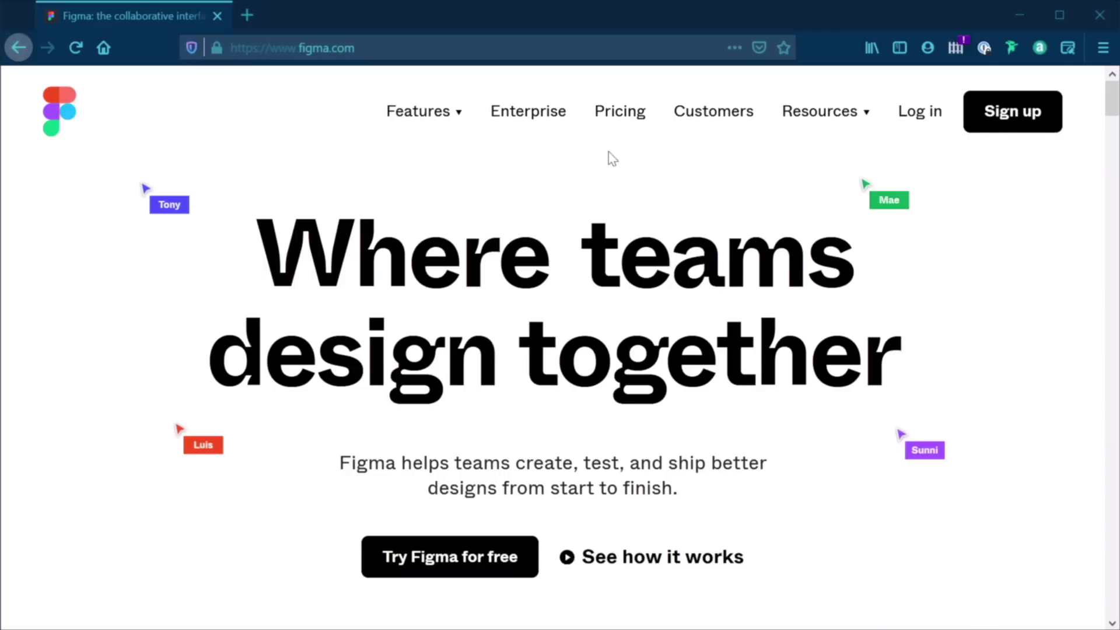
Open the Figma pricing page and review the features of the Starter, Professional and Organization plans
click(622, 117)
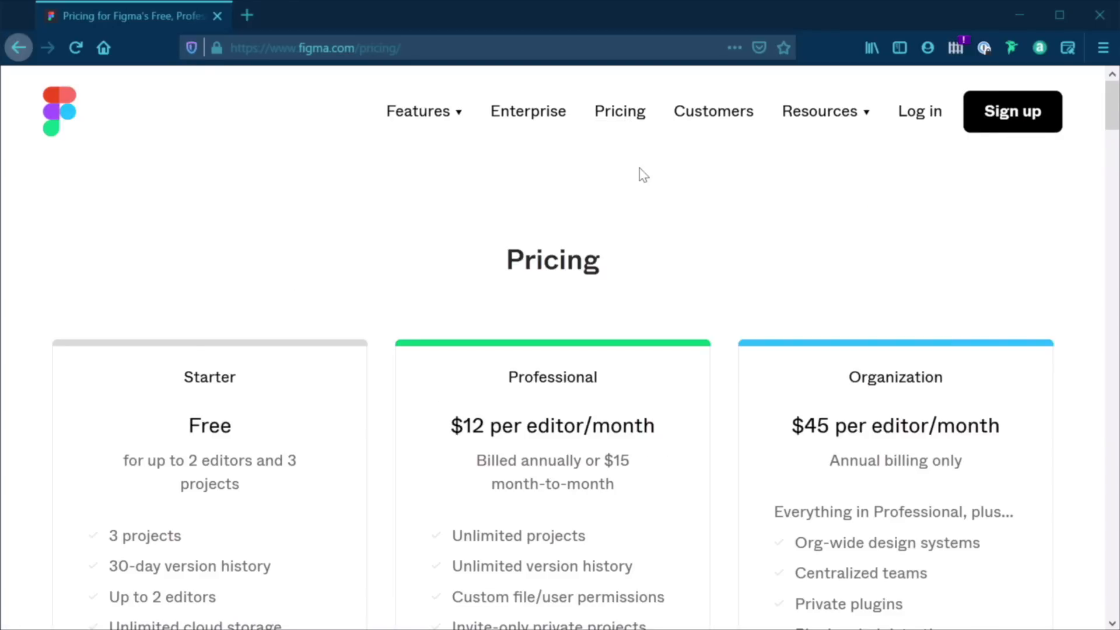
scroll(643, 176, down, 5)
drag(1116, 157, 1116, 141)
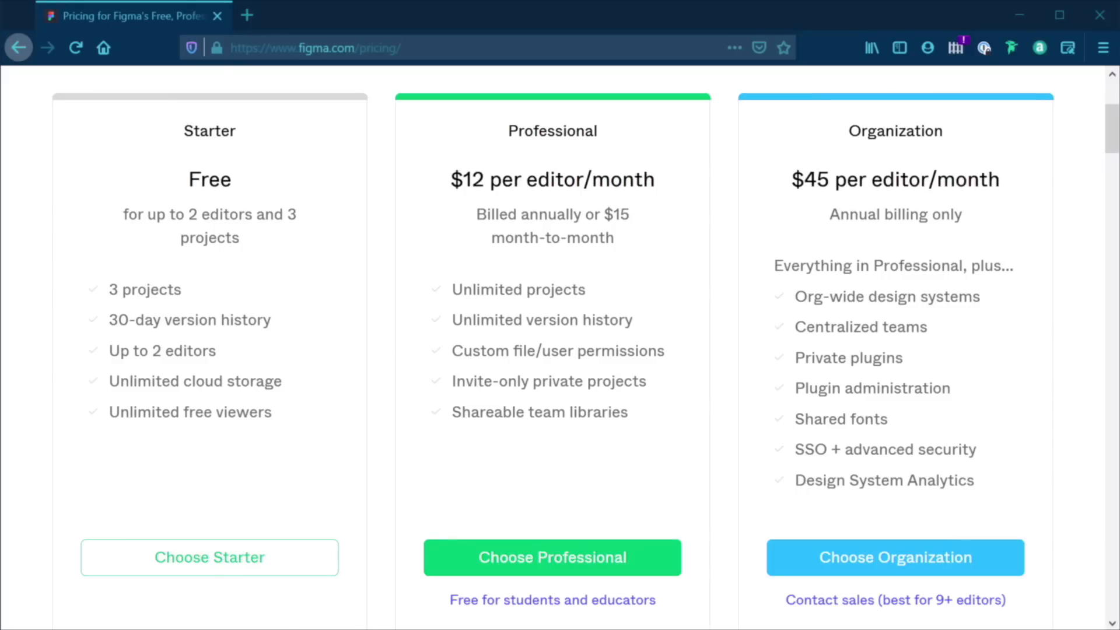
drag(109, 290, 182, 290)
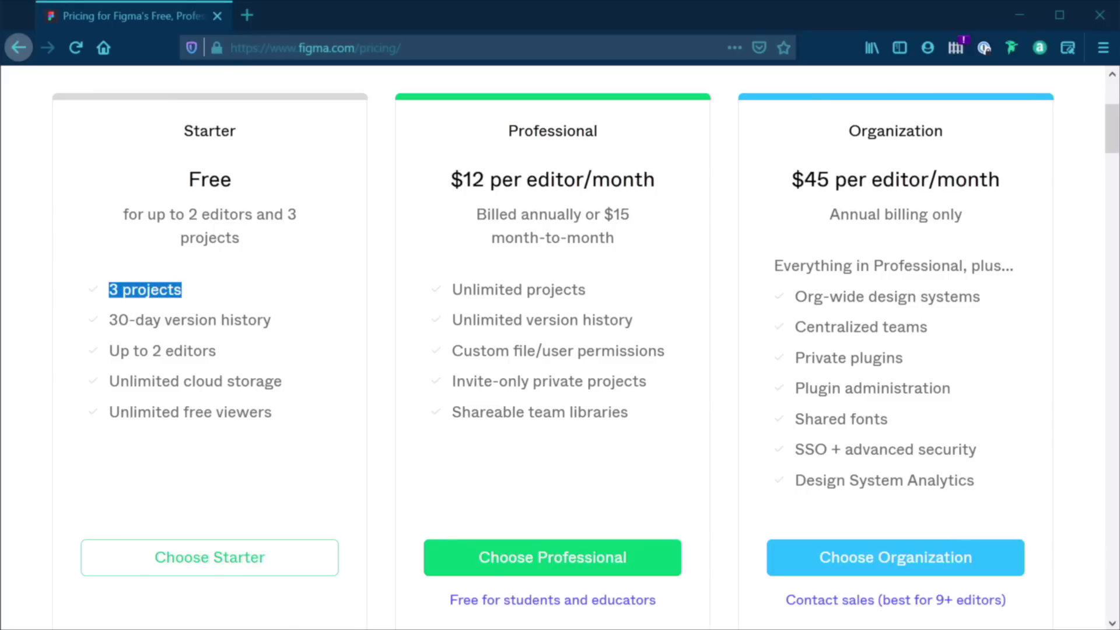
click(185, 309)
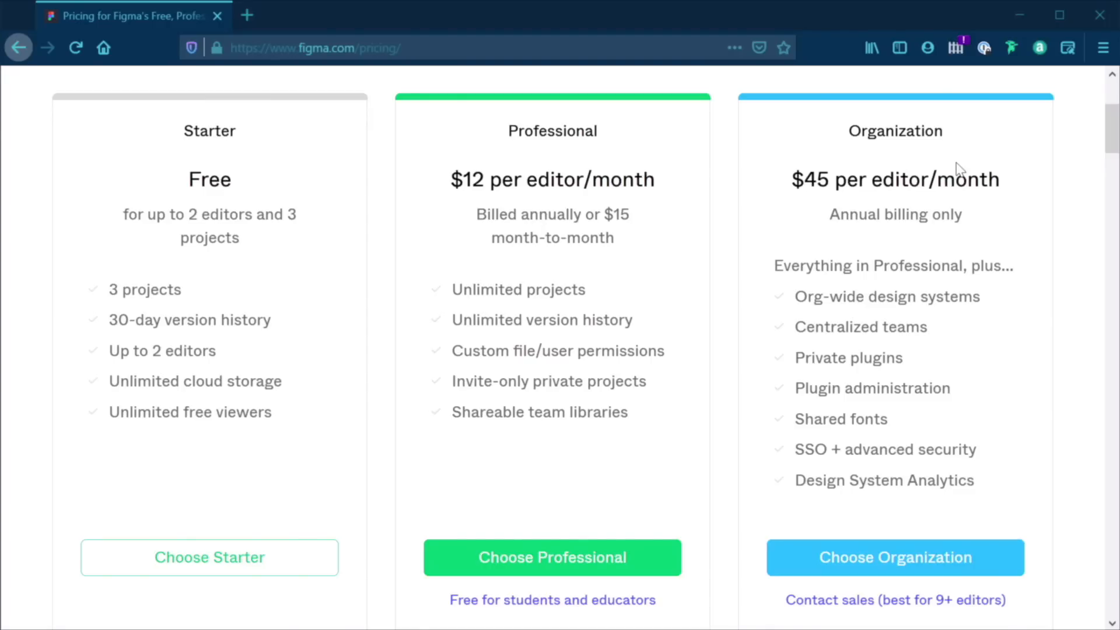
drag(186, 179, 305, 418)
click(312, 443)
Sign up with the demo Google account, set the kind of work to Design, and create the account
scroll(379, 301, up, 4)
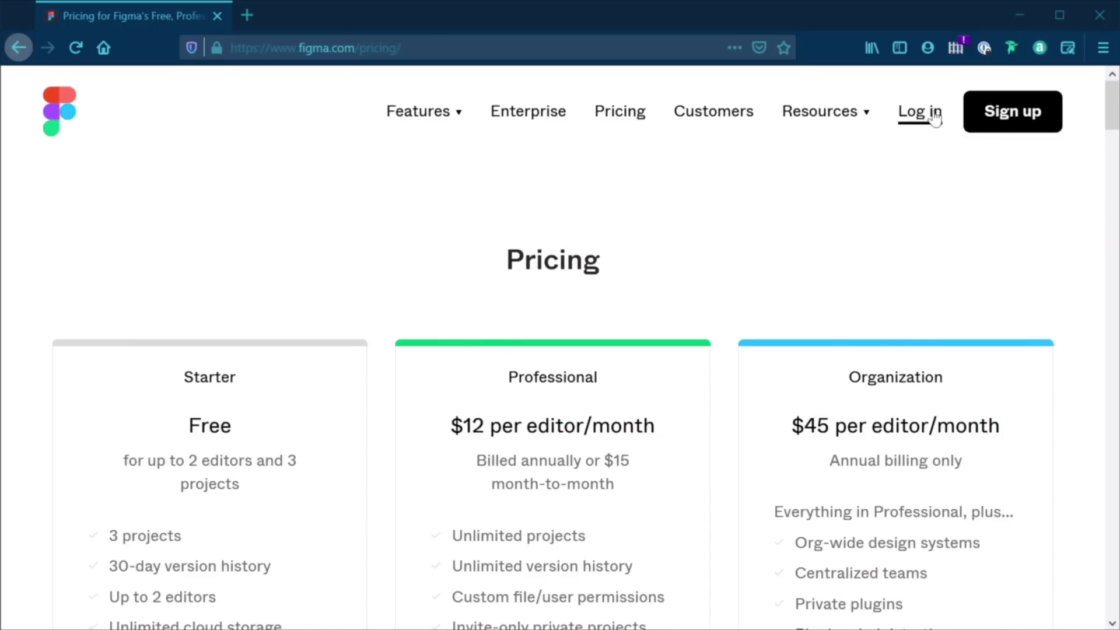
click(1012, 115)
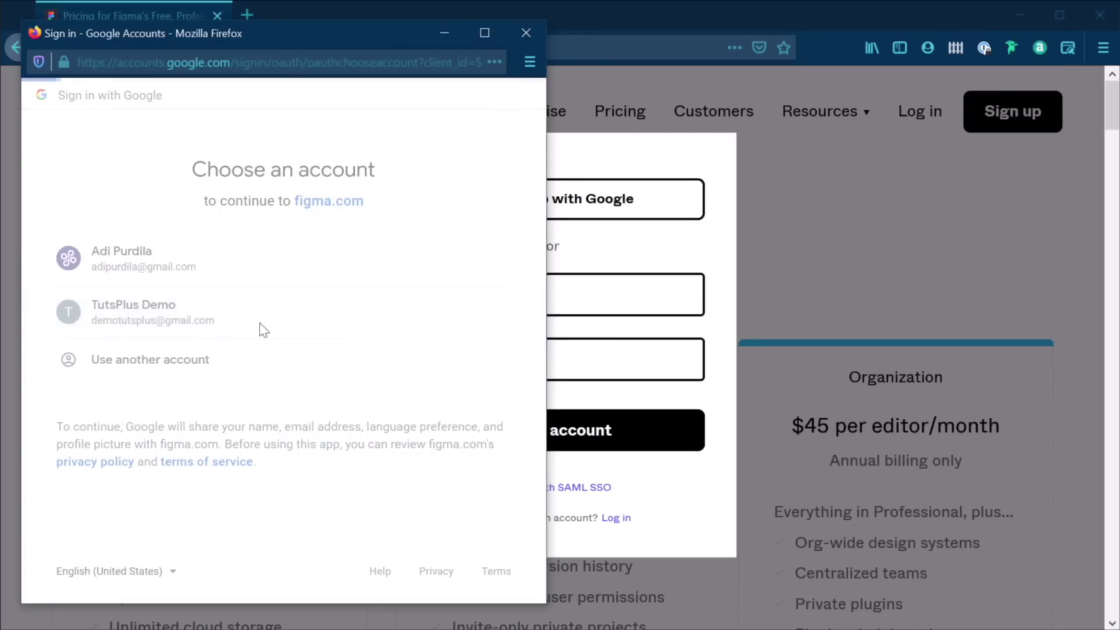
click(257, 325)
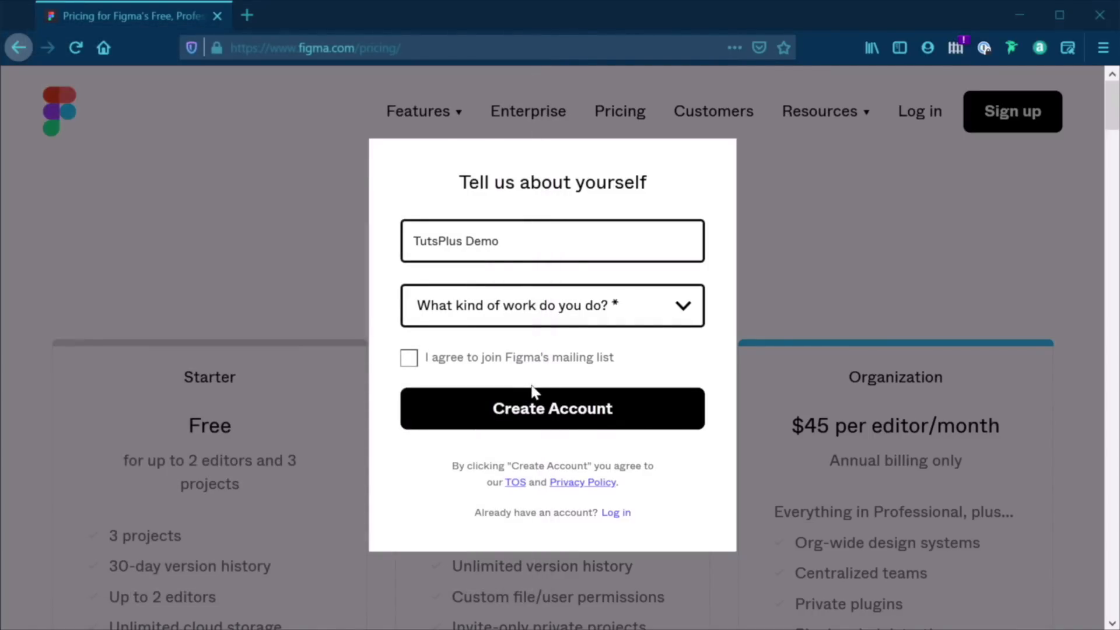
click(557, 310)
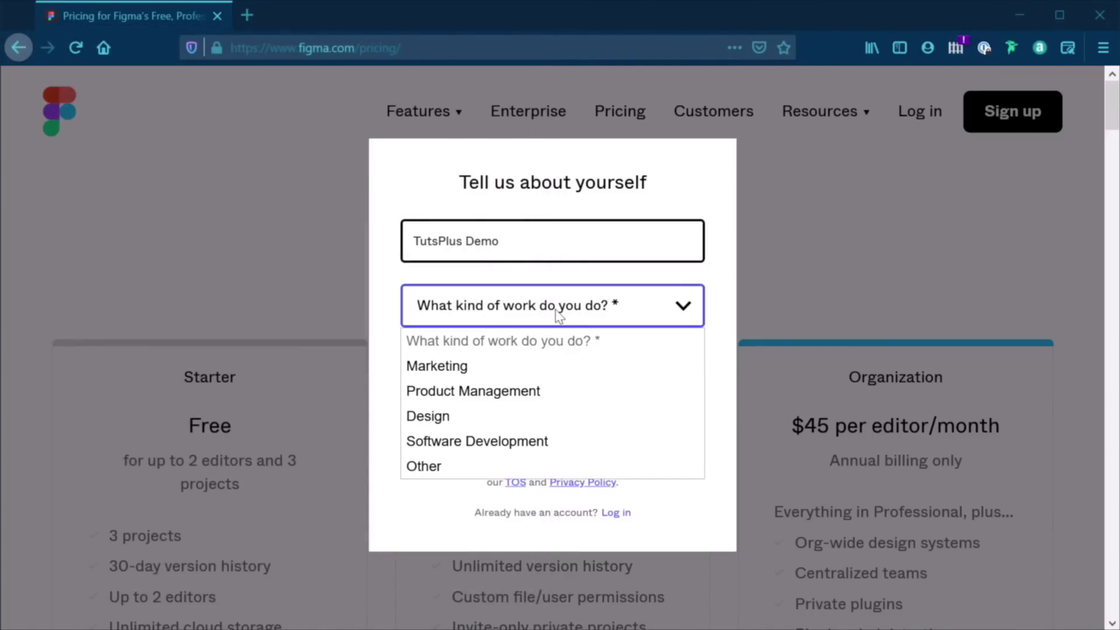
click(468, 417)
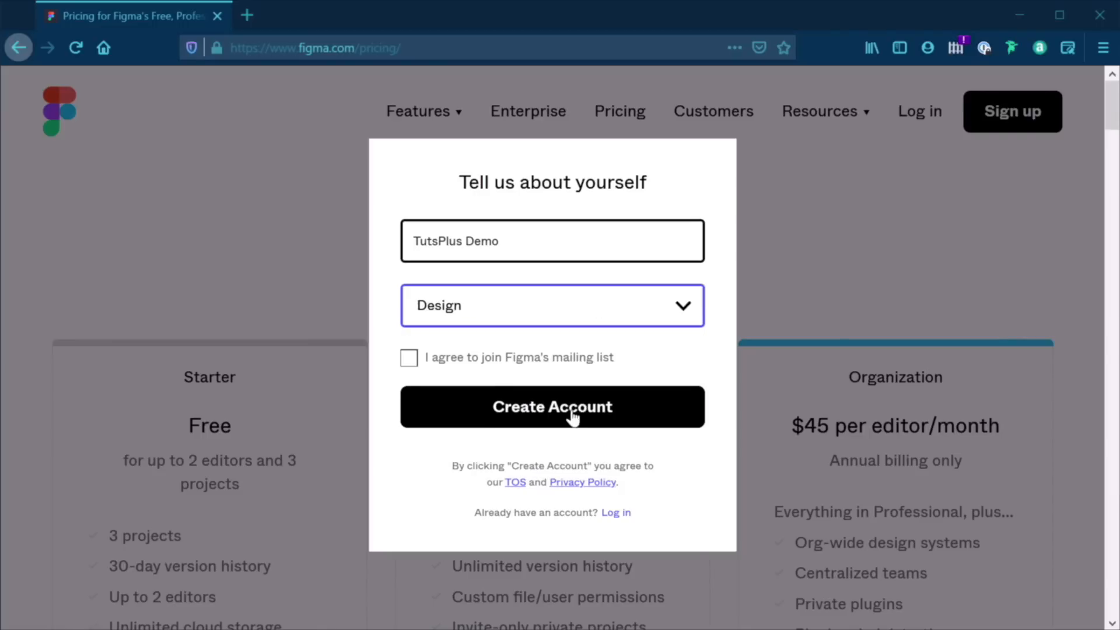
click(521, 408)
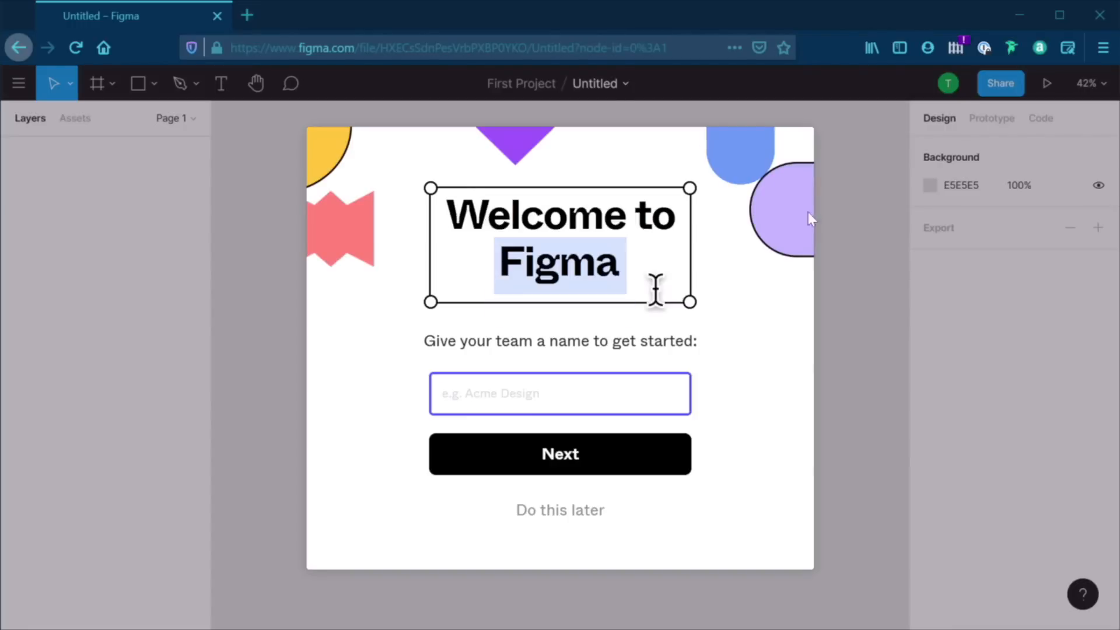
Name the team Tuts+ Design in the welcome dialog and continue
click(867, 269)
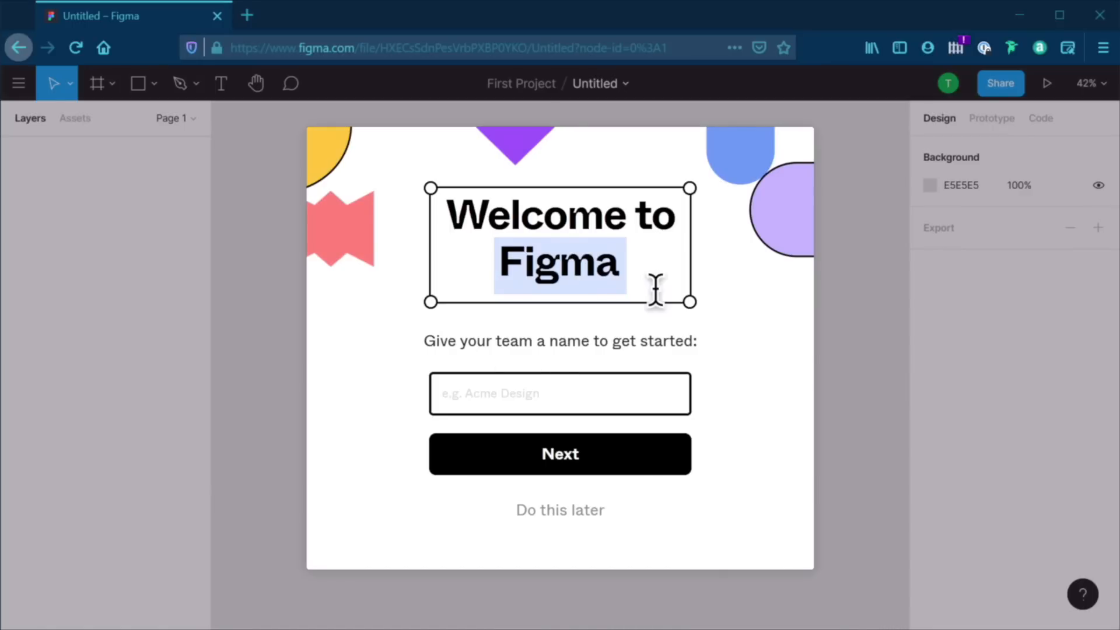
text(Tuts+ Design)
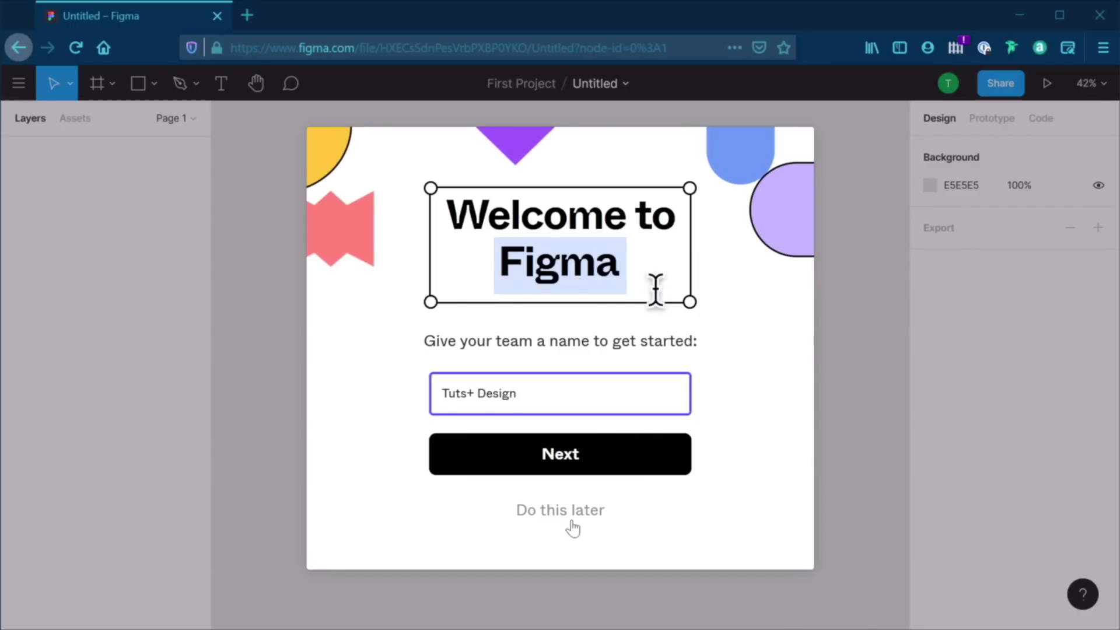
click(570, 464)
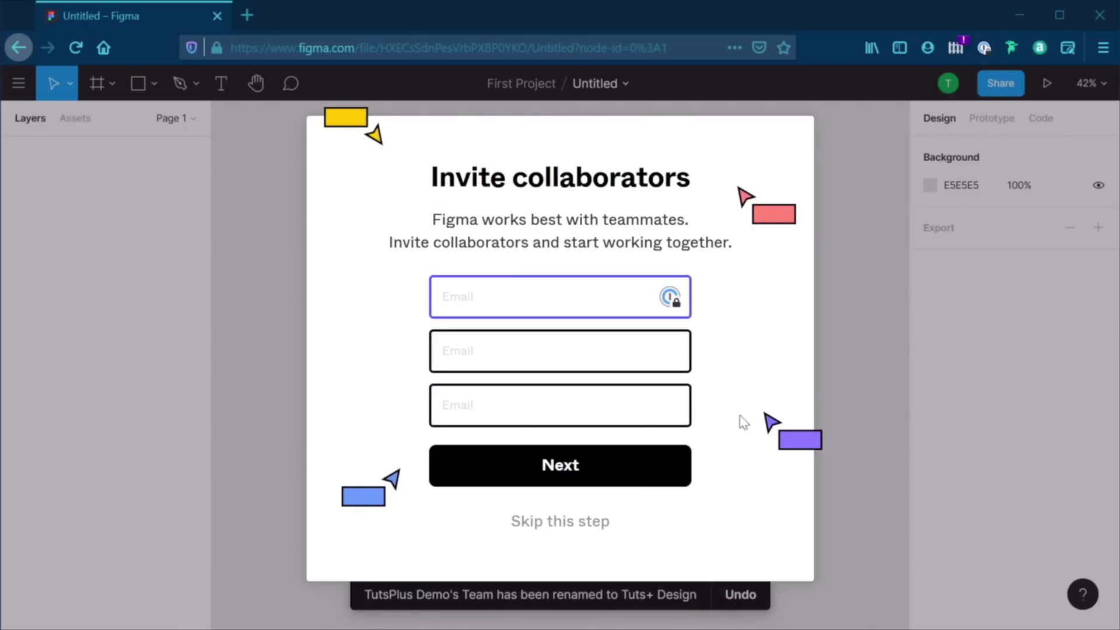
Skip inviting collaborators and choose the Starter plan for the team
click(564, 524)
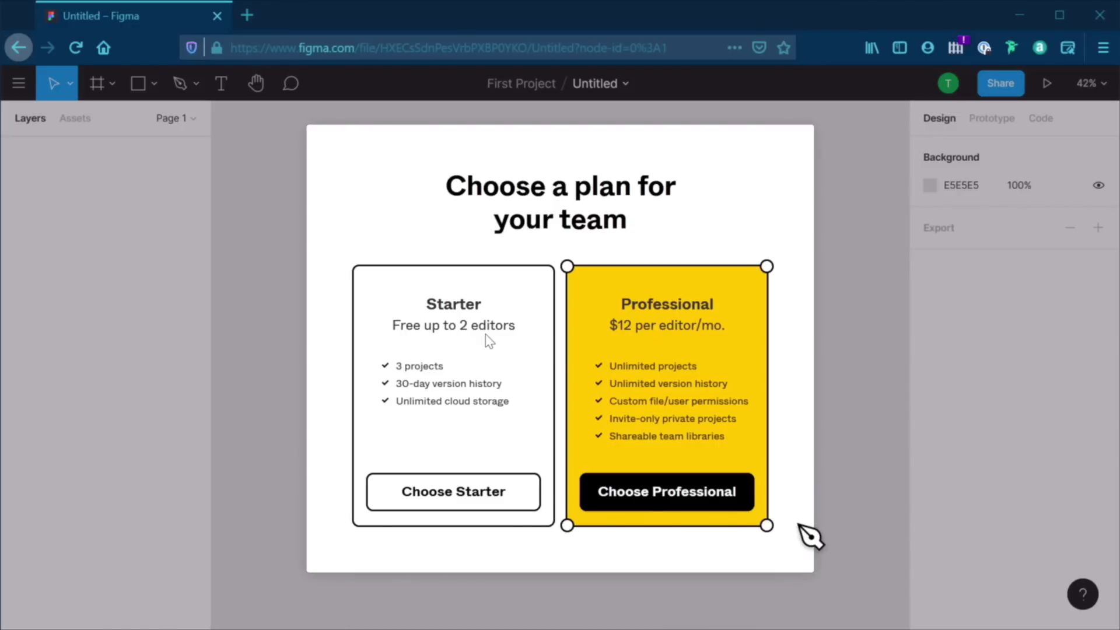
click(458, 500)
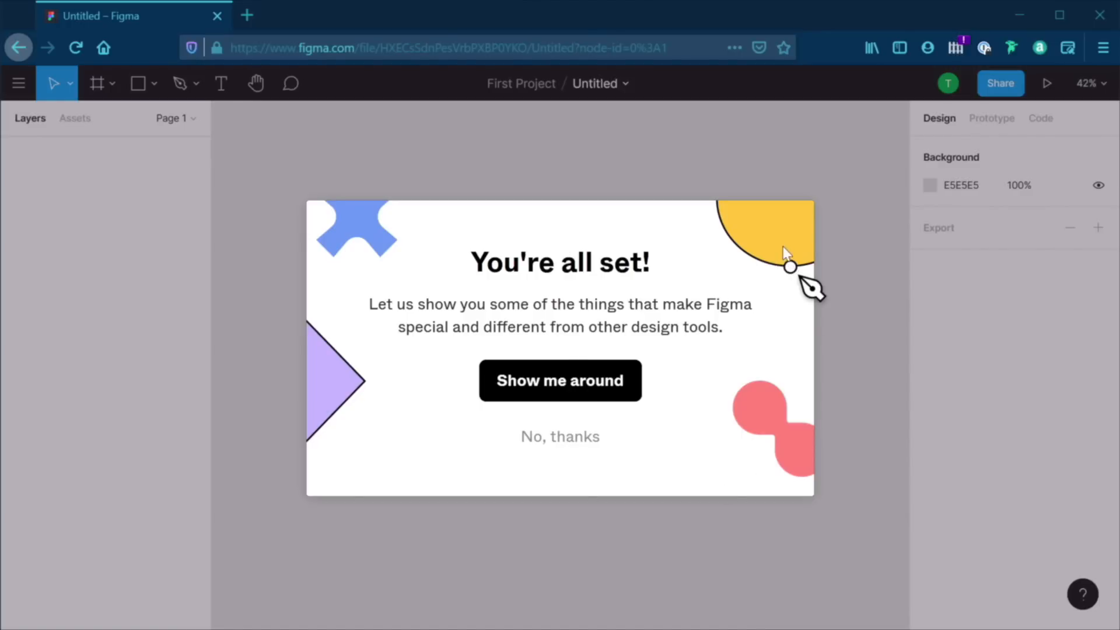
click(691, 501)
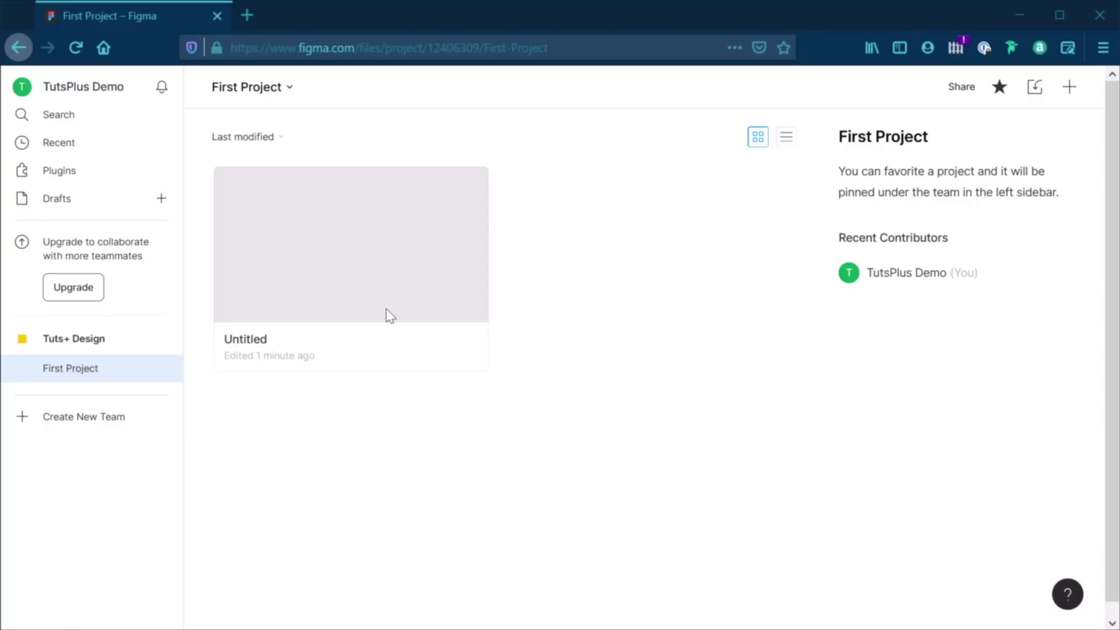
View the Untitled file in the editor, return to the First Project file list and dismiss the team tip
double_click(330, 216)
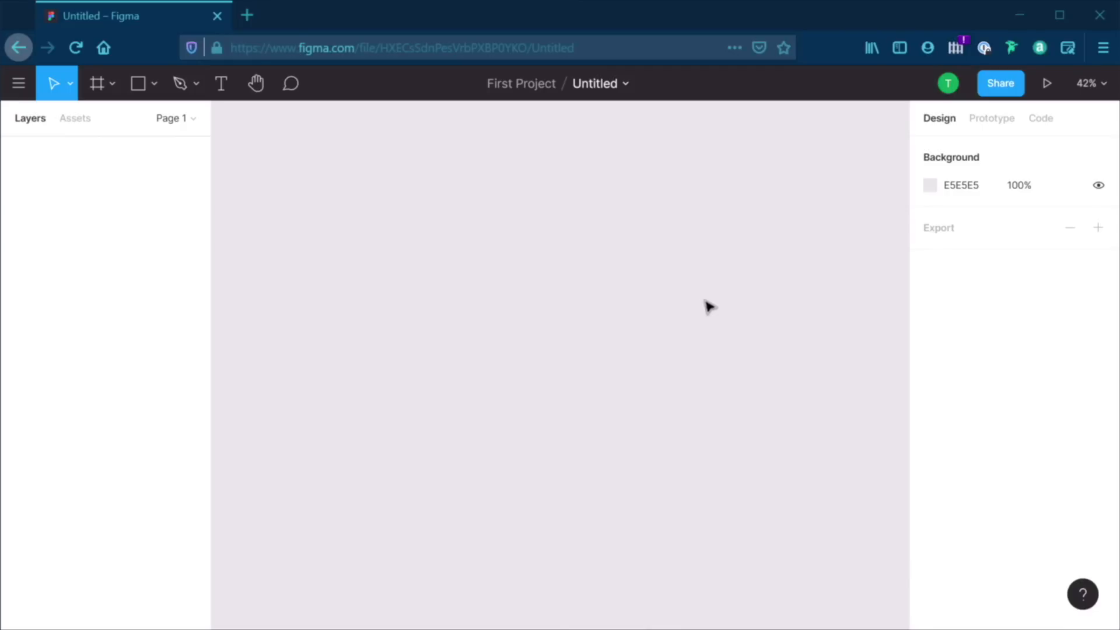
click(18, 82)
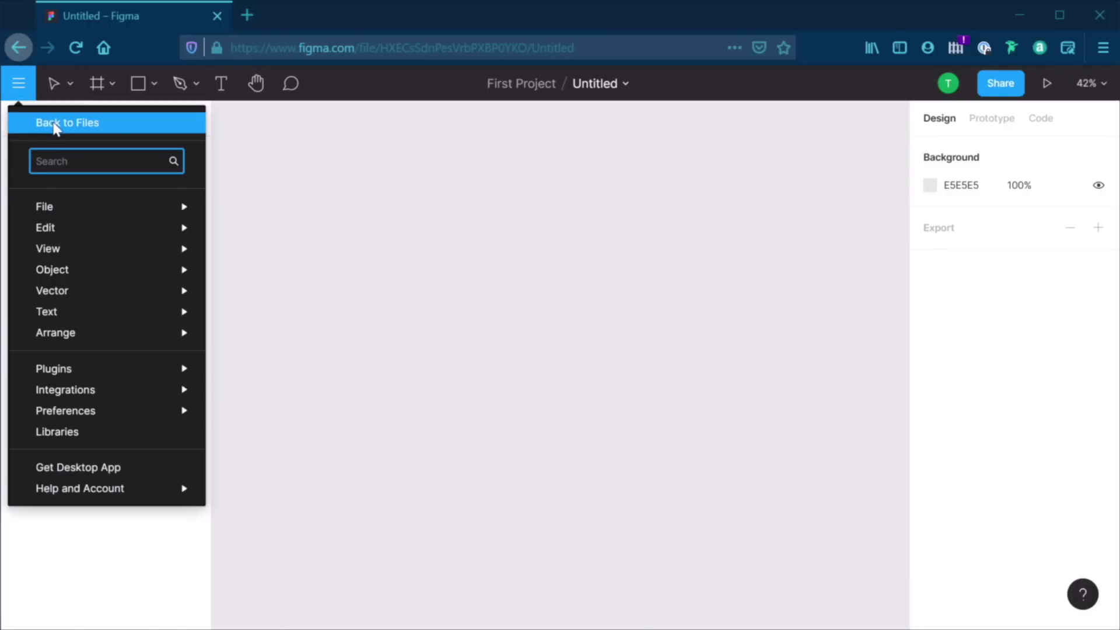
click(125, 130)
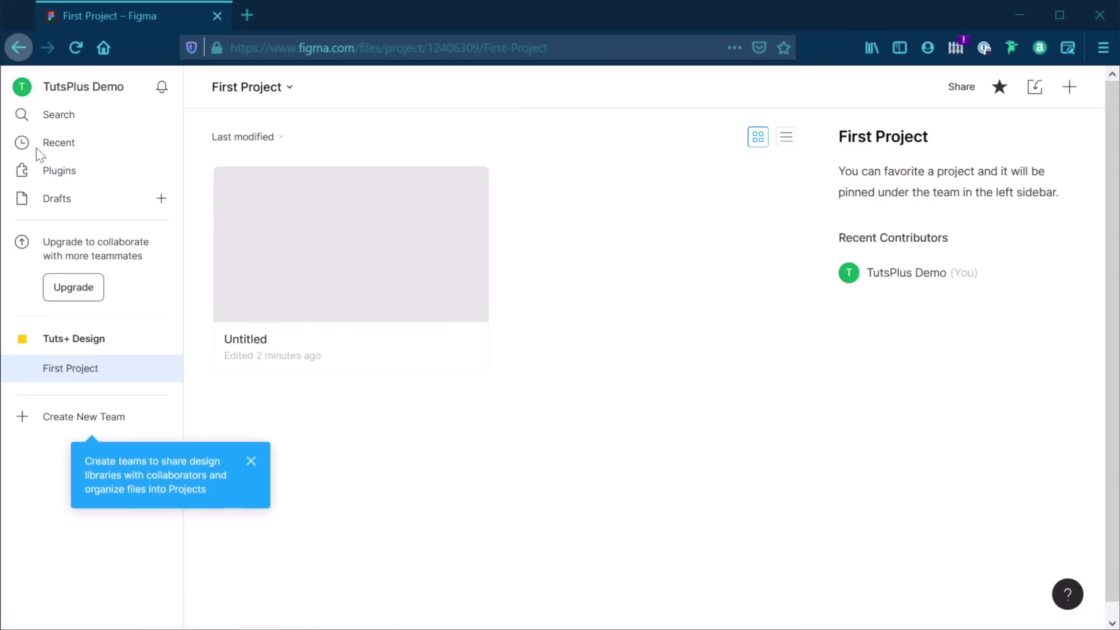
click(251, 461)
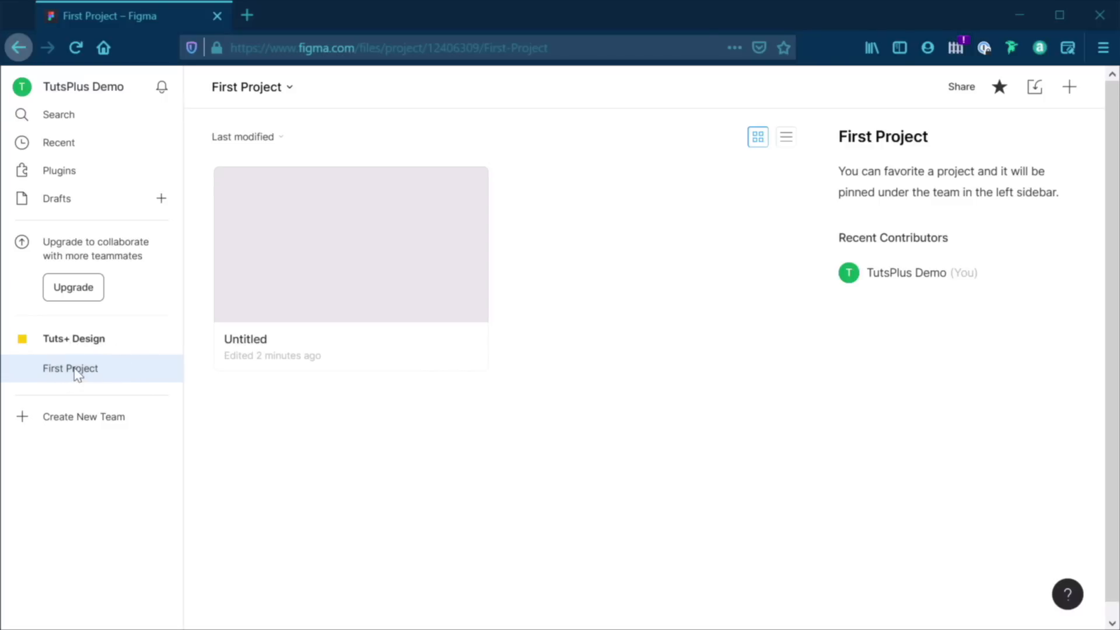
Open the Untitled file from First Project and rename it File 1
click(264, 344)
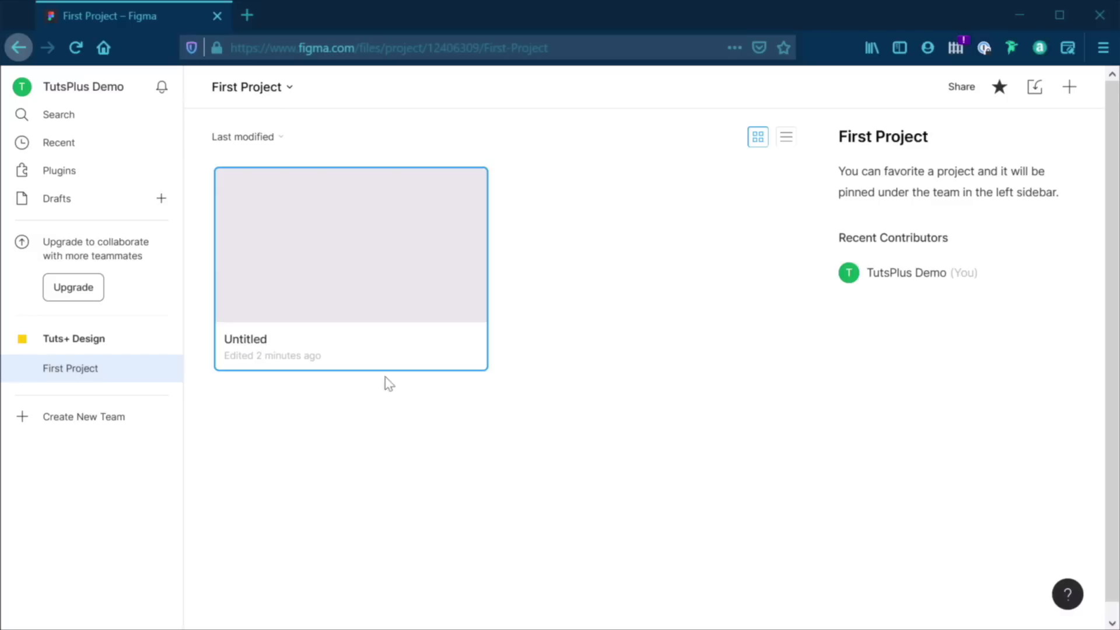
double_click(300, 291)
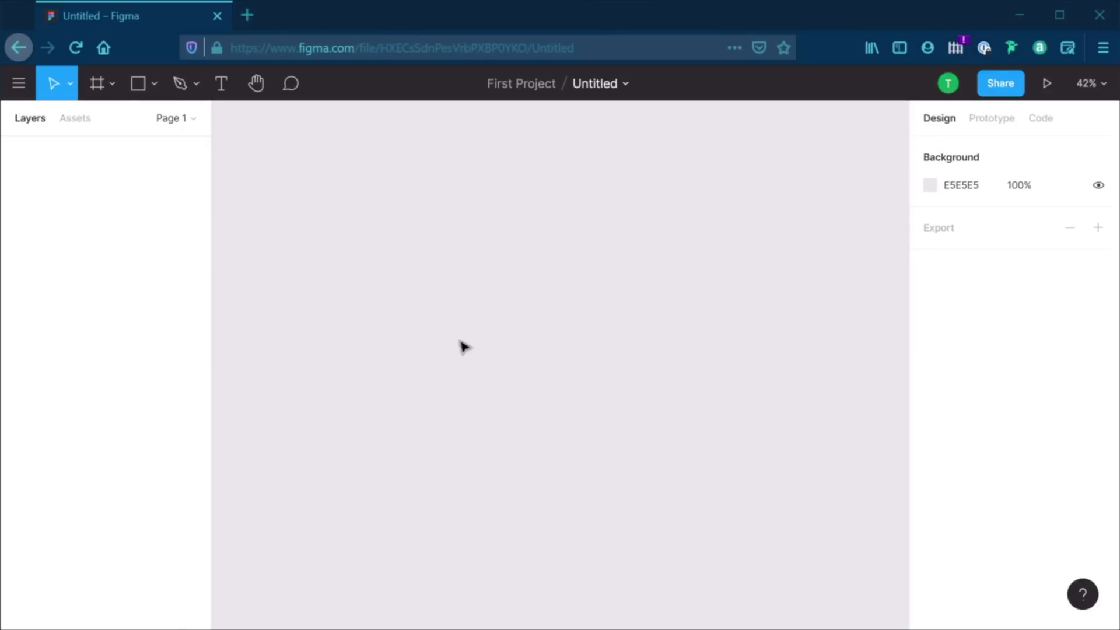
double_click(608, 89)
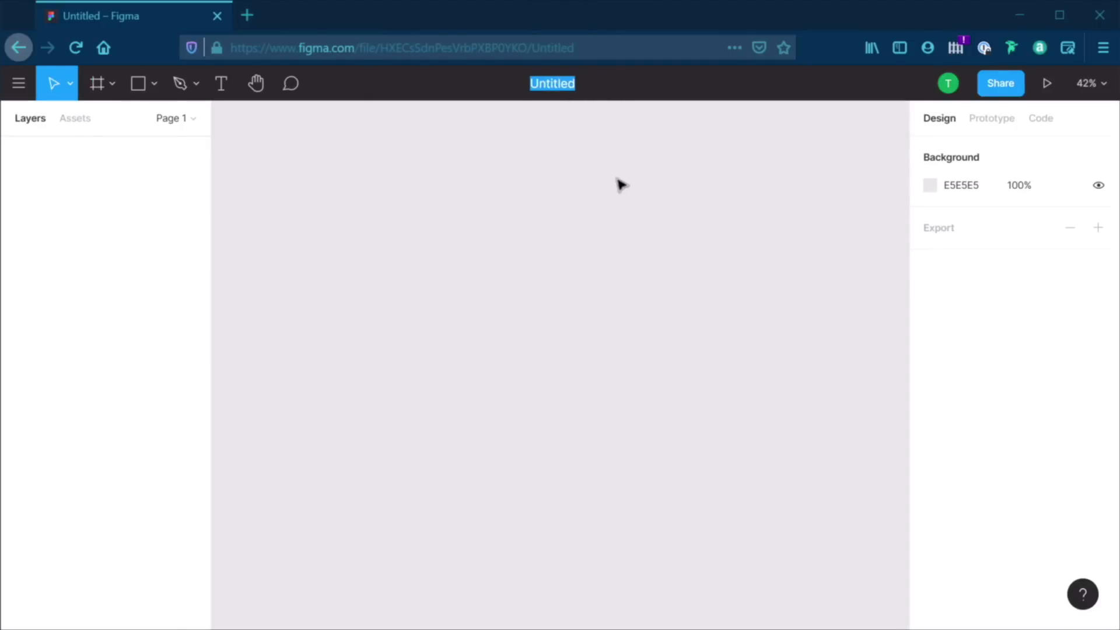
text(File 1)
key(Return)
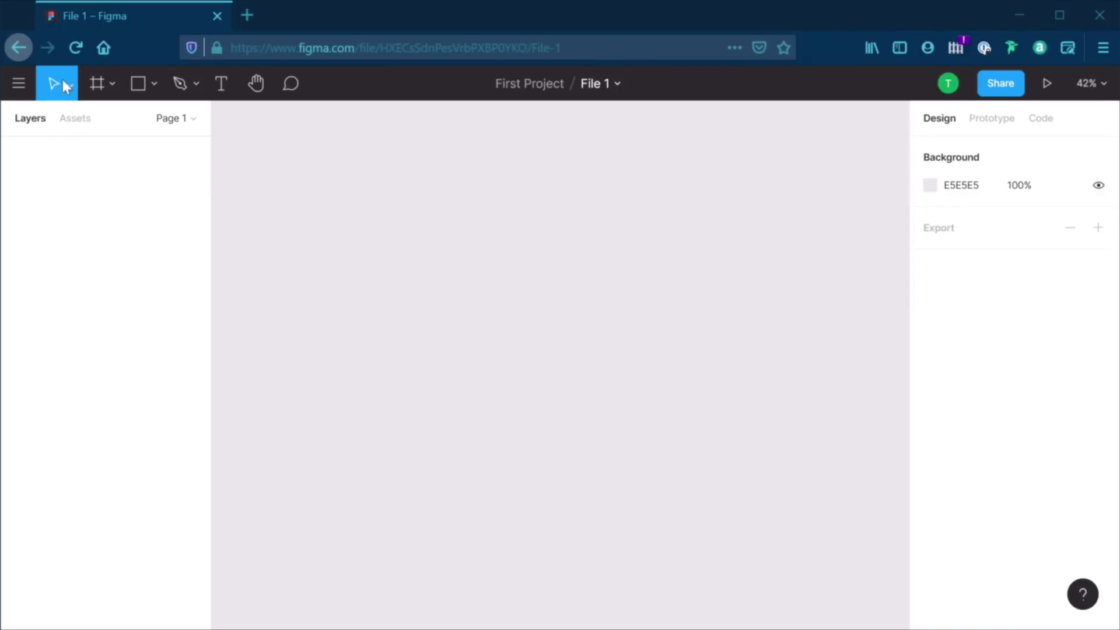
Look at the file commands in the main menu and return to the First Project file list
click(20, 80)
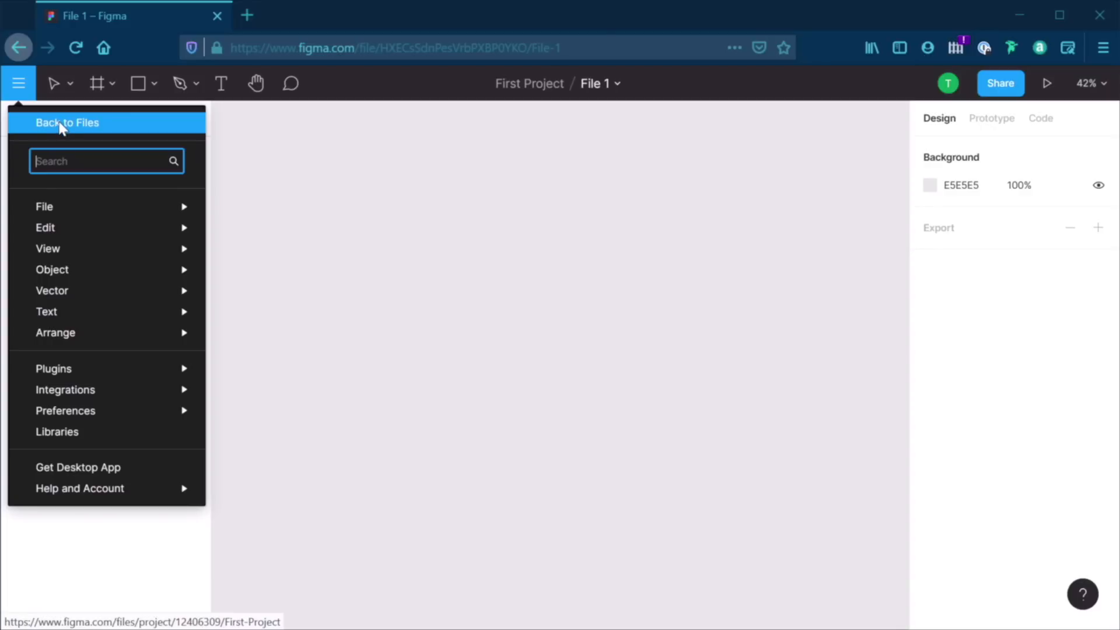
mouse_move(94, 211)
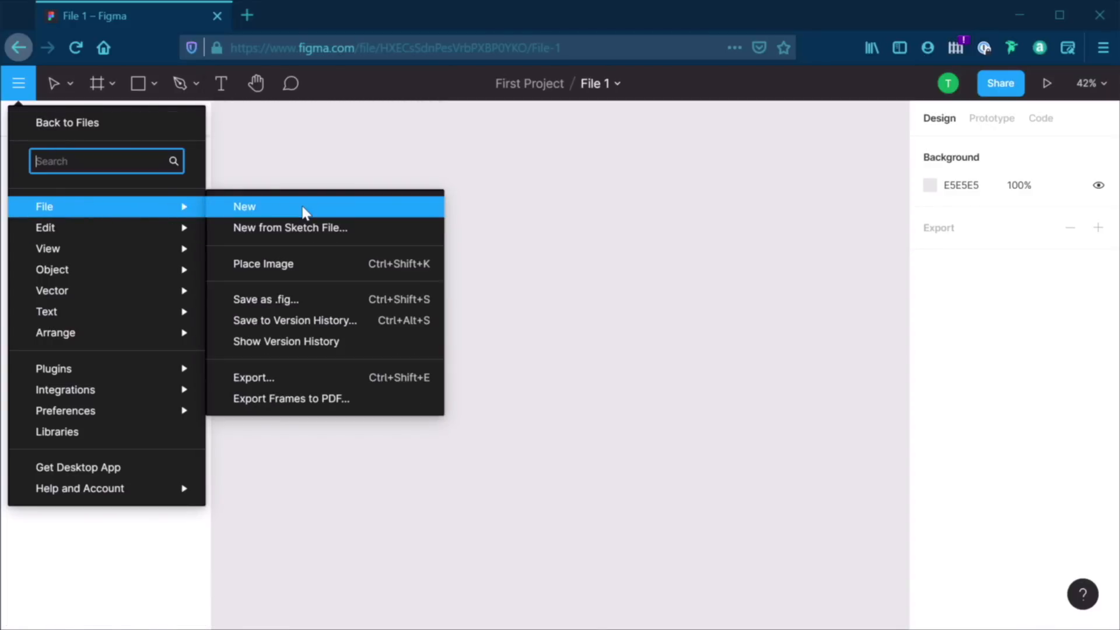
click(96, 127)
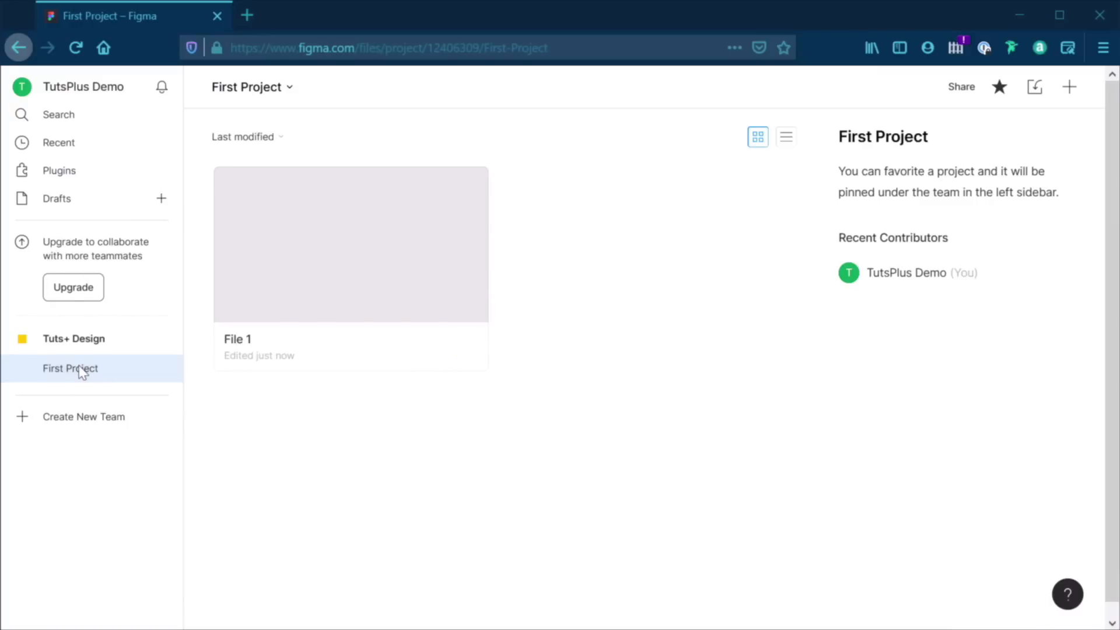
Create another file in First Project and name it FIle 2, without the stray backslash
click(1069, 89)
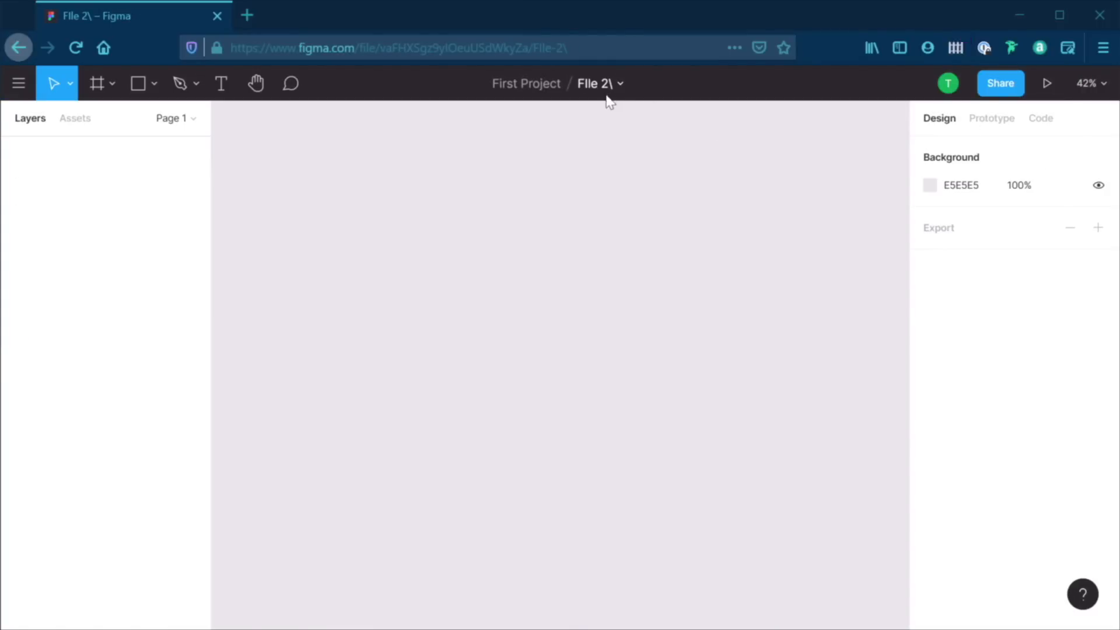
double_click(554, 83)
click(571, 84)
key(BackSpace)
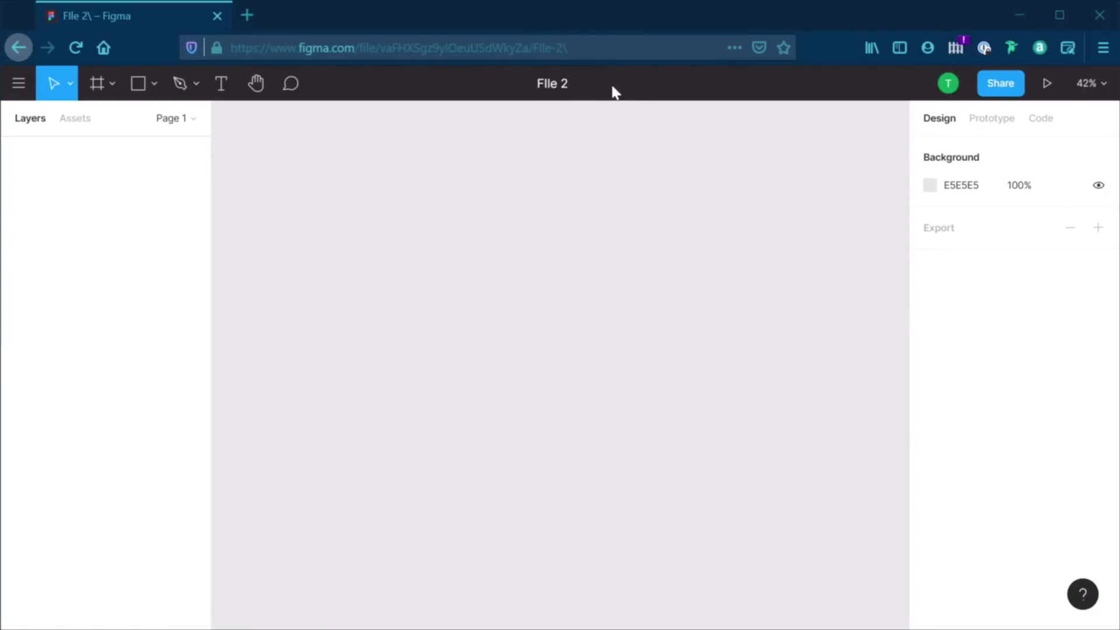
key(Return)
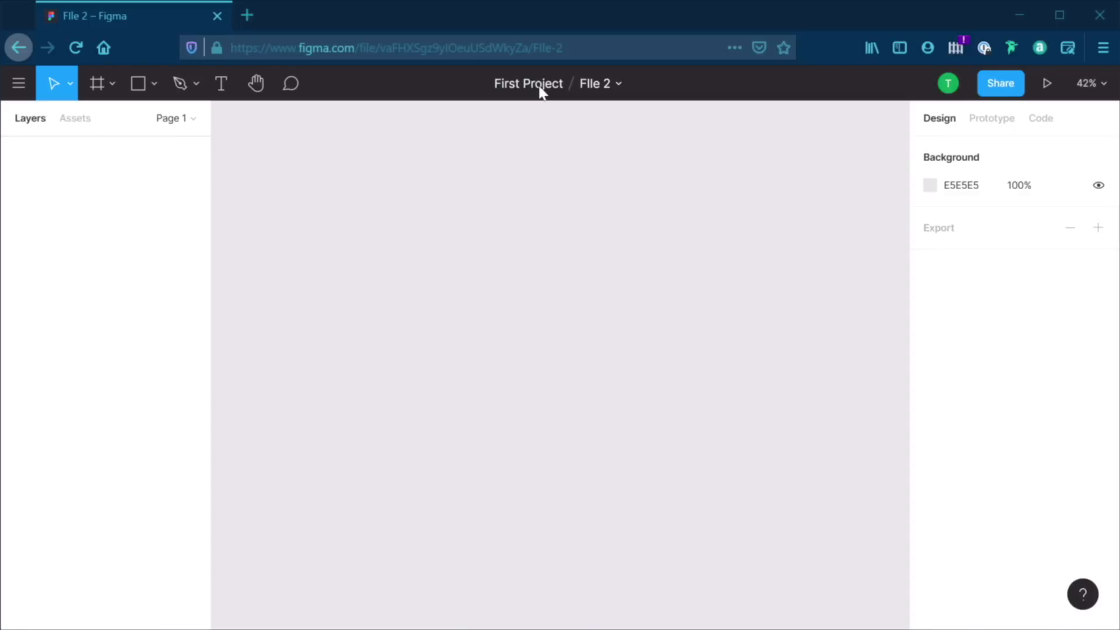
Go back to the project's files and open the Tuts+ Design team page
click(13, 85)
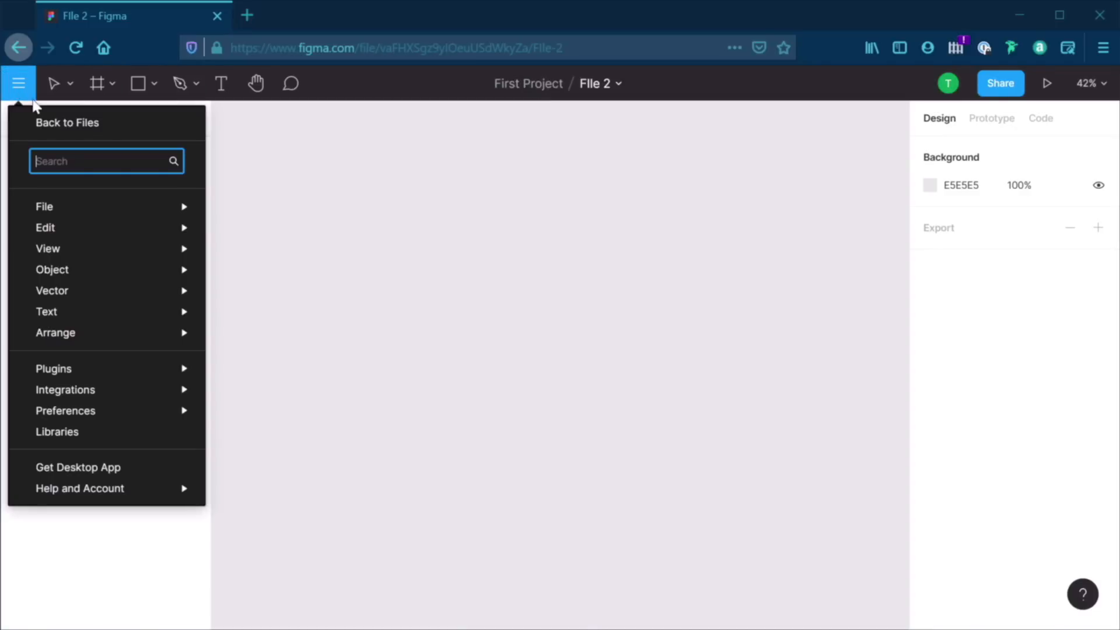
click(26, 89)
click(27, 88)
click(42, 117)
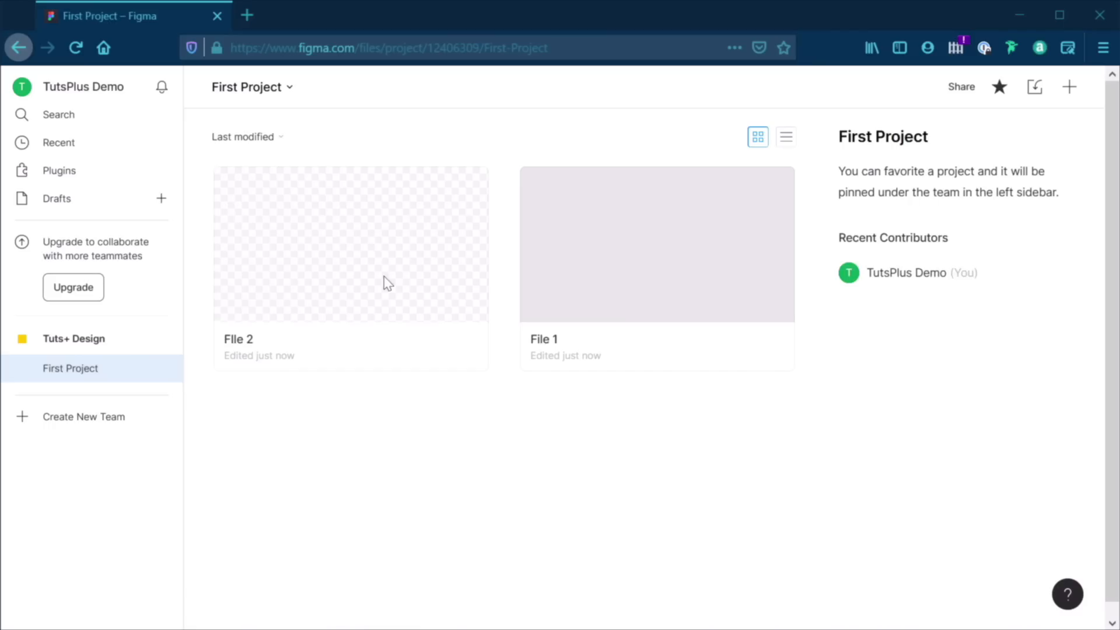
click(95, 338)
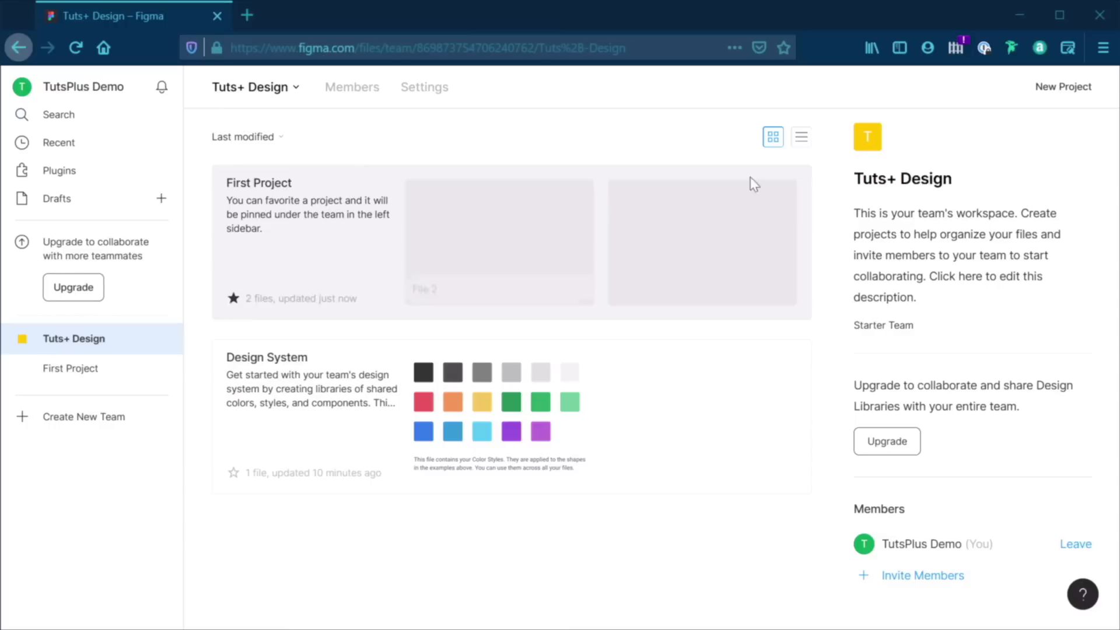
Create a project named Second Project in the Tuts+ Design team, keeping edit access for everyone in the team
click(1057, 92)
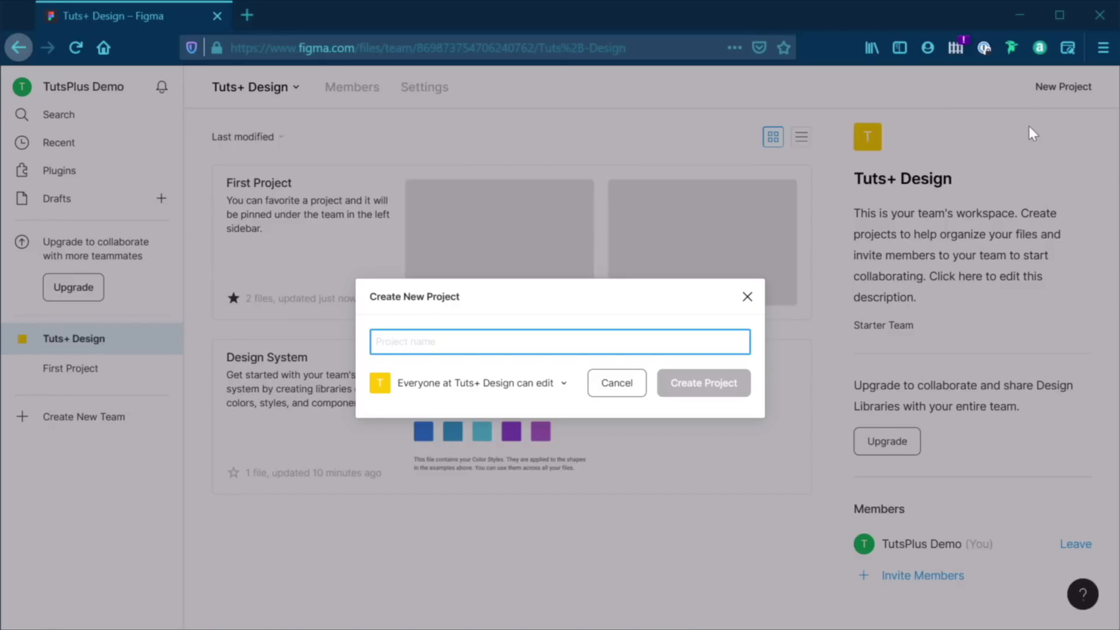
text(Second Project)
click(548, 383)
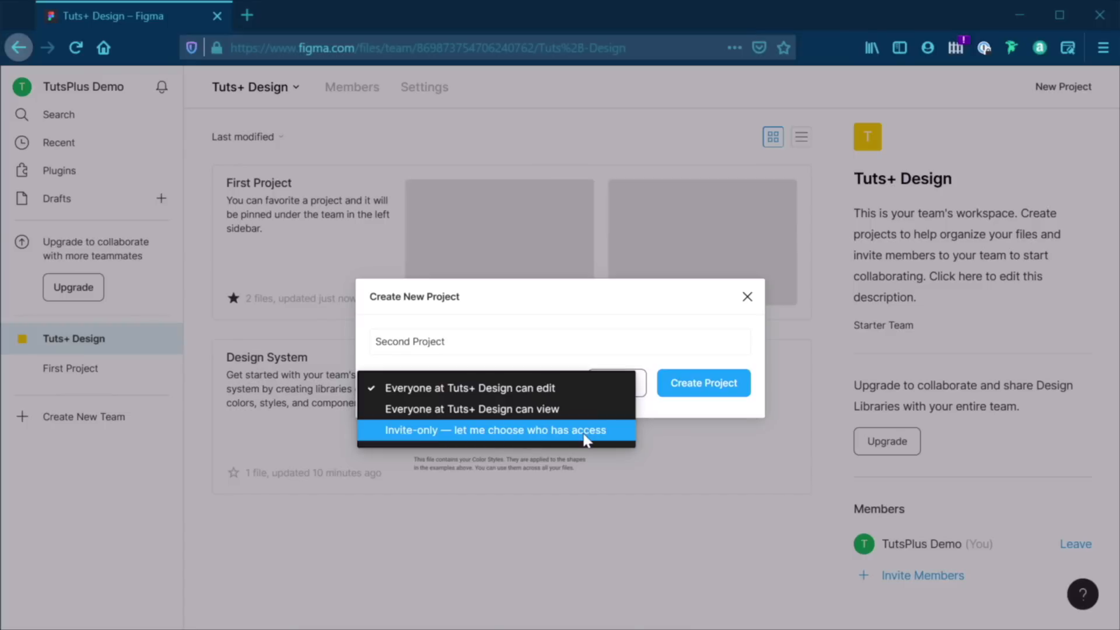
click(611, 378)
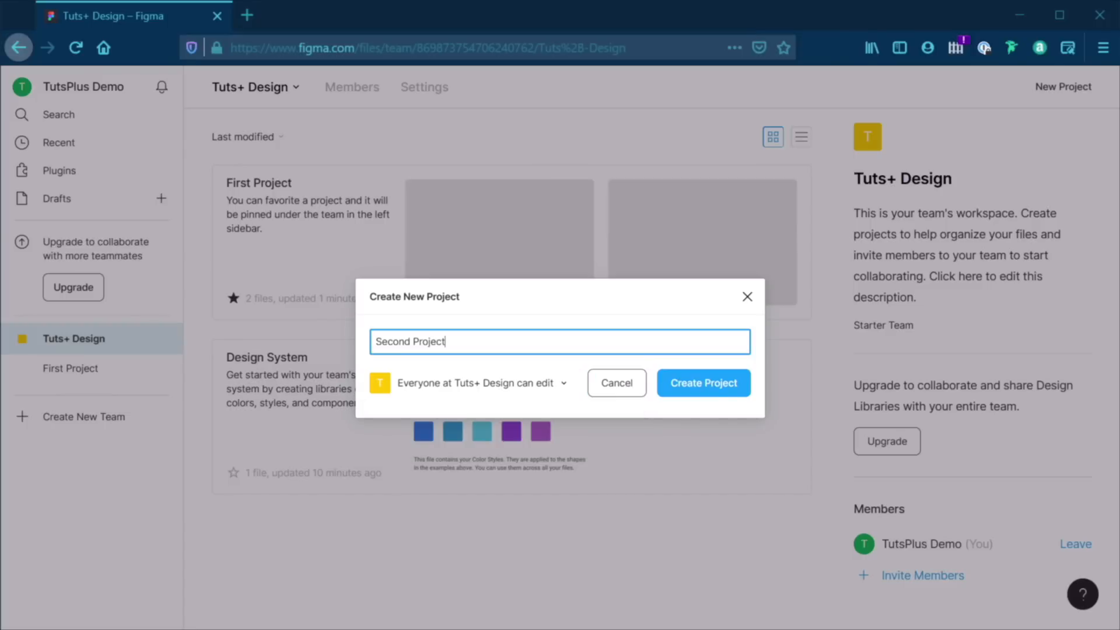
click(718, 385)
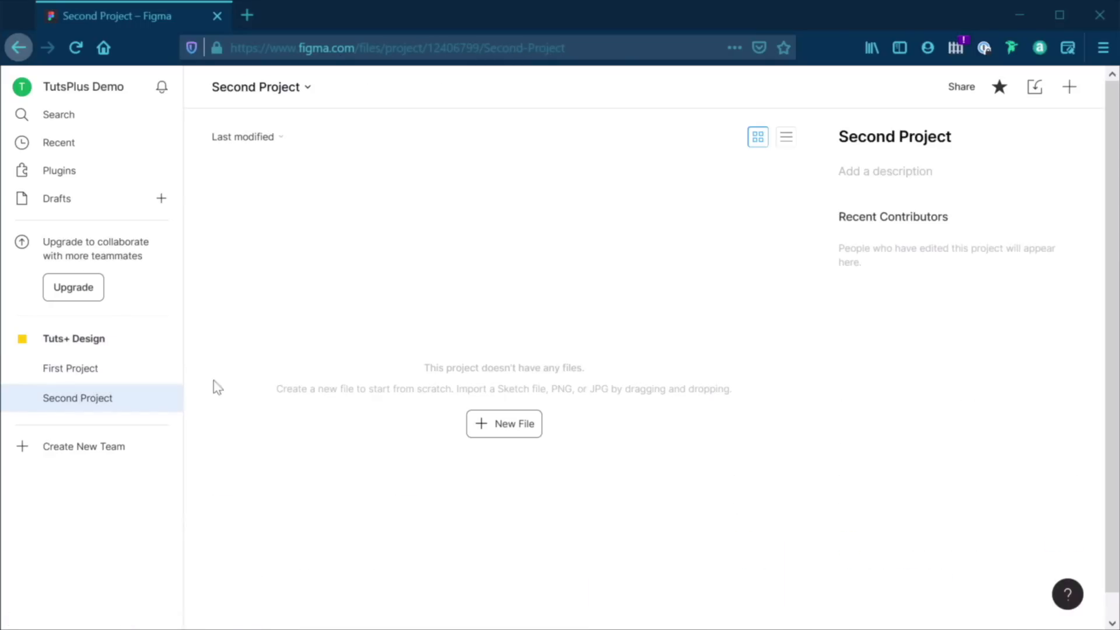
Create a file named File 1 in Second Project and return to the project's file list
click(509, 429)
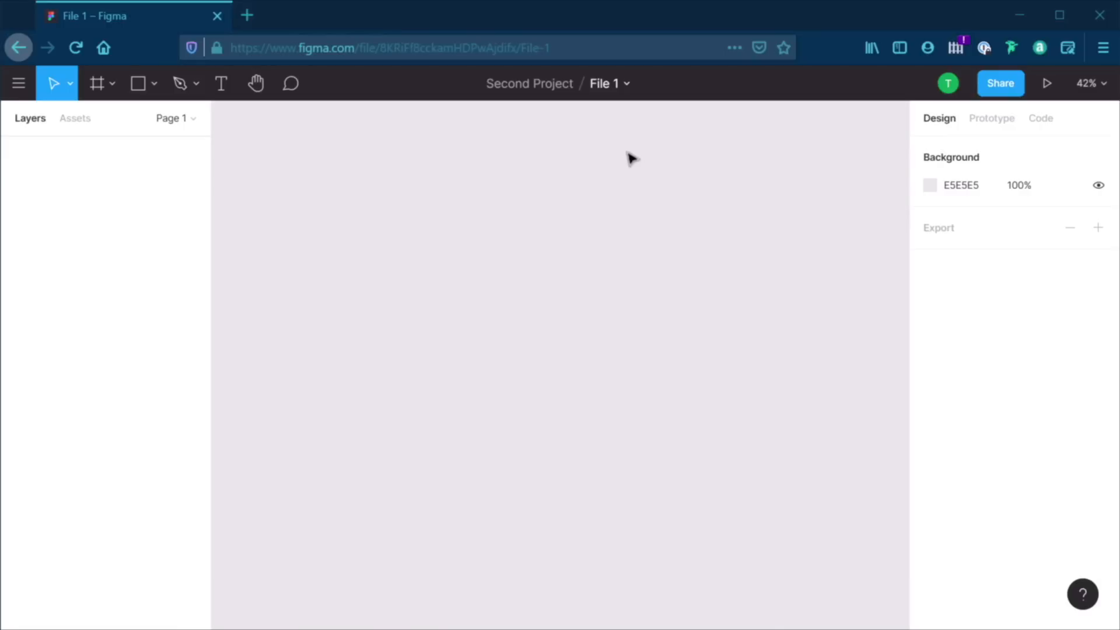
click(18, 88)
click(45, 121)
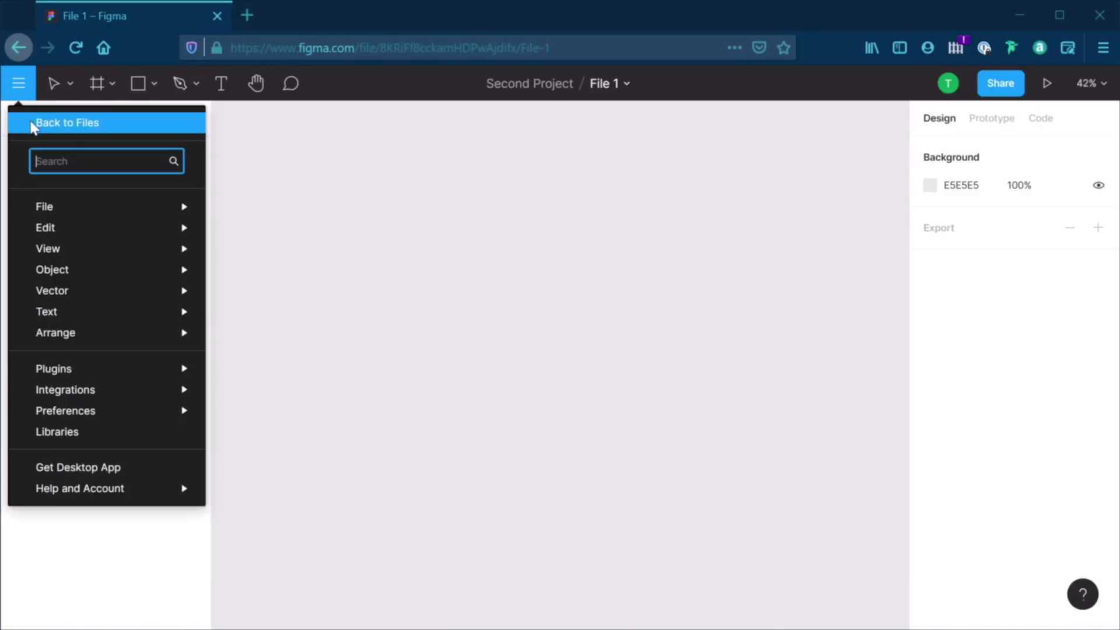
click(33, 121)
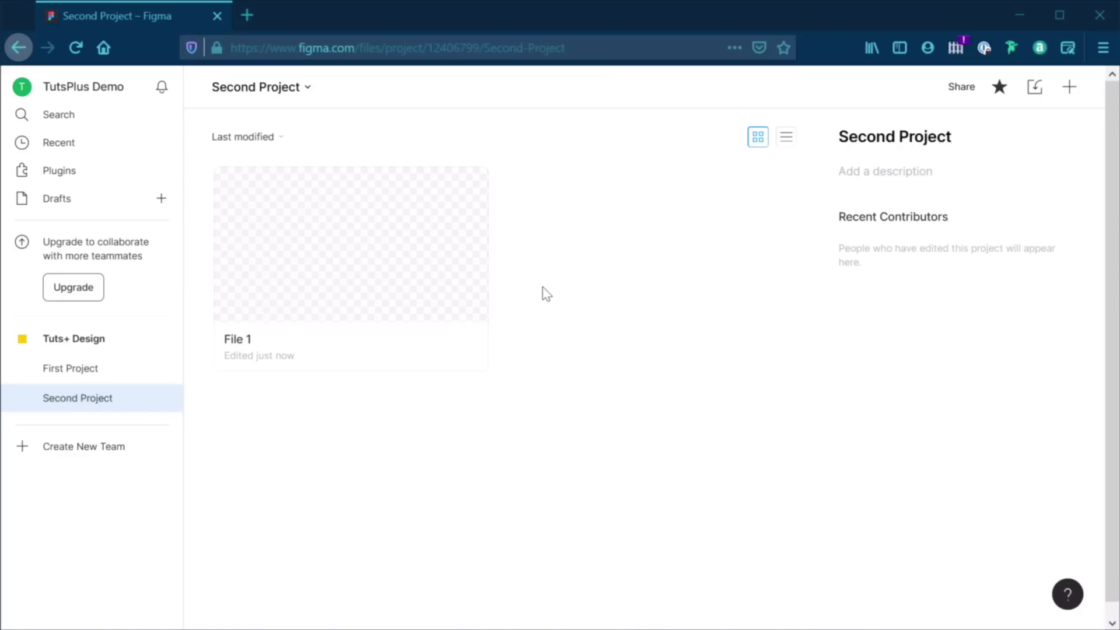
Compare the file lists of First Project and Second Project, and rename FIle 2 in First Project as Website Design
click(121, 376)
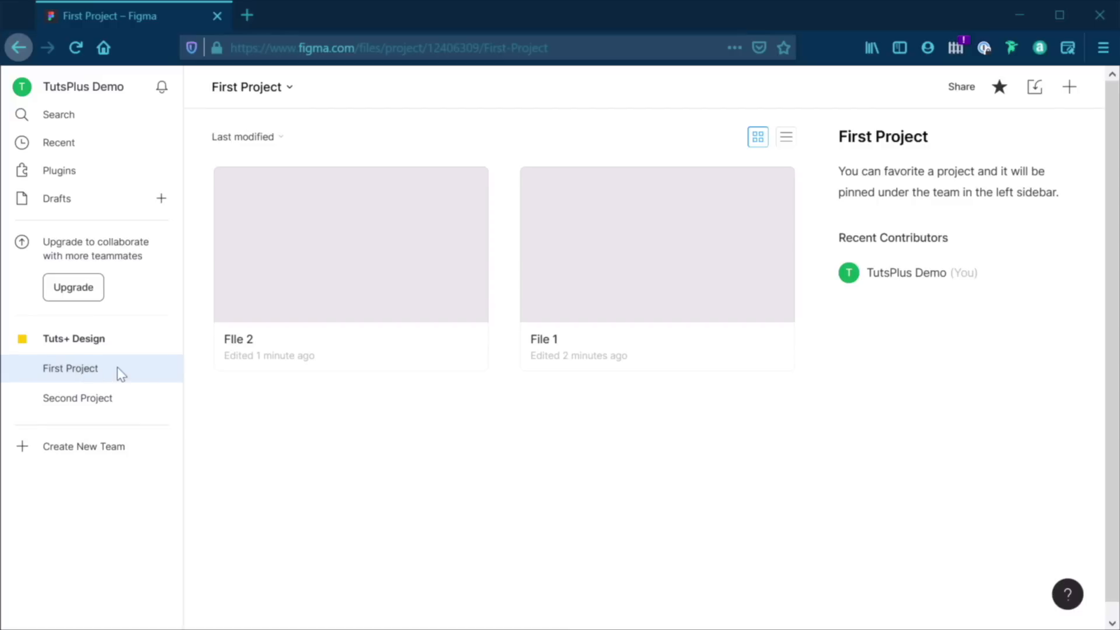
click(115, 399)
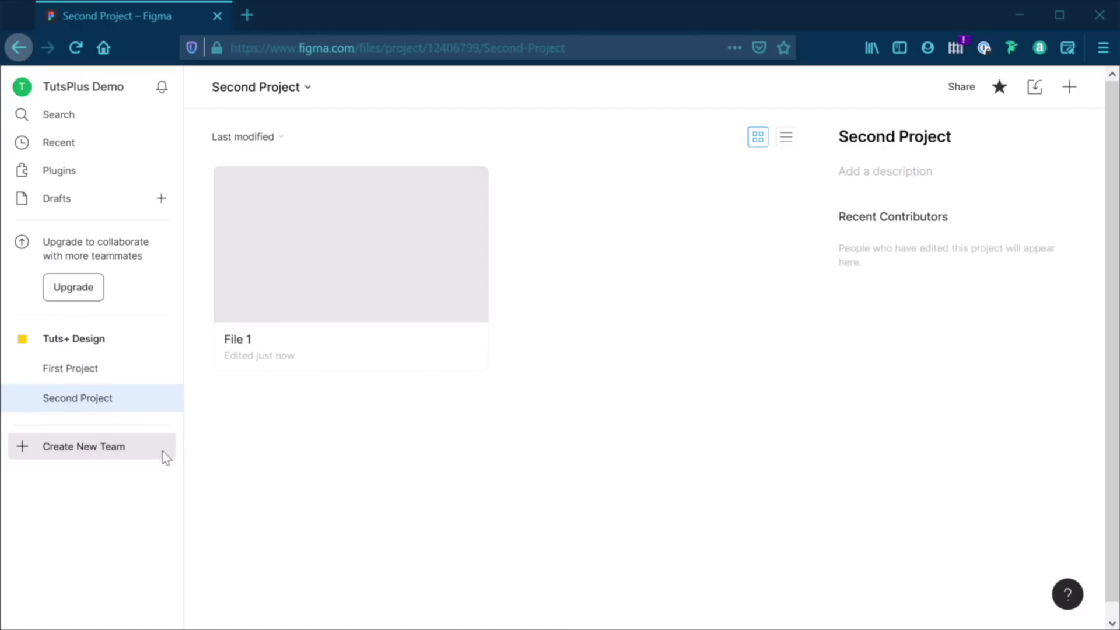
click(137, 376)
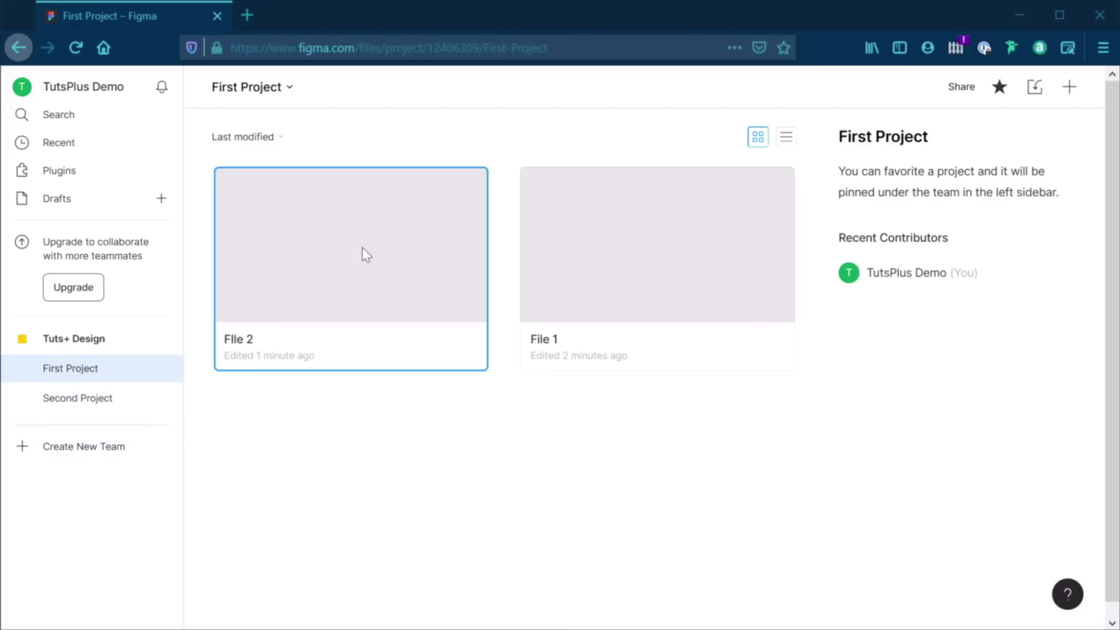
double_click(362, 247)
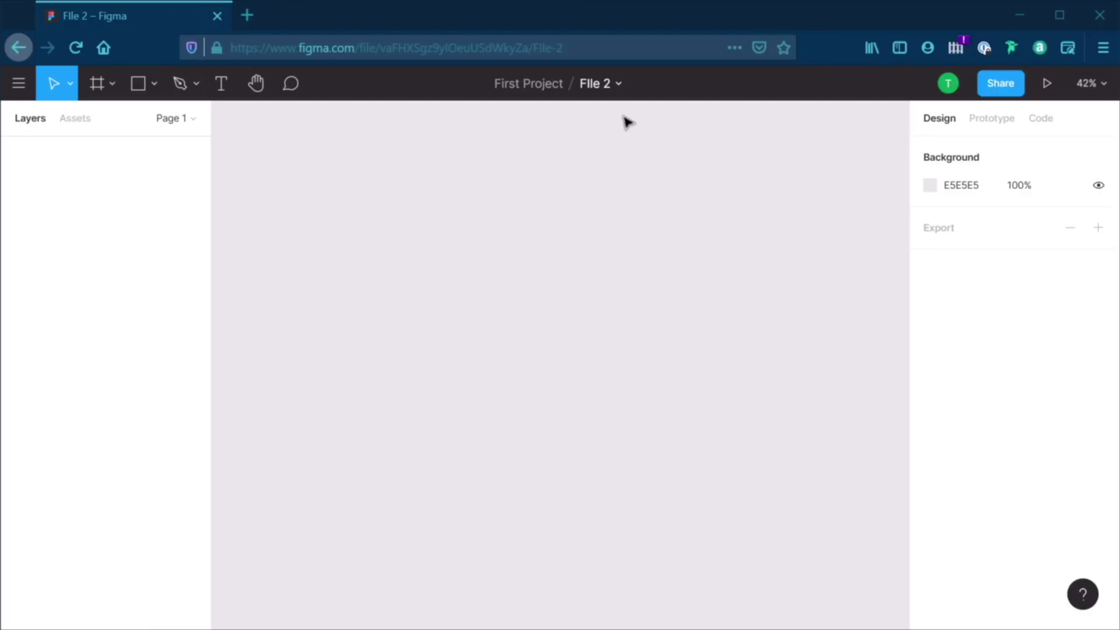
double_click(601, 85)
text(Website Design)
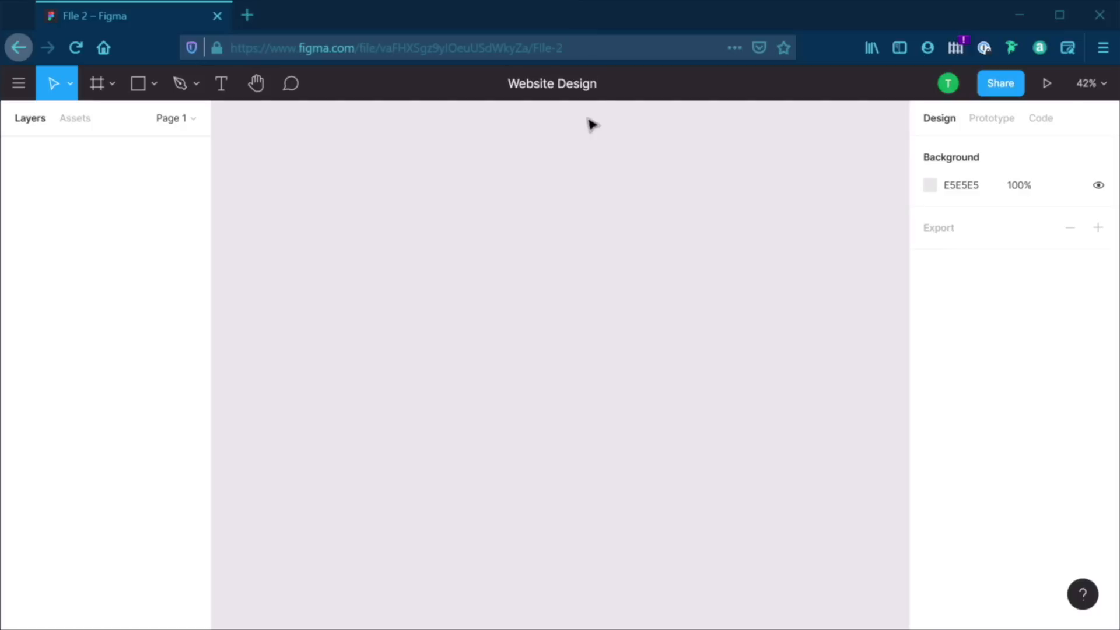
key(Return)
Show the page list of the Website Design file and rename Page 1 as Wireframe
click(176, 119)
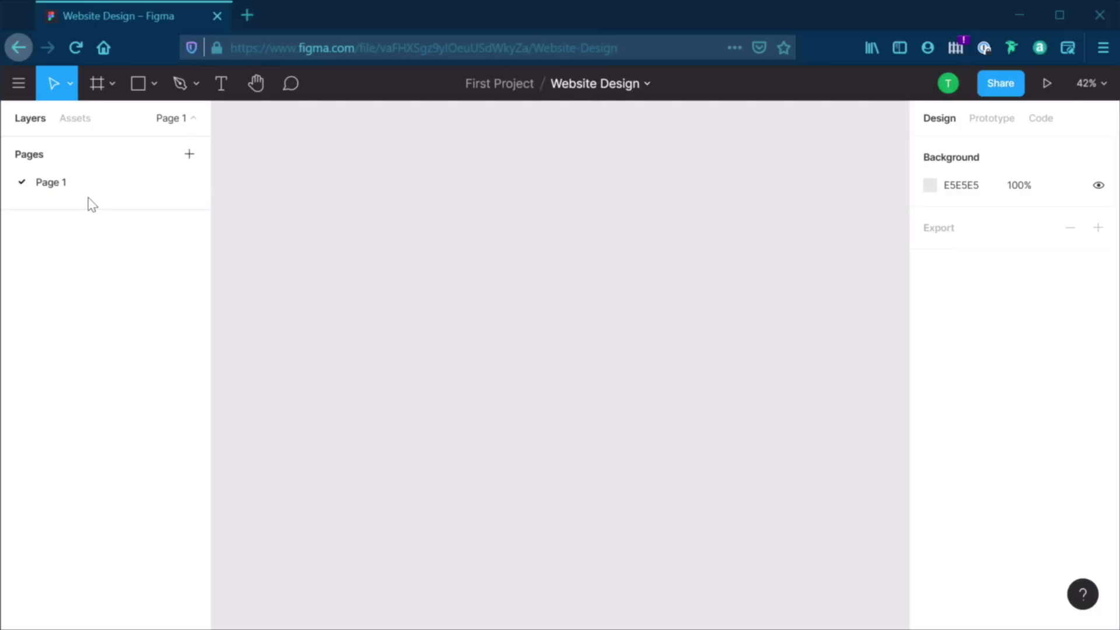
double_click(56, 186)
text(Wireframe)
key(Return)
Add two pages named Design and Playground, and switch through all three pages of the file
click(189, 154)
text(Design)
key(Return)
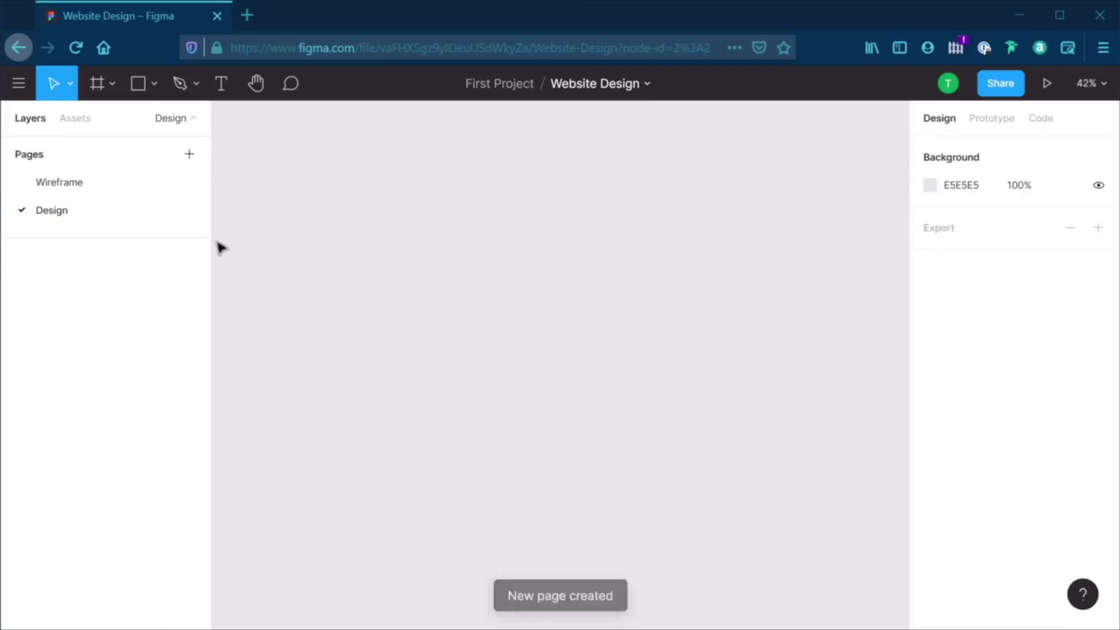
click(189, 154)
text(Playground)
key(Return)
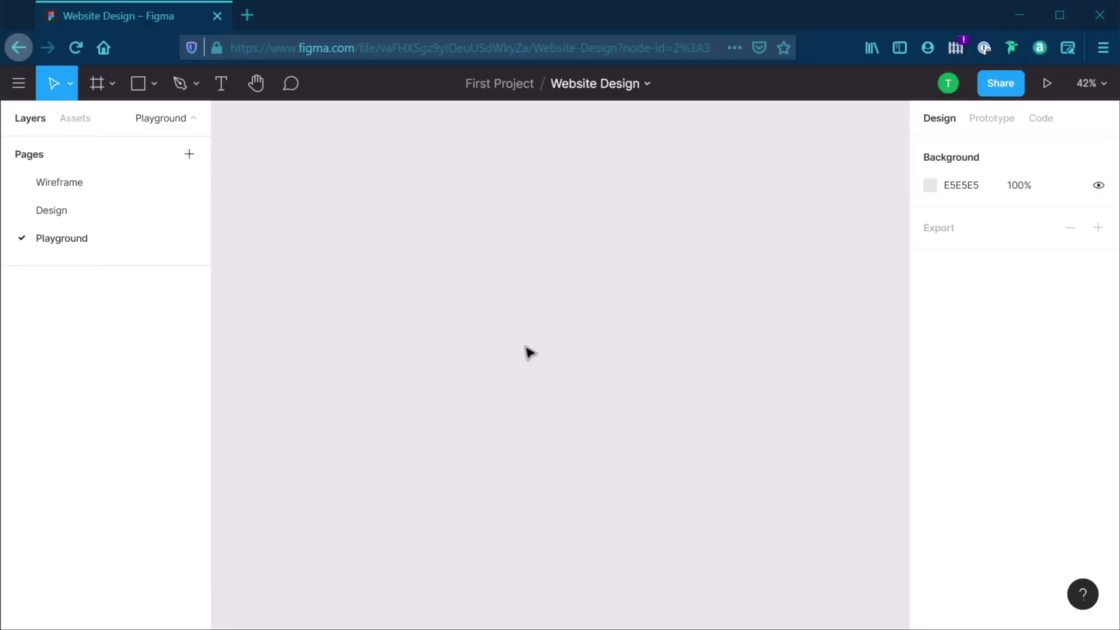
click(98, 190)
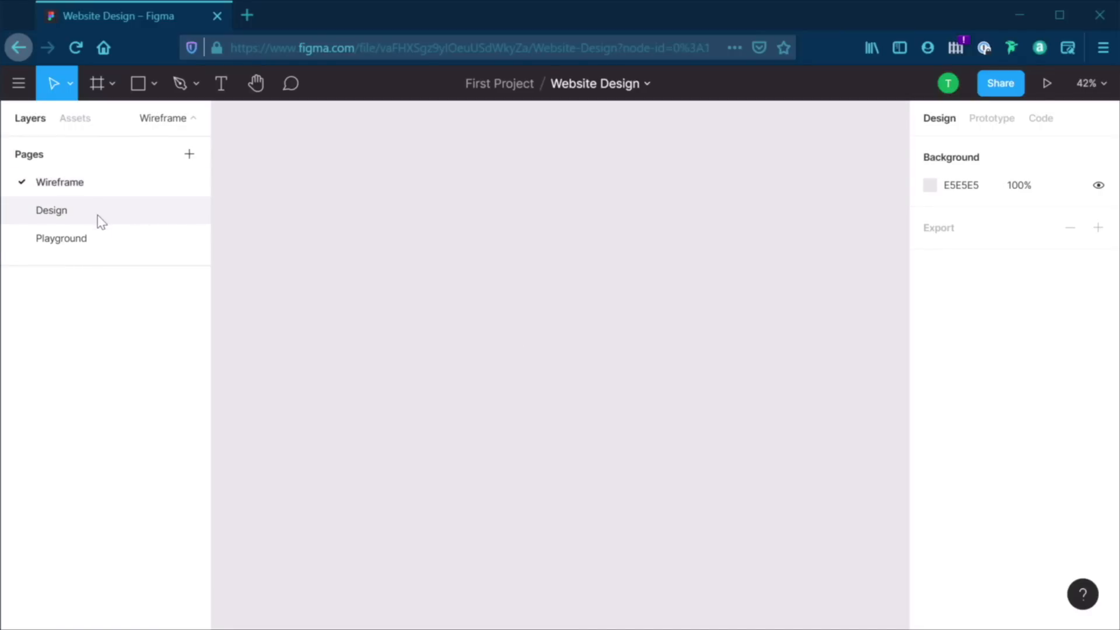
click(100, 217)
click(103, 242)
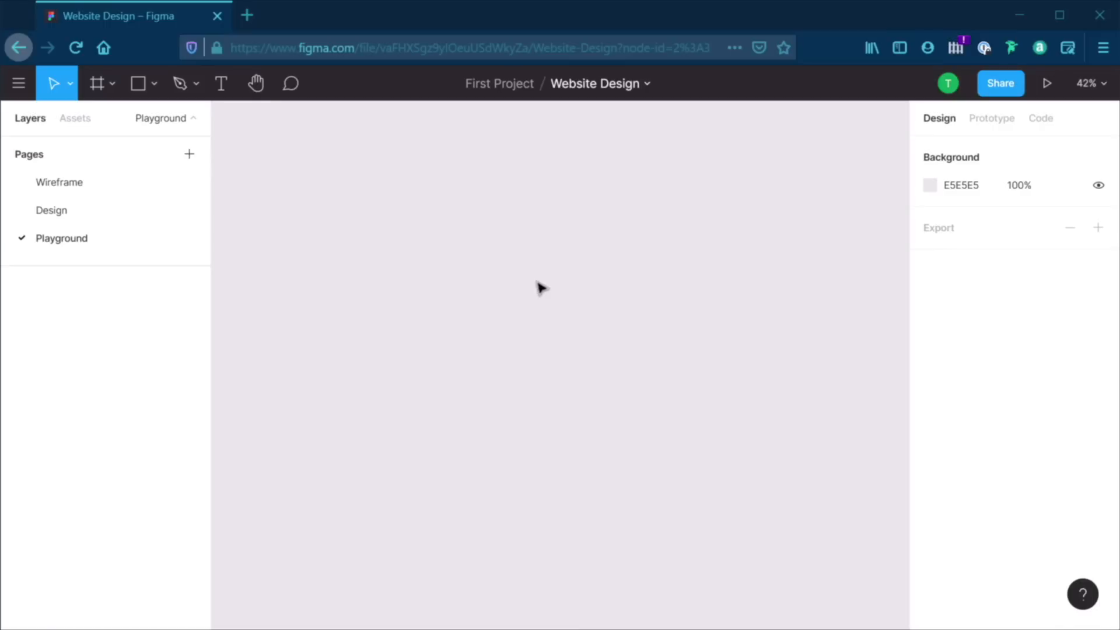
Open File 1 from First Project, show its page list and rename the file App Design
click(501, 87)
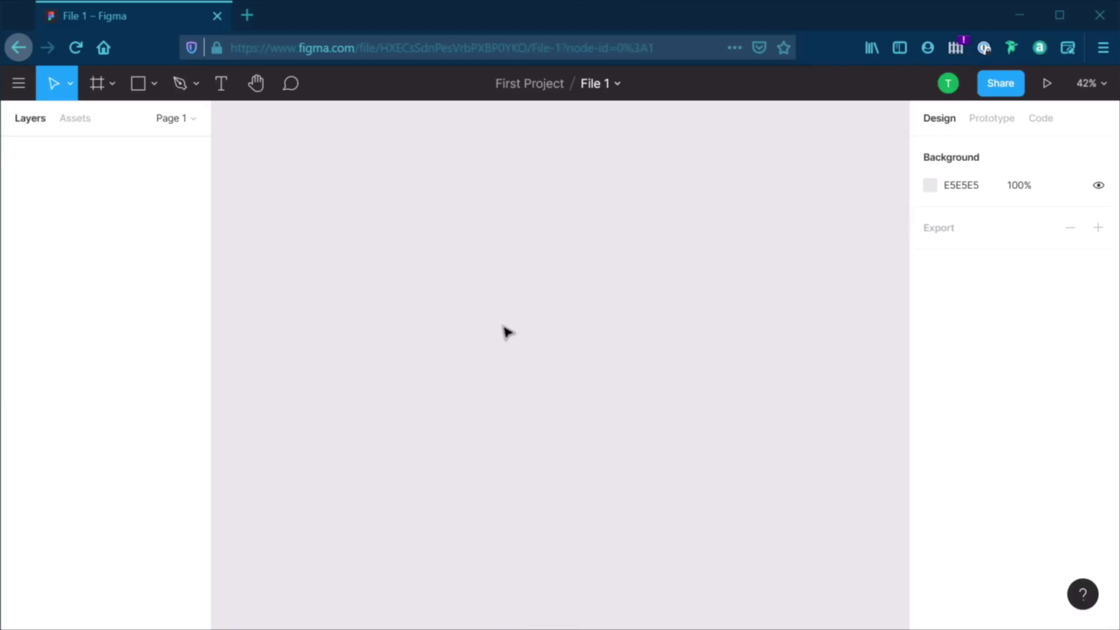
click(188, 120)
click(603, 92)
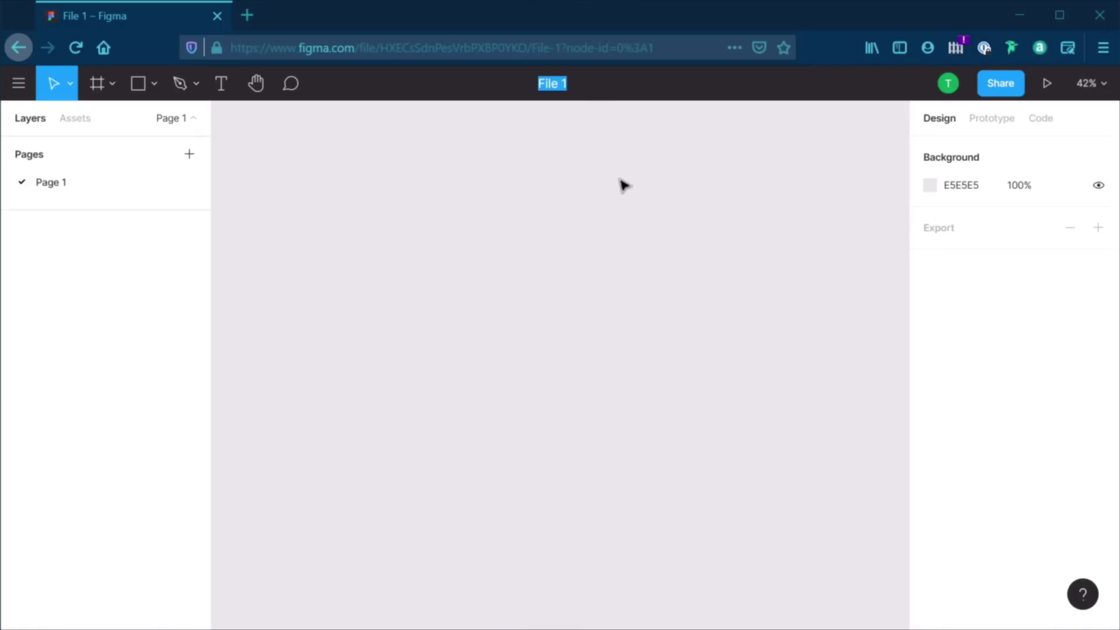
text(App Design)
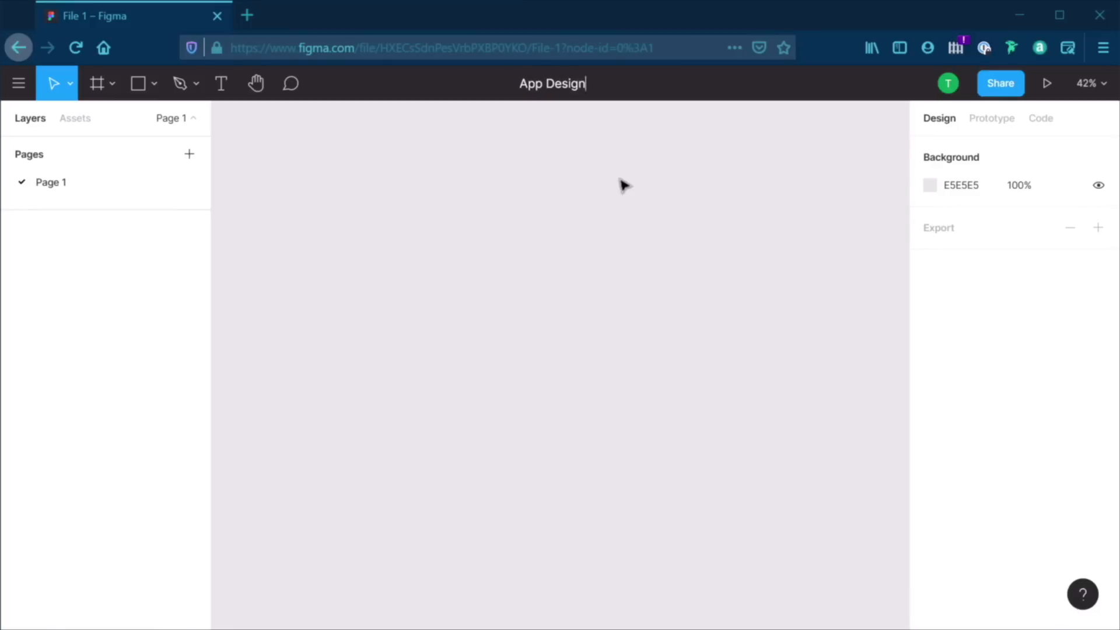
key(Return)
Rename Page 1 of the App Design file as Screen 1
double_click(60, 190)
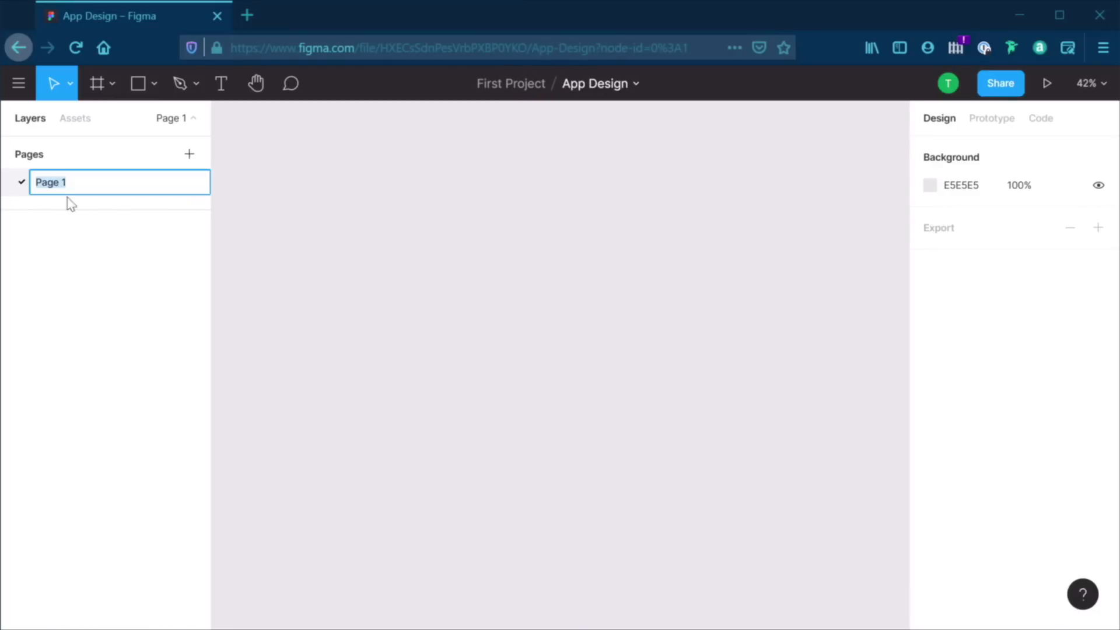
text(Screen 1)
key(Return)
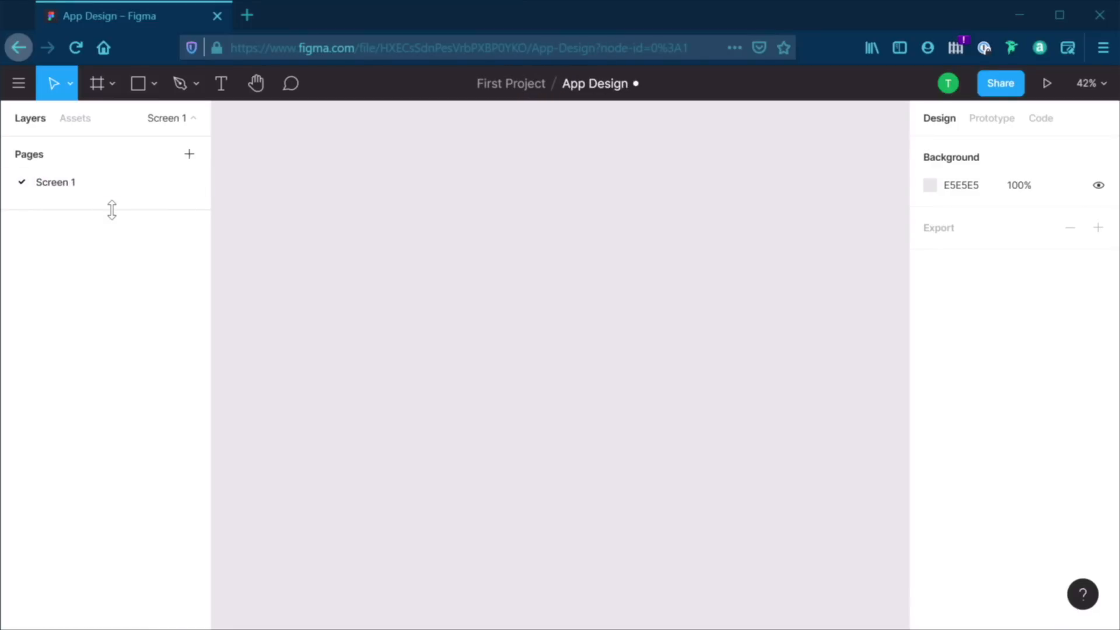
Add two more pages to the App Design file, named Screen 2 and Screen 3
click(189, 154)
text(S)
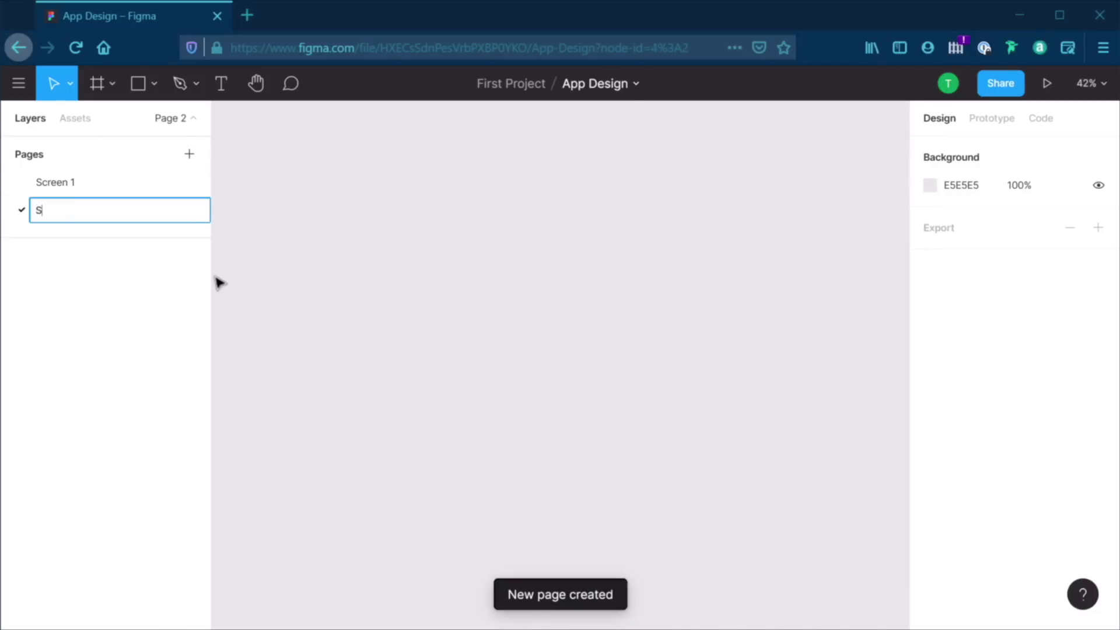
text(creen 2)
key(Return)
click(189, 154)
text(Screen 3)
key(Return)
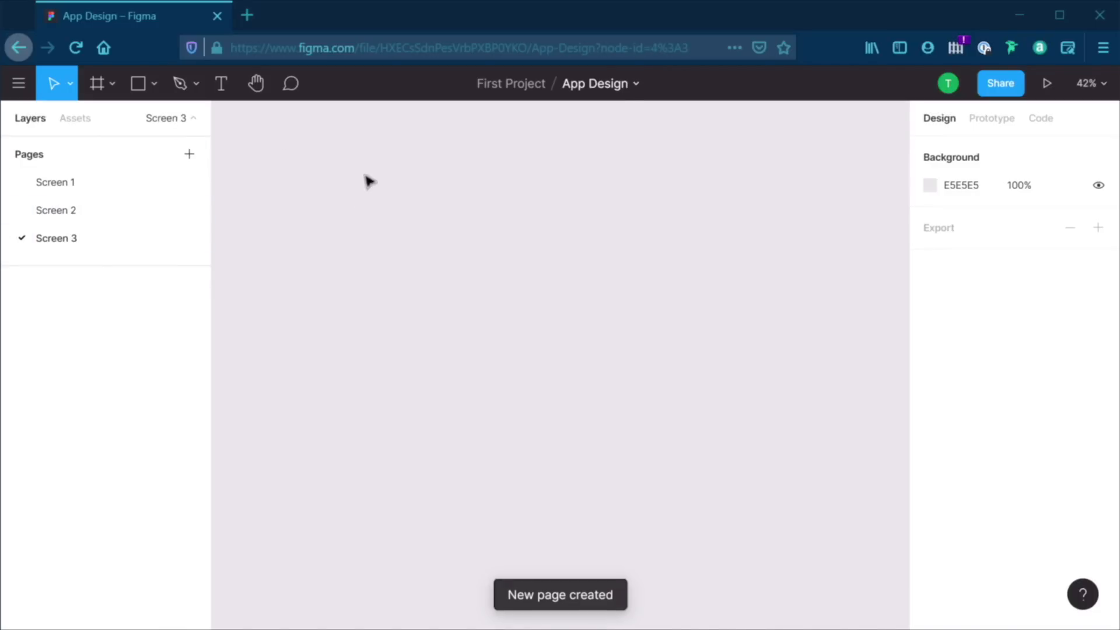
Switch through the pages Screen 1, Screen 2 and Screen 3, and return to the First Project file list
click(103, 183)
click(101, 210)
click(103, 238)
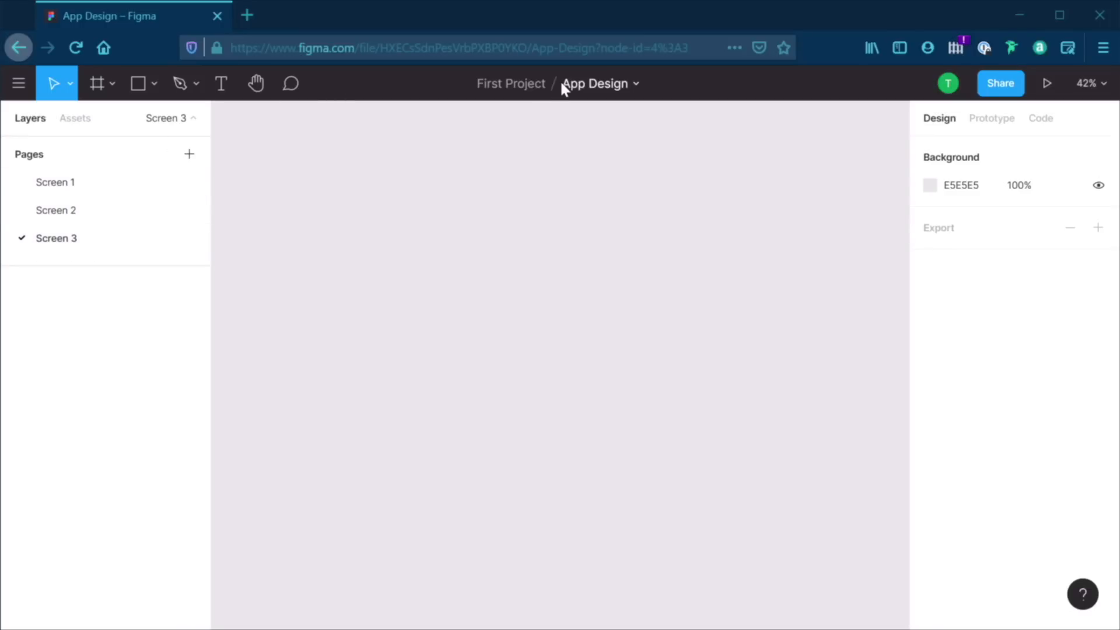
click(22, 82)
click(52, 120)
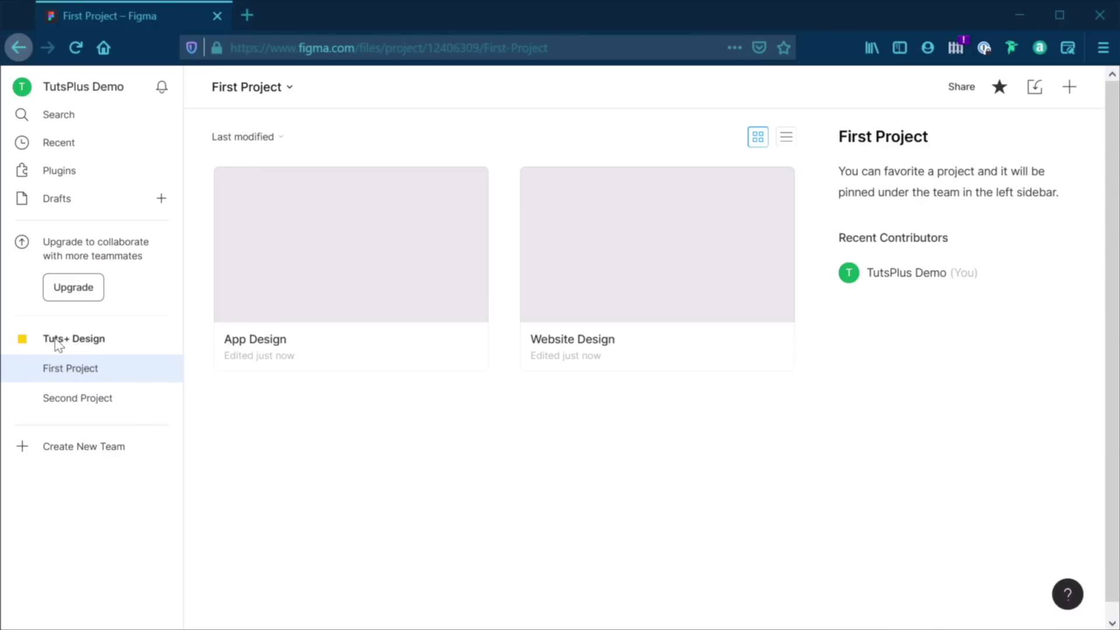
Create a new team named Mobile Apps
click(92, 451)
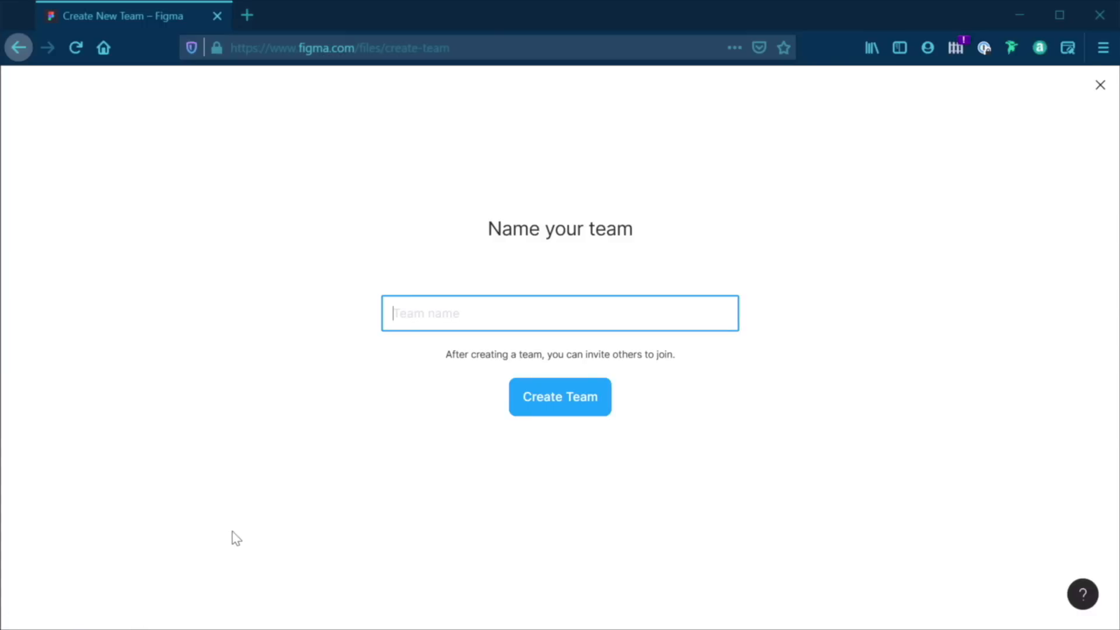
text(Mobile App Design)
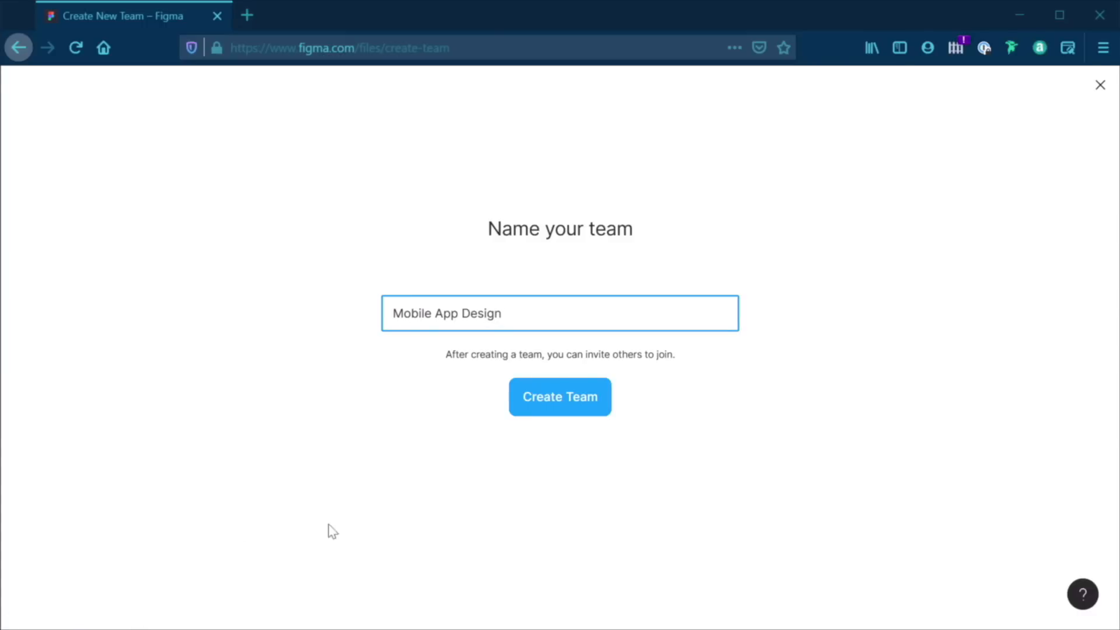
key(BackSpace)
key(BackSpace)
key(BackSpace)
key(BackSpace)
key(BackSpace)
key(BackSpace)
key(BackSpace)
click(564, 407)
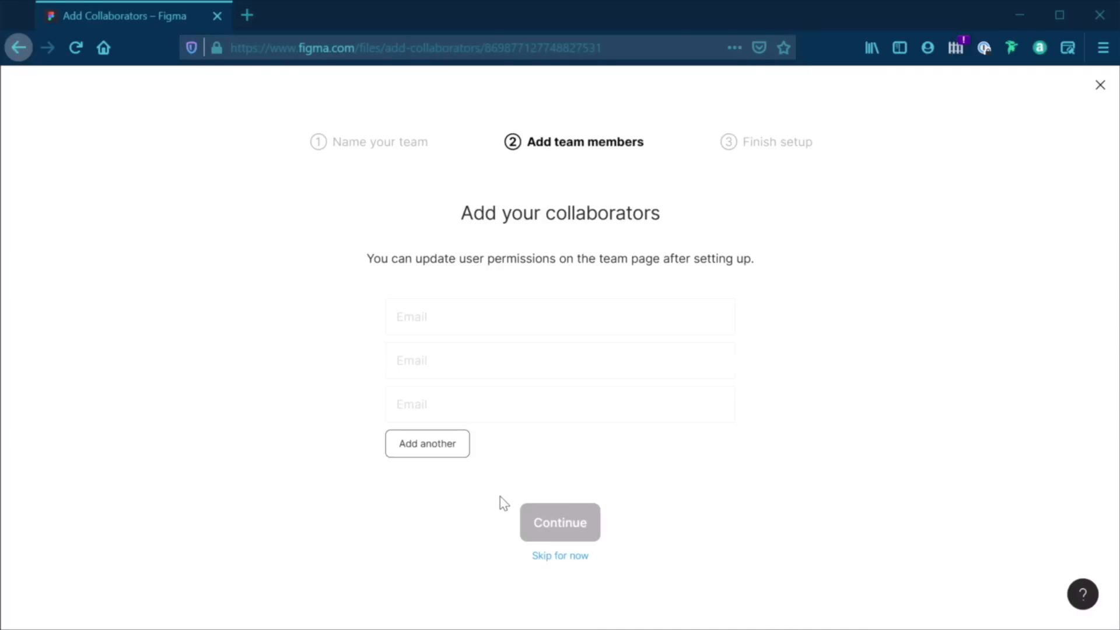
Skip adding collaborators and finish the team setup with the free Starter plan, dismissing the project creation prompt
click(569, 557)
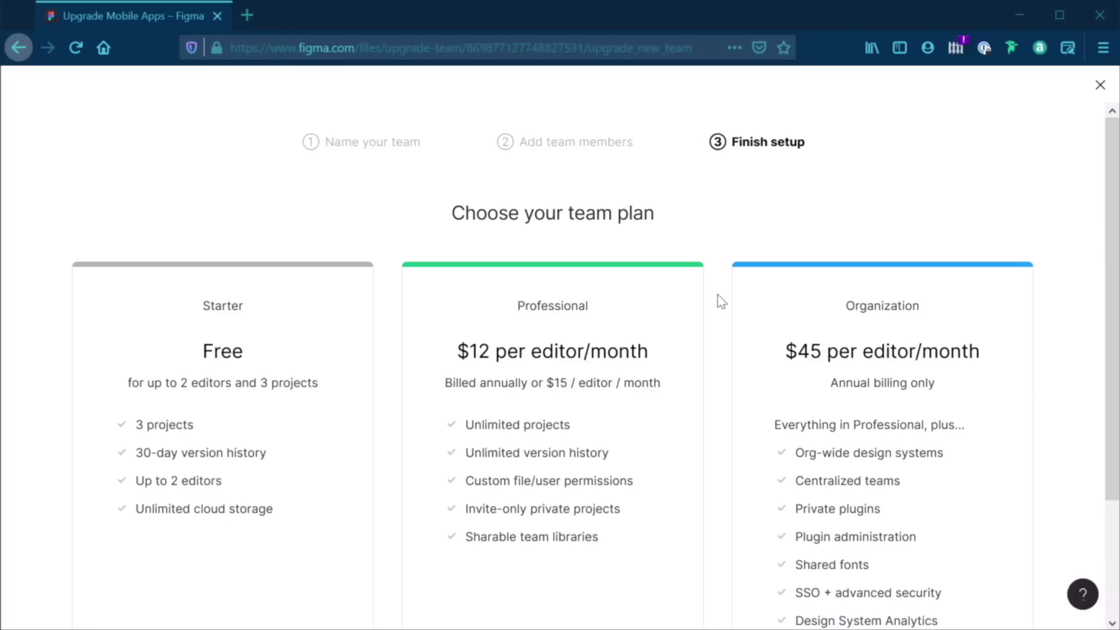
scroll(720, 290, down, 3)
scroll(720, 290, up, 2)
scroll(720, 290, down, 2)
click(270, 547)
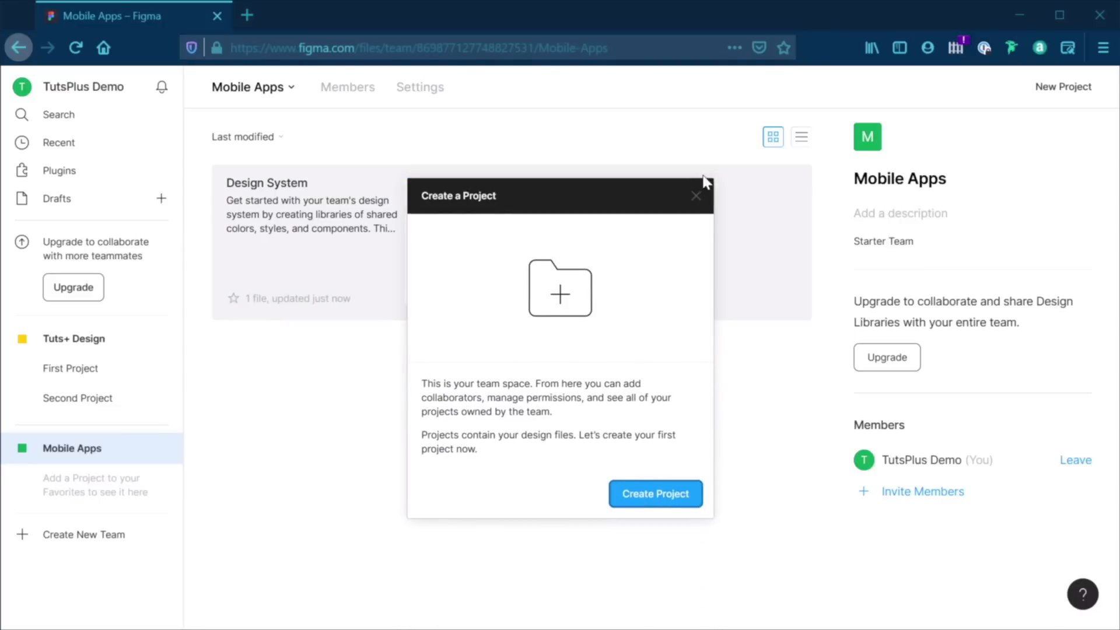
click(696, 196)
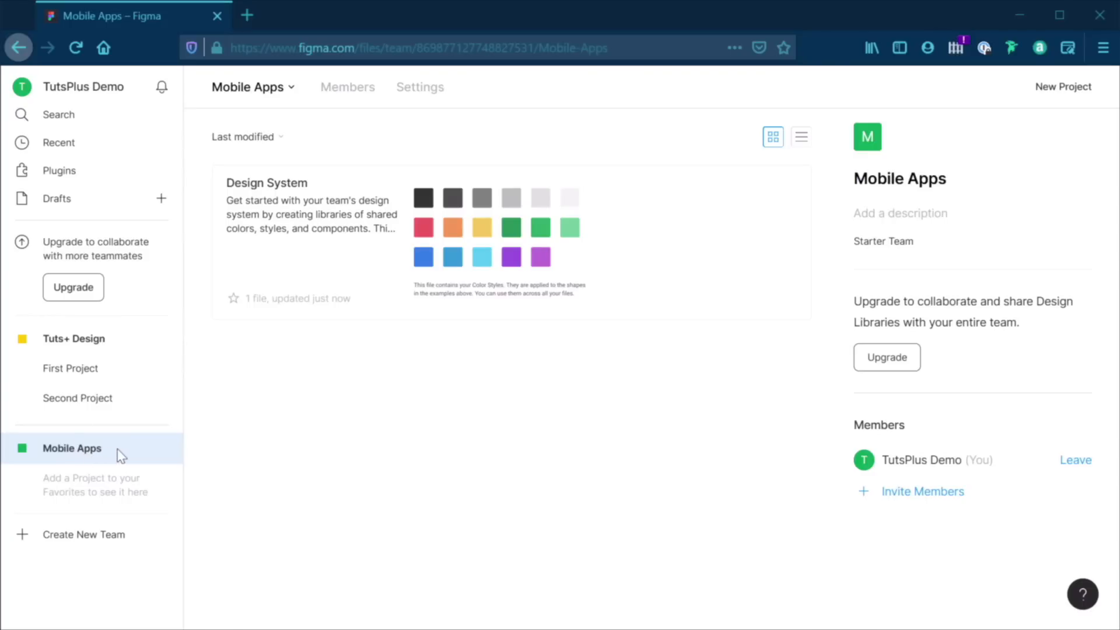
Open the Tuts+ Design team and rename it Websites
click(109, 341)
click(297, 89)
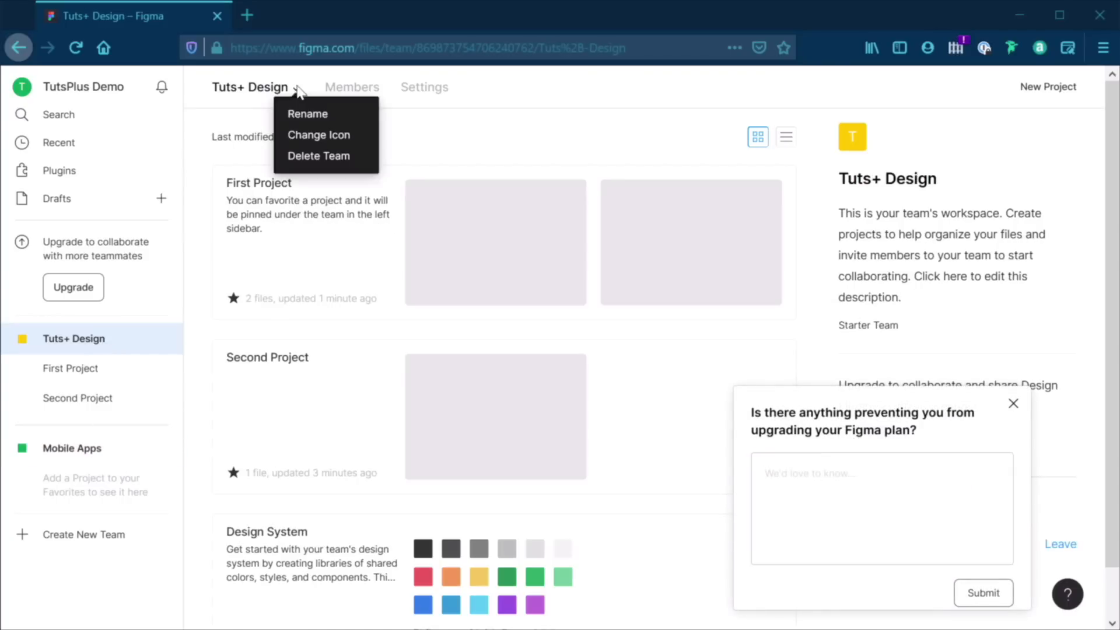
click(308, 114)
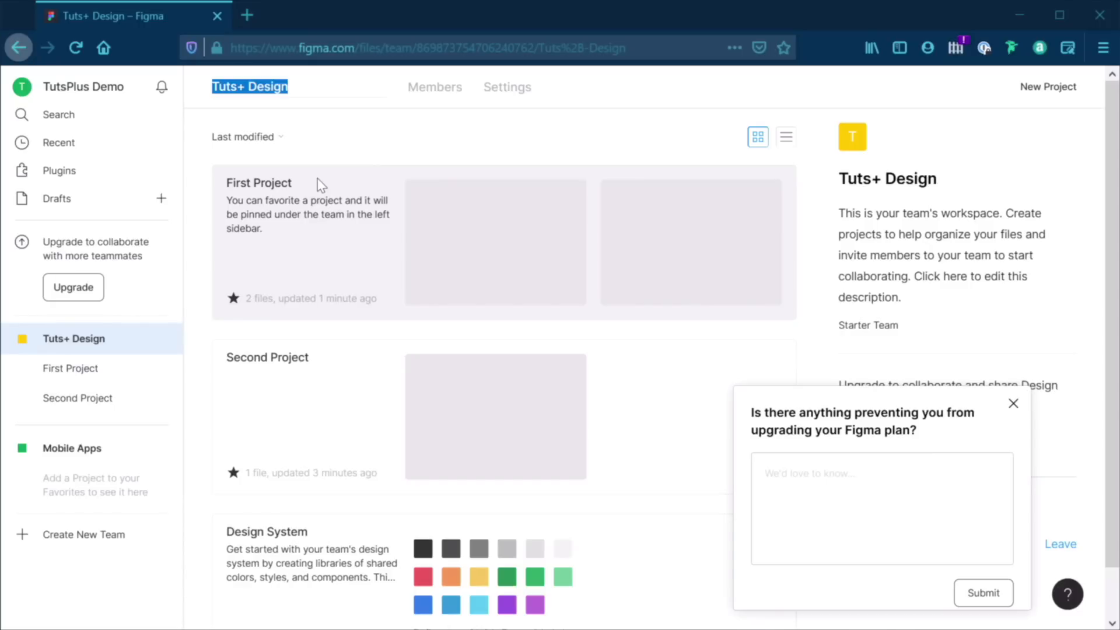
text(Websites)
key(Return)
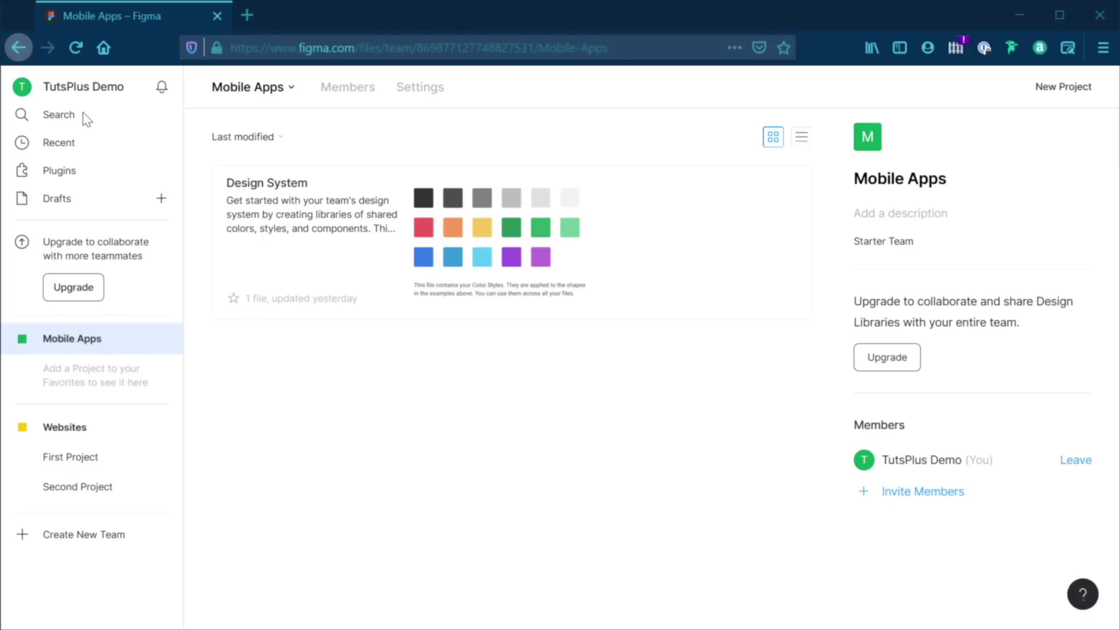
Look through the recent files, plugins and drafts, and view the Mobile Apps and Websites teams
click(79, 145)
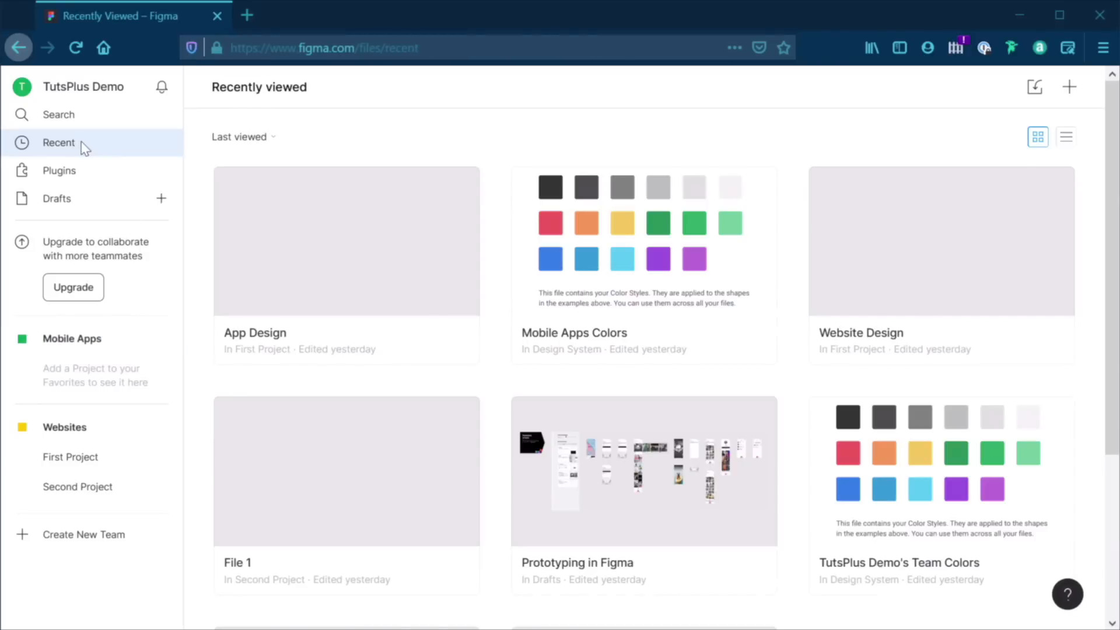
click(85, 170)
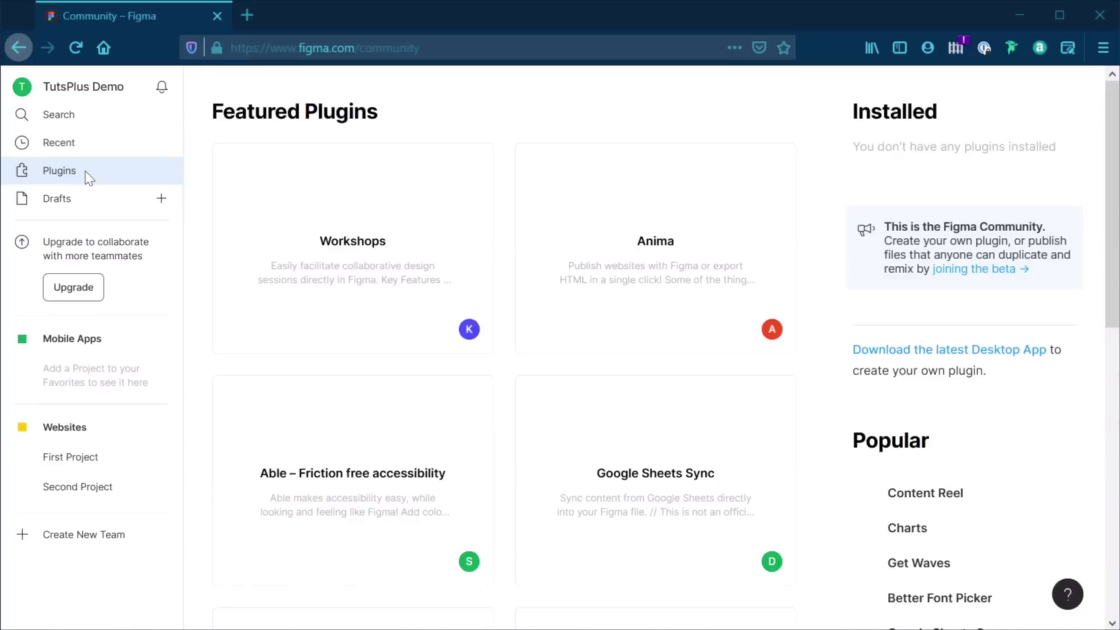
click(94, 201)
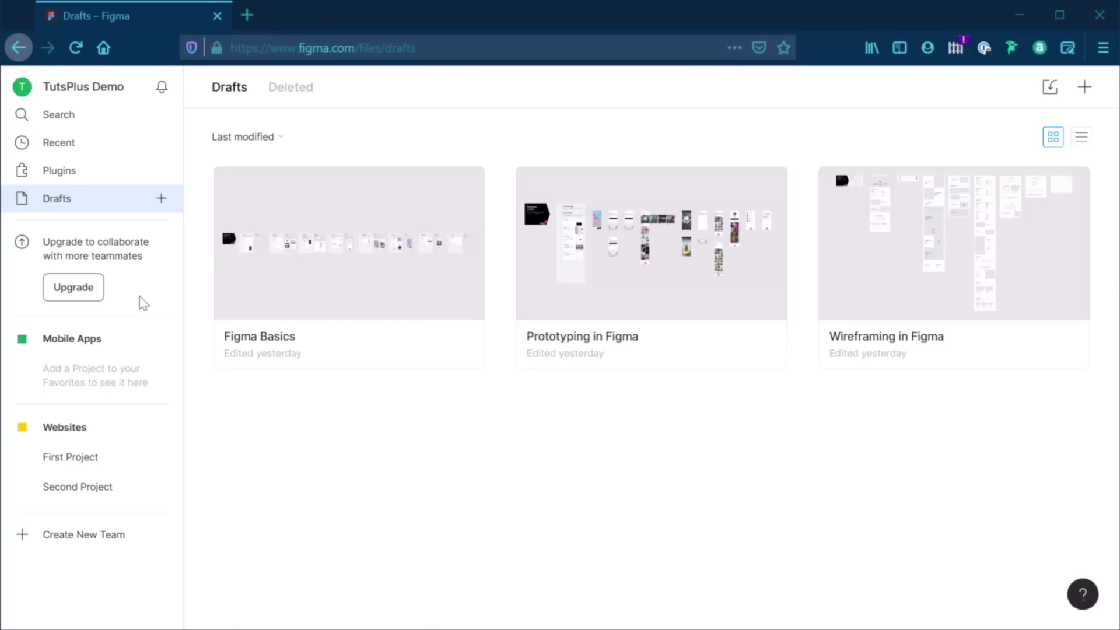
click(104, 343)
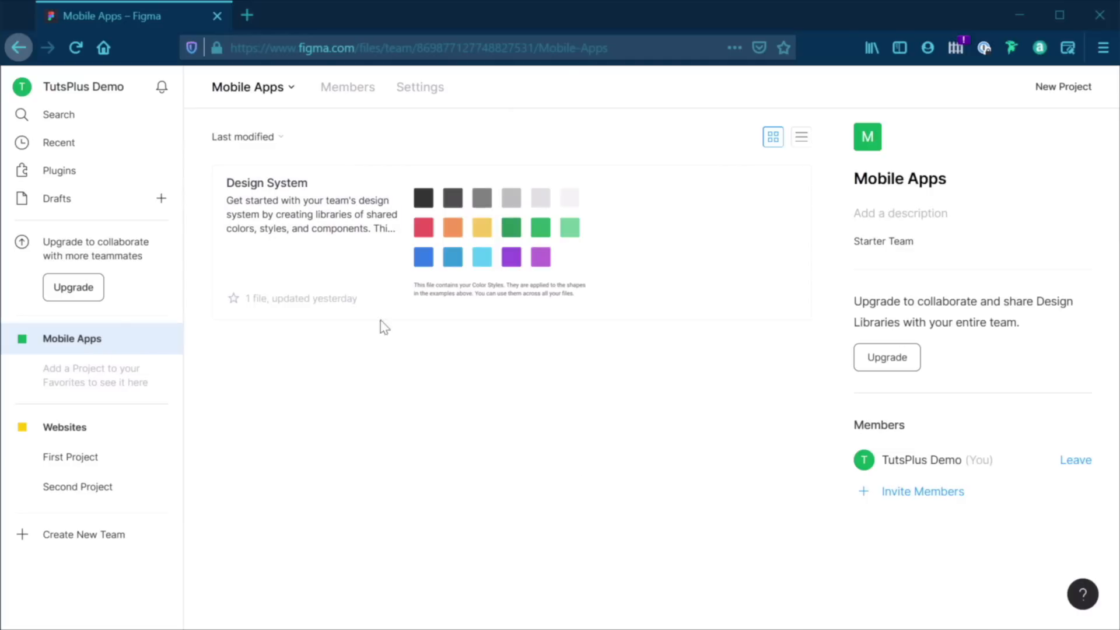
click(108, 428)
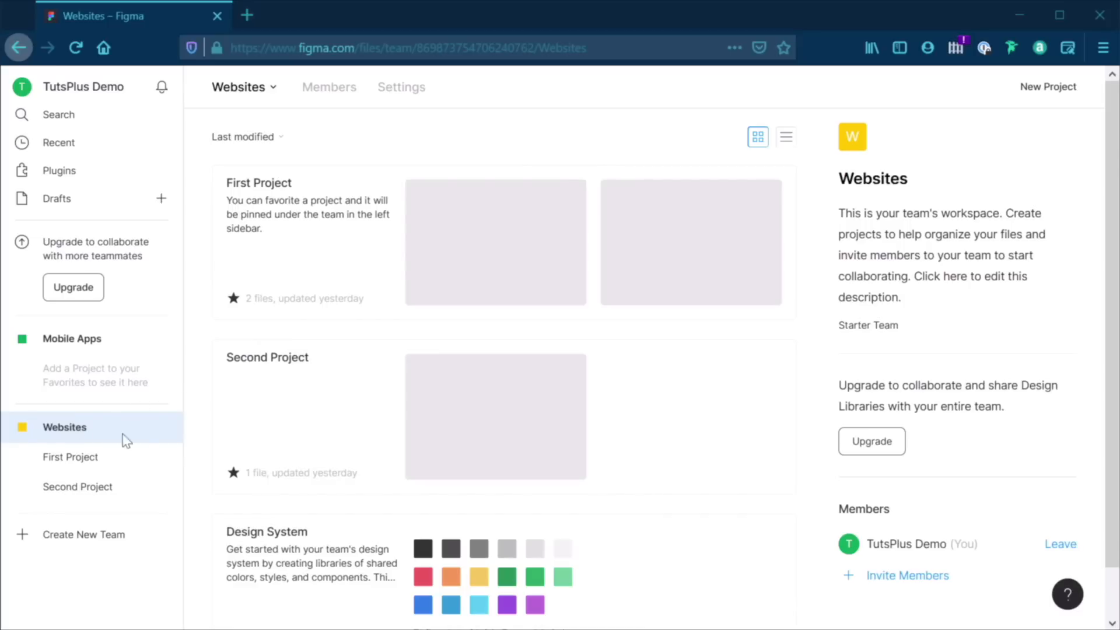
View the files of First Project as a list, and return them to the grid view
click(133, 458)
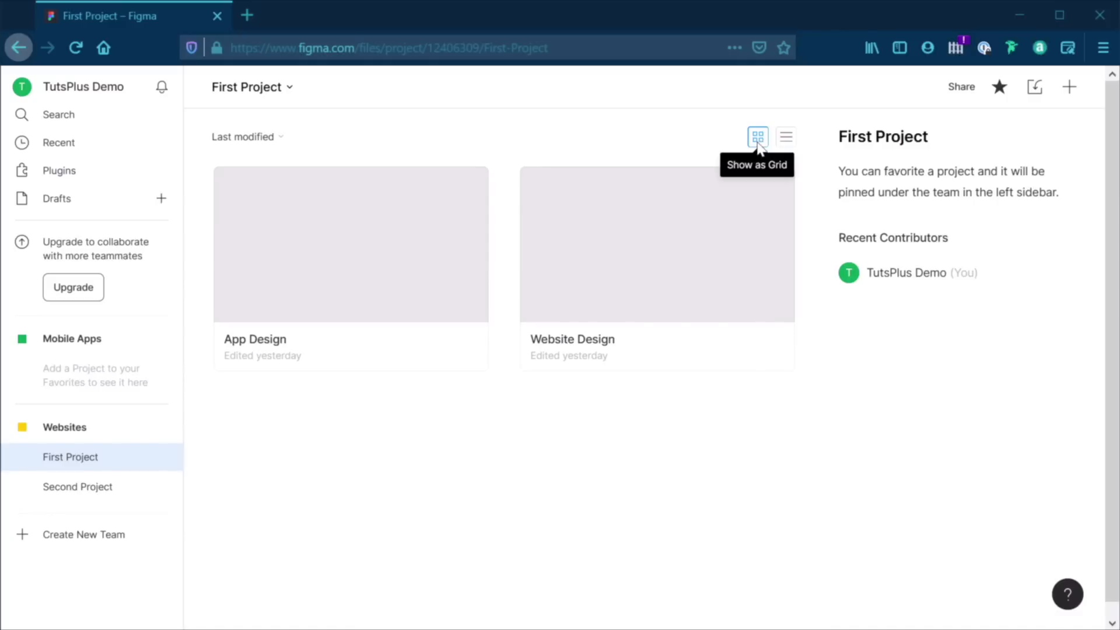
click(785, 139)
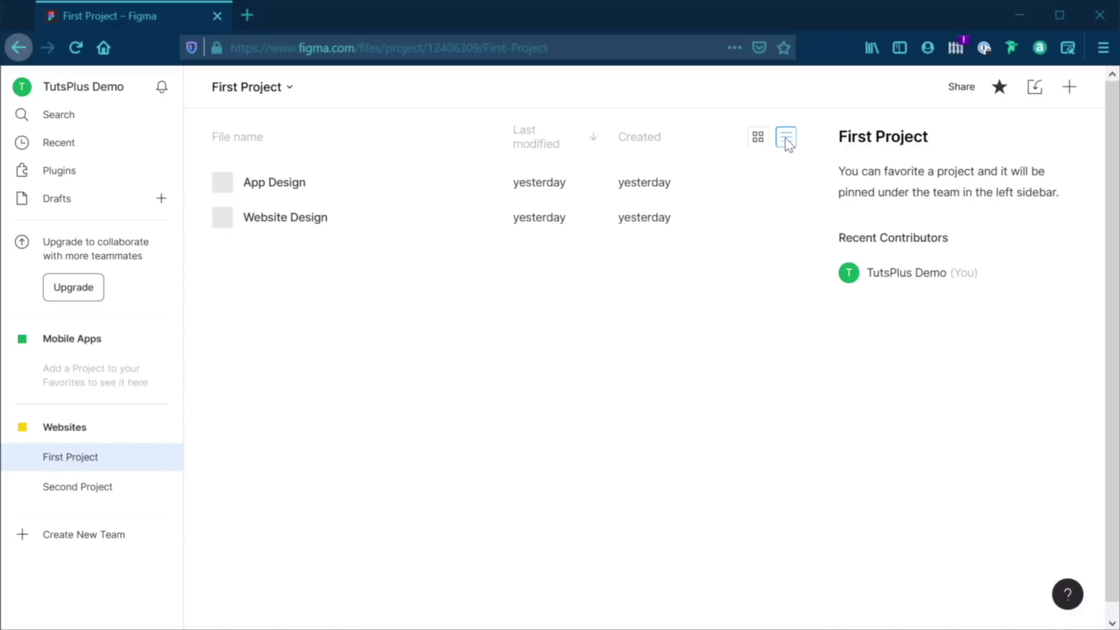
click(759, 138)
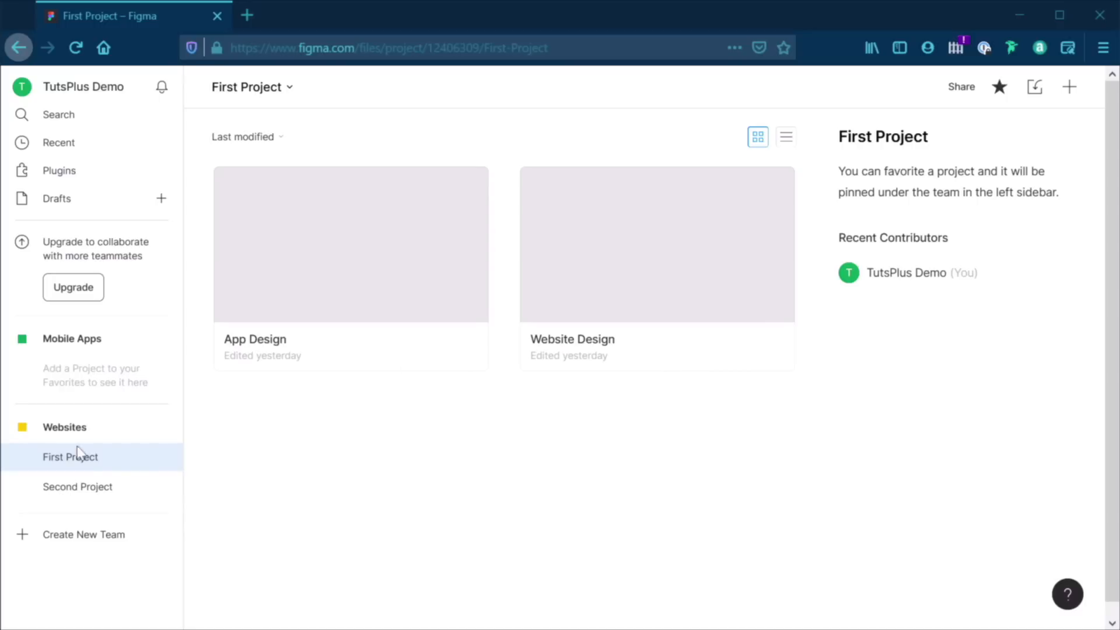
Open File 1 from Second Project in the Websites team and review the options available for the file
click(105, 431)
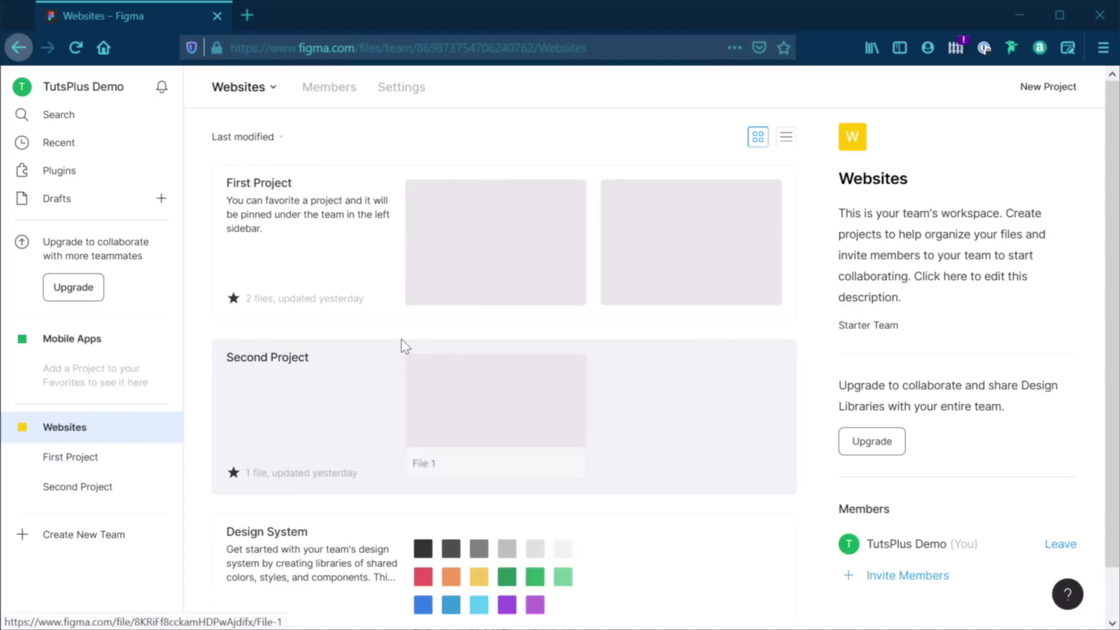
click(443, 428)
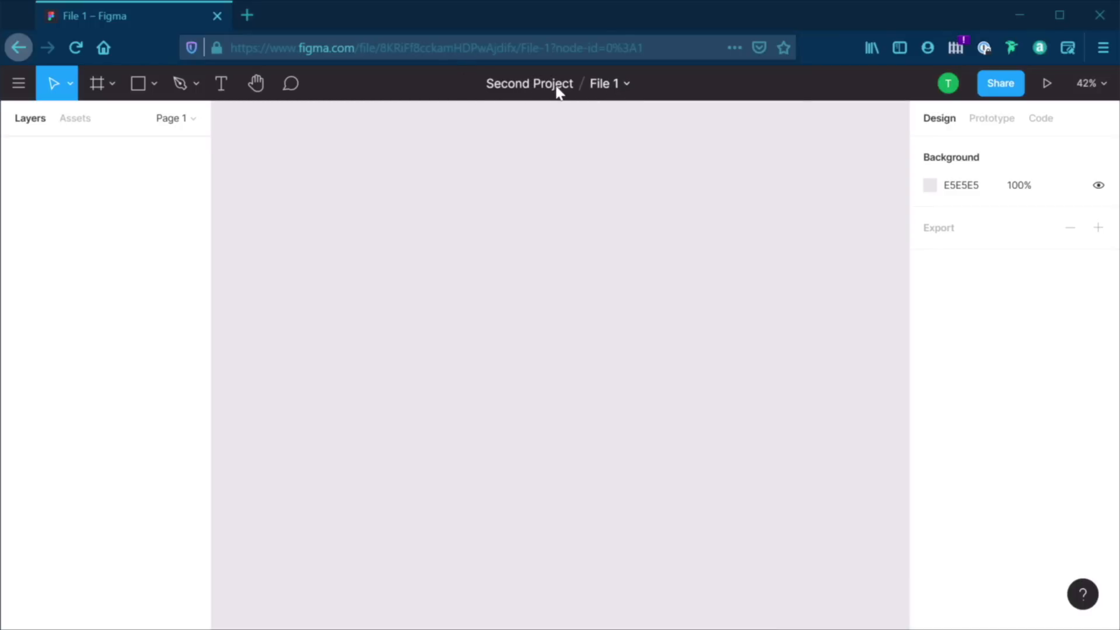
click(626, 86)
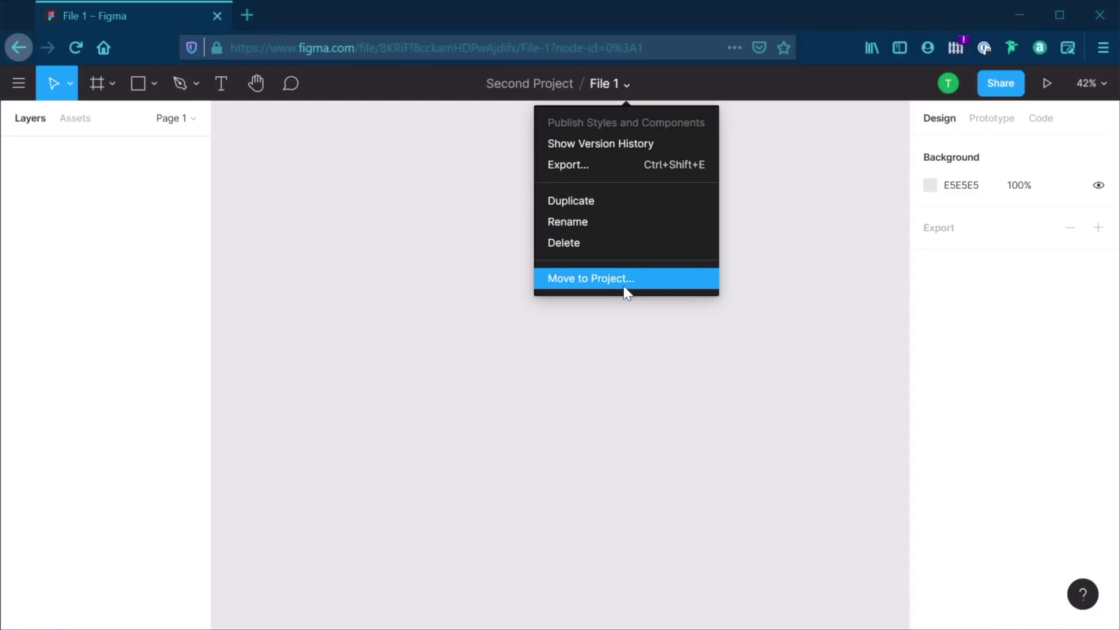
click(823, 222)
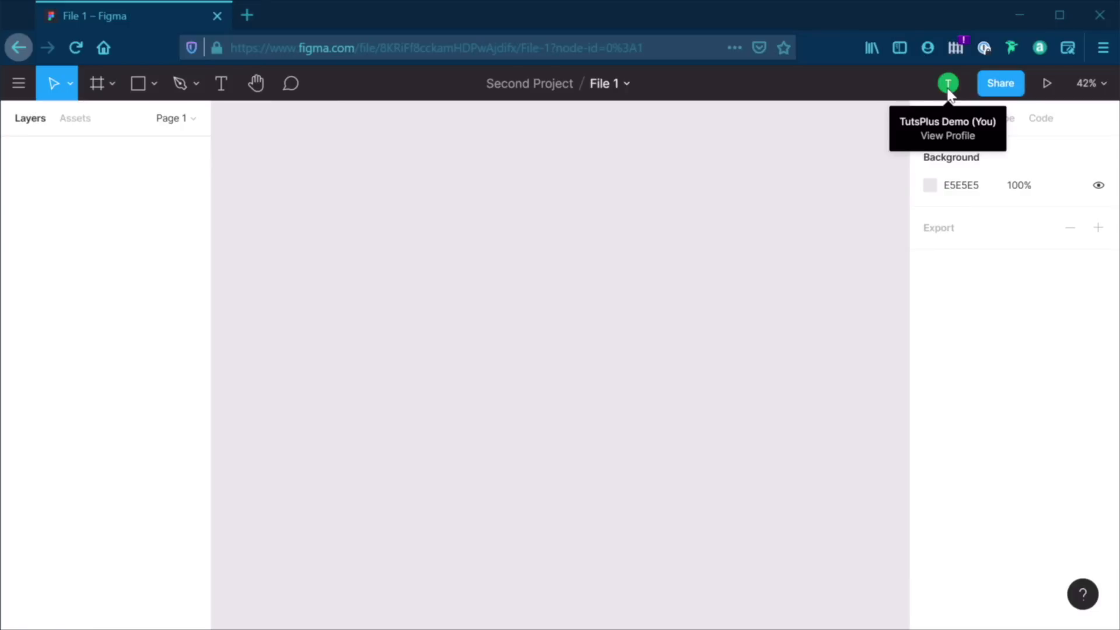
Review the sharing settings of File 1 and the zoom and view options, including Pixel Preview
click(999, 85)
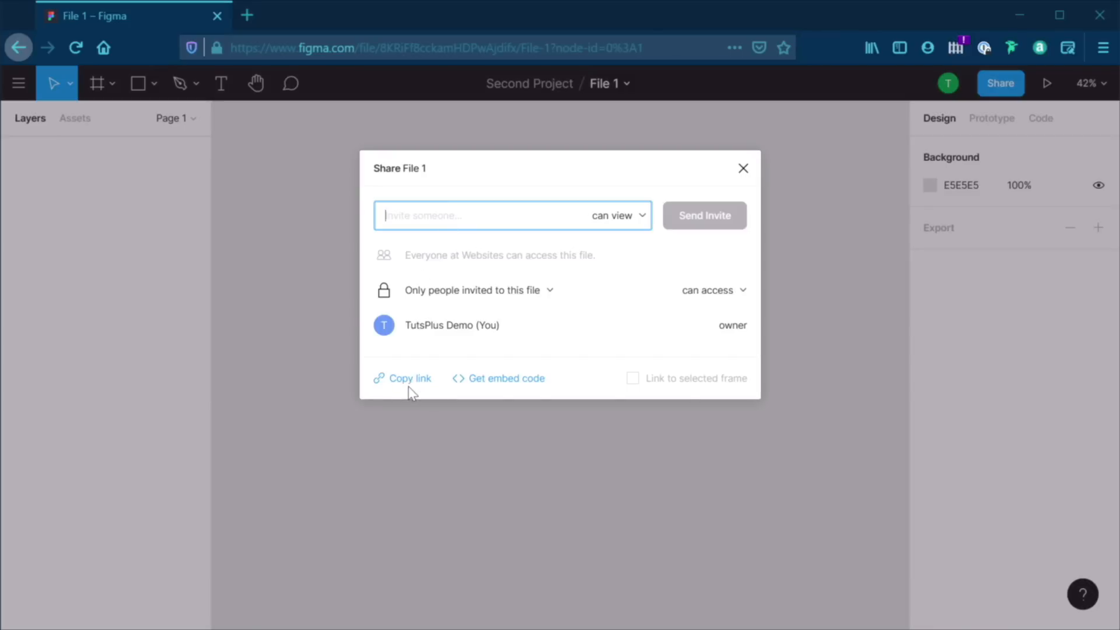
click(743, 169)
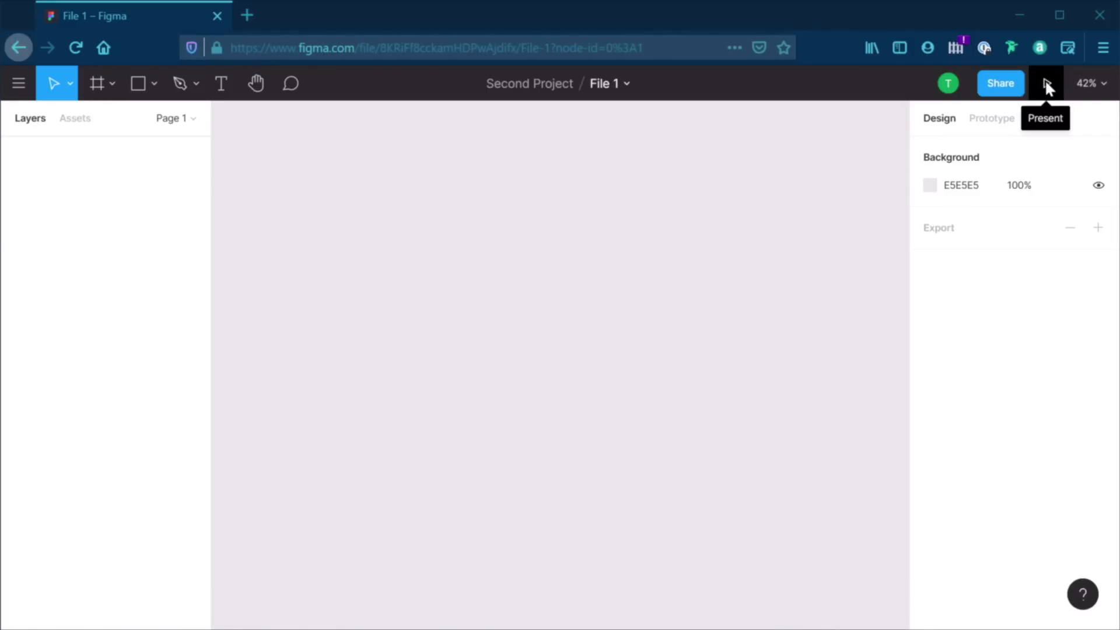
click(1108, 94)
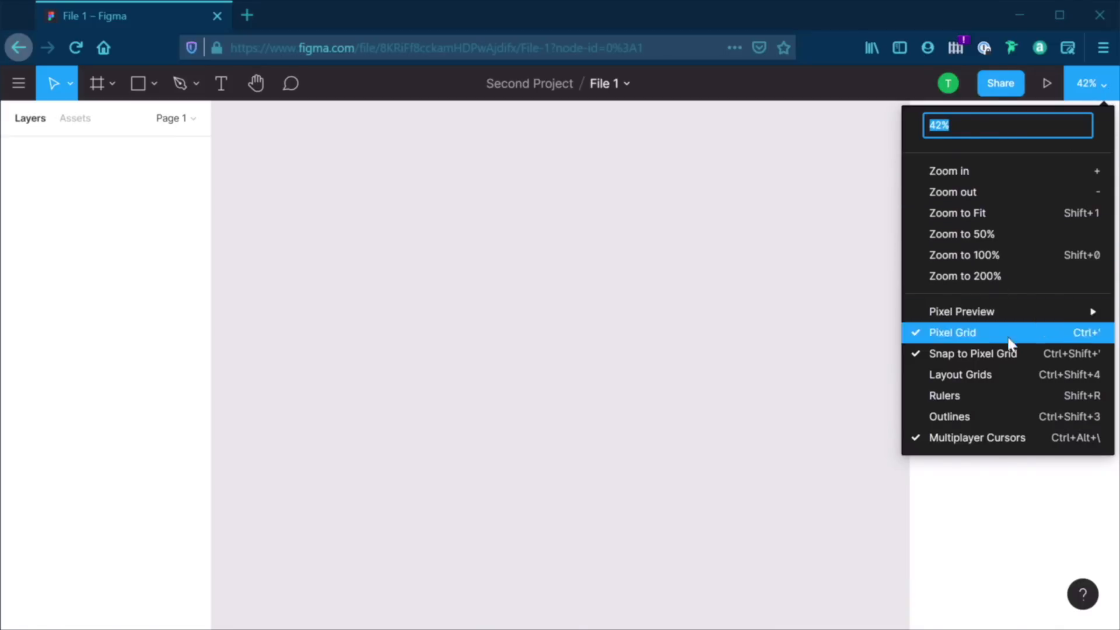
mouse_move(998, 315)
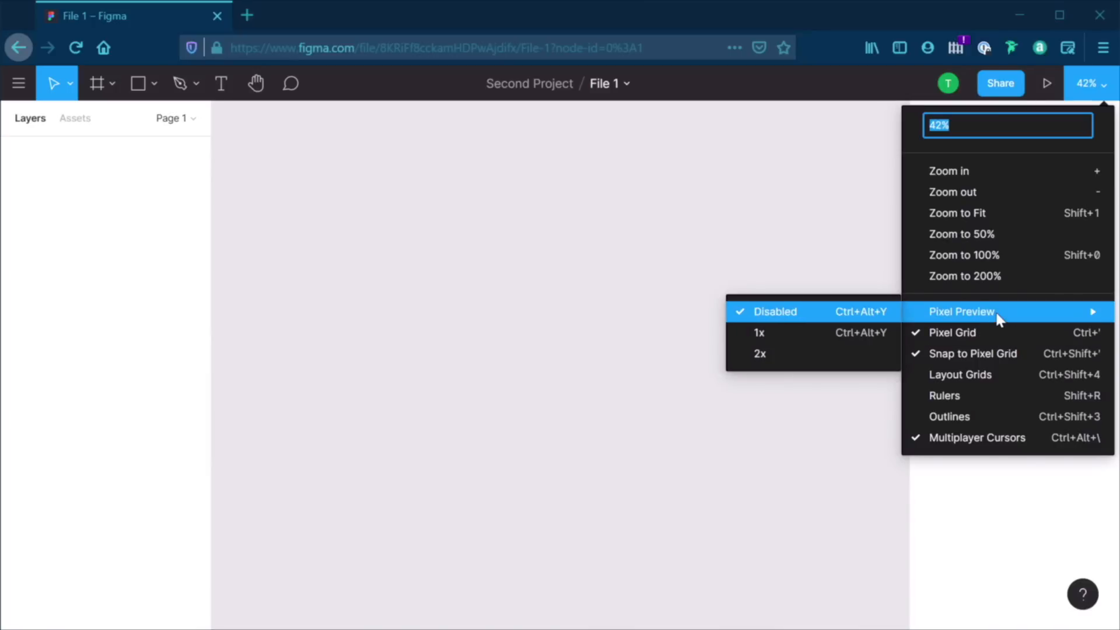
click(555, 261)
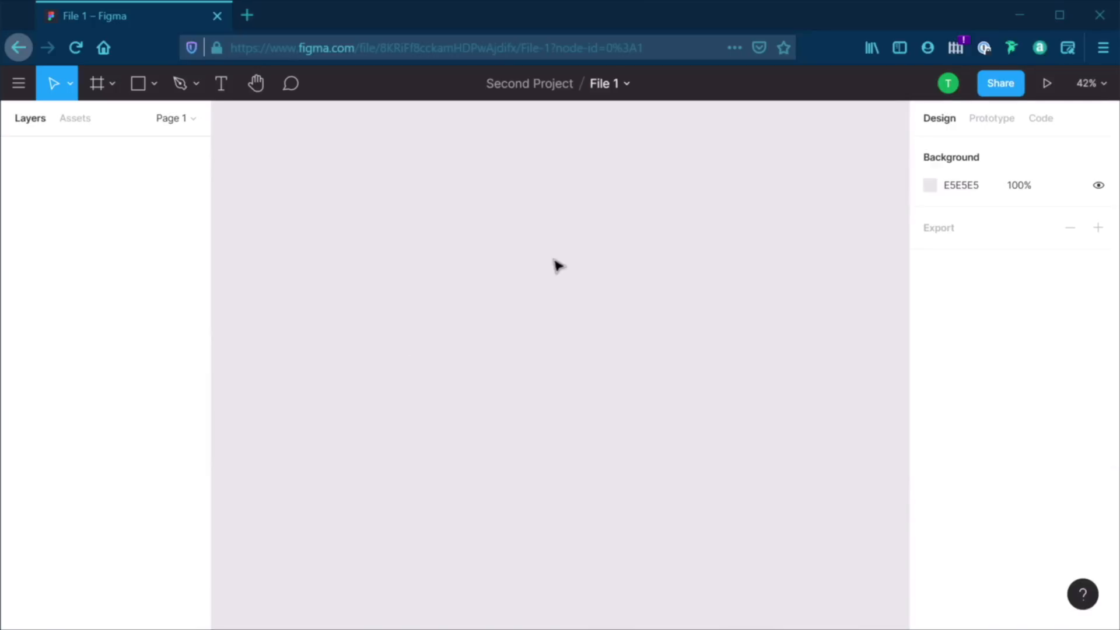
Search the main menu commands for "grid", clear the search, and review the File and Edit commands
click(20, 85)
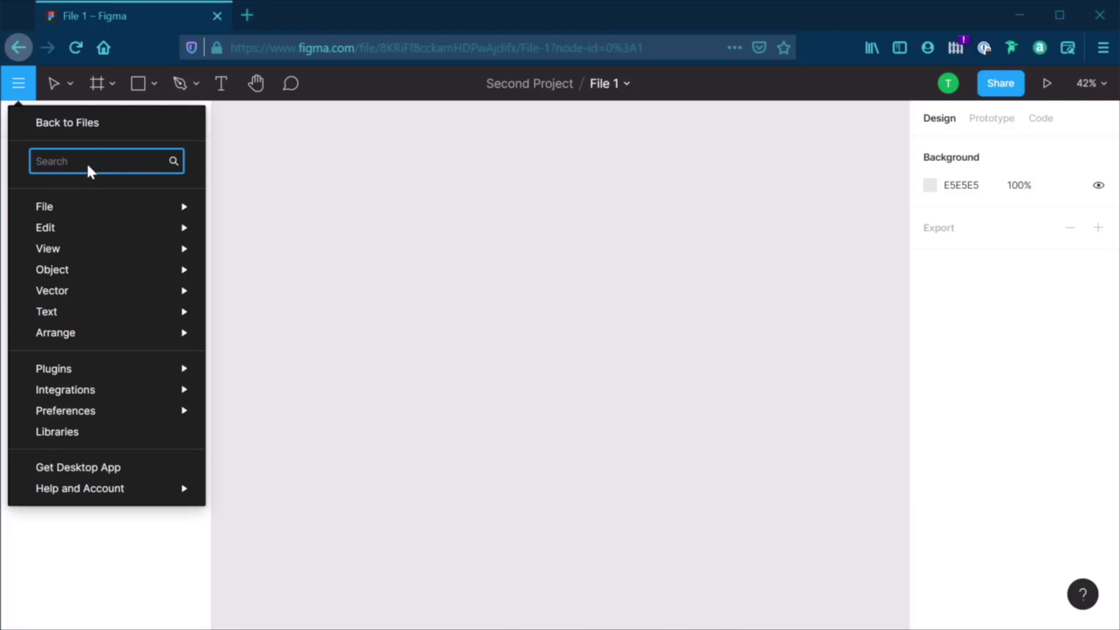
key(Escape)
click(23, 87)
text(grid)
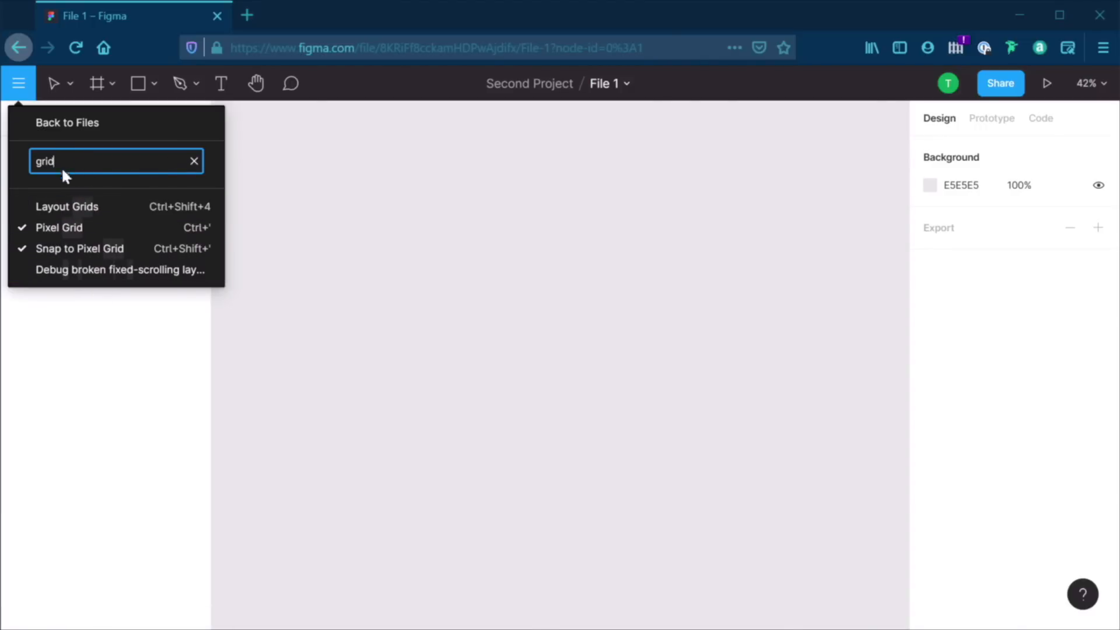
click(194, 162)
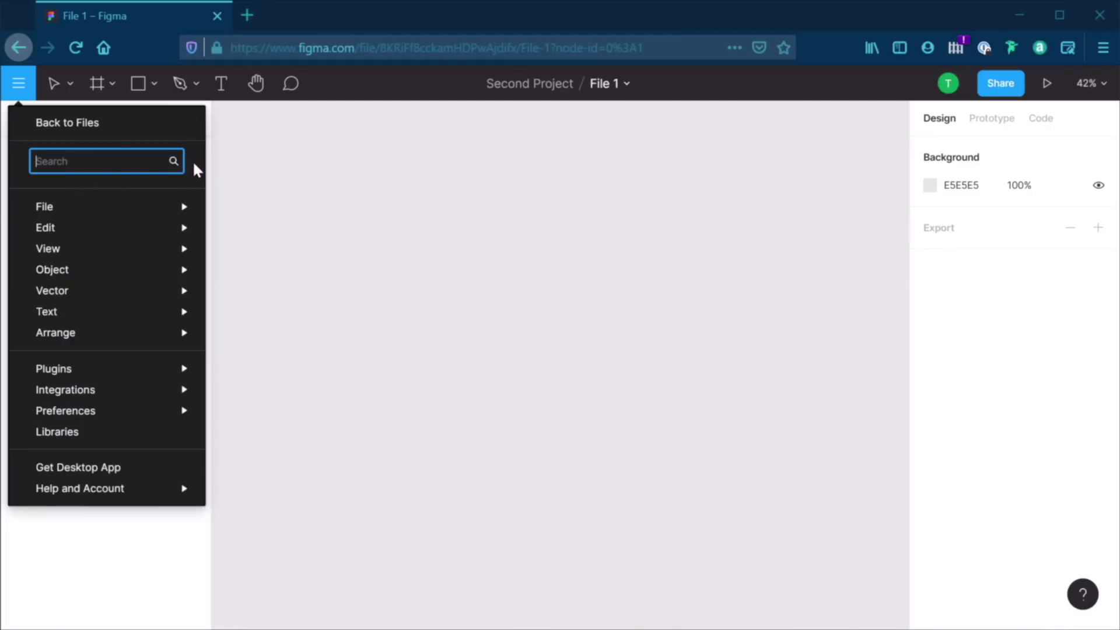
mouse_move(118, 200)
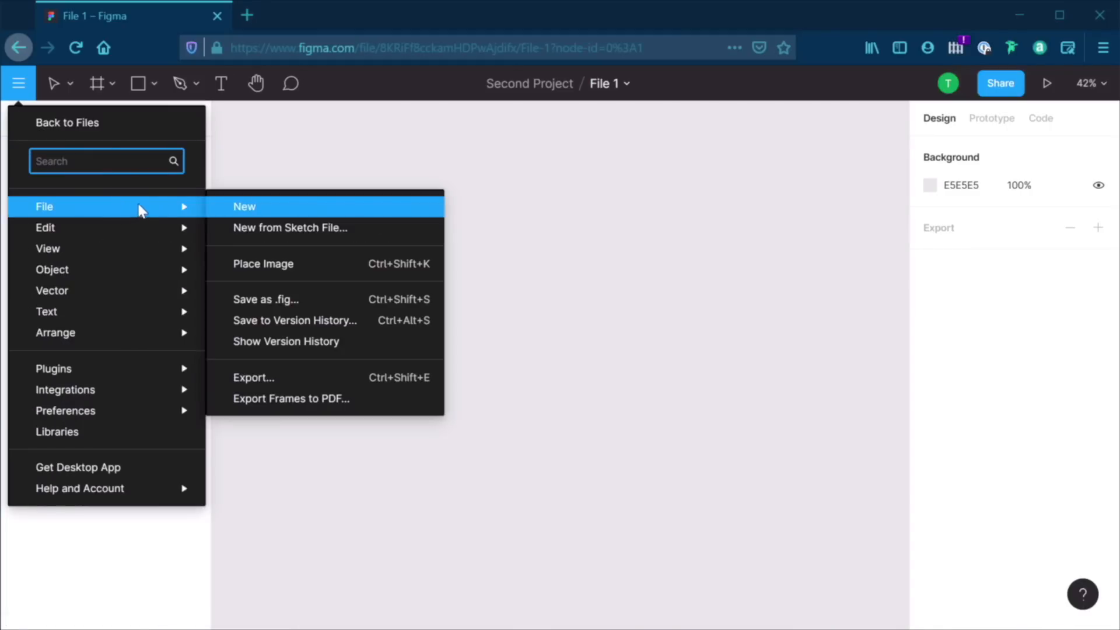
mouse_move(150, 243)
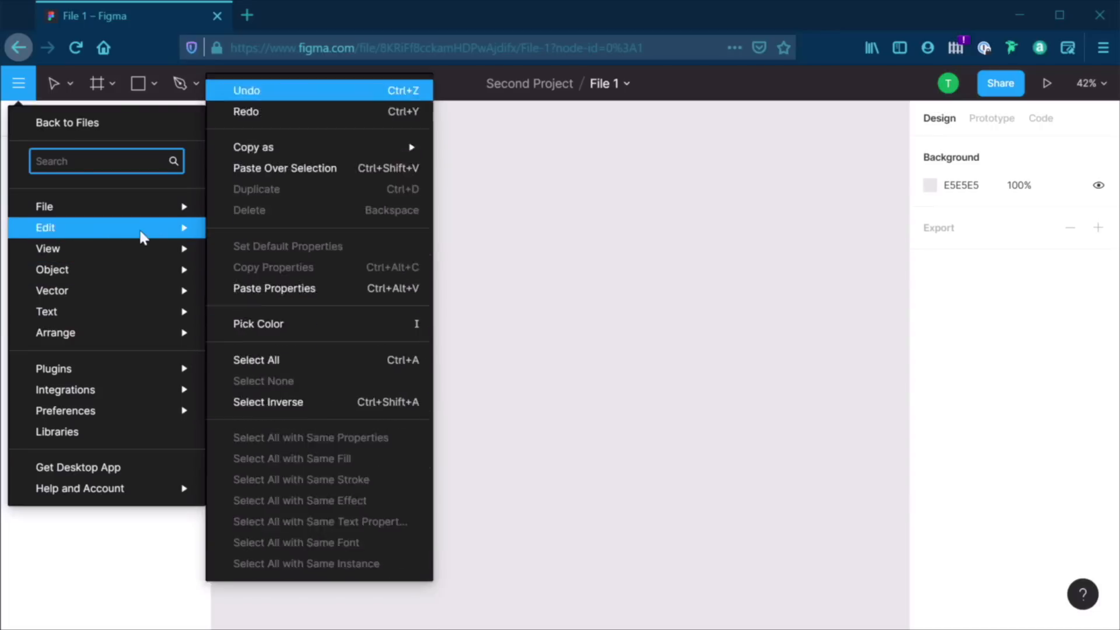
Review the tool variants grouped under the Move, Frame, Rectangle and Pen tools
click(70, 86)
click(71, 86)
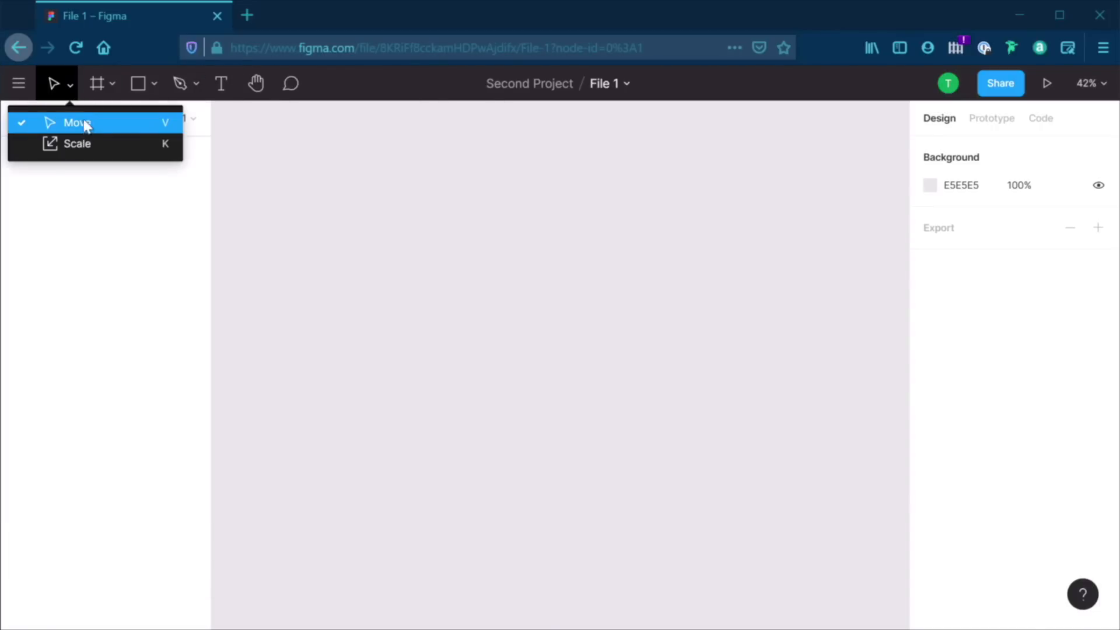
click(111, 86)
click(113, 85)
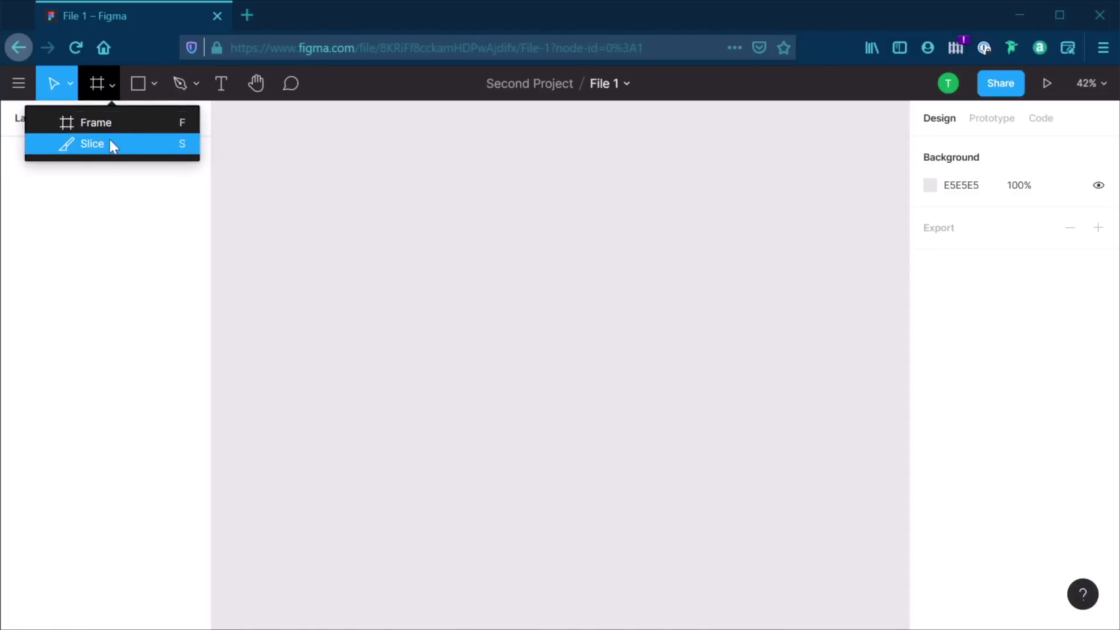
click(154, 84)
click(154, 87)
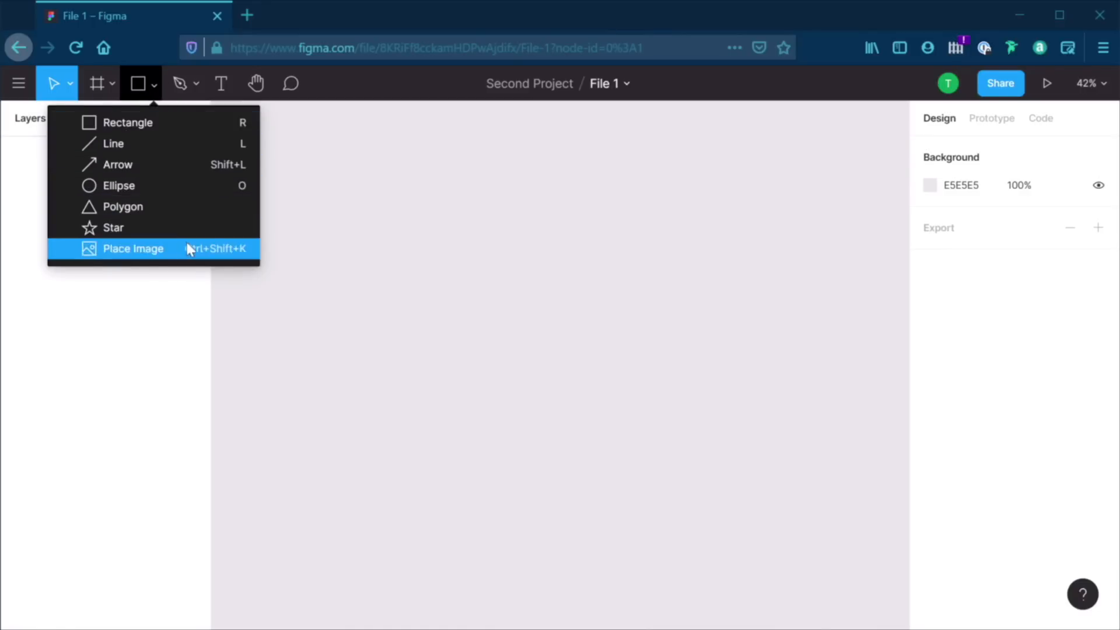
click(199, 86)
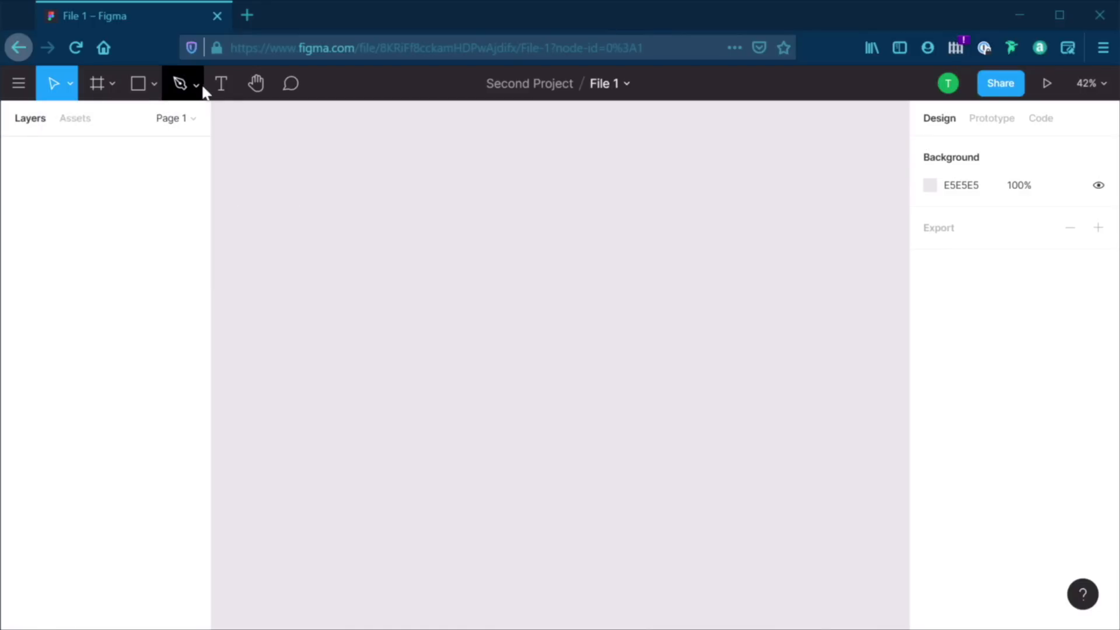
click(197, 86)
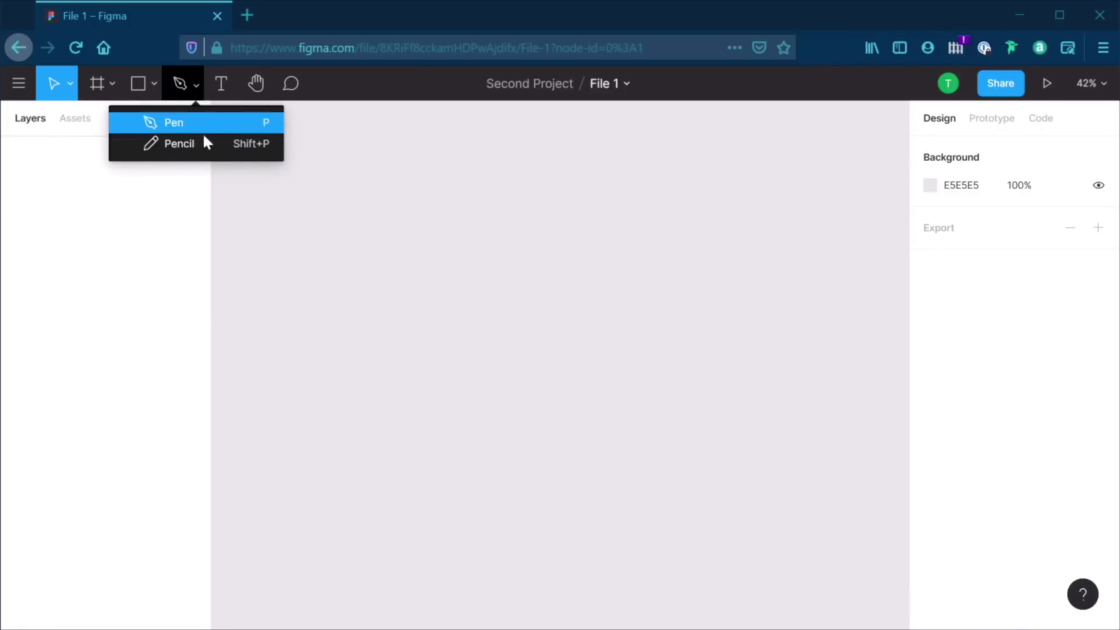
Activate the Text, Hand and Comment tools one after another, and return to the Move tool
click(222, 87)
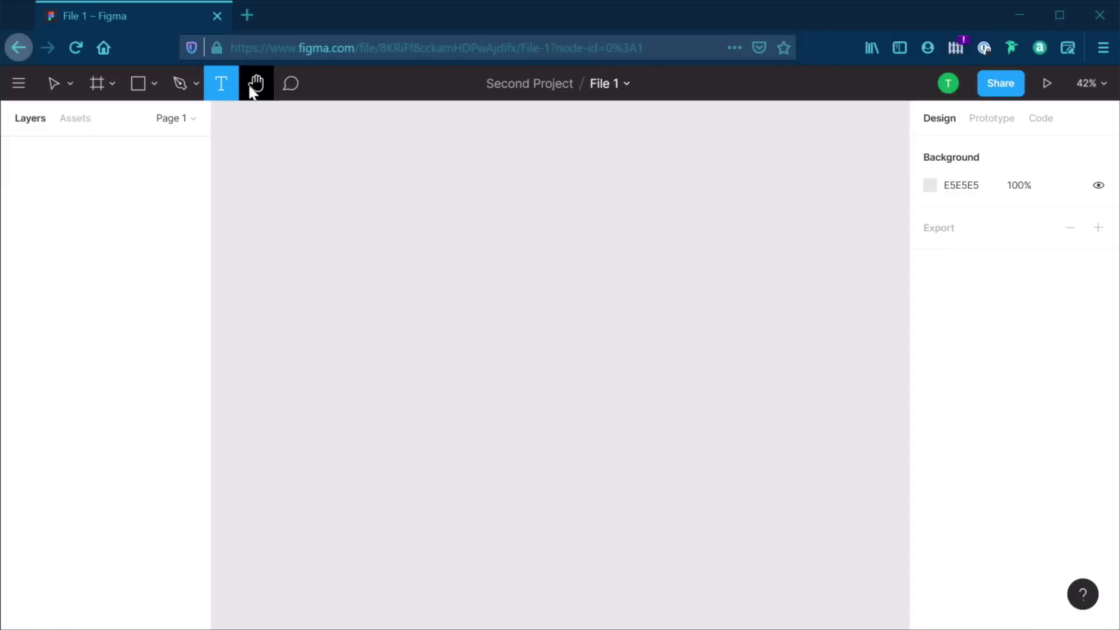
click(257, 88)
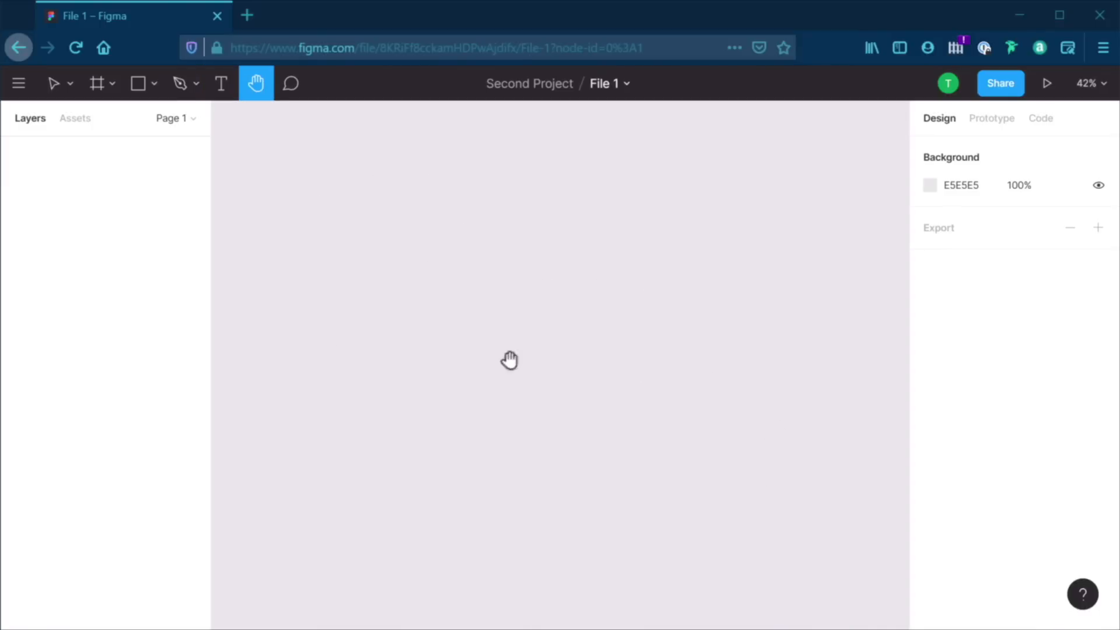
click(289, 89)
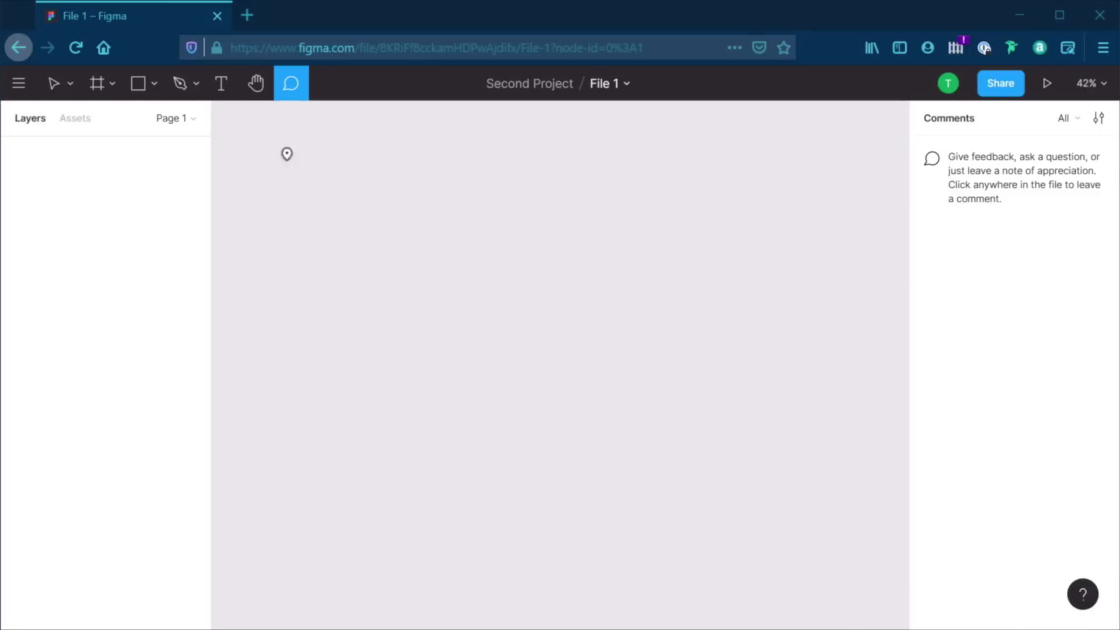
click(53, 86)
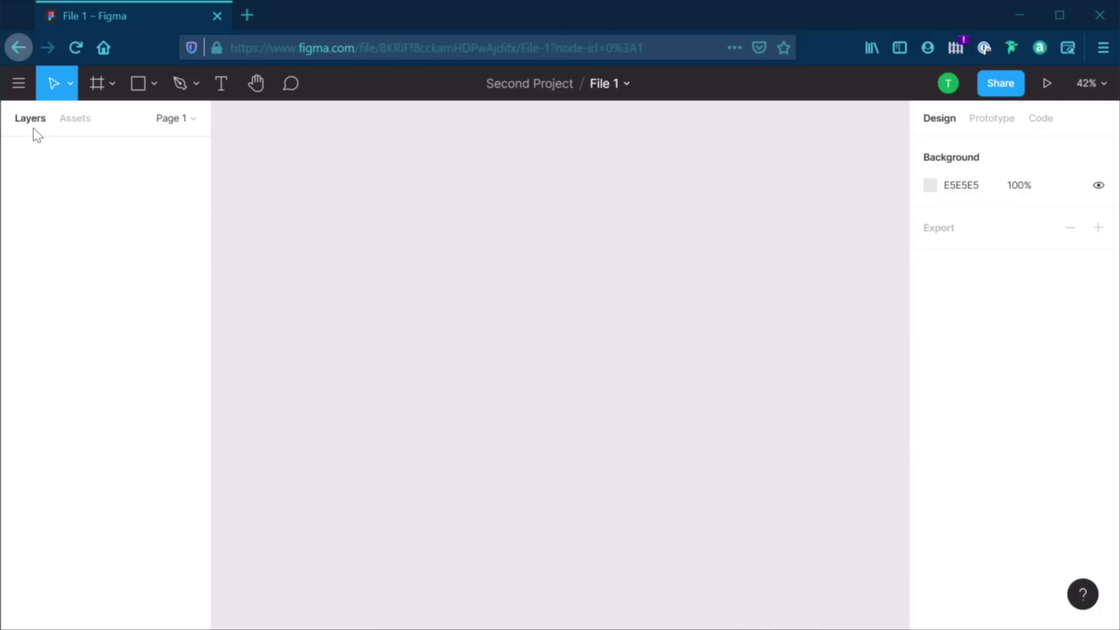
Draw four separate rectangles on the empty canvas, including ones about 126 × 123, 173 × 179 and 183 × 144
key(r)
drag(348, 187, 458, 296)
click(583, 256)
key(r)
drag(544, 225, 695, 381)
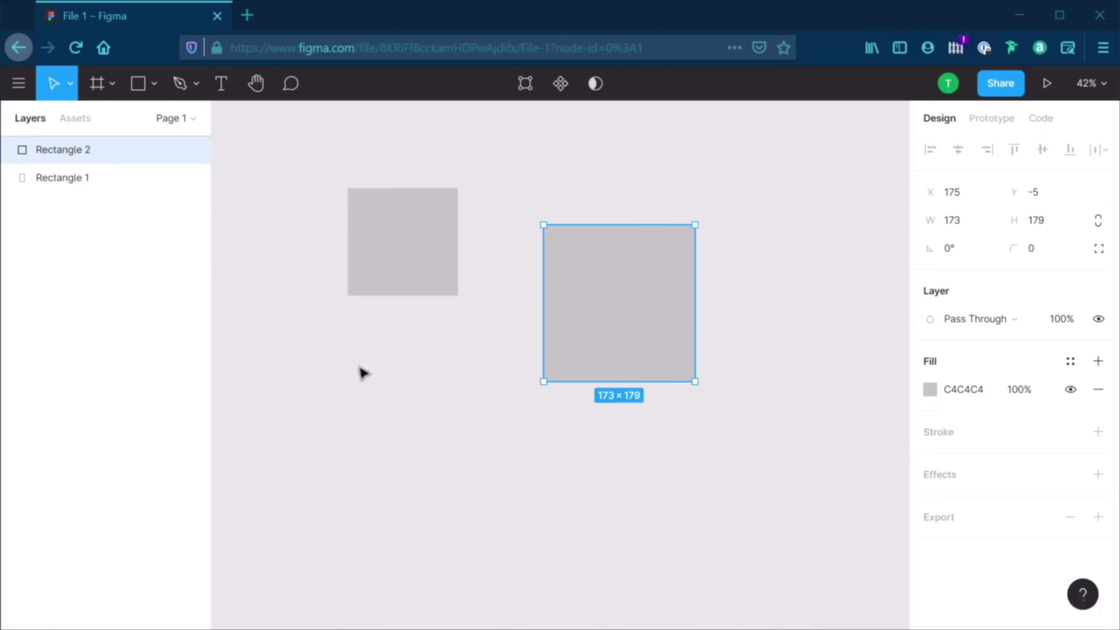
key(r)
drag(333, 350, 429, 429)
drag(498, 476, 508, 484)
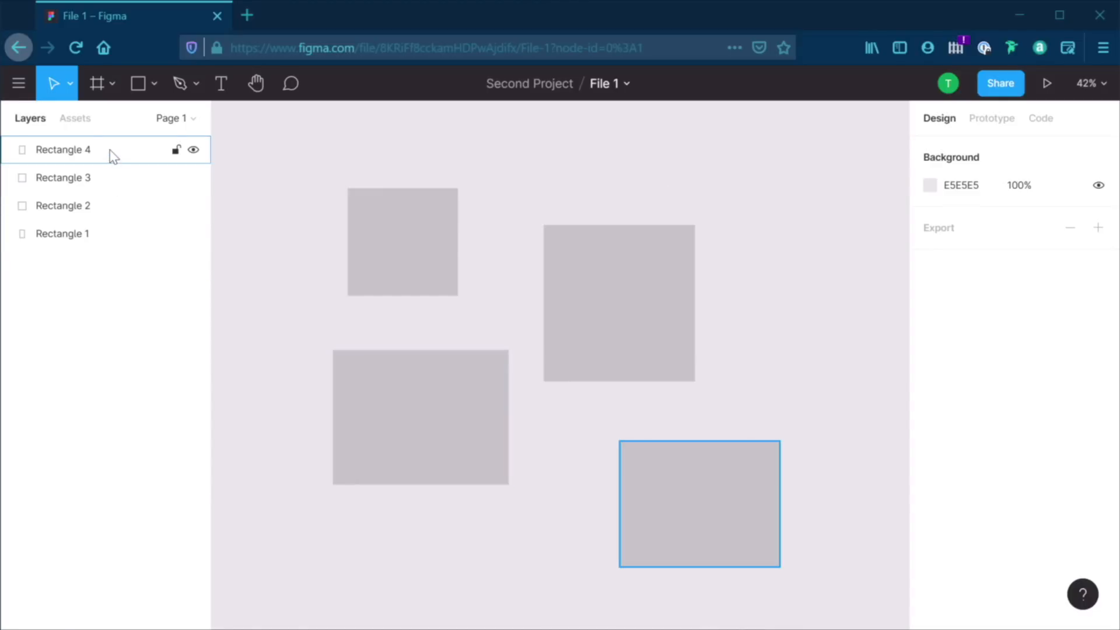
Select each of the four rectangles in turn, from Rectangle 1 to Rectangle 4, to match layers with shapes
click(114, 237)
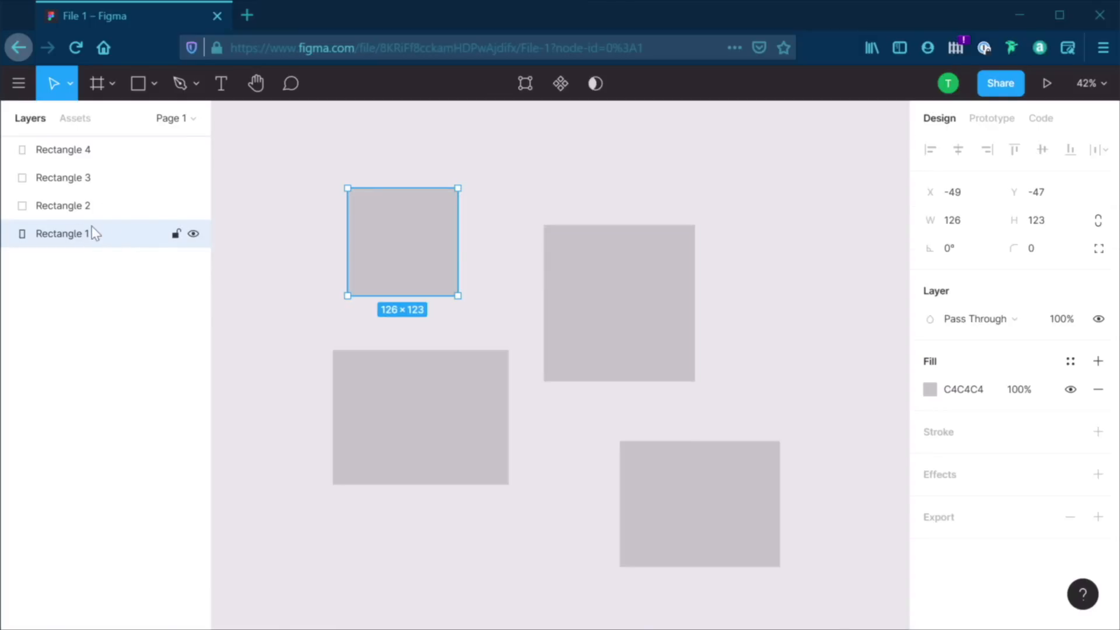
click(628, 282)
click(471, 407)
click(701, 483)
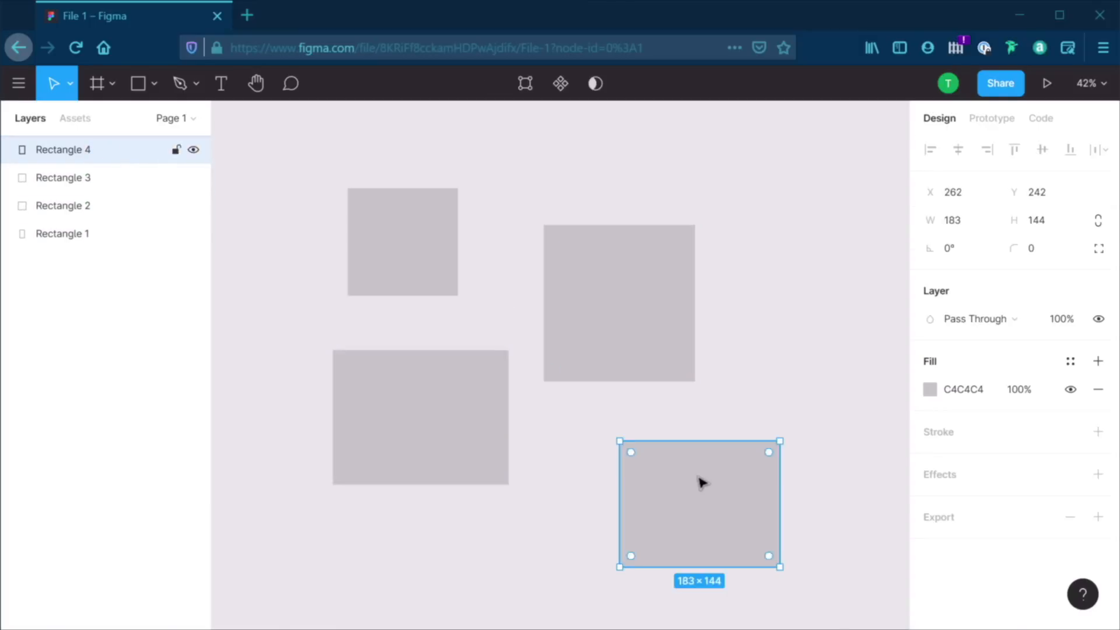
Lock Rectangle 2, try to select it on the canvas, and unlock it again
click(453, 422)
click(440, 278)
click(565, 286)
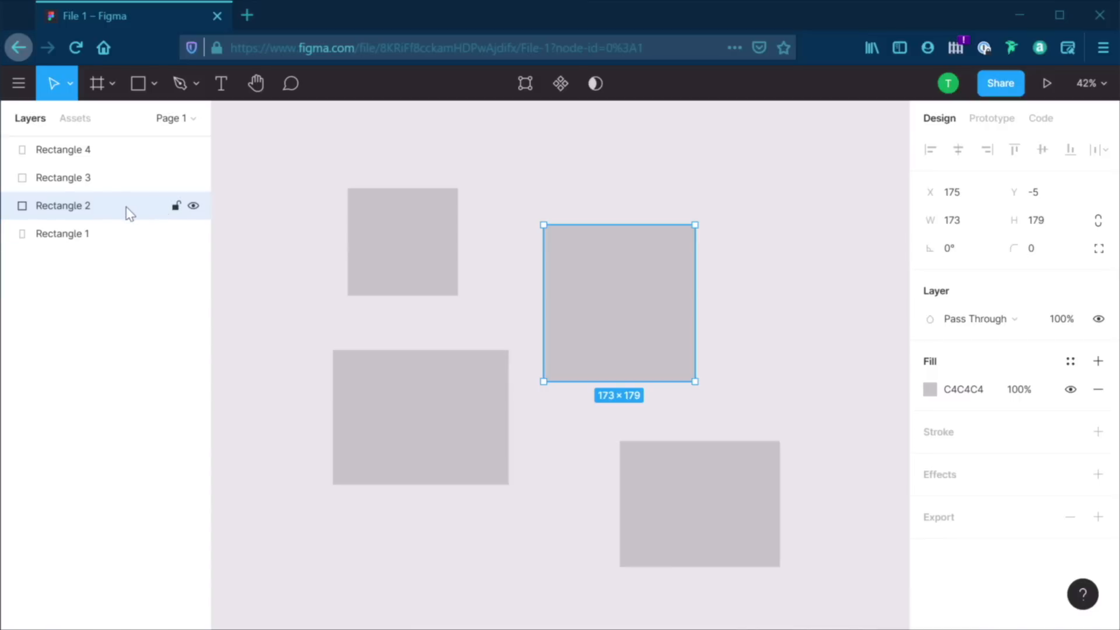
click(176, 206)
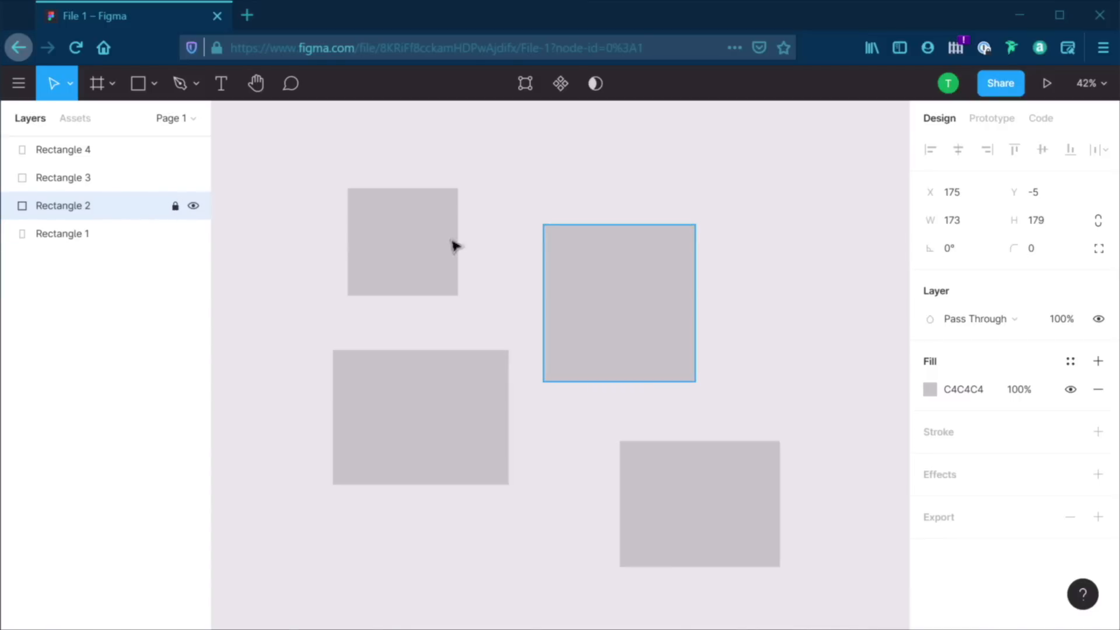
click(753, 310)
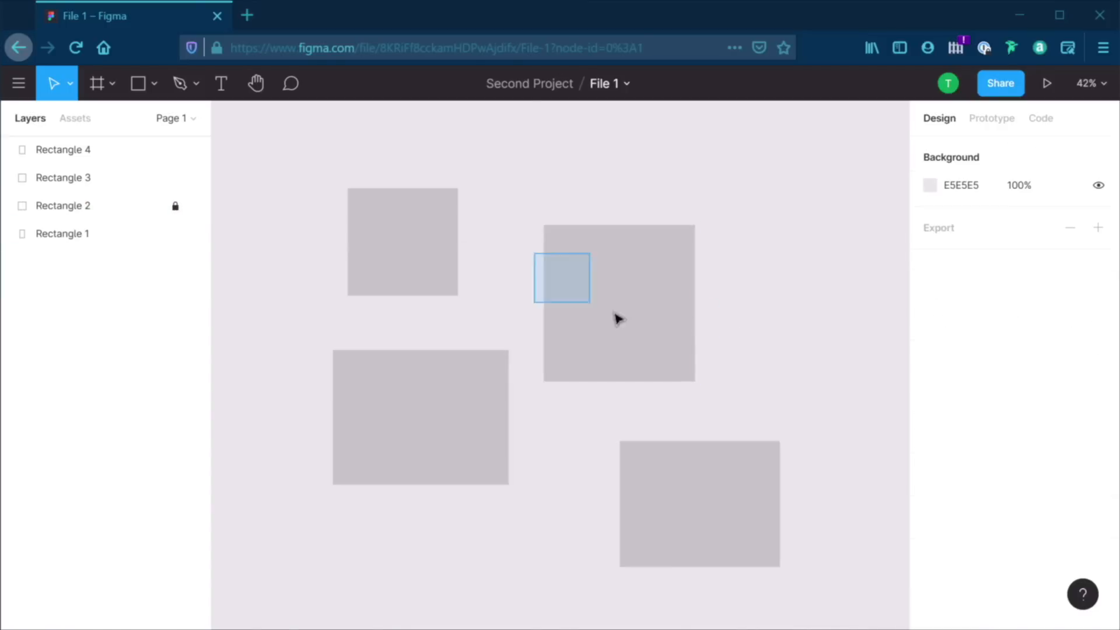
click(175, 207)
Toggle the visibility of Rectangle 2 off and on several times, leaving it shown
click(193, 207)
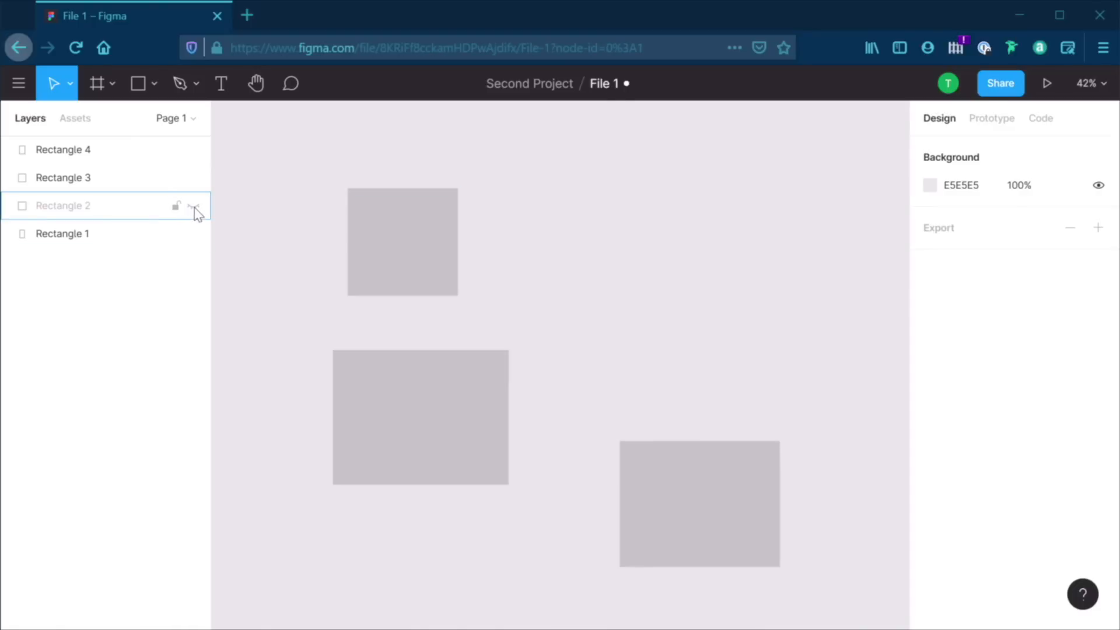
click(193, 206)
click(193, 207)
click(193, 206)
click(193, 206)
click(193, 207)
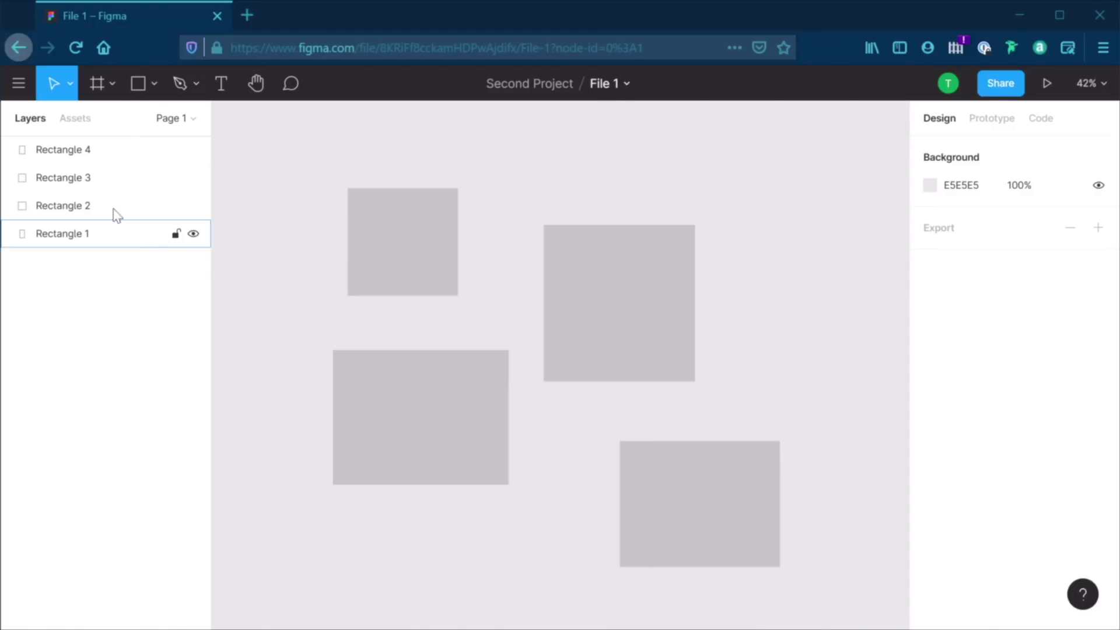
Open the name of Rectangle 3 for editing, leave it as is, and review the commands available for the layer
double_click(71, 180)
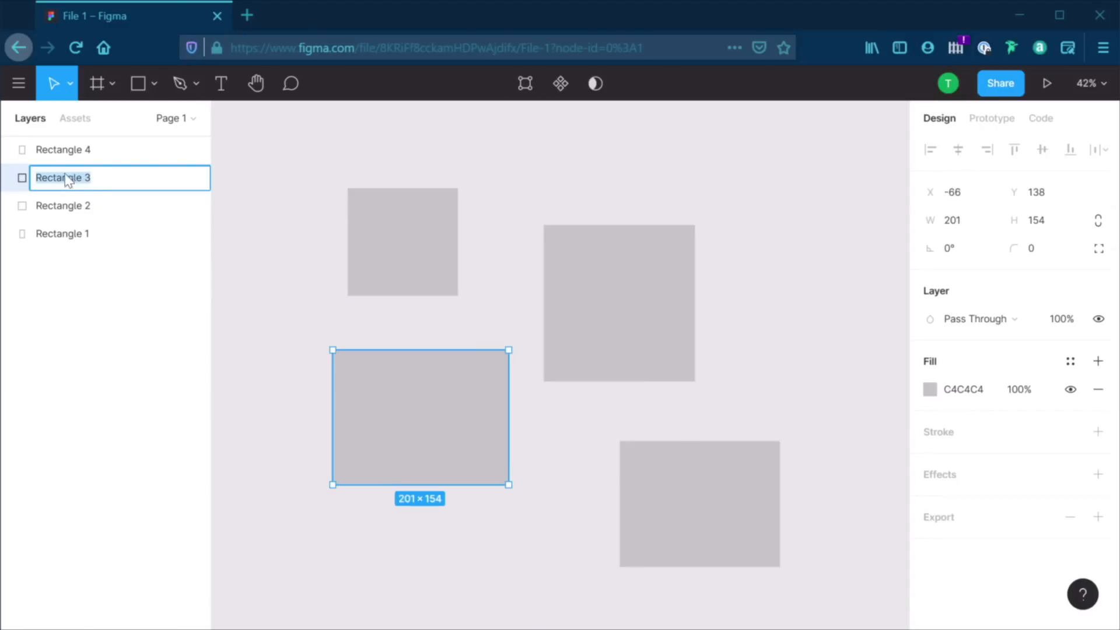
click(100, 305)
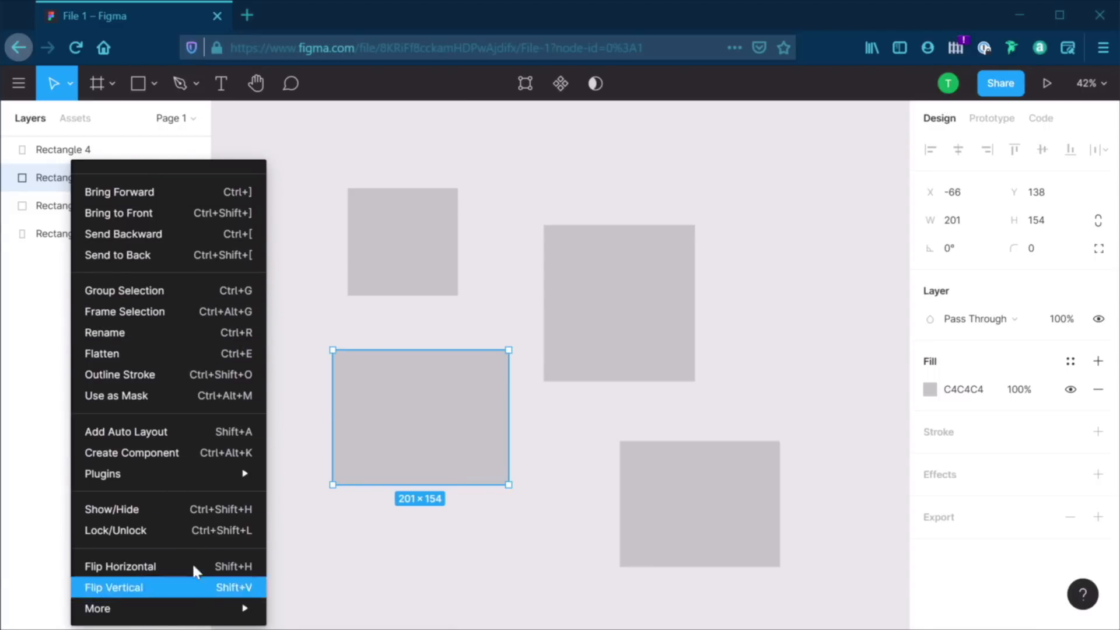
click(477, 345)
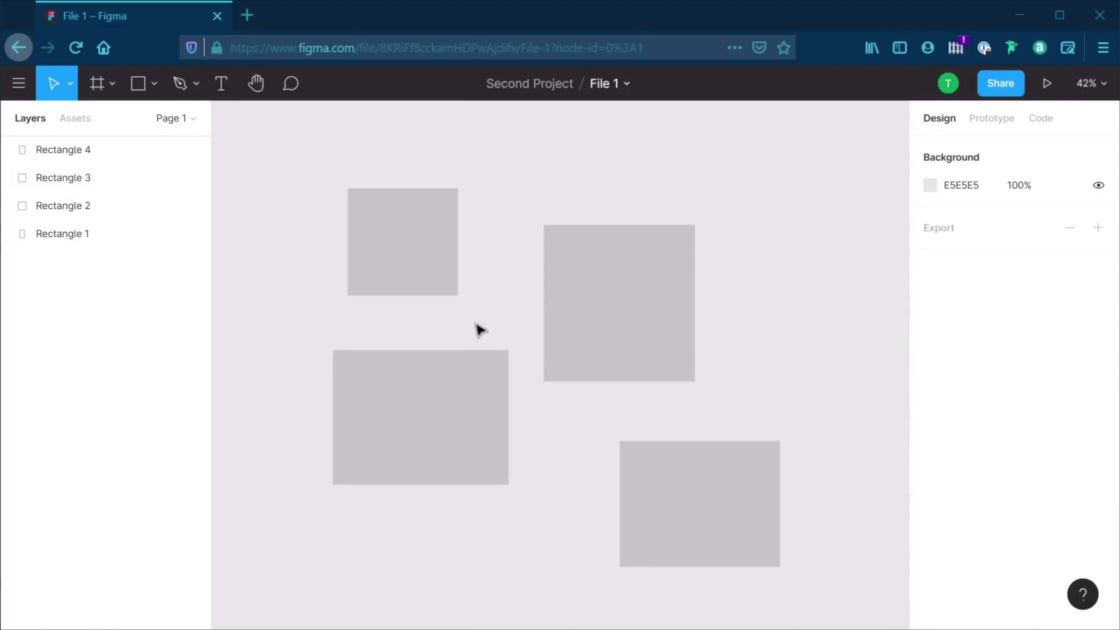
Look at the file's component assets and return to the layer list
click(76, 118)
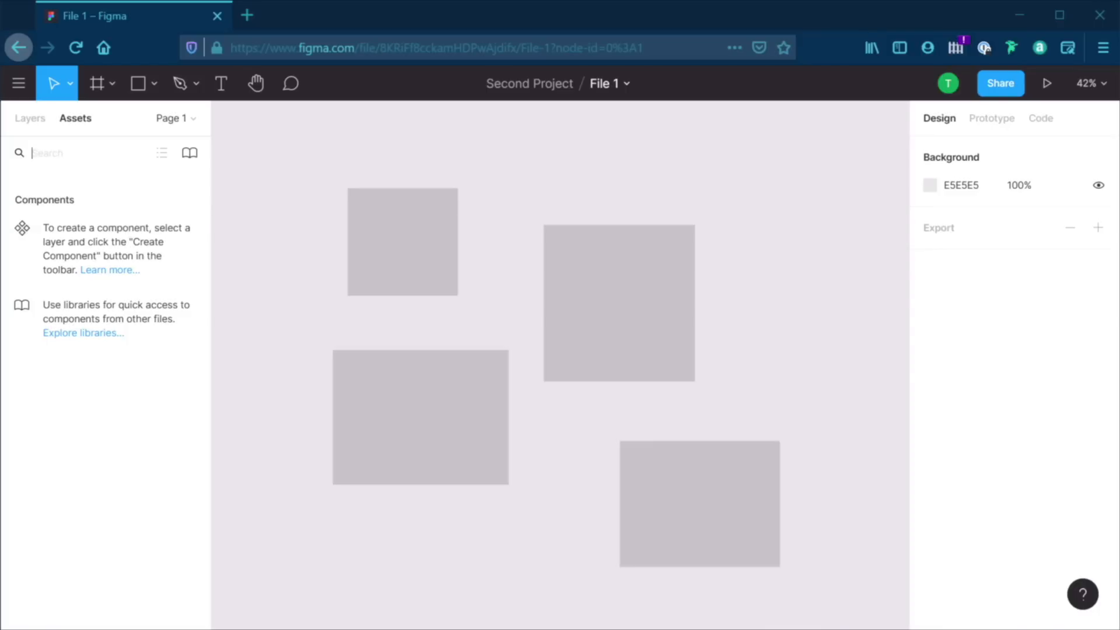
click(33, 121)
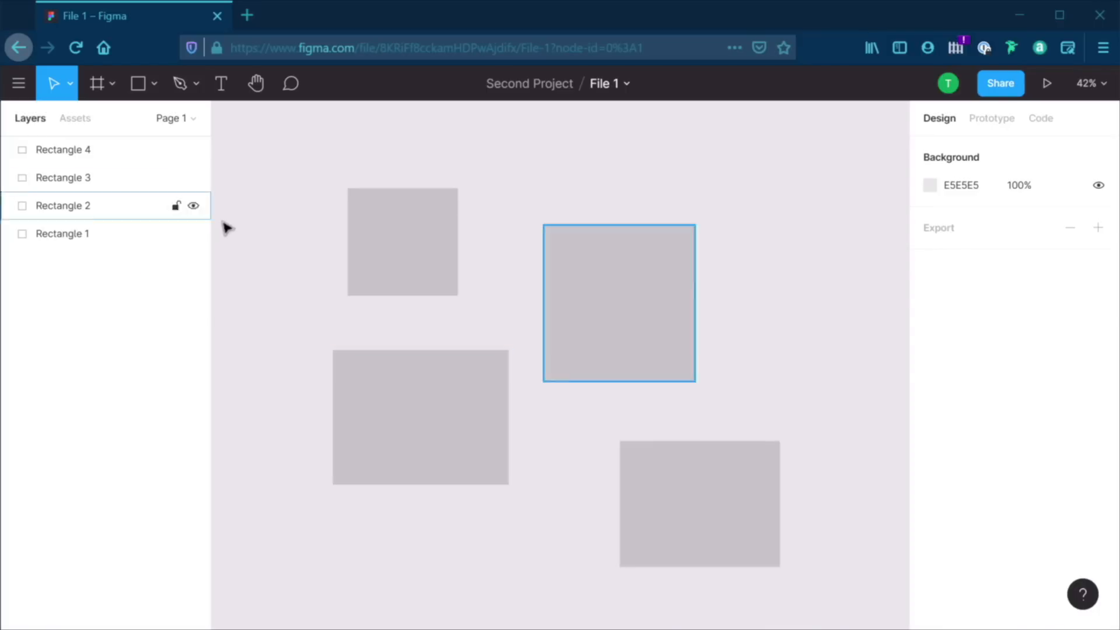
Show the file's page list and add a second page, keeping its default name
click(186, 124)
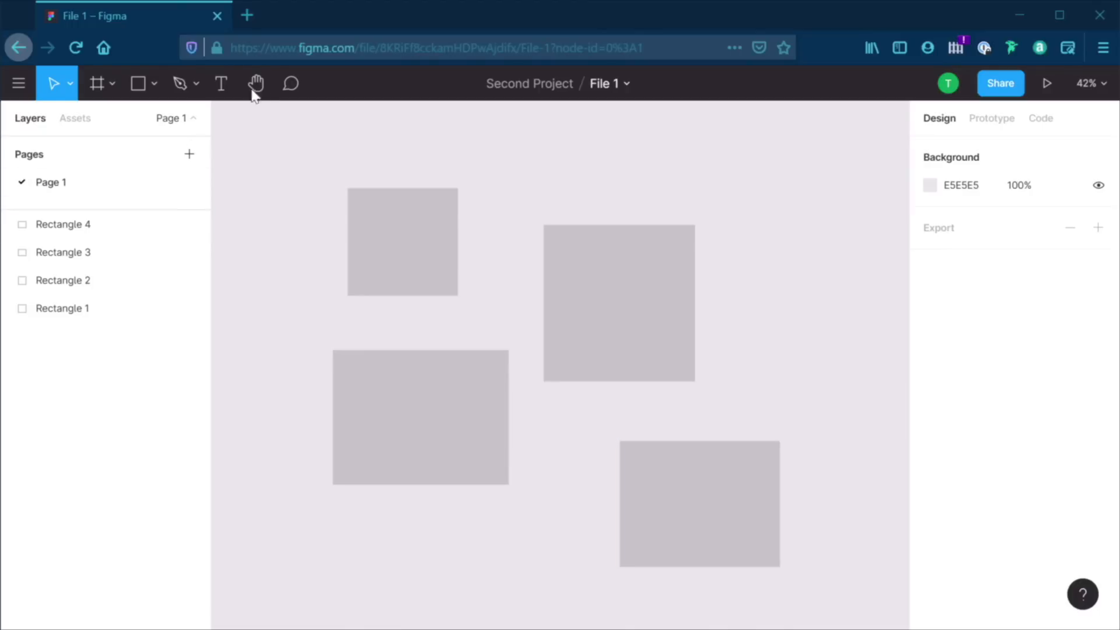
click(183, 124)
click(187, 124)
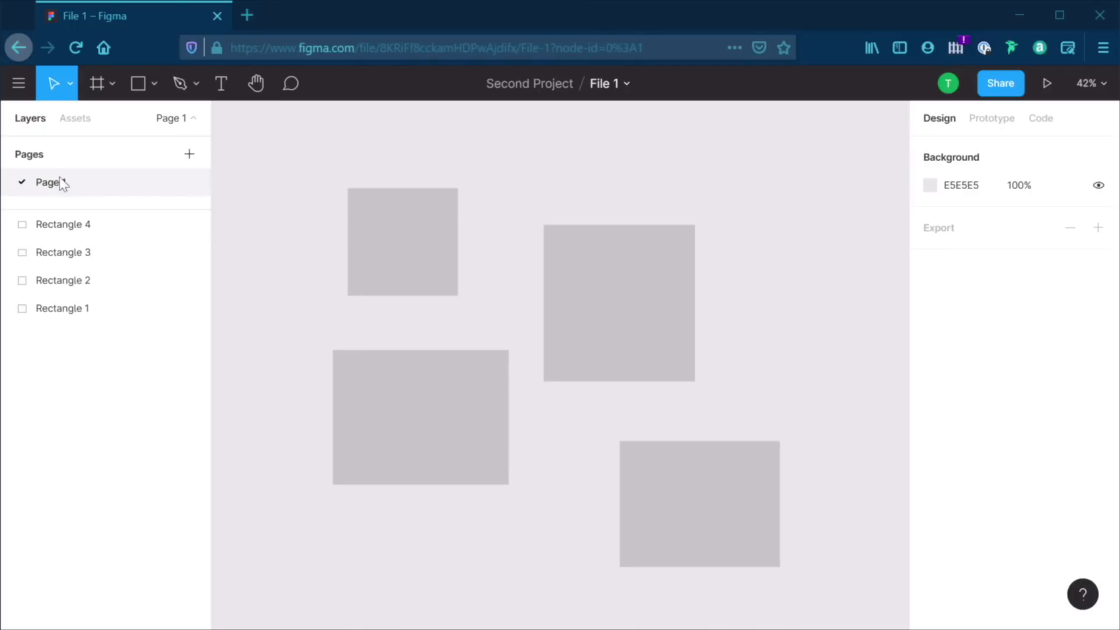
click(189, 154)
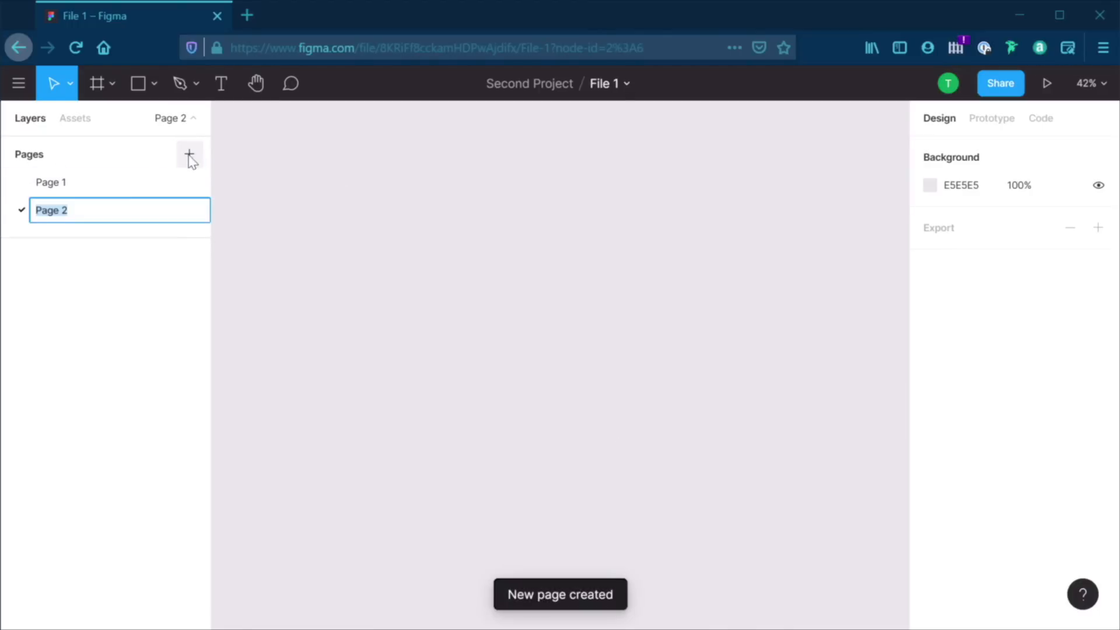
click(257, 244)
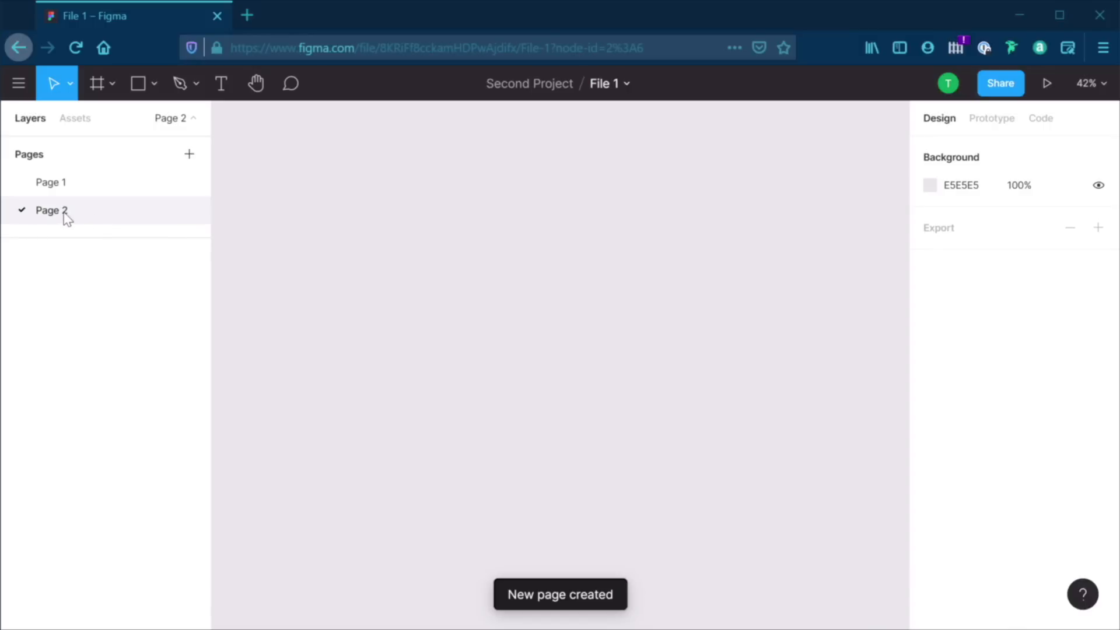
double_click(65, 217)
click(95, 287)
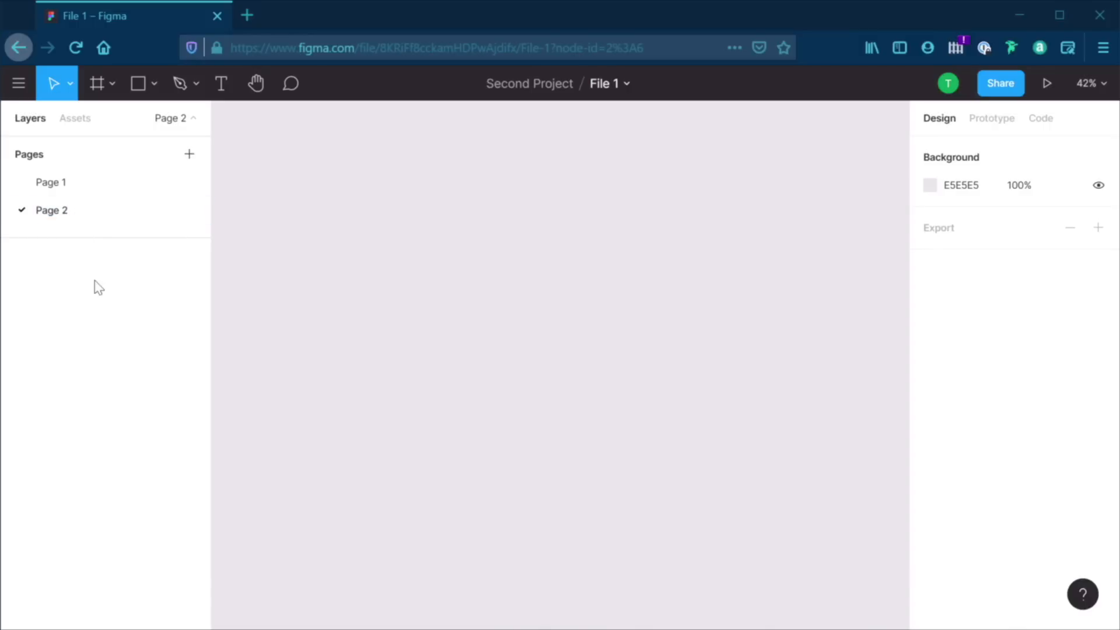
Review the commands available for Page 1, and switch between the two pages, ending on Page 1
right_click(68, 186)
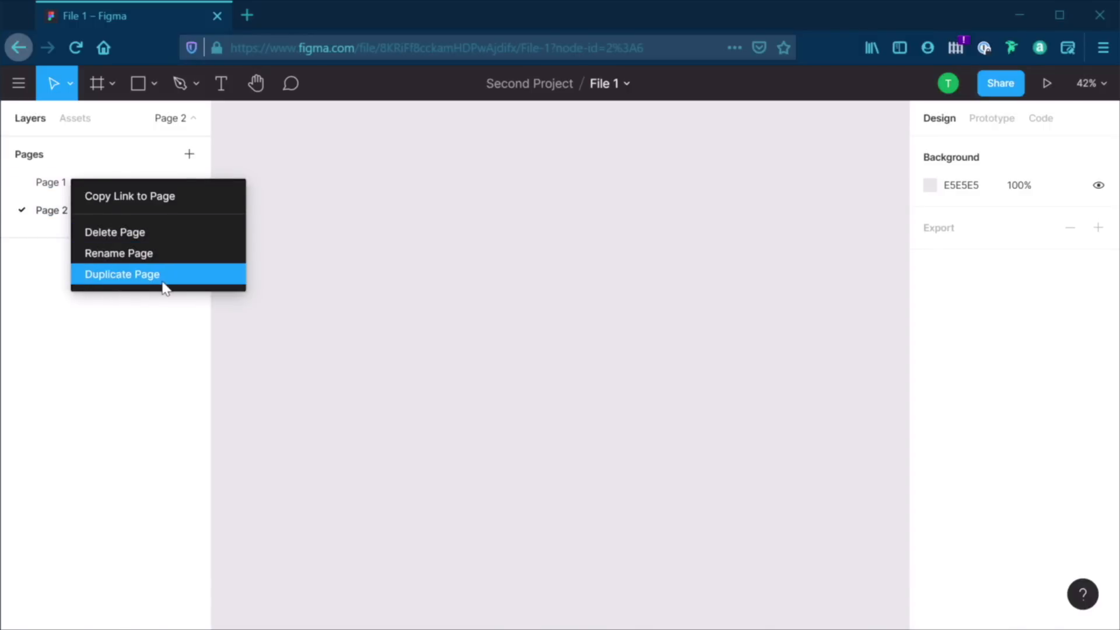
click(132, 333)
click(55, 186)
click(66, 216)
click(67, 183)
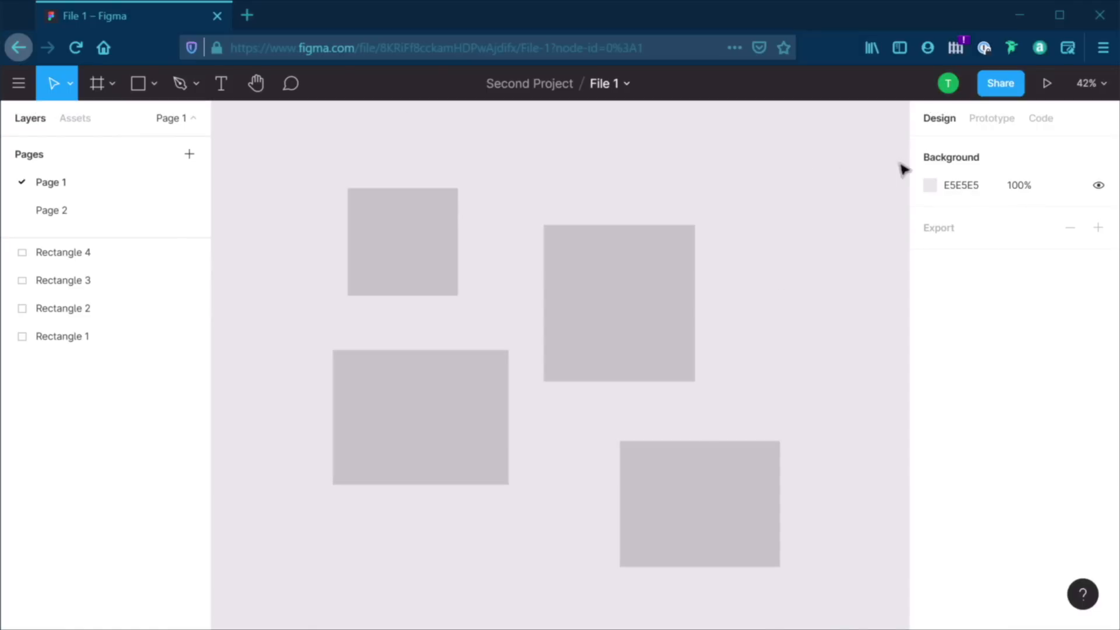
Set the background color of Page 1 to 4A4A4A, and toggle the background's visibility off and back on
click(934, 186)
drag(713, 216, 680, 352)
click(892, 174)
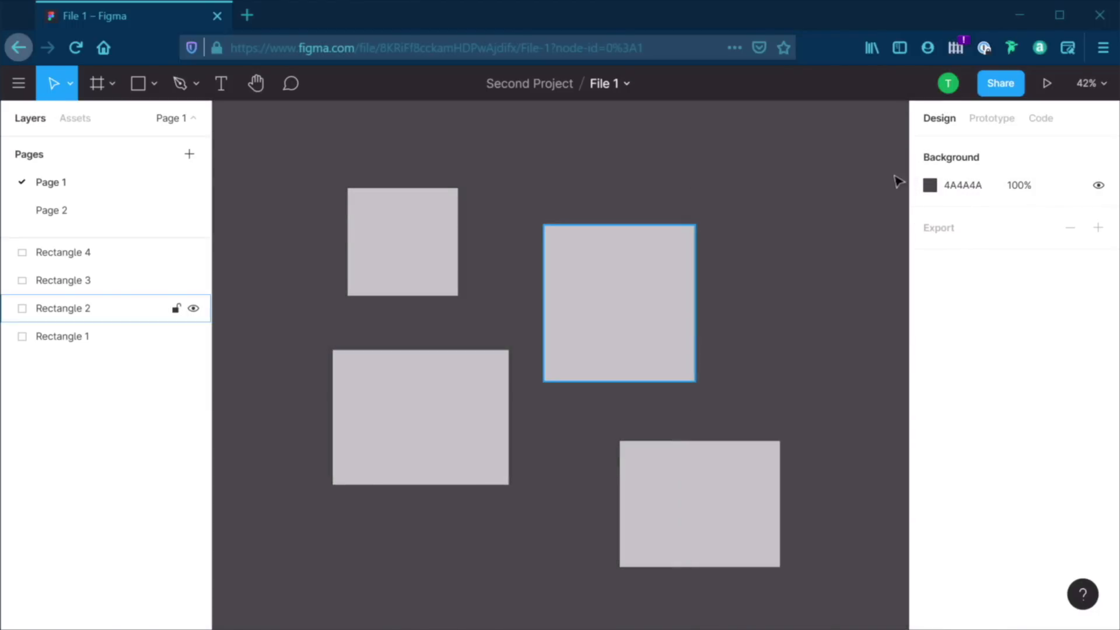
click(1098, 185)
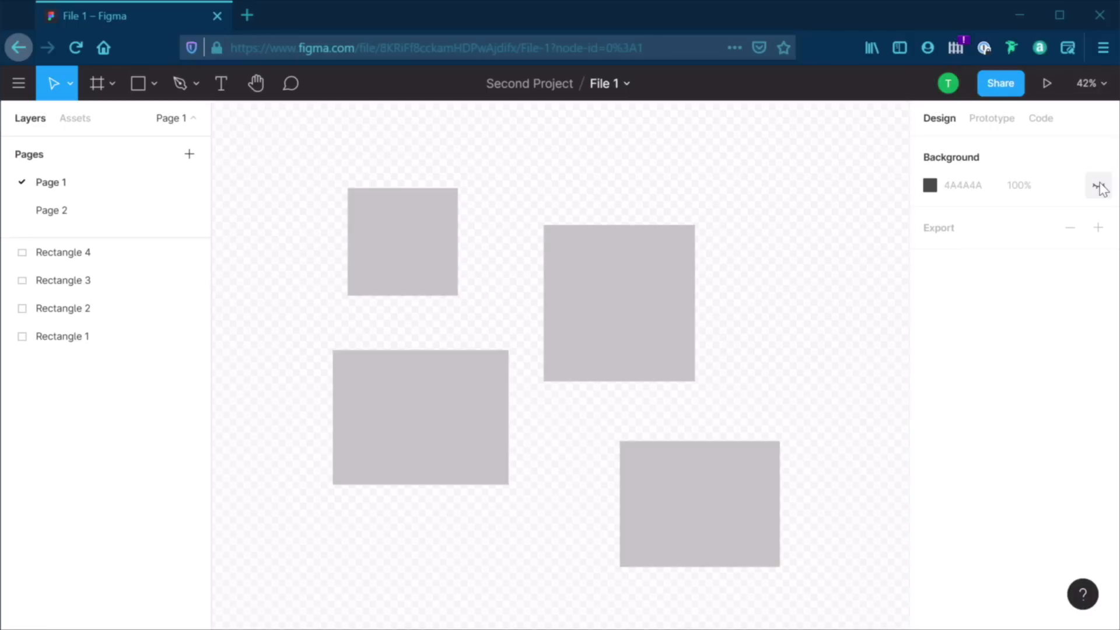
click(1098, 186)
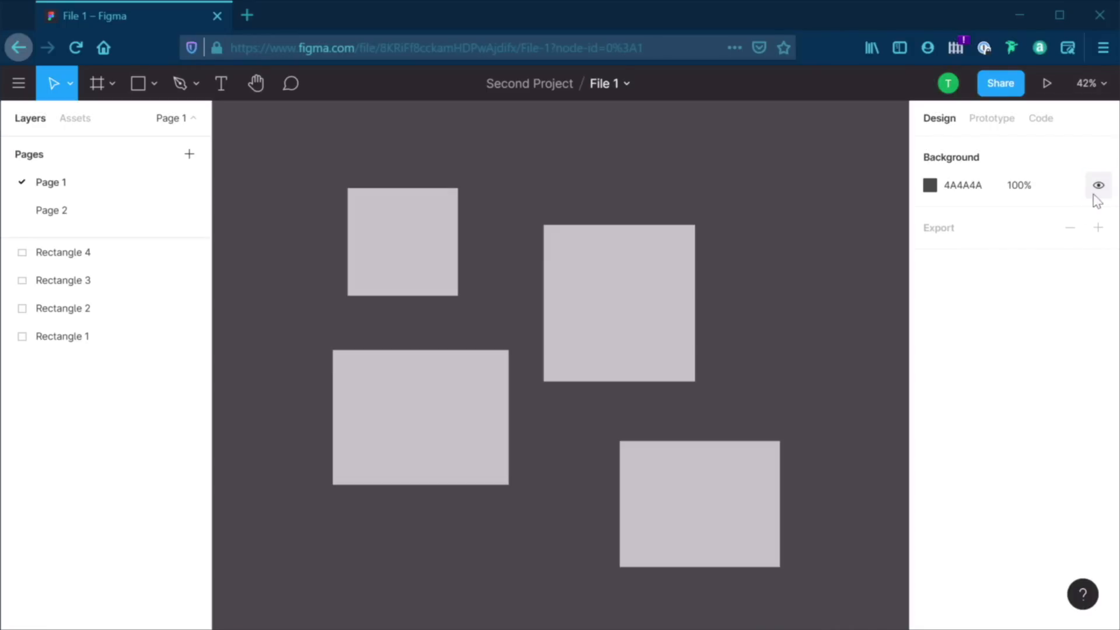
Set the corner radius of Rectangle 1 to 6
click(402, 239)
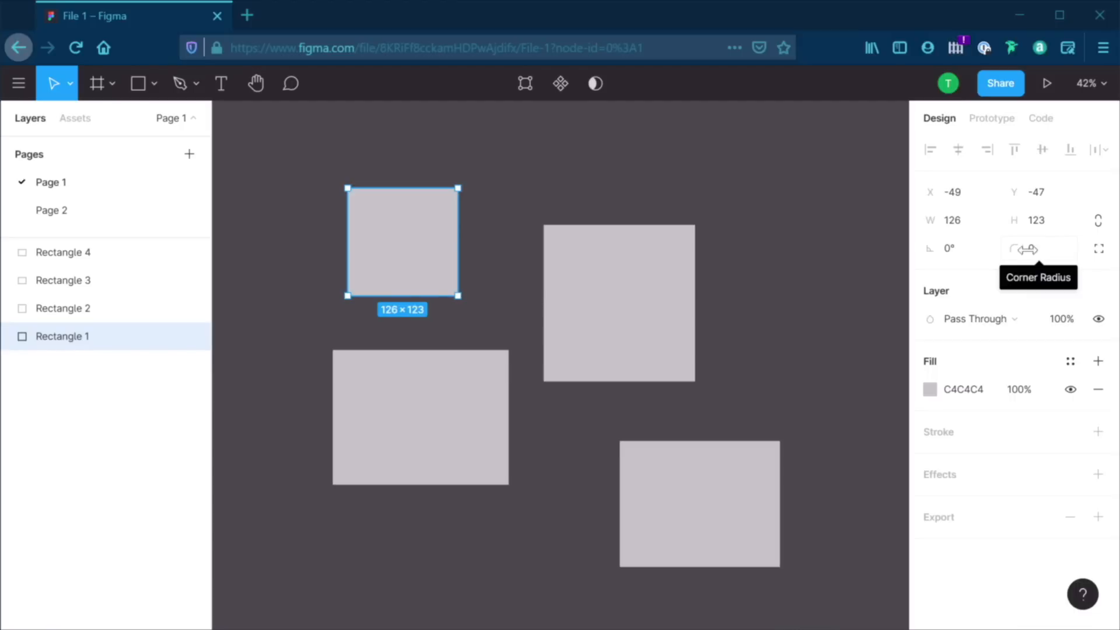
drag(1025, 248, 1039, 247)
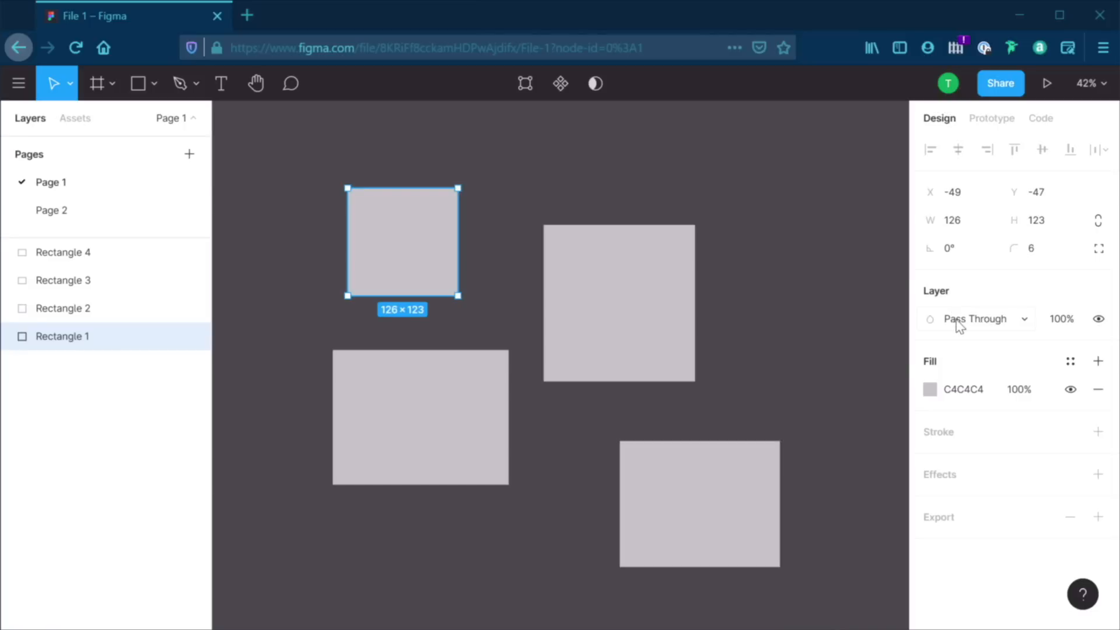
Review the blend modes for Rectangle 1, keeping Pass Through, and toggle its layer visibility off and on
click(986, 318)
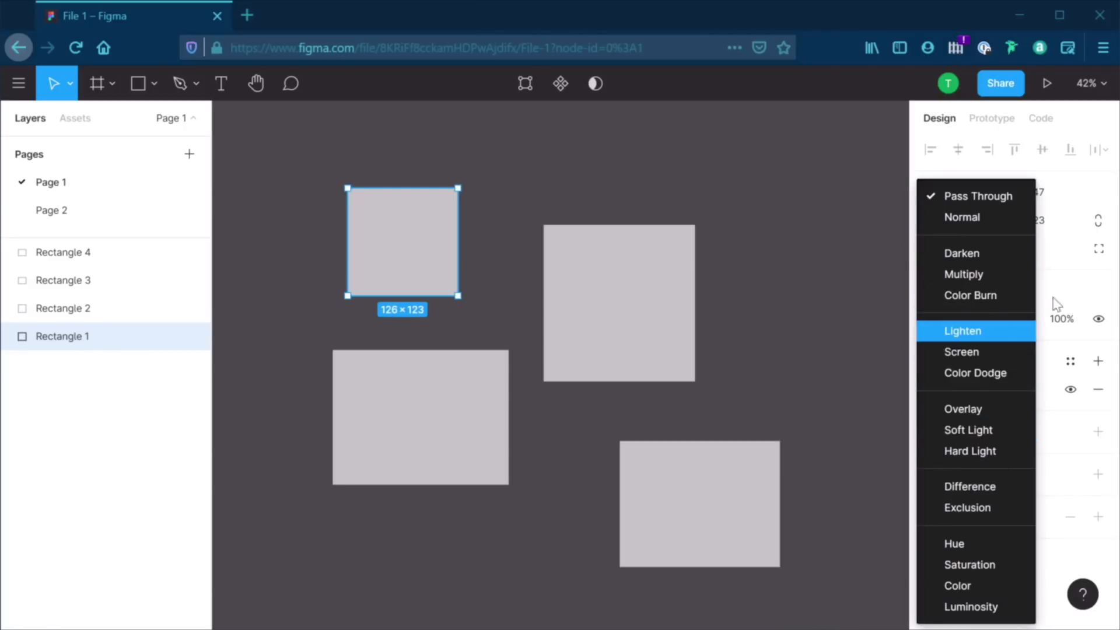
click(1064, 285)
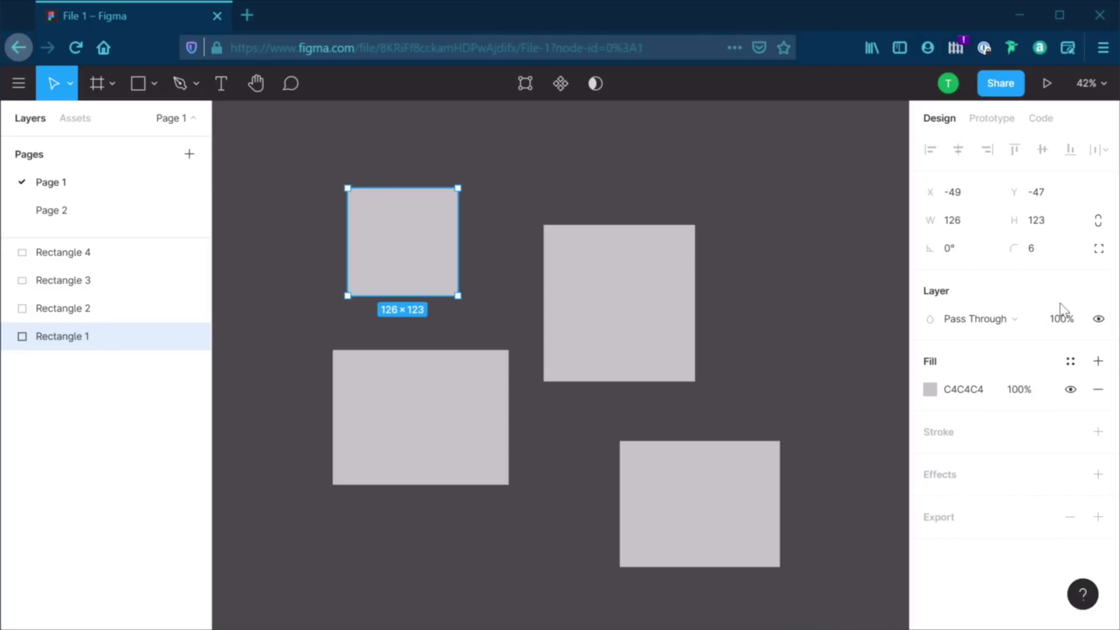
click(1101, 321)
click(1099, 319)
click(1099, 319)
click(1099, 320)
Change the solid fill of Rectangle 1 to teal 1ABFB5
click(932, 391)
drag(868, 337, 879, 254)
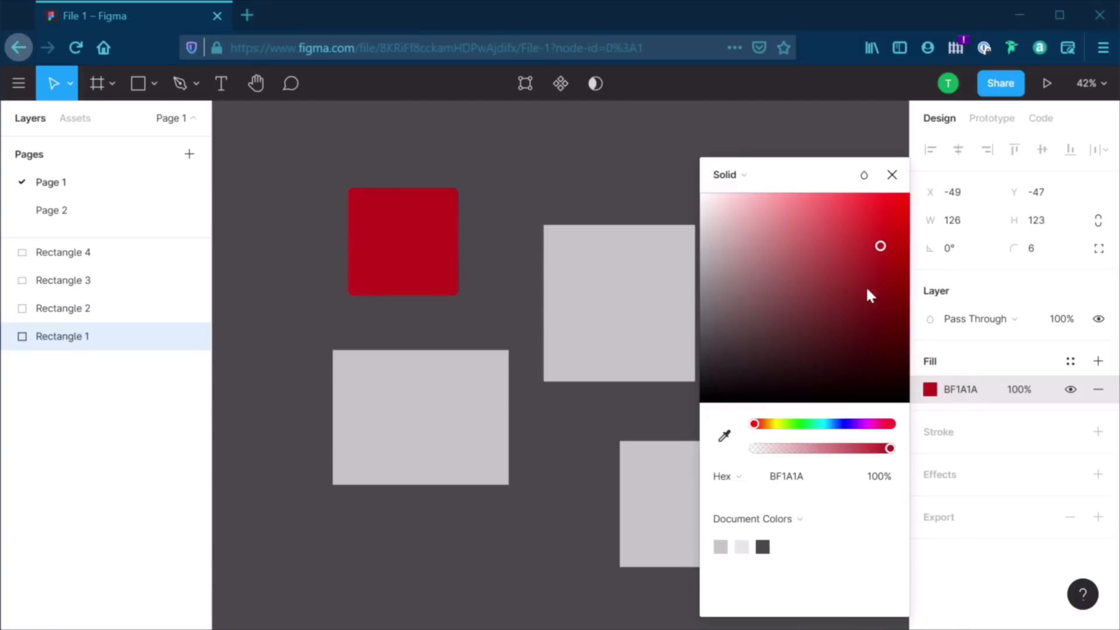
click(835, 424)
drag(837, 426, 822, 426)
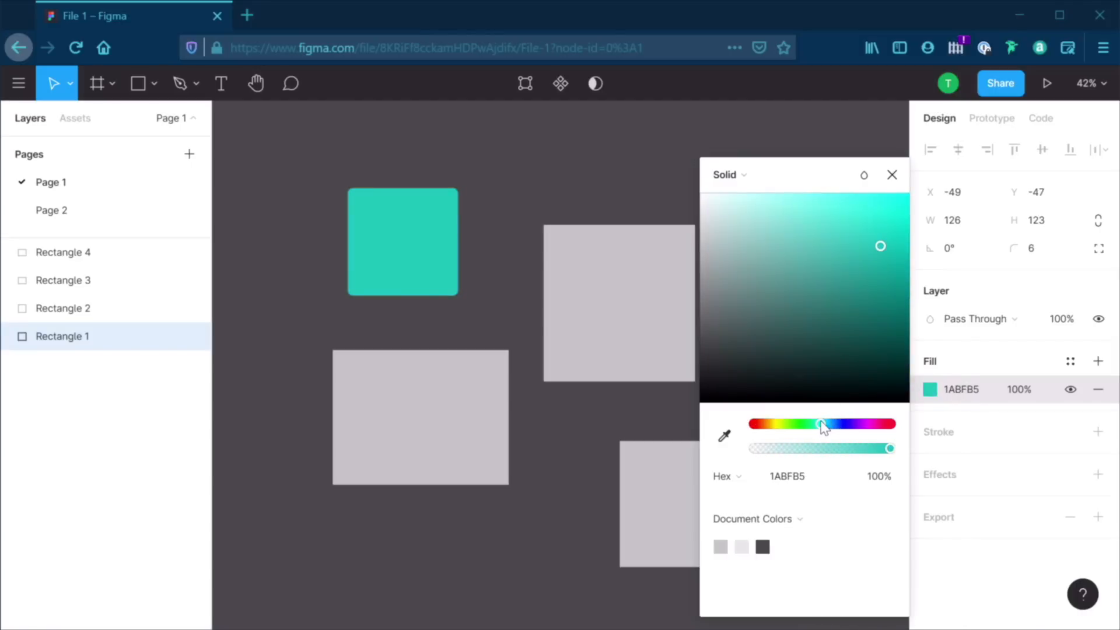
click(891, 175)
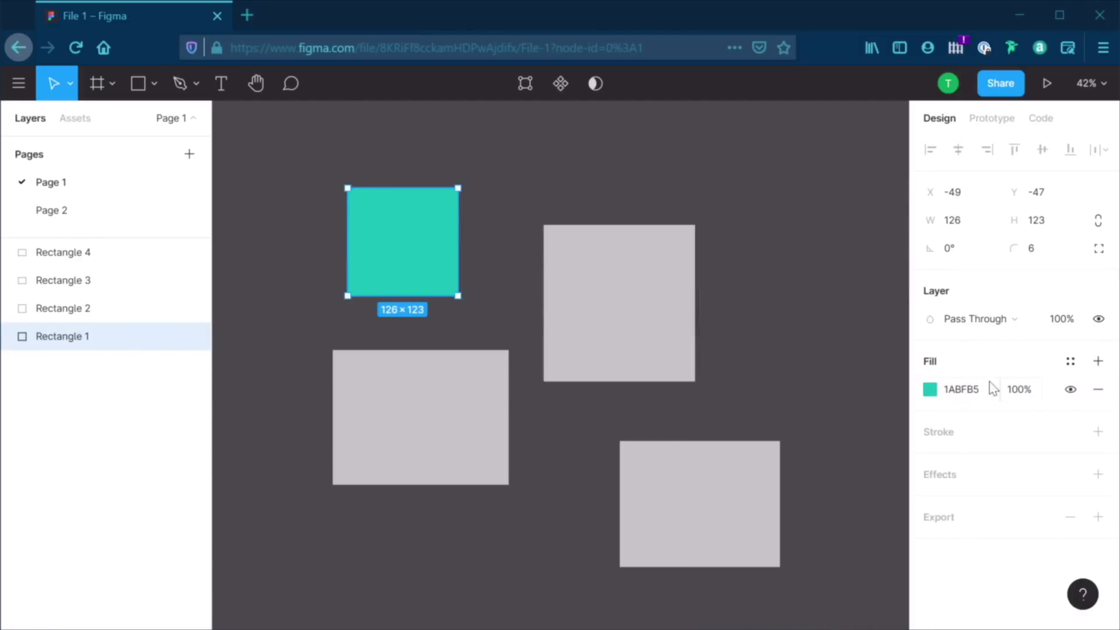
Review the fill types available for Rectangle 1, from Solid and the gradients to Image, without changing its fill
click(932, 390)
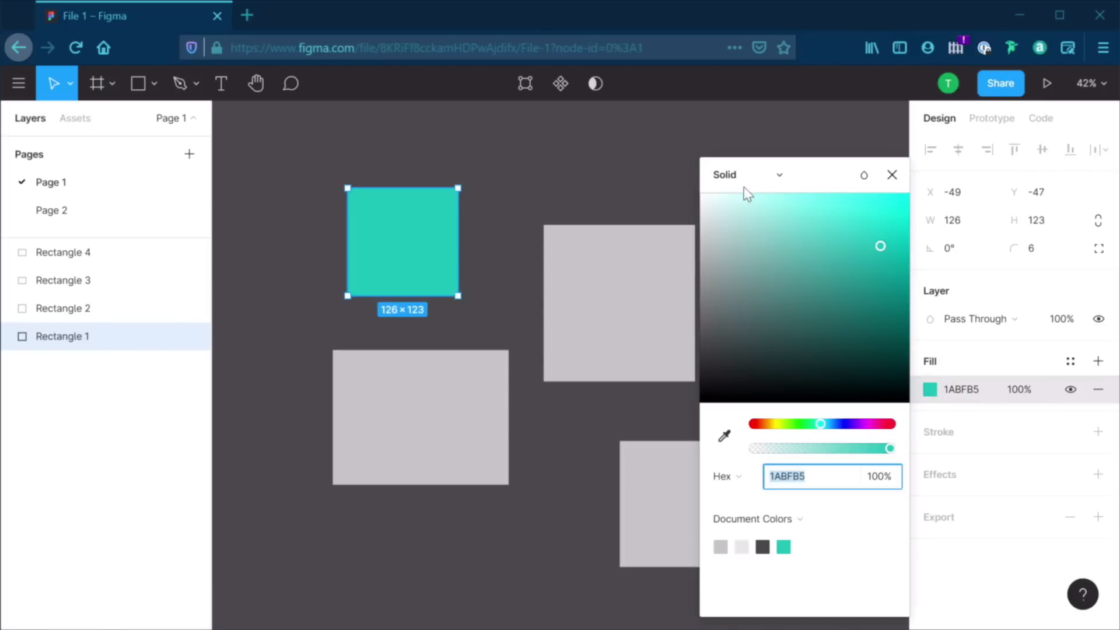
click(729, 175)
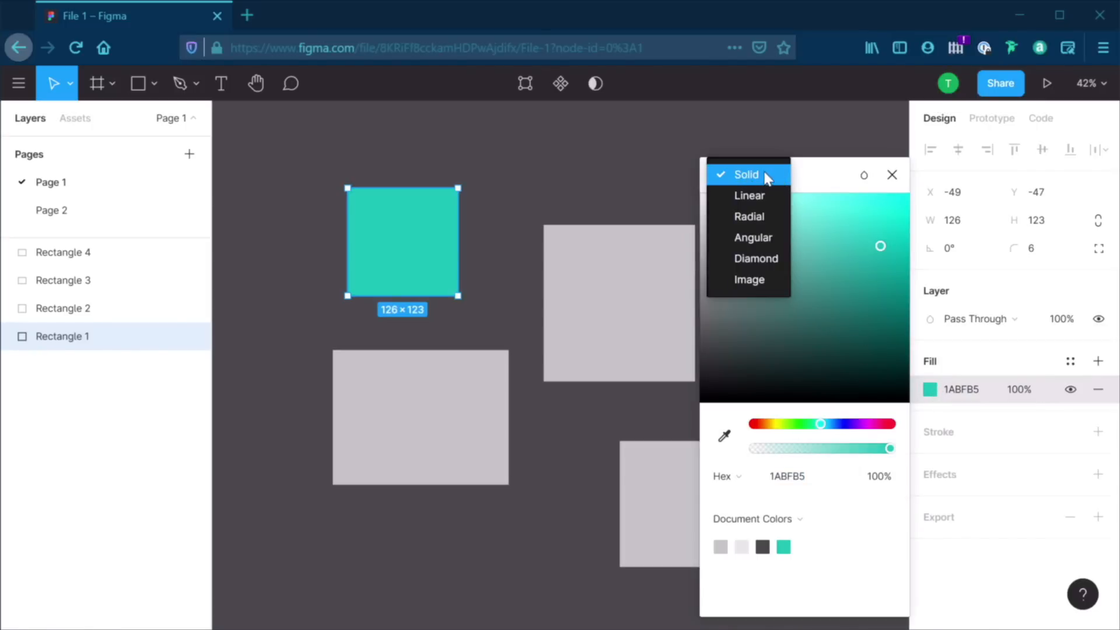
click(642, 175)
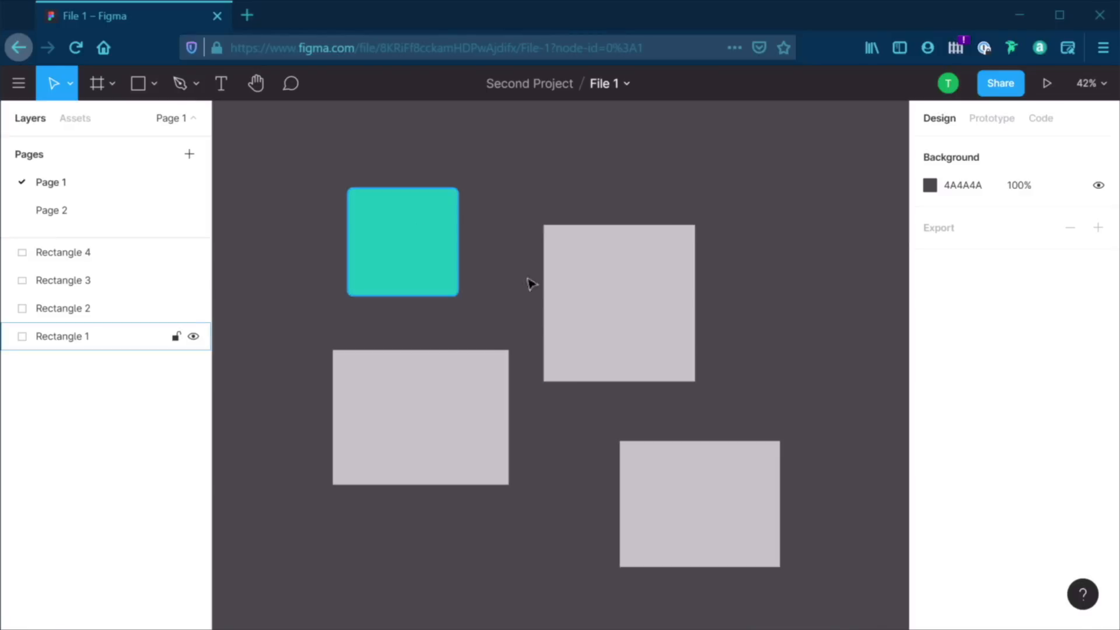
Select Rectangle 2 and Rectangle 1 in turn to examine their fill, stroke, effects and export properties, and deselect
click(615, 270)
click(410, 255)
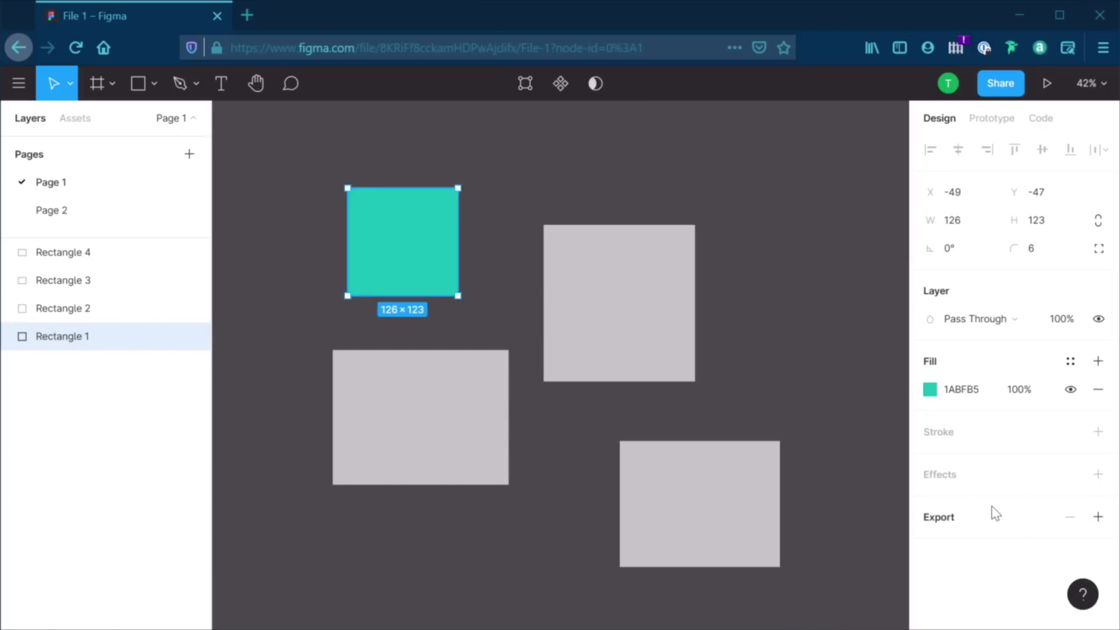
click(852, 301)
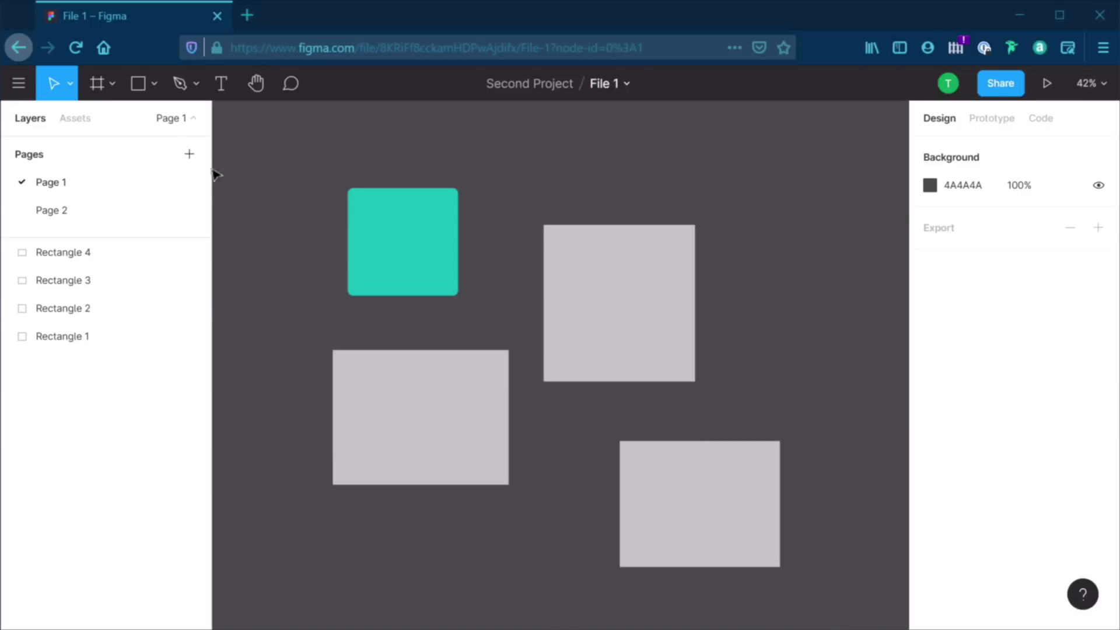
Review the Edit and View commands available for the file, without applying any
click(18, 83)
mouse_move(108, 229)
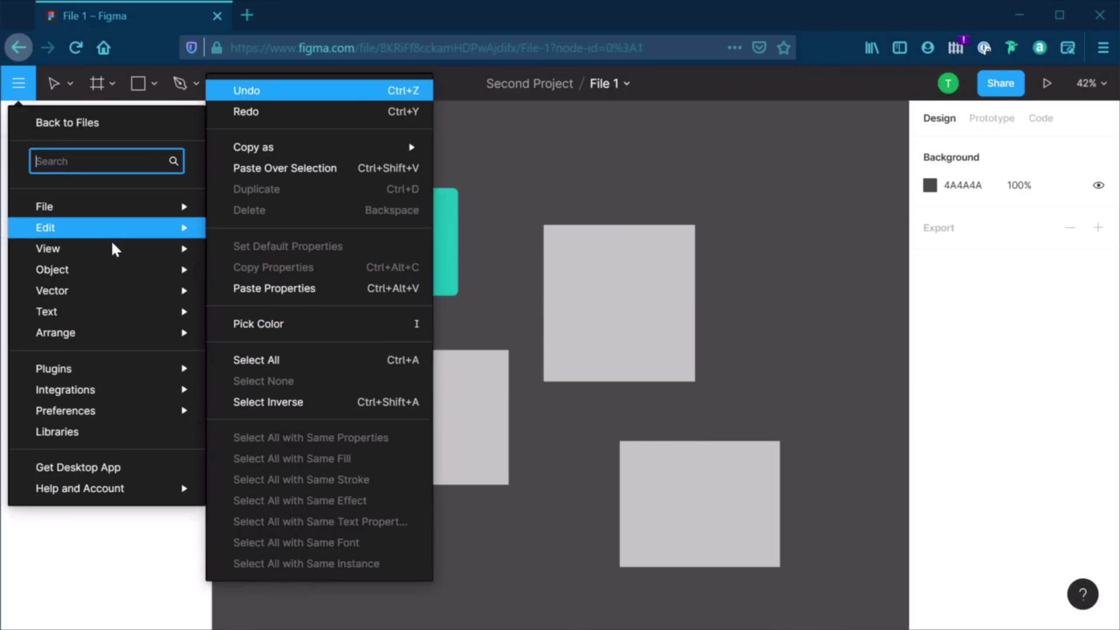
mouse_move(113, 249)
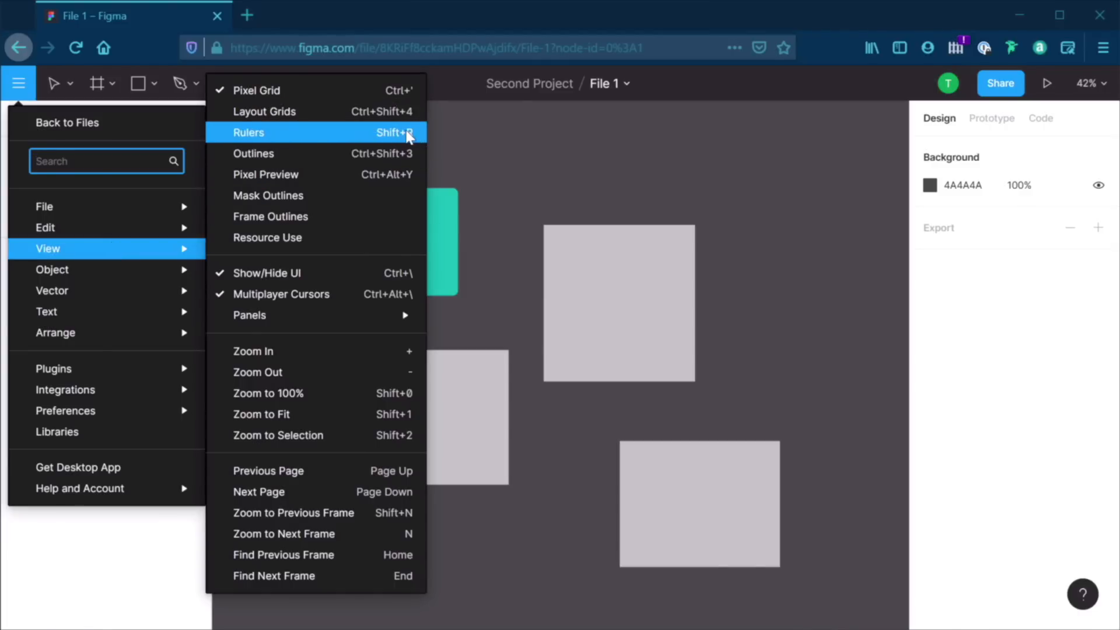
click(606, 150)
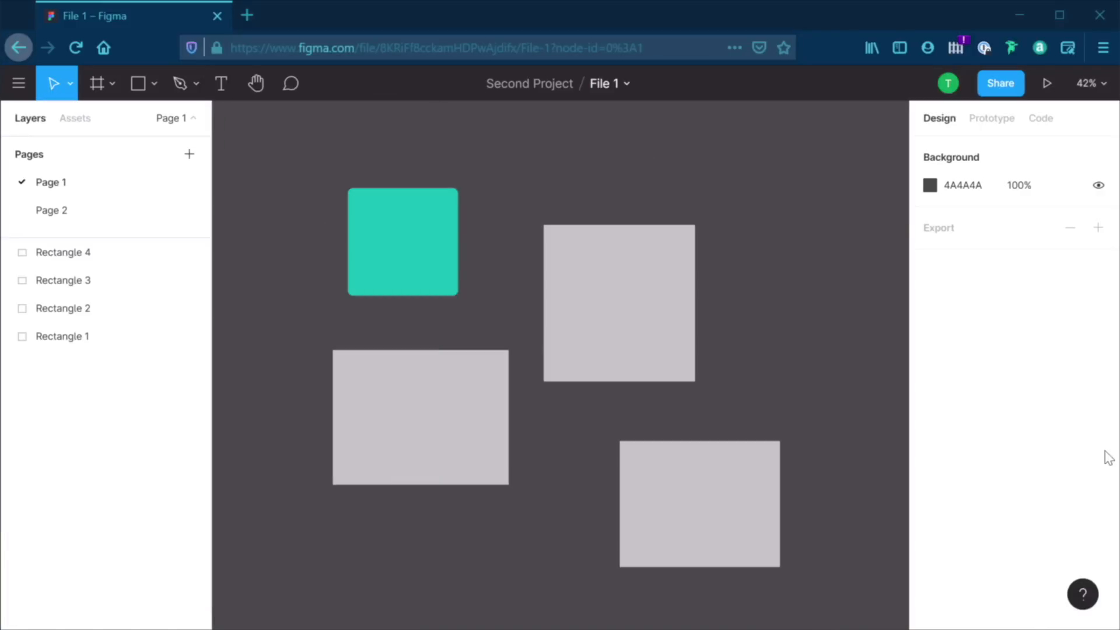
Open the keyboard shortcuts reference and examine its categories, including Zoom, Text, Shape, Selection, Cursor, Edit and Transform
click(1088, 598)
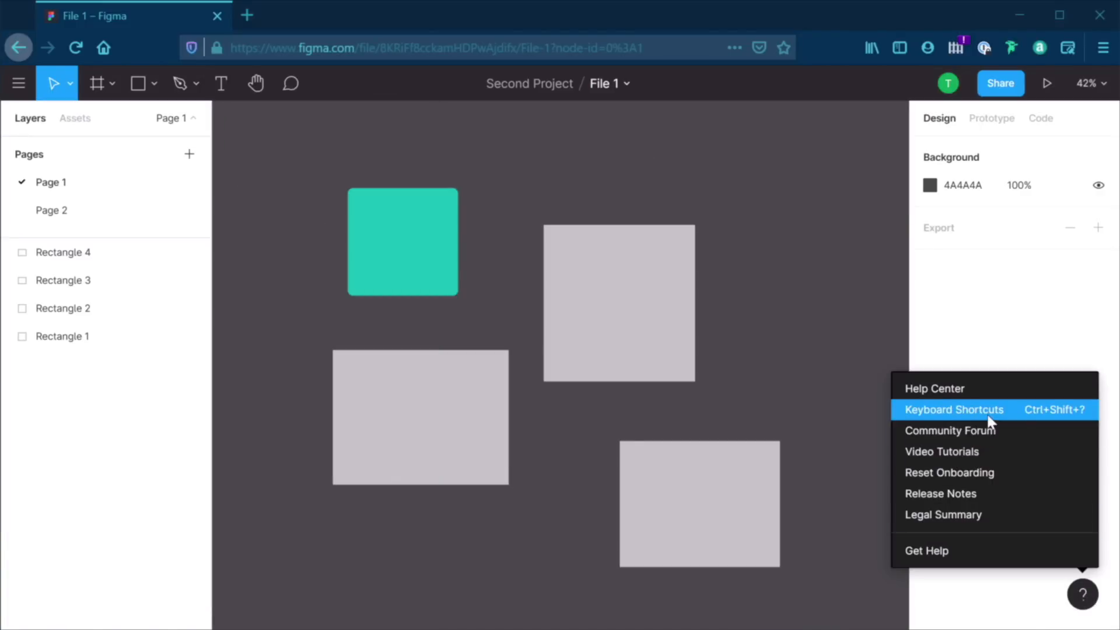
click(1086, 415)
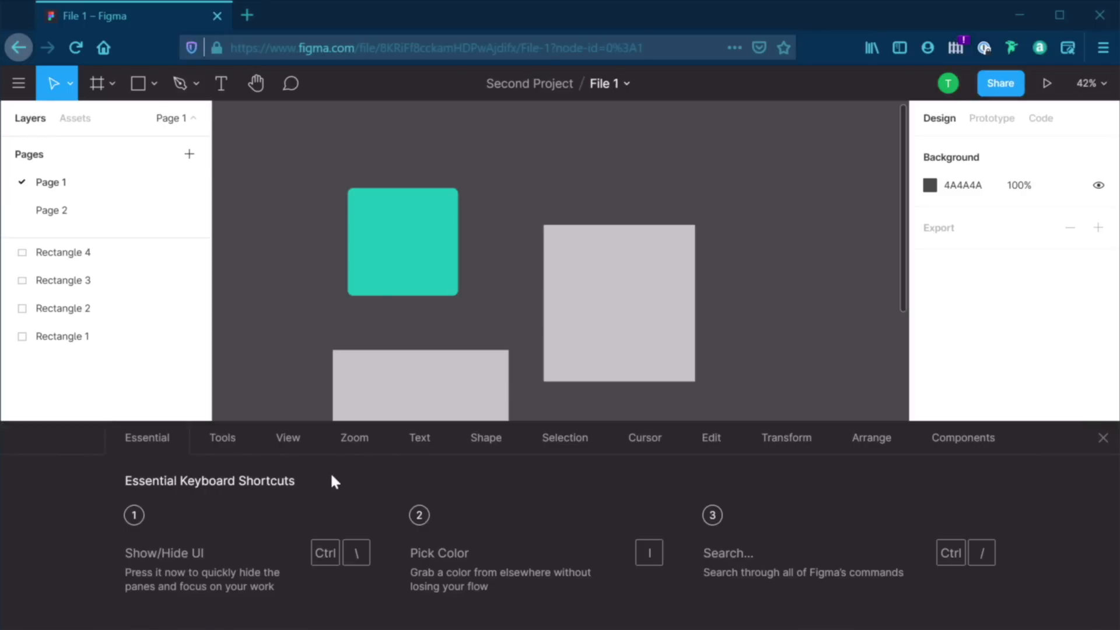
click(235, 444)
click(354, 438)
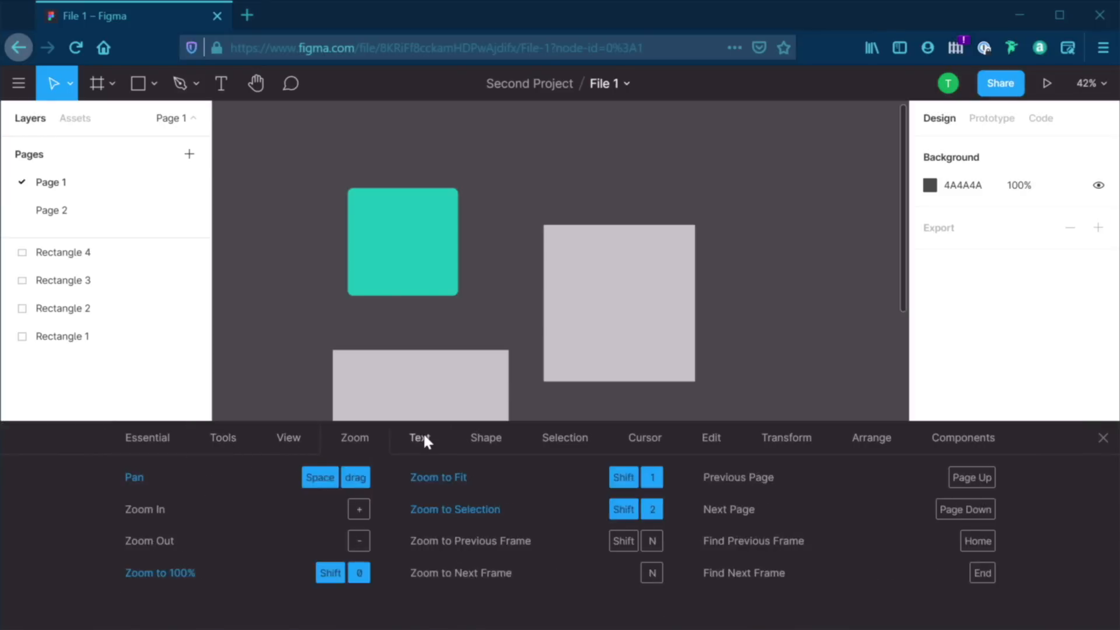
click(421, 438)
click(486, 439)
click(564, 439)
click(645, 439)
click(711, 439)
click(779, 446)
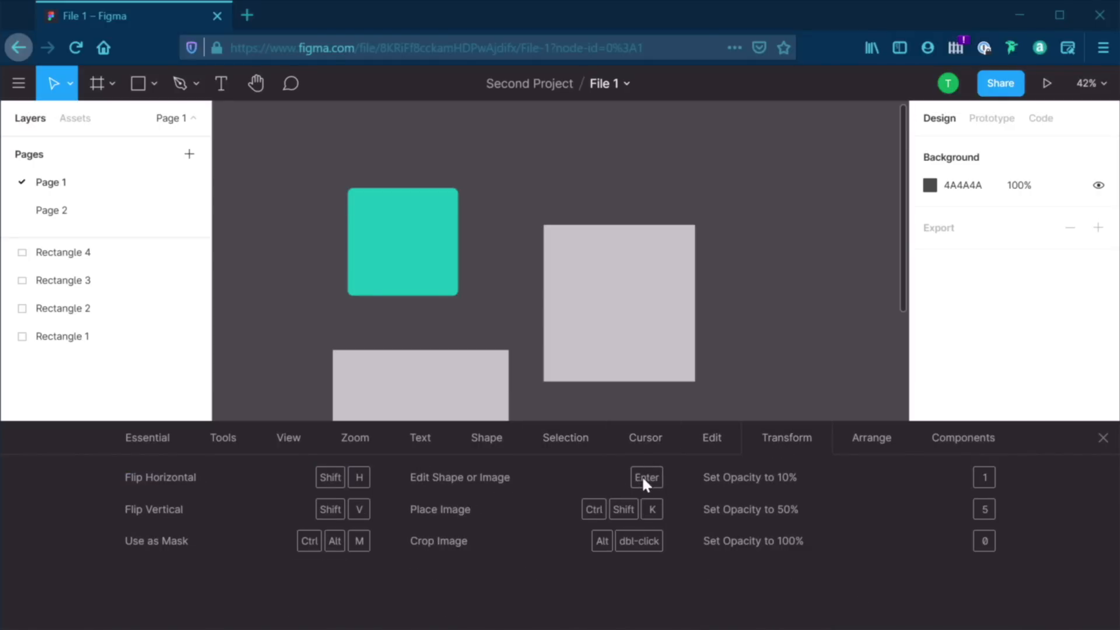
click(366, 437)
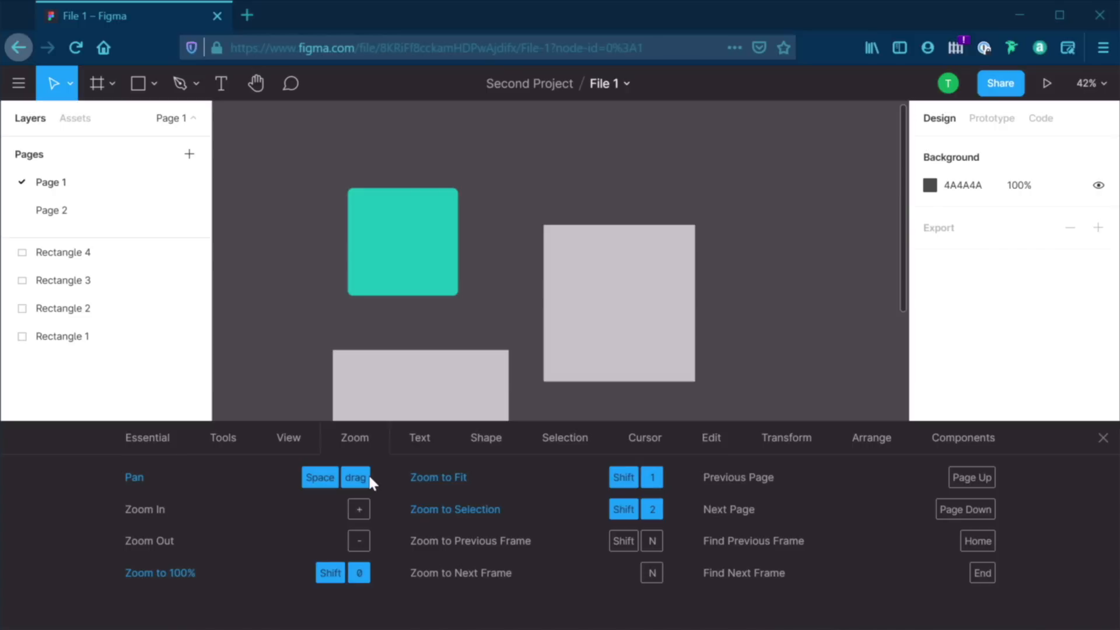
Examine the Tools shortcuts, try out the Frame tool, return to the Move tool and close the shortcuts reference
click(185, 438)
click(219, 438)
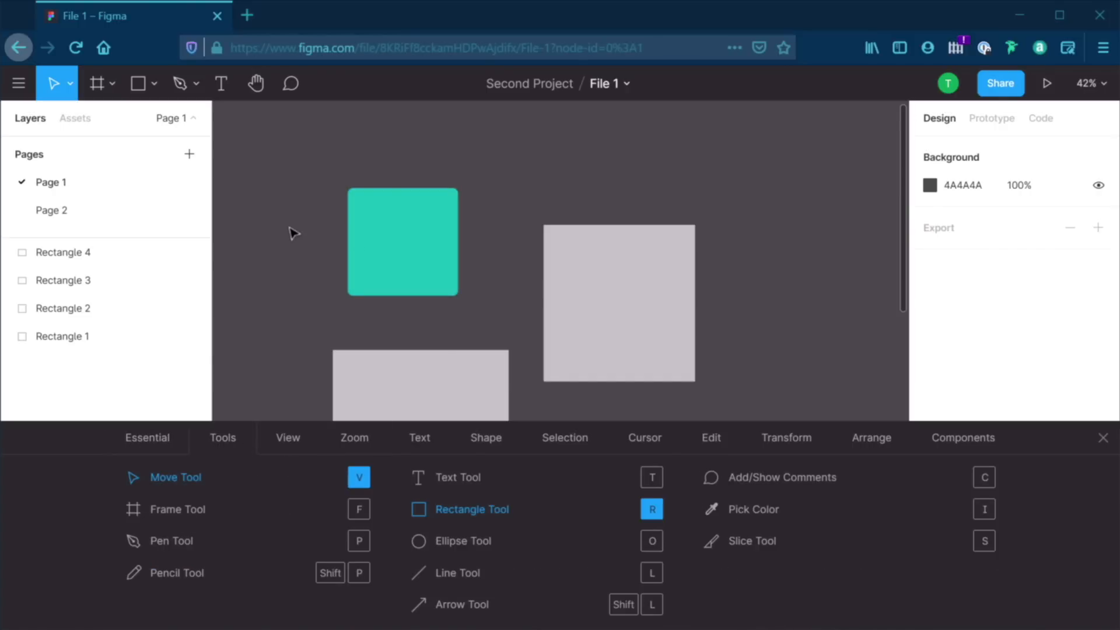
key(f)
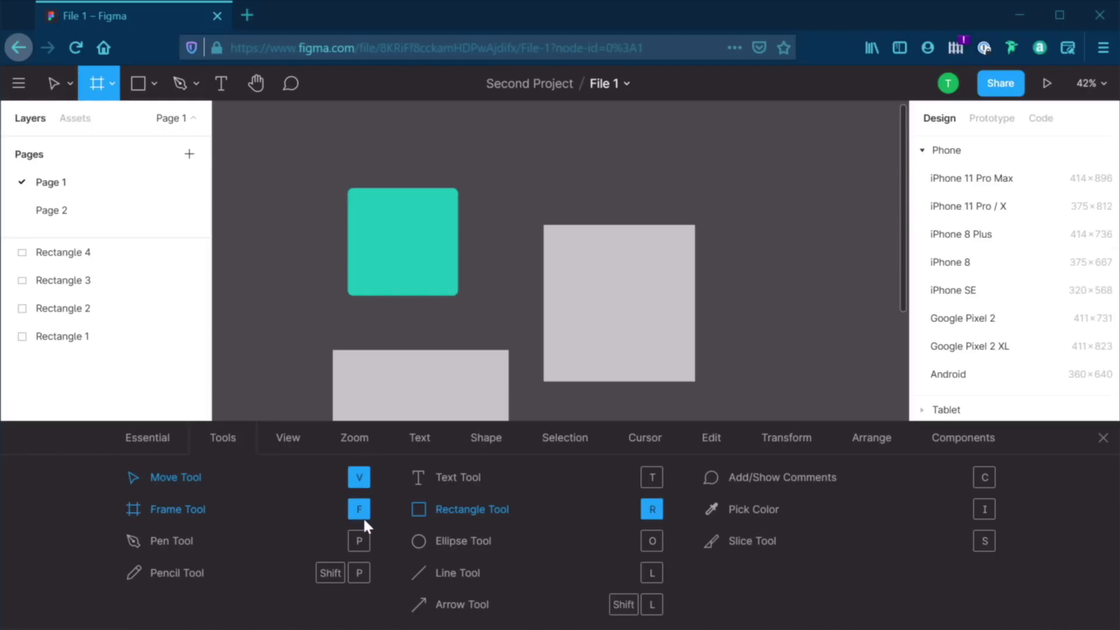
key(v)
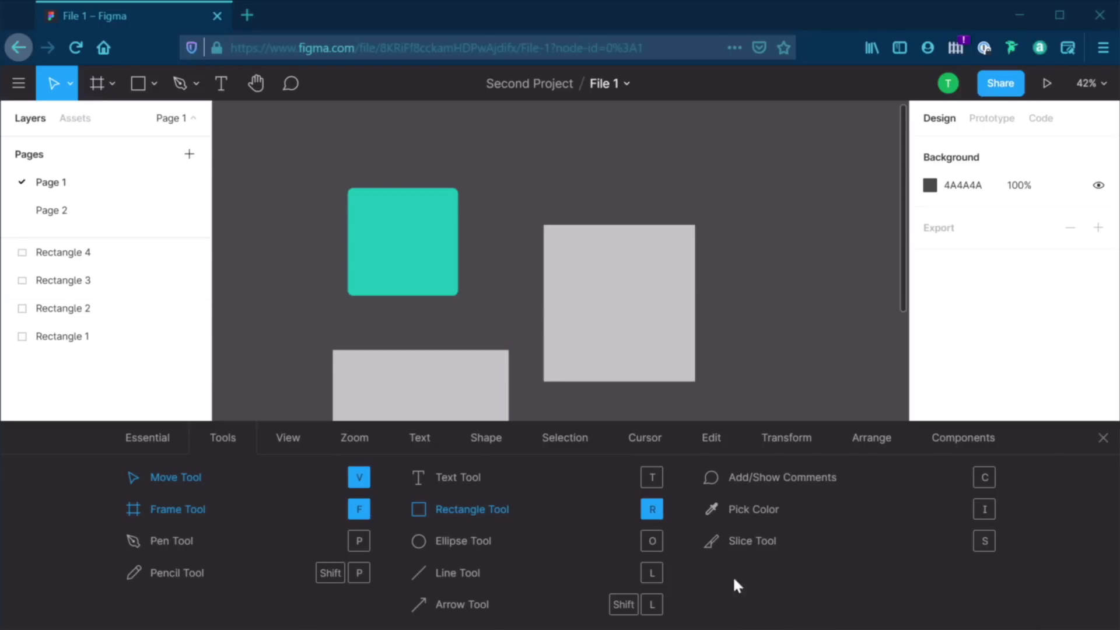
click(1103, 442)
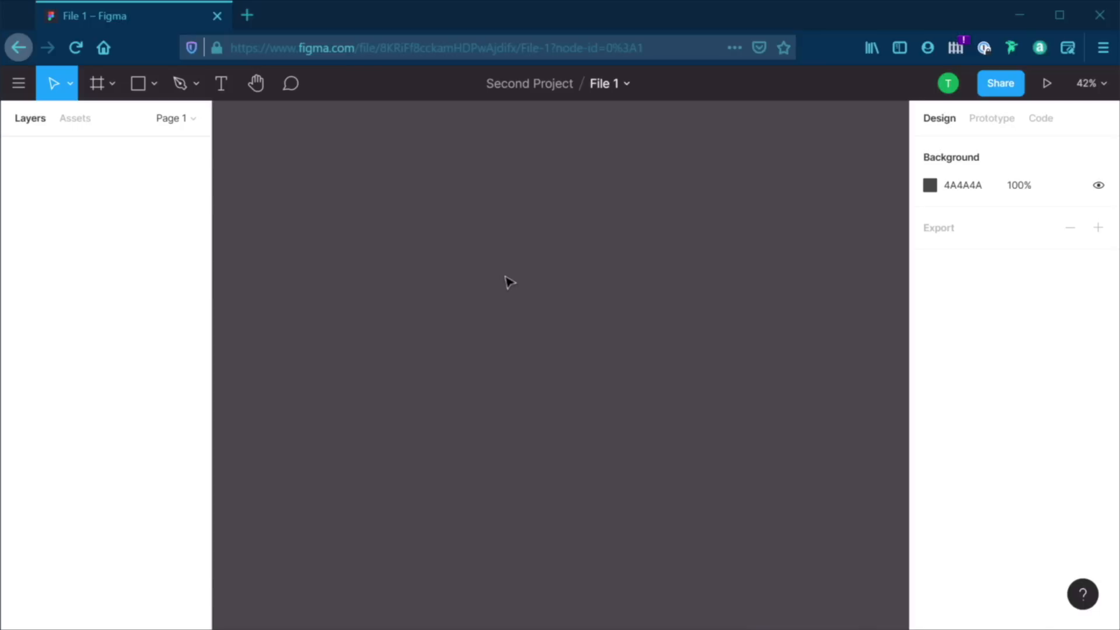
Place a default 100 × 100 frame on the empty canvas with the Frame tool, and delete it
click(113, 86)
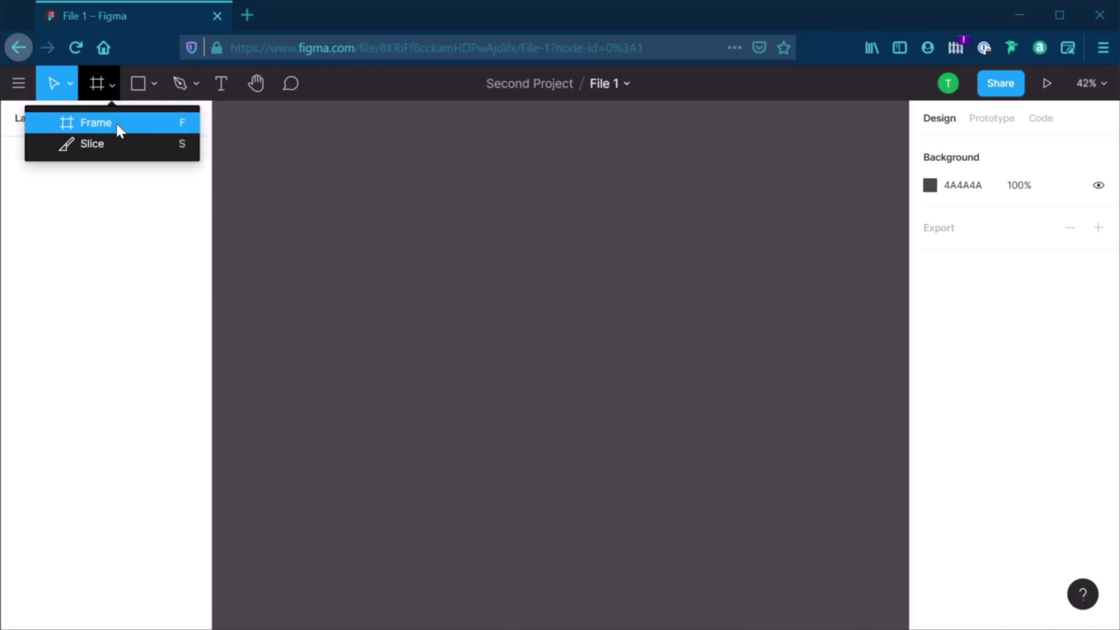
key(f)
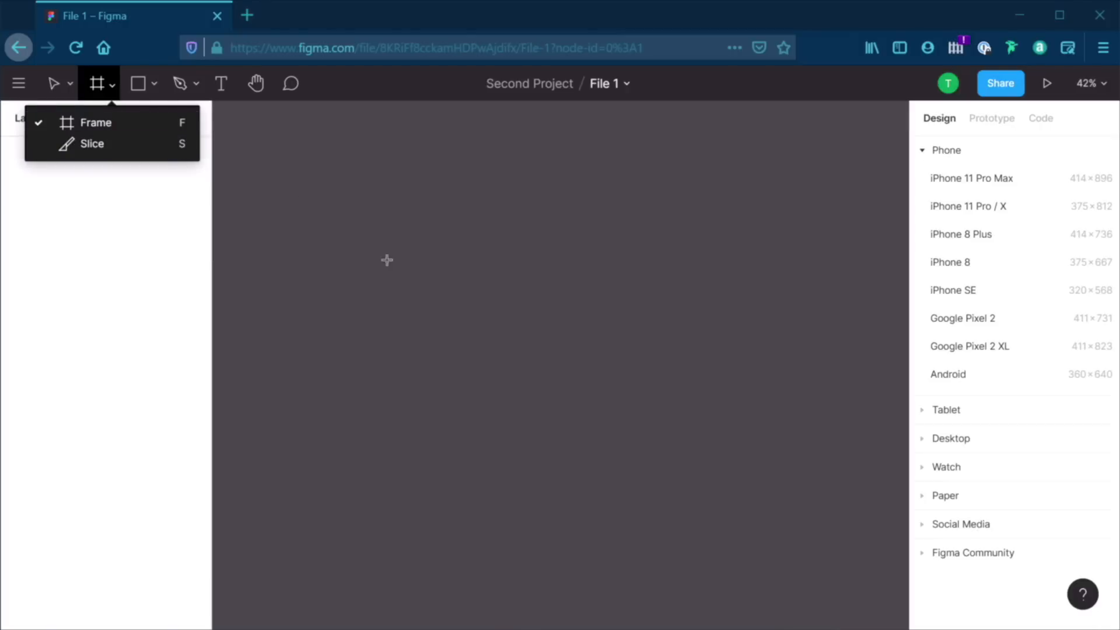
click(418, 242)
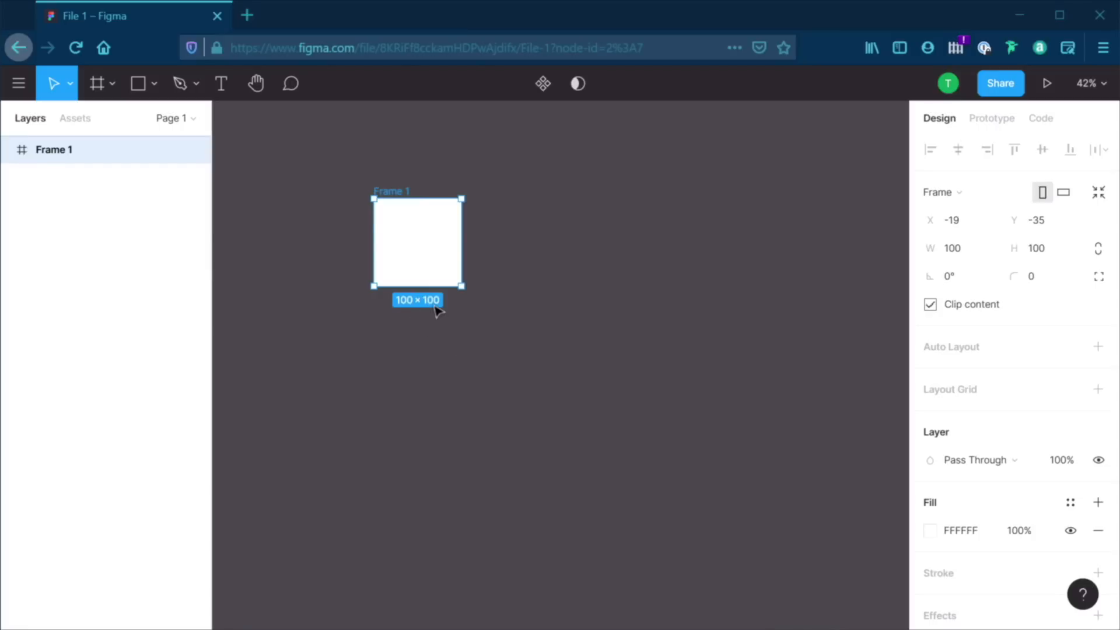
key(Delete)
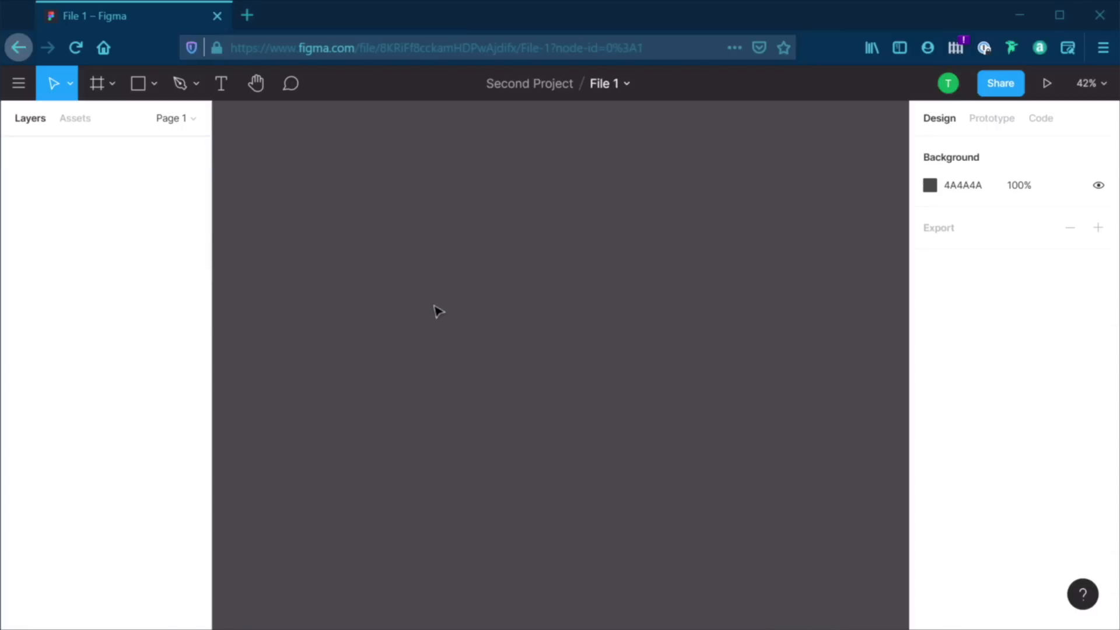
Draw a custom portrait frame of about 380 × 521 on the canvas, and delete it
key(f)
drag(318, 146, 652, 603)
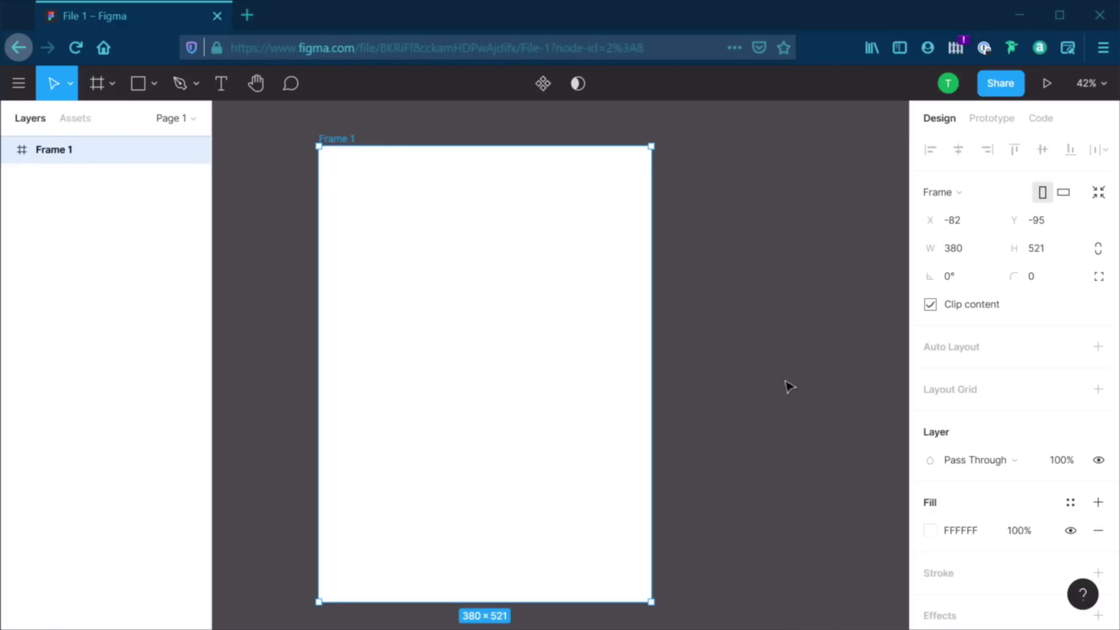
key(Delete)
Look through the Desktop, Watch and Social Media frame presets, and create a frame from the iPhone 8 phone preset
key(f)
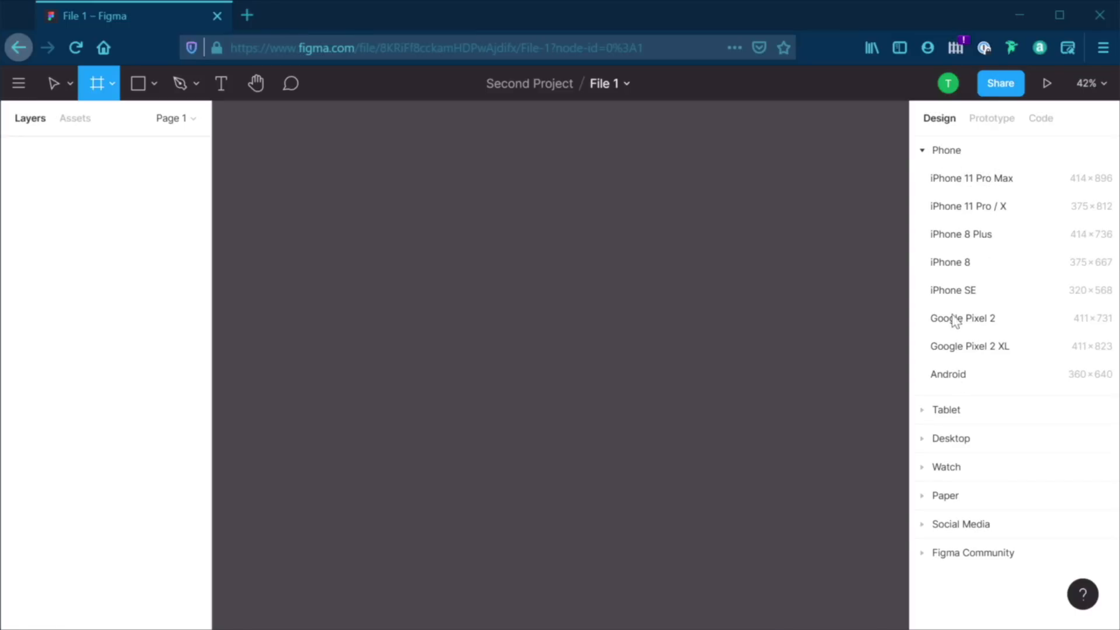
click(927, 447)
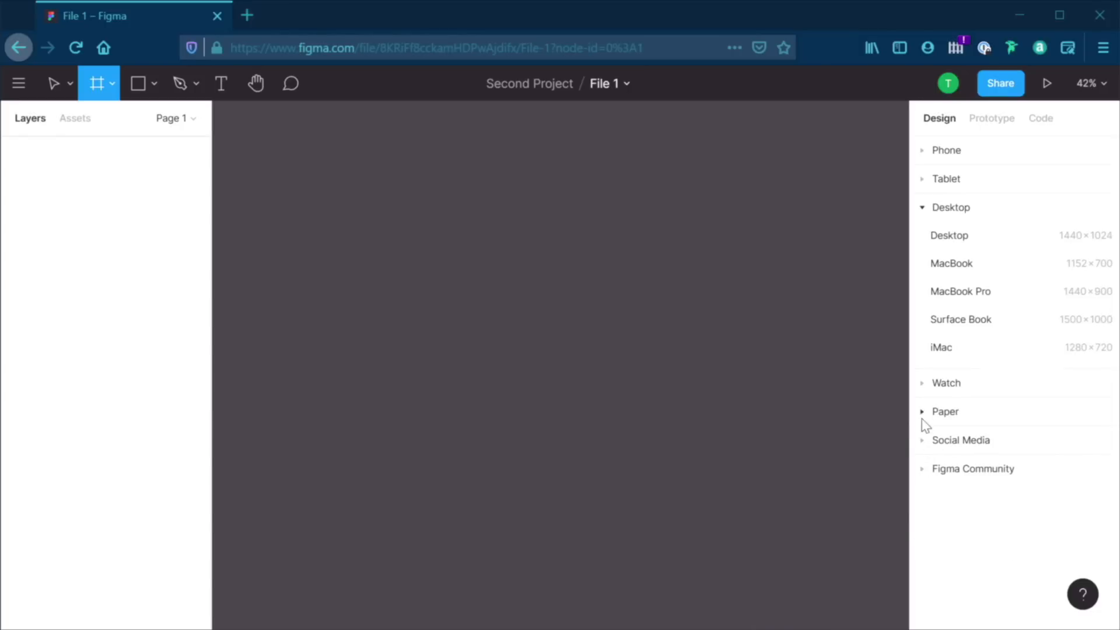
click(931, 384)
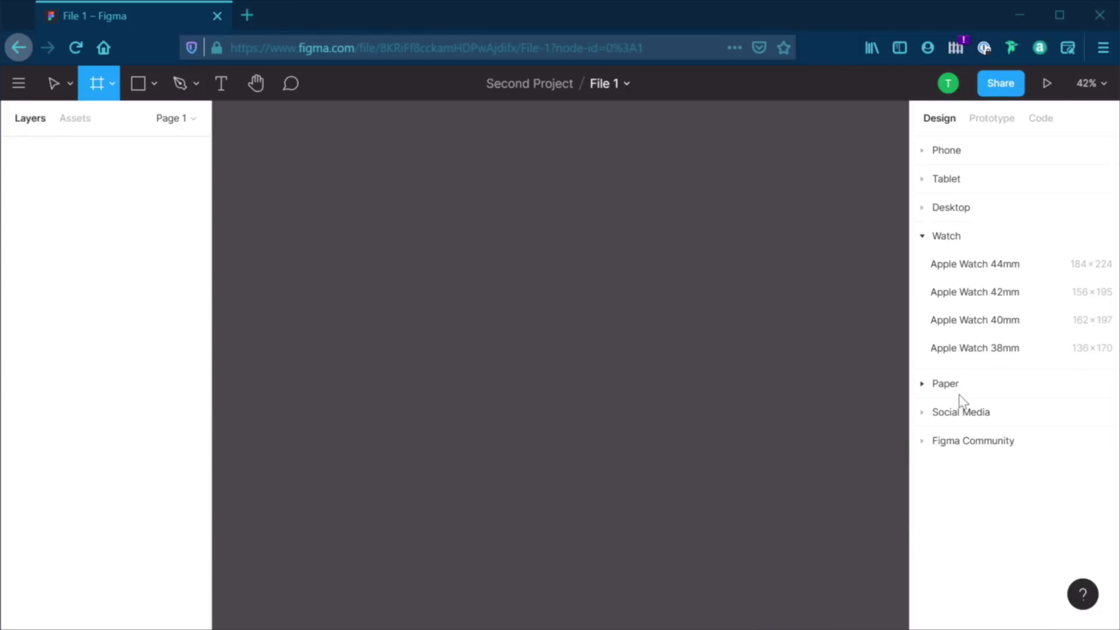
click(1026, 416)
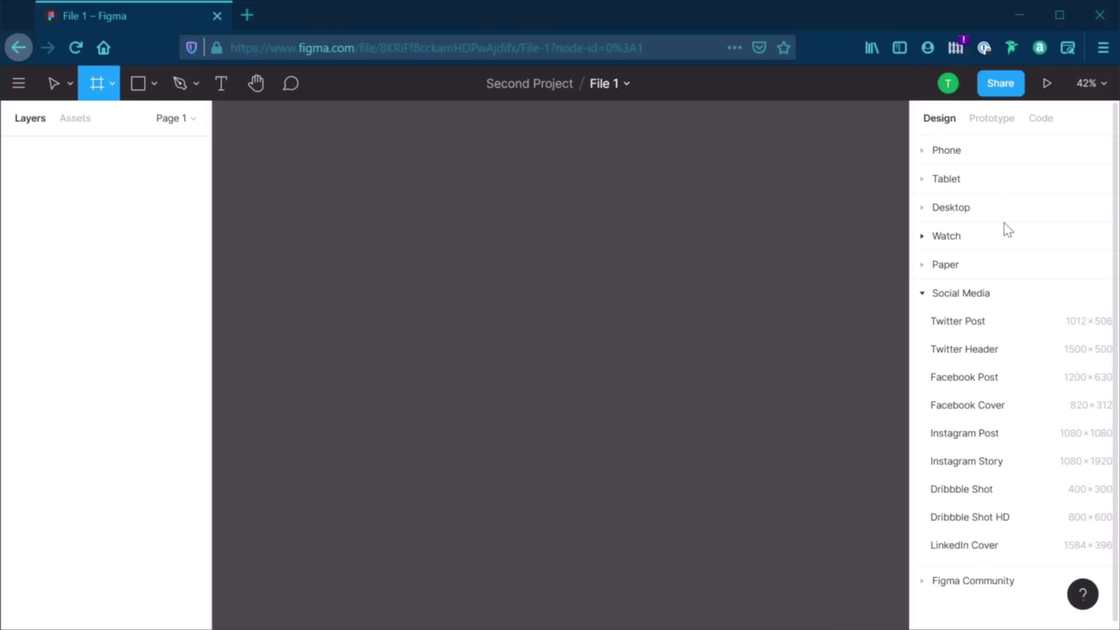
click(979, 154)
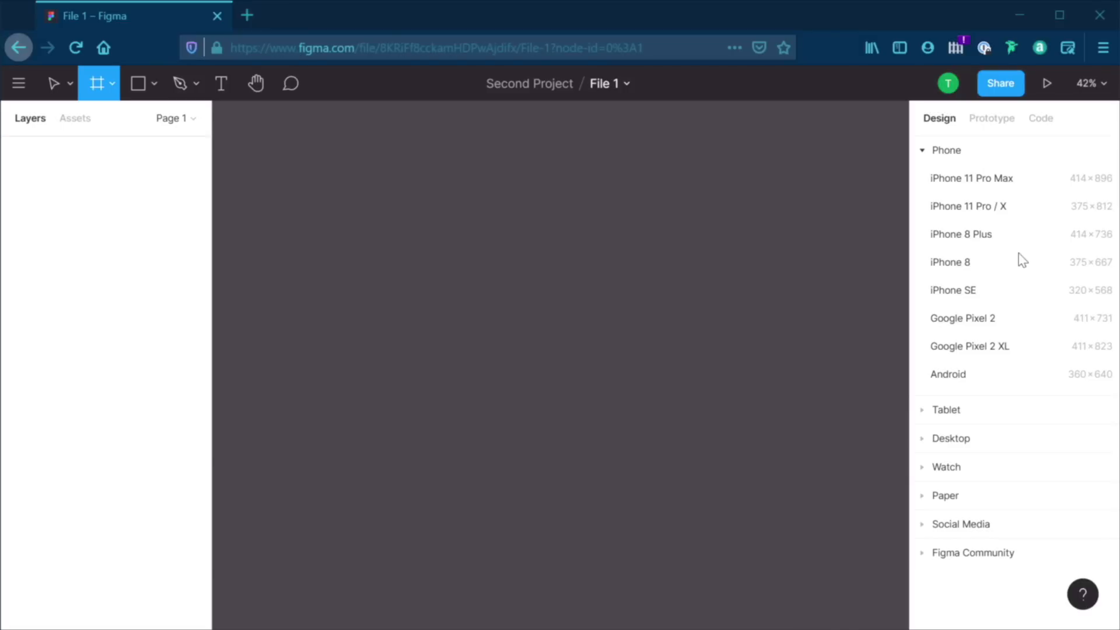
click(986, 267)
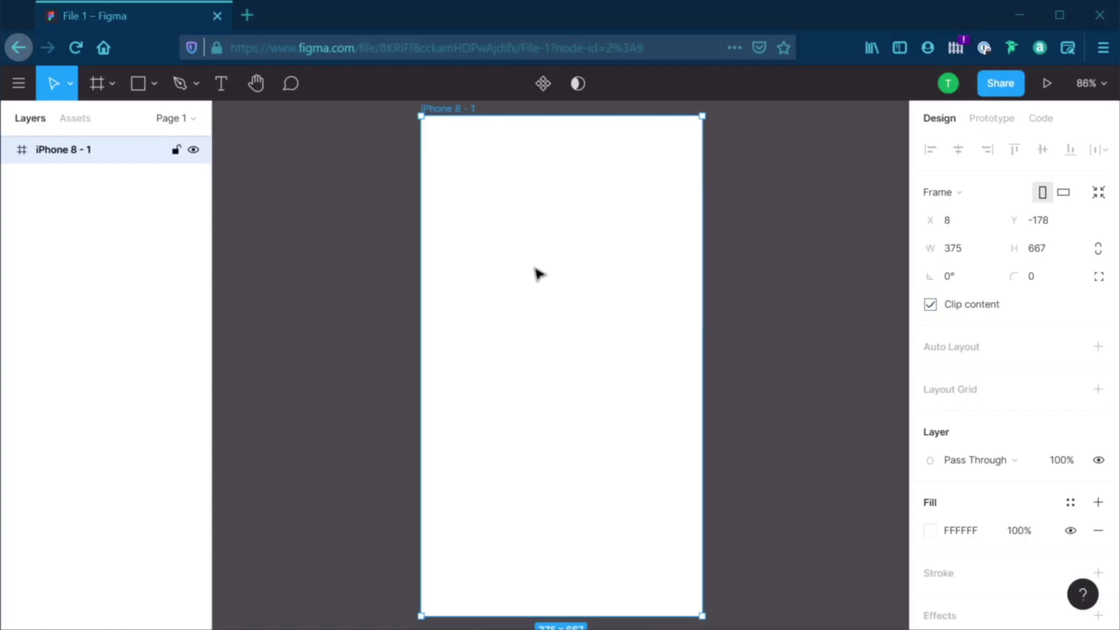
key(ctrl+r)
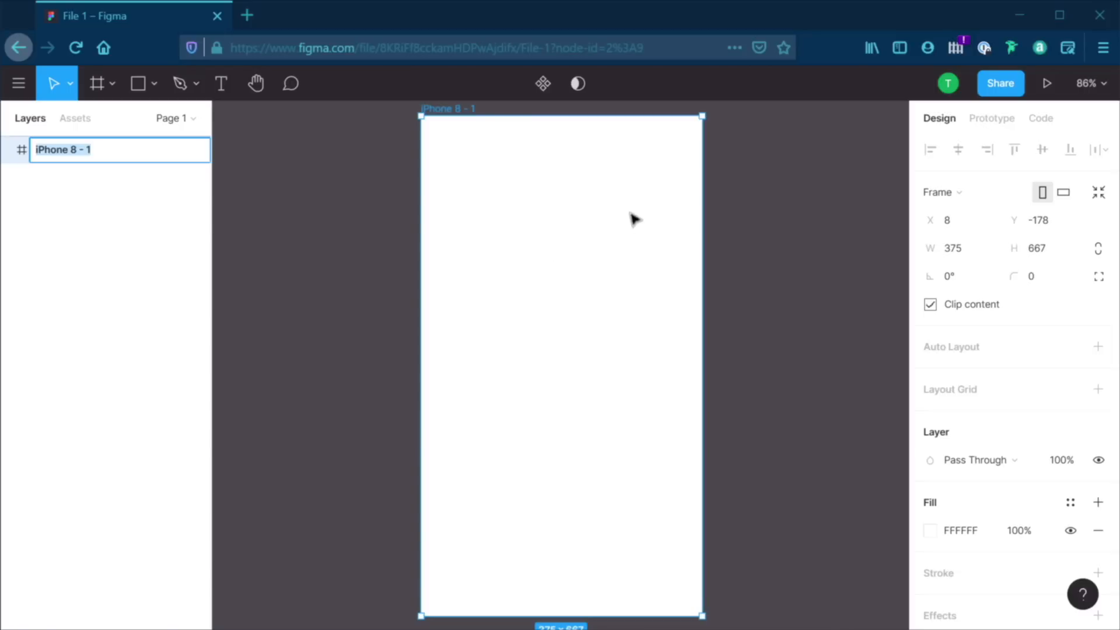
key(Escape)
double_click(67, 153)
key(Escape)
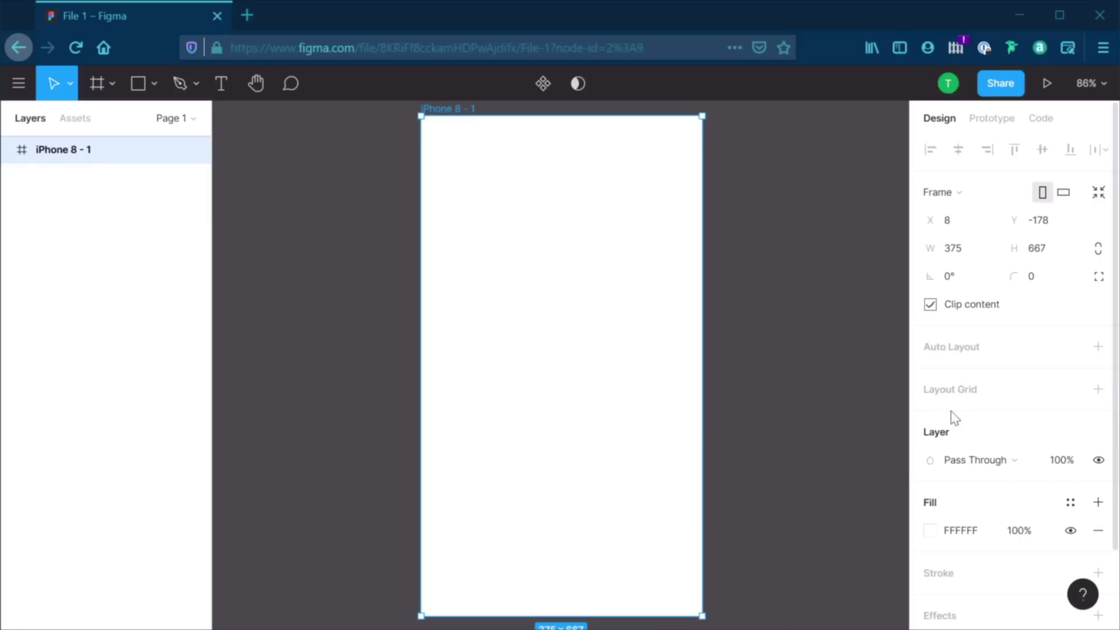
Switch the iPhone 8 frame to landscape orientation, fit it in view and keep it selected
click(1062, 196)
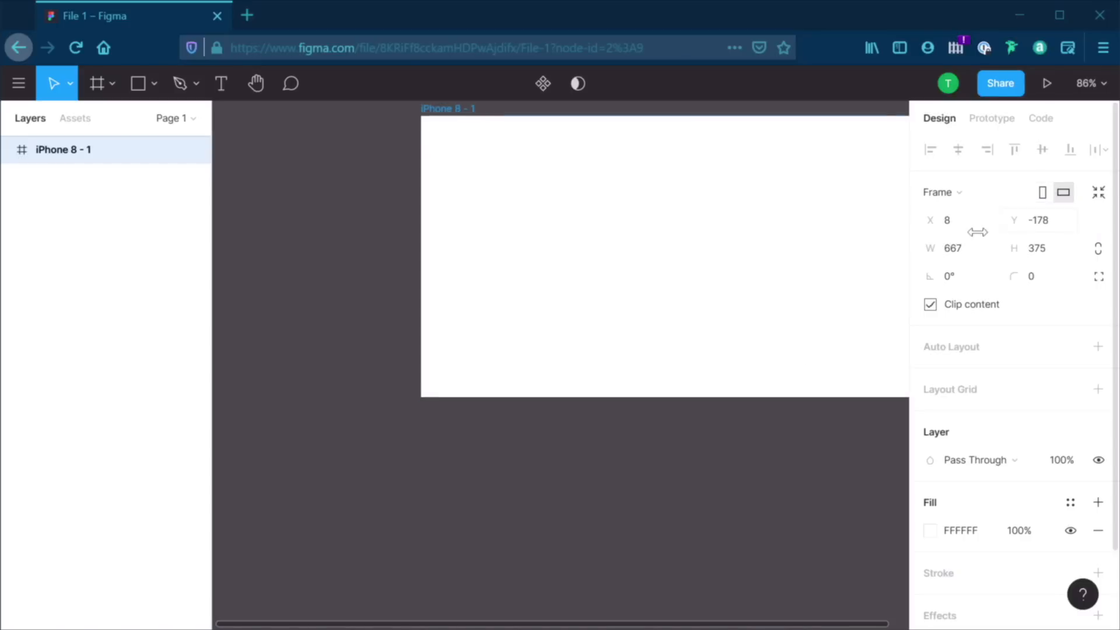
click(738, 447)
key(shift+1)
click(739, 447)
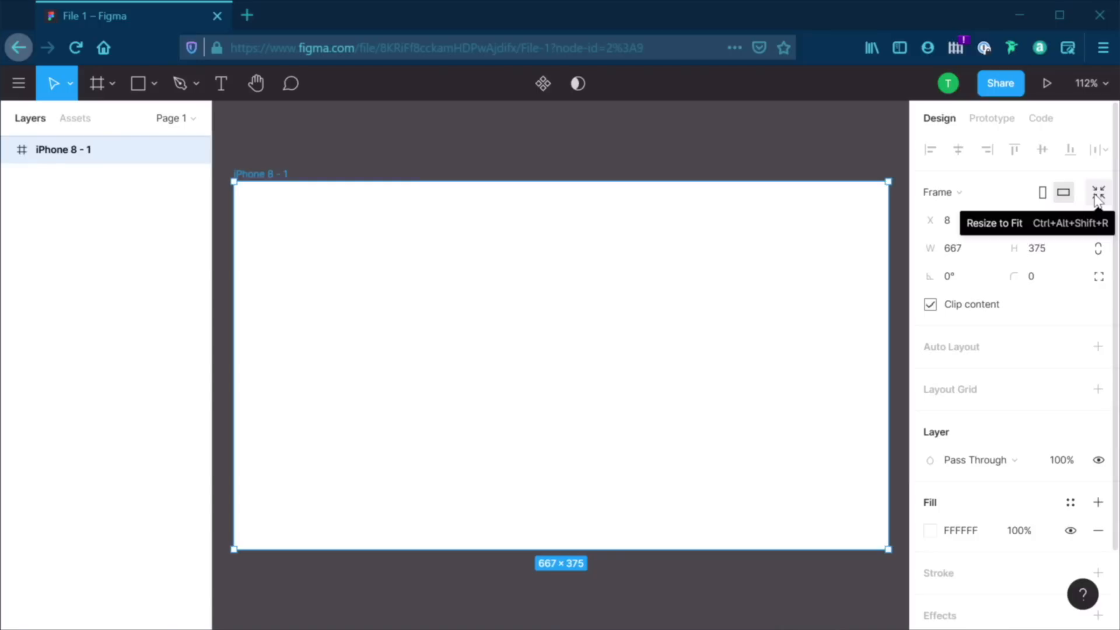
Draw a rectangle of about 211 × 203 inside the landscape iPhone 8 frame
click(605, 140)
click(155, 82)
click(128, 122)
drag(413, 236, 620, 435)
click(625, 166)
Resize the iPhone 8 frame to fit the single rectangle inside it
click(250, 173)
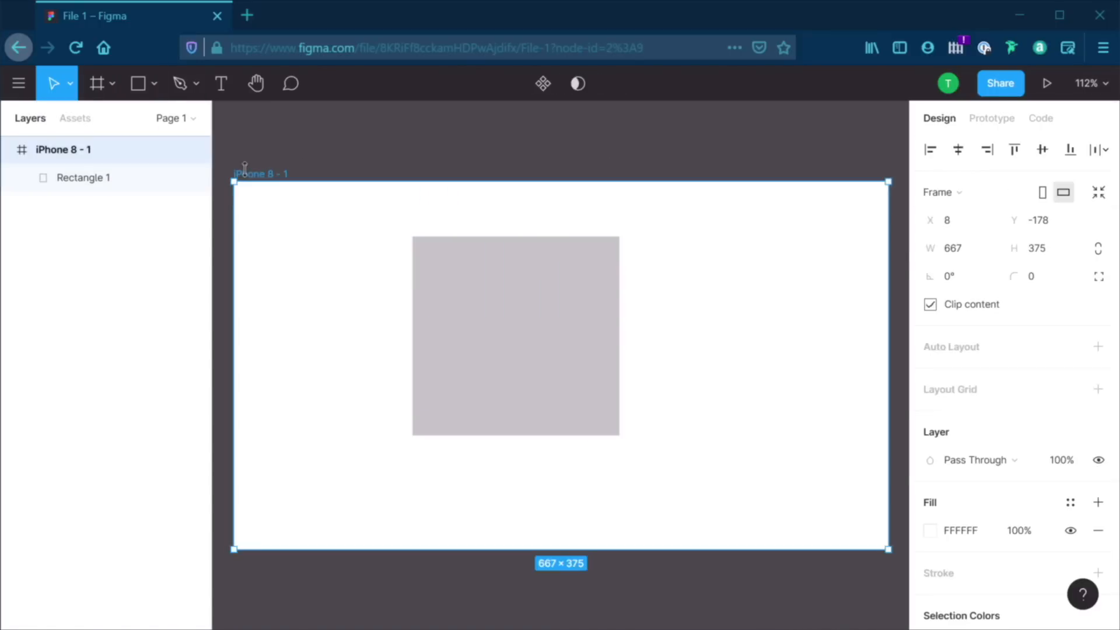
click(1099, 193)
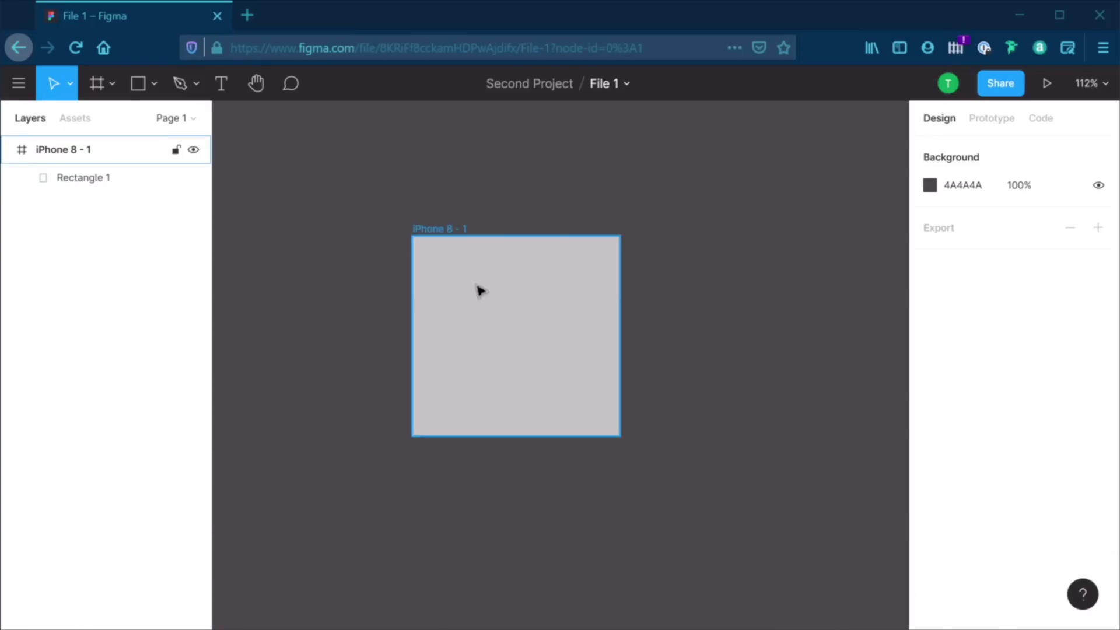
key(alt)
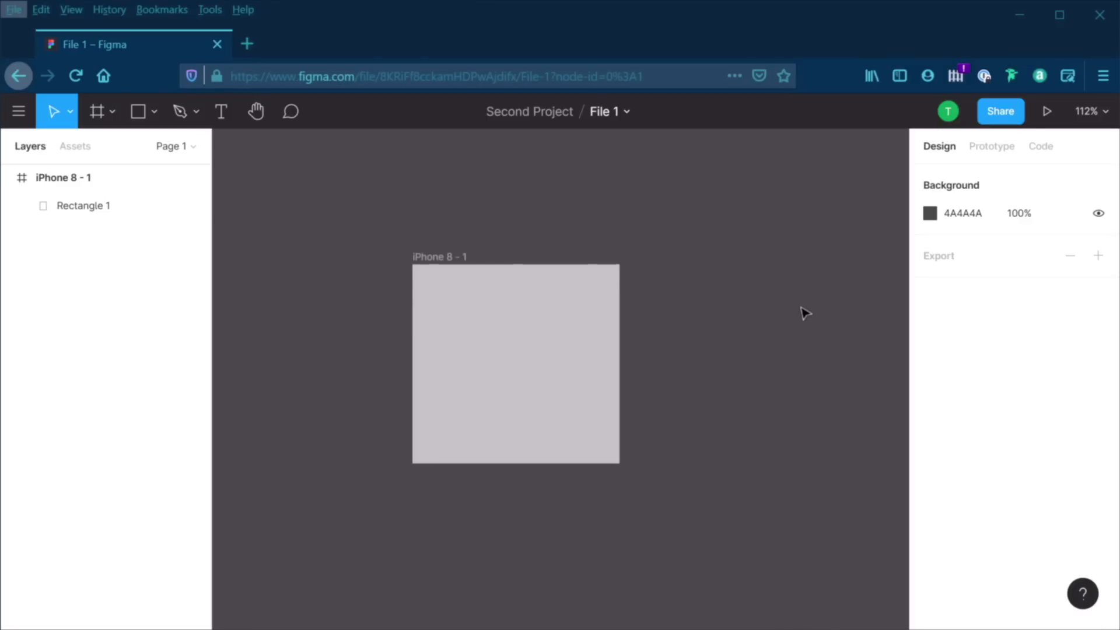
key(alt)
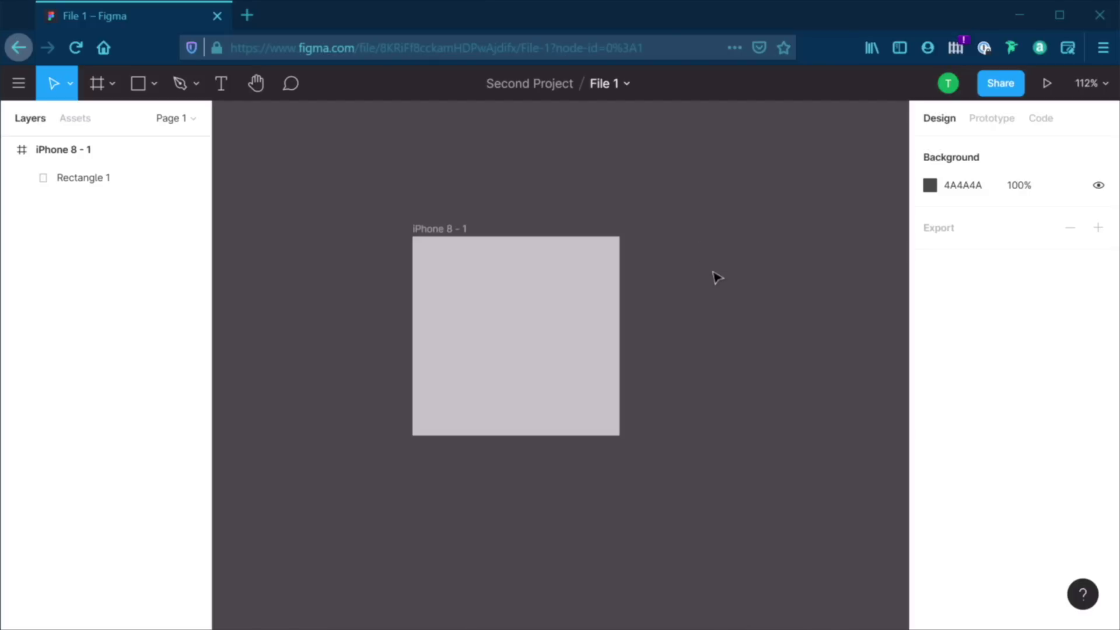
Paste a copy of the rectangle into the full-size frame and place it beside the original at about X 430, Y 62
key(ctrl+v)
drag(540, 320, 782, 323)
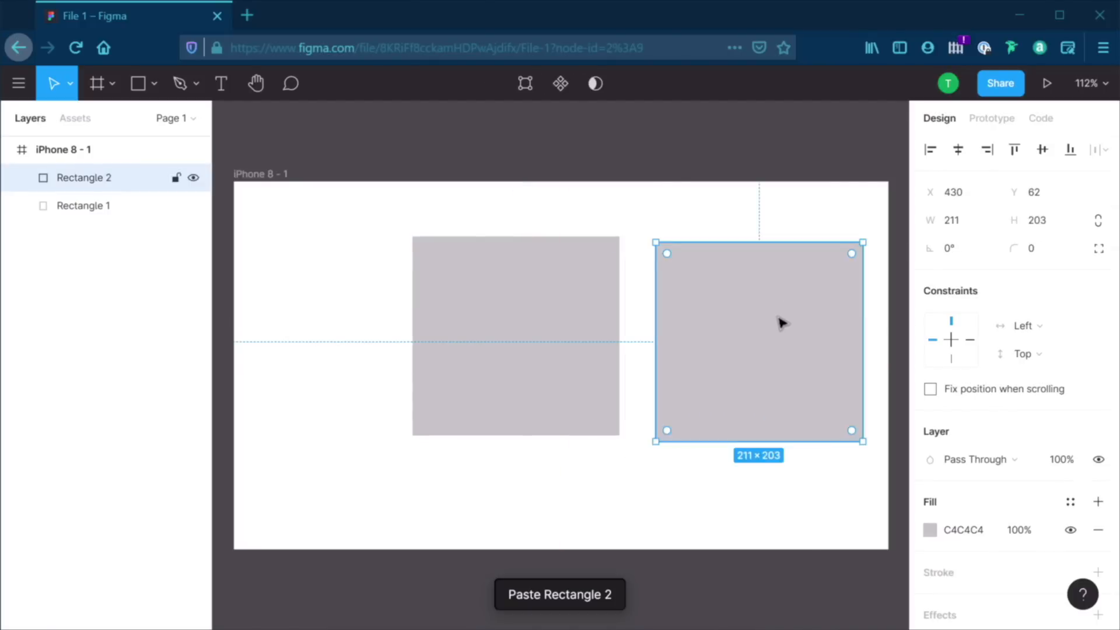
click(605, 163)
Resize the iPhone 8 frame to fit both rectangles, and deselect it
click(270, 174)
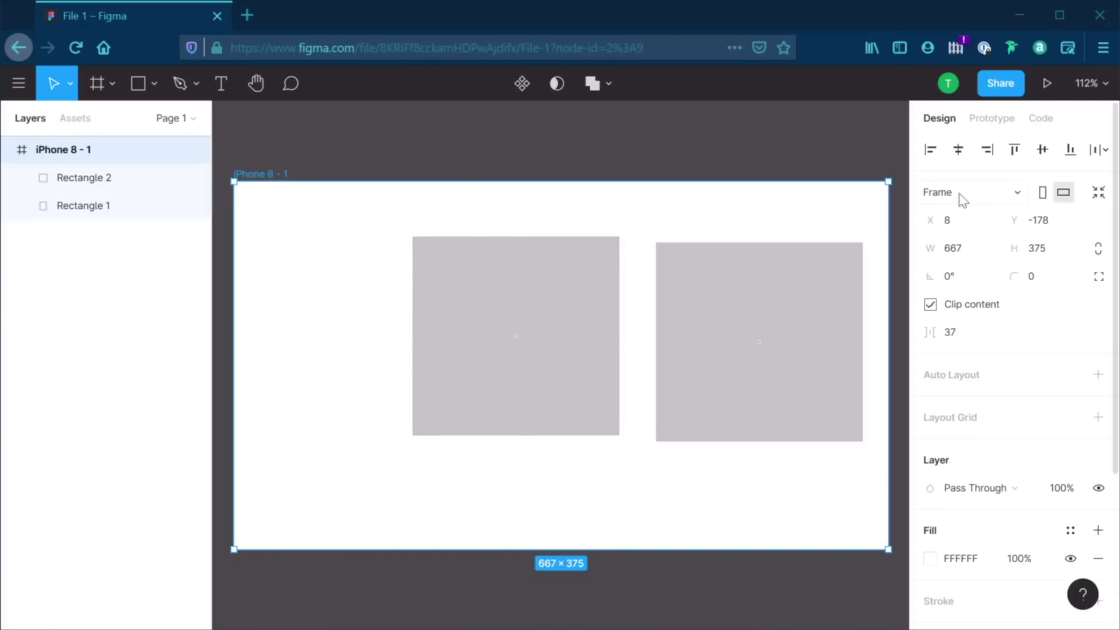
click(1100, 194)
click(838, 148)
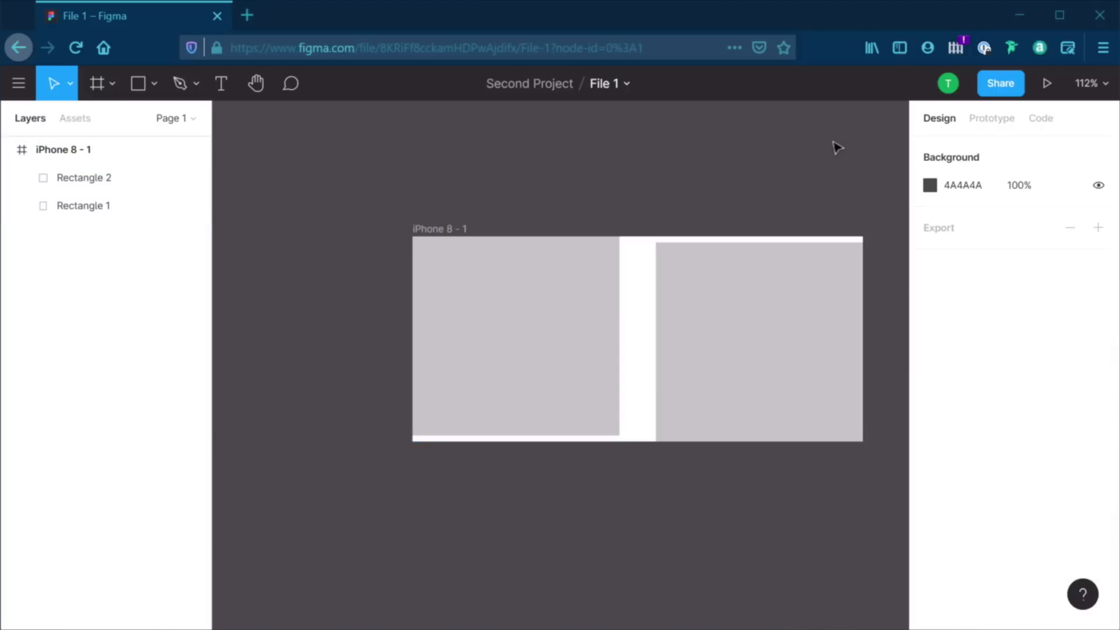
Undo the resize to fit and the adding of both rectangles, back to the empty landscape iPhone 8 frame
key(ctrl+z)
key(ctrl+z)
key(ctrl+z)
key(ctrl+z)
key(ctrl+z)
key(ctrl+z)
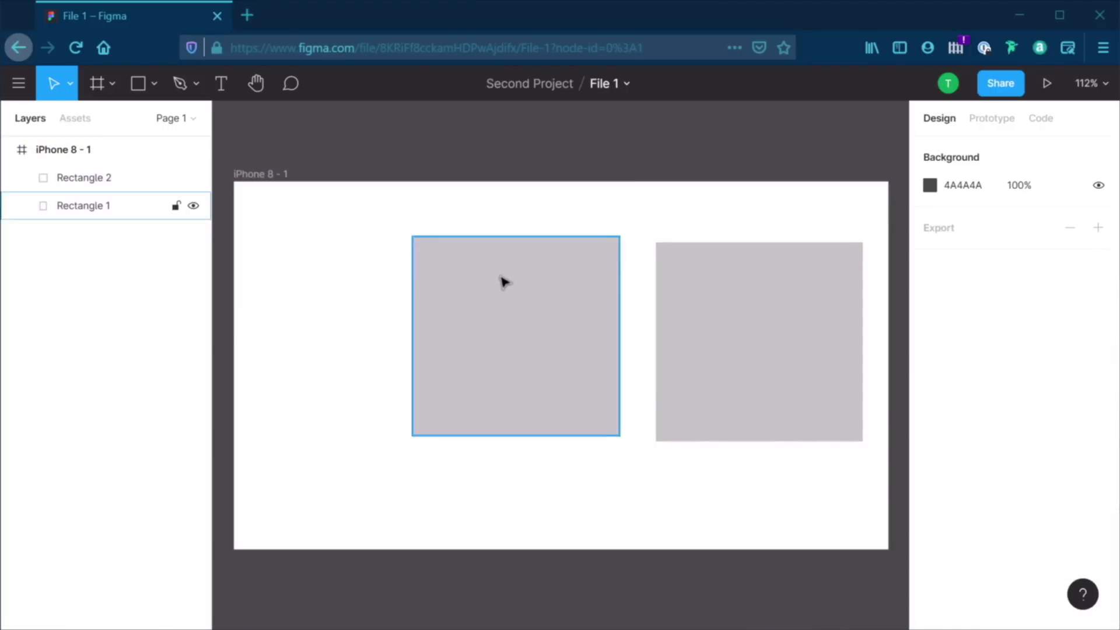
Change the iPhone 8 frame's size to the iPhone 11 Pro Max preset, 414 × 896
click(976, 193)
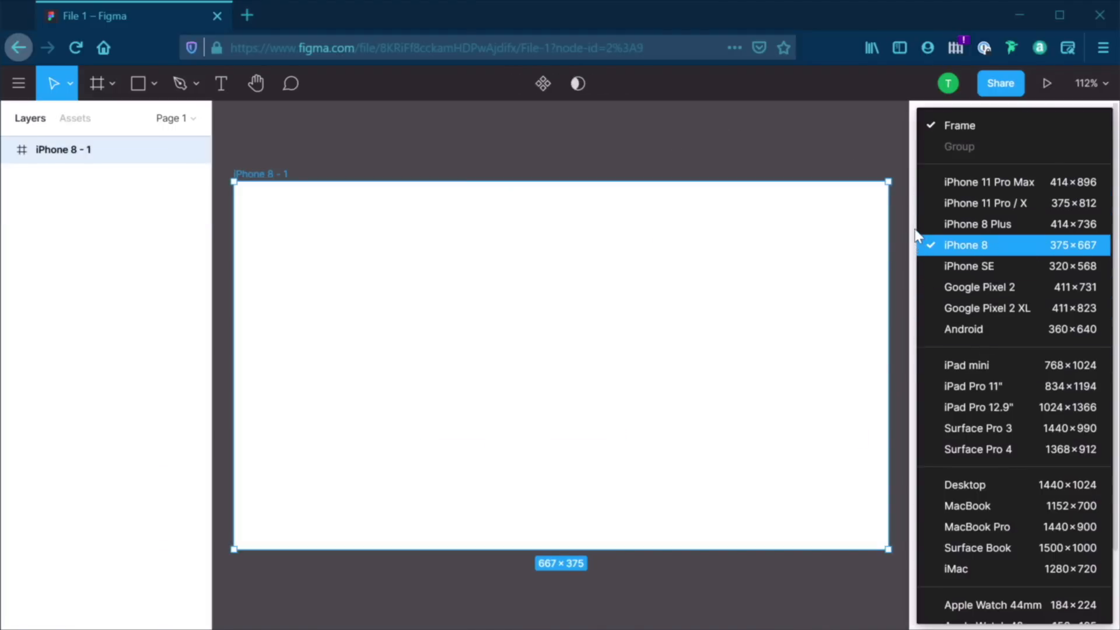
click(880, 155)
click(863, 237)
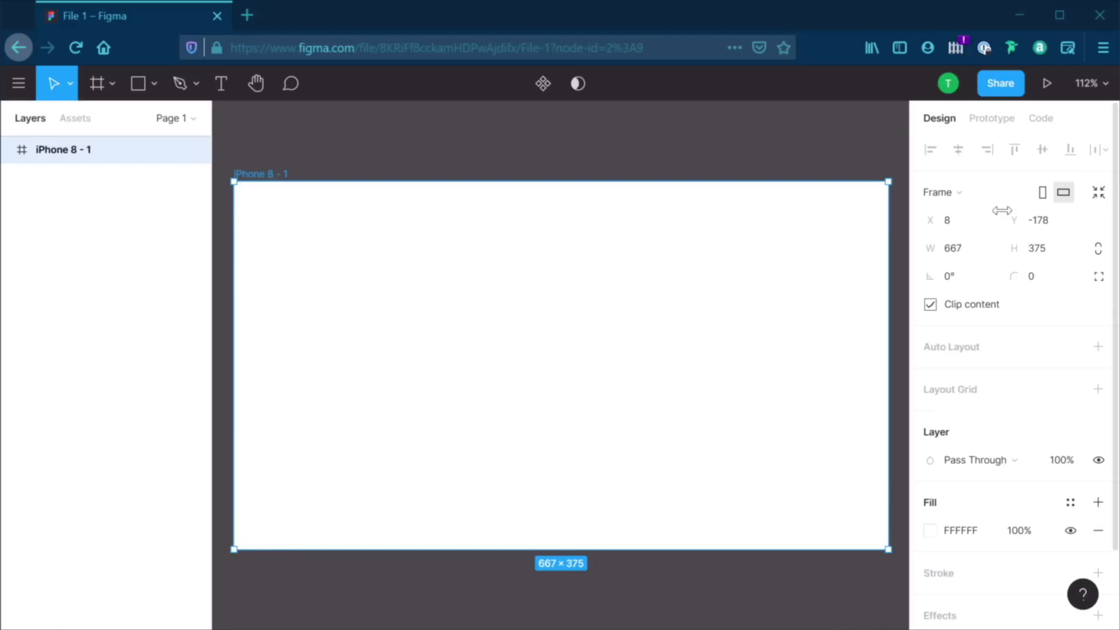
click(975, 192)
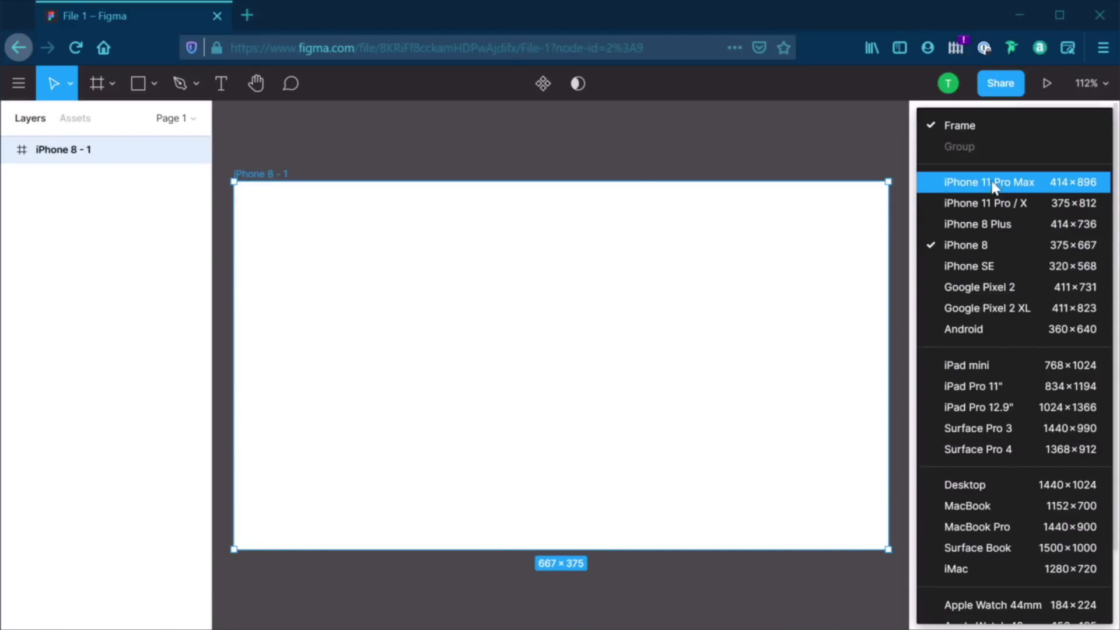
click(1025, 183)
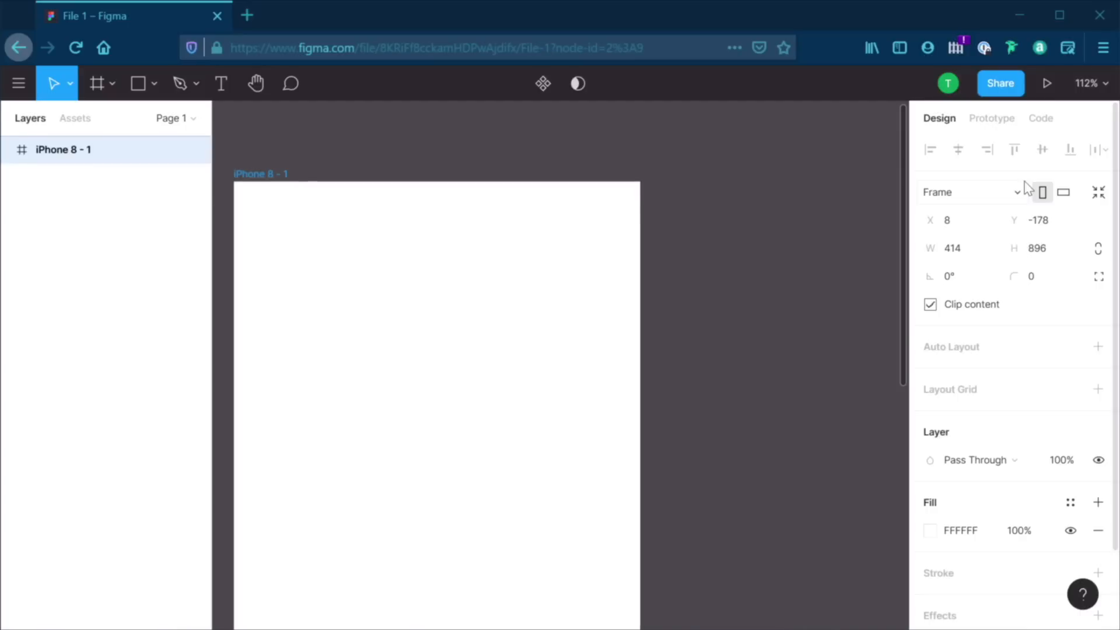
scroll(707, 321, down, 3)
key(shift+1)
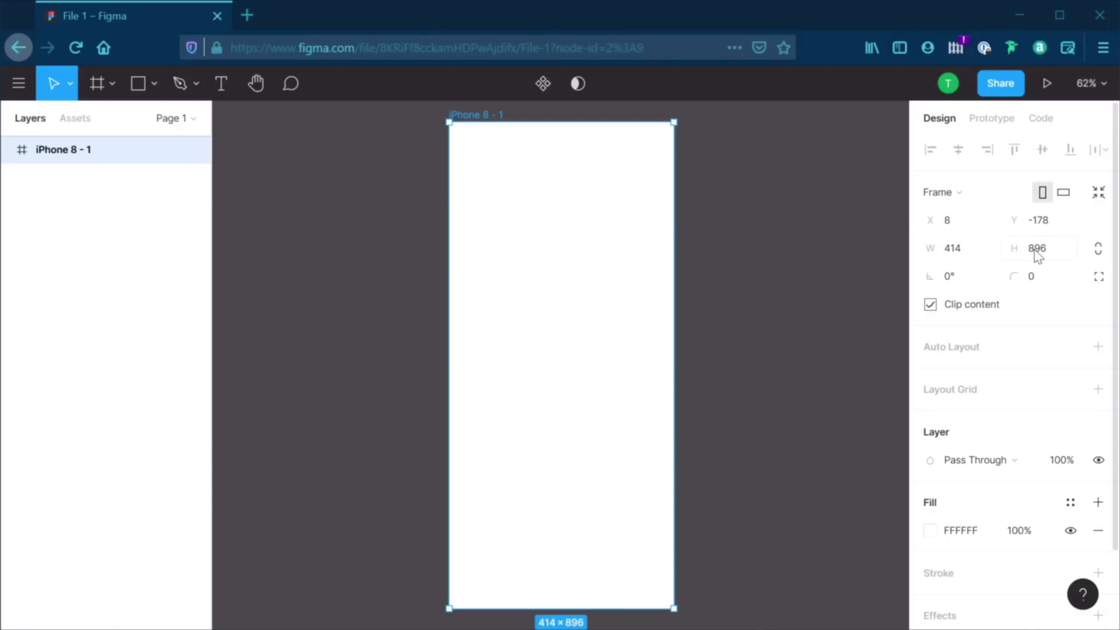
Set the frame's width to 450, restore it with the iPhone 11 Pro Max preset, and deselect the frame
click(965, 249)
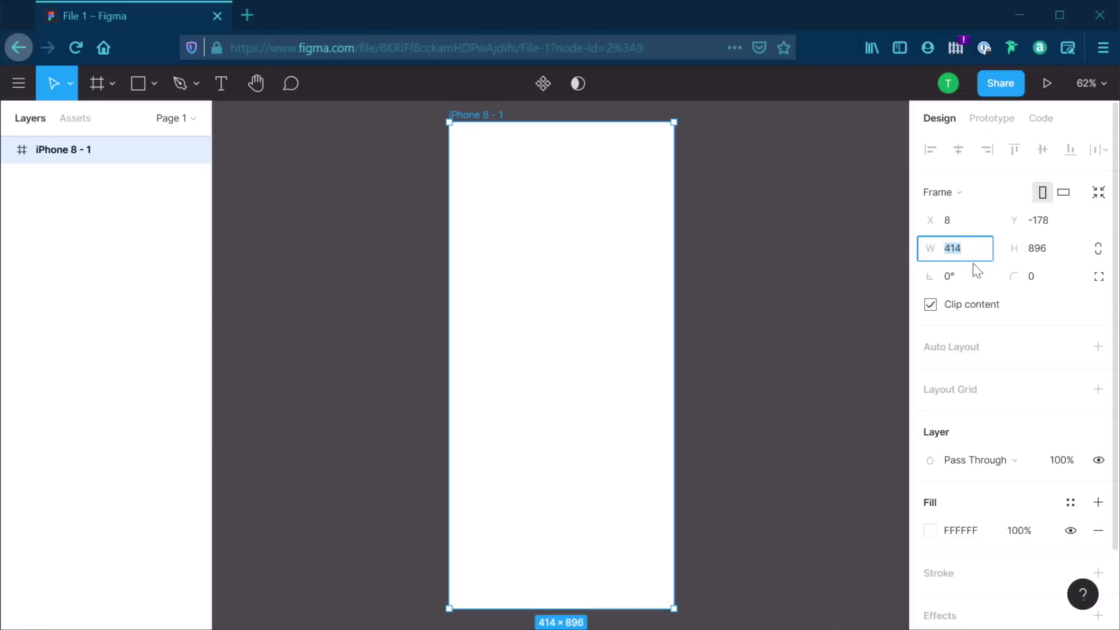
drag(929, 247, 963, 257)
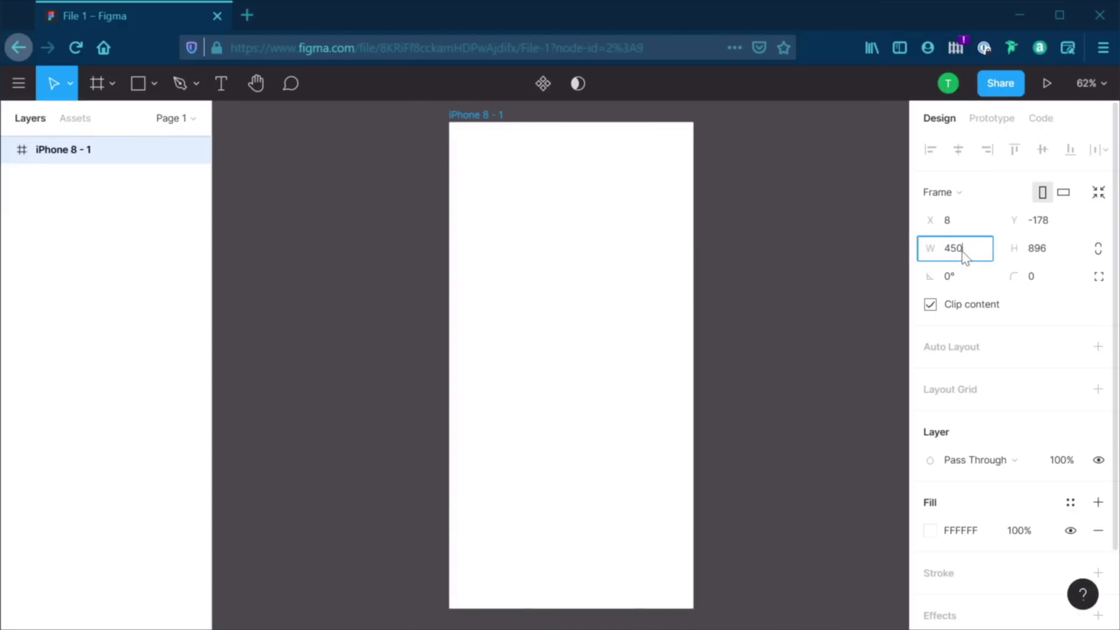
click(963, 193)
click(965, 182)
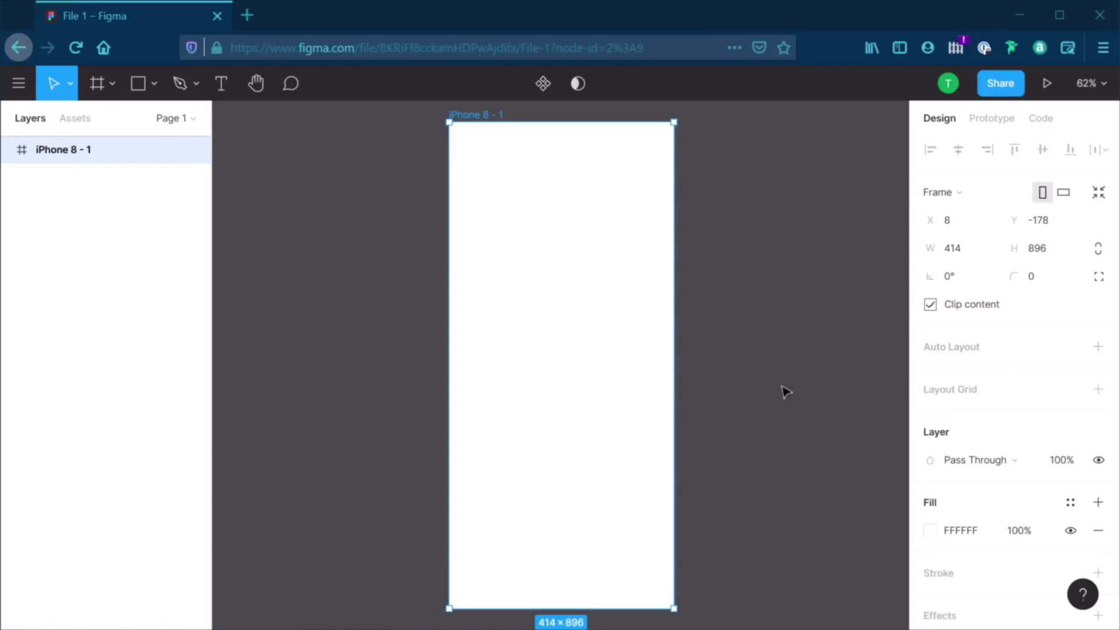
scroll(1039, 361, down, 3)
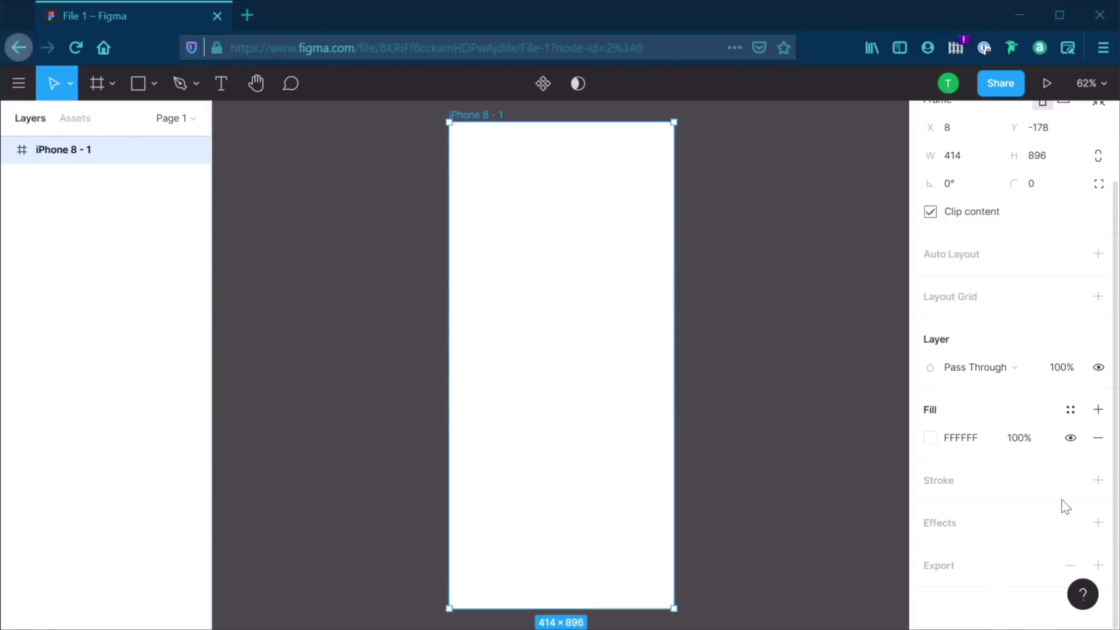
click(840, 383)
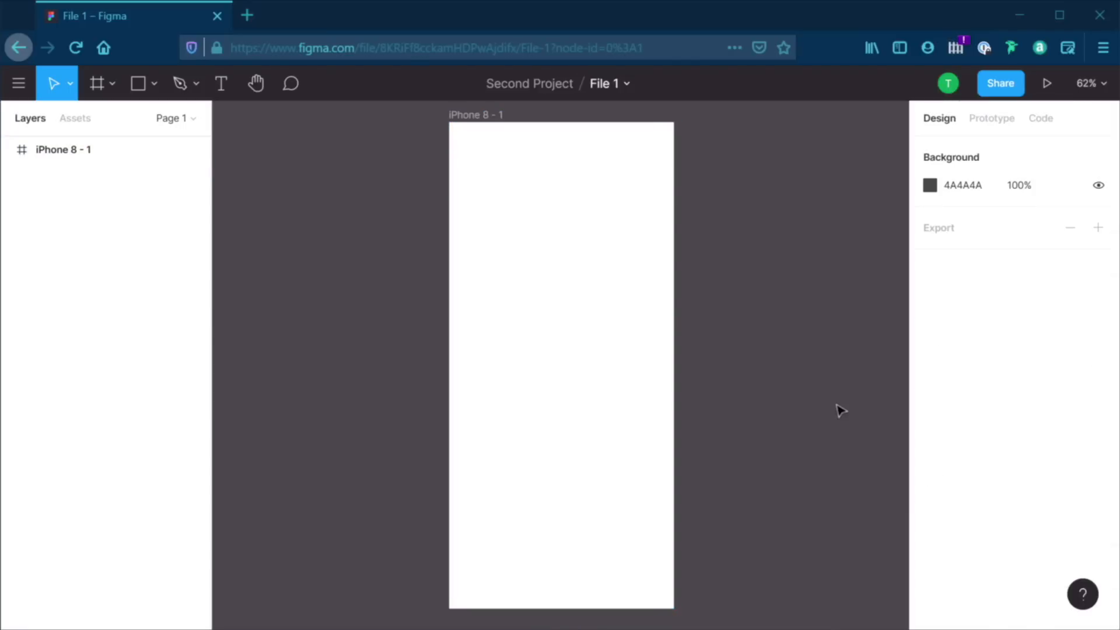
Draw a nested frame of about 238 × 355 inside the phone frame, at about X 102, Y 123
click(569, 171)
click(813, 258)
key(f)
drag(504, 190, 634, 382)
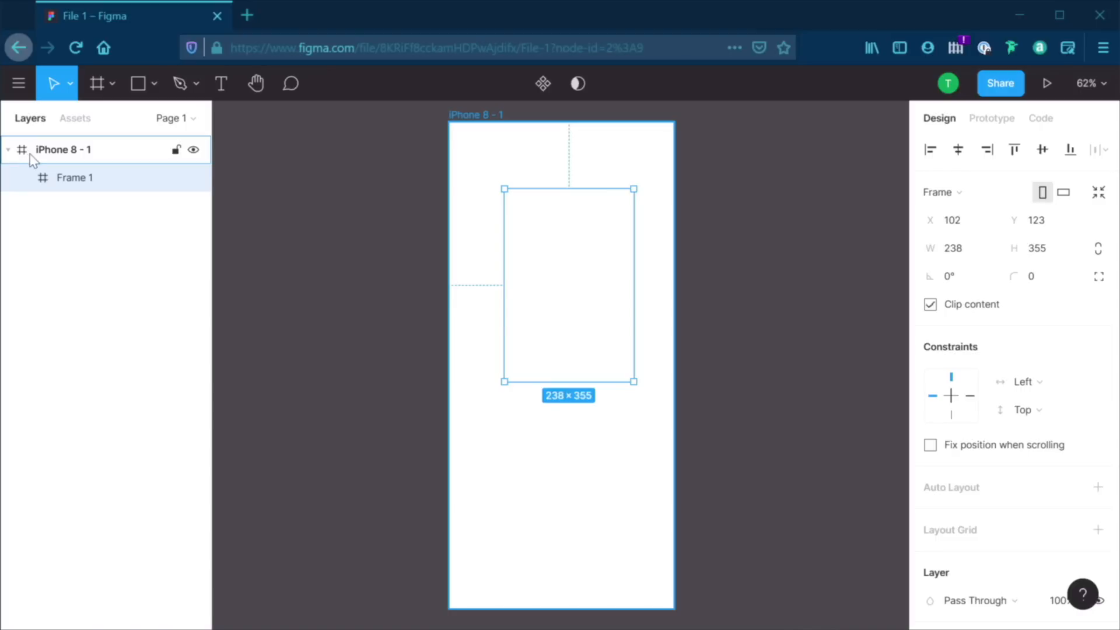
Move the nested frame out beside the phone frame to X 501, Y -178, and give it a white FFFFFF fill
click(774, 270)
click(550, 260)
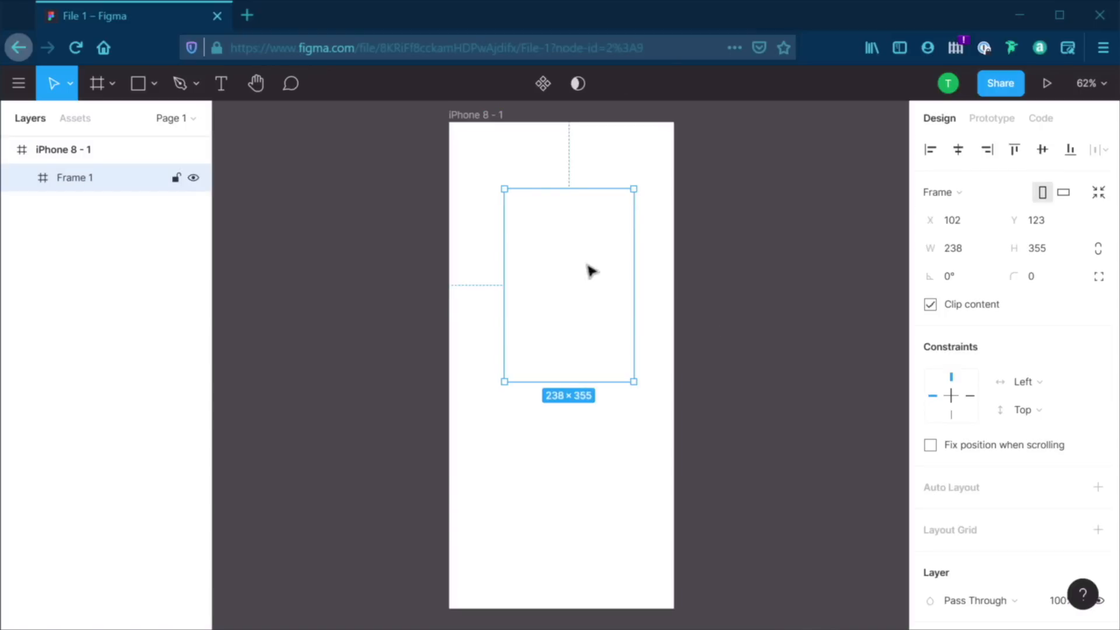
drag(554, 225, 830, 237)
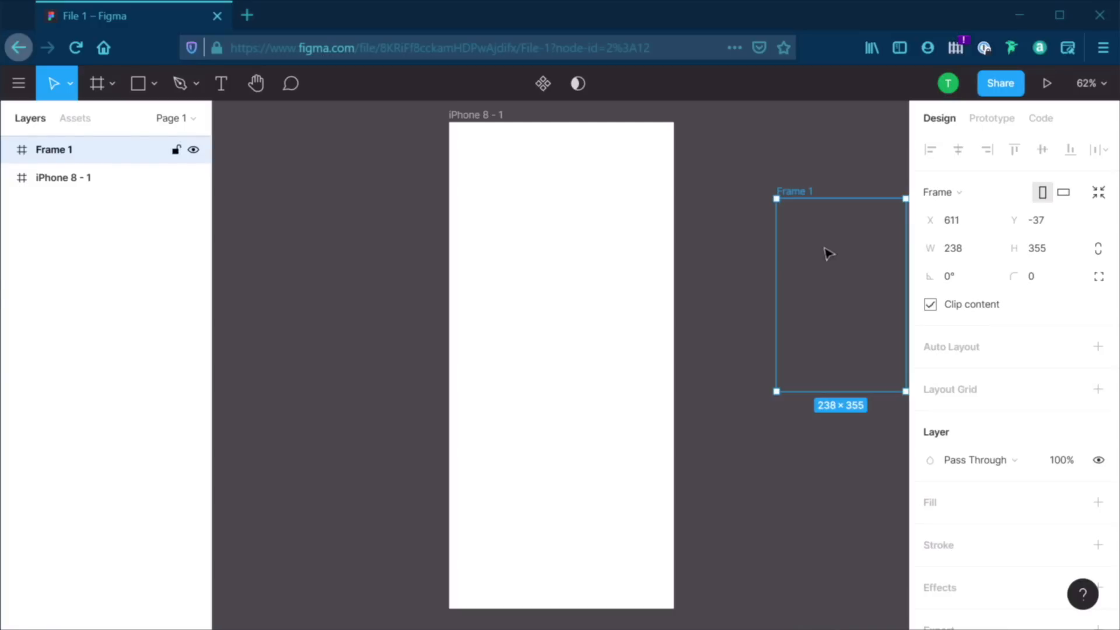
drag(795, 193, 738, 137)
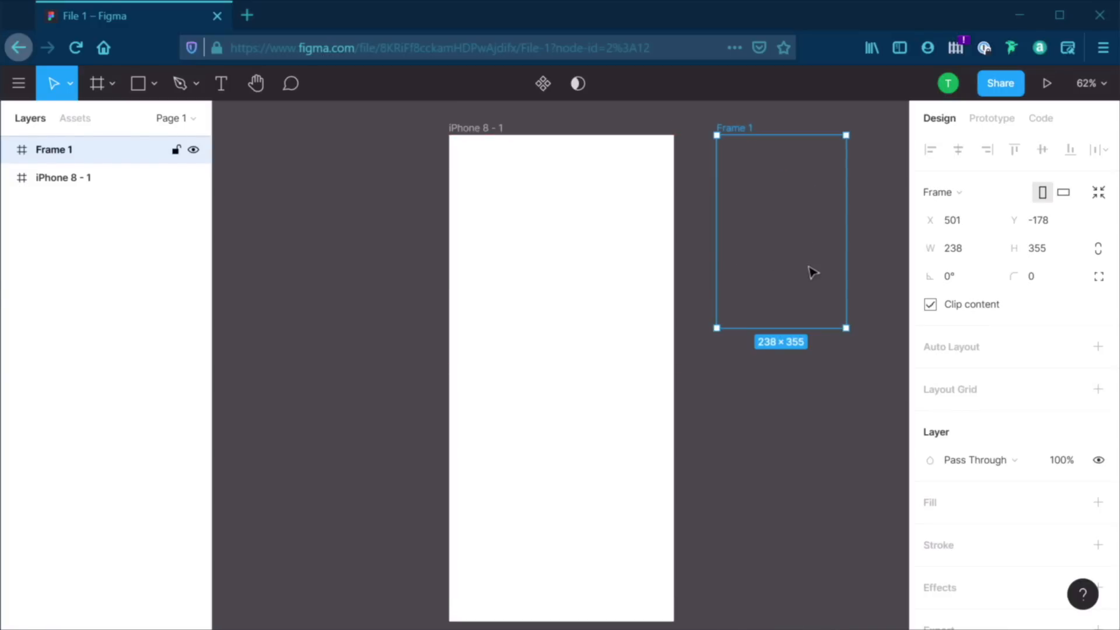
click(985, 506)
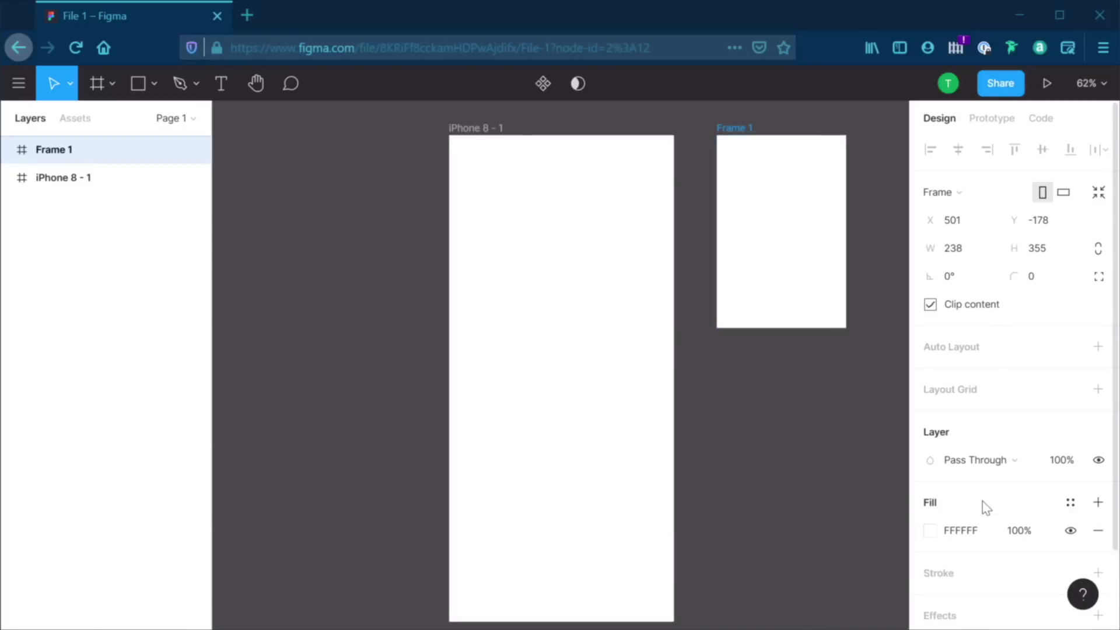
click(823, 415)
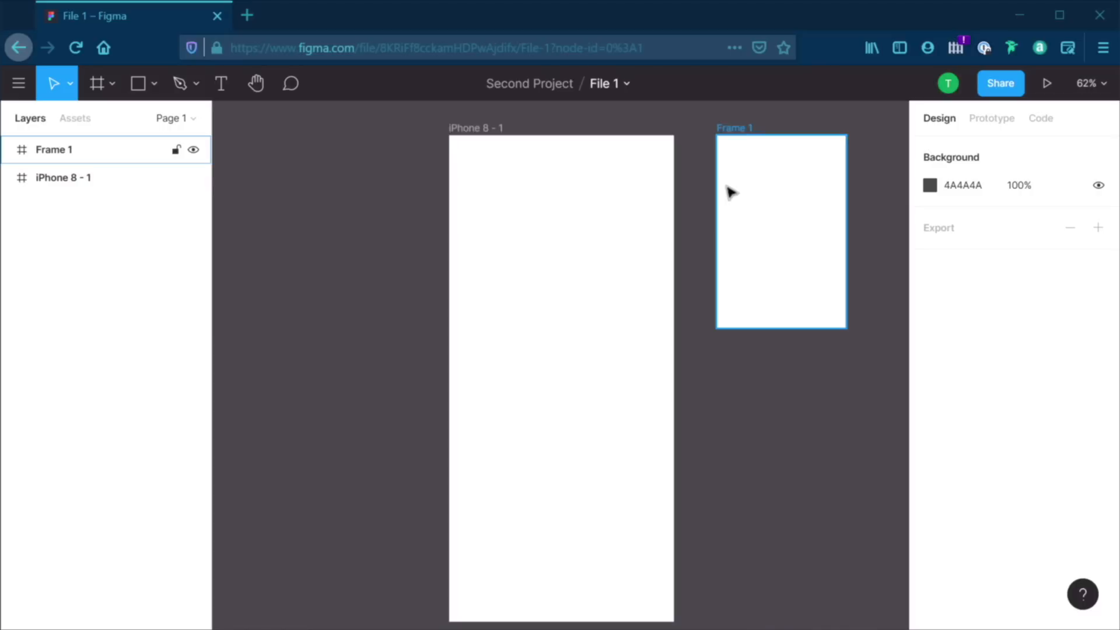
Delete the small white frame and the phone frame from the canvas
click(736, 129)
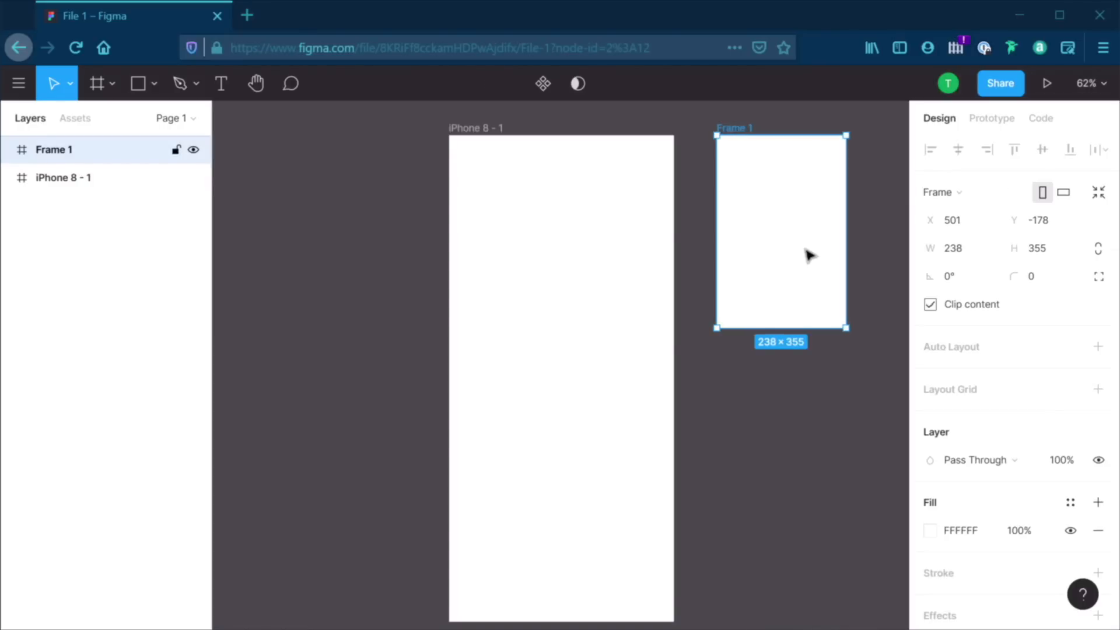
key(Delete)
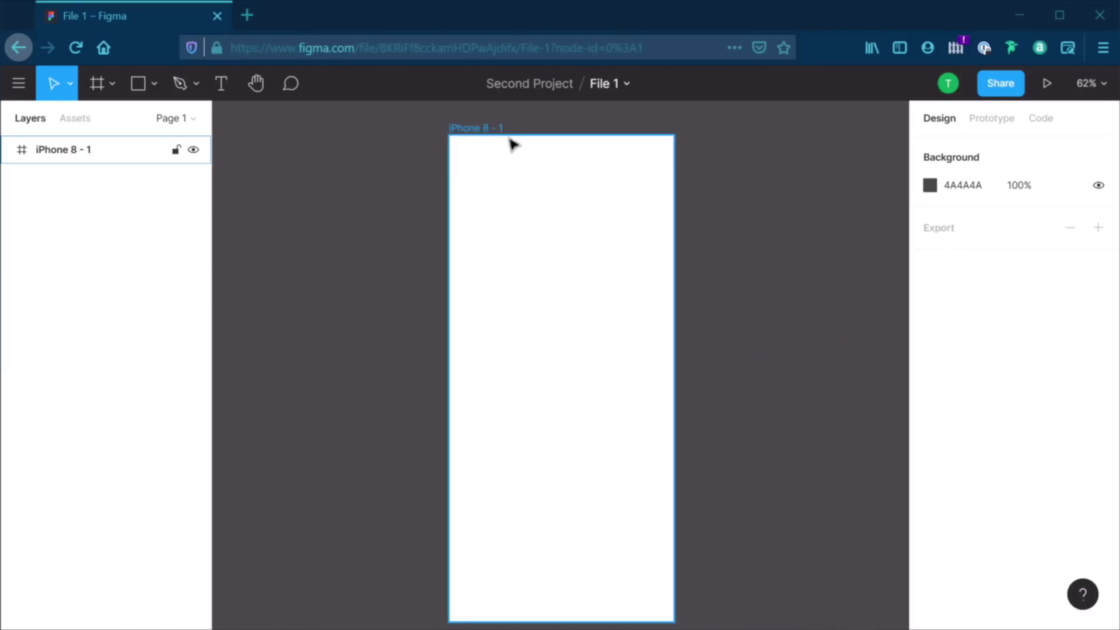
click(479, 127)
key(Delete)
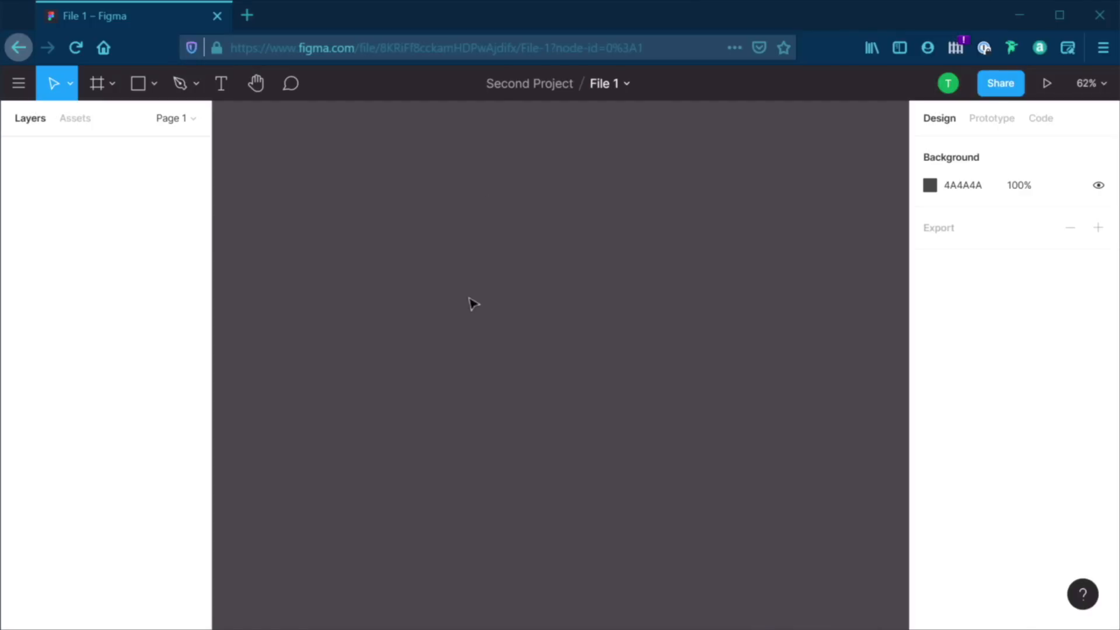
Draw a large rectangle on the empty canvas and delete it
click(155, 87)
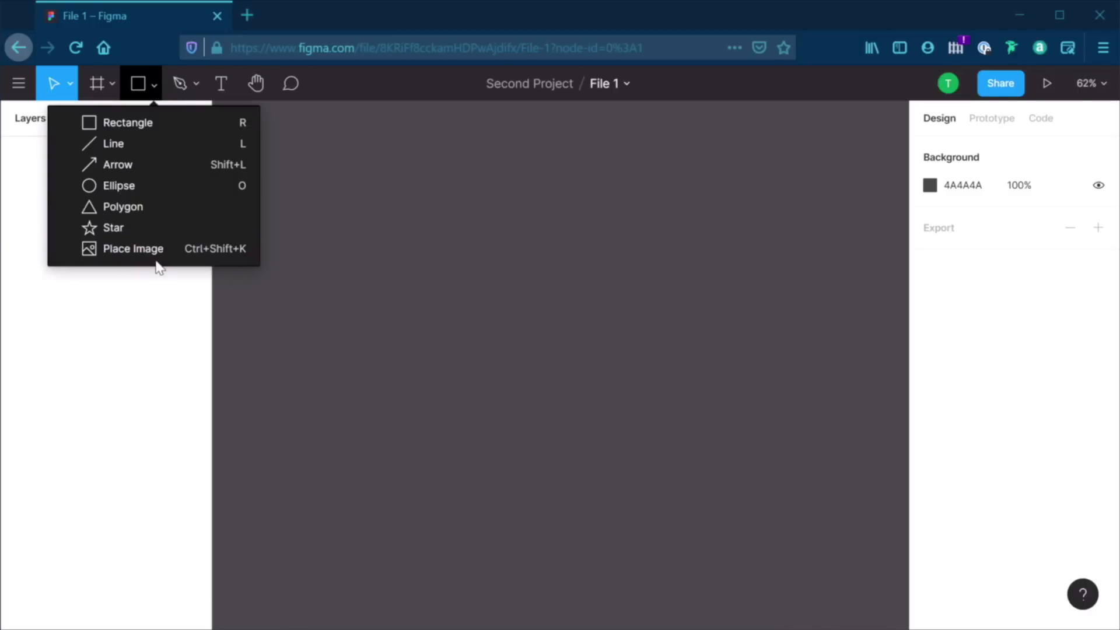
click(163, 123)
mouse_move(332, 161)
mouse_down()
mouse_move(695, 507)
mouse_move(537, 369)
mouse_move(495, 438)
mouse_move(783, 417)
mouse_move(855, 301)
mouse_move(400, 223)
mouse_move(671, 445)
mouse_move(620, 396)
mouse_up()
key(Delete)
Draw a straight horizontal line about 880 long across the empty canvas with the Line tool
click(150, 85)
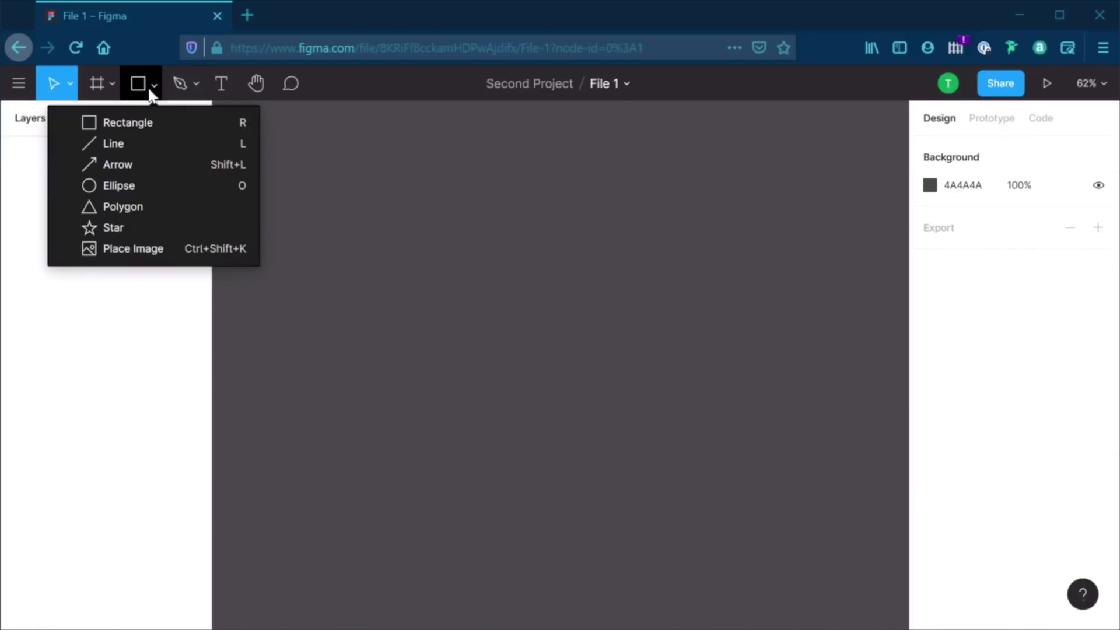
click(159, 146)
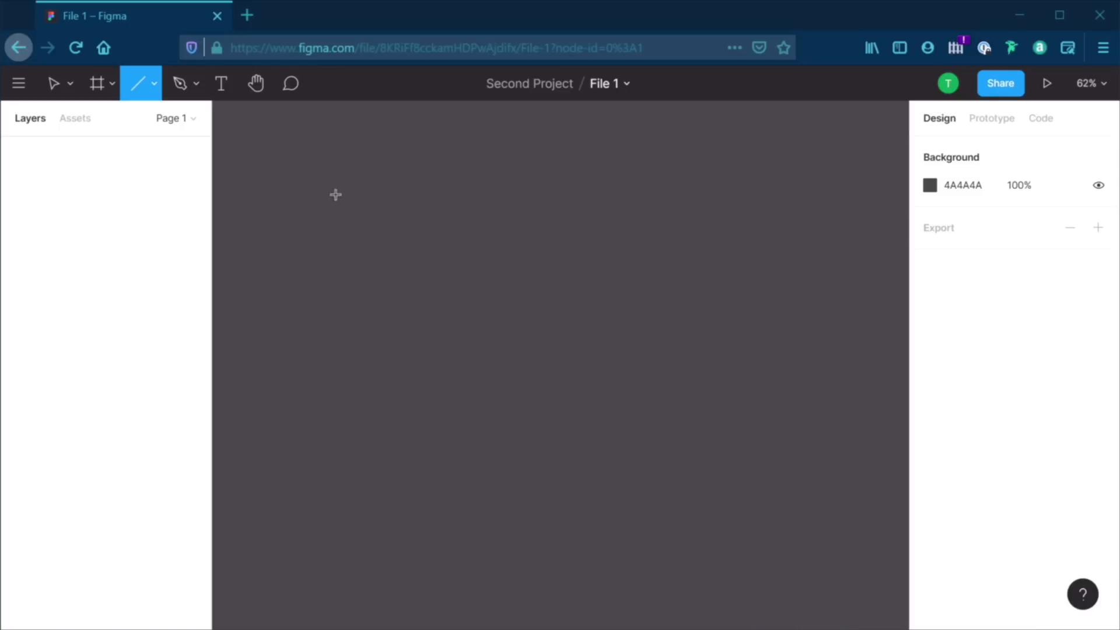
drag(343, 202, 595, 210)
key(shift)
drag(583, 100, 822, 384)
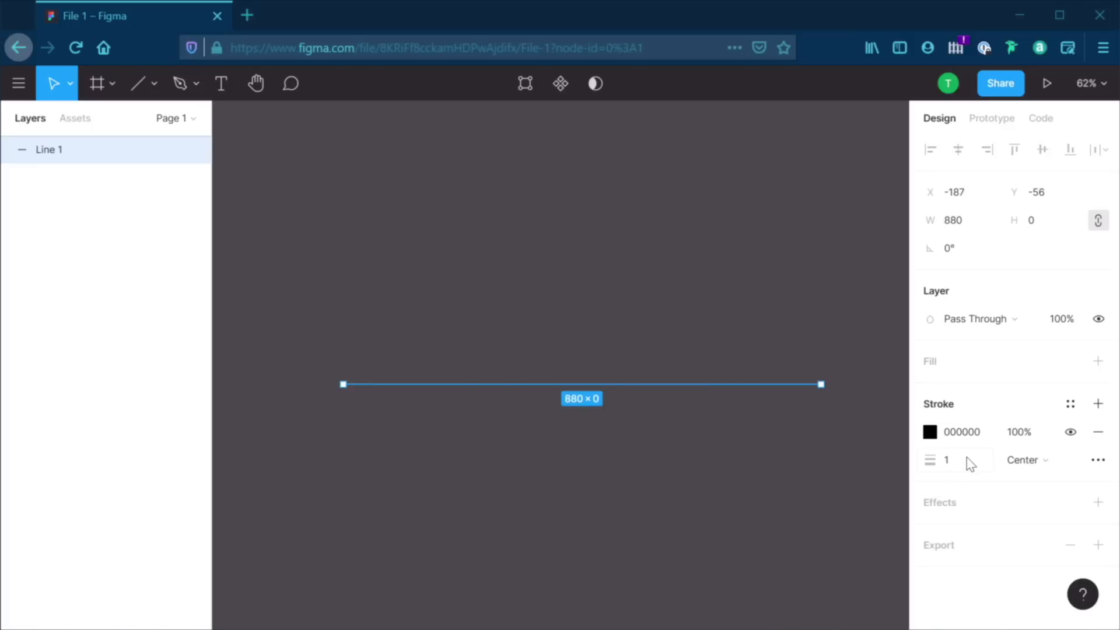
Look at the line's advanced stroke options, close them, and delete the line
click(1099, 460)
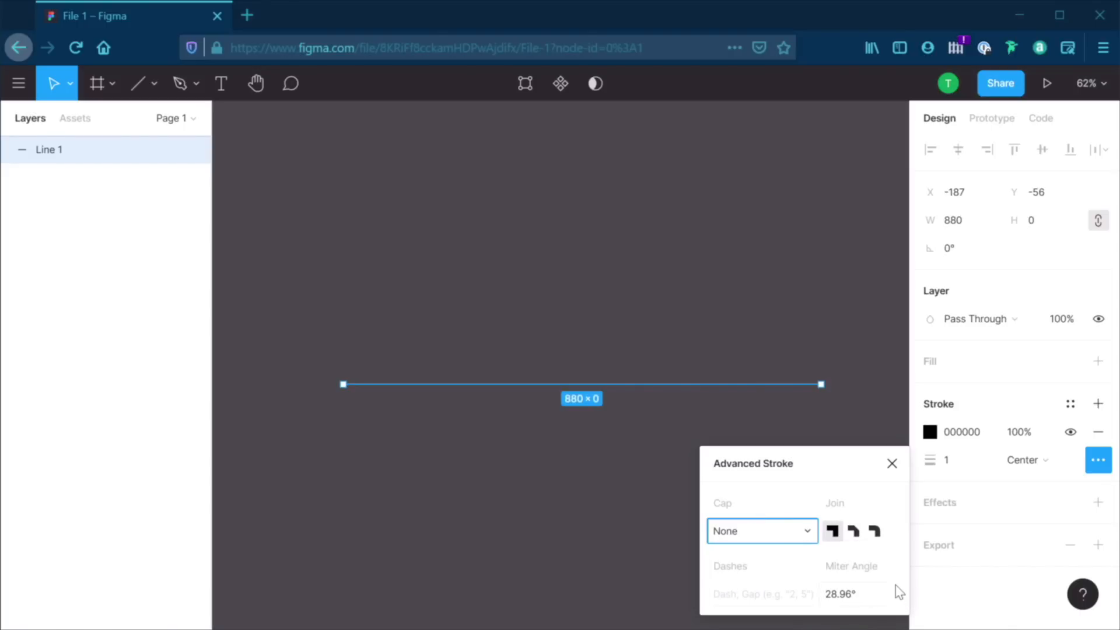
click(891, 465)
click(696, 454)
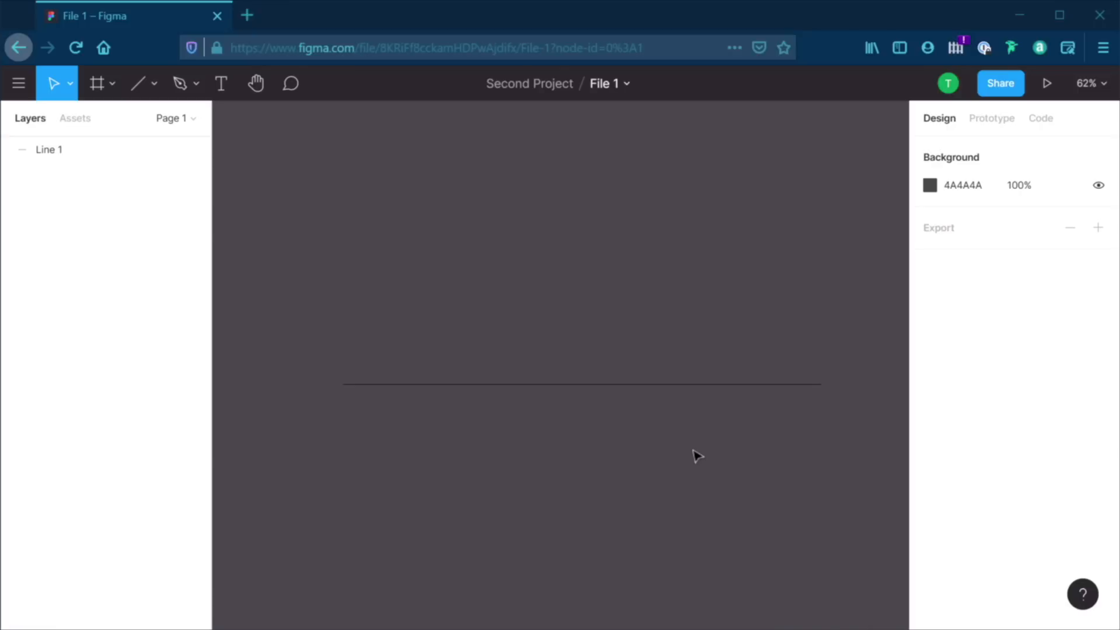
click(655, 387)
key(Delete)
Draw a straight horizontal arrow about 727 long with the Arrow tool, and deselect it
click(154, 83)
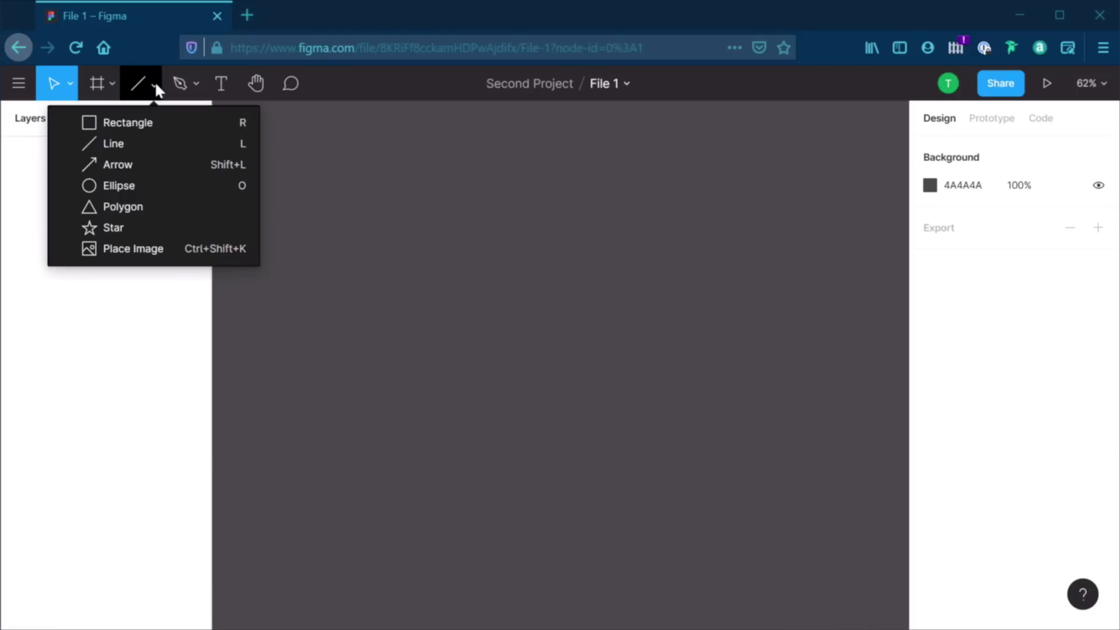
click(200, 166)
drag(399, 227, 794, 264)
click(781, 334)
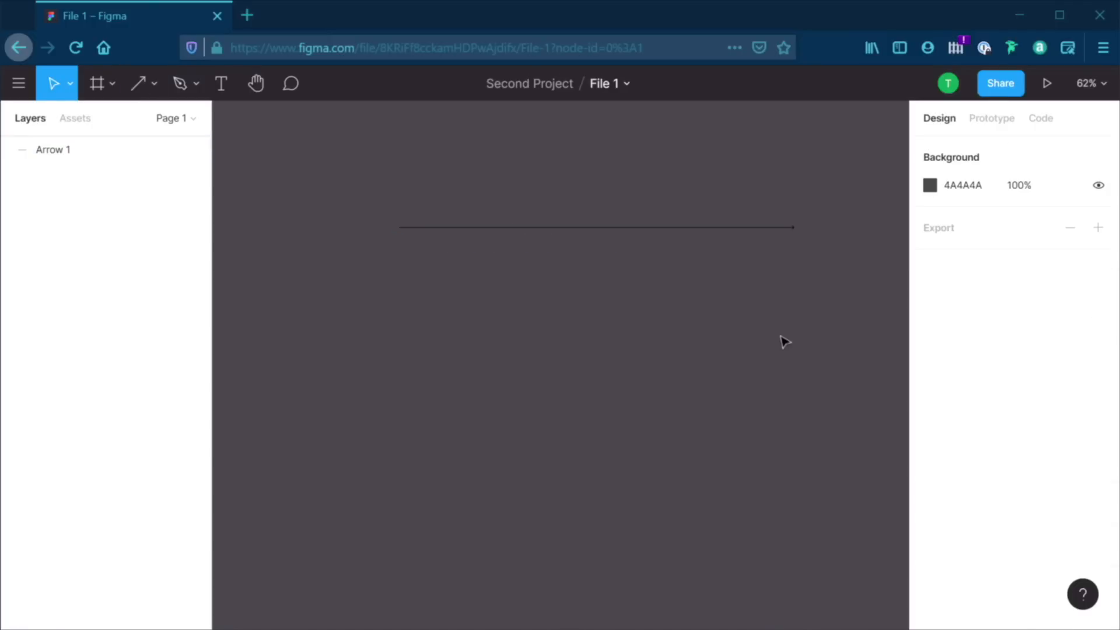
Change the arrow's stroke colour to white, FFFFFF, and deselect it
drag(828, 224, 731, 323)
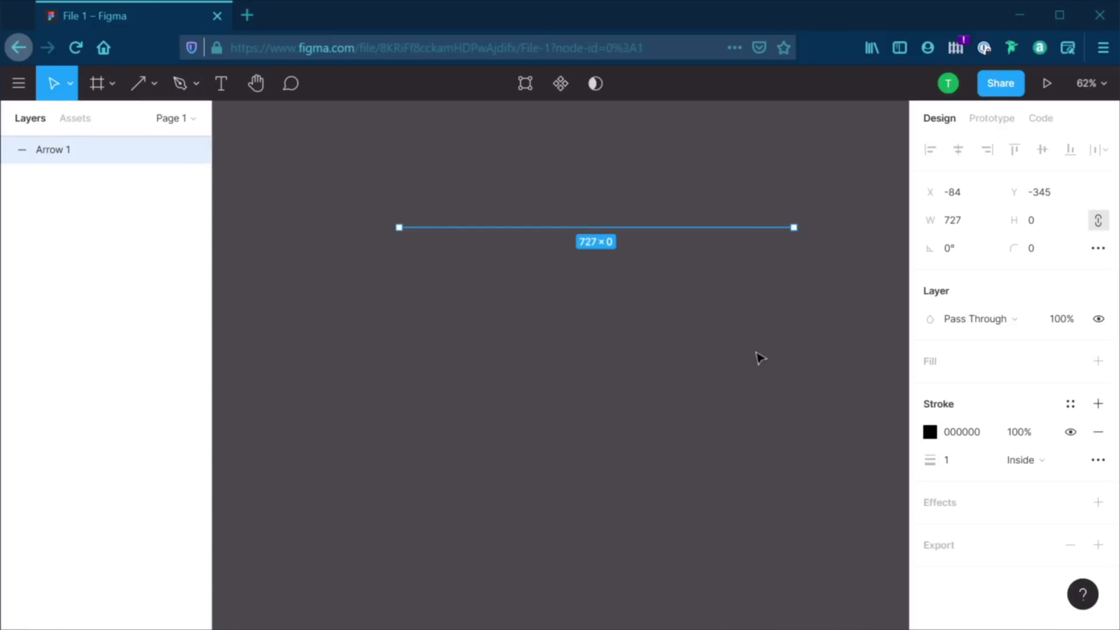
scroll(803, 322, up, 8)
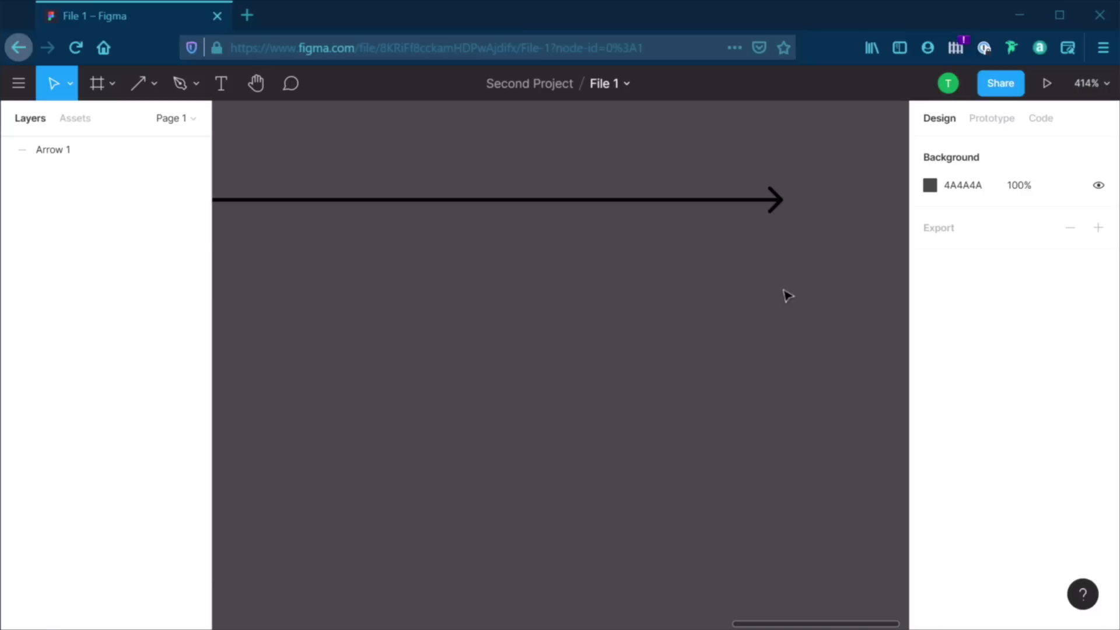
click(768, 208)
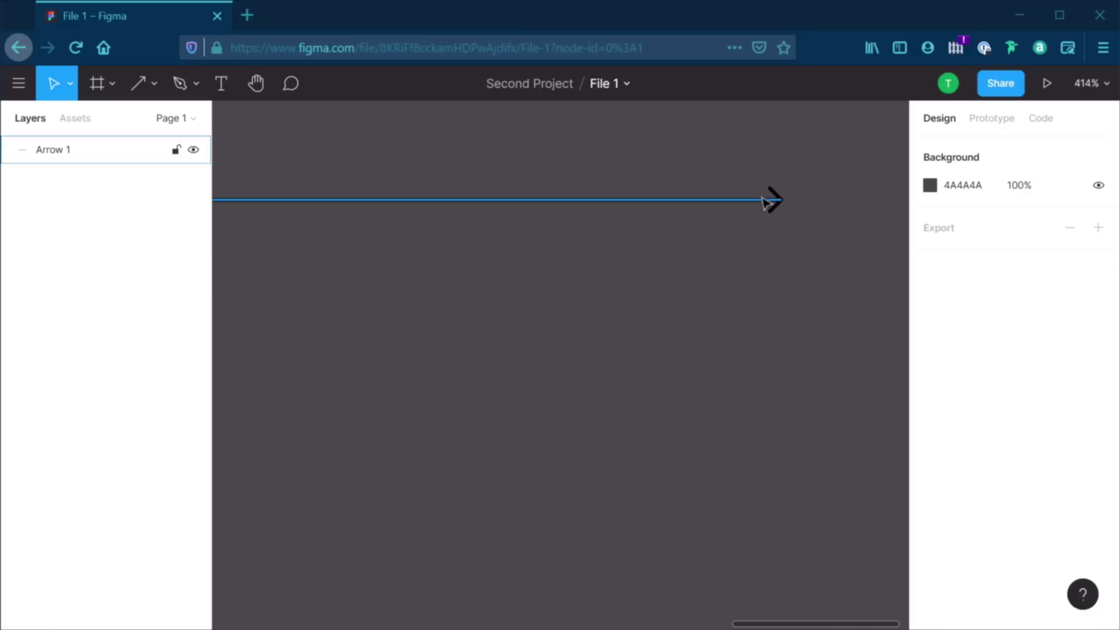
click(815, 389)
click(774, 200)
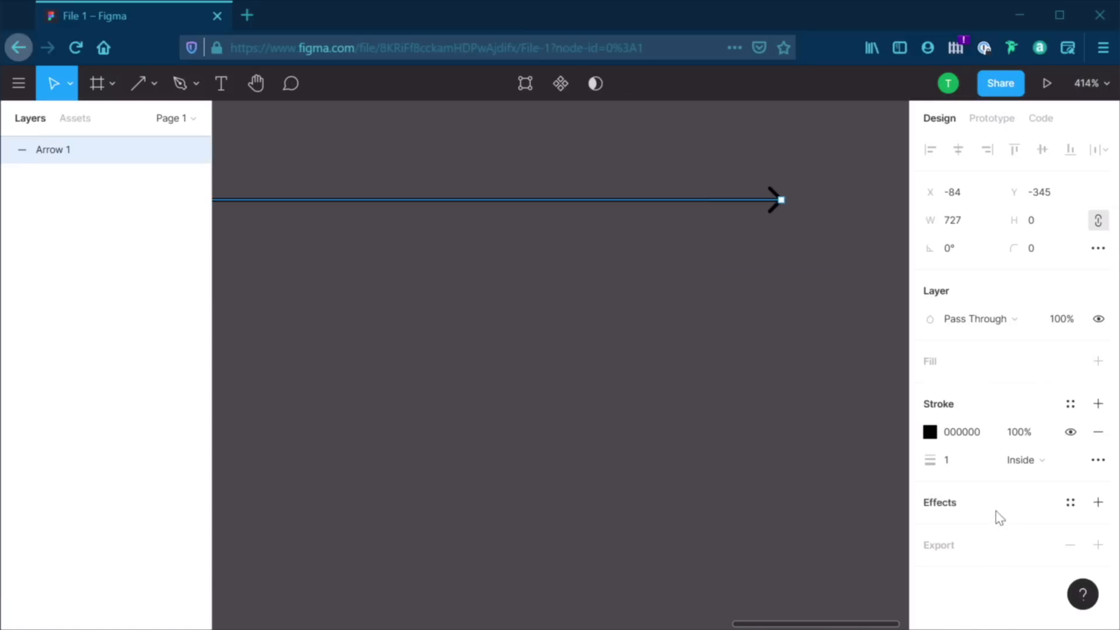
click(930, 432)
drag(709, 201, 698, 182)
click(636, 343)
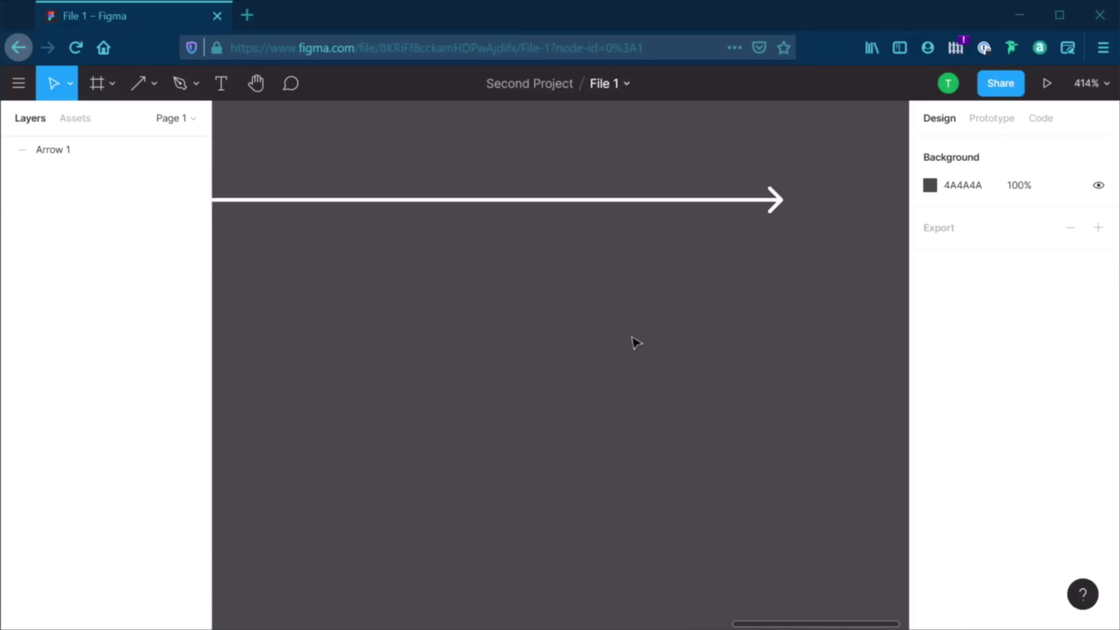
In the arrow's advanced stroke settings, set the end cap to Line Arrow and switch it to Triangle Arrow
scroll(787, 201, up, 5)
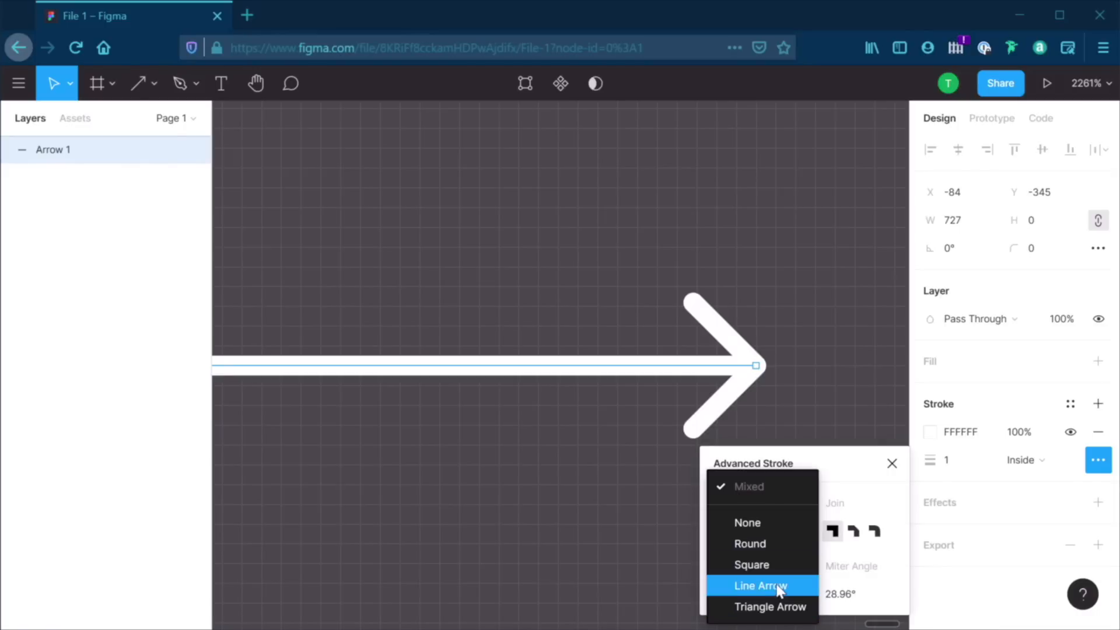
click(780, 588)
click(762, 551)
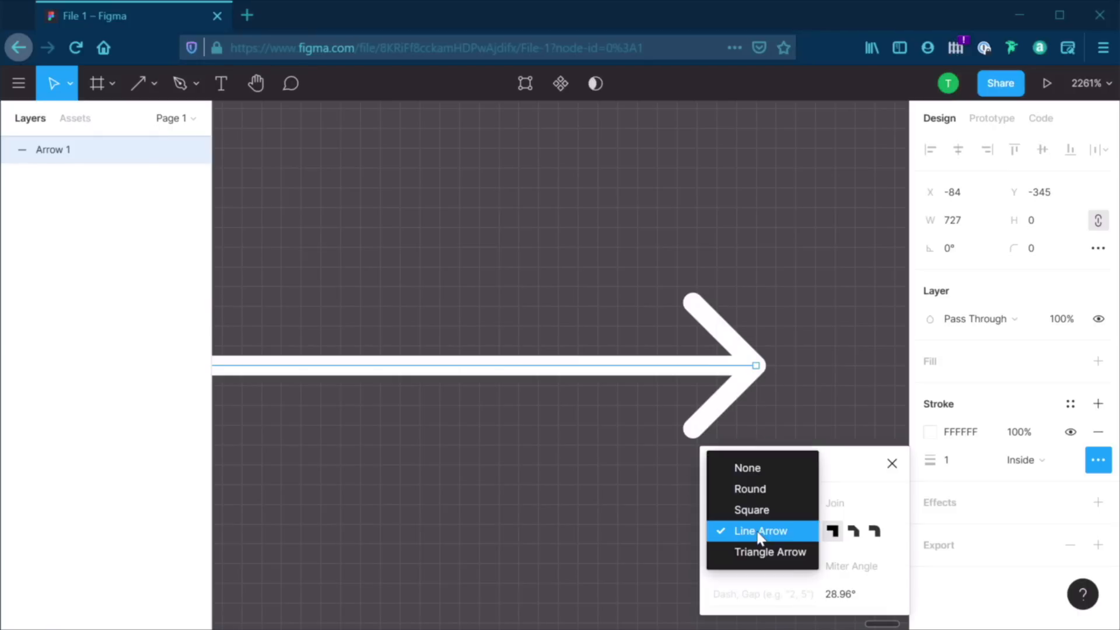
click(768, 554)
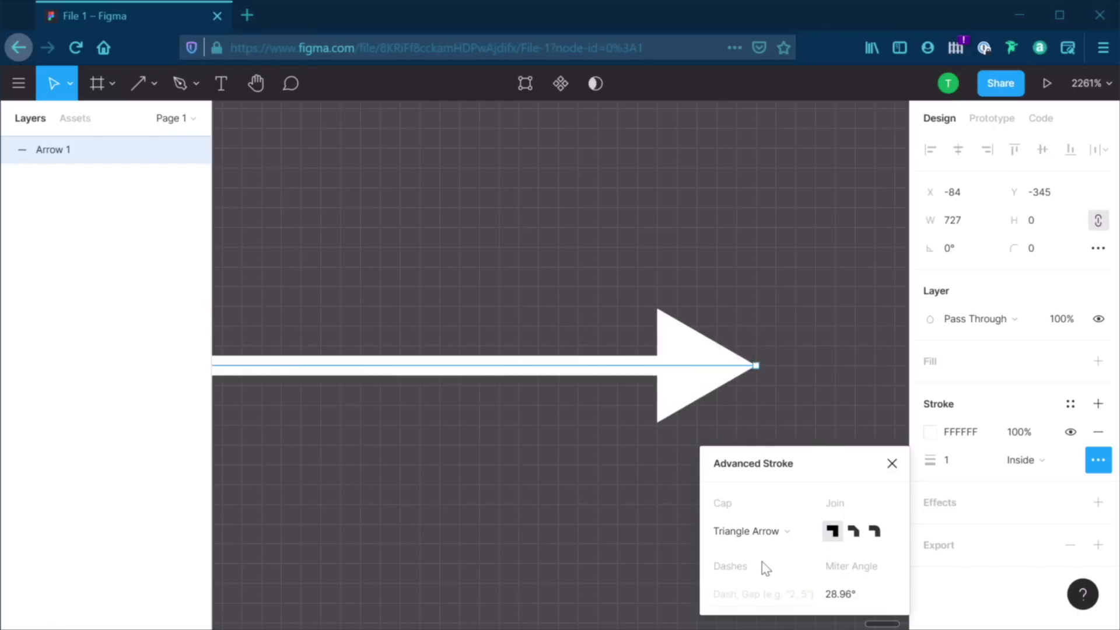
Close the arrow's advanced stroke settings and delete the arrow
key(Escape)
scroll(795, 455, down, 5)
drag(688, 371, 700, 485)
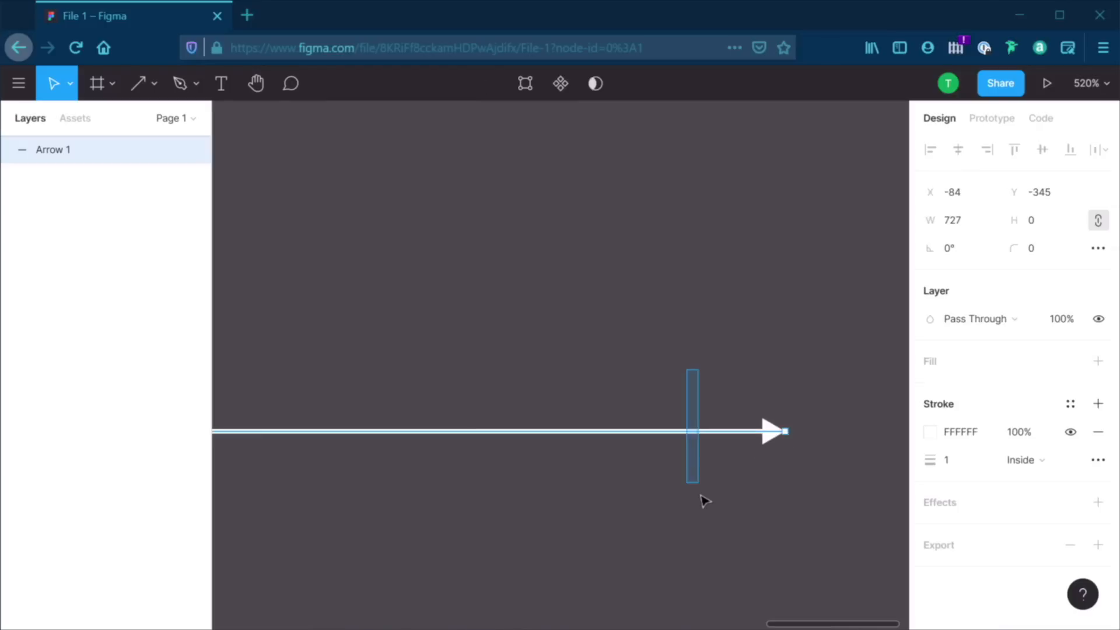
key(Delete)
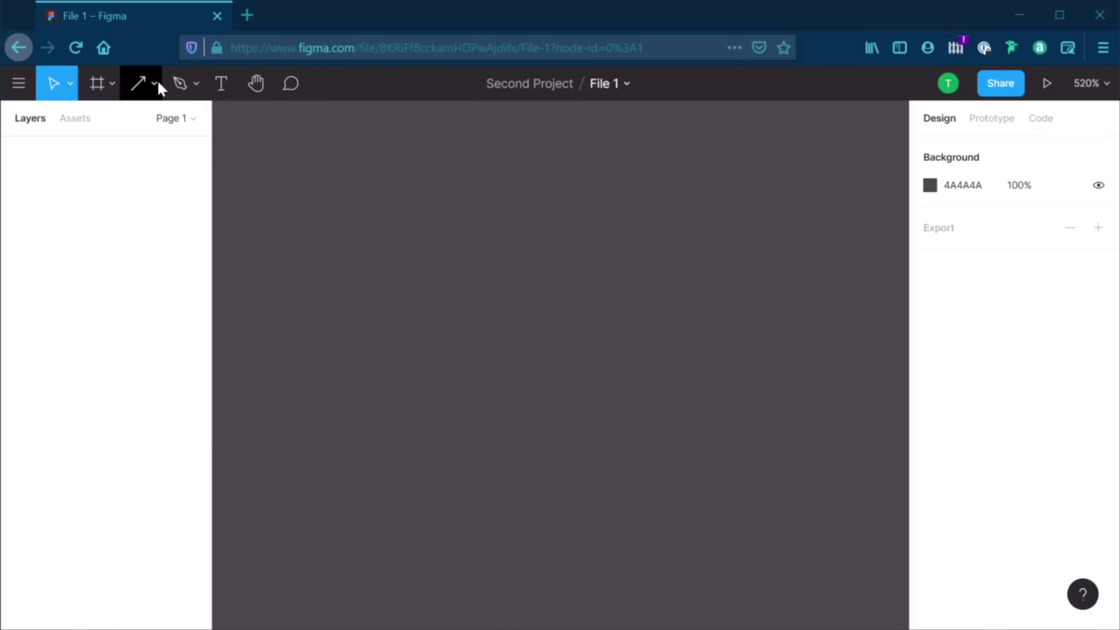
Draw an ellipse on the empty canvas with the Ellipse tool
click(156, 84)
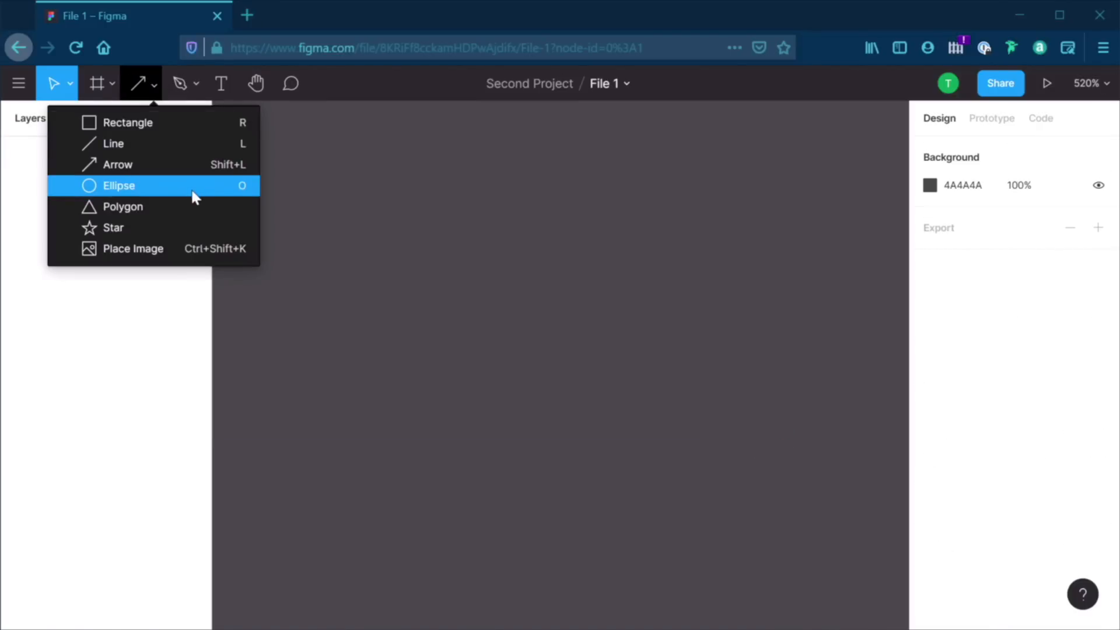
key(Escape)
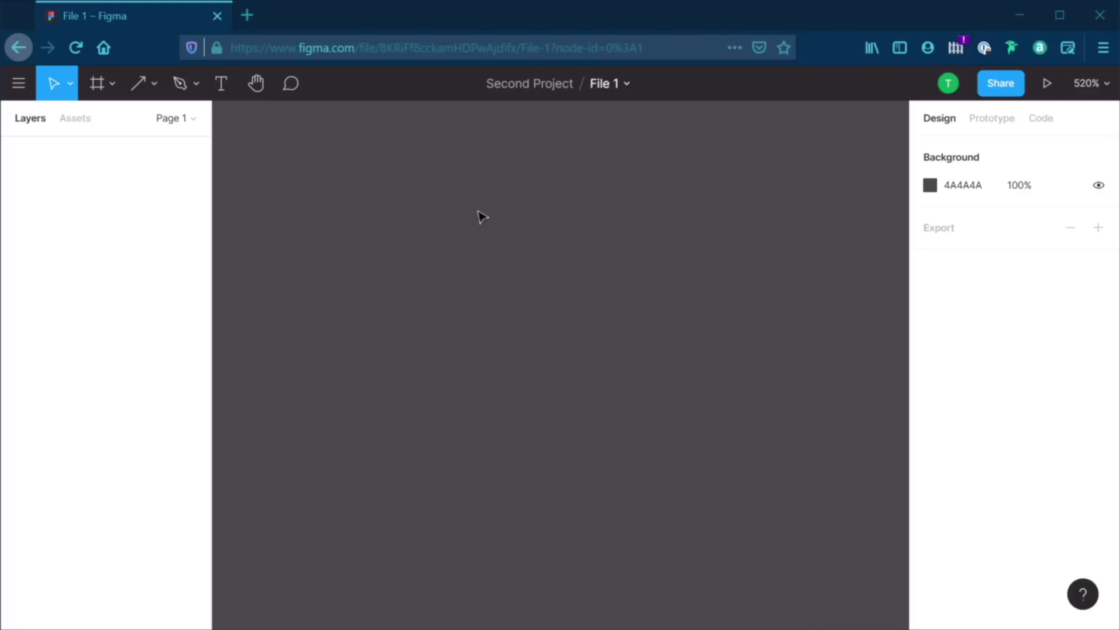
key(o)
drag(321, 154, 521, 349)
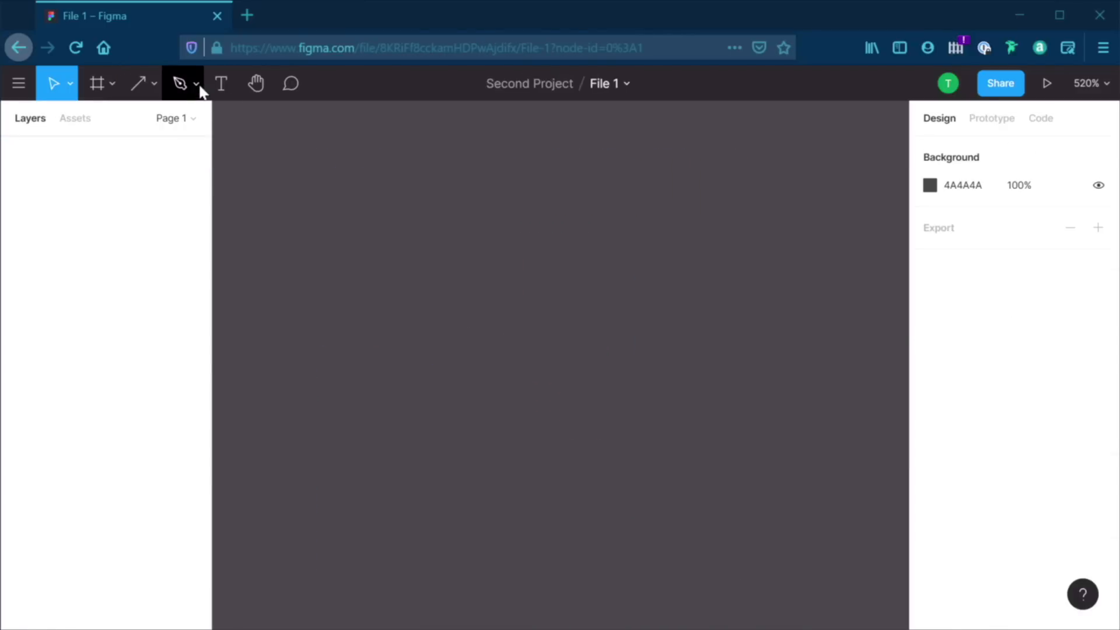
Draw a polygon about 90 × 72 on the empty canvas with the Polygon tool
click(196, 84)
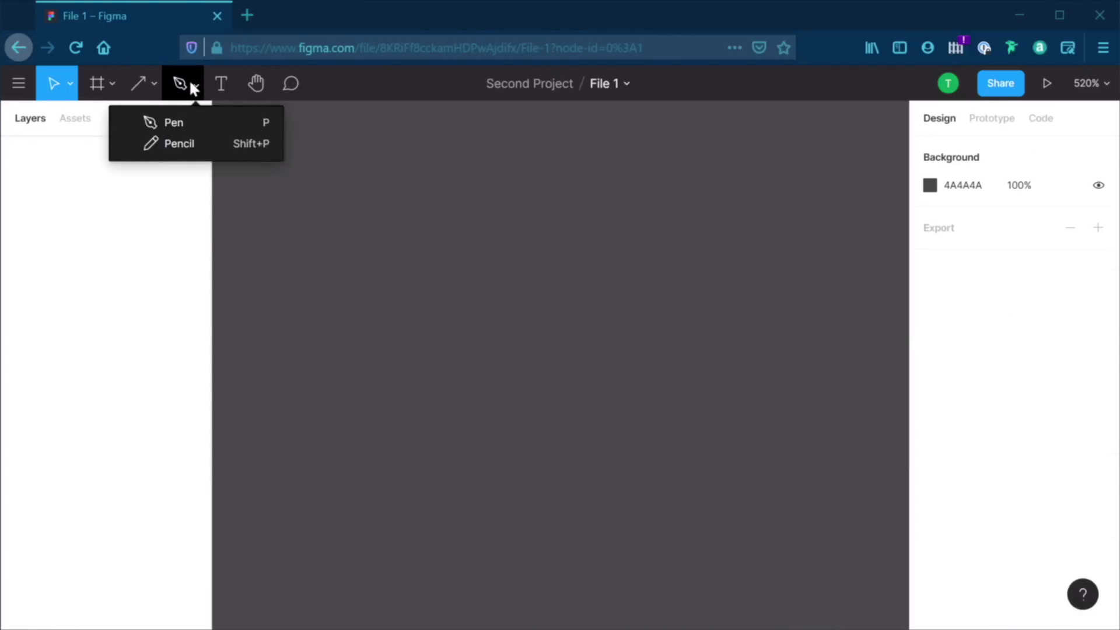
click(154, 84)
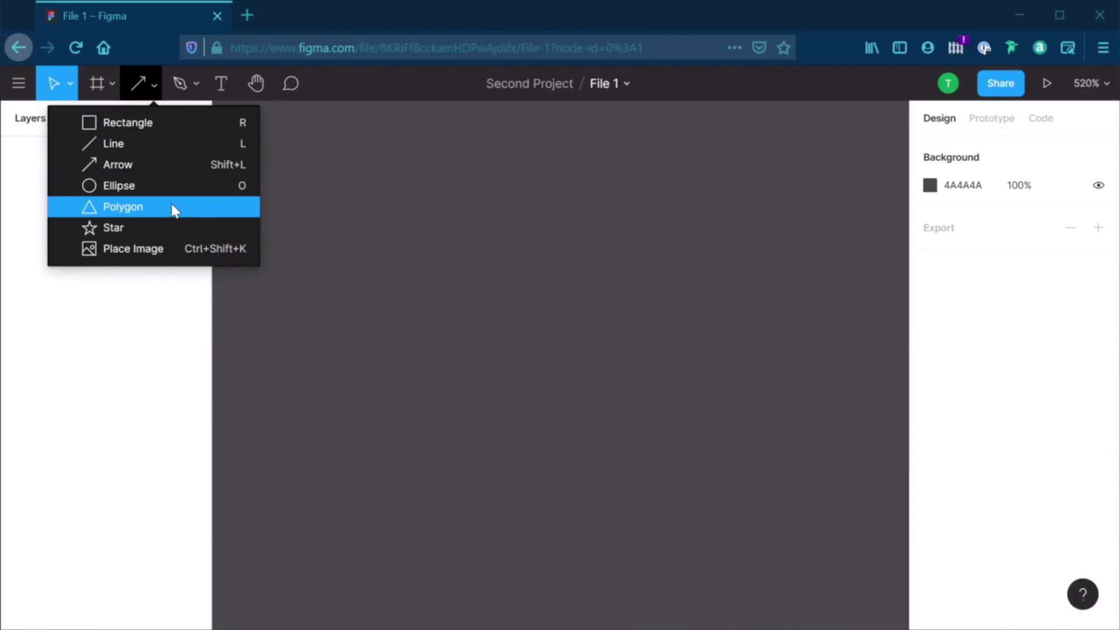
key(Escape)
drag(371, 167, 779, 497)
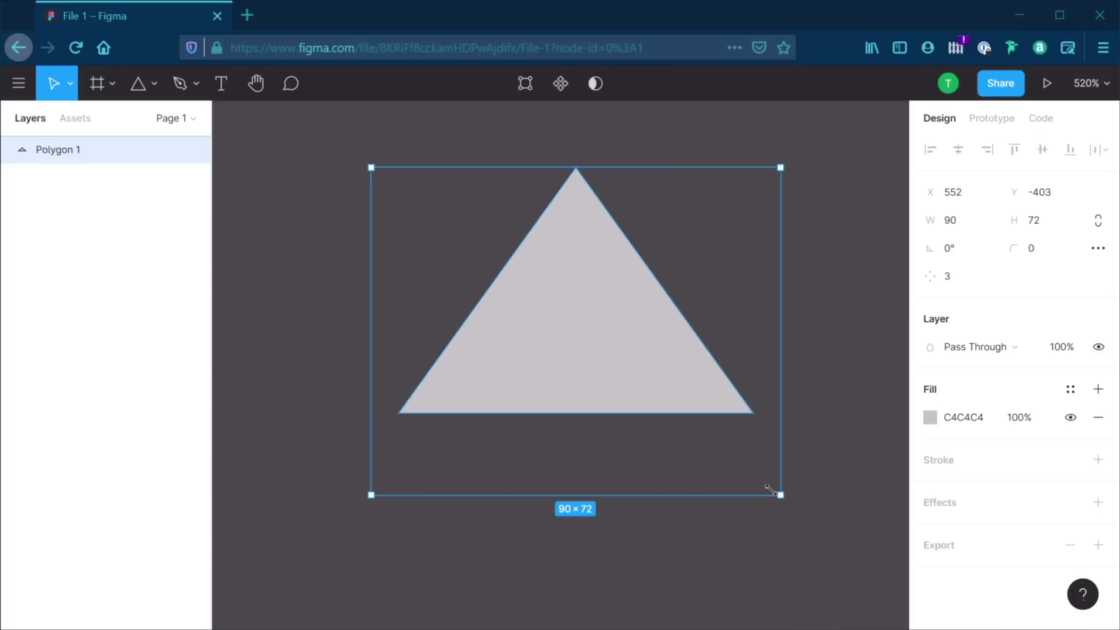
Try side counts of 4, 5, 6 and finally 20 on the polygon
click(958, 274)
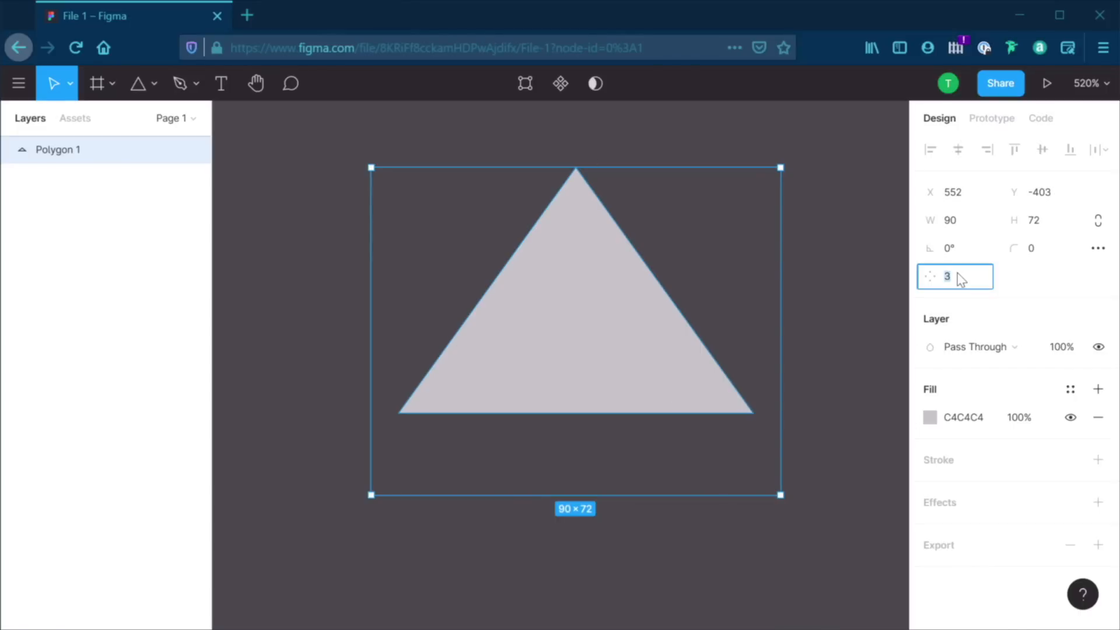
text(4)
key(Tab)
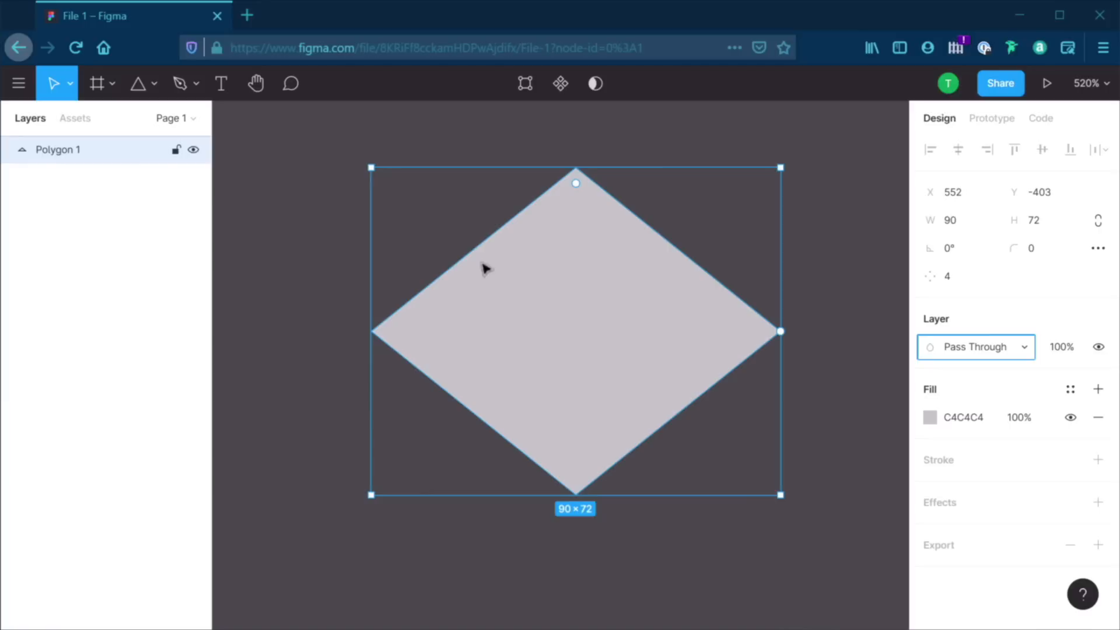
key(shift+Tab)
text(5)
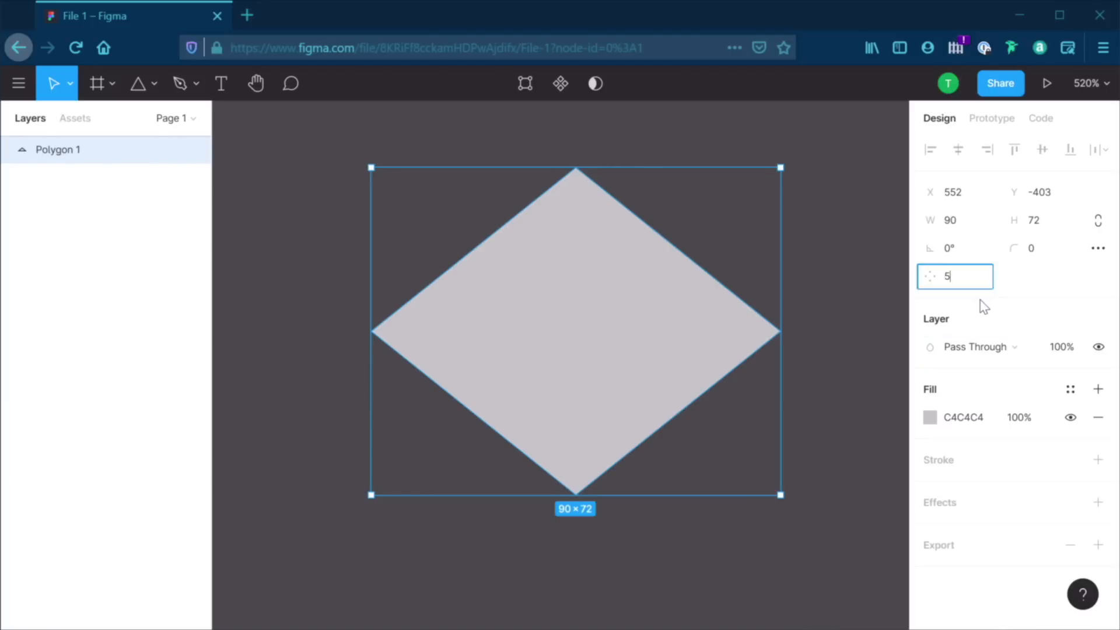
key(Tab)
click(958, 285)
key(Tab)
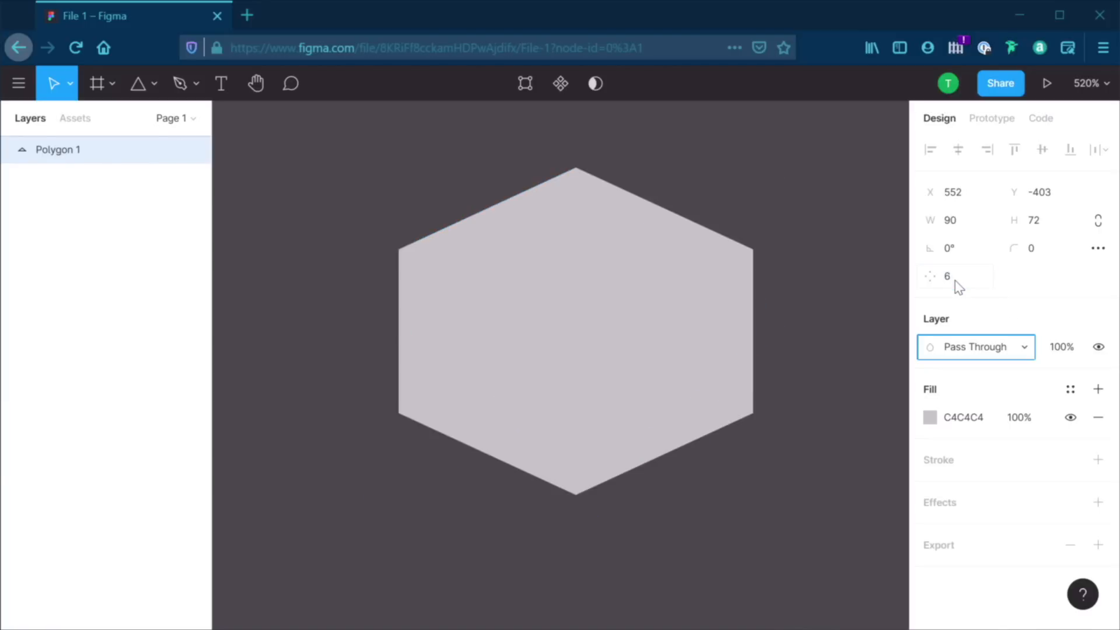
click(958, 285)
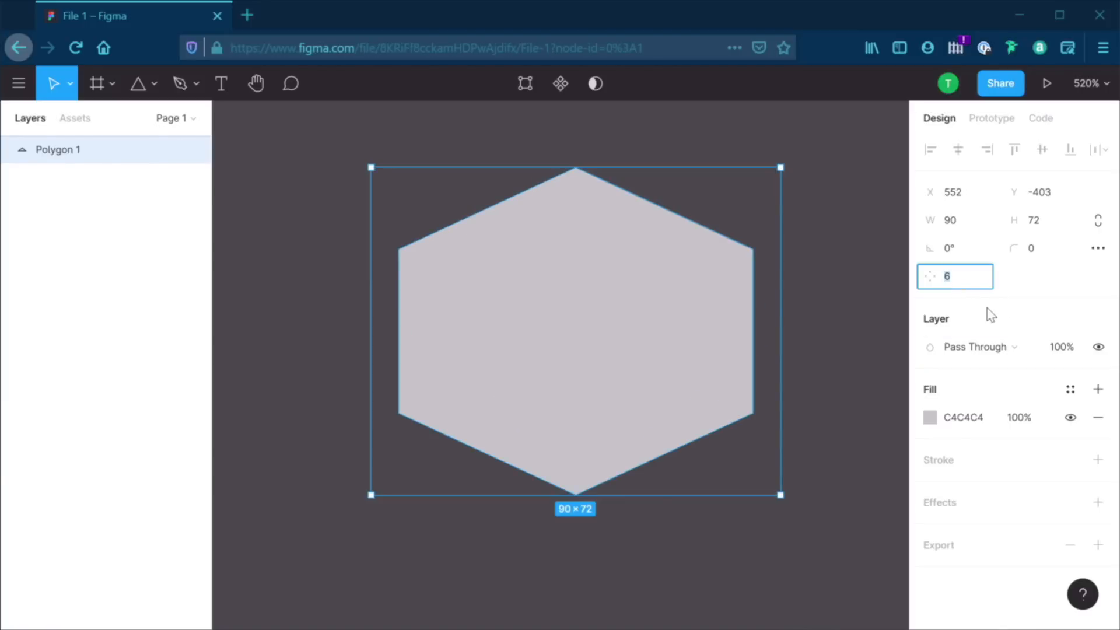
key(Tab)
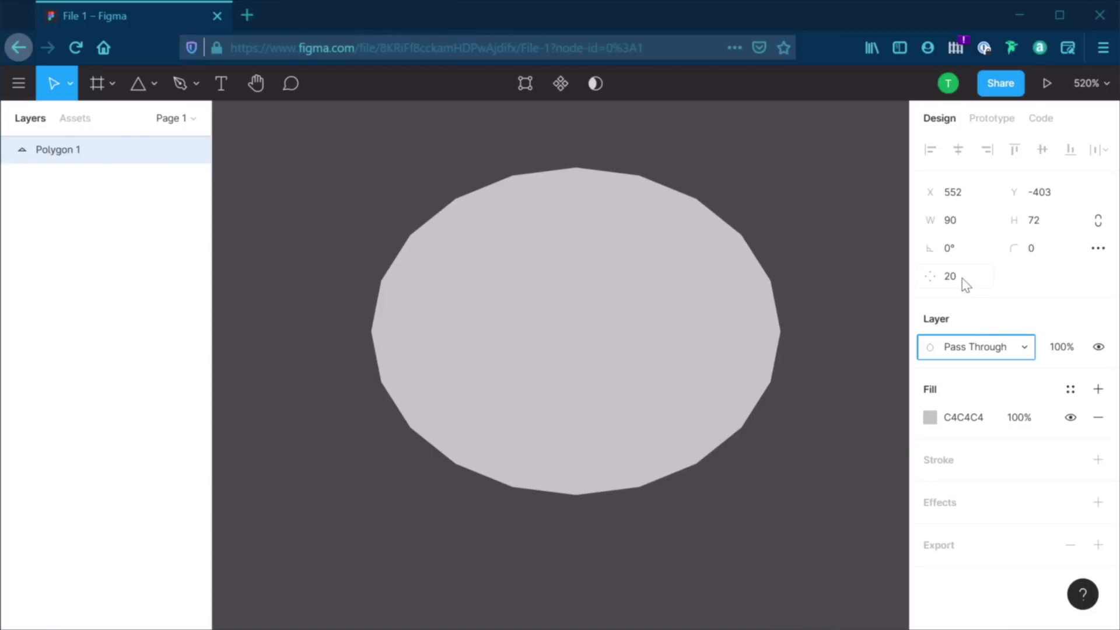
Enlarge the polygon to about 151 × 132 with a rotation of 10.78°, and delete it
drag(774, 493, 847, 449)
click(842, 575)
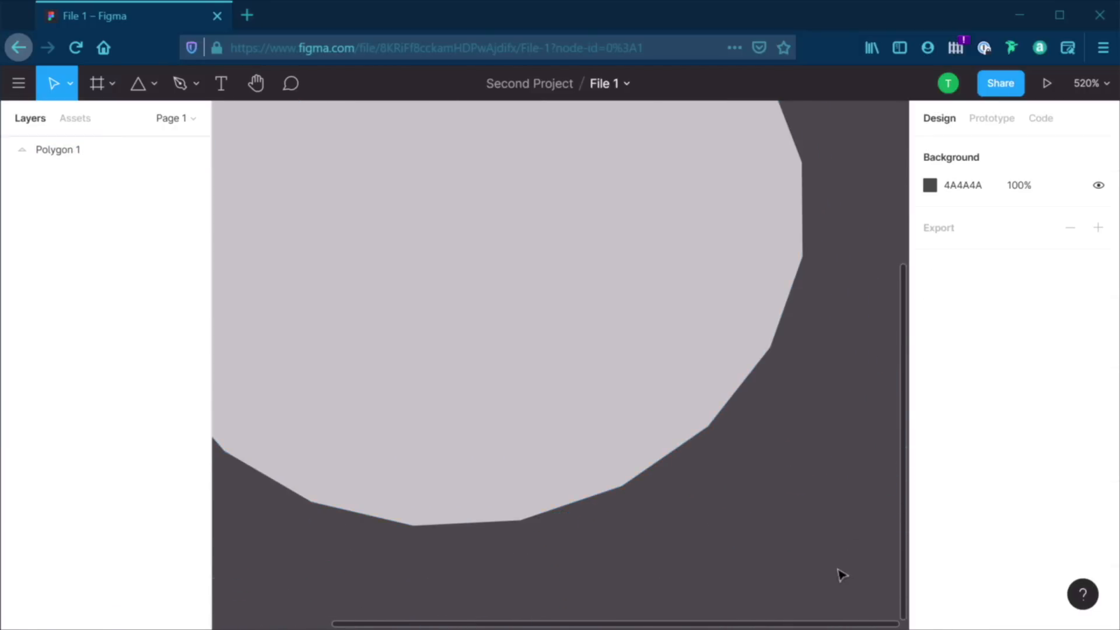
click(500, 260)
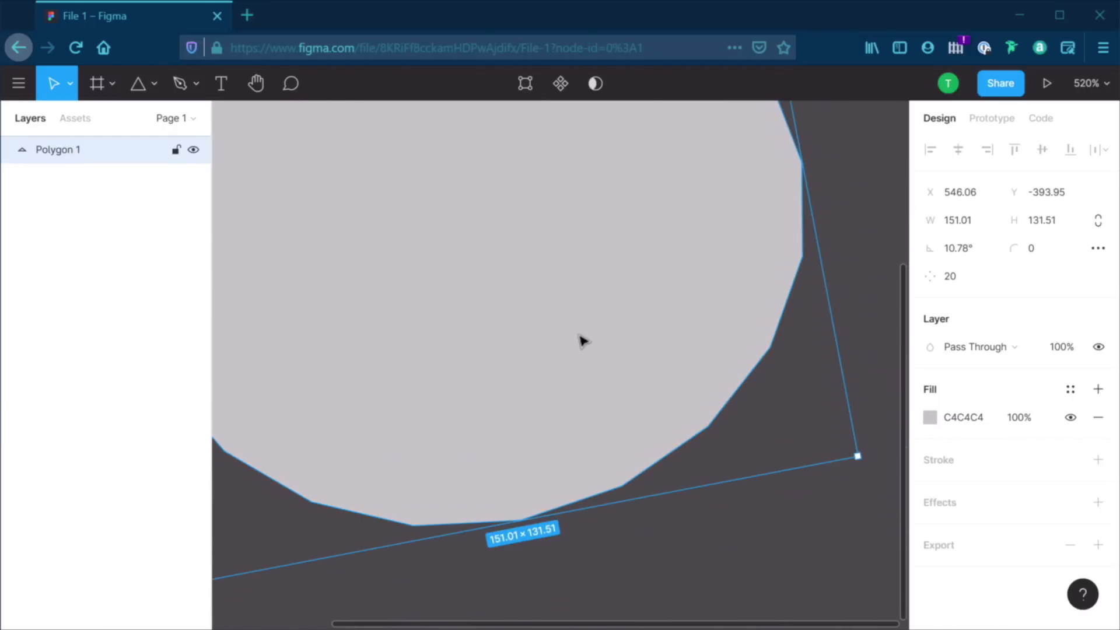
key(shift+2)
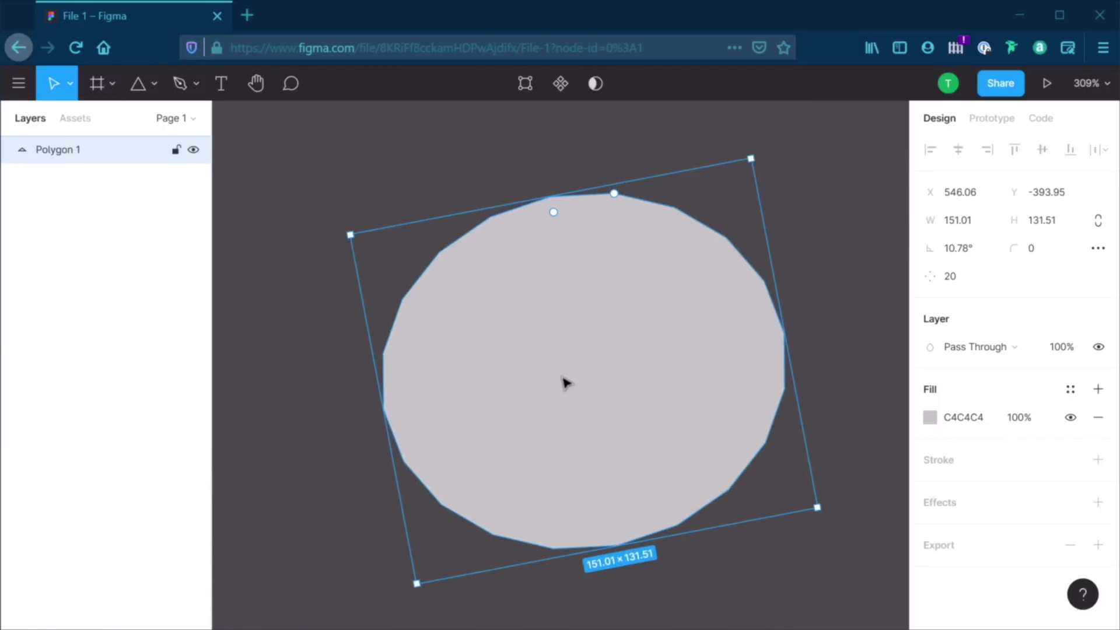
key(Delete)
Draw a 100 × 100 star on the canvas with the Star tool
click(154, 85)
click(162, 232)
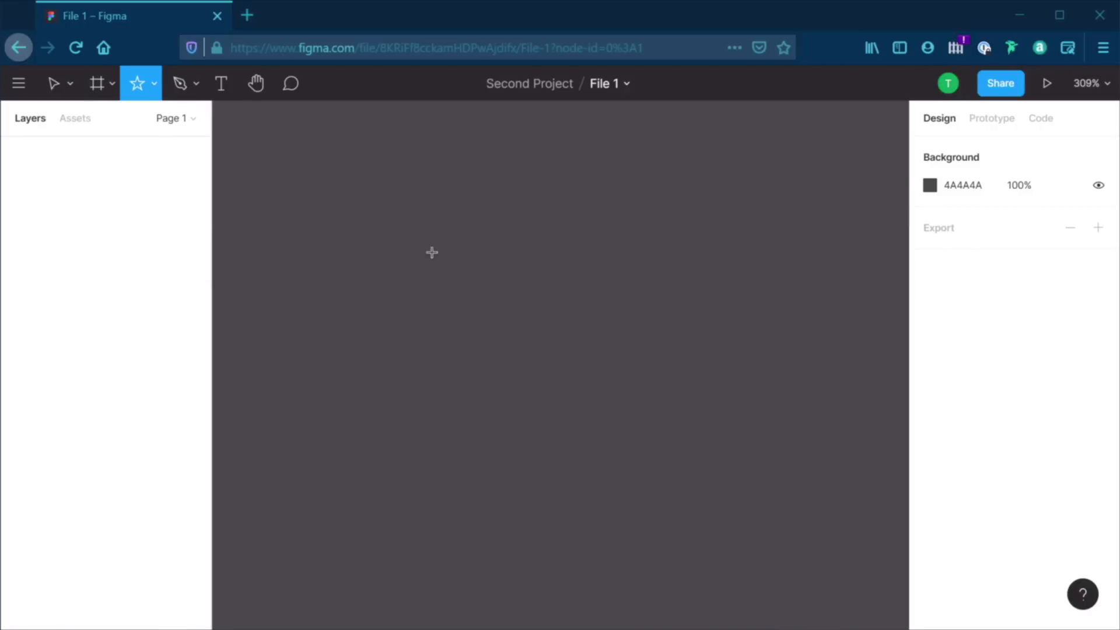
click(385, 171)
drag(397, 190, 548, 335)
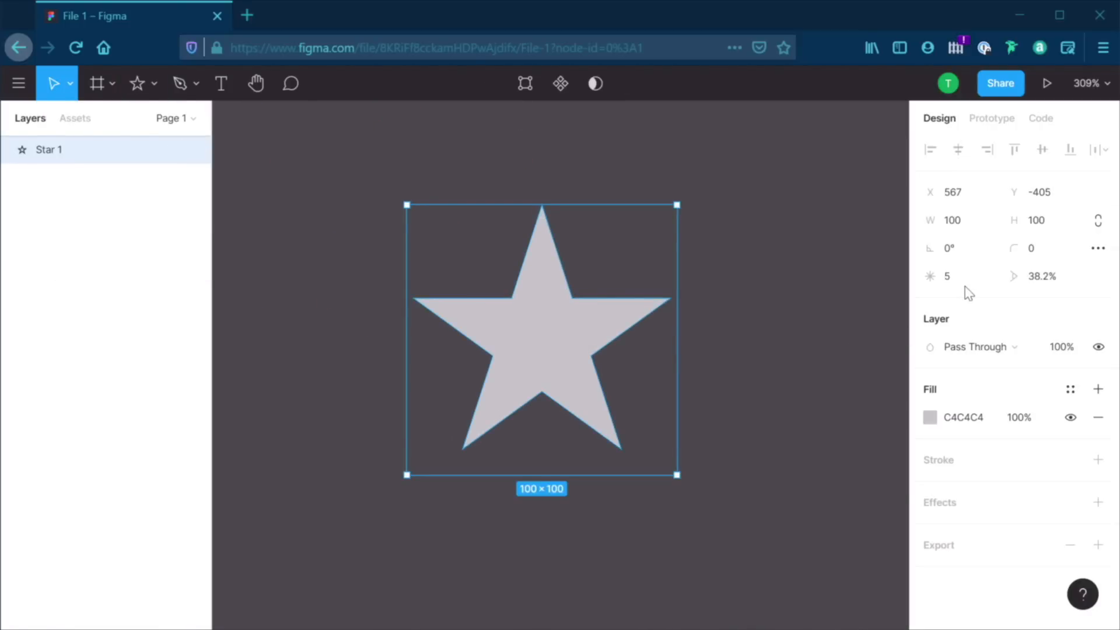
Set the star's point count to 3 and change it to 4
click(929, 274)
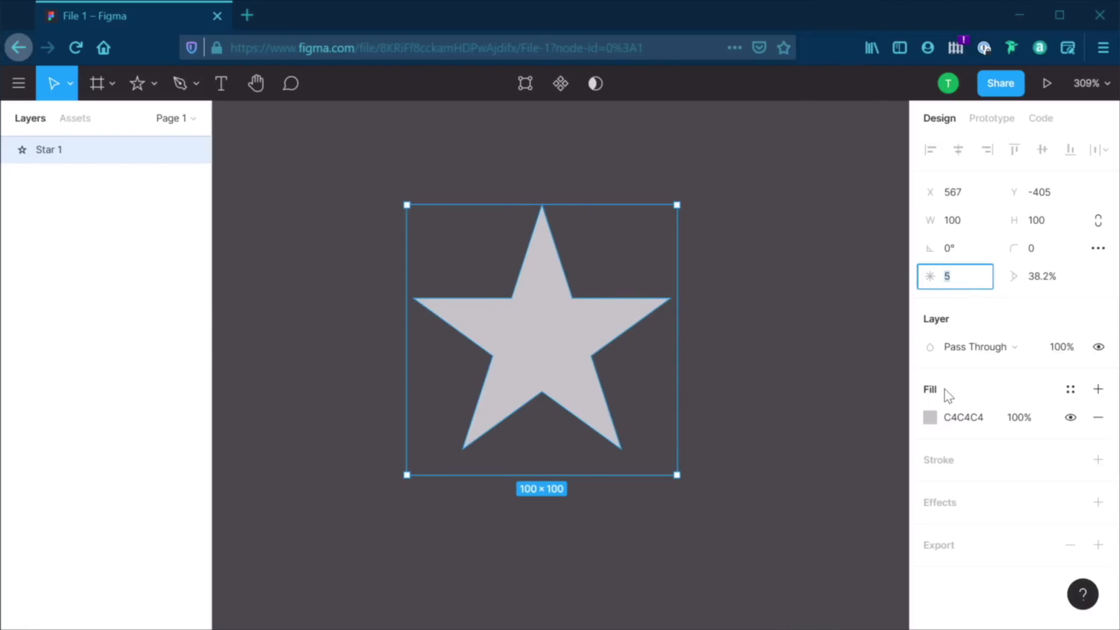
text(3)
key(Tab)
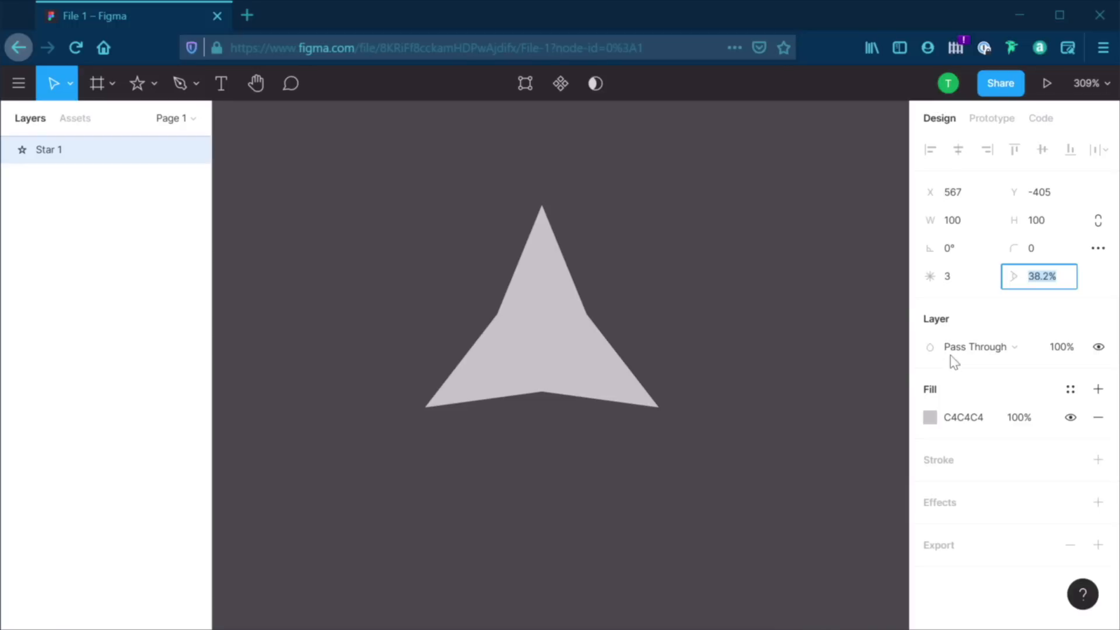
click(956, 283)
text(4)
key(Tab)
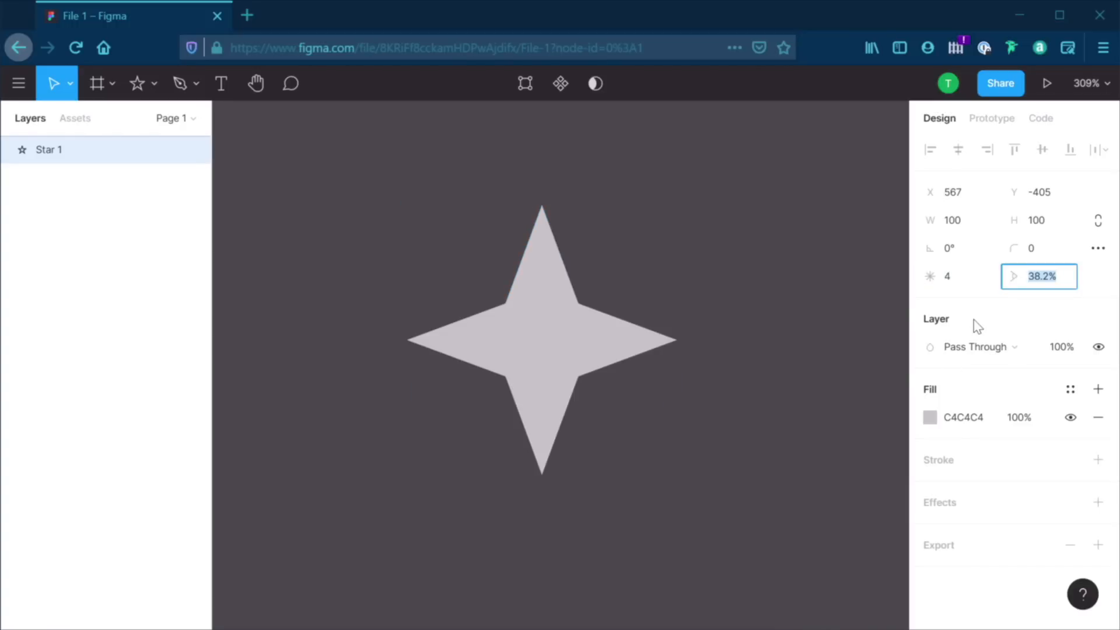
Raise the star's point count to 5, to 6, and finally to 10
click(964, 284)
text(5)
key(Tab)
click(964, 284)
text(6)
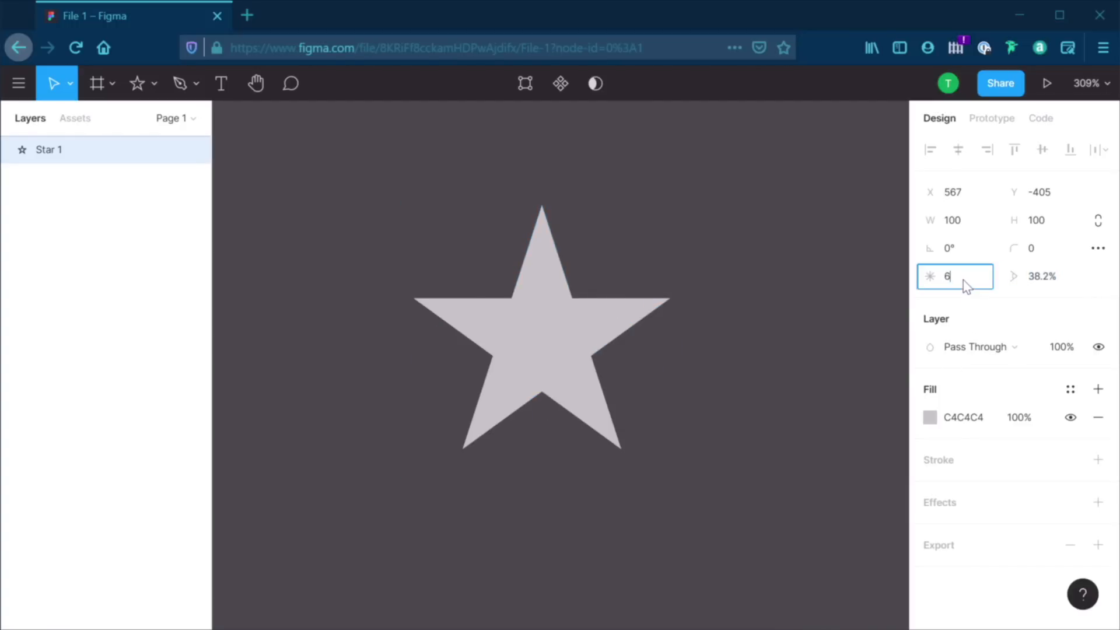
key(Tab)
click(963, 284)
text(10)
key(Tab)
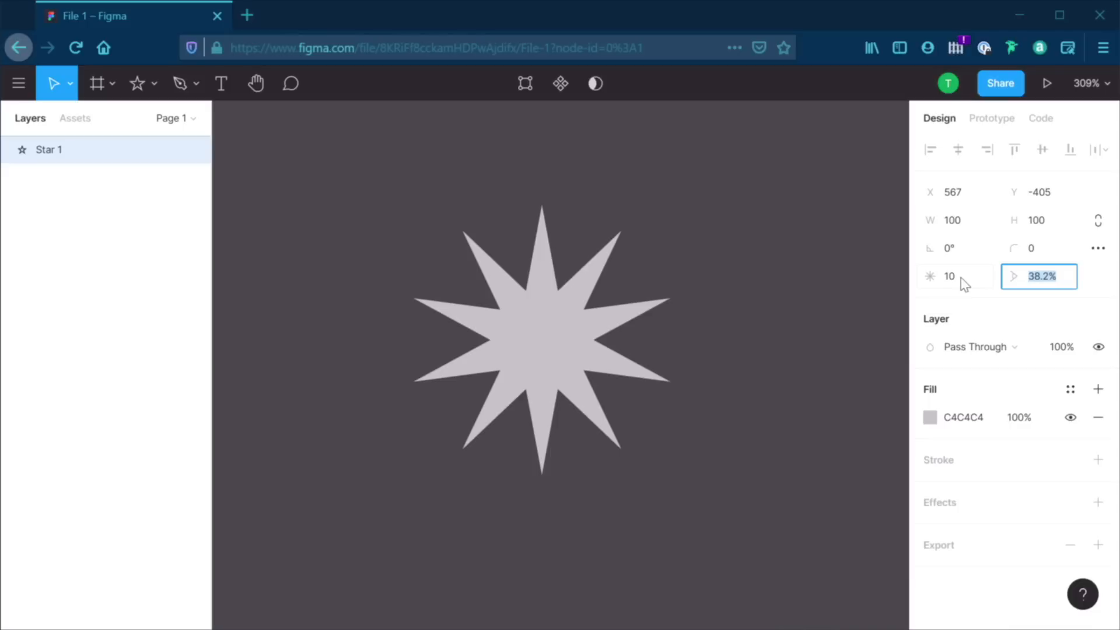
Set the star's ratio to about 58.1% and delete the star
drag(1014, 276, 69, 243)
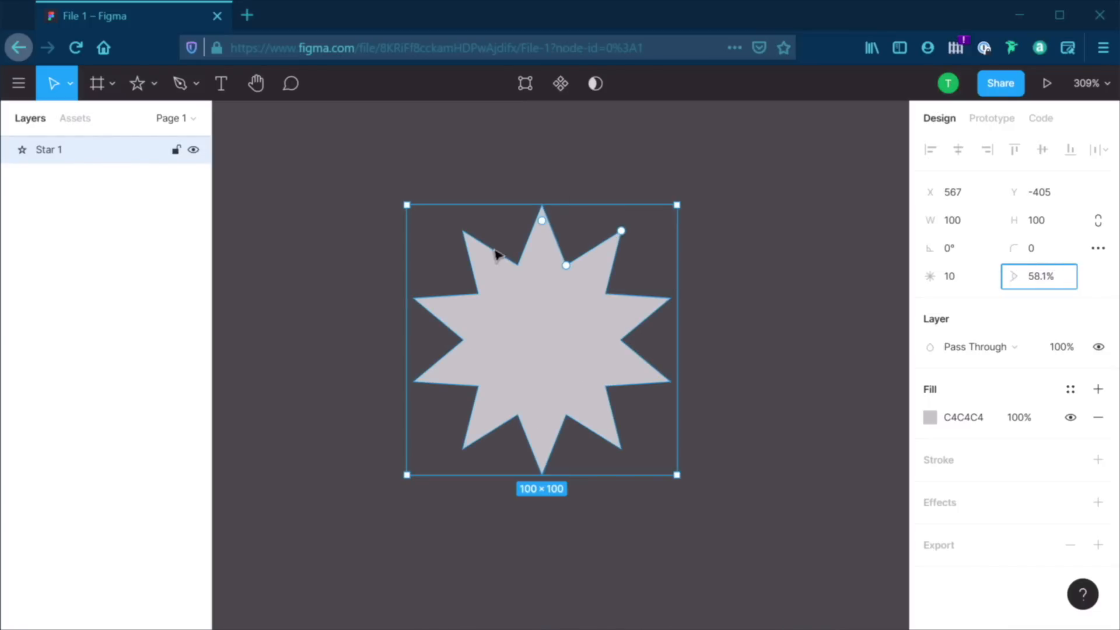
key(Delete)
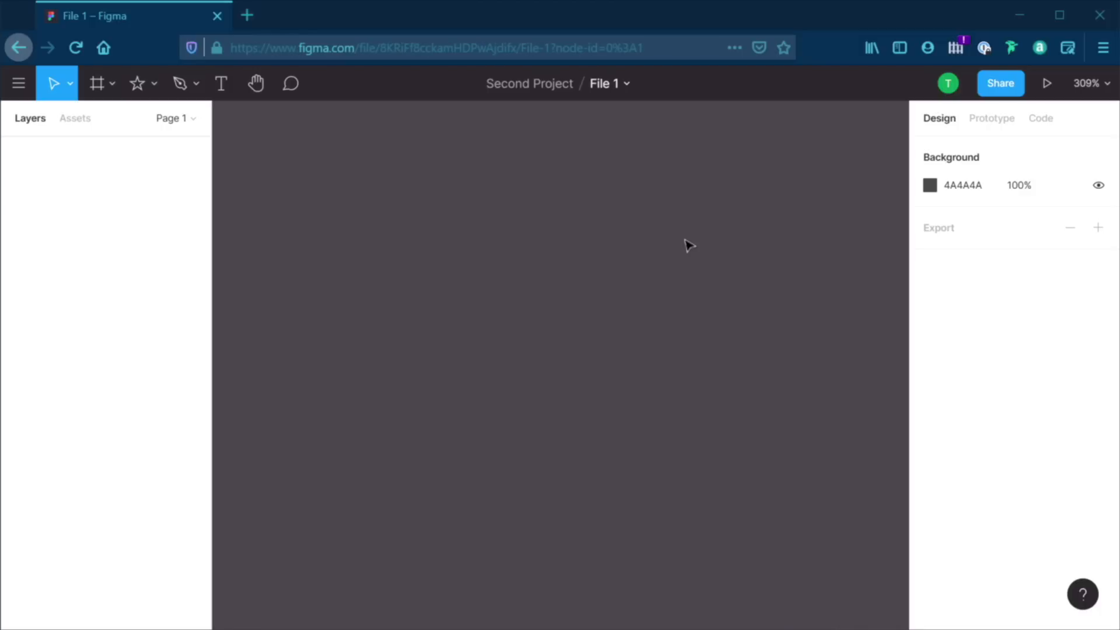
click(154, 86)
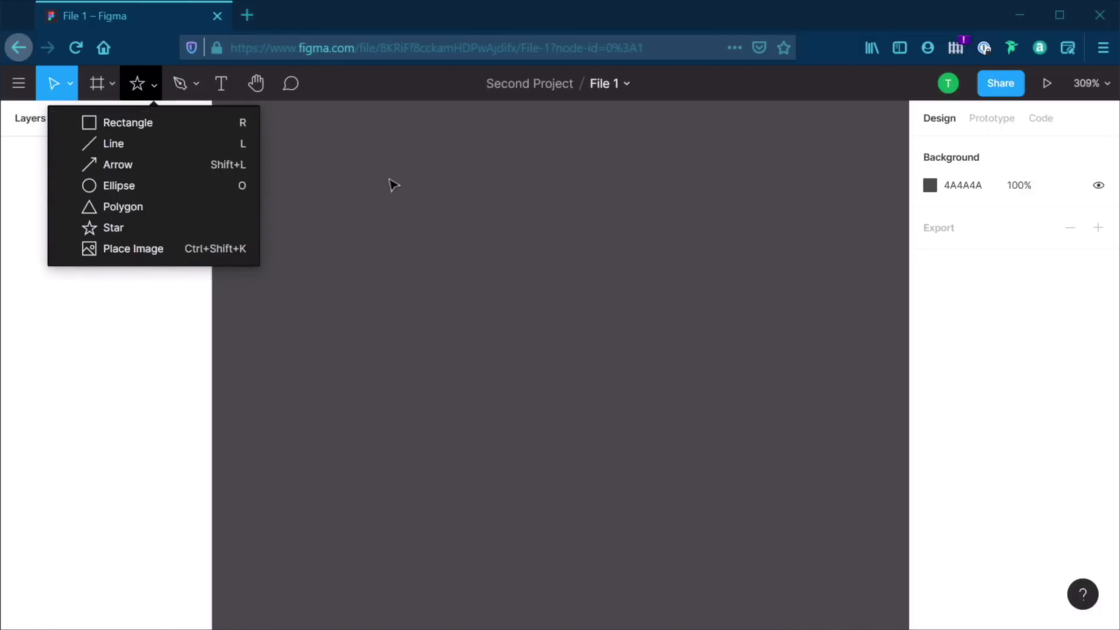
click(352, 170)
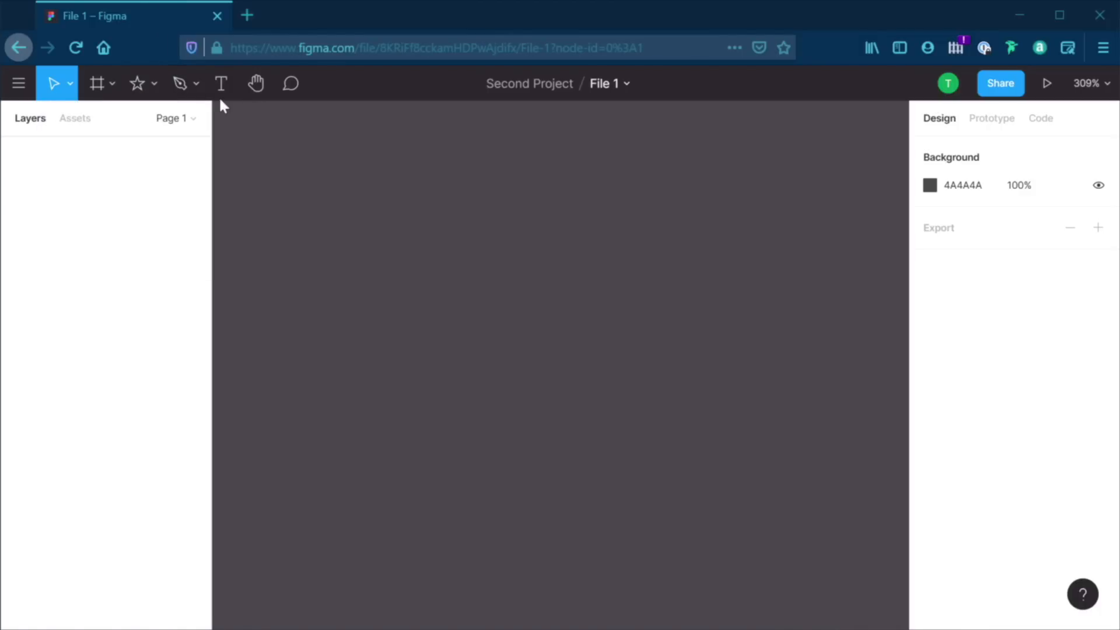
Draw a freehand stroke with the Pencil tool, undo it, and return to the Move tool
click(197, 86)
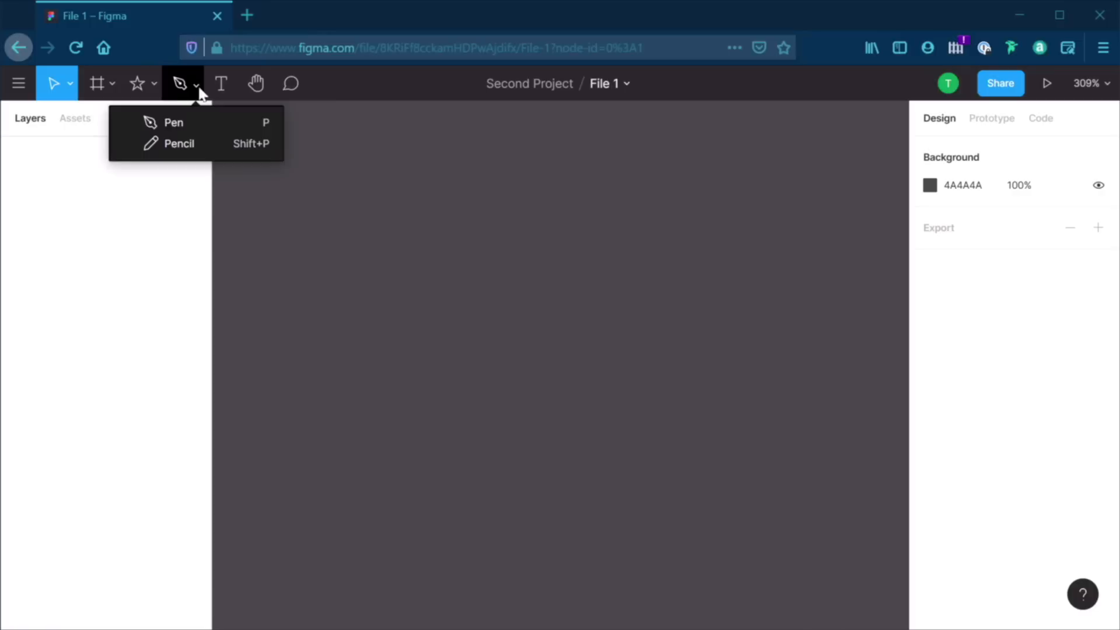
click(221, 144)
mouse_move(461, 188)
mouse_down()
mouse_move(461, 313)
mouse_move(699, 362)
mouse_up()
key(alt)
key(alt)
key(ctrl+z)
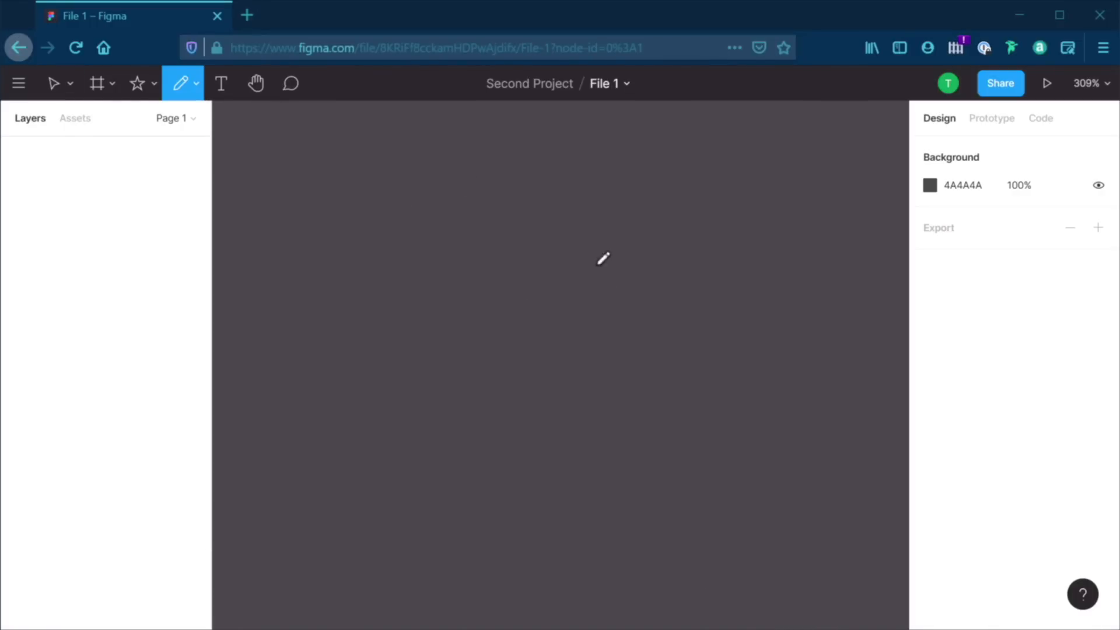
key(v)
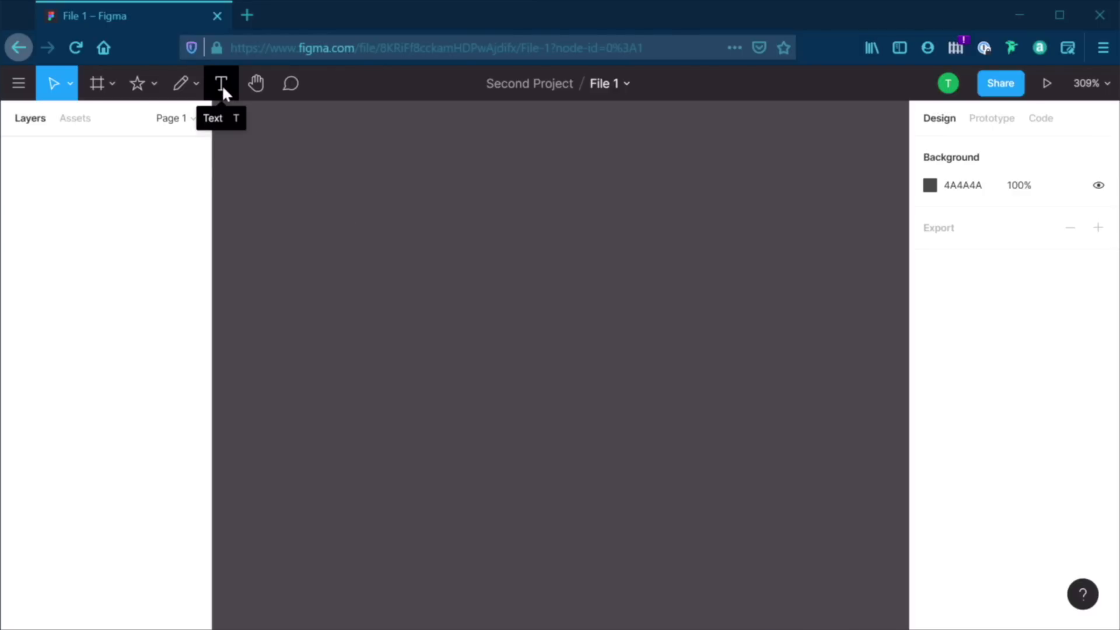
Add a text layer reading "This is a text" on the canvas and bring its text resizing options into view
key(t)
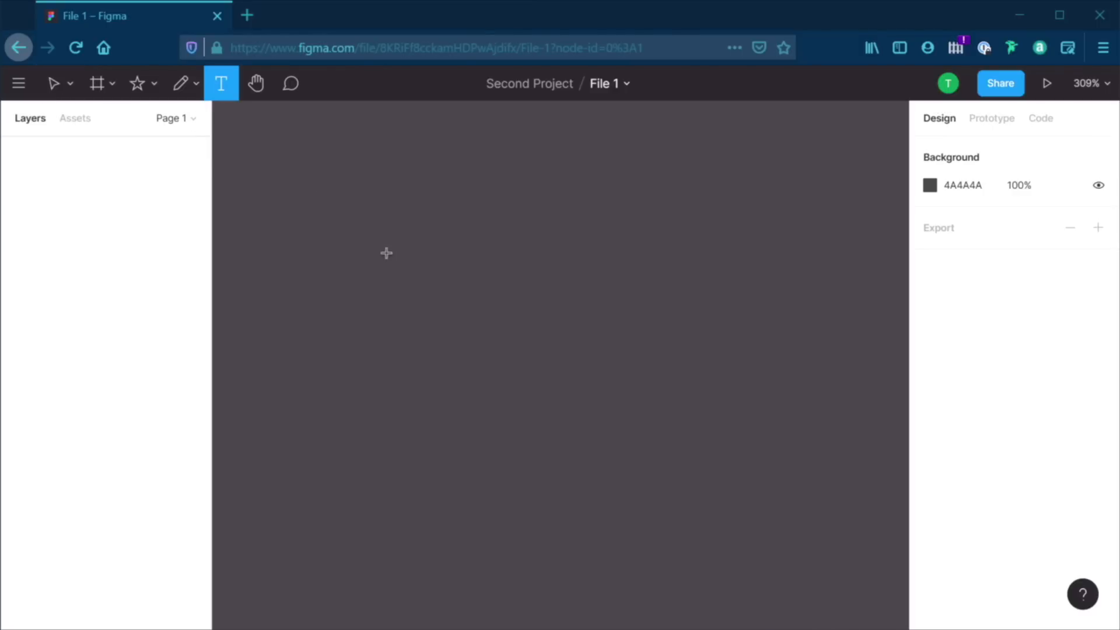
click(415, 257)
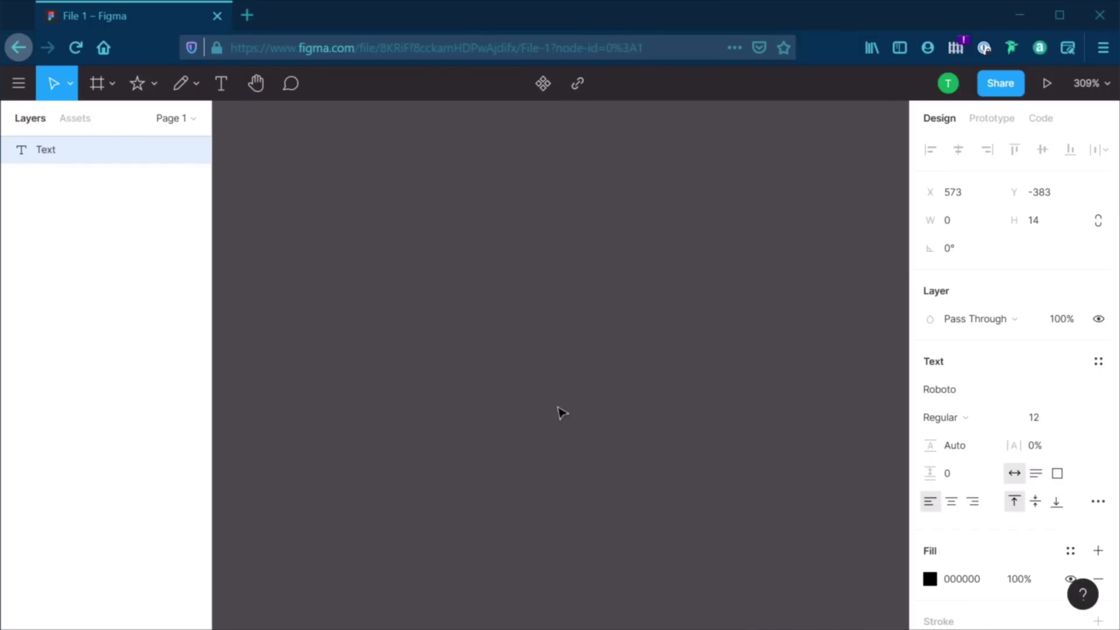
text(This is a text)
key(Escape)
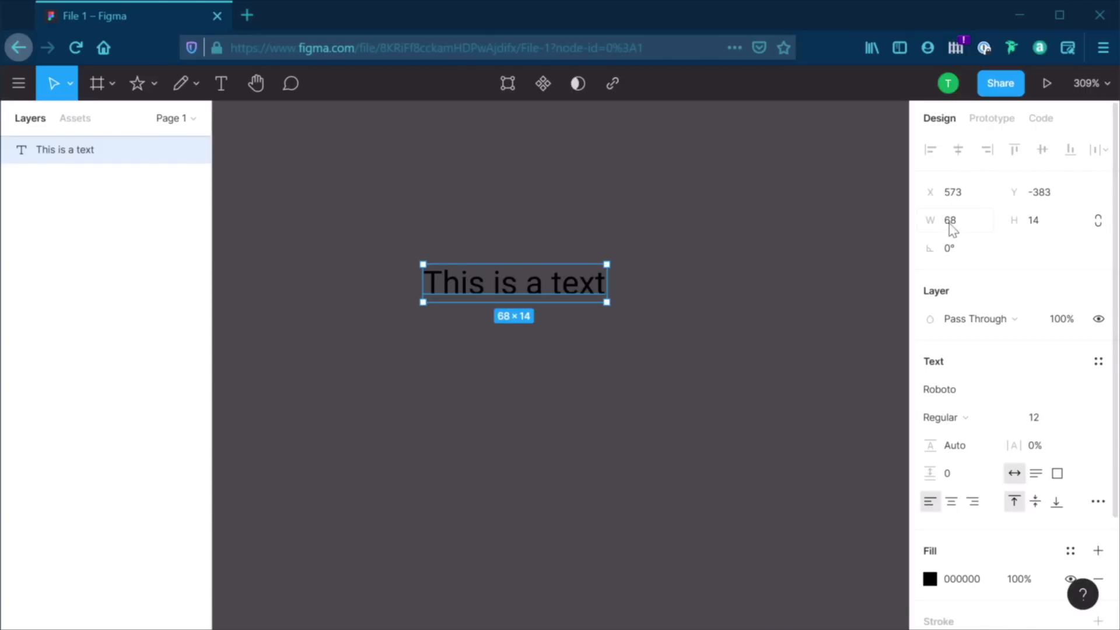
scroll(1010, 345, down, 3)
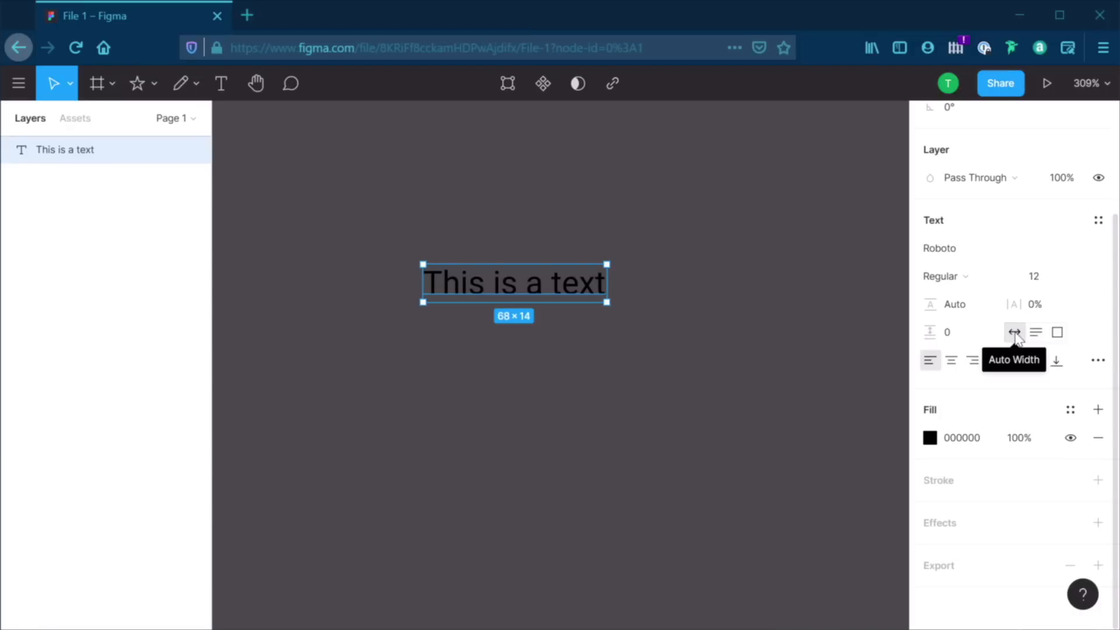
Give the text layer a fixed-size box of 154 × 15 and append filler words after "This is a text" until it wraps onto three lines
click(1057, 332)
drag(601, 275, 833, 299)
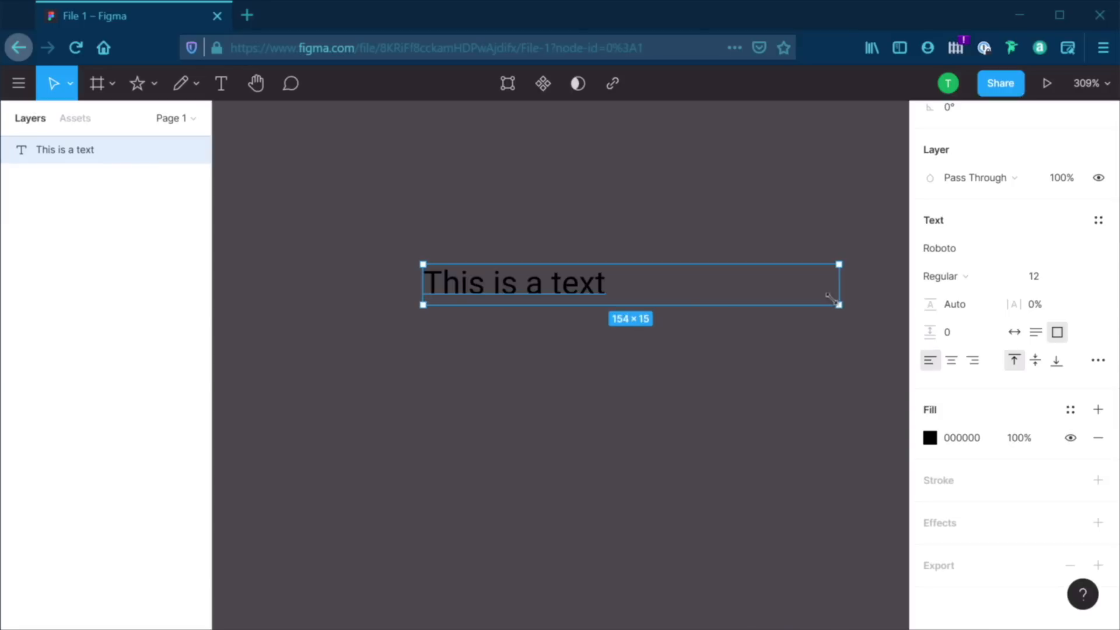
click(667, 298)
double_click(580, 288)
click(607, 286)
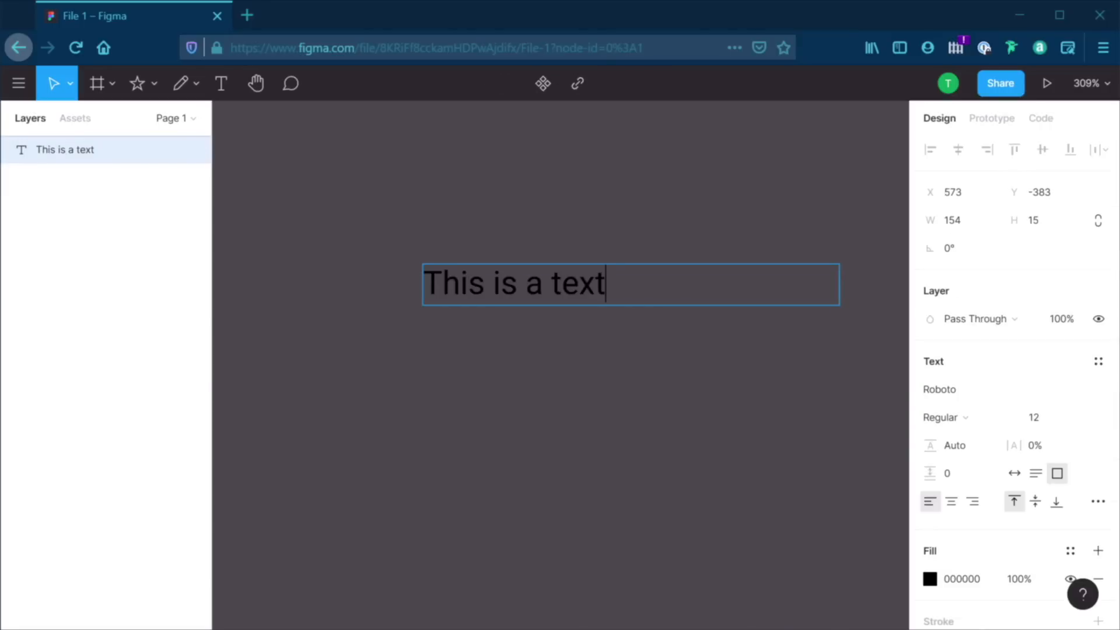
text(jkdsajdlksajlkd saljldkjalk jdl)
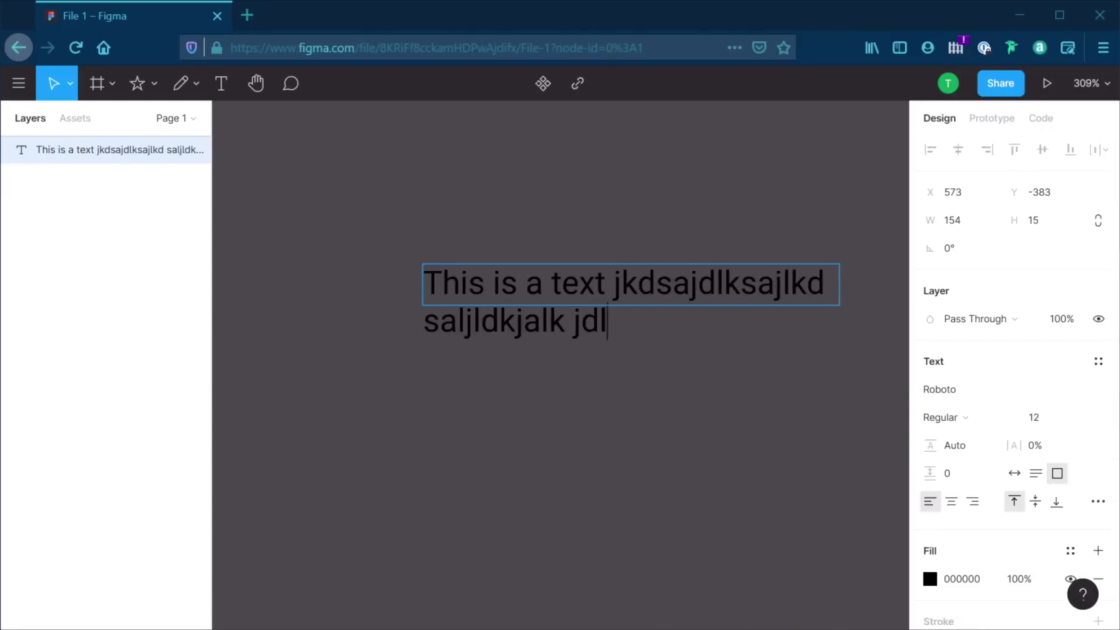
text( sajldasjl jsa jdlsaj lkdjasl sa)
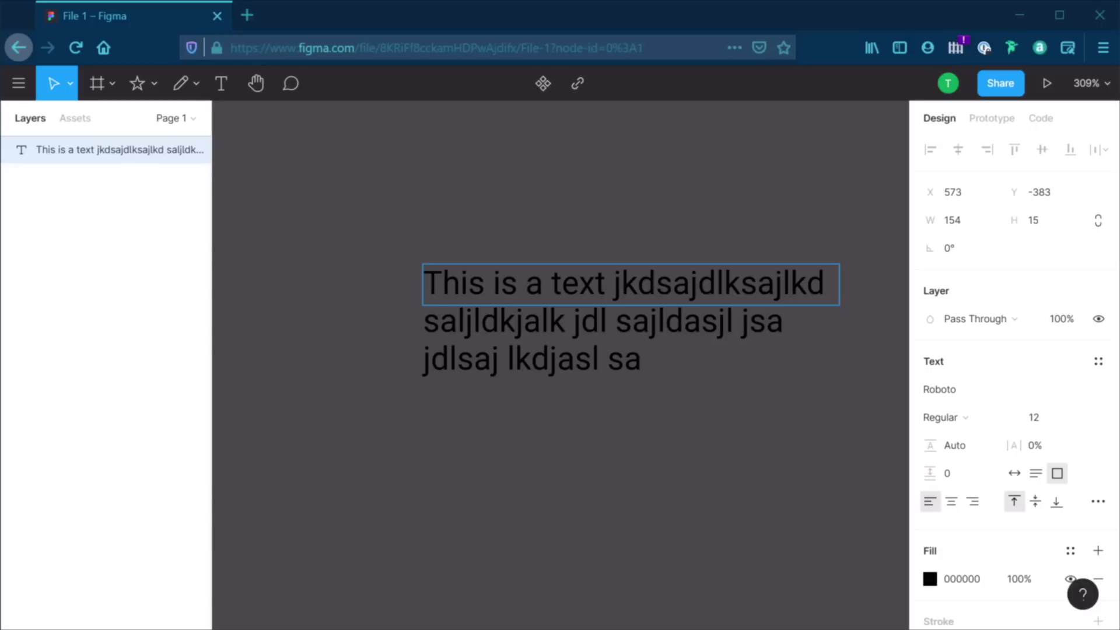
key(Escape)
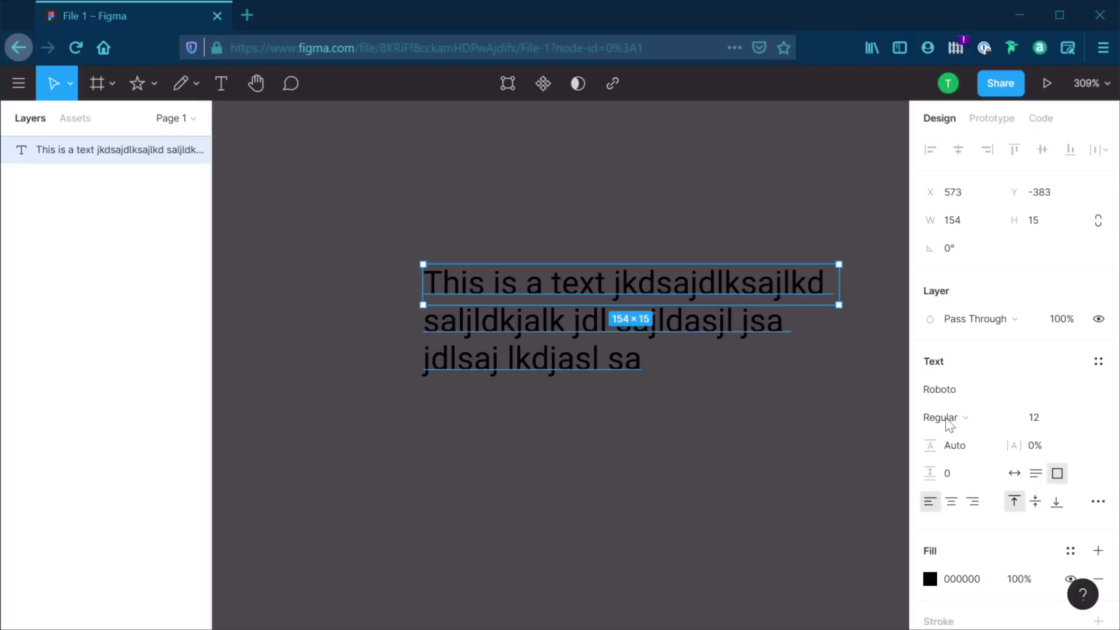
Switch the text layer to automatic height and narrow its box to a width of 86
click(1035, 474)
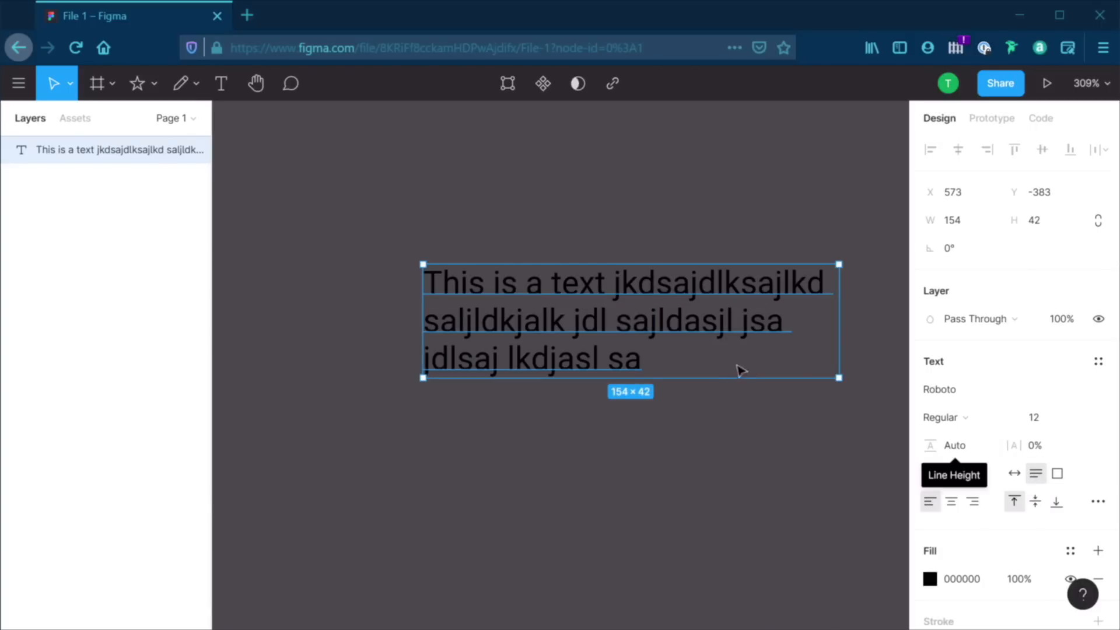
mouse_move(832, 376)
mouse_down()
mouse_move(832, 387)
mouse_move(838, 368)
mouse_up()
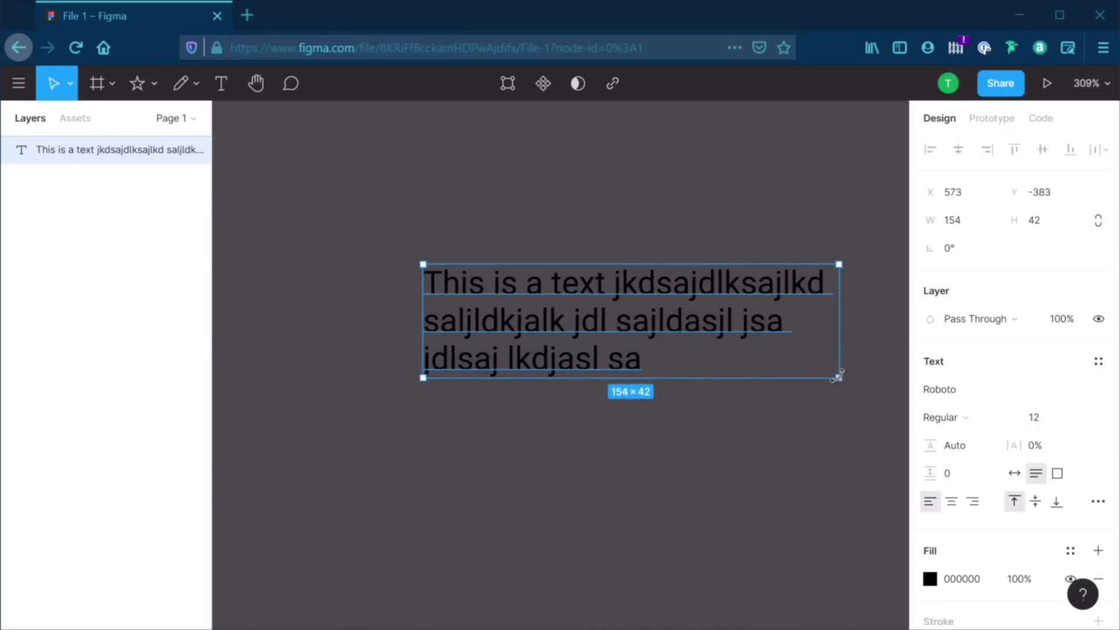
drag(829, 369, 648, 501)
click(1037, 475)
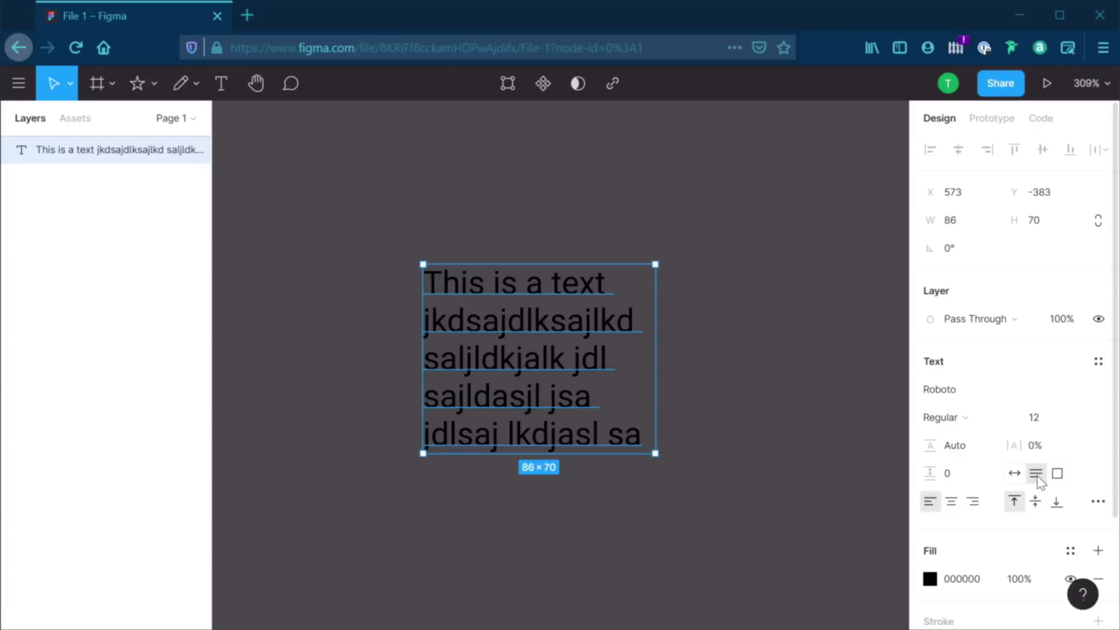
Set the text layer's fill color to FFFFFF and deselect it
scroll(1039, 481, down, 3)
click(930, 438)
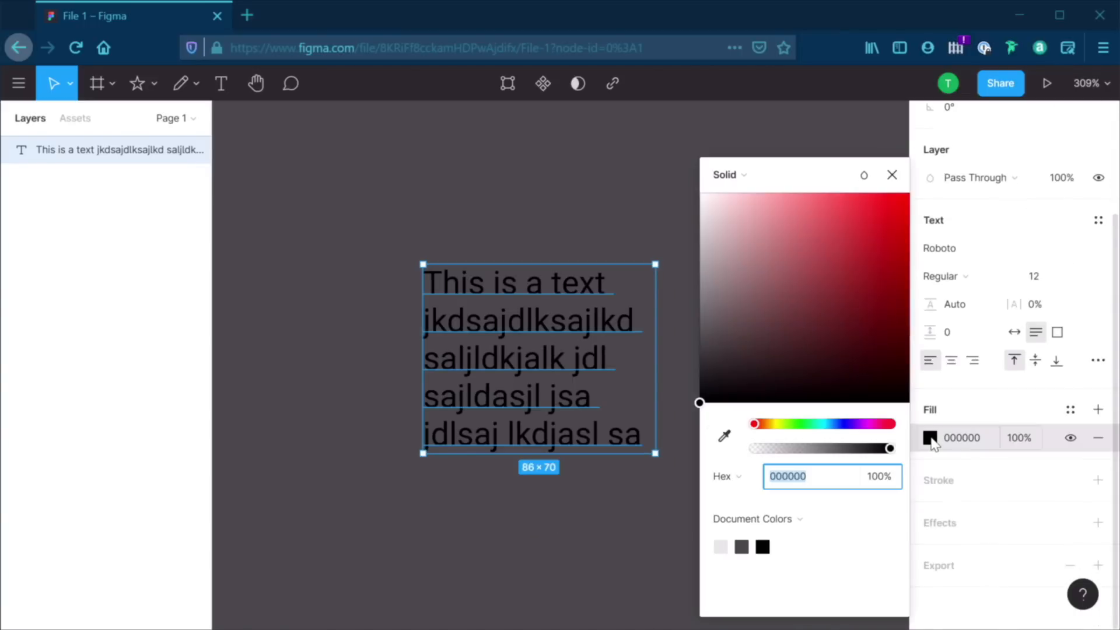
text(ffffff)
key(Return)
click(619, 183)
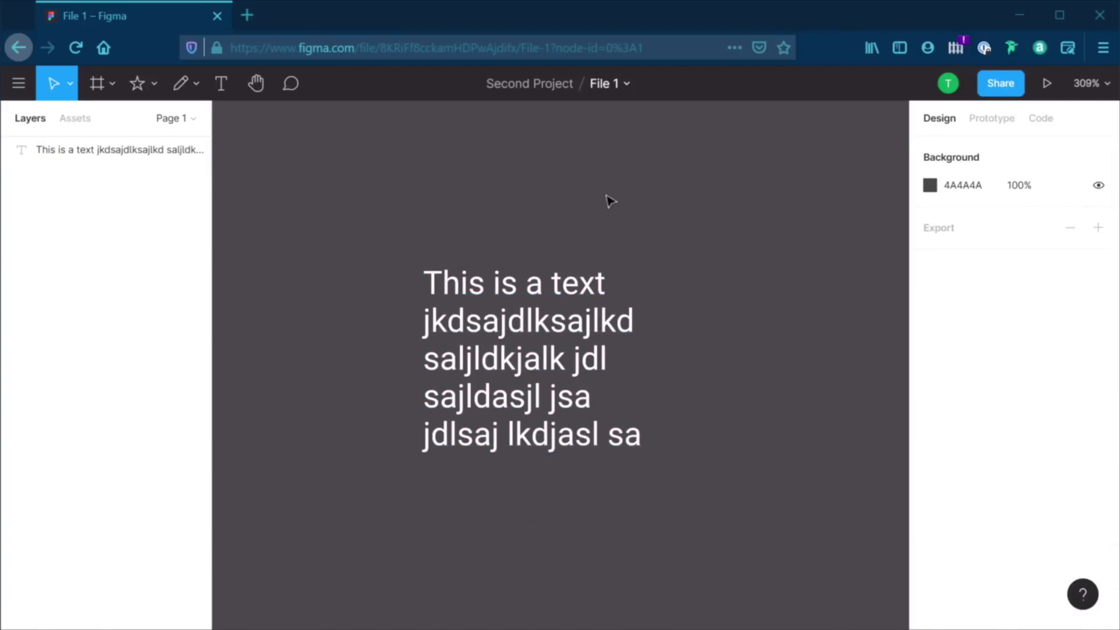
Move the white text block slightly on the canvas to X 584, Y -387
click(589, 318)
drag(538, 329, 567, 318)
drag(594, 335, 653, 339)
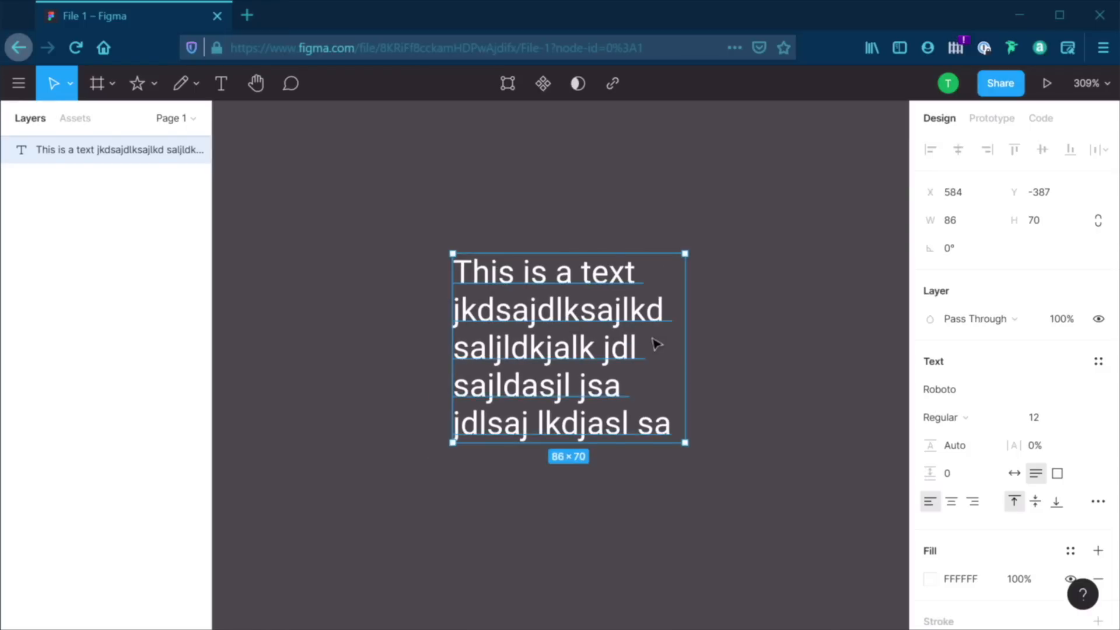
scroll(653, 338, right, 3)
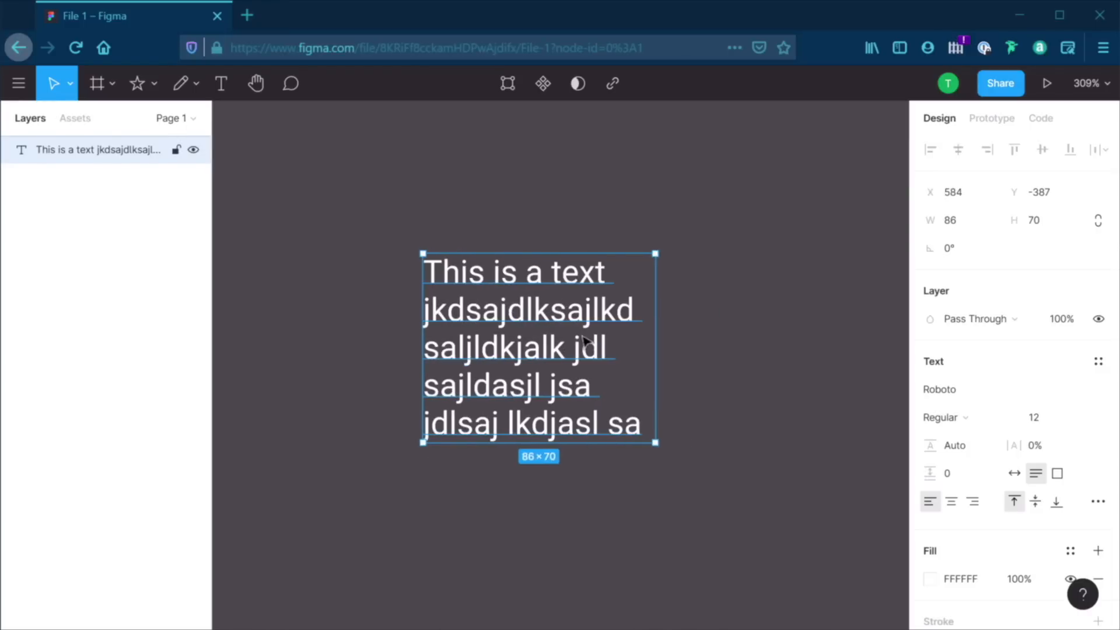
Open the type details for the text, try the underline and strikethrough decorations, and reset the decoration to none
click(1098, 503)
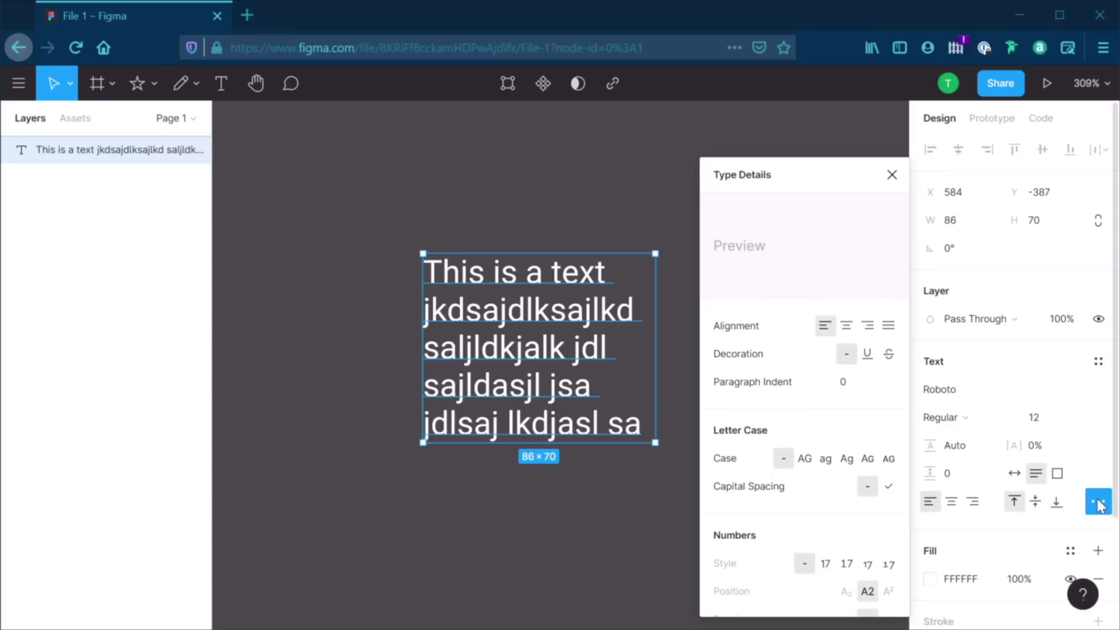
click(1099, 503)
click(1099, 502)
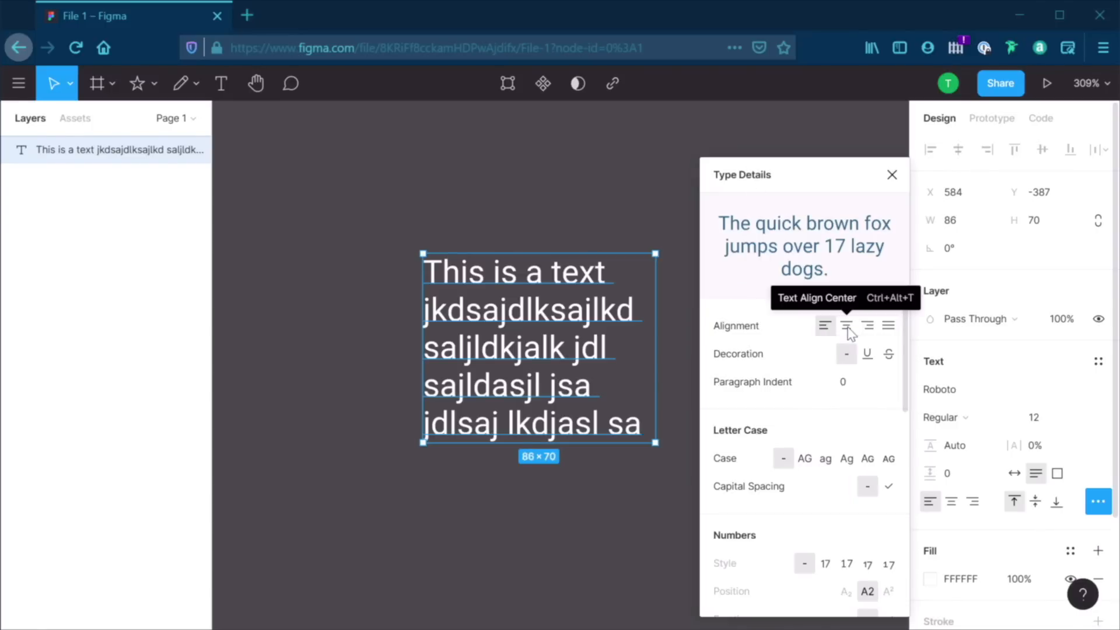
click(867, 357)
click(888, 356)
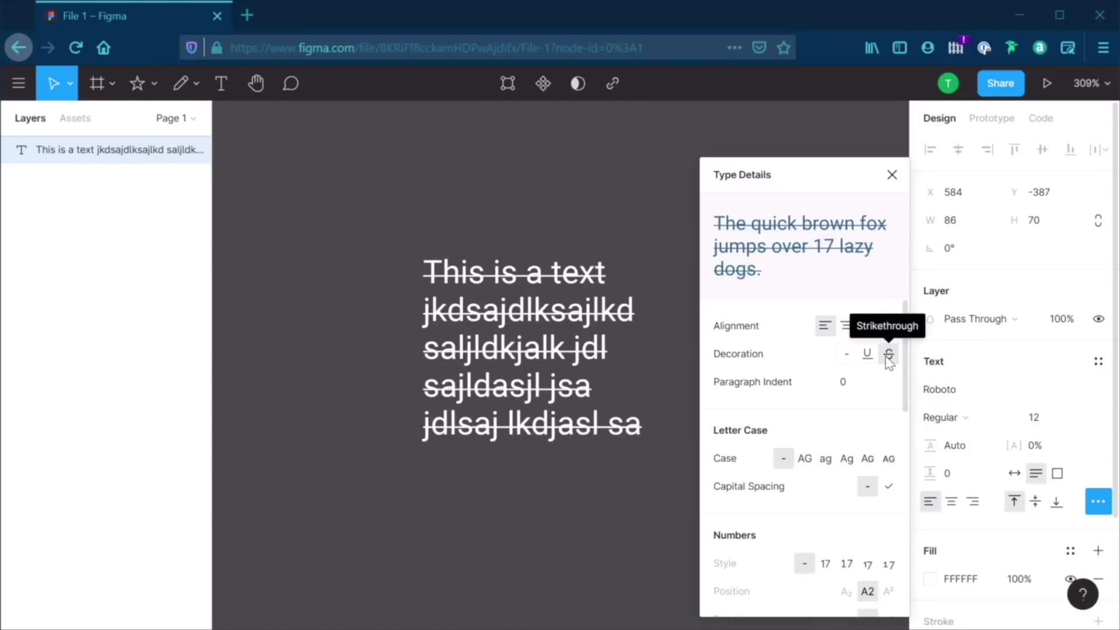
click(867, 355)
click(847, 354)
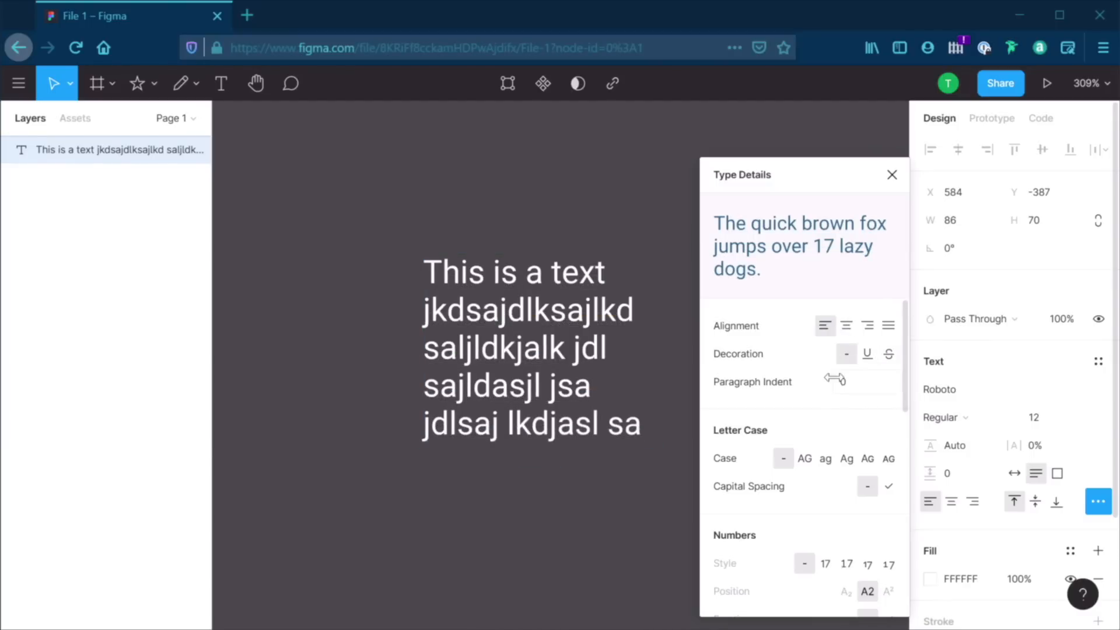
Try the upper, lower, title and small-caps letter cases on the text, and return the case to As Typed
mouse_move(844, 389)
mouse_down()
mouse_move(878, 382)
mouse_move(843, 382)
mouse_up()
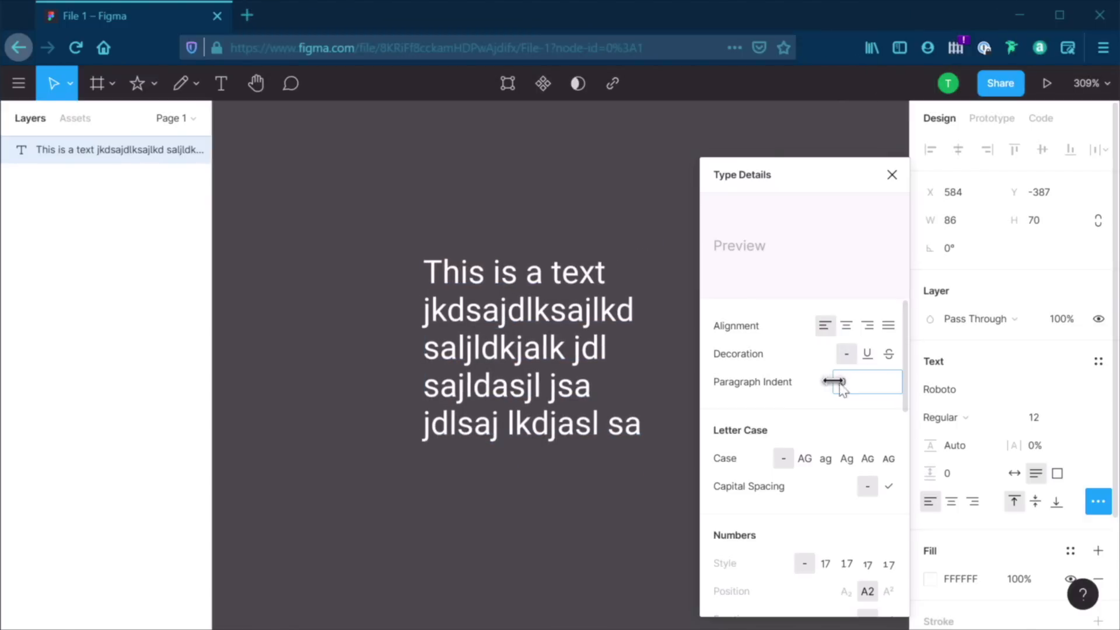
click(807, 461)
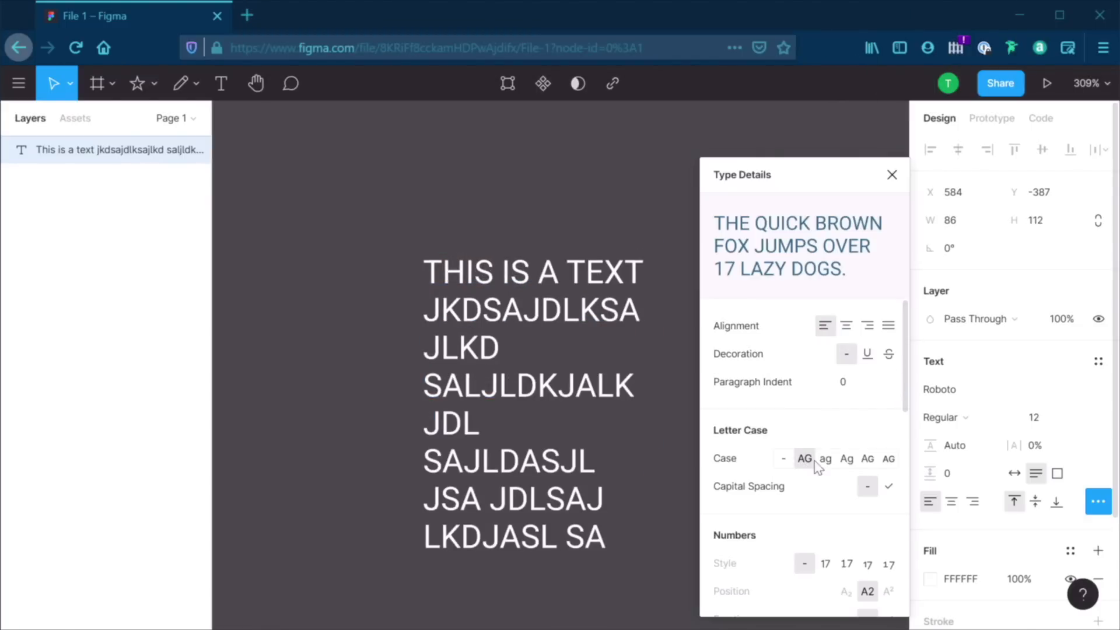
click(825, 460)
click(847, 459)
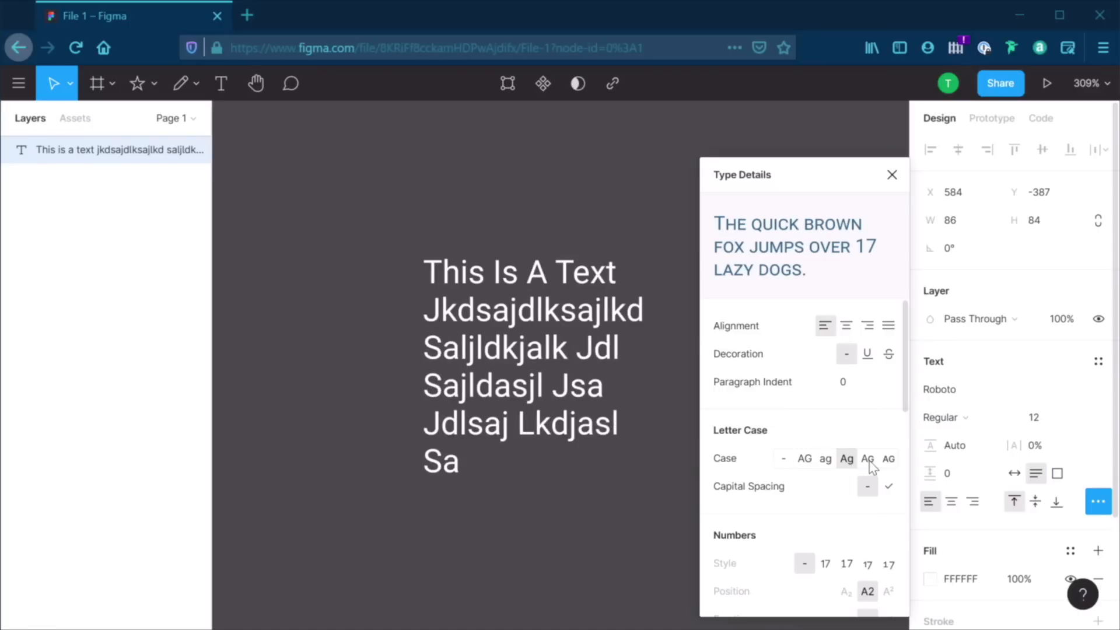
click(868, 459)
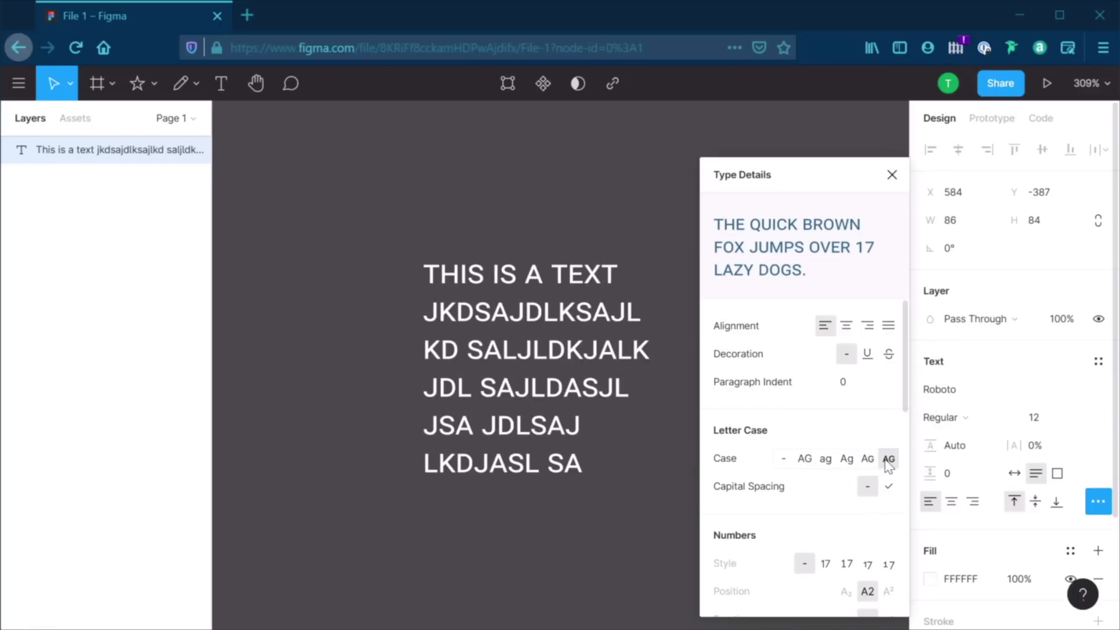
click(784, 460)
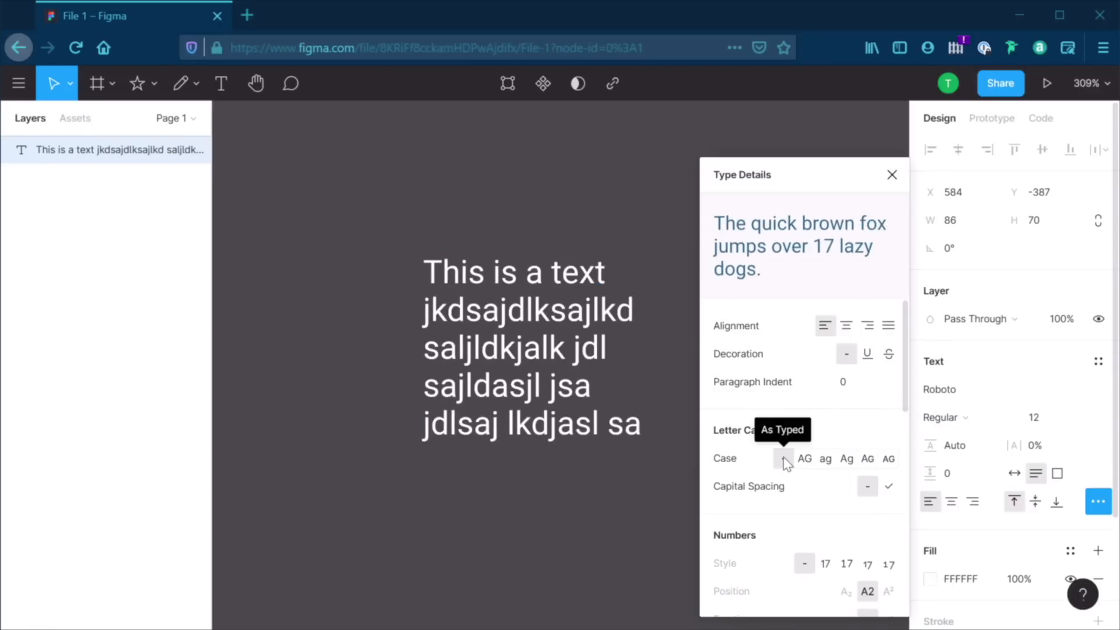
Examine the numbers, letterforms and stylistic sets options in the type details and close them
scroll(780, 463, down, 5)
scroll(782, 461, up, 5)
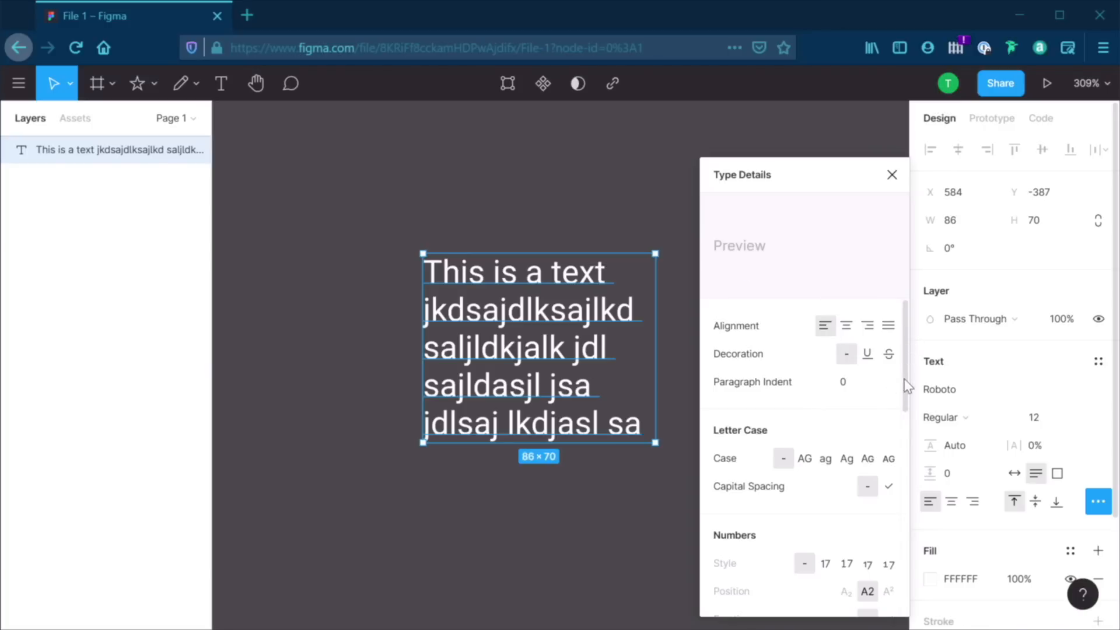
scroll(875, 414, down, 3)
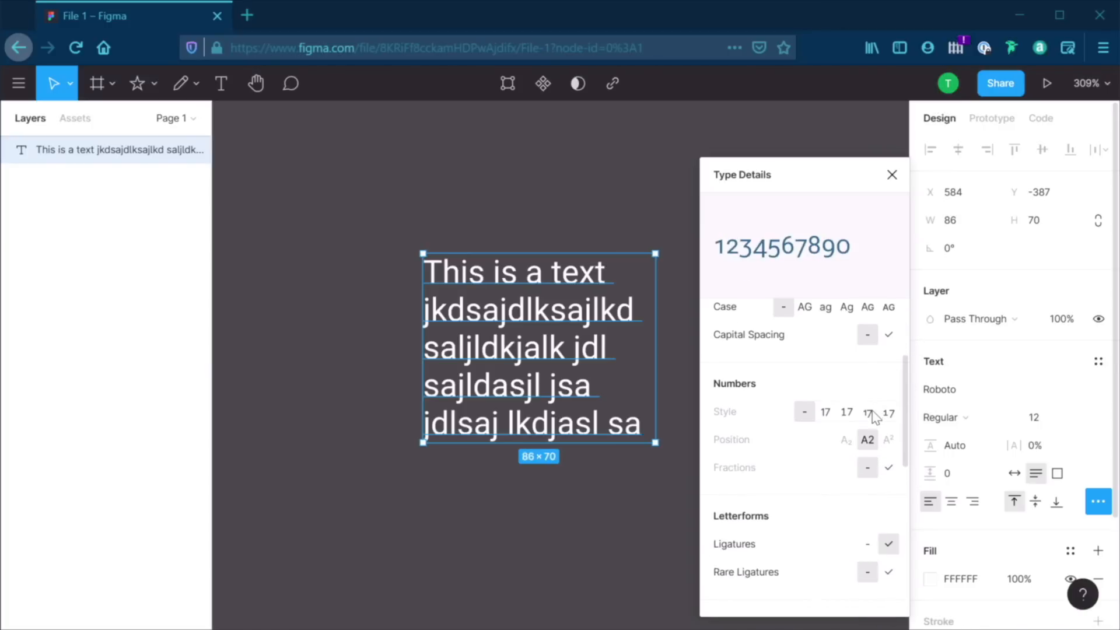
scroll(767, 418, down, 2)
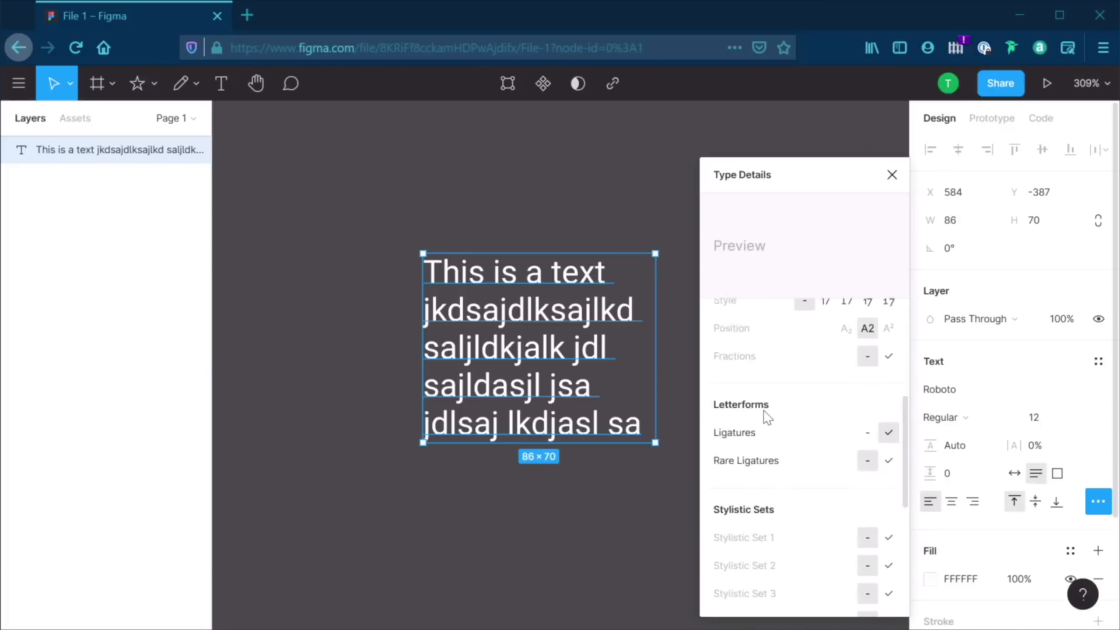
scroll(767, 417, down, 1)
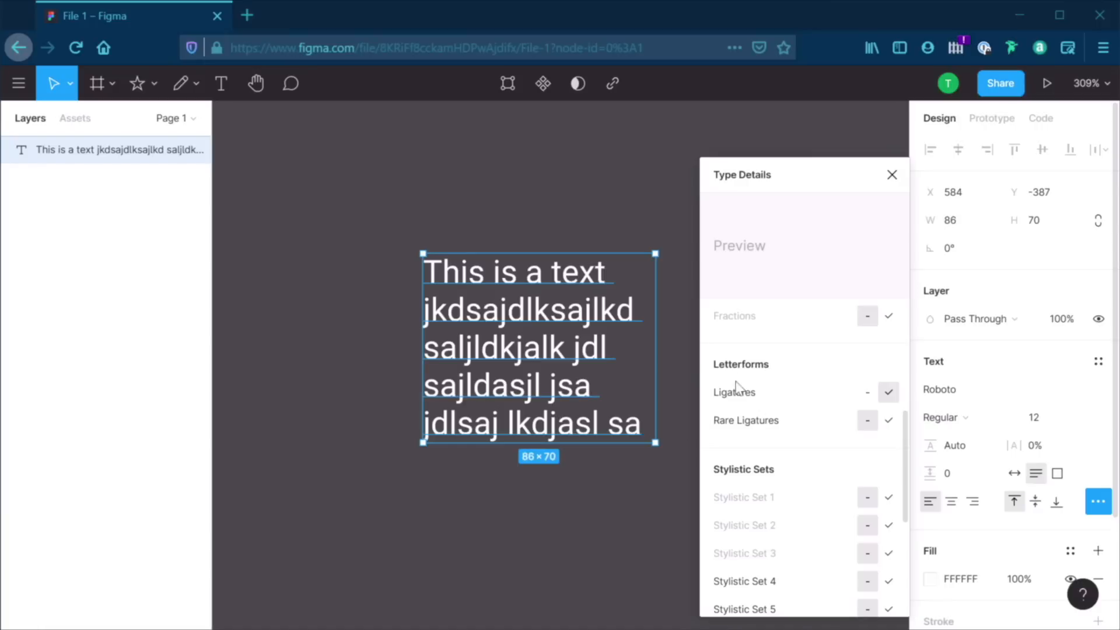
scroll(825, 426, down, 3)
scroll(828, 427, up, 10)
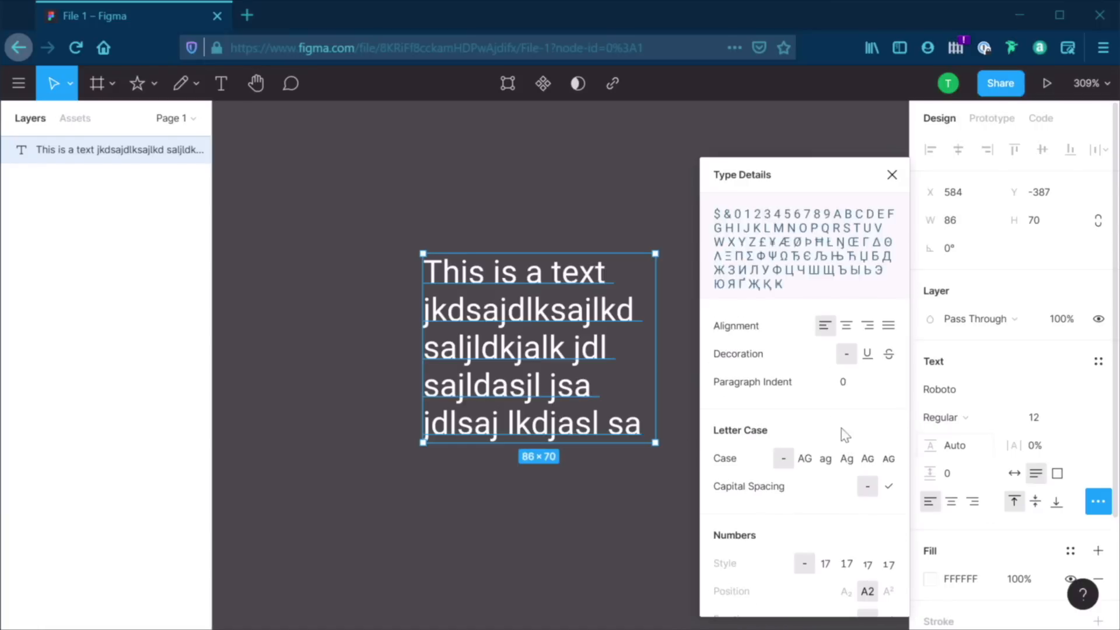
click(892, 175)
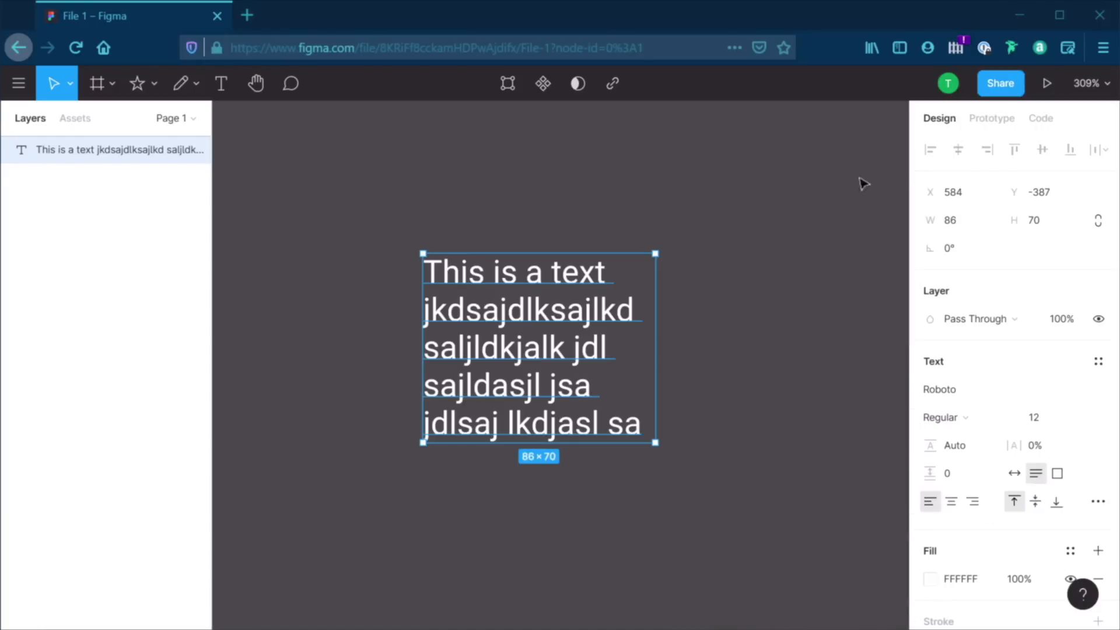
Move the multi-line text block higher on the canvas and deselect it
click(722, 197)
drag(516, 286, 517, 192)
click(643, 393)
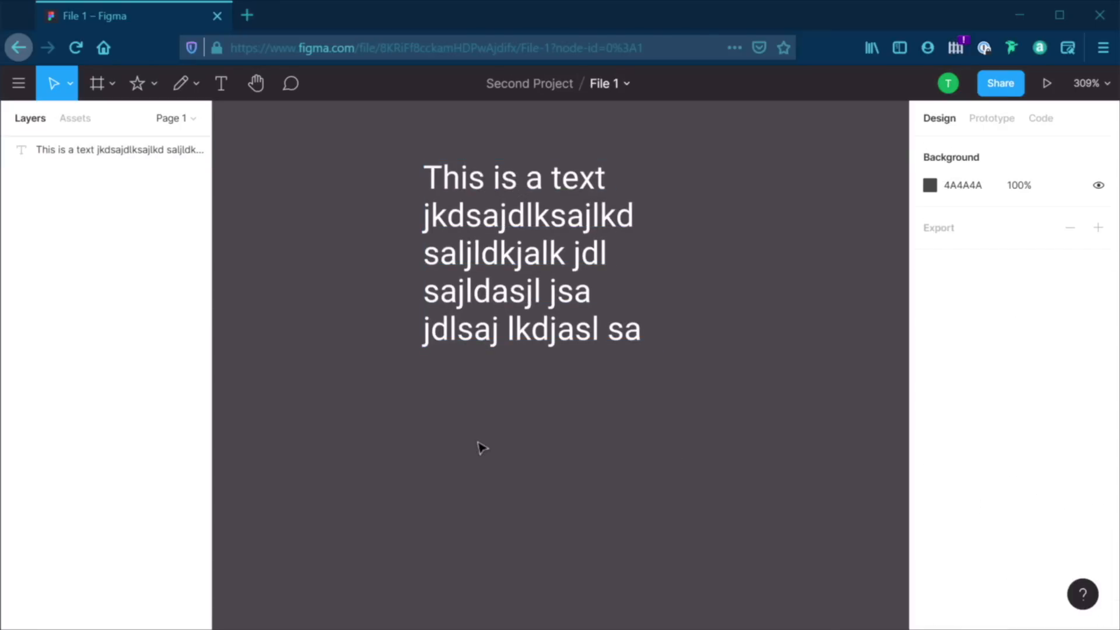
Add a text layer reading "Type" below the multi-line text and set its fill color to FFFFFF
key(t)
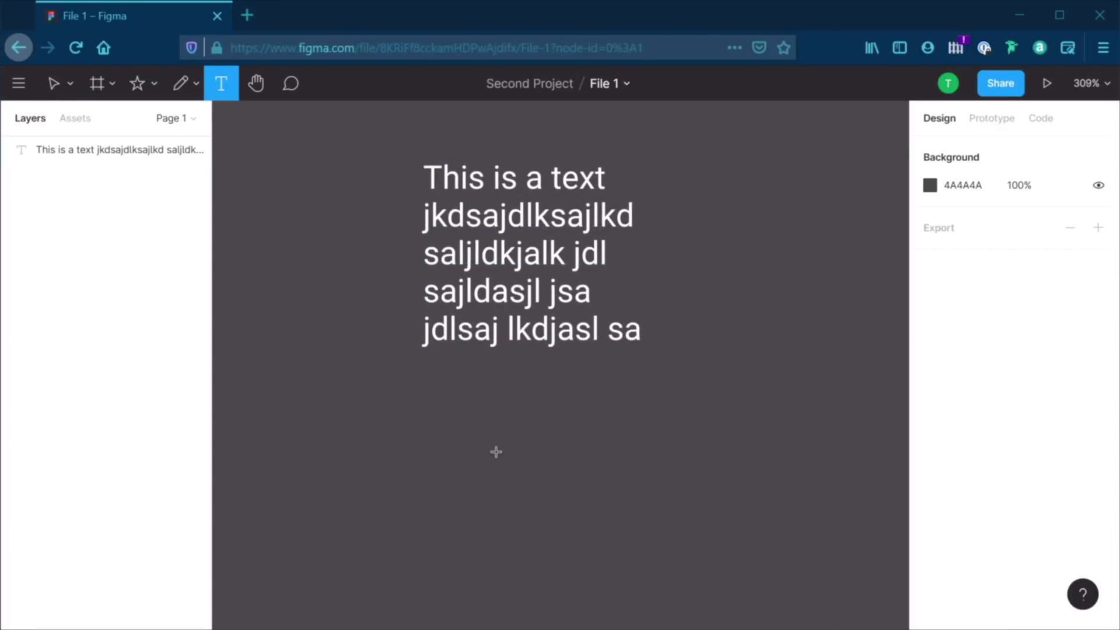
click(463, 432)
text(Type)
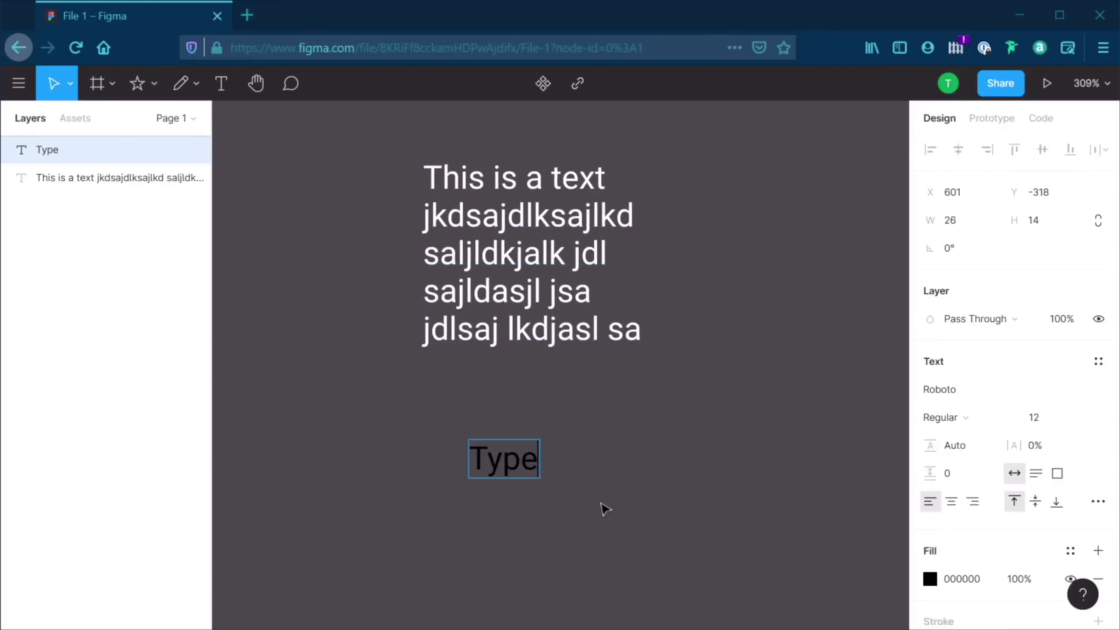
key(Escape)
click(929, 579)
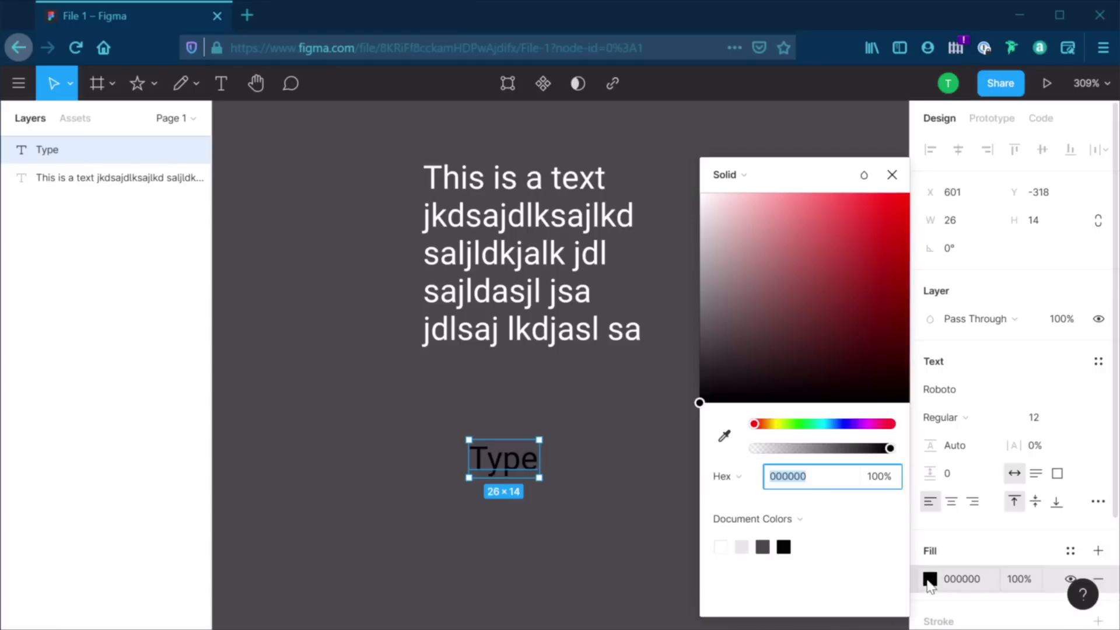
text(ffffff)
key(Return)
click(622, 474)
click(569, 327)
click(690, 455)
Draw a fixed text box about 98 × 55 beside the "Type" layer and enter "This is a text" in it
key(t)
drag(609, 407, 875, 556)
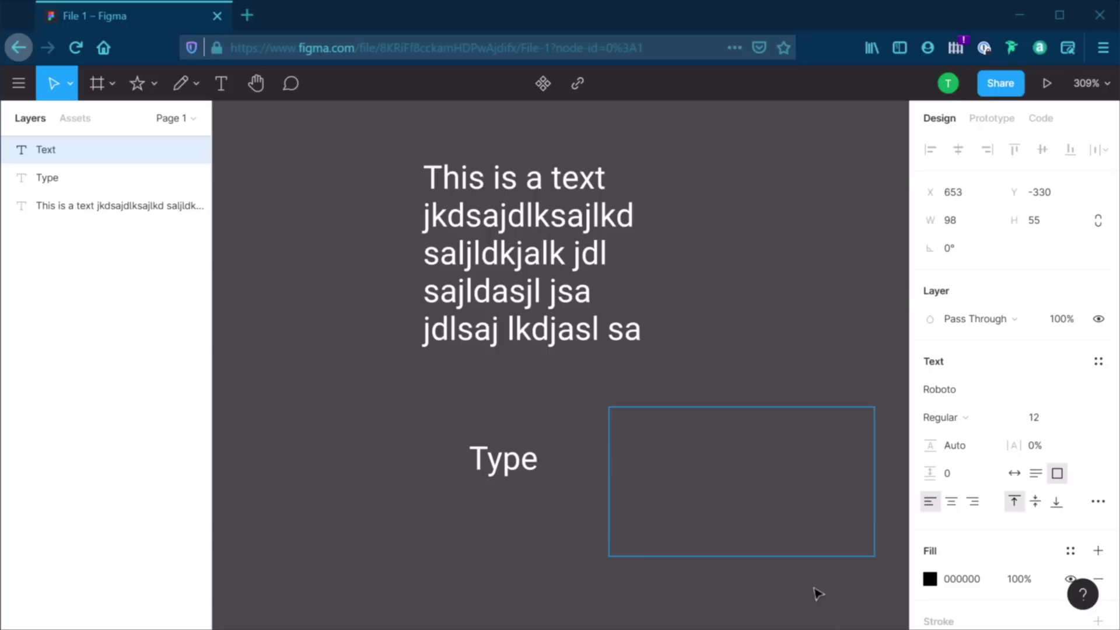
text(This is a text)
click(826, 371)
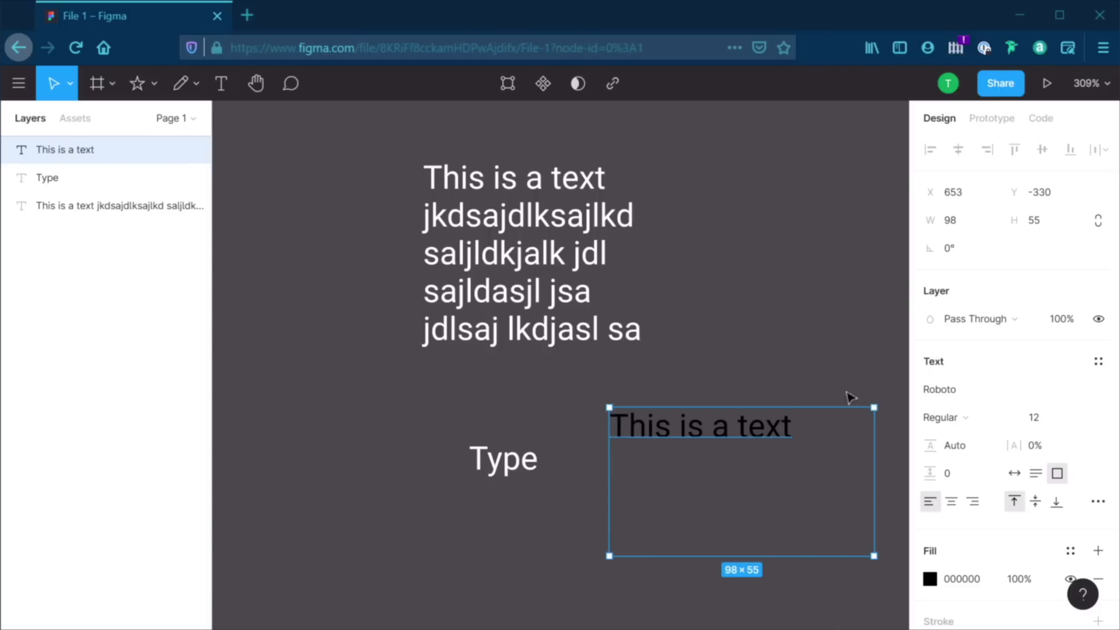
Change the new text box's fill color to white (FFFFFF) and reselect the box
click(931, 579)
drag(764, 292, 641, 102)
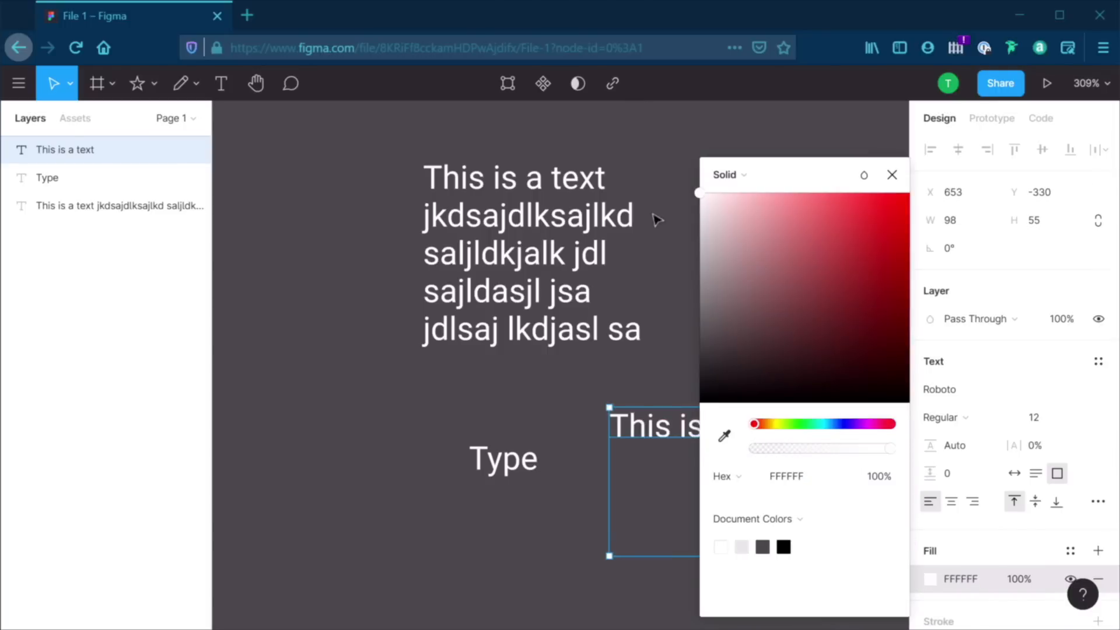
click(780, 387)
click(749, 432)
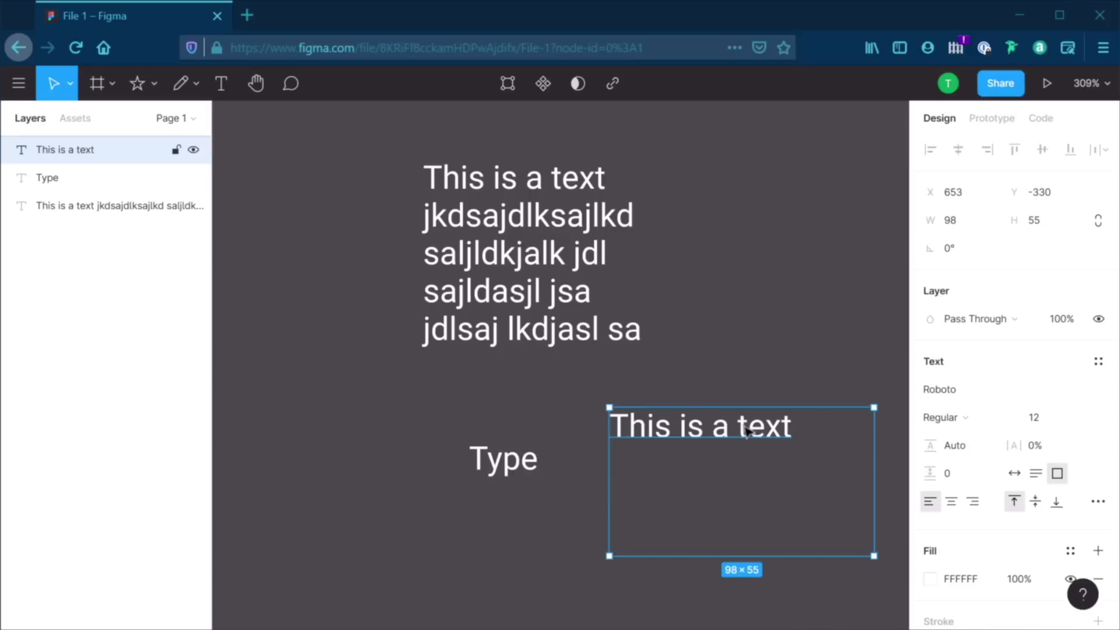
Change the "This is a text" box's font to Redressed and its font size to 48
click(970, 391)
click(1103, 391)
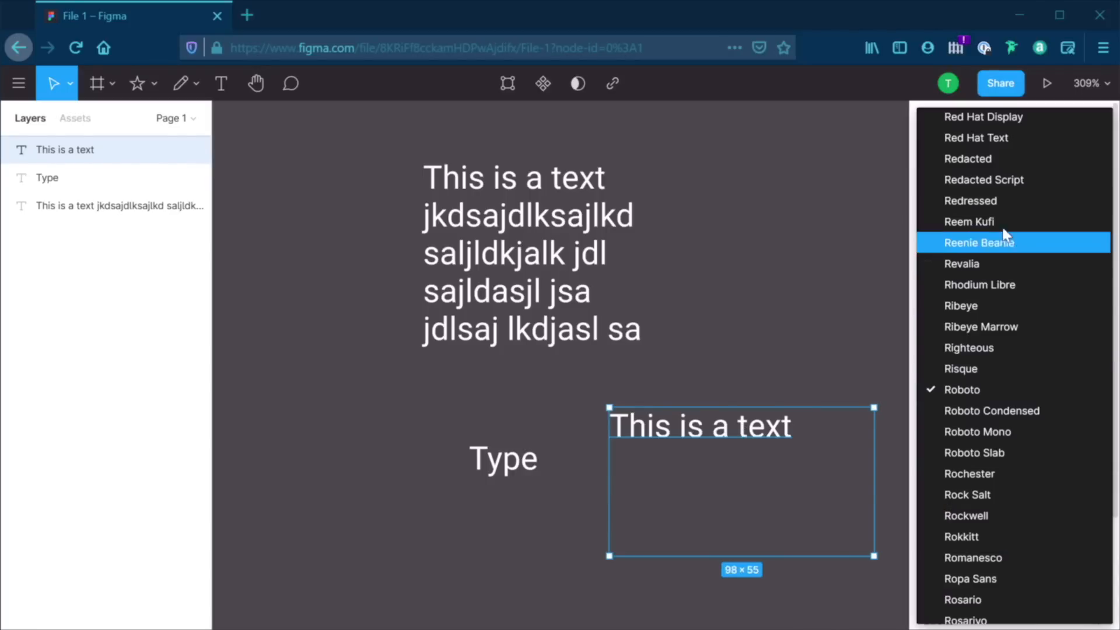
click(999, 201)
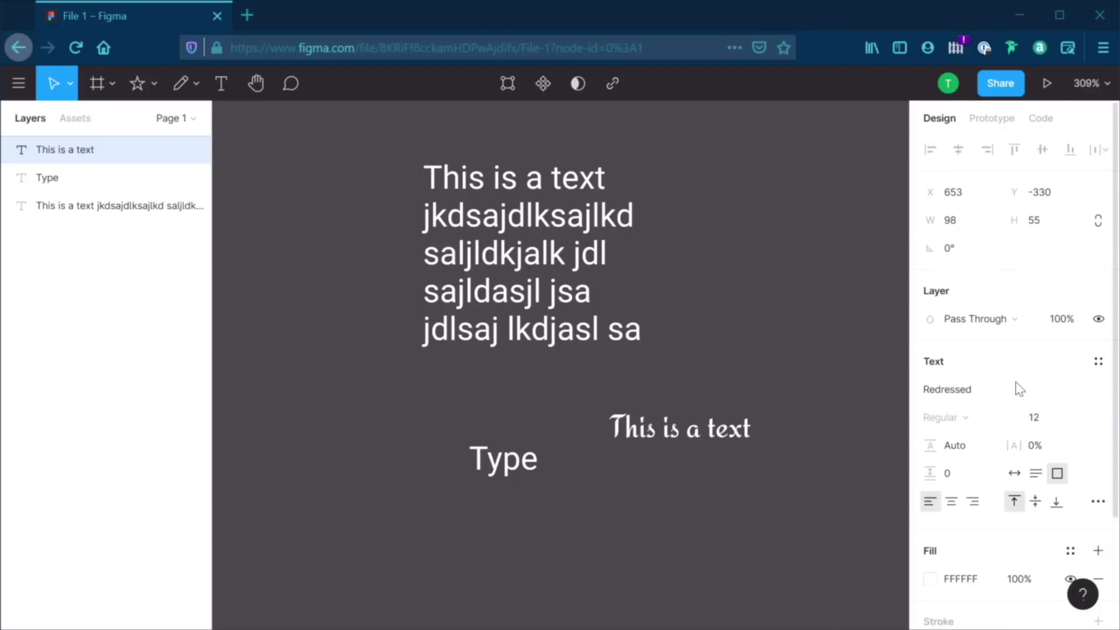
click(1080, 417)
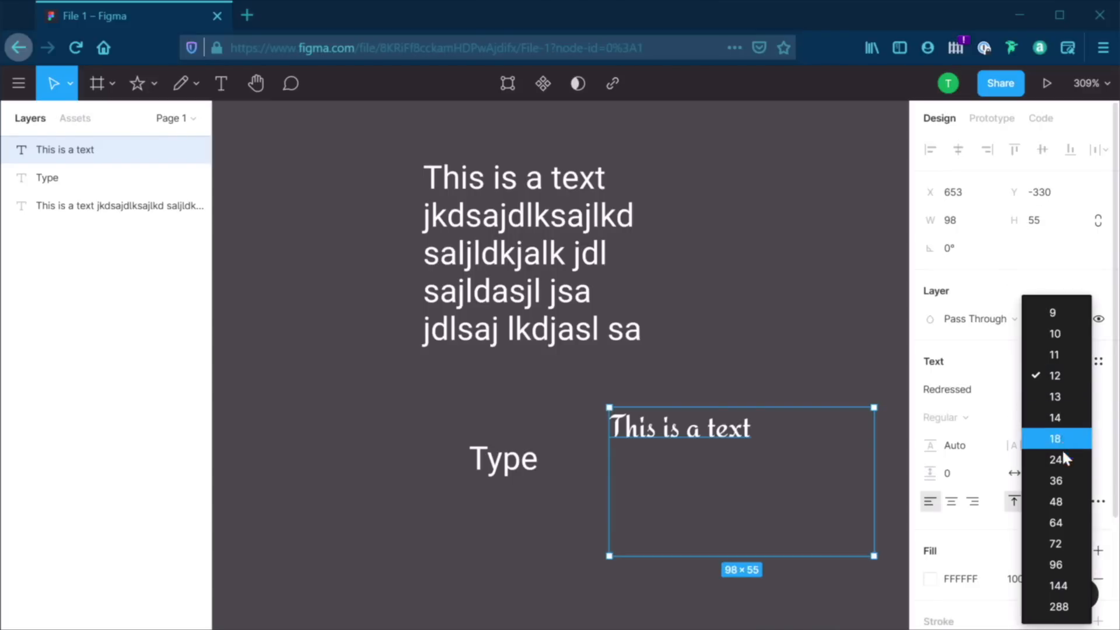
click(1060, 498)
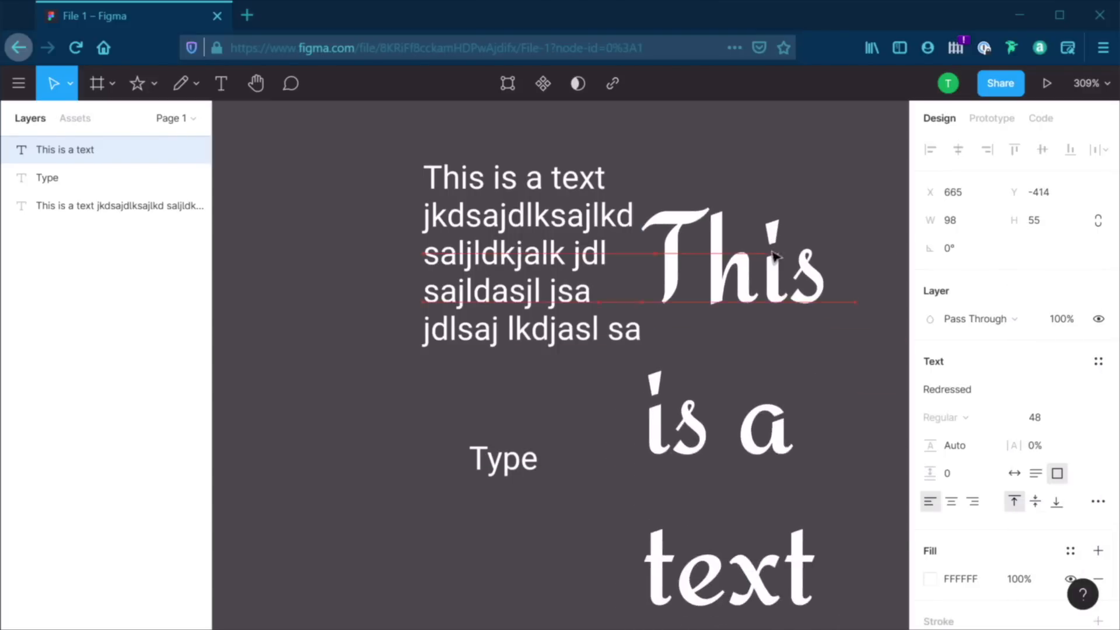
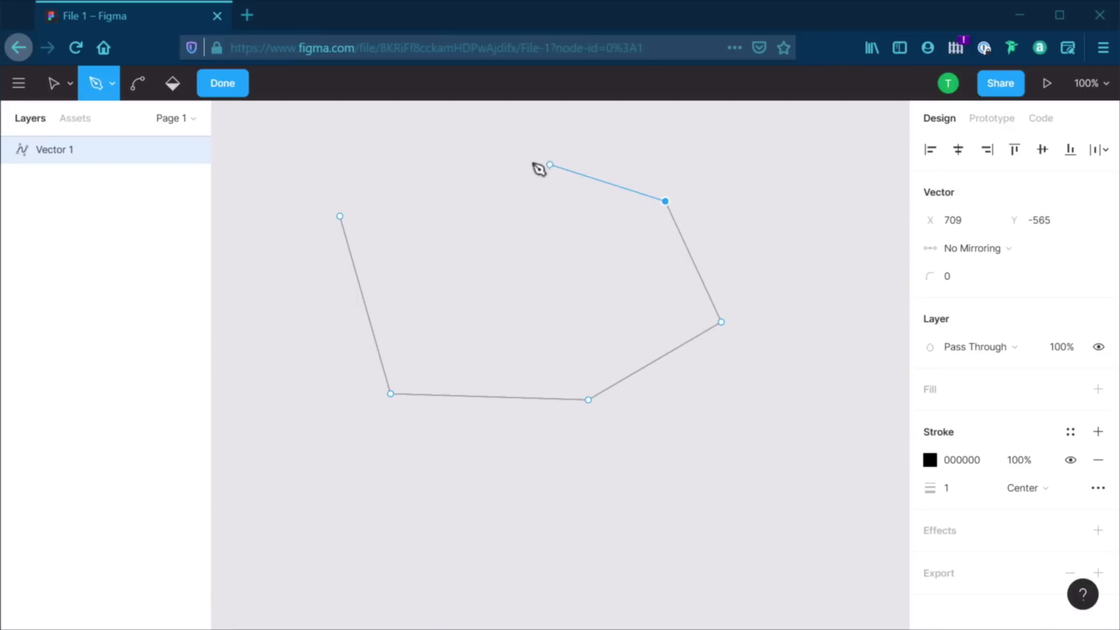
Finish the Pen tool polygon as a closed seven-point outline about 436 × 270 and leave vector editing
click(497, 164)
click(351, 164)
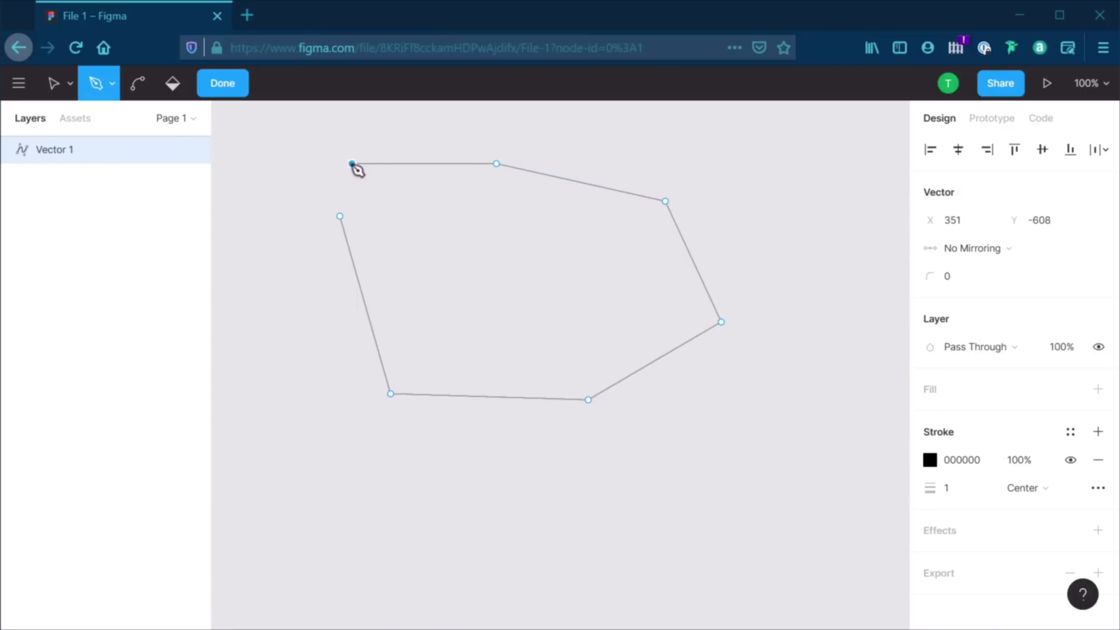
click(339, 216)
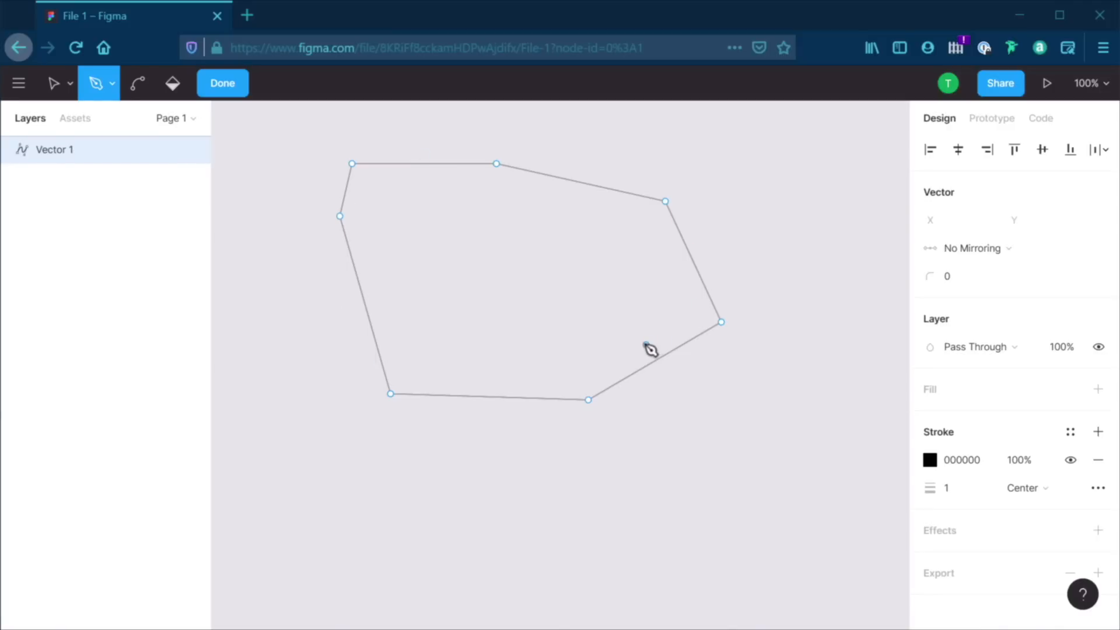
key(v)
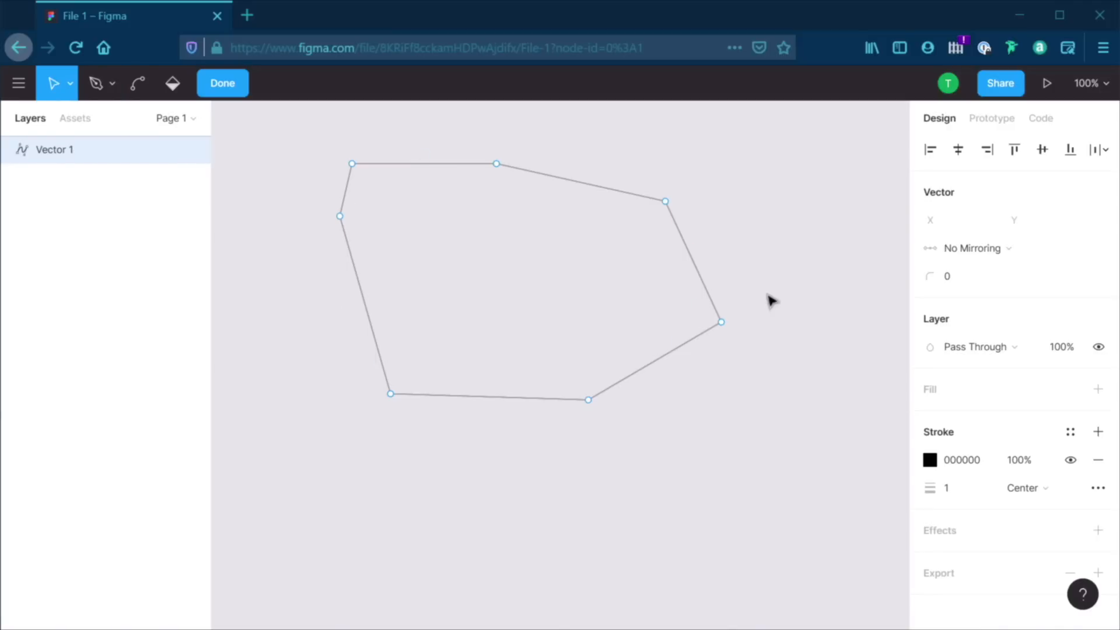
click(234, 94)
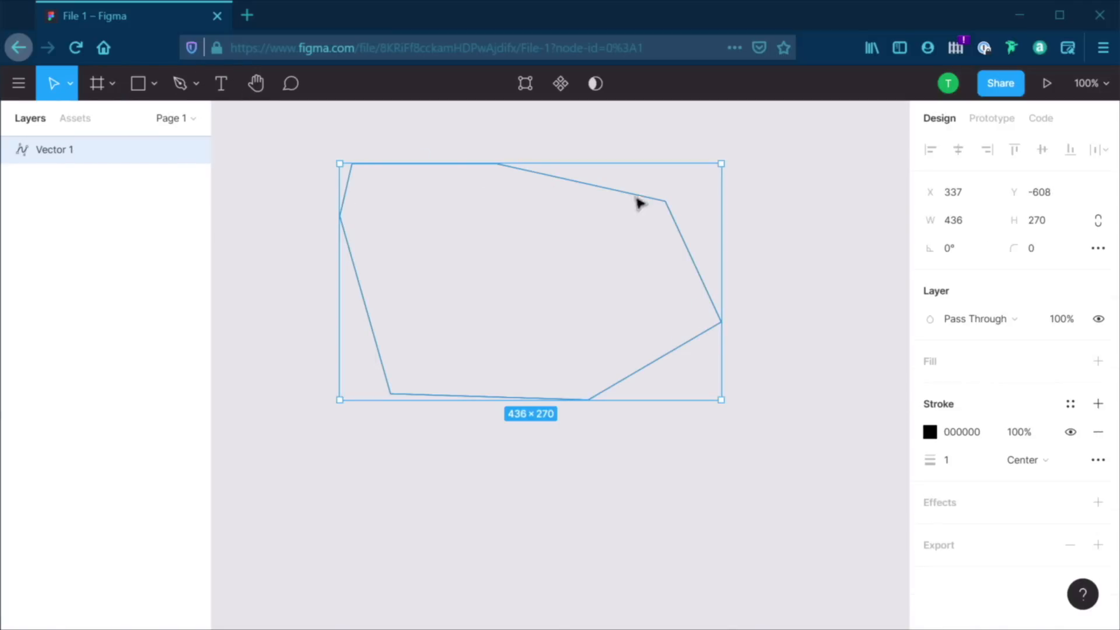
Delete the closed polygon from the canvas
click(780, 241)
drag(782, 196, 467, 367)
key(Delete)
Draw a horizontal line about 226 long with the Pen tool and end the path there
key(p)
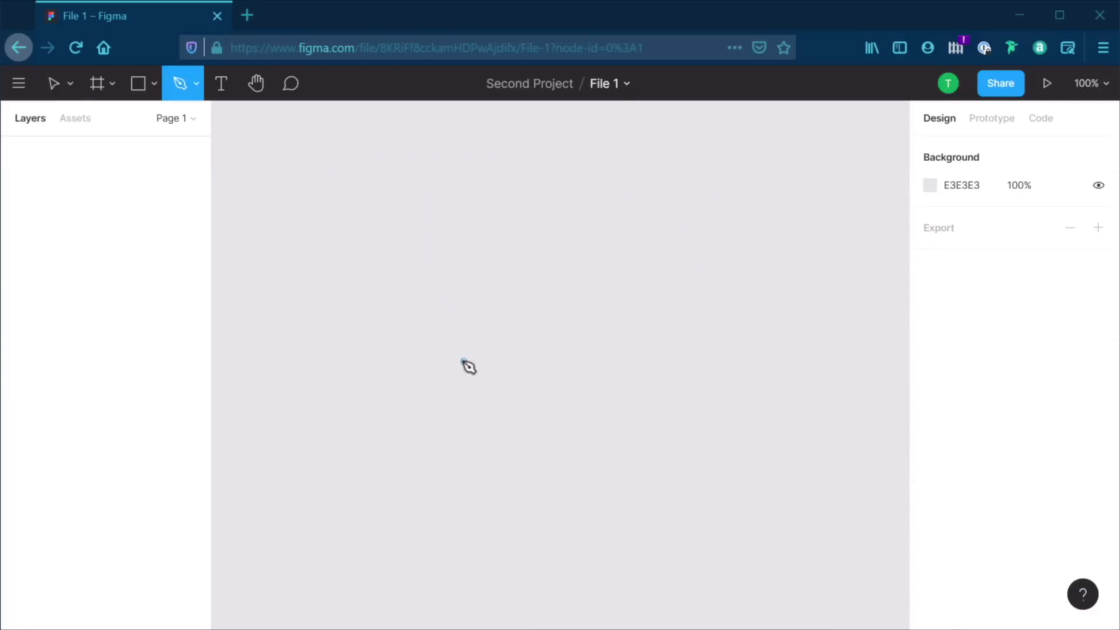
click(301, 276)
click(498, 276)
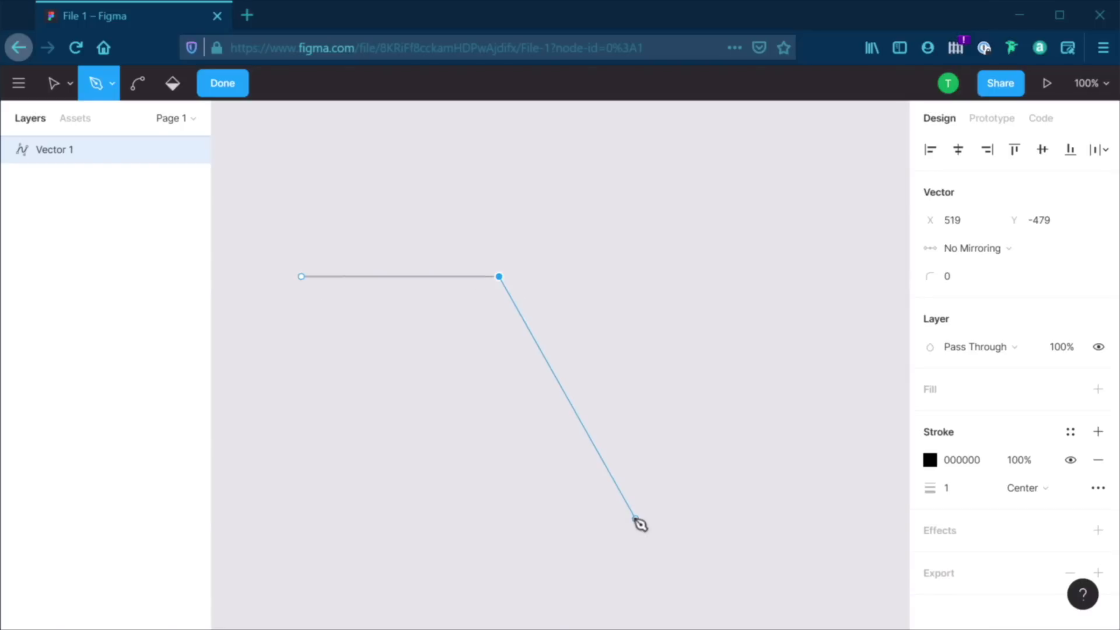
key(Escape)
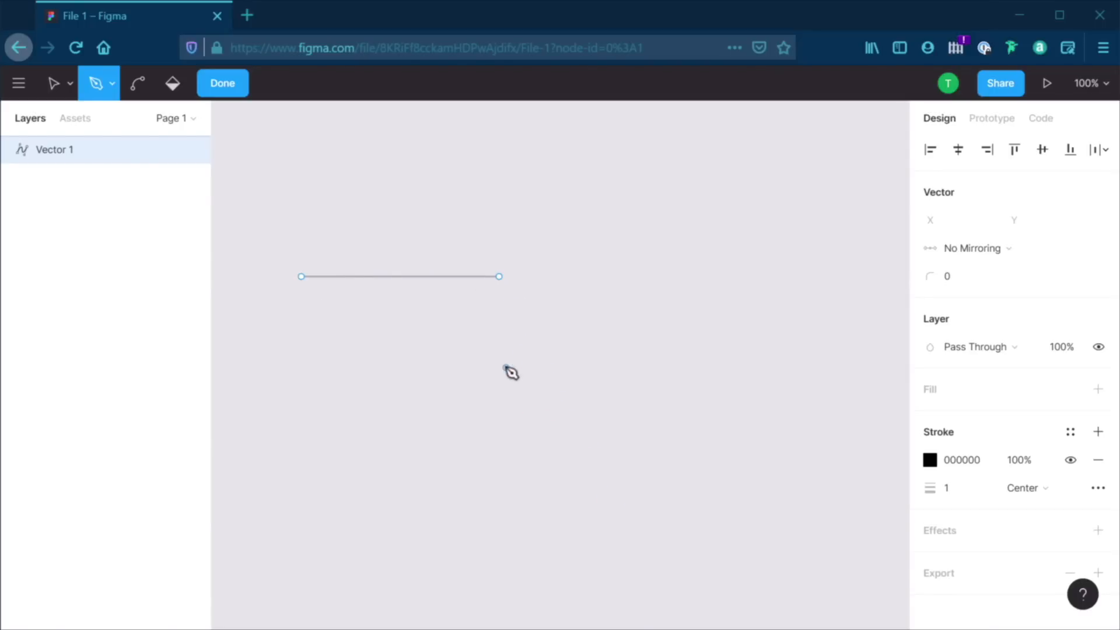
Add two diagonal strokes from the line's end point to form an arrowhead, making an arrow about 226 × 146, and finish editing
click(498, 277)
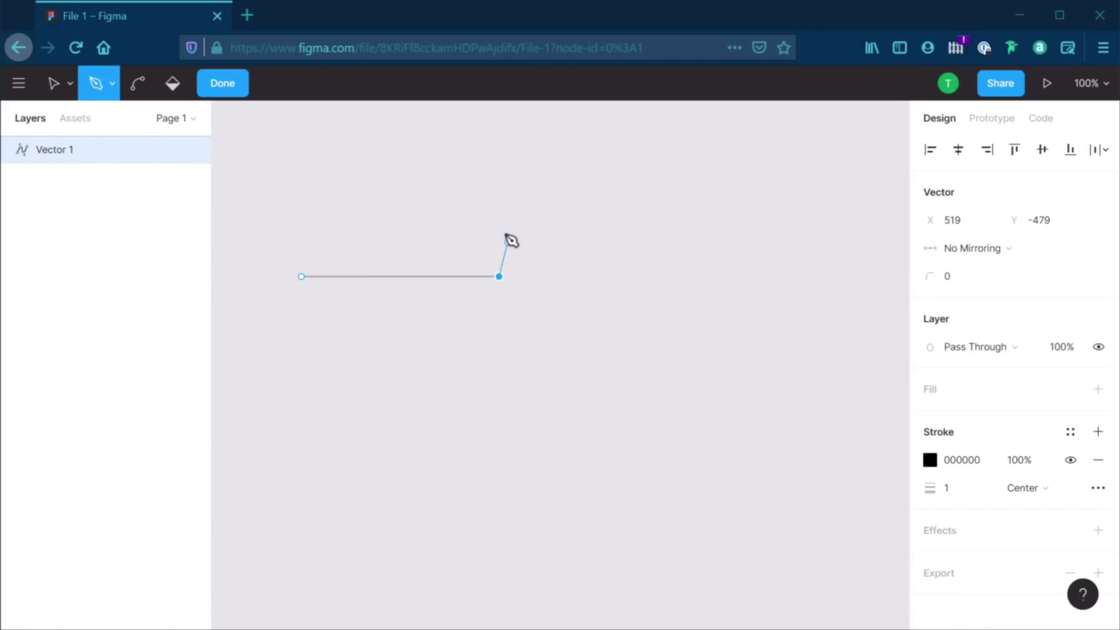
click(451, 215)
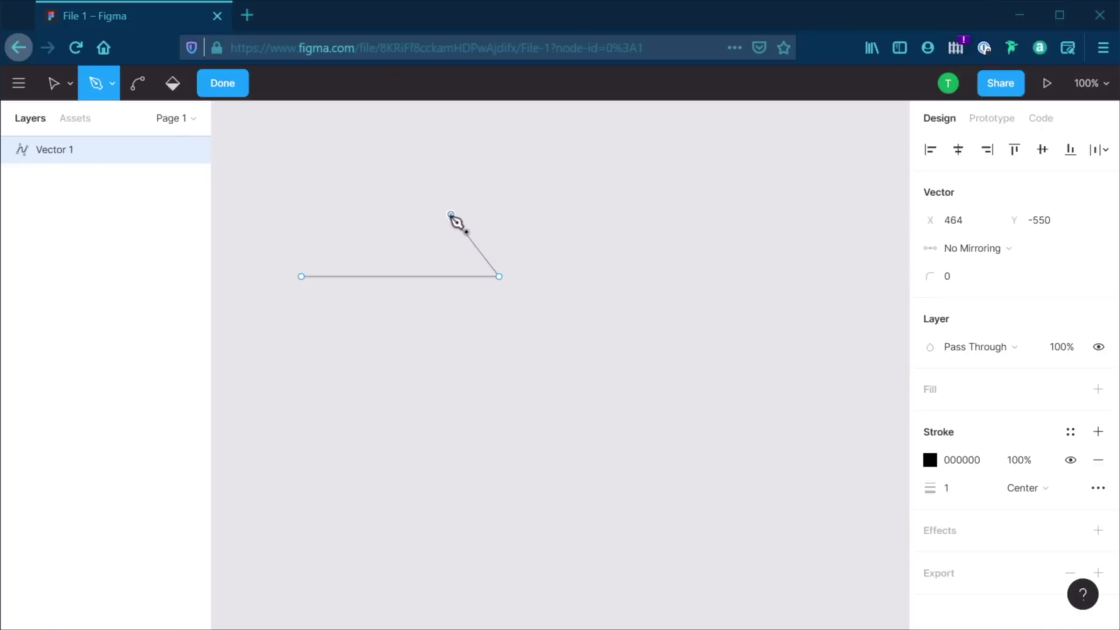
key(Escape)
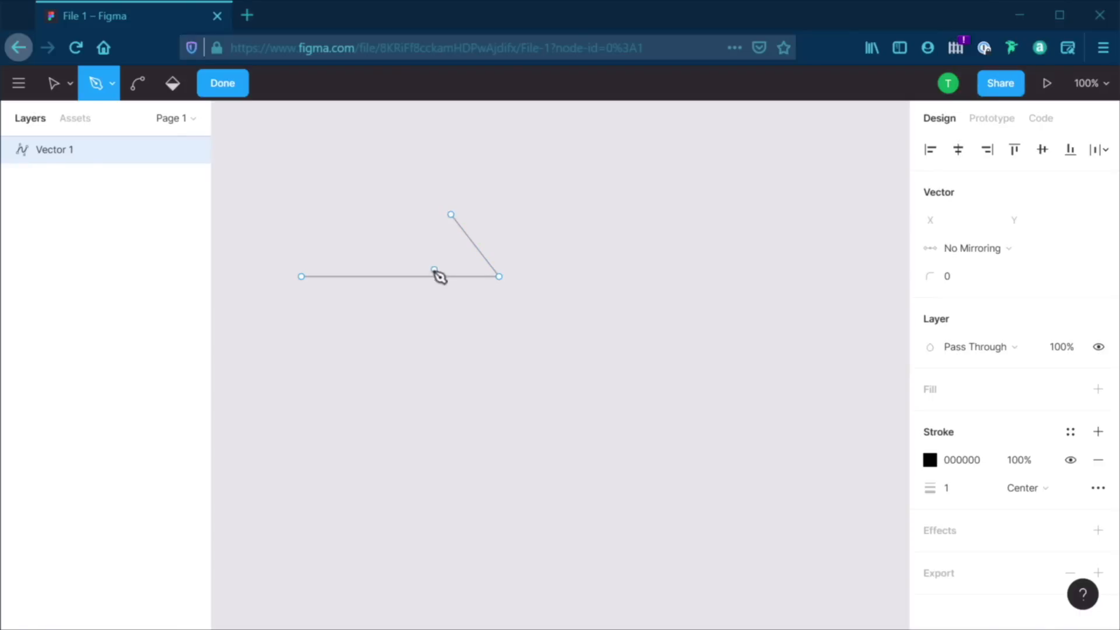
click(499, 276)
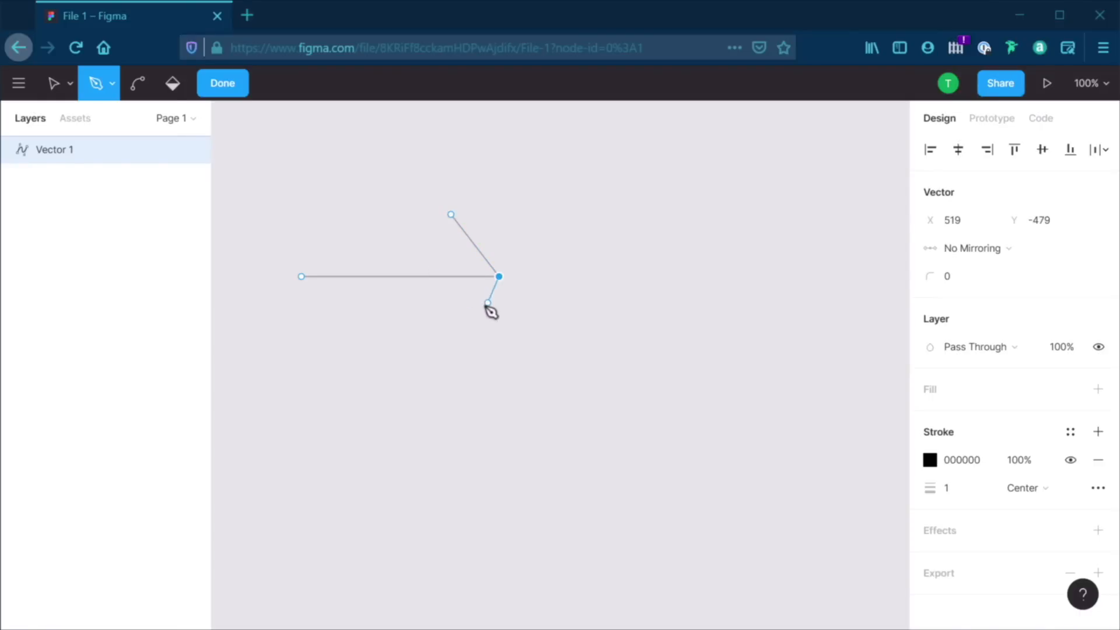
click(451, 341)
key(Escape)
key(v)
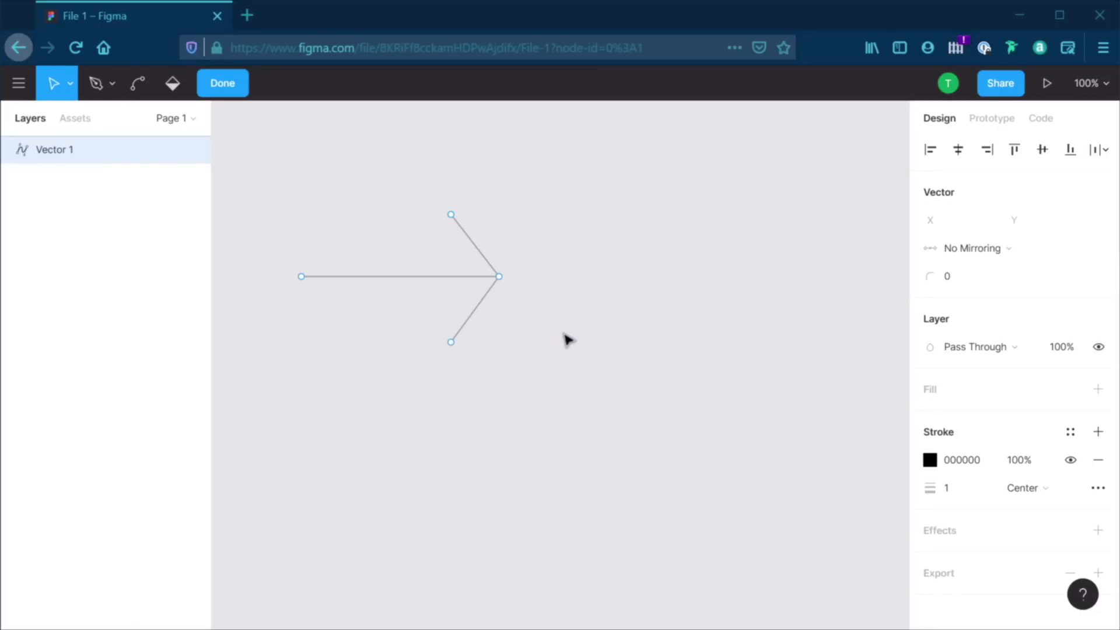
click(223, 83)
click(617, 314)
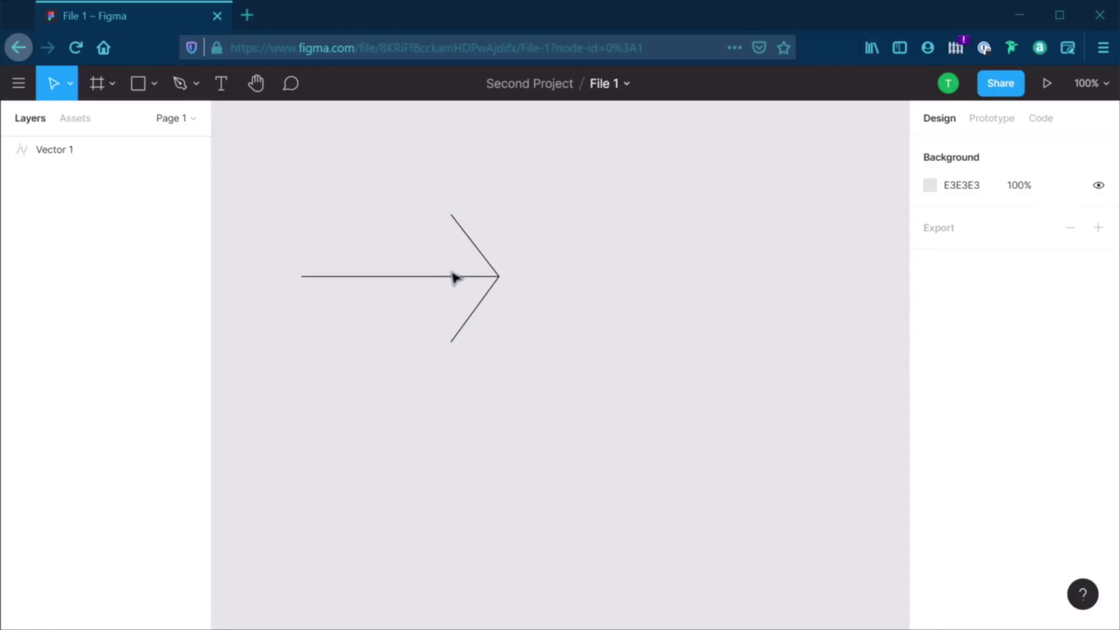
Move the arrow towards the middle of the canvas, then delete it
drag(453, 280, 652, 334)
click(722, 318)
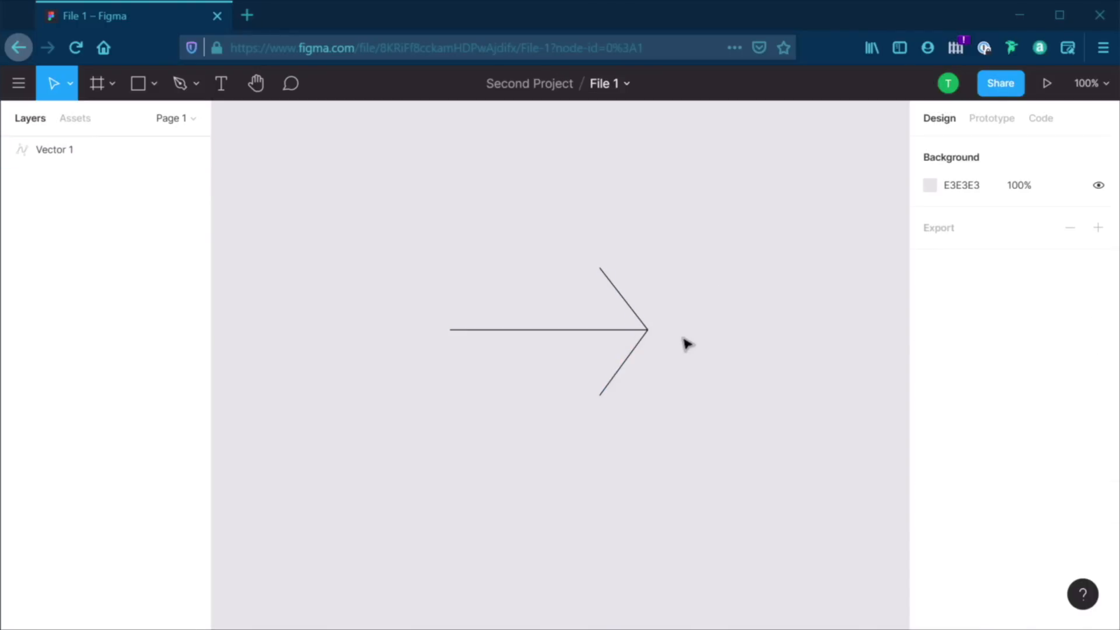
drag(748, 246, 447, 438)
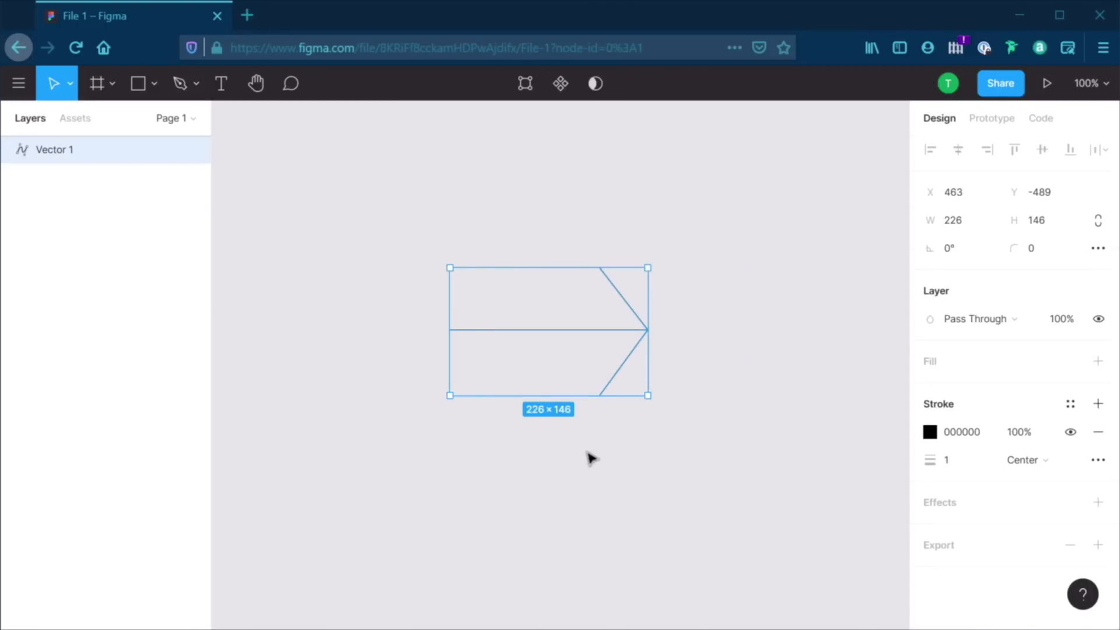
key(Delete)
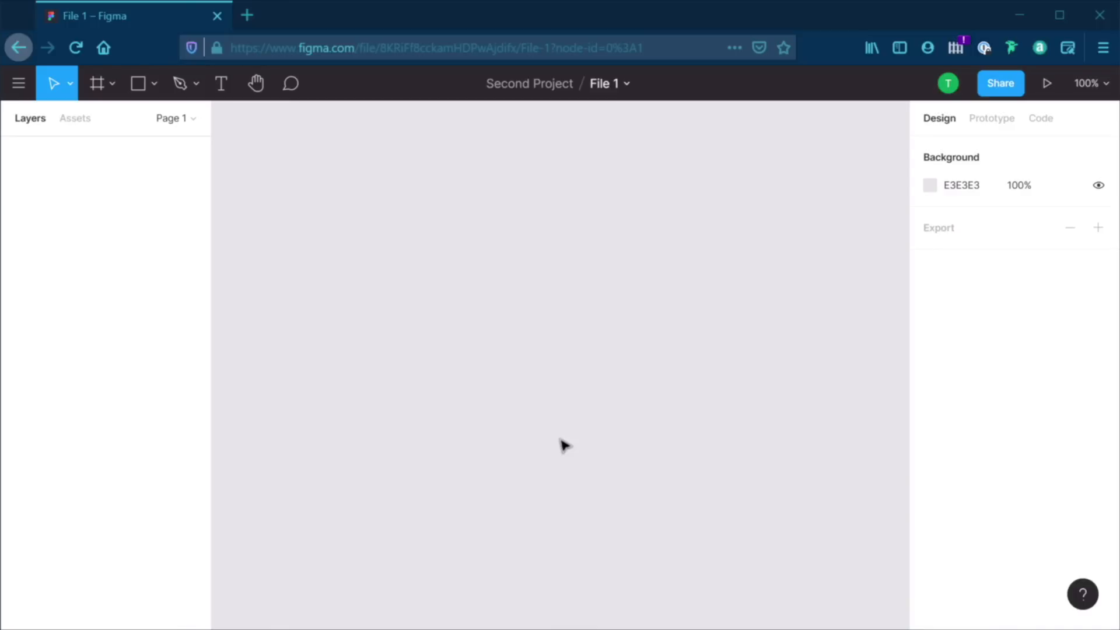
Draw a closed rectangle about 255 × 203 with the Pen tool as the front face of a box
key(p)
click(194, 85)
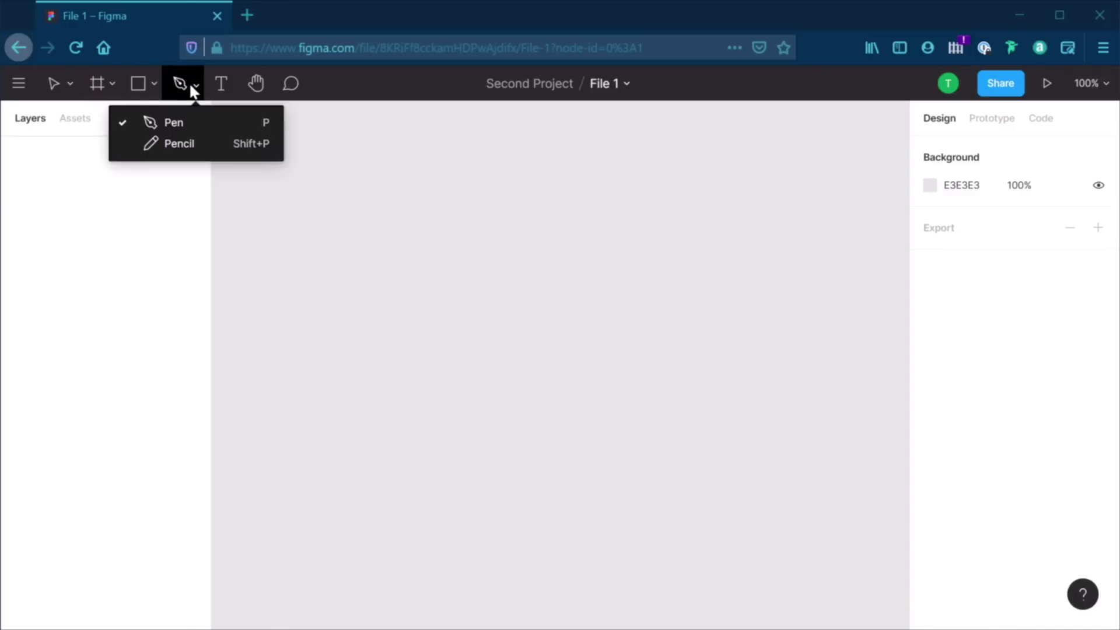
click(208, 120)
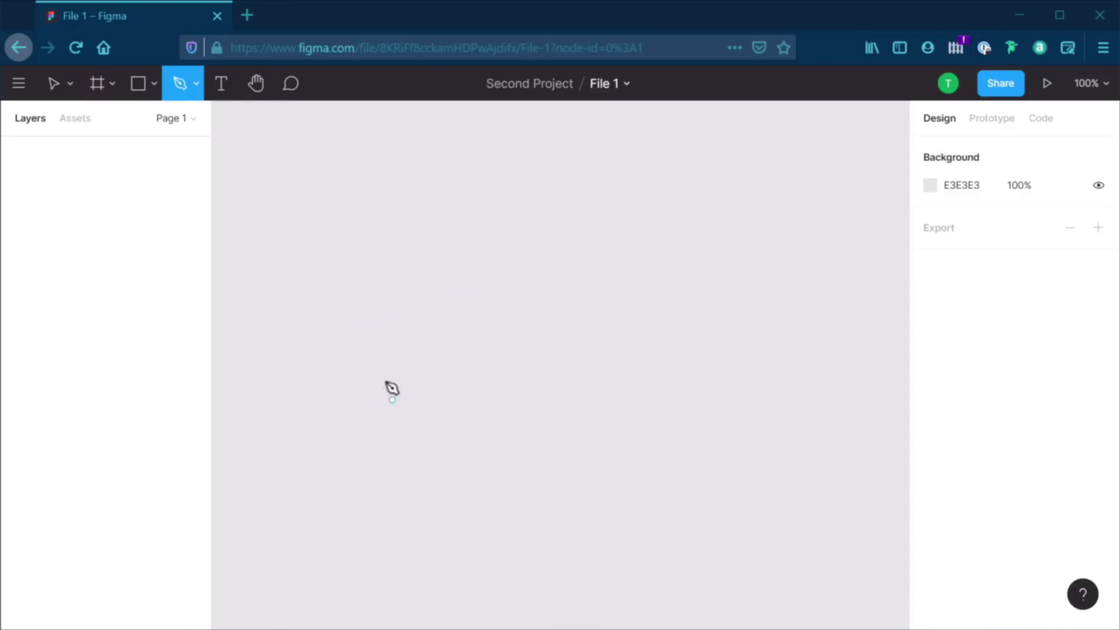
click(373, 277)
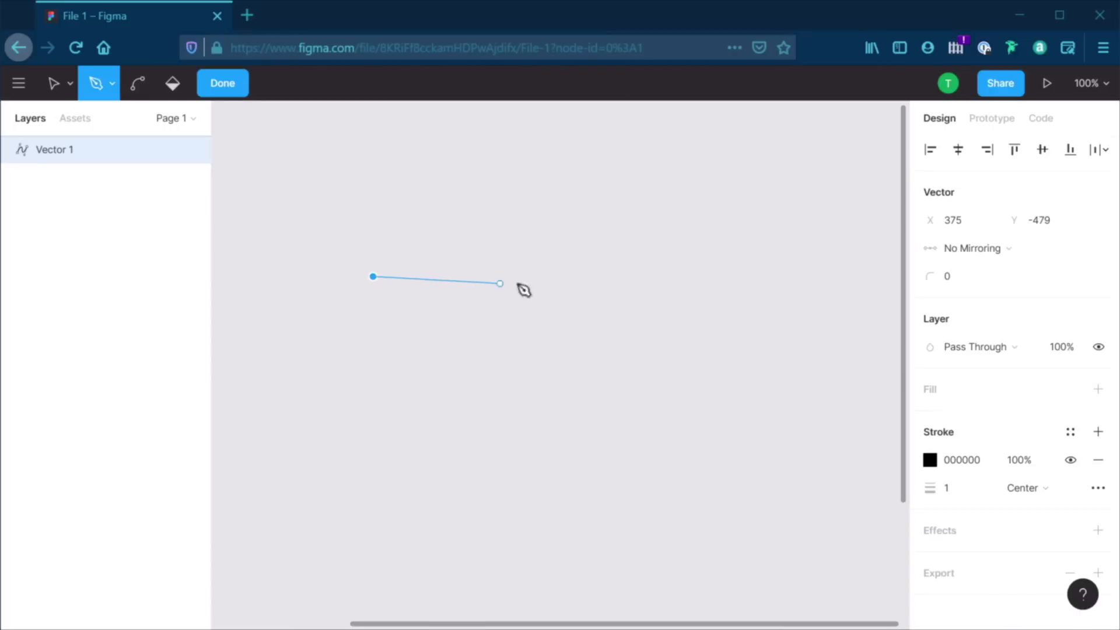
click(596, 277)
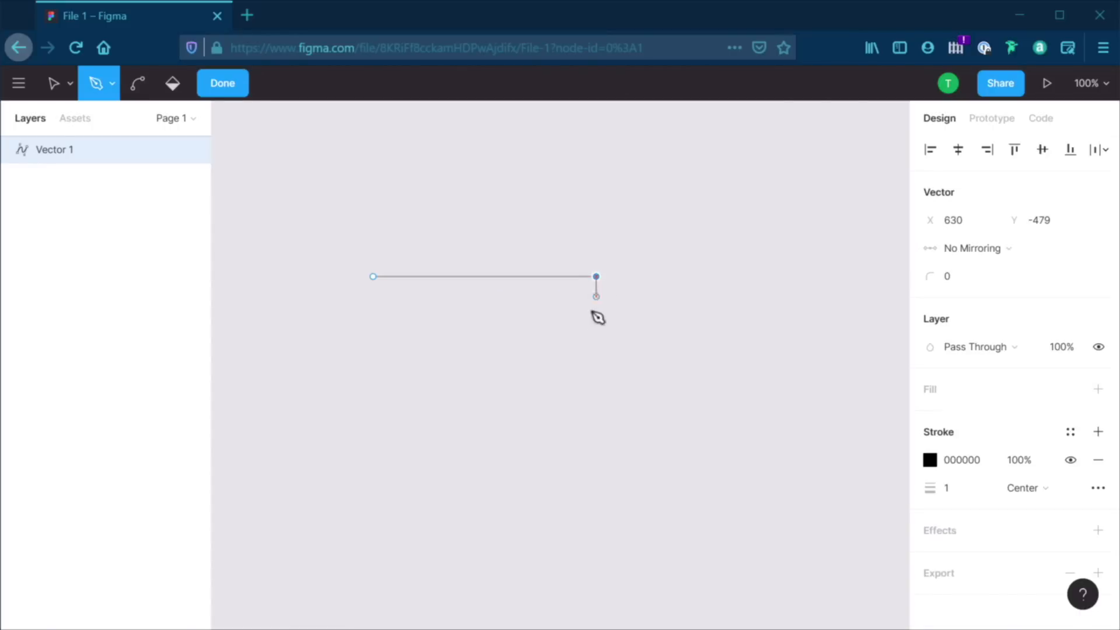
click(596, 453)
click(373, 454)
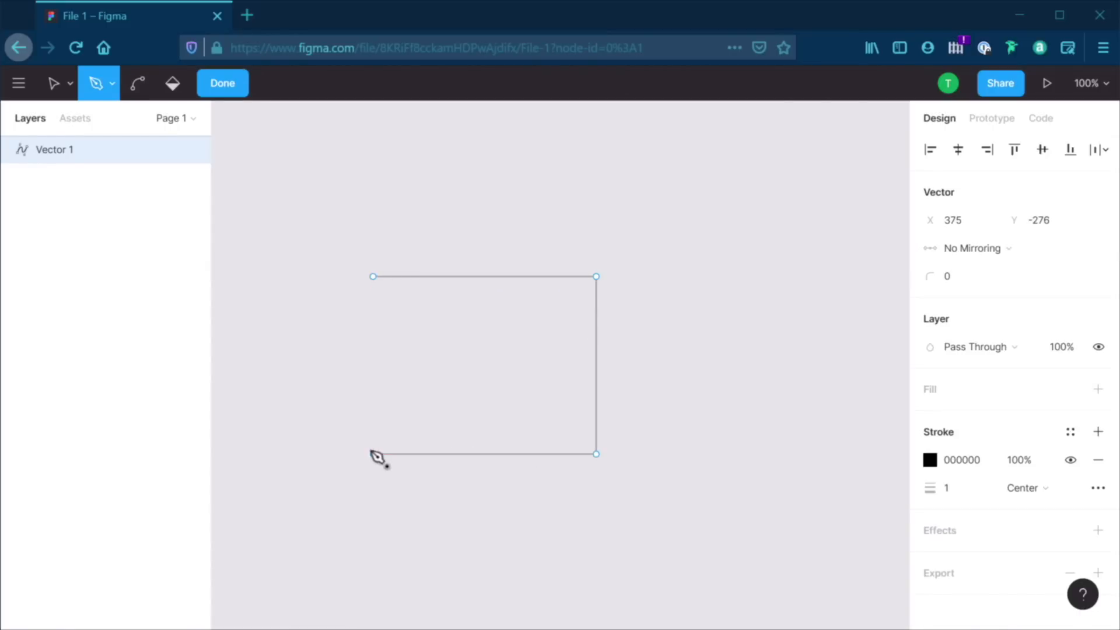
click(373, 276)
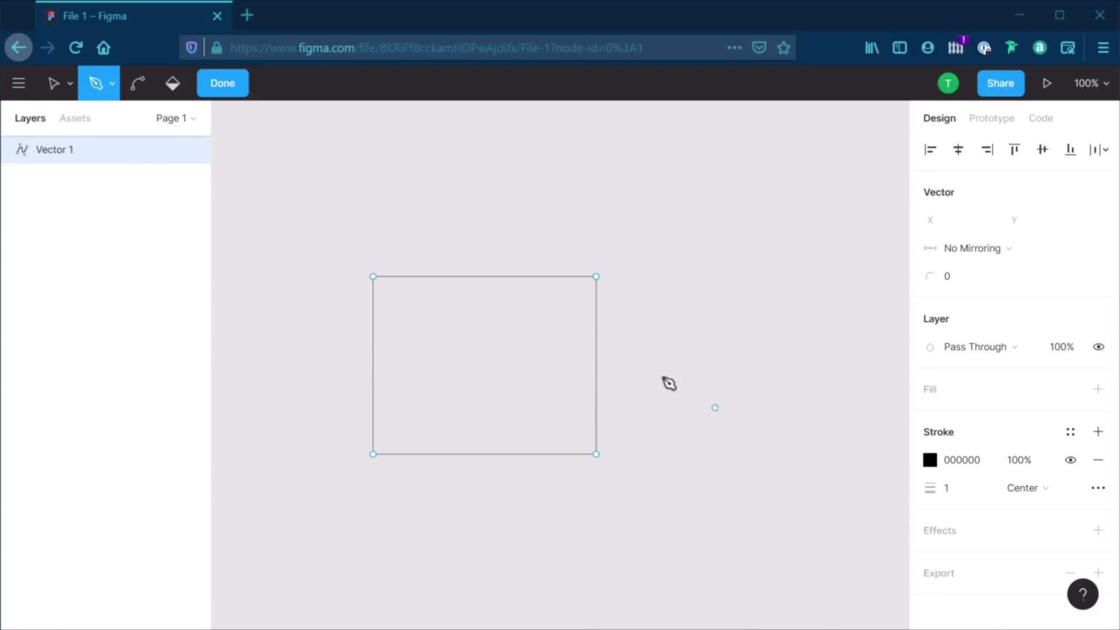
Draw the box's side face from the rectangle's upper-right corner through (719, -568) and (719, -369) to its lower-right corner
click(597, 277)
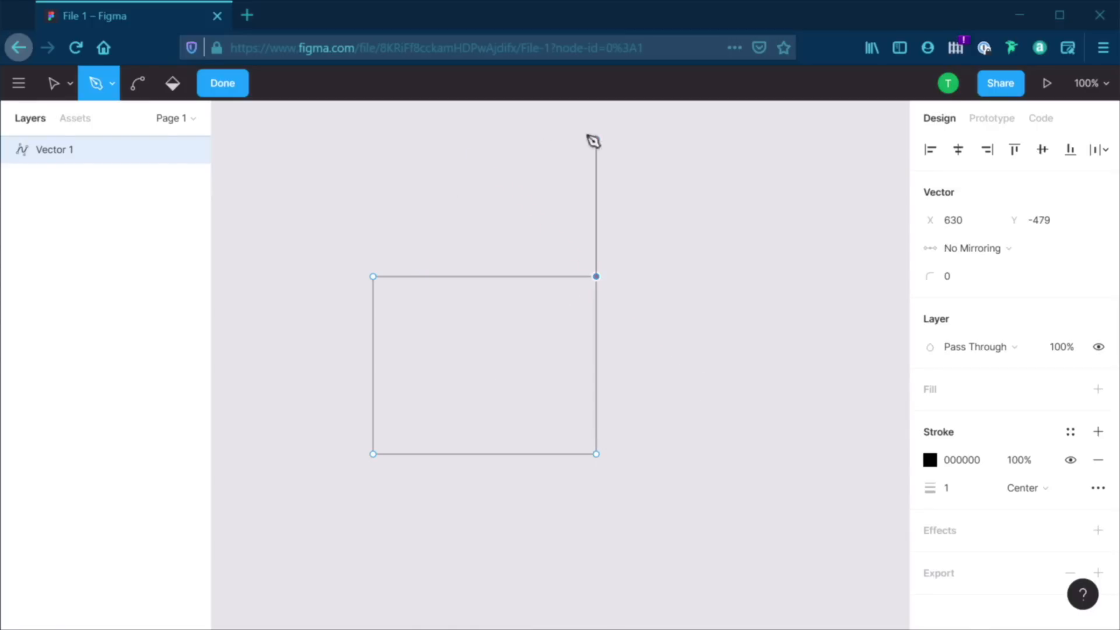
shift+click(695, 220)
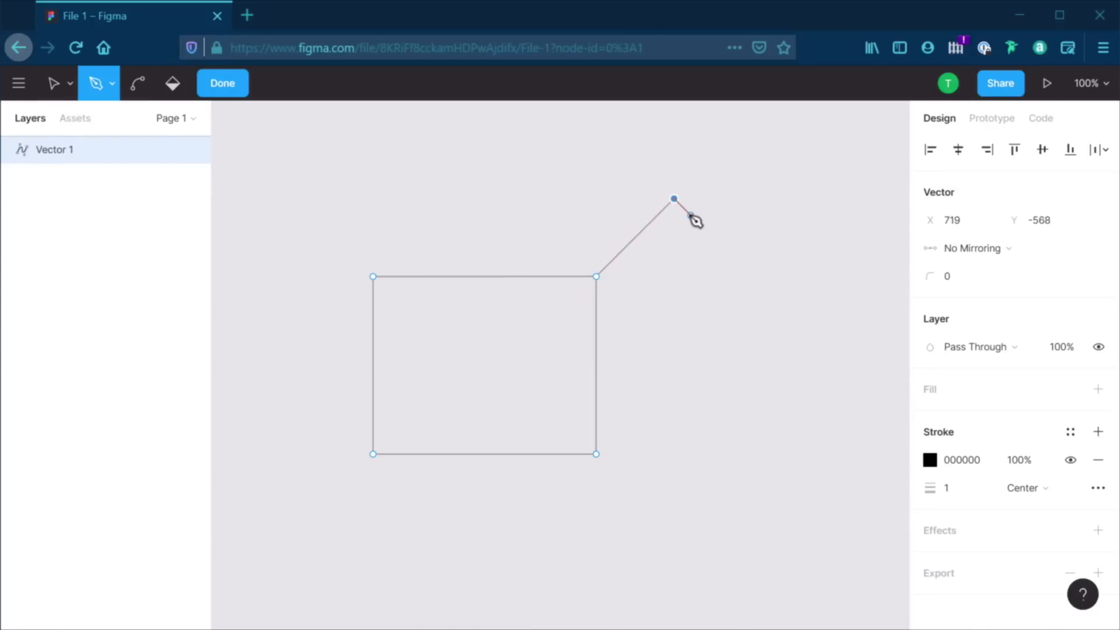
click(674, 374)
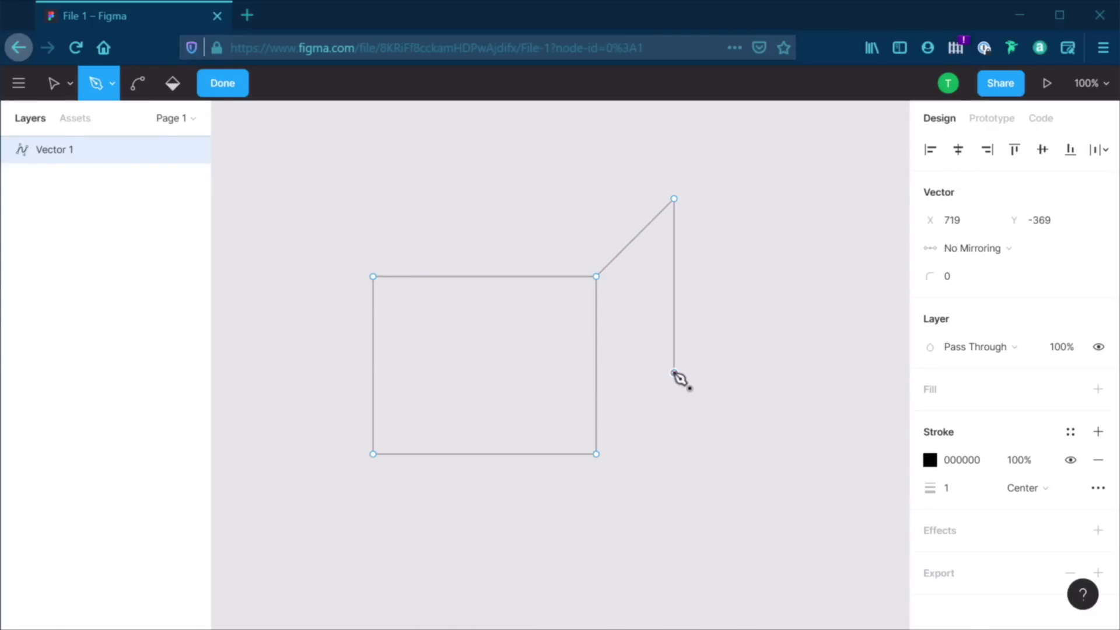
click(596, 454)
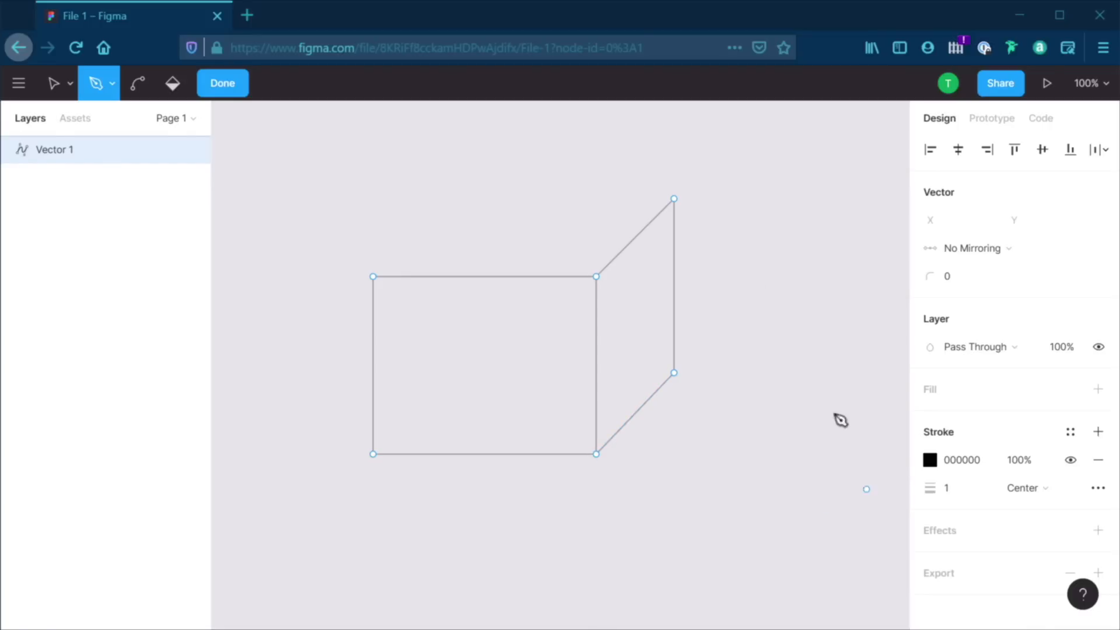
Draw the box's top face from the front's upper-left corner through (464, -568) to the side face's upper corner, and finish vector editing
click(374, 276)
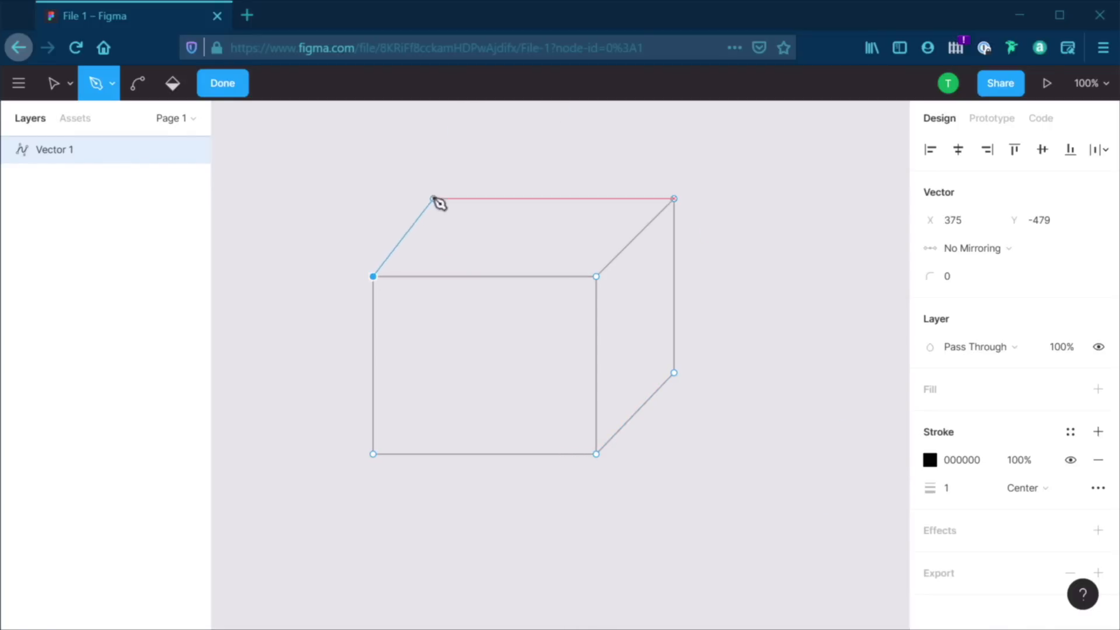
click(450, 199)
click(450, 199)
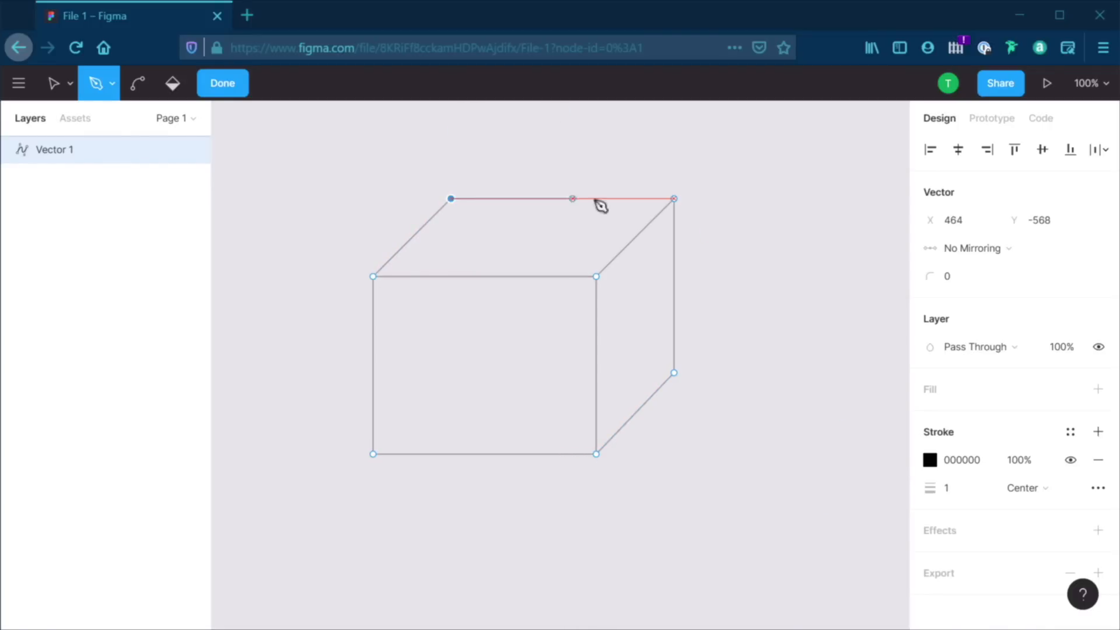
click(674, 200)
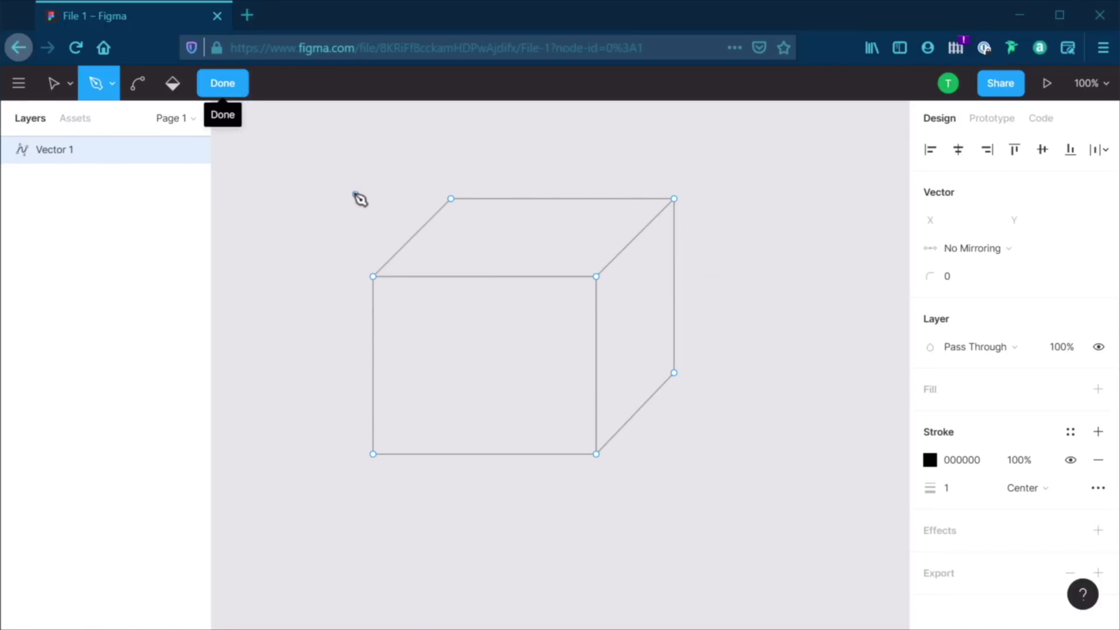
key(Return)
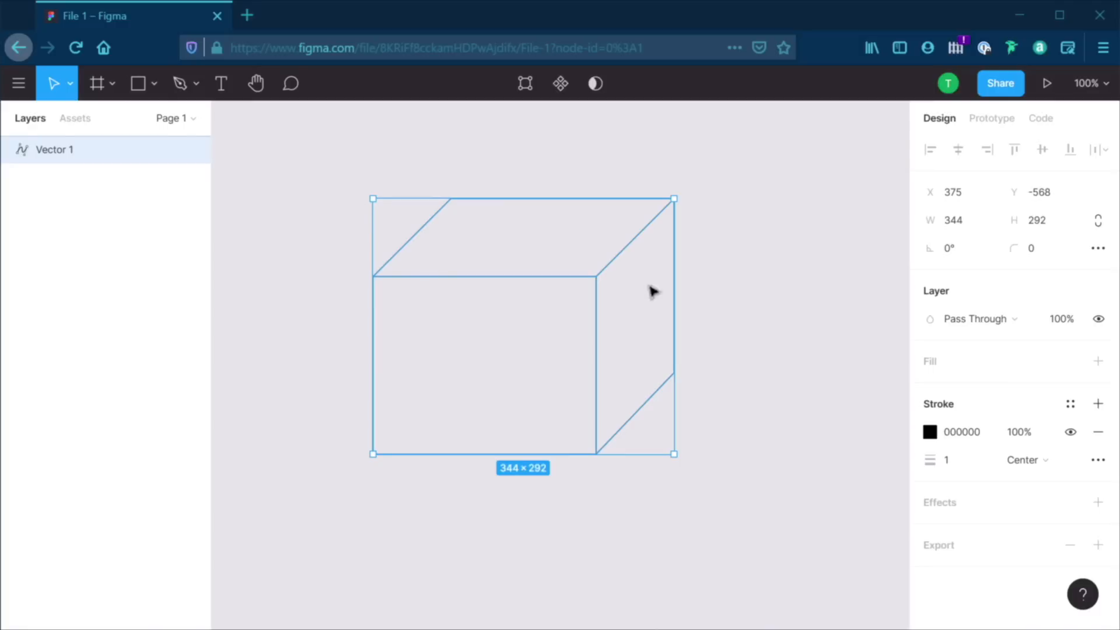
Select the box drawing and move it to about X 402, Y -561
click(792, 410)
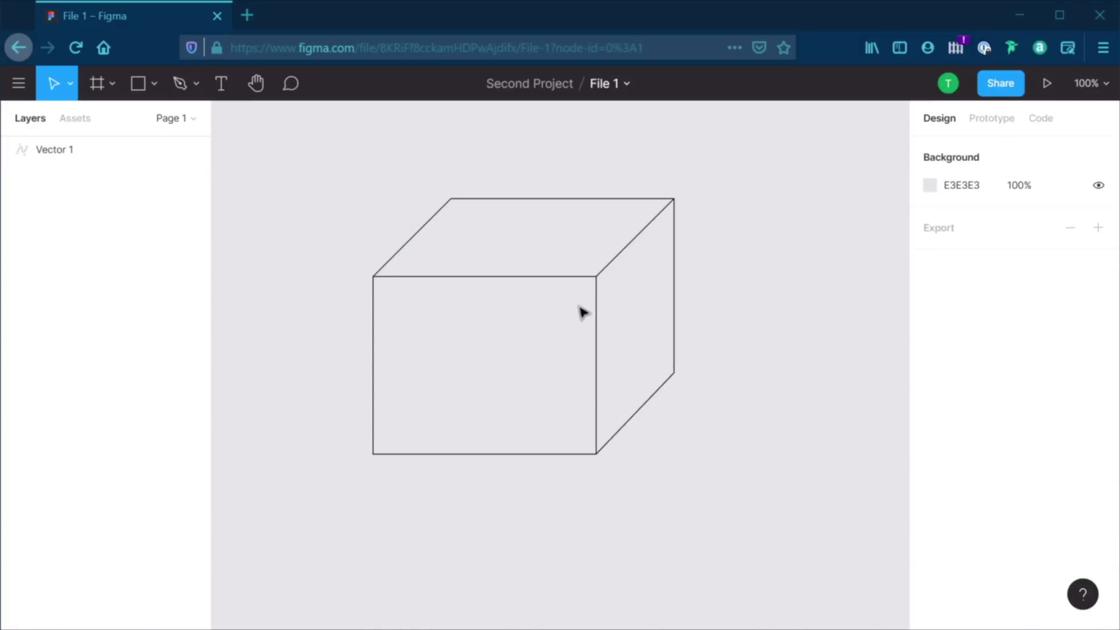
click(597, 283)
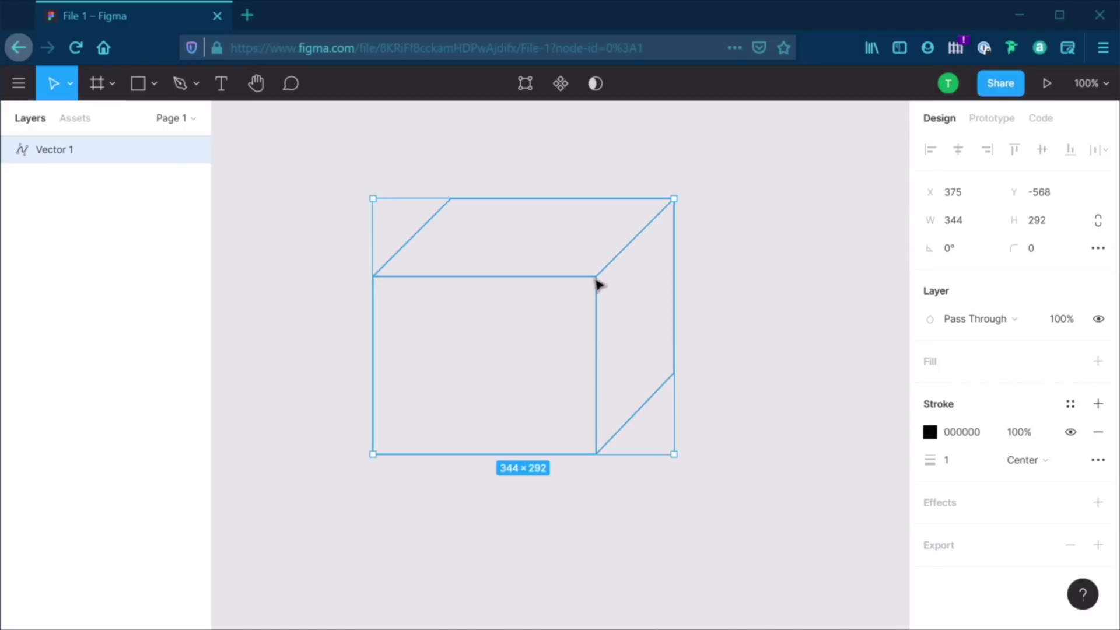
drag(597, 284, 613, 287)
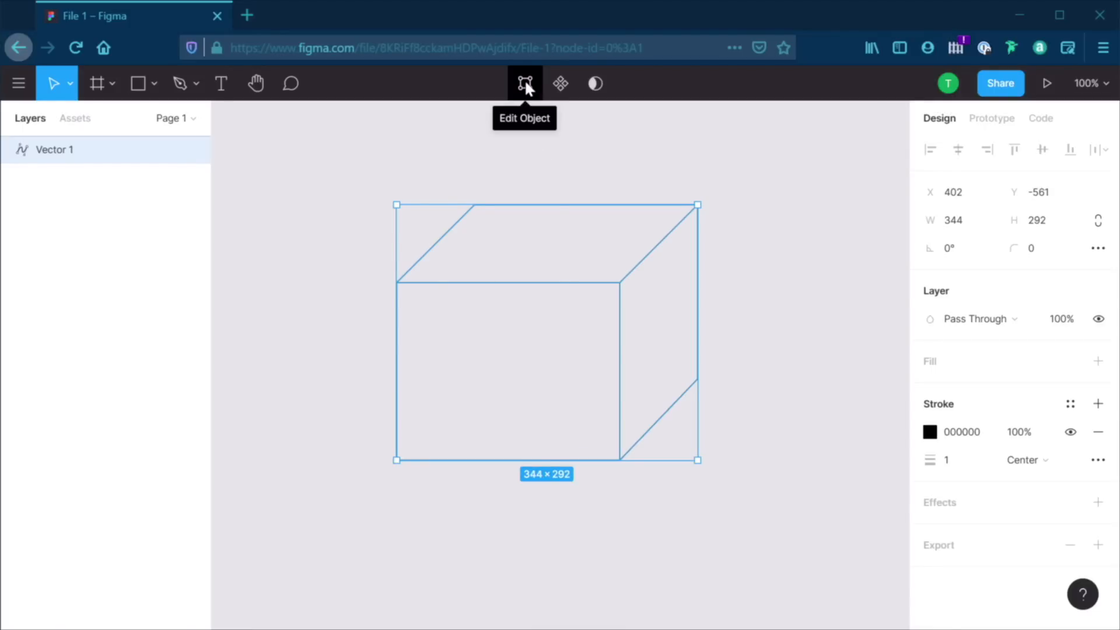
Enter vector editing, try moving the front face's upper-right corner to about (648, -434), and undo the move
click(525, 86)
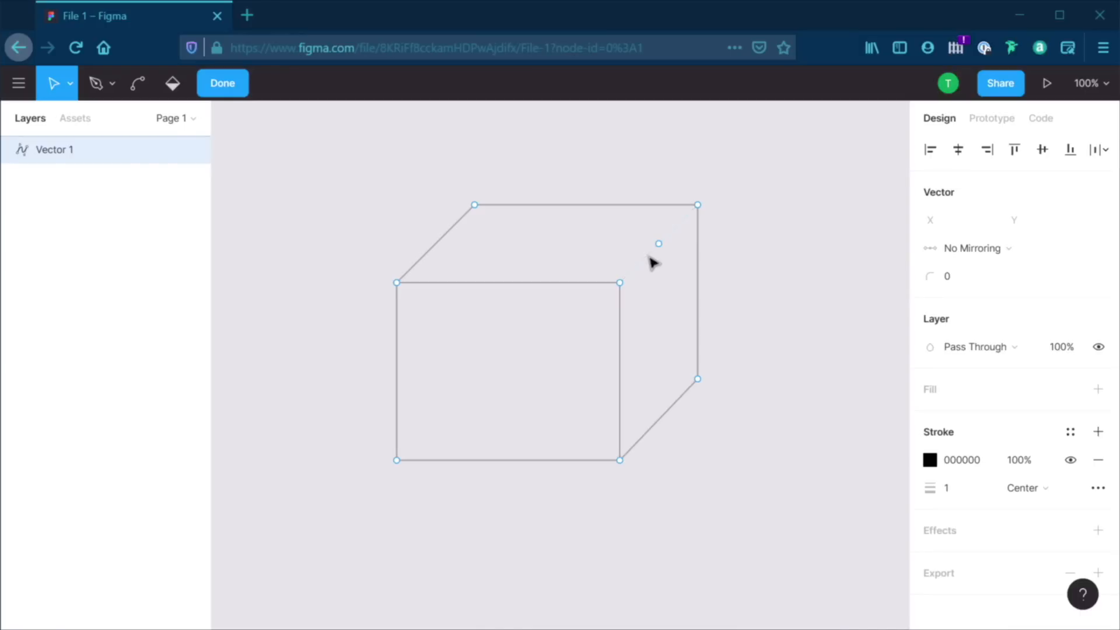
click(652, 251)
click(571, 283)
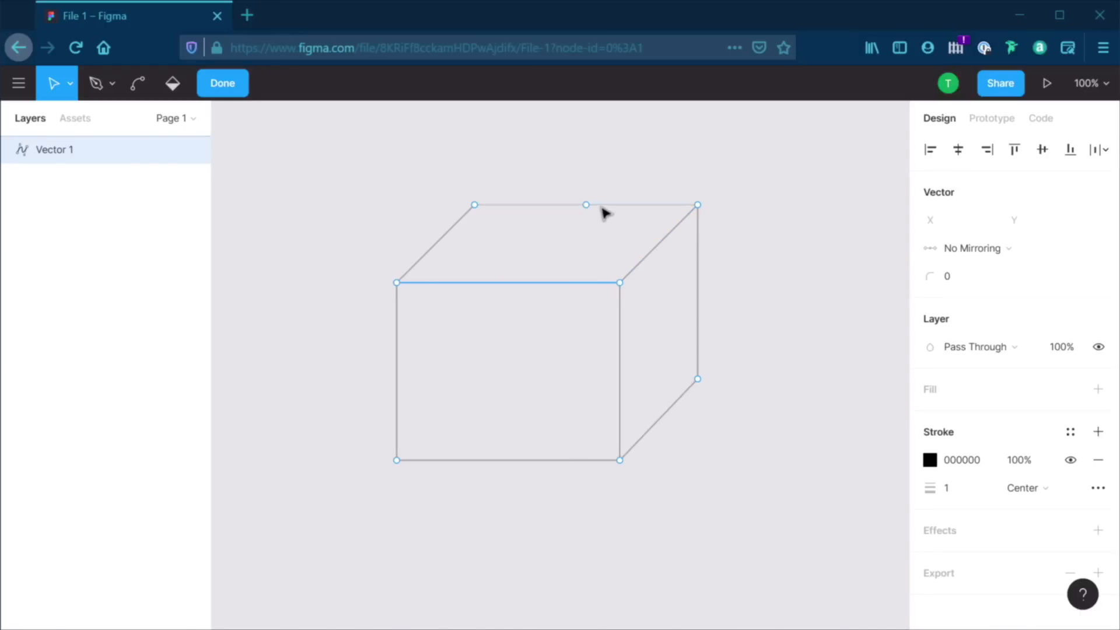
click(605, 208)
click(620, 283)
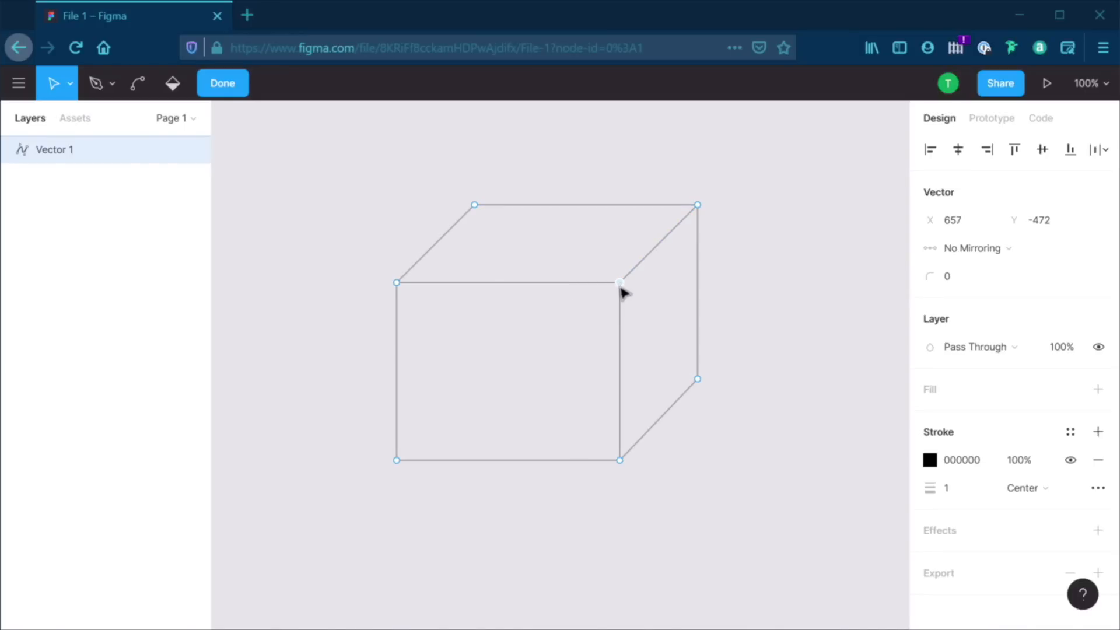
drag(623, 287, 612, 316)
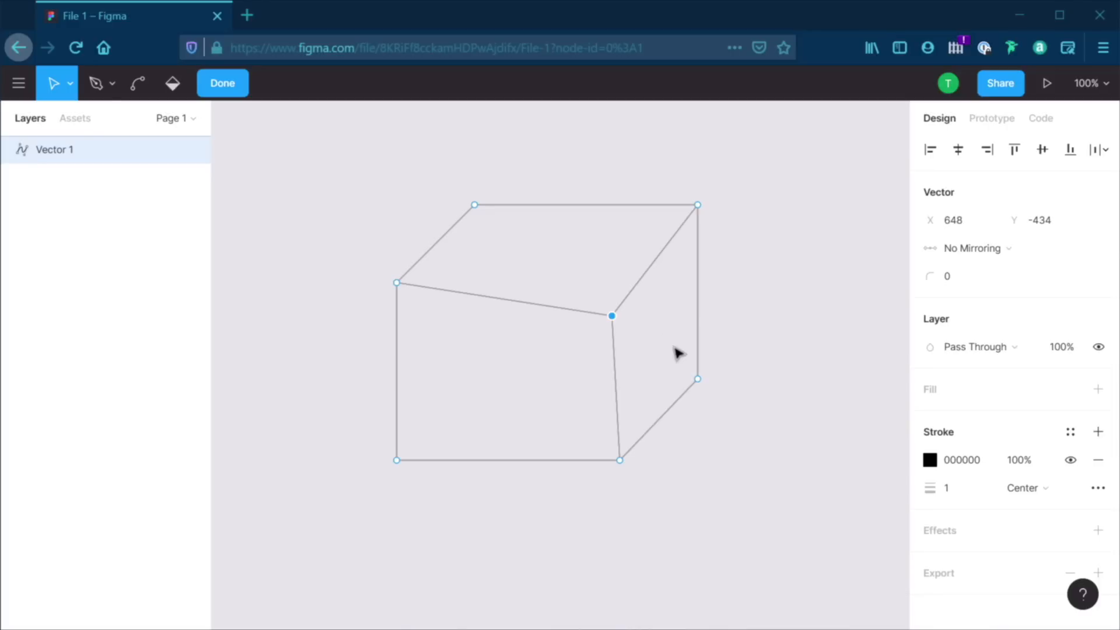
key(ctrl+z)
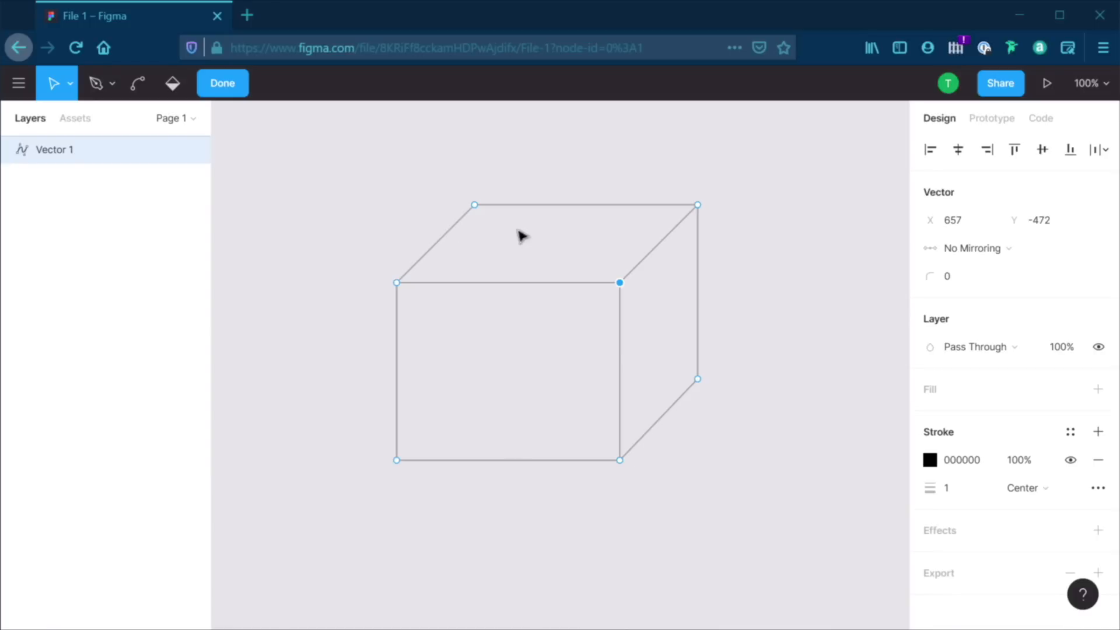
Try pulling the midpoint of the top face's back edge up to about (646, -625), and undo it
click(587, 206)
drag(586, 205, 610, 149)
key(ctrl)
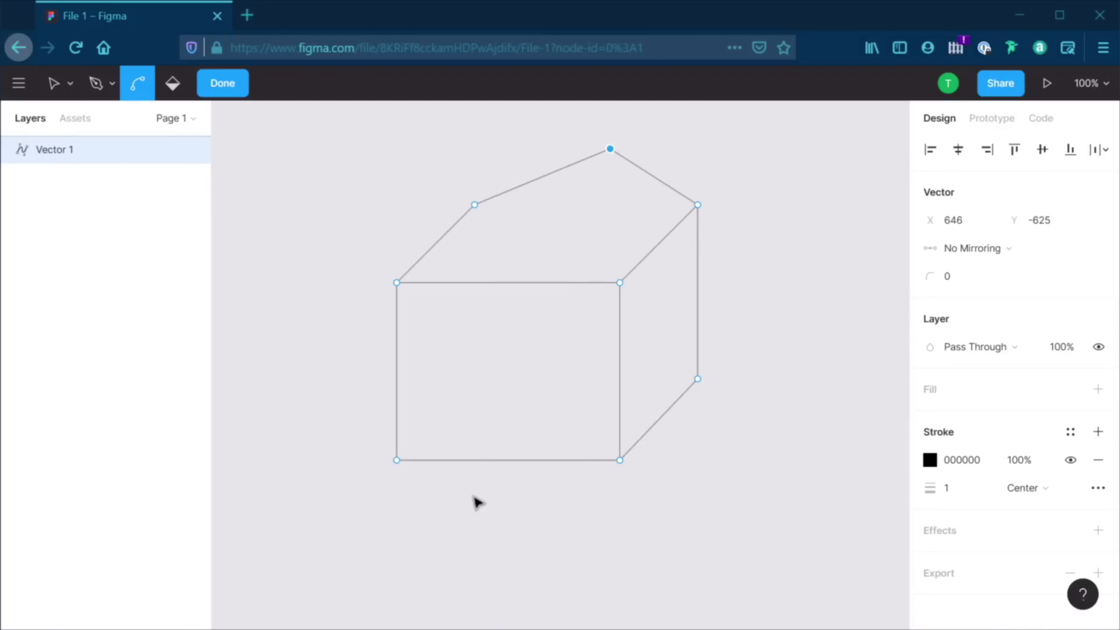
key(ctrl+z)
key(ctrl+z)
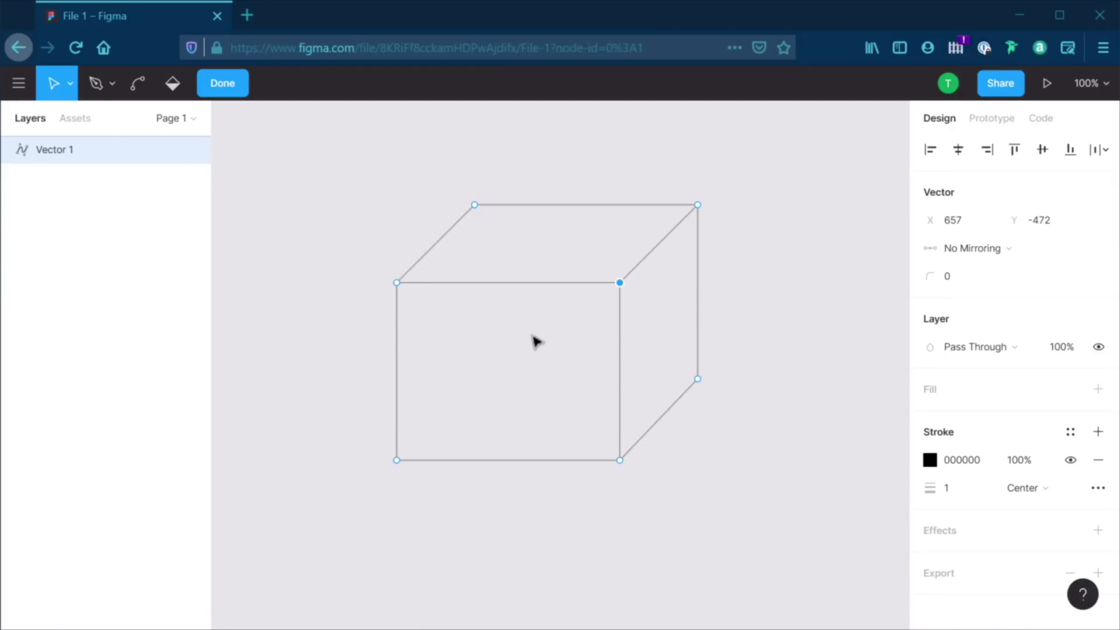
Fill the box's front, side and top faces with the Paint Bucket tool
key(b)
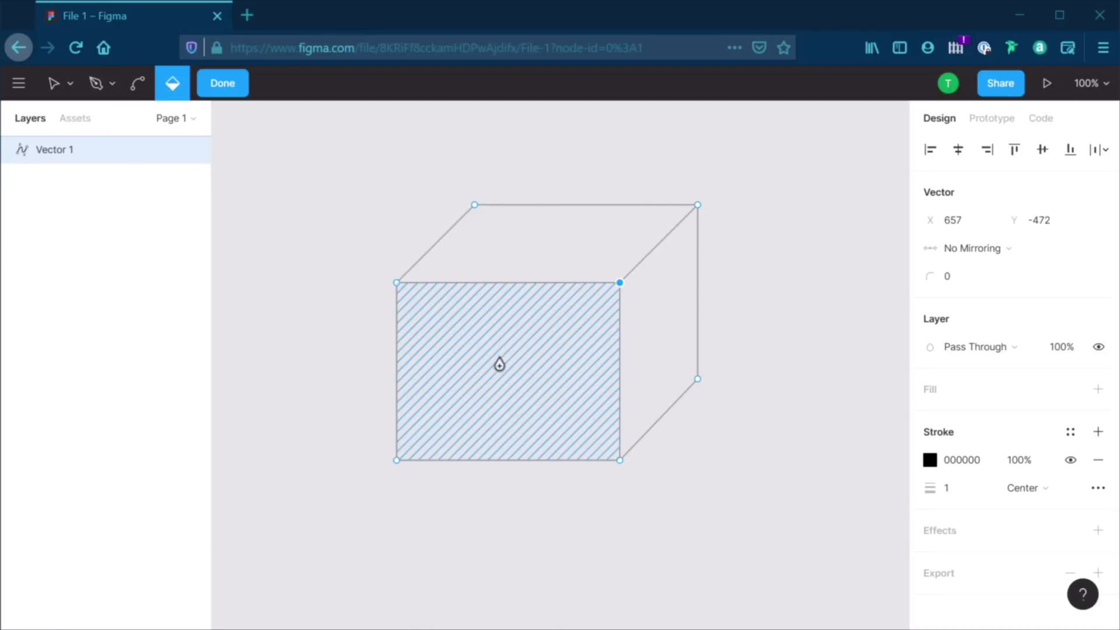
click(536, 367)
click(682, 297)
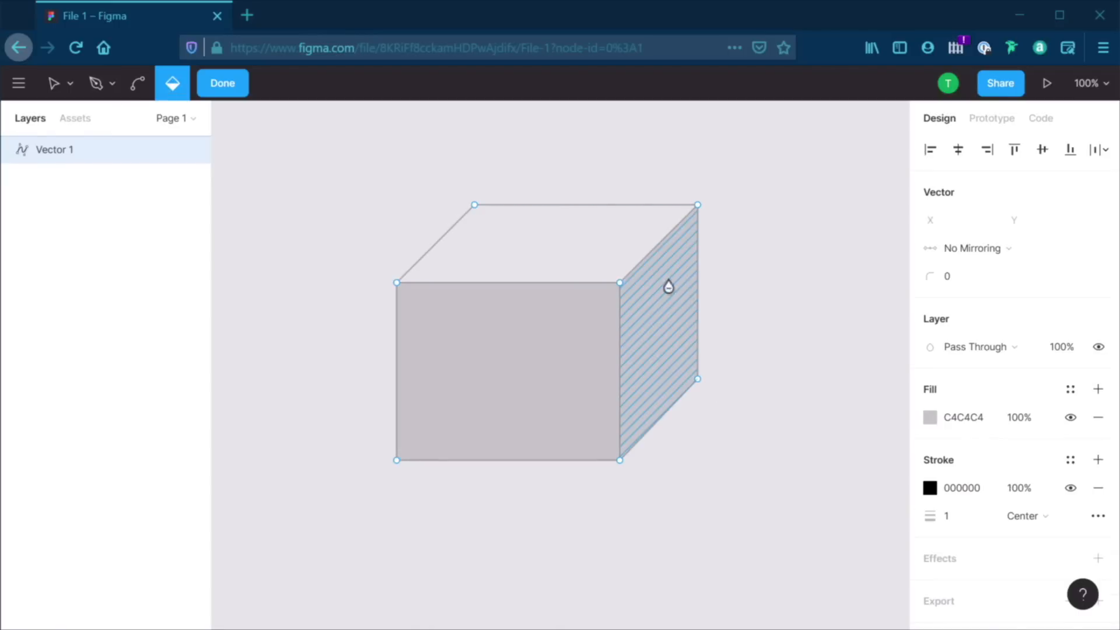
click(578, 251)
Set the box's fill color to BDBDBD and remove the fill from the side face
click(931, 419)
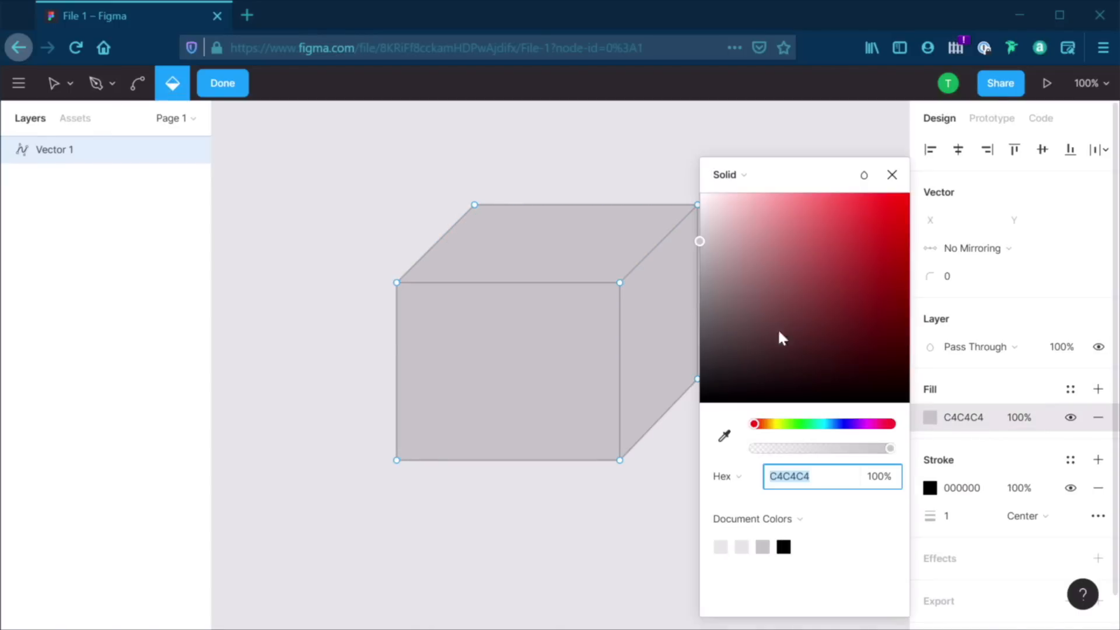
mouse_move(780, 335)
mouse_down()
mouse_move(675, 310)
mouse_move(665, 265)
mouse_up()
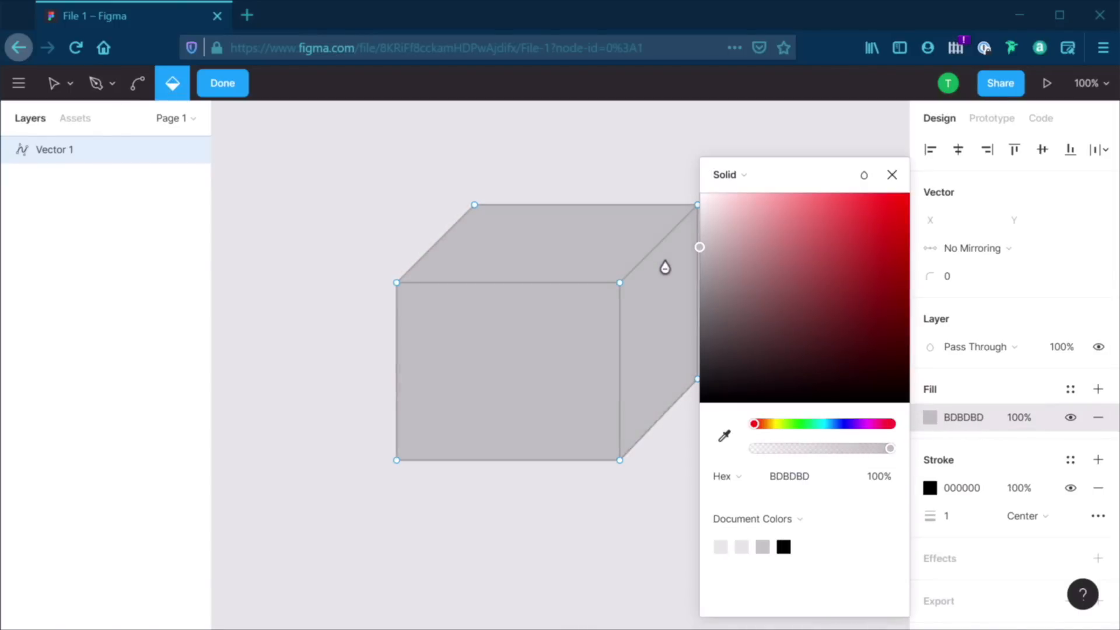
click(678, 356)
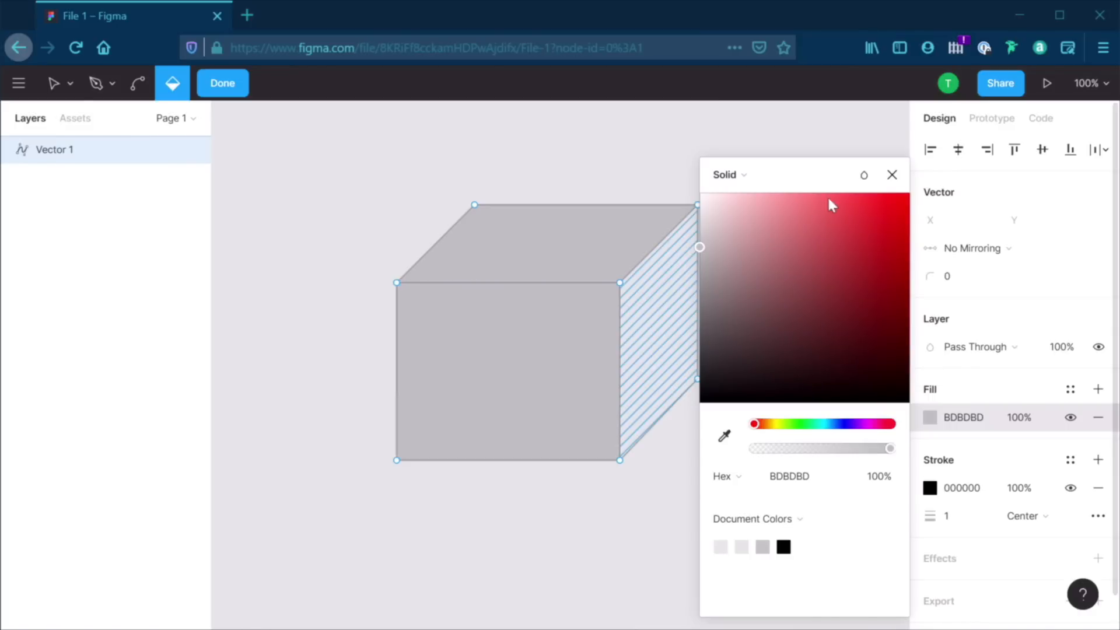
click(892, 174)
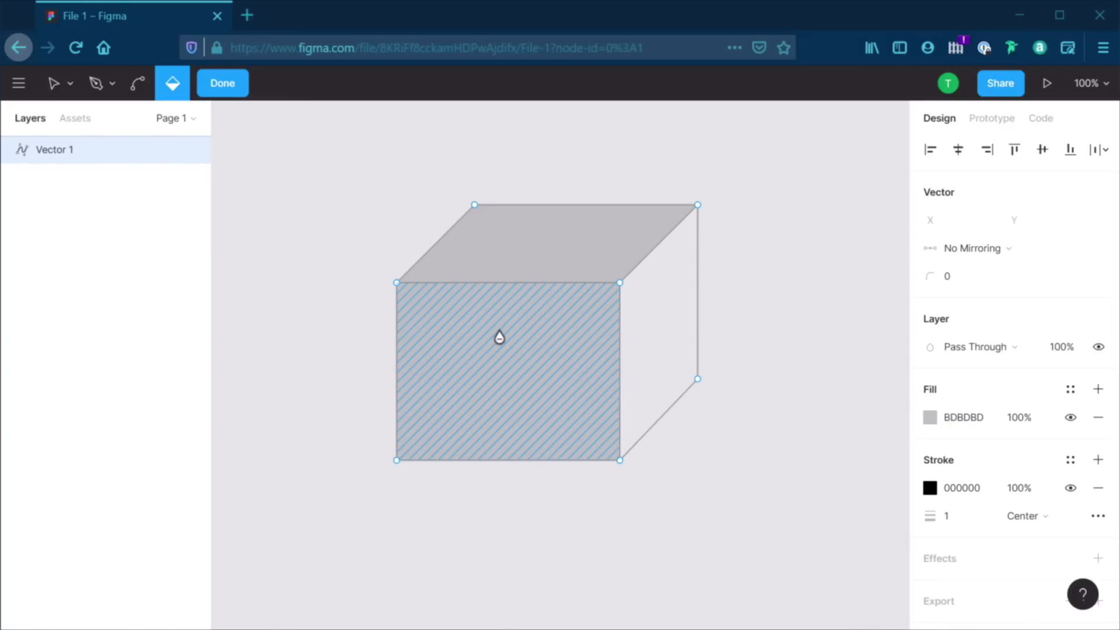
Toggle the front and side face fills with the Paint Bucket, ending with no fill on any face
click(583, 334)
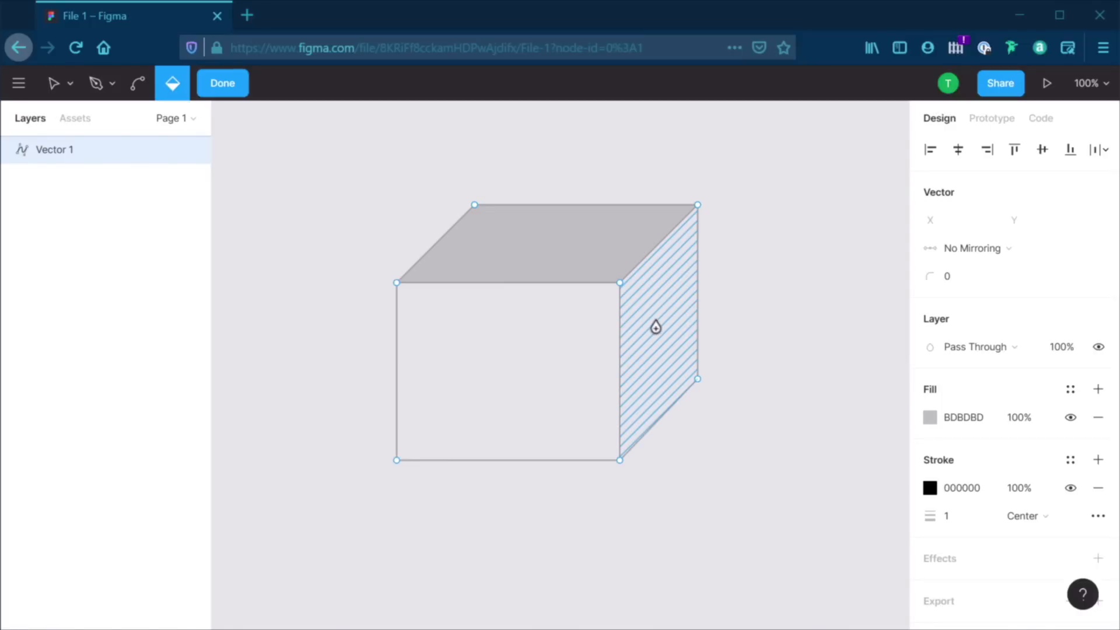
click(657, 327)
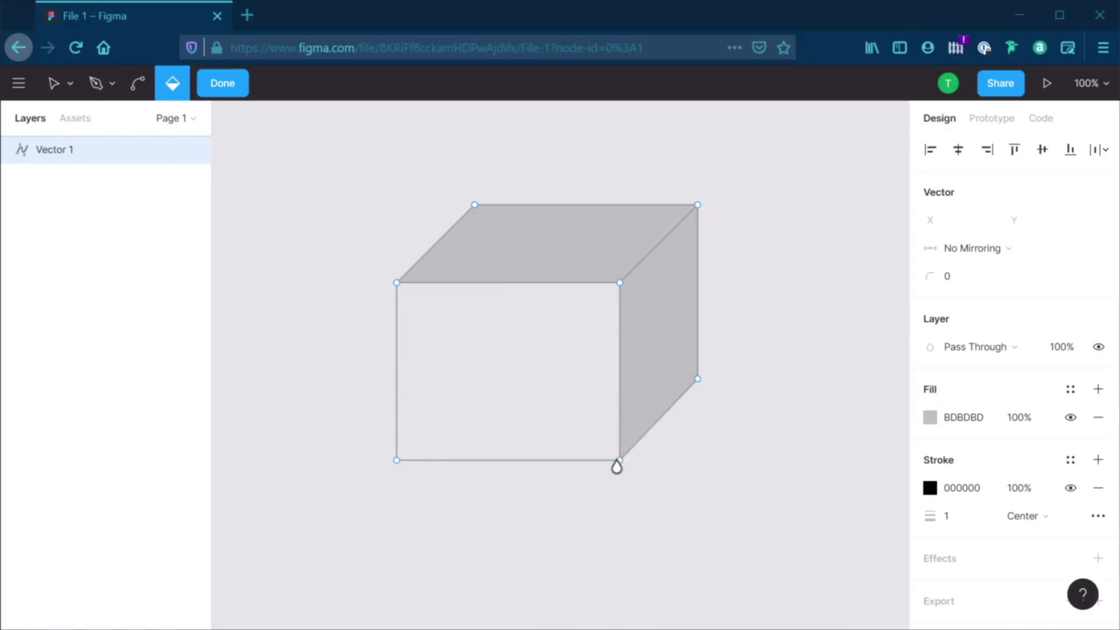
click(518, 416)
click(682, 345)
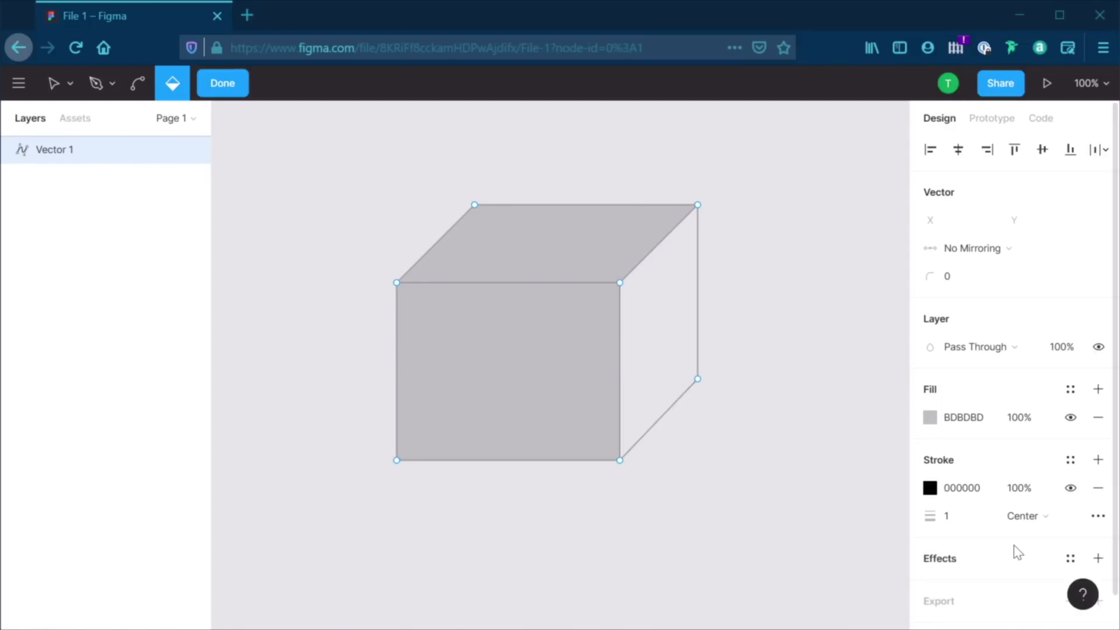
click(604, 248)
click(575, 350)
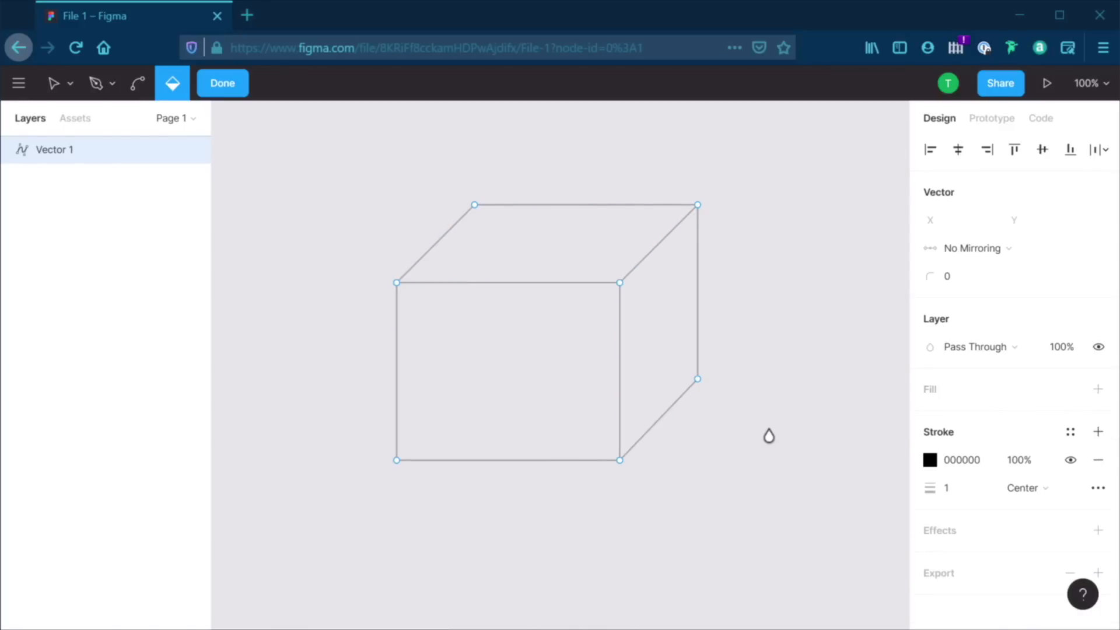
Try curving the front face's lower-left corner with the Bend tool, undo the curve, and finish vector editing
click(140, 87)
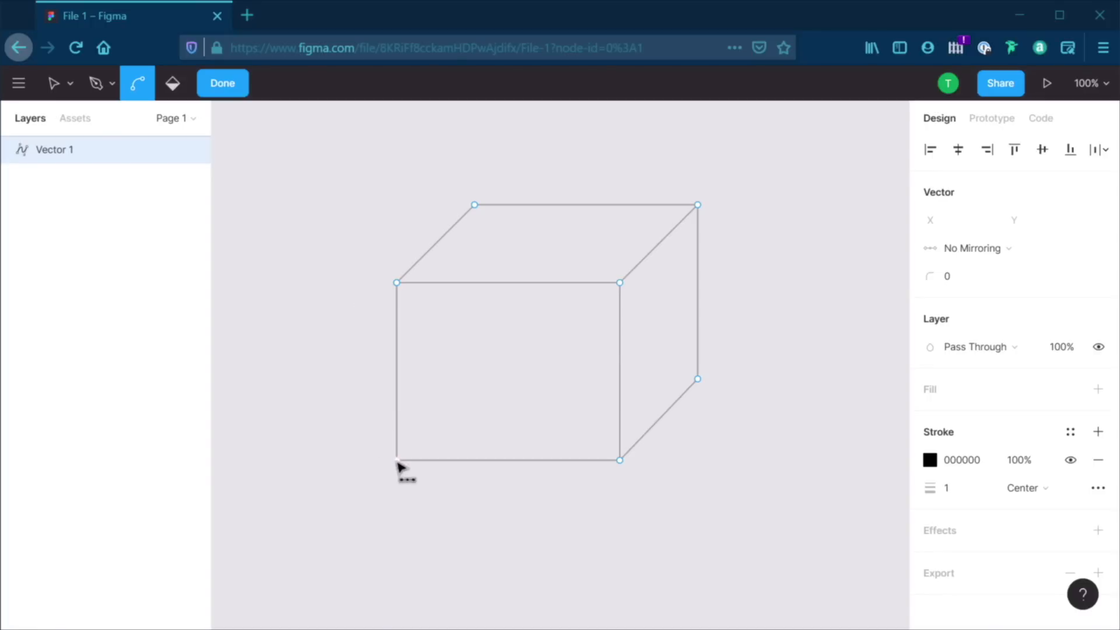
drag(397, 461, 451, 529)
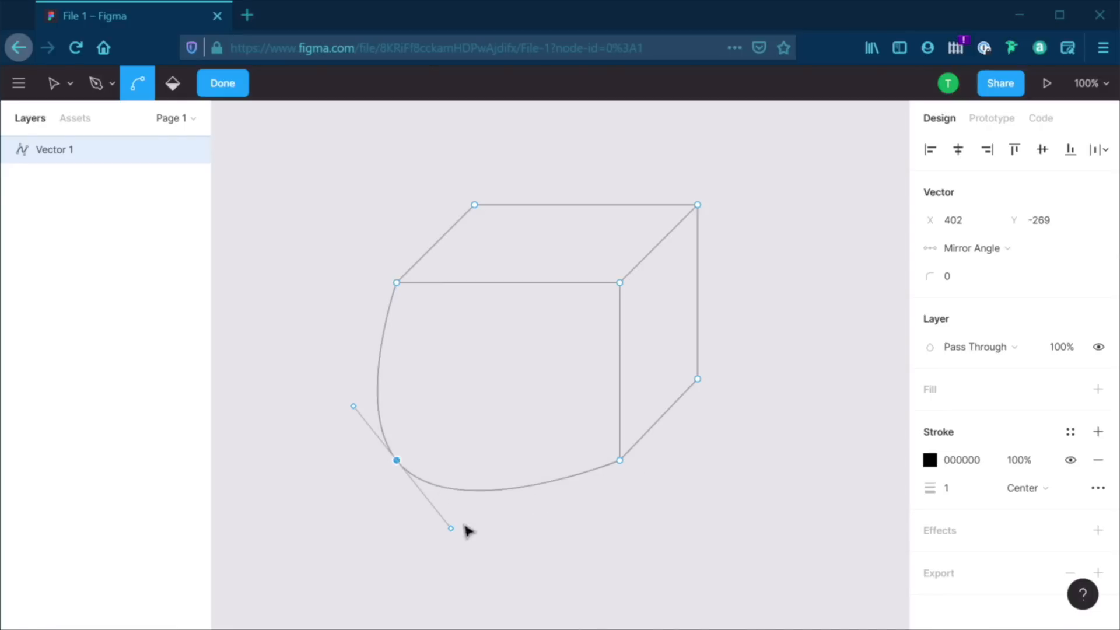
drag(452, 528, 411, 535)
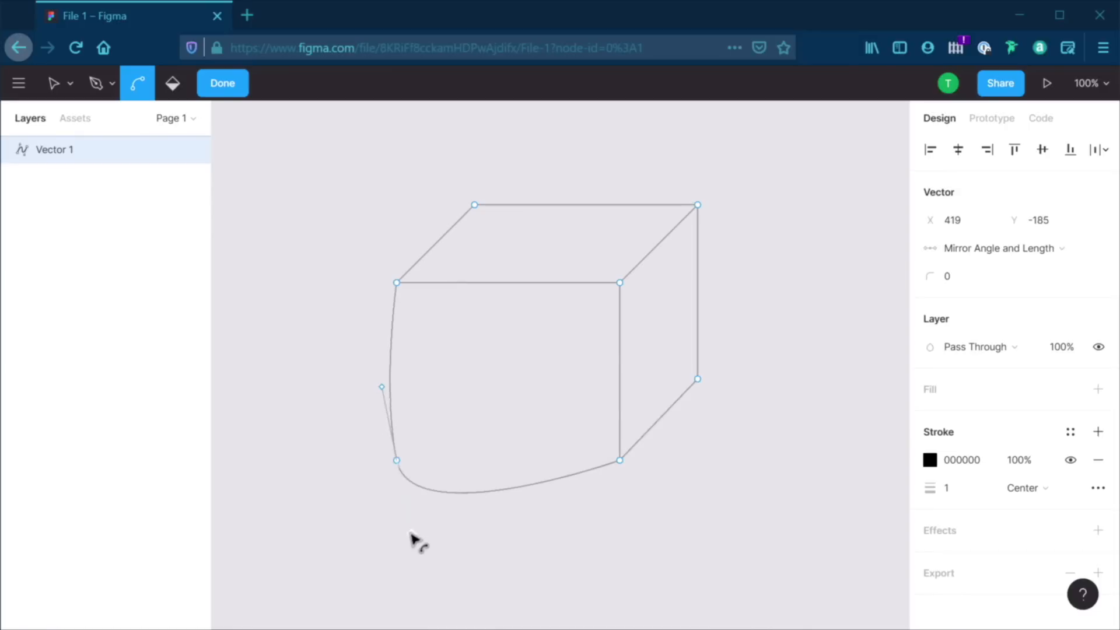
key(ctrl+z)
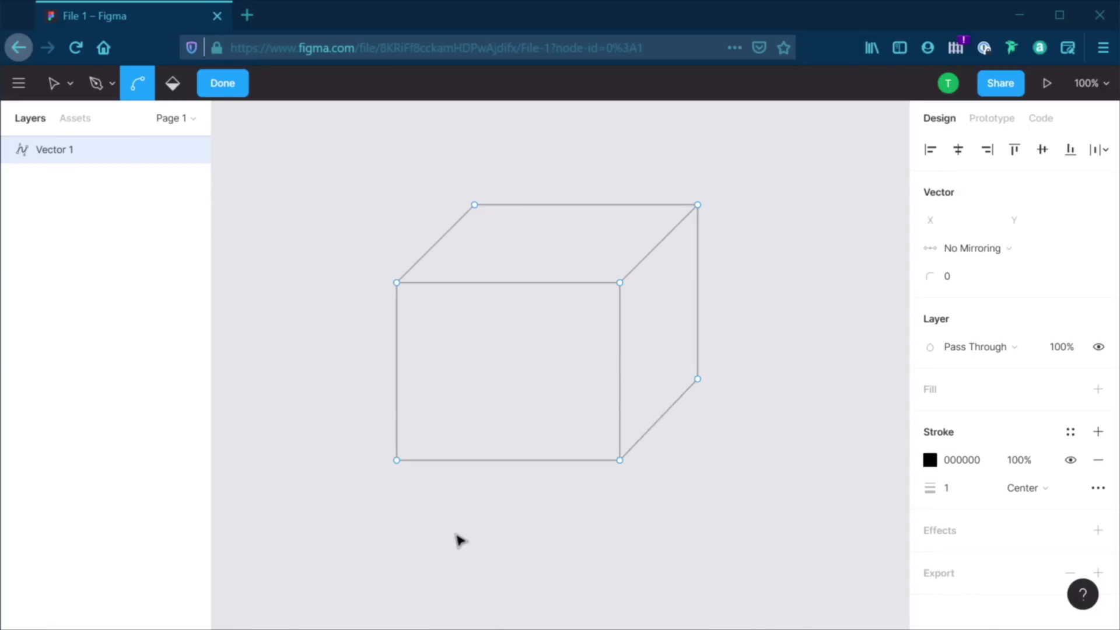
key(Escape)
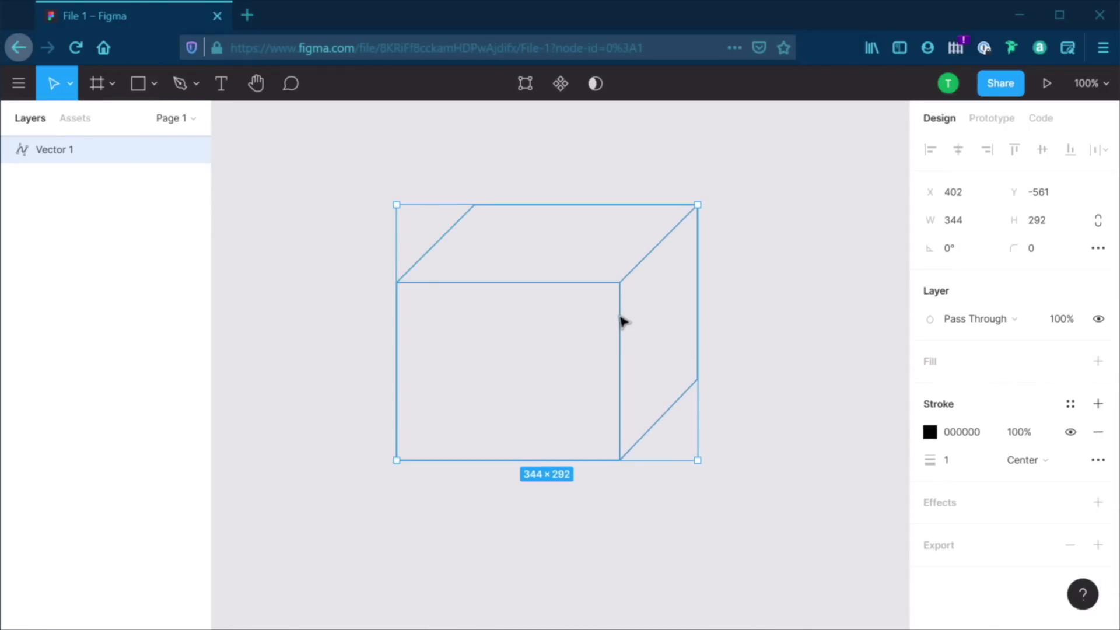
Move the box drawing to about X 257, Y -632 and deselect it
drag(619, 318, 493, 257)
ctrl+scroll(696, 423, down, 2)
scroll(702, 431, down, 2)
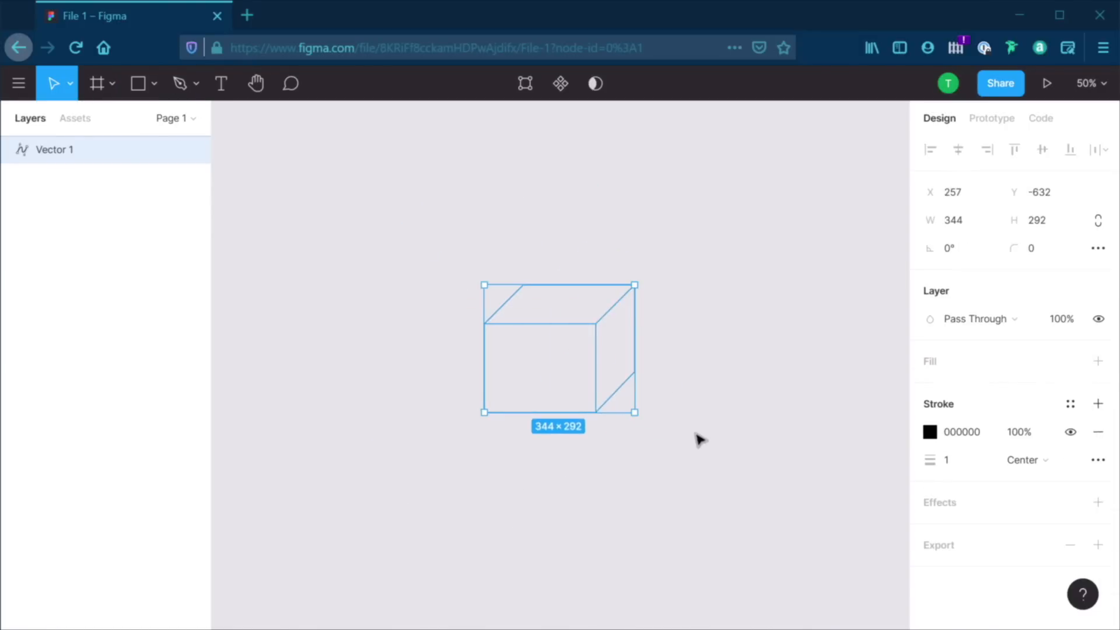
click(708, 518)
Draw a closed, looping curved shape through seven points below and beside the box with the Pen tool
drag(688, 540, 454, 401)
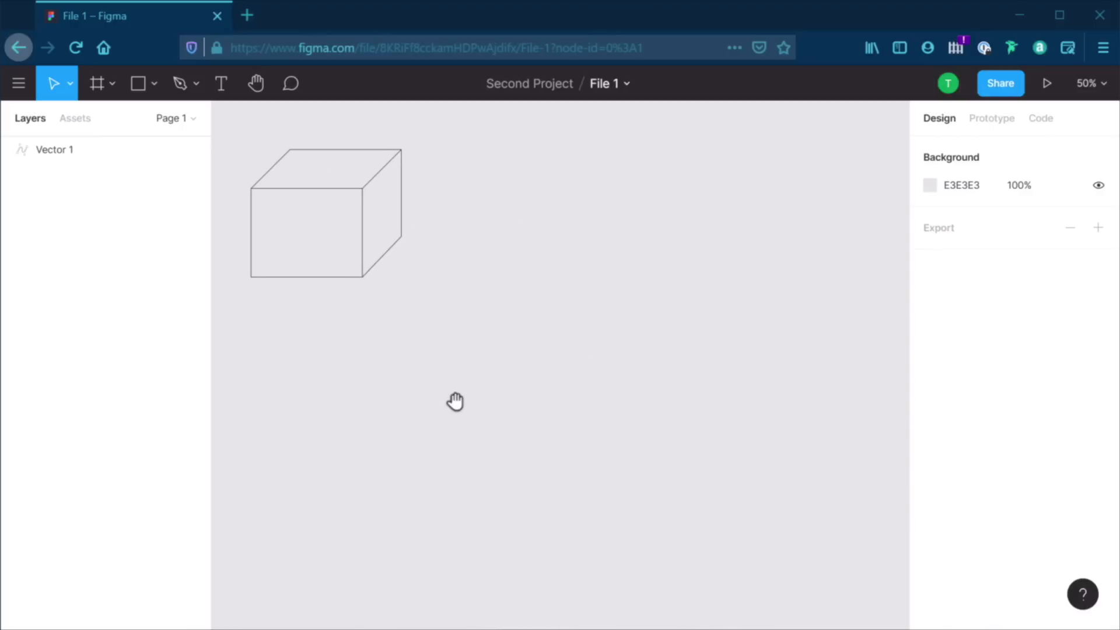
key(p)
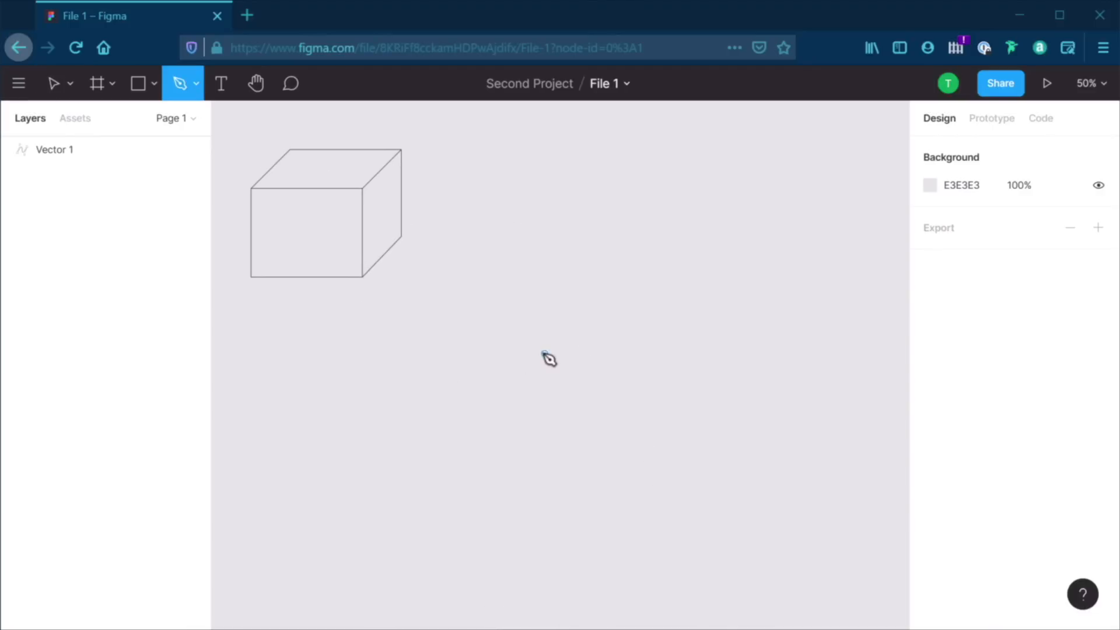
click(395, 350)
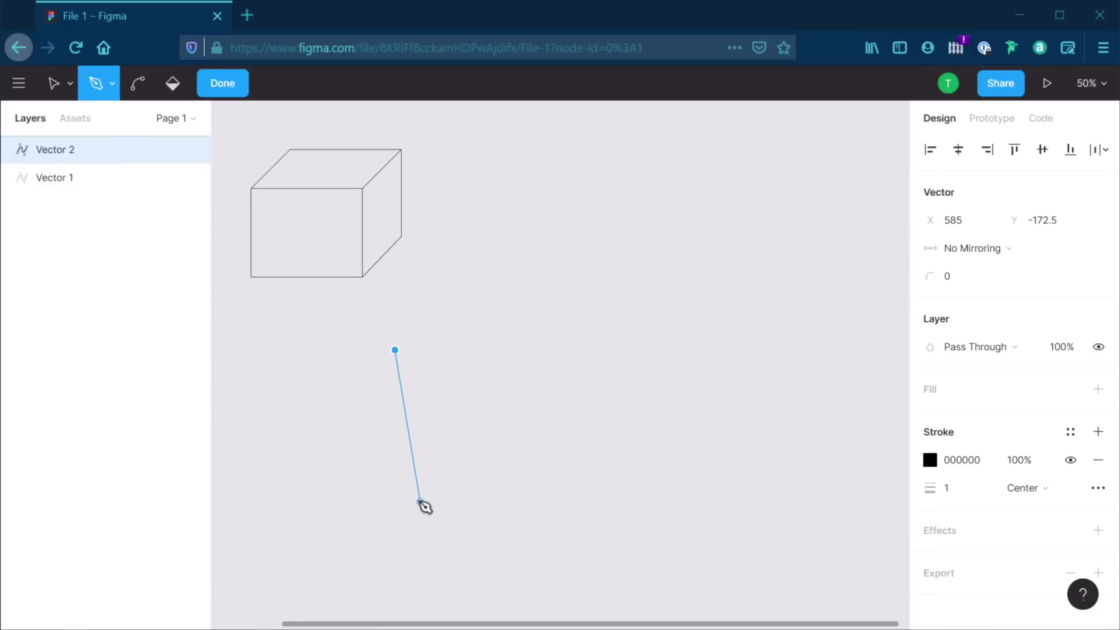
drag(420, 501, 524, 507)
drag(613, 436, 641, 367)
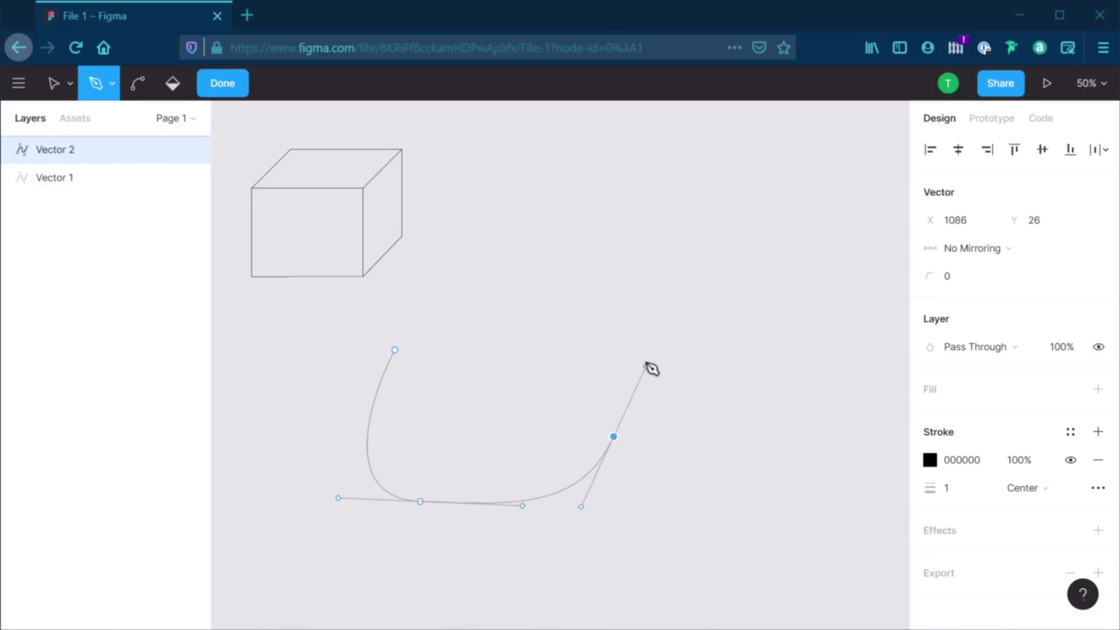
drag(601, 278, 511, 244)
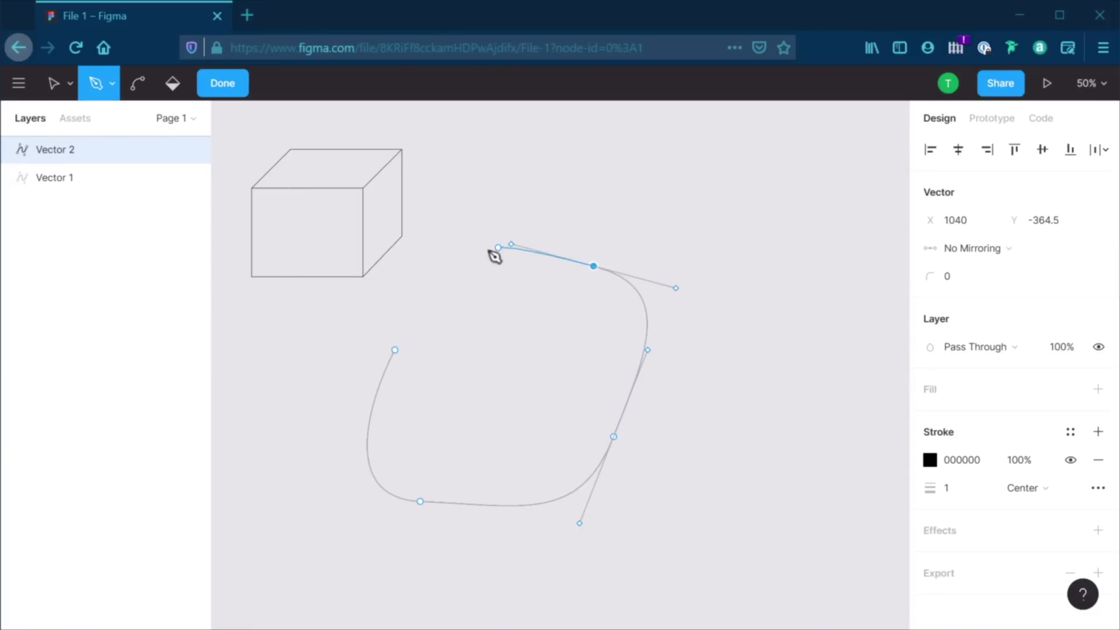
drag(453, 273, 427, 322)
drag(415, 401, 368, 437)
drag(282, 350, 331, 304)
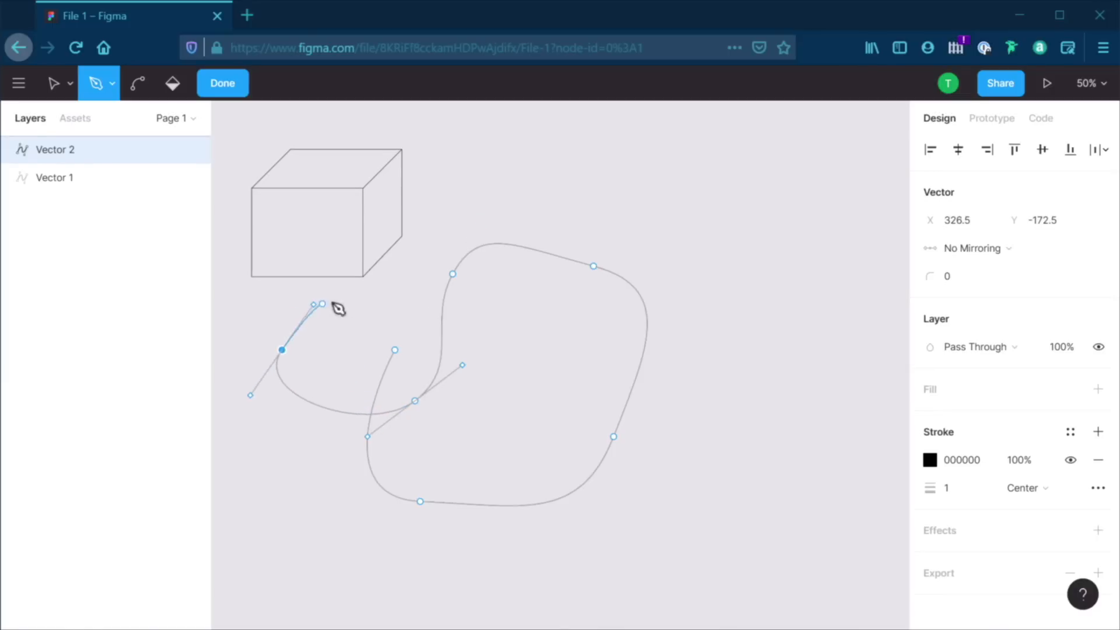
click(396, 350)
key(Escape)
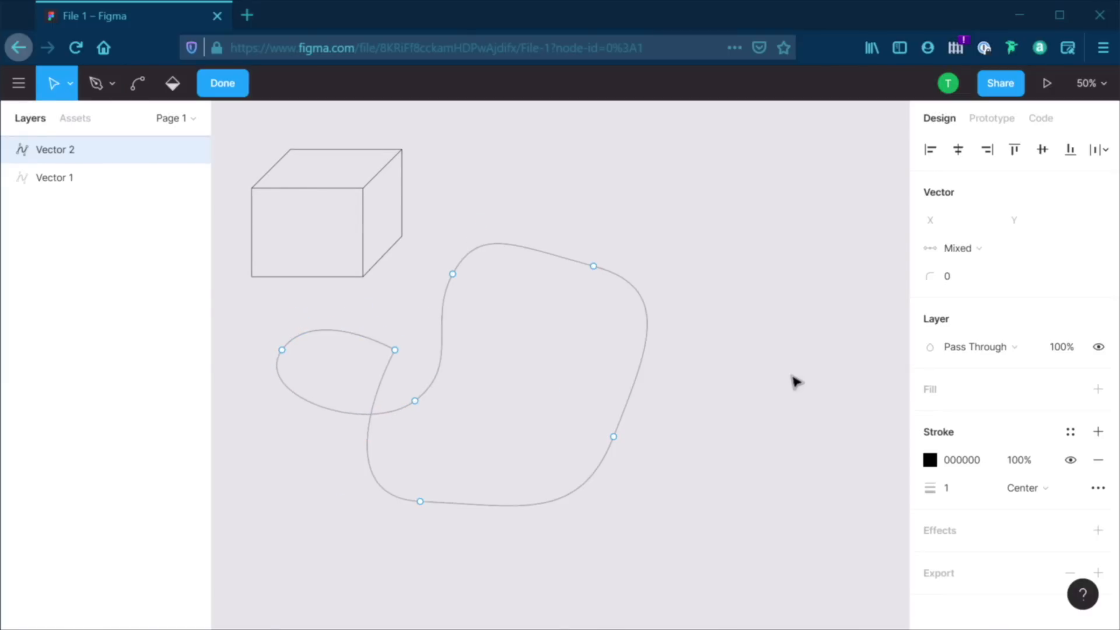
Finish vector editing and delete the curved shape
key(Escape)
click(573, 369)
key(Delete)
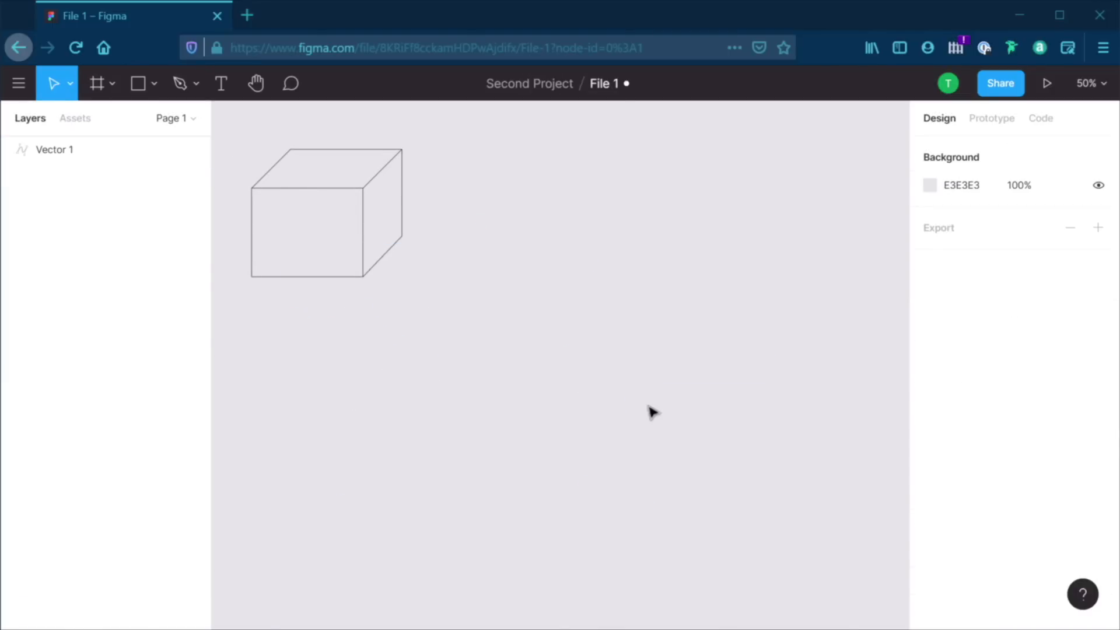
Draw a winding freehand loop of about 971 × 937 to the right of the box with the Pencil tool and select it
click(197, 84)
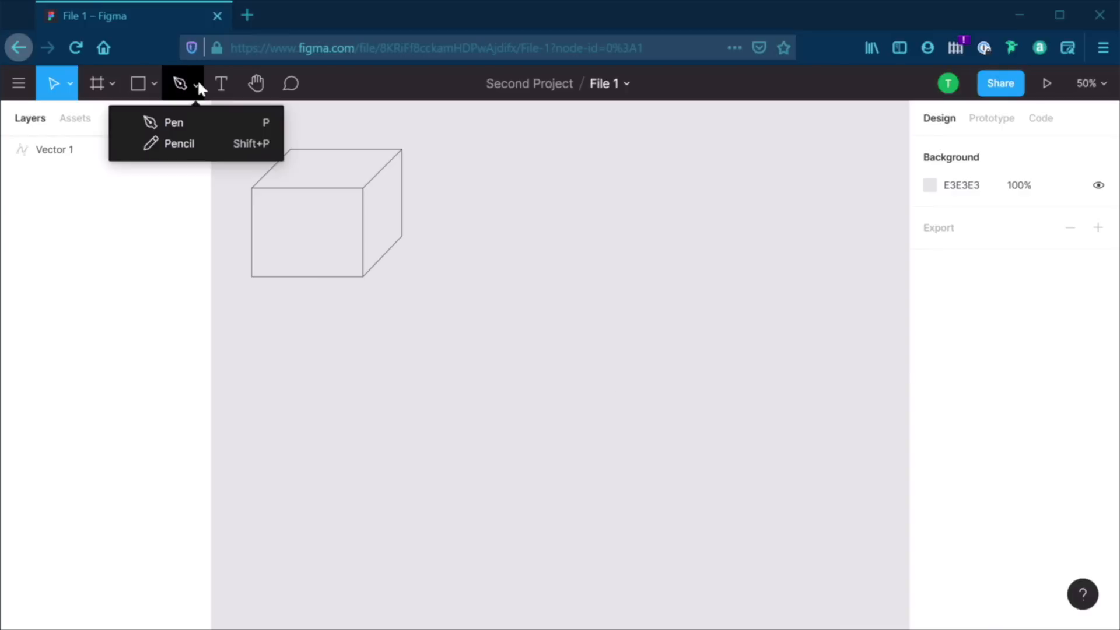
click(215, 143)
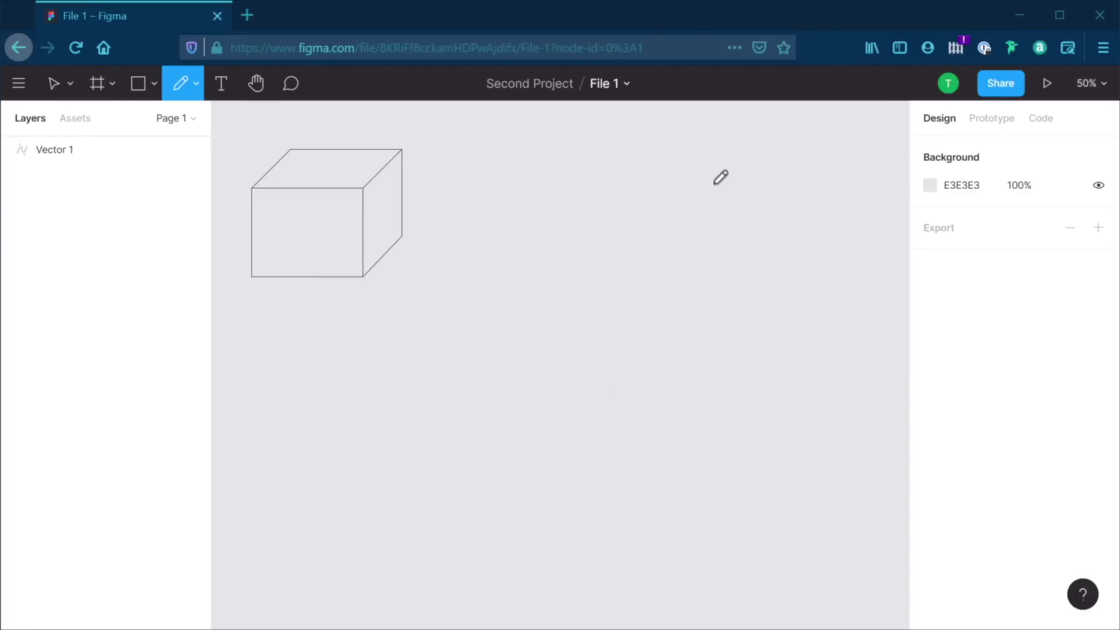
mouse_move(684, 180)
mouse_down()
mouse_move(572, 187)
mouse_move(540, 217)
mouse_move(546, 276)
mouse_move(689, 287)
mouse_move(695, 358)
mouse_move(533, 362)
mouse_move(451, 378)
mouse_move(496, 429)
mouse_move(600, 424)
mouse_move(616, 480)
mouse_move(478, 478)
mouse_move(393, 494)
mouse_move(440, 568)
mouse_move(677, 547)
mouse_move(782, 427)
mouse_move(808, 233)
mouse_move(755, 178)
mouse_move(713, 174)
mouse_move(696, 203)
mouse_up()
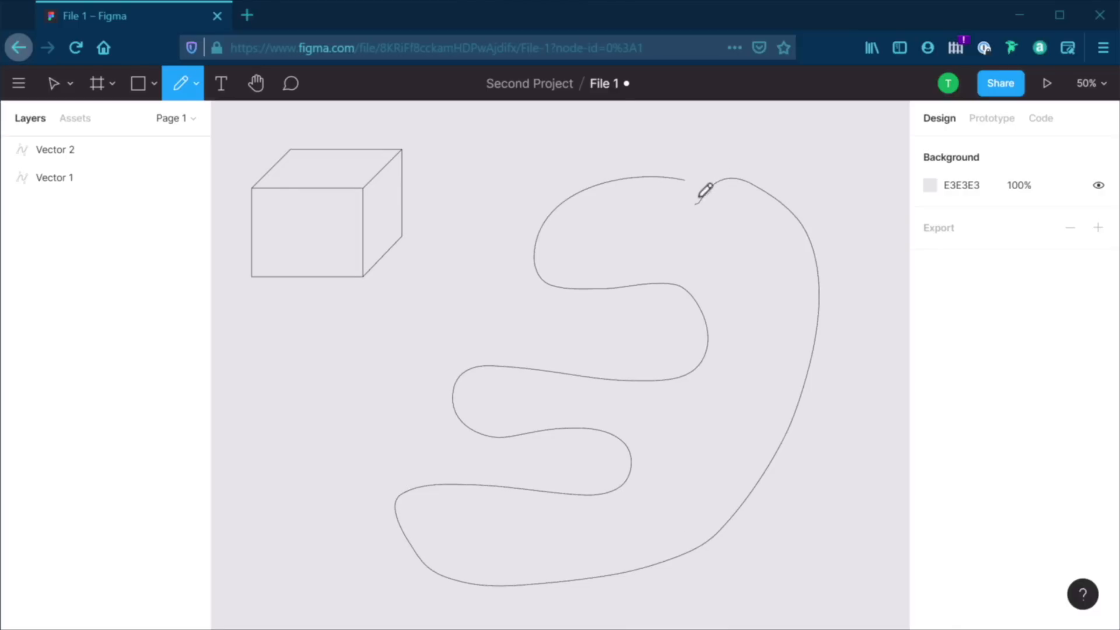
key(v)
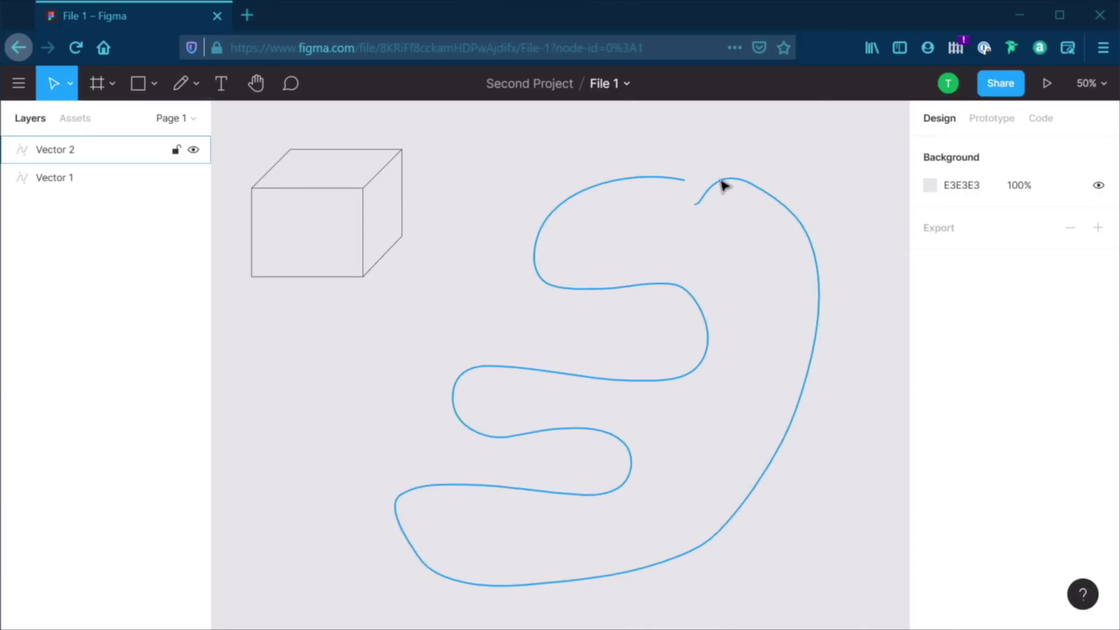
click(713, 172)
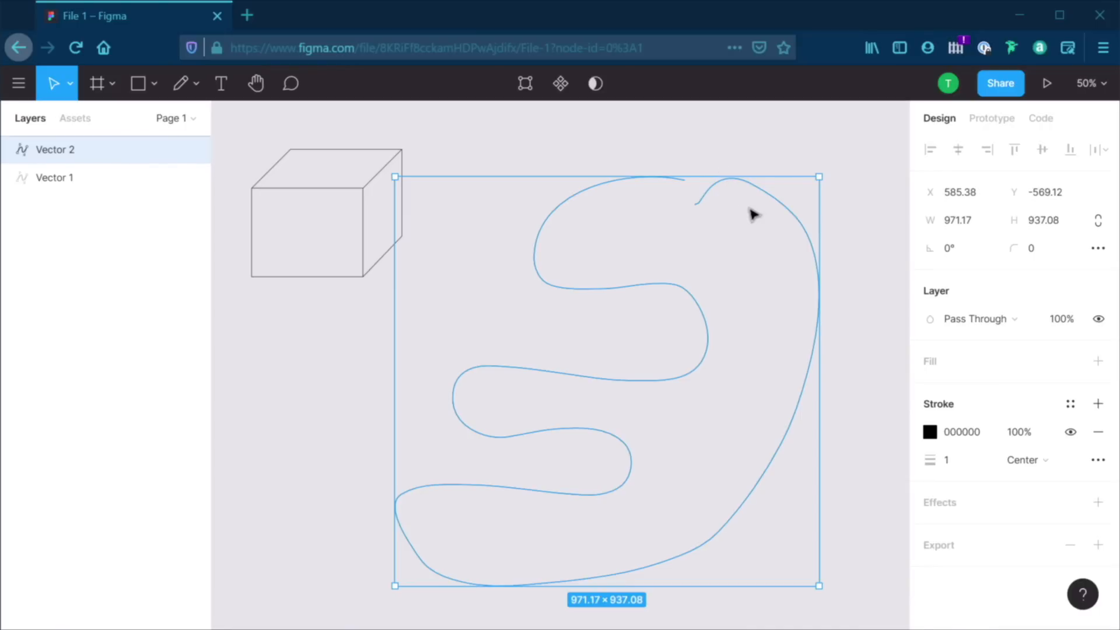
Edit the freehand loop's points: lower one on the middle bend, delete its neighbor, and reposition the resulting open end
key(Return)
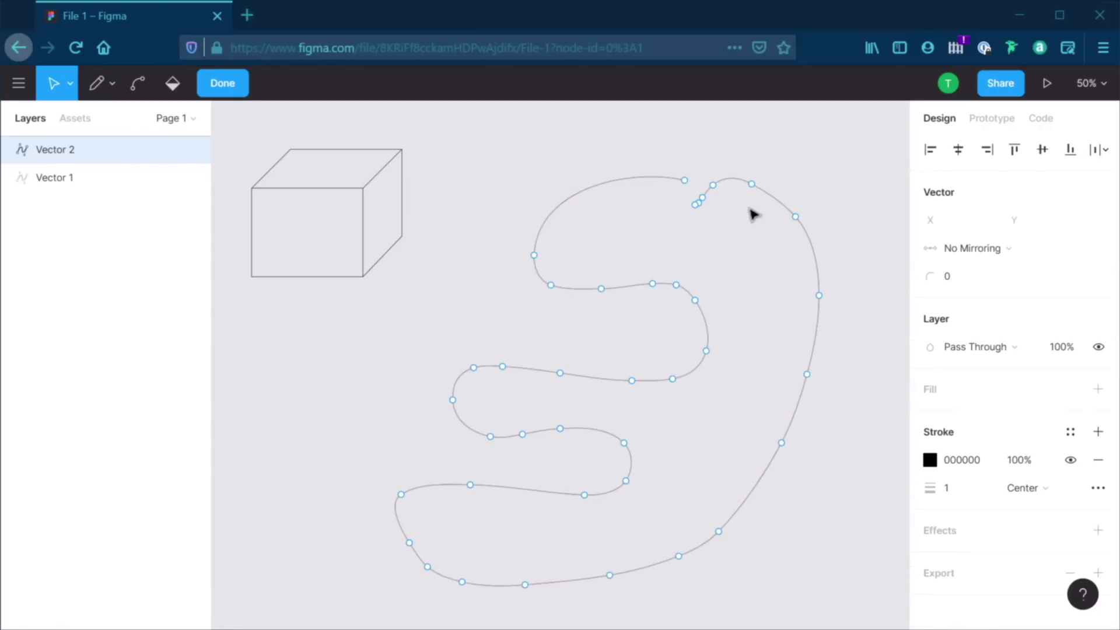
drag(632, 381, 672, 382)
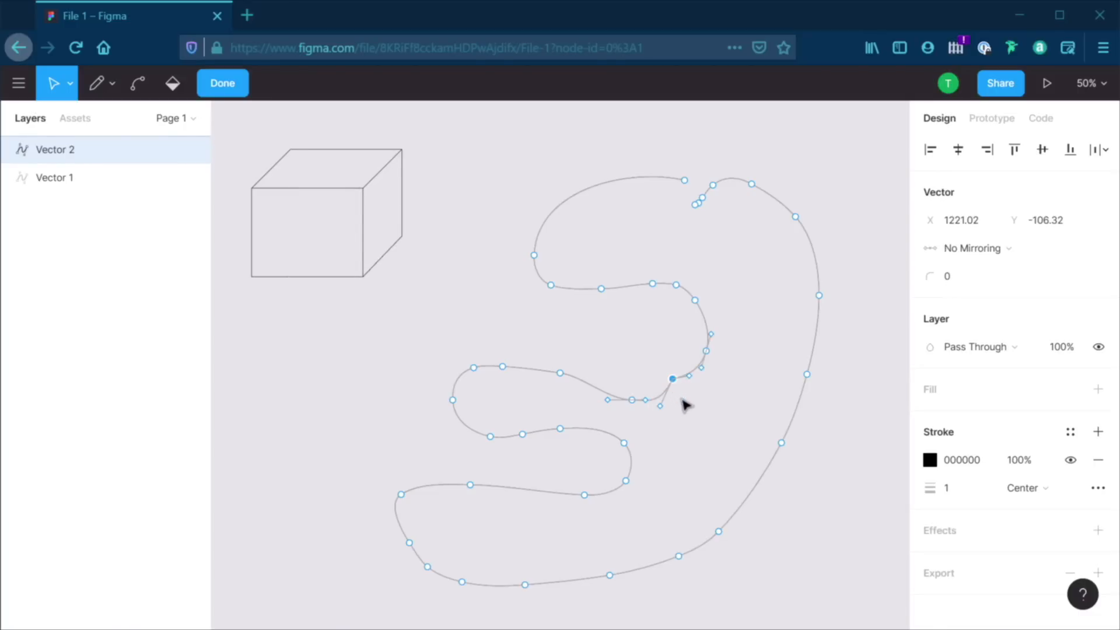
key(Delete)
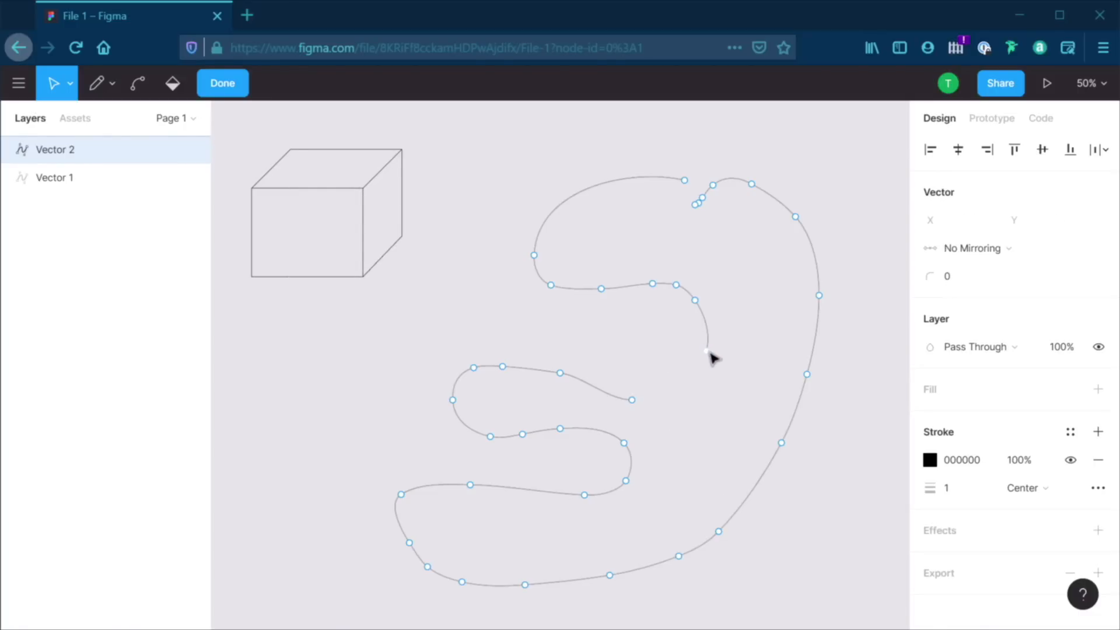
drag(709, 352, 762, 362)
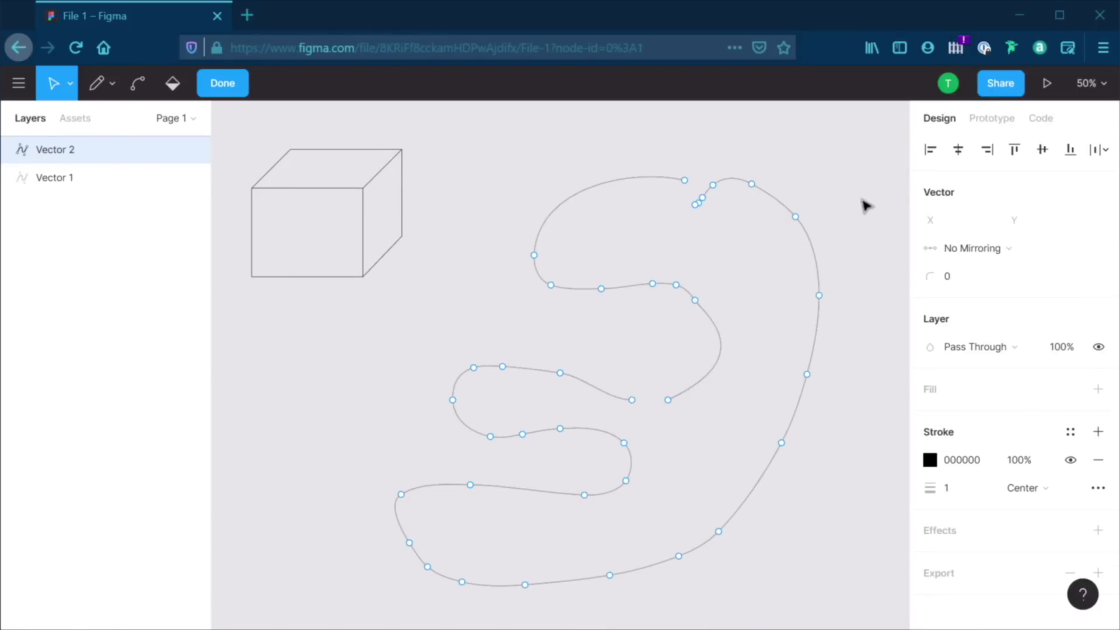
Finish vector editing and delete the freehand loop
key(Escape)
key(Escape)
click(813, 257)
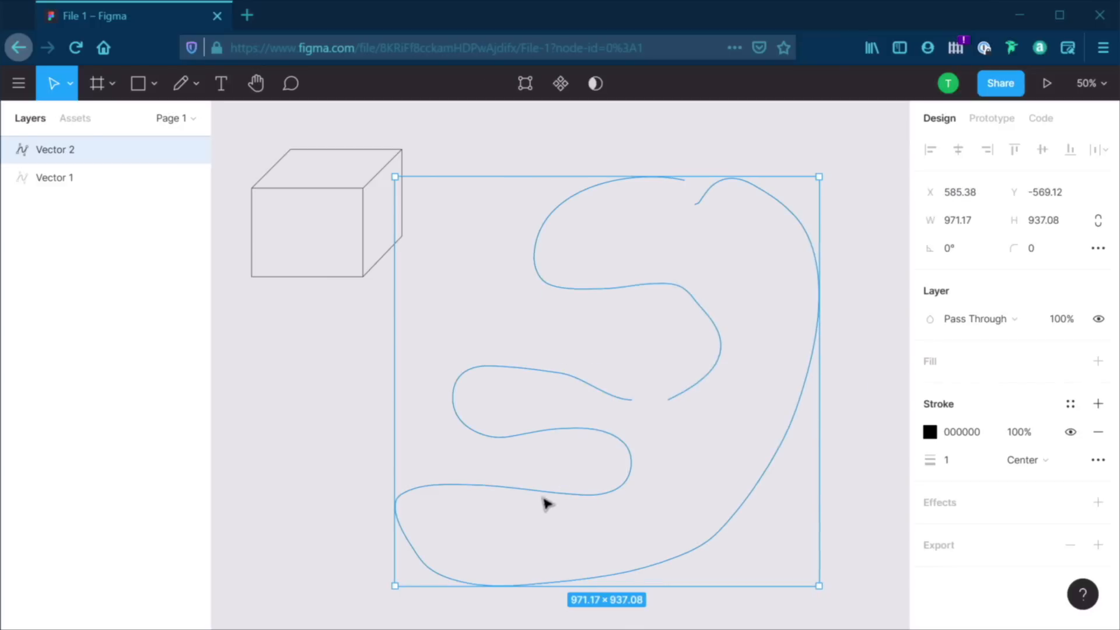
key(Delete)
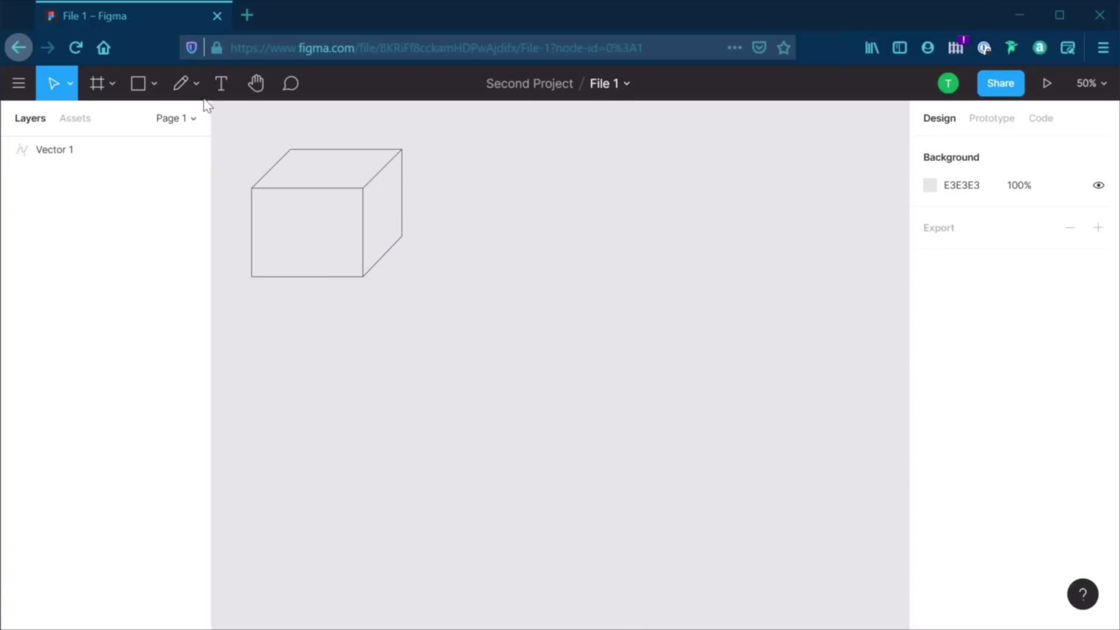
Draw a rectangle of about 587 × 569 to the right of the box and select it
click(196, 85)
click(580, 249)
click(155, 86)
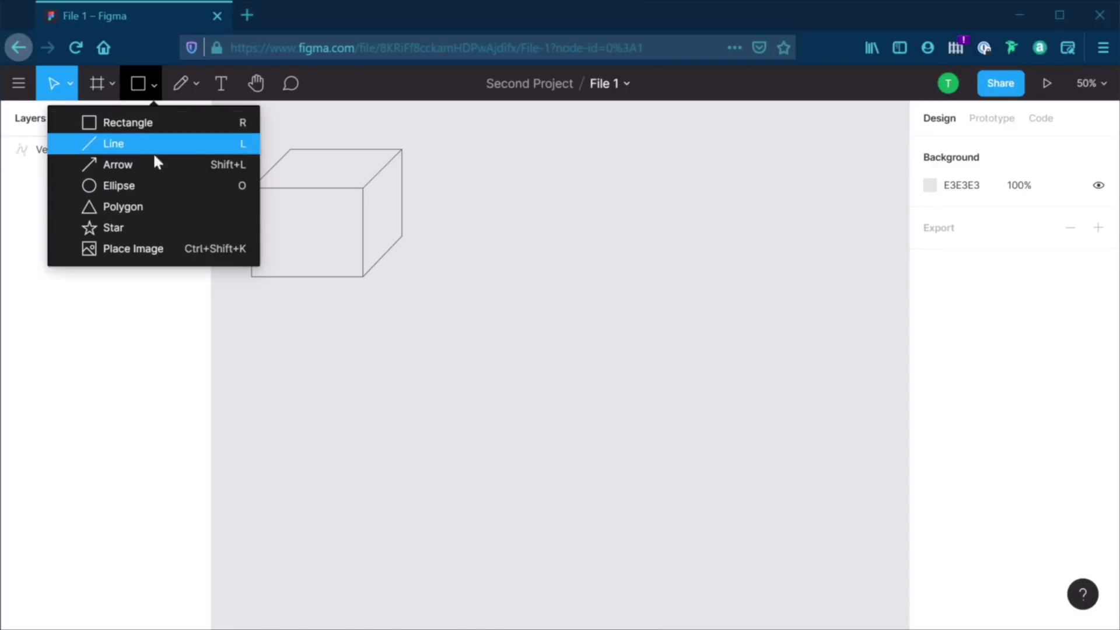
click(172, 126)
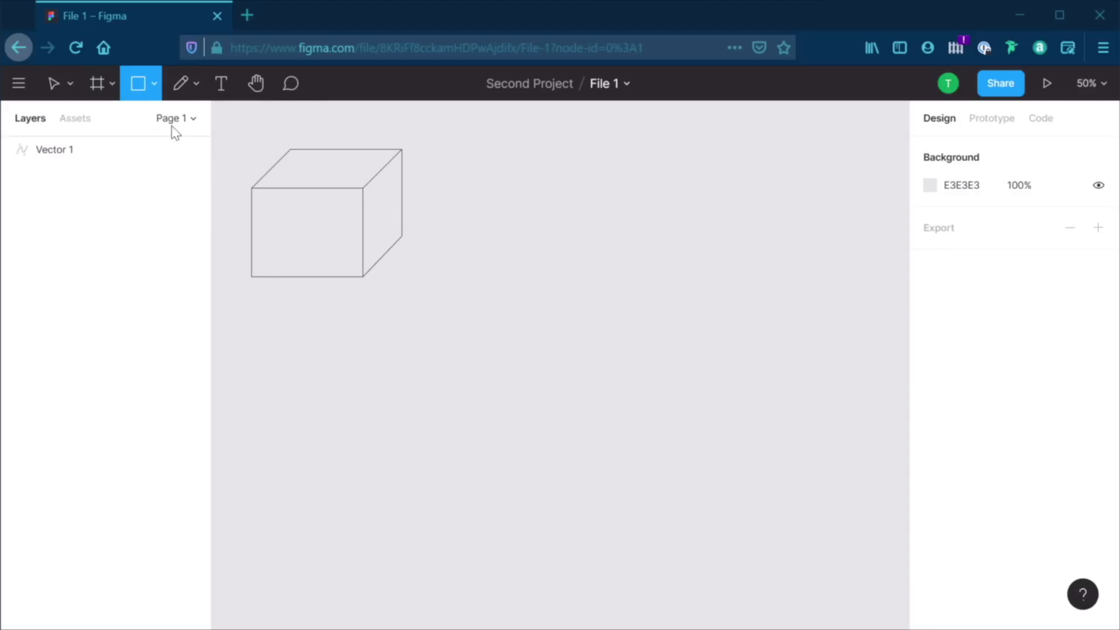
drag(490, 198, 747, 446)
click(739, 528)
click(600, 318)
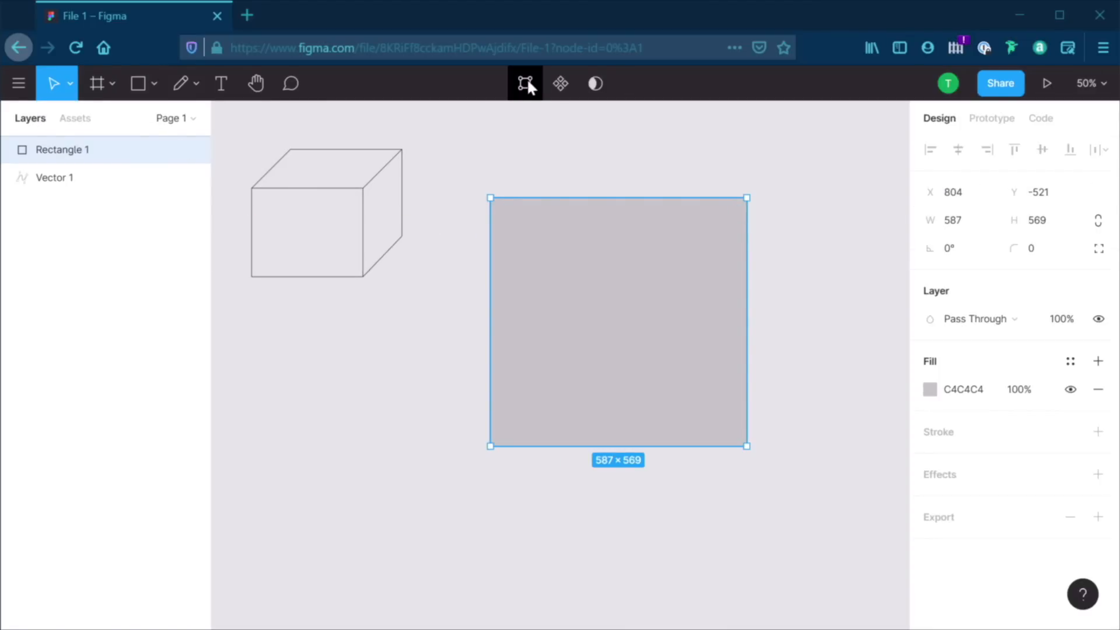
Edit the rectangle's points: move the lower-right corner to about X 1096, Y -256.5, and remove it while keeping the shape closed
click(526, 82)
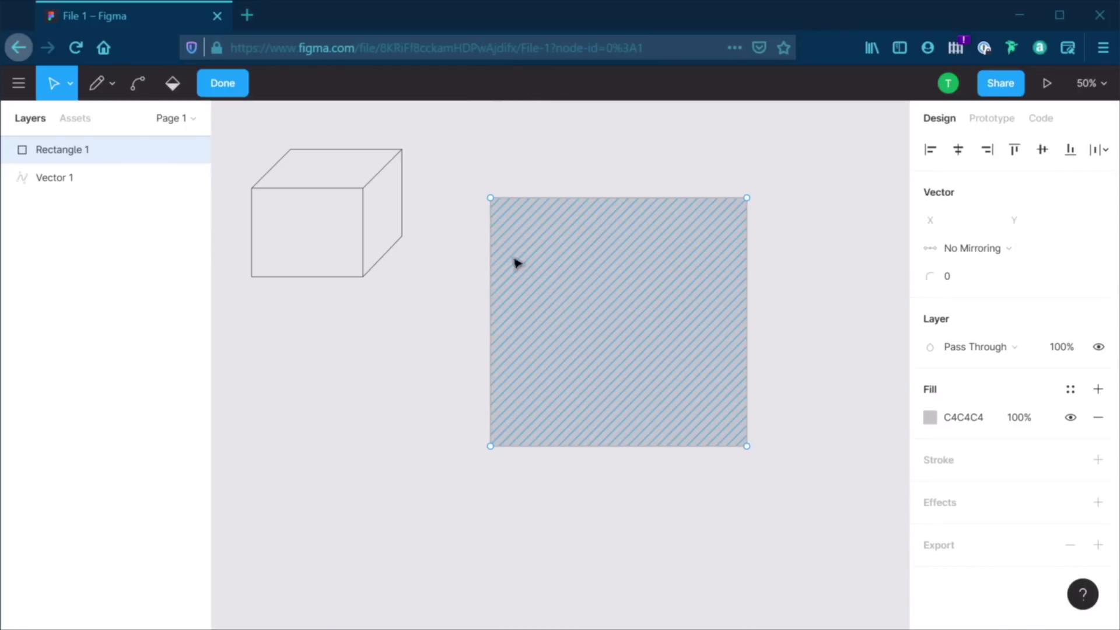
click(491, 198)
click(747, 198)
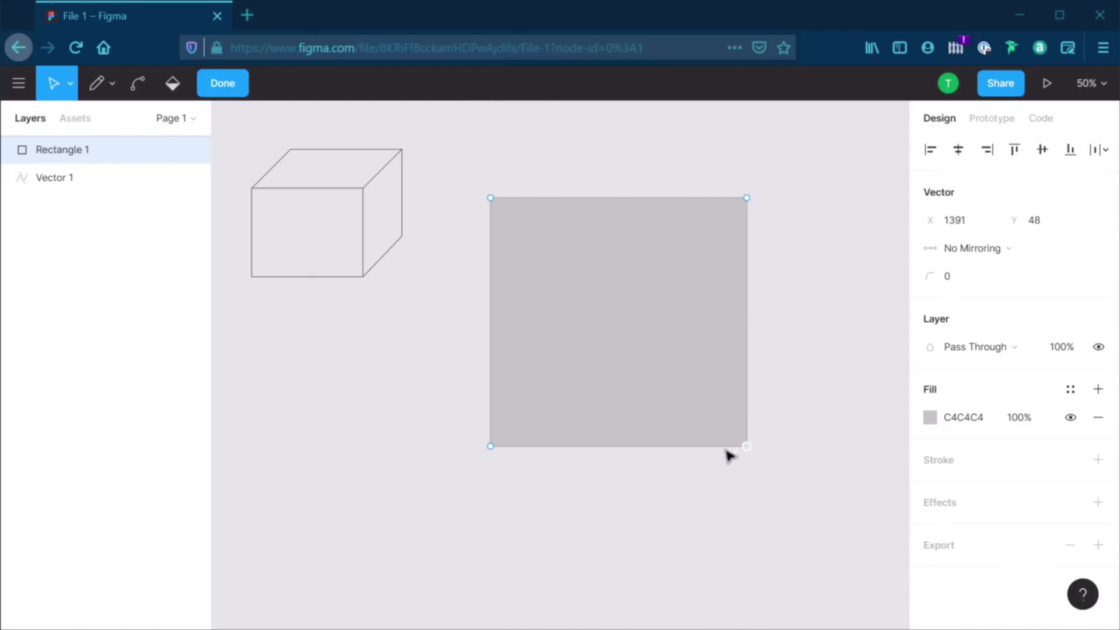
click(490, 447)
drag(748, 449, 618, 313)
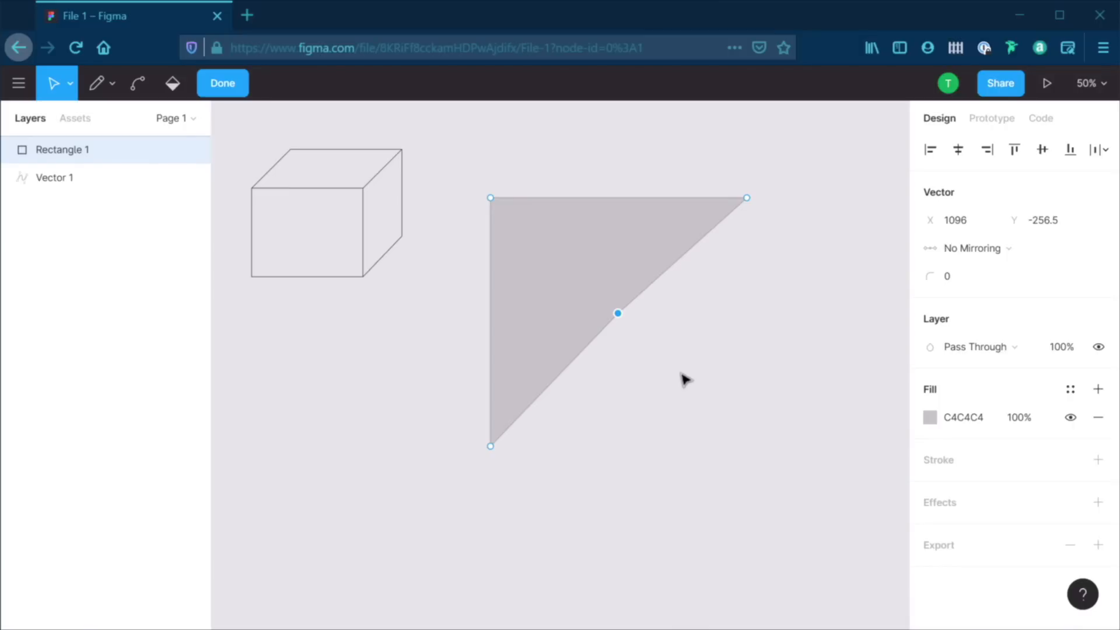
key(Delete)
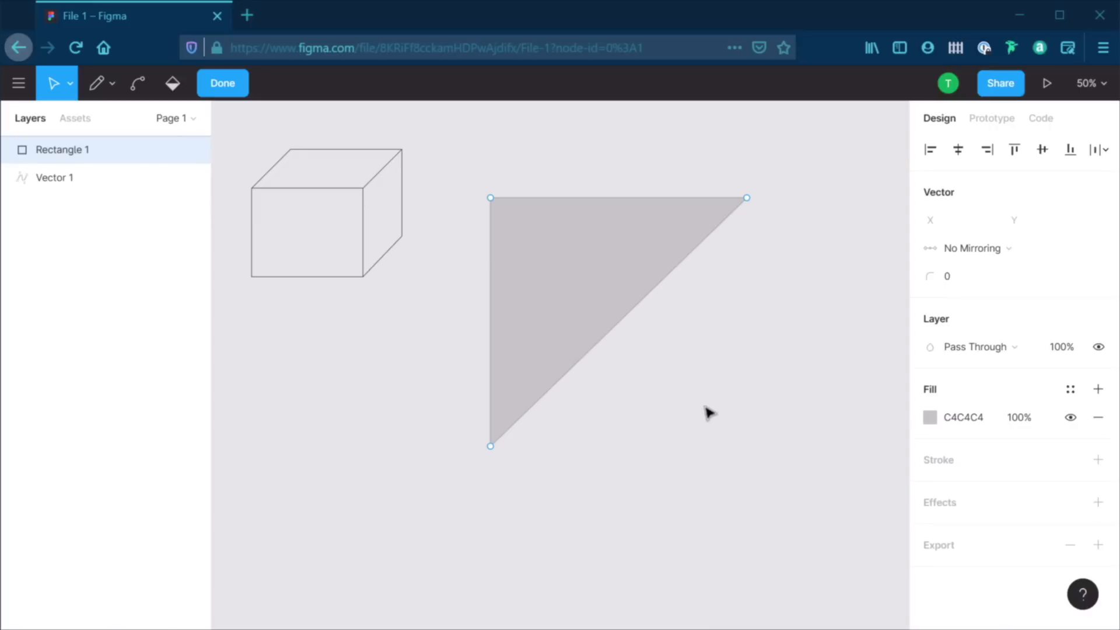
Add a point on the triangle's diagonal at about X 1004, Y -296.5, delete it, undo, and use Delete and heal instead
key(ctrl)
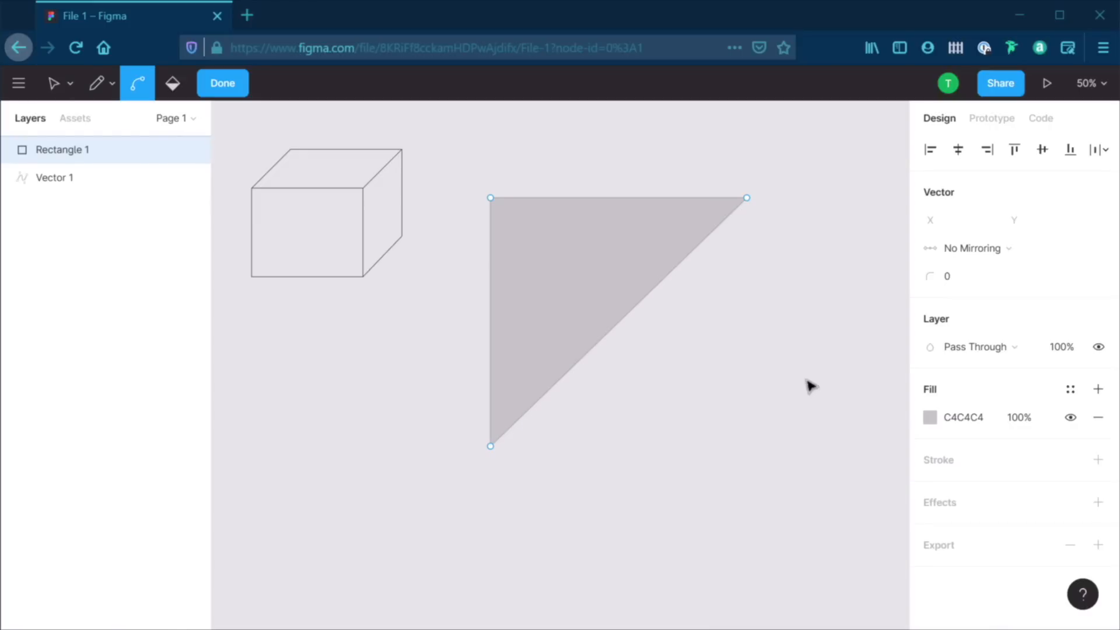
click(617, 320)
drag(618, 320, 579, 297)
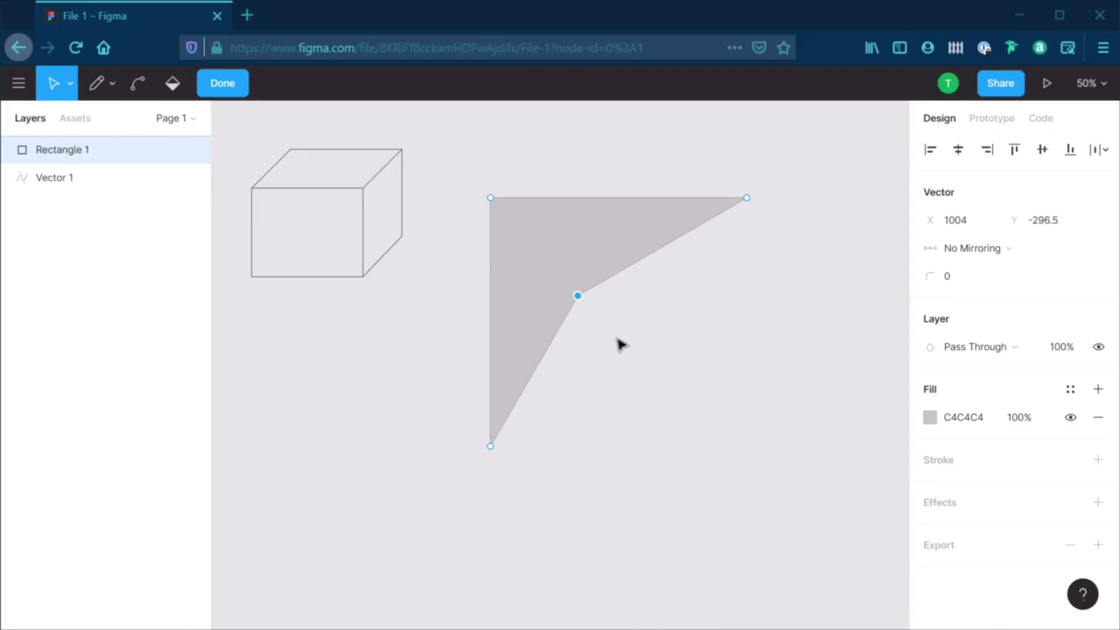
key(Delete)
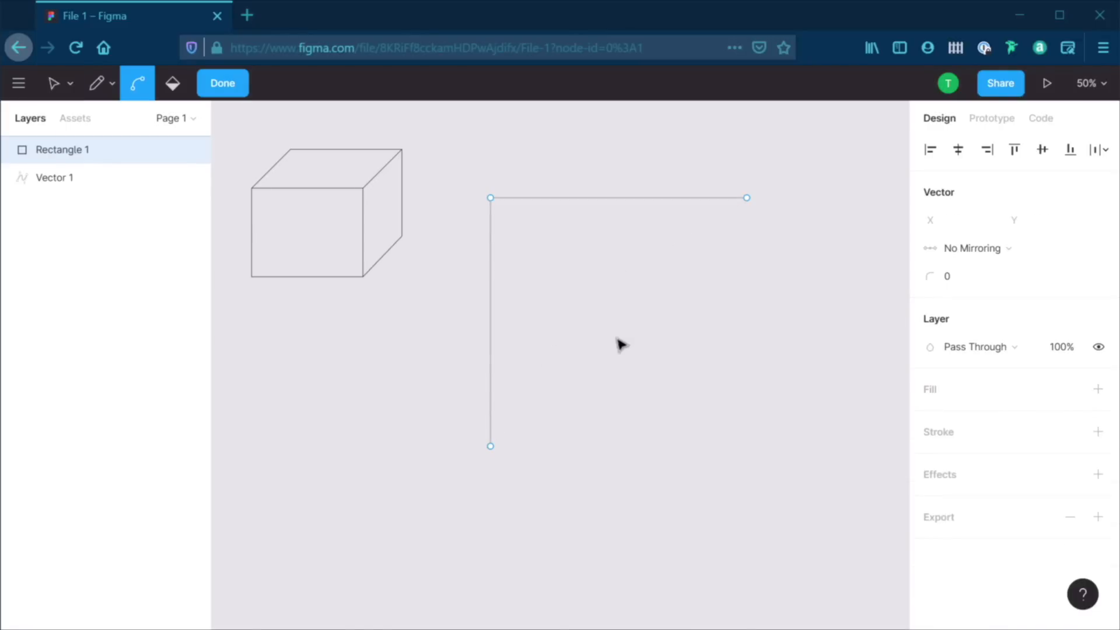
key(ctrl+z)
key(shift+BackSpace)
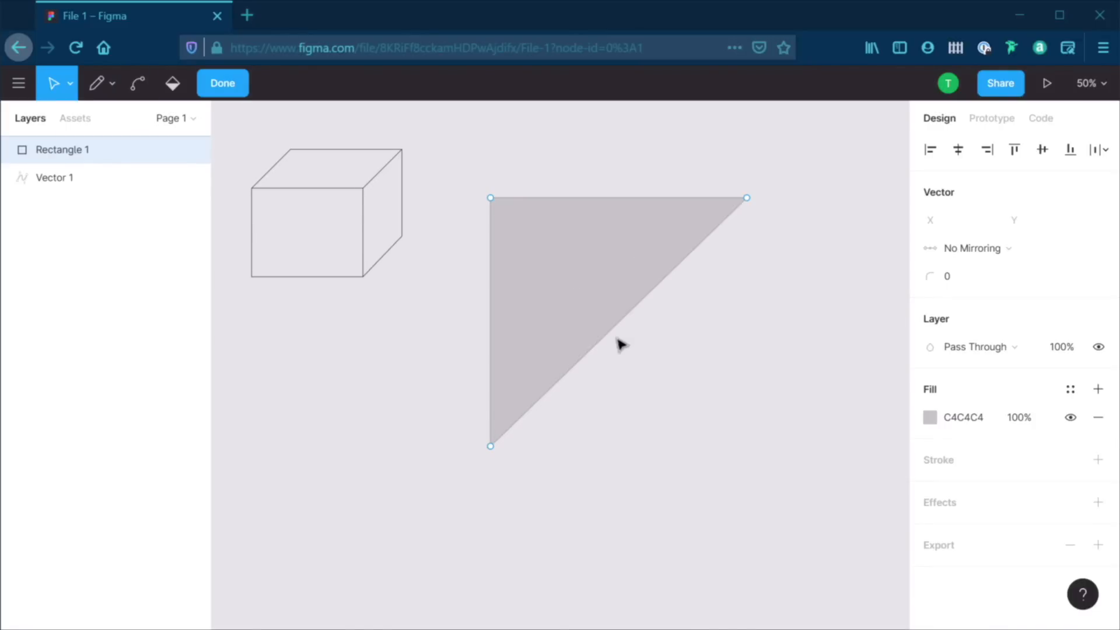
Finish vector editing and delete the triangle
key(Escape)
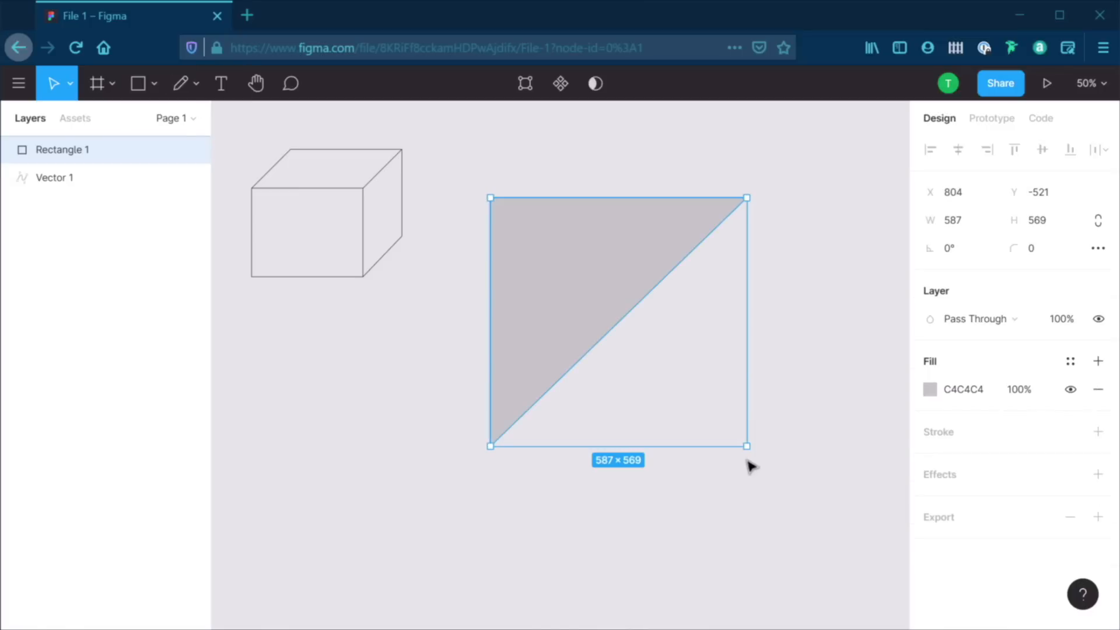
click(800, 531)
click(589, 307)
key(Delete)
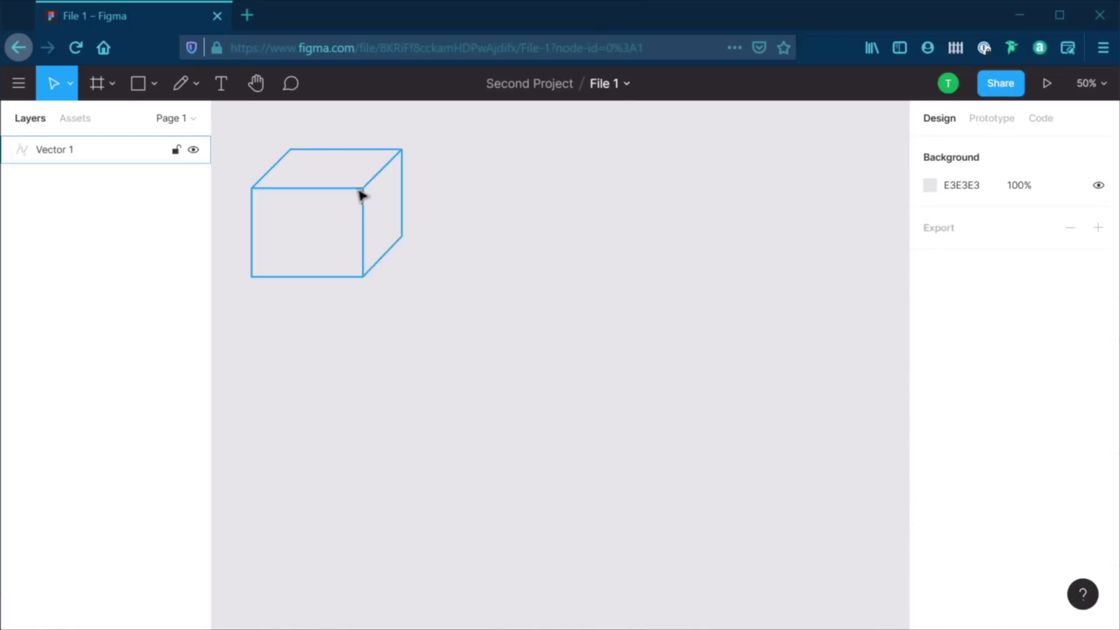
Open the box drawing for vector editing and set its stroke weight to 20, keeping the Center alignment
double_click(364, 194)
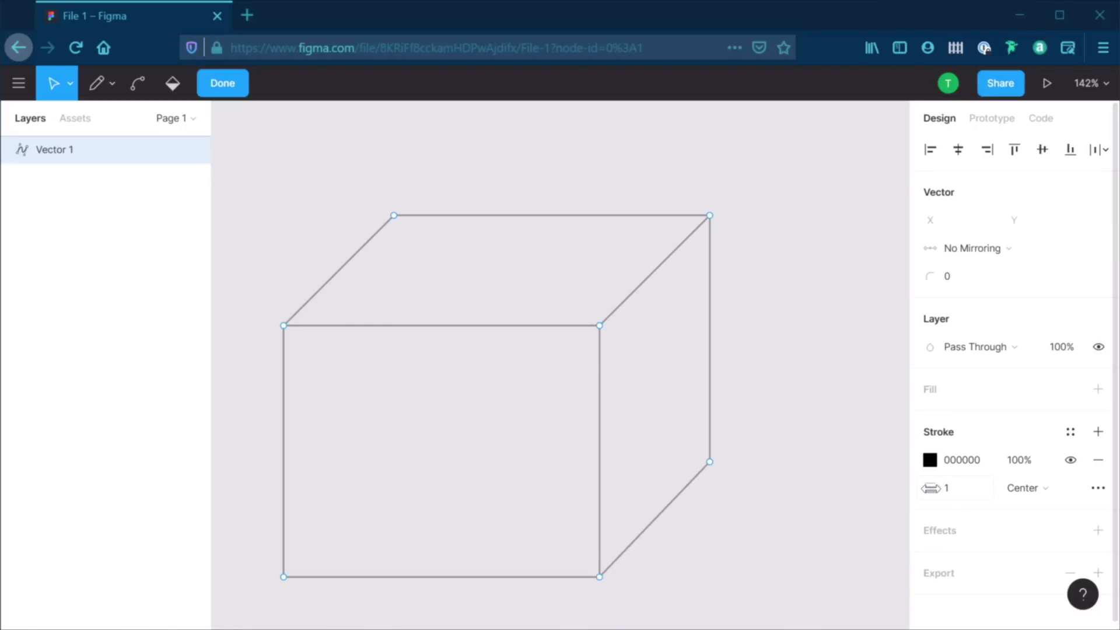
mouse_move(930, 488)
mouse_down()
mouse_move(979, 489)
mouse_move(967, 489)
mouse_up()
click(1041, 491)
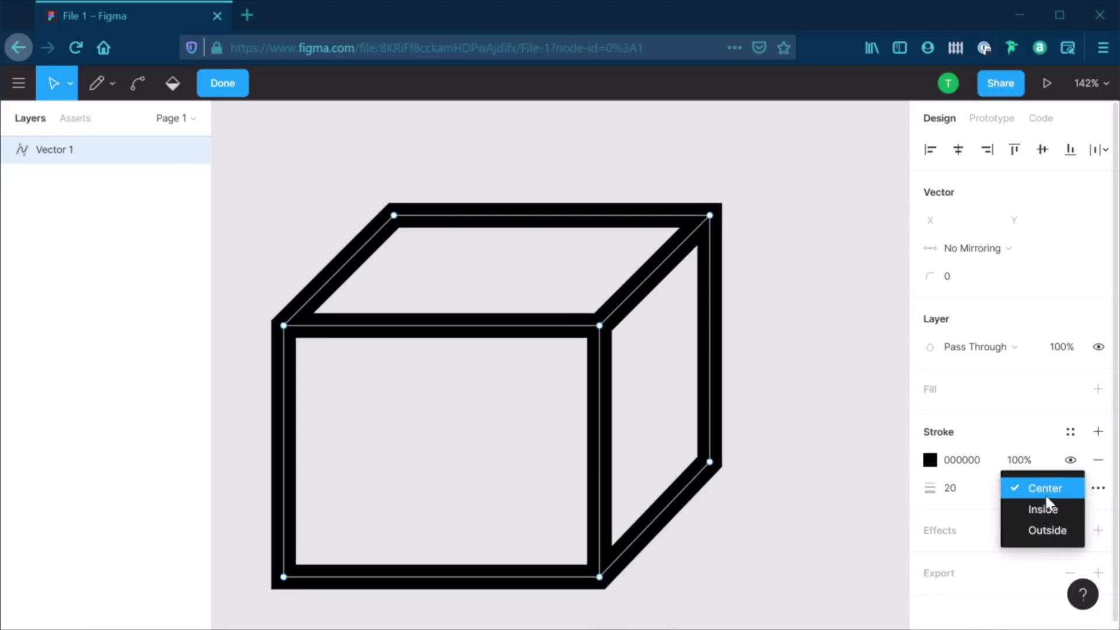
click(1001, 439)
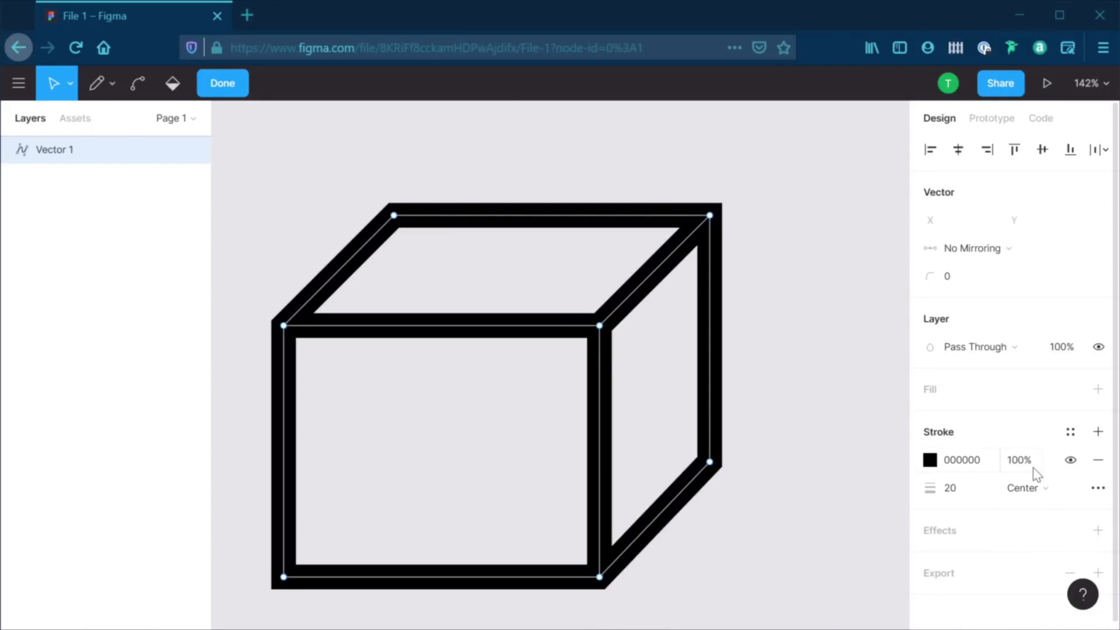
In the box's advanced stroke settings, try the bevel join, set the join to Round, and set the dashes to 10, 5
click(1099, 489)
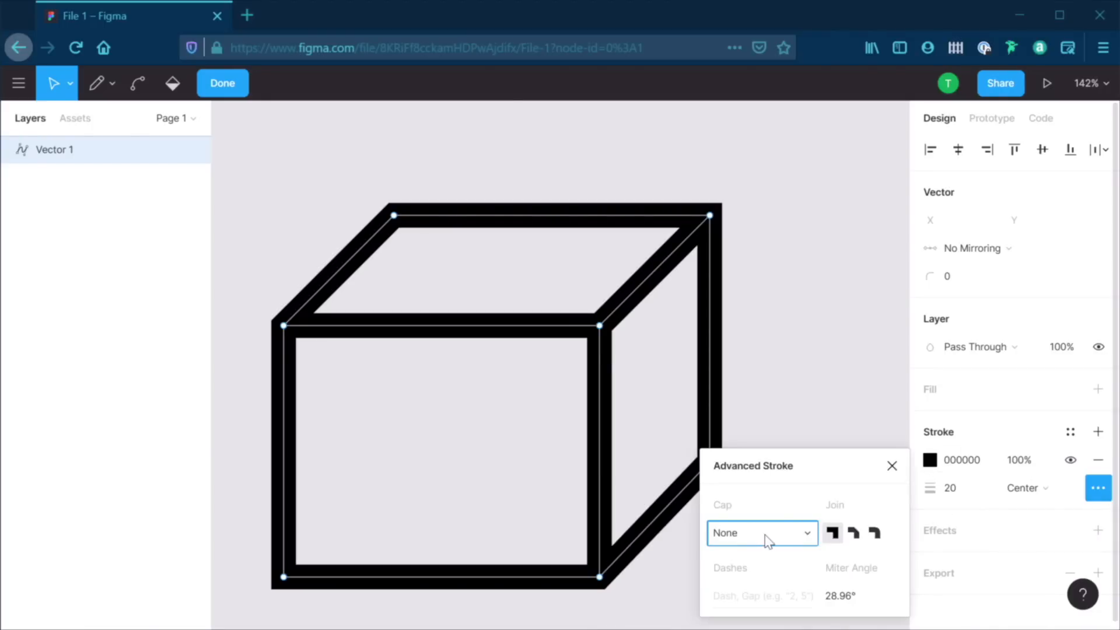
click(853, 533)
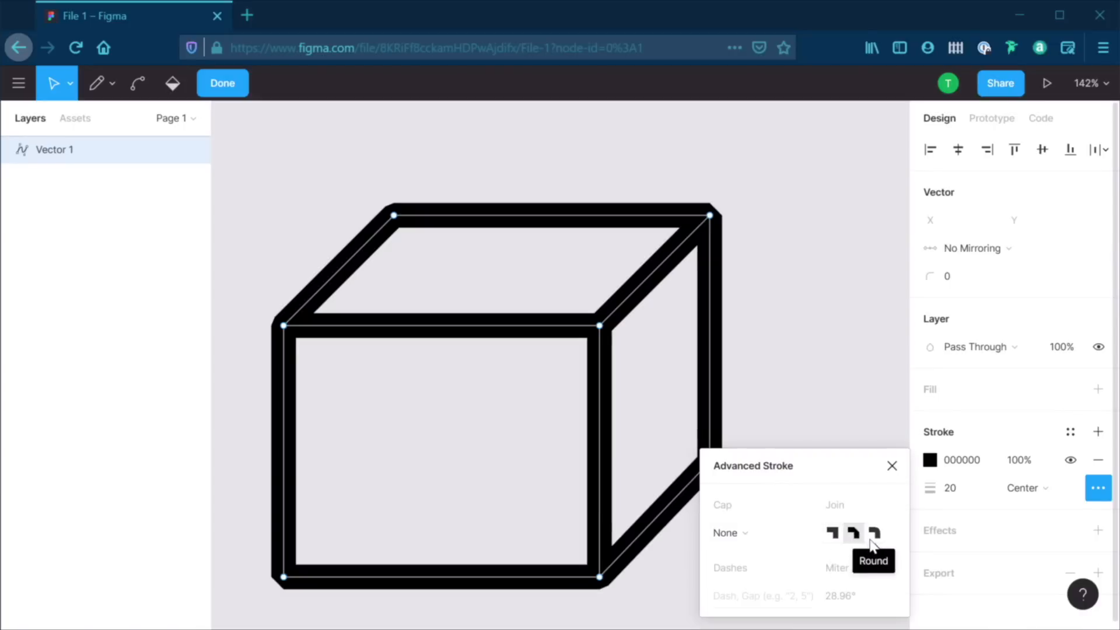
click(872, 537)
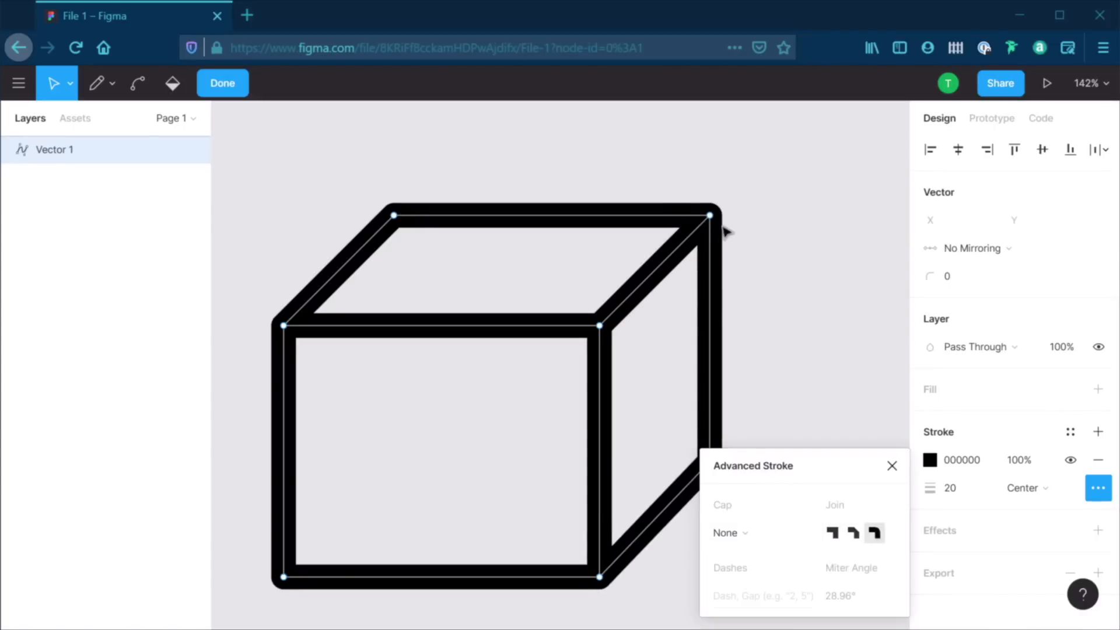
click(738, 601)
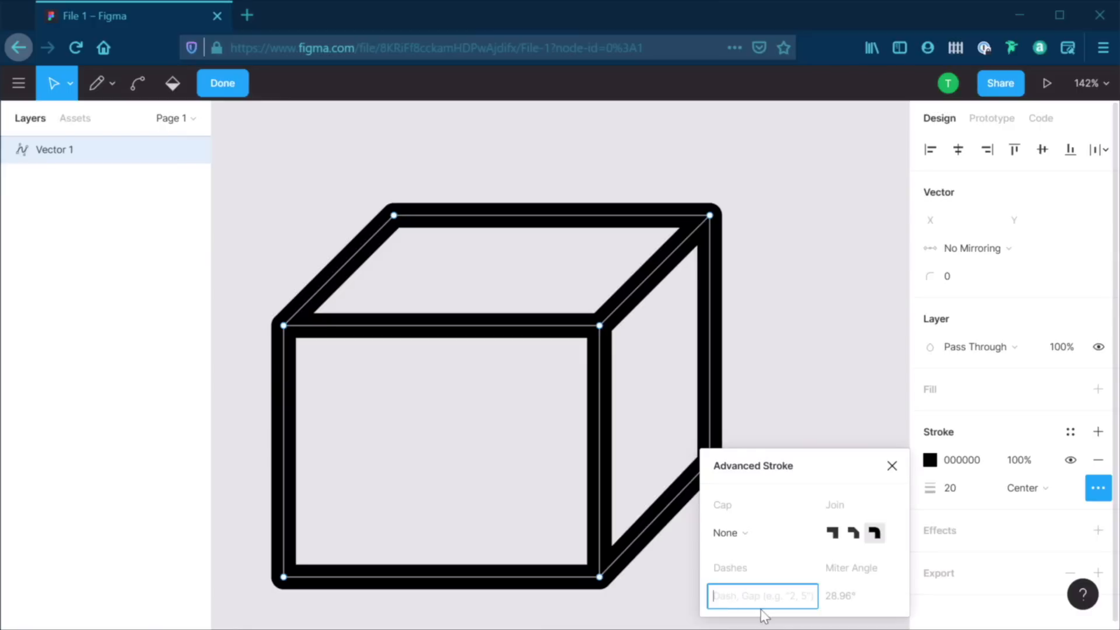
text(10, 5)
key(Tab)
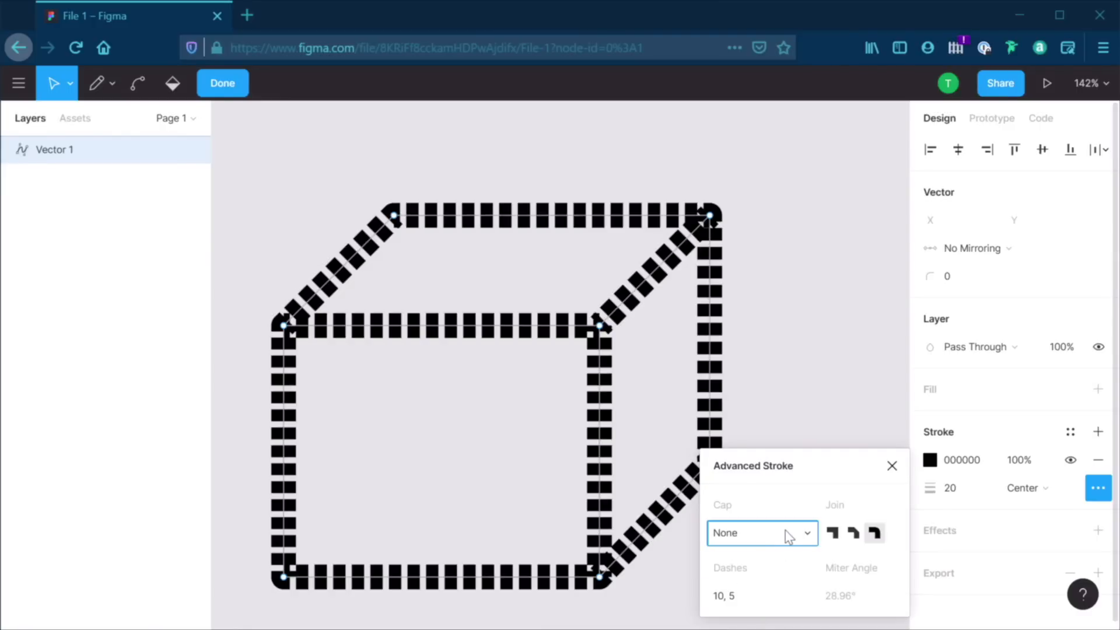
Try a stroke weight of 2 on the dashed box, set it to 1, and finish vector editing with nothing selected
click(957, 488)
text(2)
key(Tab)
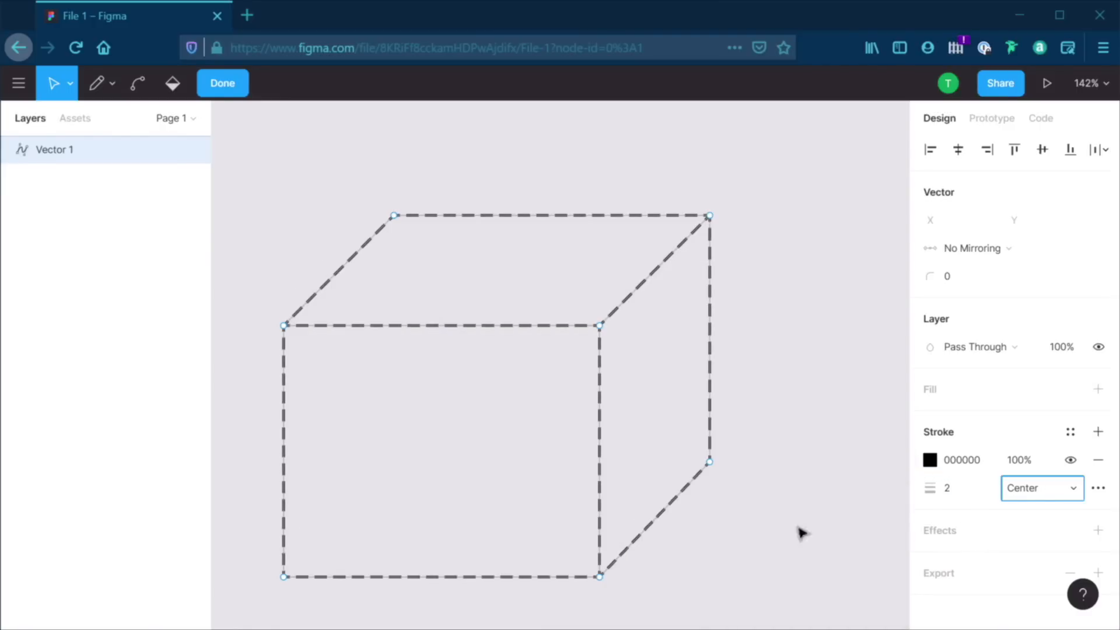
click(966, 491)
text(1)
key(Tab)
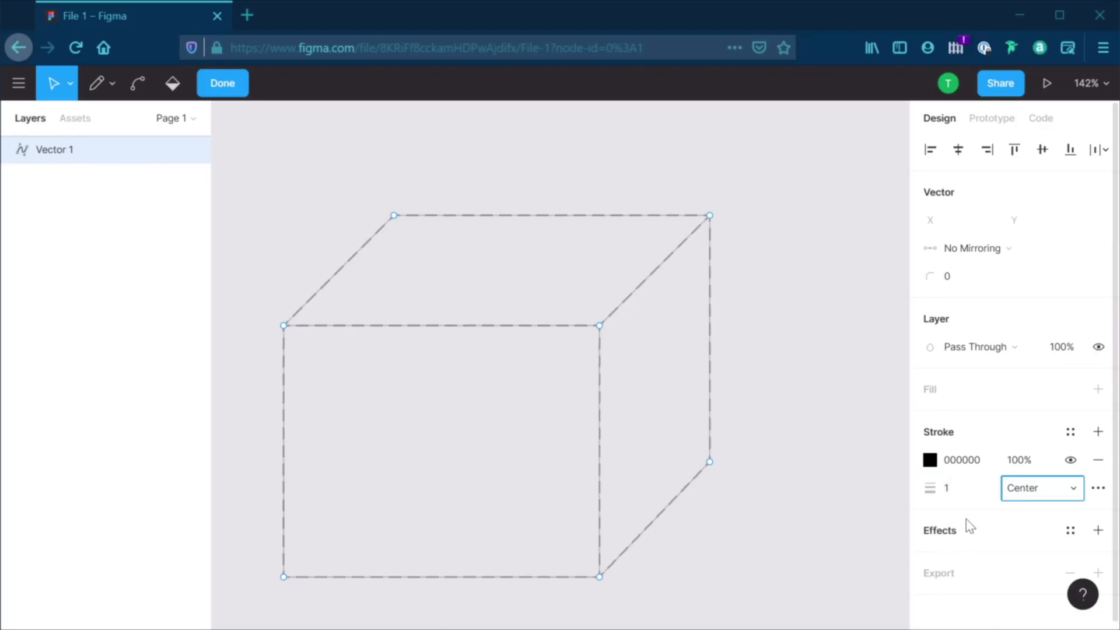
key(Escape)
key(Escape)
key(Escape)
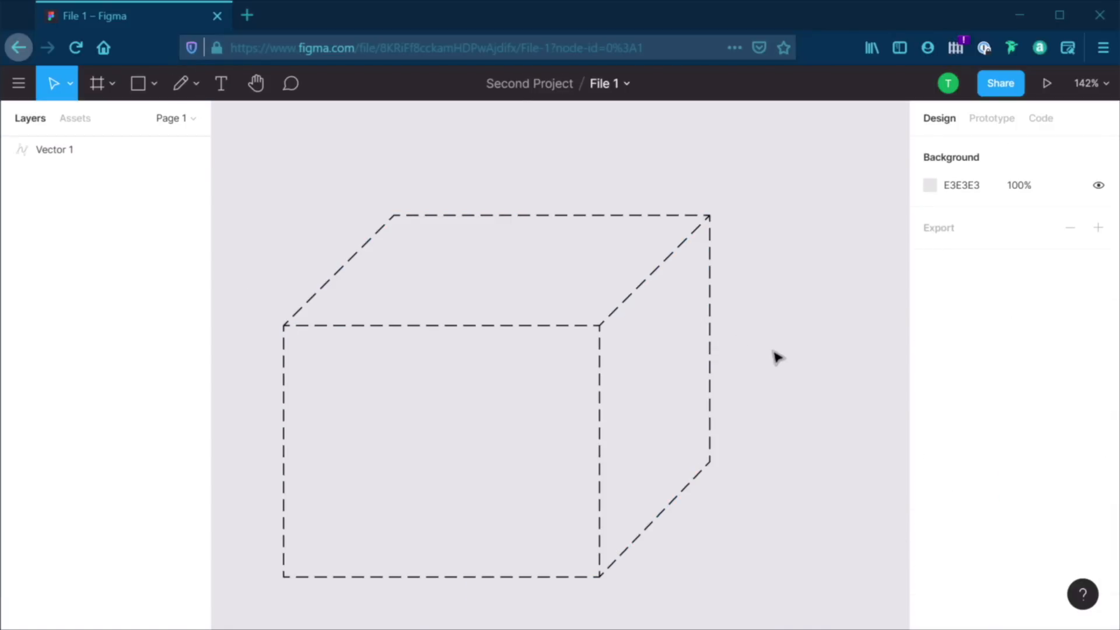
Open the list of shape tools
scroll(788, 347, down, 1)
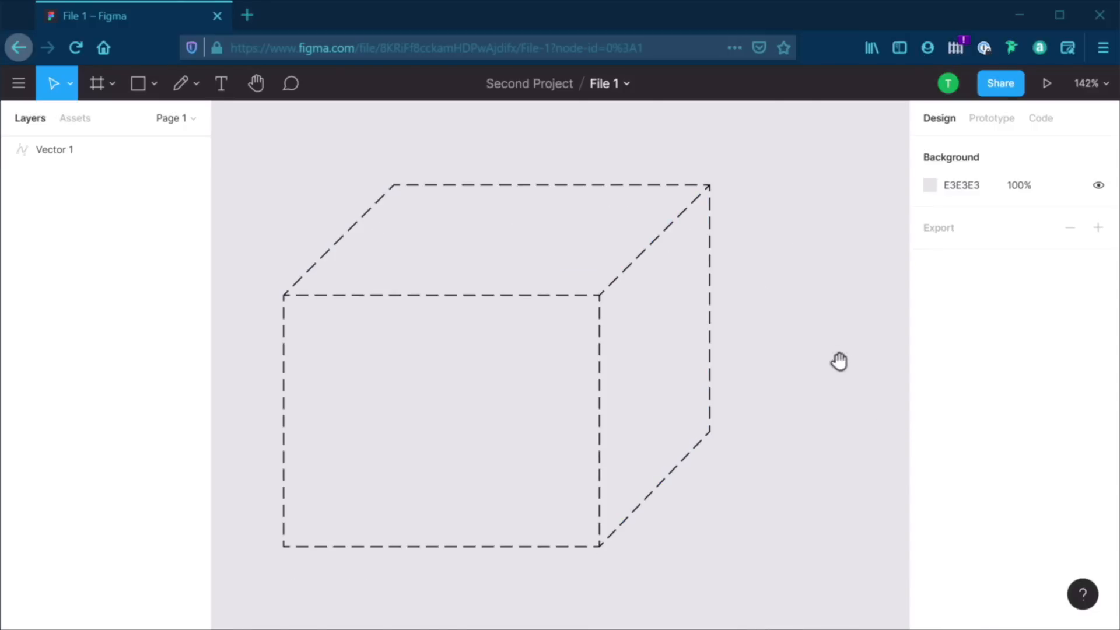
drag(817, 350, 612, 338)
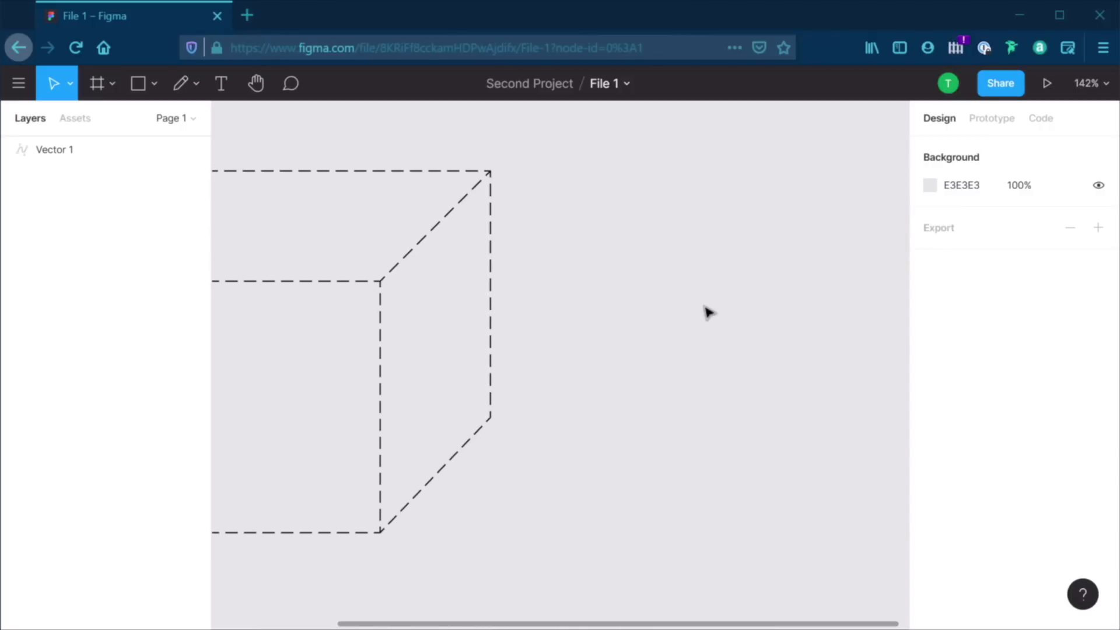
drag(565, 321, 832, 330)
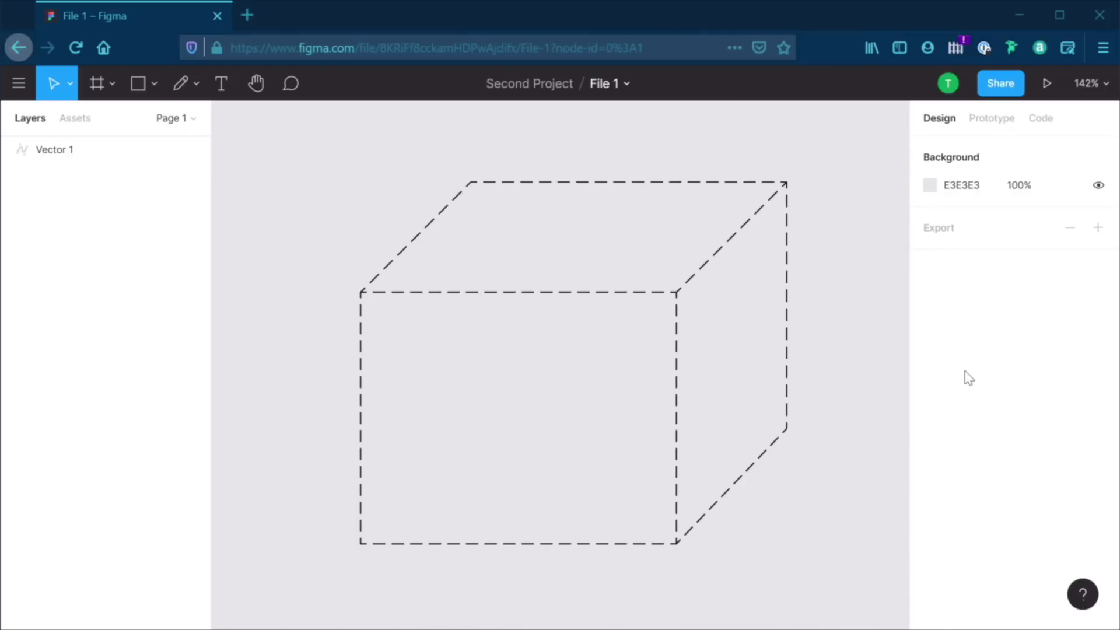
scroll(449, 219, down, 5)
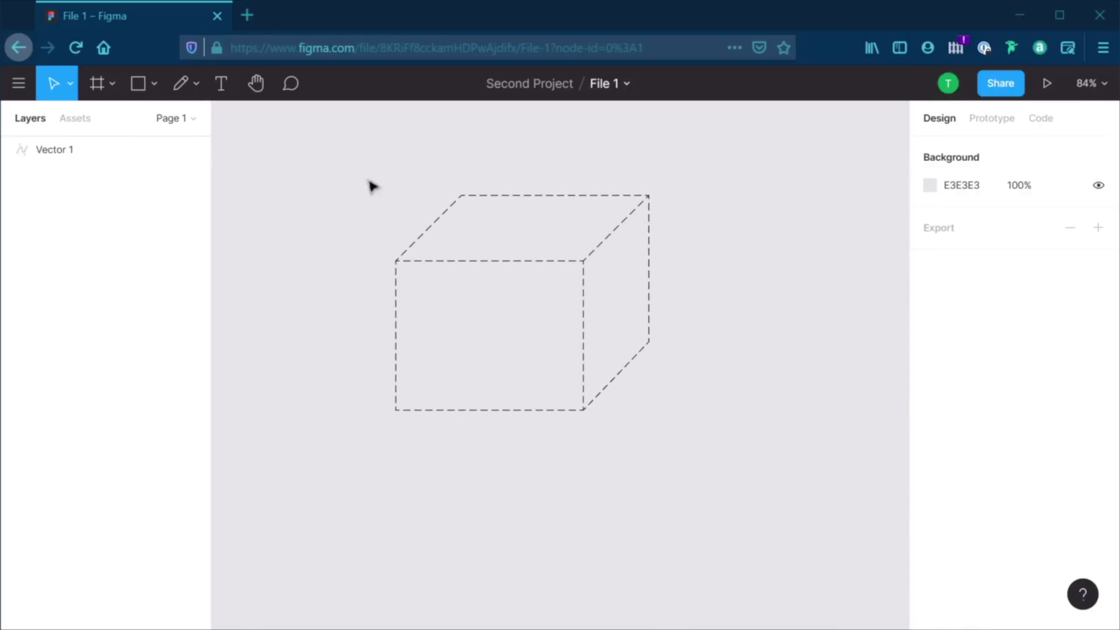
click(155, 86)
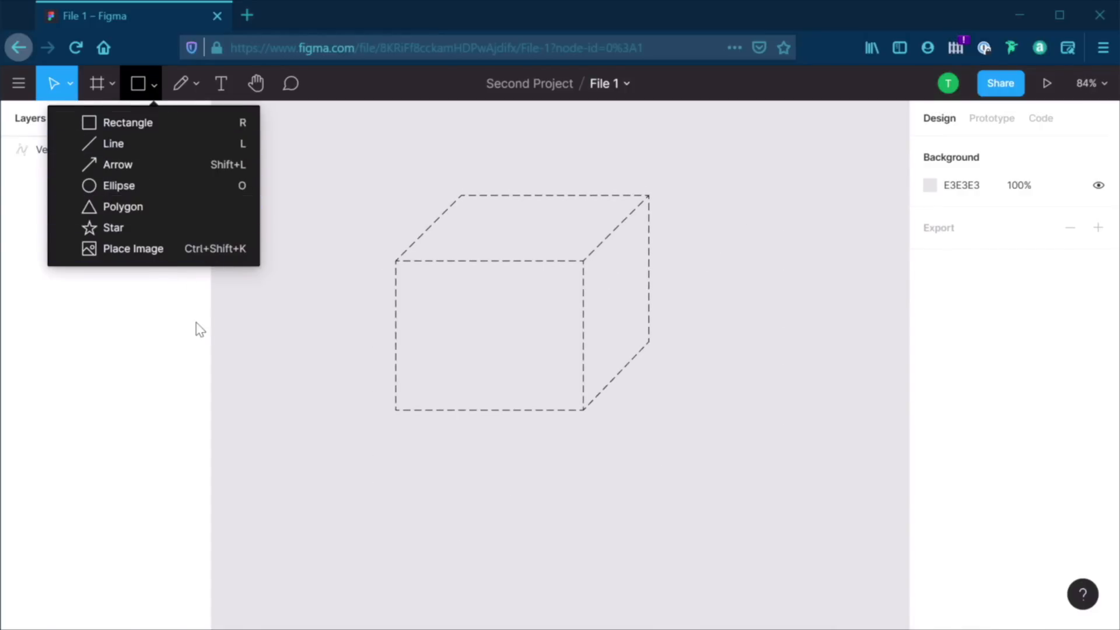
Place a five-pointed star of 100 × 100 on the canvas near the dashed cube's lower-right corner
click(165, 228)
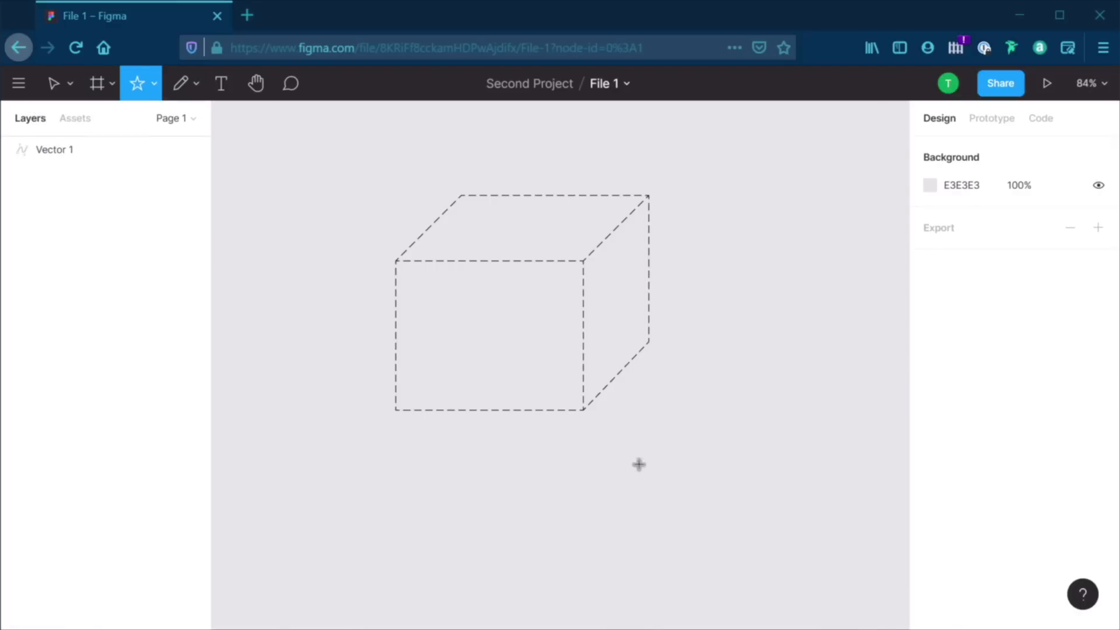
click(704, 416)
scroll(700, 440, up, 6)
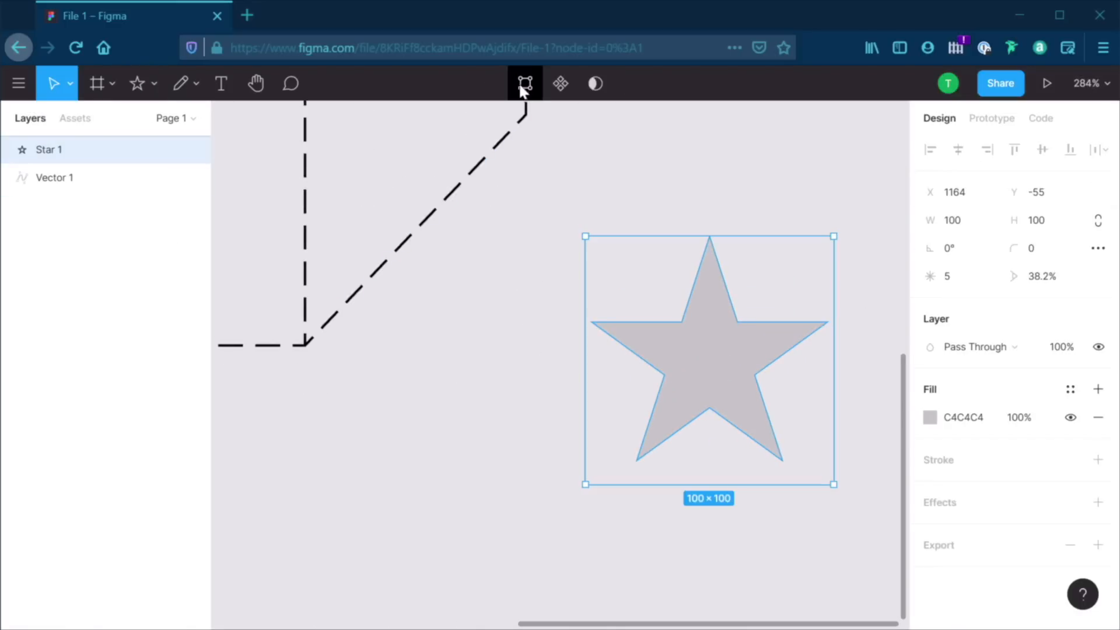
Open the star for vector editing, inspect its inner corner points, and leave the edit mode with the star deselected
click(525, 83)
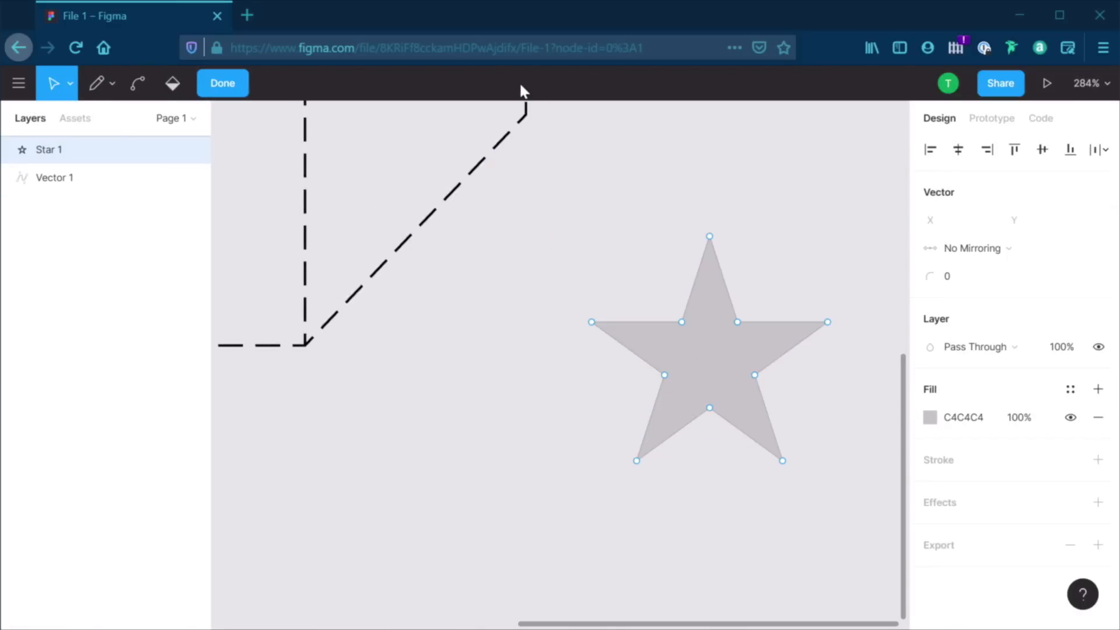
click(737, 322)
click(756, 376)
click(665, 375)
click(682, 323)
click(780, 263)
key(Escape)
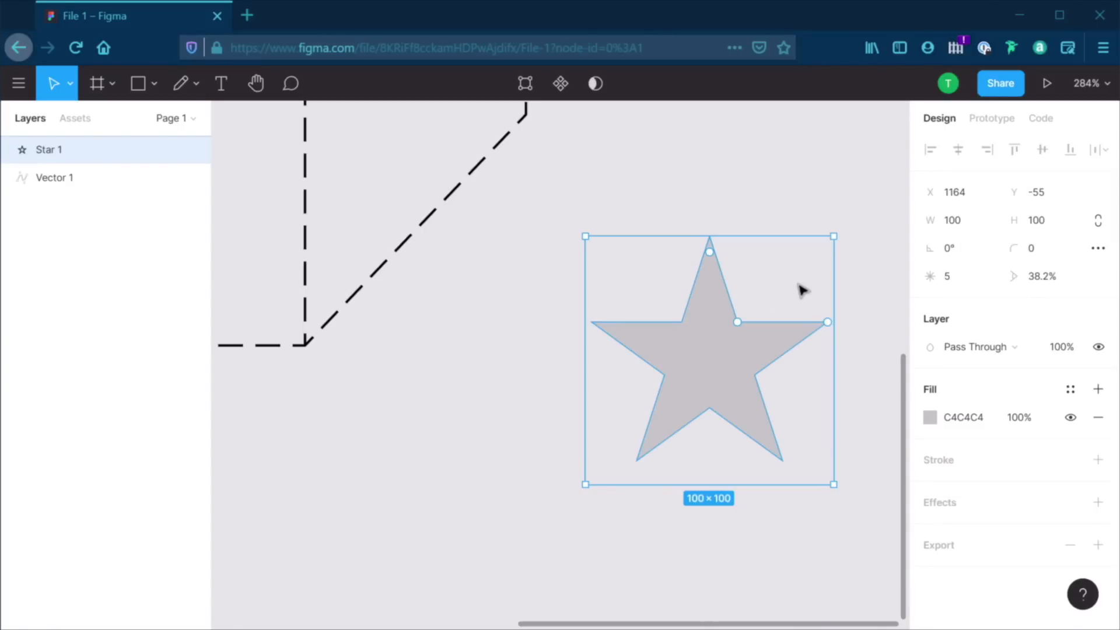
click(493, 412)
Draw a circle about 199 × 199 to the upper right of the star
scroll(556, 363, down, 5)
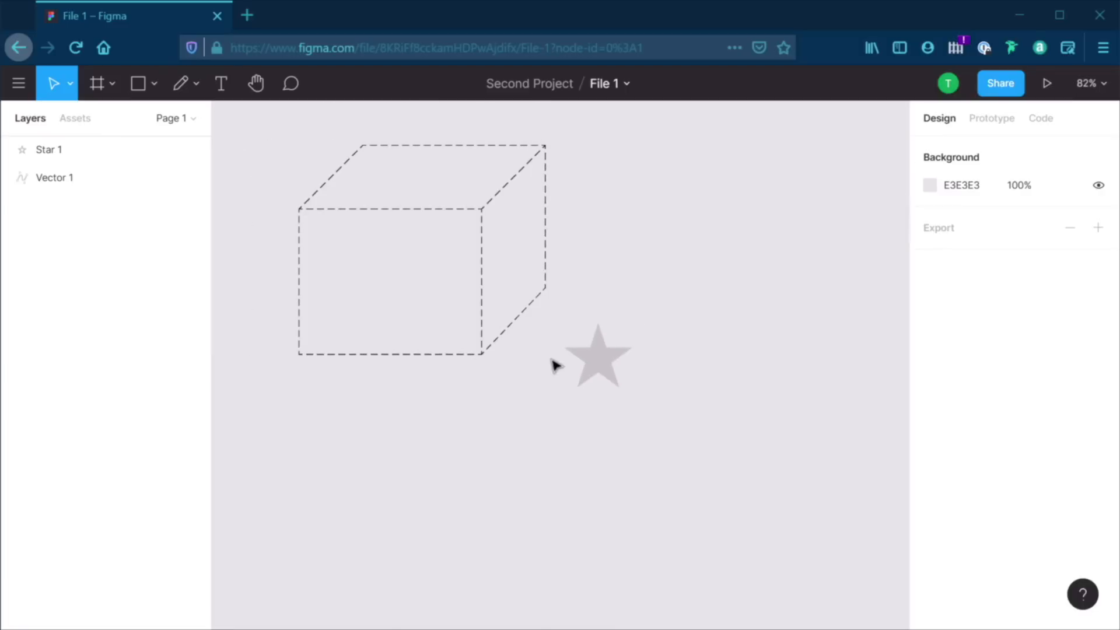
click(182, 84)
key(o)
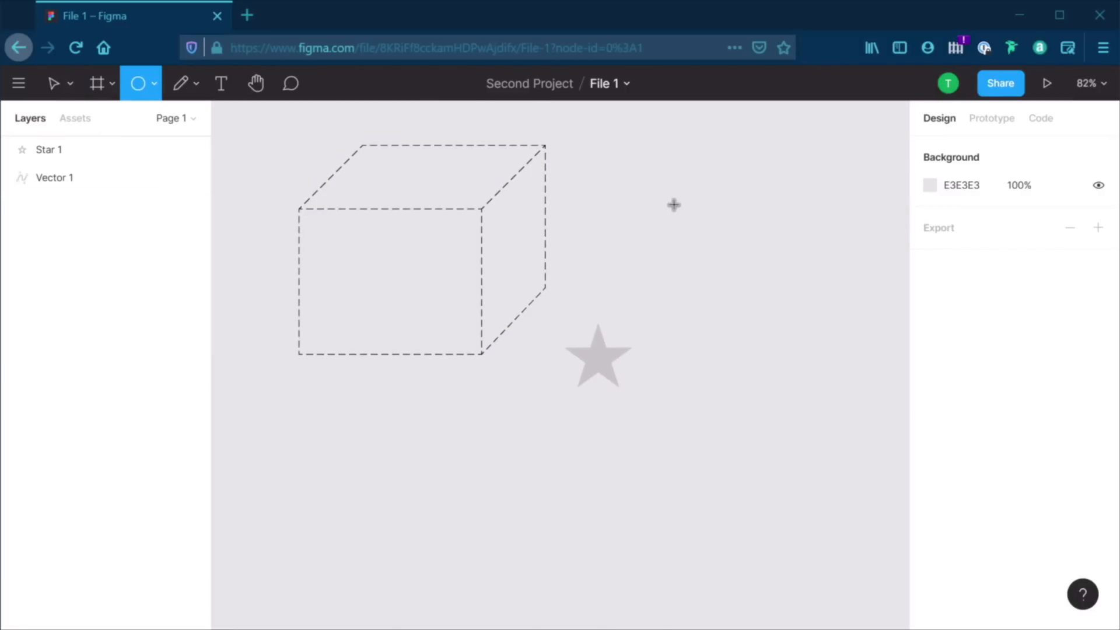
drag(681, 212, 823, 353)
scroll(760, 308, up, 3)
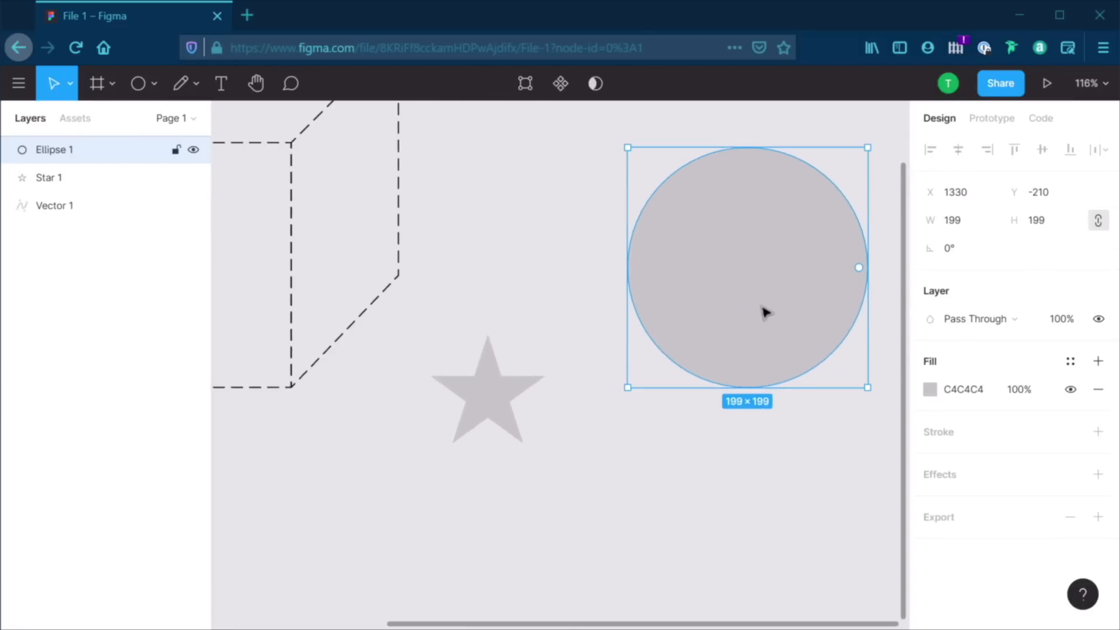
Open the circle for vector editing and select its top anchor point to inspect the curve handles
drag(742, 261, 639, 328)
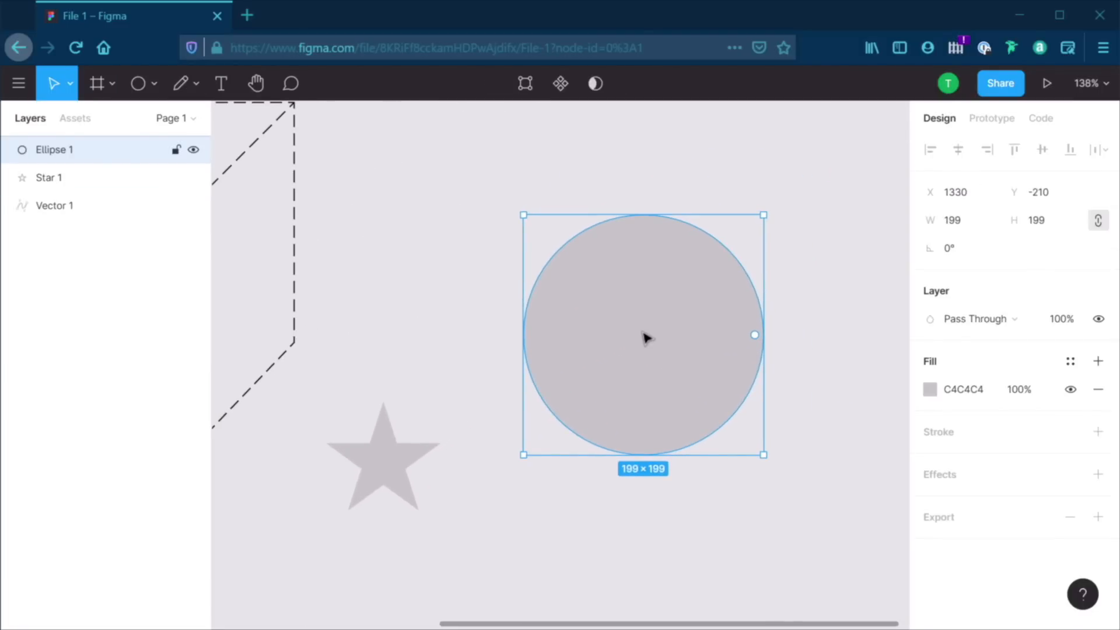
double_click(646, 337)
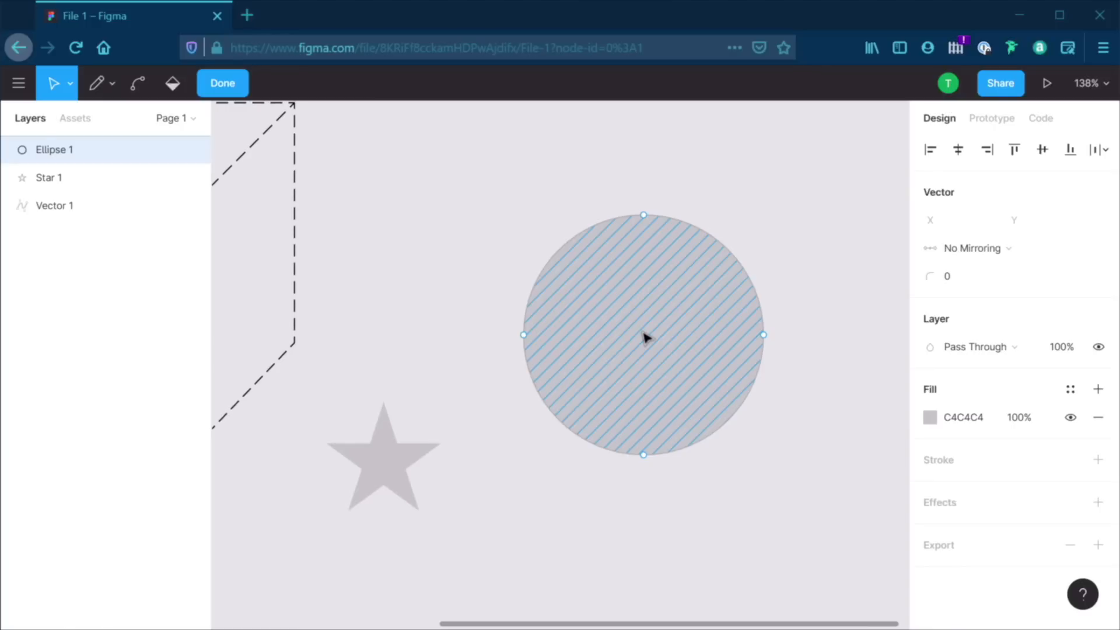
click(644, 216)
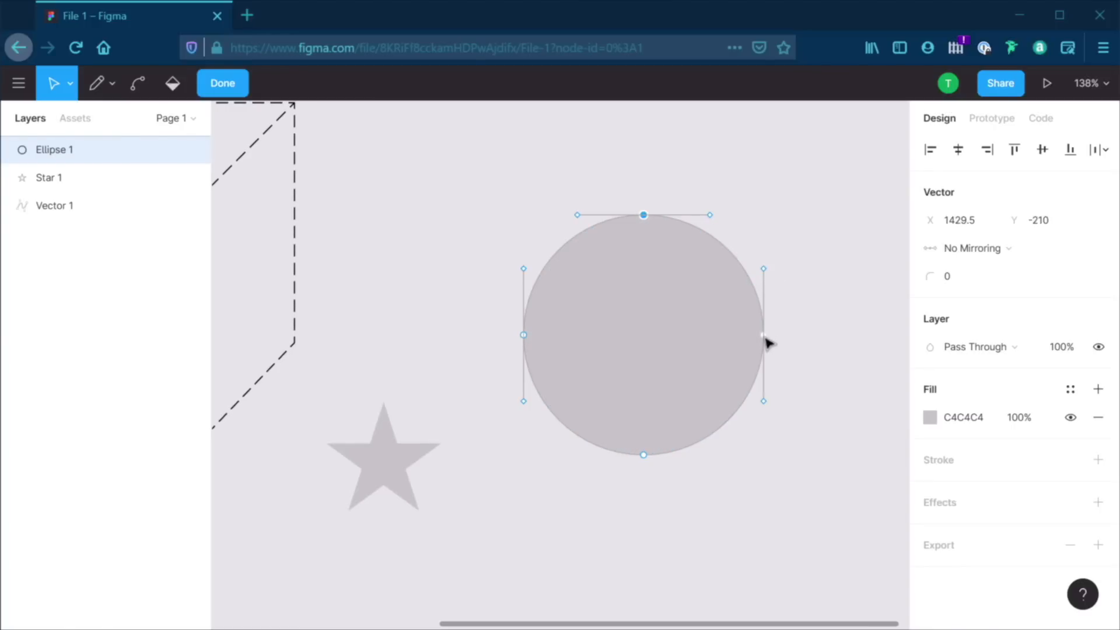
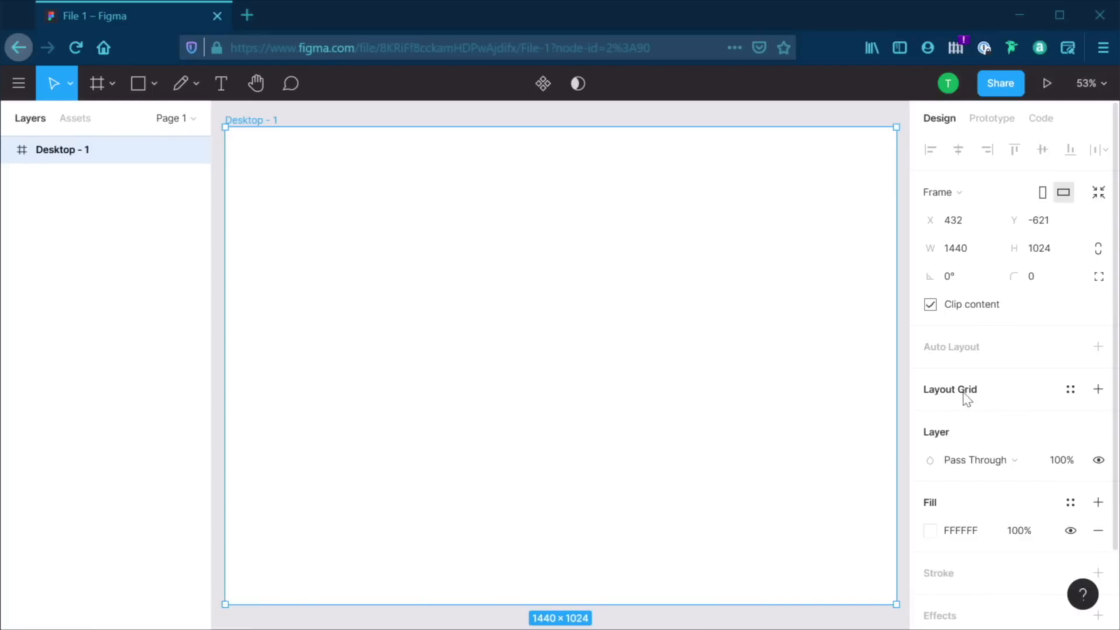
Add a uniform layout grid to the Desktop - 1 frame and set its size to 16 px
click(1099, 390)
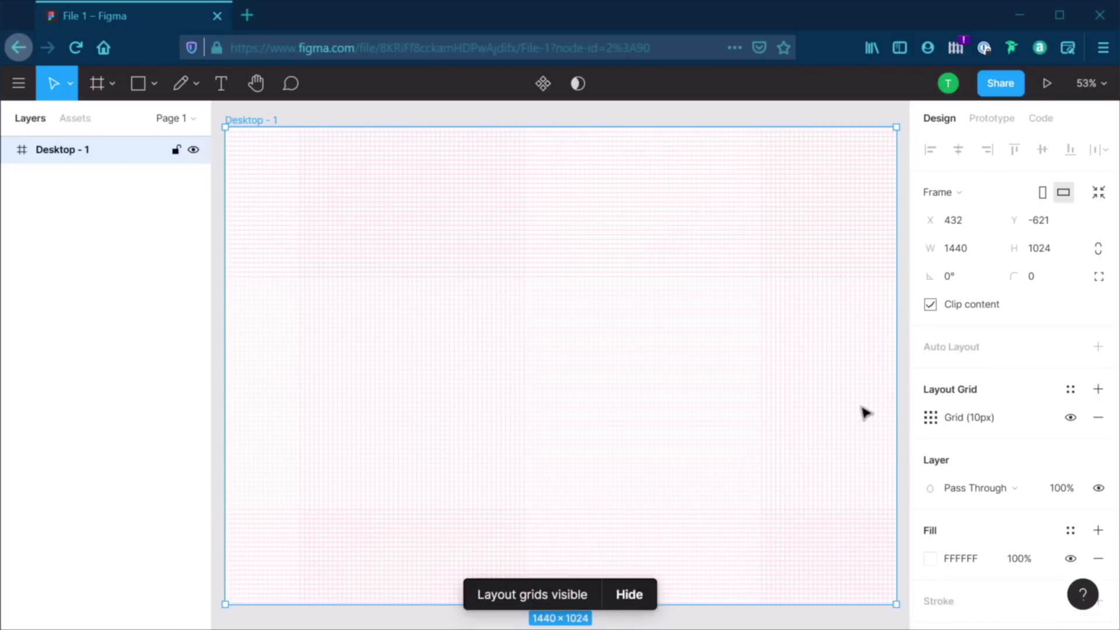
click(931, 418)
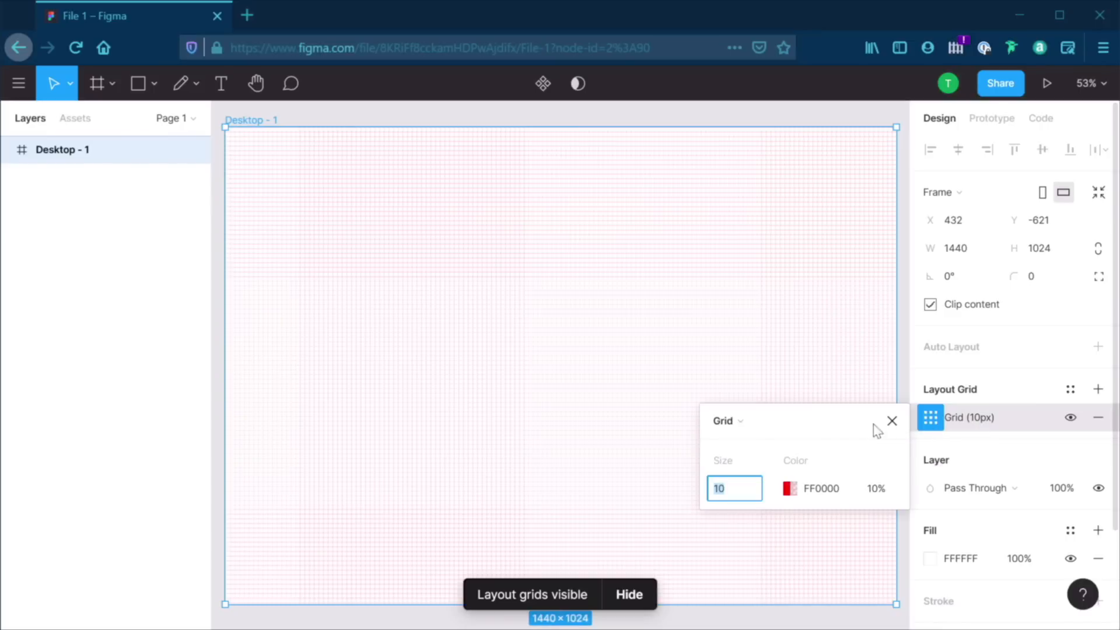
click(765, 423)
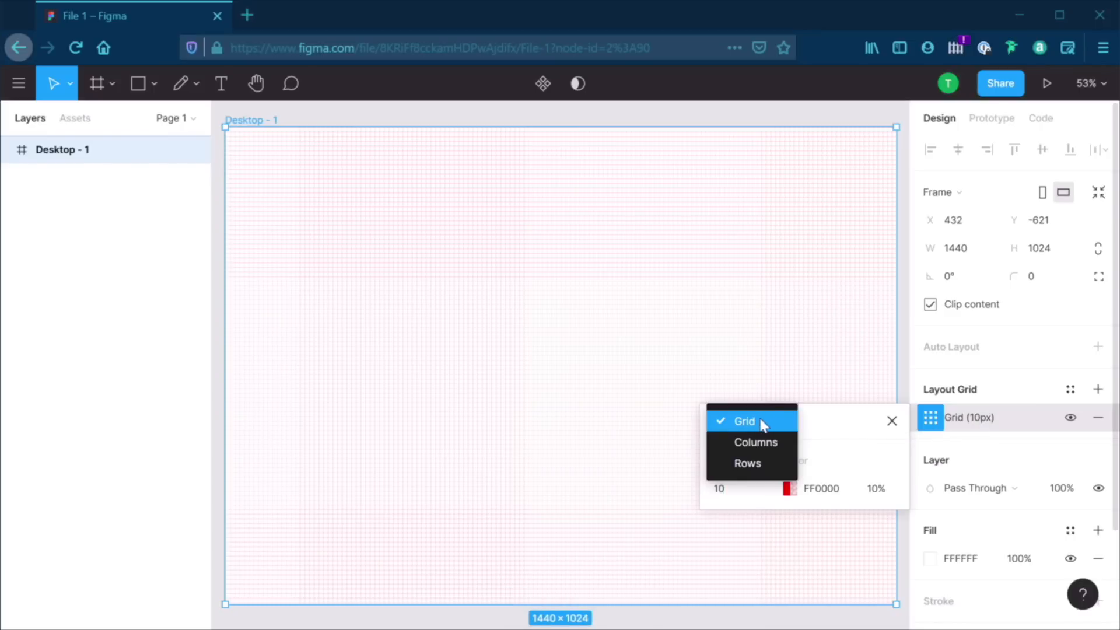
click(866, 419)
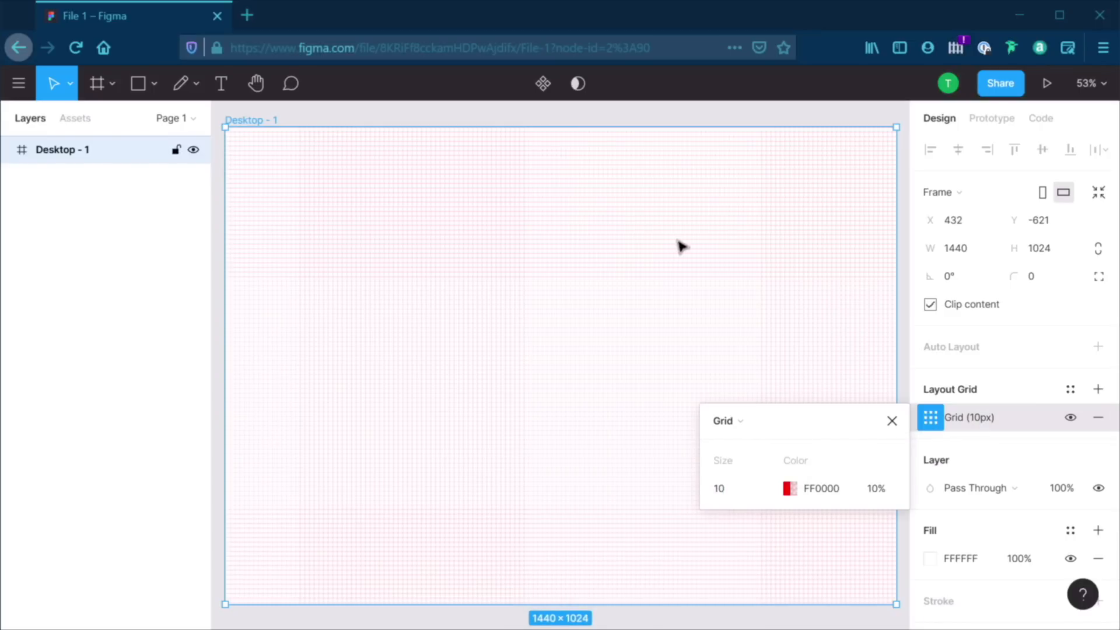
scroll(681, 246, up, 10)
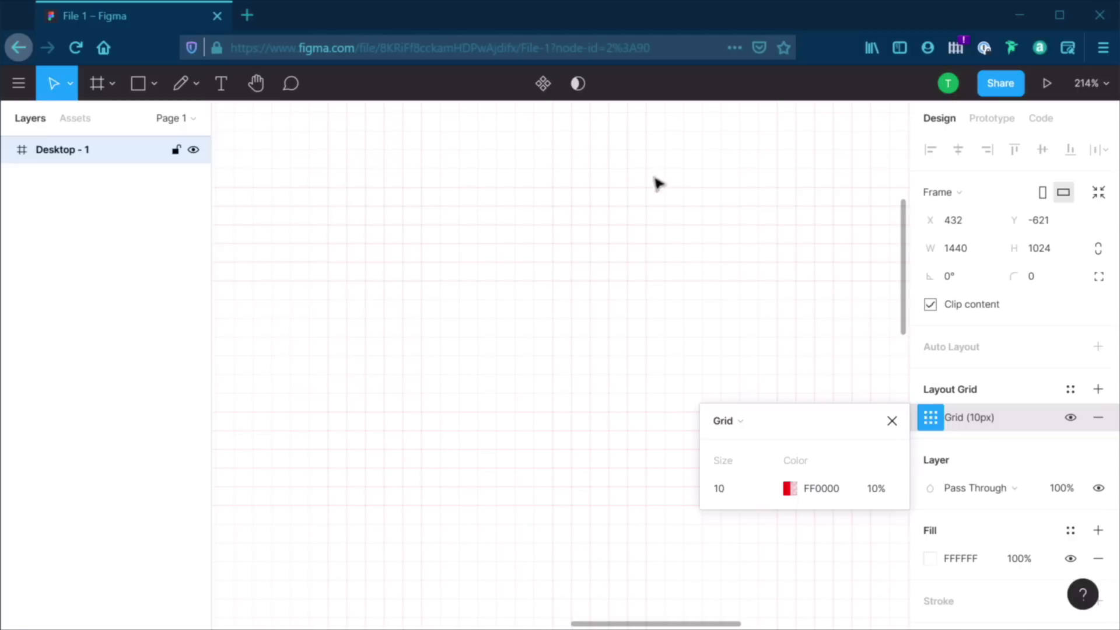
click(729, 489)
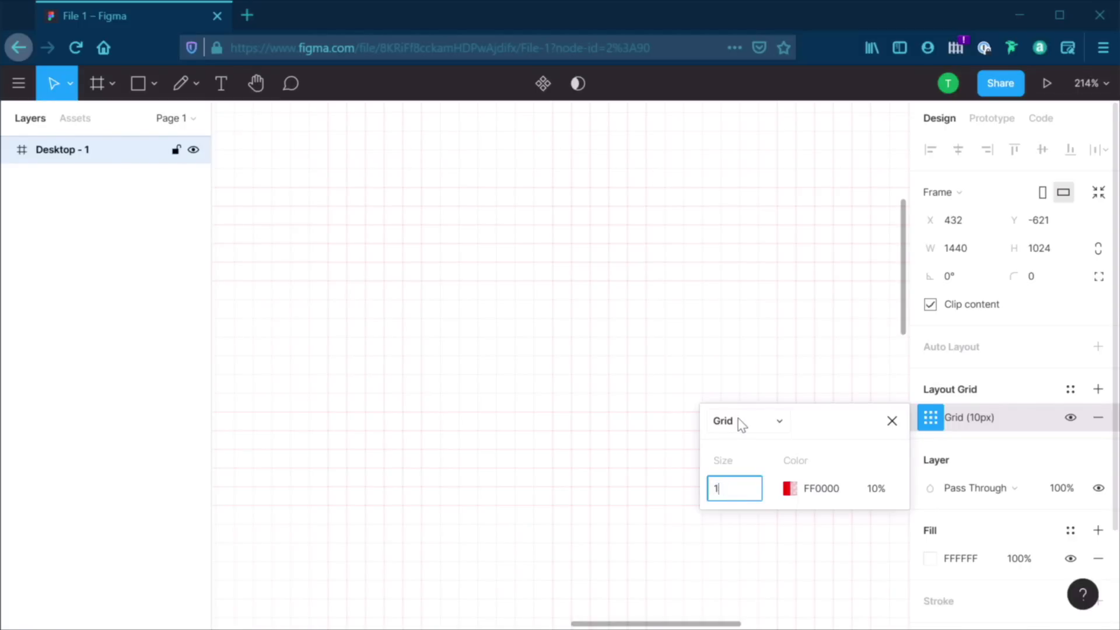
key(Tab)
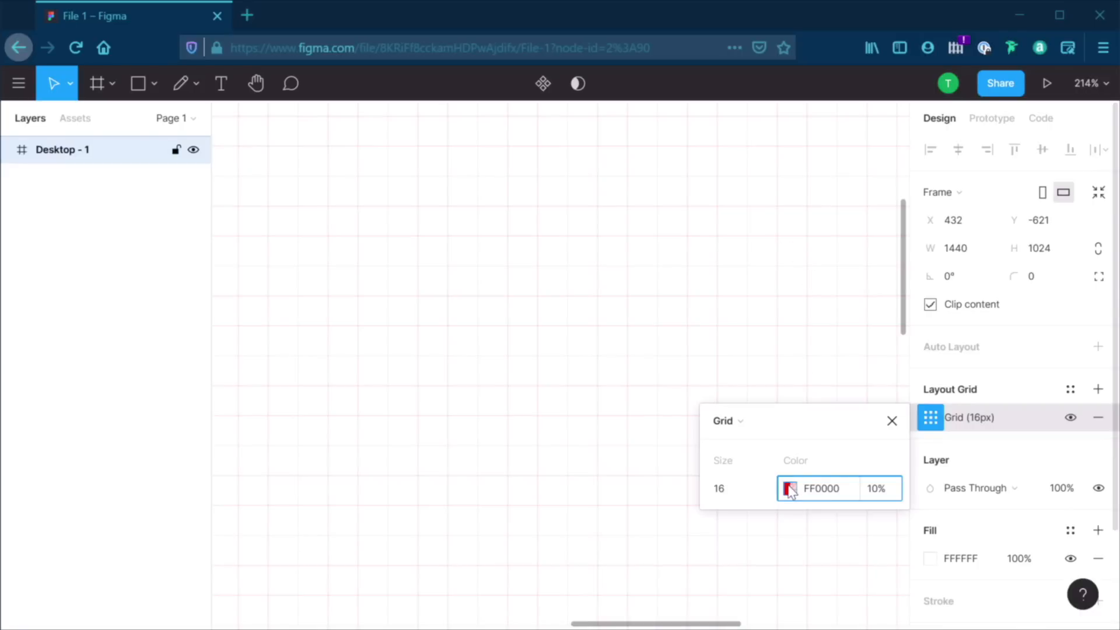
Change the layout grid's color to the blue 5278FF and close the grid settings
click(790, 489)
drag(652, 286, 611, 301)
click(623, 424)
drag(624, 427, 630, 424)
drag(642, 252, 633, 197)
click(682, 174)
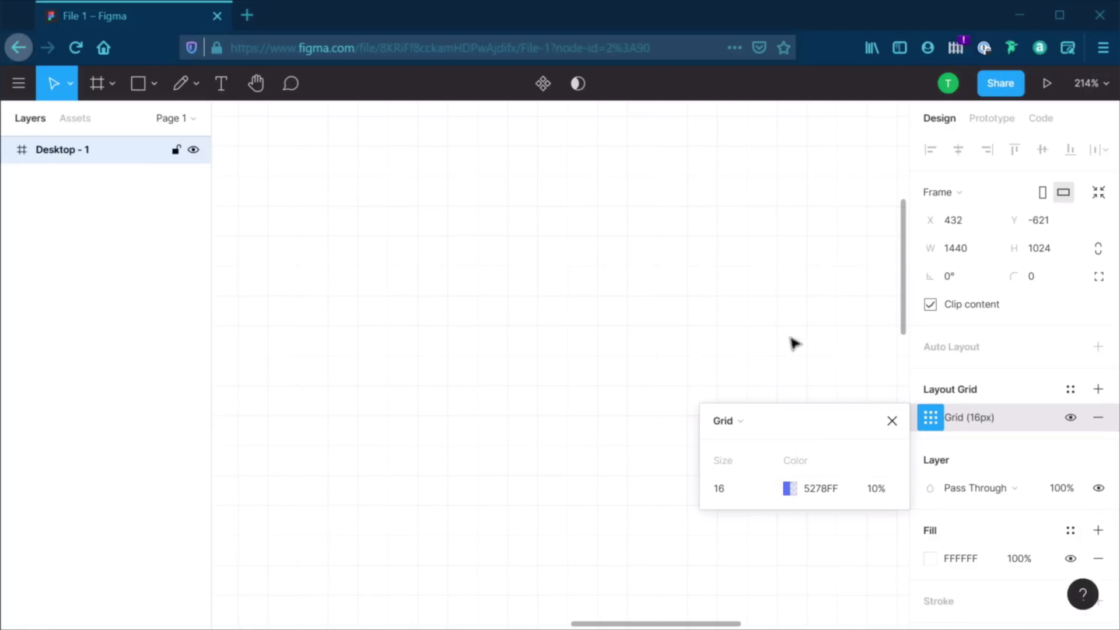
click(890, 421)
Switch the Desktop - 1 frame's layout grid to Columns with a count of 12
scroll(740, 372, down, 10)
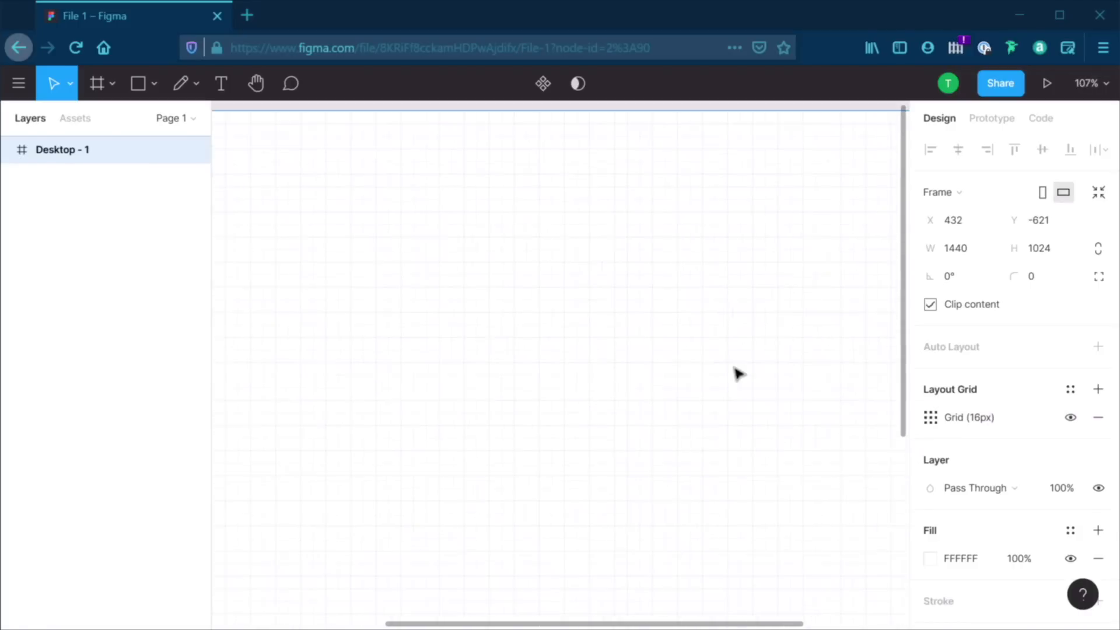
drag(734, 416, 660, 369)
click(931, 418)
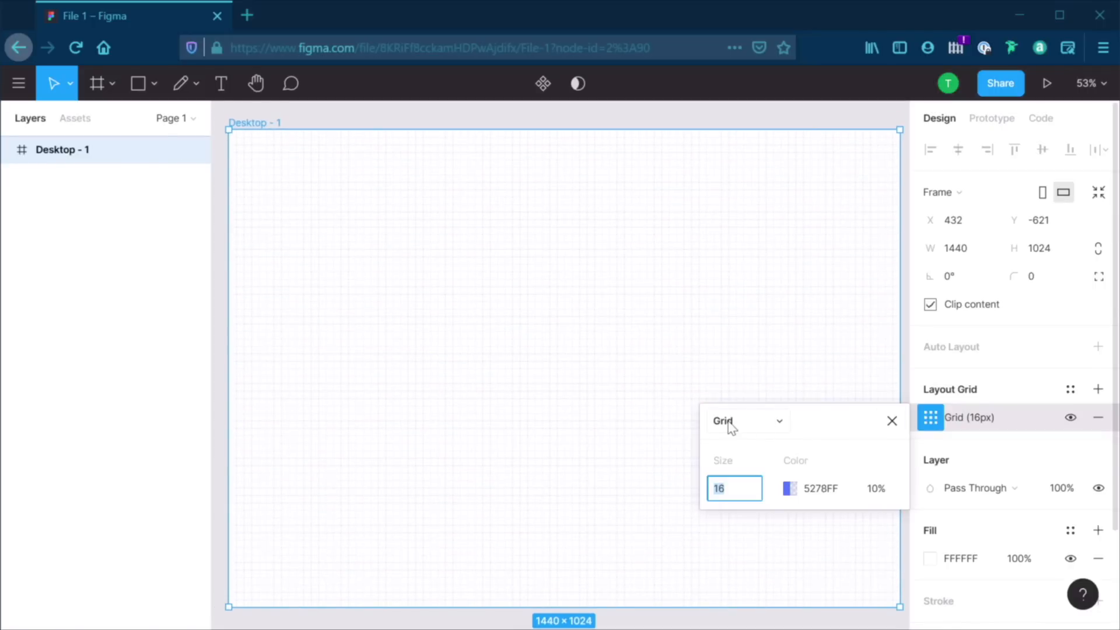
click(748, 424)
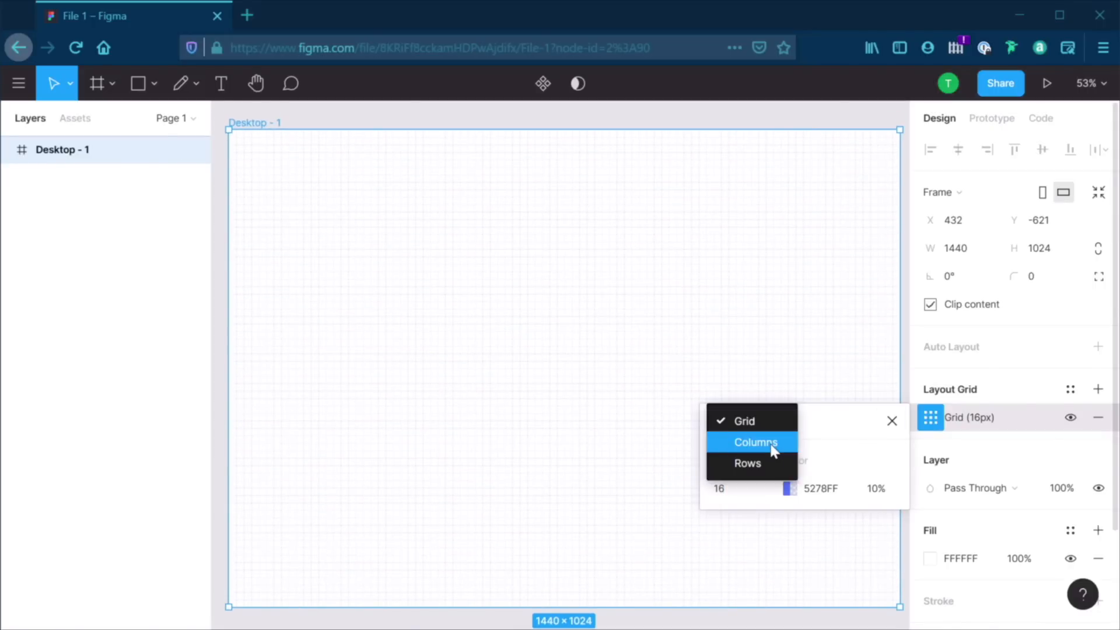
click(771, 443)
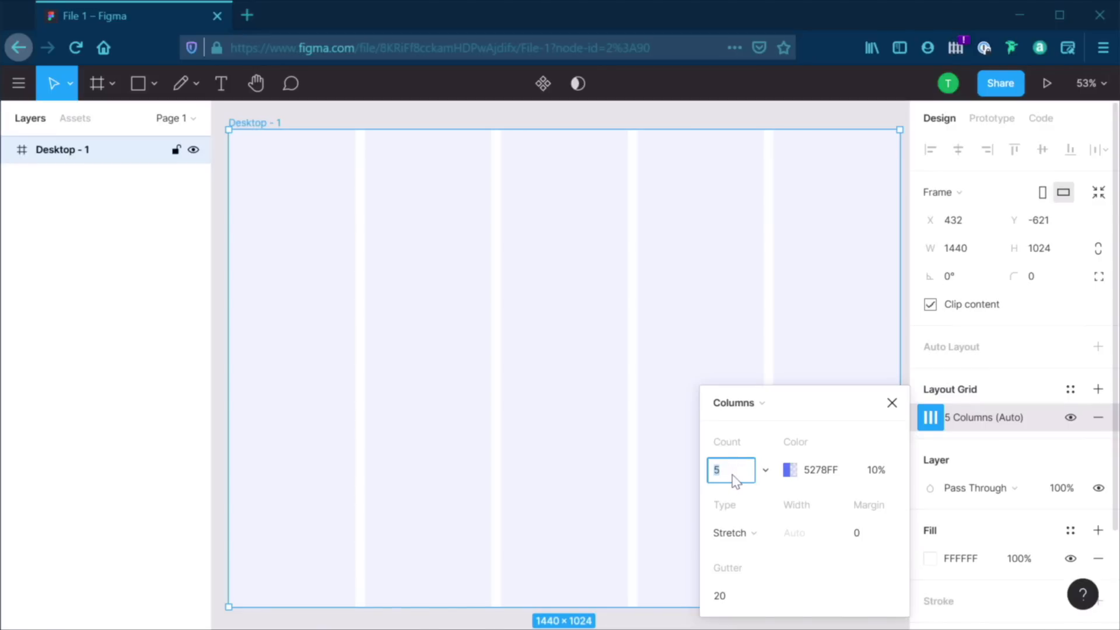
key(Tab)
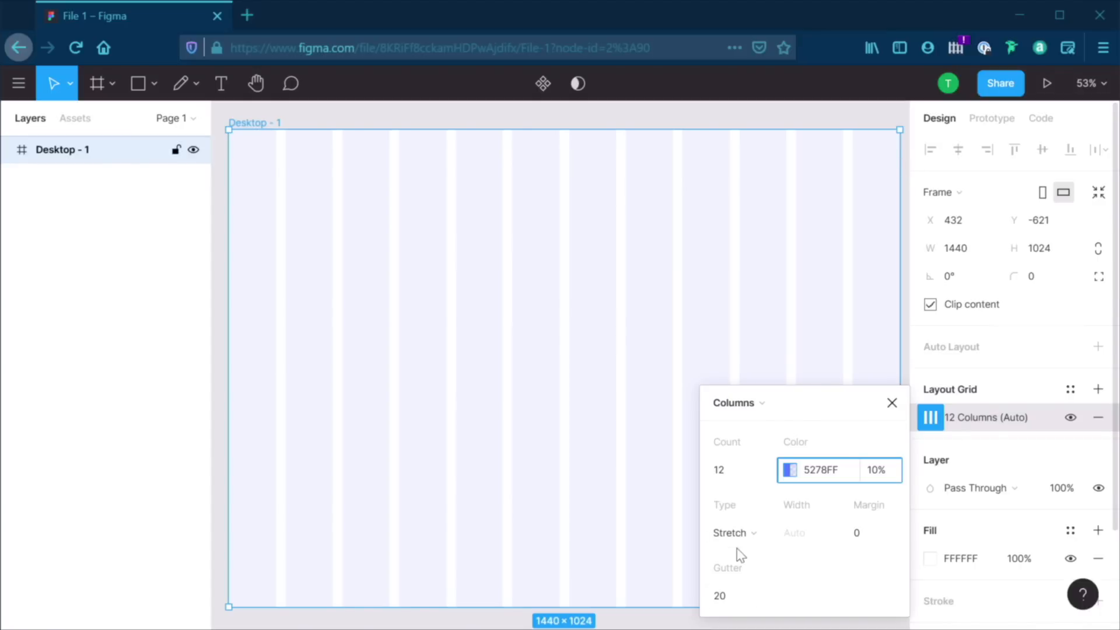
Set the column grid's gutter to 40 and its margin to 50
click(732, 599)
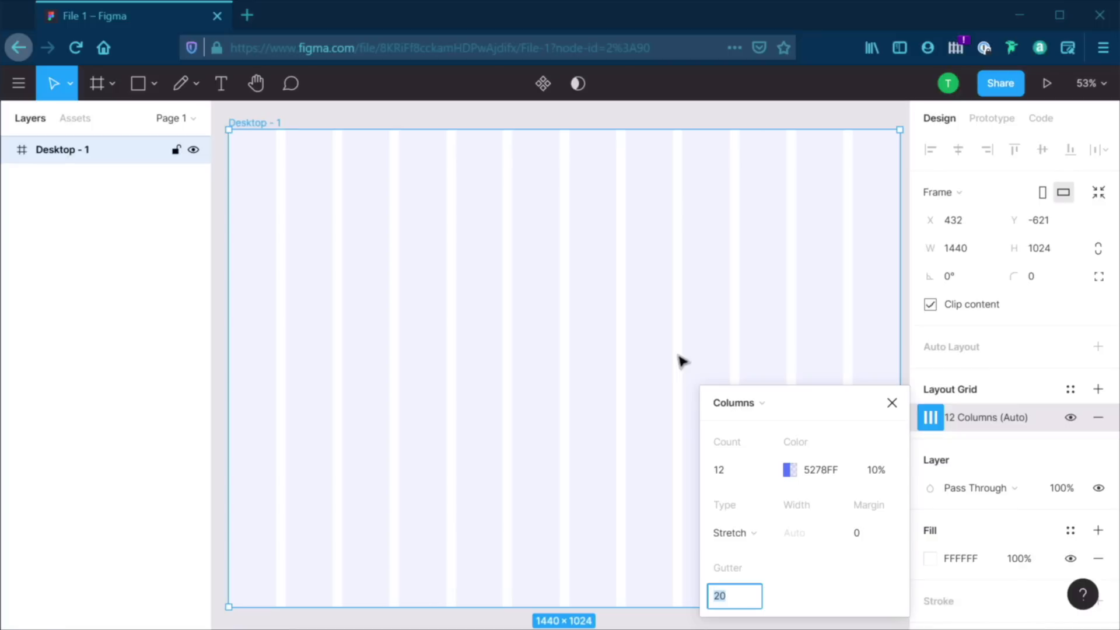
text(40)
key(Tab)
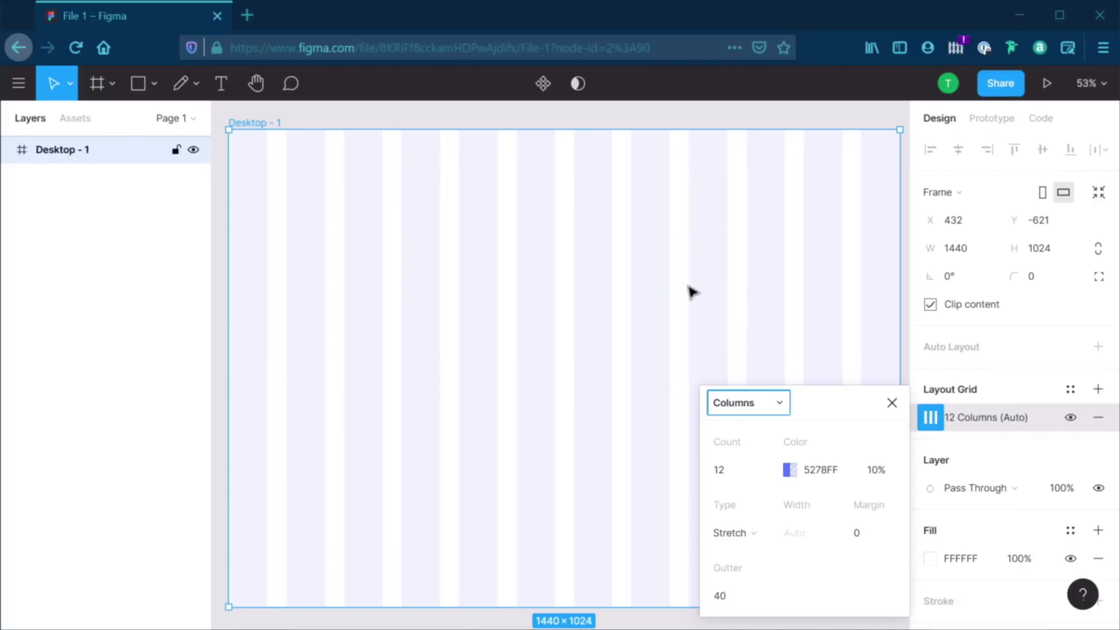
click(875, 538)
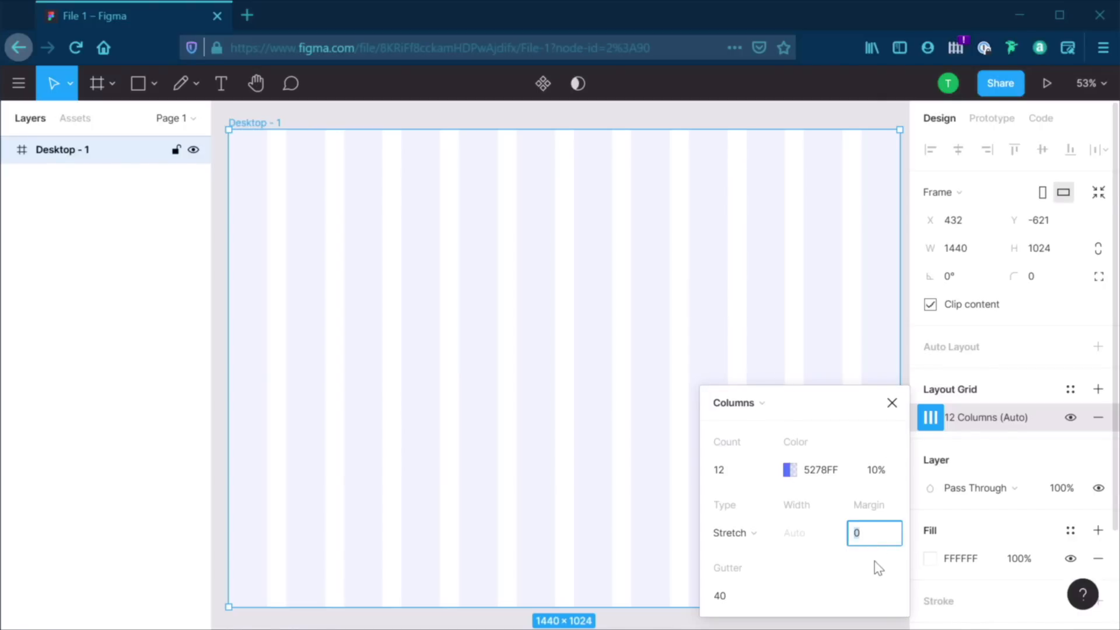
text(50)
key(Tab)
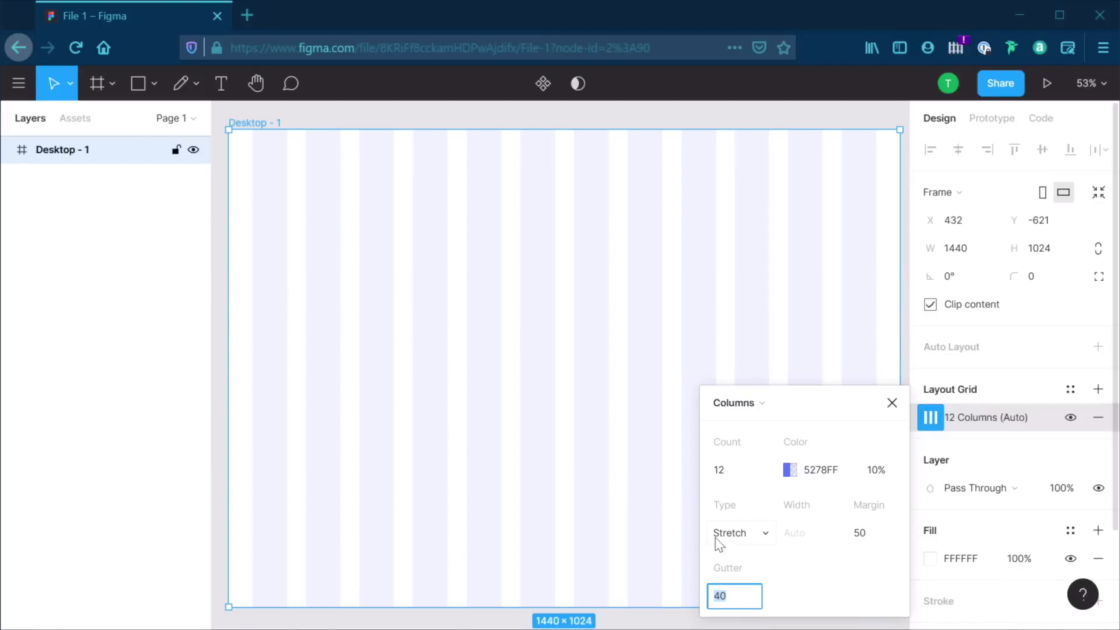
Try the Left and Right types for the column layout grid
click(750, 536)
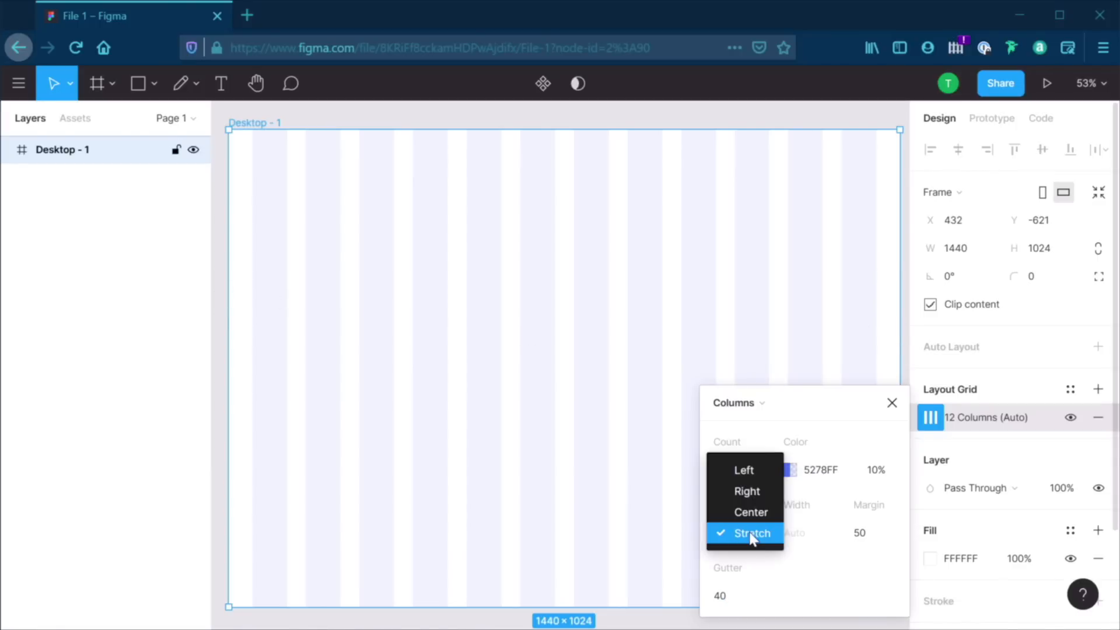
click(746, 470)
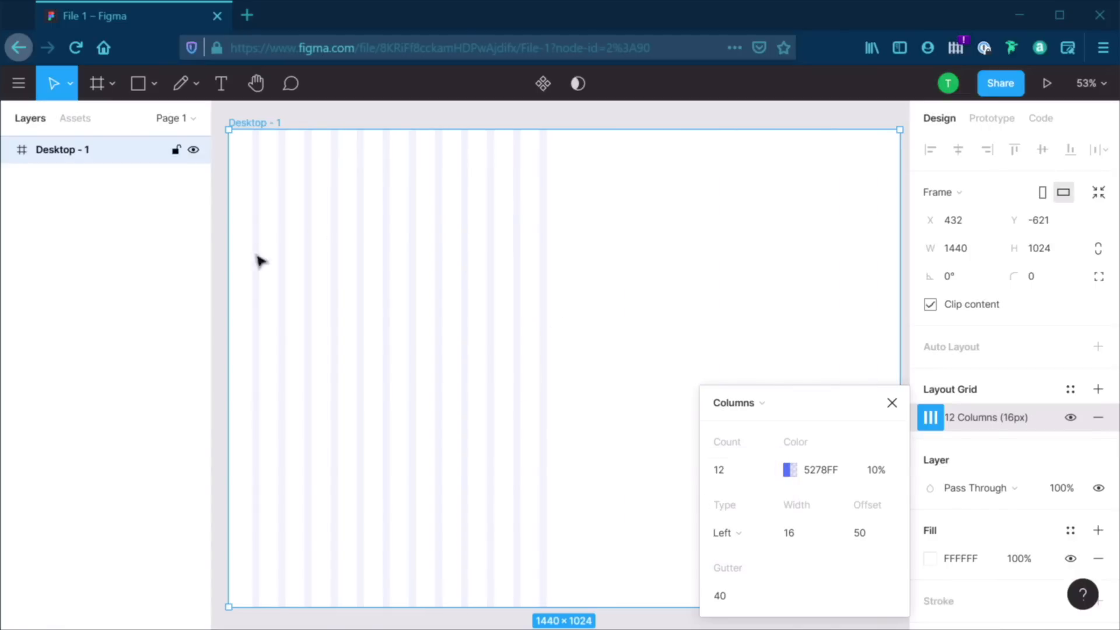
click(763, 540)
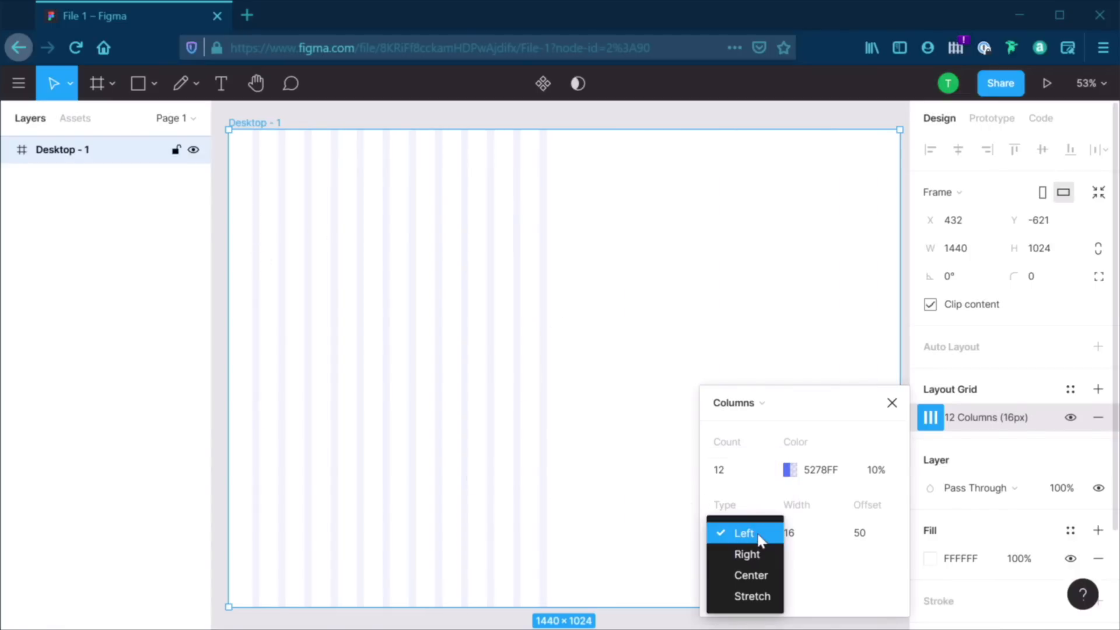
click(762, 555)
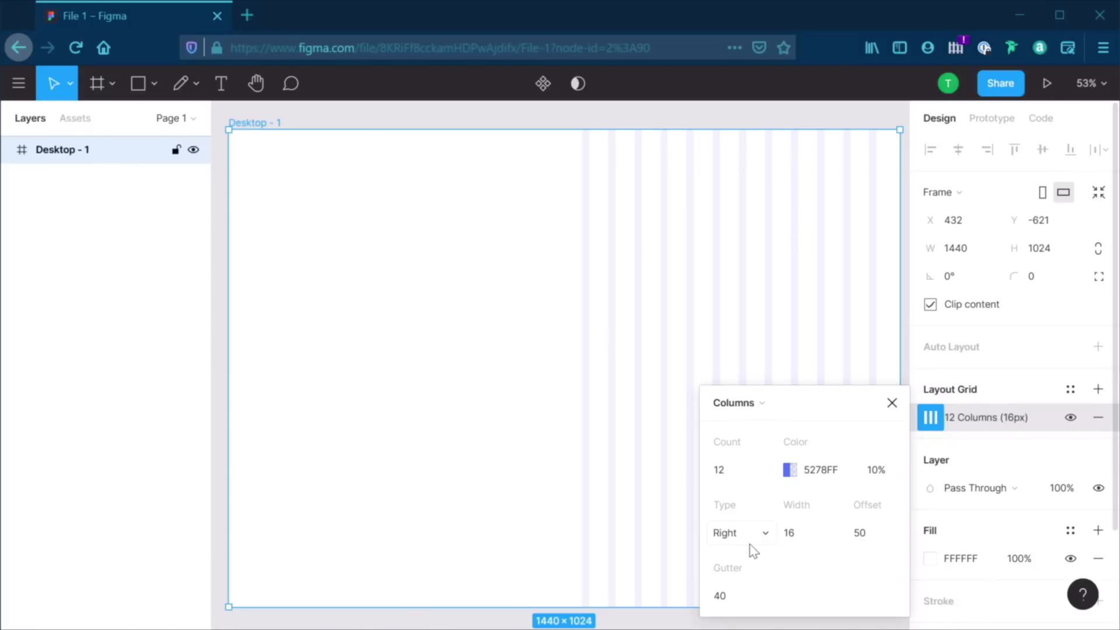
Set the column grid's type to Center and the column width to 72
click(761, 546)
click(748, 555)
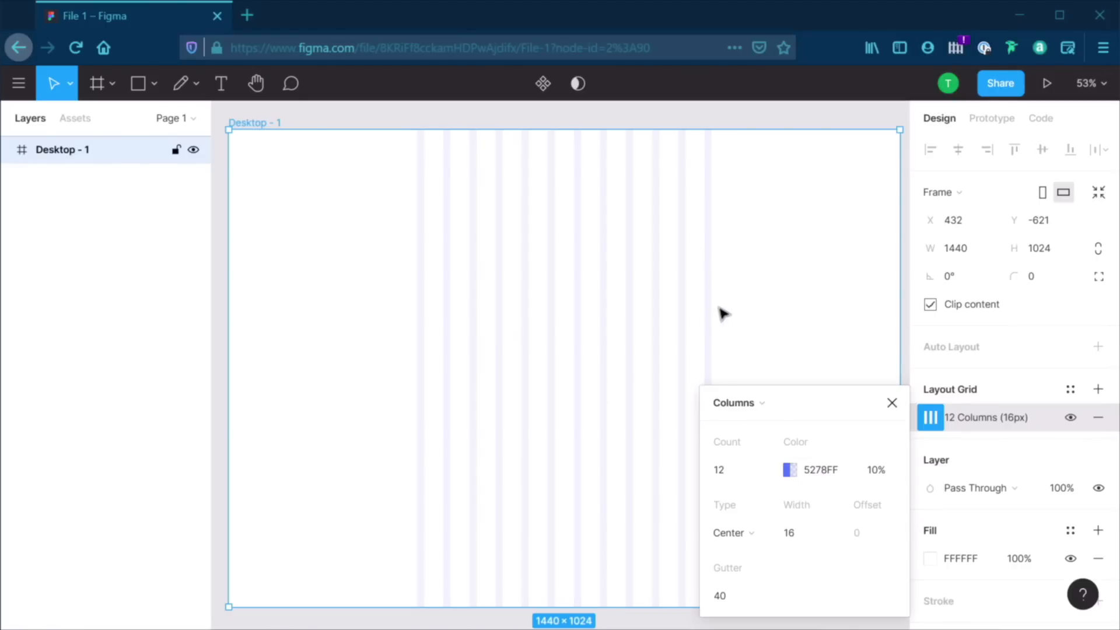
click(808, 537)
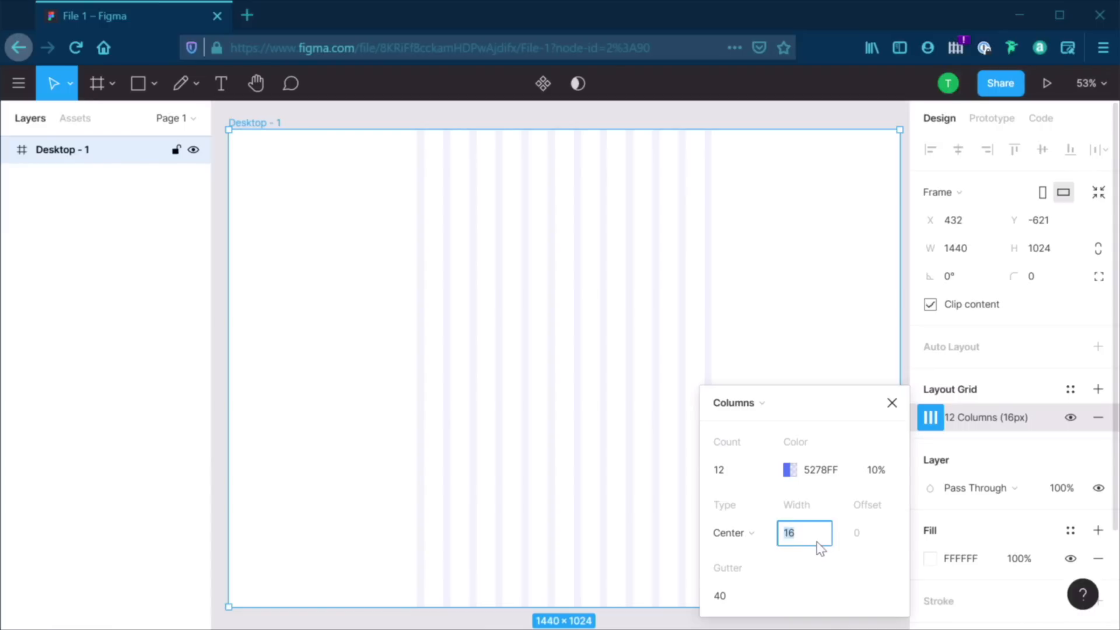
text(72)
key(Tab)
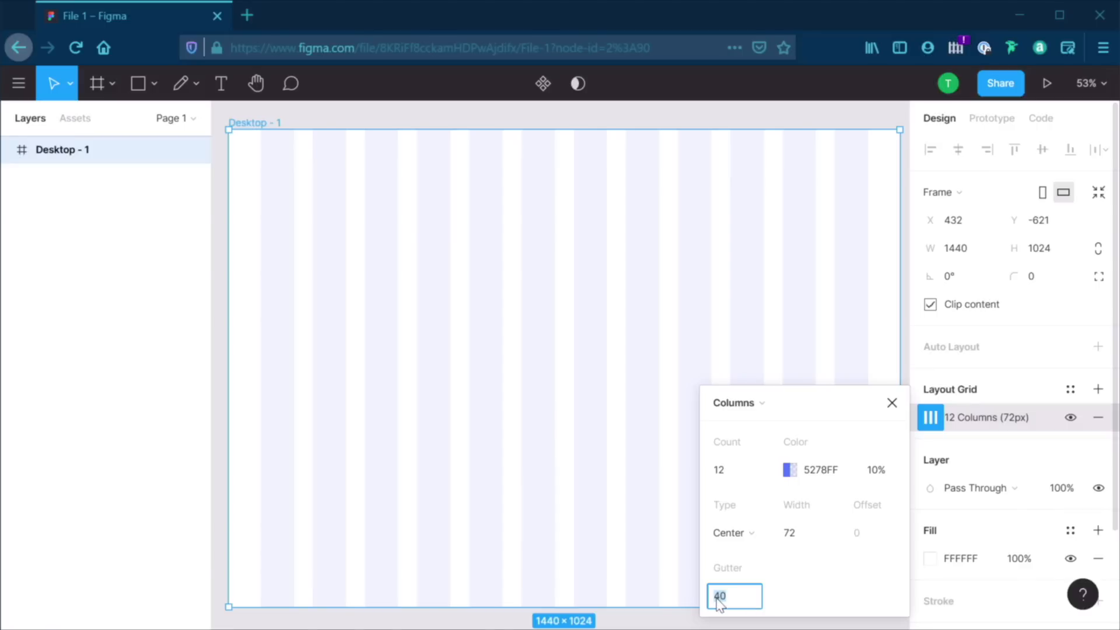
Try the Stretch type for the Desktop - 1 column grid and return it to Center
click(758, 535)
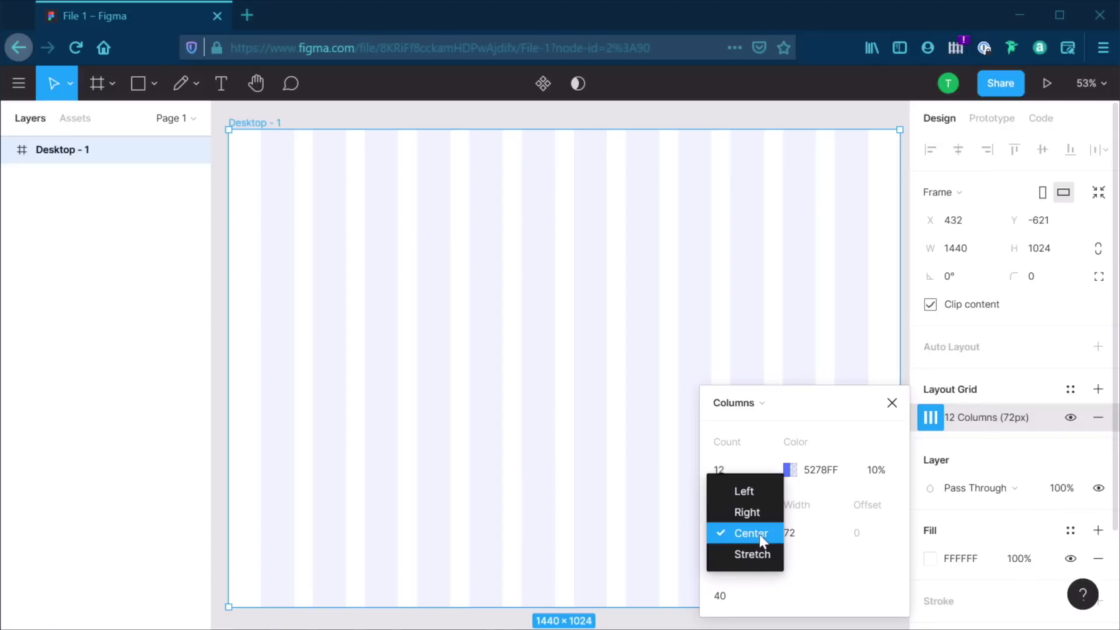
click(752, 554)
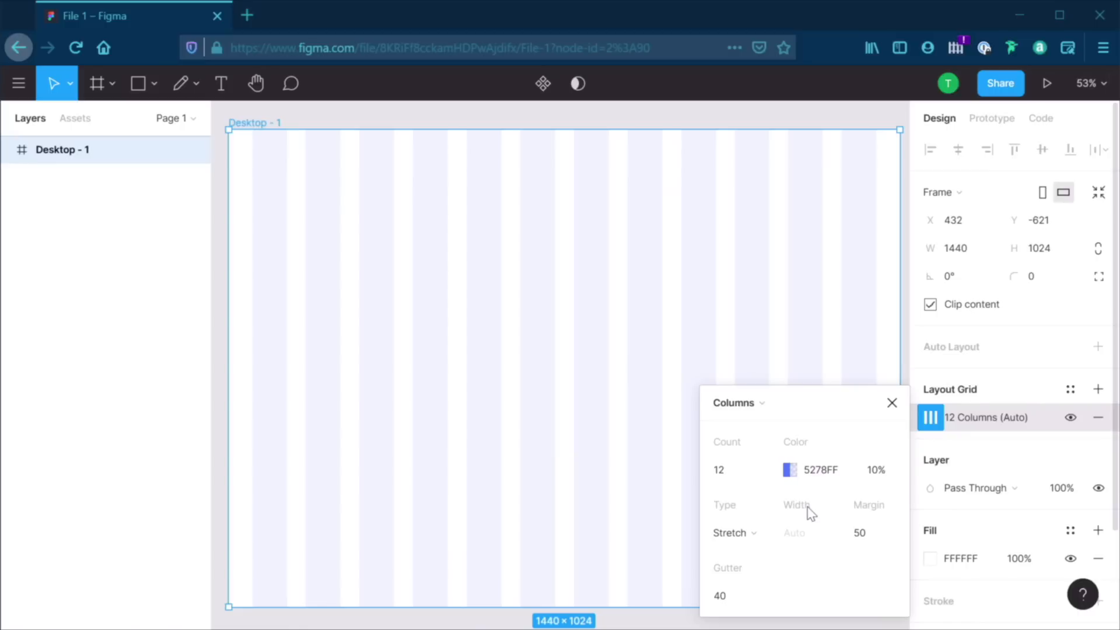
click(752, 533)
click(751, 516)
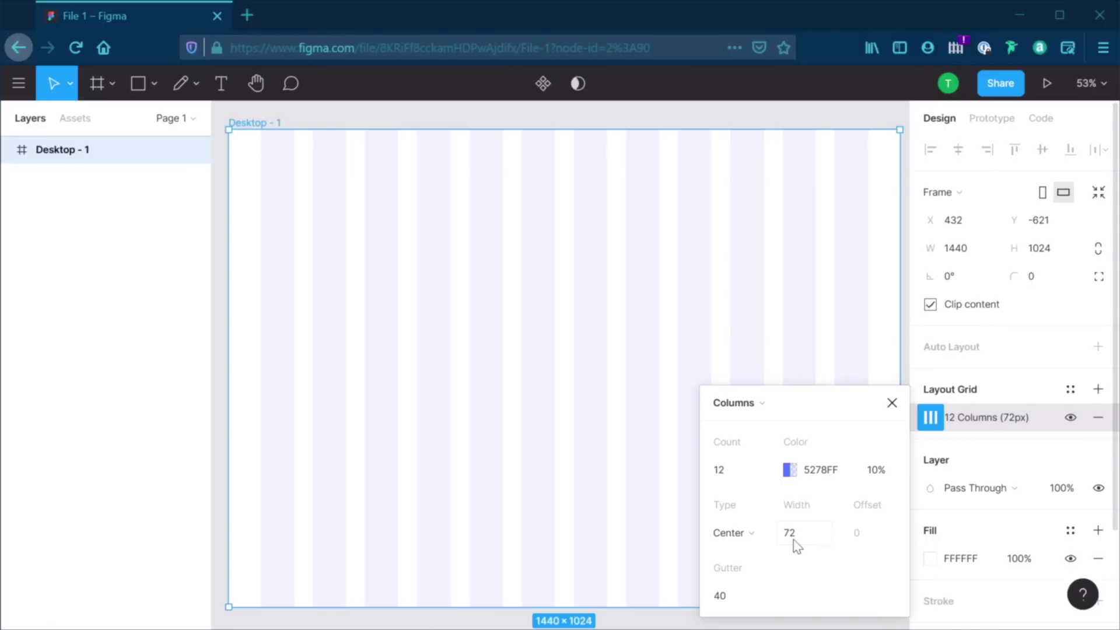
Try Rows for the Desktop - 1 layout grid and switch it back to Columns
click(754, 405)
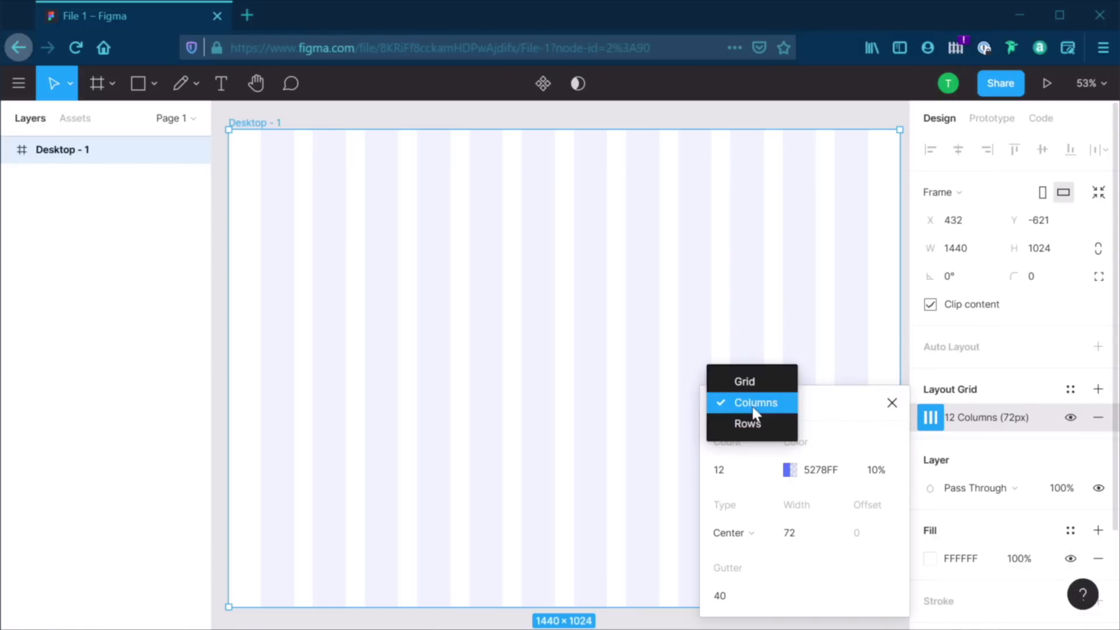
click(761, 428)
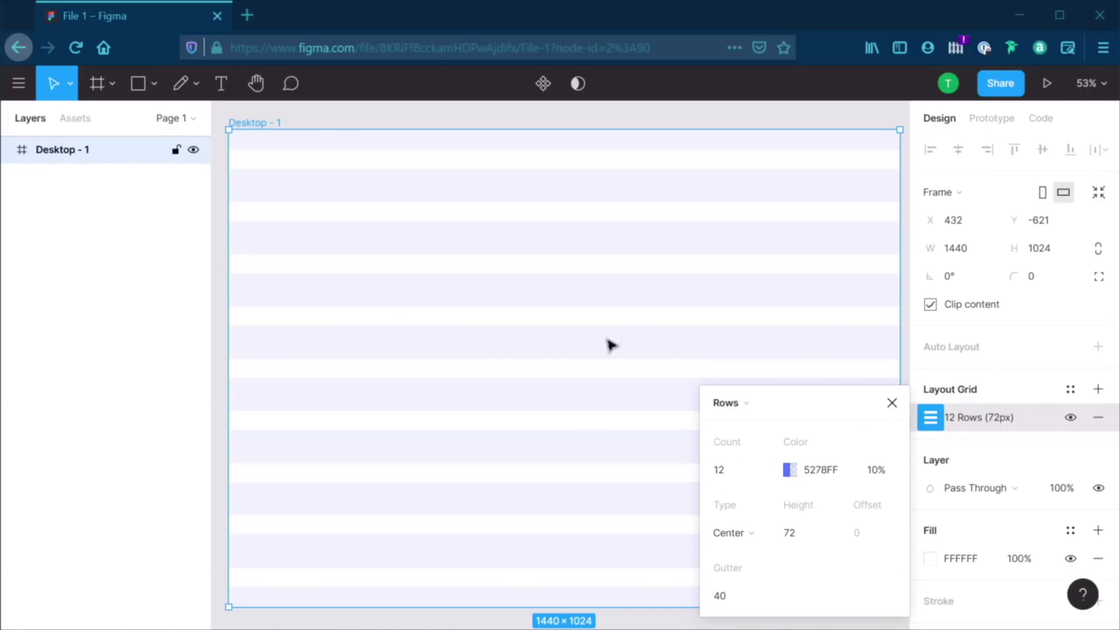
click(736, 411)
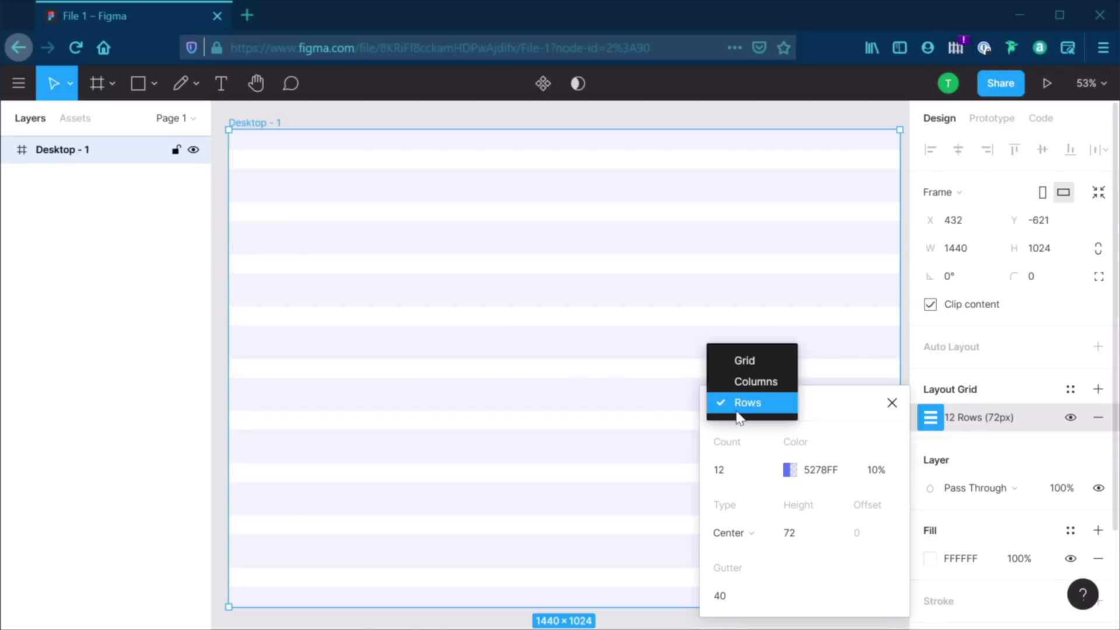
click(755, 382)
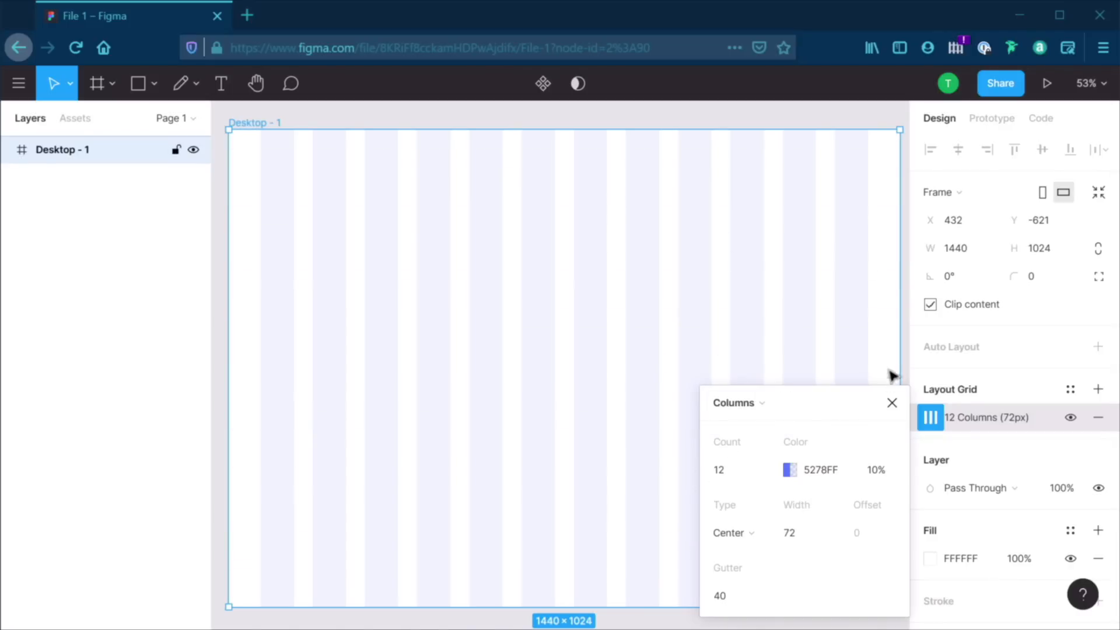
Switch the layout grid to Rows and try the Top and Bottom types
click(755, 412)
click(754, 426)
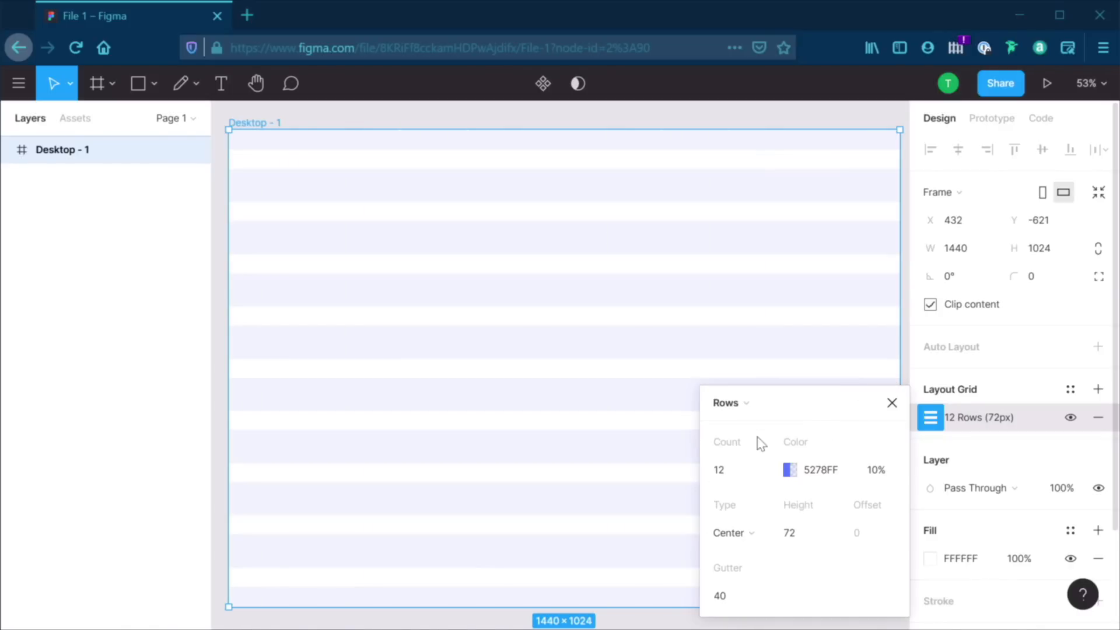
click(740, 538)
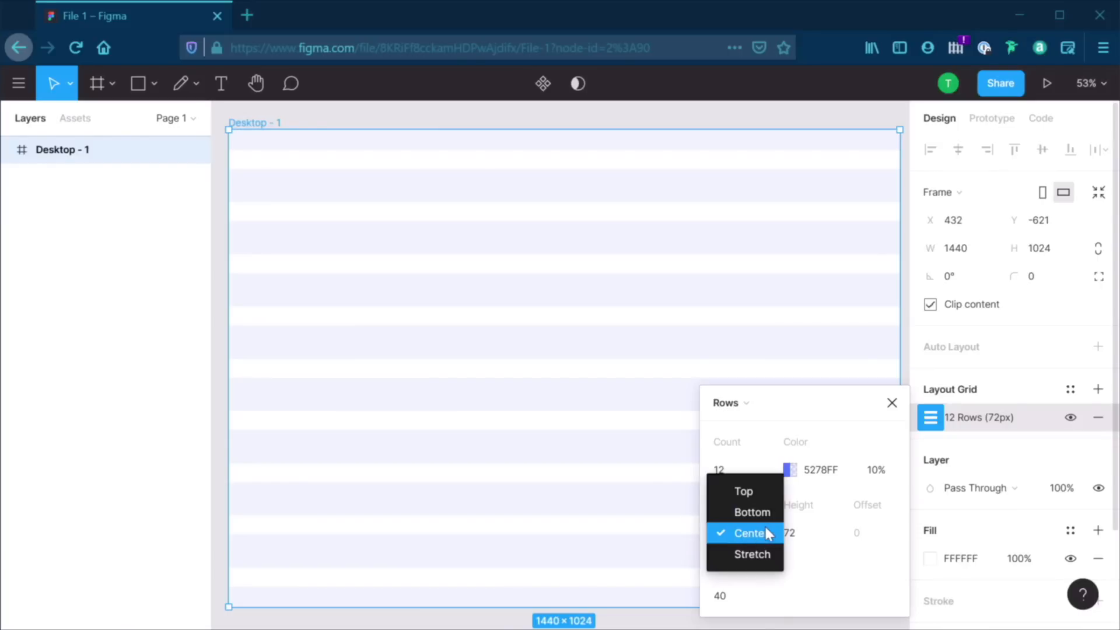
click(762, 493)
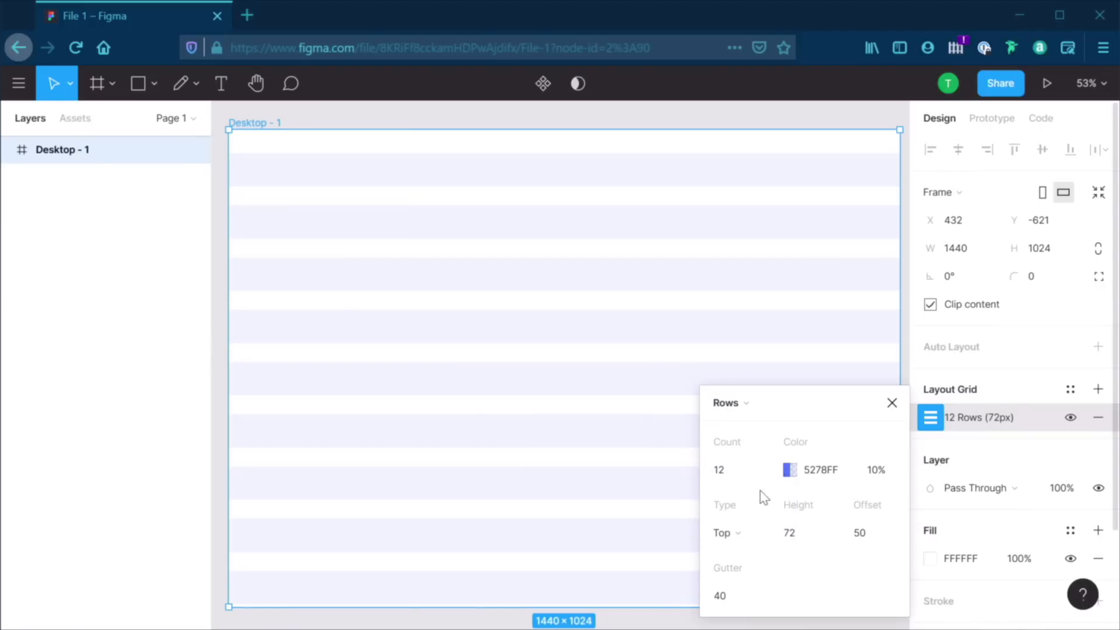
click(750, 533)
click(750, 553)
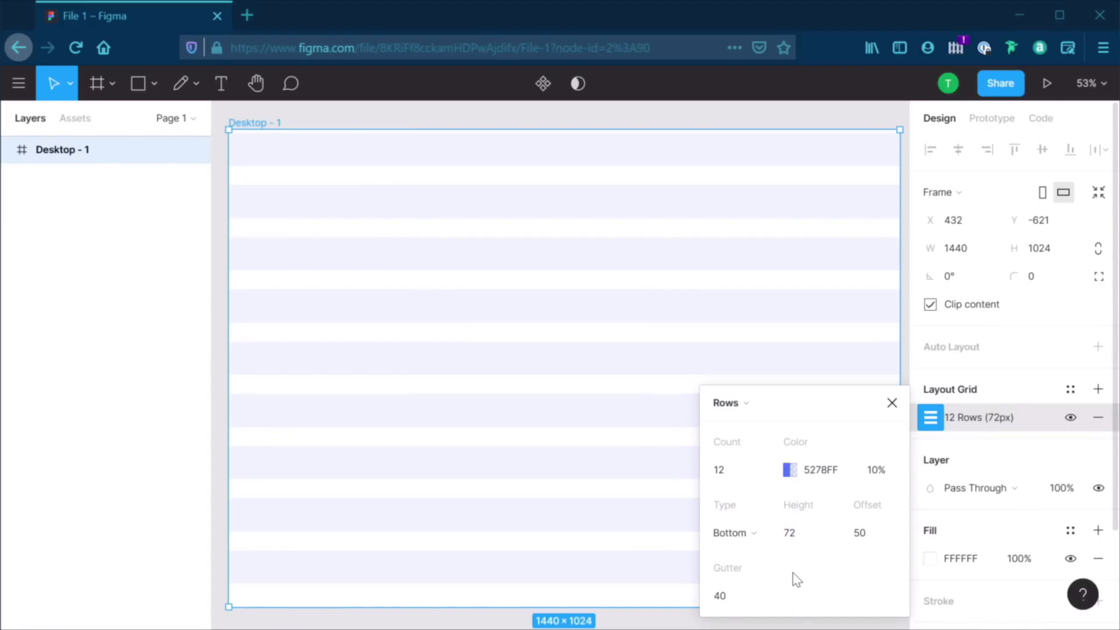
Set the grid's type to Stretch, change the layout grid from Rows back to Columns, and deselect the frame
click(750, 533)
click(765, 576)
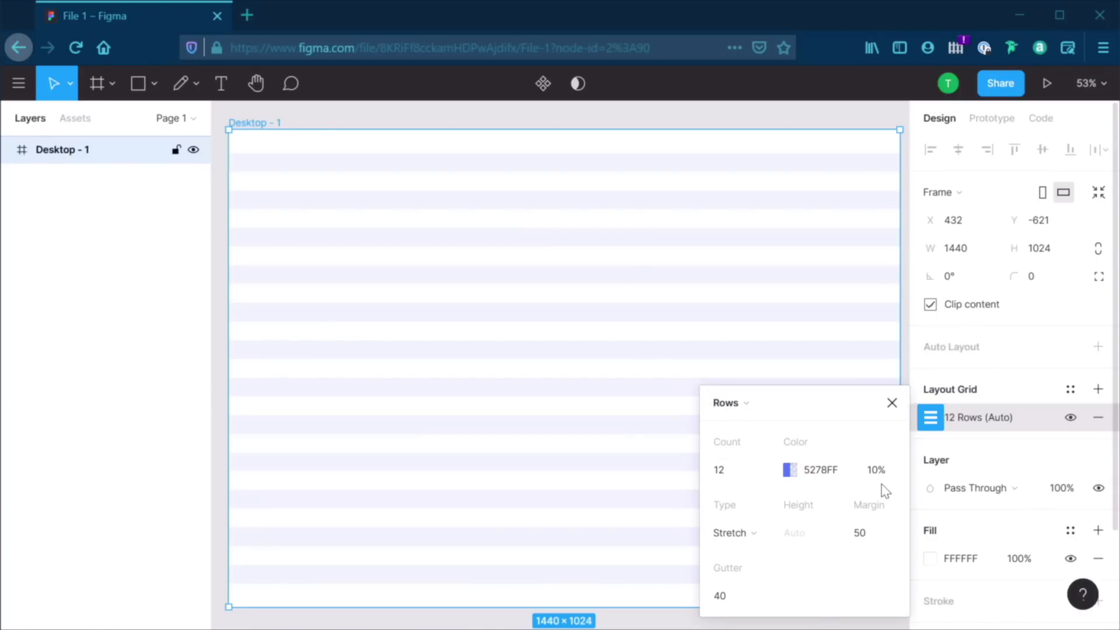
click(729, 403)
click(753, 381)
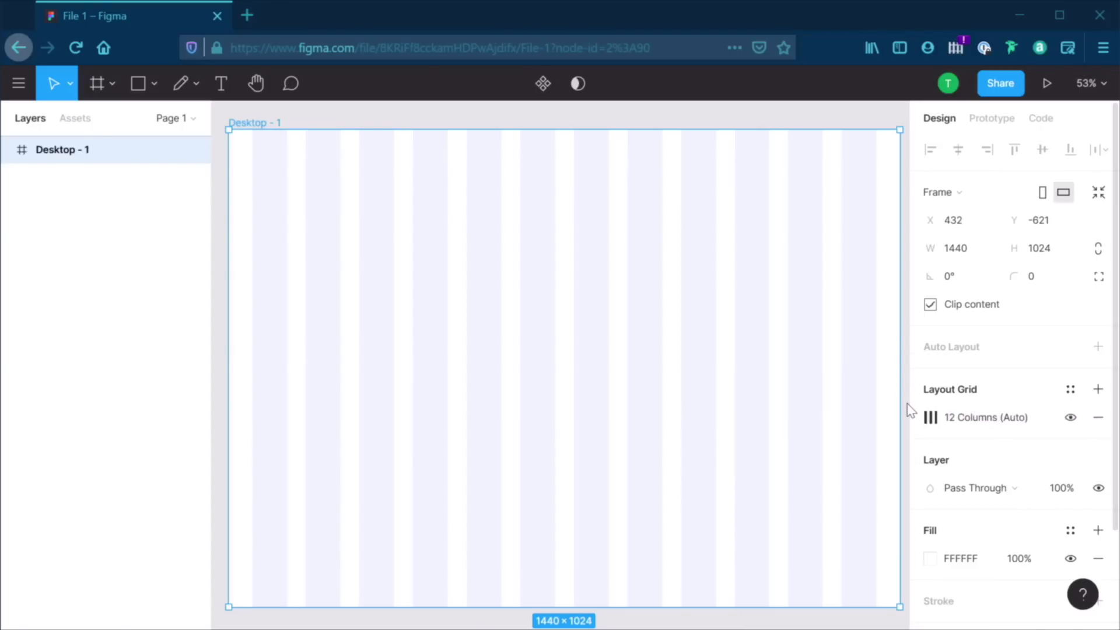
key(Escape)
Draw a rectangle about 305 by 274 inside Desktop - 1, aligned to the edges of three grid columns
scroll(395, 317, up, 5)
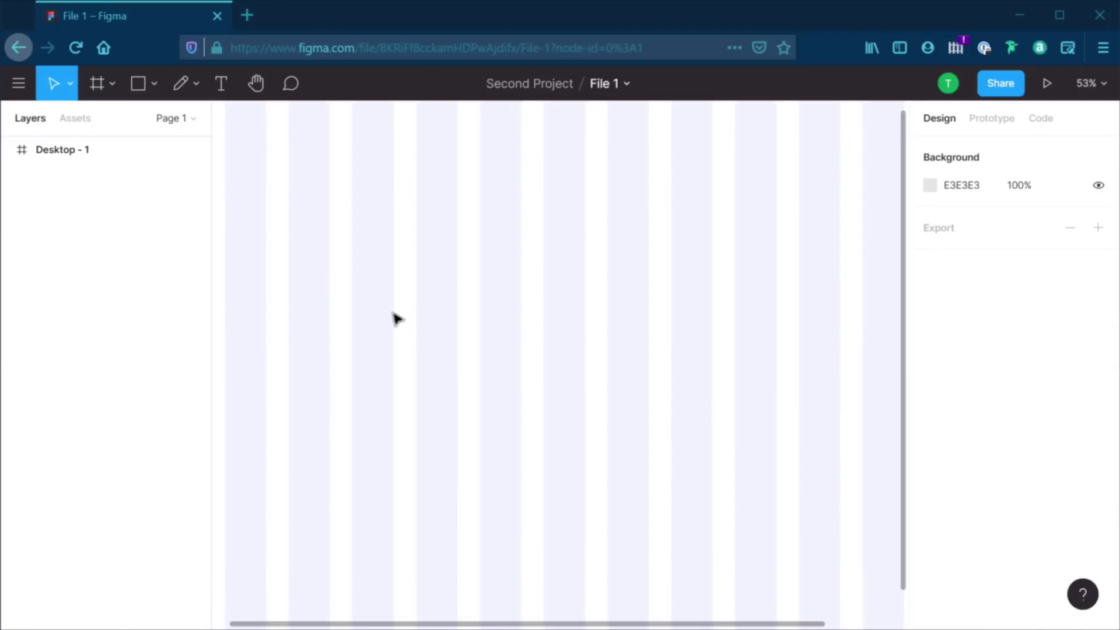
key(r)
drag(449, 210, 730, 466)
drag(613, 339, 593, 316)
drag(708, 304, 707, 304)
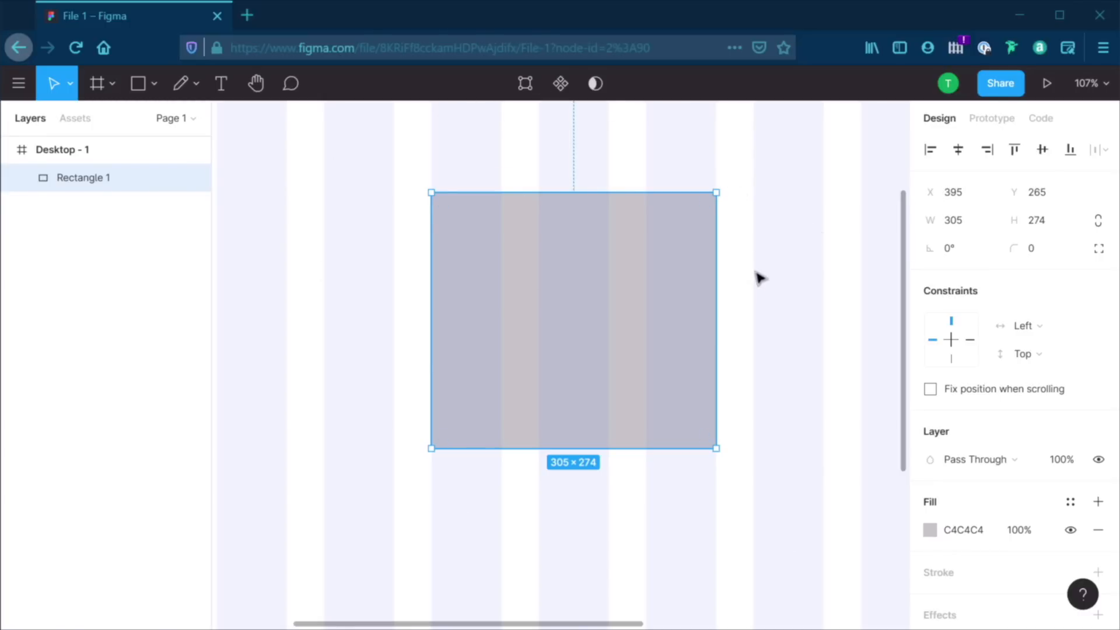
Move the rectangle to about X 510, Y 340, so it spans the next three columns, and deselect it
drag(567, 322, 658, 375)
scroll(758, 400, down, 5)
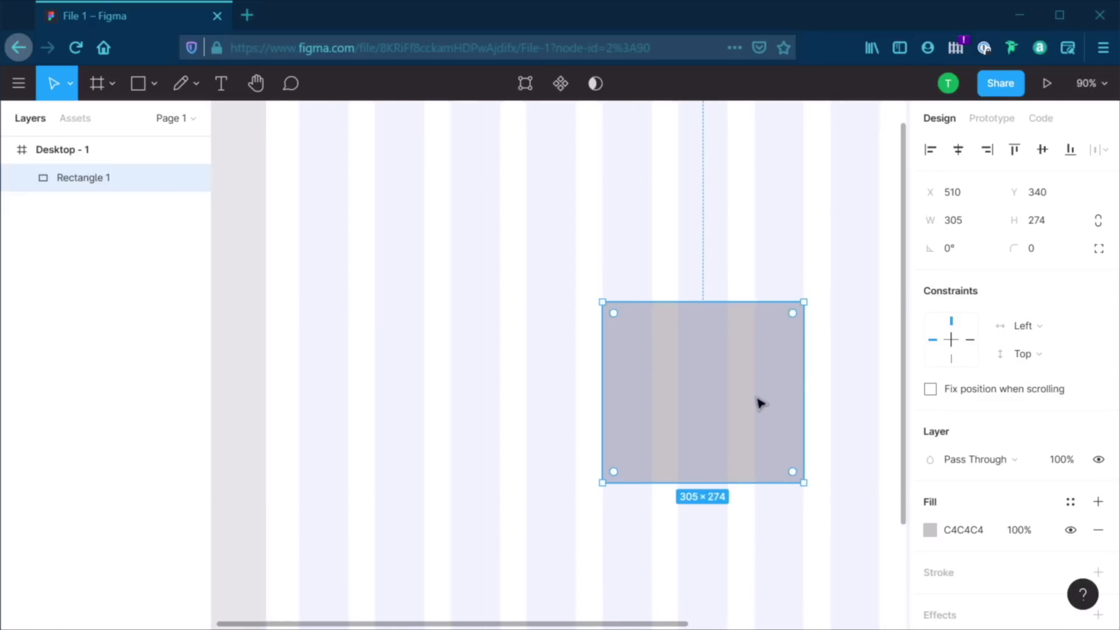
click(584, 326)
key(space)
drag(693, 411, 511, 371)
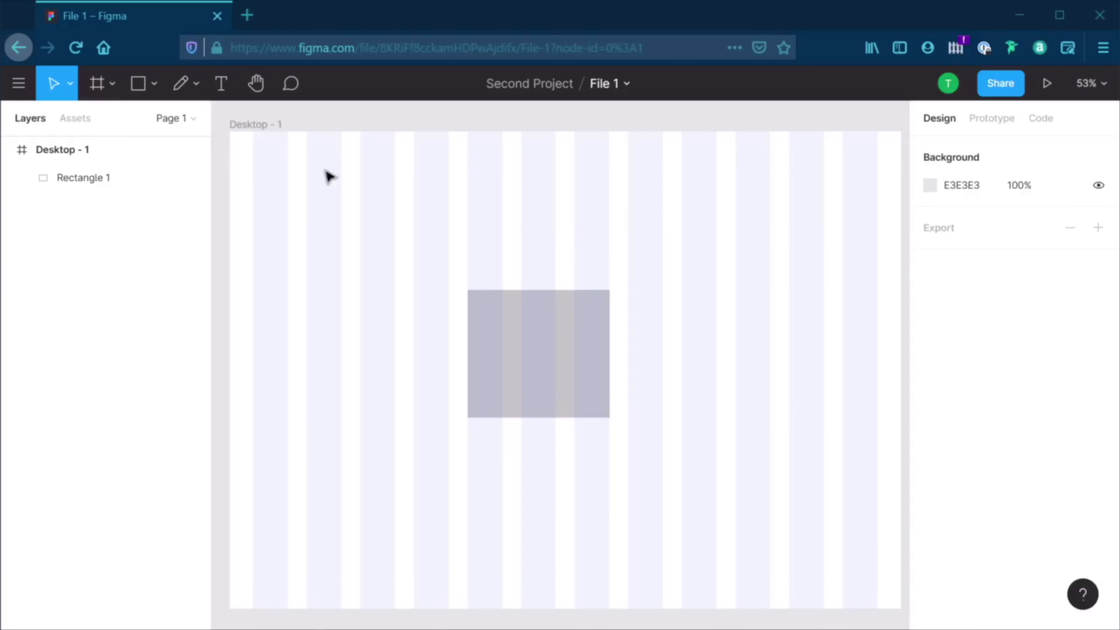
Hide the 12-column layout grid of Desktop - 1 and show it again
click(243, 134)
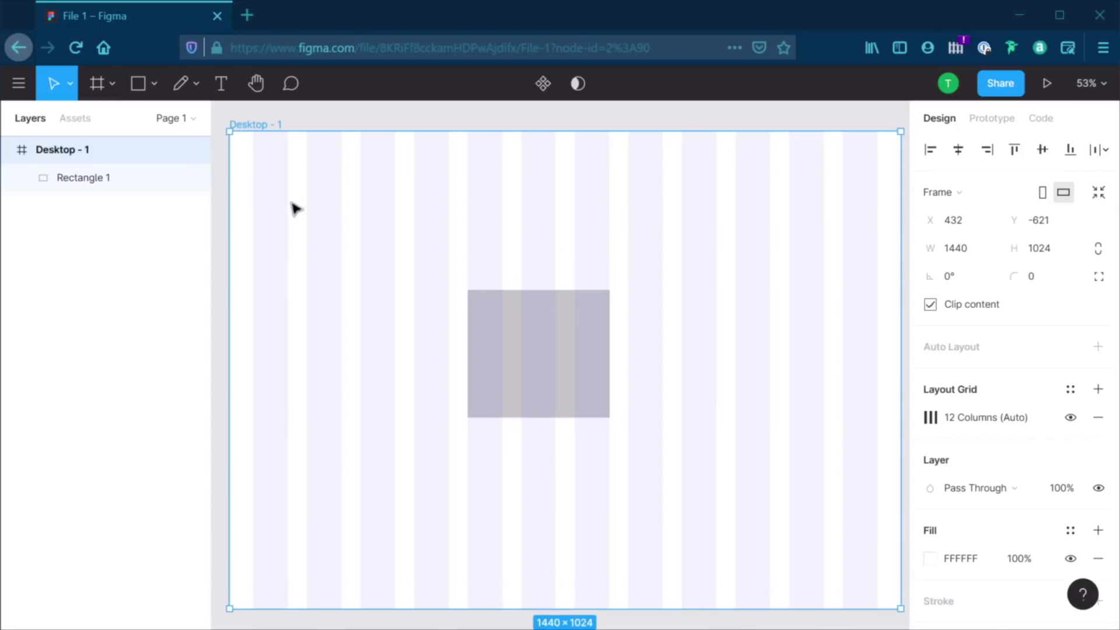
click(1071, 419)
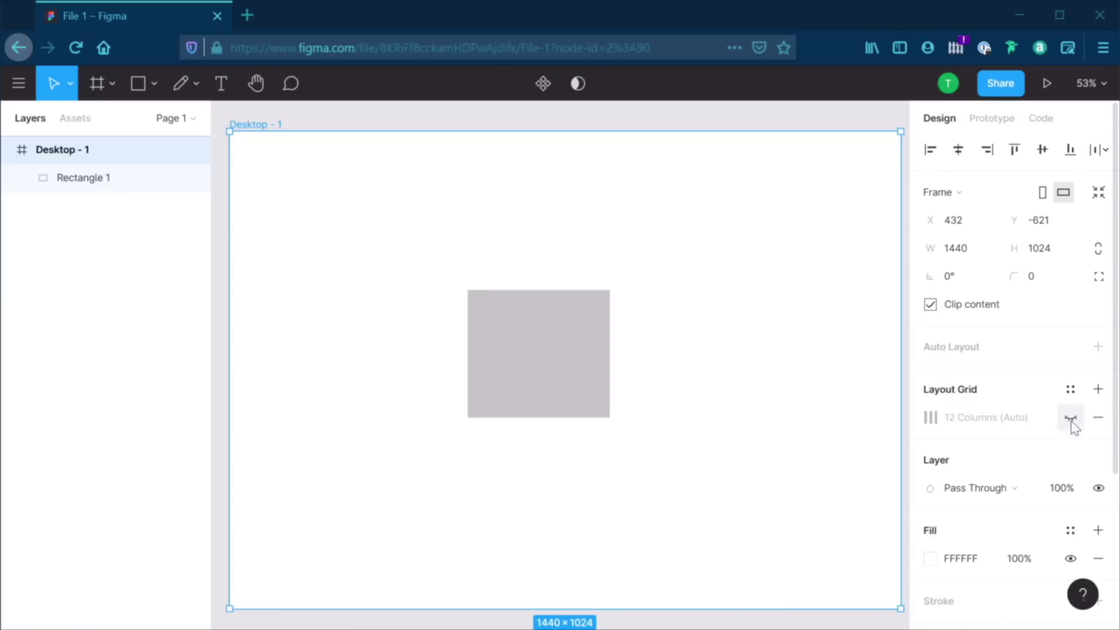
click(1071, 419)
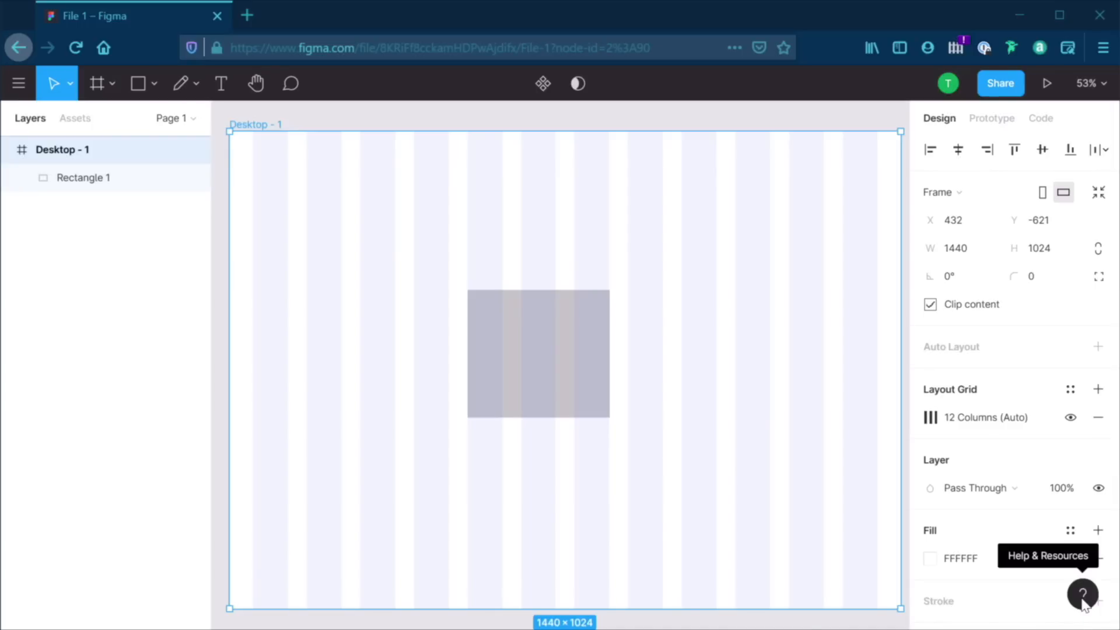
Search the application commands for "grid" to look up the Layout Grids shortcut
click(19, 84)
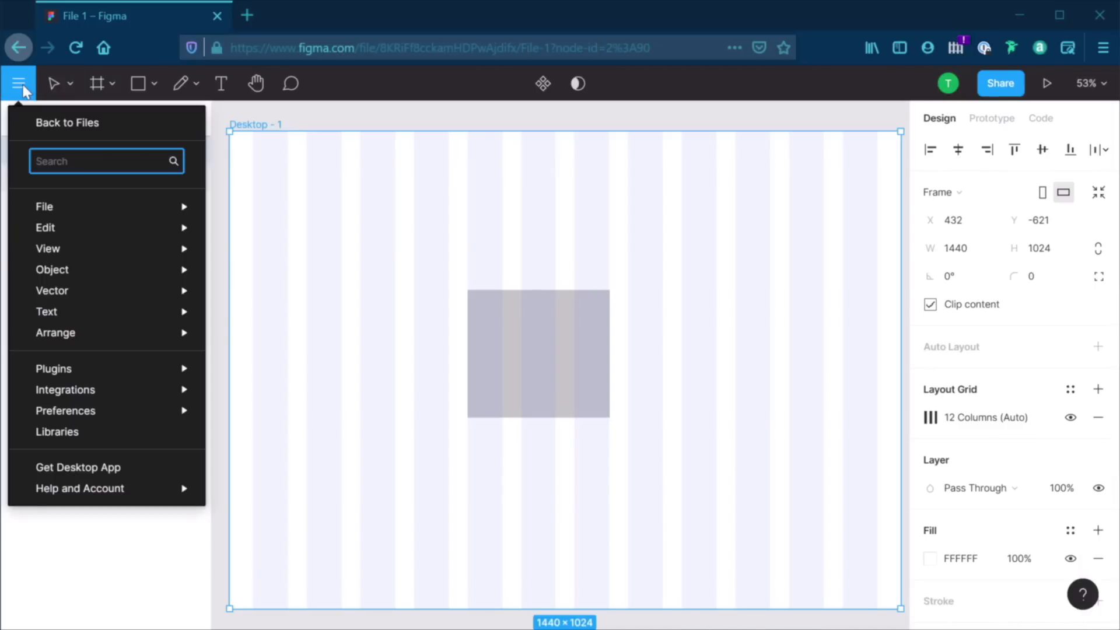
text(grid)
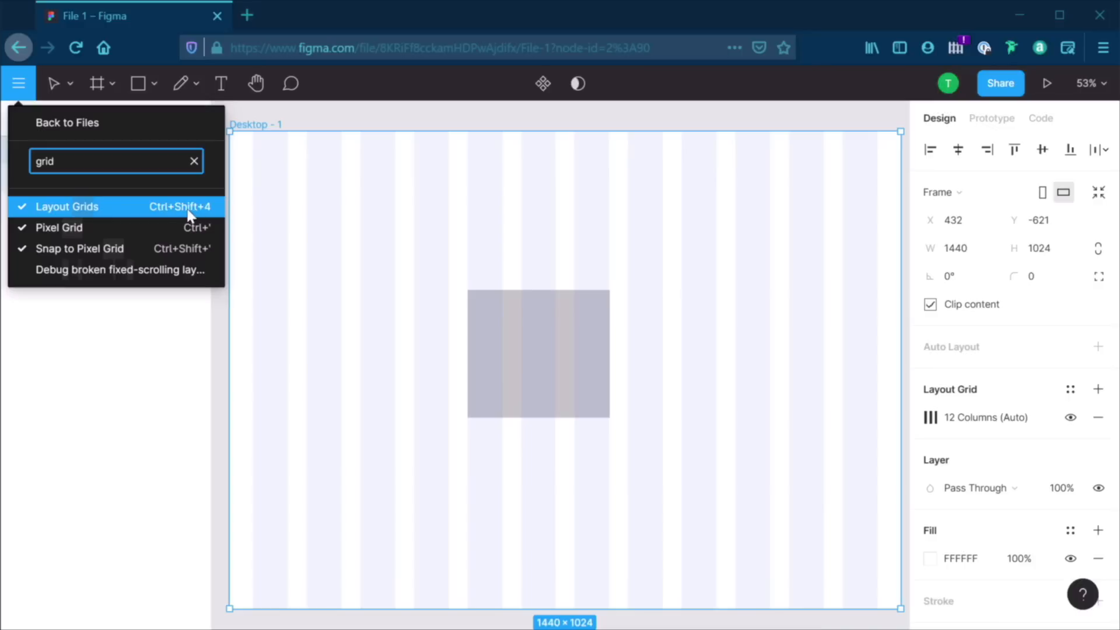
click(221, 318)
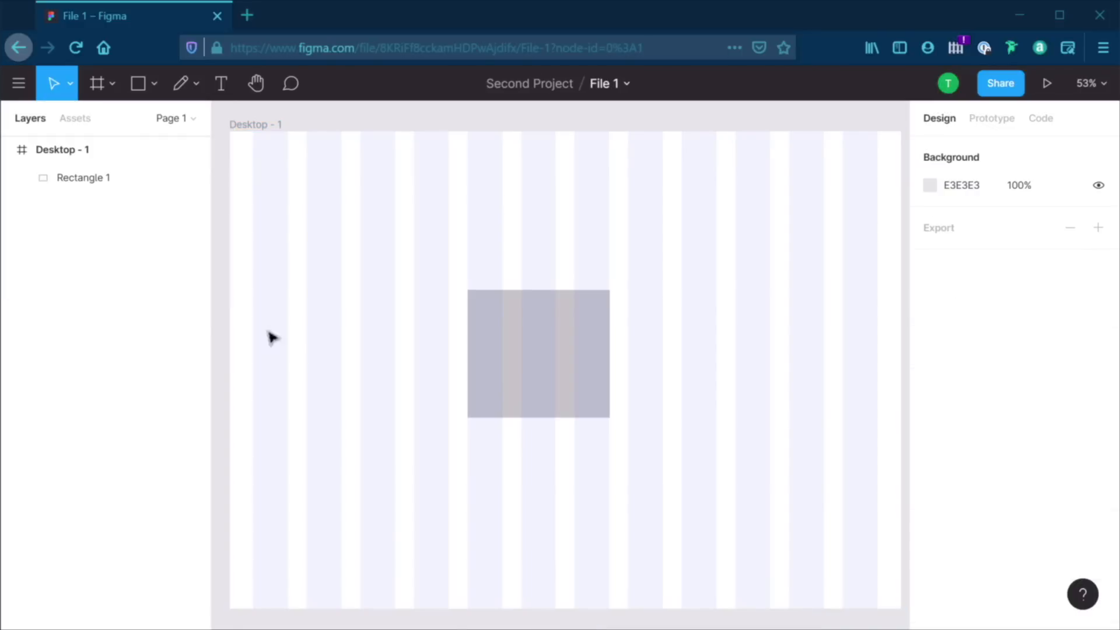
Look up the Layout Grids shortcut in the View category of the keyboard shortcuts reference
click(1084, 595)
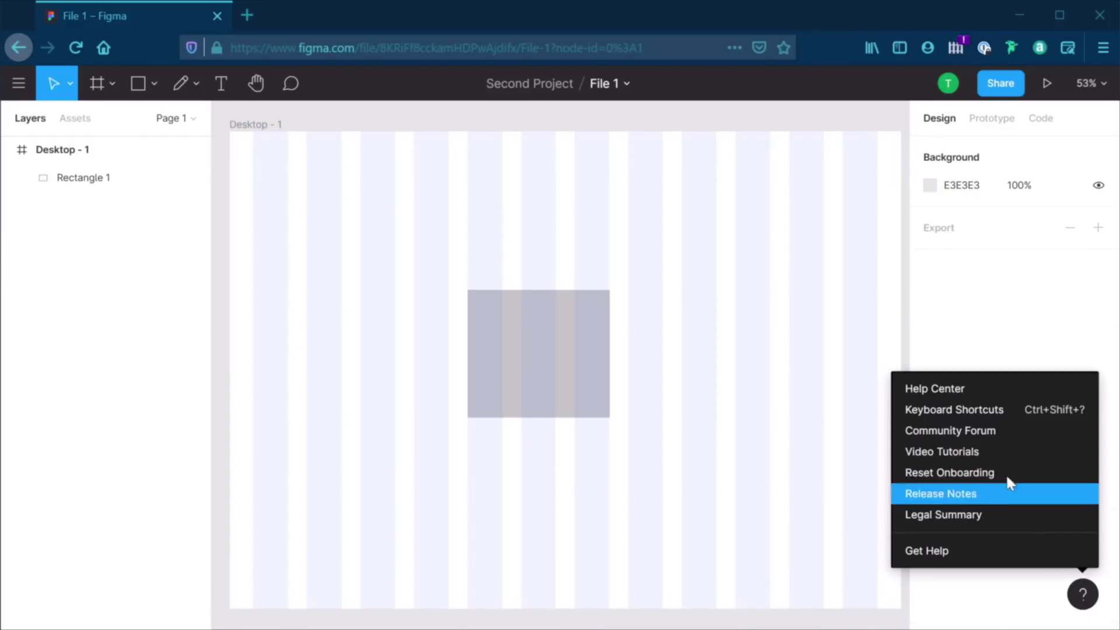
click(1004, 415)
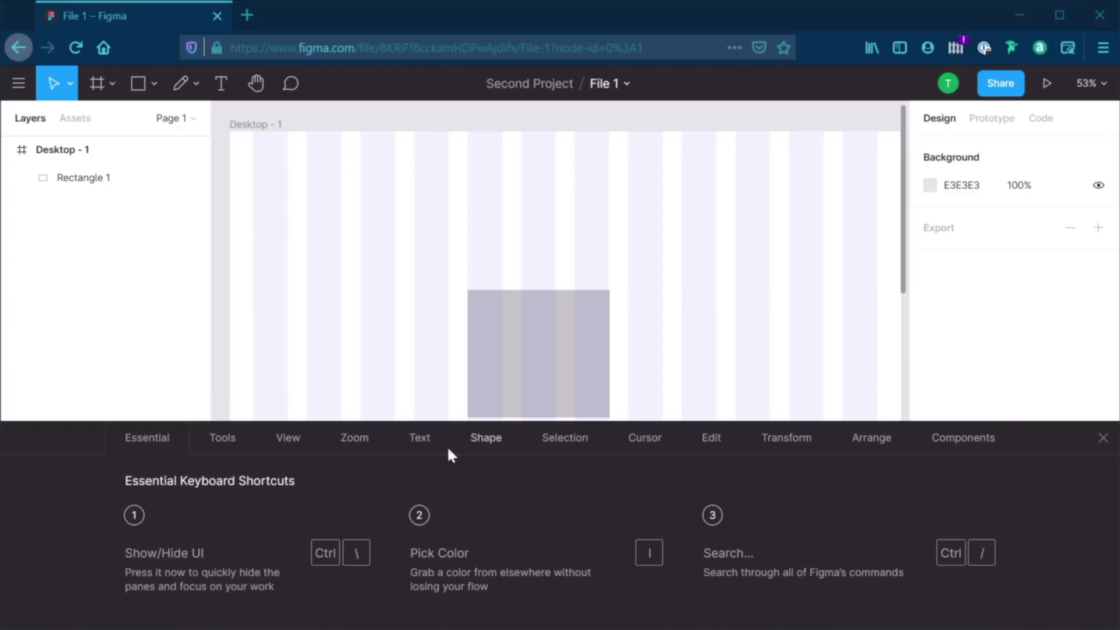
click(288, 438)
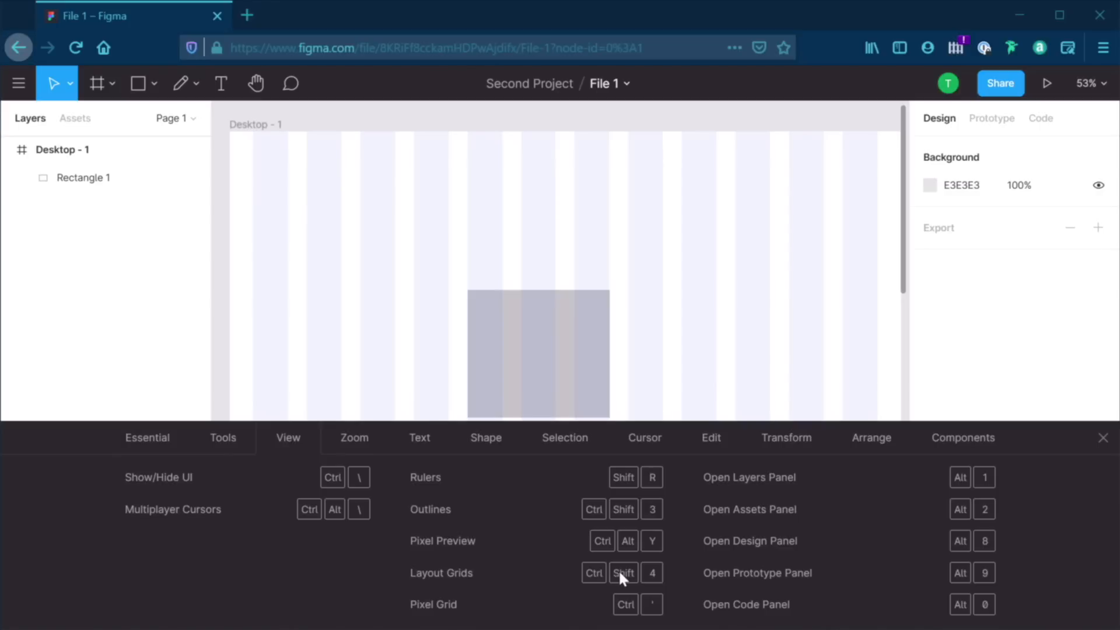
click(1104, 438)
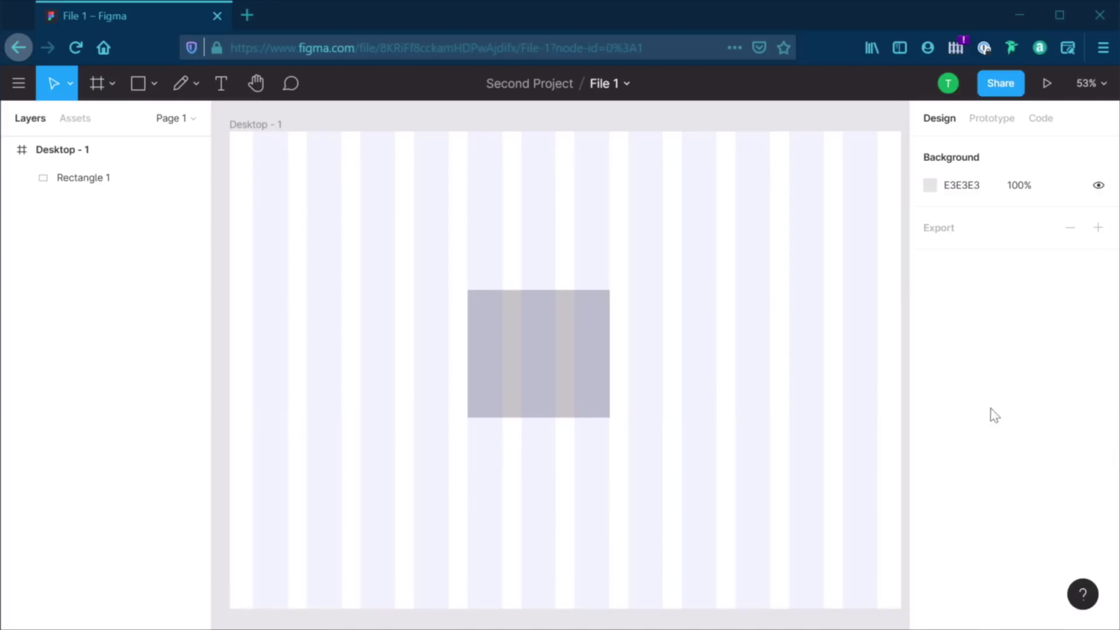
Toggle the visibility of the layout grid over the rectangle several times, ending with it hidden
click(533, 372)
click(444, 362)
key(ctrl+g)
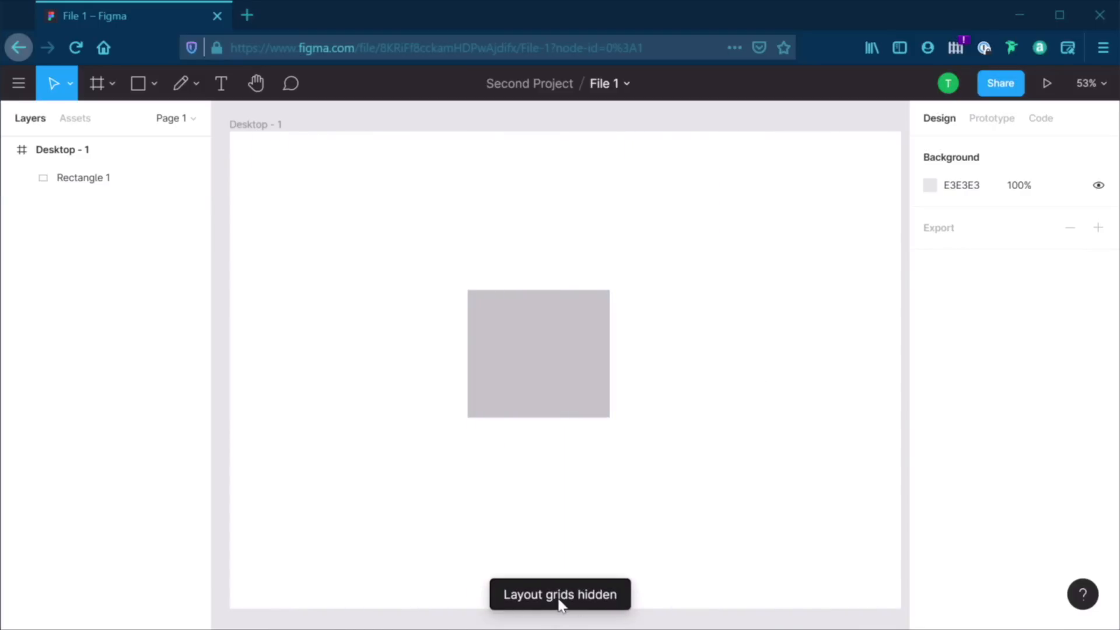
key(ctrl+g)
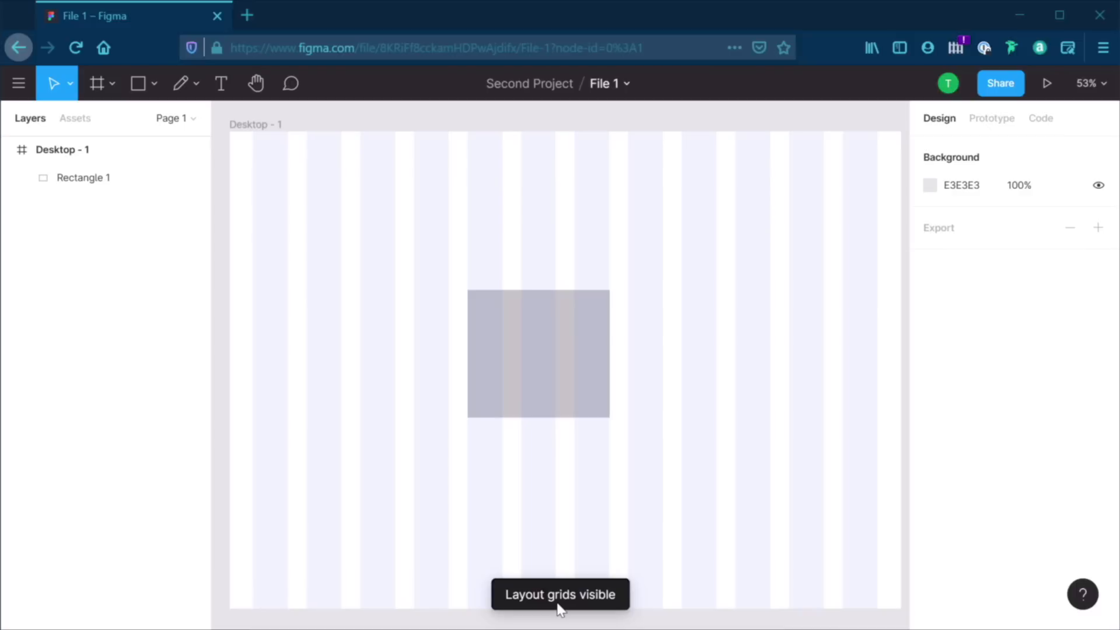
key(ctrl+g)
key(ctrl+g)
key(ctrl+g)
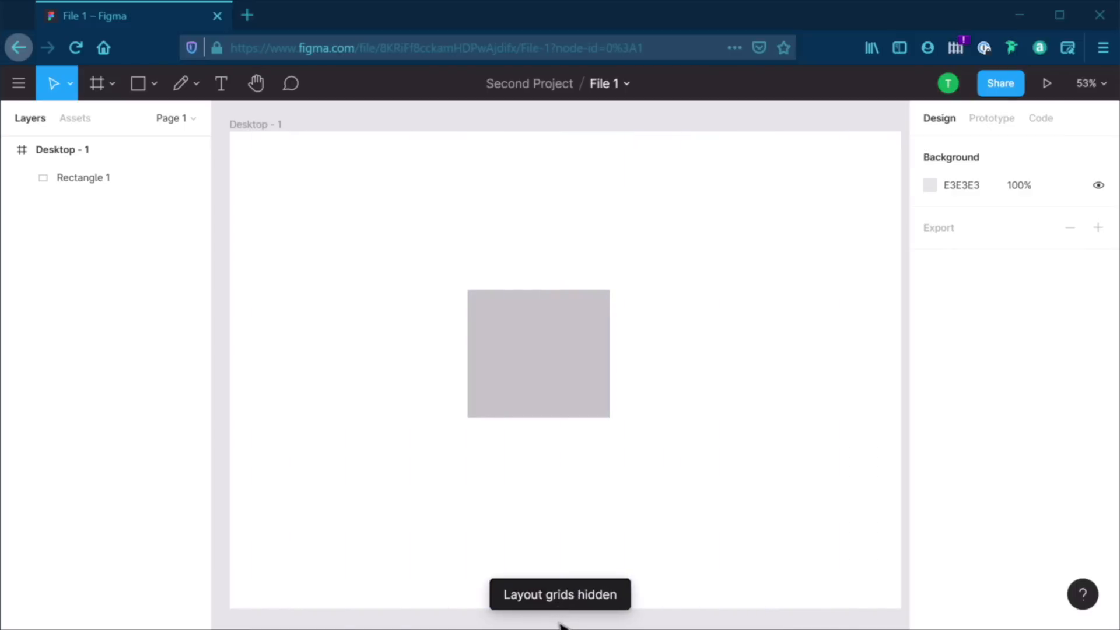
key(ctrl+g)
key(ctrl+g)
Draw a frame about 997 by 1136 beside Desktop - 1, add a 10px layout grid to it, and deselect it
scroll(745, 334, down, 3)
scroll(745, 333, down, 3)
drag(757, 179, 494, 133)
key(f)
drag(625, 186, 858, 449)
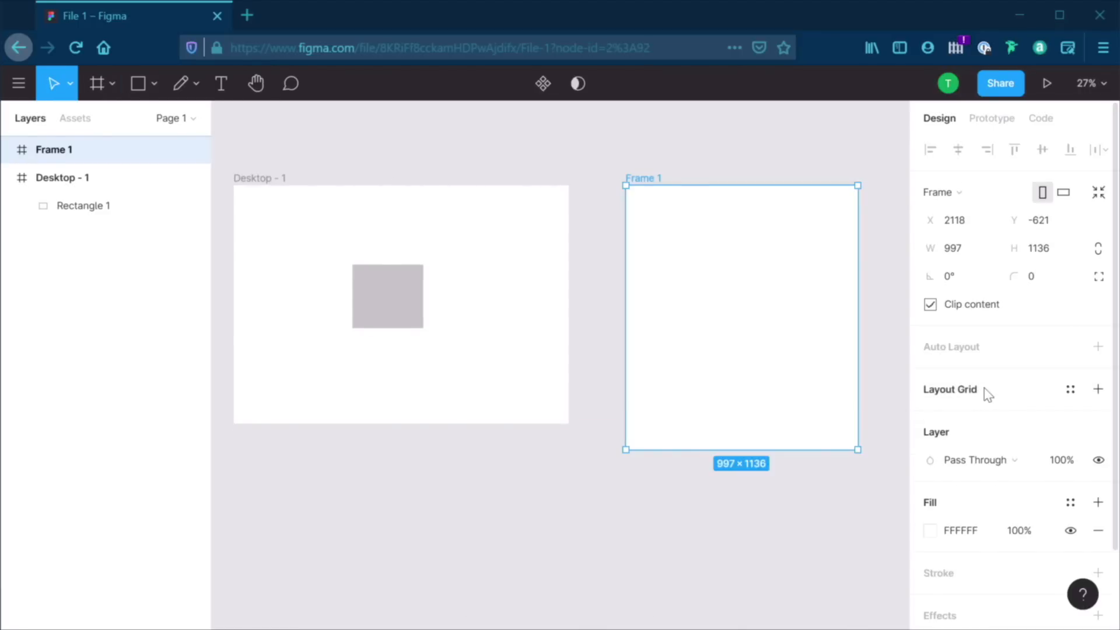
click(986, 391)
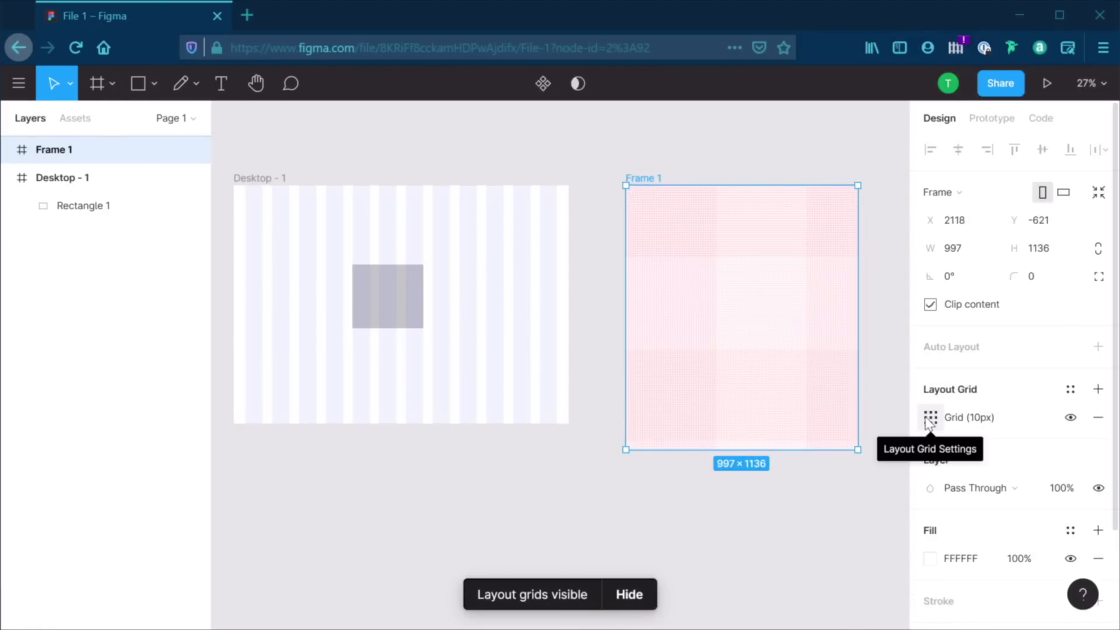
click(774, 534)
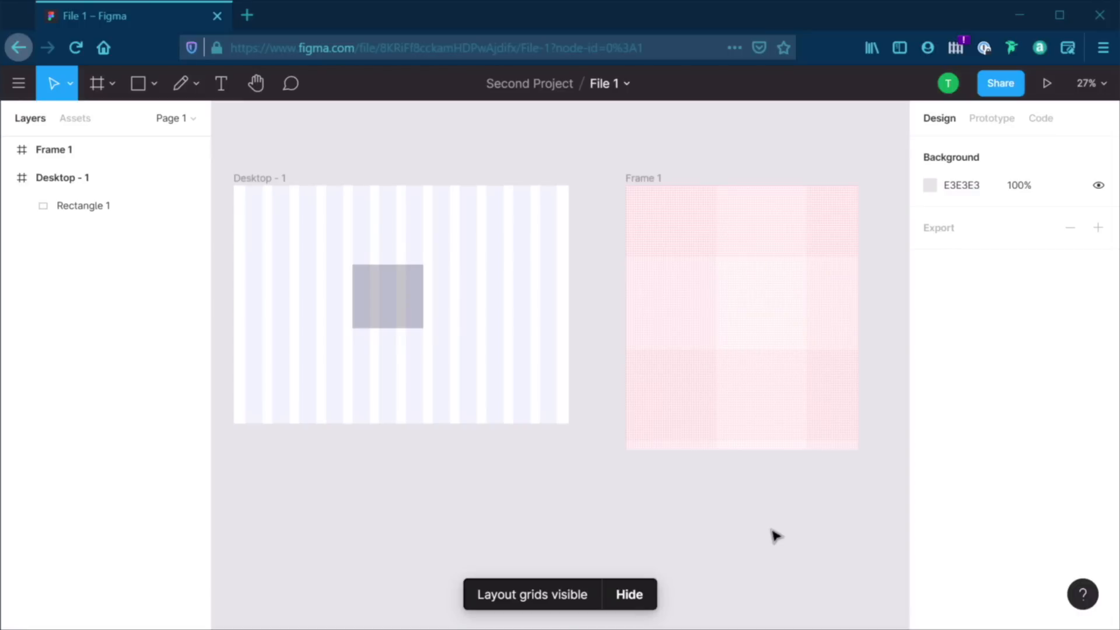
Toggle the layout grids of both frames off and on repeatedly, ending with them hidden
key(ctrl+shift+4)
key(ctrl+shift+4)
key(ctrl+shift+4)
key(ctrl+shift+4)
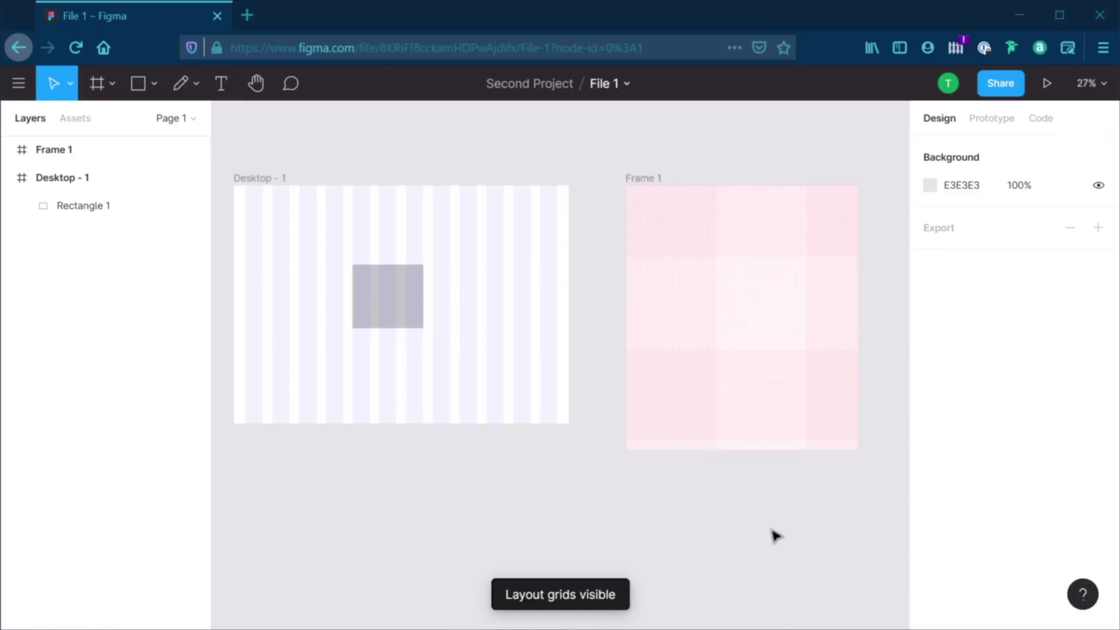
key(ctrl+shift+4)
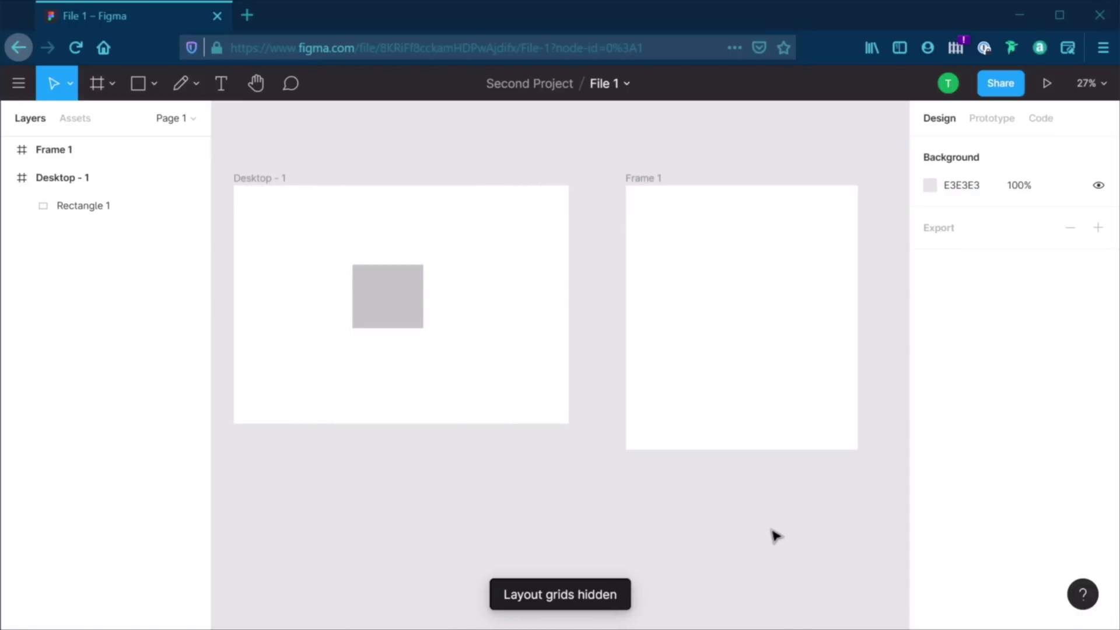
Show the layout grids of both frames once more and hide them again
key(ctrl+shift+4)
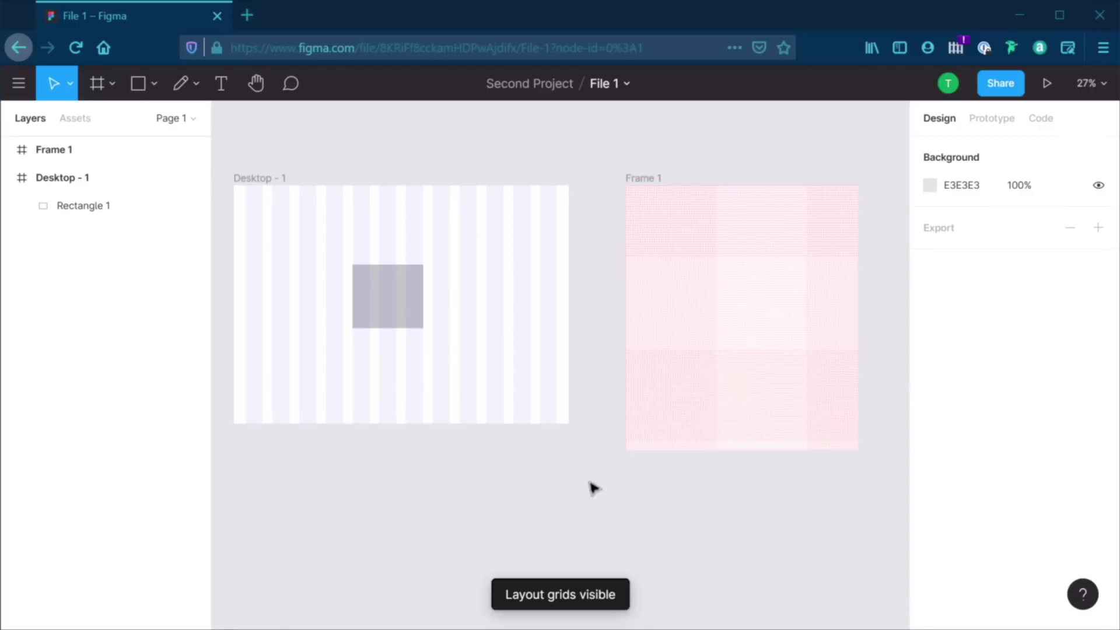
key(ctrl+shift+4)
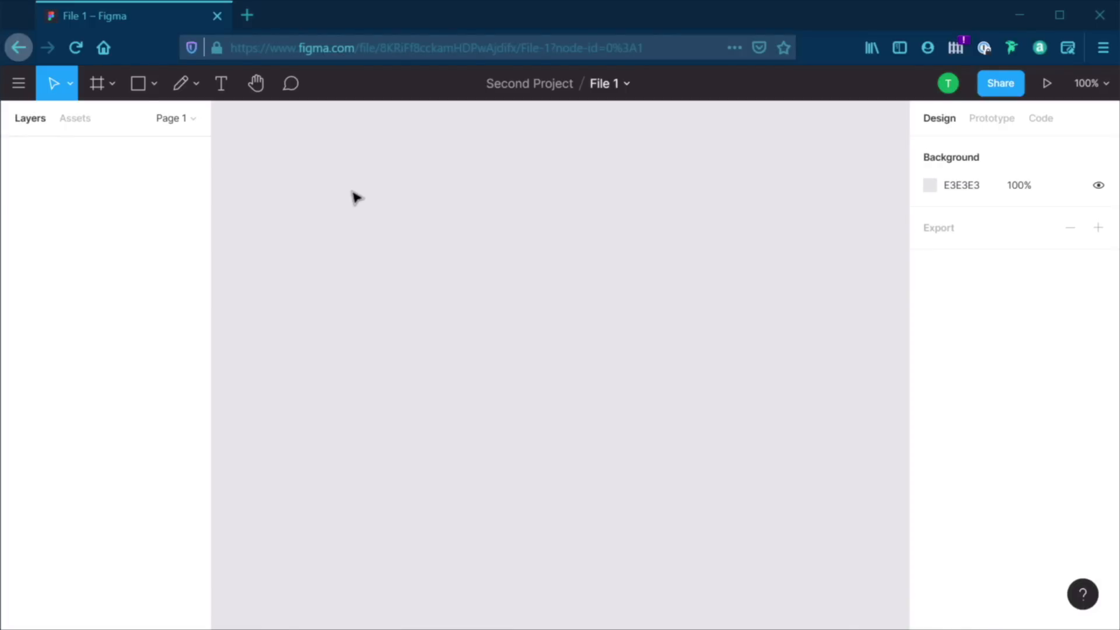
click(20, 82)
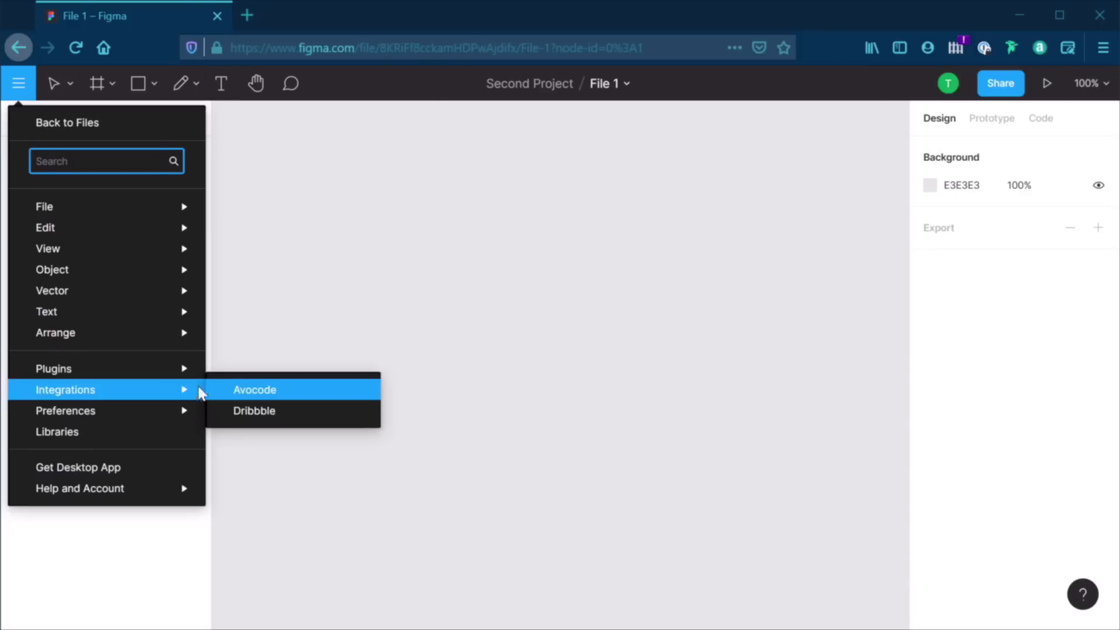
mouse_move(175, 372)
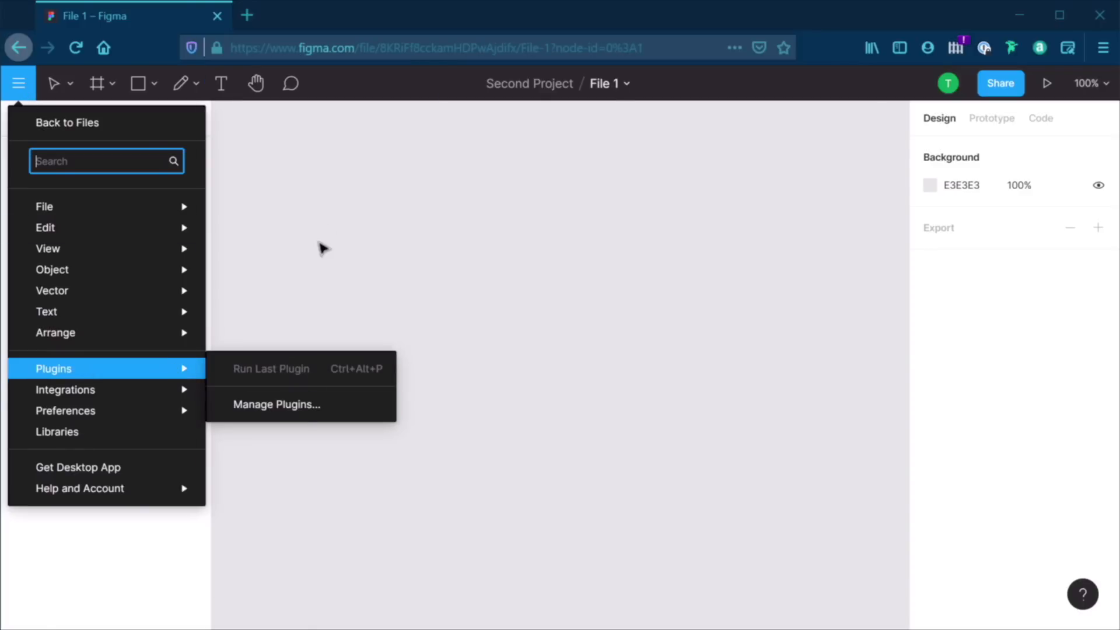
click(317, 273)
Leave the file for the project's file browser and open the community Plugins page
click(18, 82)
click(59, 124)
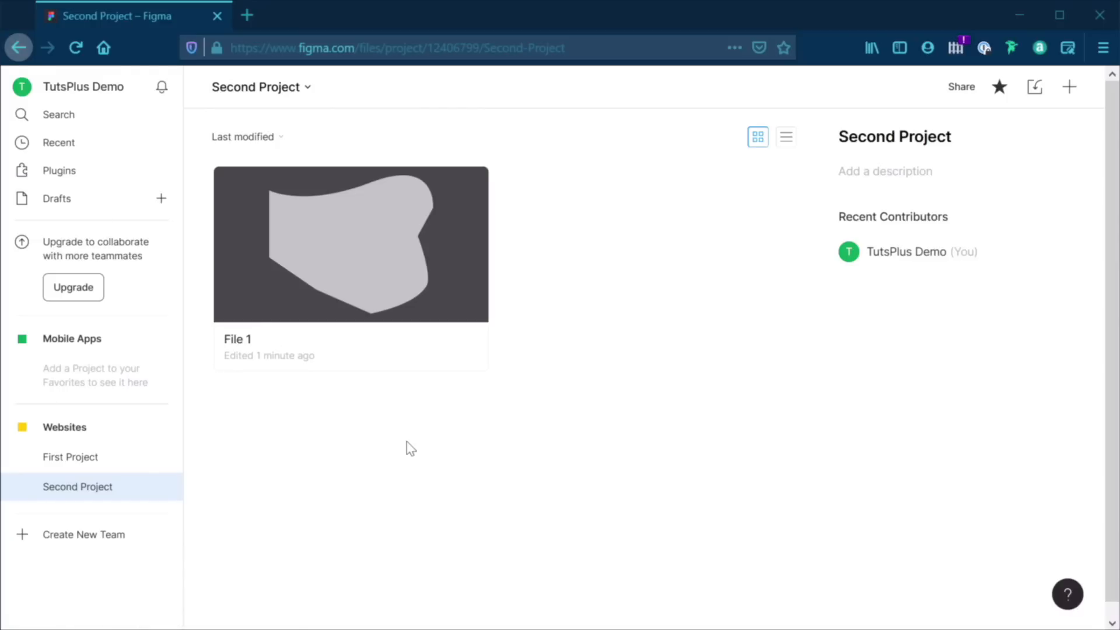
click(75, 171)
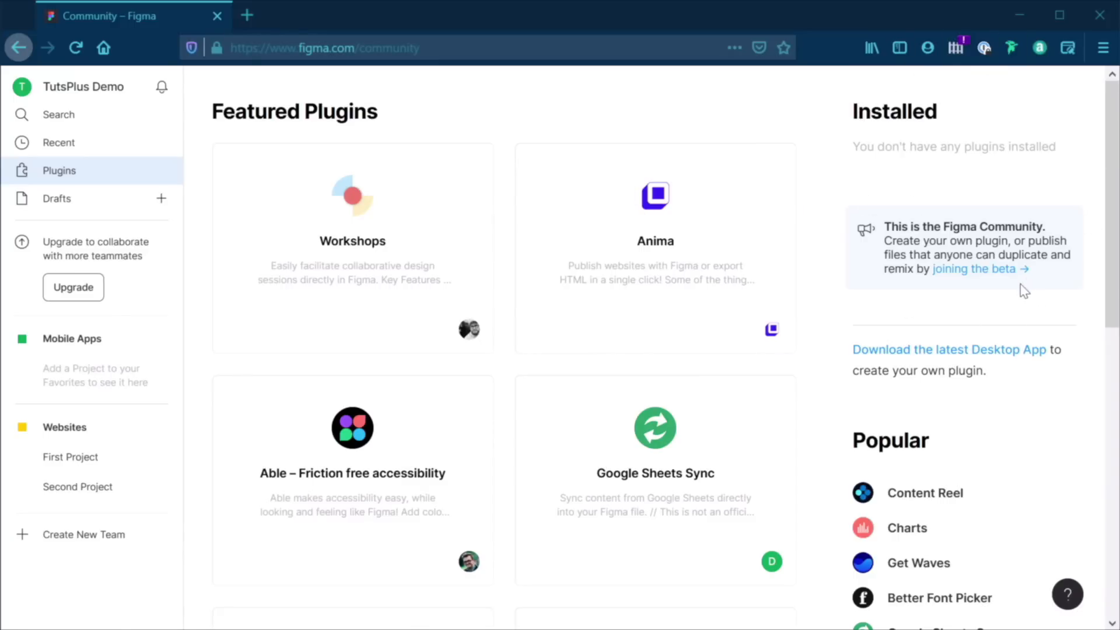
Examine the featured and popular plugins listed on the community page
scroll(1024, 290, down, 6)
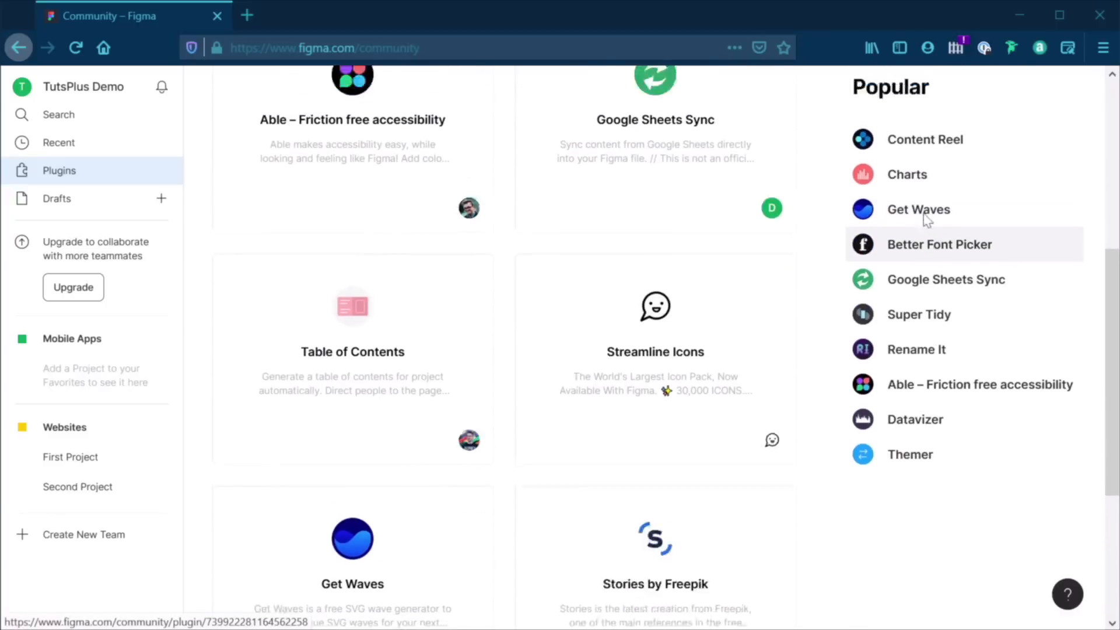
scroll(926, 208, up, 6)
scroll(955, 325, down, 3)
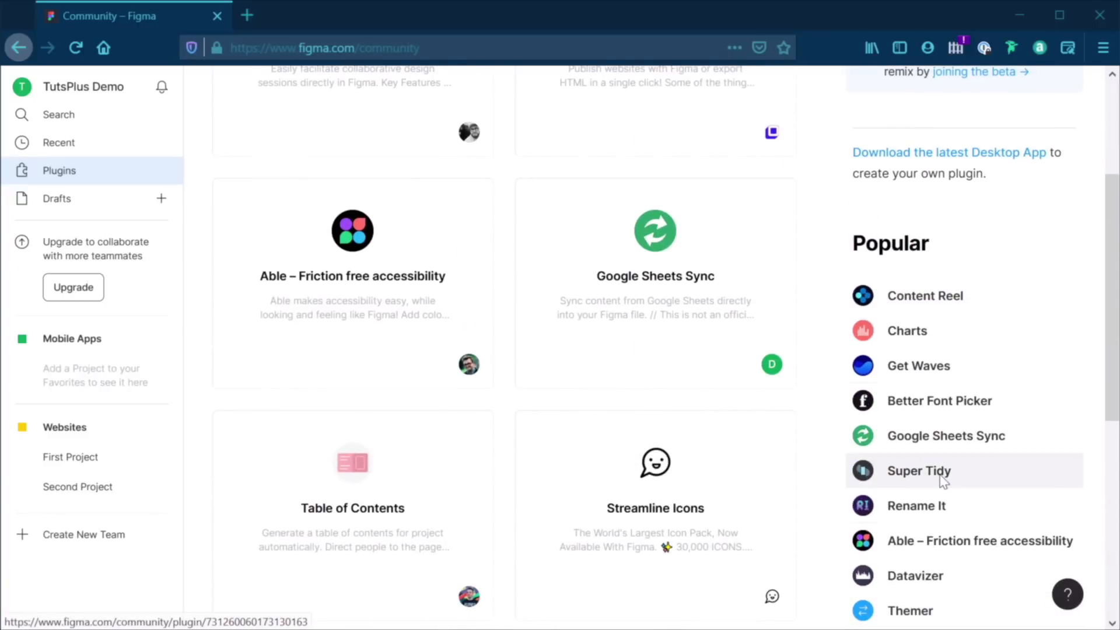
scroll(942, 480, up, 3)
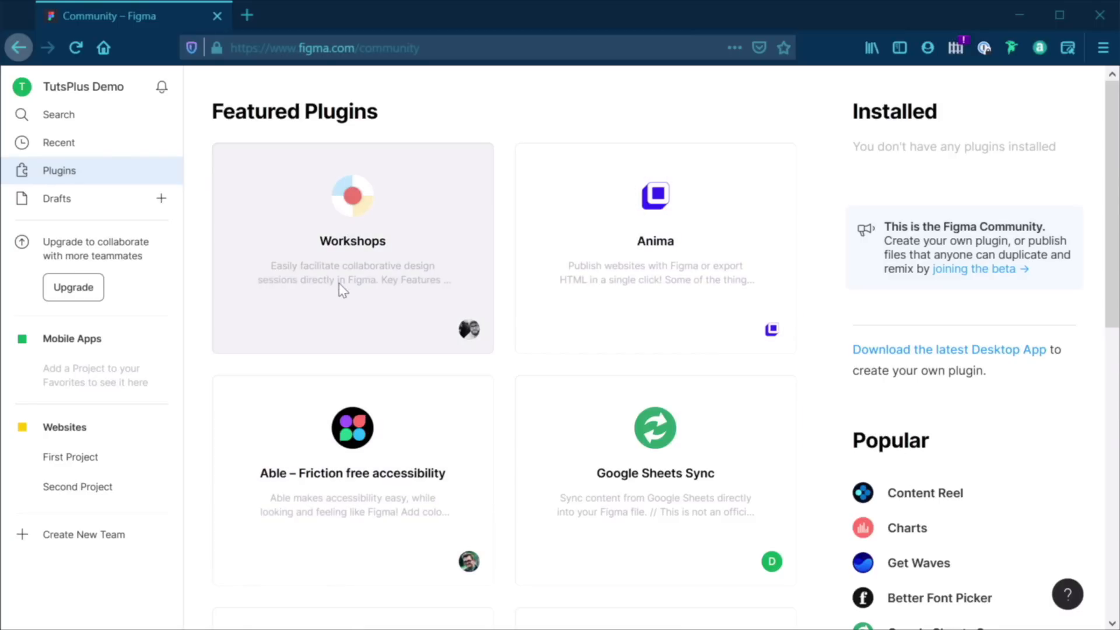
scroll(503, 205, down, 9)
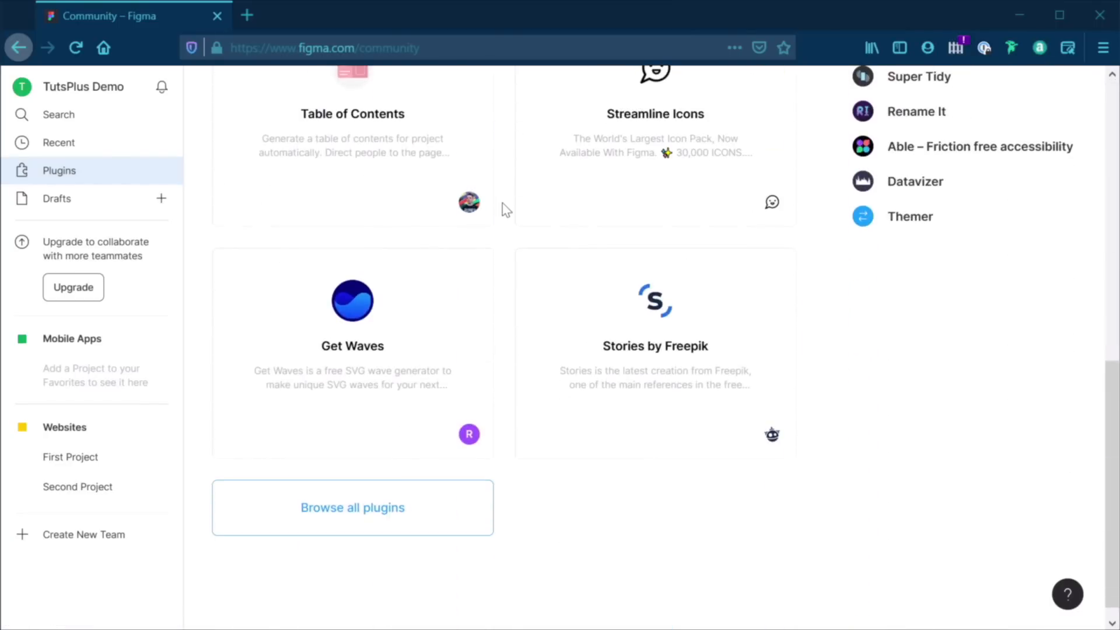
scroll(505, 210, up, 6)
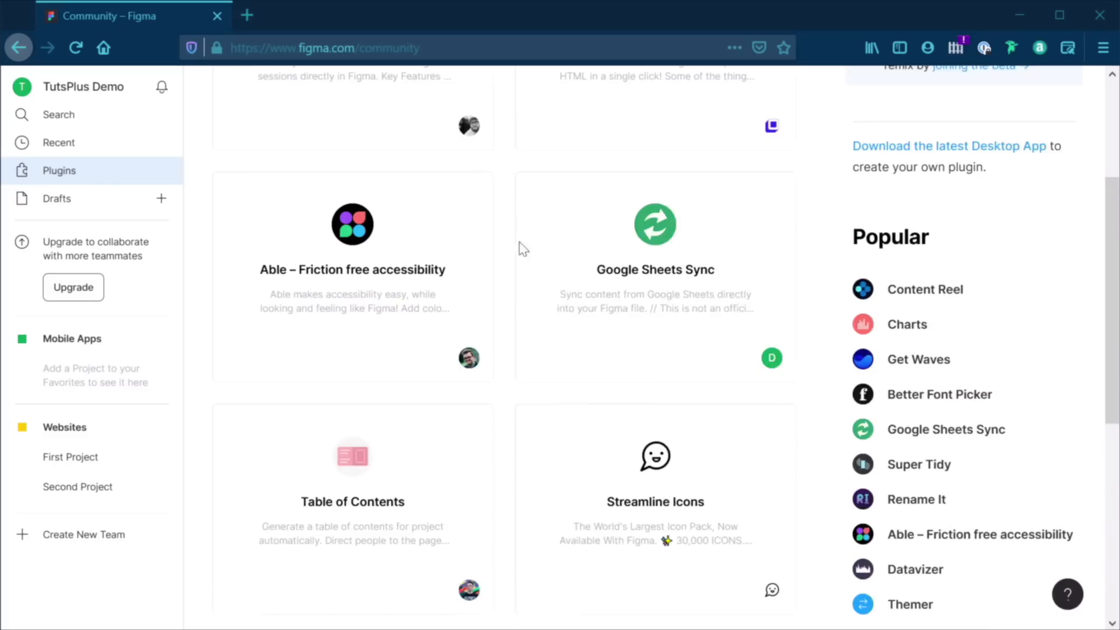
scroll(658, 391, down, 6)
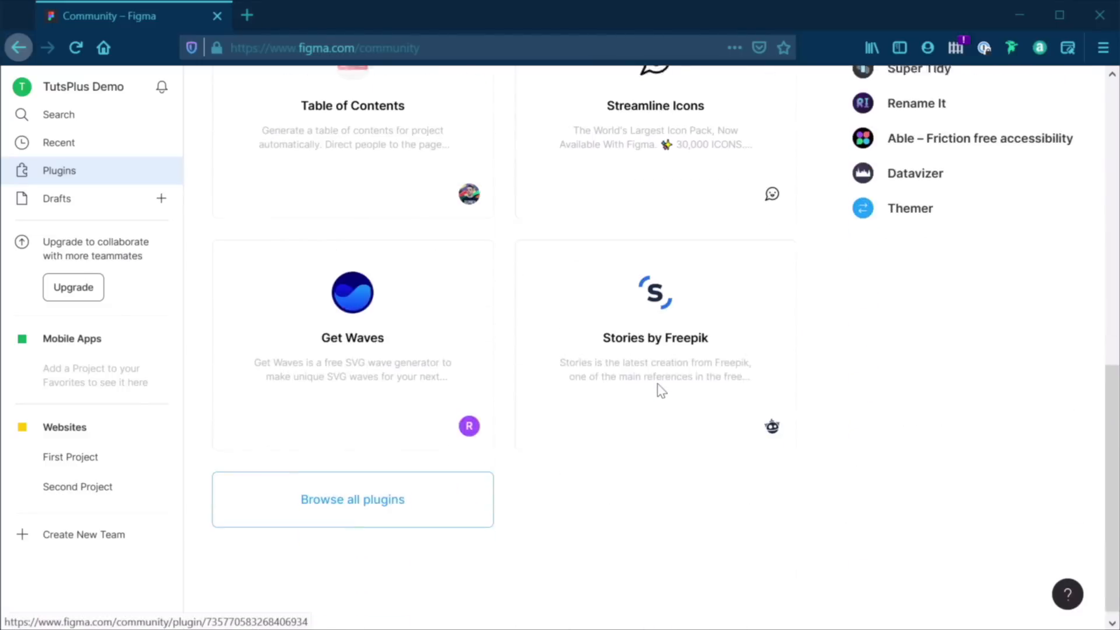
Search the full plugin list for "unspl" and open the Unsplash plugin's page
click(388, 498)
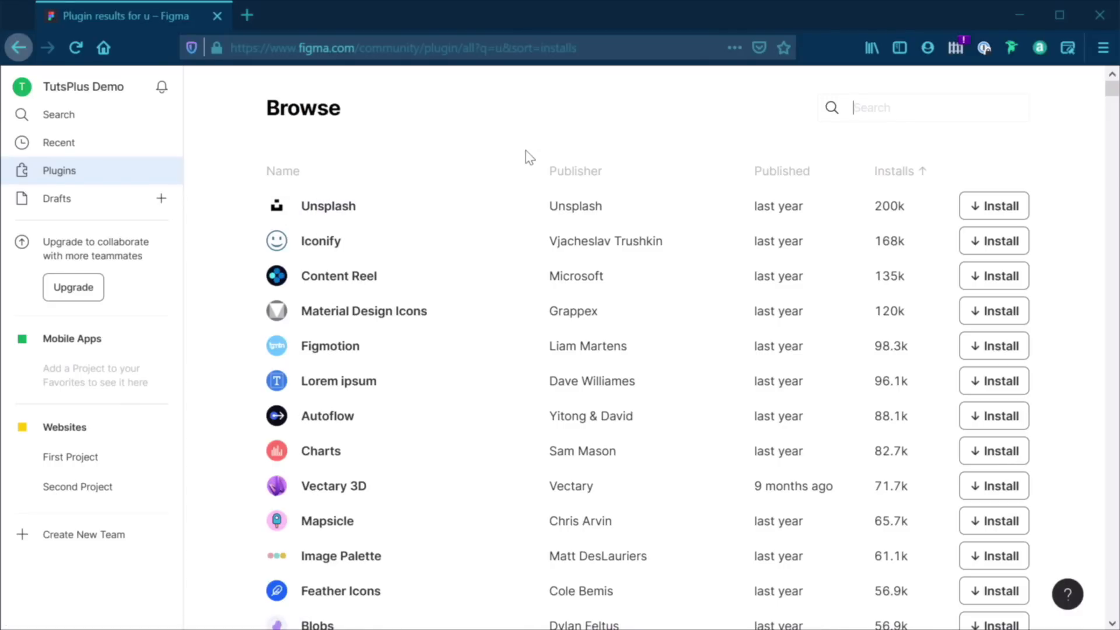
text(unspl)
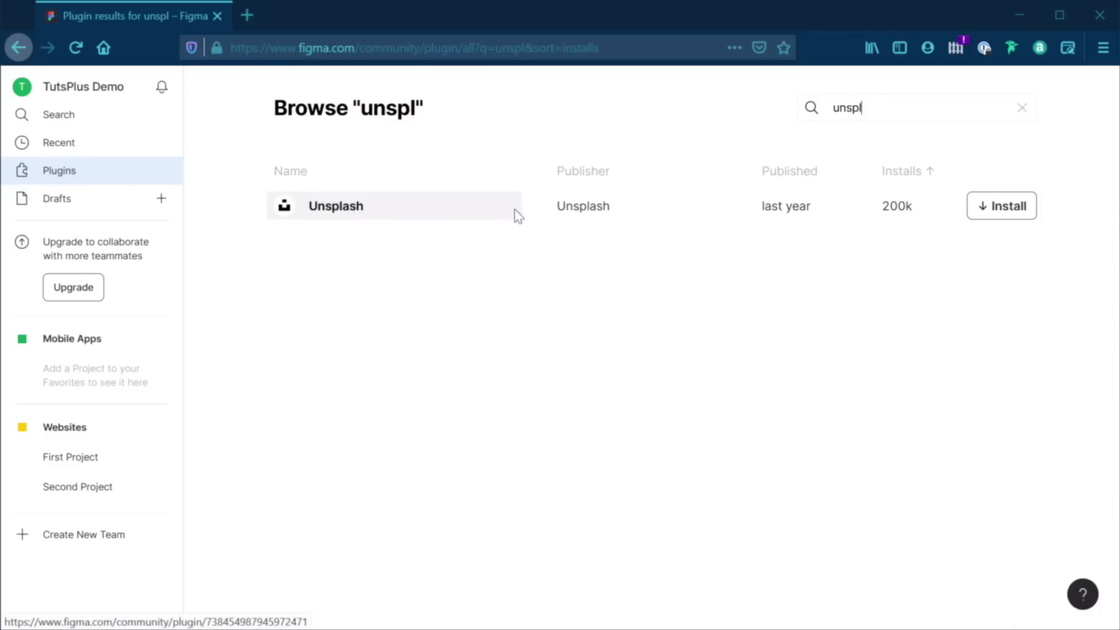
click(387, 207)
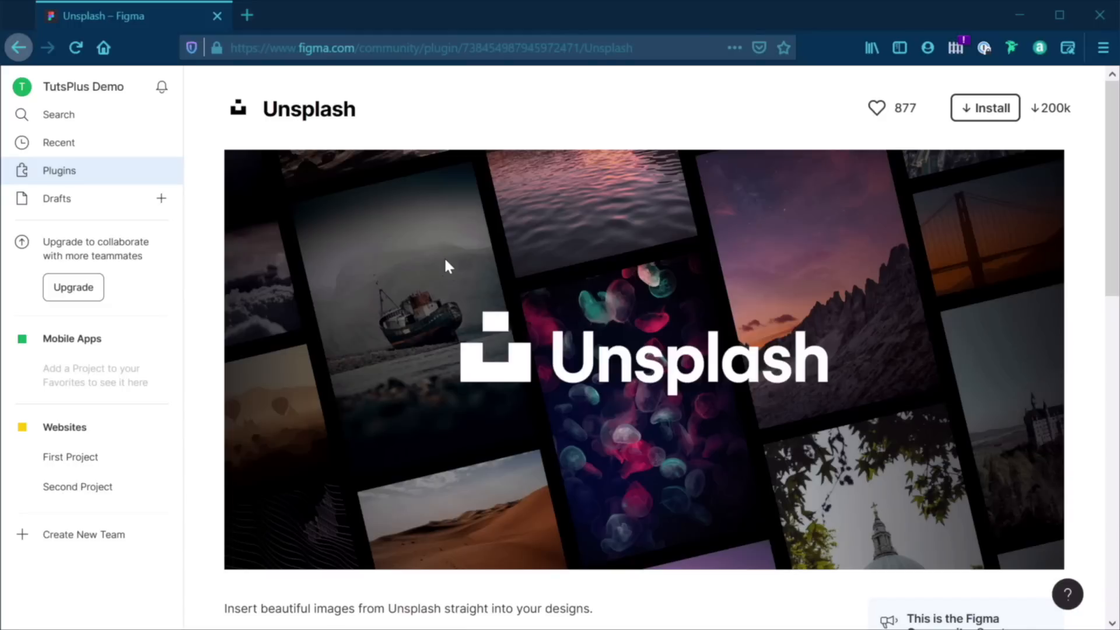
Review the Unsplash plugin's description and install the plugin, accepting the third-party plugin notice
scroll(680, 237, down, 7)
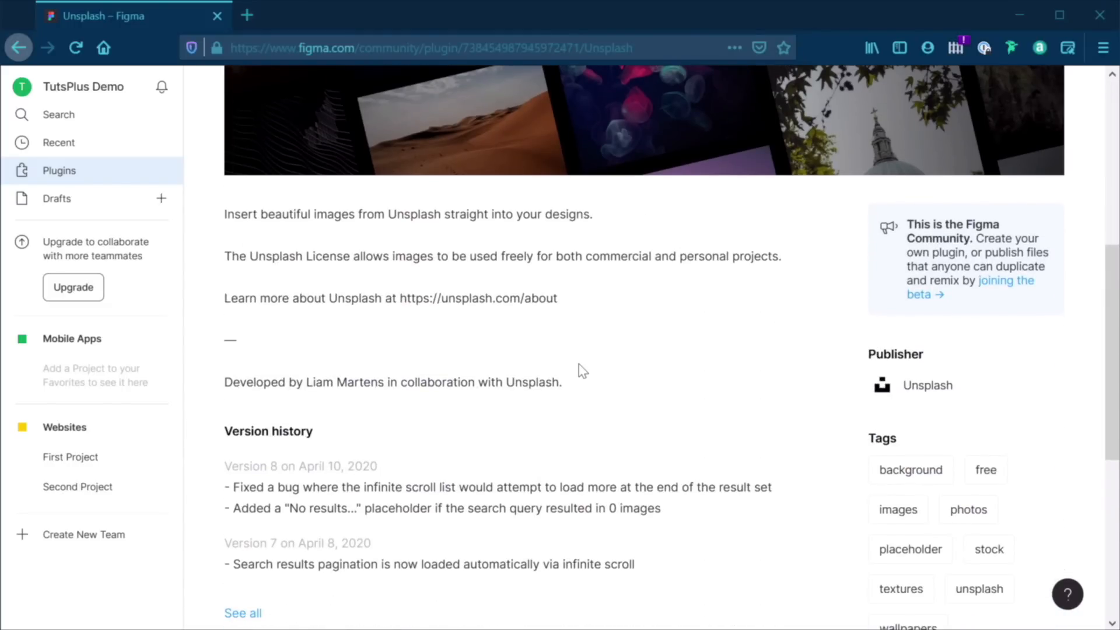
scroll(582, 371, up, 7)
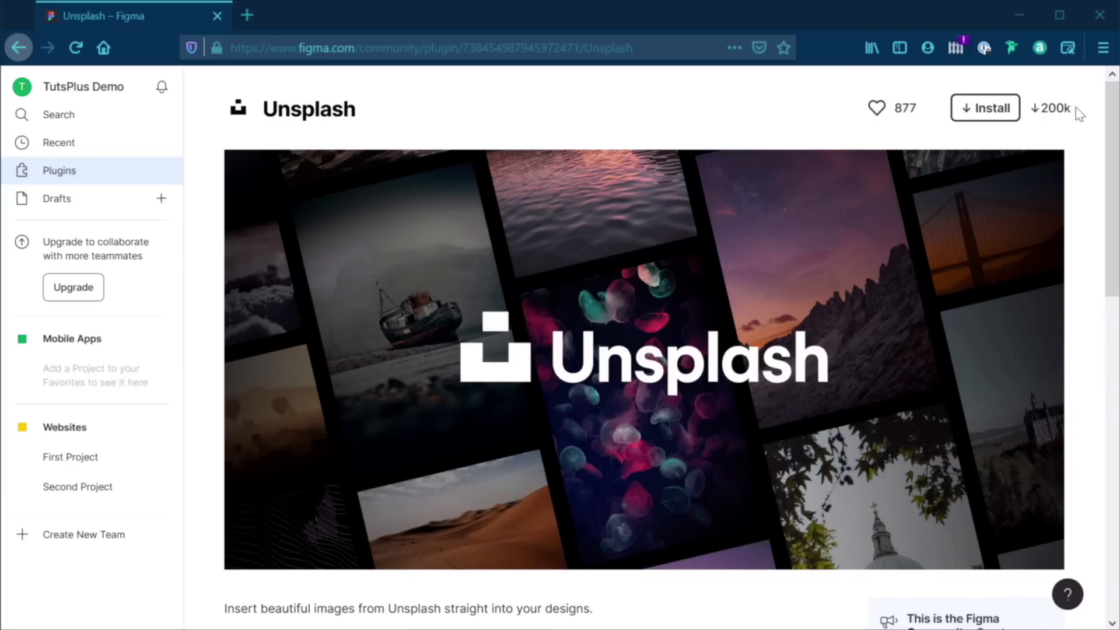
click(998, 110)
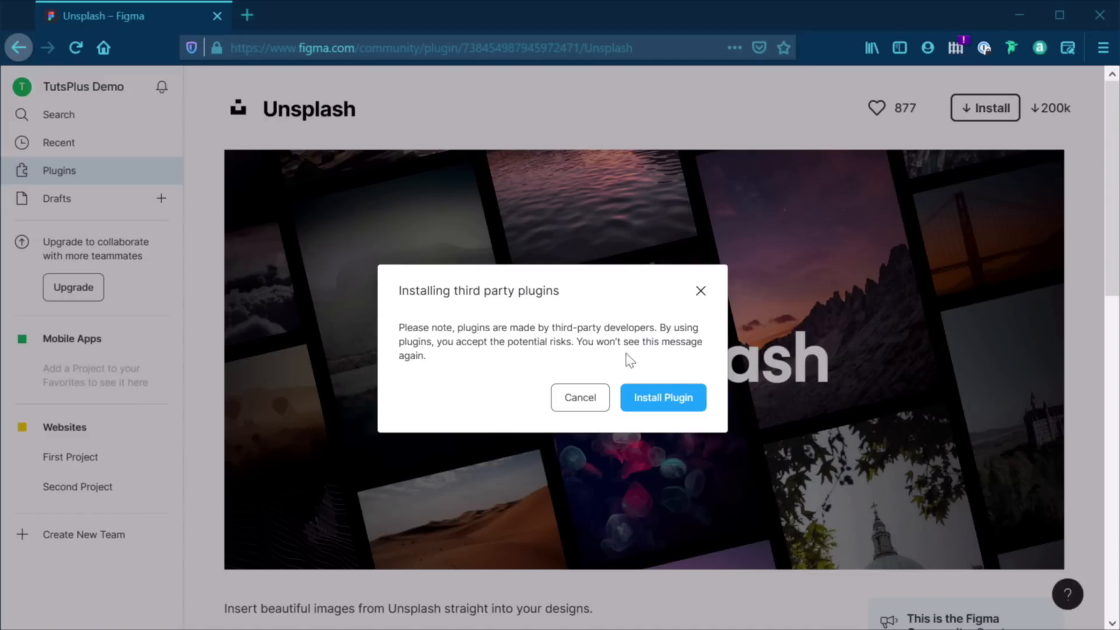
click(675, 401)
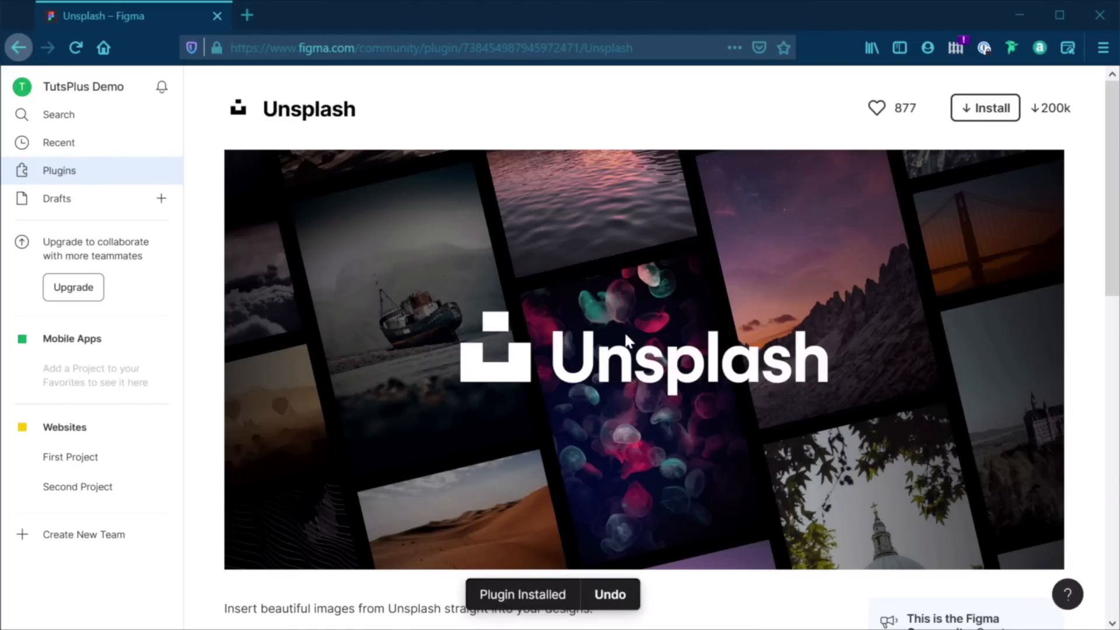
Open the App Design file in First Project and draw a rectangle about 578 by 482 on Screen 1
click(146, 450)
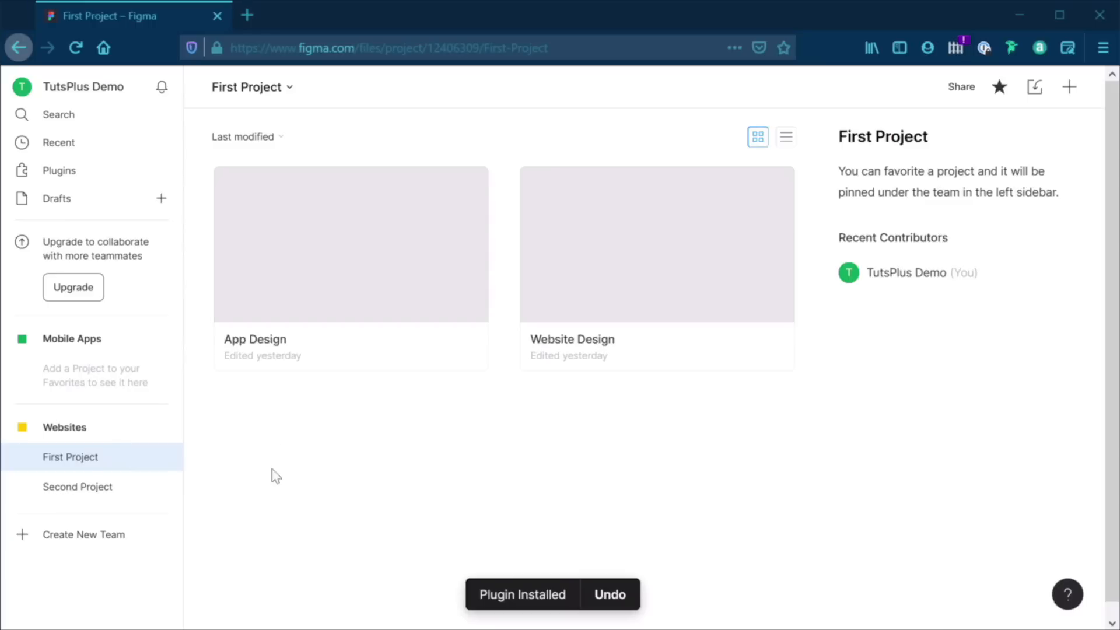
click(321, 277)
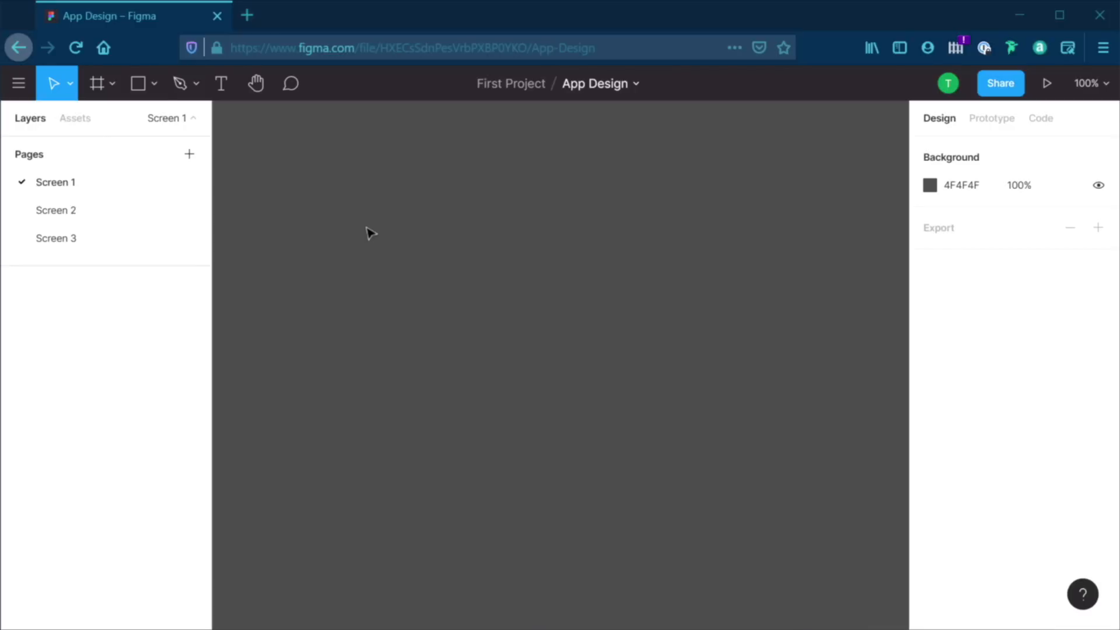
key(r)
drag(324, 157, 830, 580)
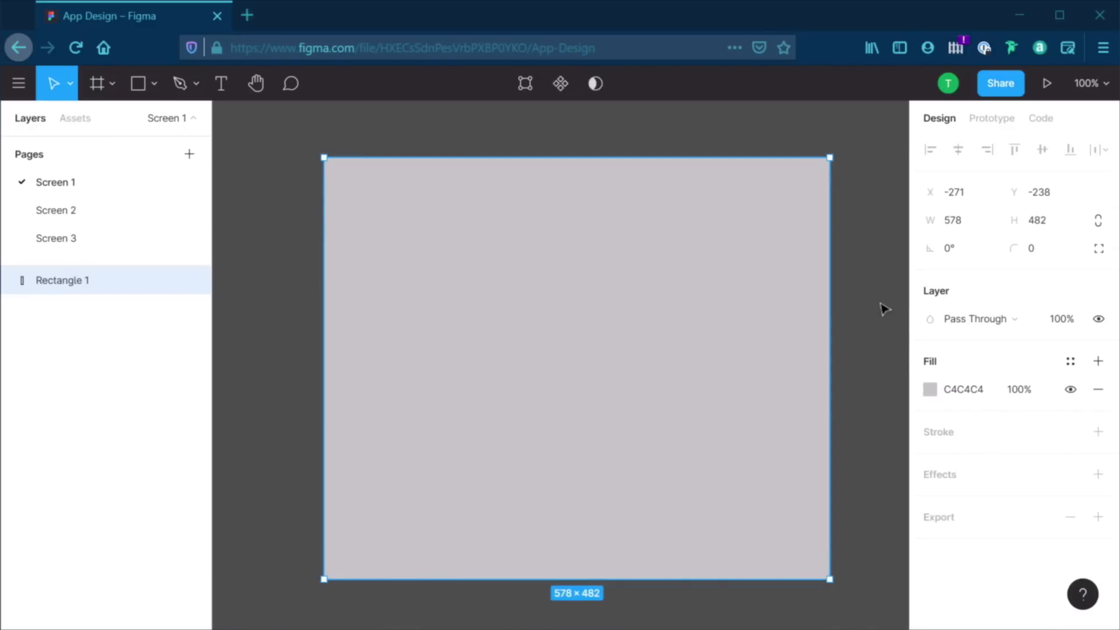
Run the Unsplash plugin with the rectangle selected and shift the plugin window slightly sideways
click(16, 85)
mouse_move(107, 366)
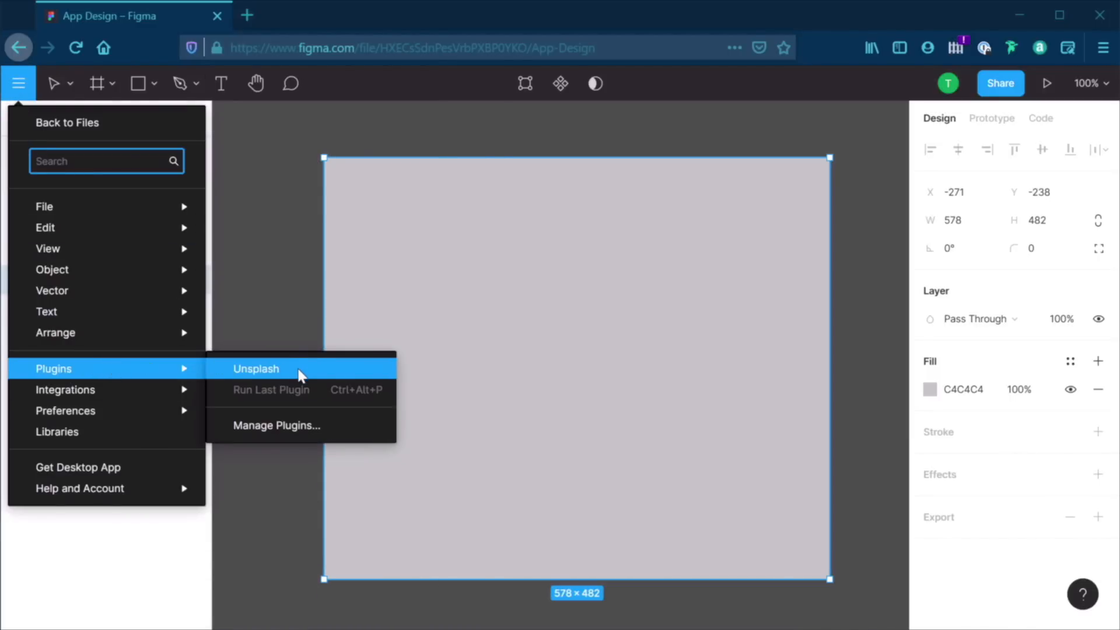
click(274, 369)
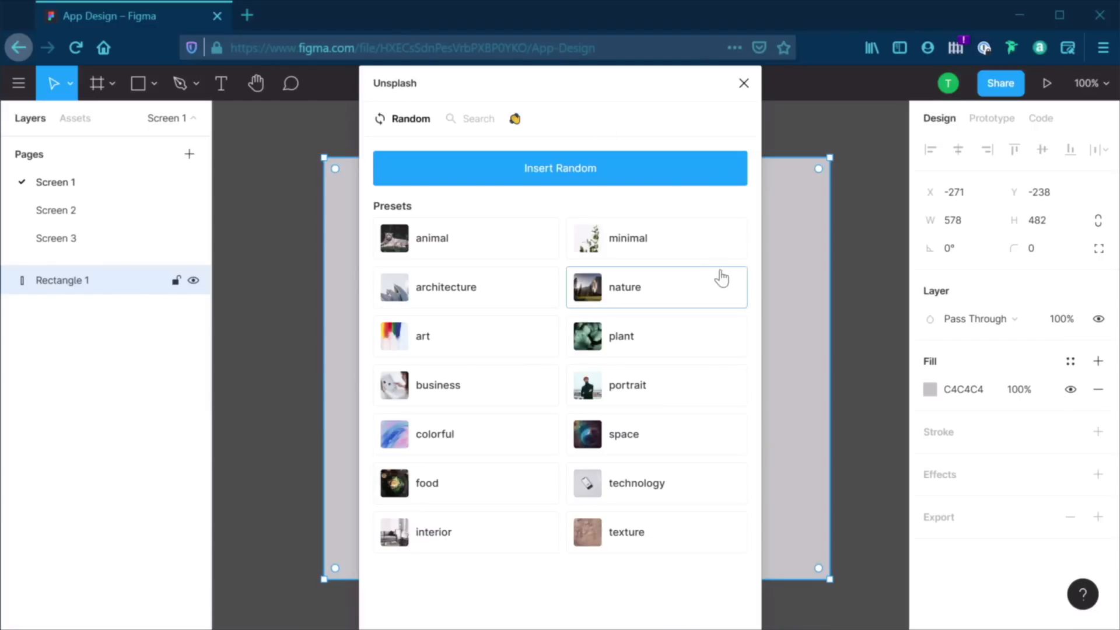
drag(552, 83, 581, 83)
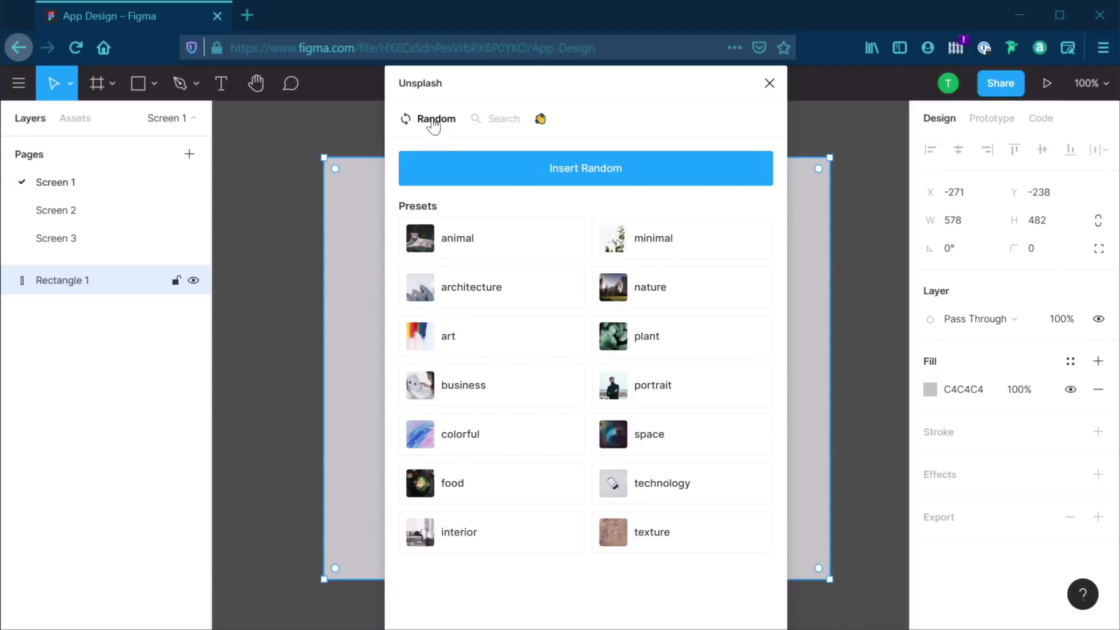
Search Unsplash for "furniture", fill the rectangle with the photo of the black lamp and white chairs, and close the plugin
click(499, 121)
click(500, 169)
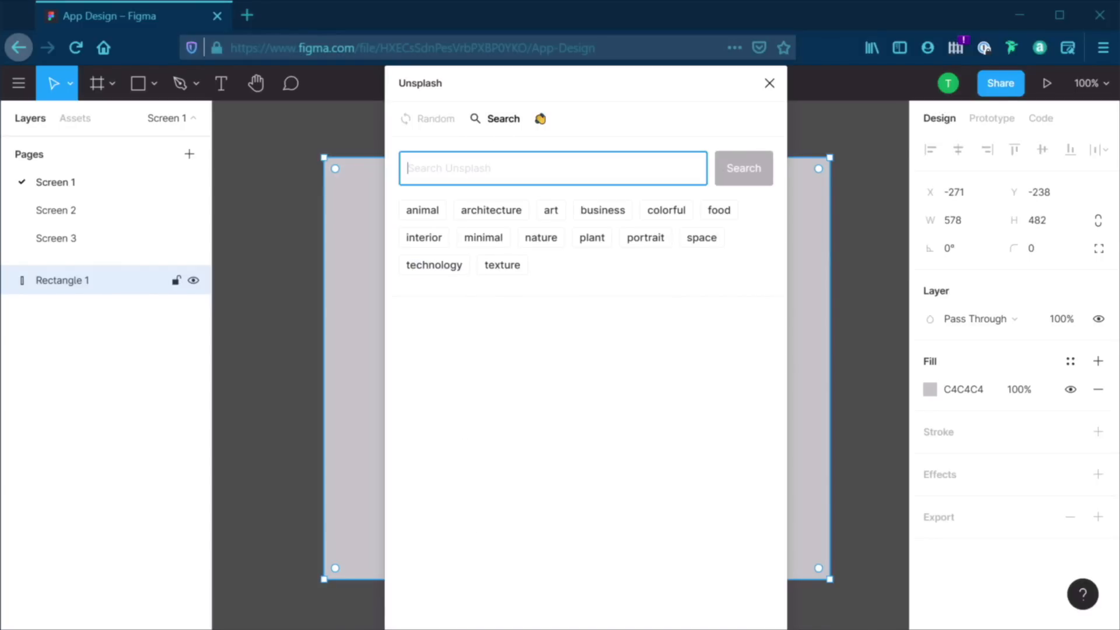
text(furniture)
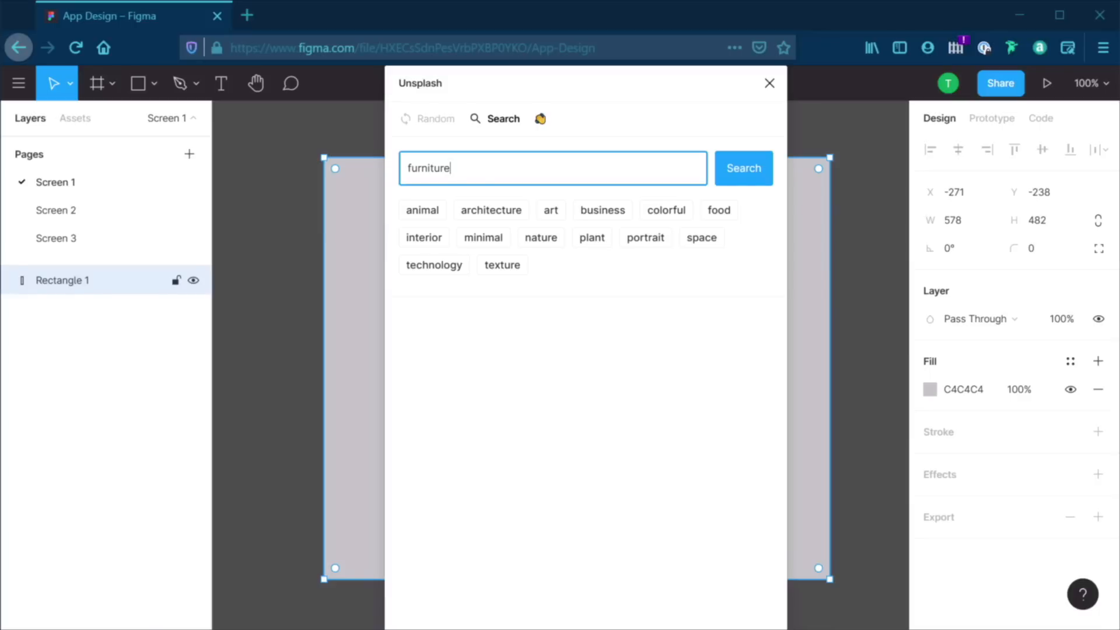
click(737, 175)
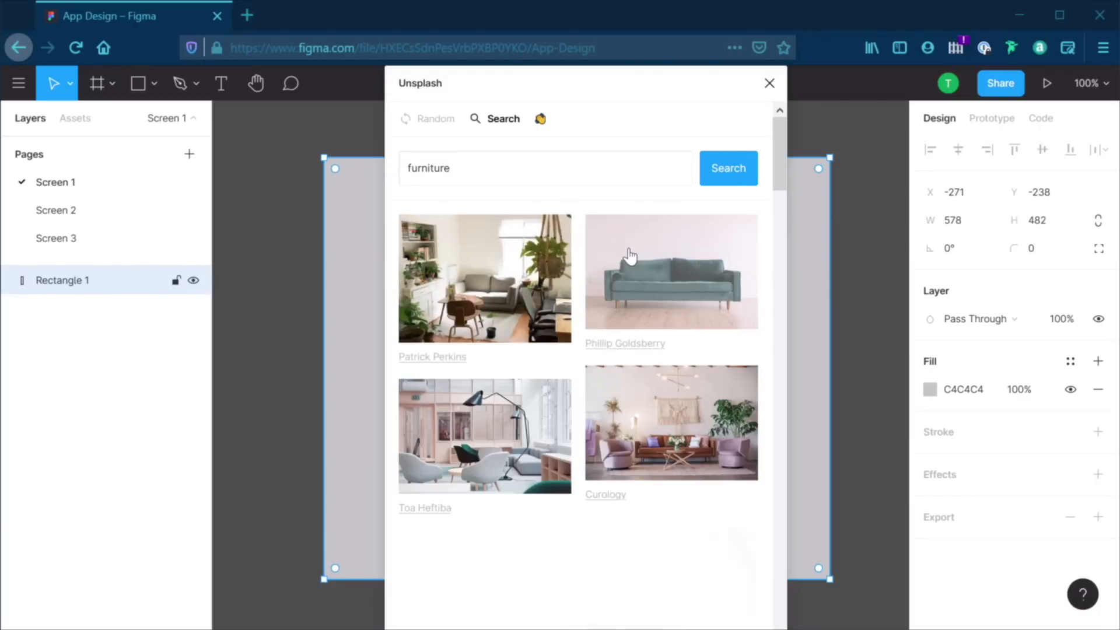
scroll(570, 292, down, 10)
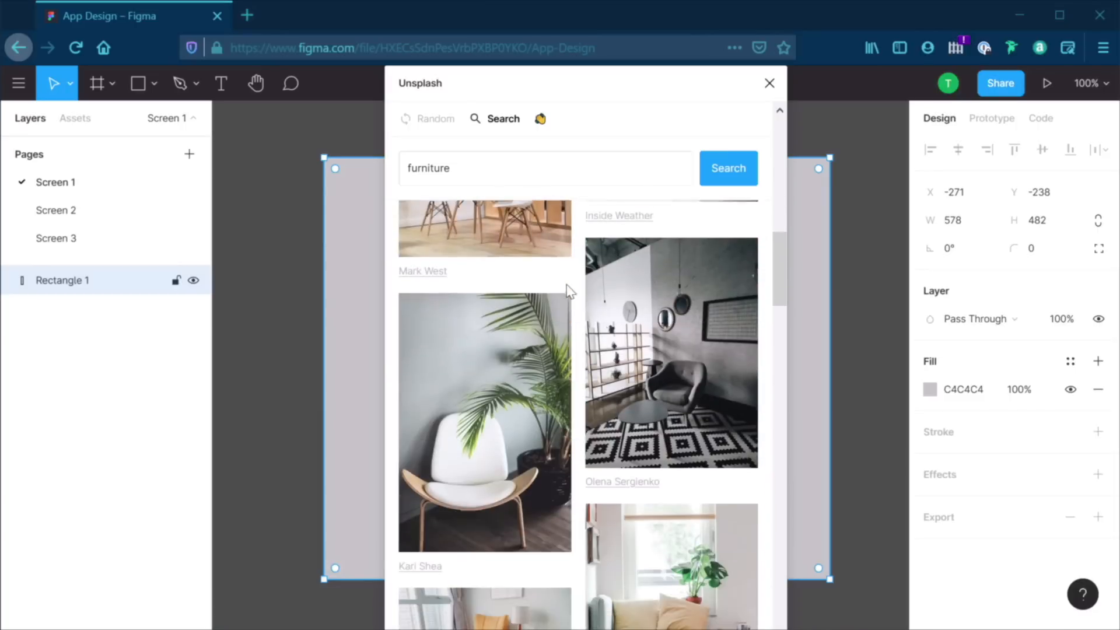
scroll(531, 352, up, 10)
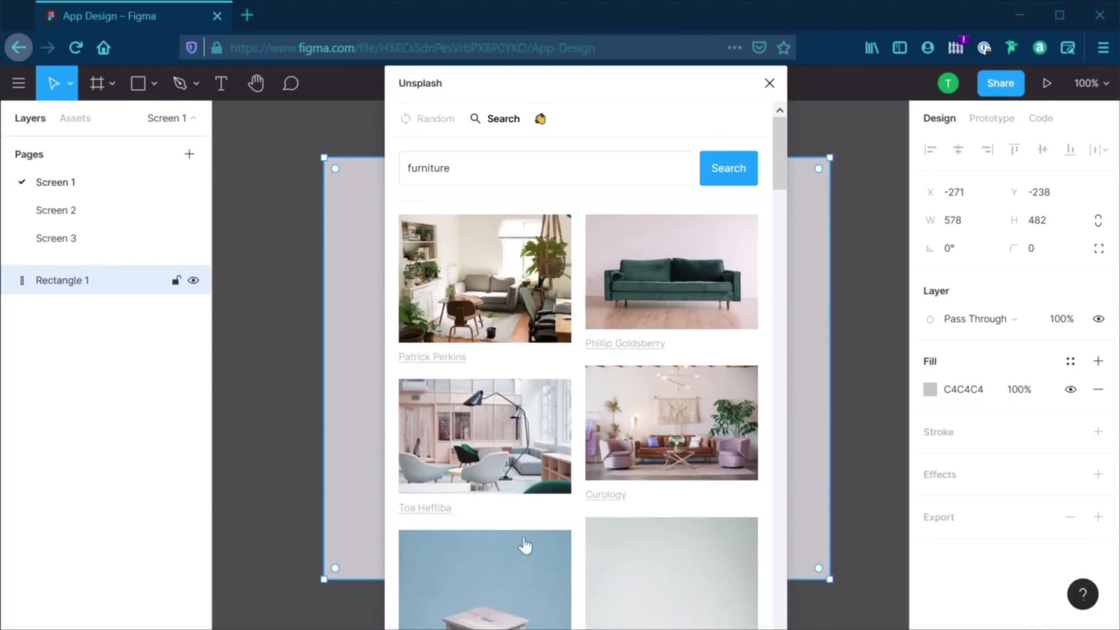
click(499, 439)
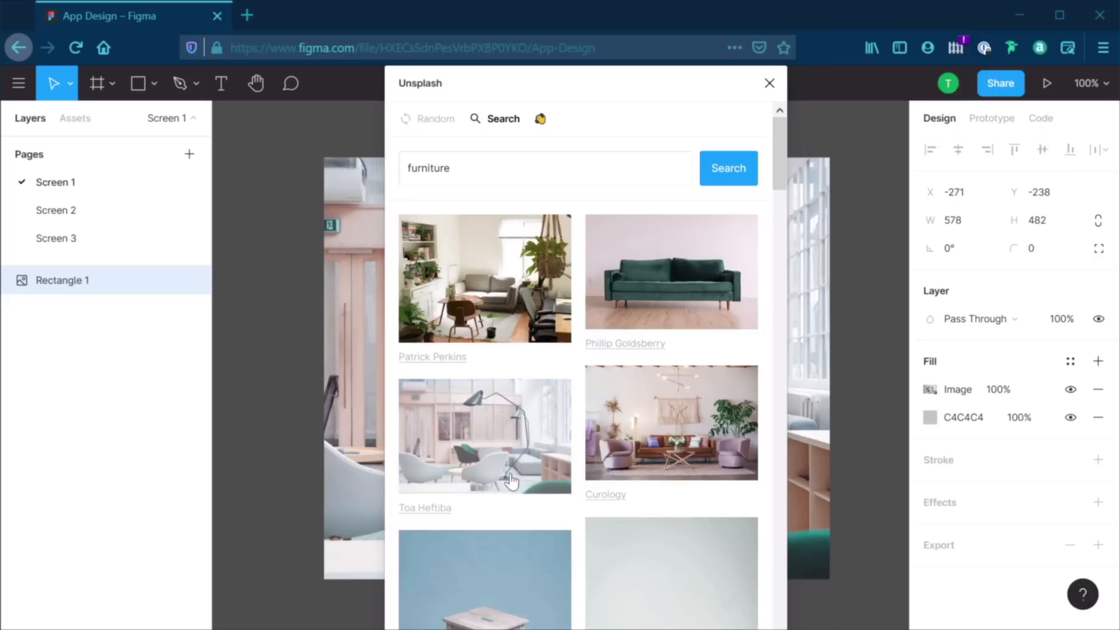
click(769, 84)
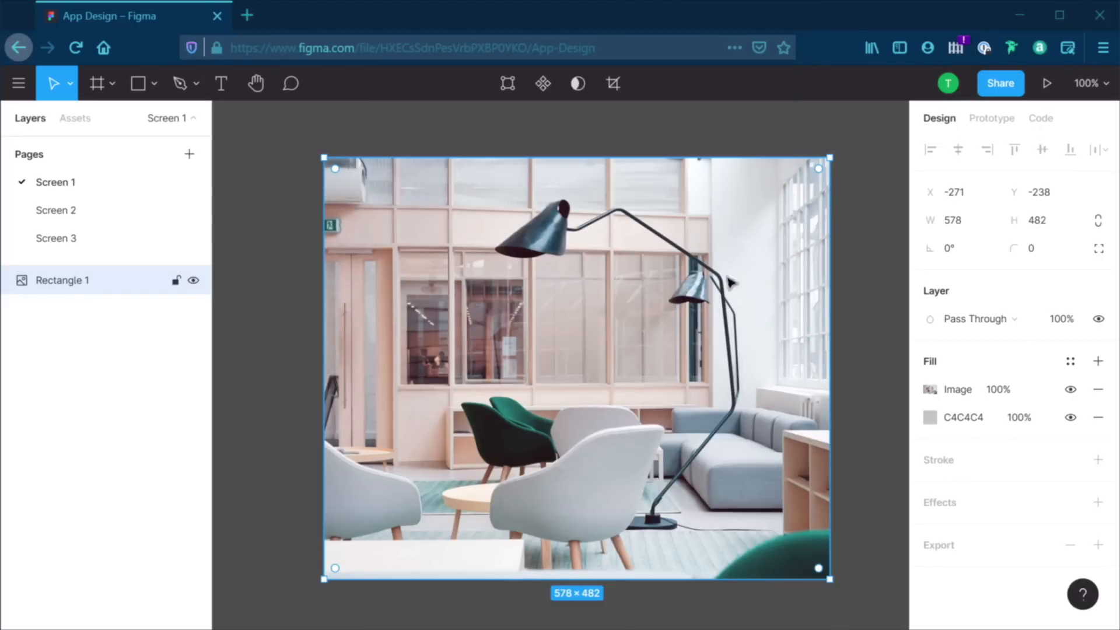
Widen the image-filled rectangle to about 736 by 482, move it slightly left to about X -285, and deselect it
drag(830, 338, 883, 337)
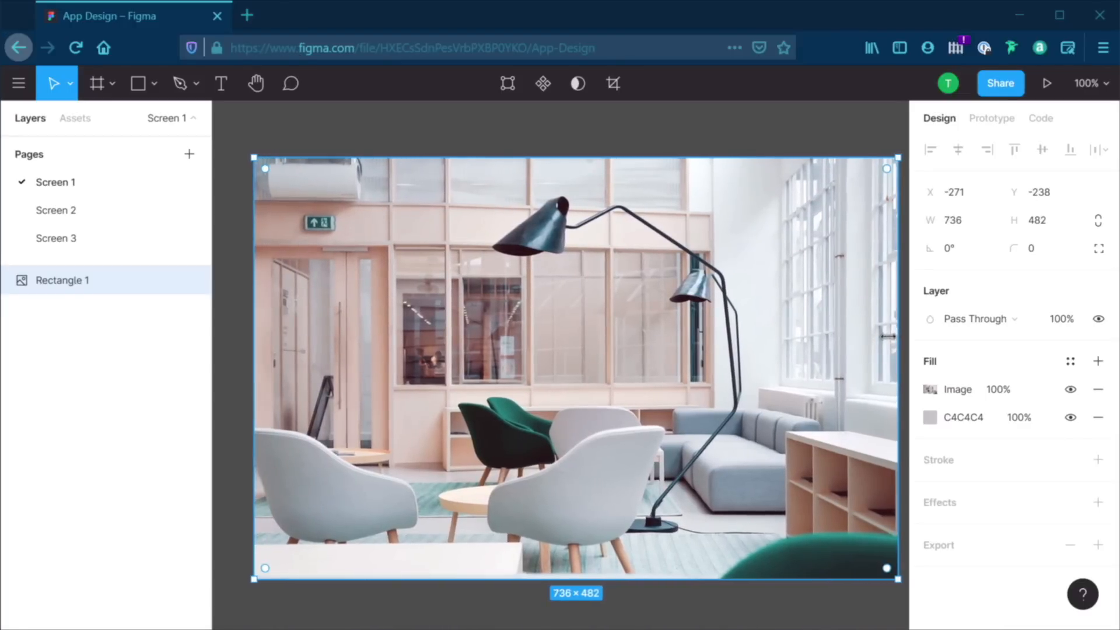
drag(658, 363, 646, 362)
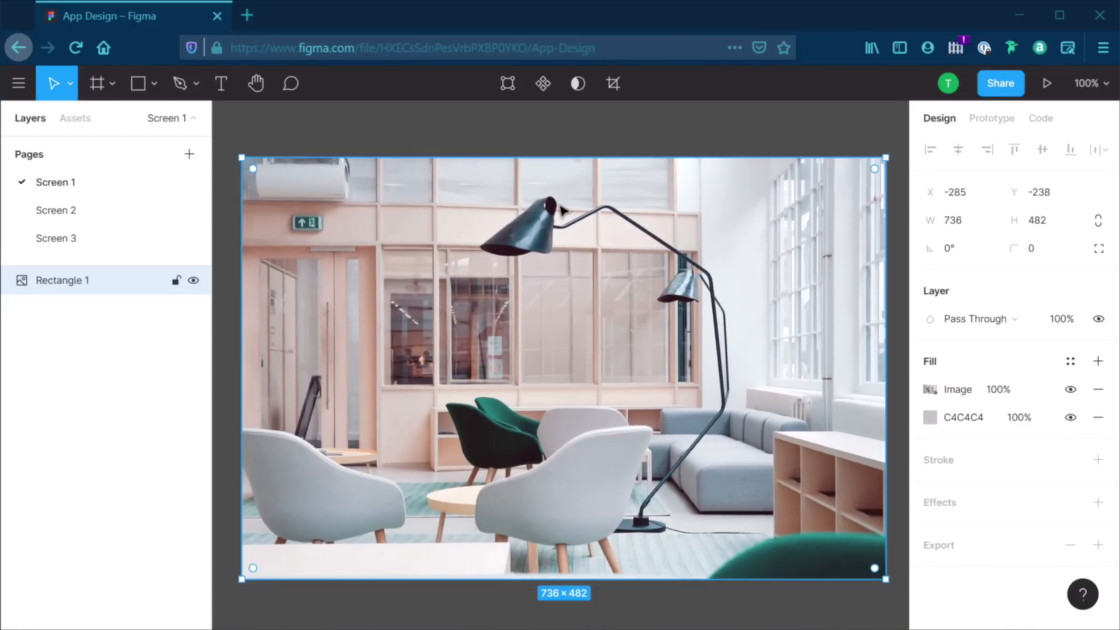
click(587, 139)
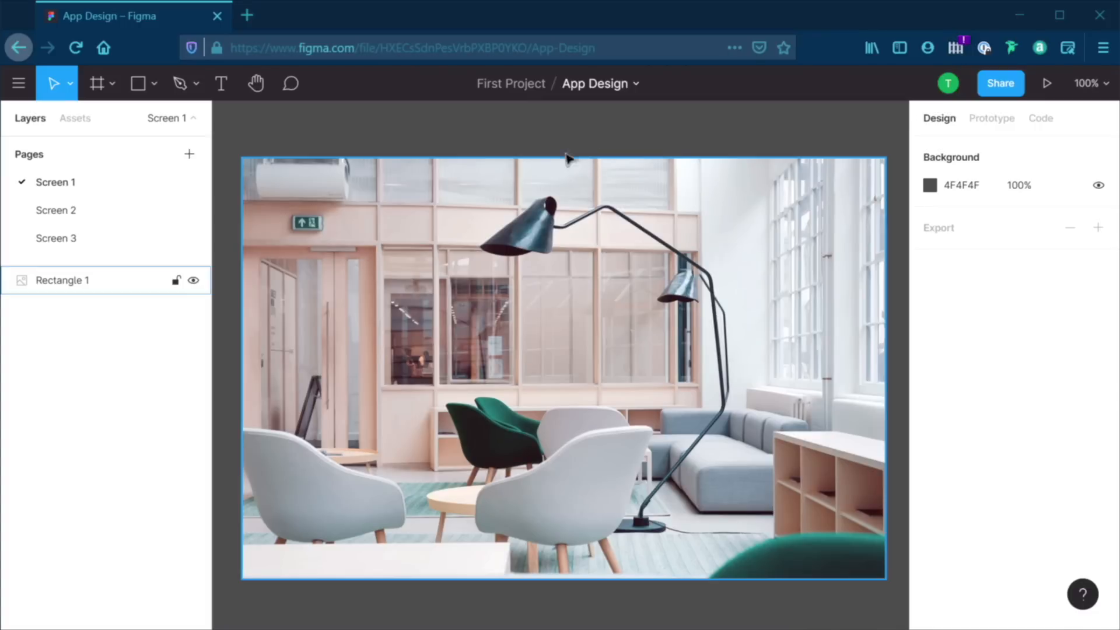
Leave the App Design file, open the plugin community, and look through the full list of available plugins
click(18, 87)
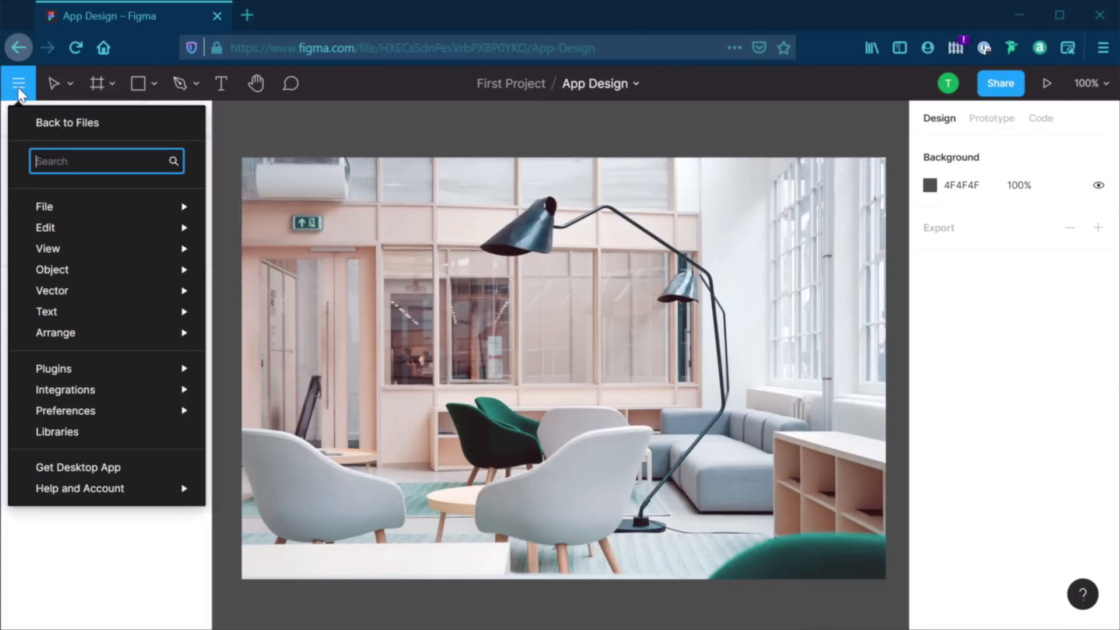
click(59, 126)
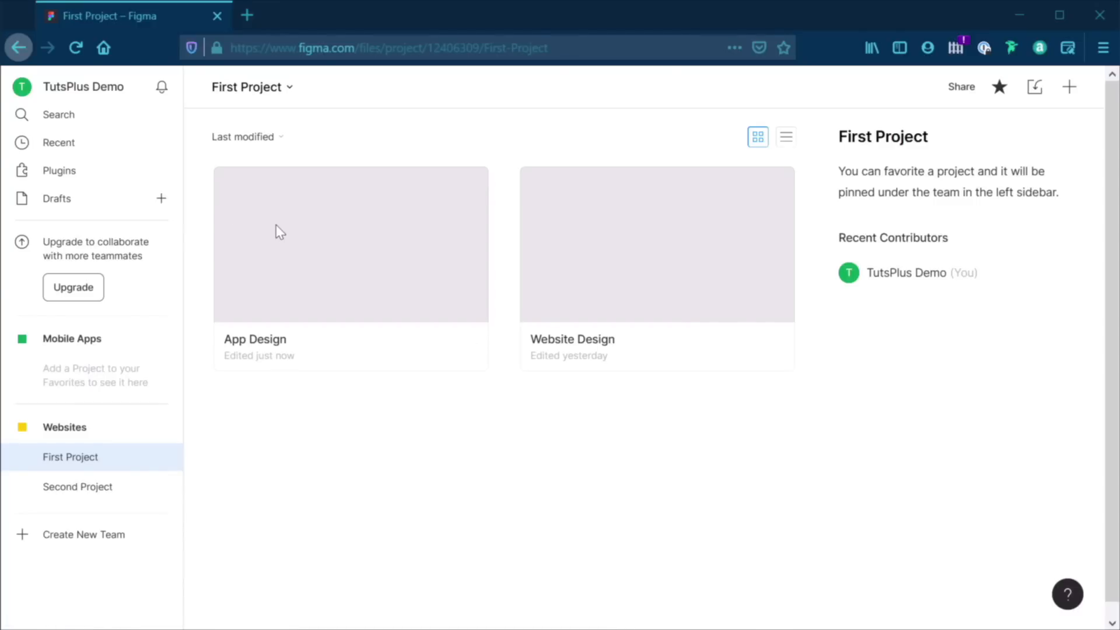
click(89, 174)
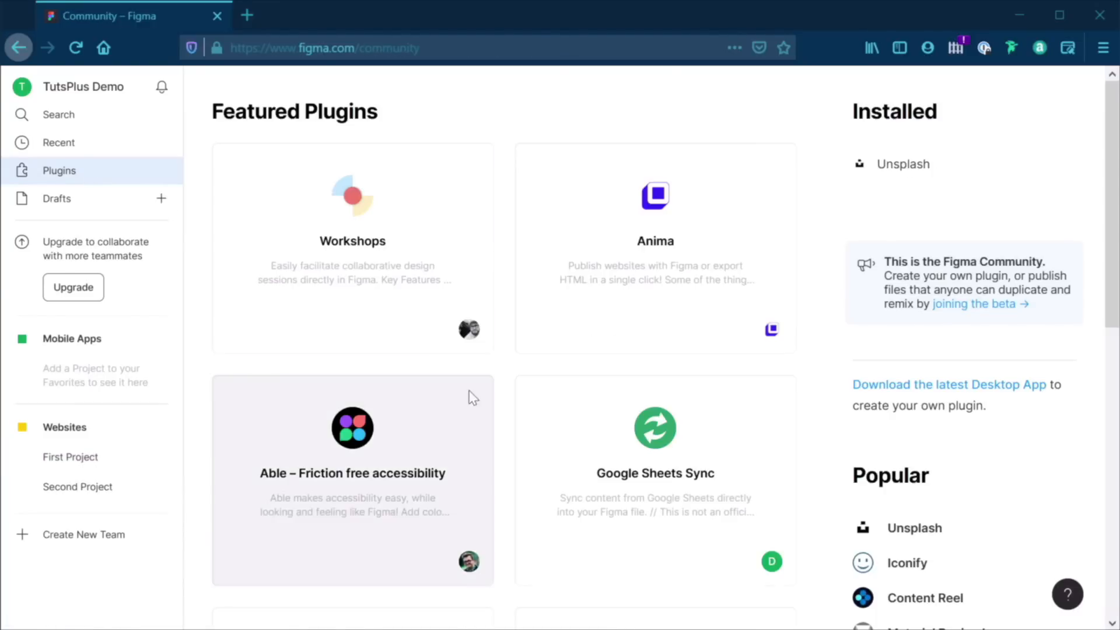
scroll(461, 391, down, 10)
click(379, 489)
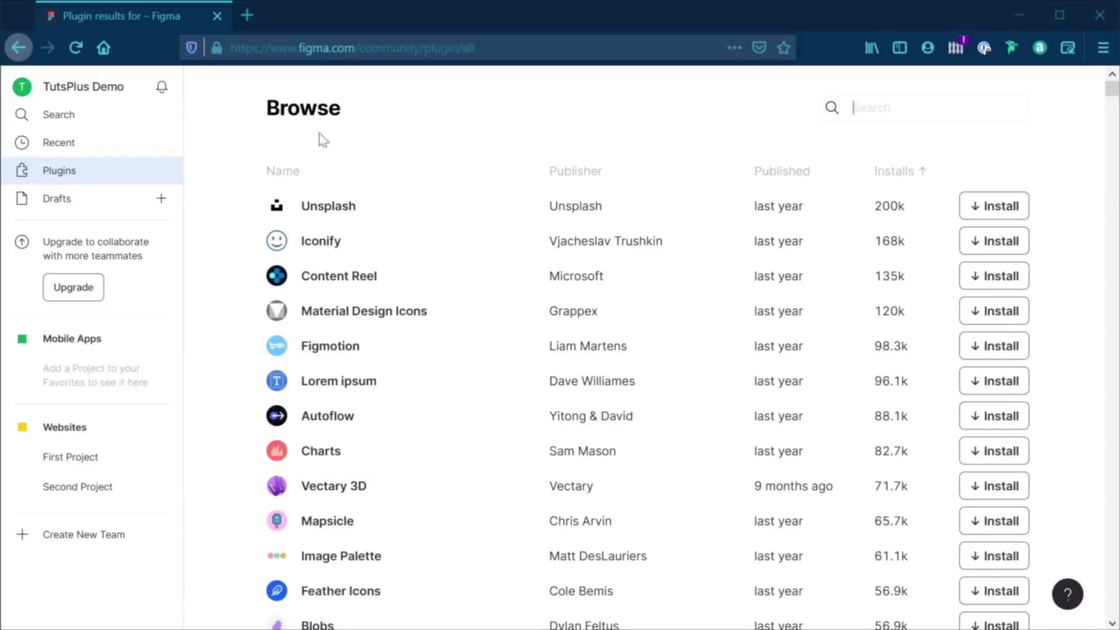
scroll(734, 325, down, 20)
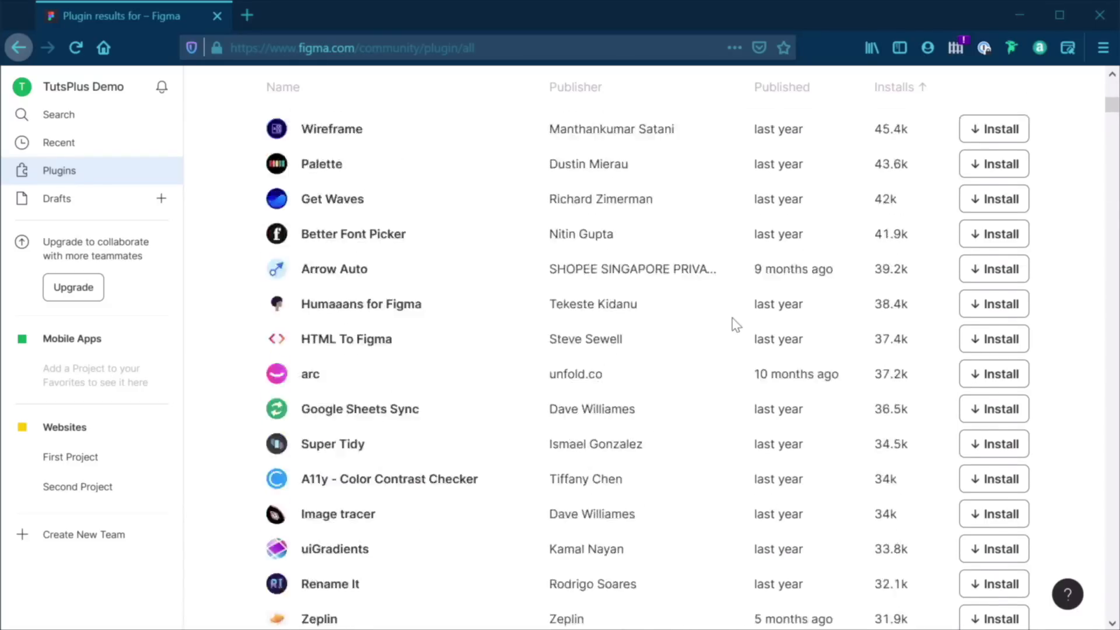
scroll(734, 325, down, 20)
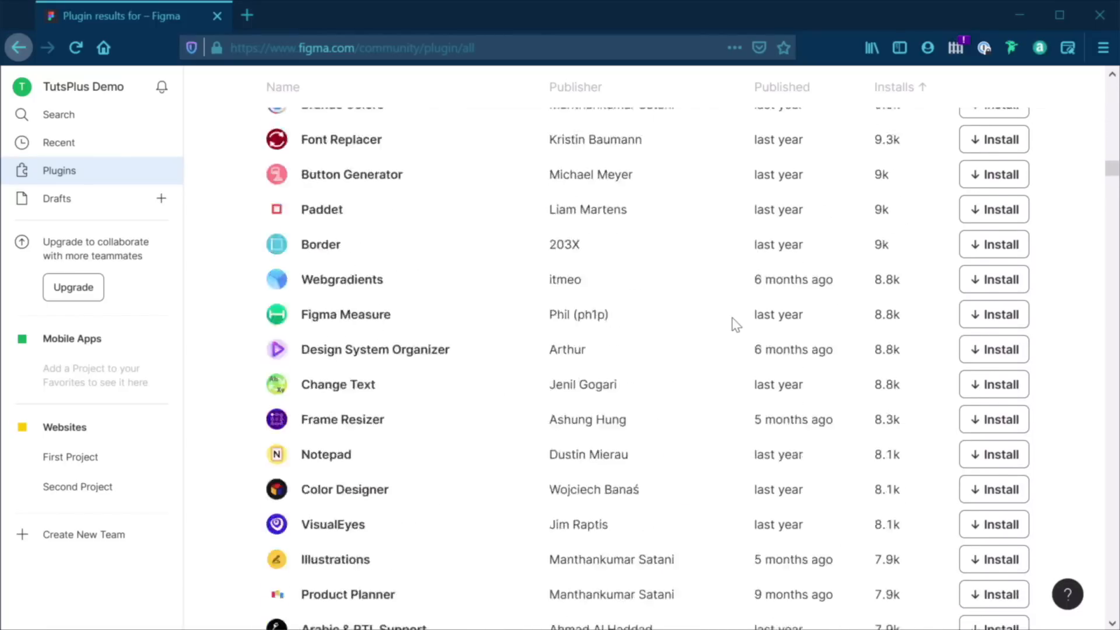
drag(1112, 263, 1083, 68)
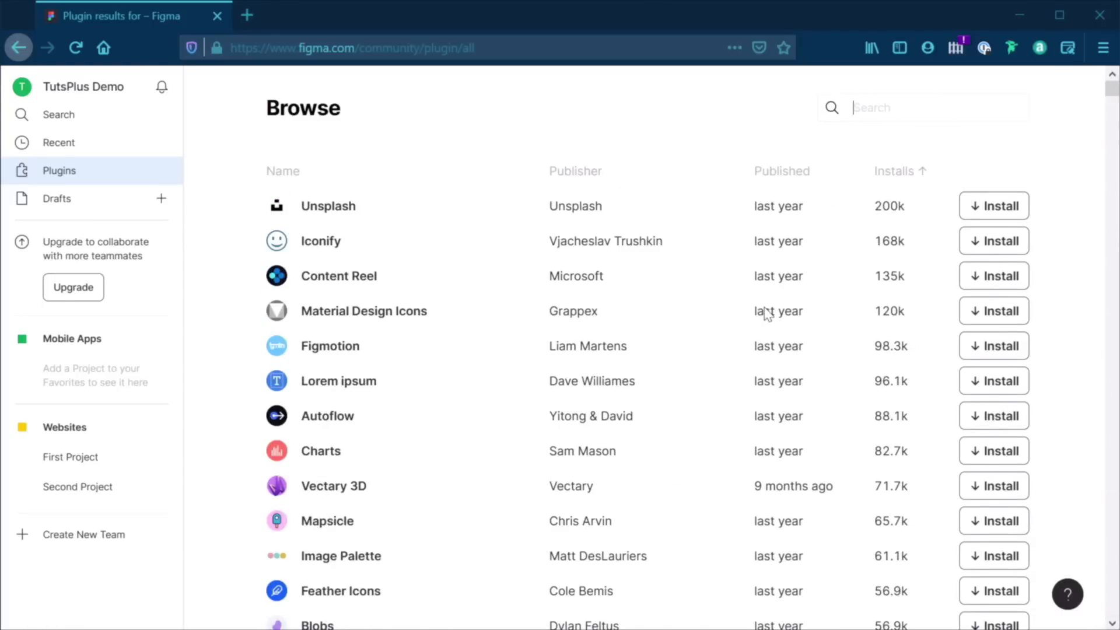
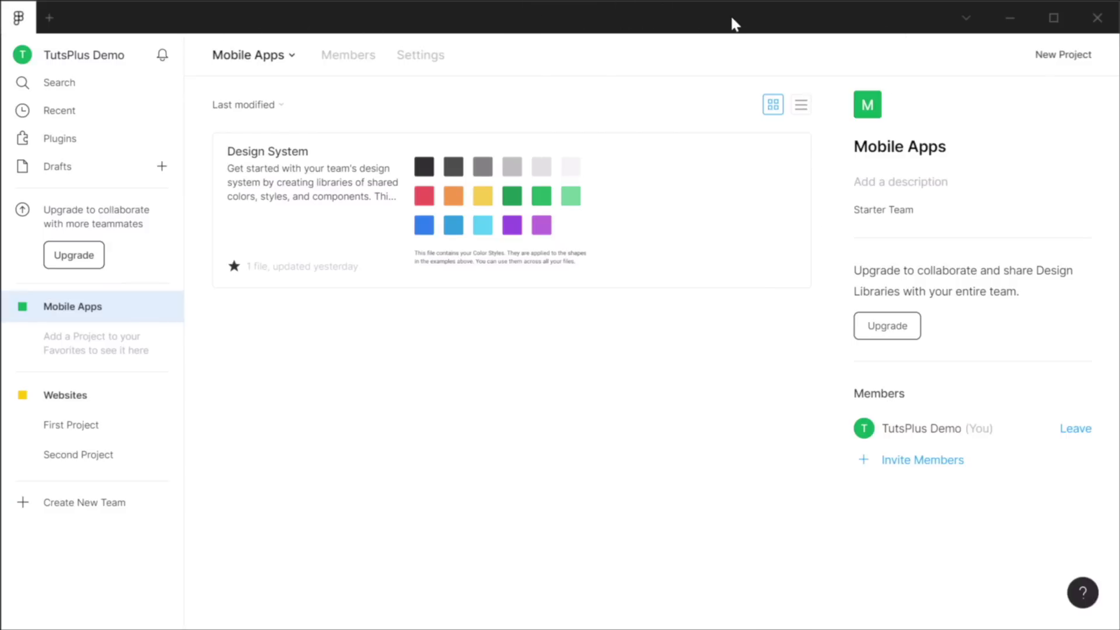
click(966, 19)
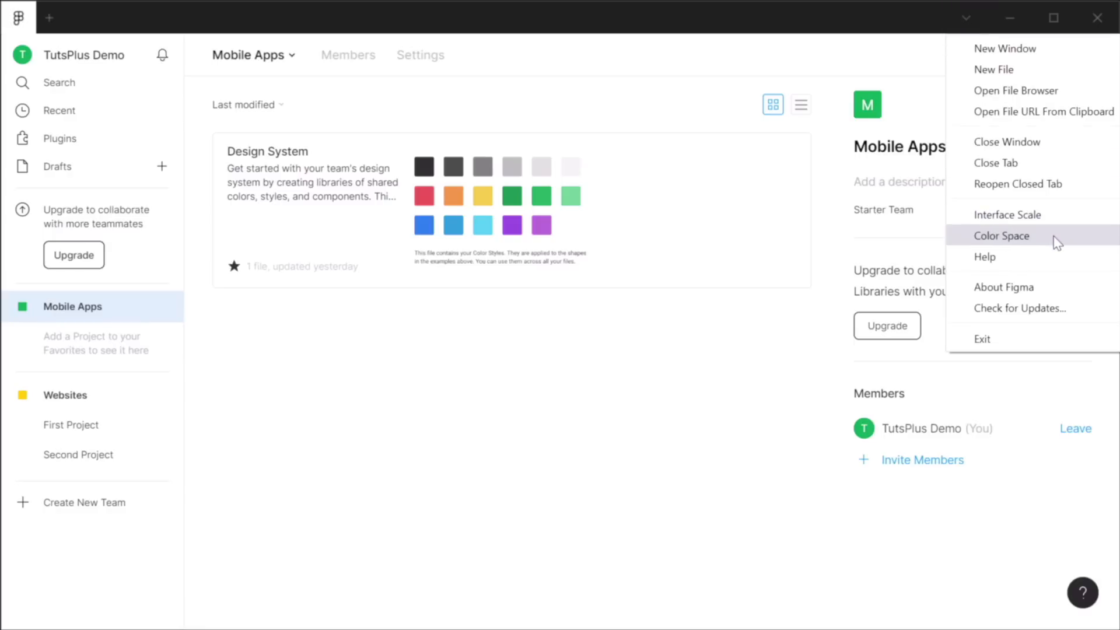
click(700, 371)
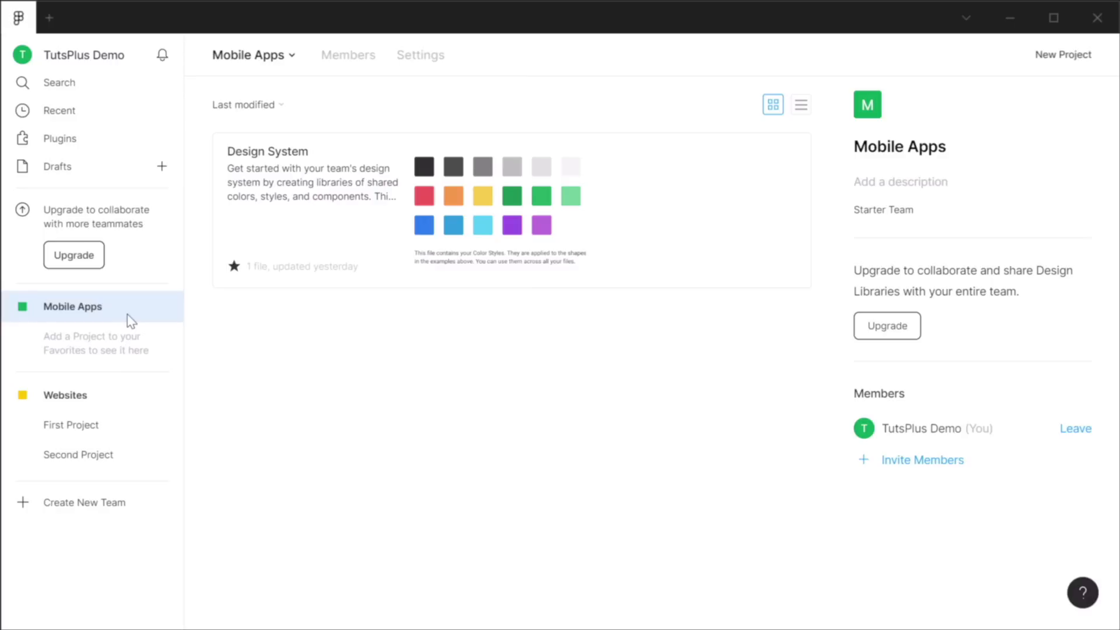
Create a project named Demo App in the Mobile Apps team and add a new file named Sign-up Form to it
click(1063, 55)
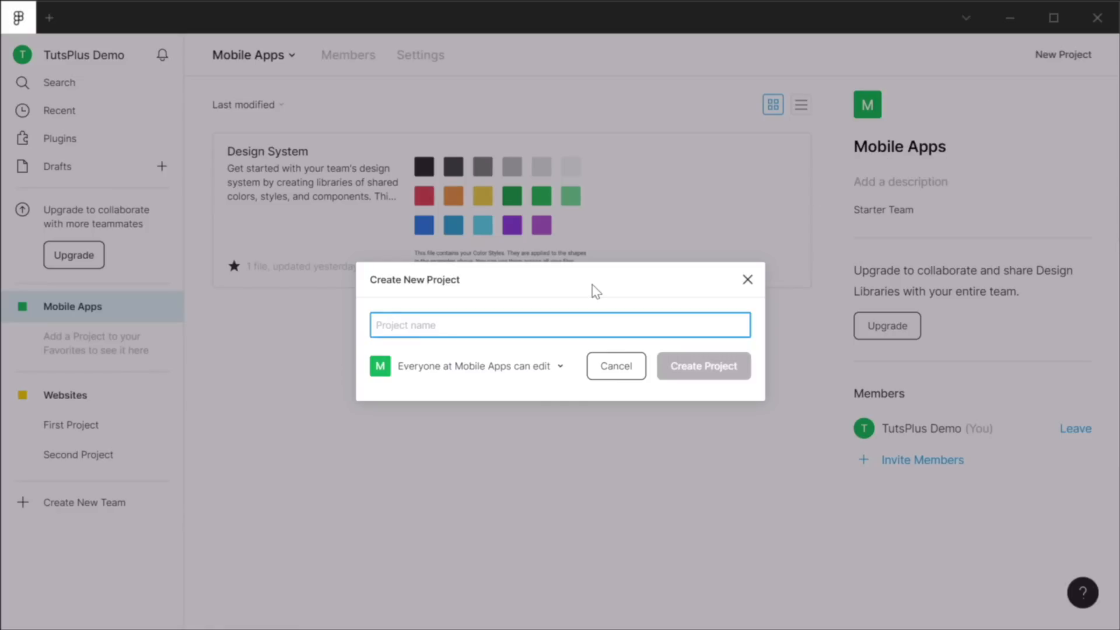
text(Demo App)
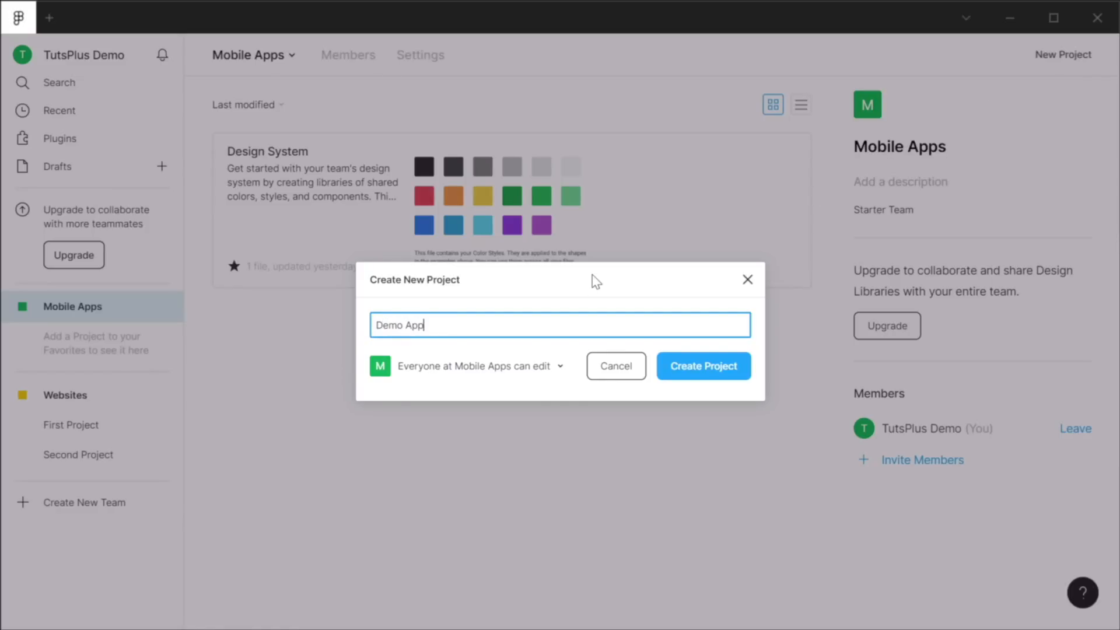
key(Return)
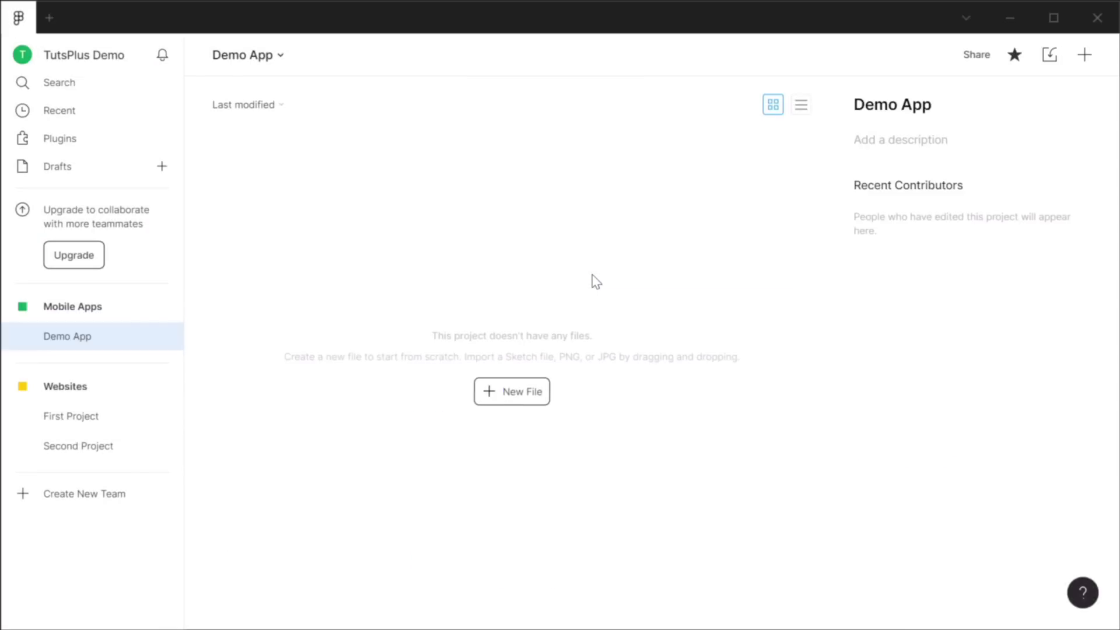
click(528, 402)
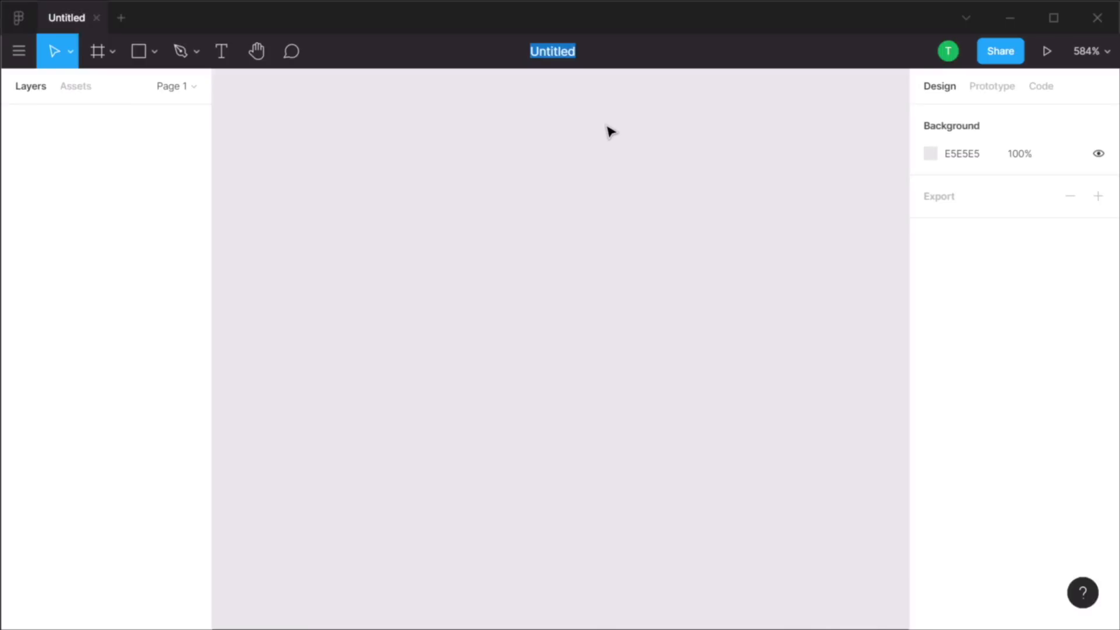
text(Sign-up Form)
key(Return)
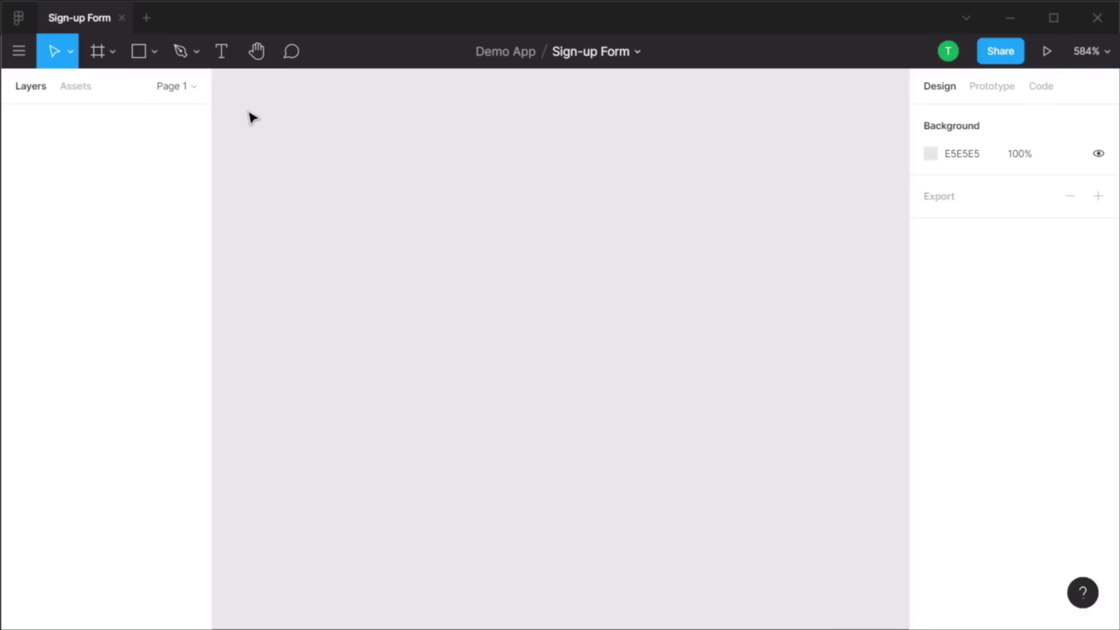
Rename Page 1 as Assets and add a second page named Screens
click(187, 87)
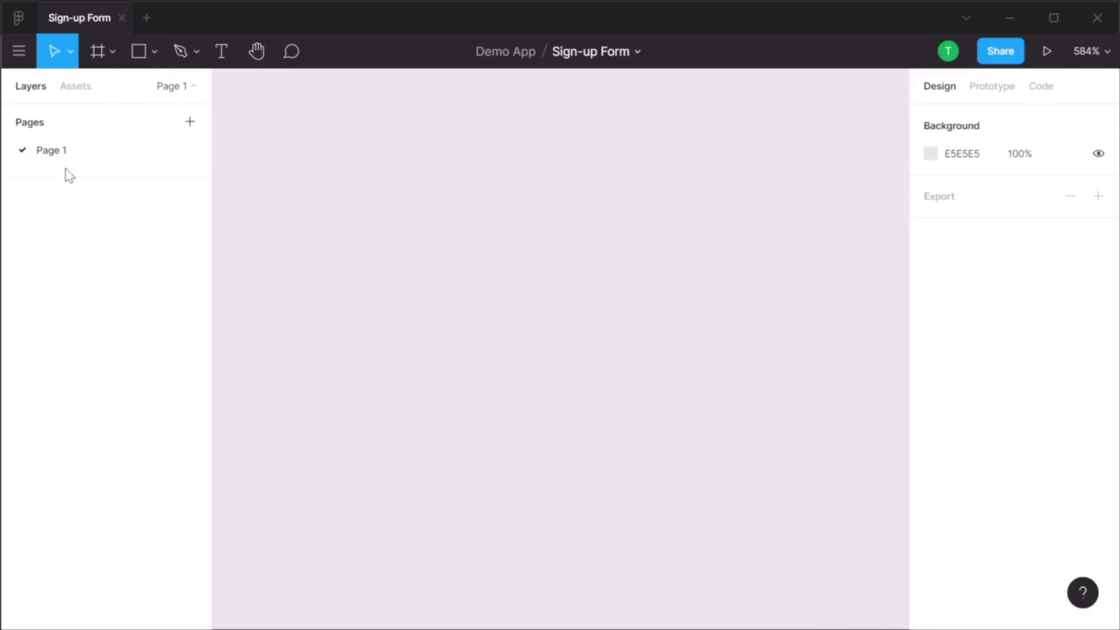
double_click(54, 153)
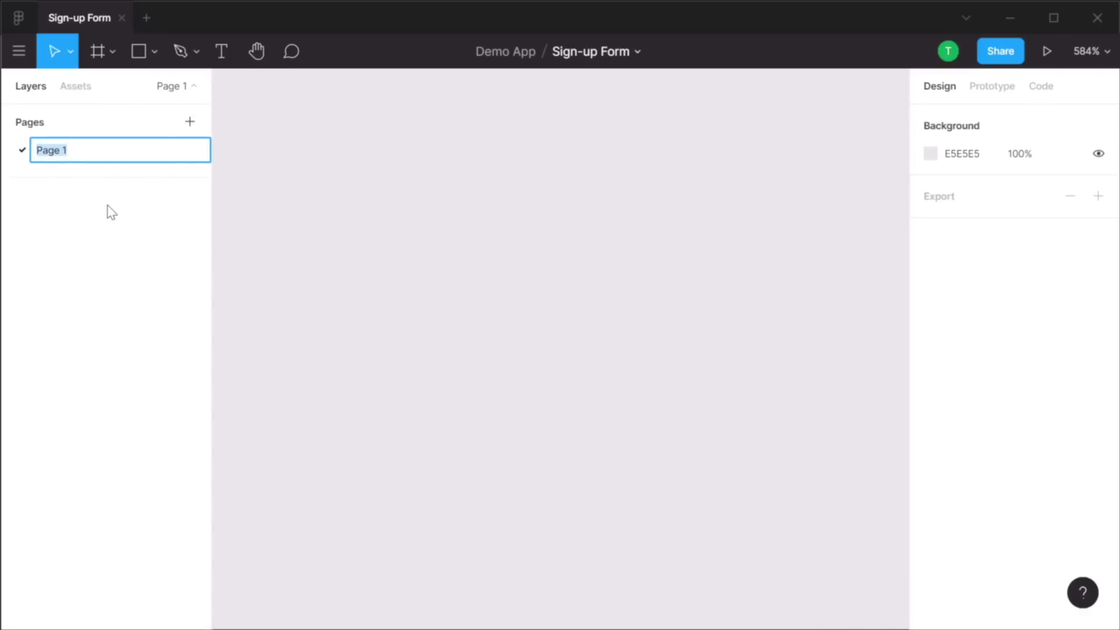
text(Assets)
key(Return)
click(189, 121)
text(Screens)
key(Return)
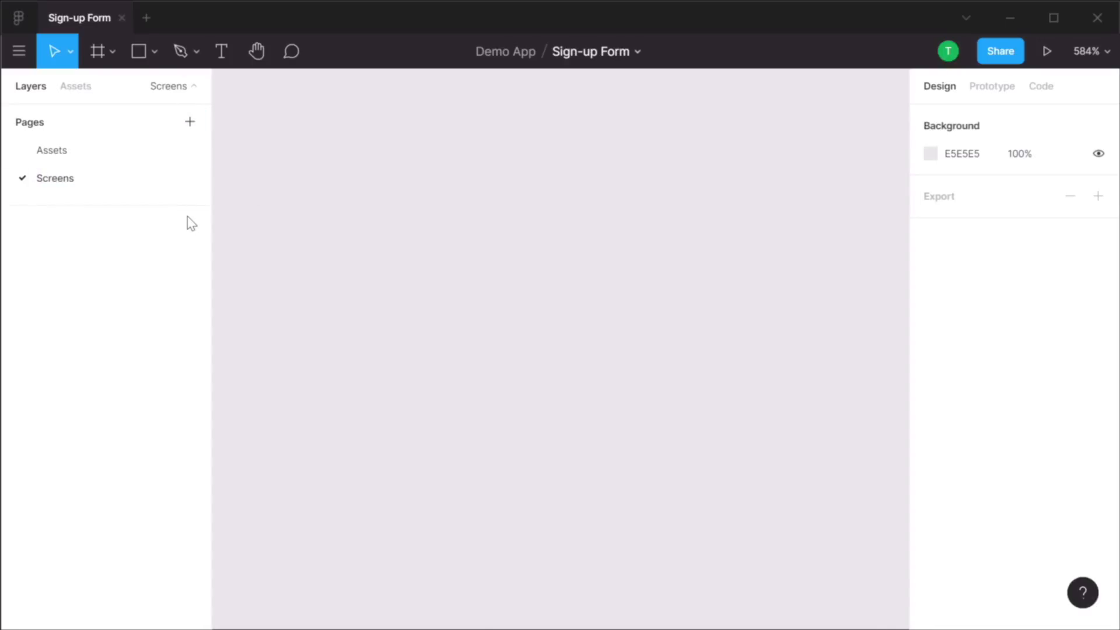
Paste the green HOMEY logo onto the Assets page and shift it slightly to about X -150, Y -51
click(116, 161)
key(ctrl+v)
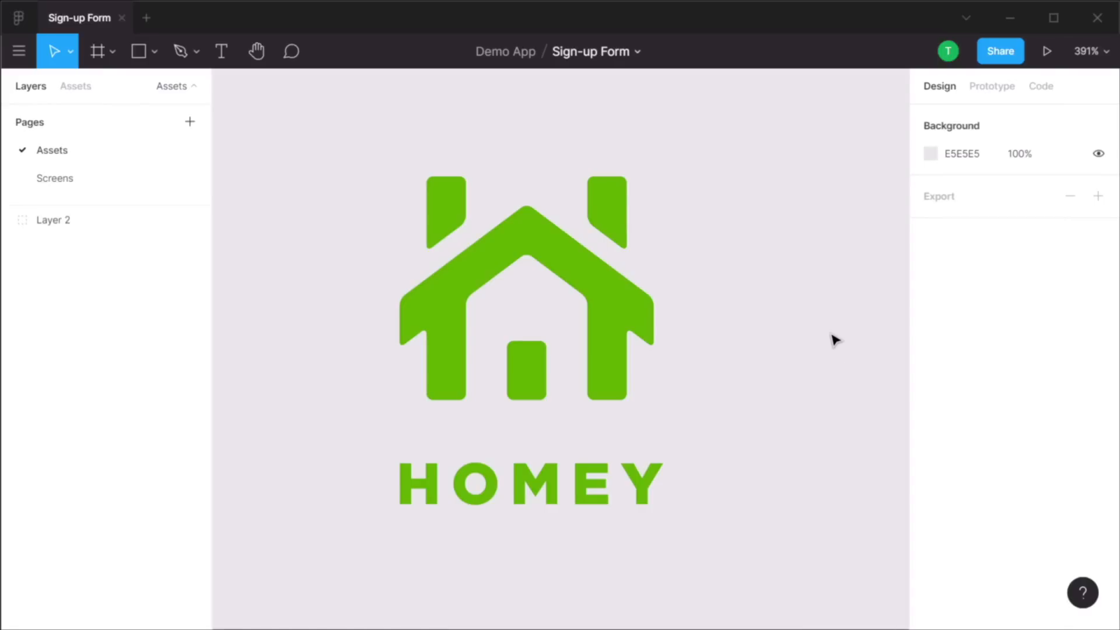
click(533, 241)
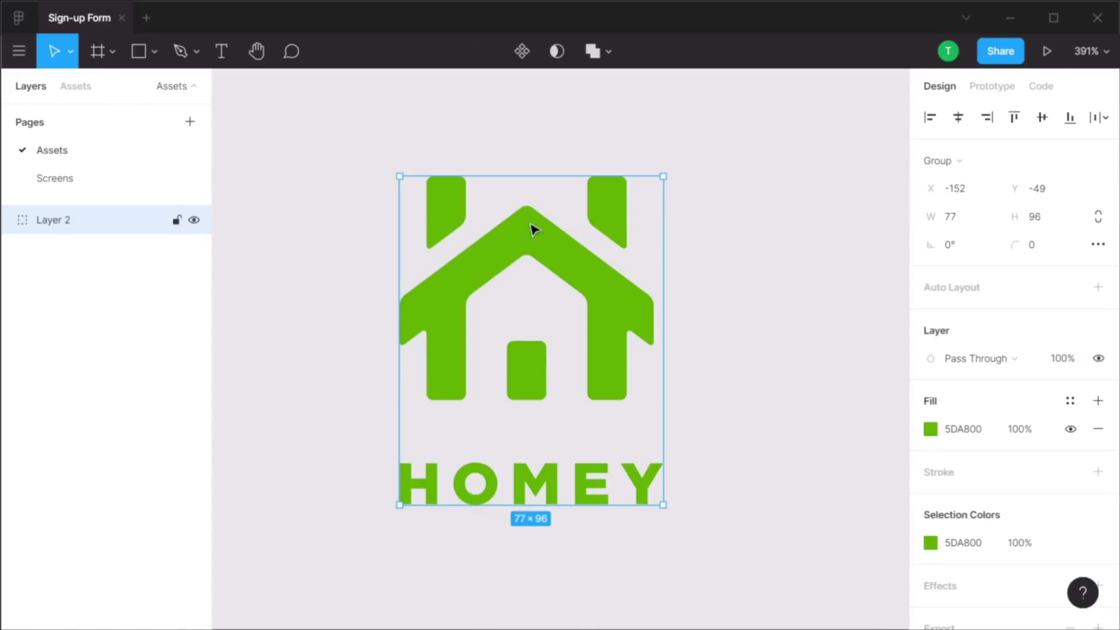
mouse_move(540, 239)
mouse_down()
mouse_move(545, 217)
mouse_move(540, 228)
mouse_move(515, 222)
mouse_move(523, 239)
mouse_move(557, 237)
mouse_up()
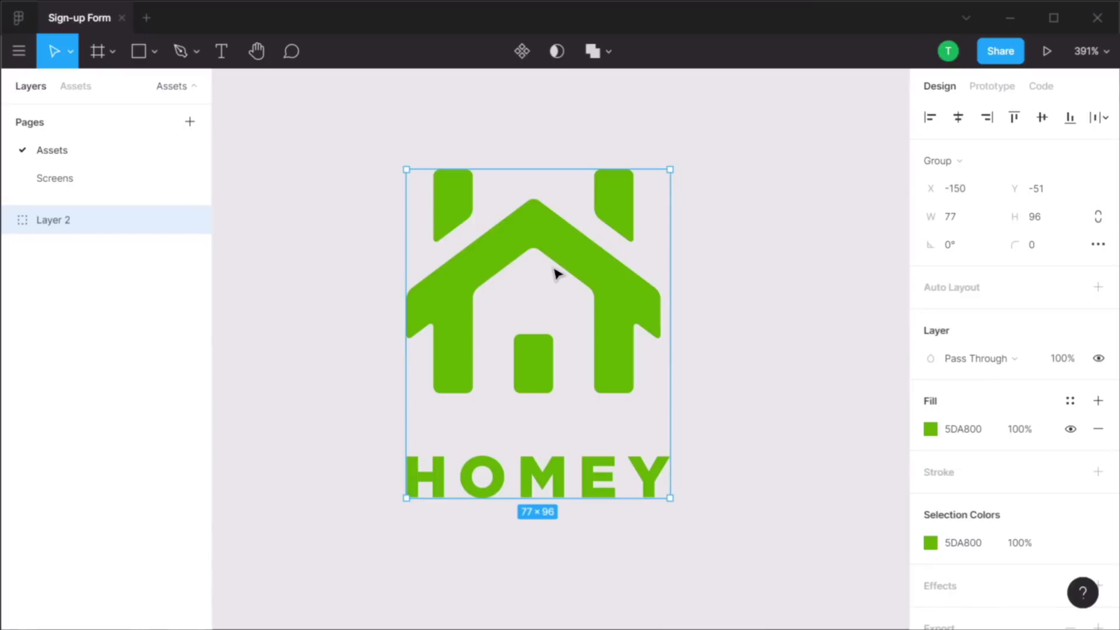
Rename the HOMEY logo group as Logo and convert it into a component
double_click(54, 220)
text(Logo)
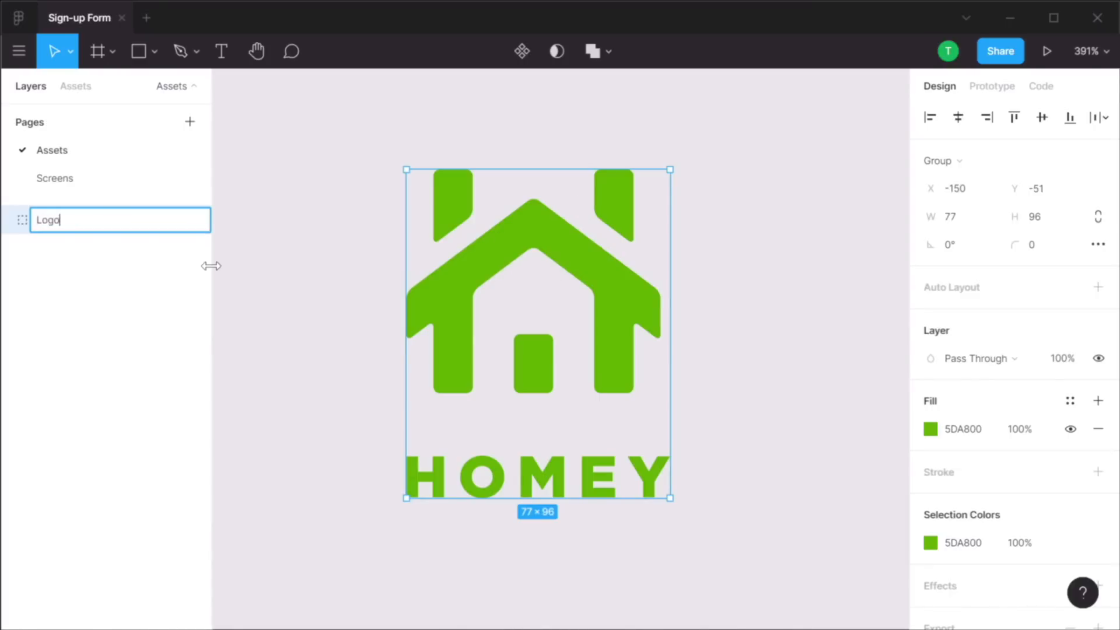
key(Return)
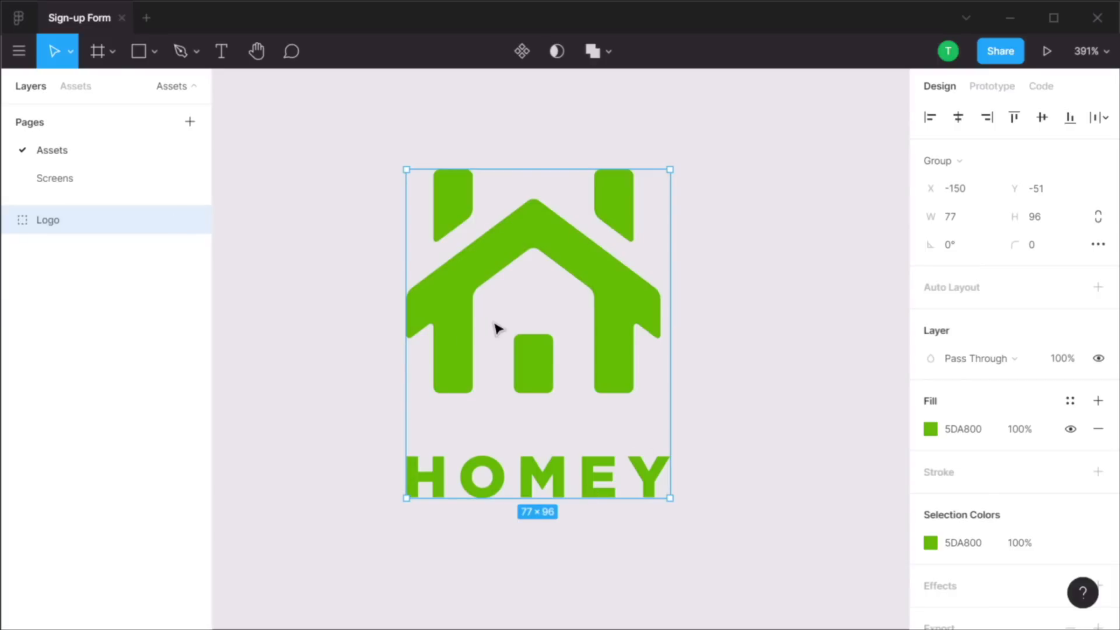
click(521, 54)
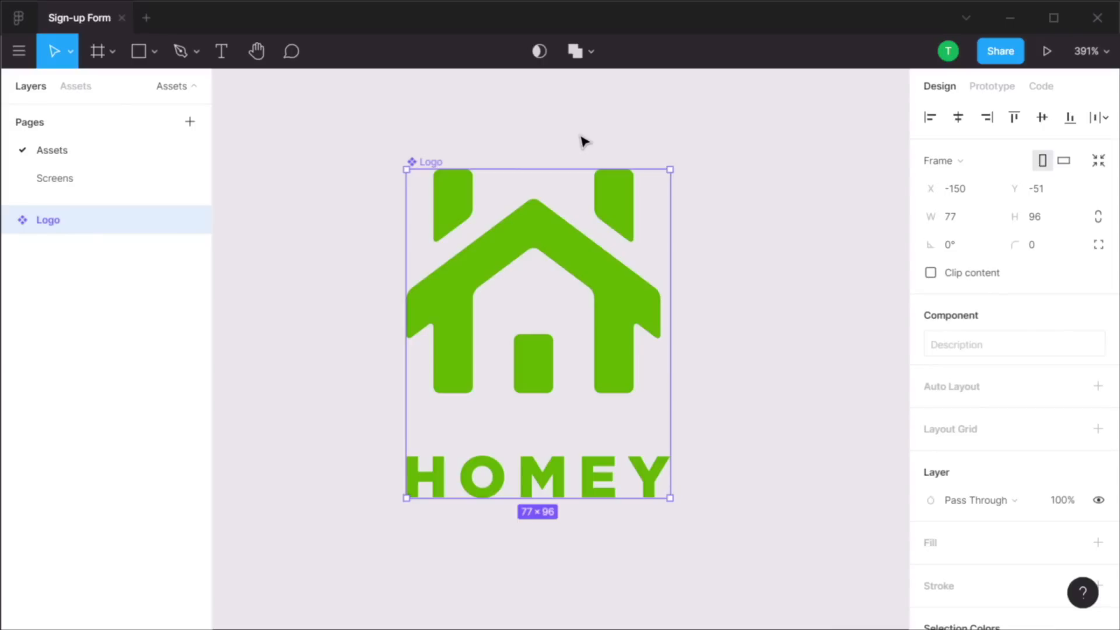
Move the Logo component to about X -192, Y -53 and place an instance beside it at about X -87, Y -53
drag(431, 164, 291, 159)
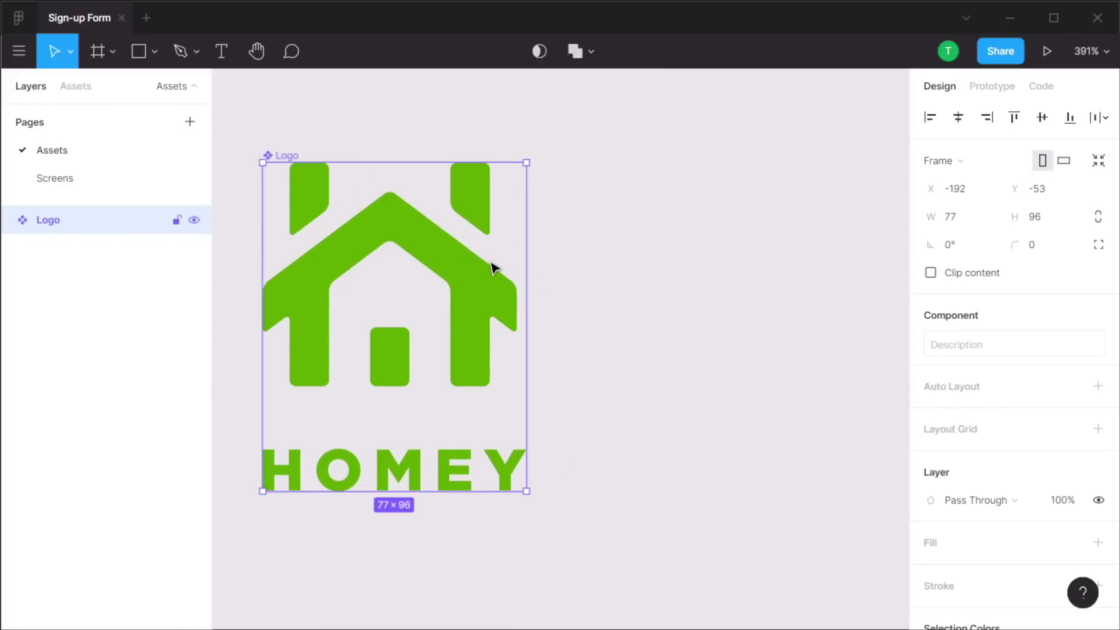
key(ctrl+v)
drag(451, 258, 762, 236)
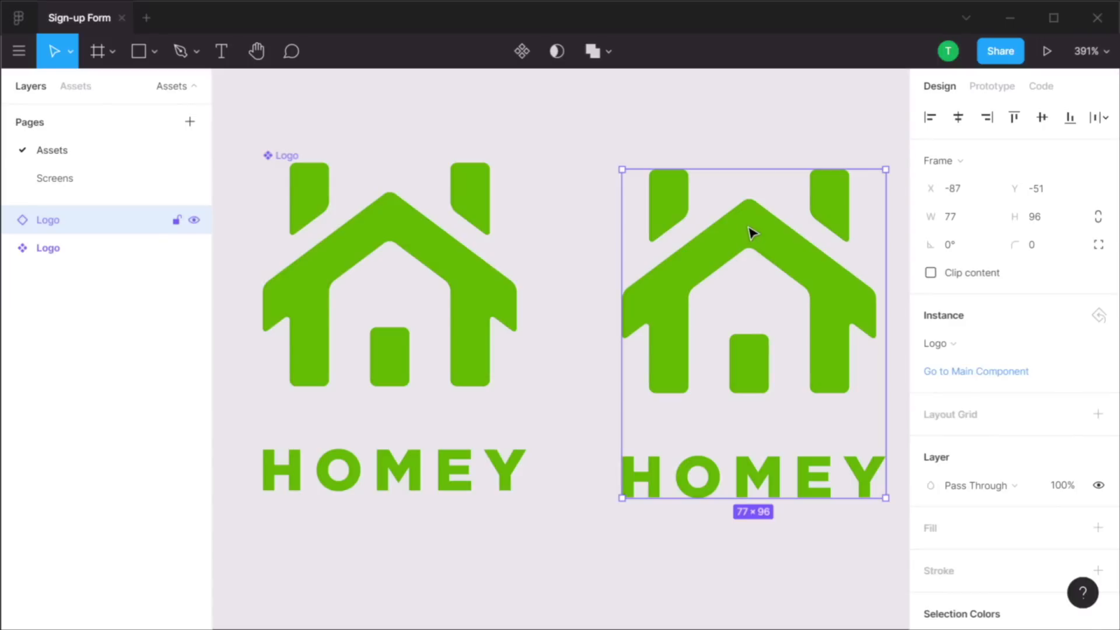
drag(751, 230, 753, 224)
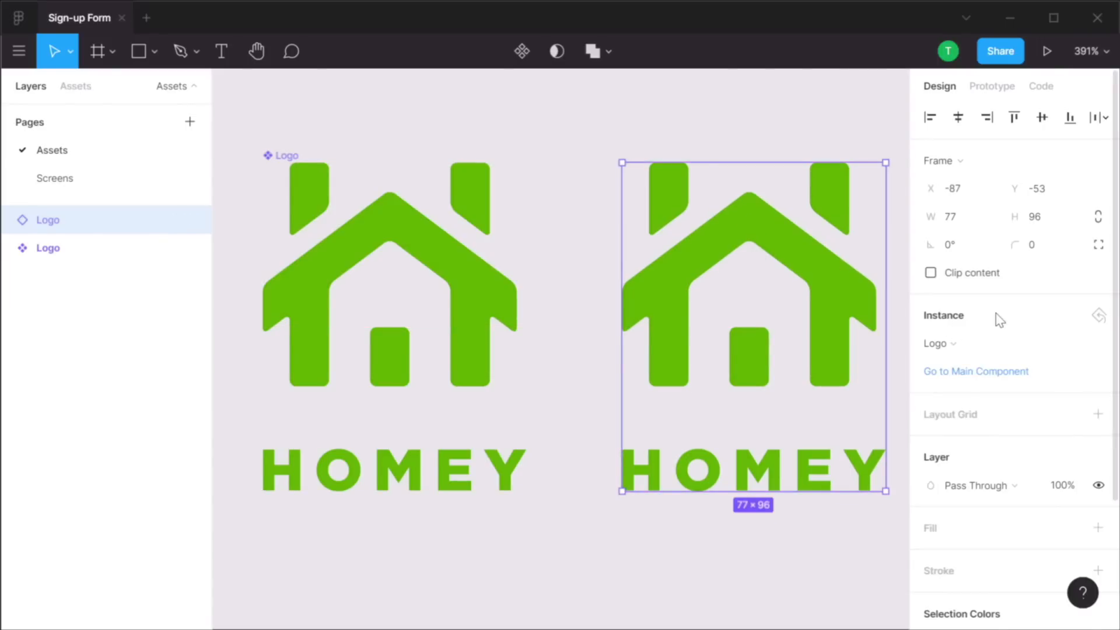
click(593, 168)
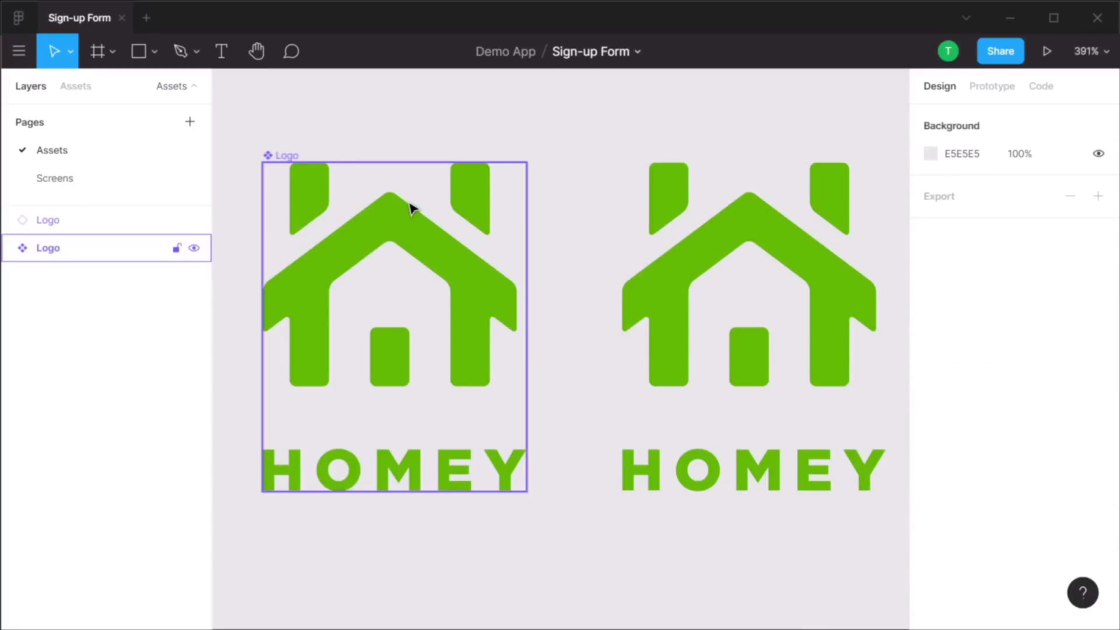
Change the fill of the group inside the main Logo component to teal 00A8A8 and deselect it
click(394, 232)
double_click(407, 233)
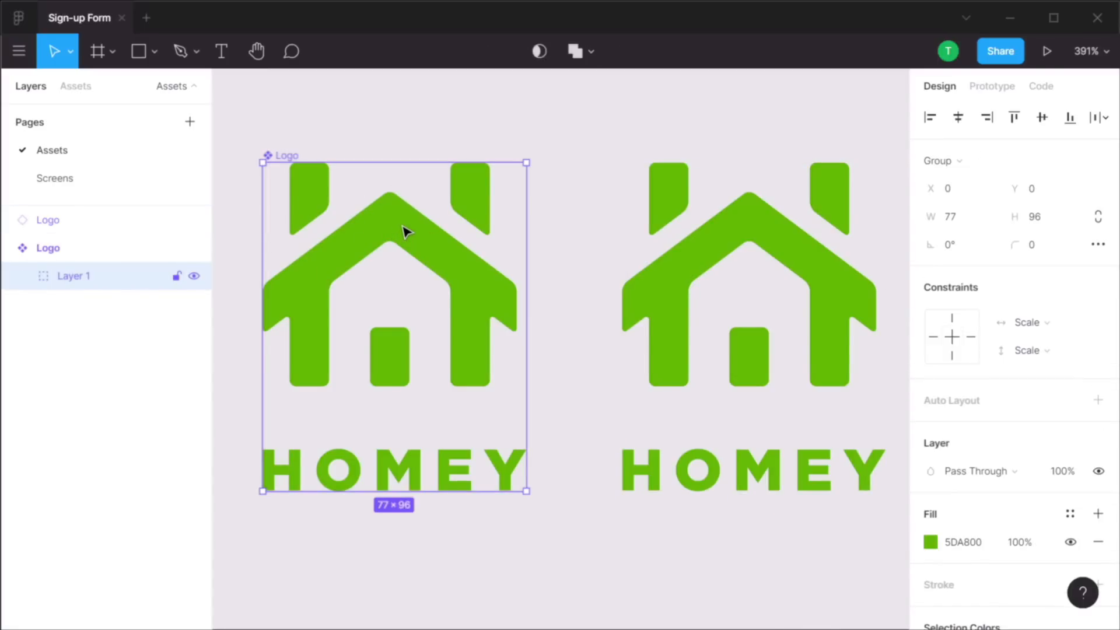
click(930, 542)
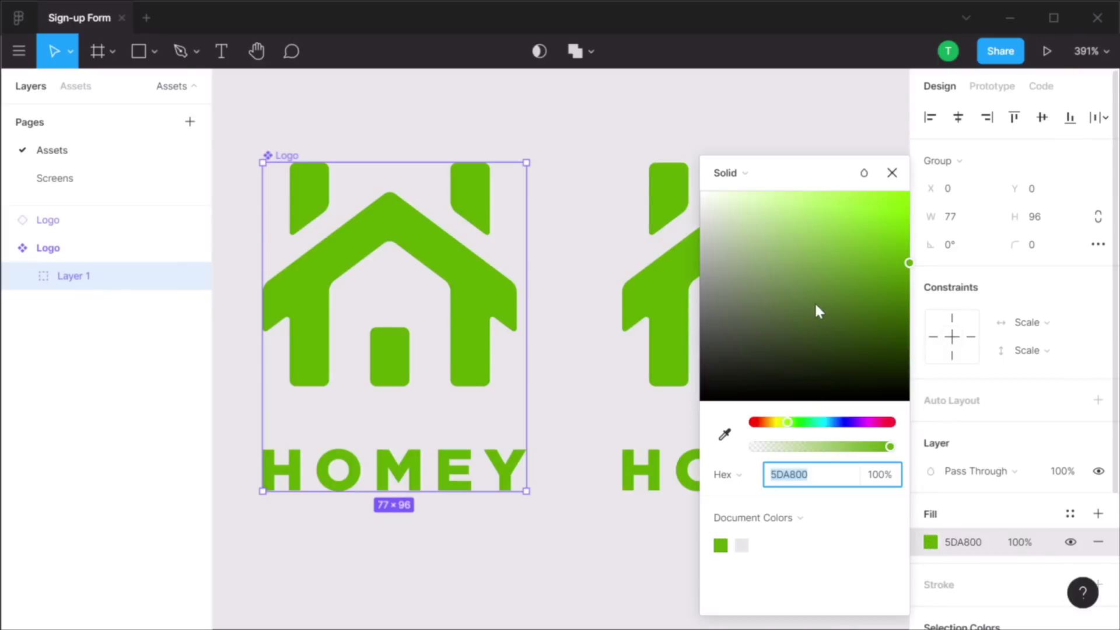
mouse_move(833, 422)
mouse_down()
mouse_move(871, 423)
mouse_move(825, 422)
mouse_up()
click(892, 173)
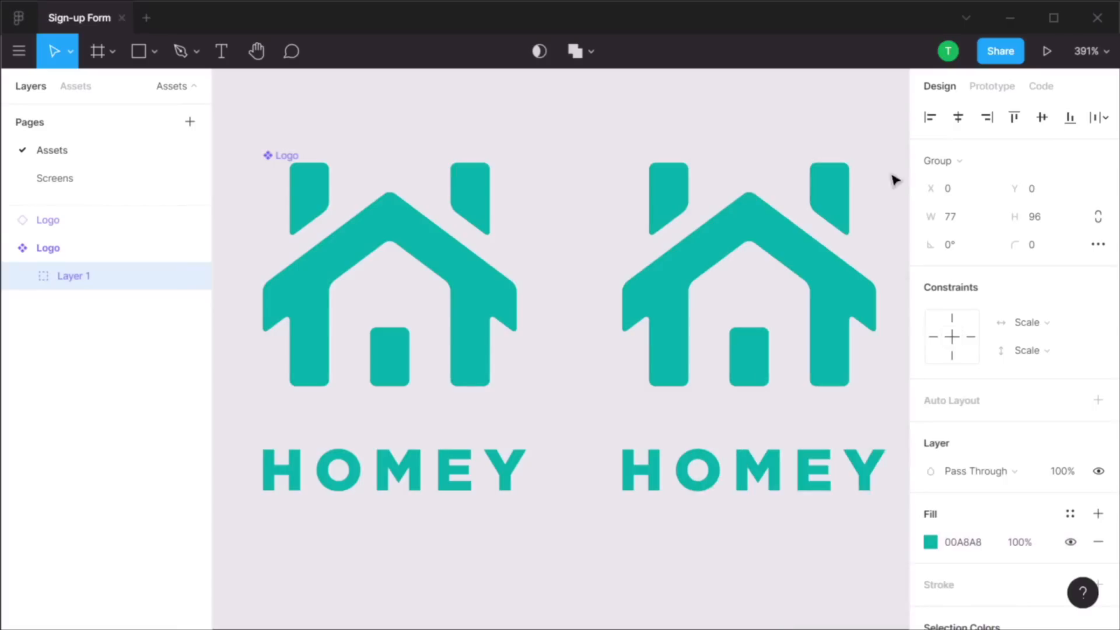
click(895, 180)
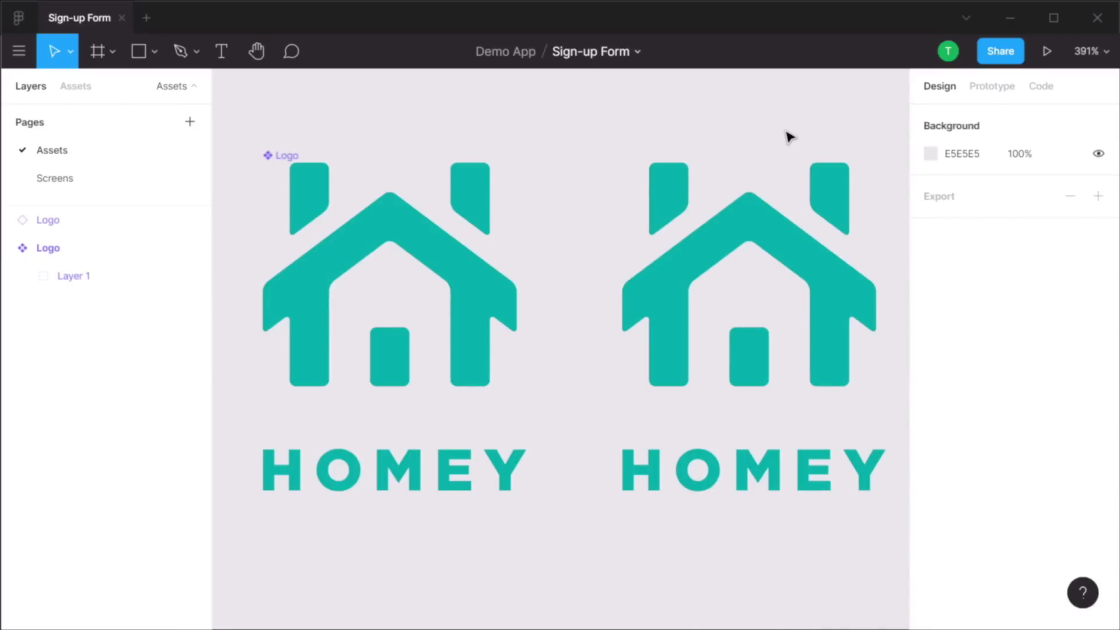
Undo the teal fill change on the main Logo component and delete the Logo instance beside it
key(ctrl+z)
key(ctrl+z)
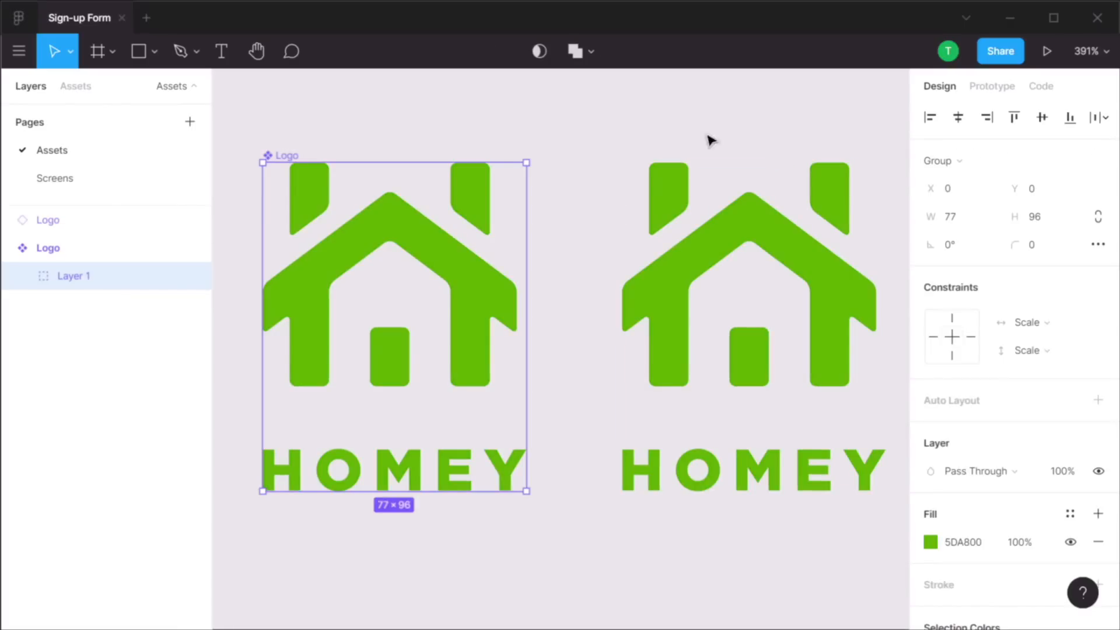
click(732, 136)
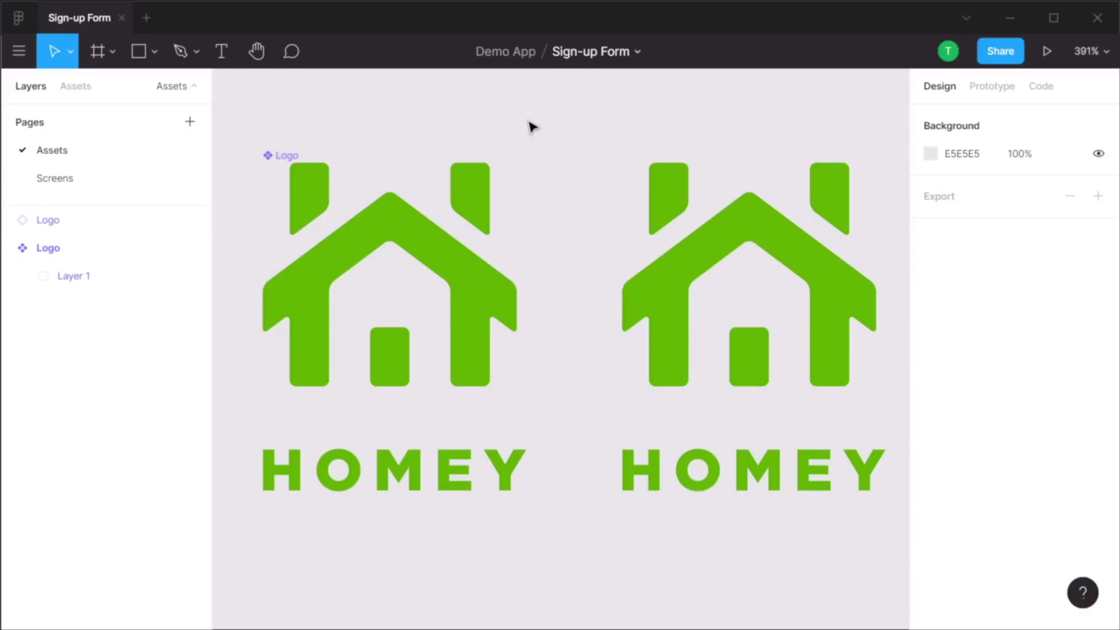
click(754, 236)
key(Delete)
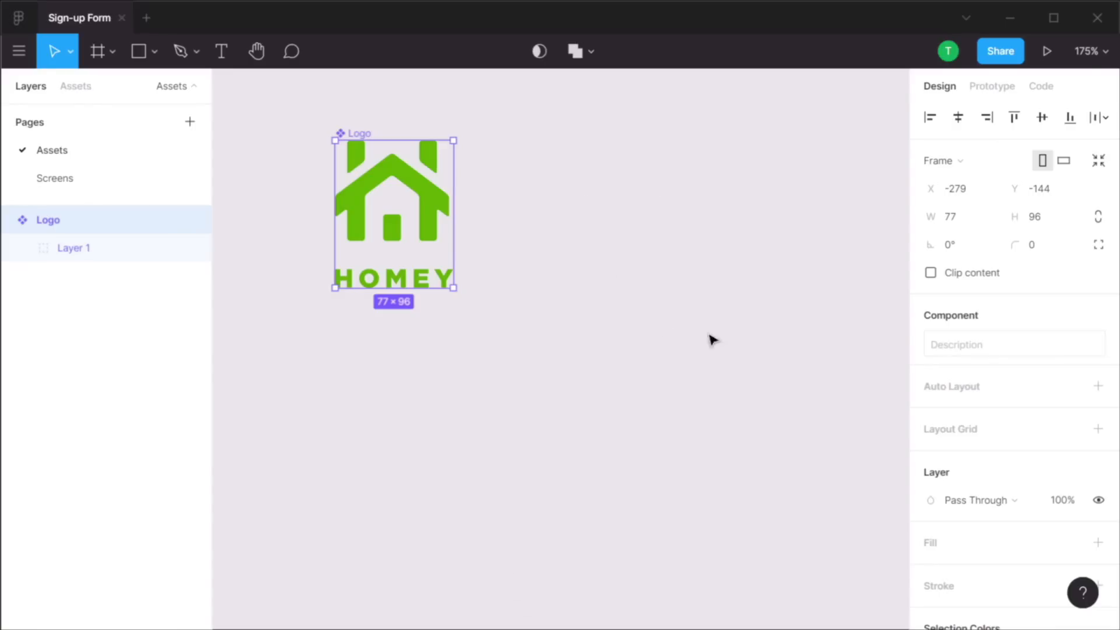
Move the Logo component to about X -312, Y -151 and deselect it
click(548, 290)
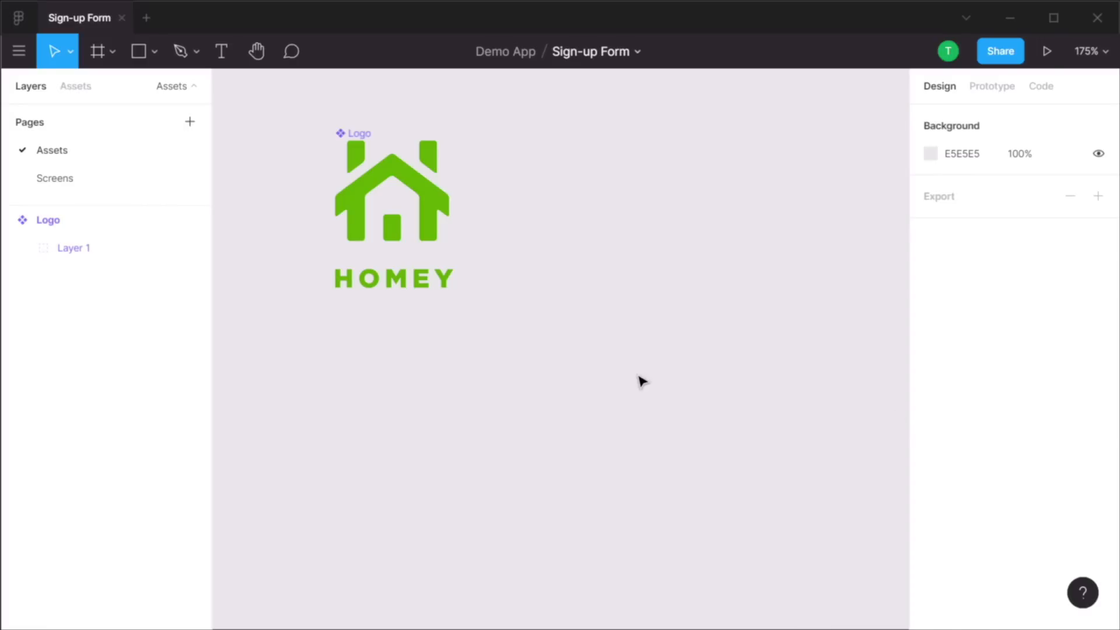
drag(364, 135, 314, 123)
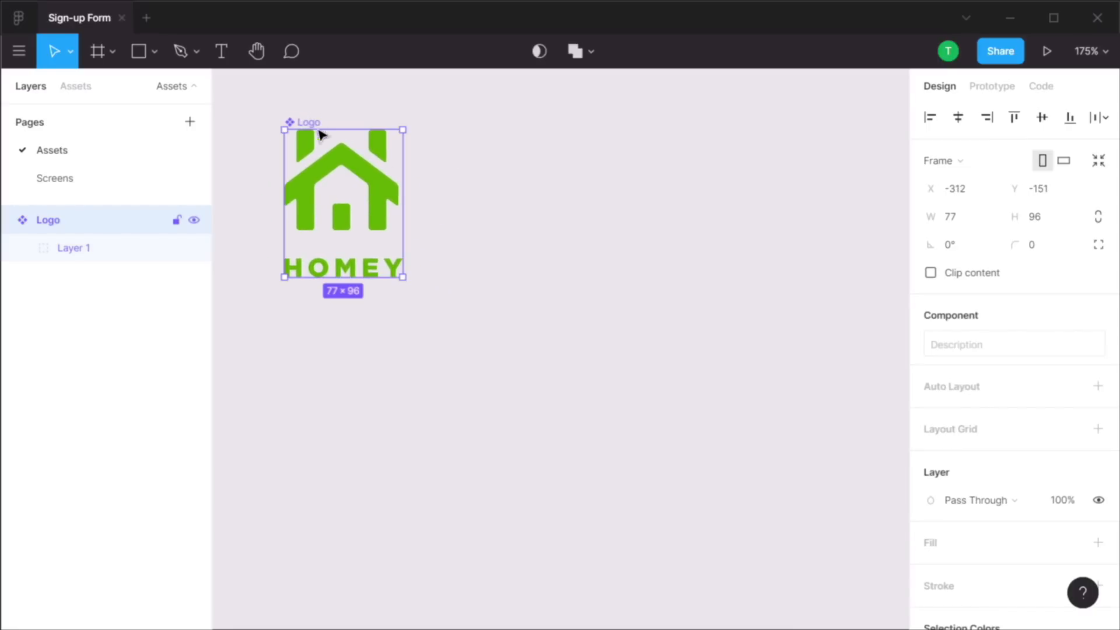
click(548, 228)
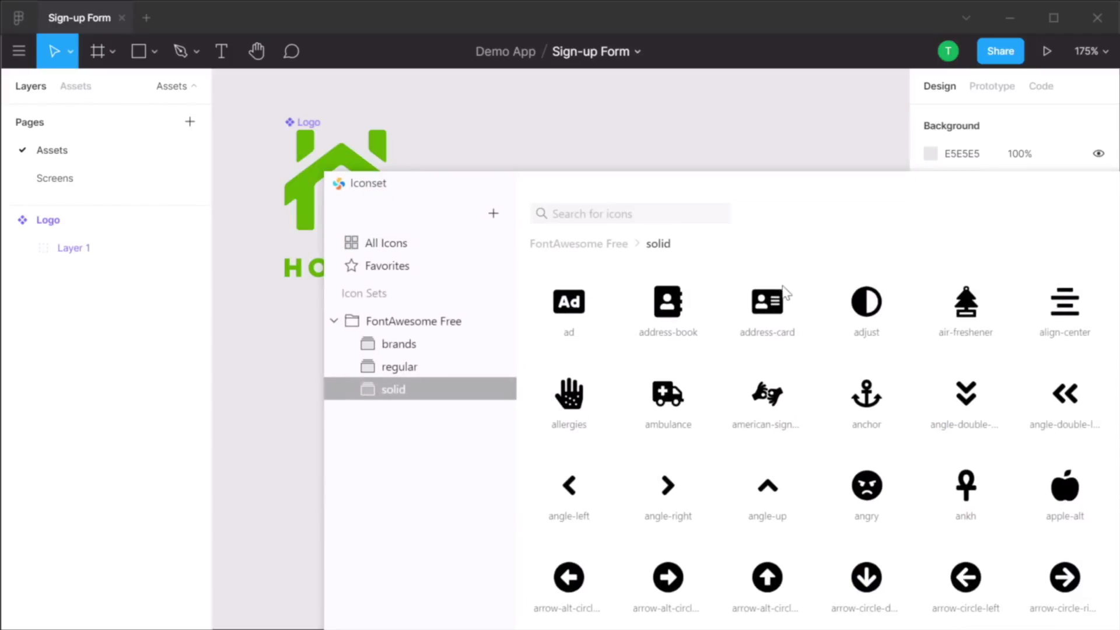
Maximize the Iconset window and look through the brands, regular and solid sets of FontAwesome Free
drag(925, 177, 708, 91)
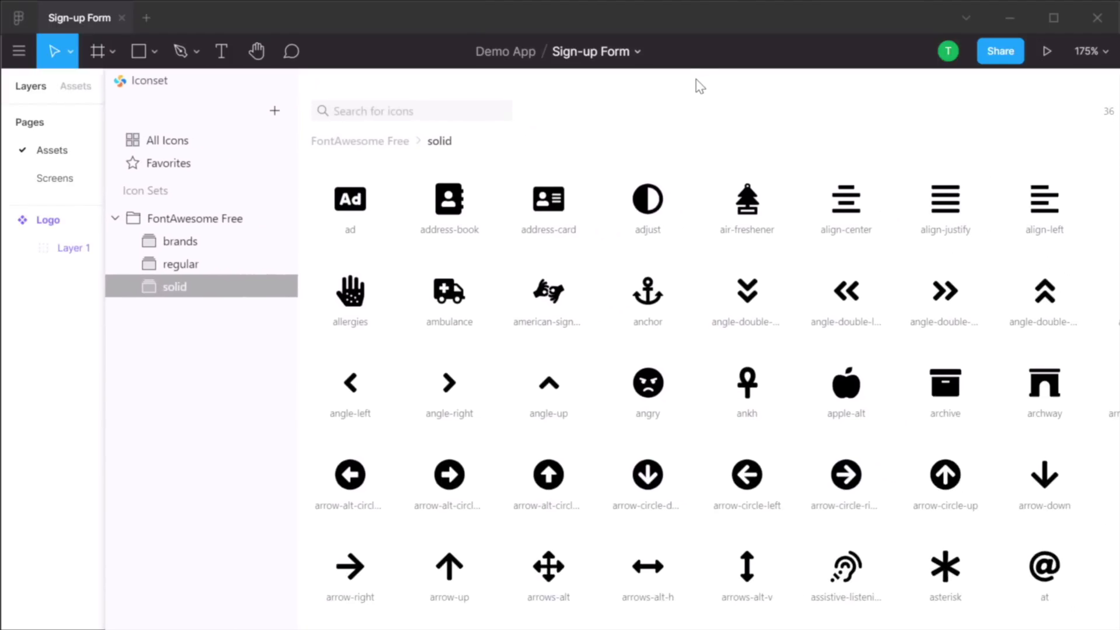
right_click(708, 91)
click(711, 89)
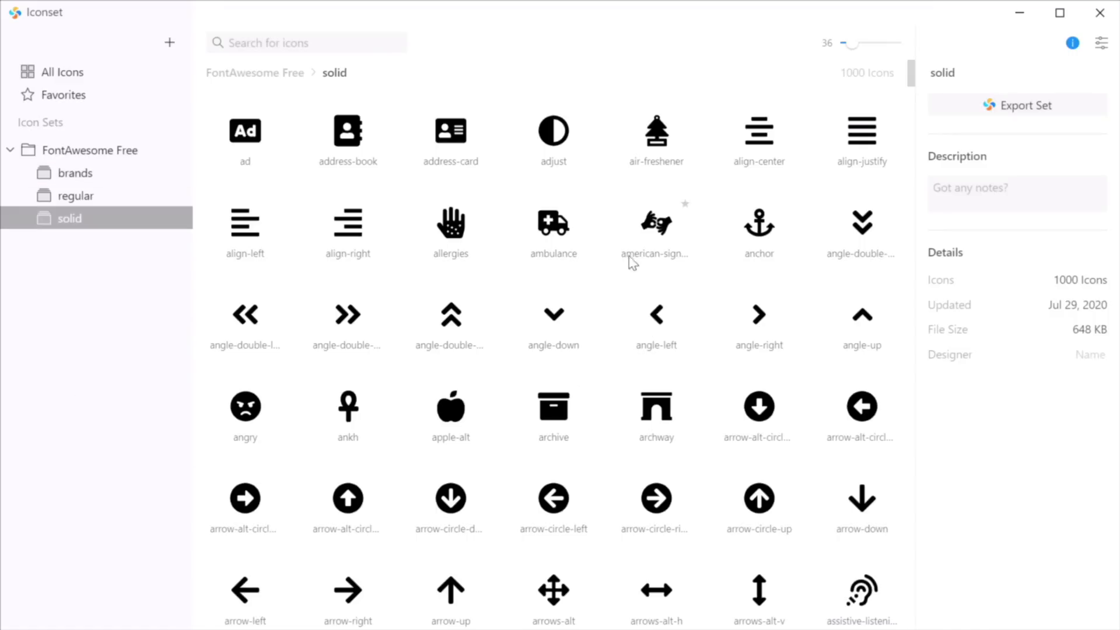
click(142, 196)
click(139, 173)
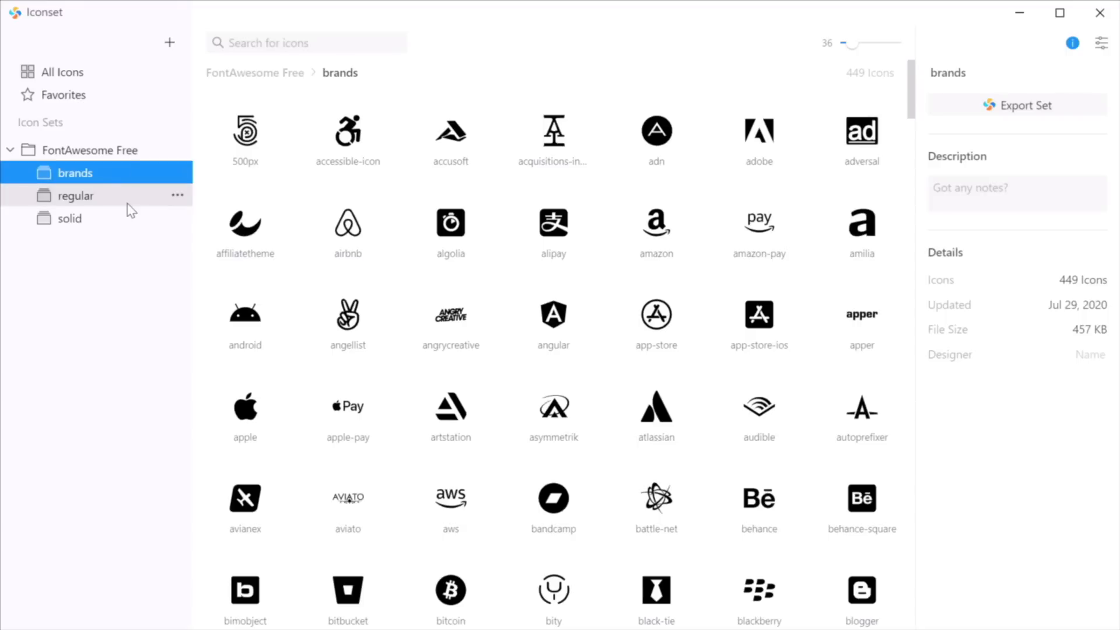
click(131, 198)
click(133, 220)
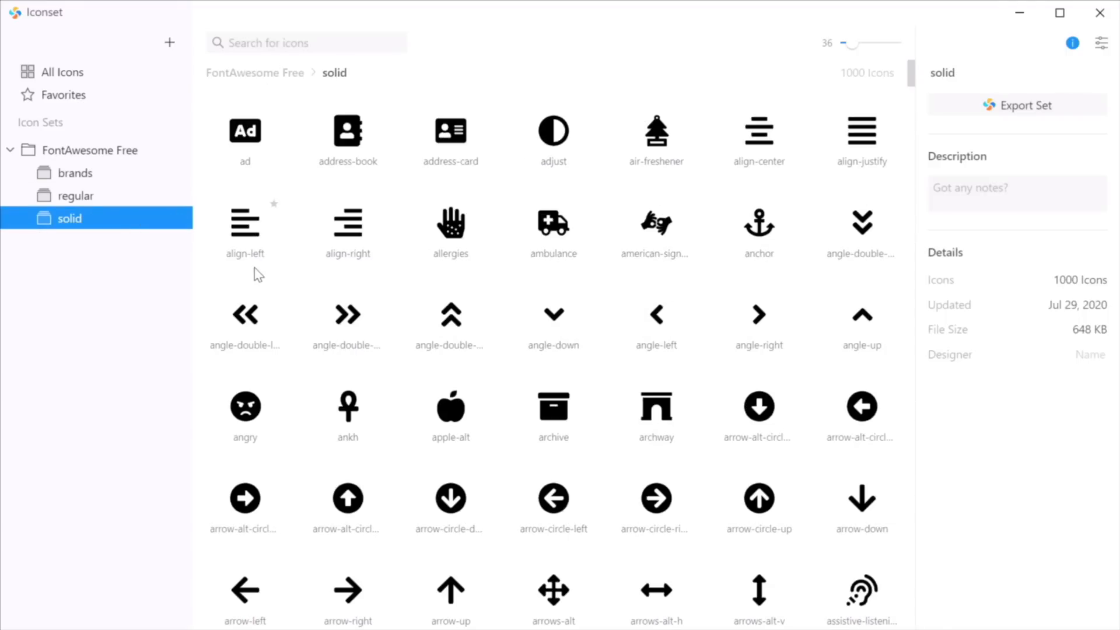
Search the icon library for "face" and show the matches in the brands set
key(ctrl+f)
text(face)
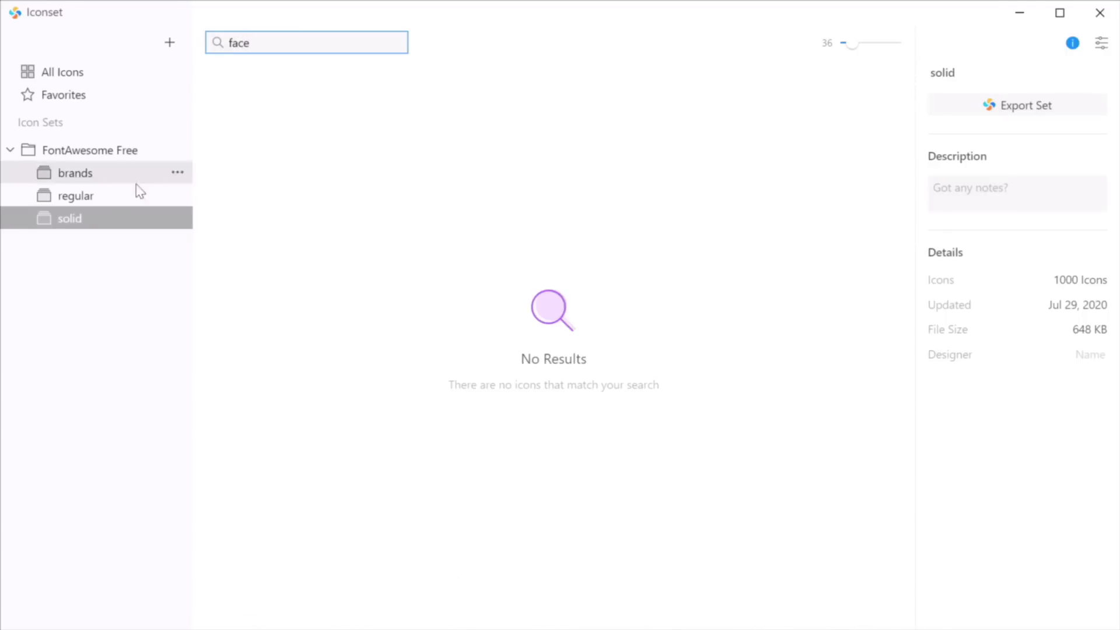
click(115, 199)
click(115, 172)
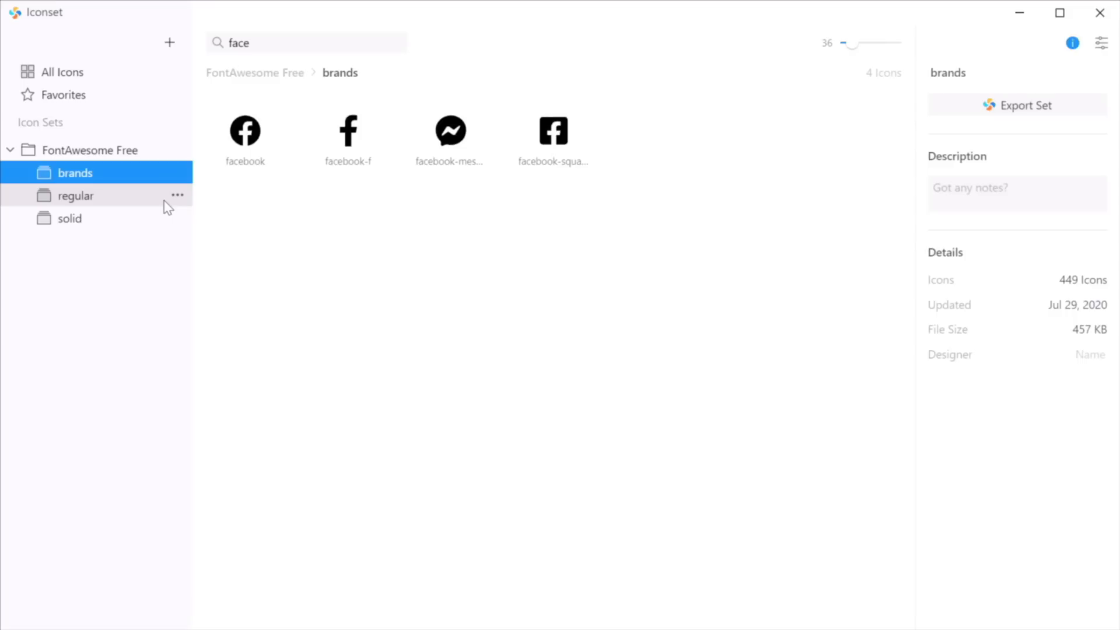
Copy the facebook-square icon and switch to the Sign-up Form file in Figma
click(557, 137)
right_click(557, 136)
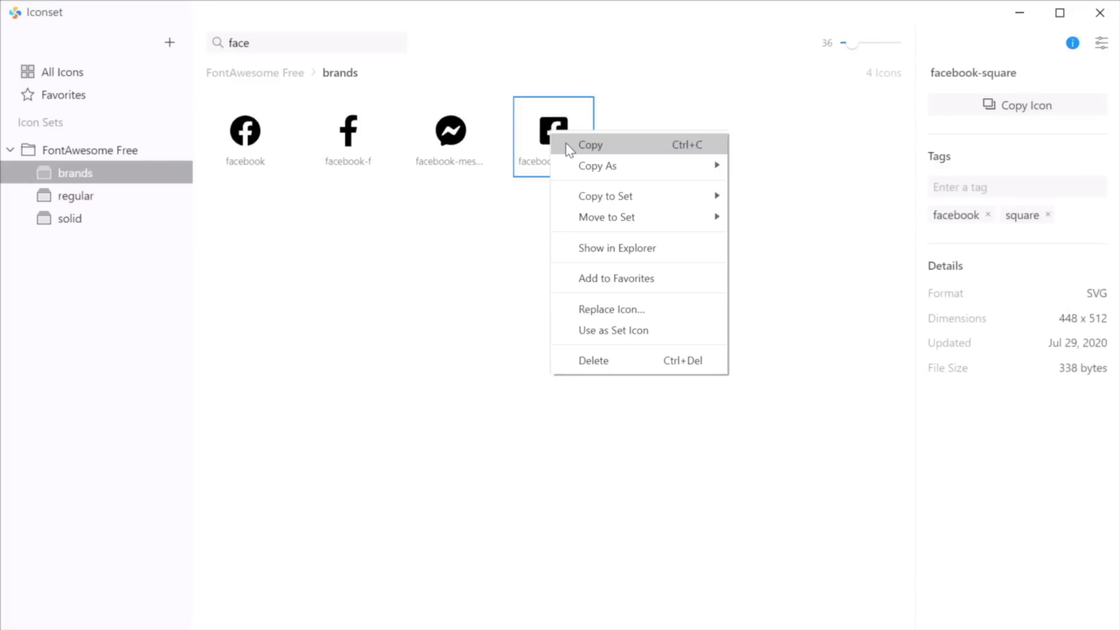
click(567, 144)
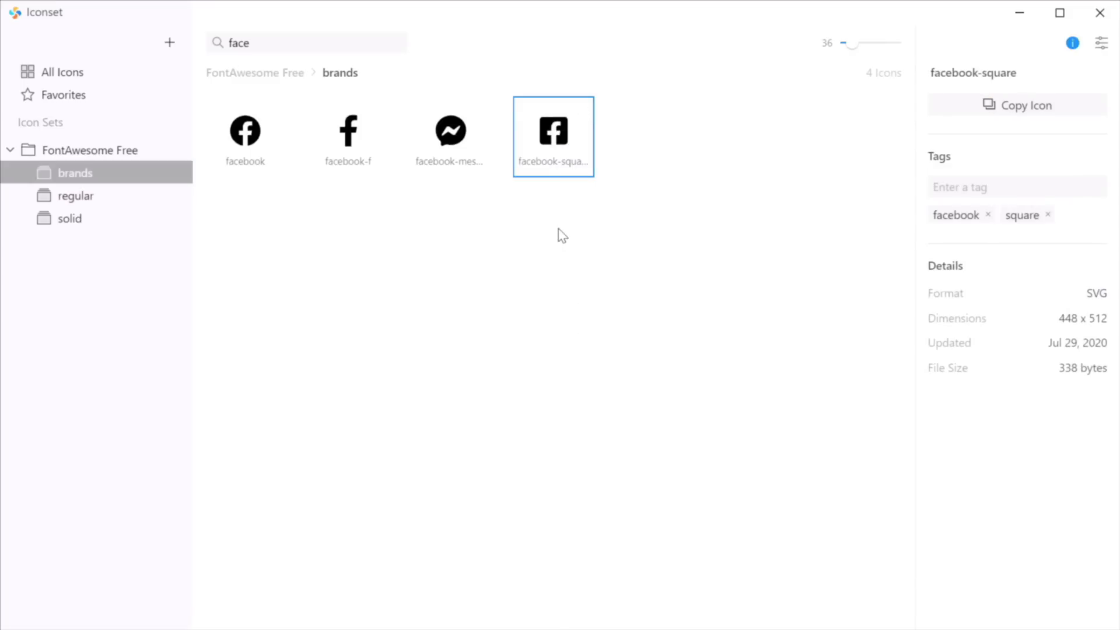
key(alt+Tab)
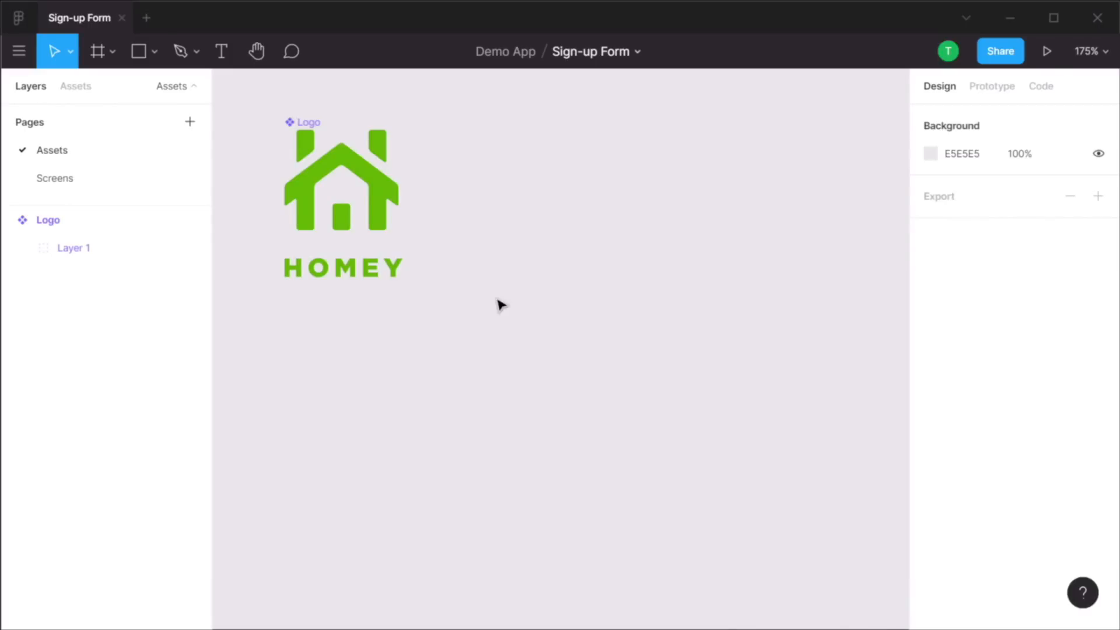
key(alt+Tab)
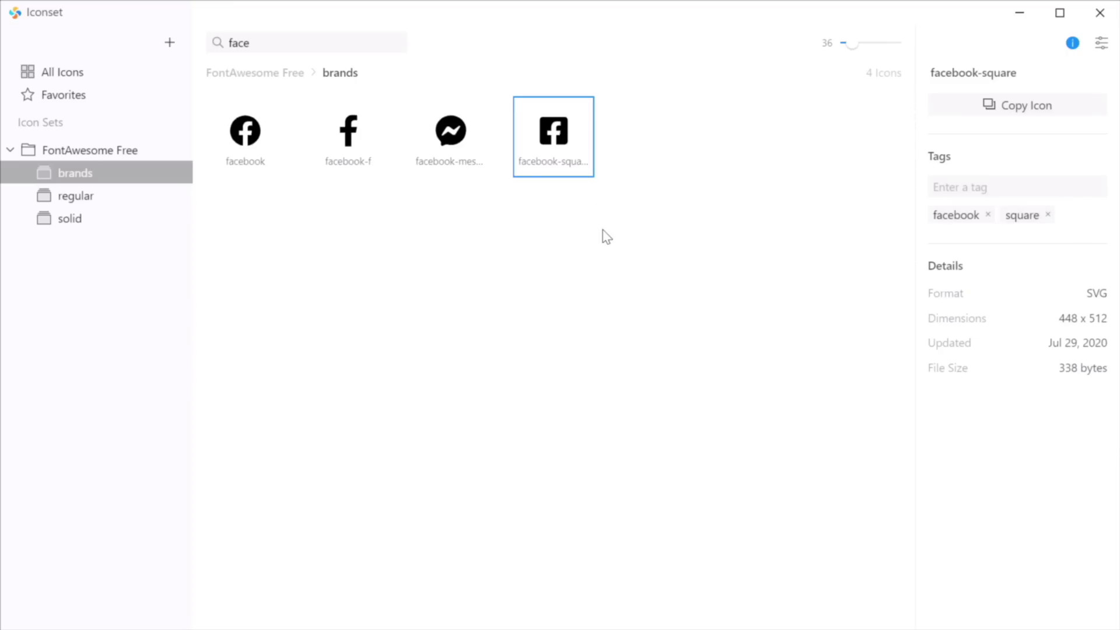
key(alt+Tab)
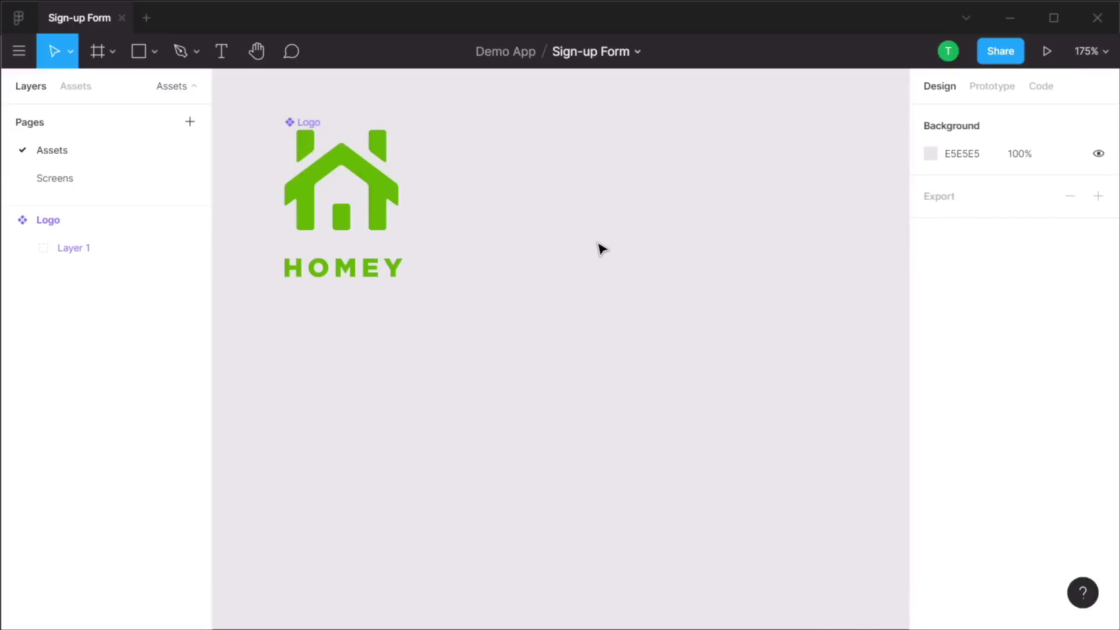
Bring the facebook-square icon from Iconset onto the Figma Assets page and move it beside the logo at about X -179, Y -179
key(alt+Tab)
drag(566, 133, 537, 332)
key(alt+Tab)
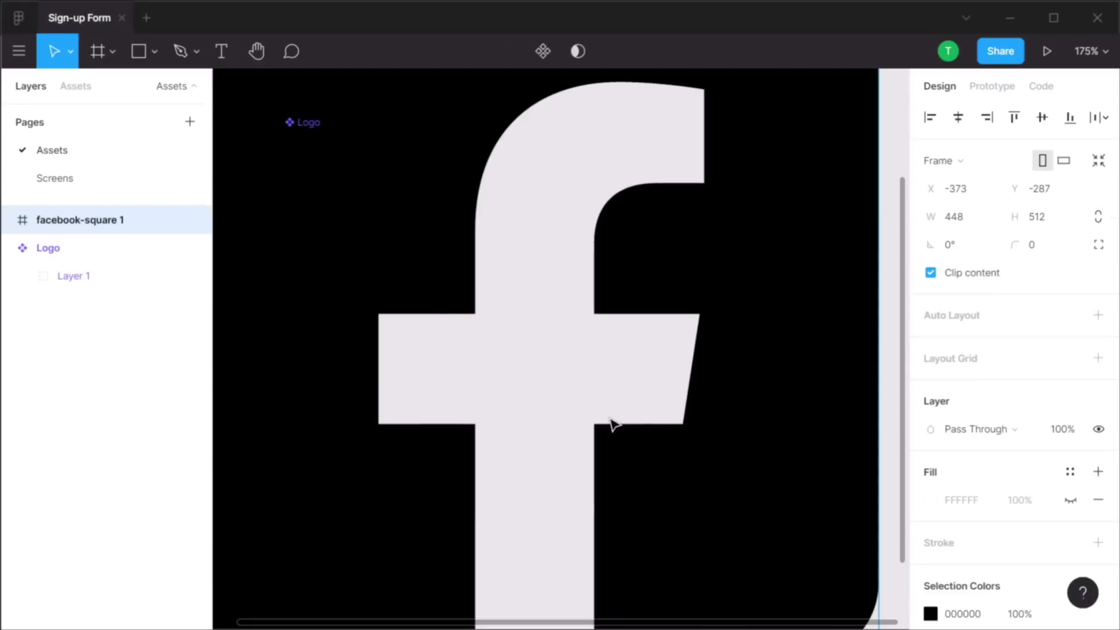
scroll(613, 353, down, 5)
scroll(612, 352, up, 3)
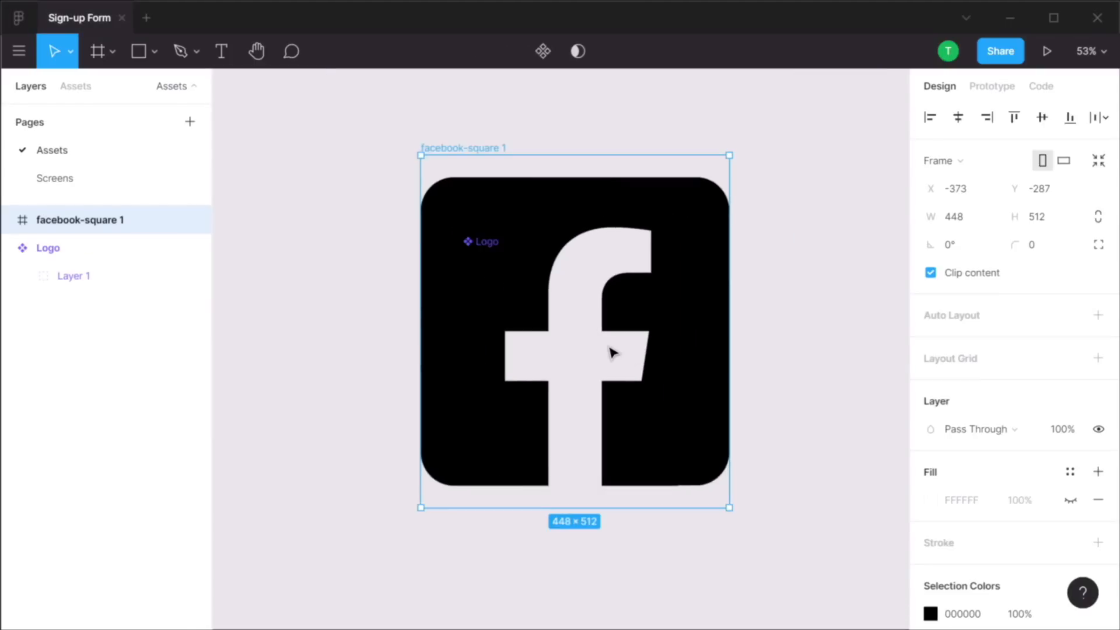
scroll(612, 352, down, 3)
drag(672, 280, 807, 357)
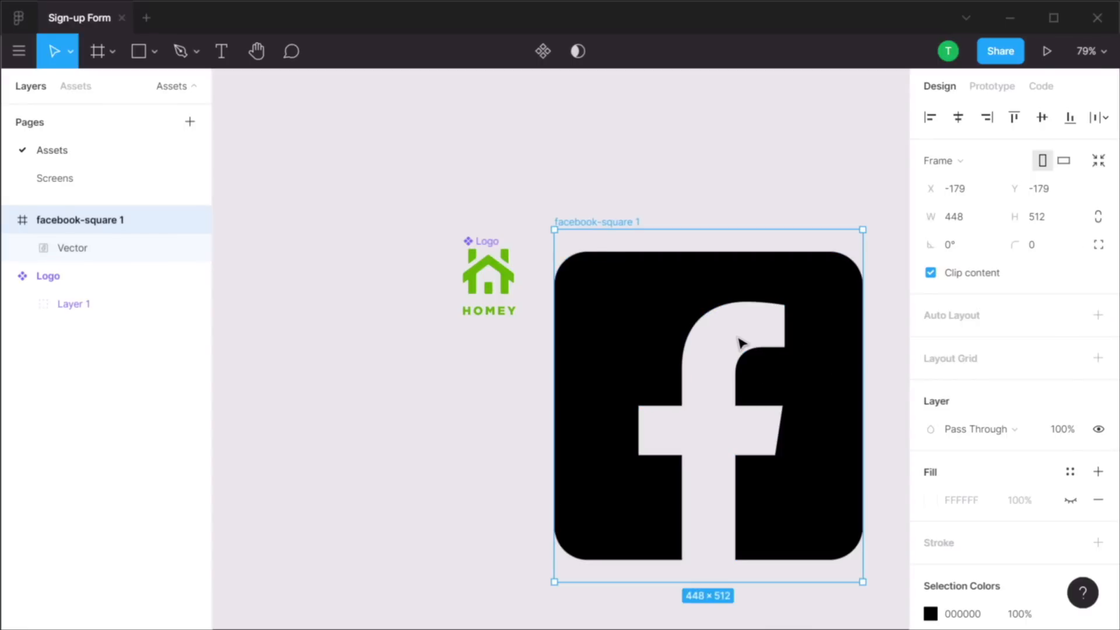
Resize the Facebook icon's vector to 24 × 24 with proportions locked and ungroup the frame around it
click(1100, 217)
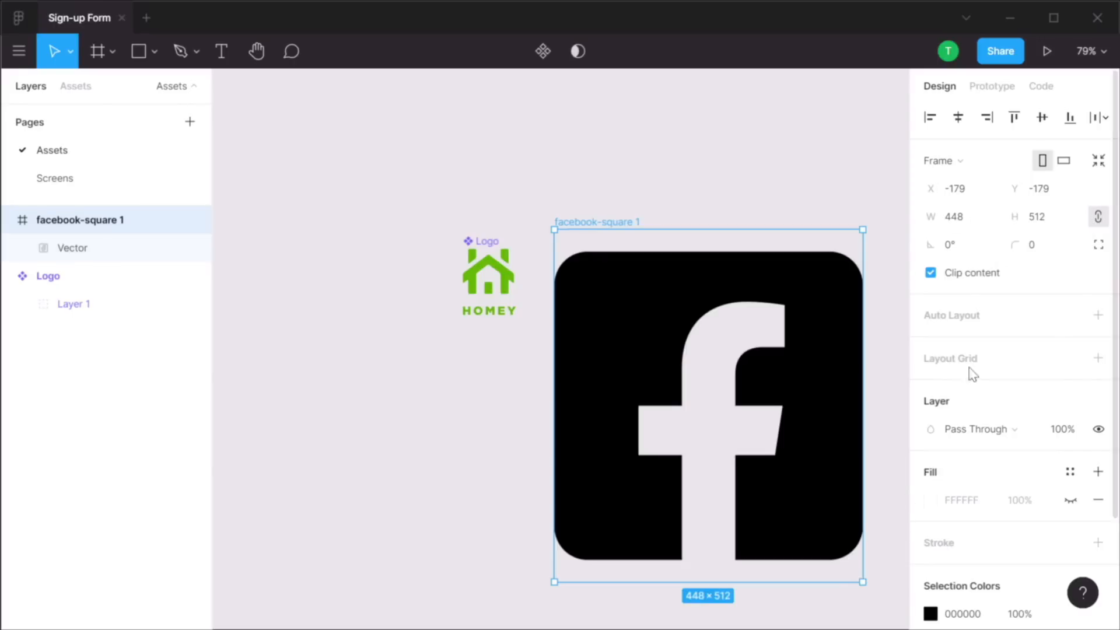
click(1046, 218)
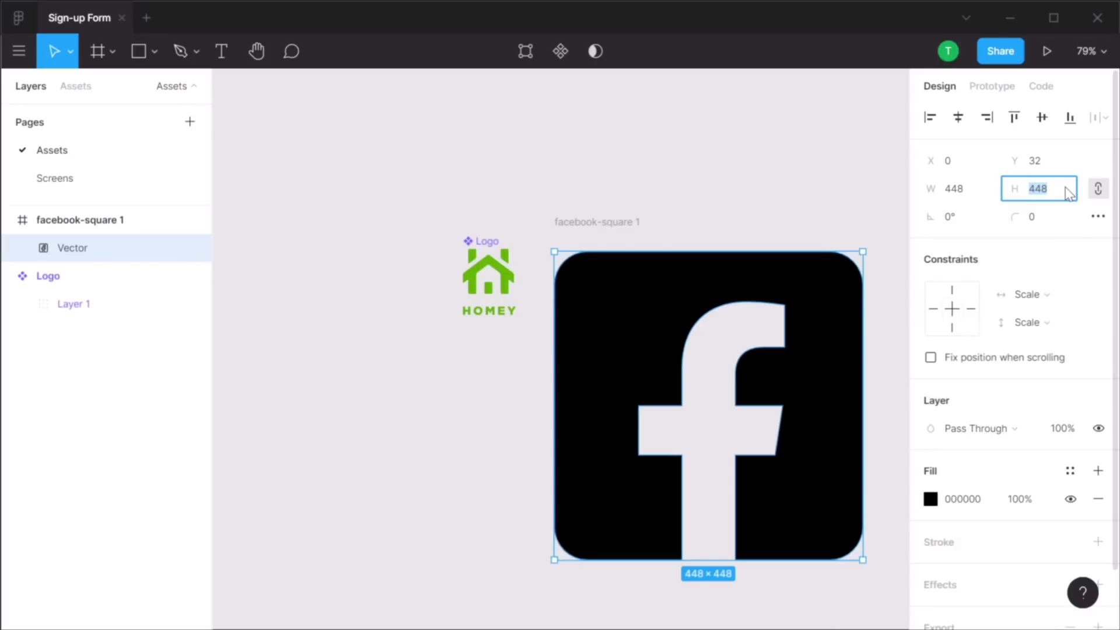
text(24)
key(Tab)
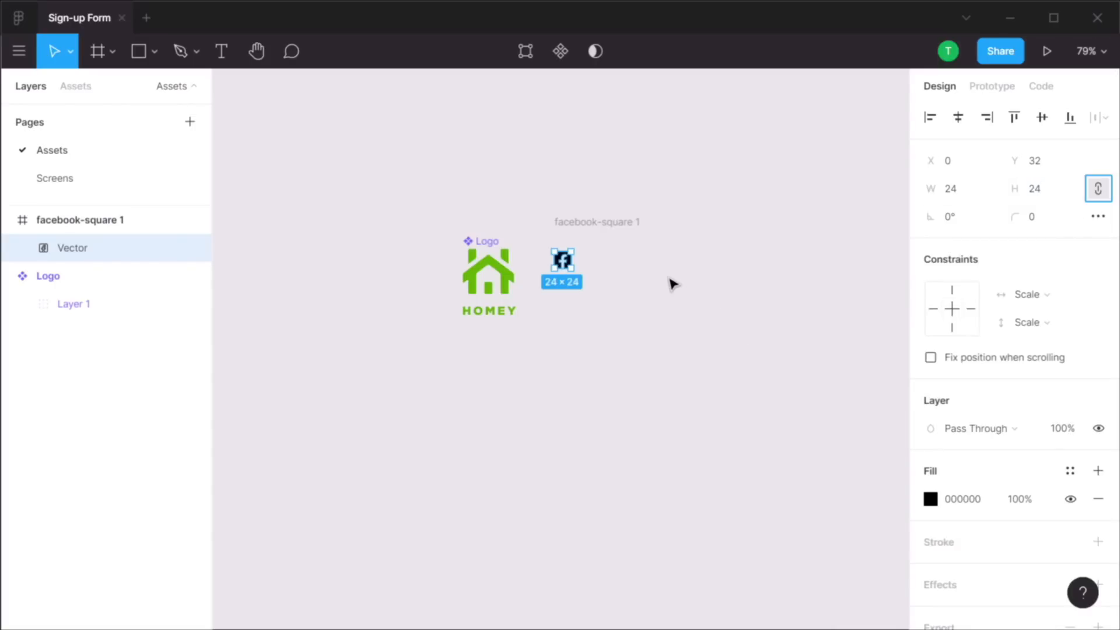
click(585, 223)
right_click(583, 224)
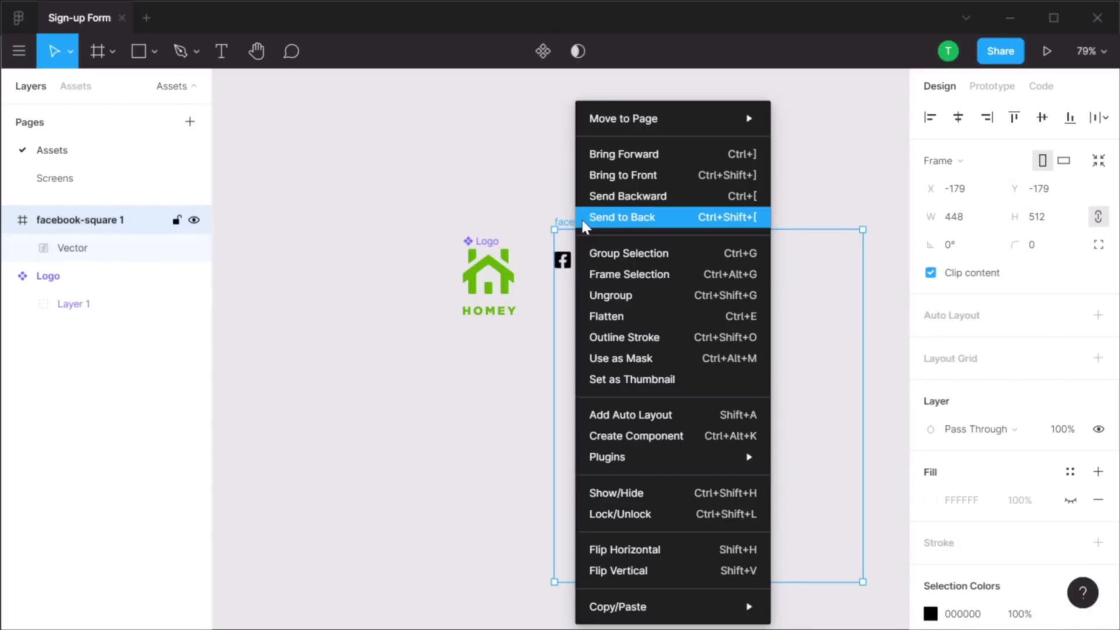
click(640, 295)
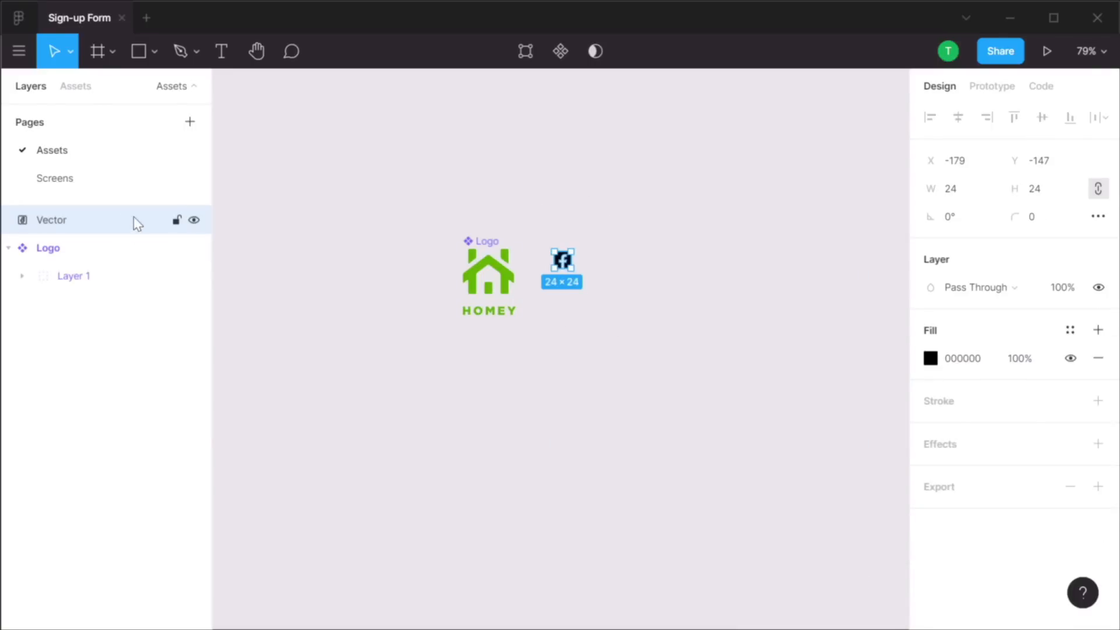
Rename the Facebook vector layer as icon-facebook
double_click(59, 221)
text(ic)
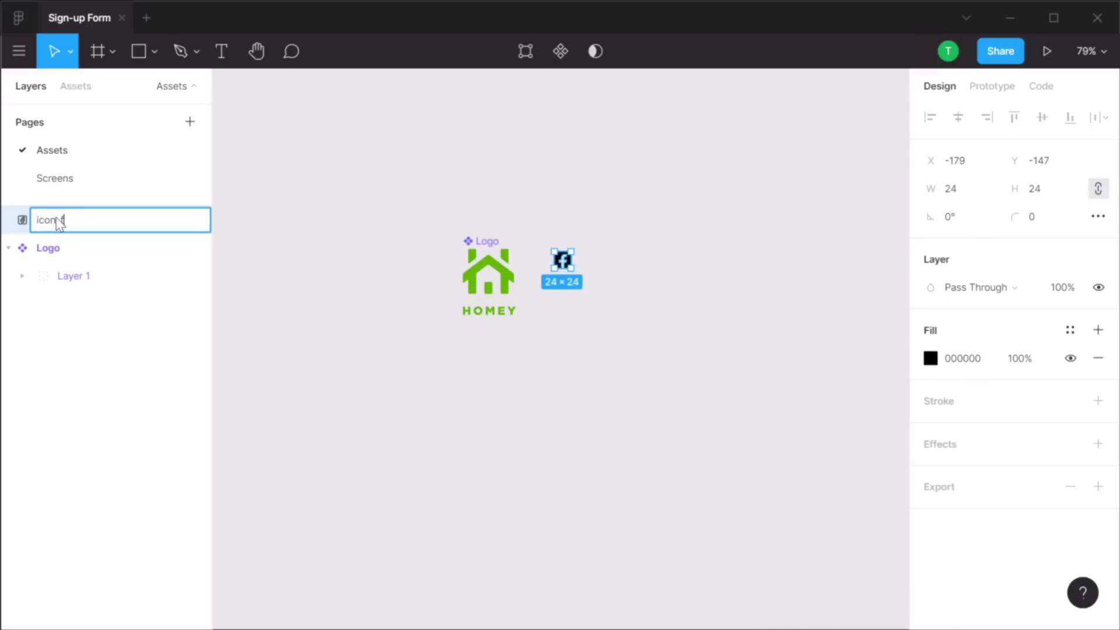
text(on/facebook)
key(Return)
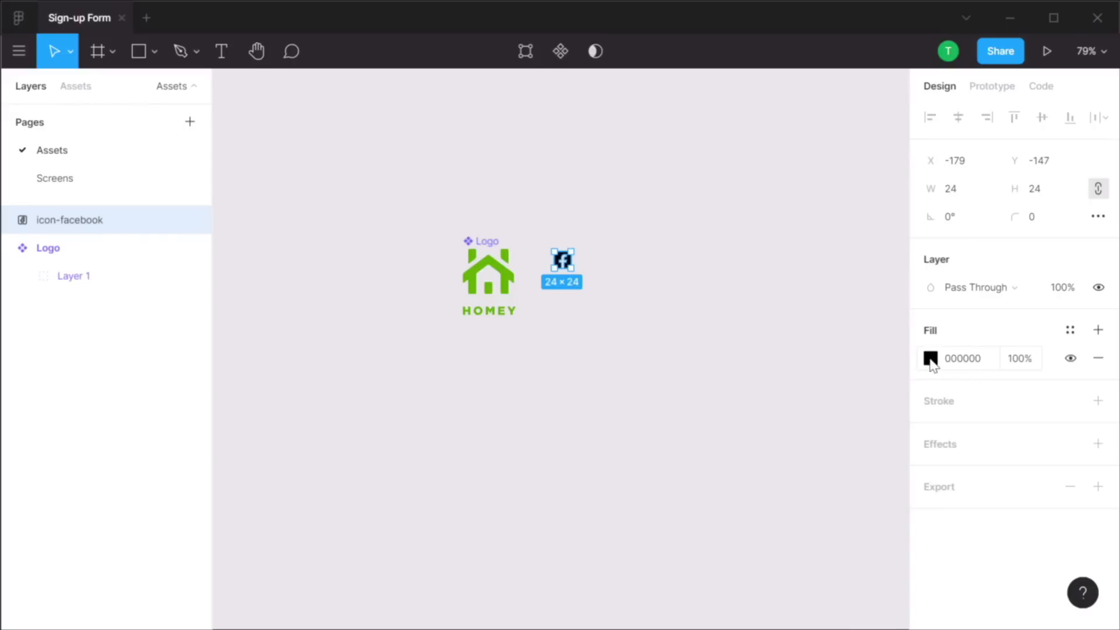
Move icon-facebook below the logo to about X -312, Y 17 and convert it into a component
drag(561, 264, 471, 378)
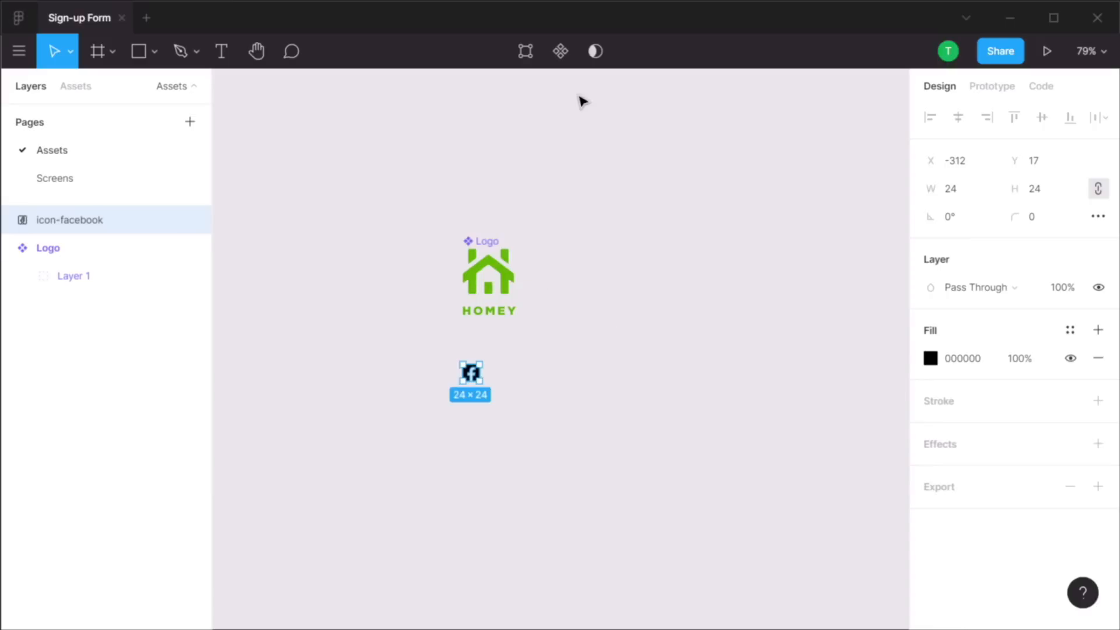
click(559, 54)
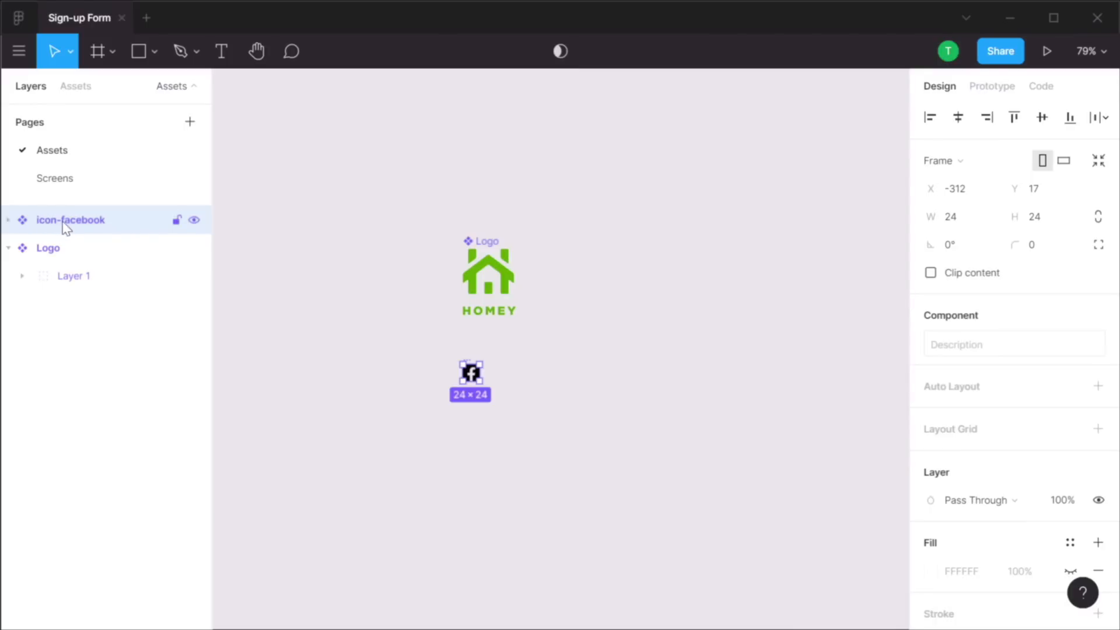
click(523, 378)
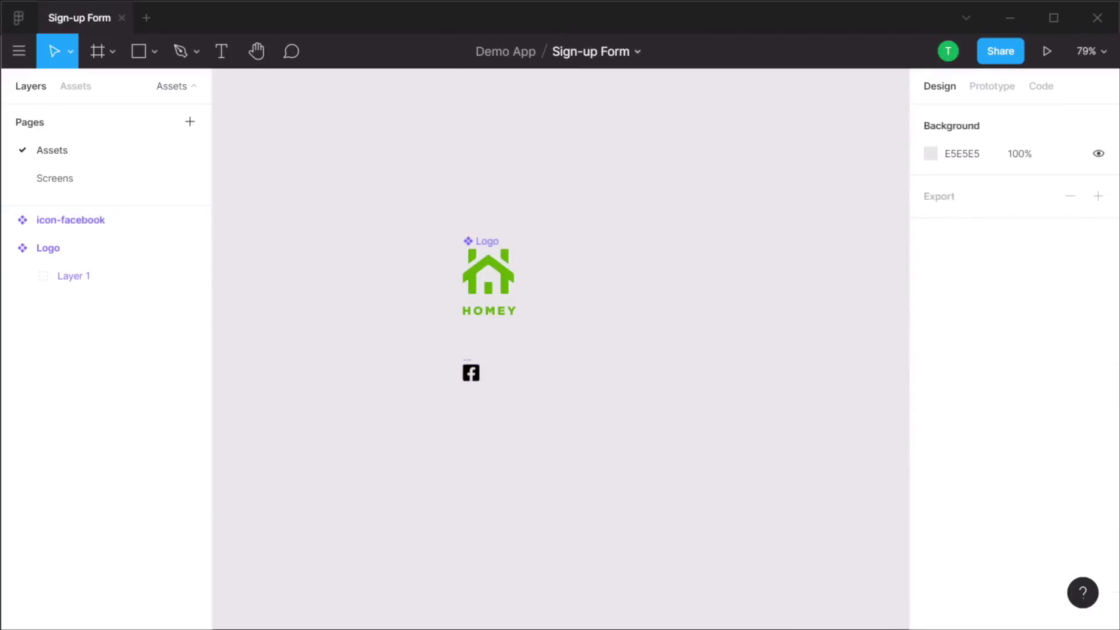
Switch to Iconset, search for "enve" and check the matches in the regular and solid sets
key(alt+Tab)
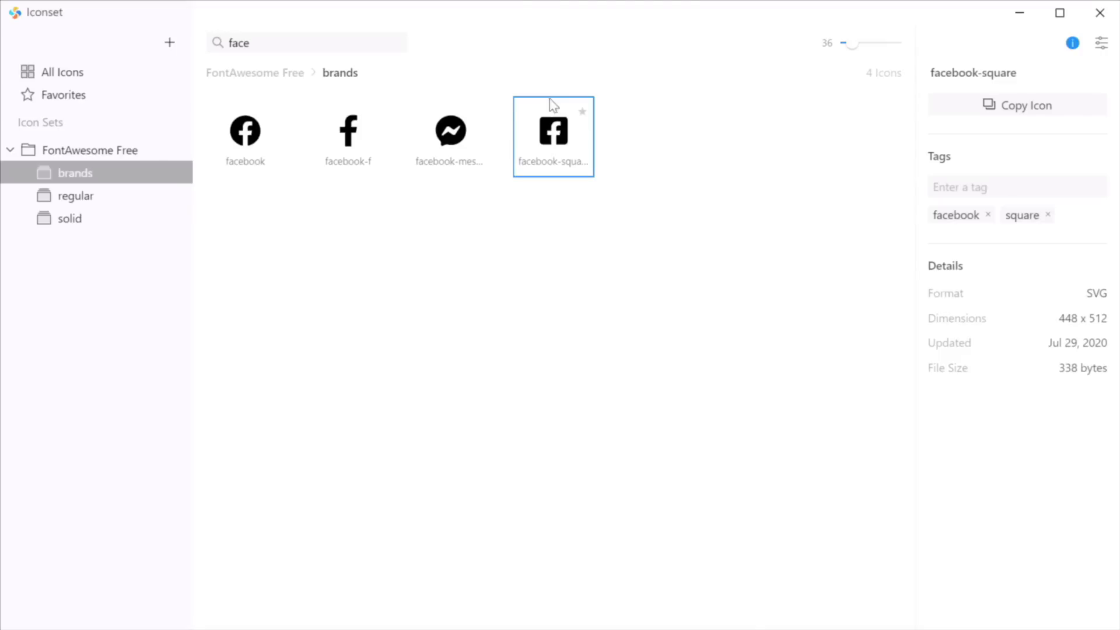
double_click(257, 45)
text(enve)
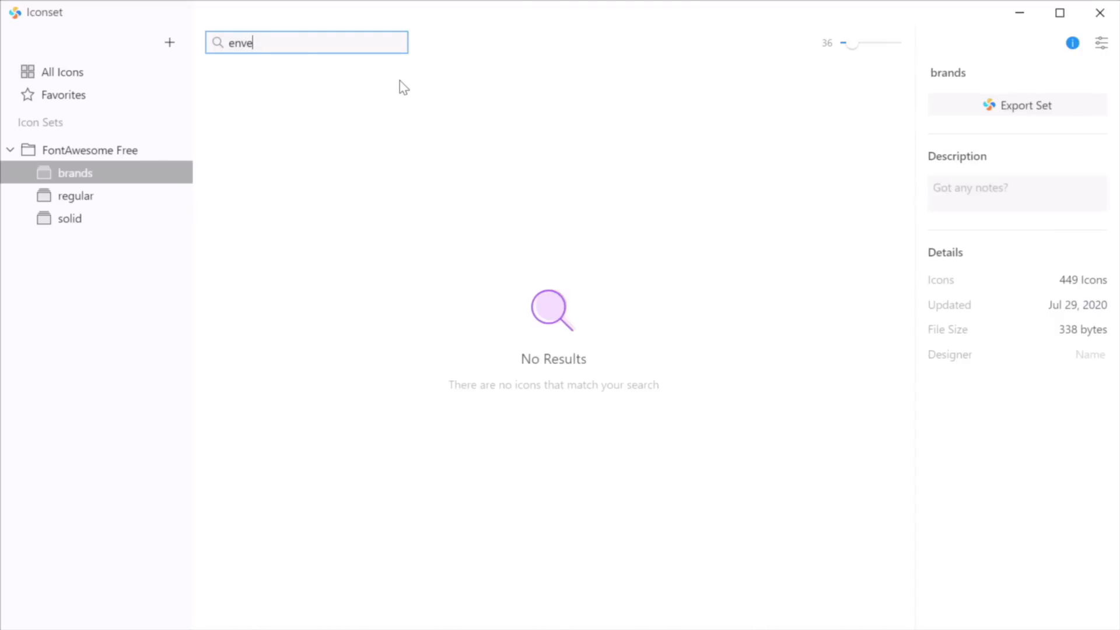
click(100, 201)
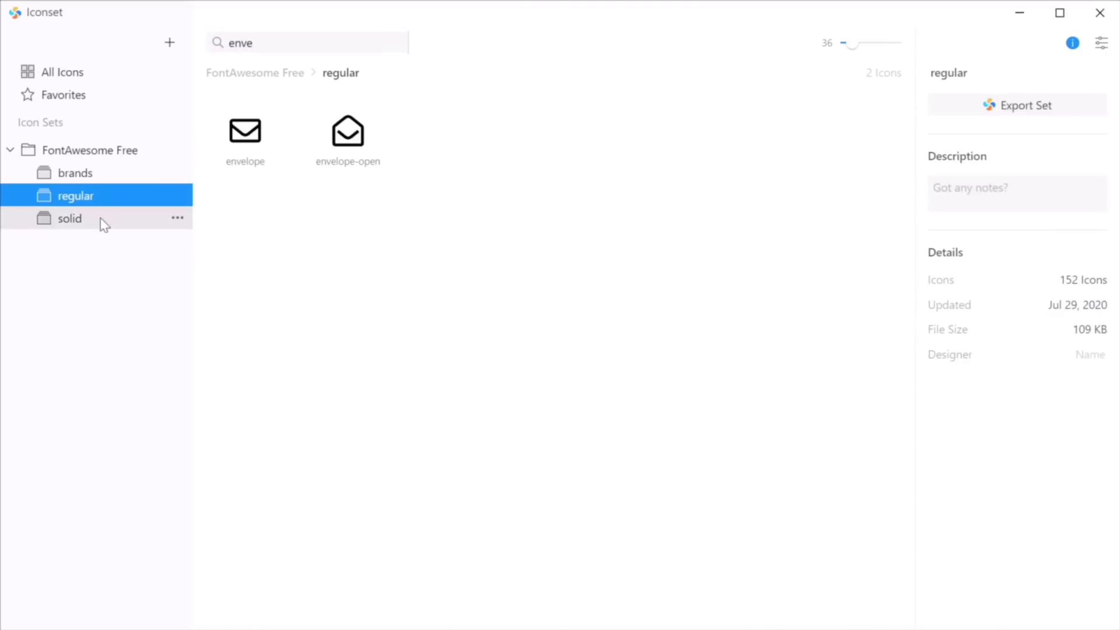
click(104, 223)
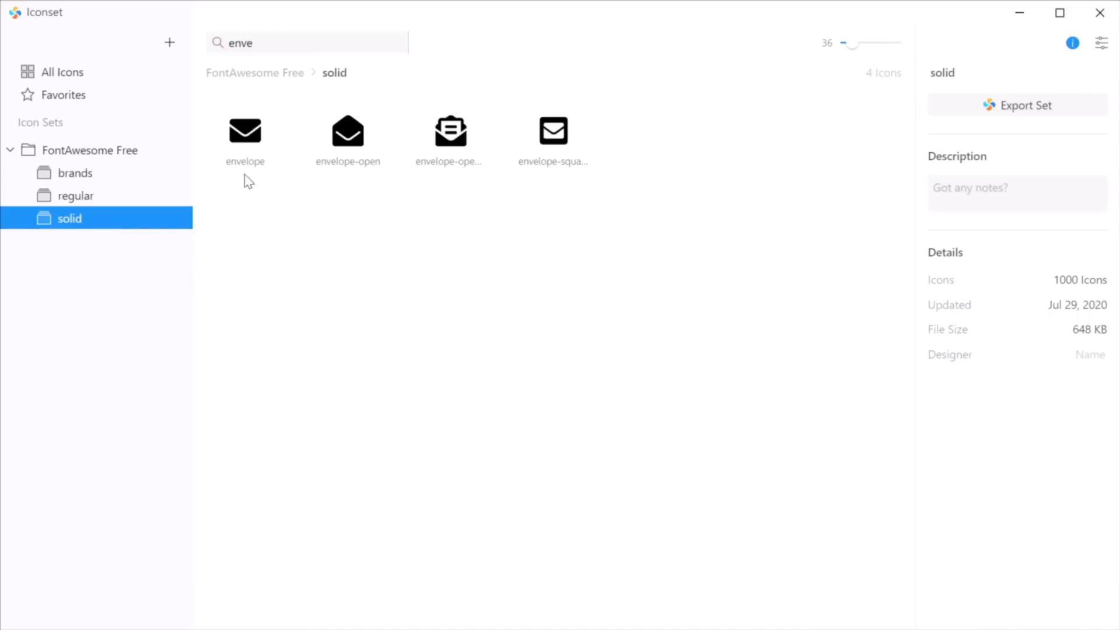
Bring the solid envelope icon from Iconset onto the Figma Assets page and place it at about X -219, Y -181
drag(251, 138, 637, 433)
key(alt+Tab)
drag(691, 381, 758, 355)
Resize the envelope frame to 24 × 24 with proportions locked
click(1097, 217)
click(1042, 217)
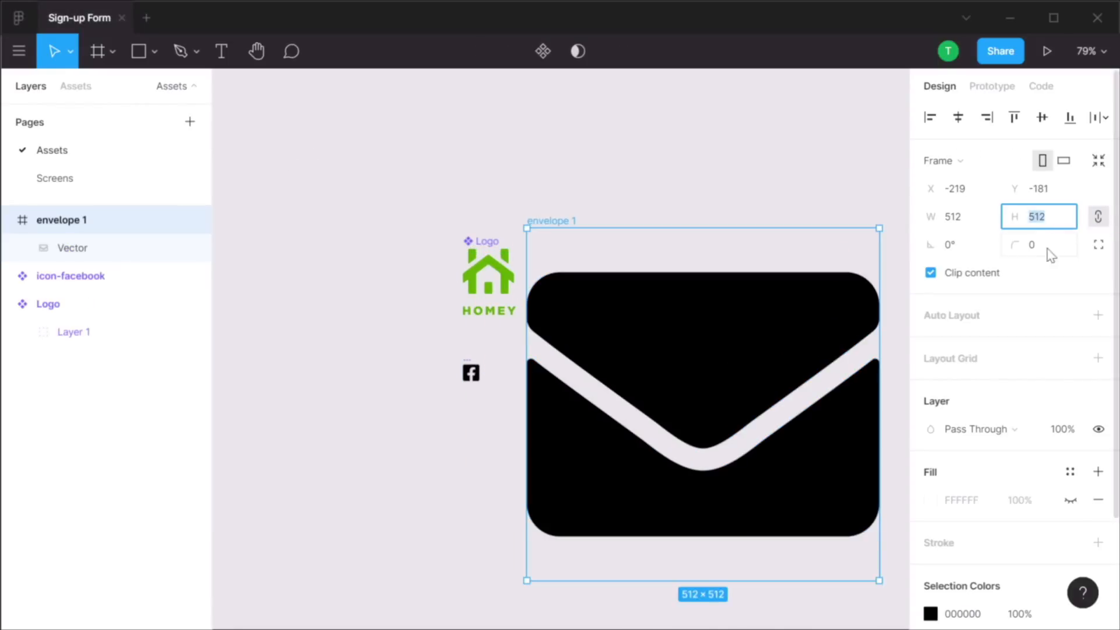
text(24)
key(Return)
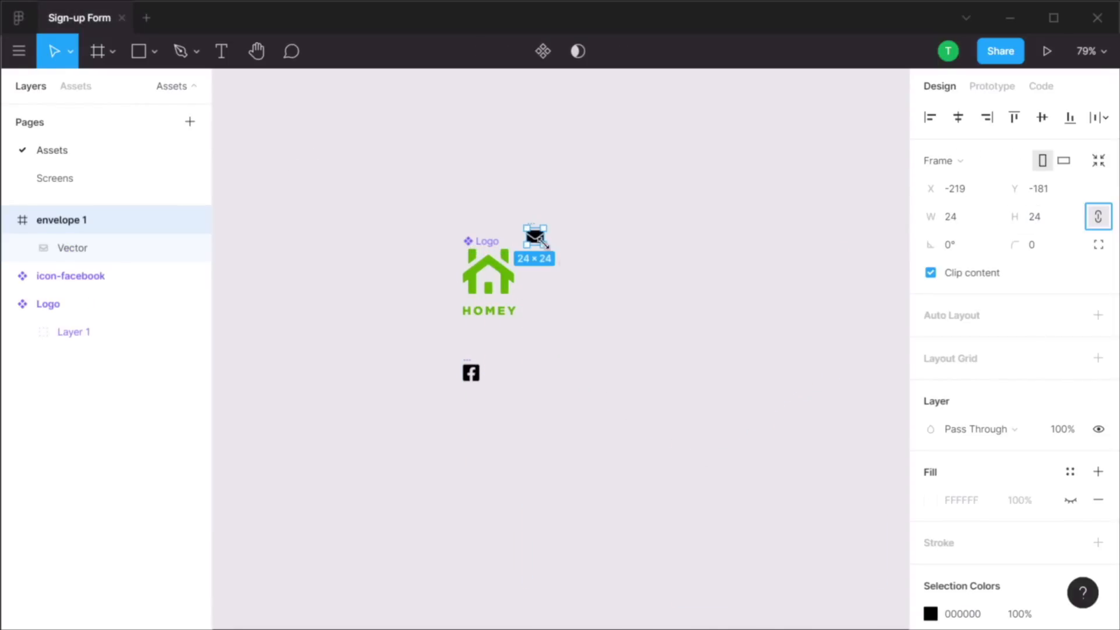
Move the envelope frame to about X -91, Y -103 and ungroup it
drag(535, 239, 624, 295)
right_click(623, 296)
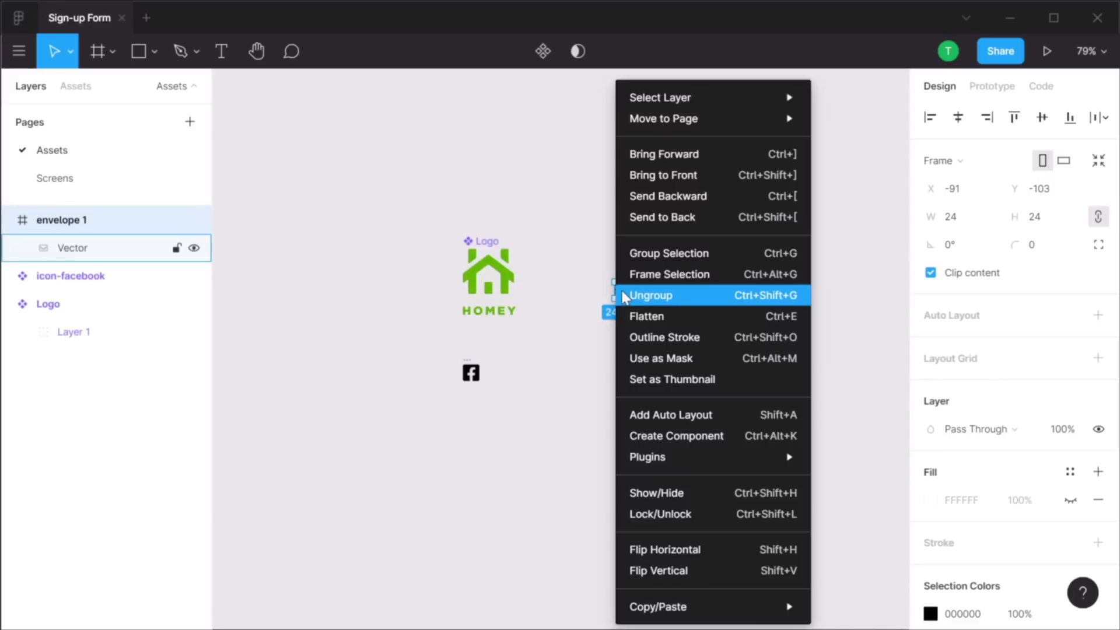
click(633, 296)
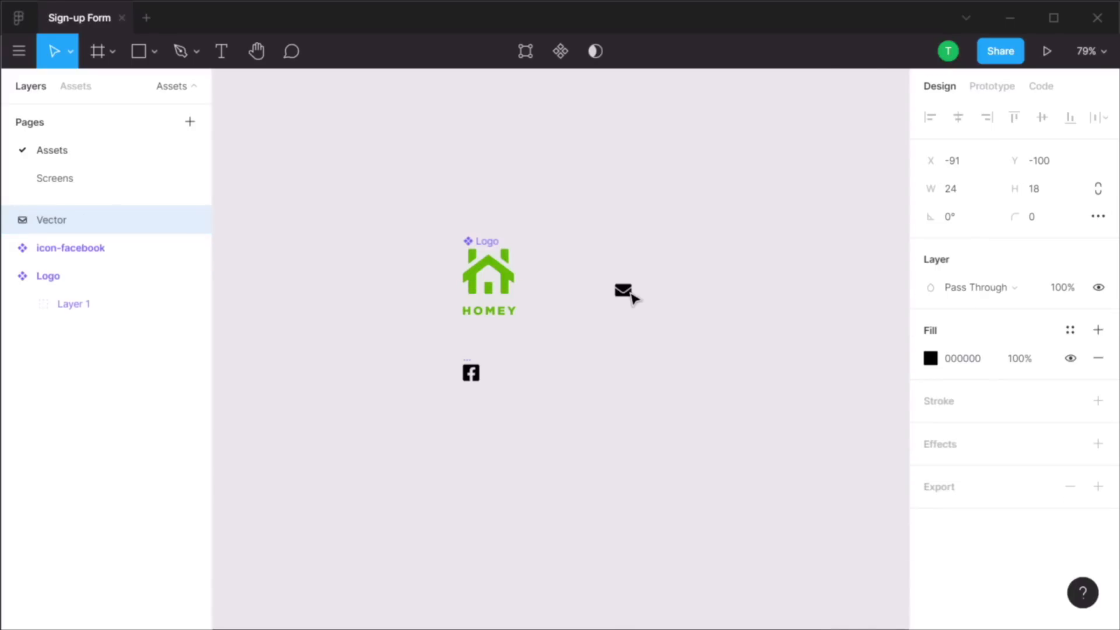
Rename the envelope's Vector layer to icon-email
double_click(58, 221)
text(icon-envelope)
key(Return)
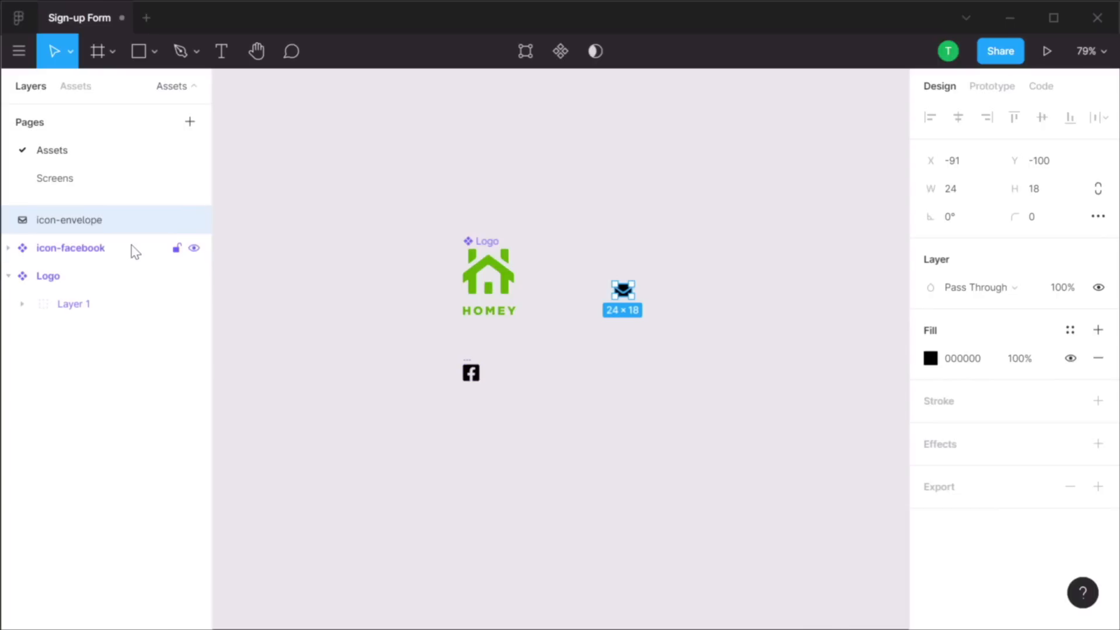
double_click(84, 223)
double_click(86, 225)
text(e,mai)
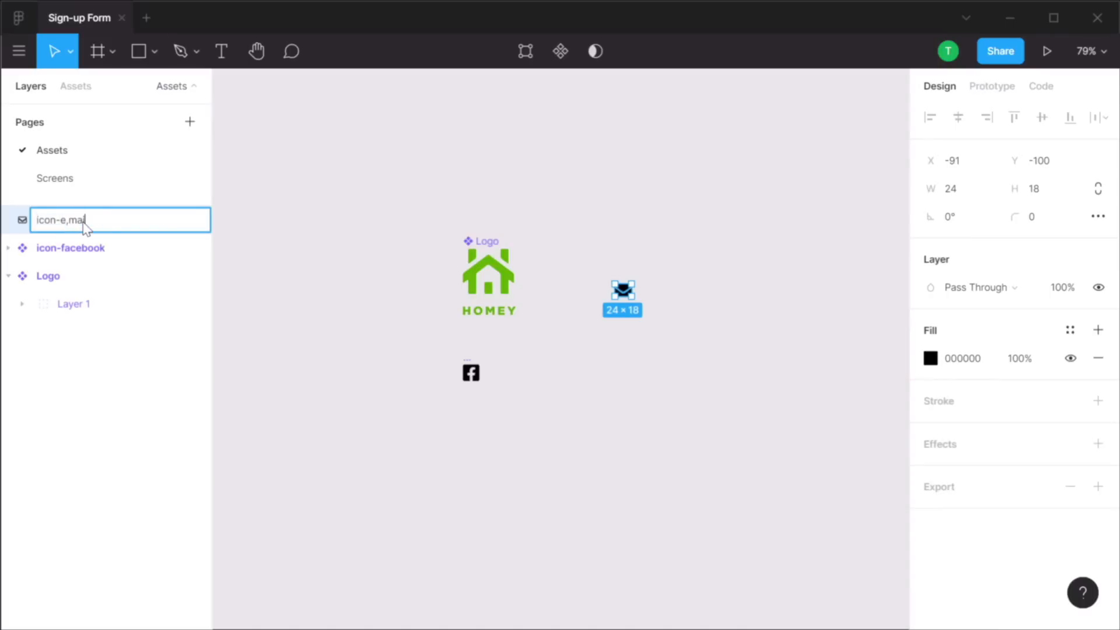
text(il)
key(Return)
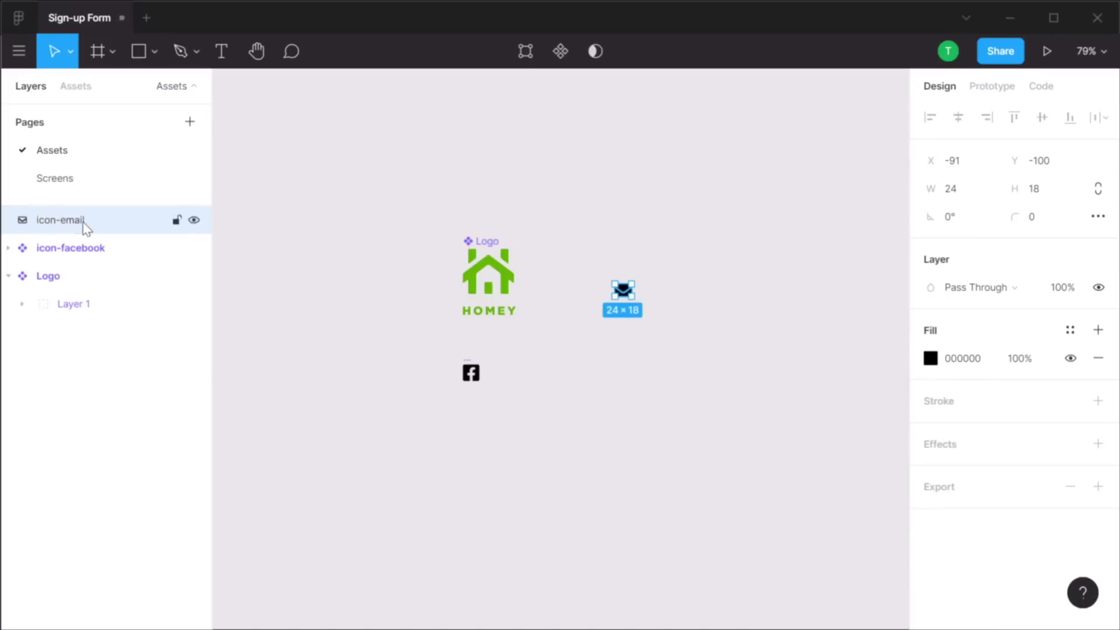
Turn icon-email into a component and move it directly beneath the Facebook icon, aligned with that icon's left edge
click(560, 51)
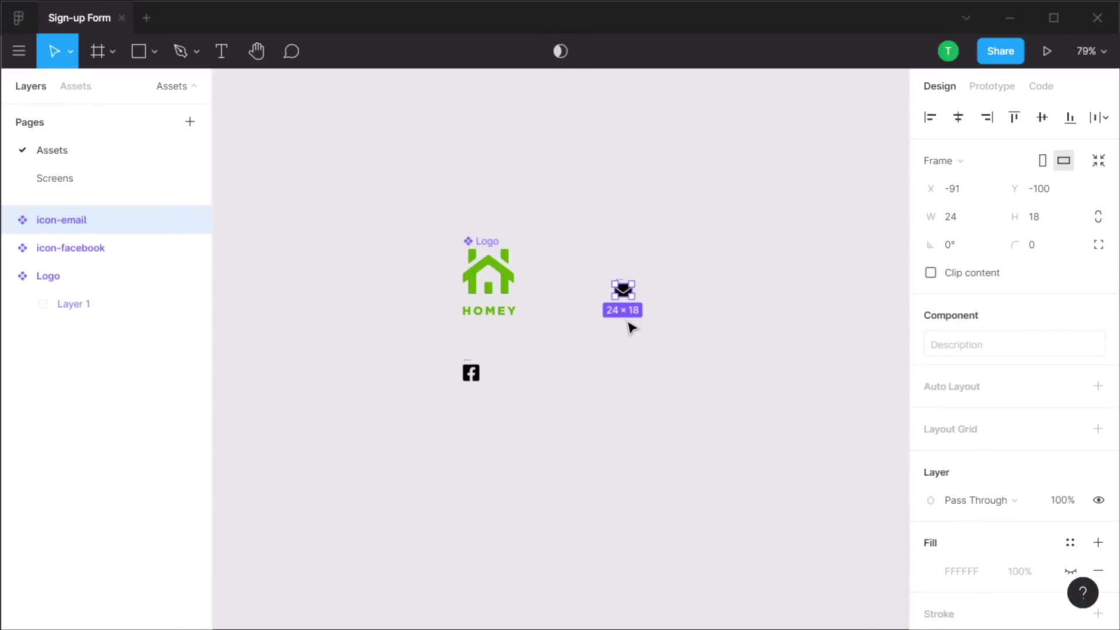
drag(624, 291, 475, 409)
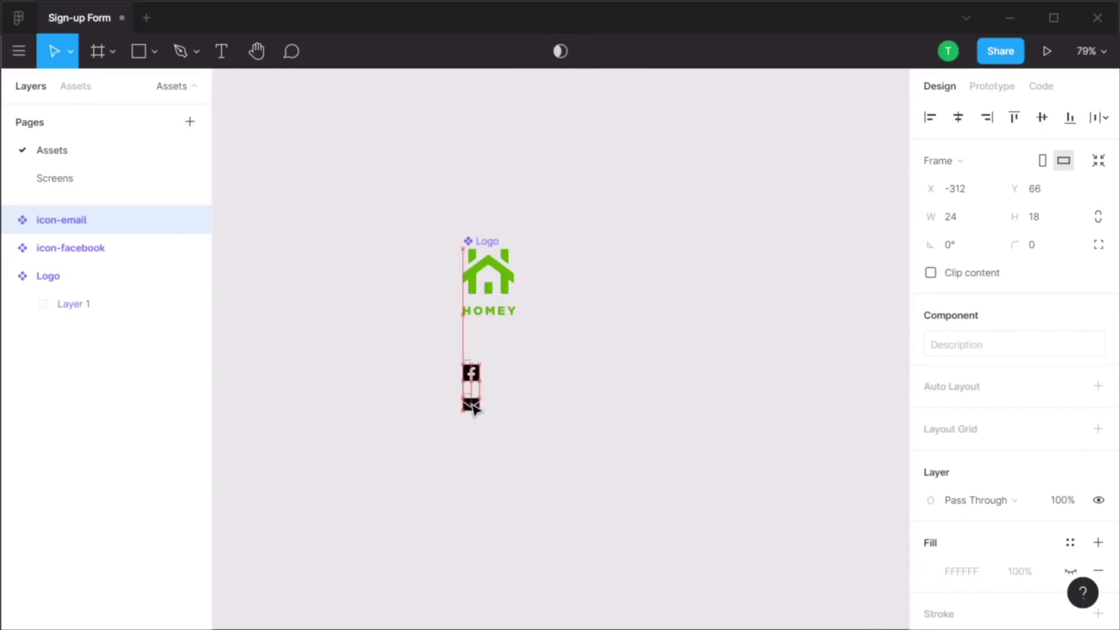
drag(475, 409, 474, 404)
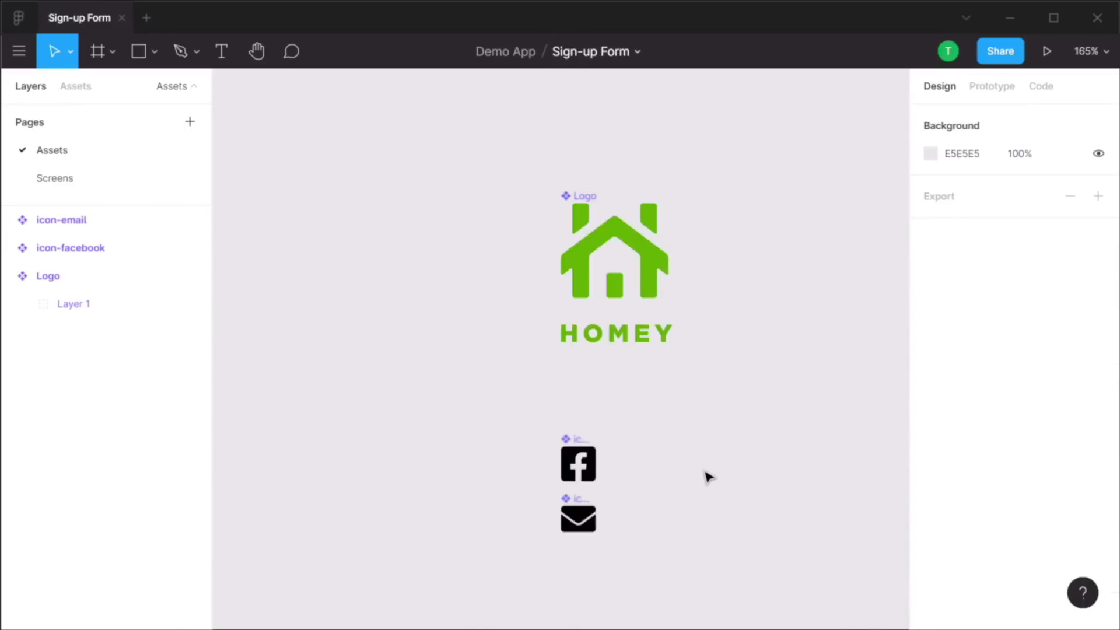
Switch to Iconset, search the solid set for "arrow" and bring the long left arrow icon onto the Figma Assets page
scroll(709, 478, down, 2)
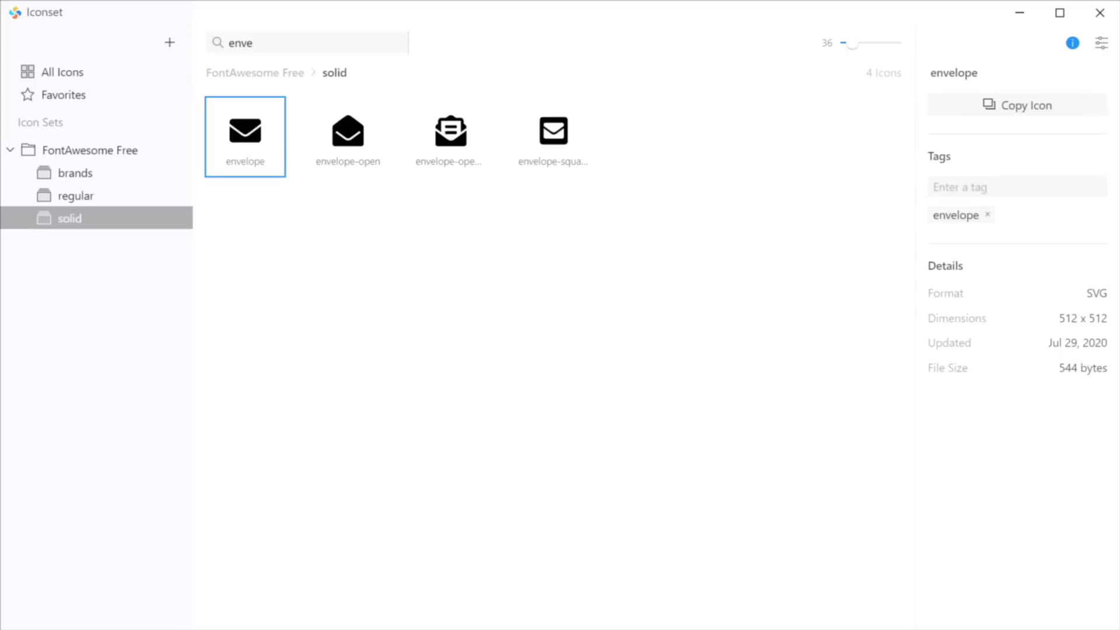
key(ctrl+f)
text(arrow)
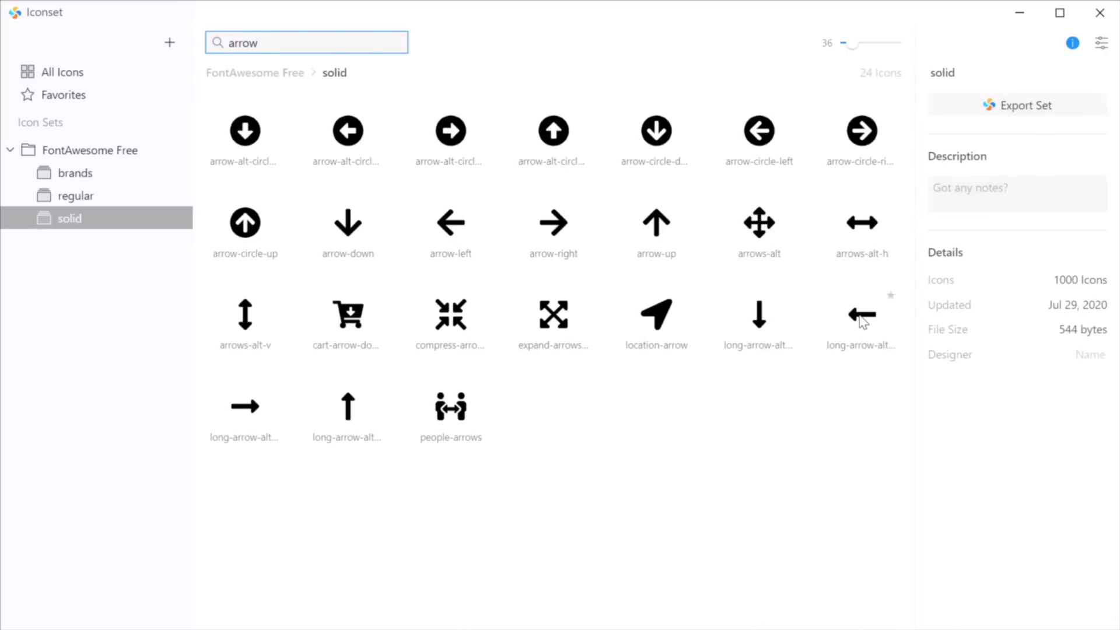
drag(860, 317, 766, 352)
key(alt+Tab)
Lock the arrow frame's proportions and set its height to 24
click(1098, 216)
click(1051, 224)
text(24)
key(Return)
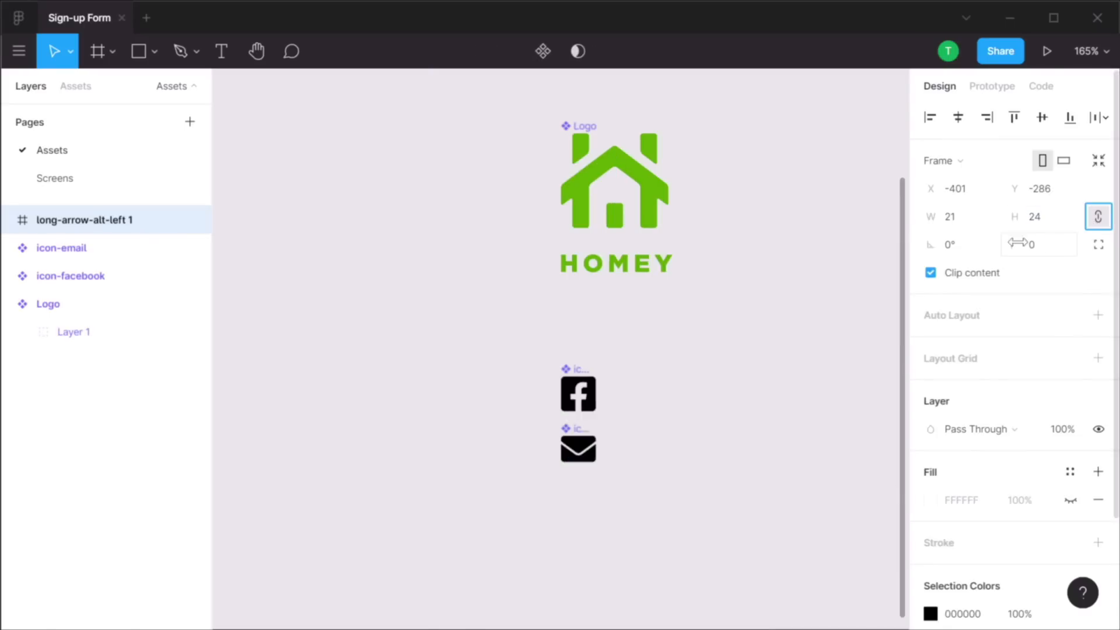
Move the arrow frame to about X -179, Y -79, beside the logo, and ungroup it
scroll(770, 301, up, 3)
drag(450, 97, 780, 397)
right_click(779, 397)
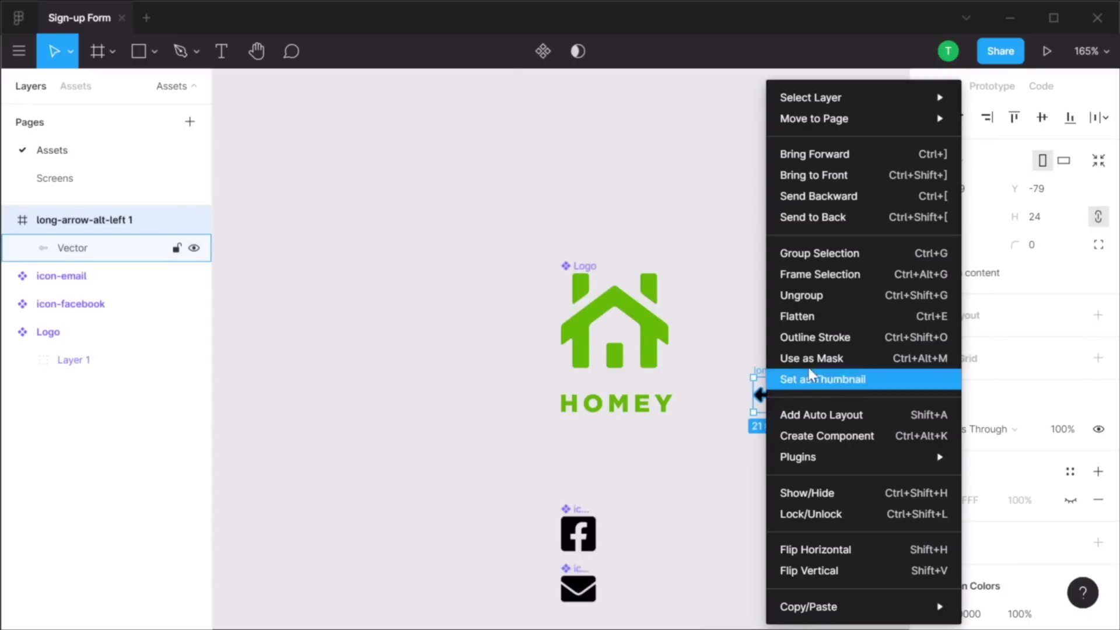
click(834, 294)
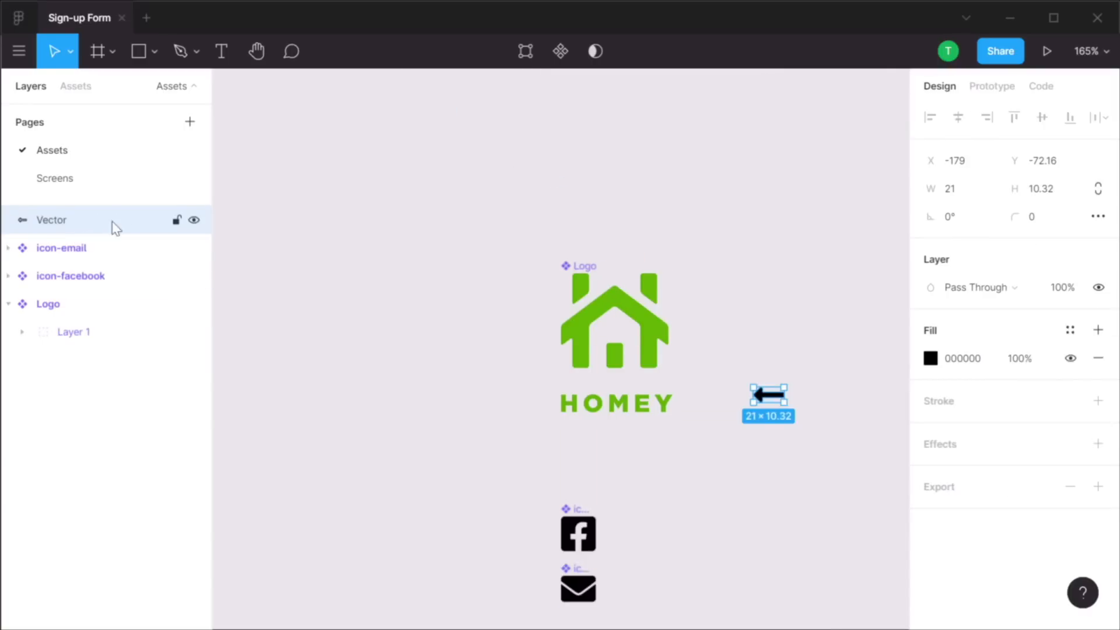
Rename the arrow's Vector layer to icon-arrow-left and turn it into a component
double_click(55, 219)
text(icon-arrow-left)
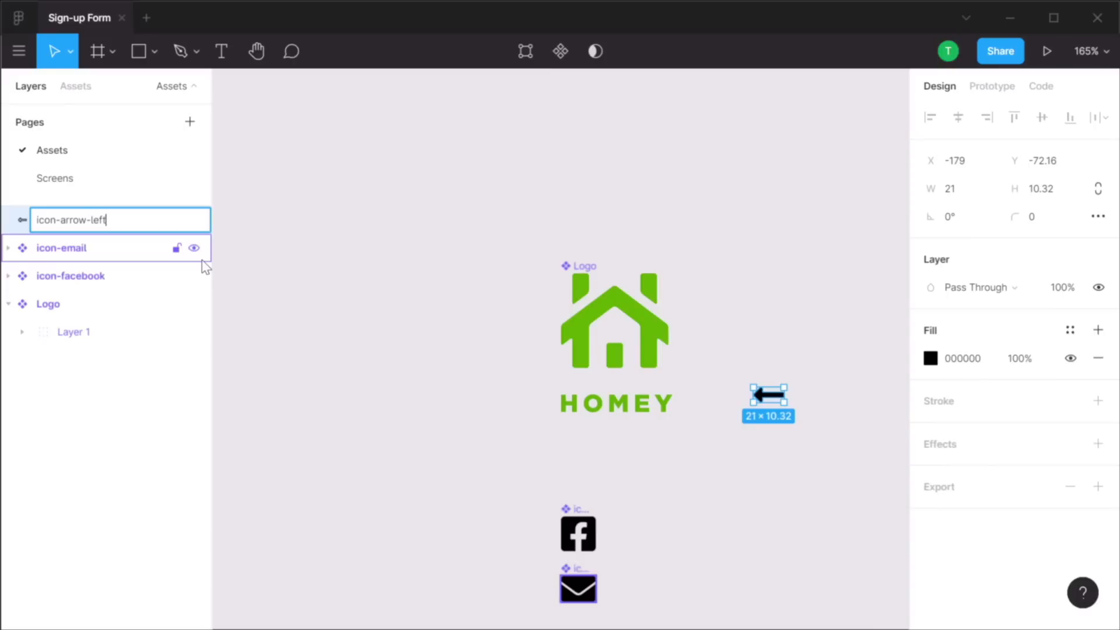
key(Return)
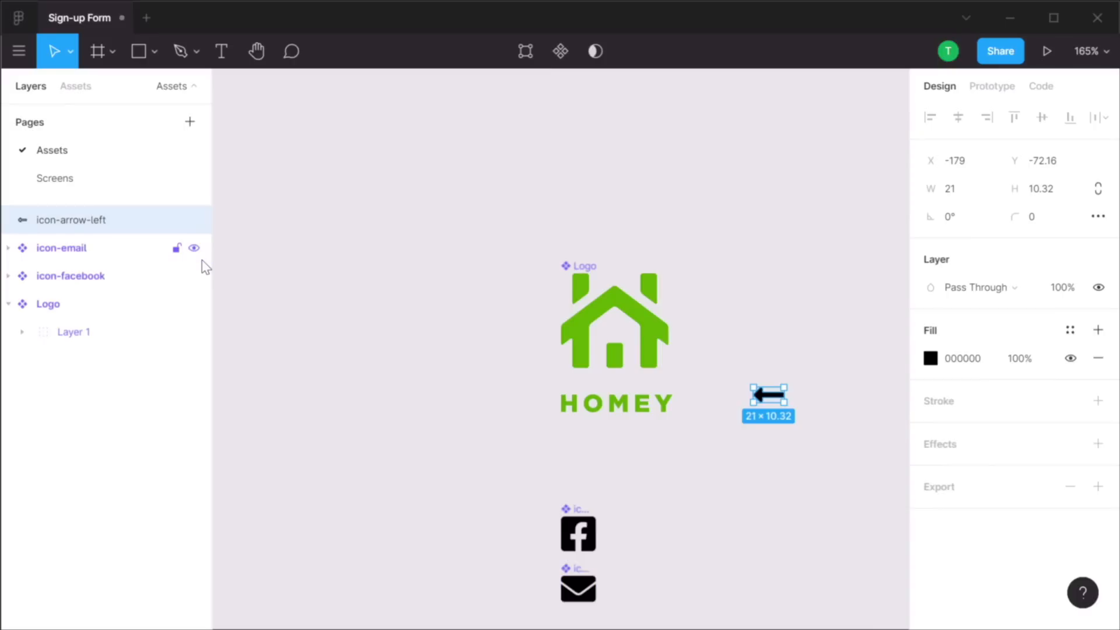
click(561, 49)
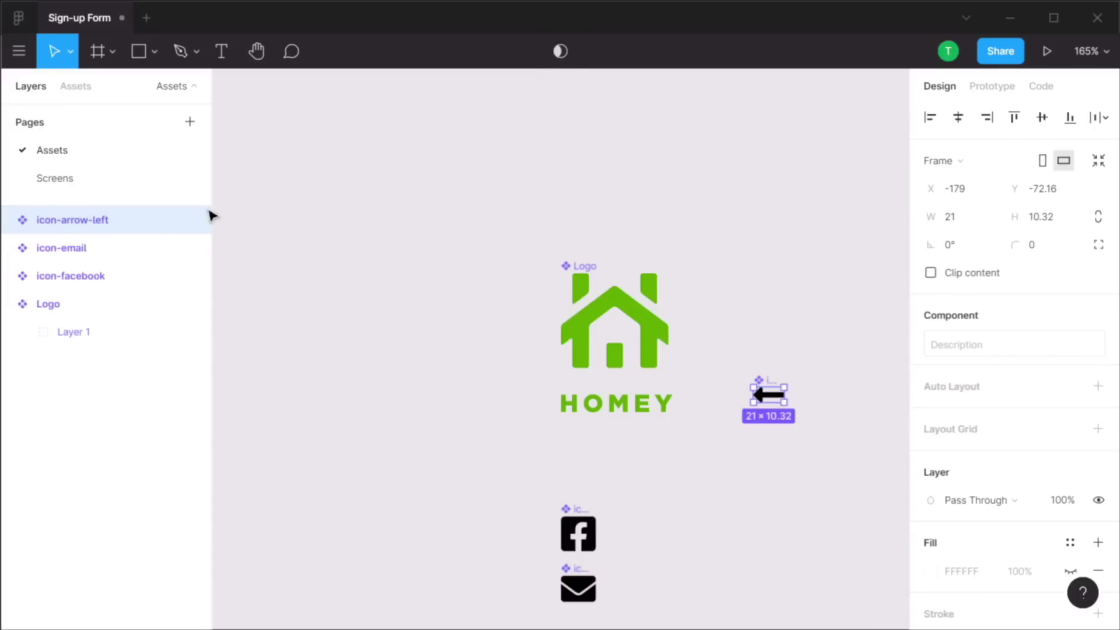
Move the icon-arrow-left component directly beneath the envelope icon, aligned with its left edge
scroll(736, 341, down, 2)
drag(778, 330, 585, 569)
click(625, 561)
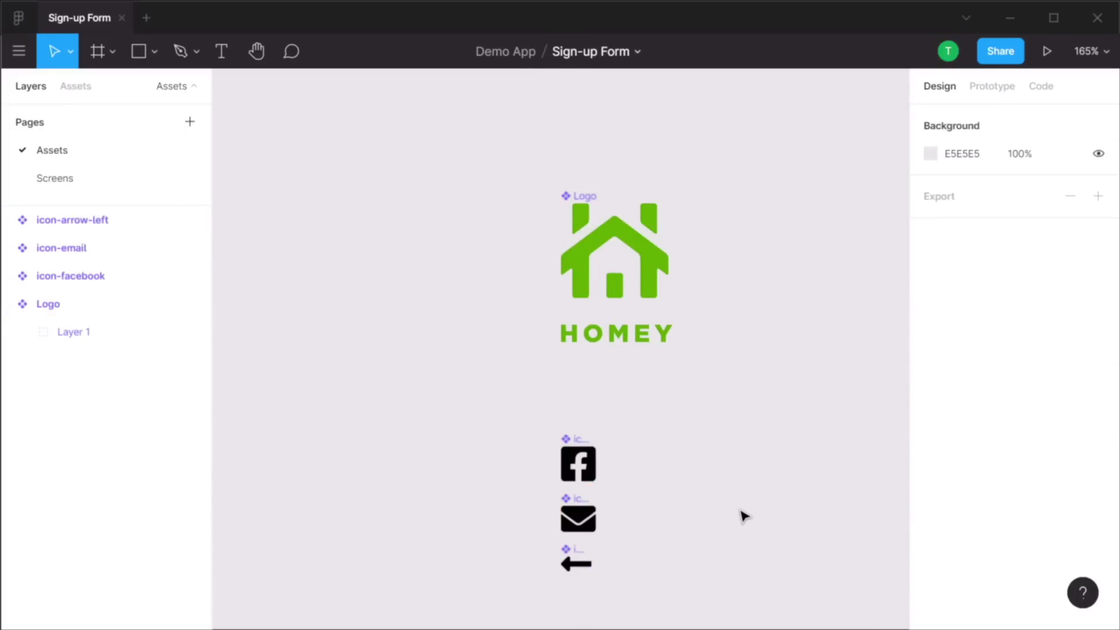
Add the text "Sign up with Facebook" below the icons at about X -188, Y 193
scroll(728, 446, down, 3)
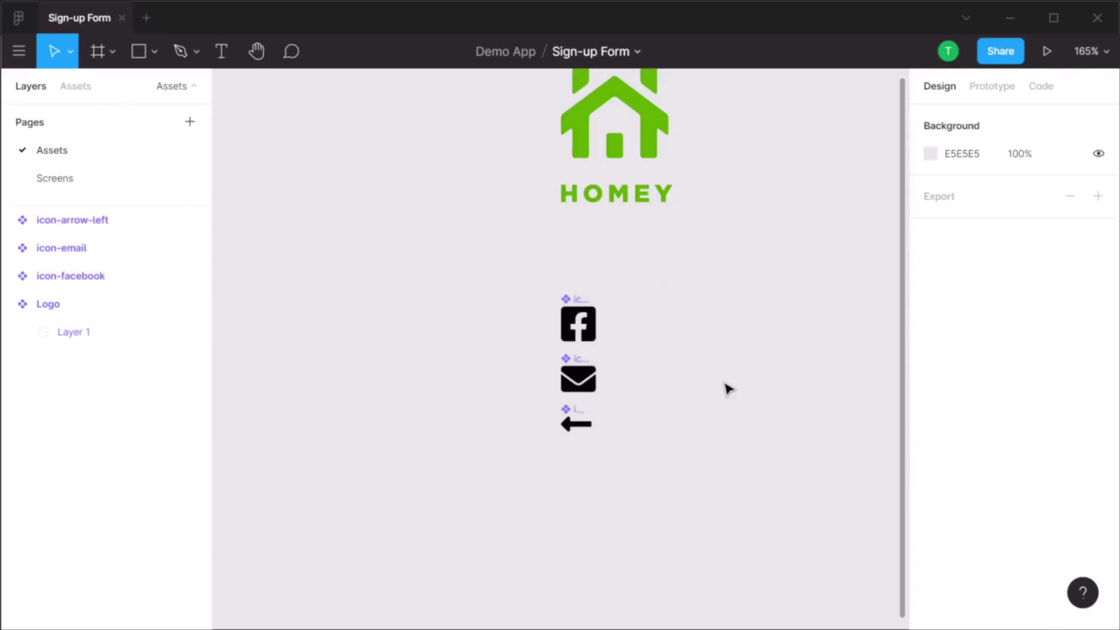
scroll(729, 389, down, 3)
drag(811, 413, 519, 367)
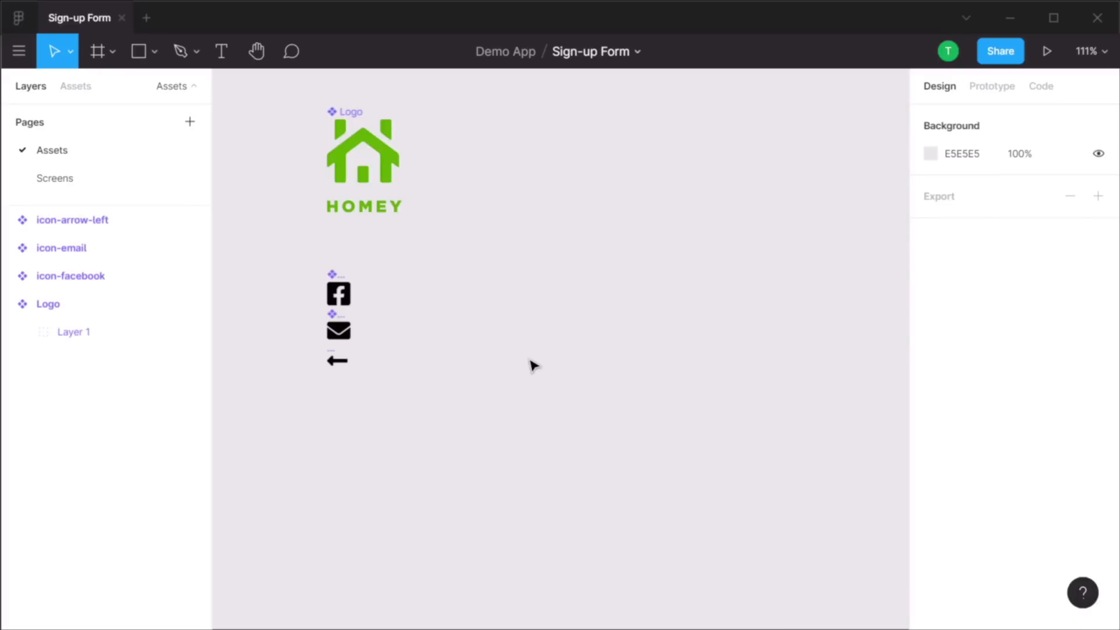
drag(562, 372, 585, 262)
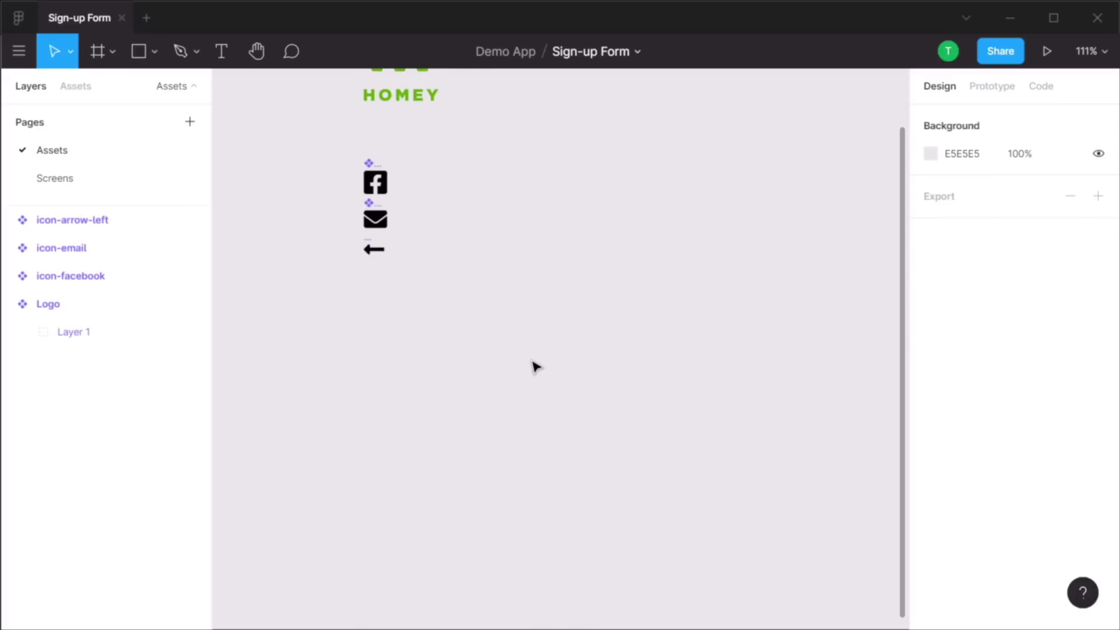
key(t)
click(484, 343)
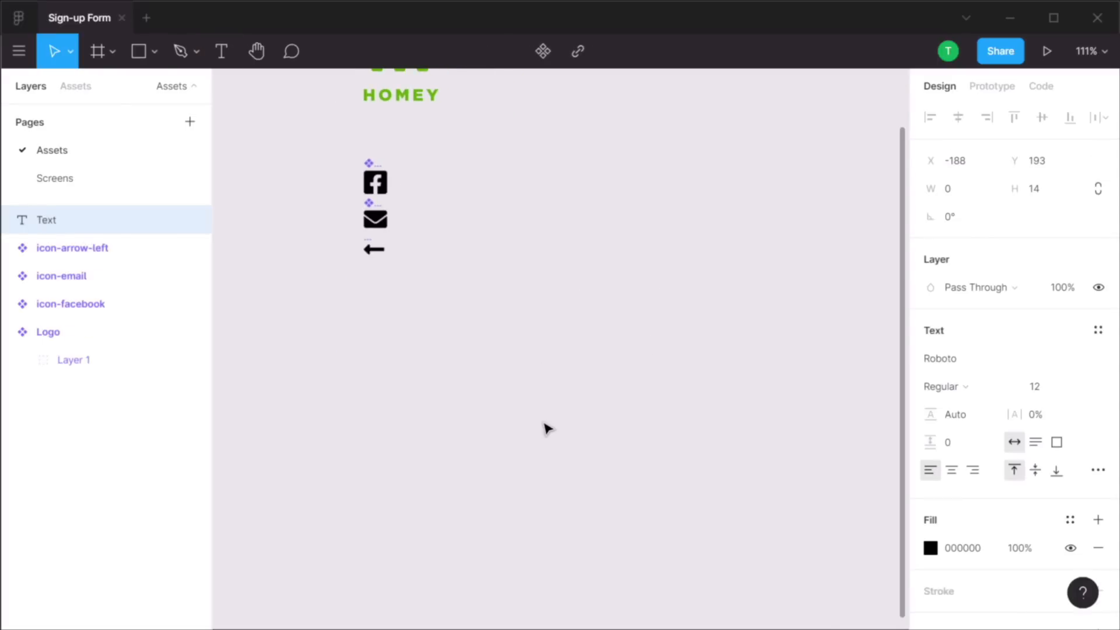
text(Sign up with fa)
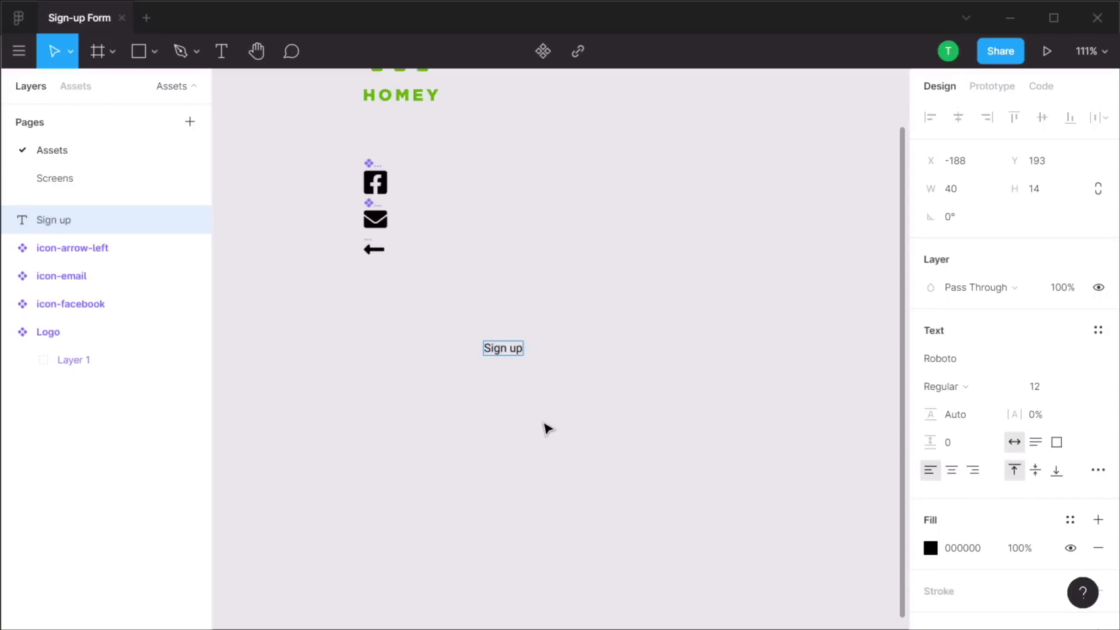
key(BackSpace)
key(BackSpace)
text(Facebook)
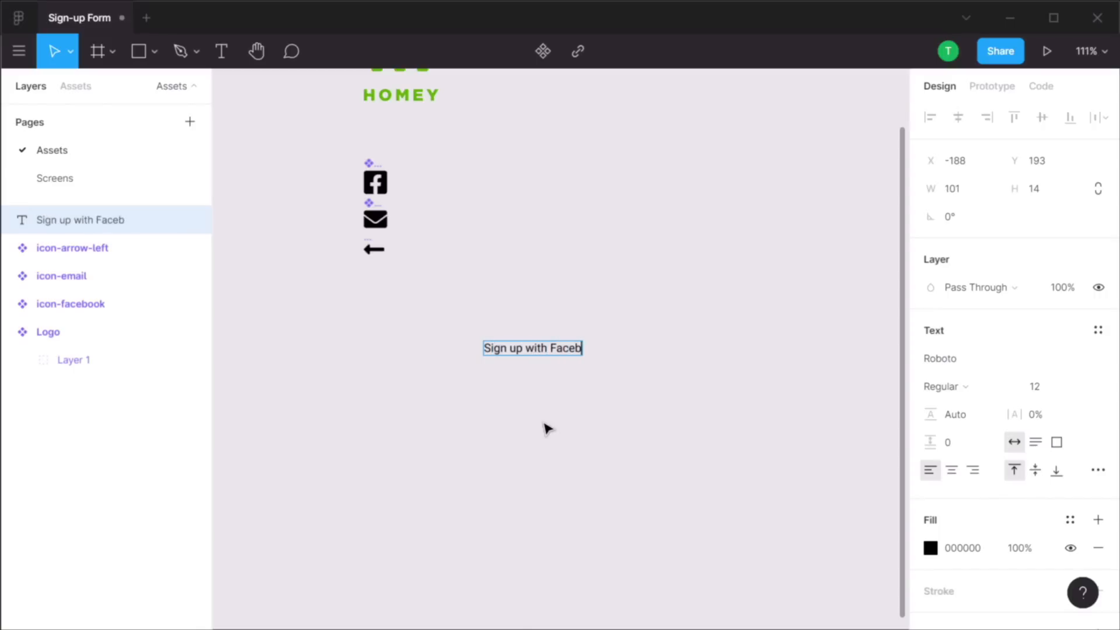
key(Escape)
Set the sign-up text's letter case to uppercase and its font to Futura PT
click(1098, 470)
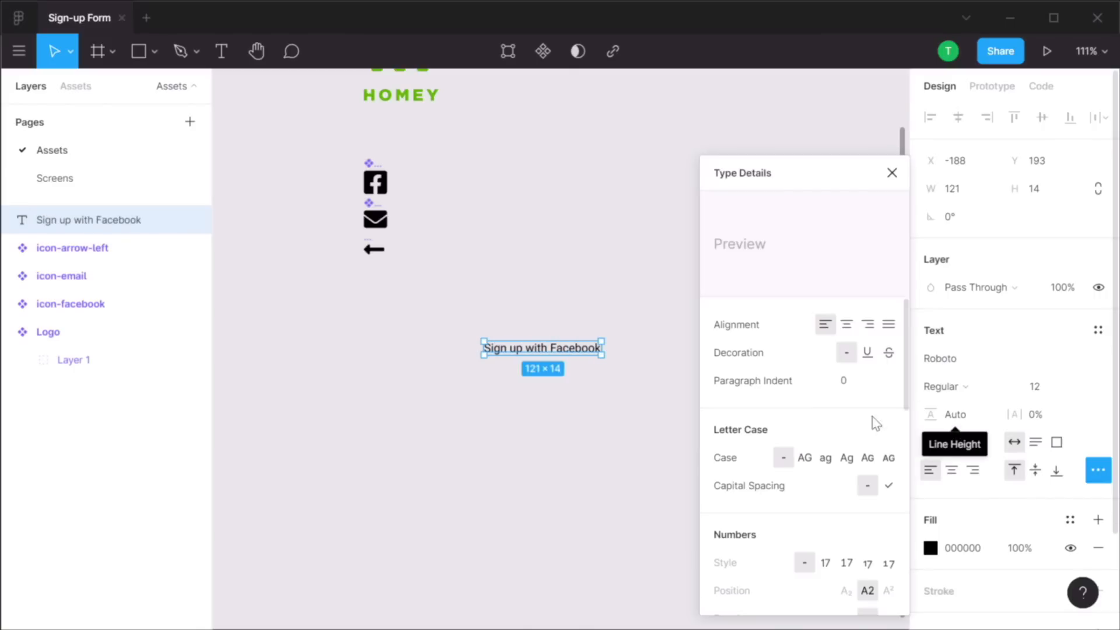
click(805, 459)
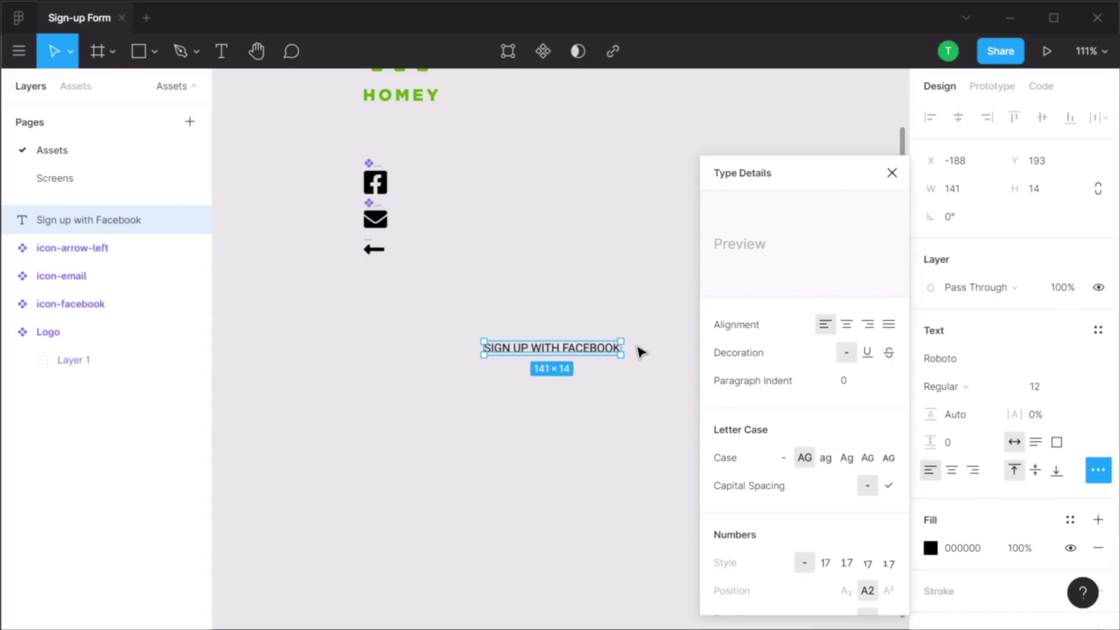
click(973, 363)
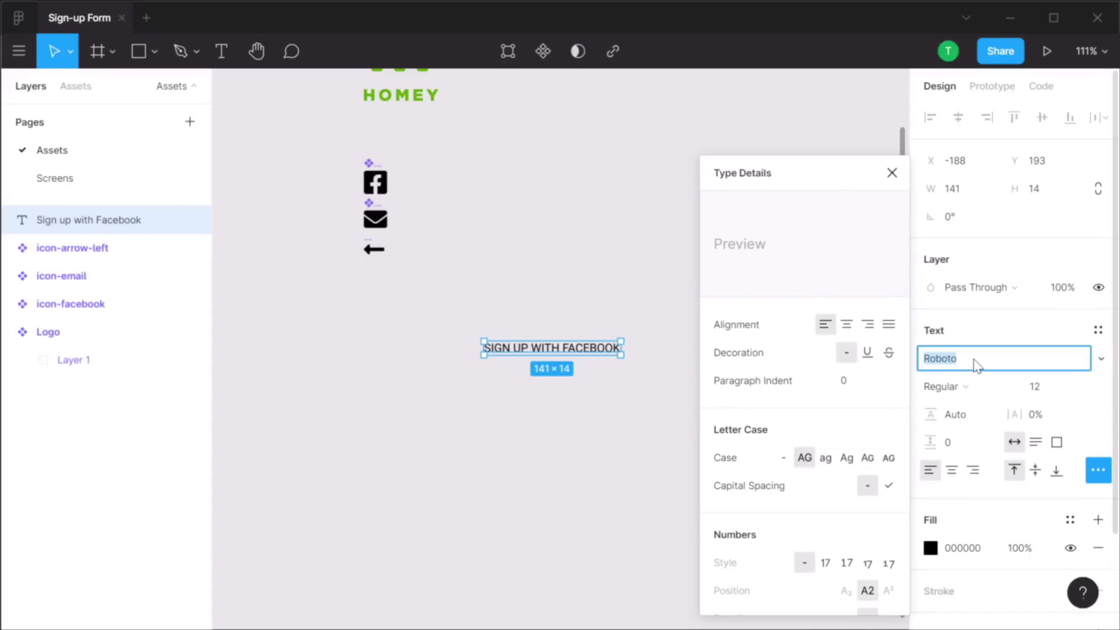
text(Futura)
key(Return)
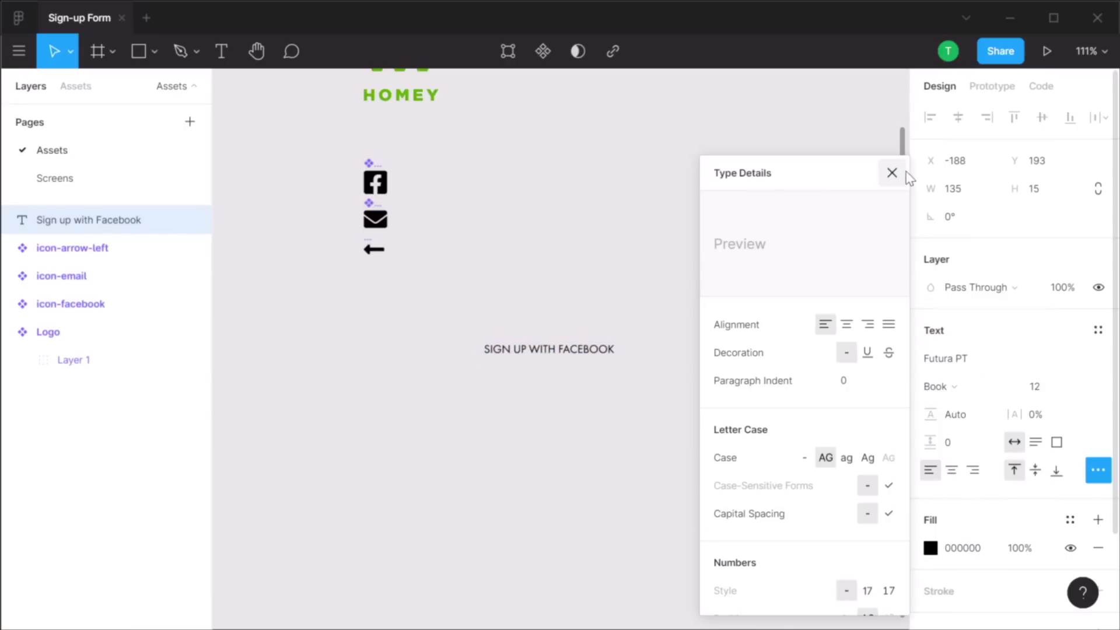
Set the sign-up text's font weight to Medium
key(shift+2)
click(938, 387)
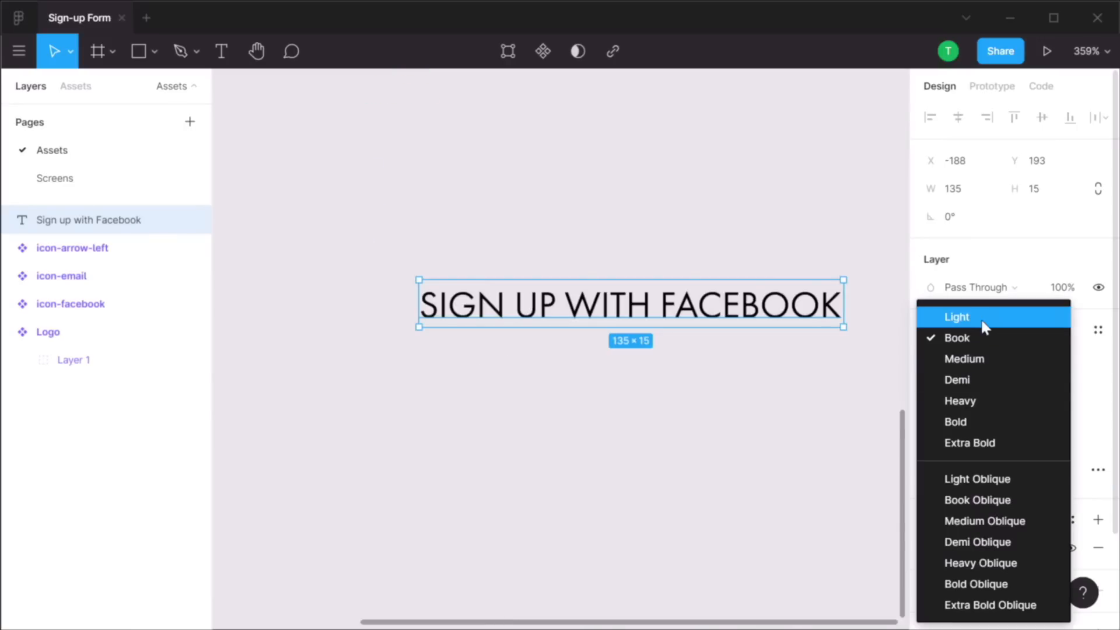
click(983, 343)
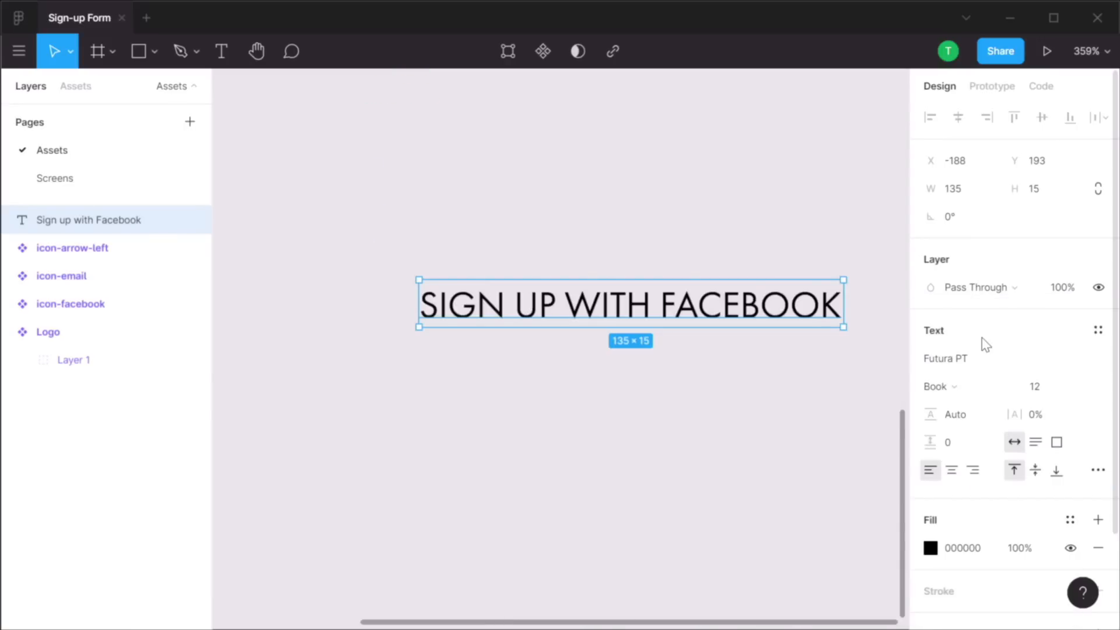
click(957, 386)
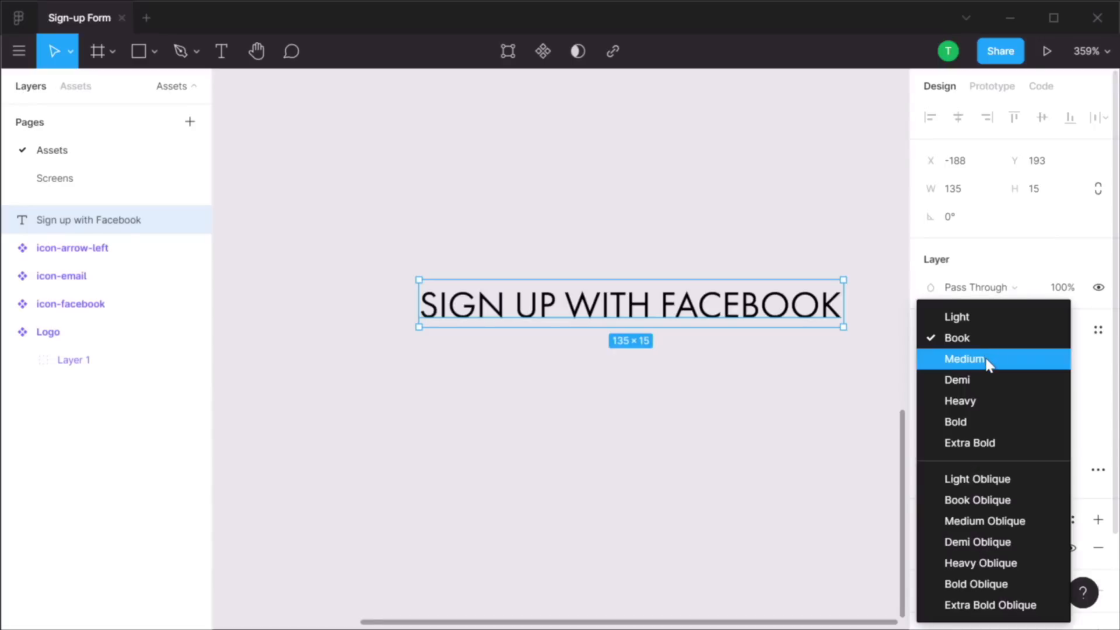
click(988, 362)
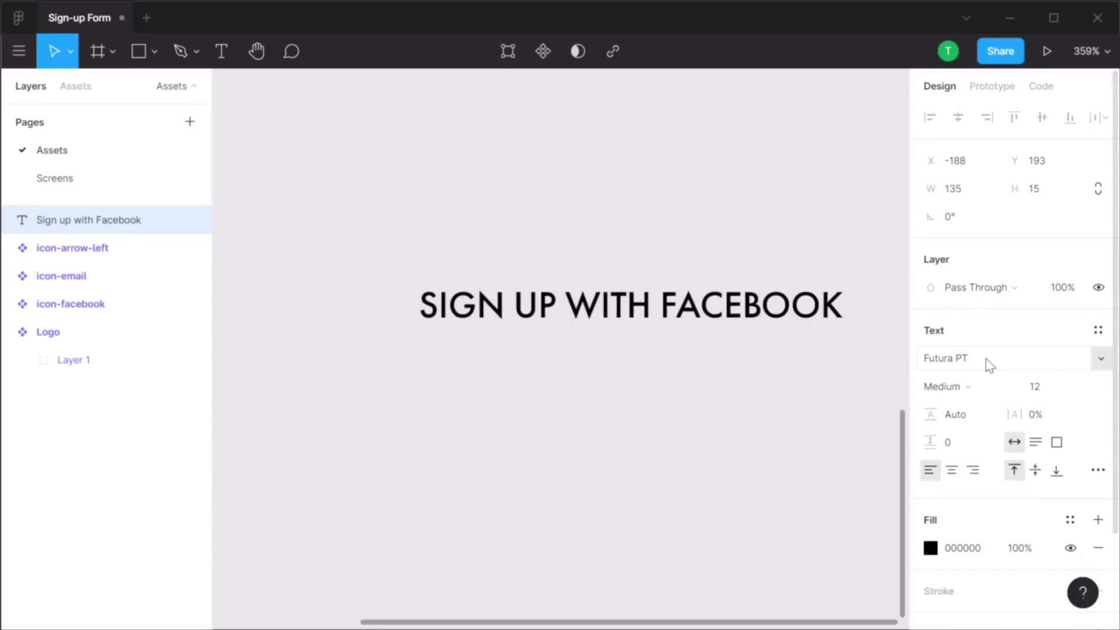
Set the sign-up text's font size to 15 and its letter spacing to 2%
click(1060, 392)
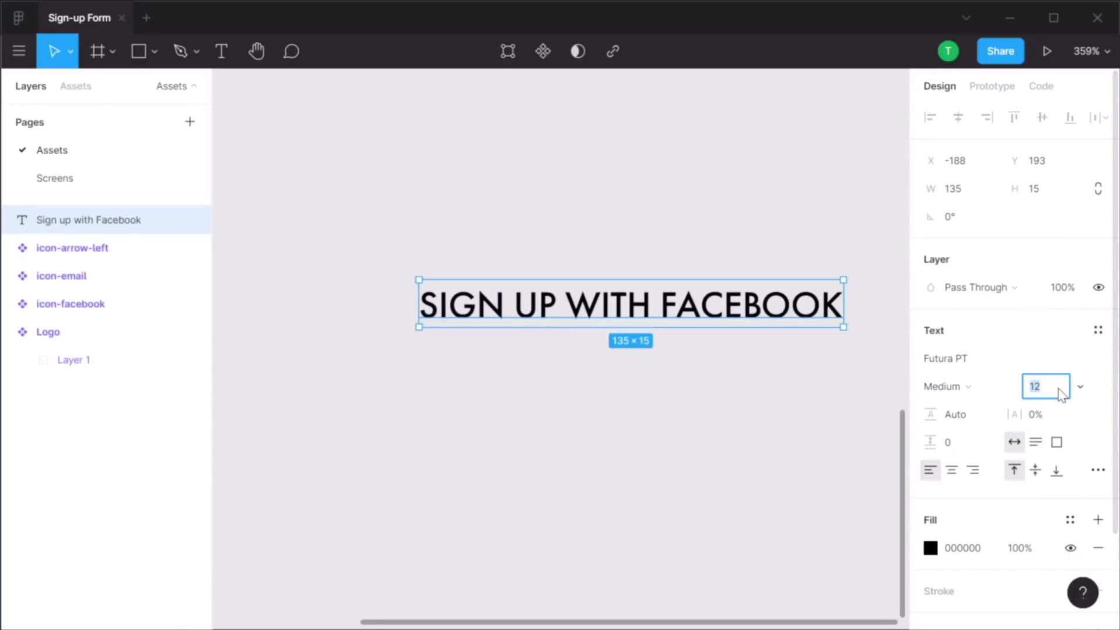
text(15)
key(Return)
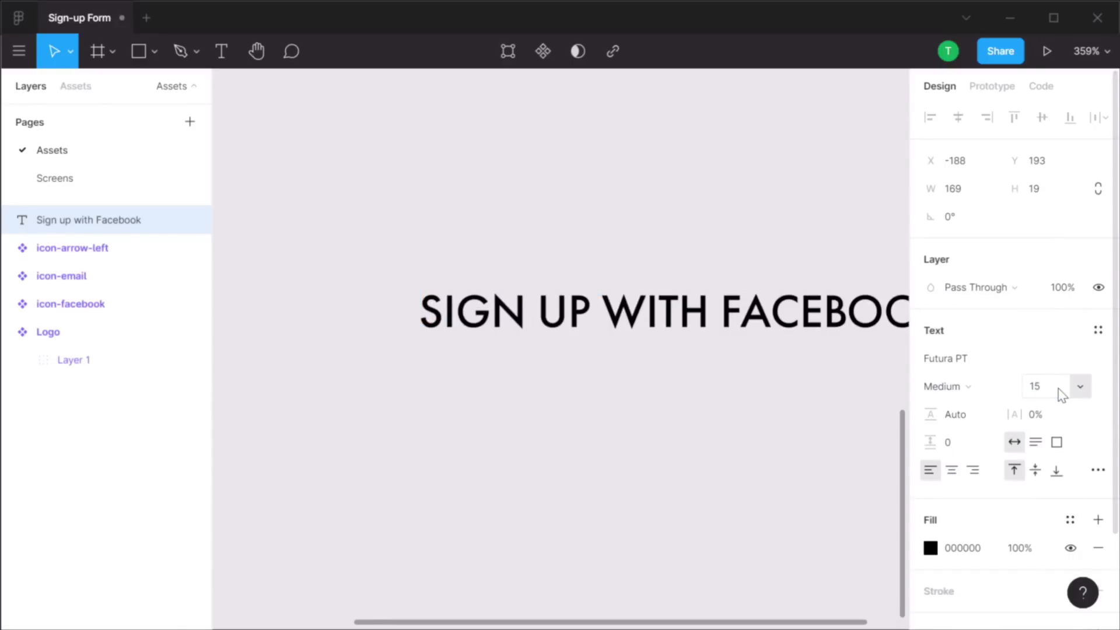
click(1049, 415)
text(2)
key(Tab)
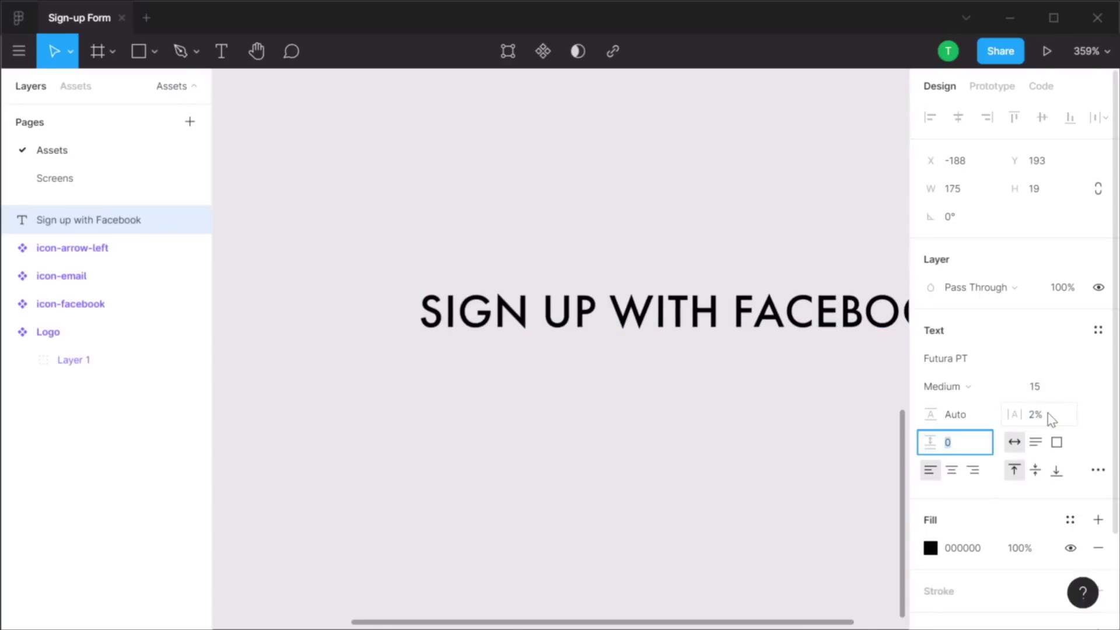
Set the sign-up text's line height to 24
click(962, 416)
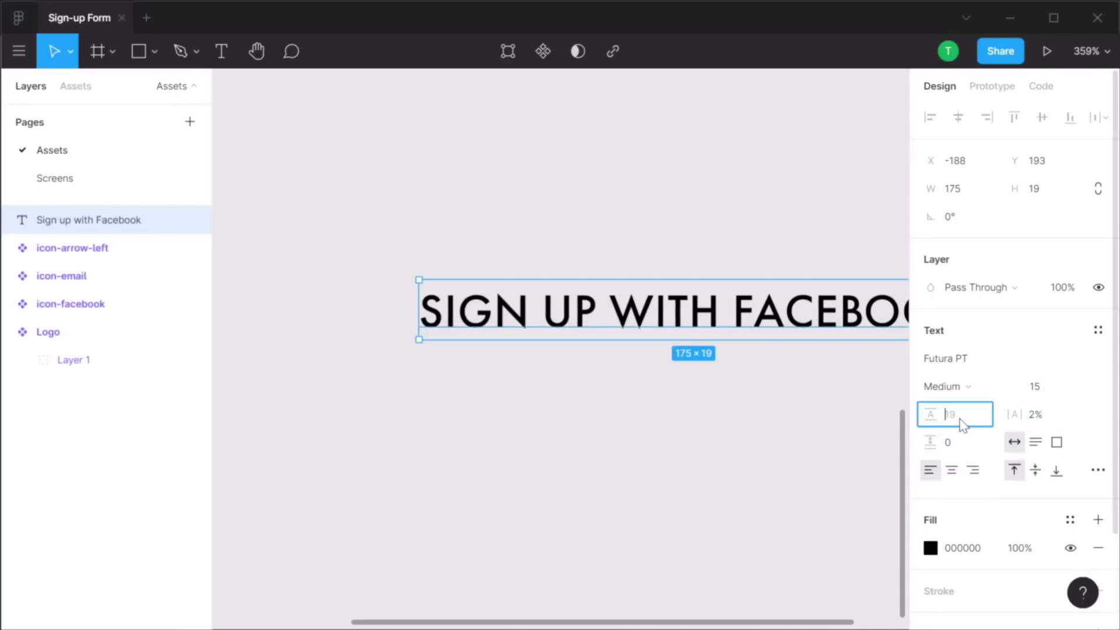
key(Tab)
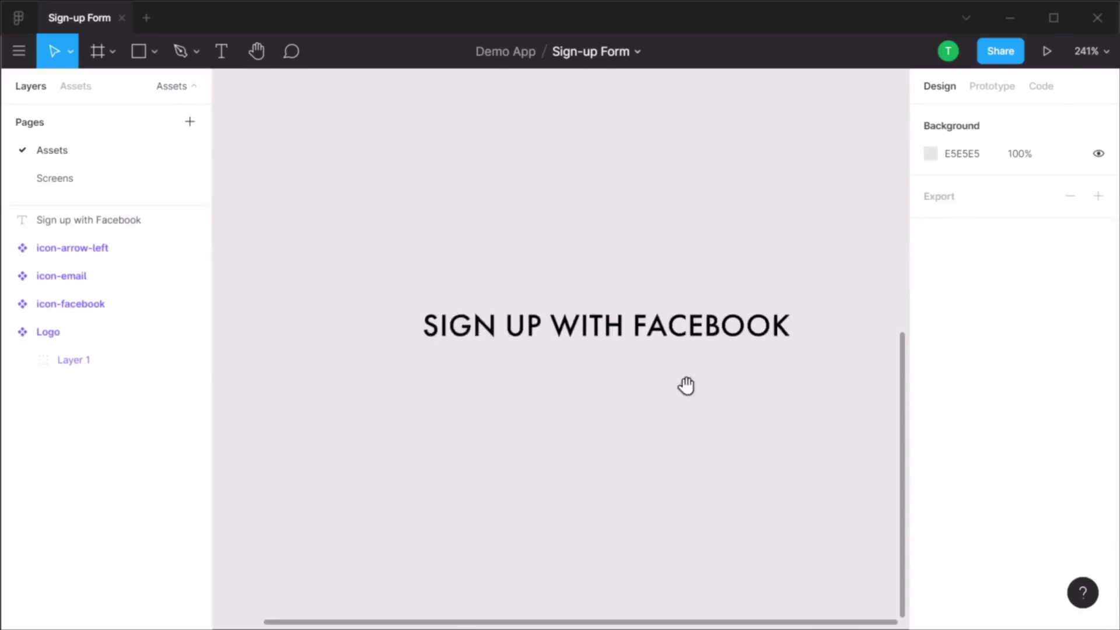
drag(687, 385, 673, 387)
click(669, 340)
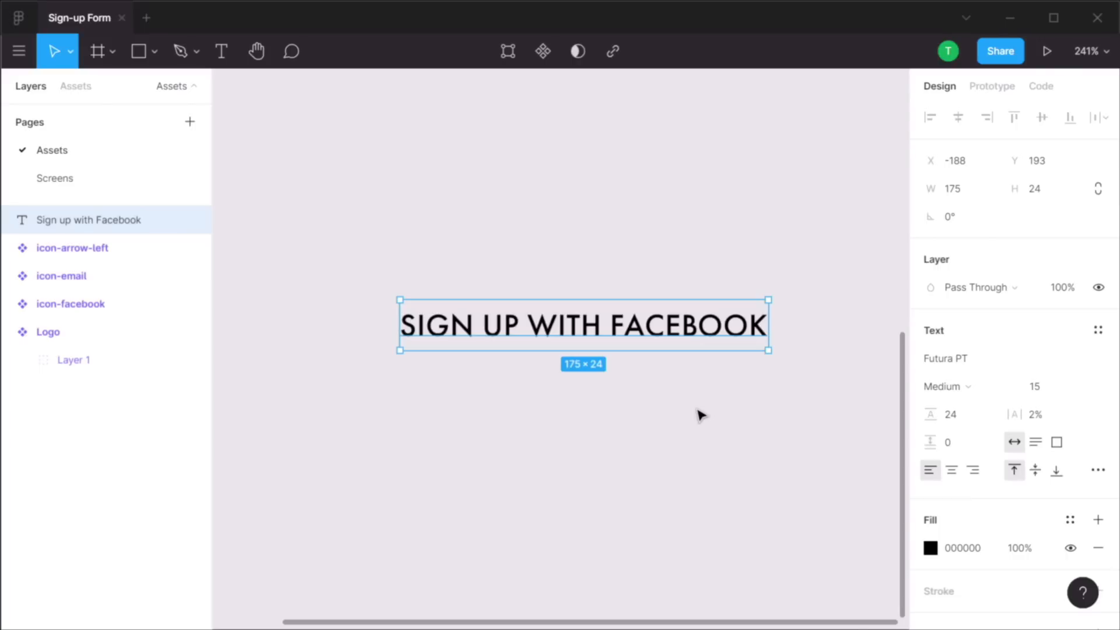
Wrap the sign-up text in an auto layout frame with horizontal padding 24 and vertical padding 16
key(shift+a)
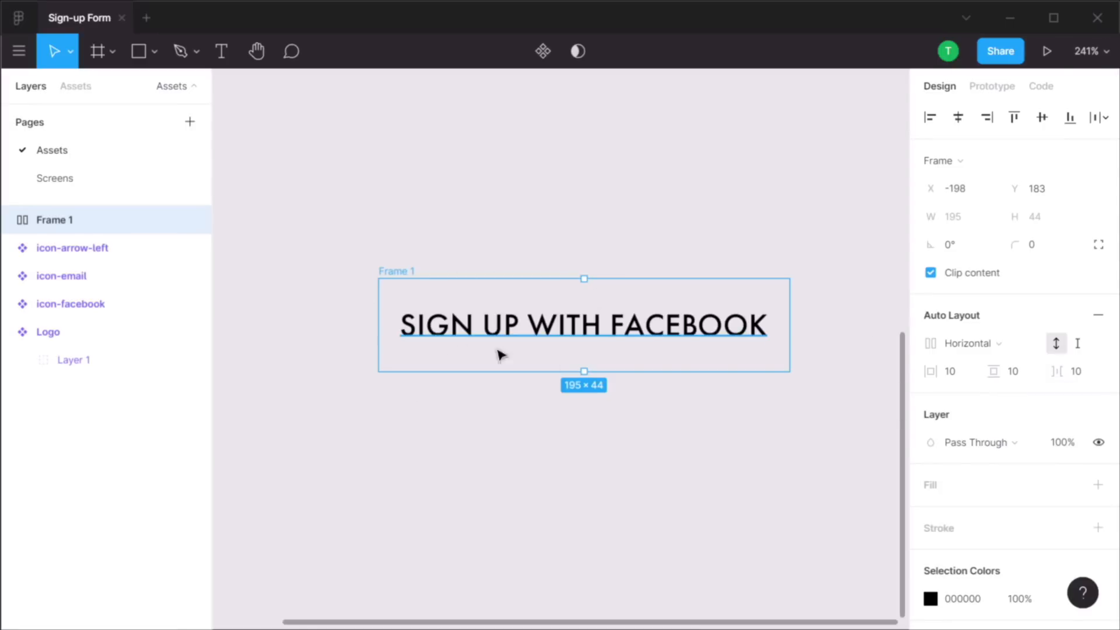
click(958, 376)
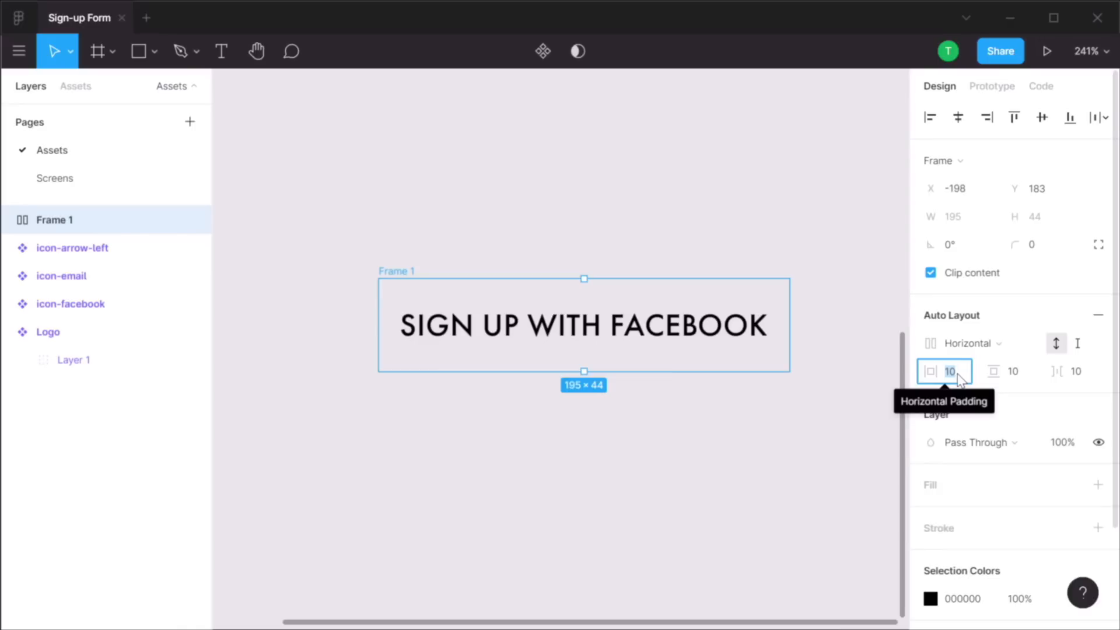
text(24)
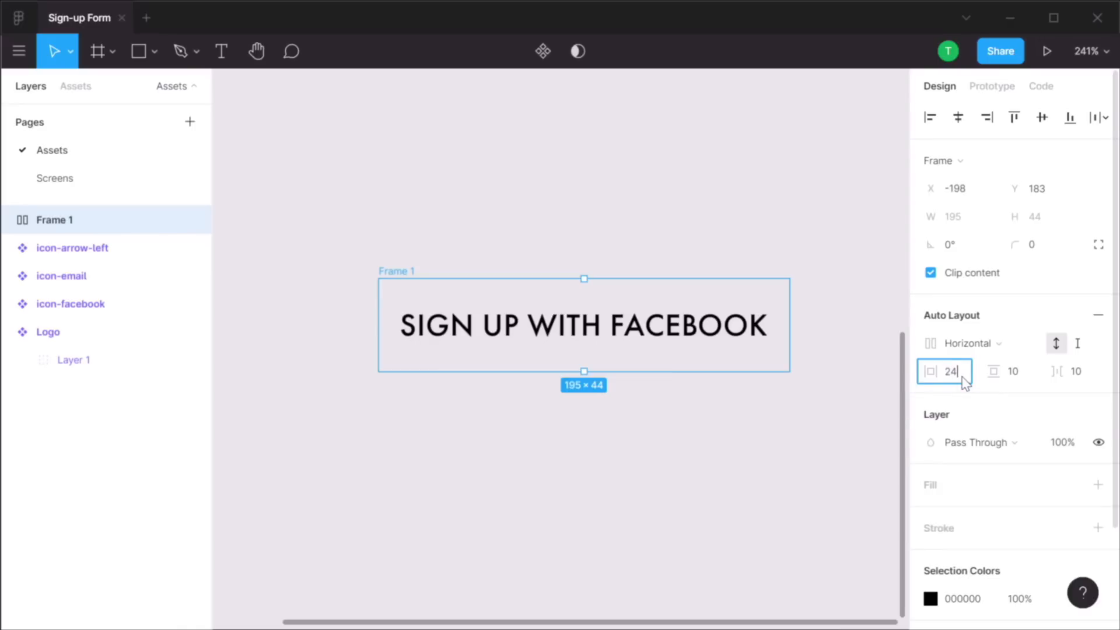
key(Tab)
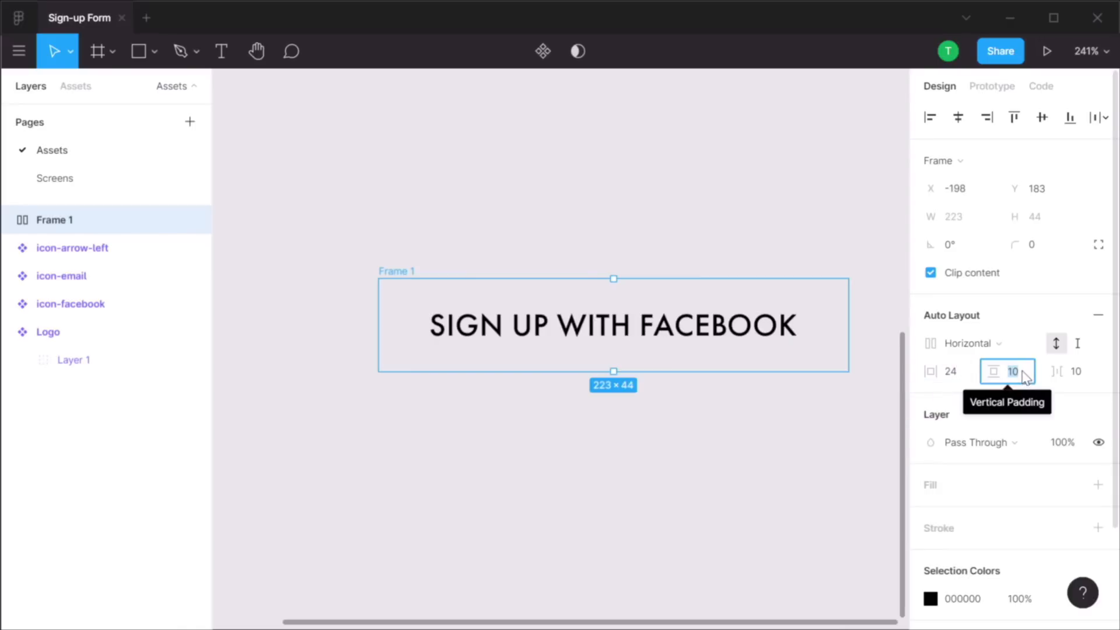
text(16)
key(Tab)
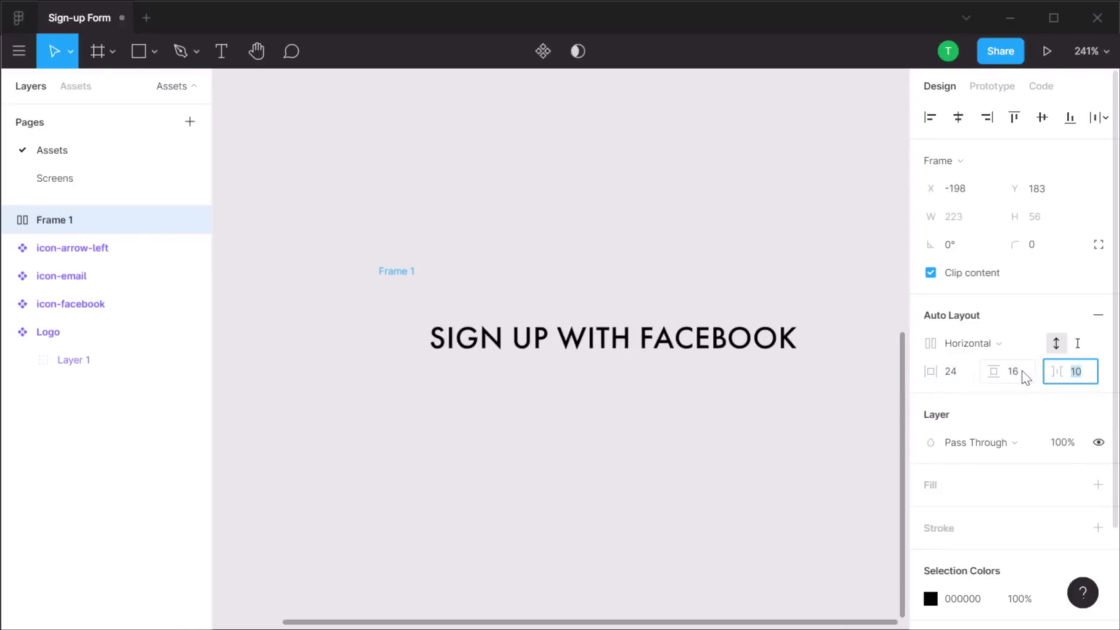
Give the auto layout frame a white FFFFFF fill and a corner radius of 4
click(970, 488)
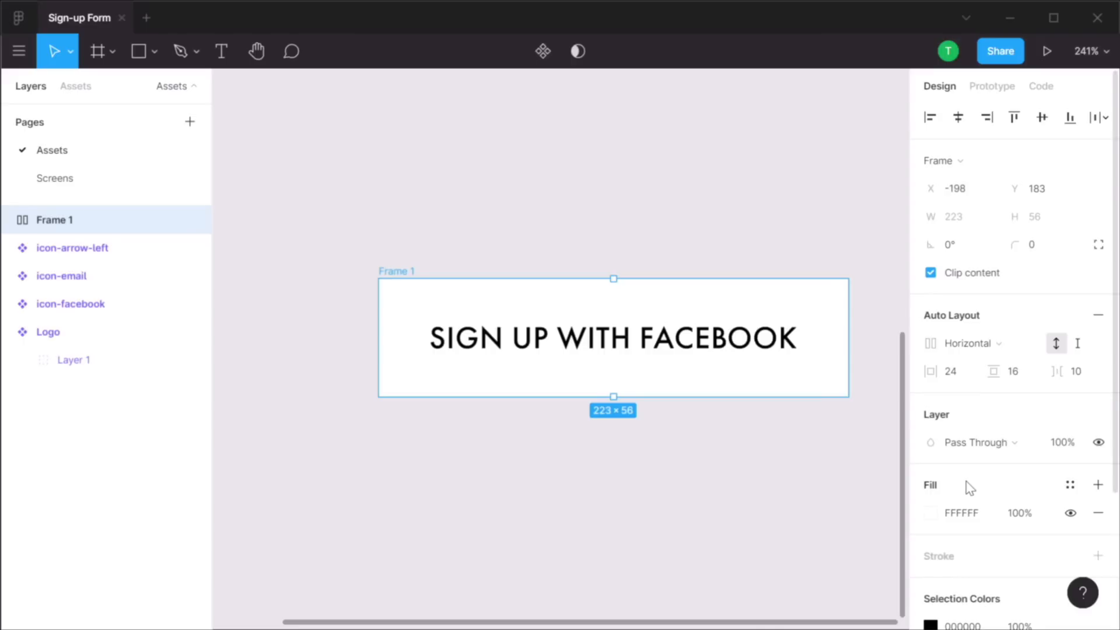
click(1043, 246)
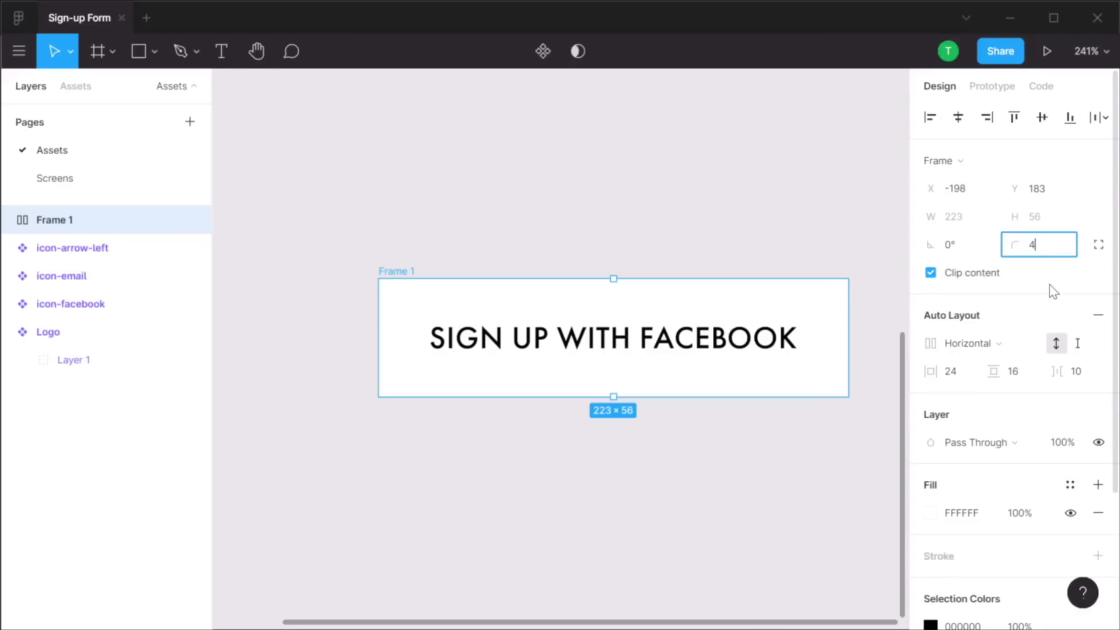
text(4)
key(Tab)
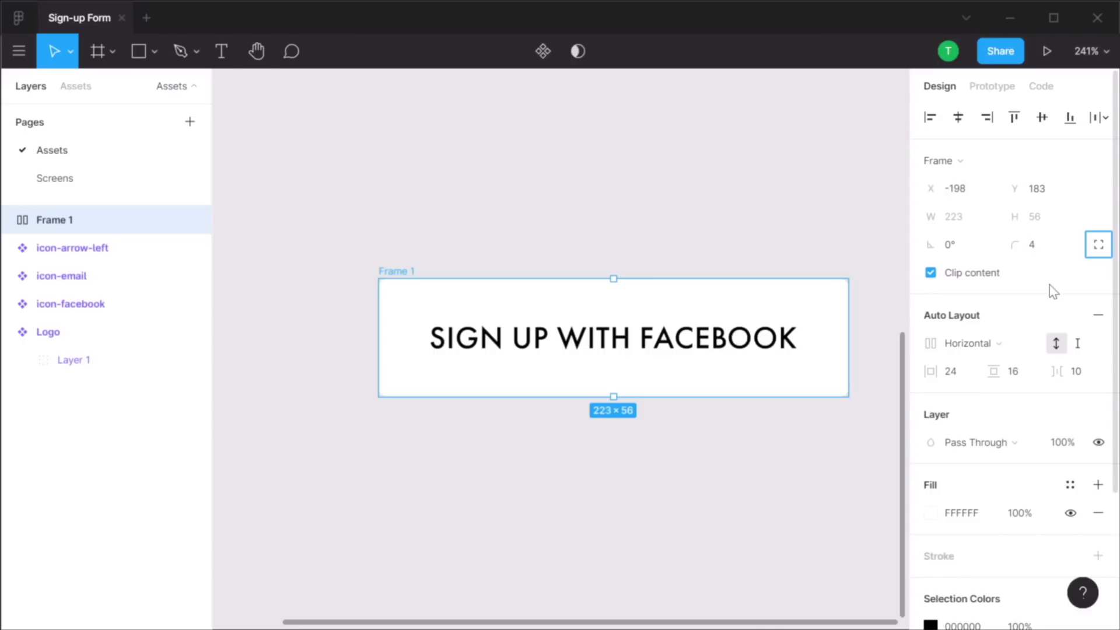
click(778, 424)
Copy the icon-facebook component and paste an instance of it into the button frame with the sign-up text
click(671, 348)
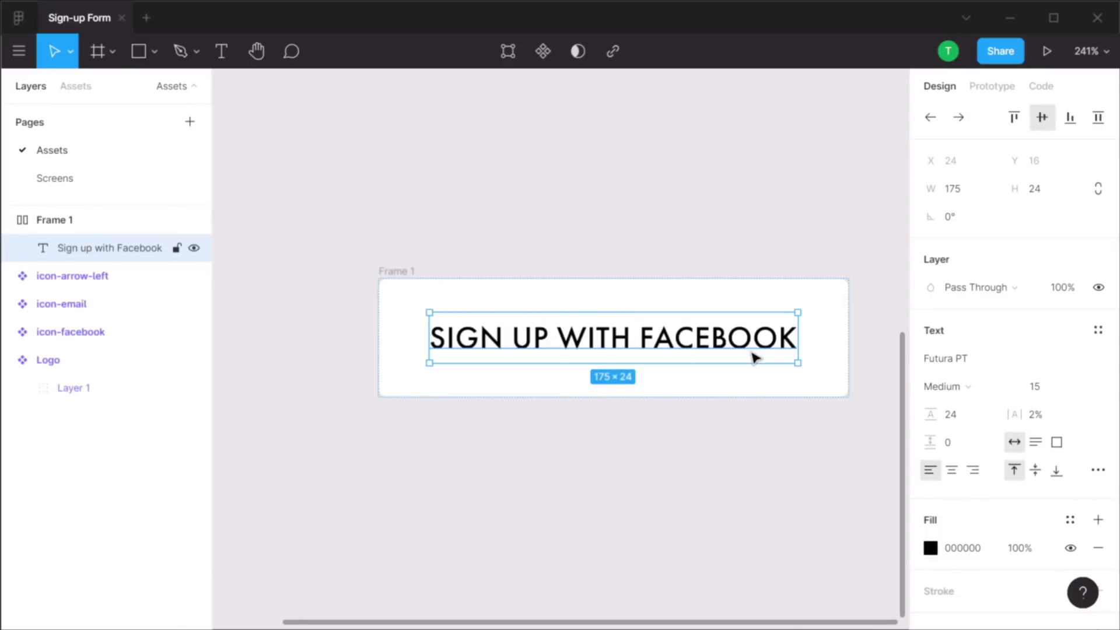
click(633, 257)
scroll(633, 257, down, 5)
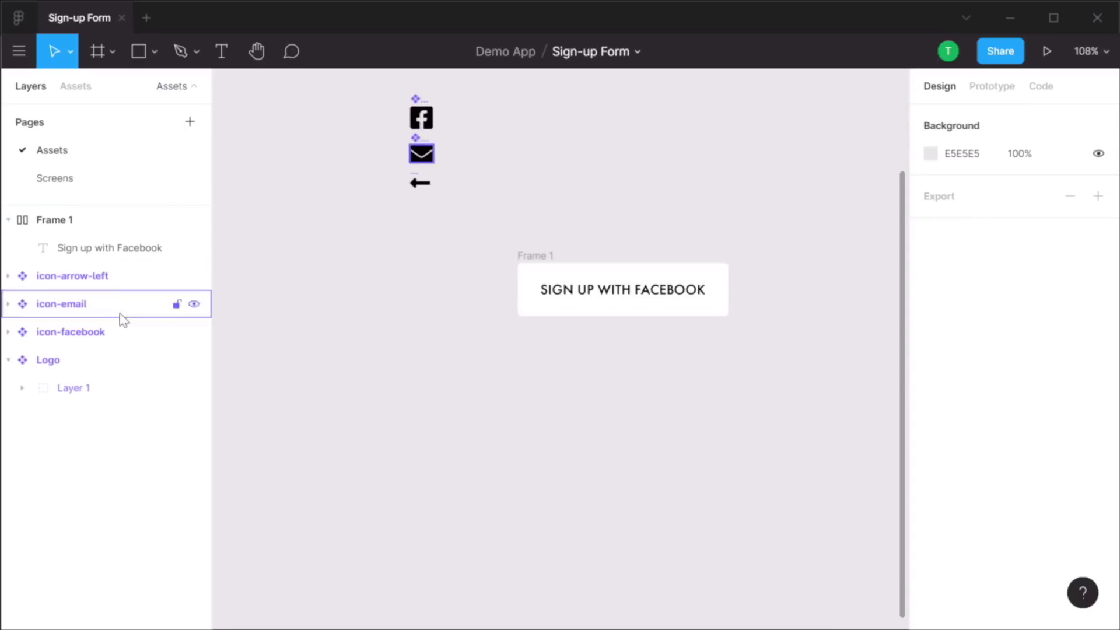
click(112, 336)
click(602, 288)
scroll(602, 289, up, 3)
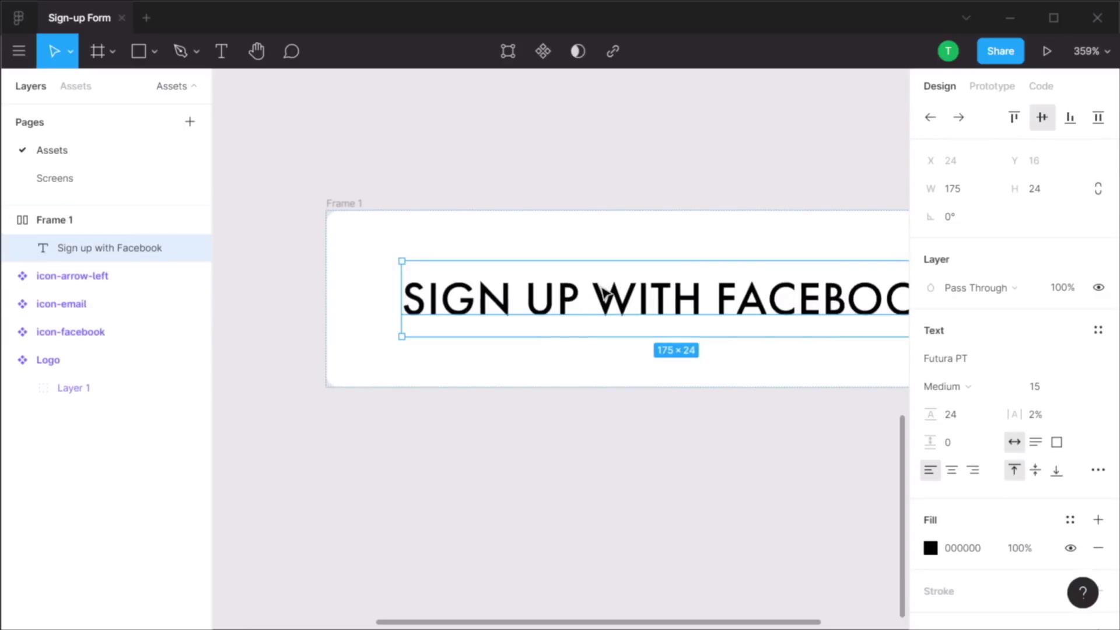
scroll(602, 292, down, 1)
drag(686, 306, 592, 331)
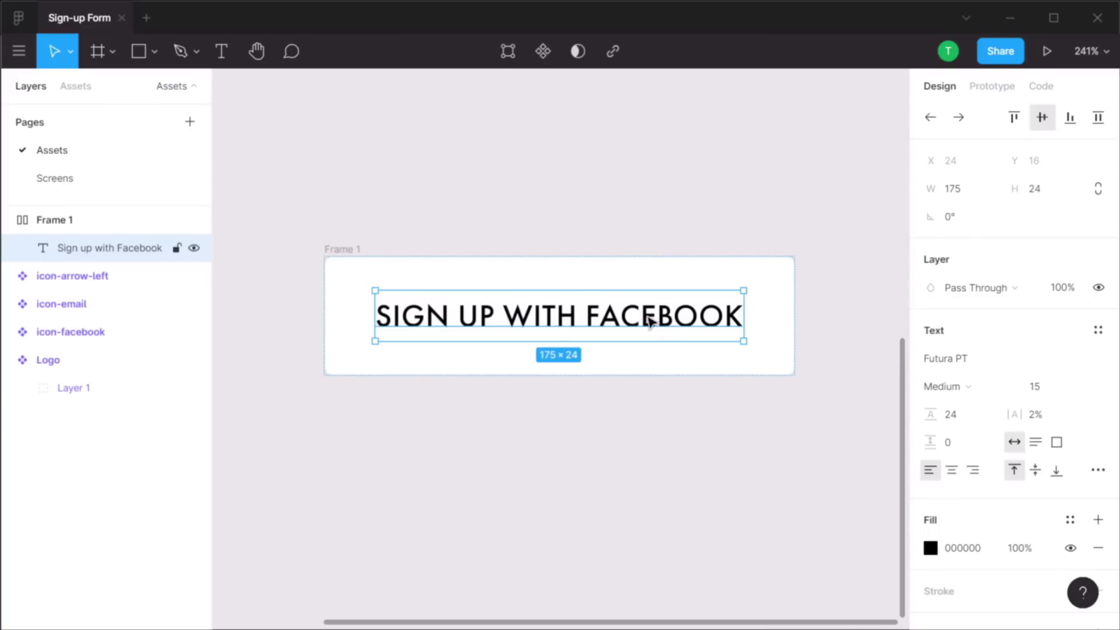
key(ctrl+v)
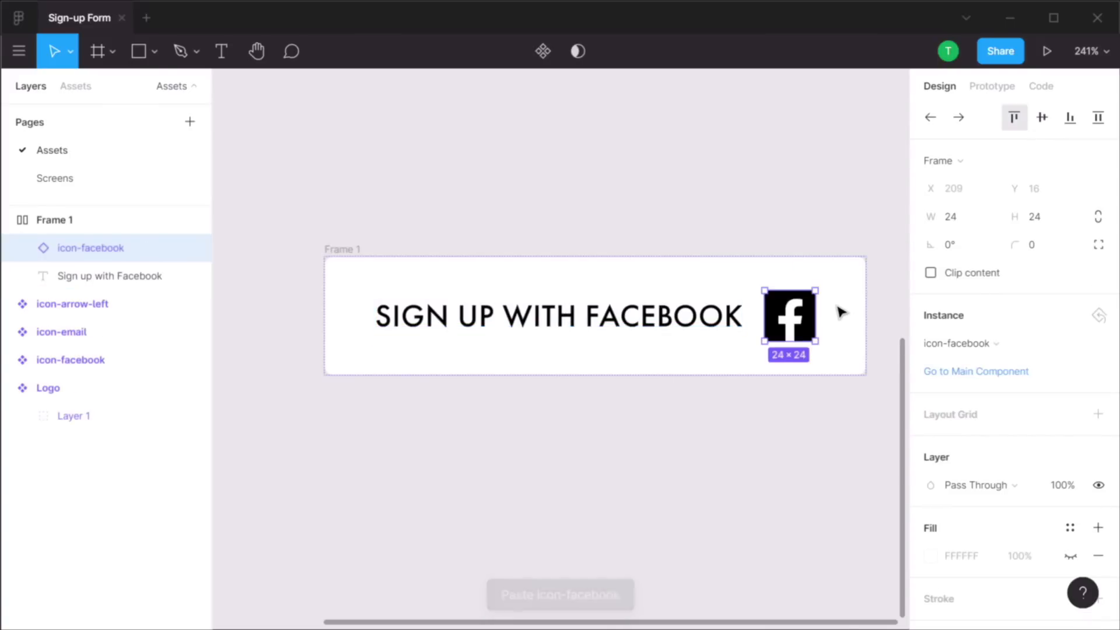
Try the icon's vertical alignments, leaving it top-aligned, and reorder it to sit before the sign-up text
click(1048, 121)
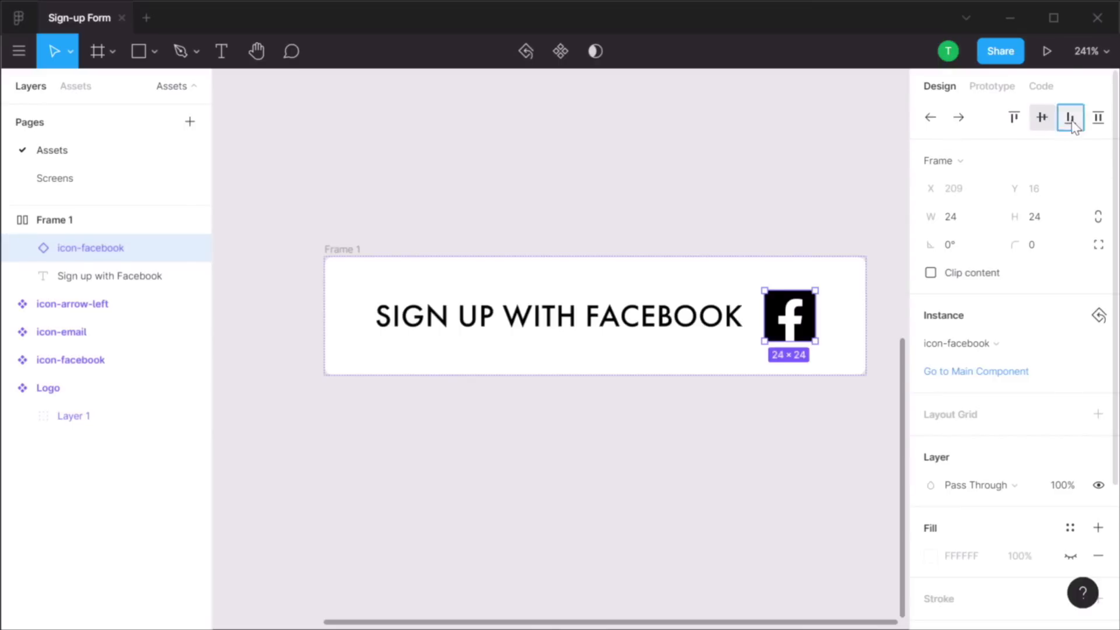
click(1014, 118)
click(931, 119)
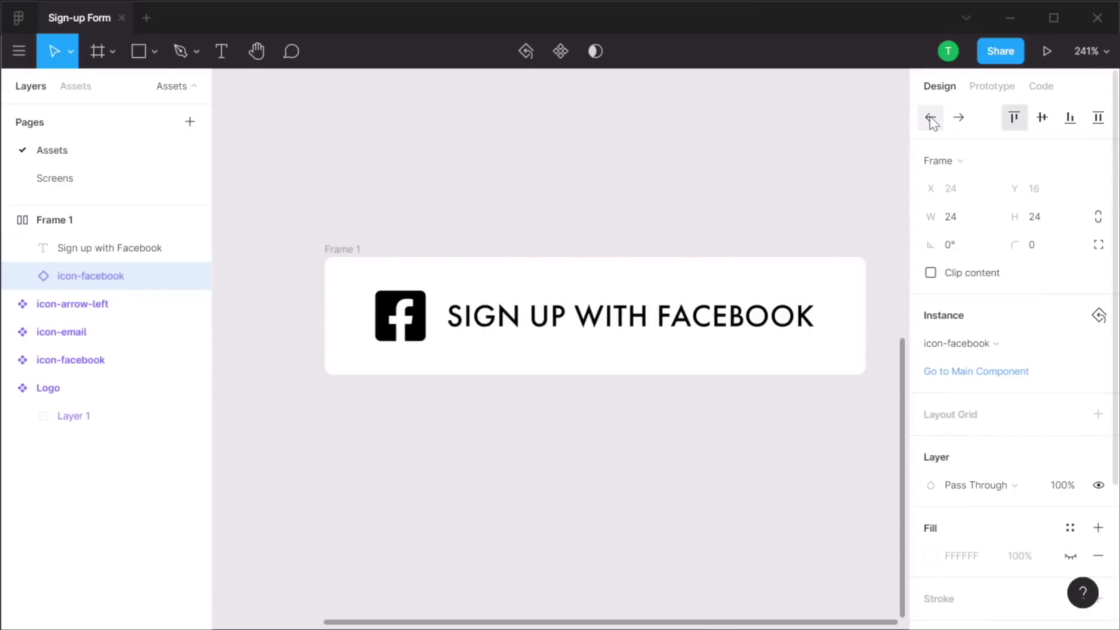
click(957, 118)
click(939, 120)
Set the button frame's spacing between items to 16 and move the frame to about X -218, Y 171
click(344, 252)
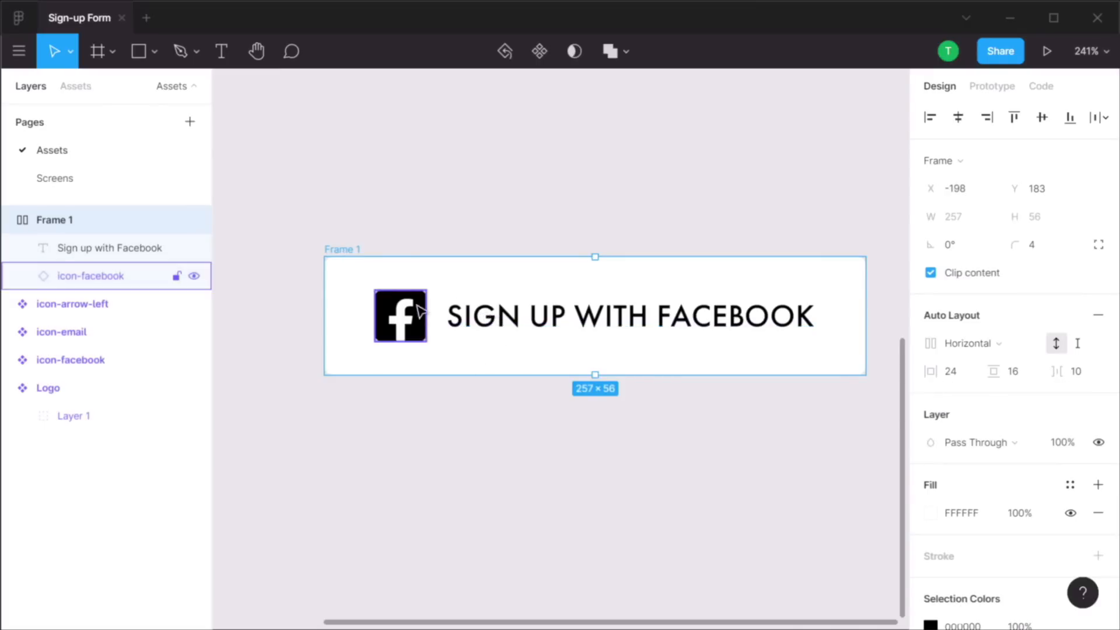
click(1079, 373)
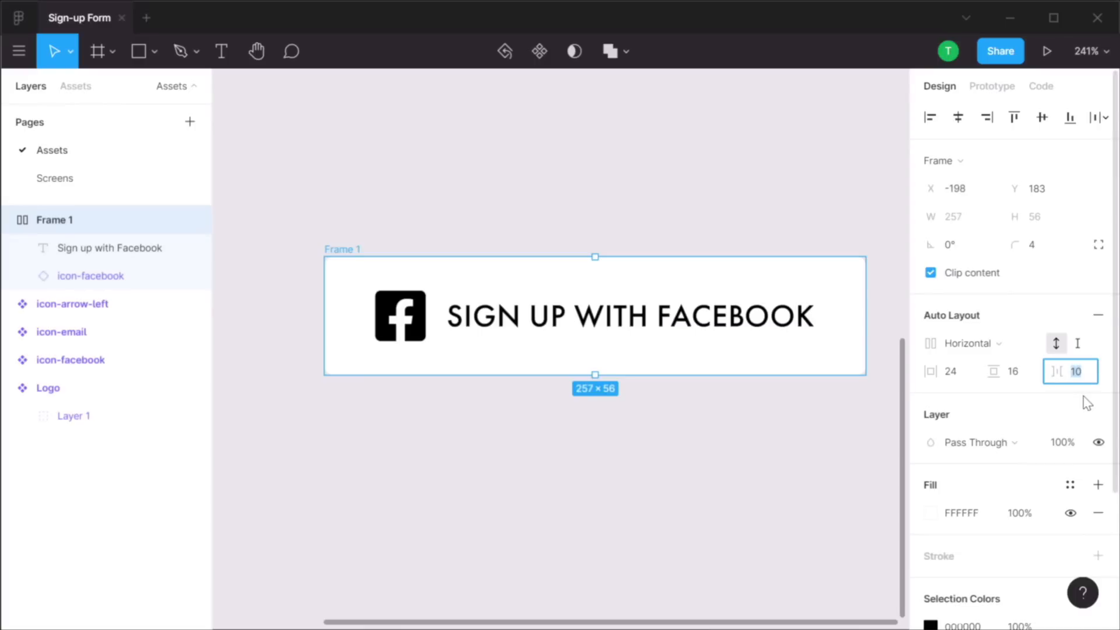
text(16)
key(Tab)
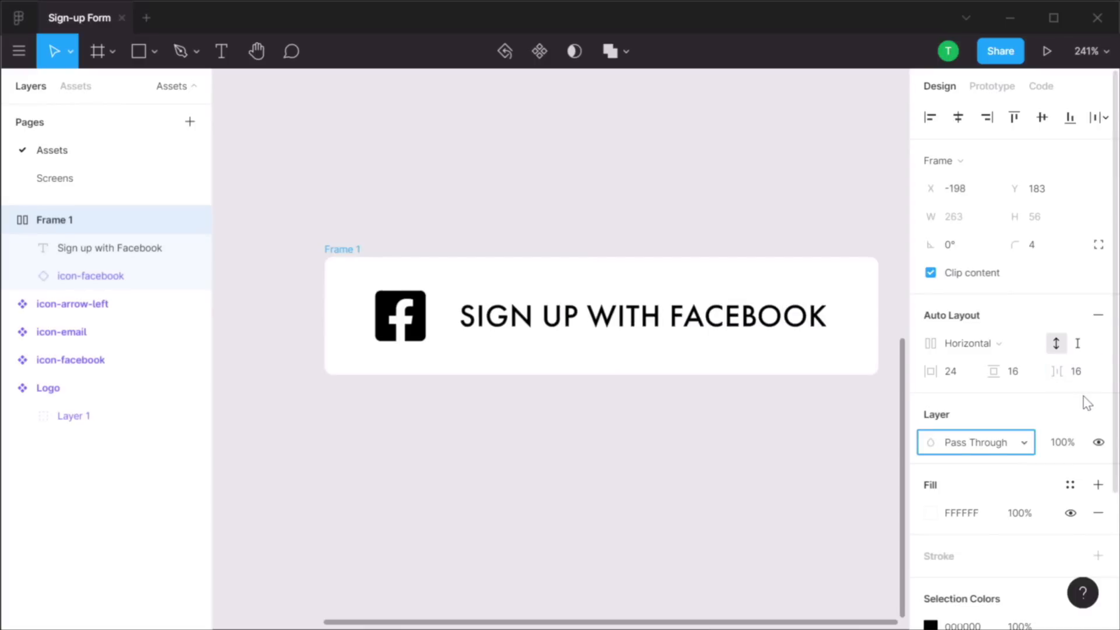
drag(343, 250, 301, 226)
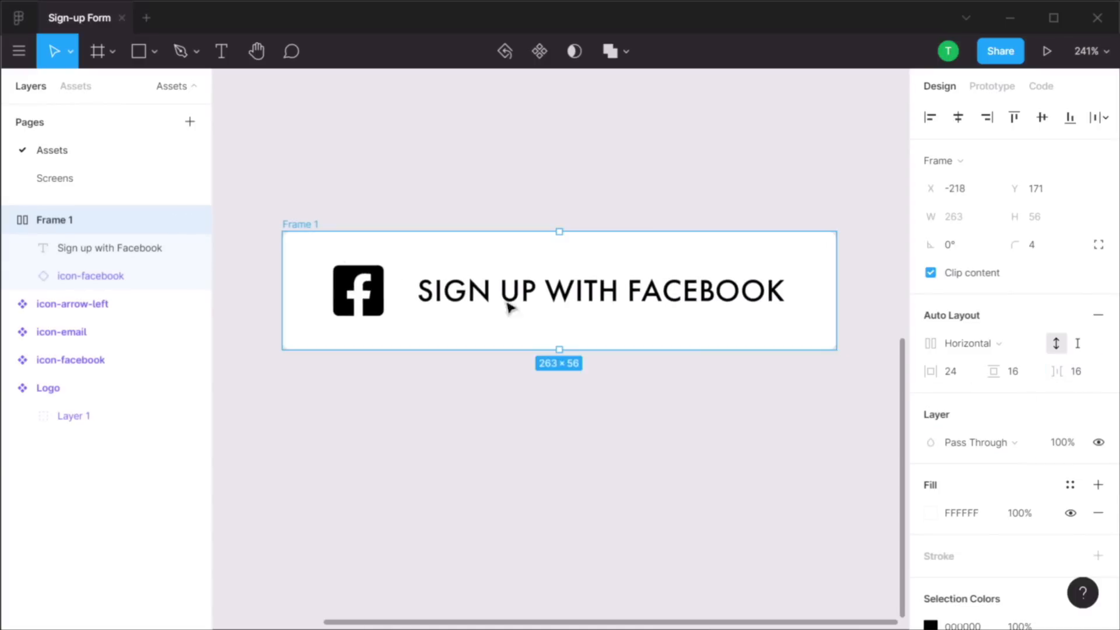
Test the frame's automatic resizing with random filler text of varying length in the label, and undo the text changes
click(565, 293)
key(Return)
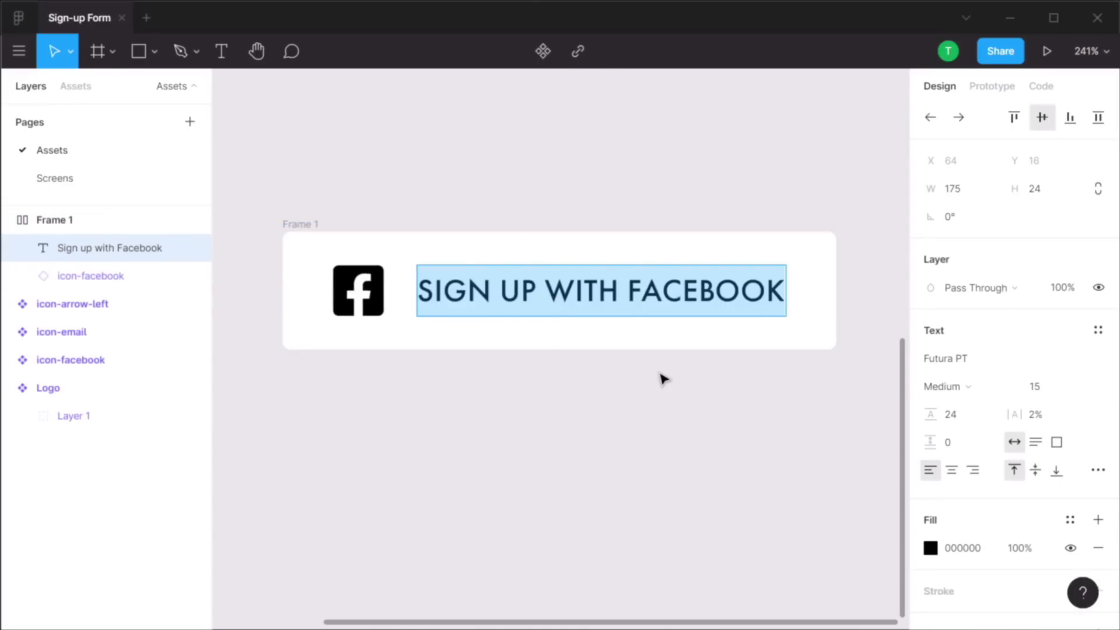
text(dhhhsjshdajjshd)
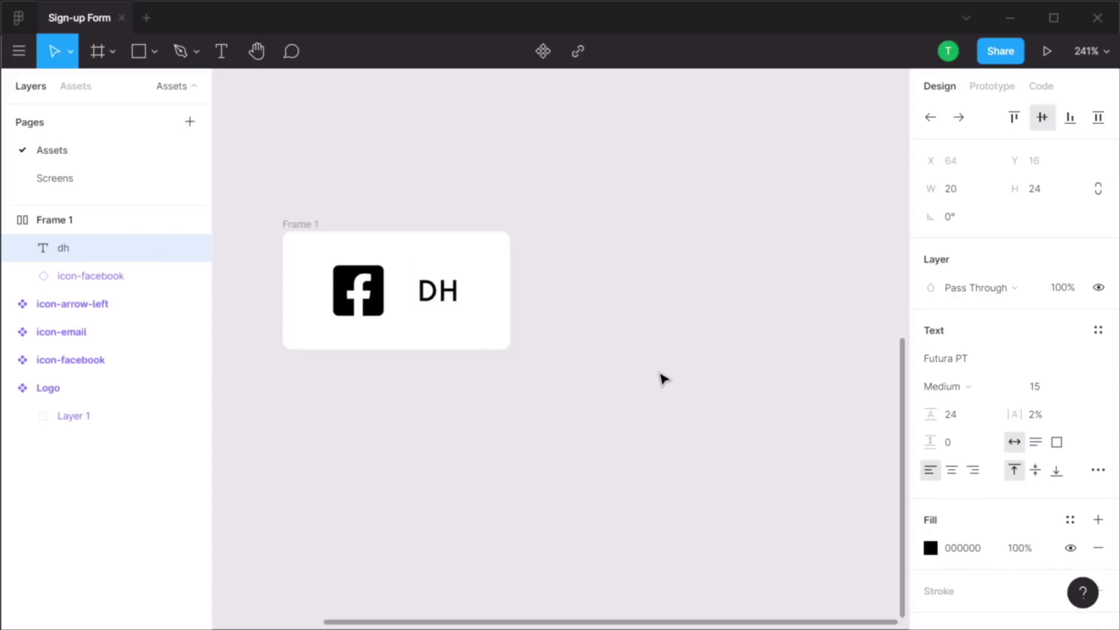
text(kahd)
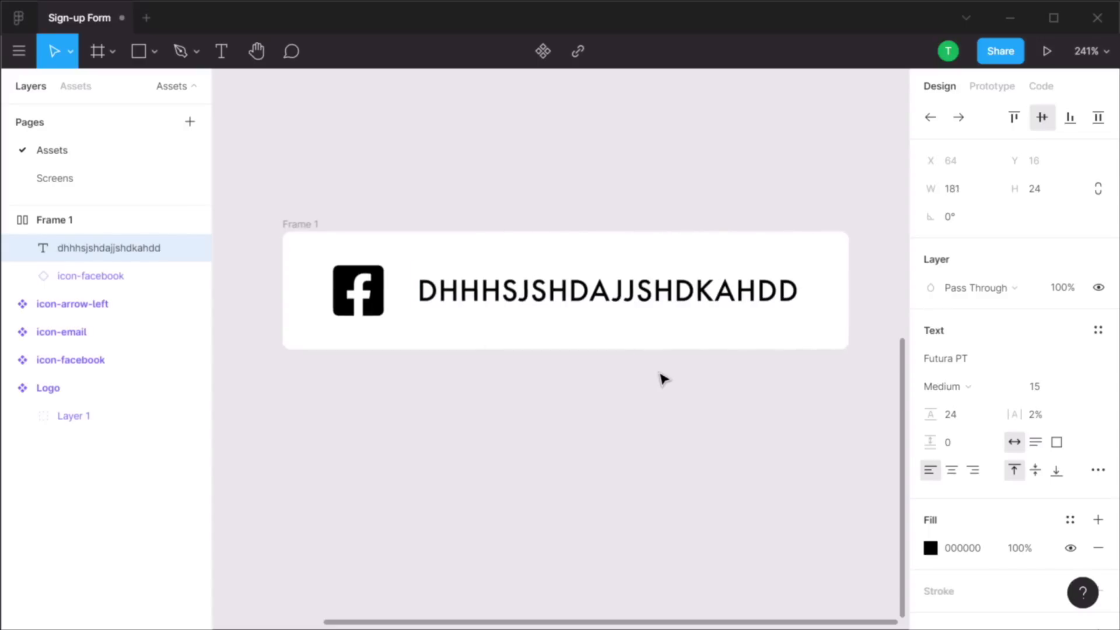
text(djhda)
key(BackSpace)
key(BackSpace)
key(BackSpace)
key(BackSpace)
key(BackSpace)
key(BackSpace)
key(BackSpace)
key(BackSpace)
key(BackSpace)
key(BackSpace)
key(BackSpace)
key(BackSpace)
key(BackSpace)
key(BackSpace)
key(BackSpace)
key(BackSpace)
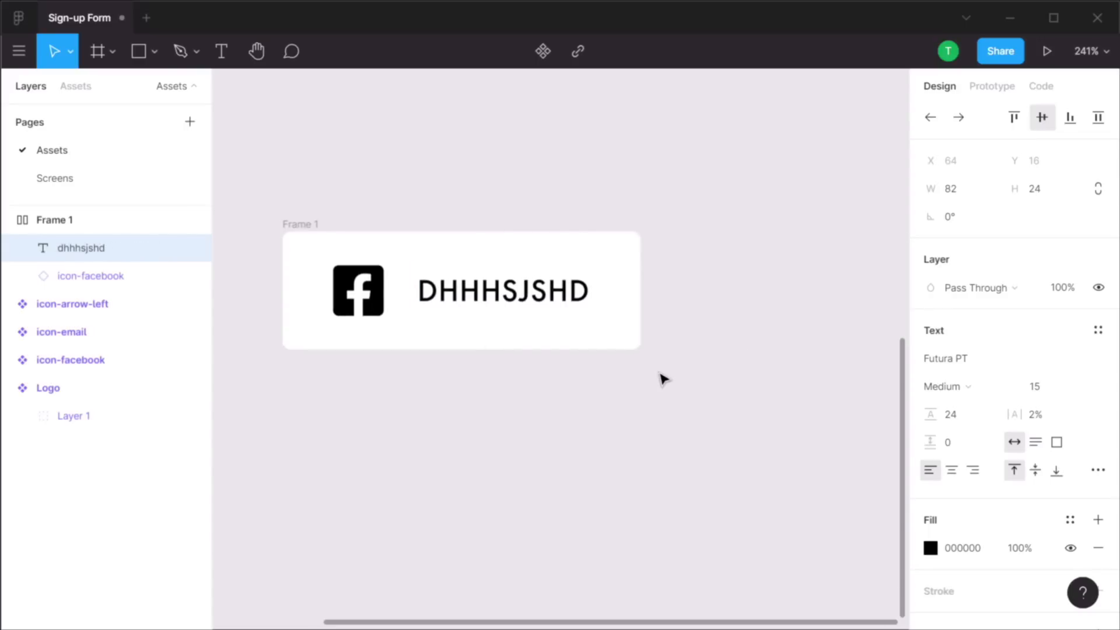
key(BackSpace)
key(BackSpace)
key(BackSpace)
key(BackSpace)
key(BackSpace)
key(BackSpace)
key(ctrl+z)
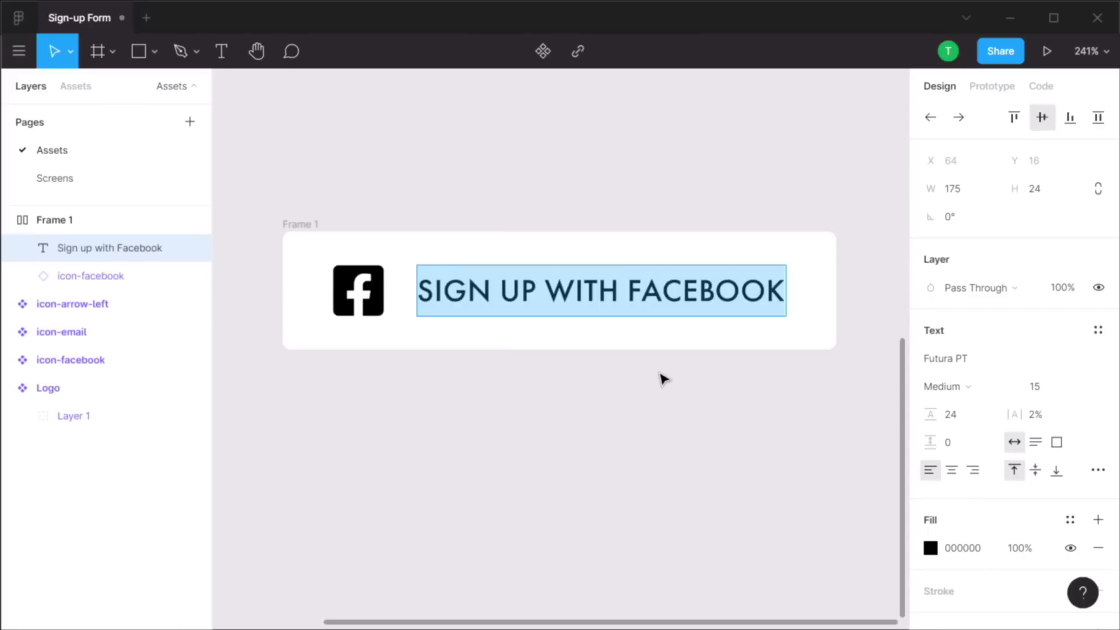
key(Escape)
key(Escape)
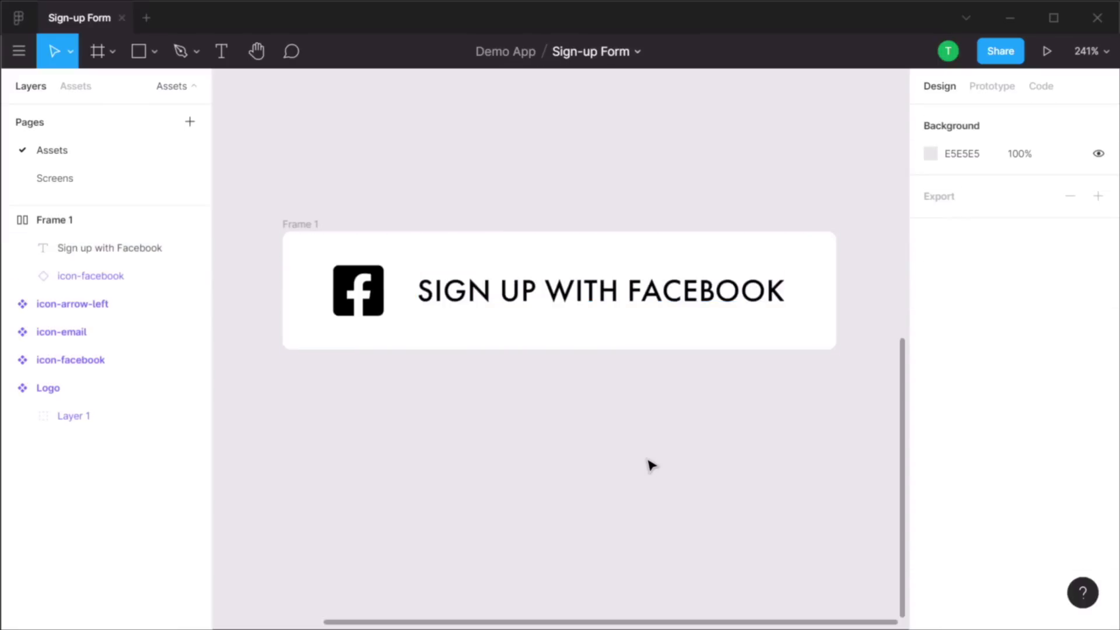
Constrain the proportions of the button's Facebook icon and set its size to 18 × 18
click(373, 307)
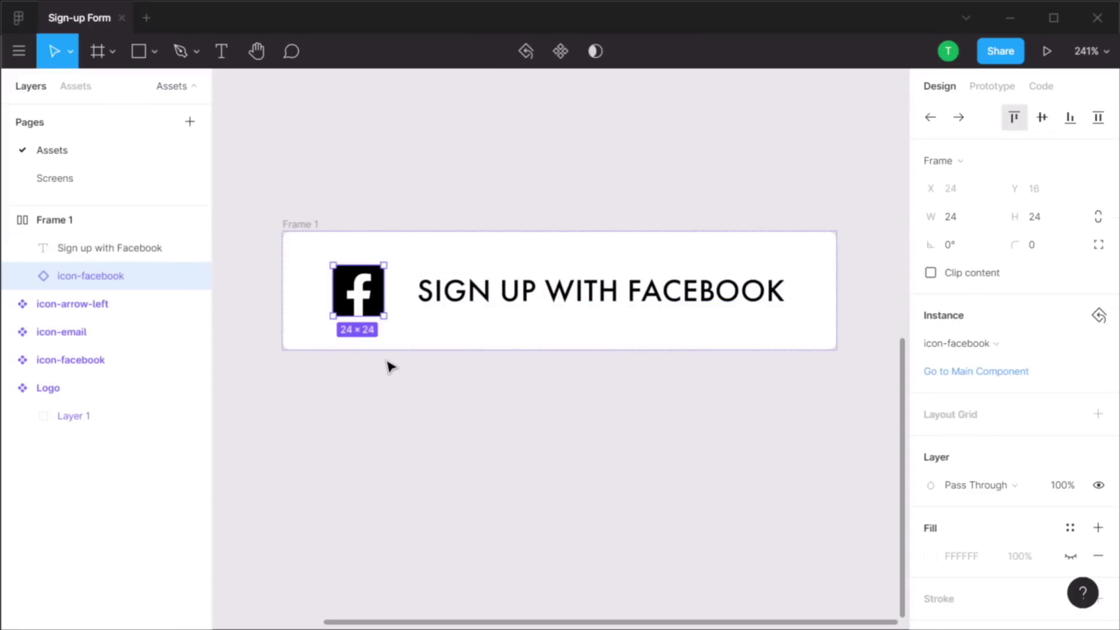
click(1097, 217)
click(1051, 223)
text(18)
key(Return)
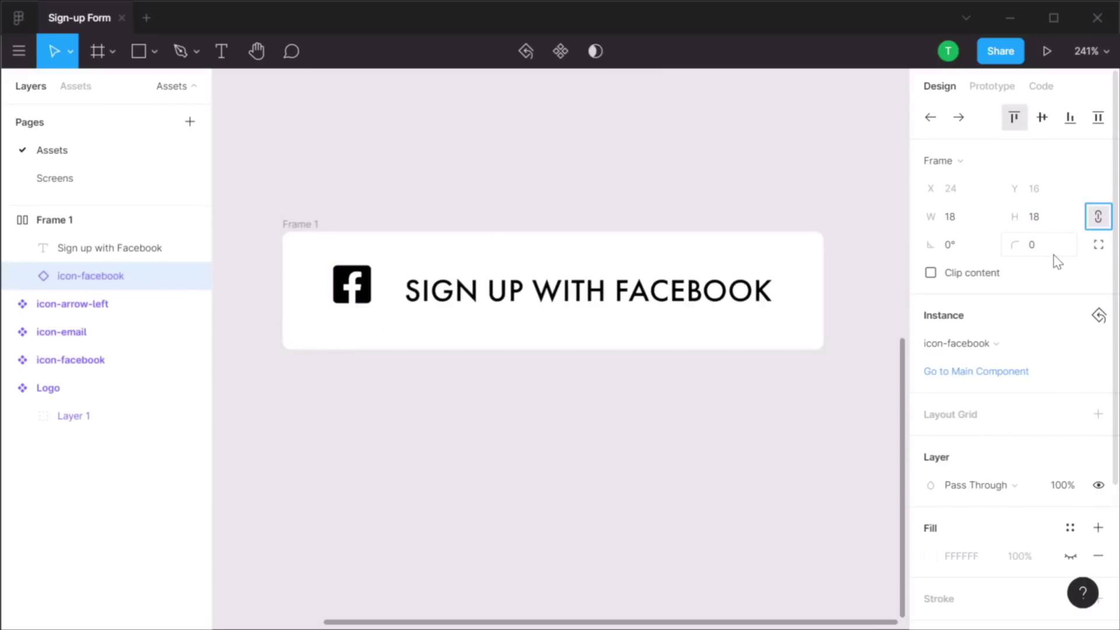
click(473, 391)
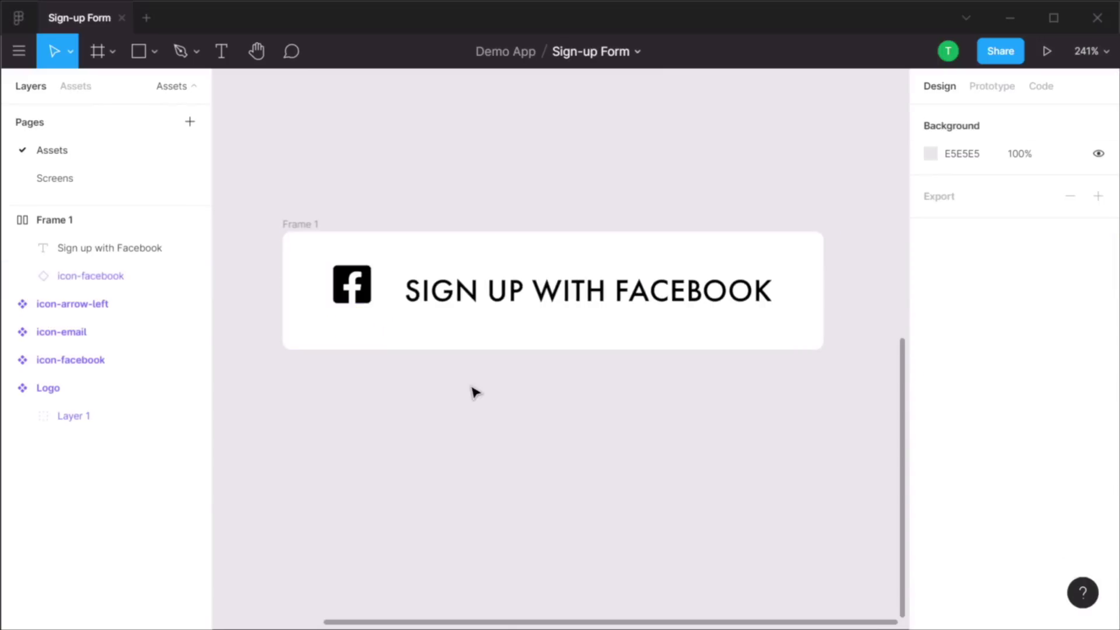
Center the Facebook icon vertically within the button frame
click(91, 275)
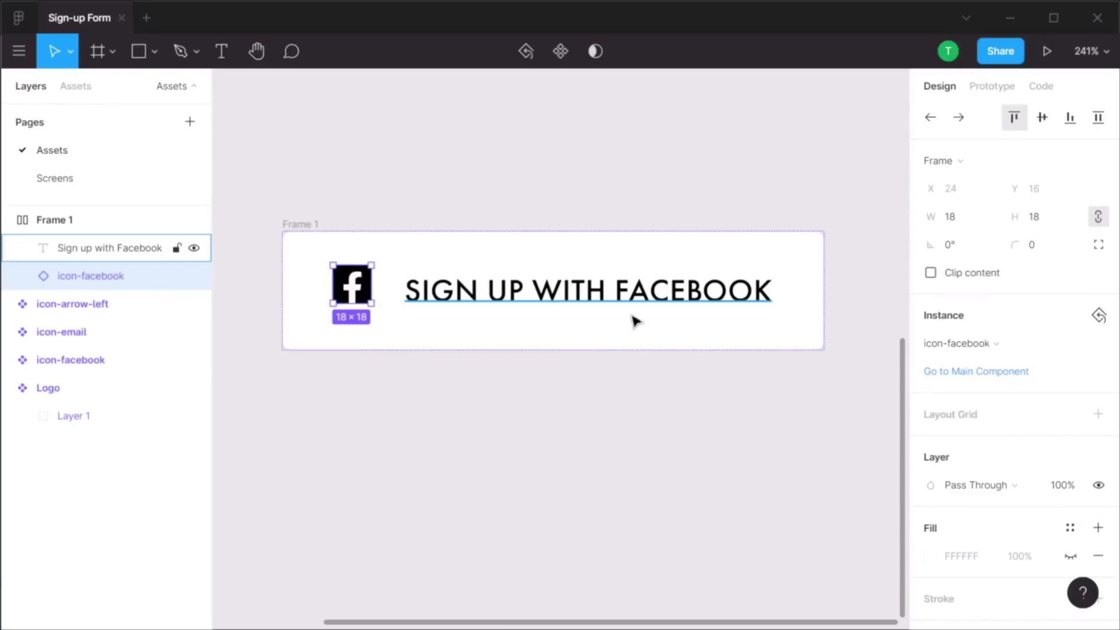
click(1043, 119)
click(692, 160)
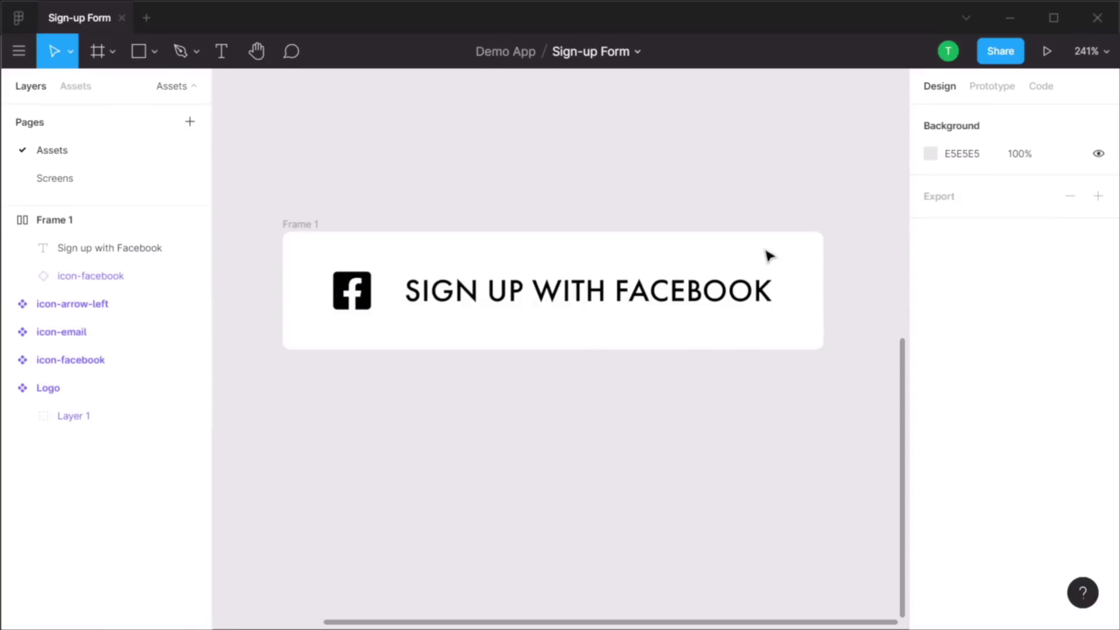
Move the button frame below the arrow icon, lined up with the left edges of the icons and logo
scroll(710, 175, down, 6)
drag(700, 143, 430, 358)
drag(663, 327, 575, 282)
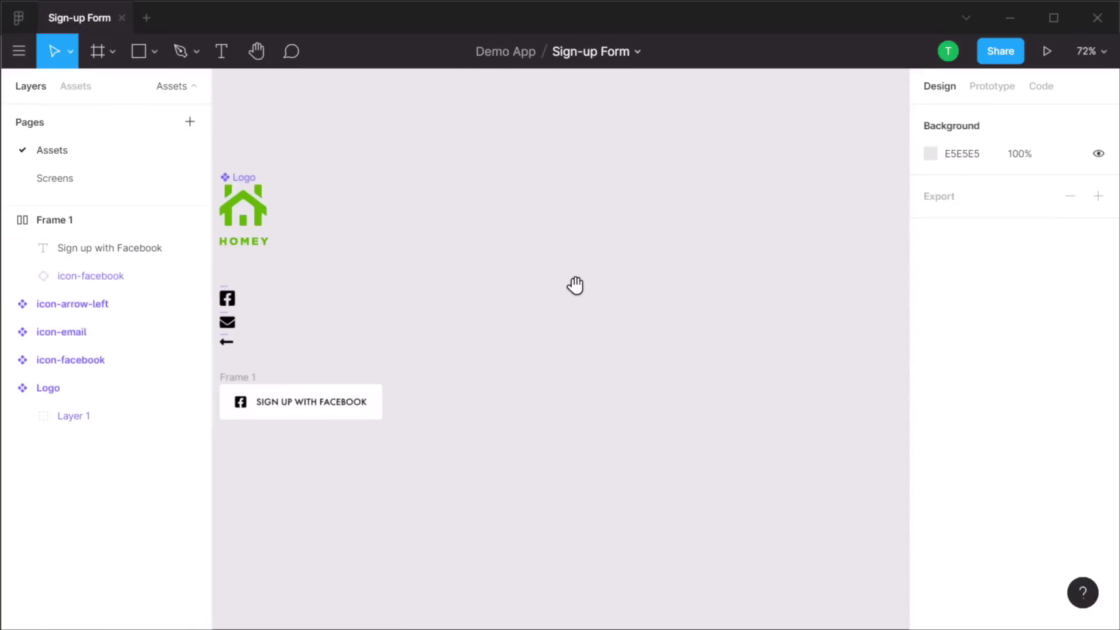
Draw a circle about 96 × 96 on the empty canvas to the right of the logo and set its fill to 1F252F
key(o)
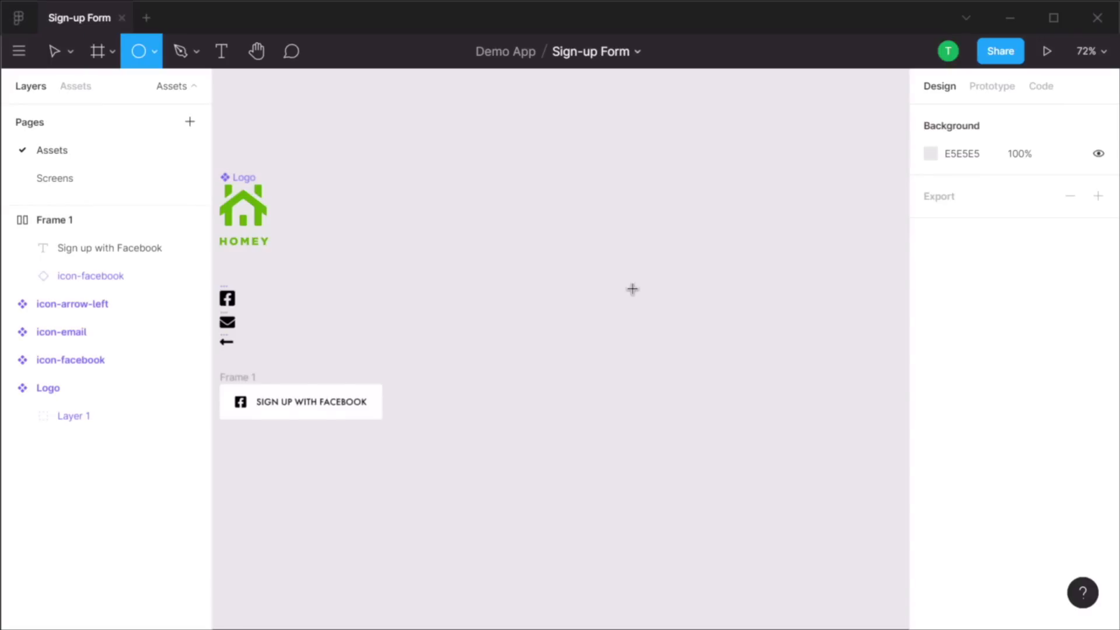
drag(623, 186, 684, 246)
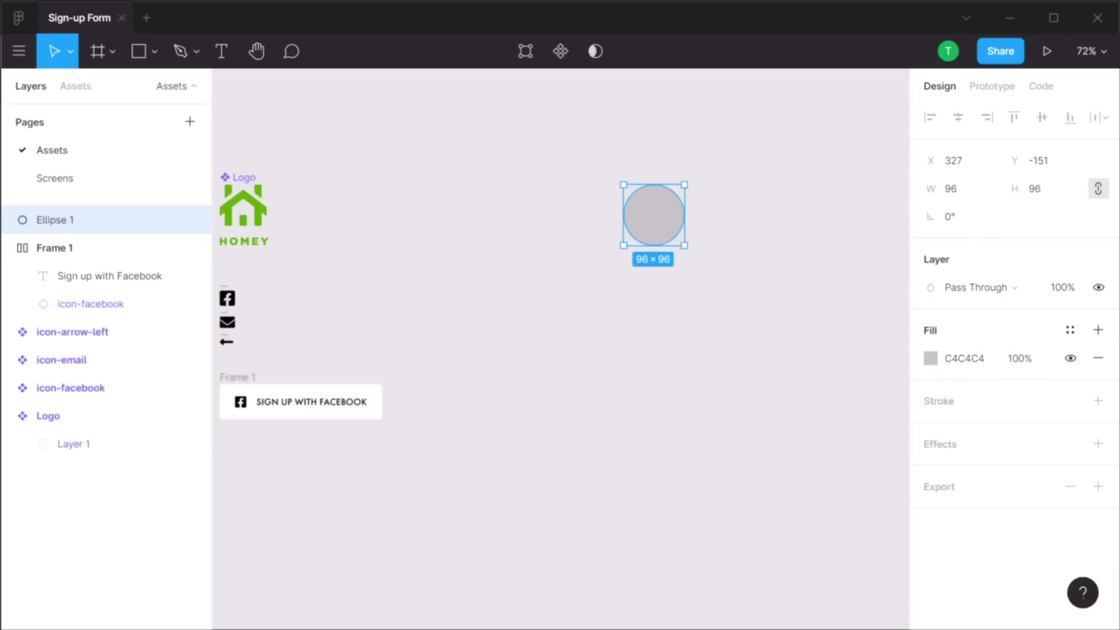
click(977, 361)
text(1f)
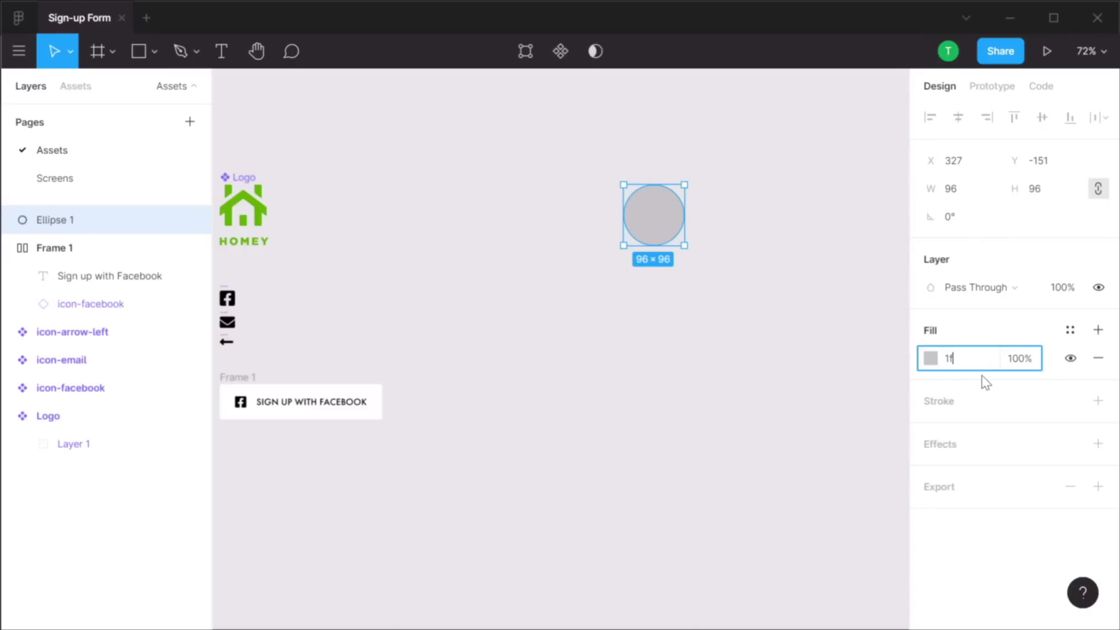
text(252f)
key(Return)
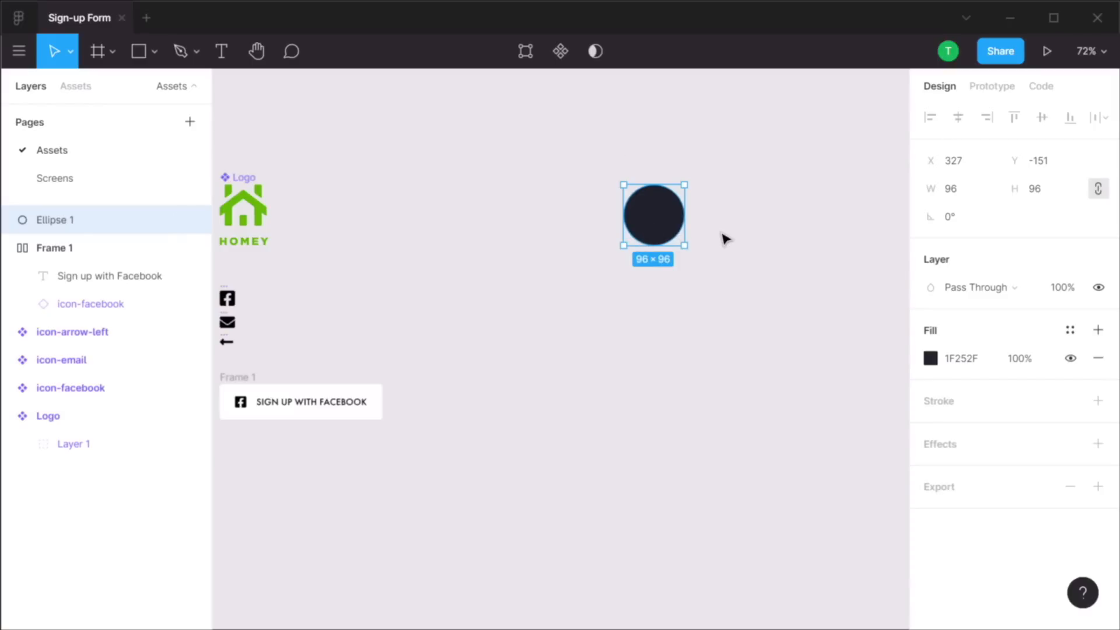
Create a color style named Black from the dark circle's fill
click(785, 275)
click(681, 220)
click(1070, 330)
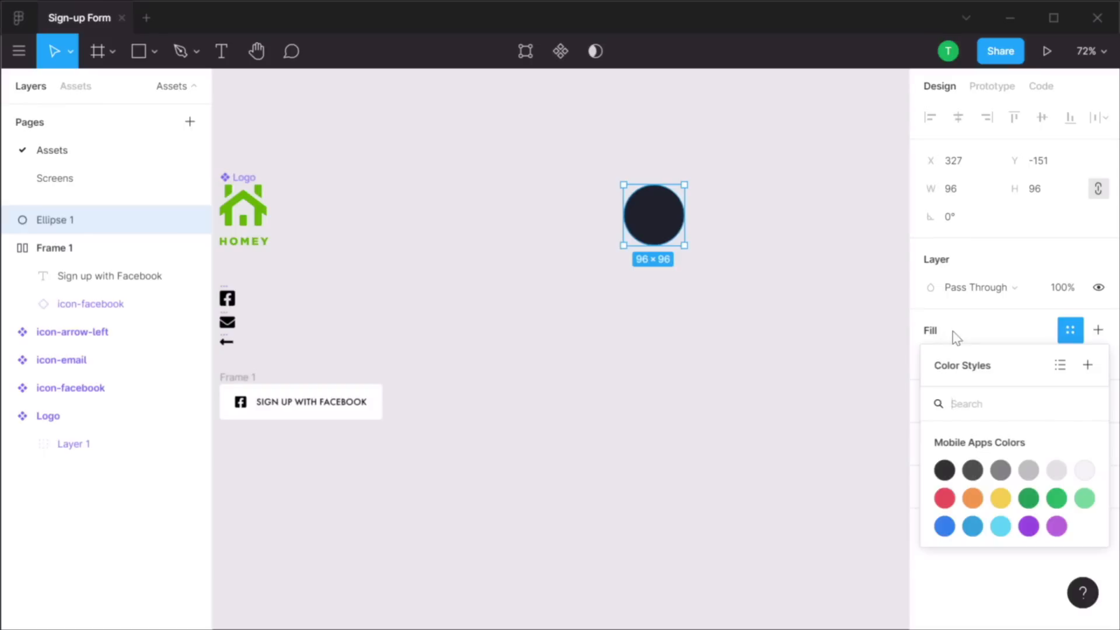
click(1089, 367)
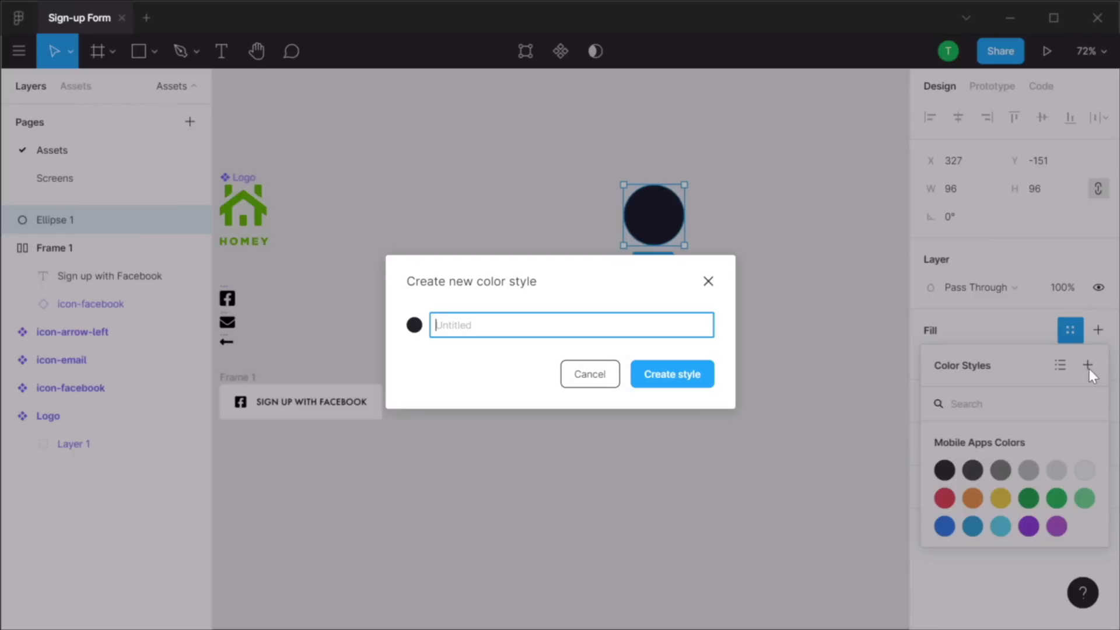
text(Blac)
key(Return)
click(693, 249)
click(671, 237)
click(709, 340)
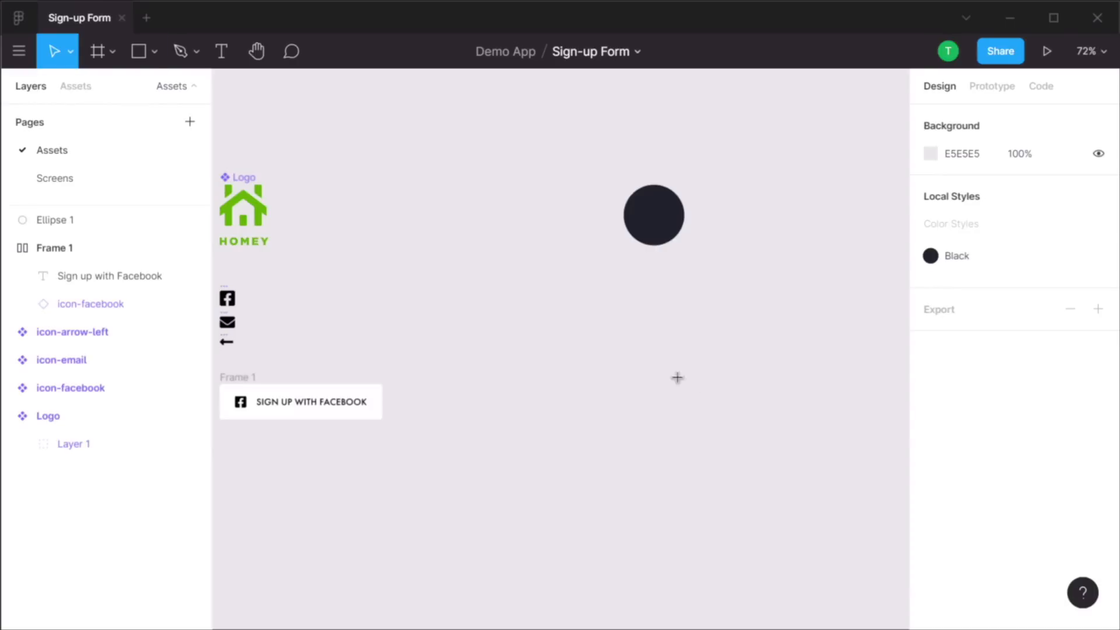
Draw a rectangle about 326 × 311 below the circle and apply the Black color style to its fill
key(r)
drag(623, 329, 830, 525)
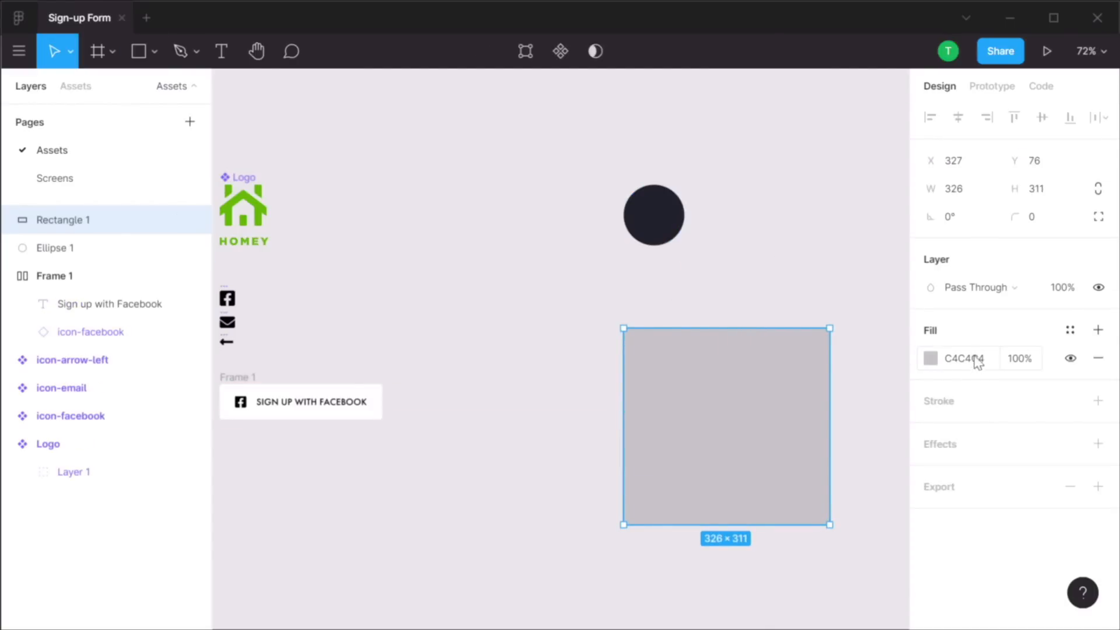
click(1071, 331)
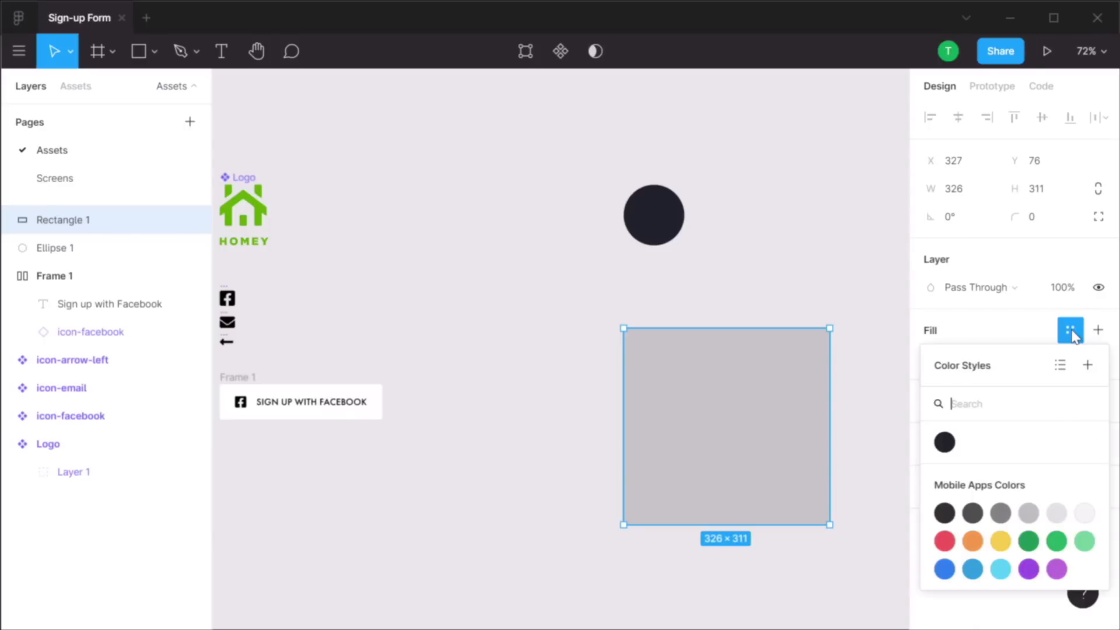
click(948, 447)
click(781, 268)
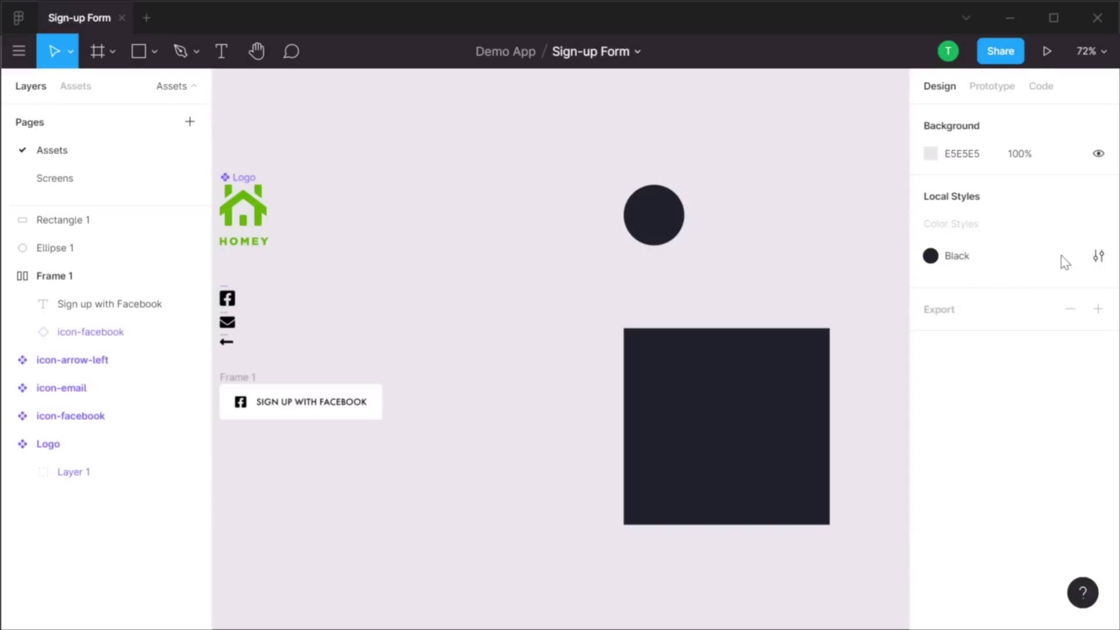
Edit the Black color style and change its color to a dark blue, about 042F77
click(1100, 258)
click(978, 324)
click(931, 322)
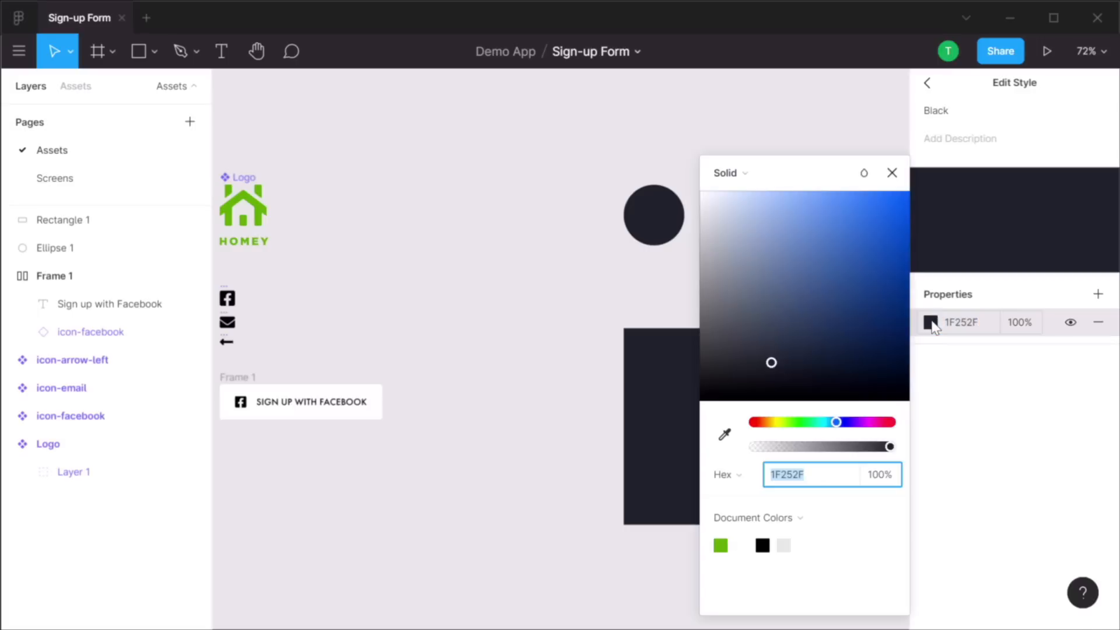
drag(846, 318, 904, 316)
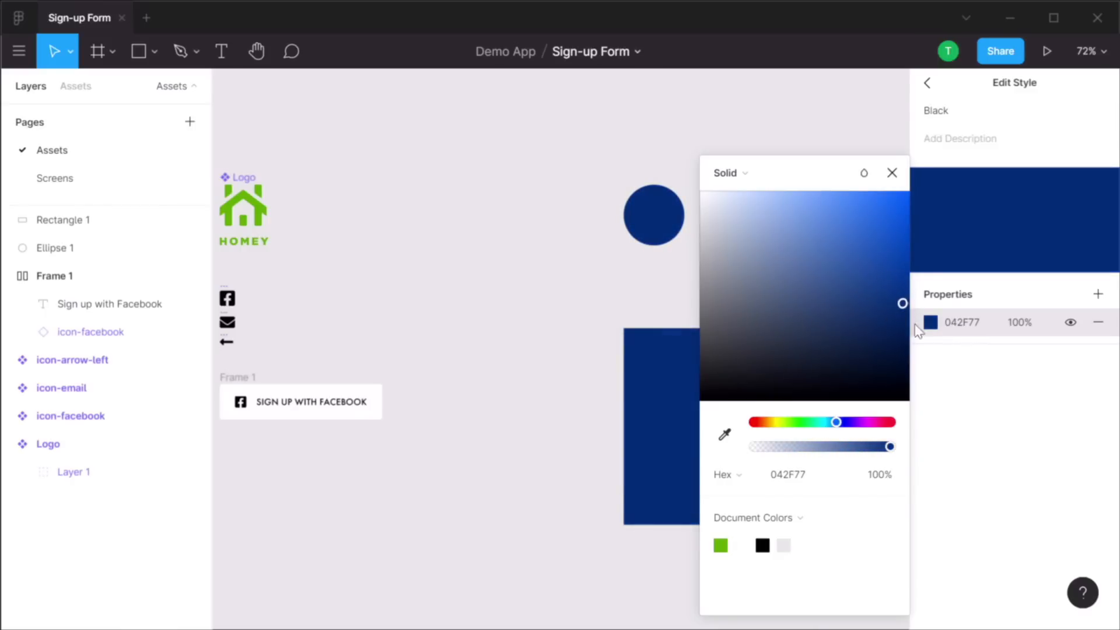
click(995, 398)
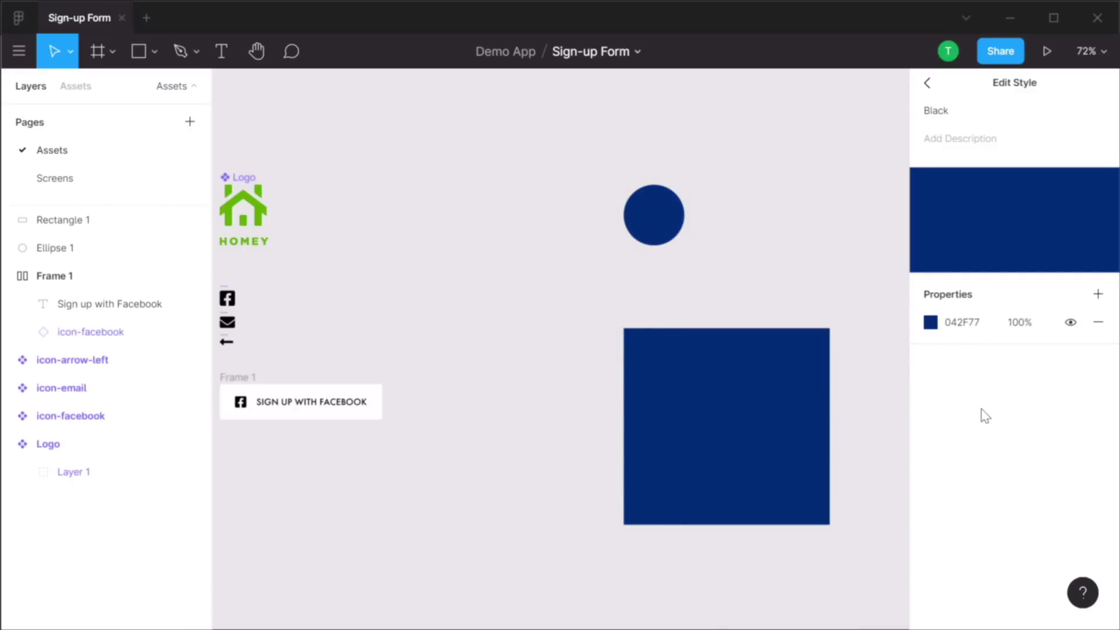
Set the Black color style's hex value to 1F252F
click(965, 327)
text(1F252F)
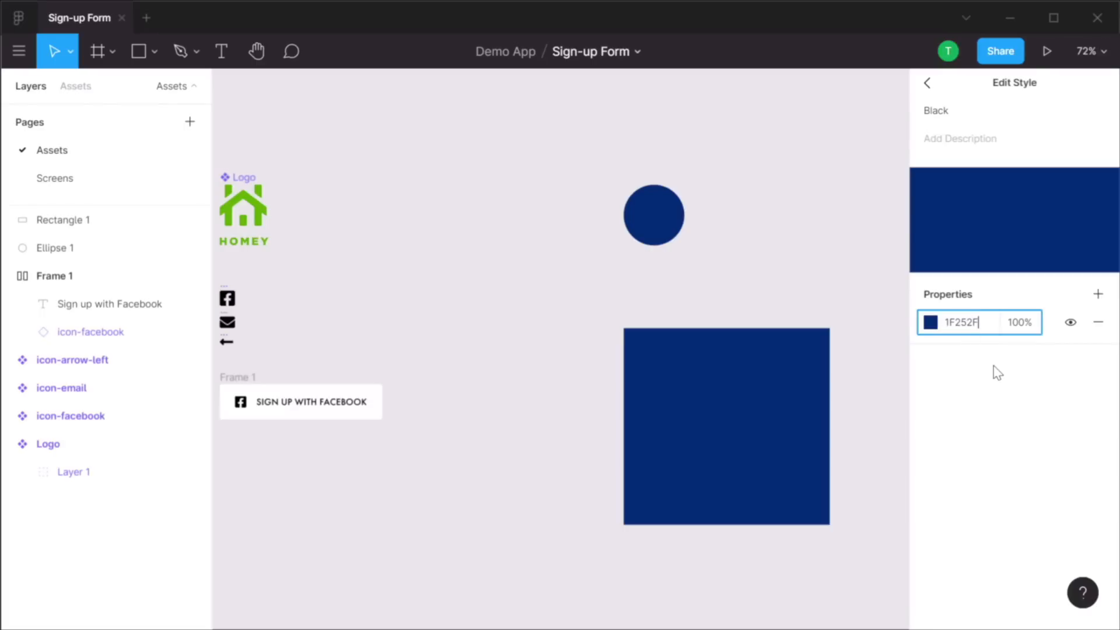
key(Tab)
Delete the test rectangle below the circle
click(850, 289)
click(809, 353)
key(Delete)
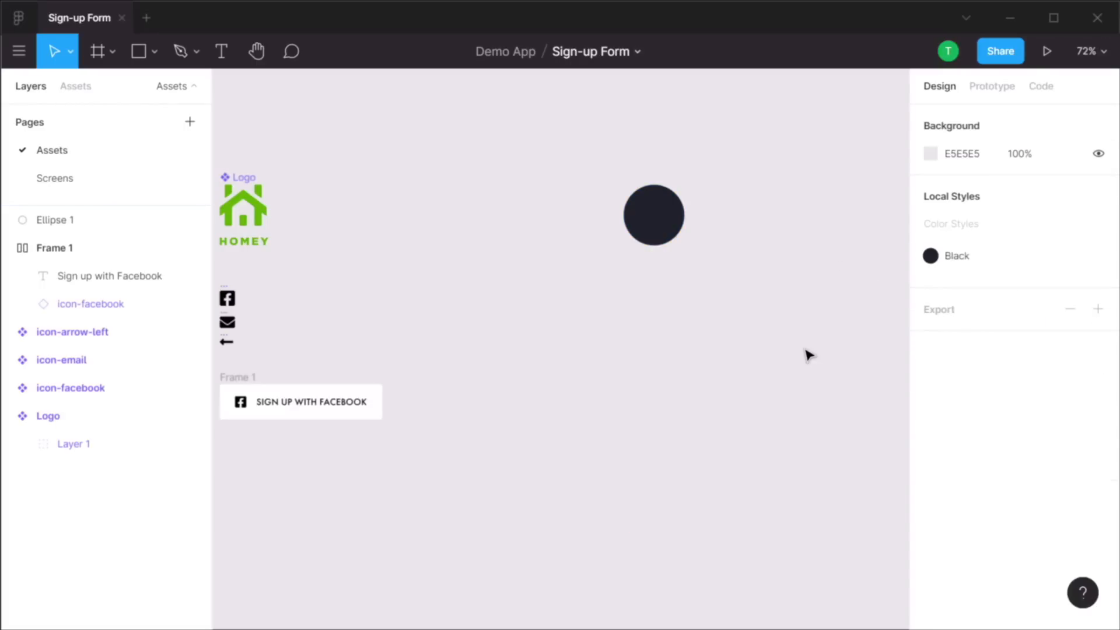
Duplicate the dark circle and place the copy beside it on the right, at about X 474, Y -151
drag(772, 223, 583, 289)
click(471, 287)
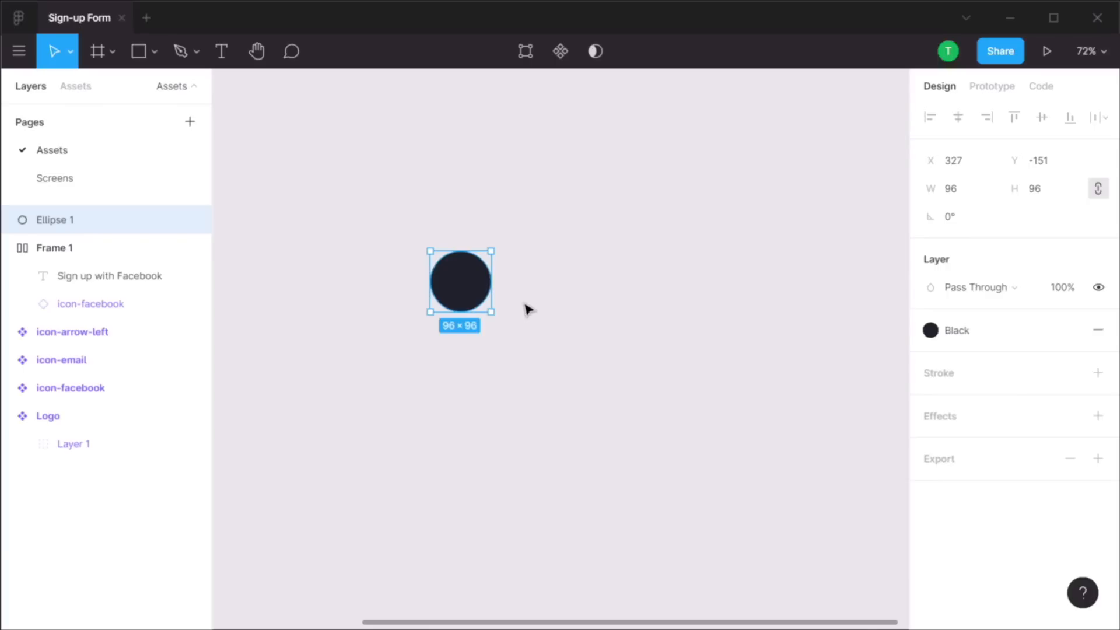
key(ctrl+d)
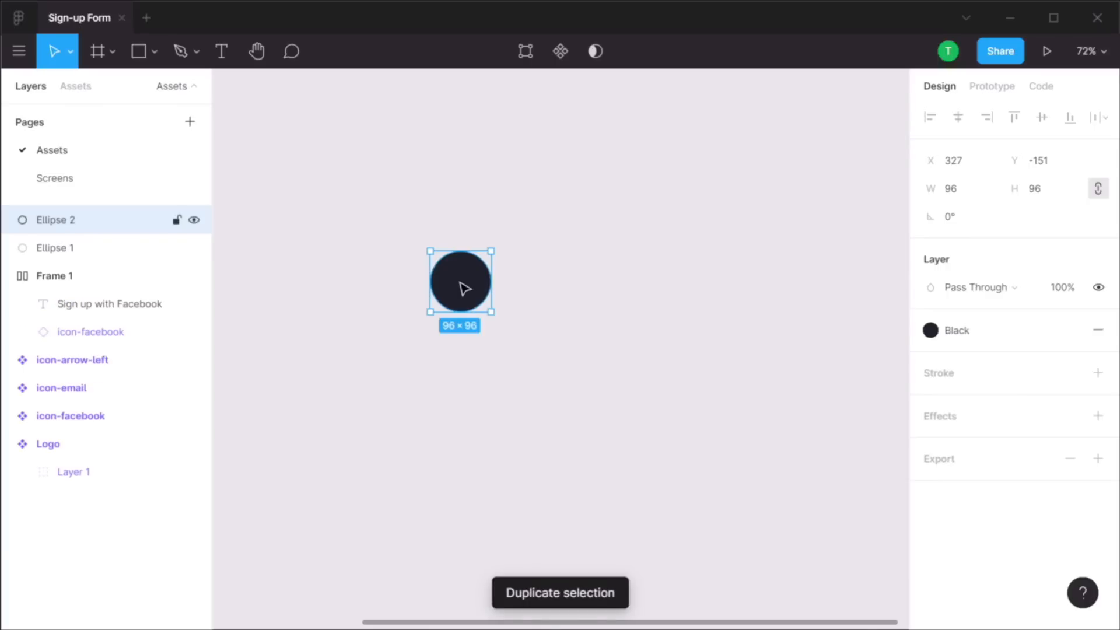
drag(465, 288, 558, 290)
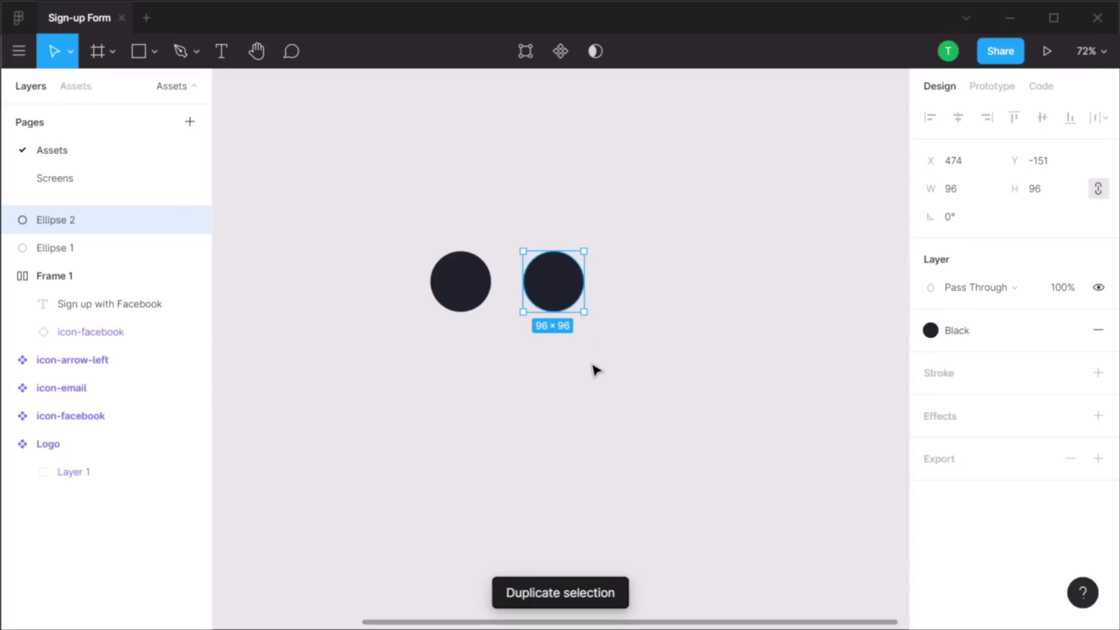
Detach the Black style from the copied circle and set its fill to F51858
mouse_move(1041, 335)
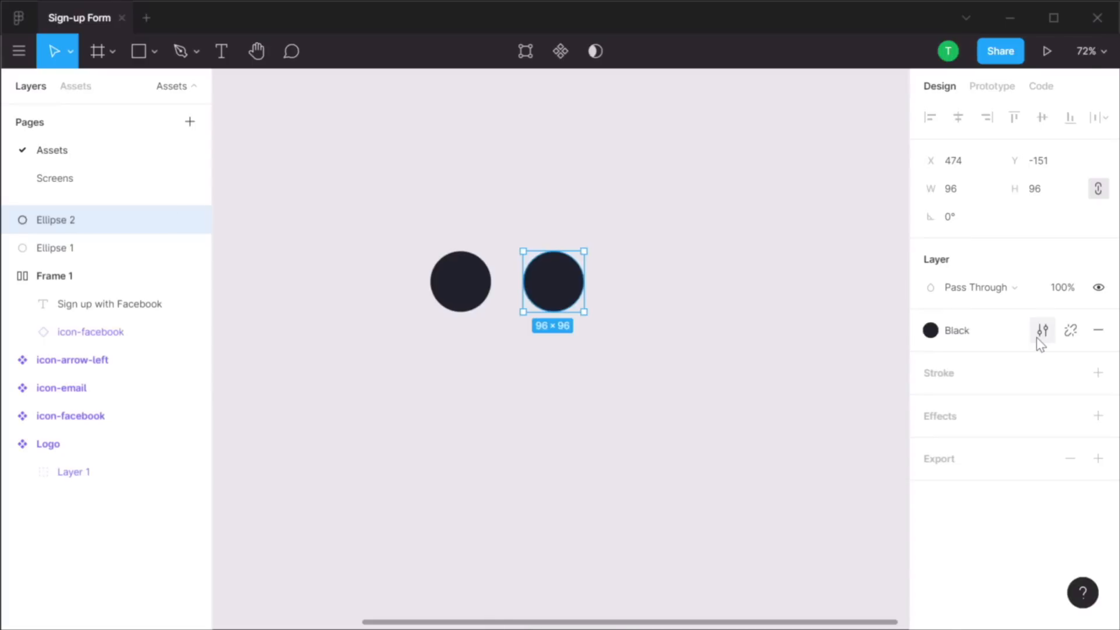
click(1072, 333)
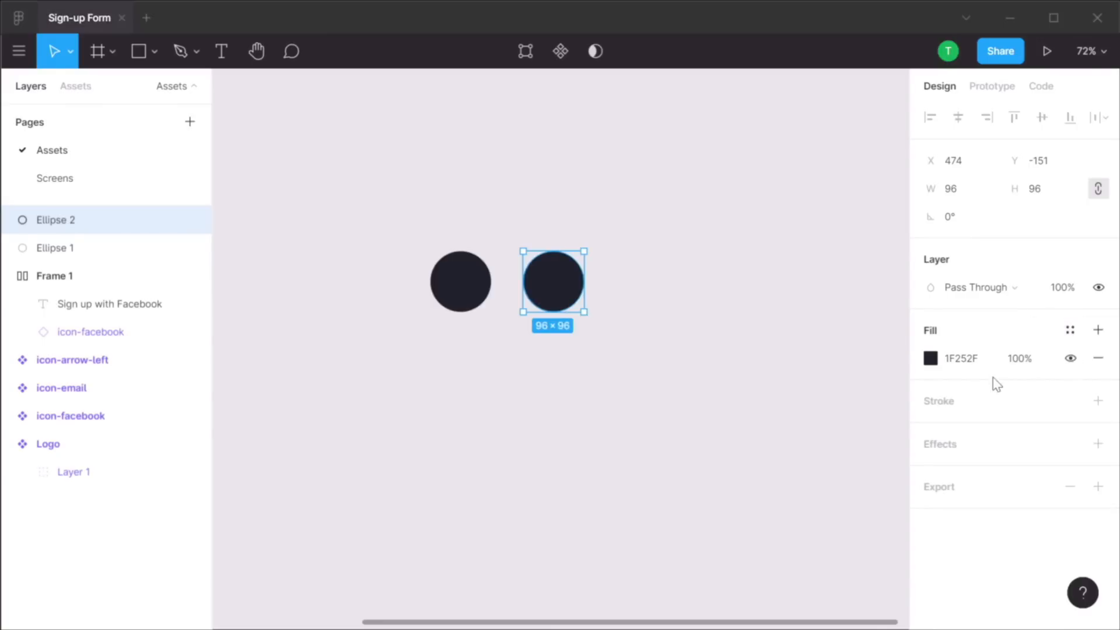
click(961, 359)
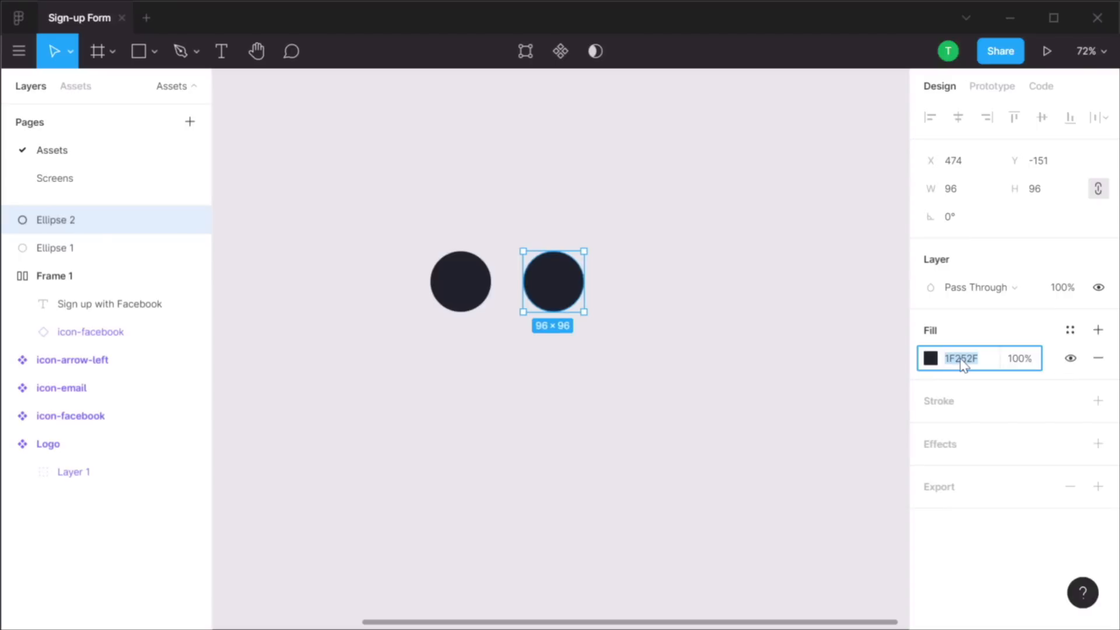
text(f51858)
key(Return)
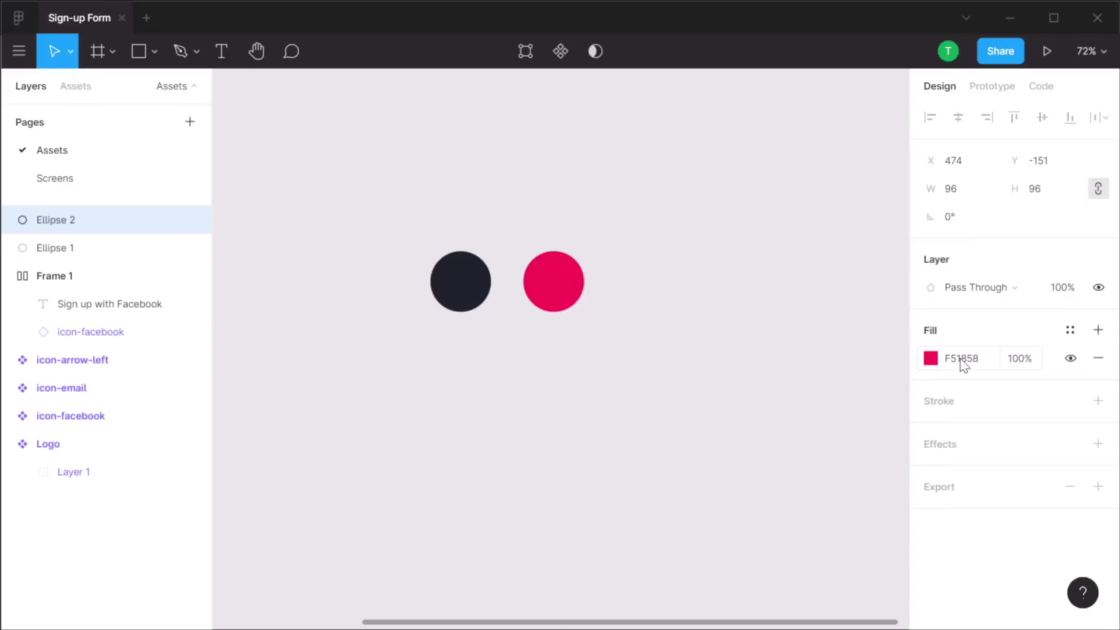
Create a color style named Accent from the pink-red circle's fill
click(1071, 330)
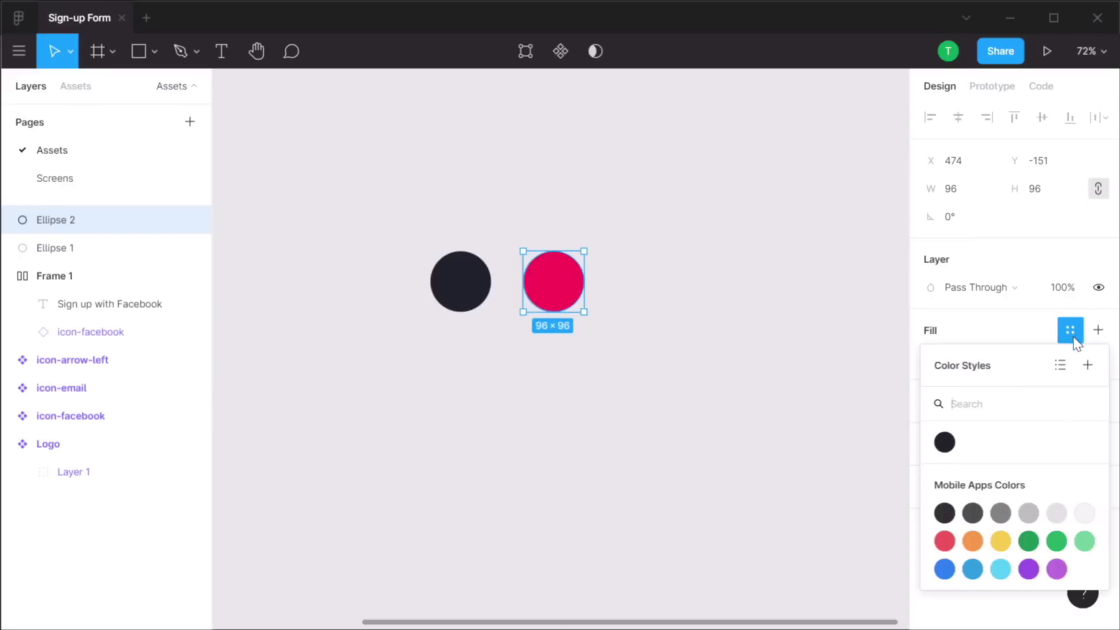
click(1087, 365)
text(Acce)
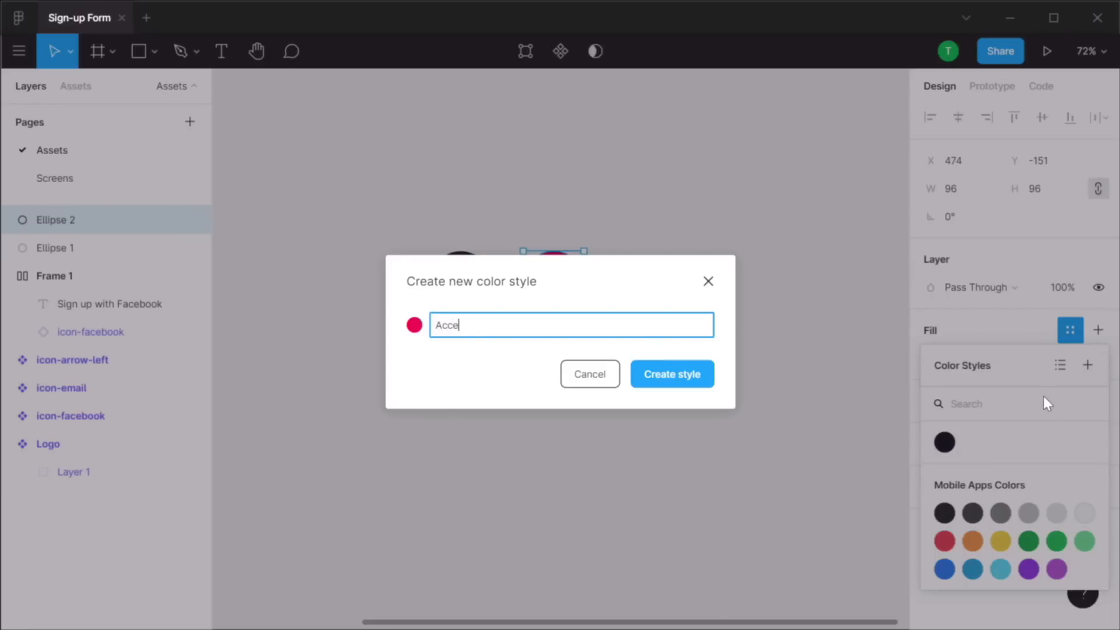
key(Return)
Duplicate the Accent circle to the right at about X 633, with its style detached and its fill set to 5DA800
key(ctrl+d)
drag(575, 289, 677, 295)
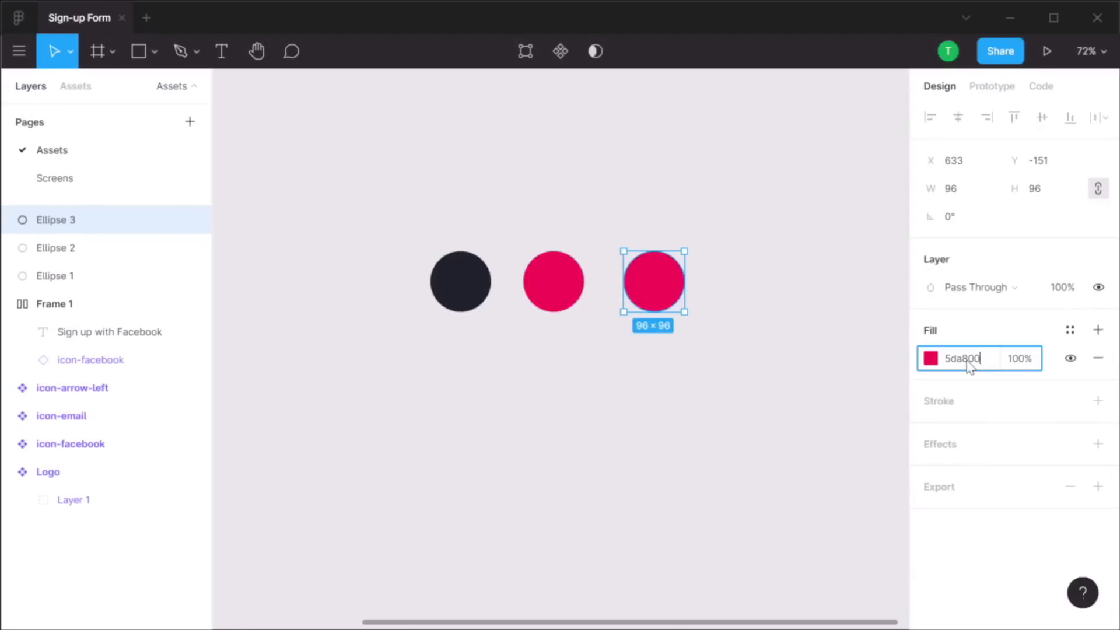
key(Return)
Check the fill color of the artwork inside the Logo component
click(678, 424)
drag(462, 300, 784, 321)
click(385, 295)
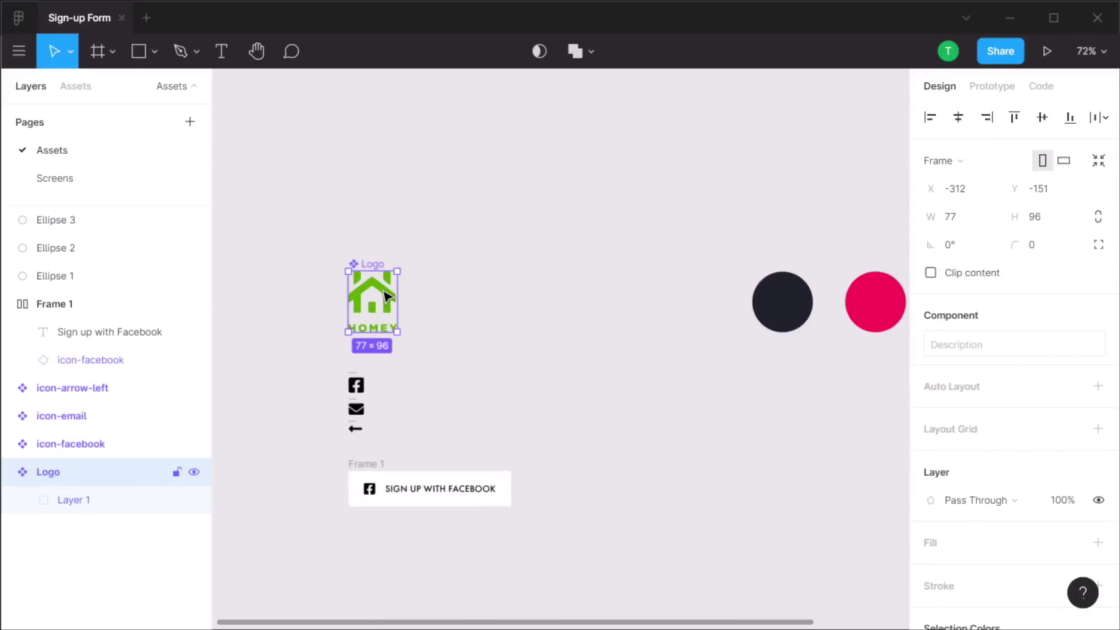
double_click(385, 295)
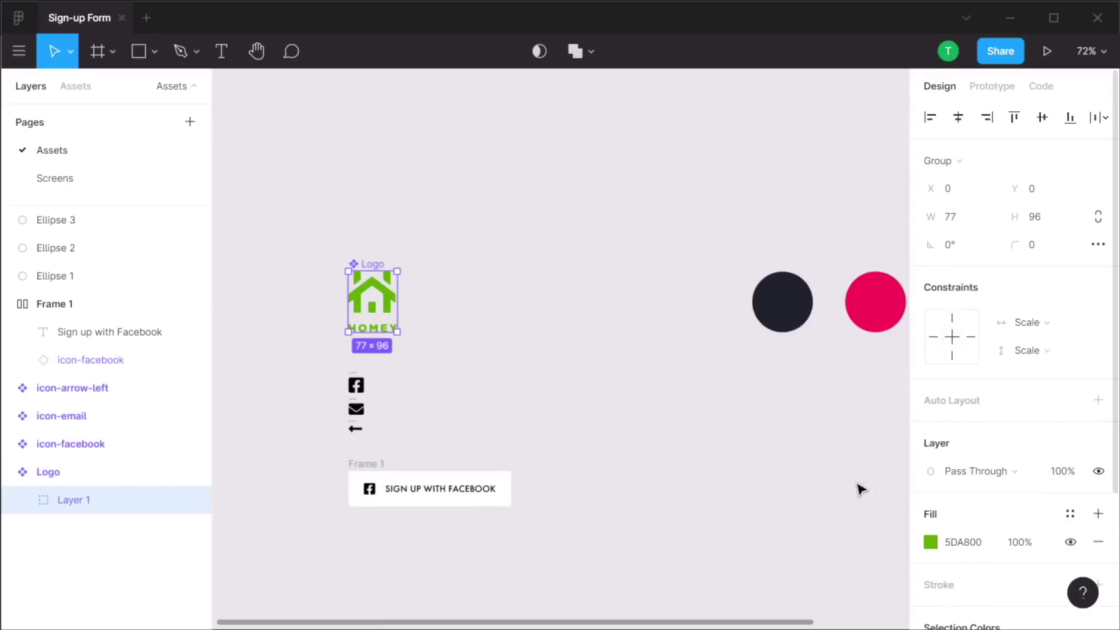
click(760, 445)
drag(790, 435, 464, 397)
Create a color style named Brand from the green circle's fill
click(630, 281)
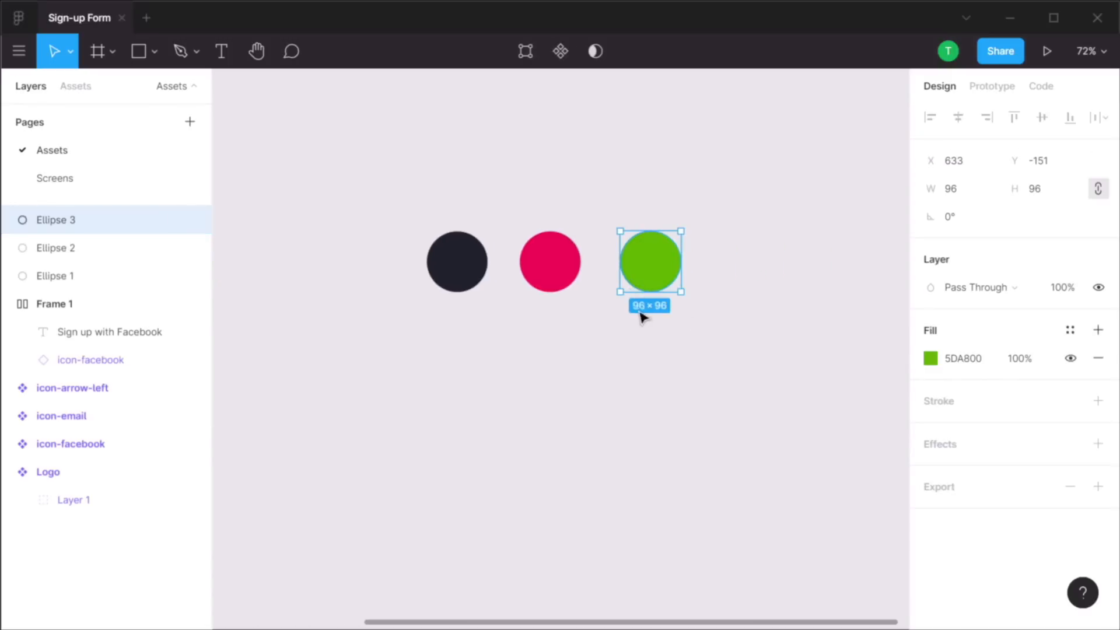
click(1070, 330)
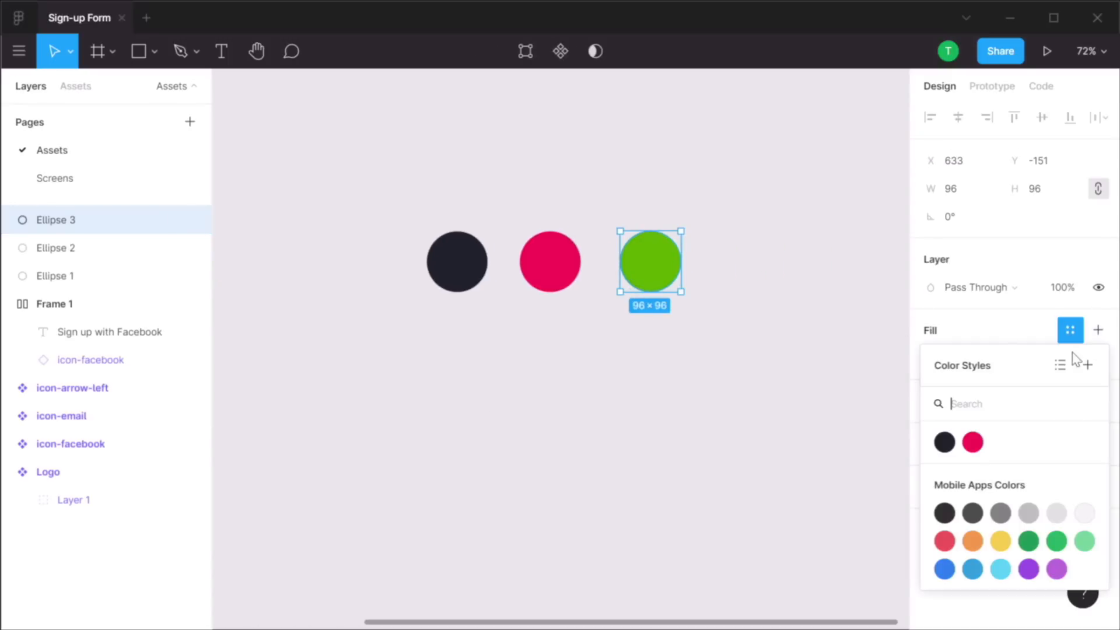
click(1088, 366)
text(Bran)
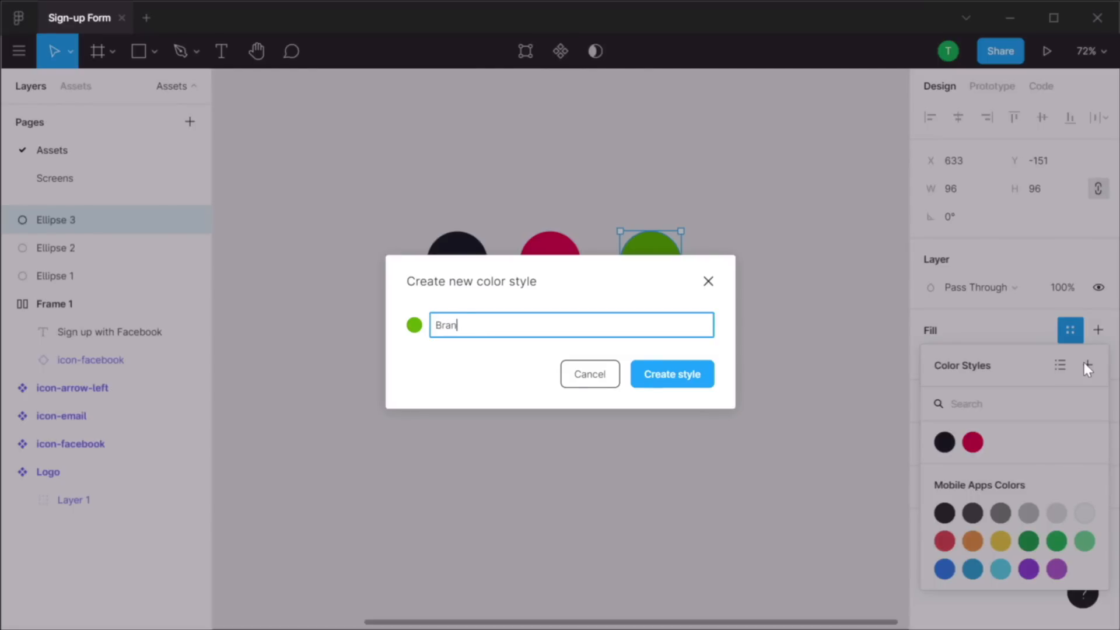
text(d)
key(Return)
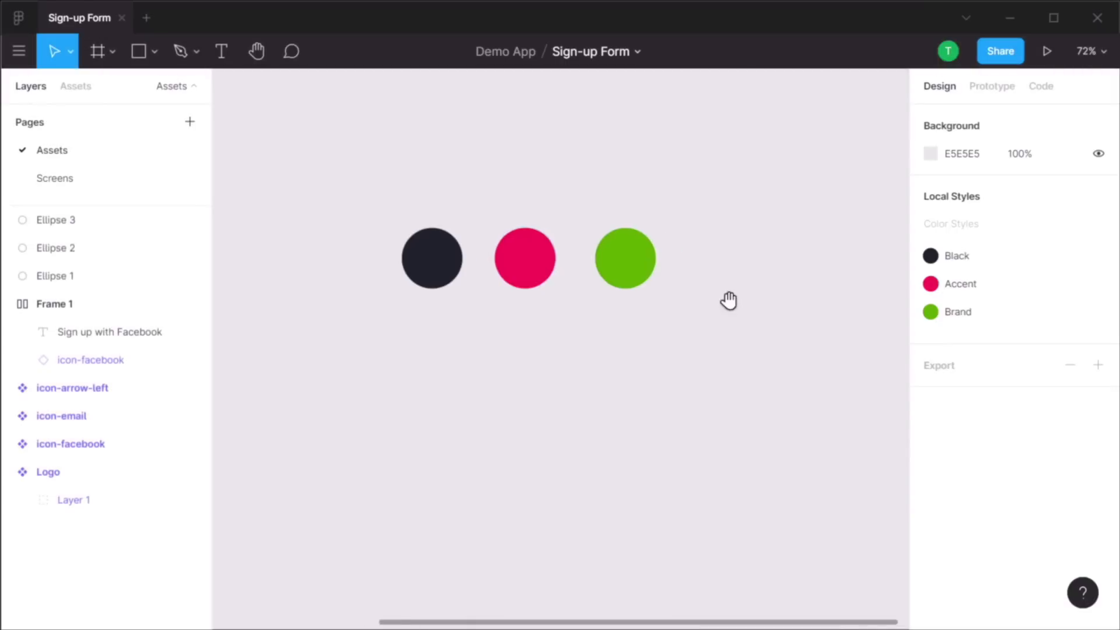
Duplicate the green circle to the right at about X 780, detach the copy's Brand style and set its fill to 3A5998
scroll(728, 300, right, 3)
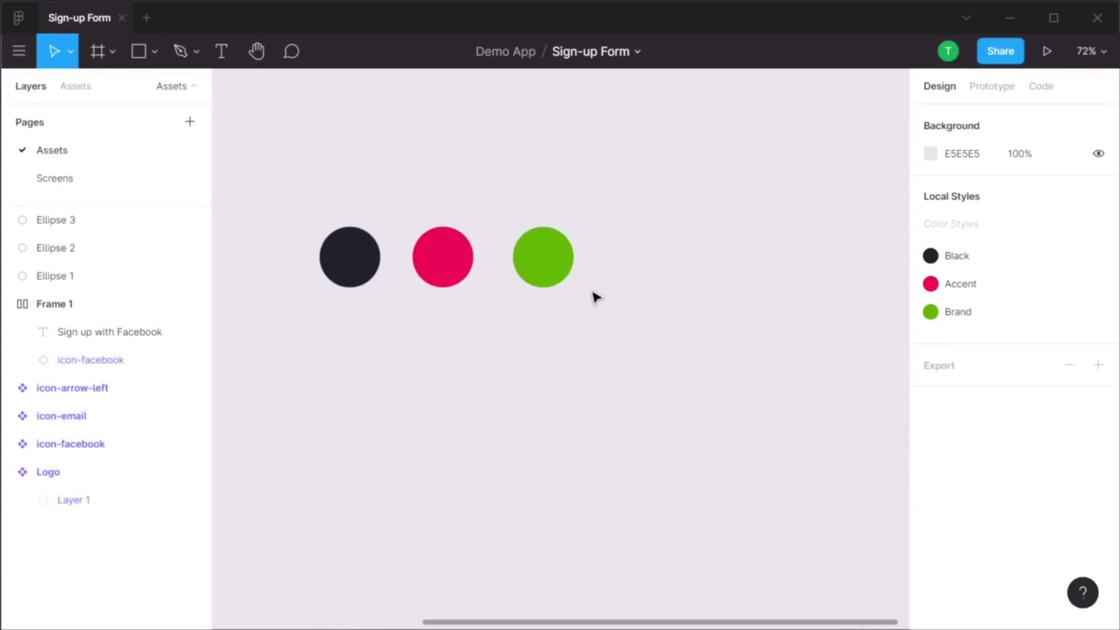
key(ctrl+d)
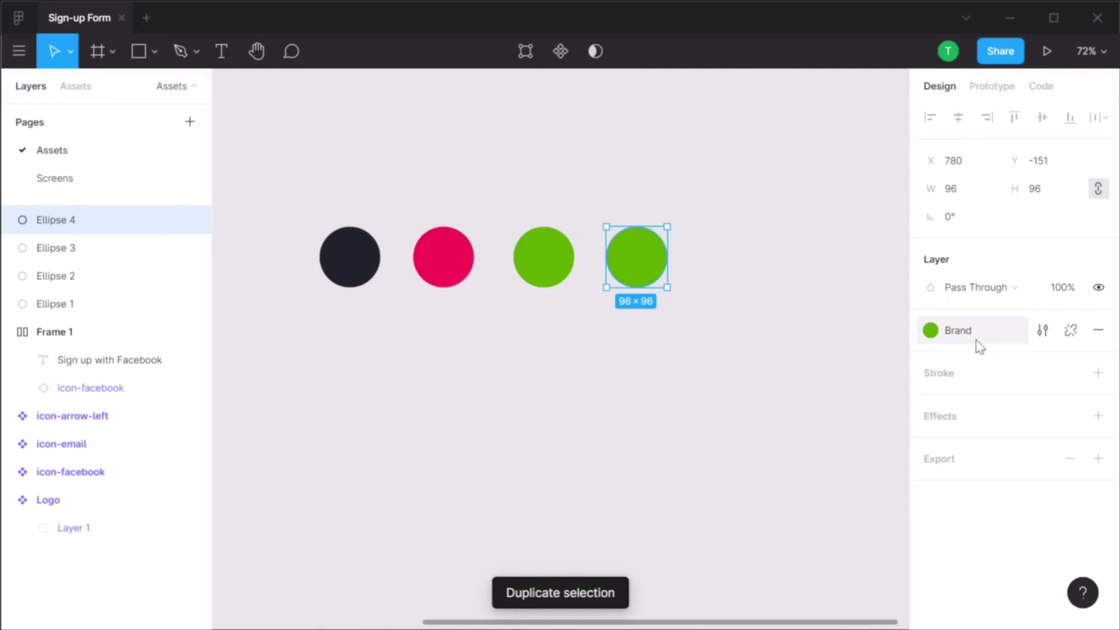
click(1070, 330)
click(969, 358)
text(3a5998)
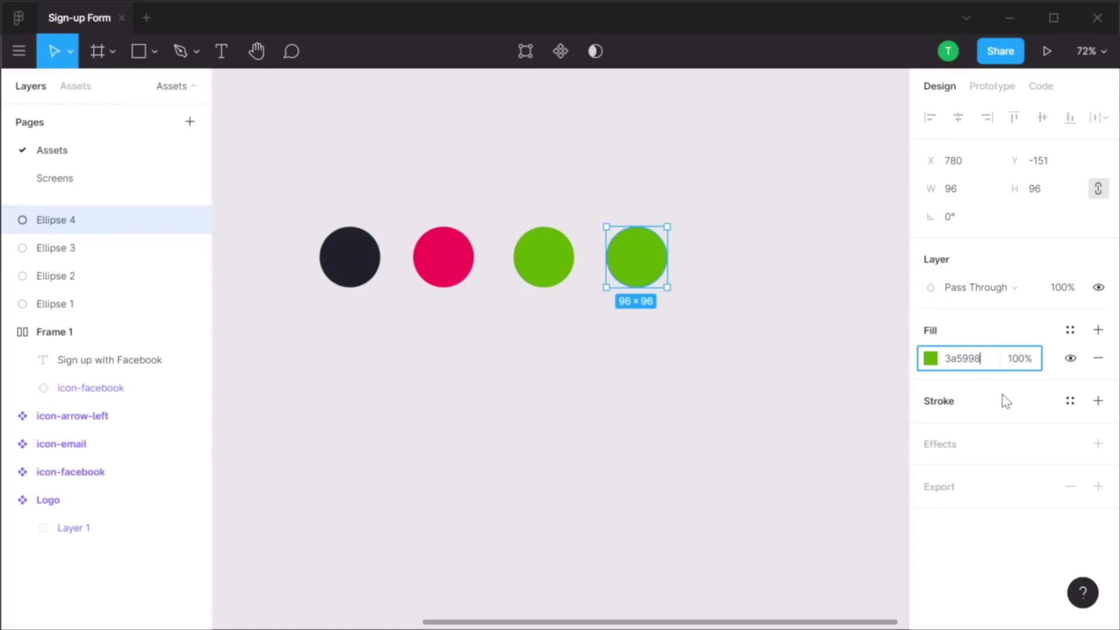
key(Return)
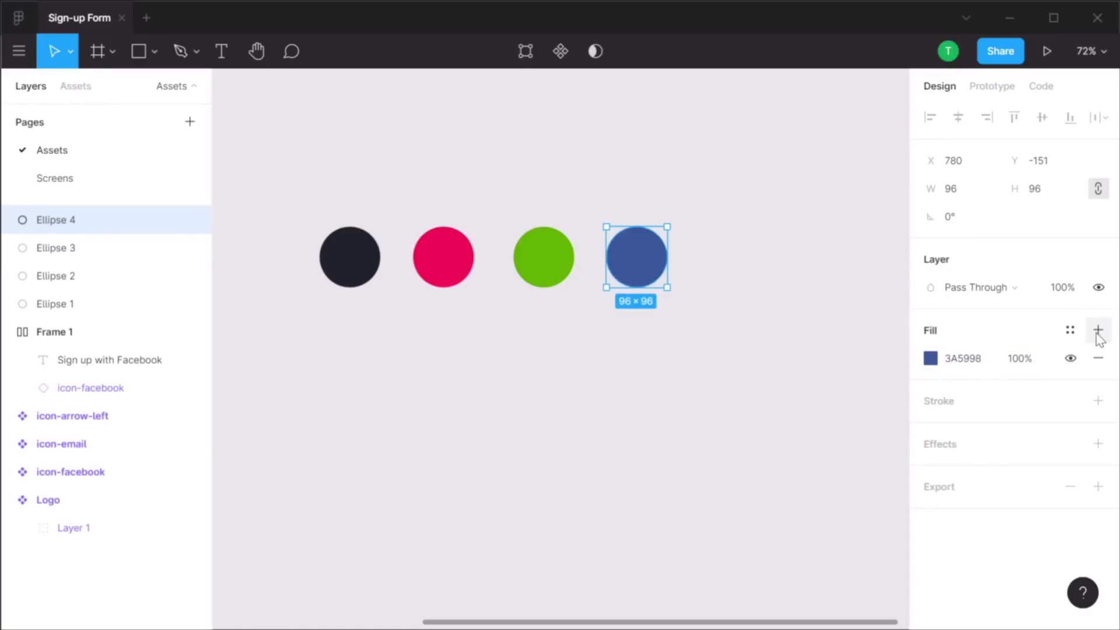
Create a color style named Facebook from the blue circle's fill
click(1072, 331)
click(1088, 365)
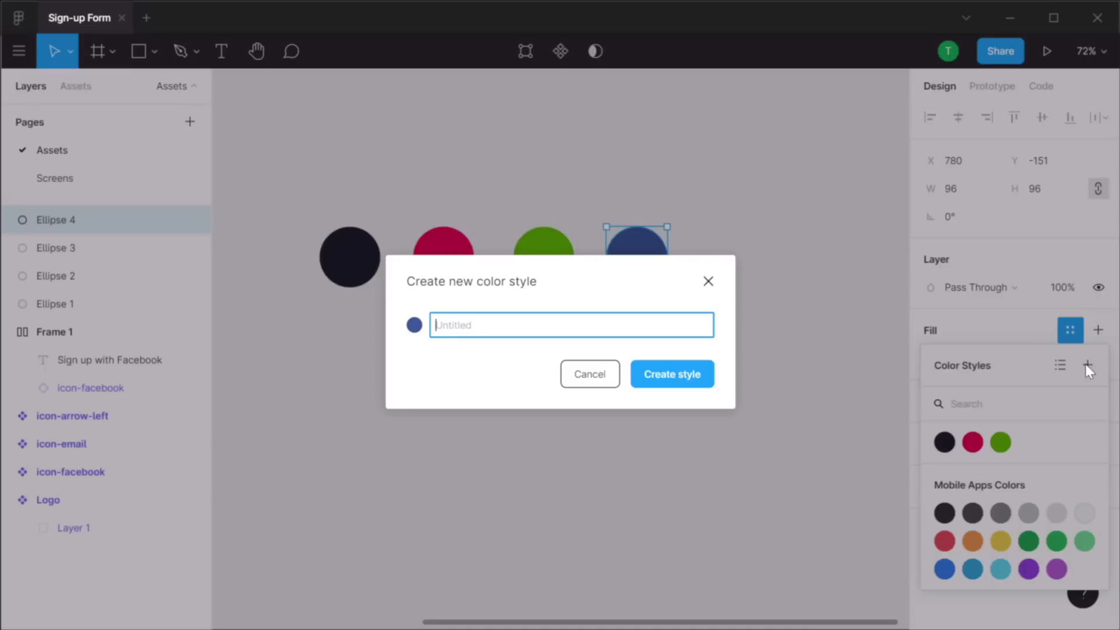
text(Facebook)
key(Return)
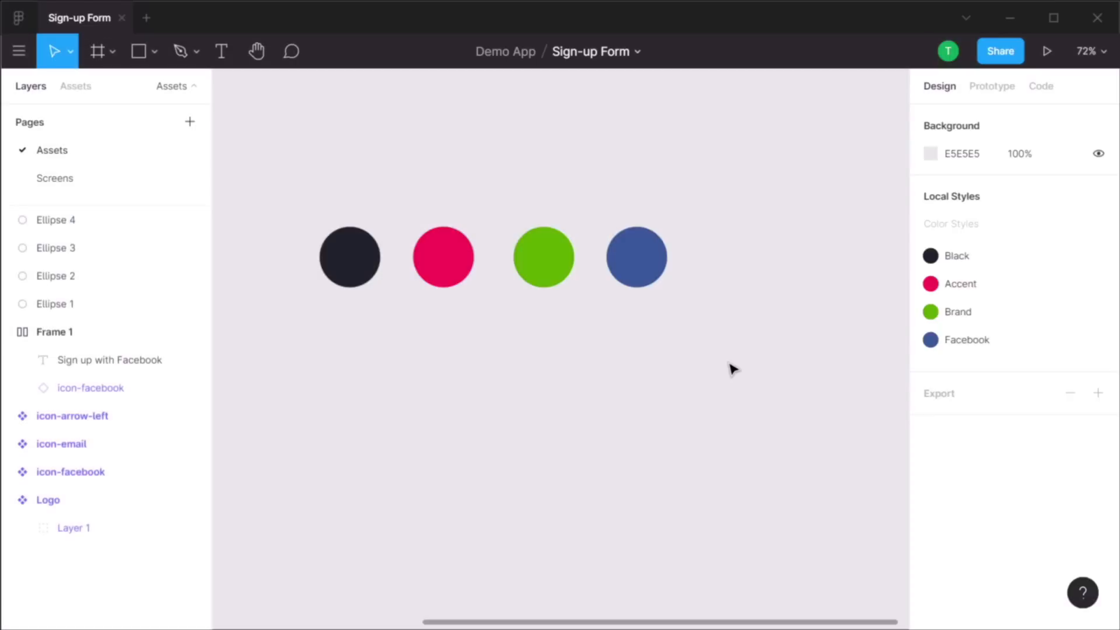
Wrap the four color circles in a horizontal auto layout frame and rename it Colours
drag(581, 344, 633, 348)
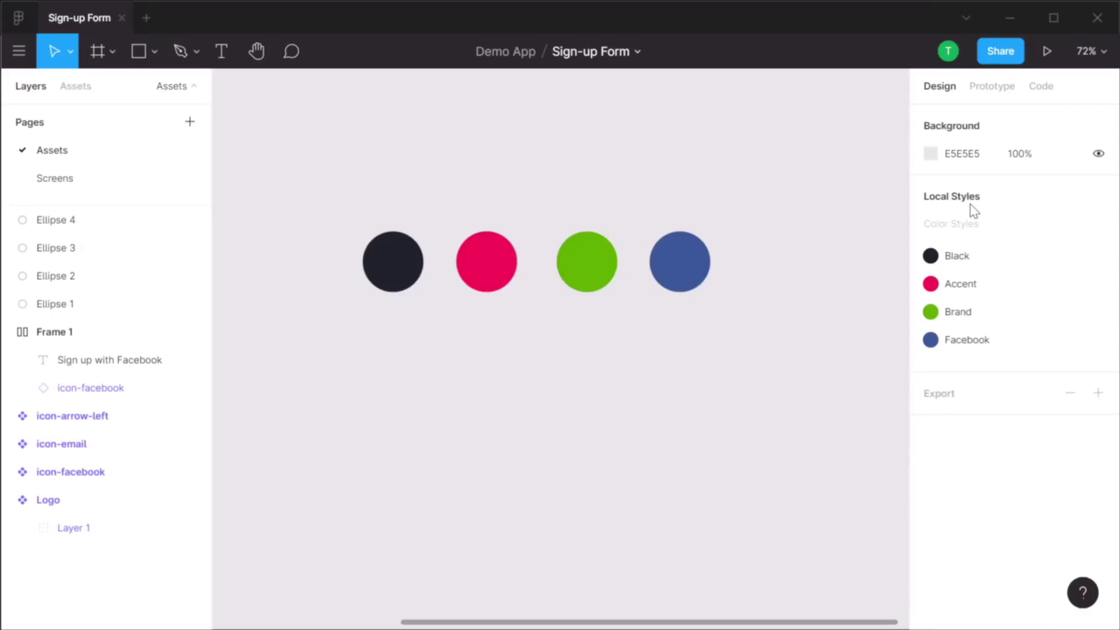
drag(468, 155, 839, 318)
scroll(636, 178, down, 3)
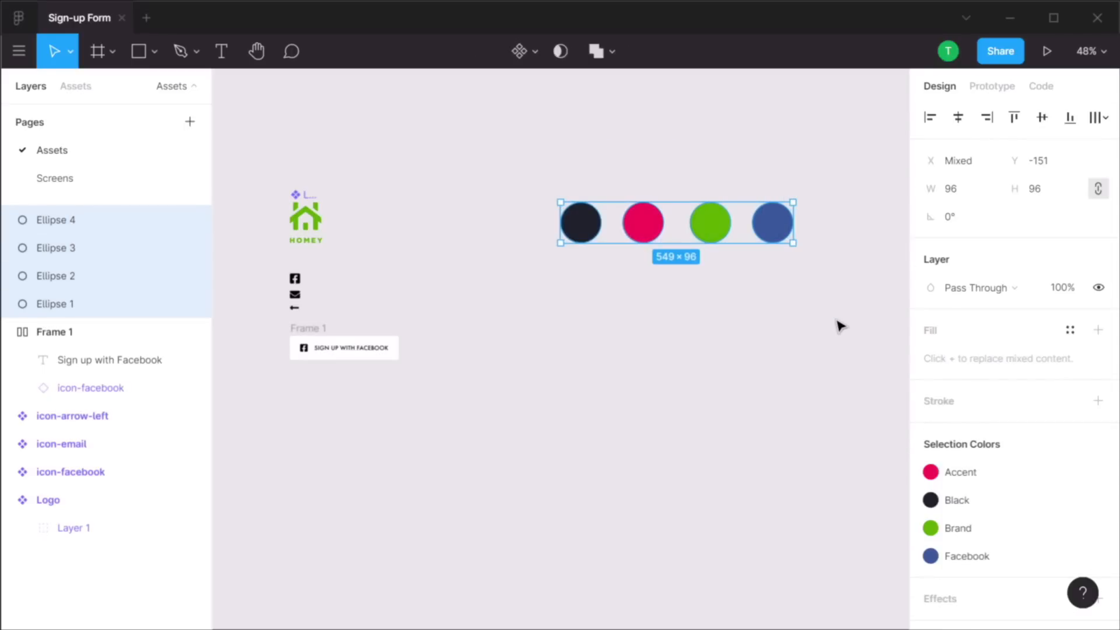
key(shift+a)
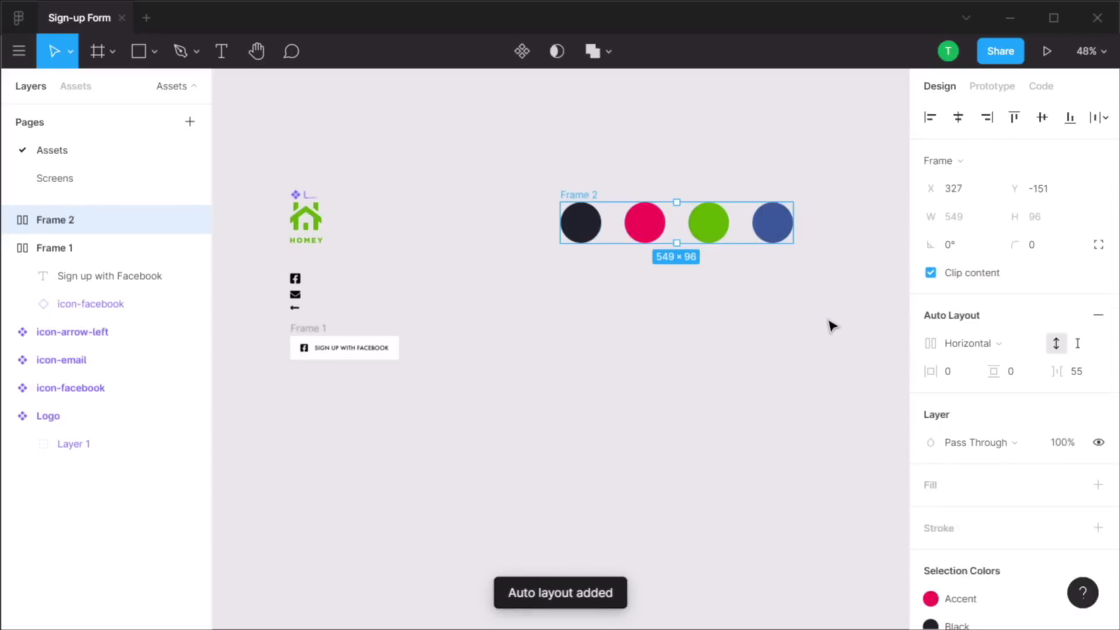
key(ctrl+r)
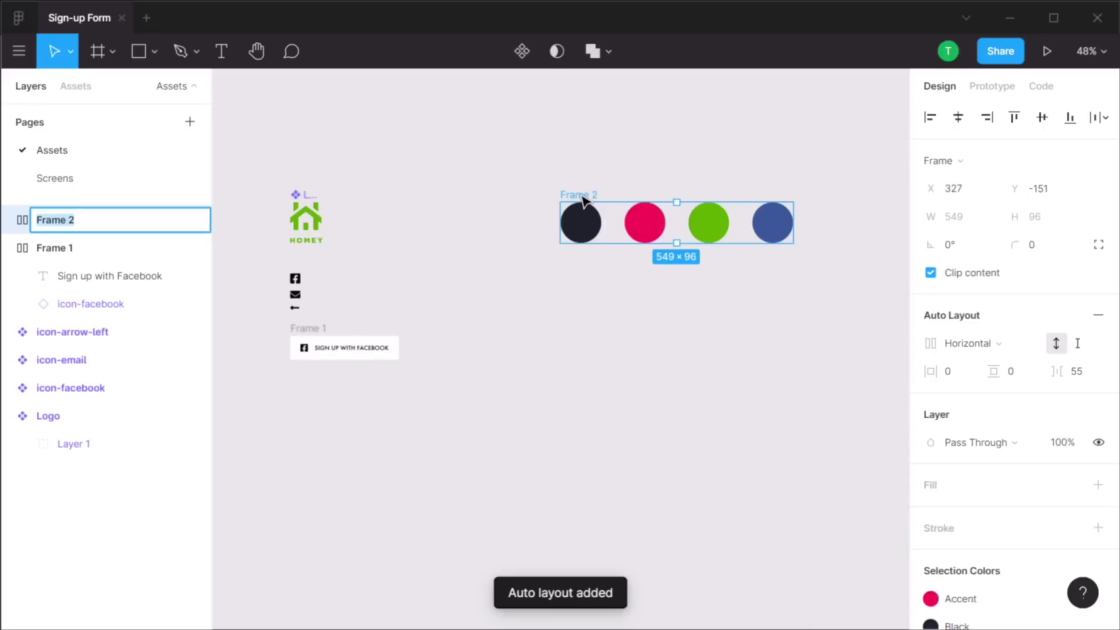
text(Colours)
key(Return)
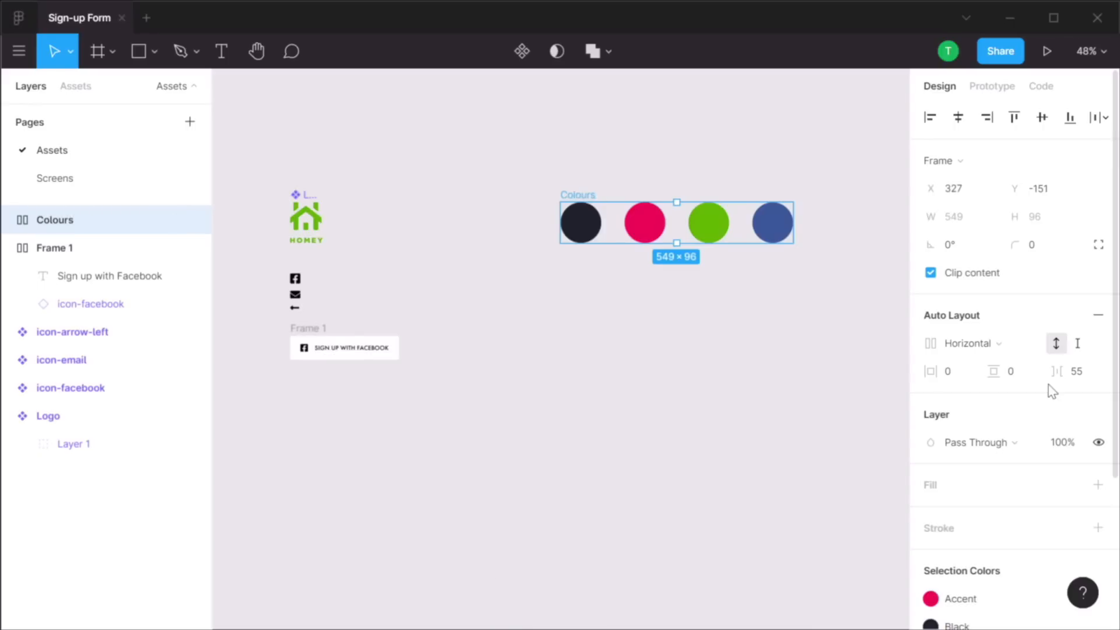
Set the spacing between the circles in the Colours frame to 32
click(1085, 378)
key(Return)
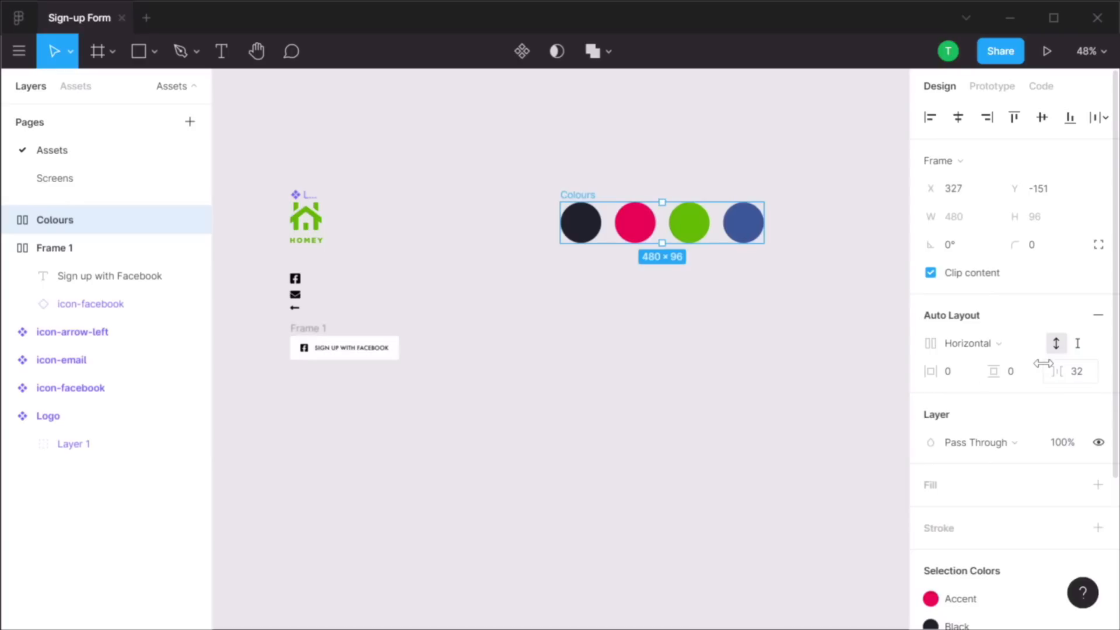
key(Escape)
Apply the Facebook color style to the fill of the sign-up button's frame
scroll(311, 328, up, 4)
drag(626, 295, 743, 293)
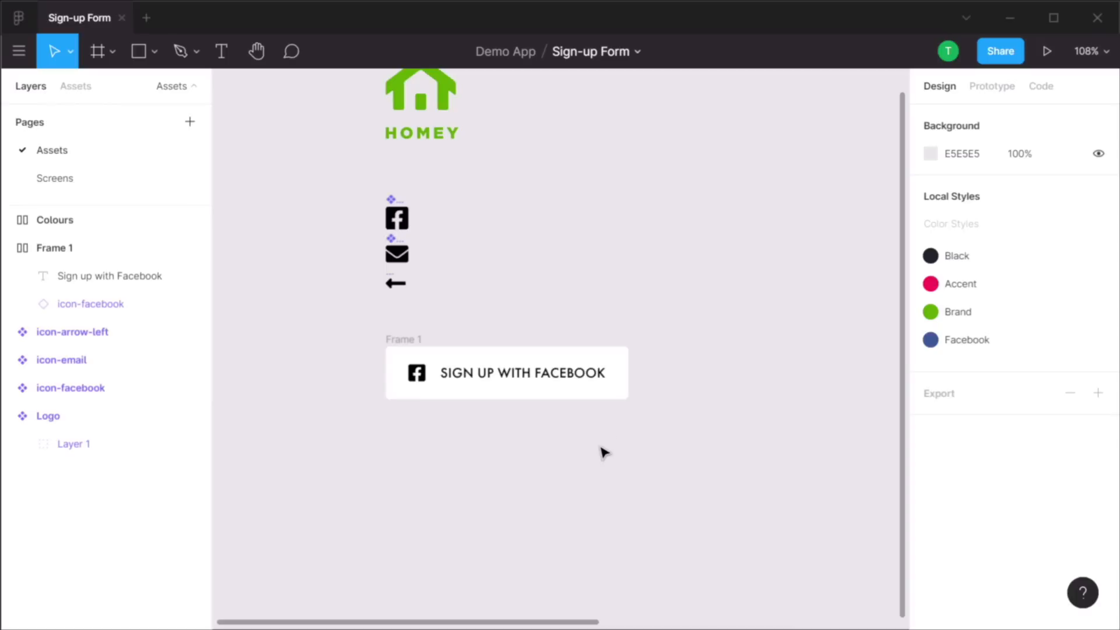
click(532, 372)
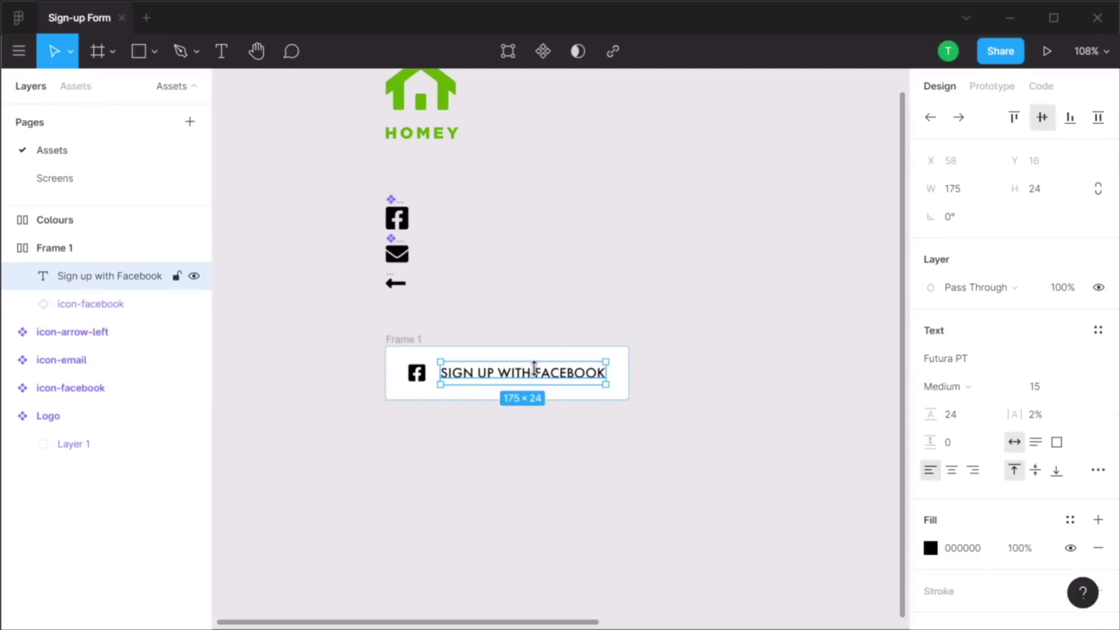
click(401, 341)
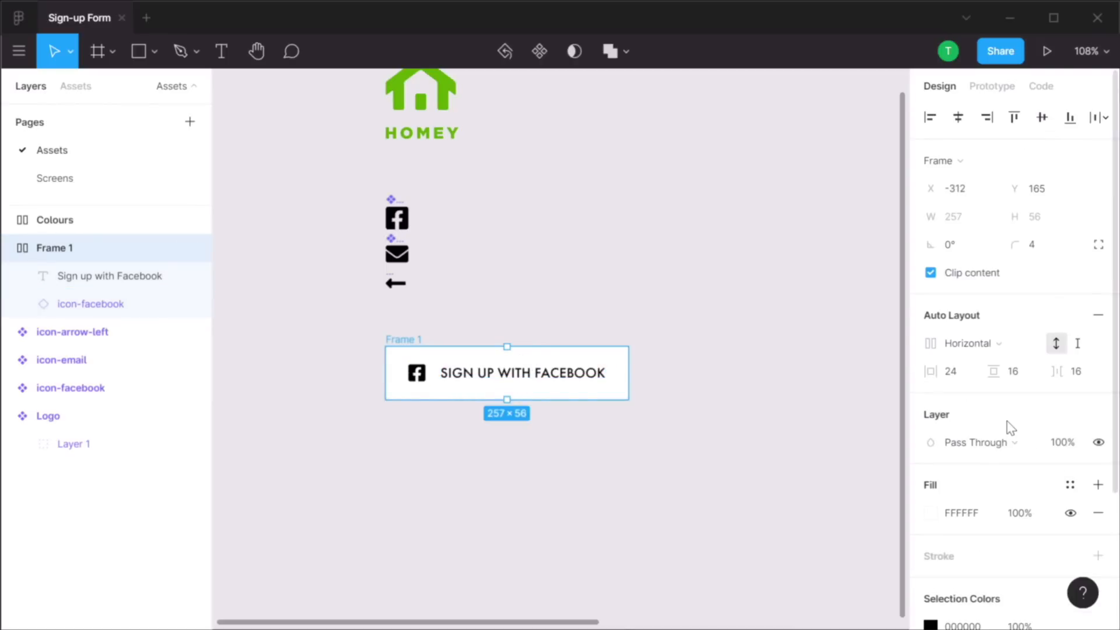
scroll(1009, 428, down, 3)
click(1072, 310)
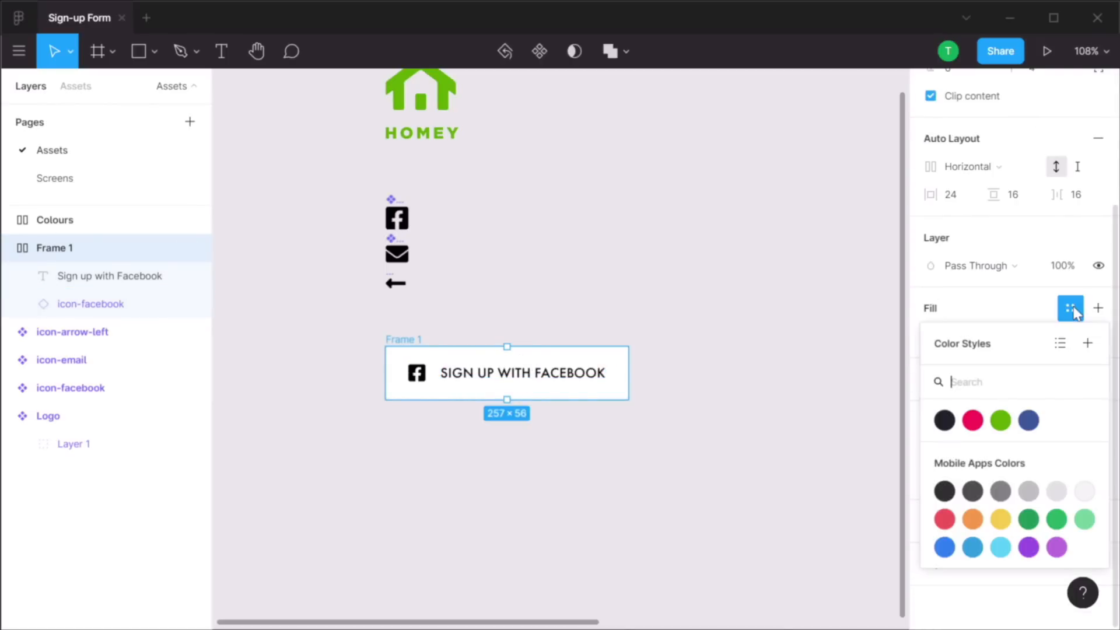
click(1029, 420)
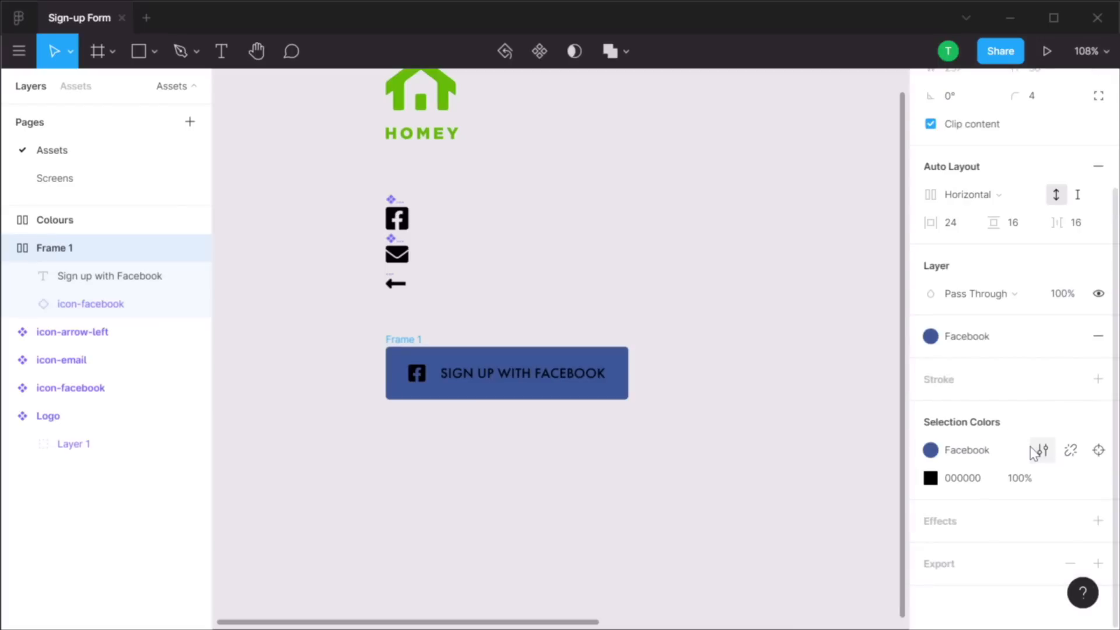
Recolor the button's label and Facebook icon together to white, FFFFFF
click(553, 378)
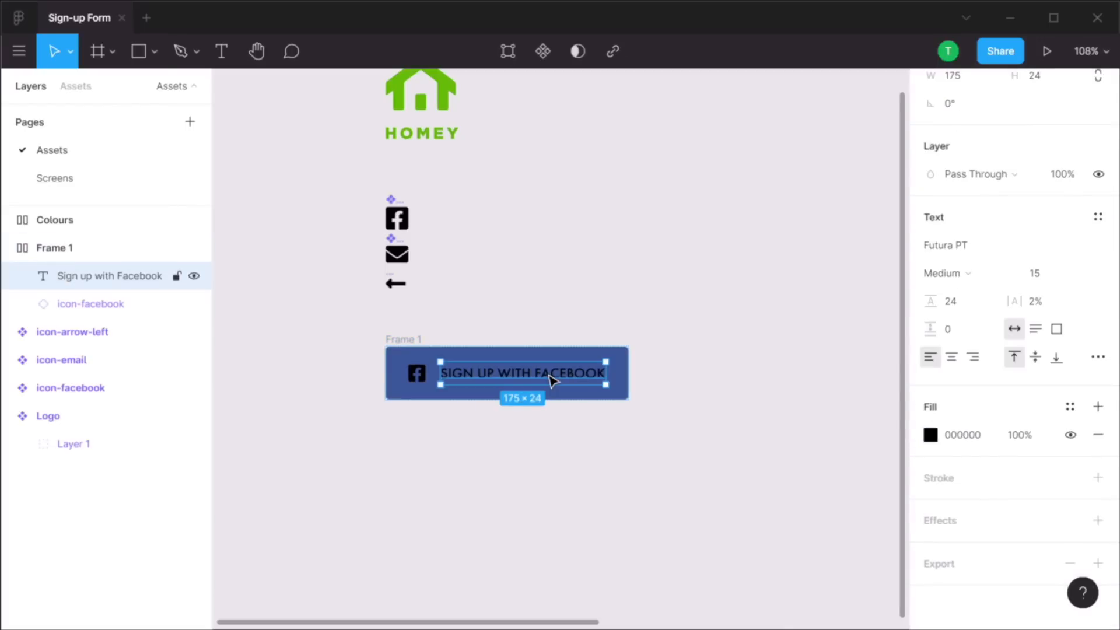
shift+click(415, 372)
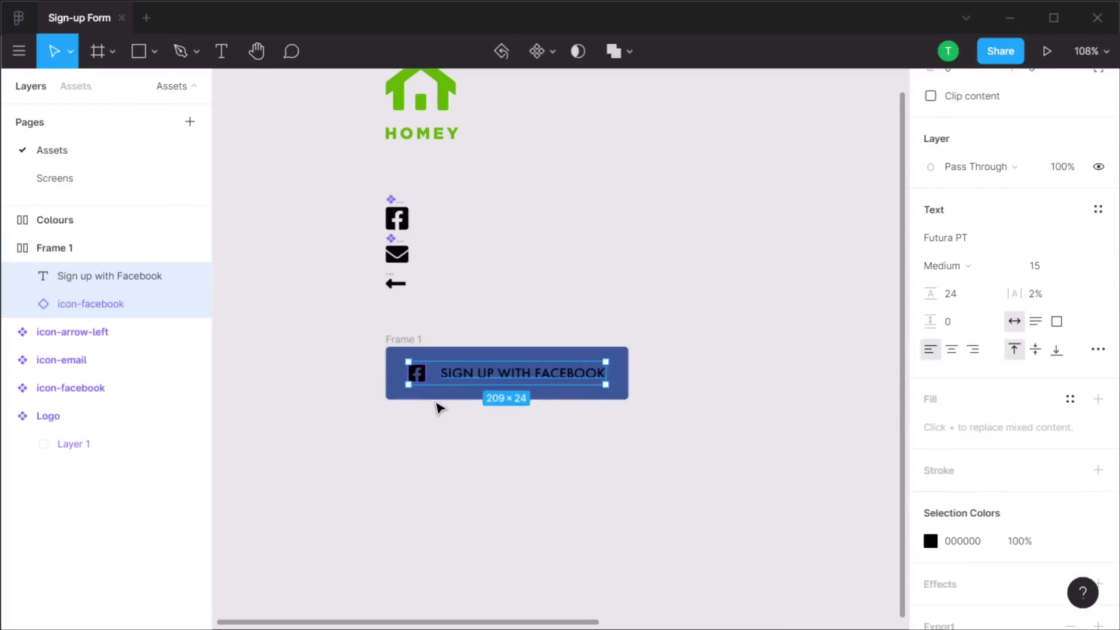
scroll(933, 546, down, 2)
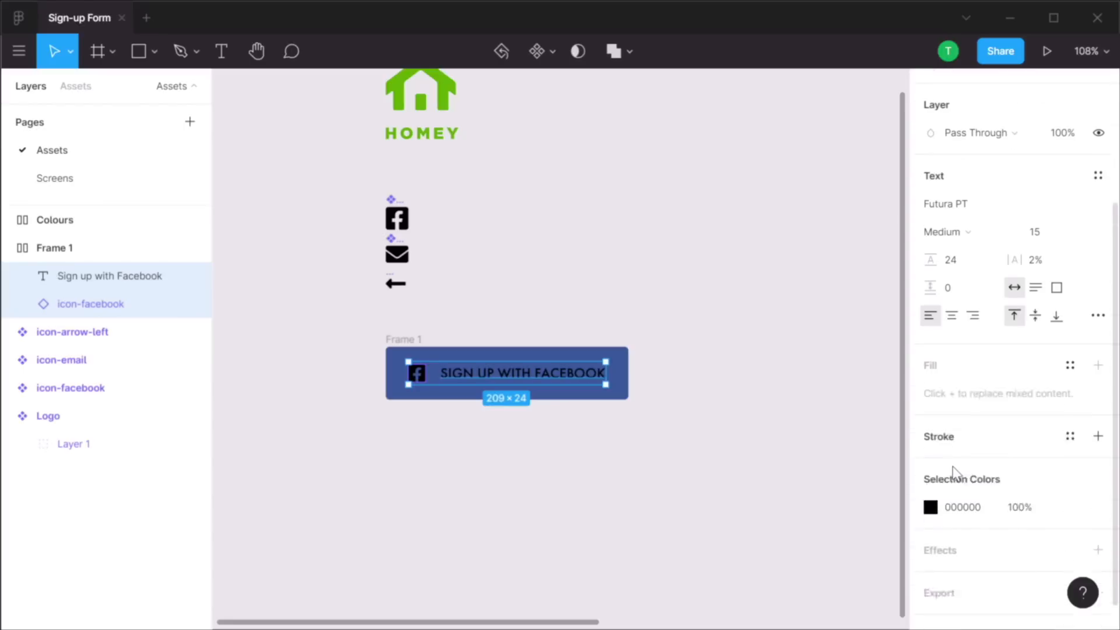
click(931, 478)
drag(817, 355, 694, 178)
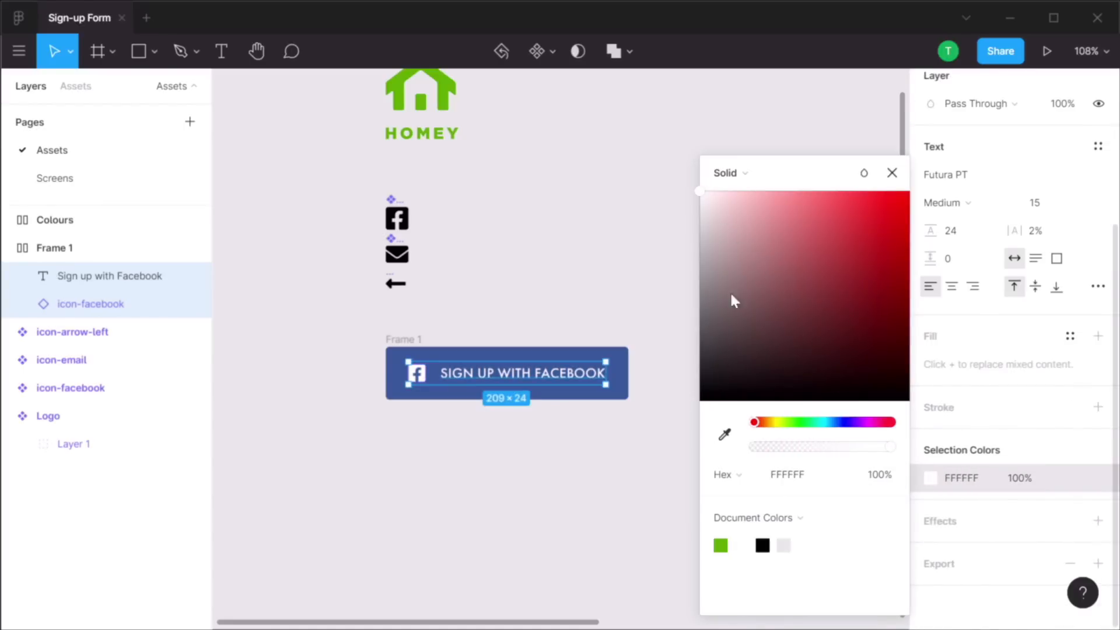
click(892, 172)
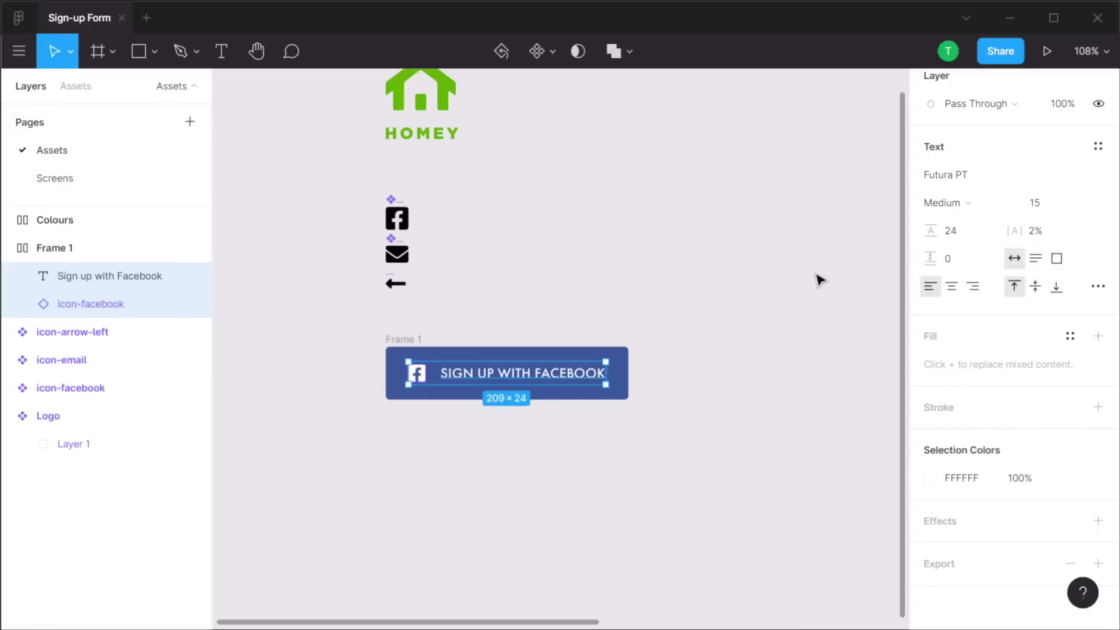
click(674, 336)
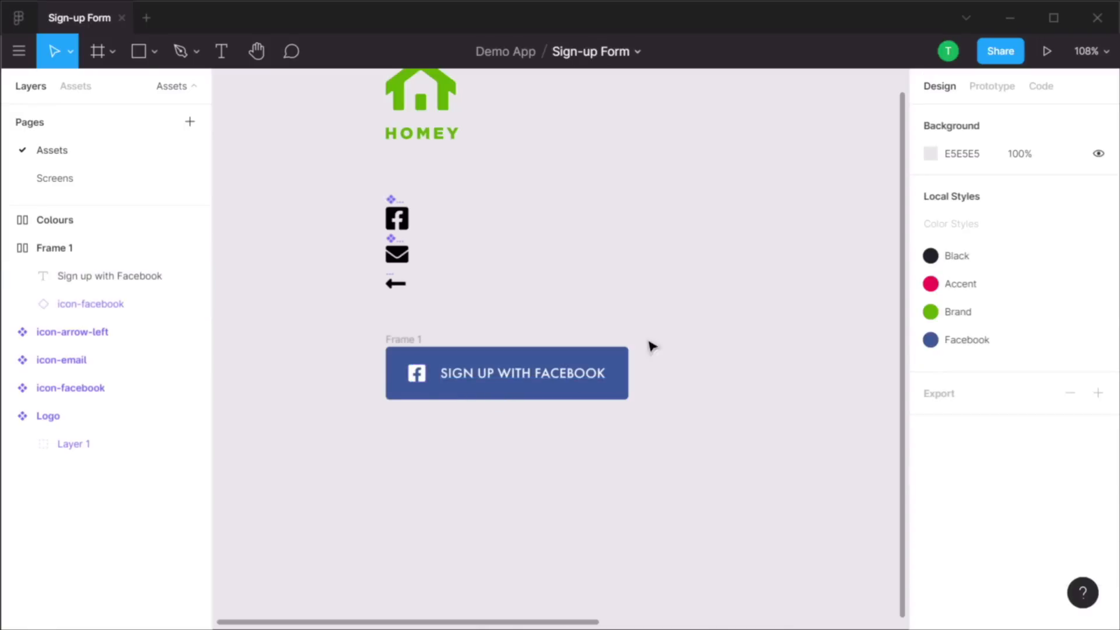
Check the fill of the button's label and the shared selection colors of its label and icon
click(564, 380)
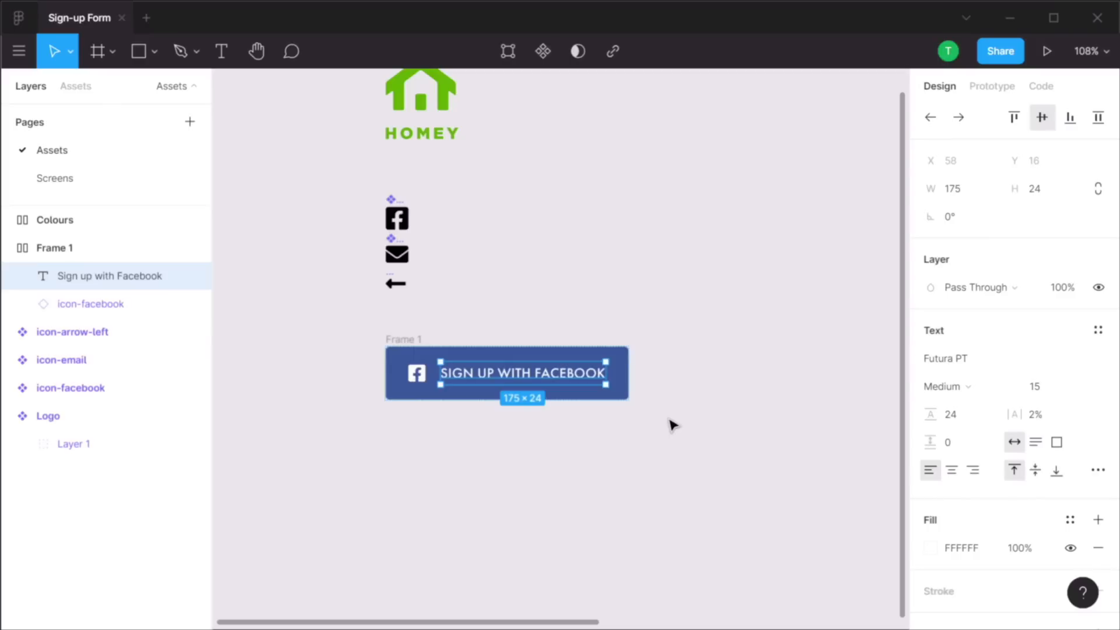
scroll(972, 443, down, 4)
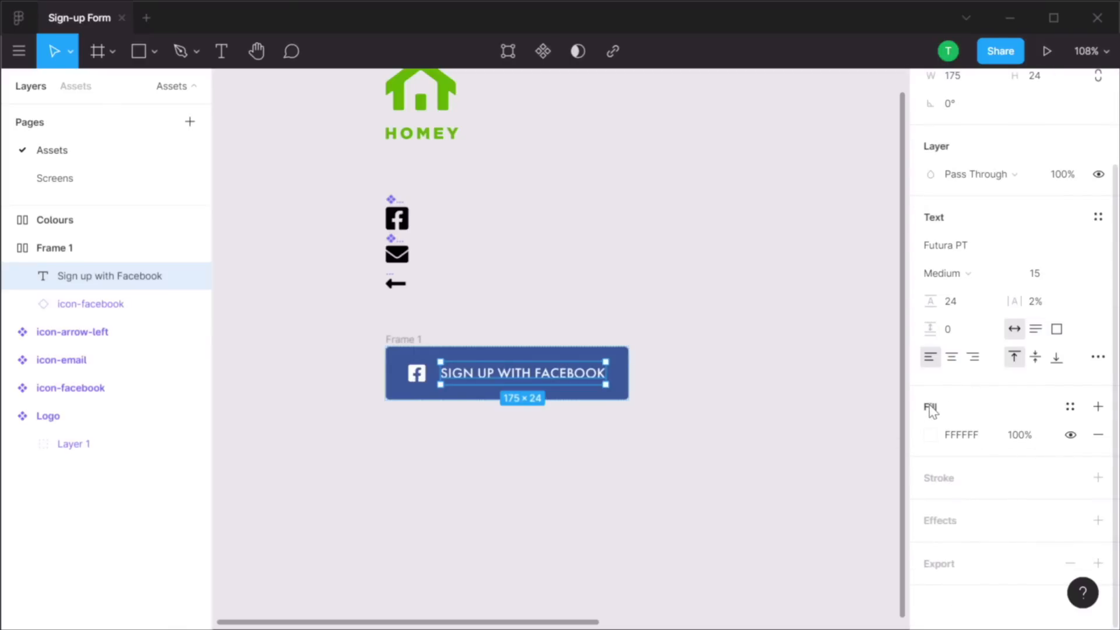
shift+click(427, 380)
scroll(1056, 439, down, 2)
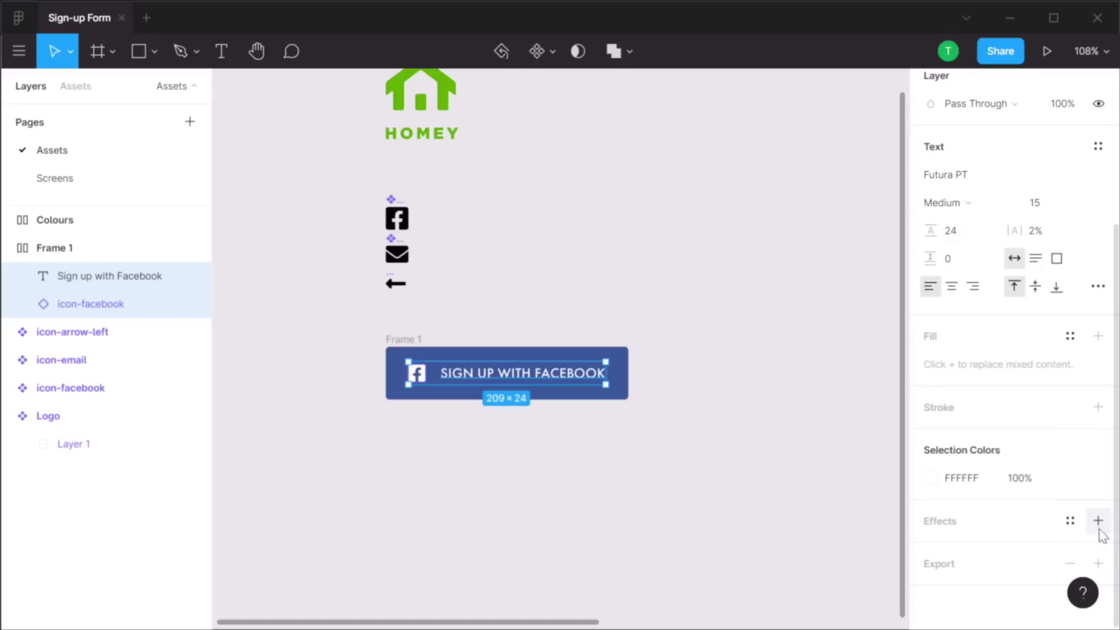
click(781, 290)
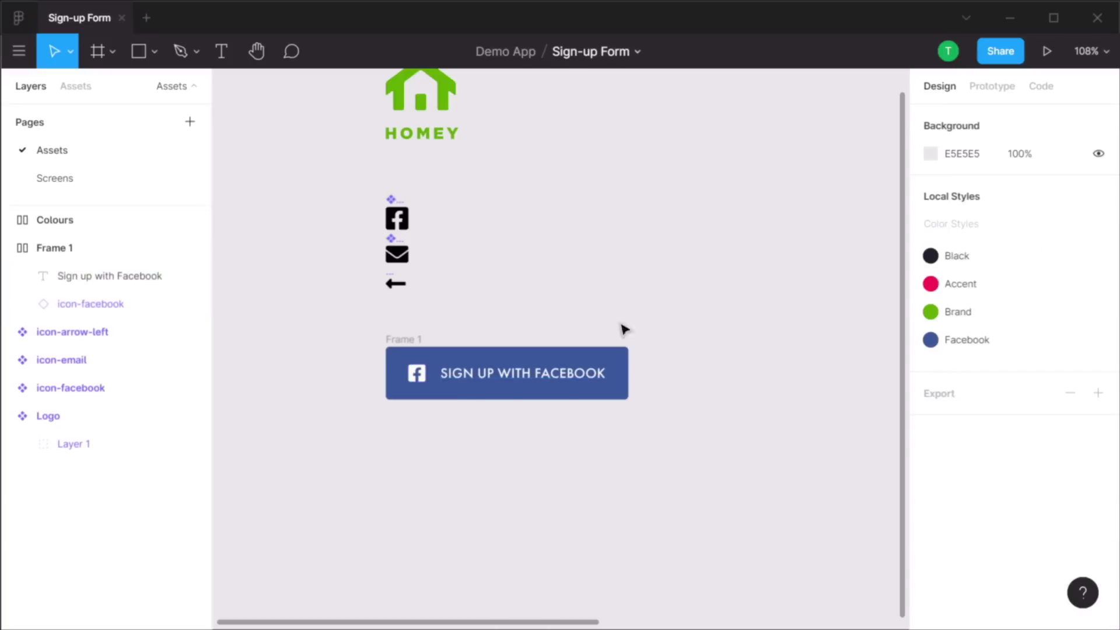
Examine the selection colors of the button frame, and those of the logo, icons and button selected together
click(403, 344)
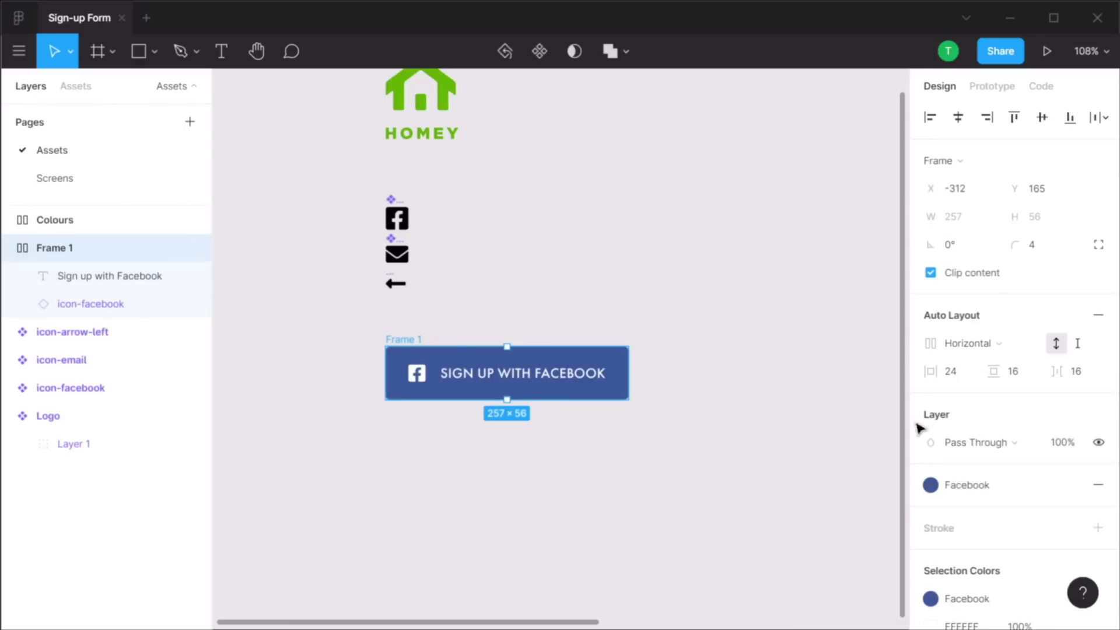
scroll(933, 425, down, 3)
mouse_move(957, 452)
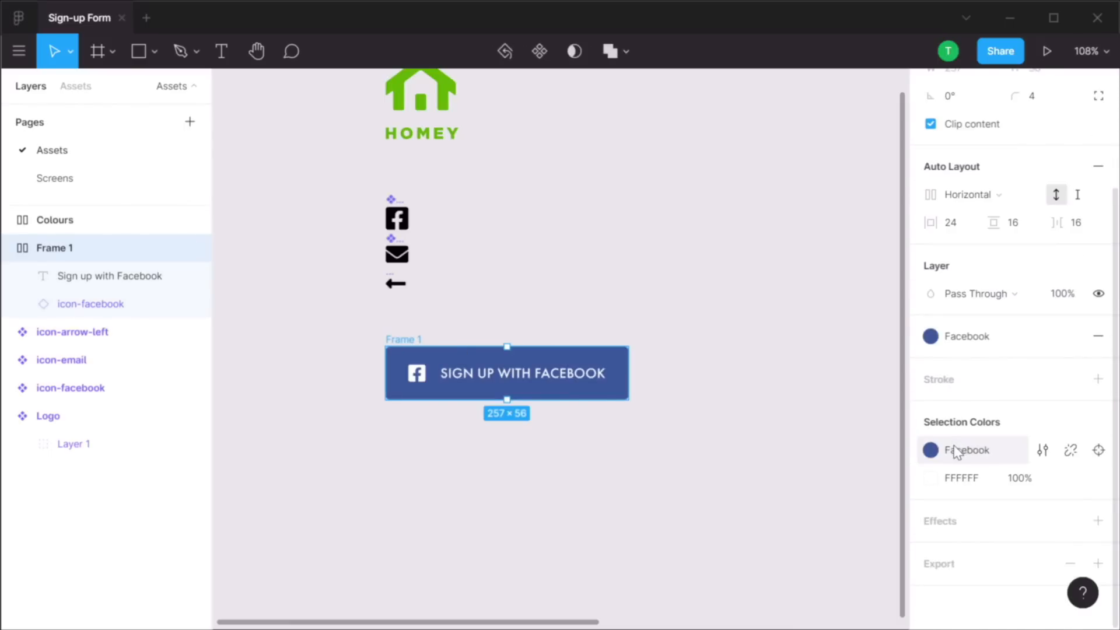
mouse_move(956, 482)
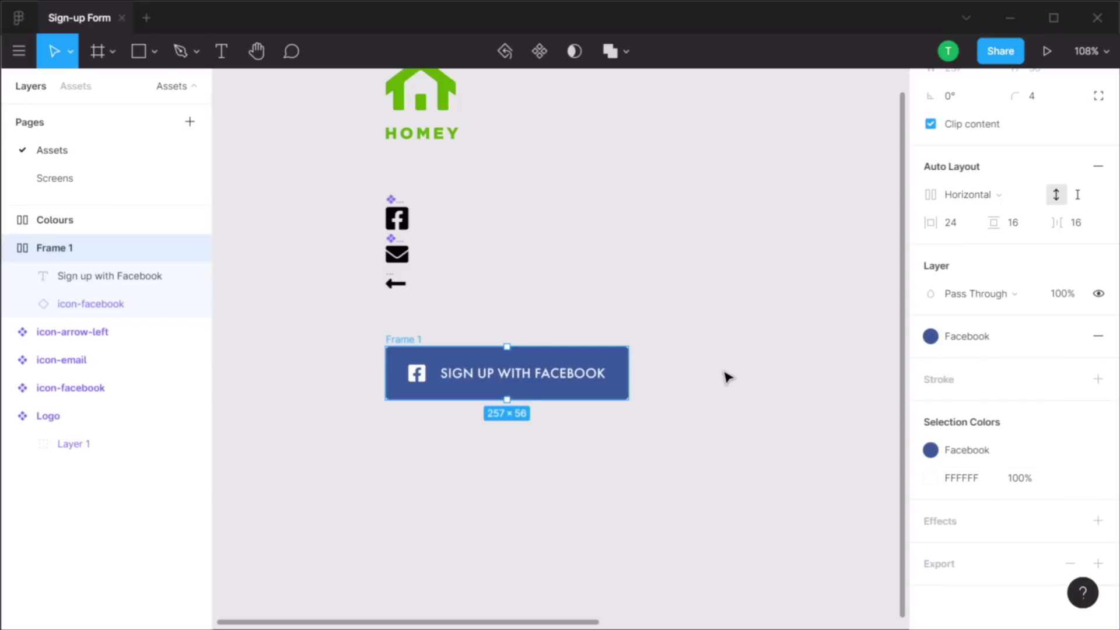
scroll(747, 368, up, 2)
click(718, 348)
drag(315, 88, 804, 570)
scroll(1053, 517, down, 2)
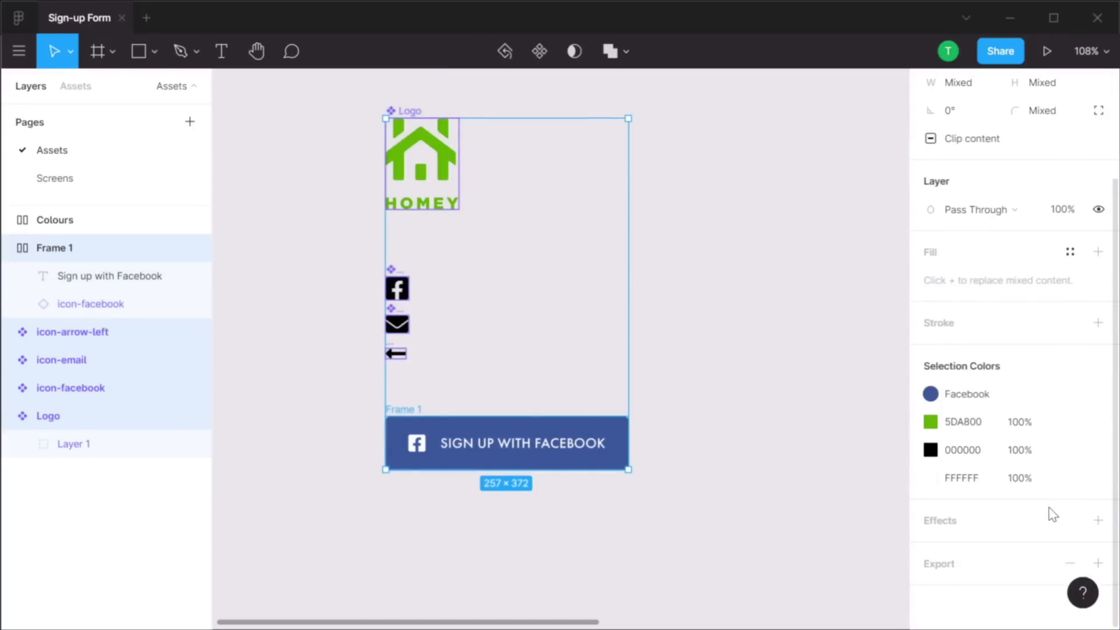
mouse_move(970, 397)
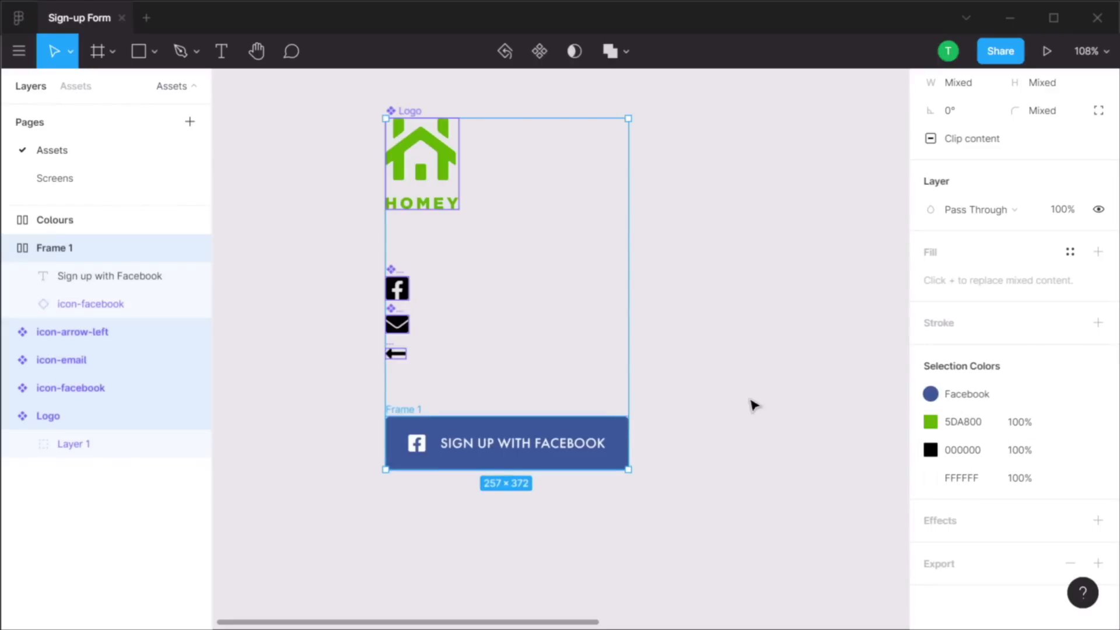
click(758, 420)
Rename the Facebook sign-up button's frame as button and turn it into a component
click(406, 412)
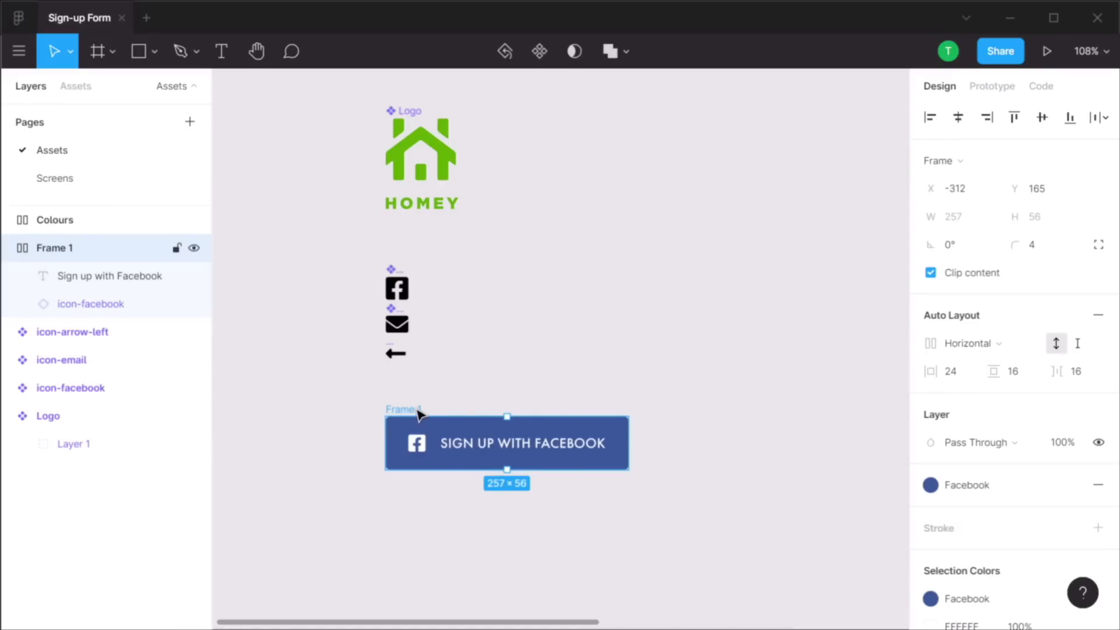
double_click(406, 413)
text(button)
key(Return)
click(540, 52)
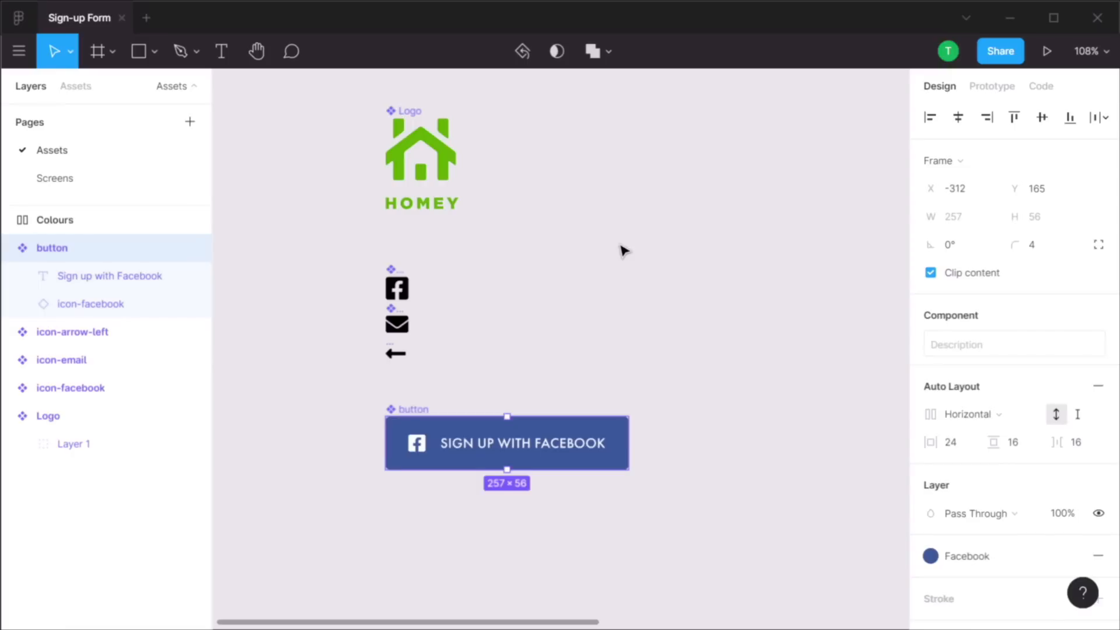
click(620, 251)
Wrap the logo, icons and button in a vertical auto layout frame with 32 spacing between items
scroll(620, 251, down, 3)
drag(373, 104, 756, 518)
key(shift+a)
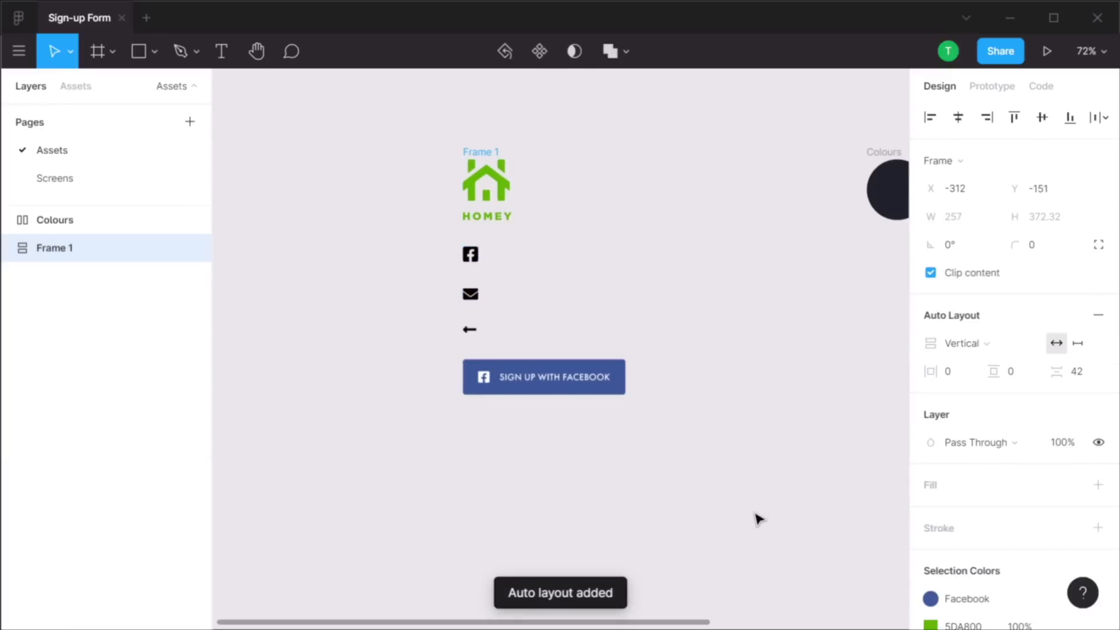
click(1091, 369)
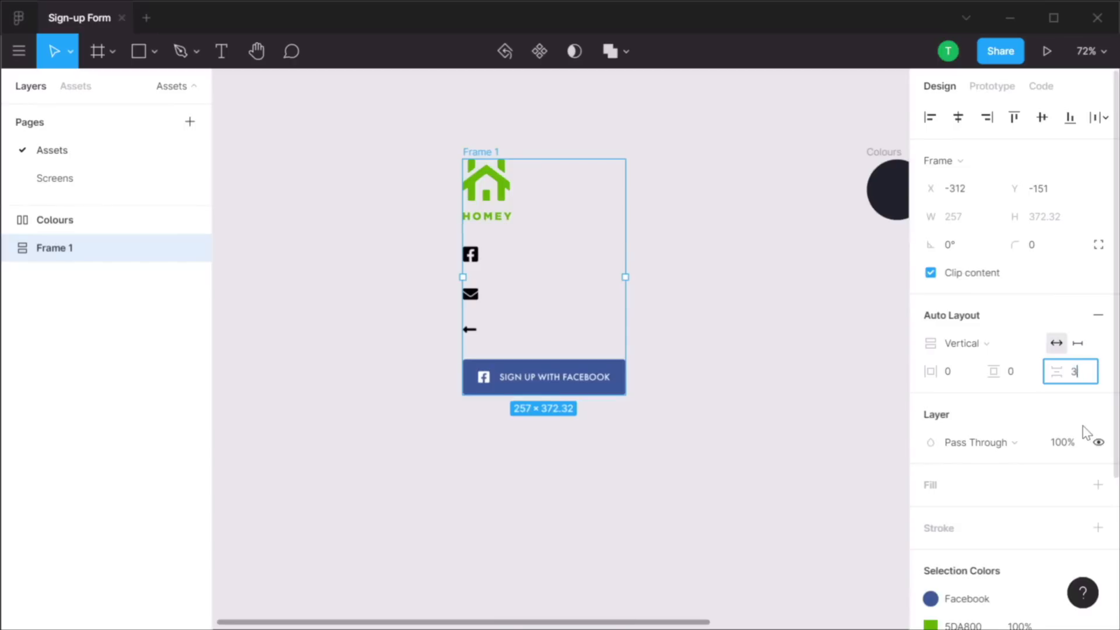
key(Tab)
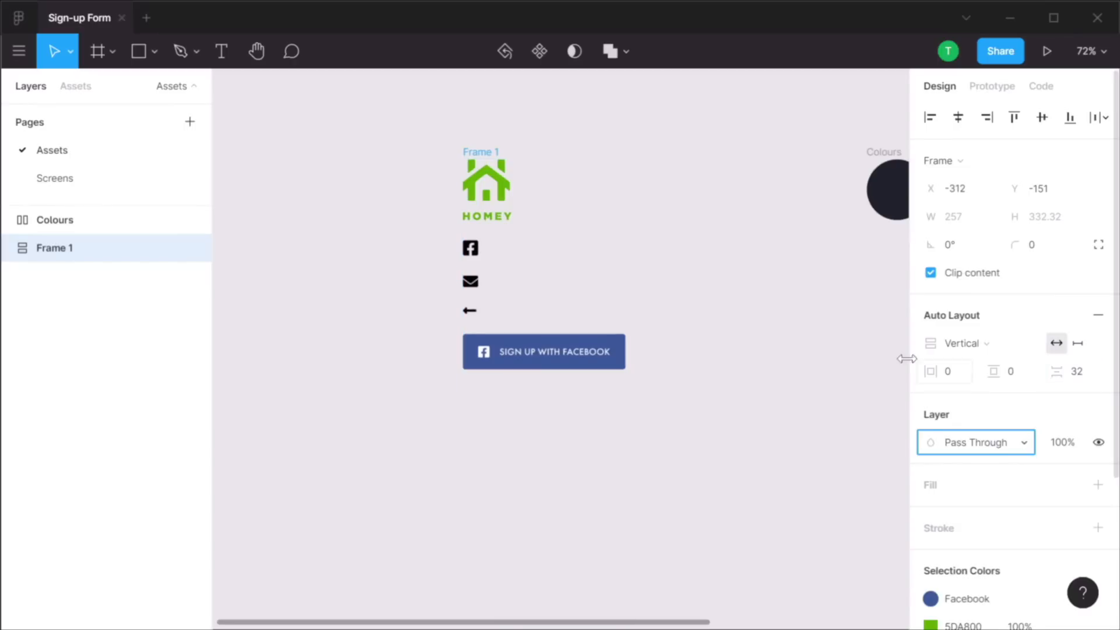
click(707, 252)
Rename the frame holding the logo, icons and button as Components
click(484, 153)
key(ctrl+r)
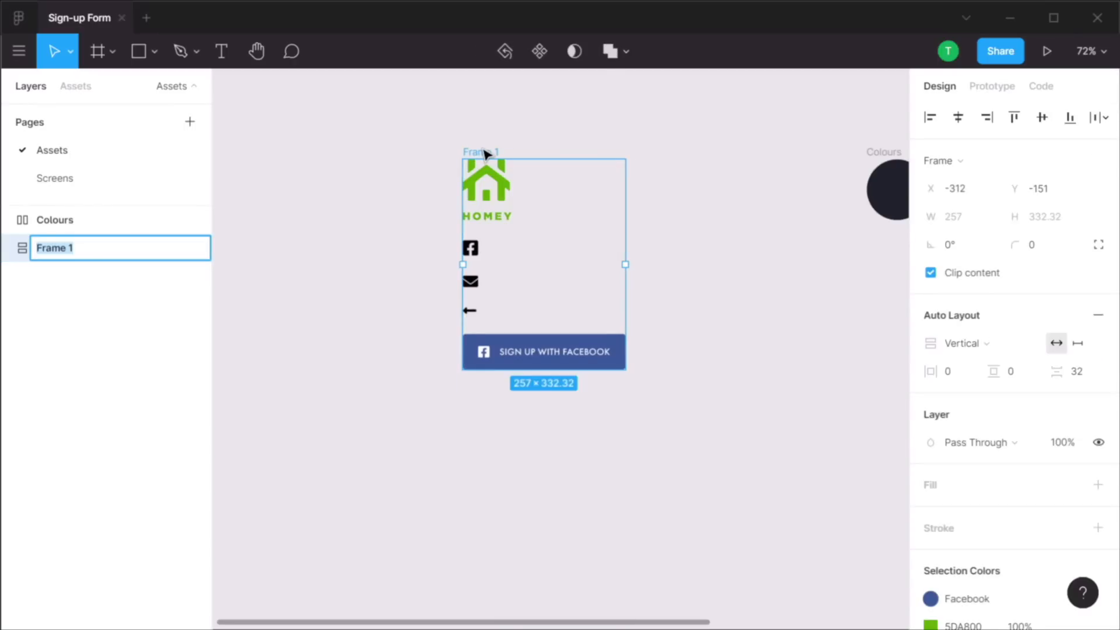
text(Components)
key(Return)
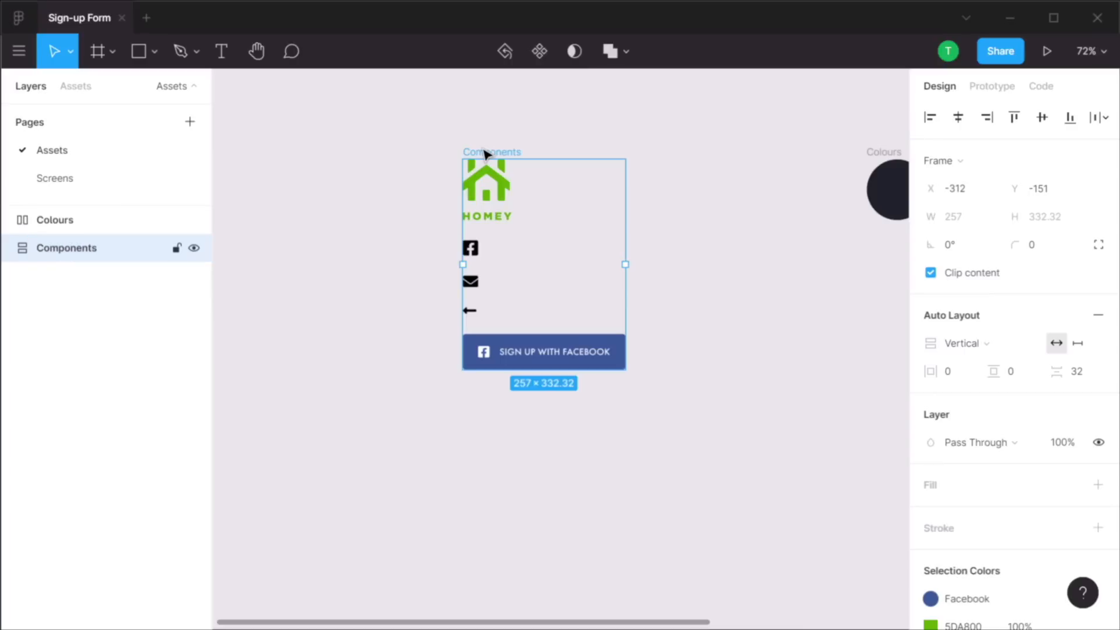
click(708, 215)
Move the Colours frame below the Components frame, aligned to its left edge
drag(870, 161, 468, 420)
click(725, 230)
key(shift+1)
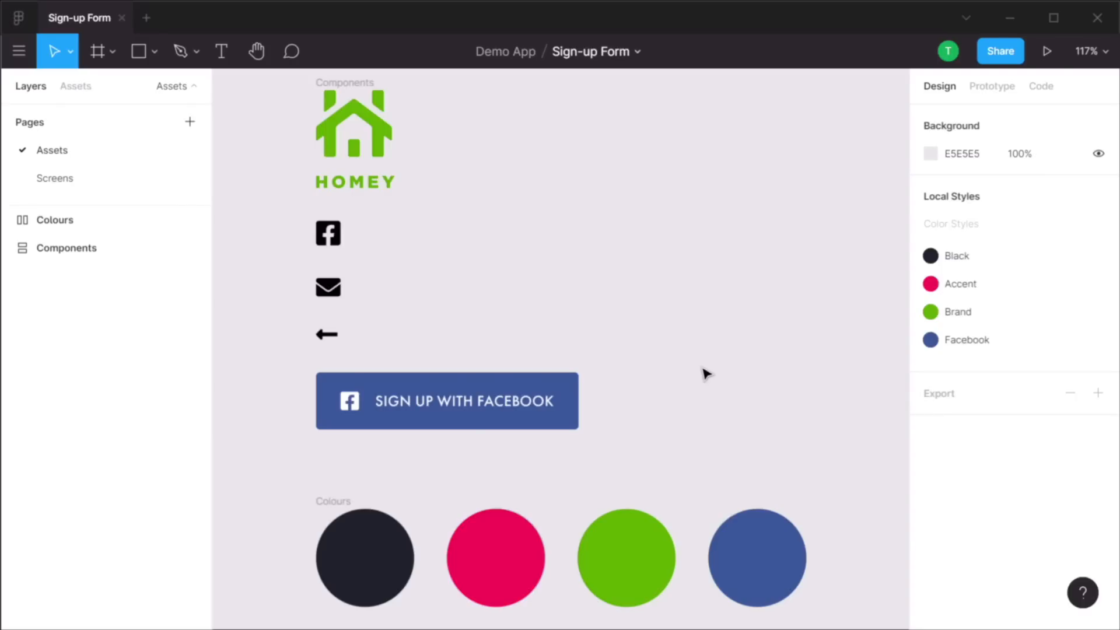
Switch to the Screens page
click(82, 181)
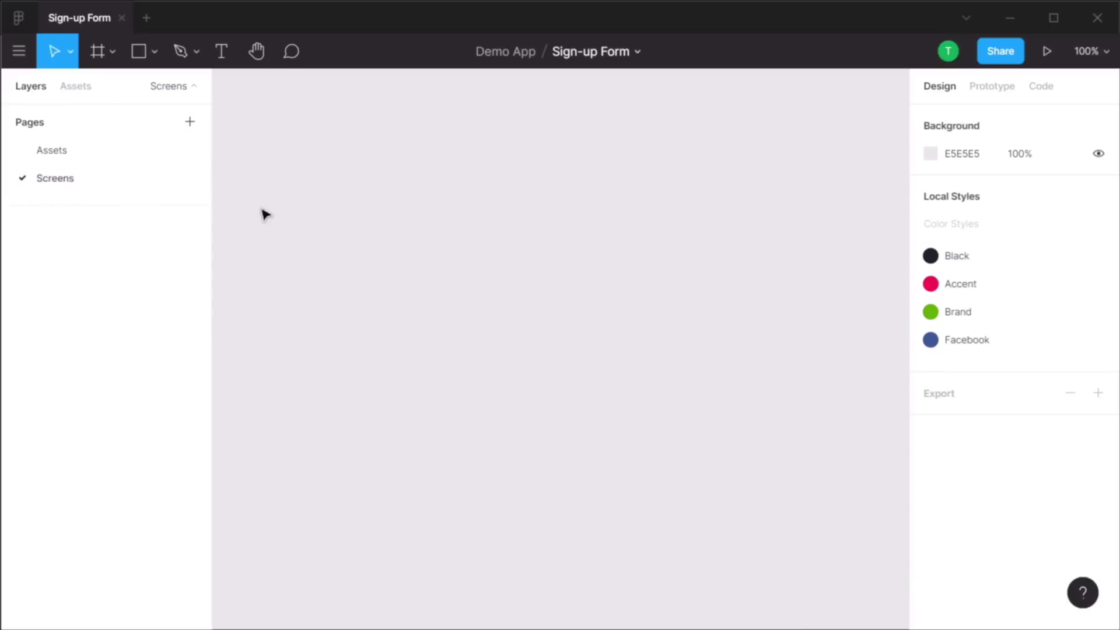
Add an iPhone 11 Pro Max frame to the Screens page and rename it Screen 1
key(f)
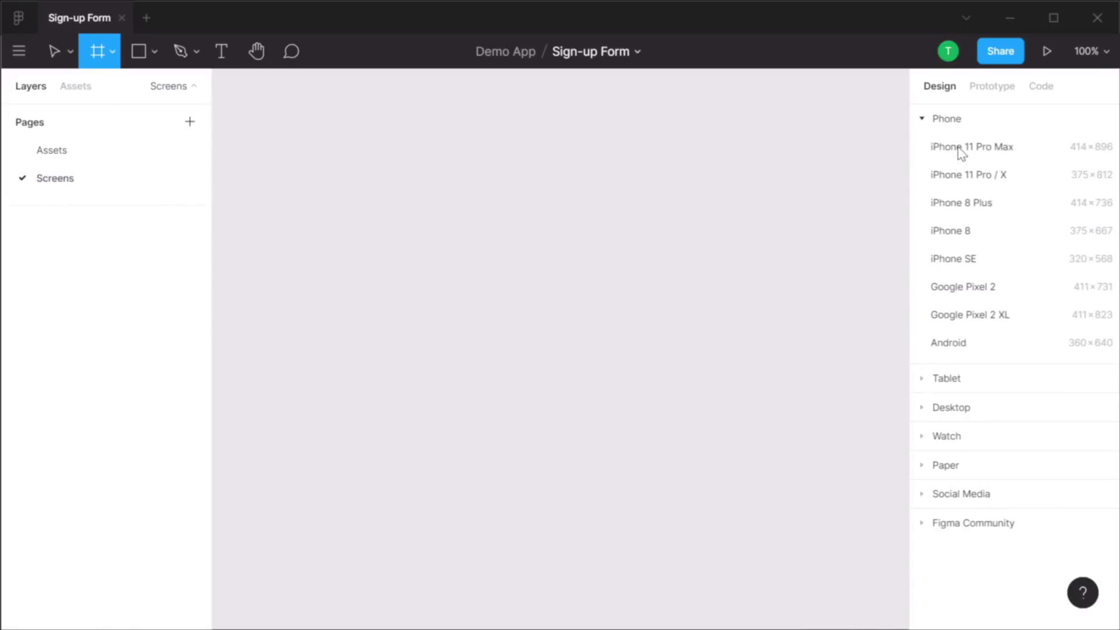
click(997, 152)
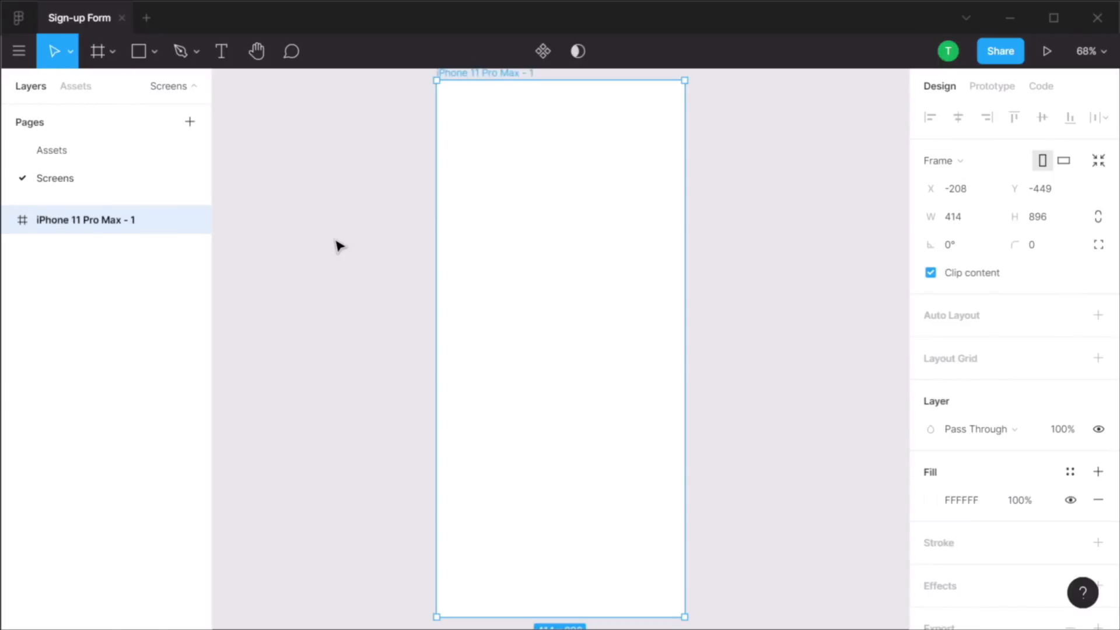
key(ctrl+r)
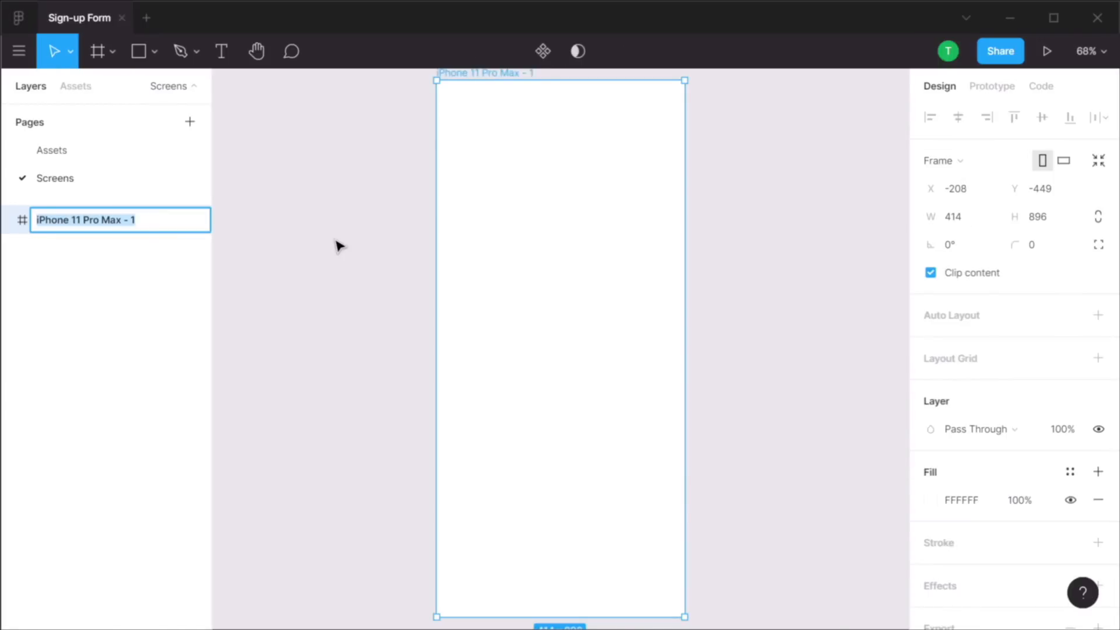
text(Screen)
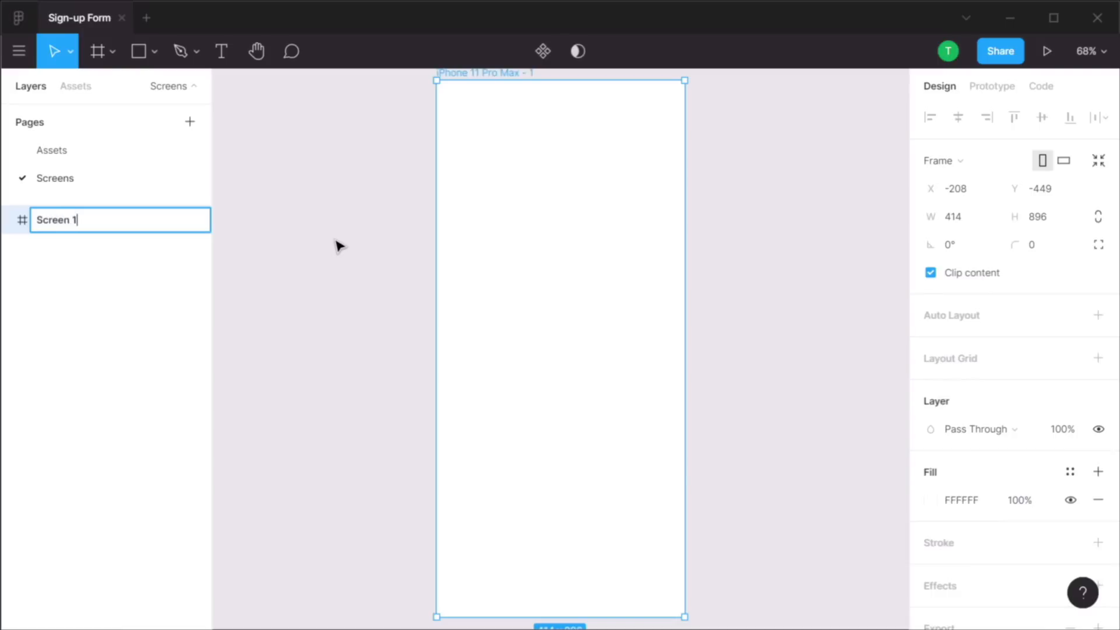
key(Return)
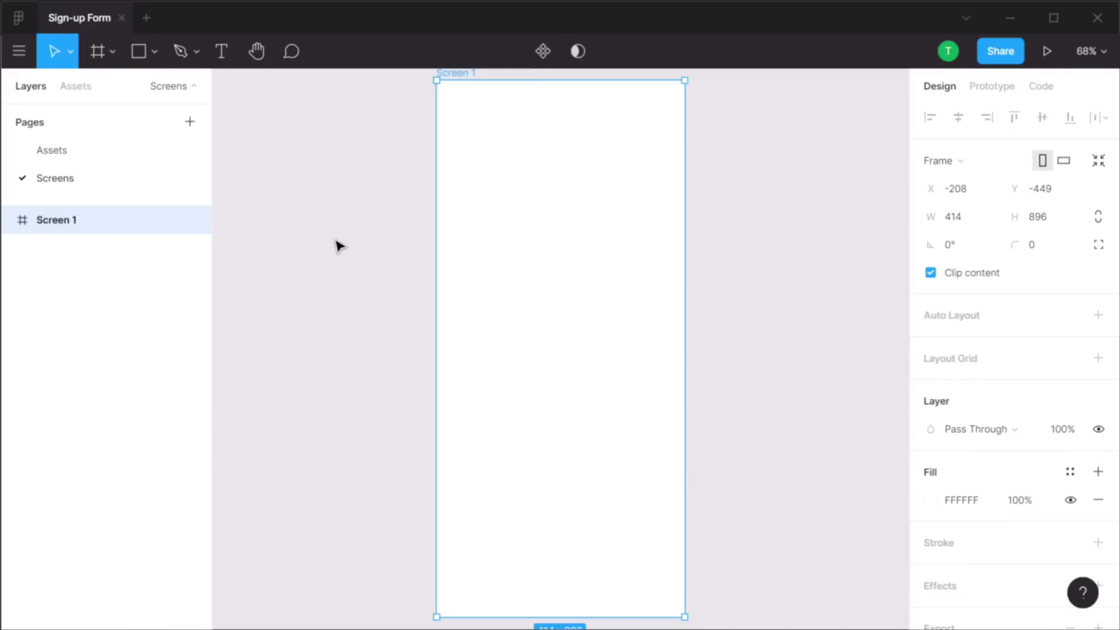
click(340, 245)
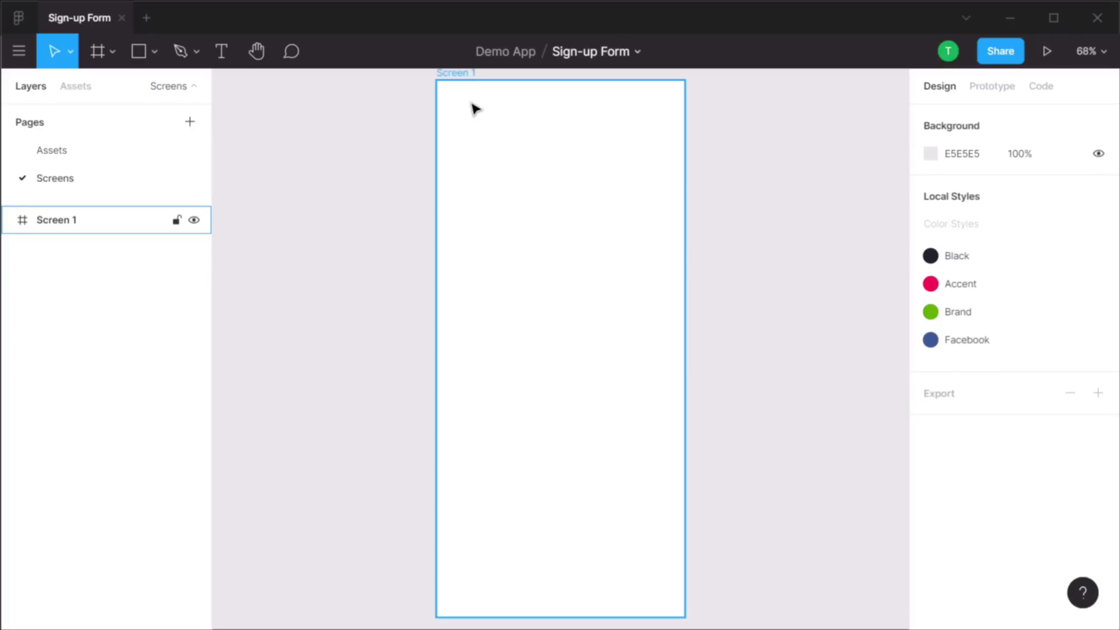
Place an instance of the Homey logo component in the upper part of Screen 1 and centre it horizontally
key(shift+0)
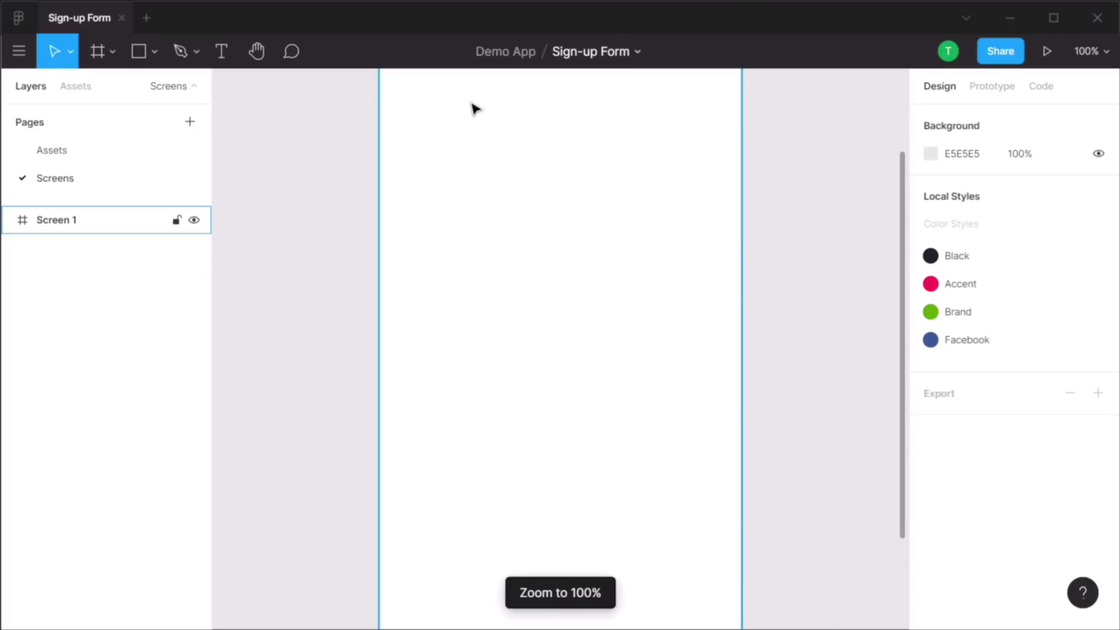
scroll(550, 412, up, 3)
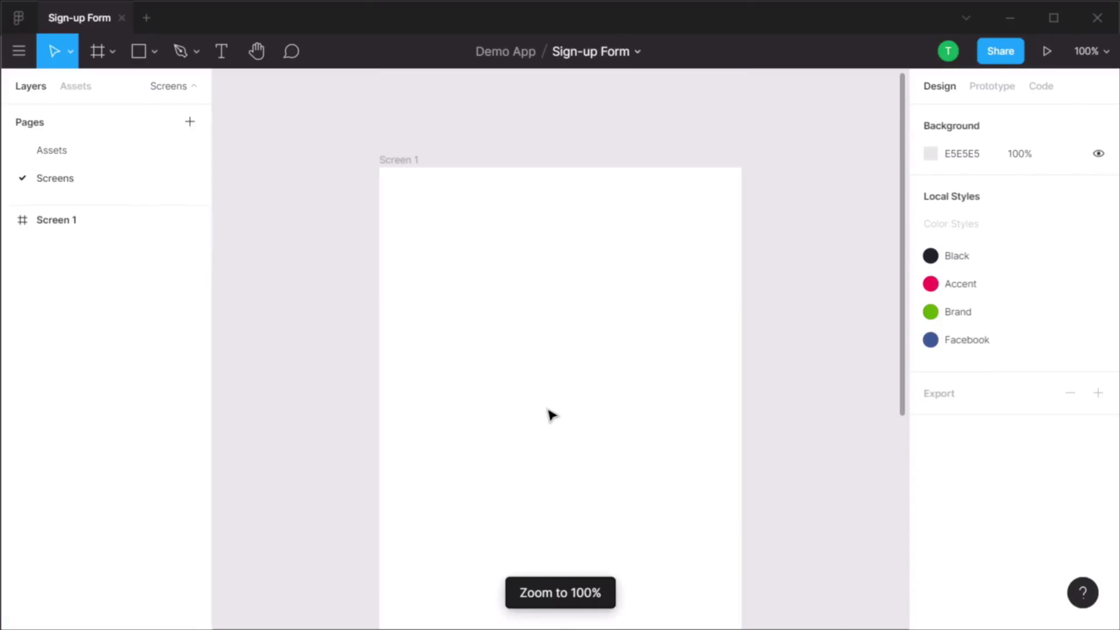
click(77, 88)
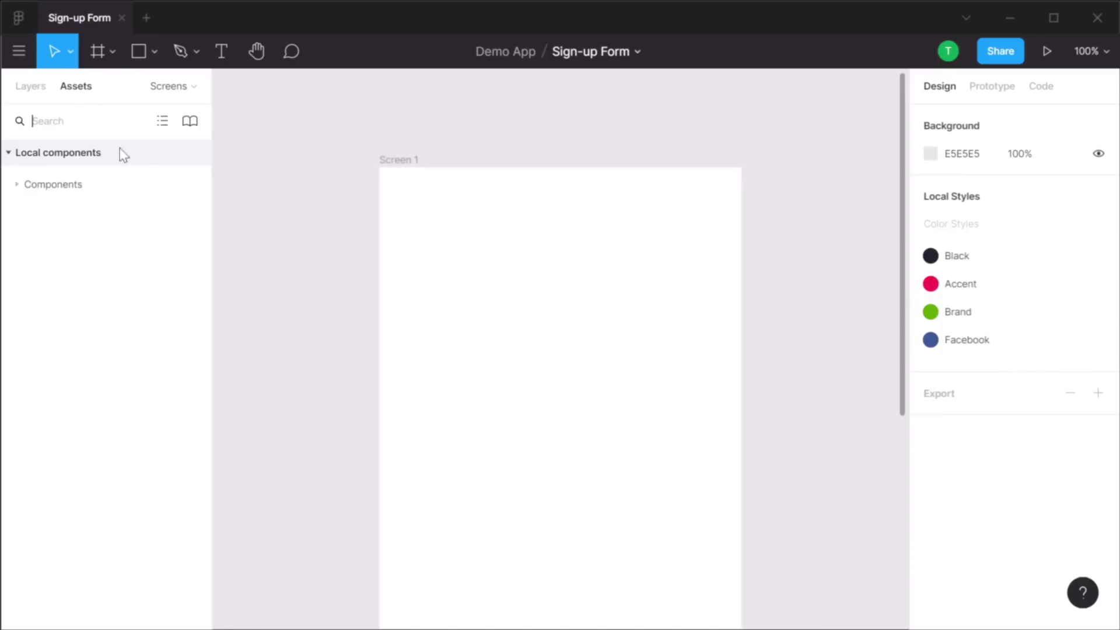
click(17, 185)
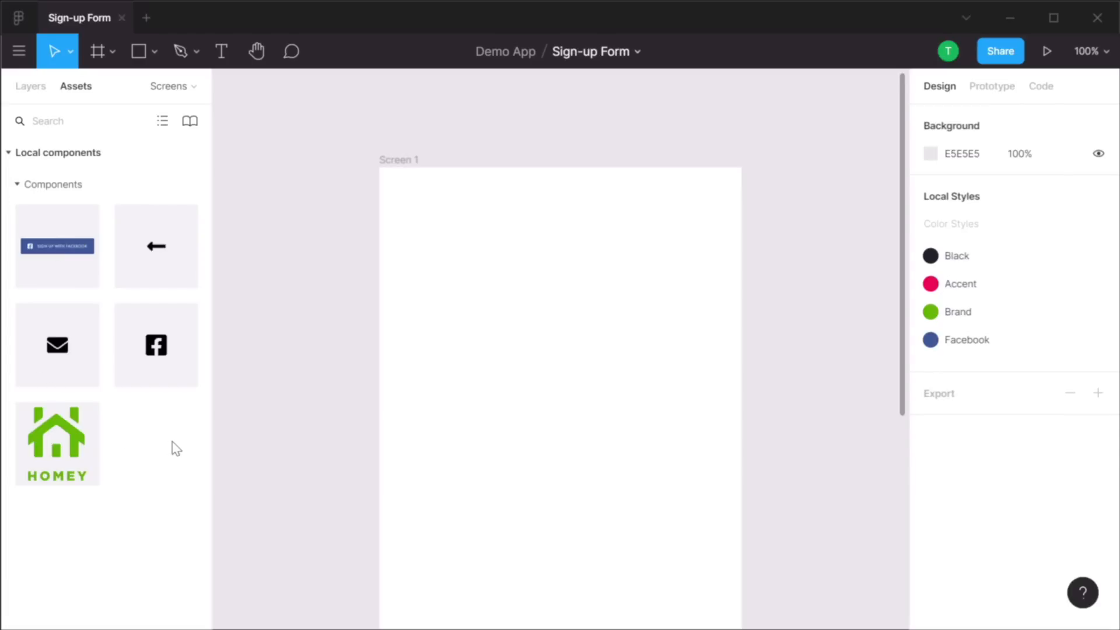
drag(65, 438, 539, 309)
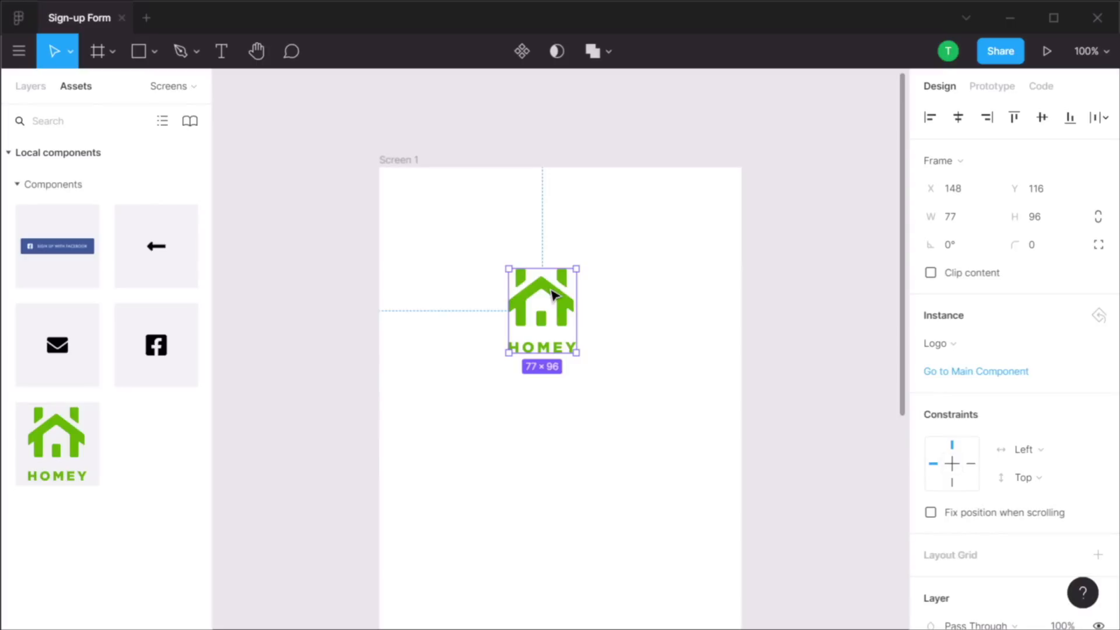
click(958, 118)
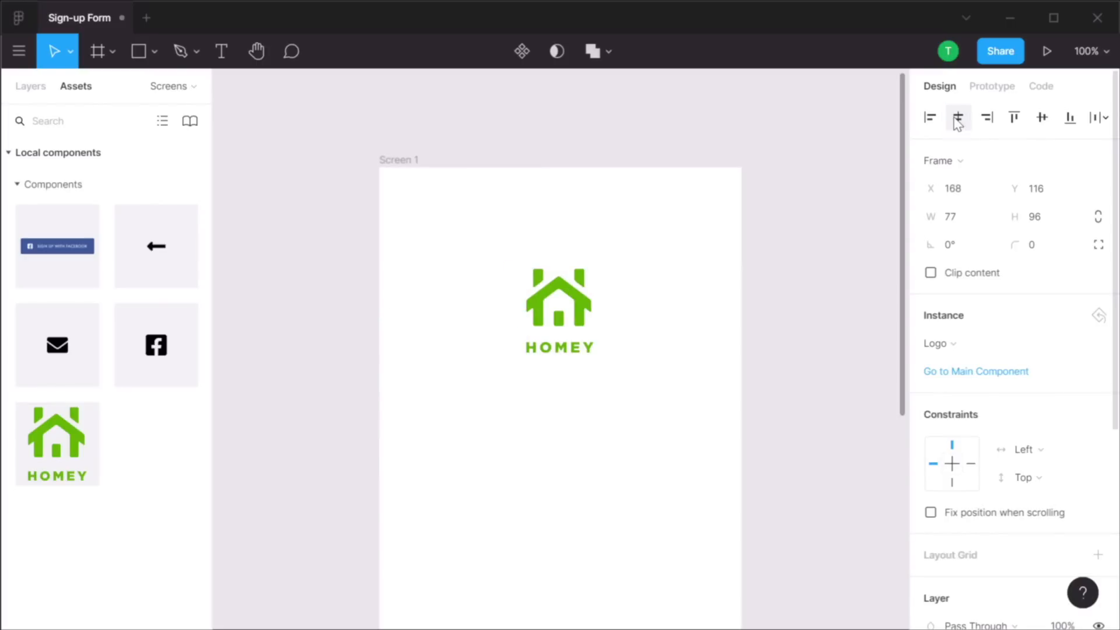
click(725, 413)
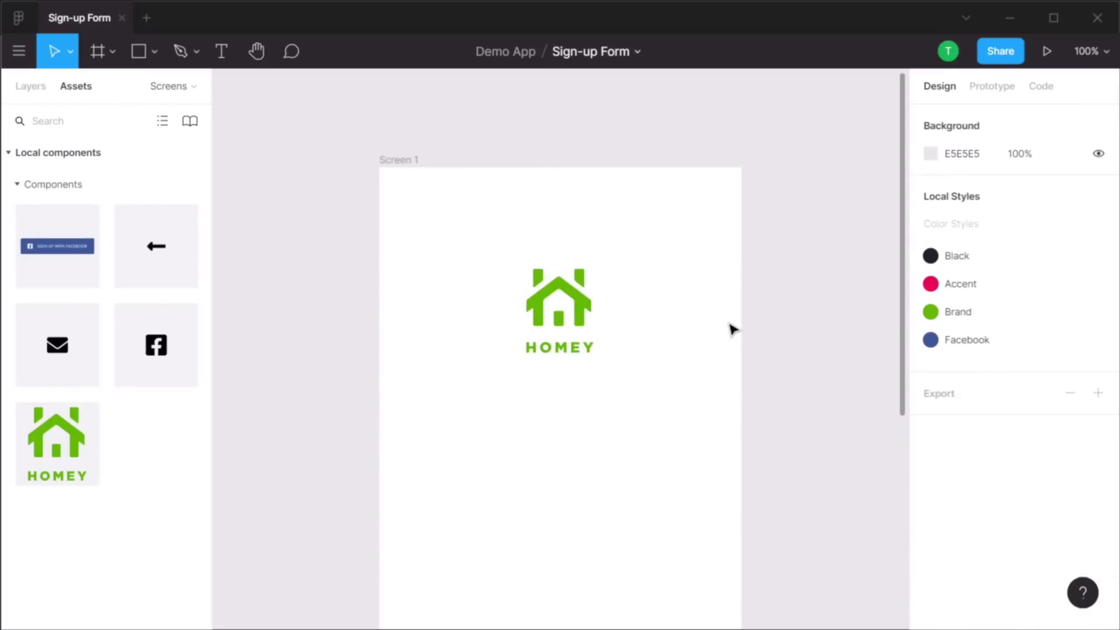
Add the headline text "Rent a home in just a few clicks." below the logo on Screen 1
scroll(727, 413, down, 2)
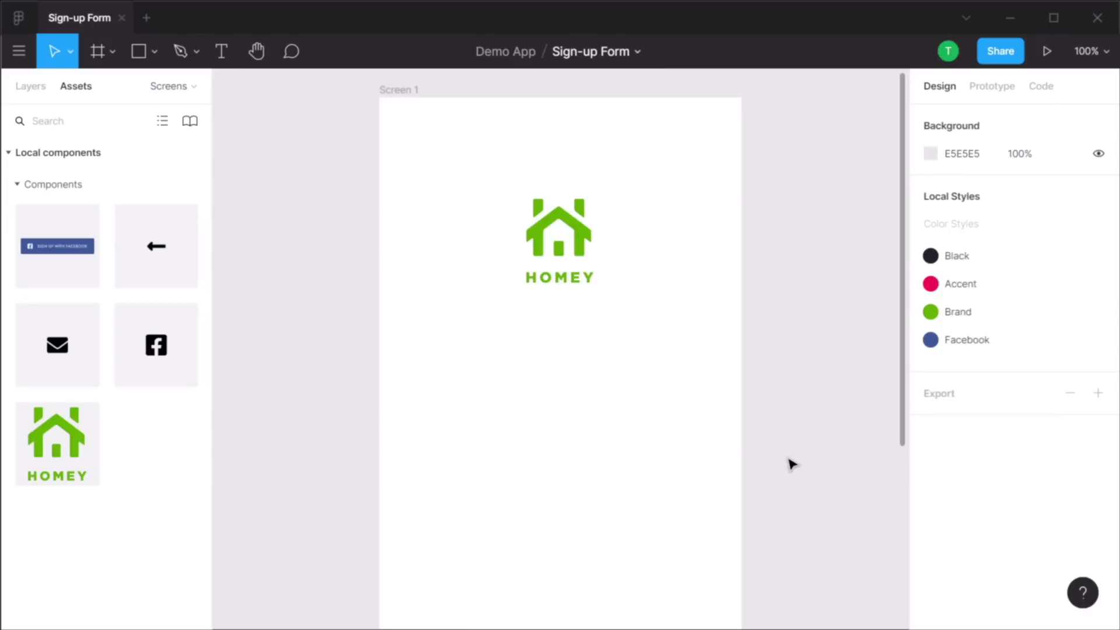
key(t)
click(547, 355)
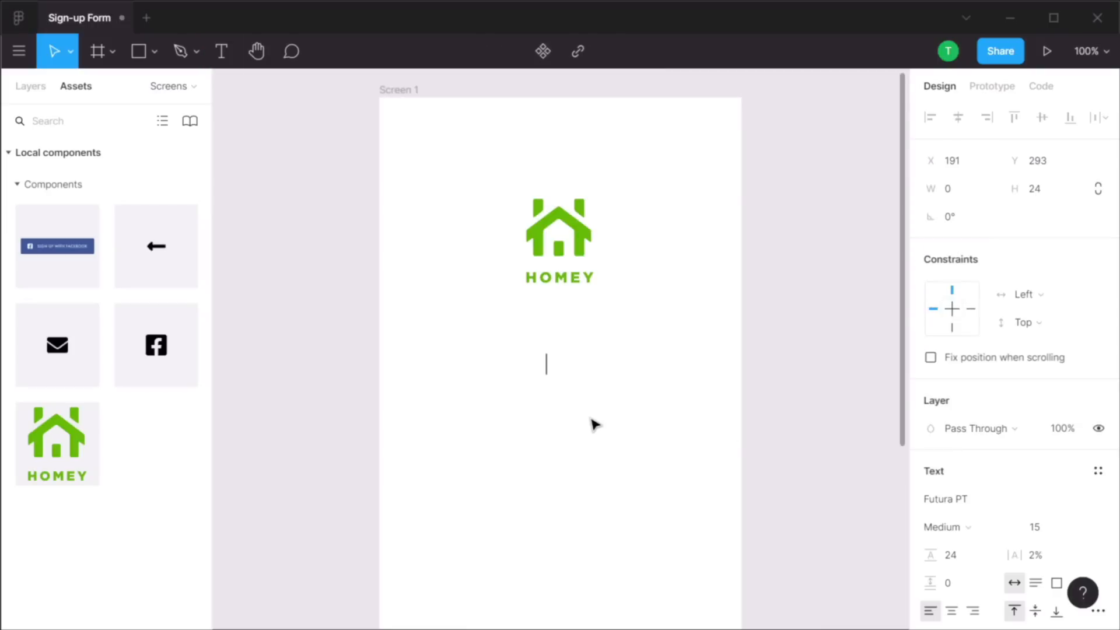
drag(658, 365, 591, 374)
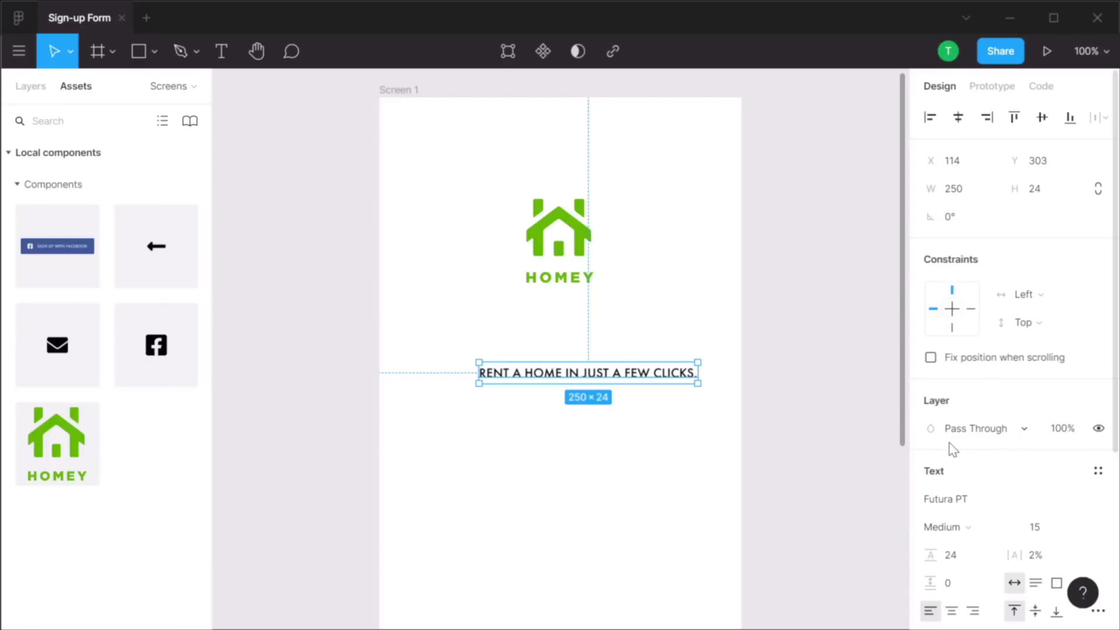
Set the headline's font weight to Bold and its font size to 35
scroll(1022, 420, down, 5)
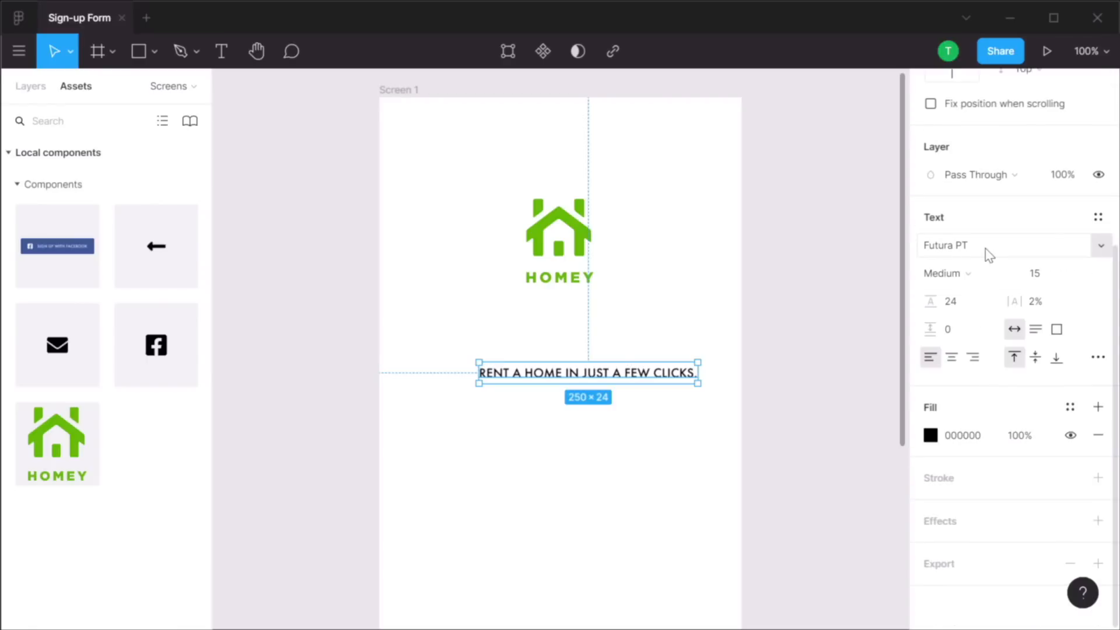
click(971, 275)
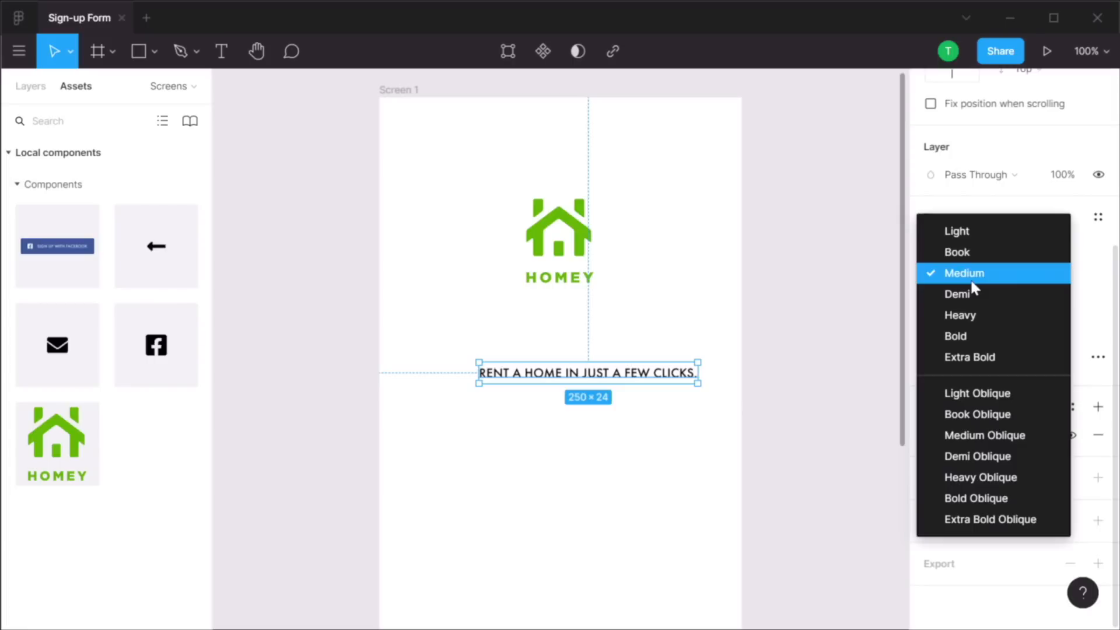
click(976, 340)
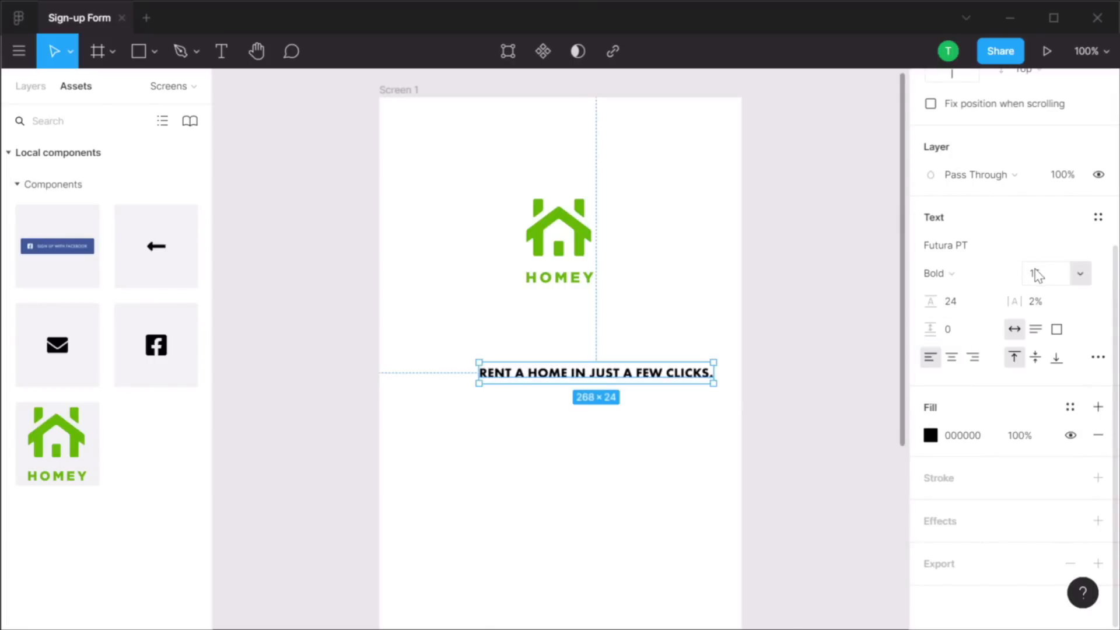
click(1056, 279)
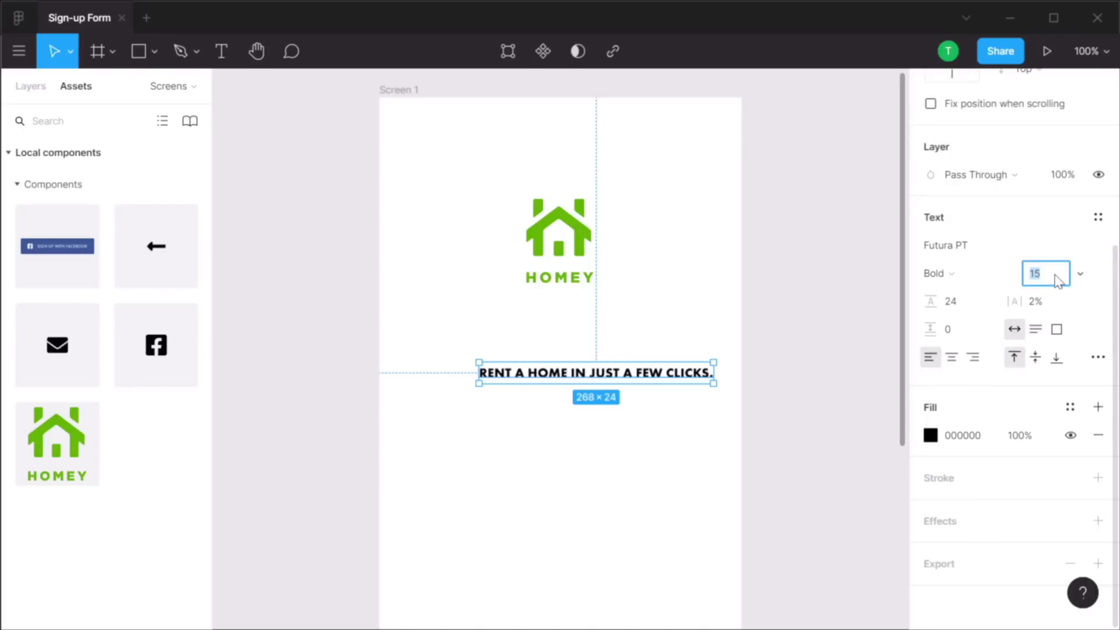
text(35)
key(Return)
Remove the uppercase setting from the headline so its letter case is as typed
click(1098, 357)
click(805, 458)
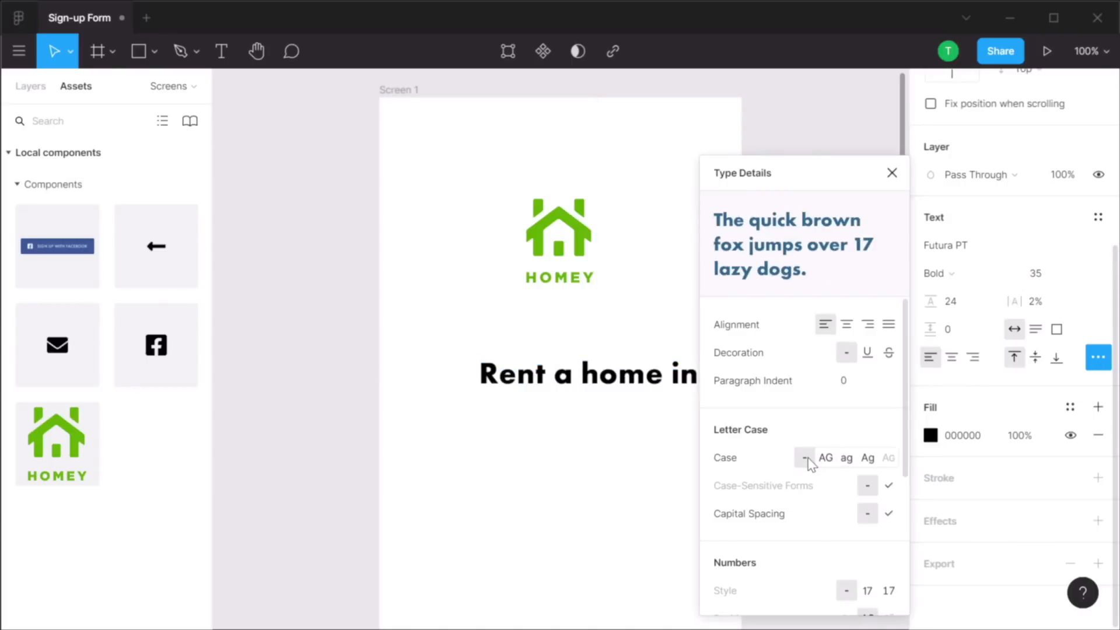
click(633, 430)
click(677, 370)
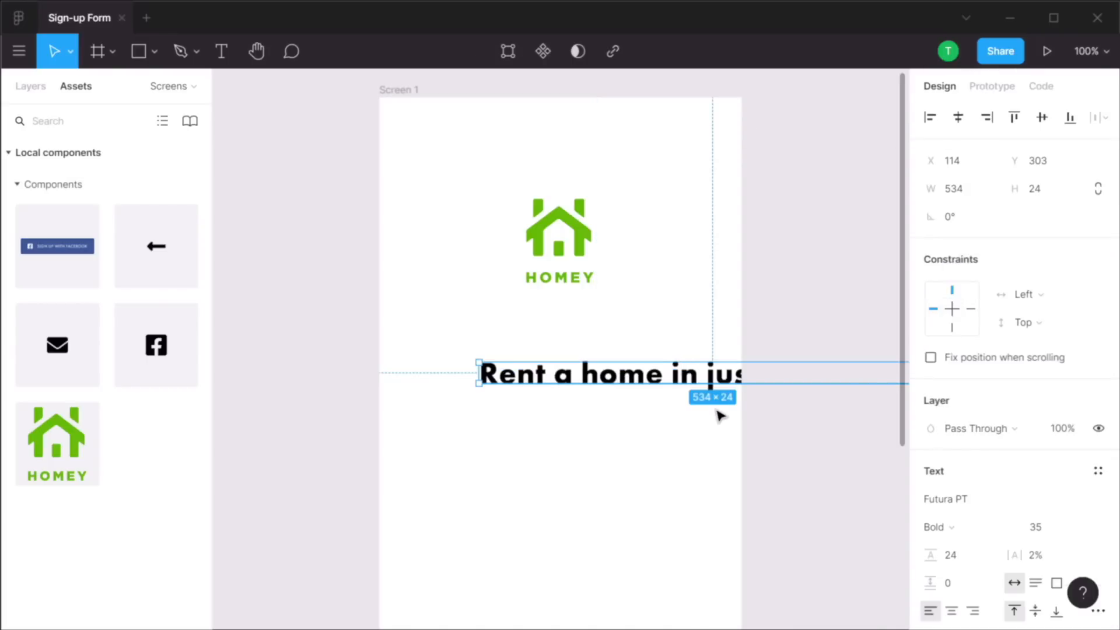
Set the headline's letter spacing to 2%
scroll(1027, 450, down, 5)
click(1044, 303)
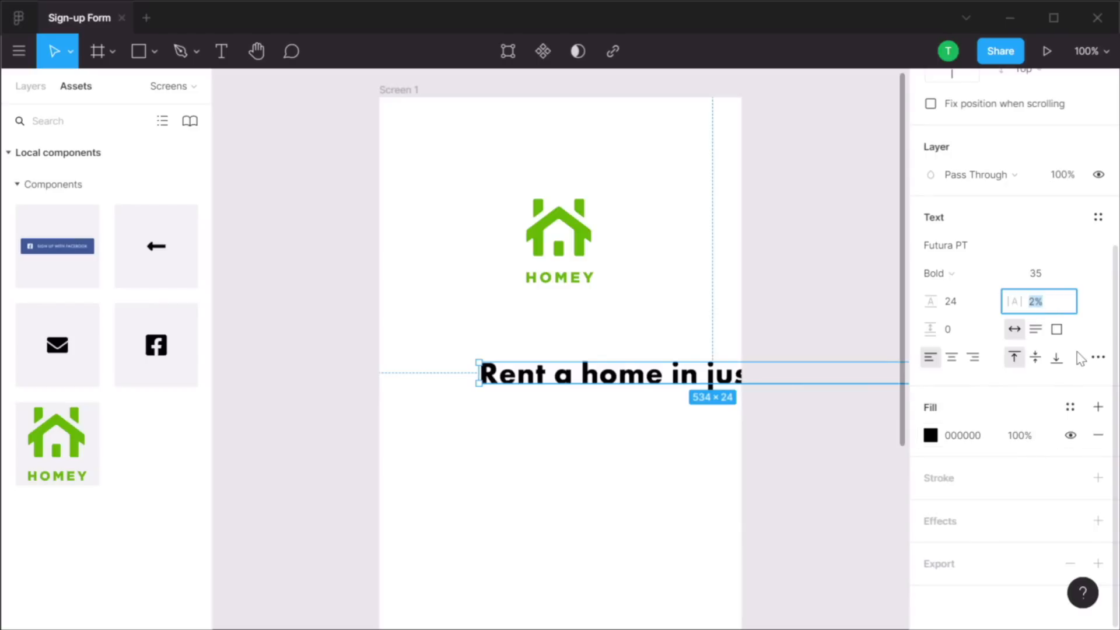
text(2)
key(Return)
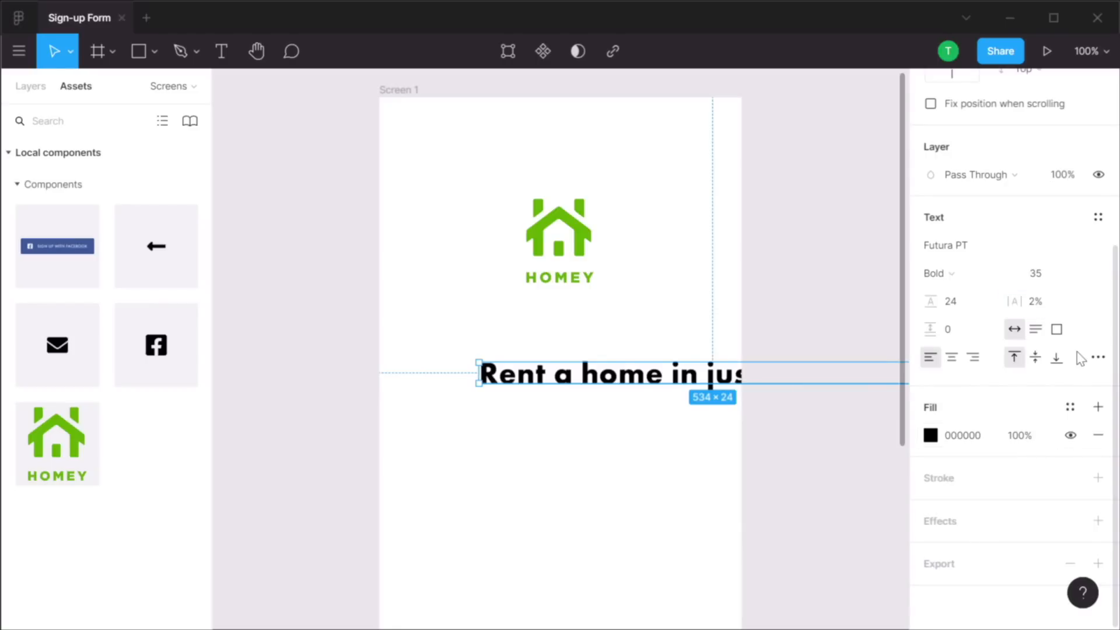
Set the headline's line height to 48 and centre-align its text
click(957, 309)
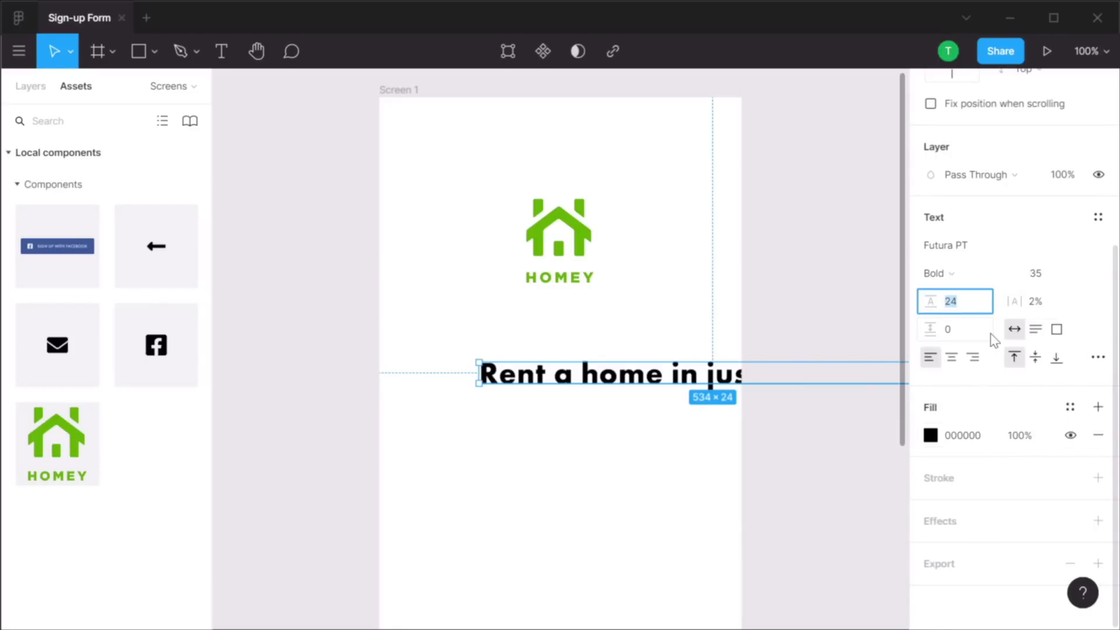
text(48)
key(Return)
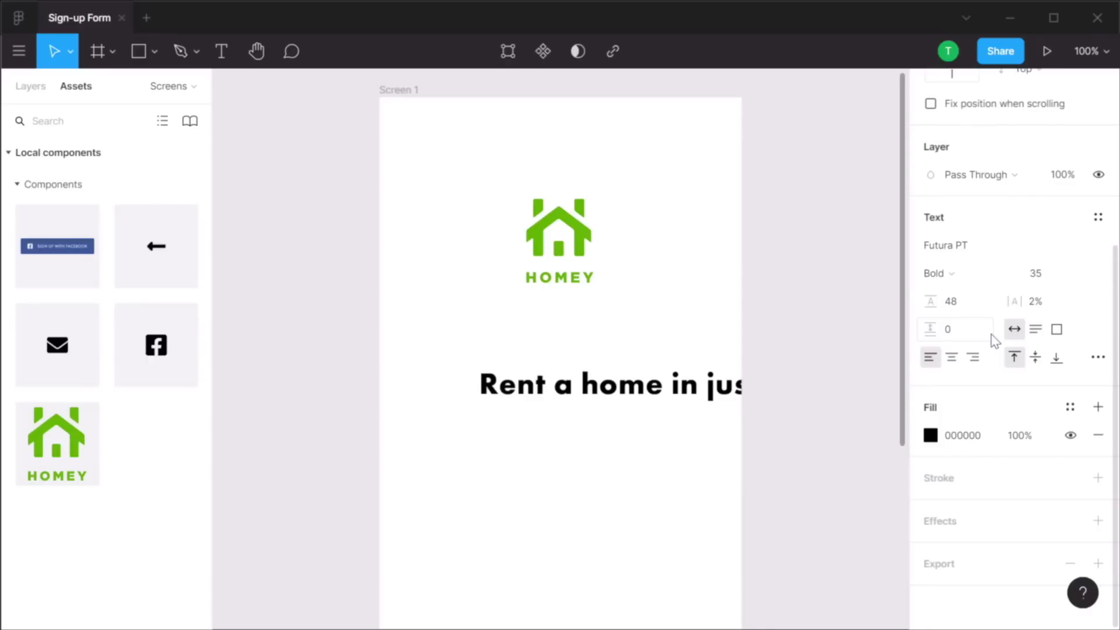
click(953, 358)
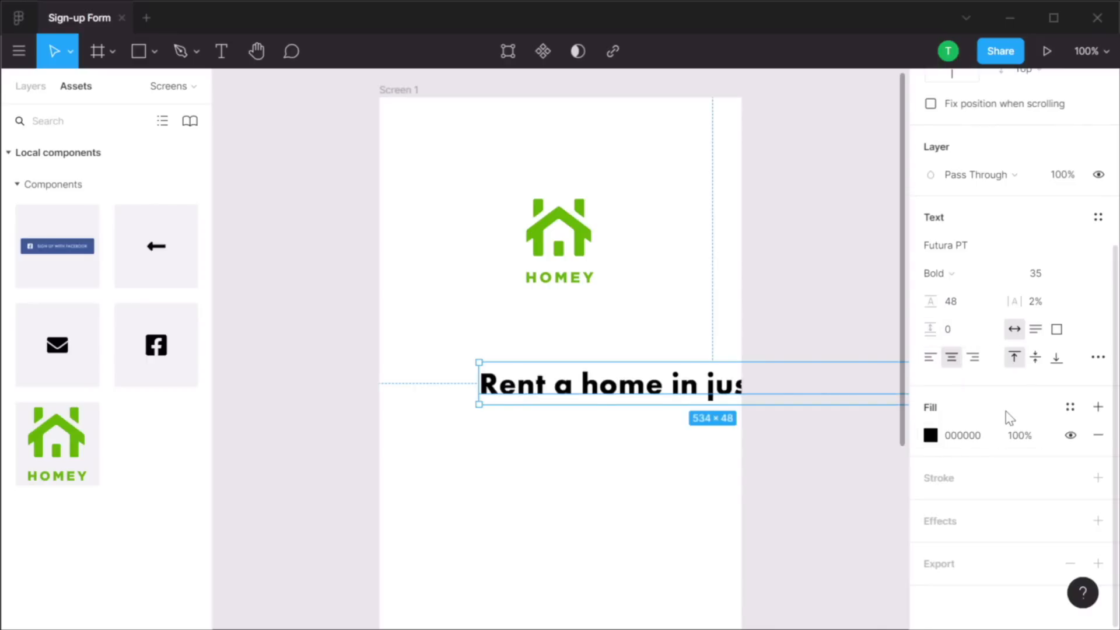
Apply the Black color style to the headline and resize its text box to about 308 × 96, wrapping onto two lines
click(1070, 408)
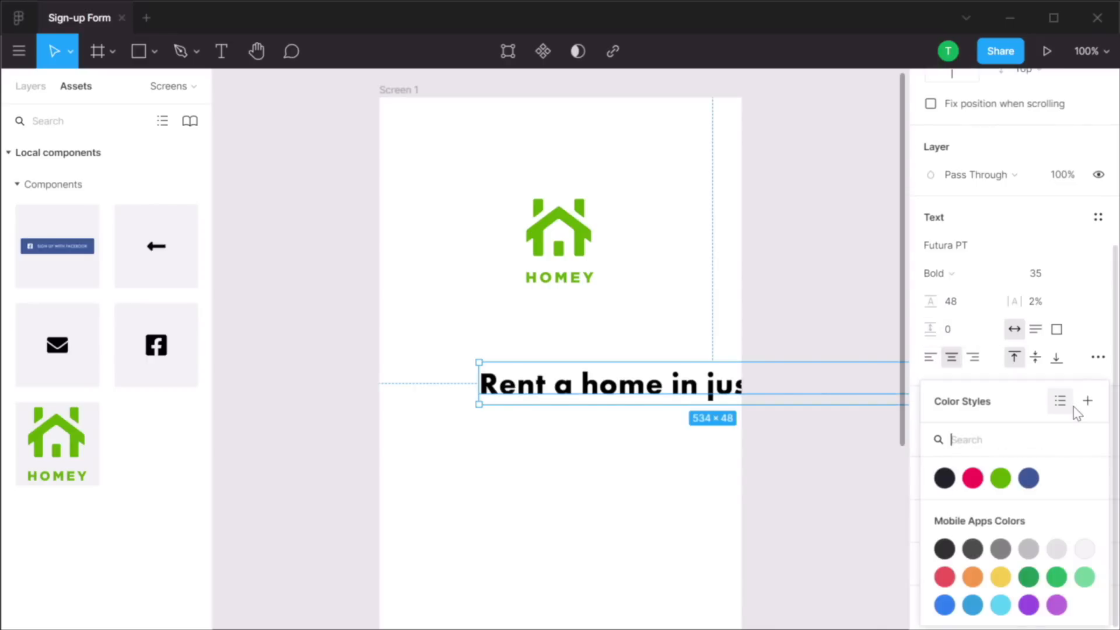
click(945, 479)
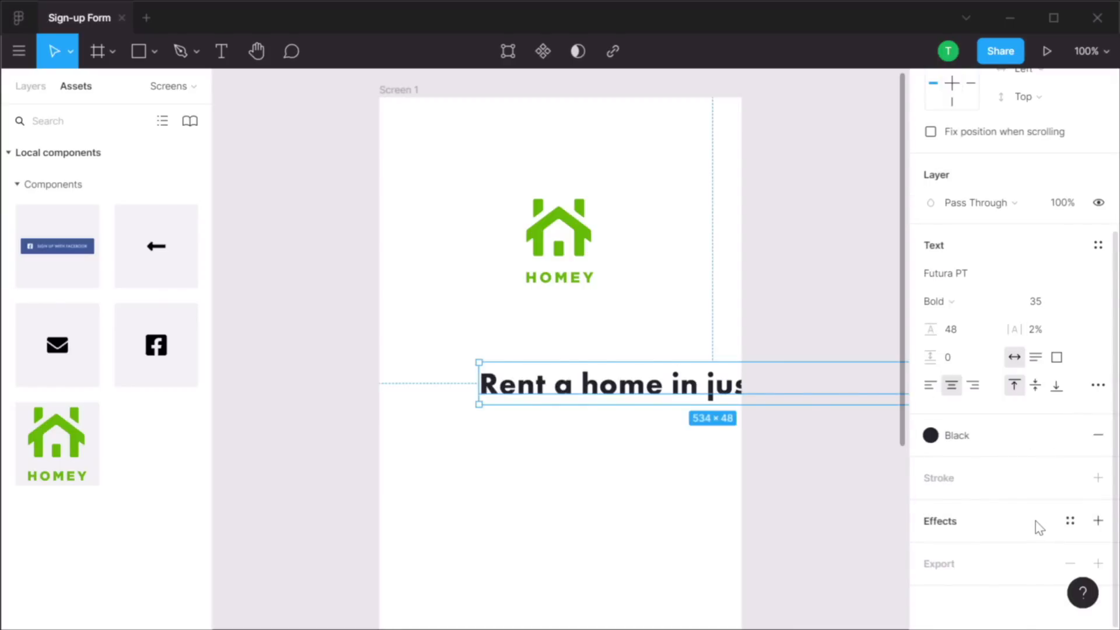
mouse_move(479, 384)
mouse_down()
mouse_move(679, 387)
mouse_move(463, 379)
mouse_move(489, 381)
mouse_up()
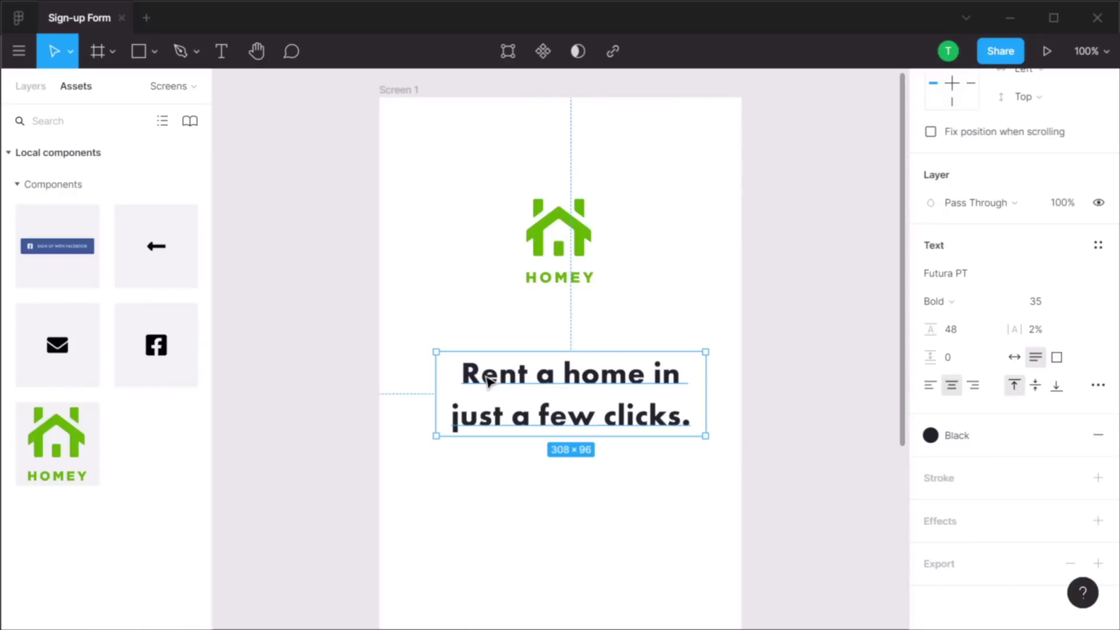
click(665, 503)
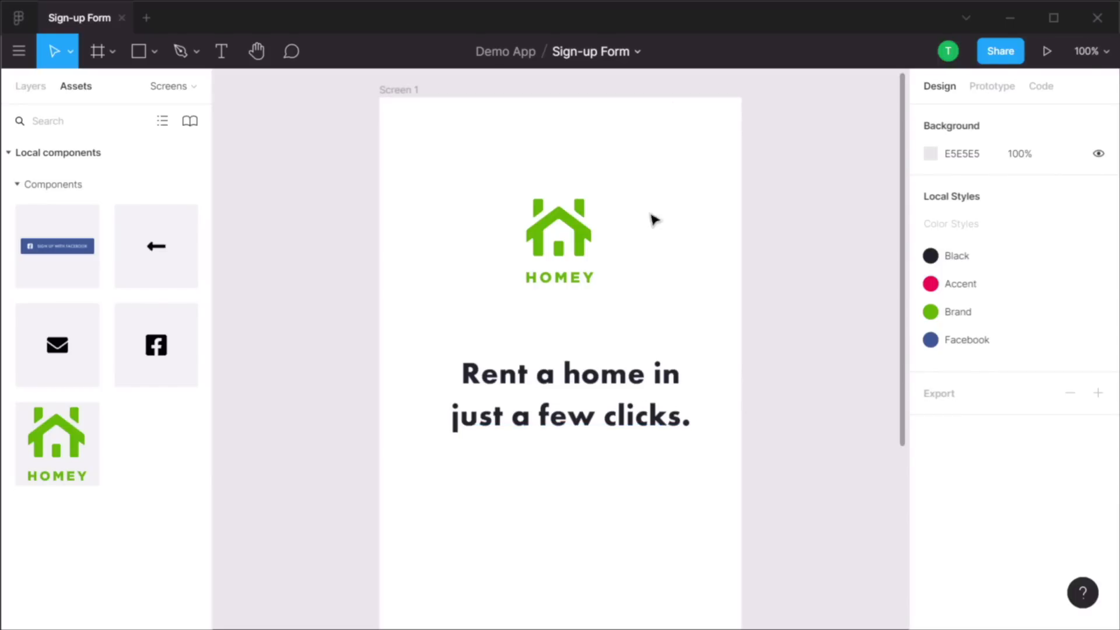
Add a layout grid to Screen 1, change it to columns and set the column count to 1
click(408, 91)
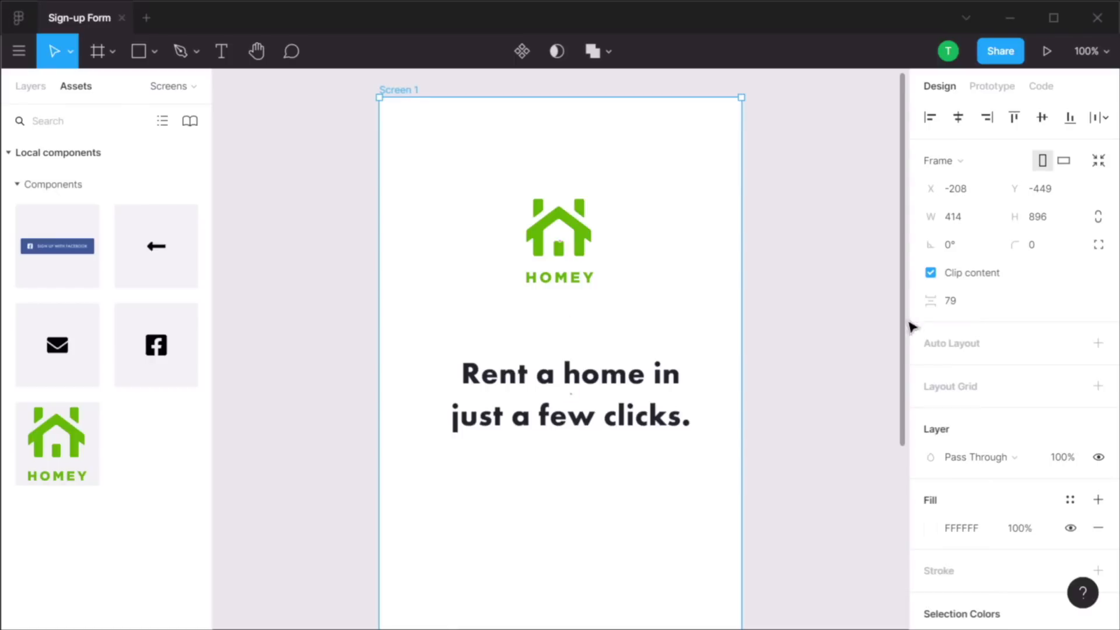
click(985, 387)
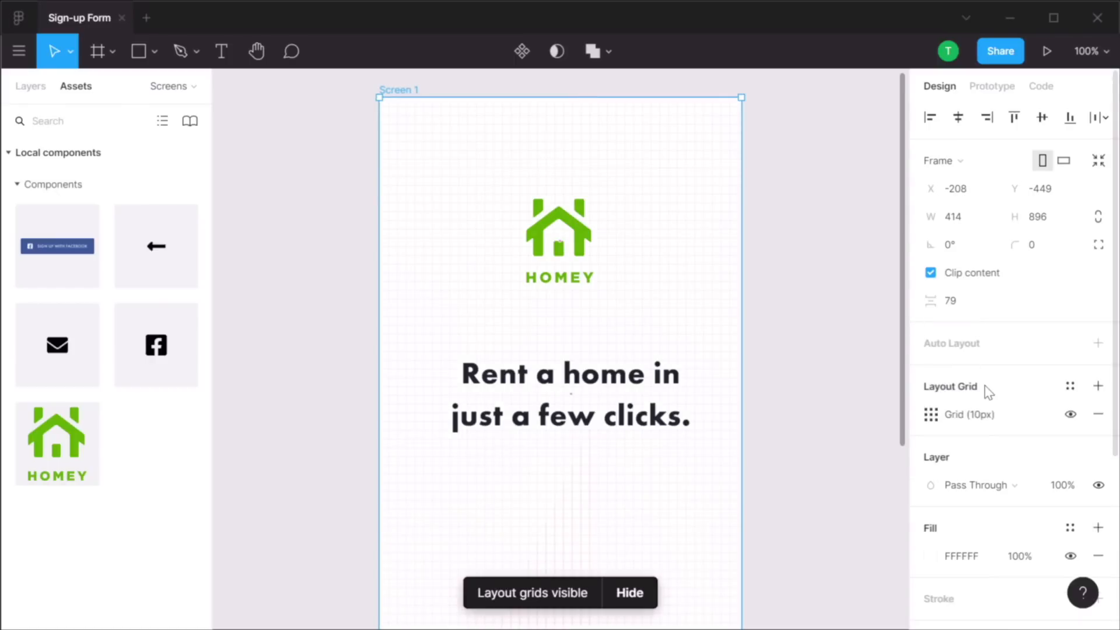
click(931, 414)
click(724, 418)
click(750, 437)
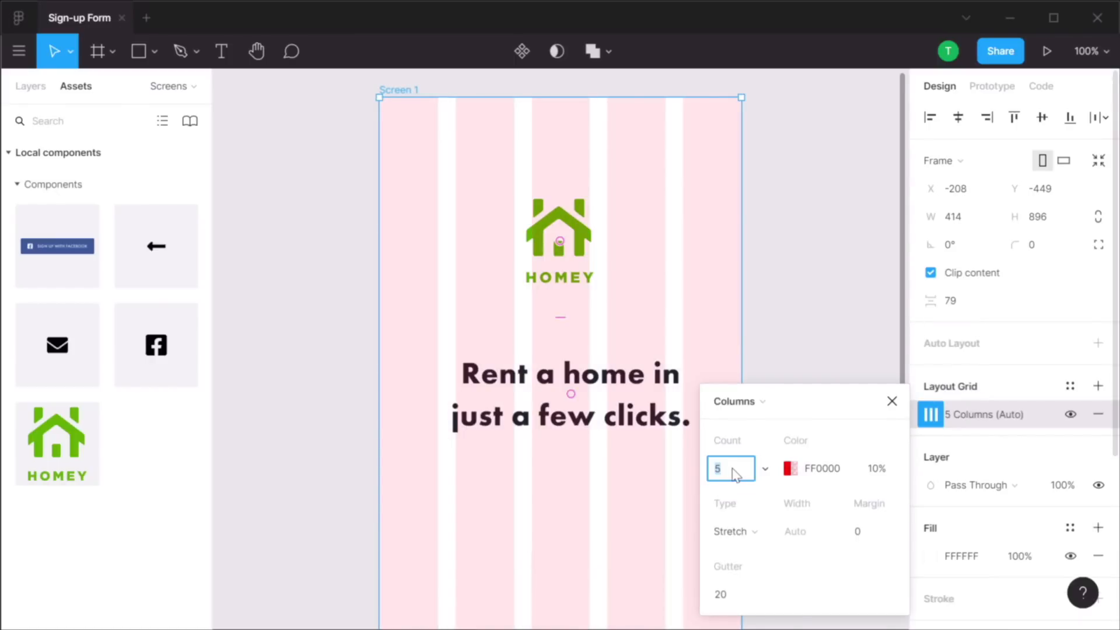
key(Tab)
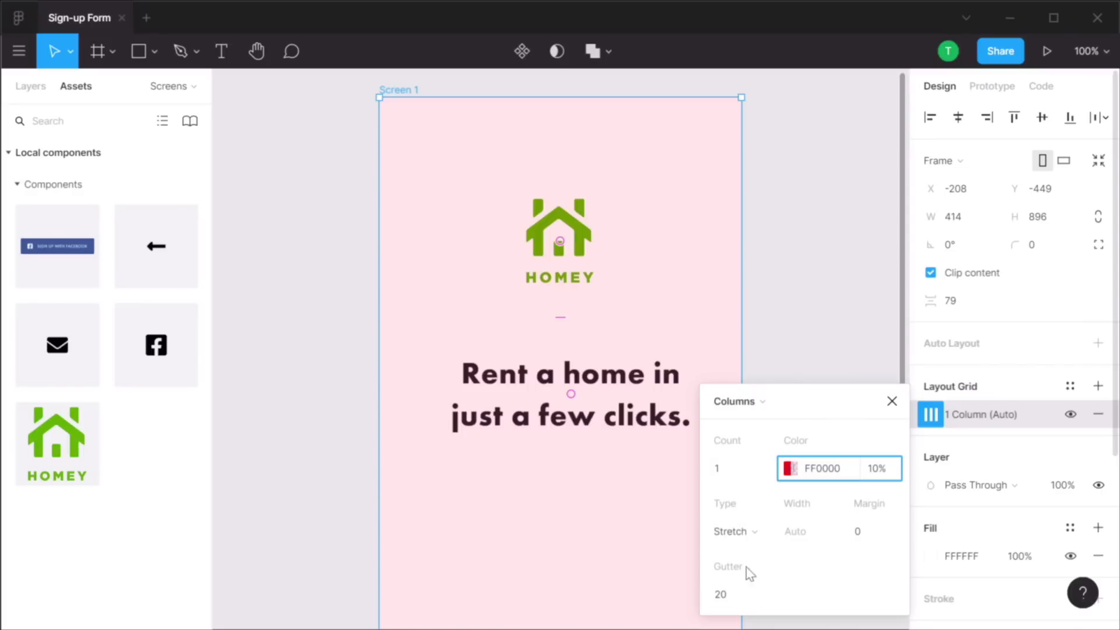
Set the margin of Screen 1's one-column layout grid to 48
click(873, 532)
text(48)
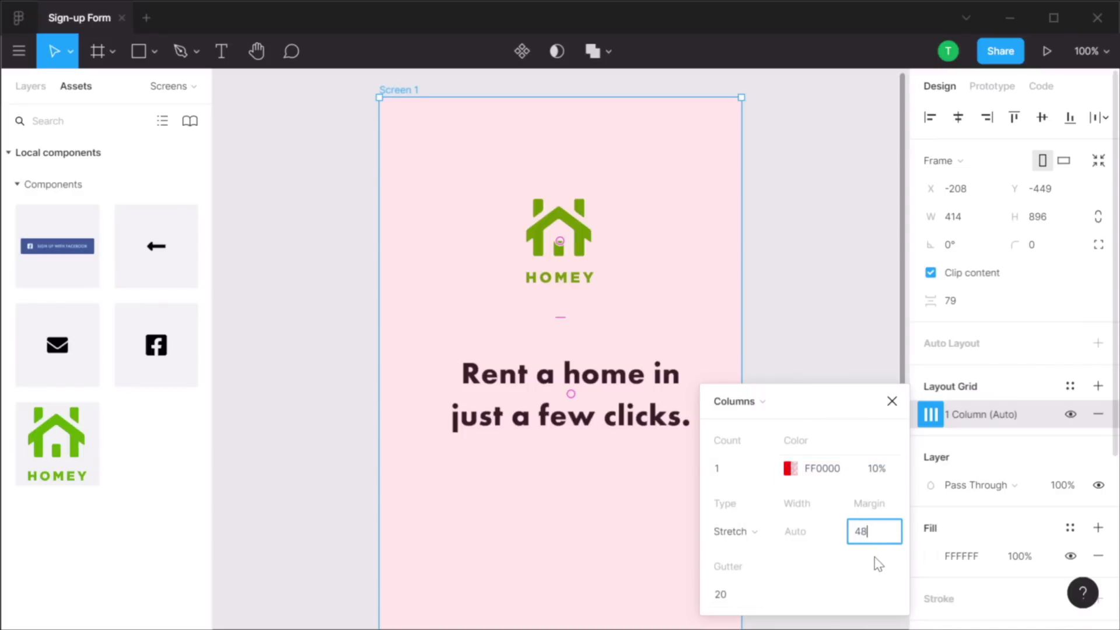
key(Tab)
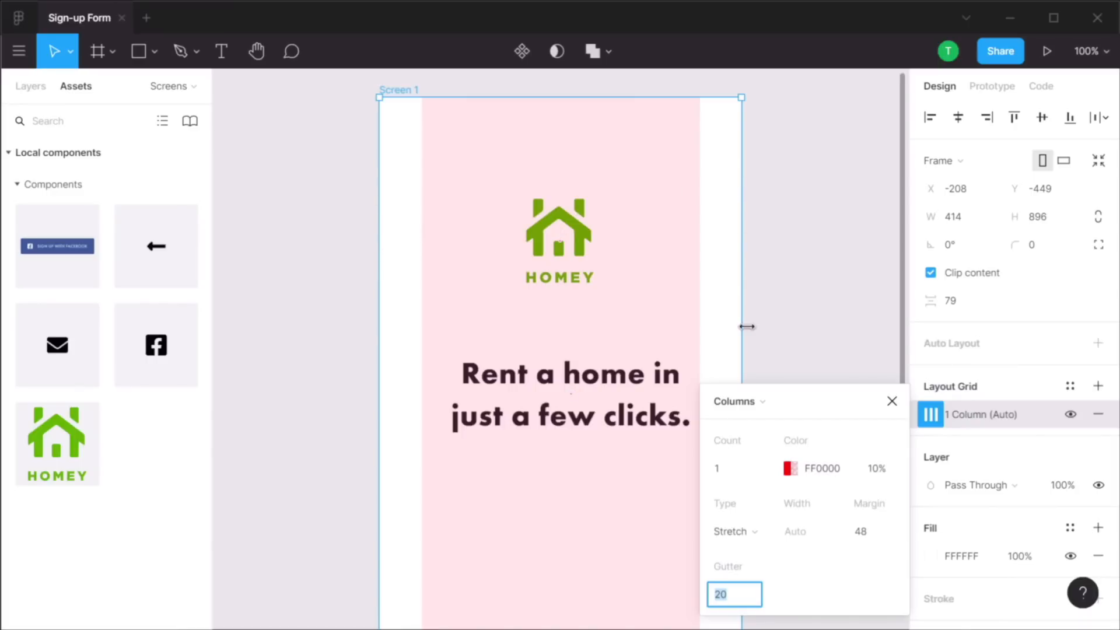
click(891, 402)
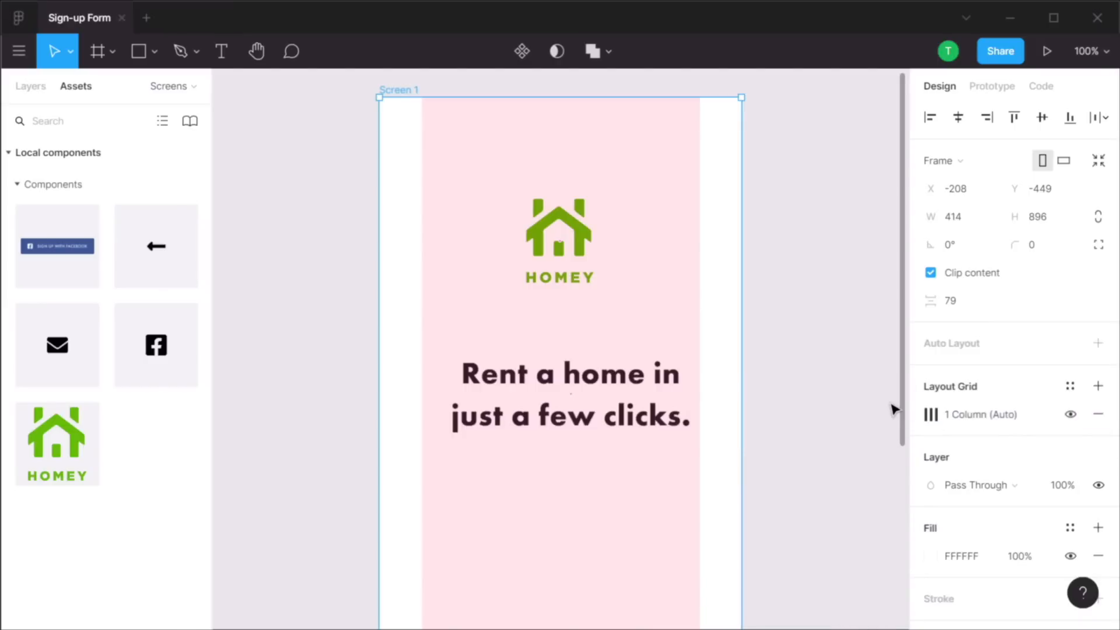
Save Screen 1's layout grid as a grid style named "Mobile grid"
click(1071, 387)
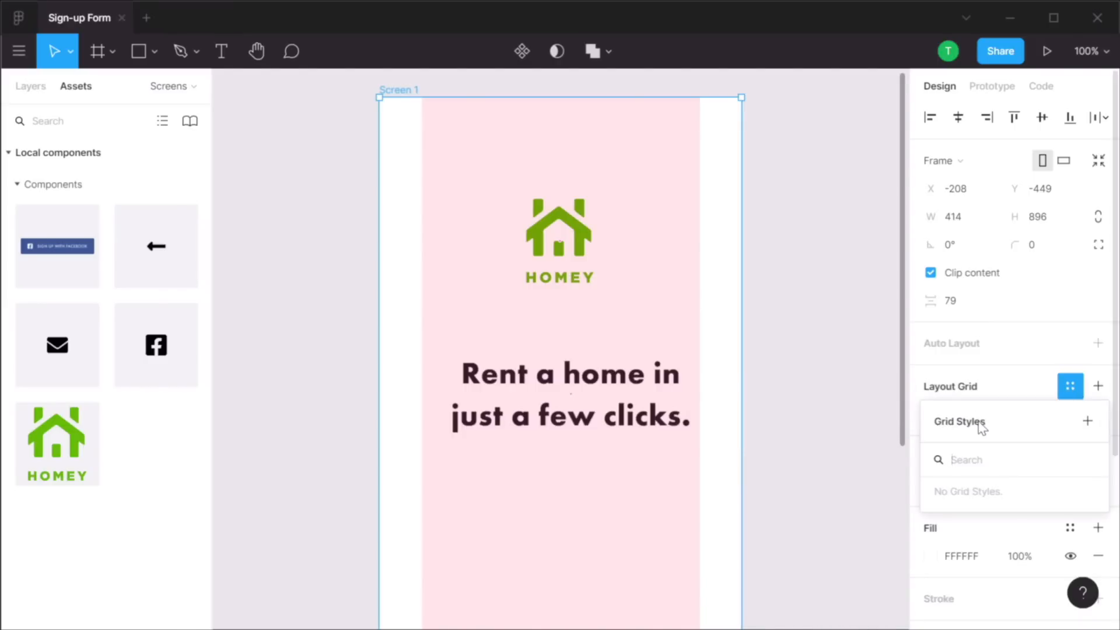
click(1100, 427)
text(Mobile grid)
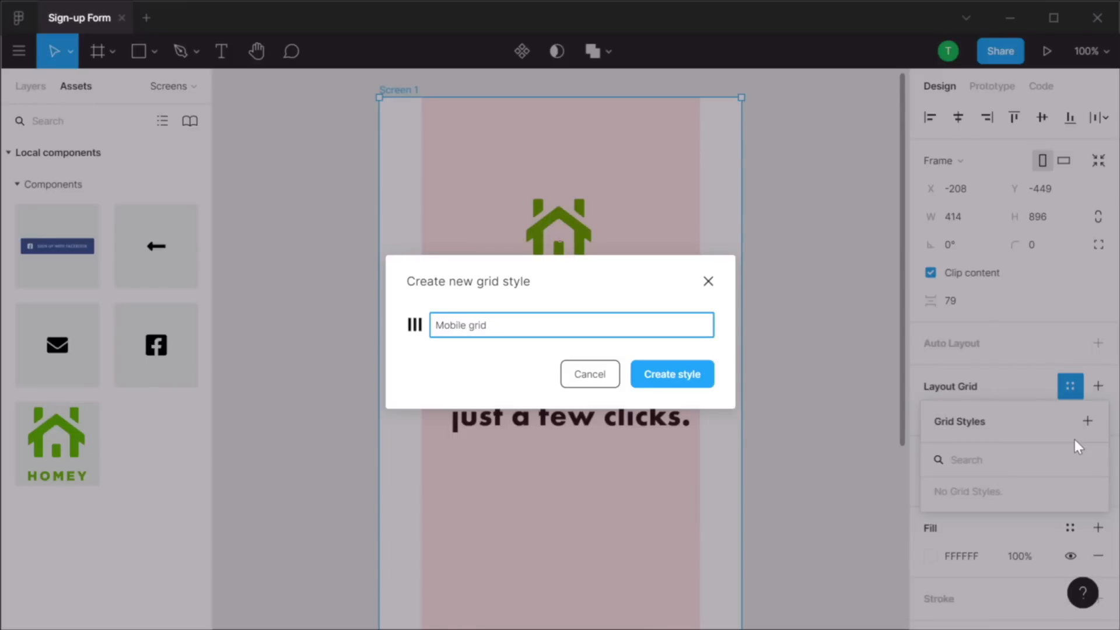
key(Return)
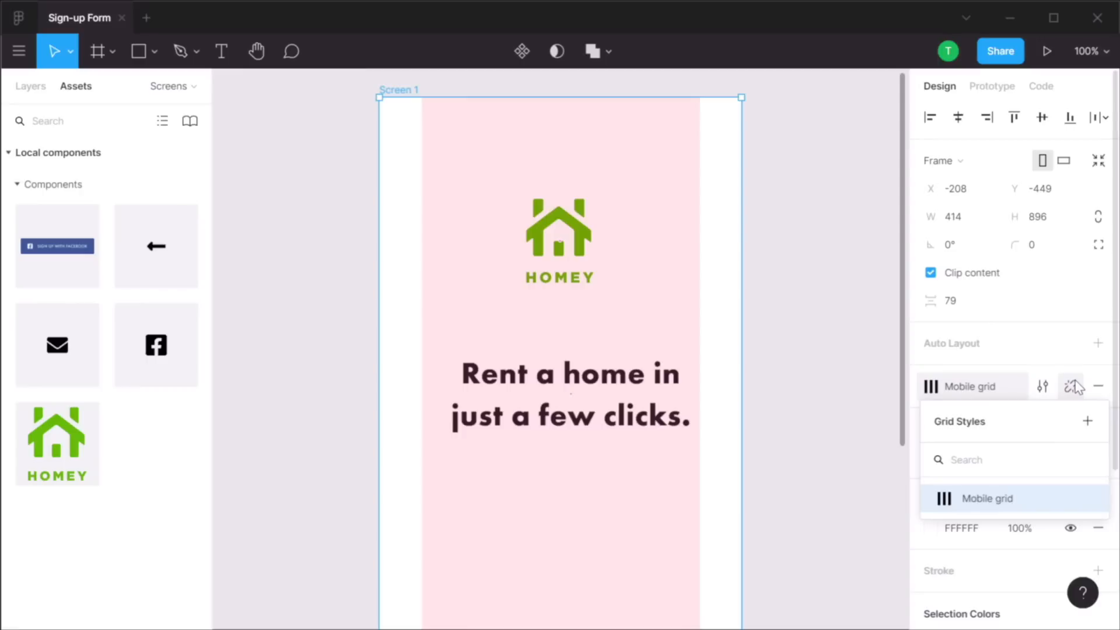
click(844, 242)
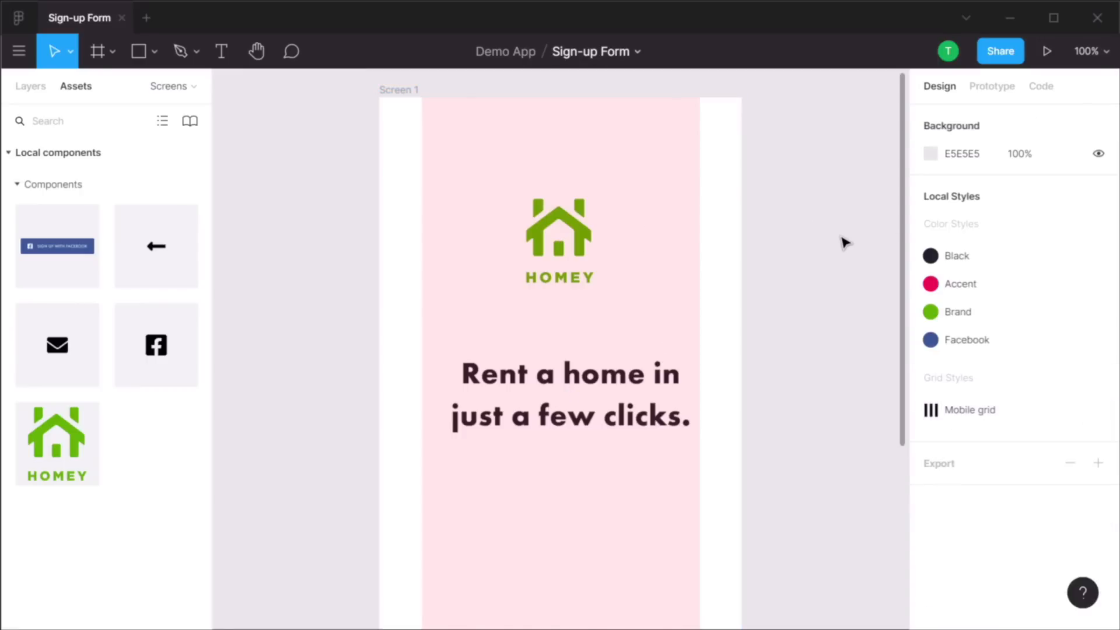
Fit the headline's text box to the full width of the grid column, 318 wide from X 48
click(584, 378)
drag(529, 378, 514, 376)
drag(689, 395, 699, 397)
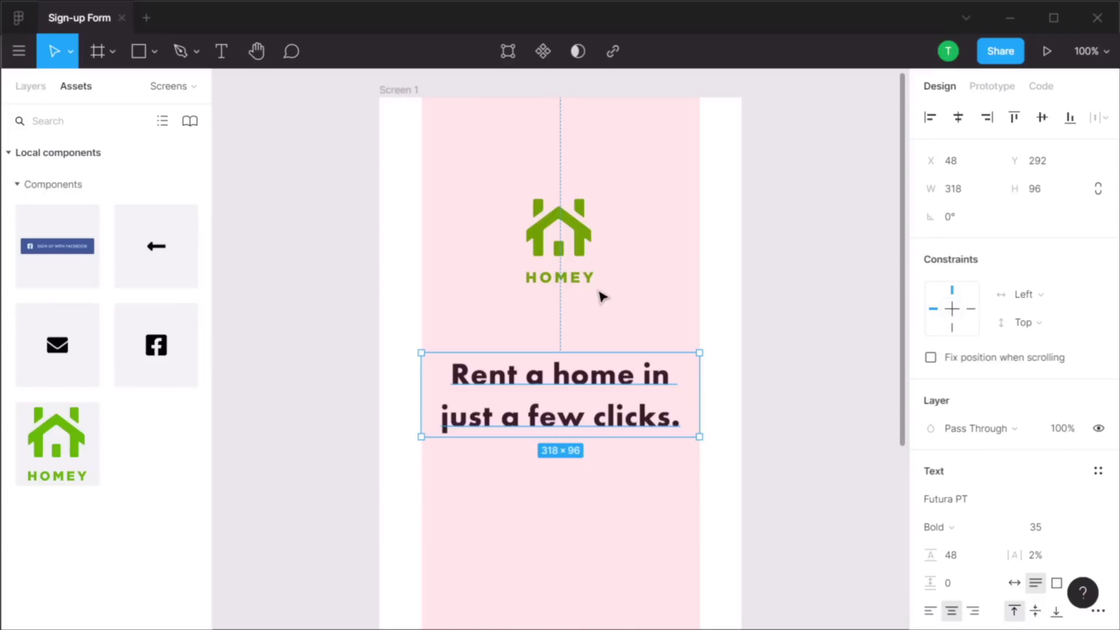
Move the headline up so that it sits 64 px below the logo, at Y 276
drag(586, 377, 591, 364)
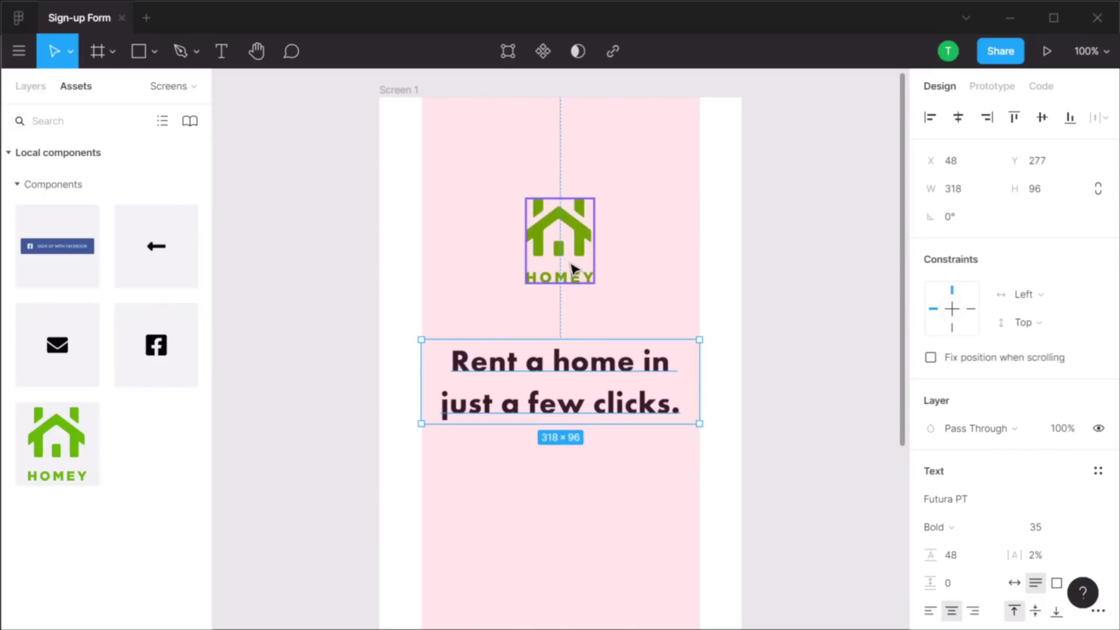
key(alt)
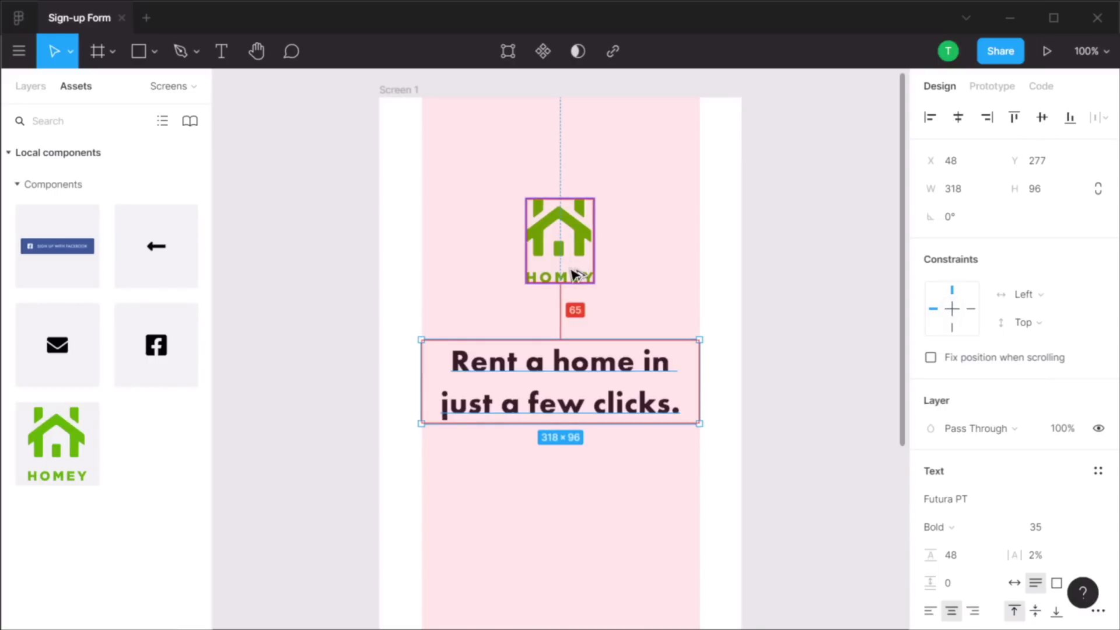
key(Up)
key(Down)
key(Up)
key(Down)
key(Up)
key(Down)
key(Up)
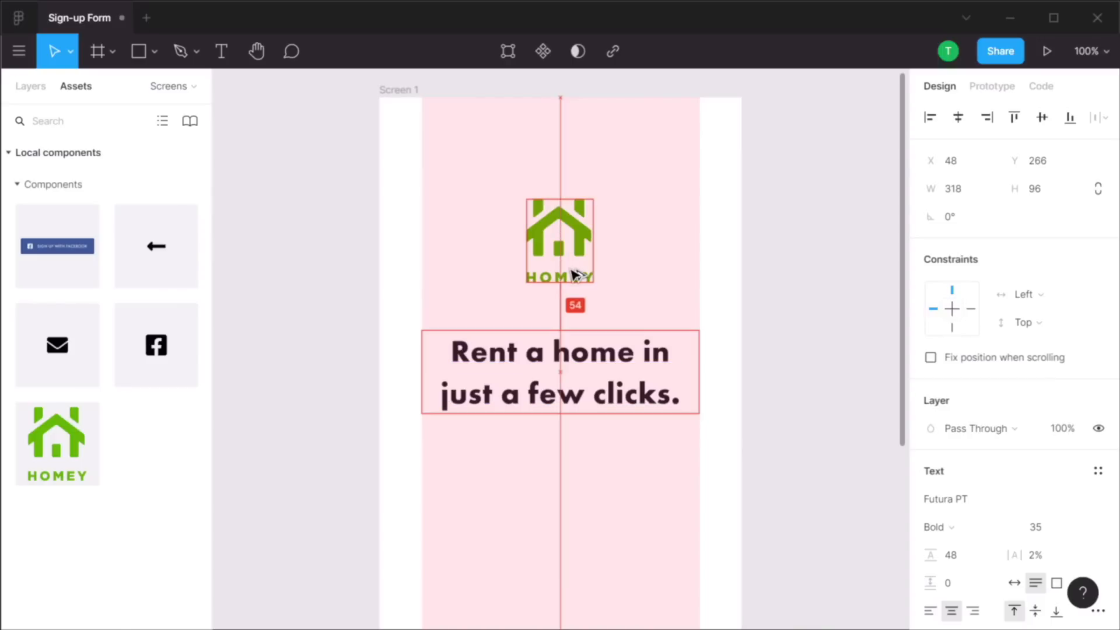
key(shift+Down)
key(shift+Up)
key(shift+Up)
key(shift+Down)
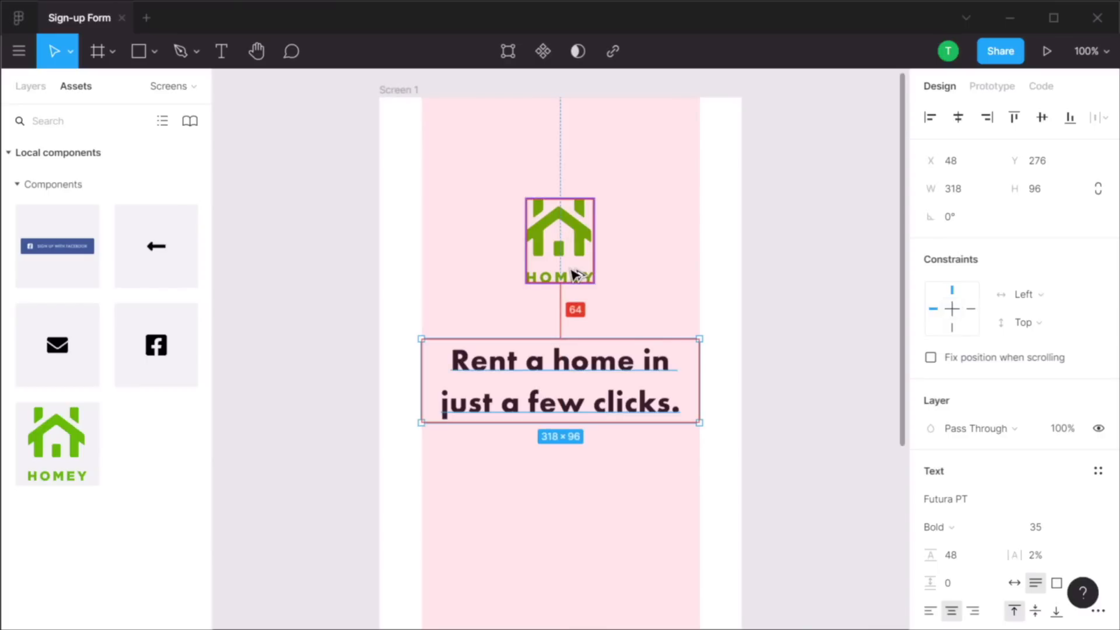
click(737, 388)
Draw a rectangle below the headline and set its size to 80 × 8
drag(737, 387, 765, 208)
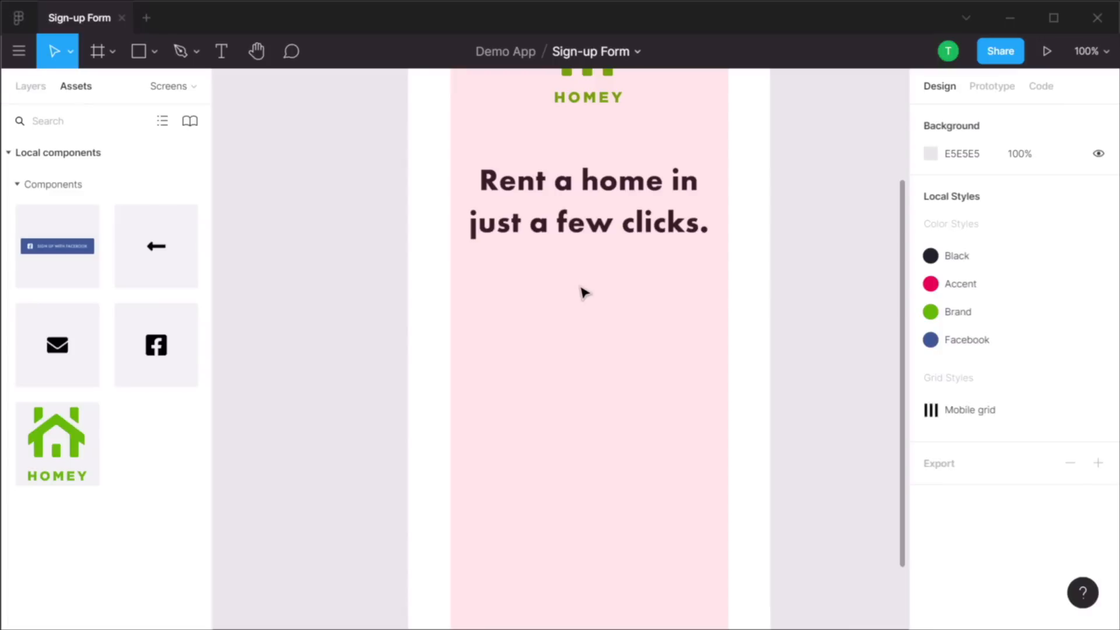
key(r)
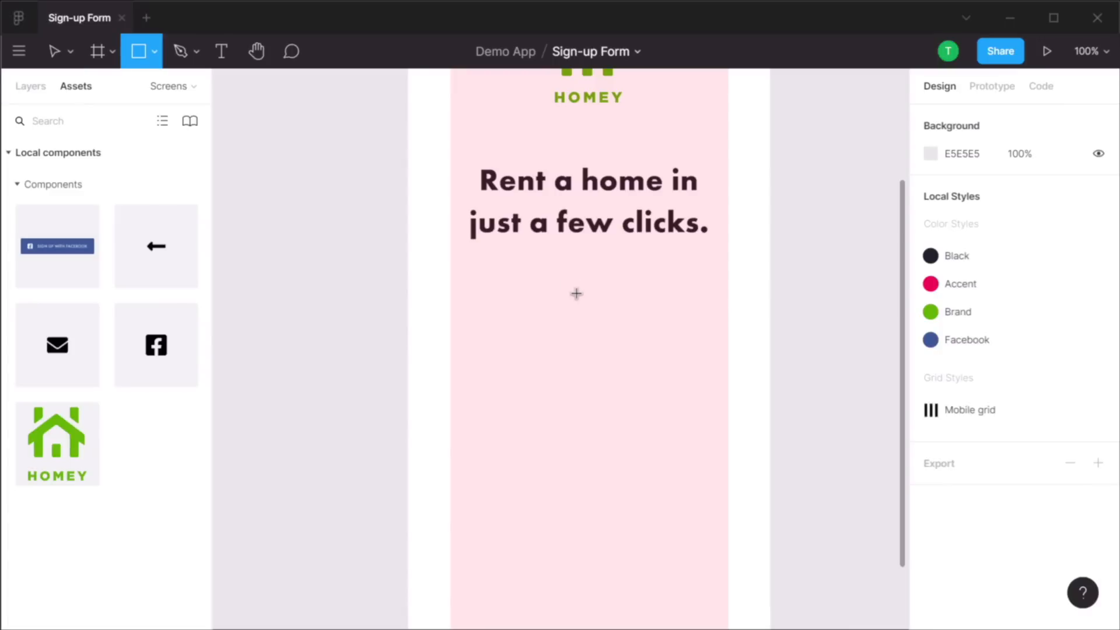
mouse_move(540, 267)
mouse_down()
mouse_move(589, 283)
mouse_move(638, 286)
mouse_move(635, 277)
mouse_up()
click(965, 188)
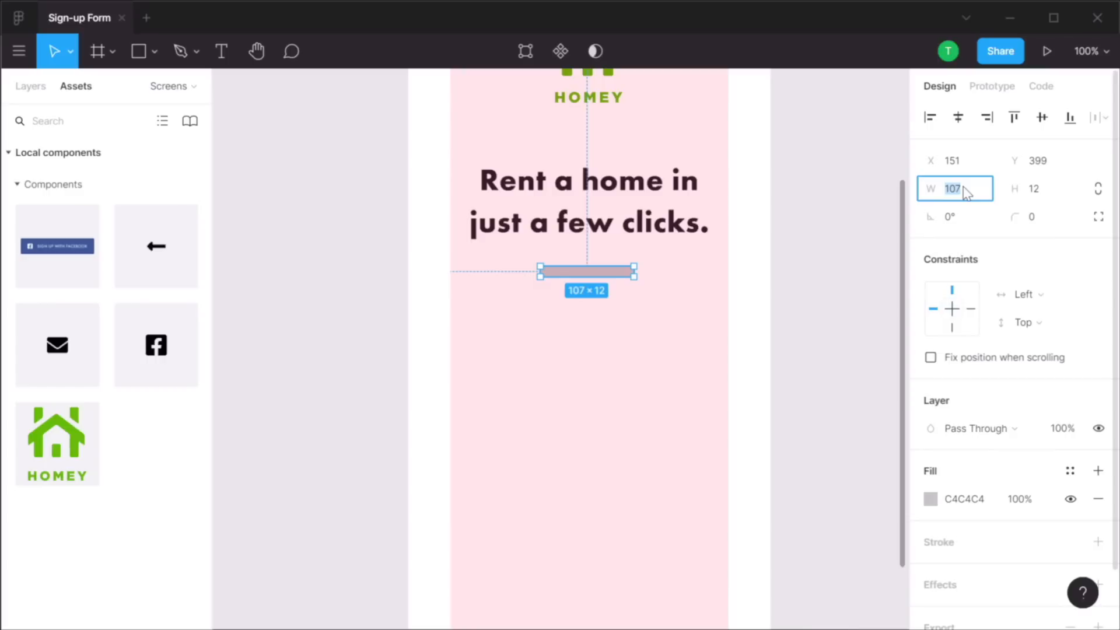
text(8-00)
key(Tab)
text(8)
key(Tab)
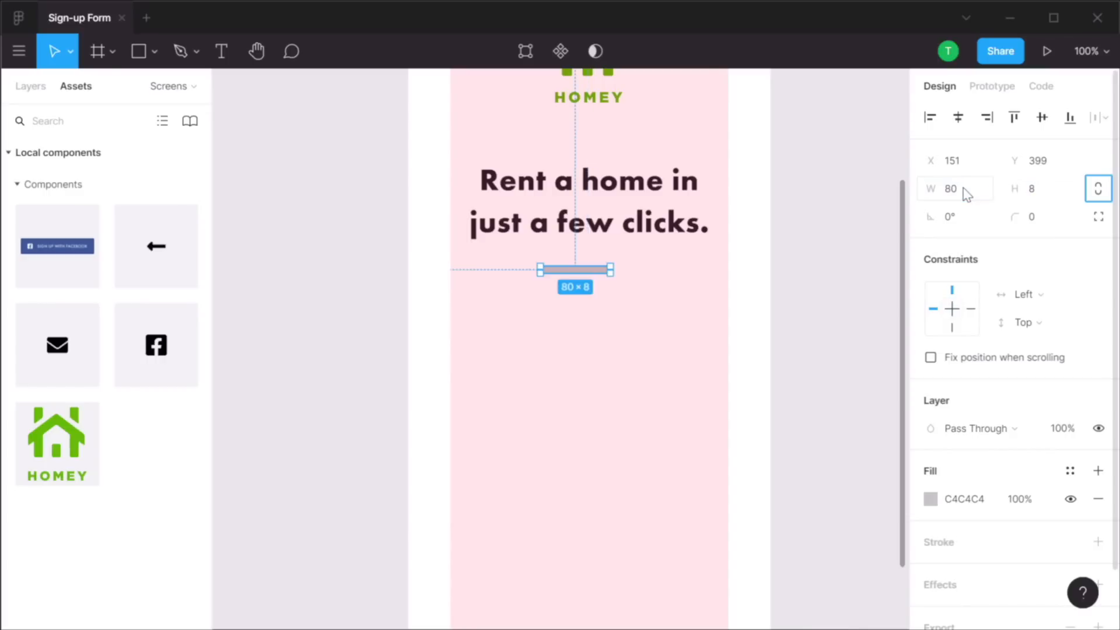
Round the small rectangle's corners with a radius of 8
click(1053, 222)
key(Return)
click(783, 287)
scroll(525, 248, up, 5)
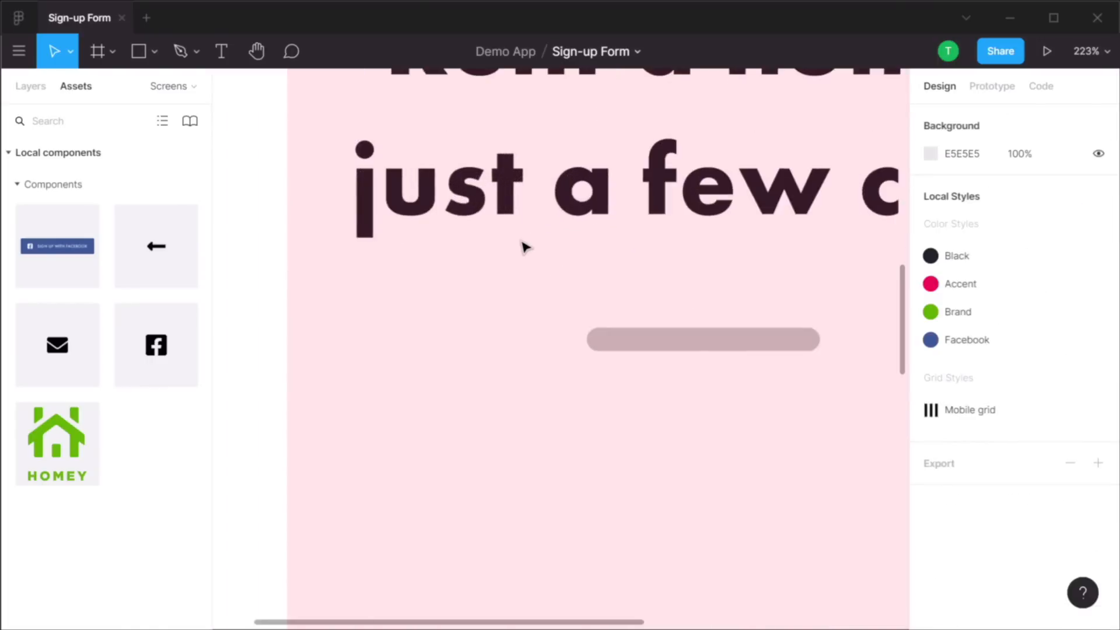
scroll(525, 248, down, 3)
drag(697, 253, 655, 317)
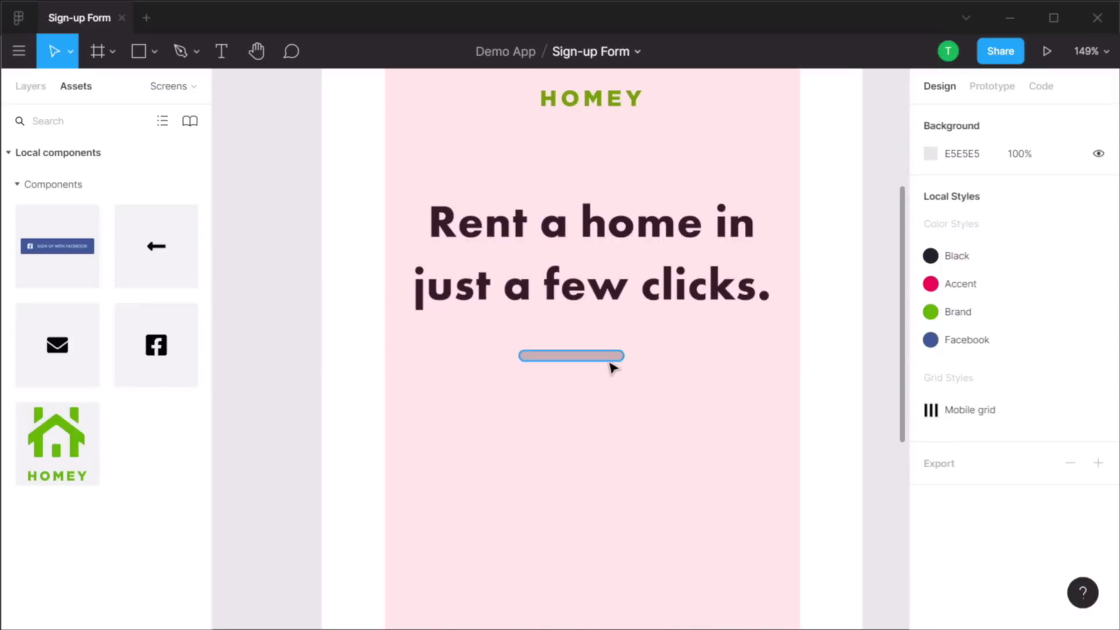
Apply the Accent color style to the rounded bar's fill
click(616, 363)
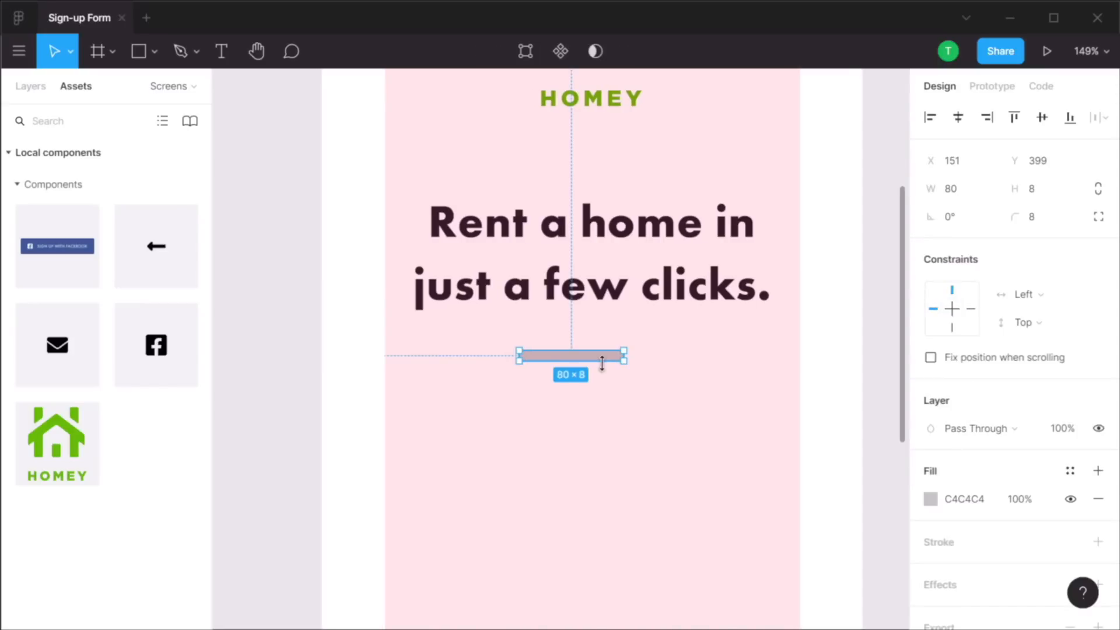
click(1070, 470)
click(973, 476)
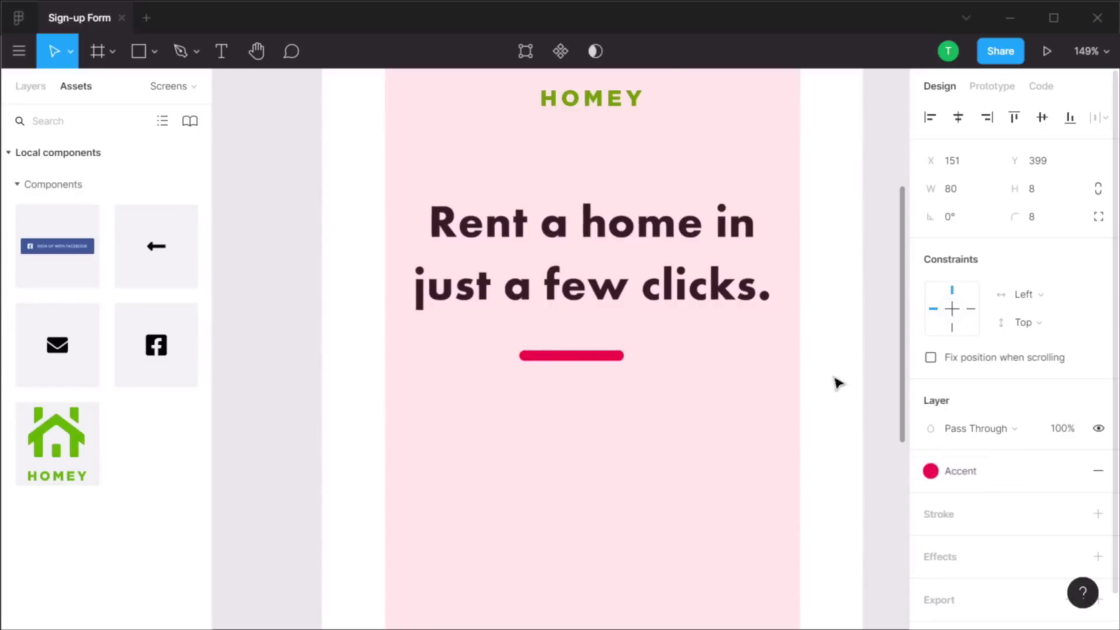
Centre the accent bar horizontally on the screen and move it down to 32 px below the headline
click(958, 117)
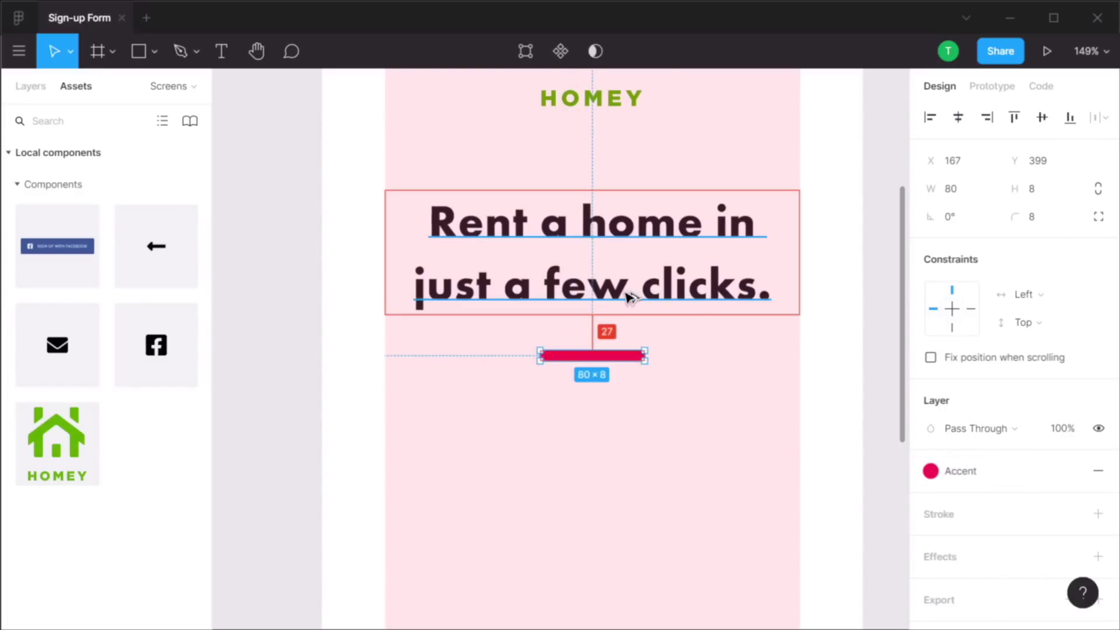
key(Down)
key(Down)
key(Down)
key(Down)
key(Down)
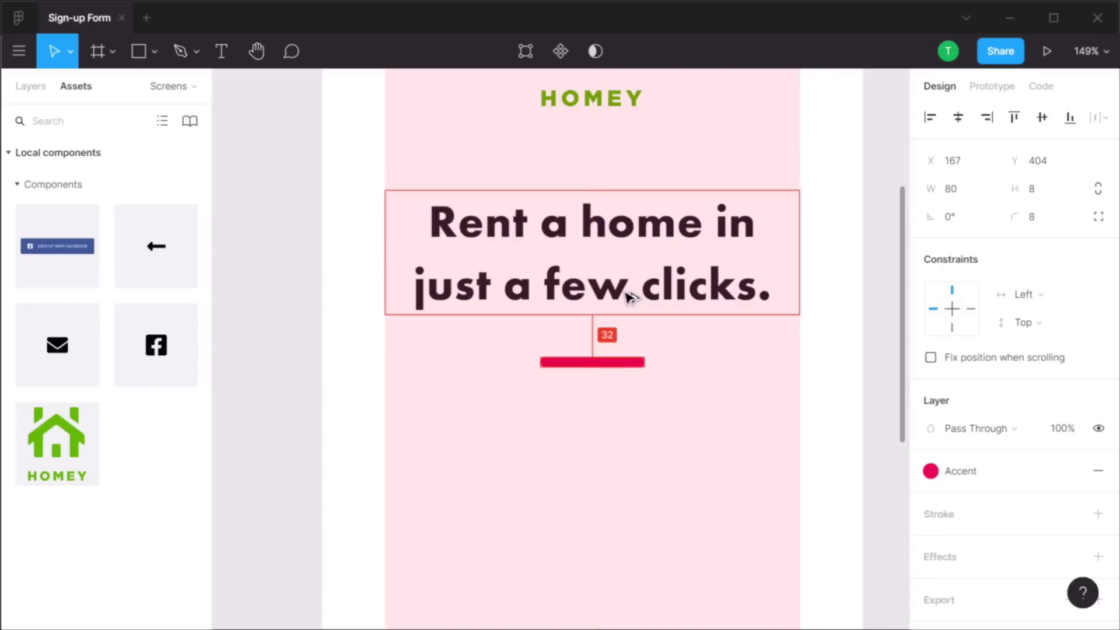
click(863, 270)
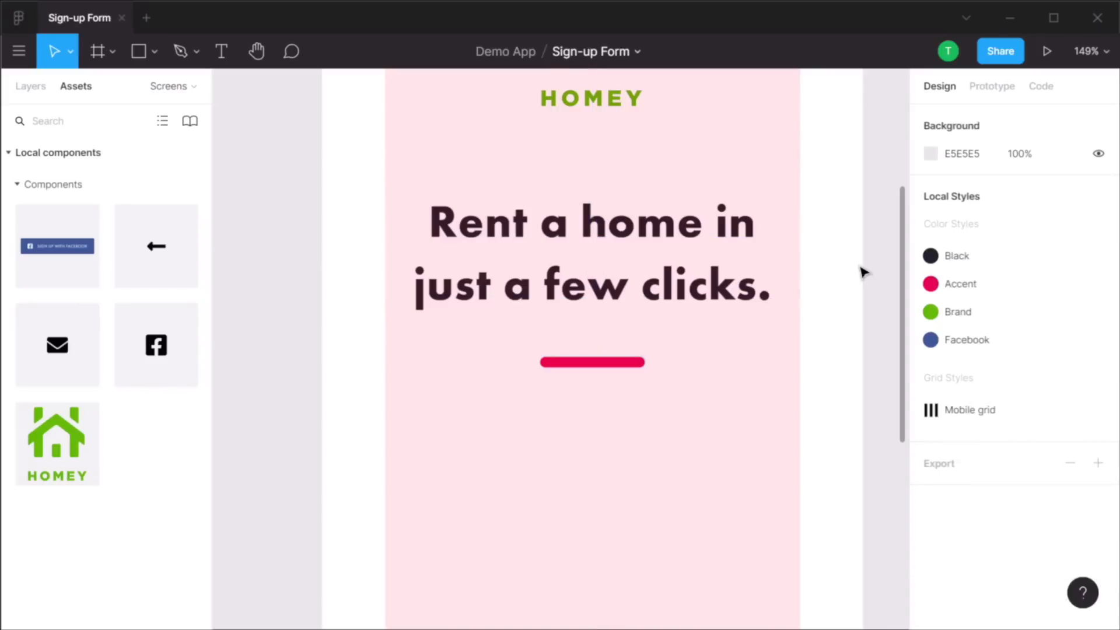
Save the headline's text formatting as a text style named "Title 1"
click(615, 232)
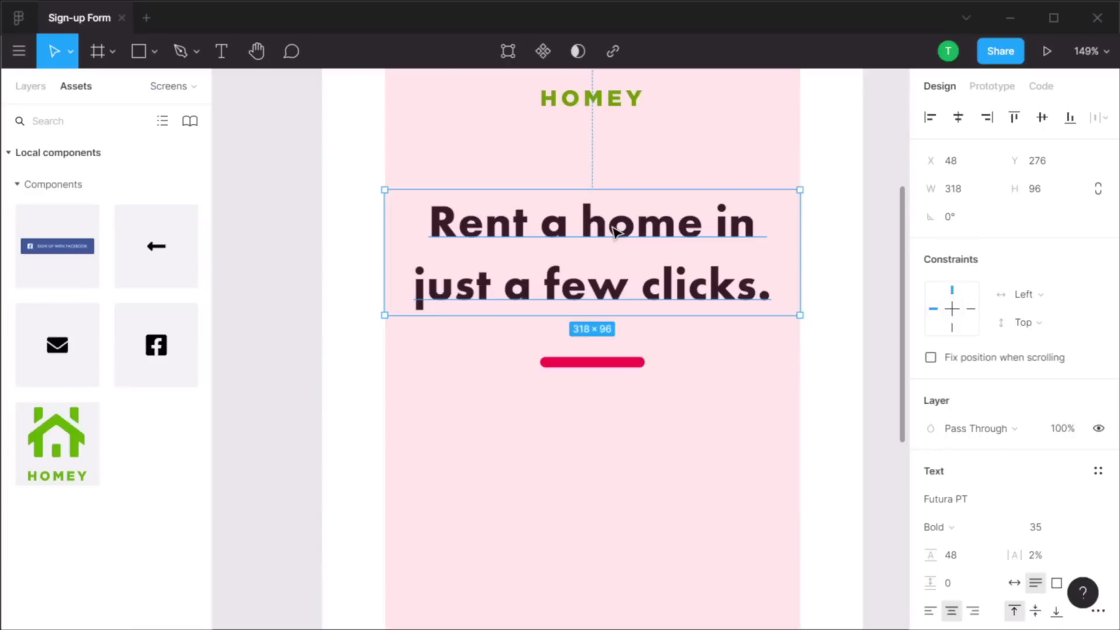
scroll(1048, 467, down, 4)
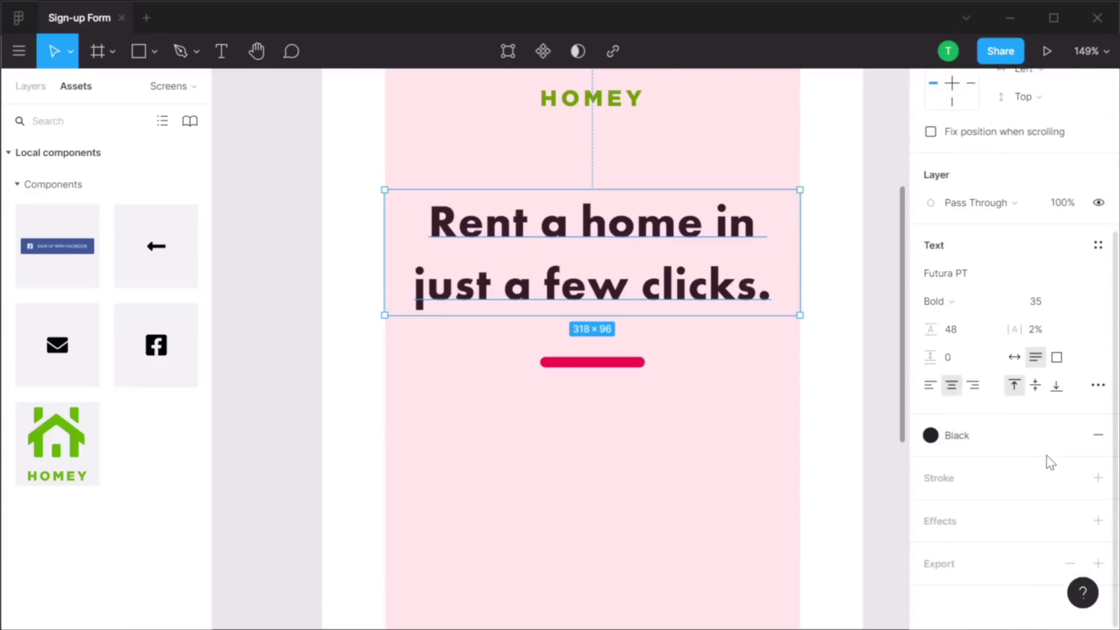
click(1099, 245)
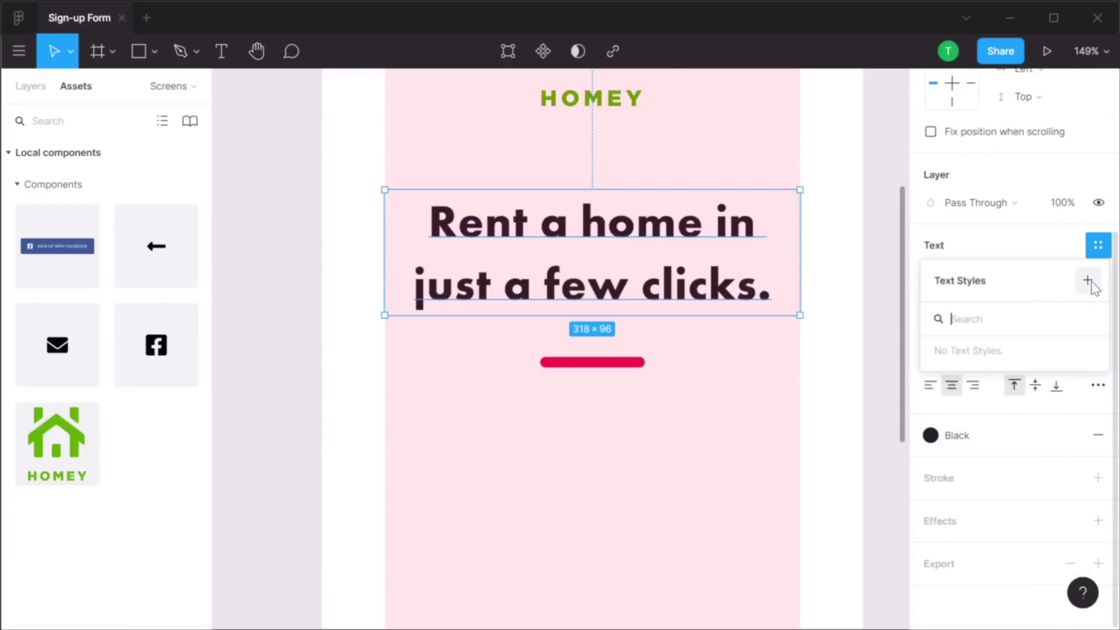
click(1088, 281)
text(Title)
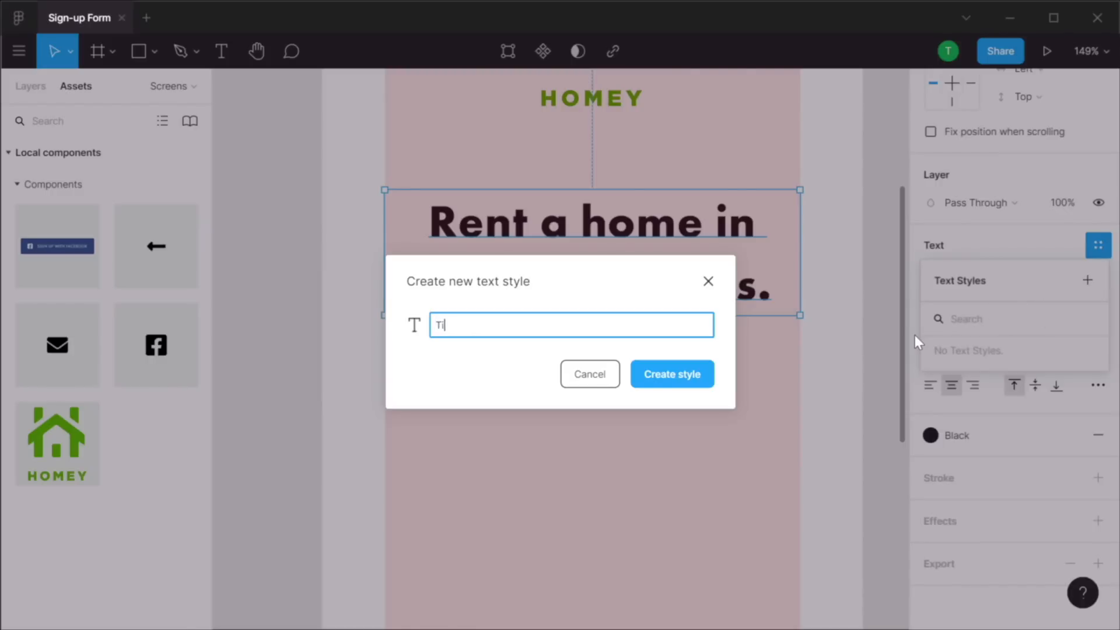
key(Return)
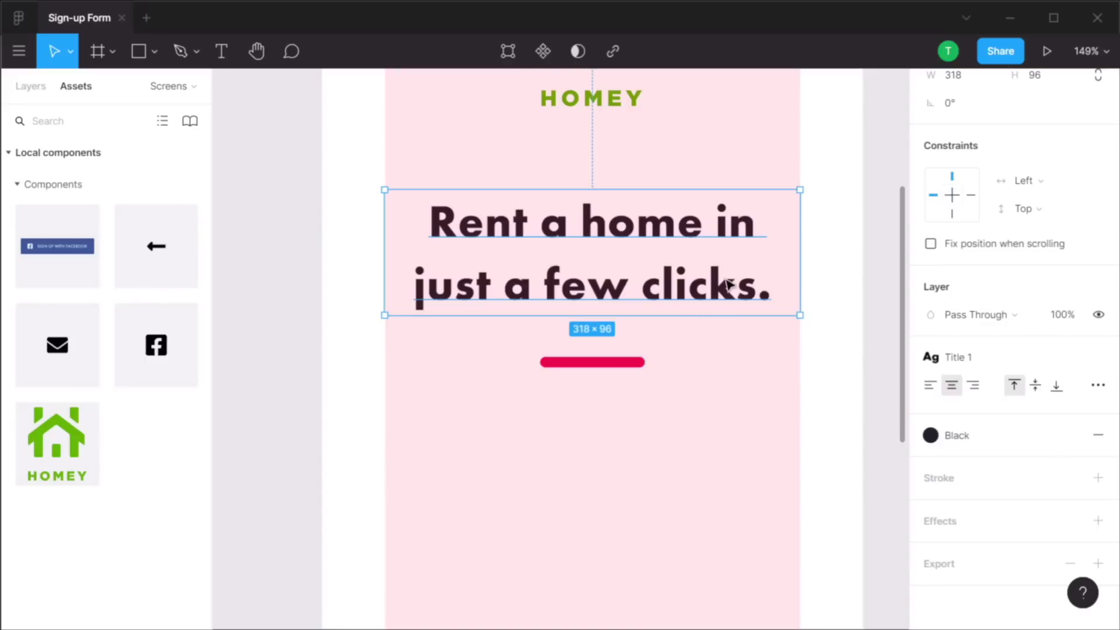
Duplicate the headline below the accent bar at Y 460 and replace the copy's text with "Browse over 10.000 listings in your area."
click(828, 328)
scroll(844, 331, down, 2)
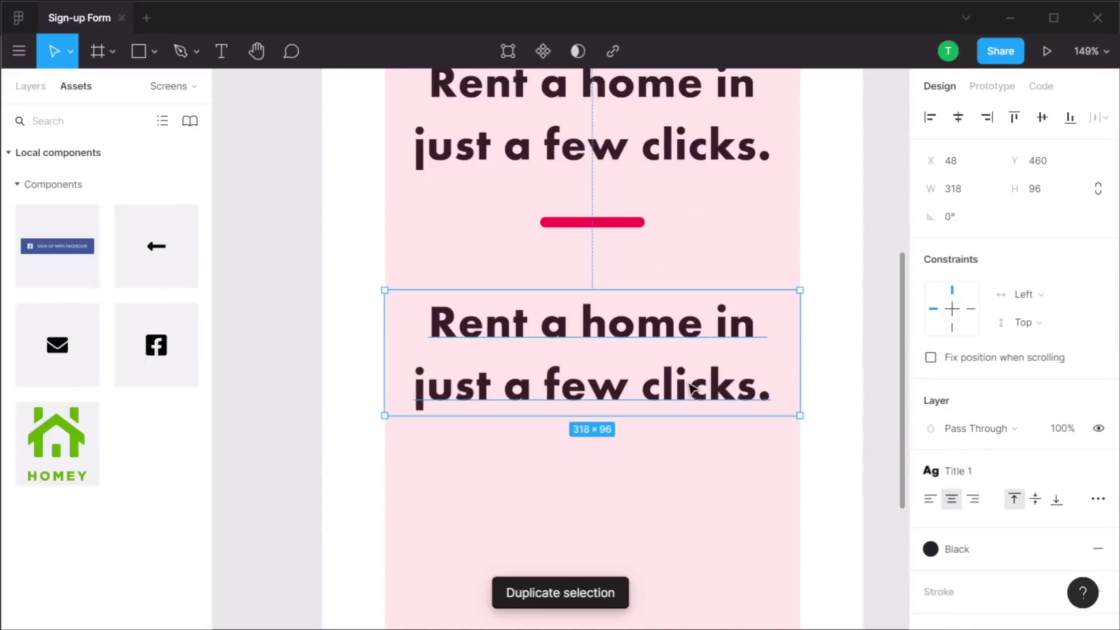
double_click(658, 333)
text(Brow)
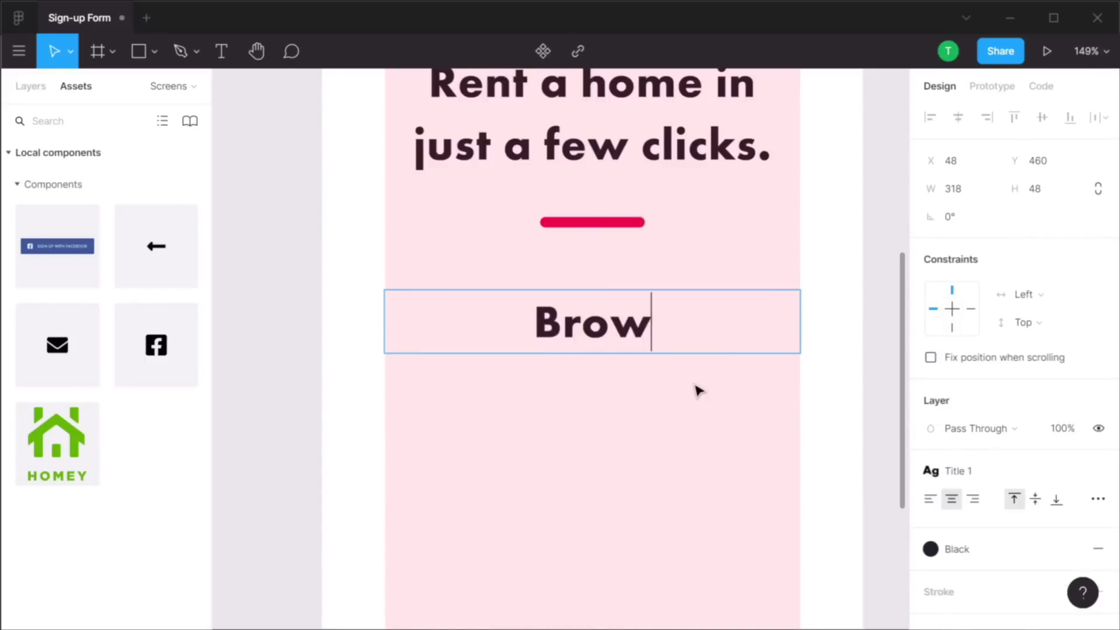
text(se over 10.000)
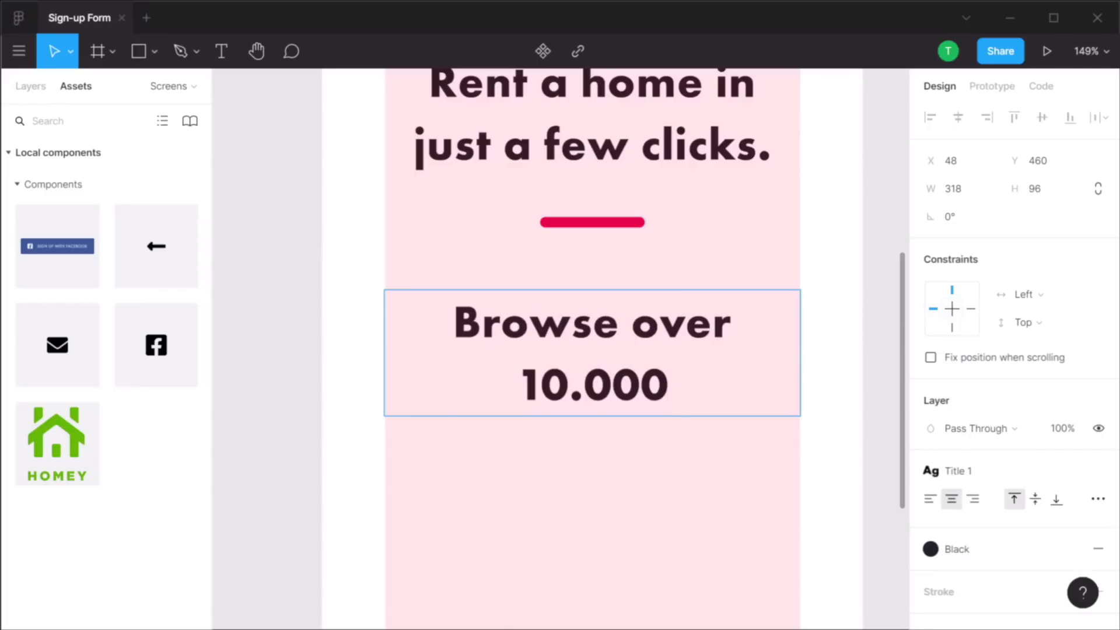
text( listings in your area.)
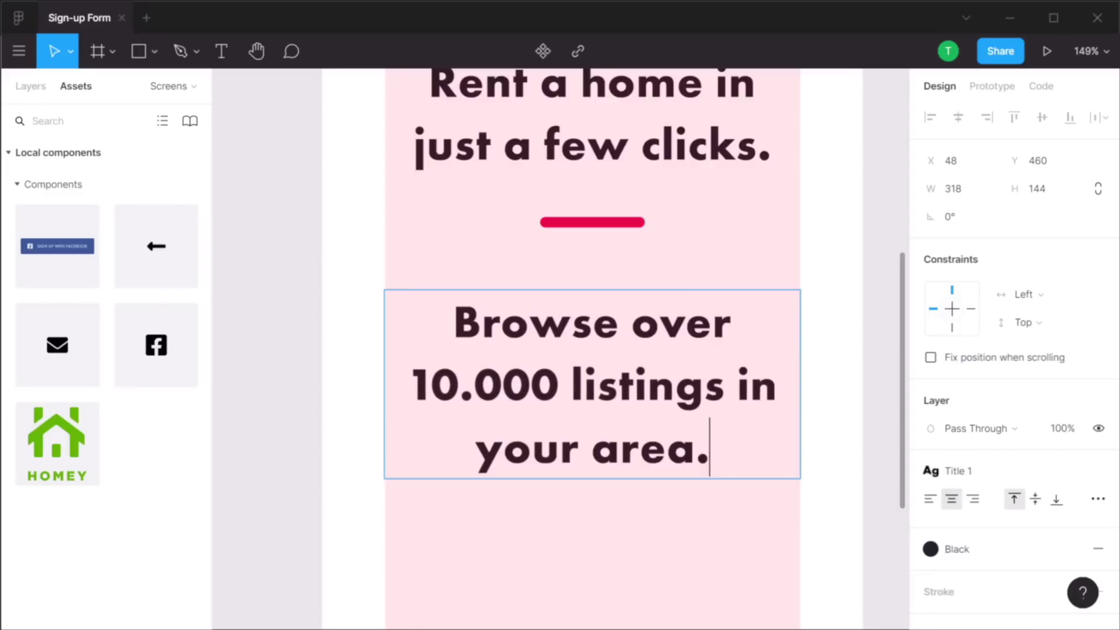
key(Escape)
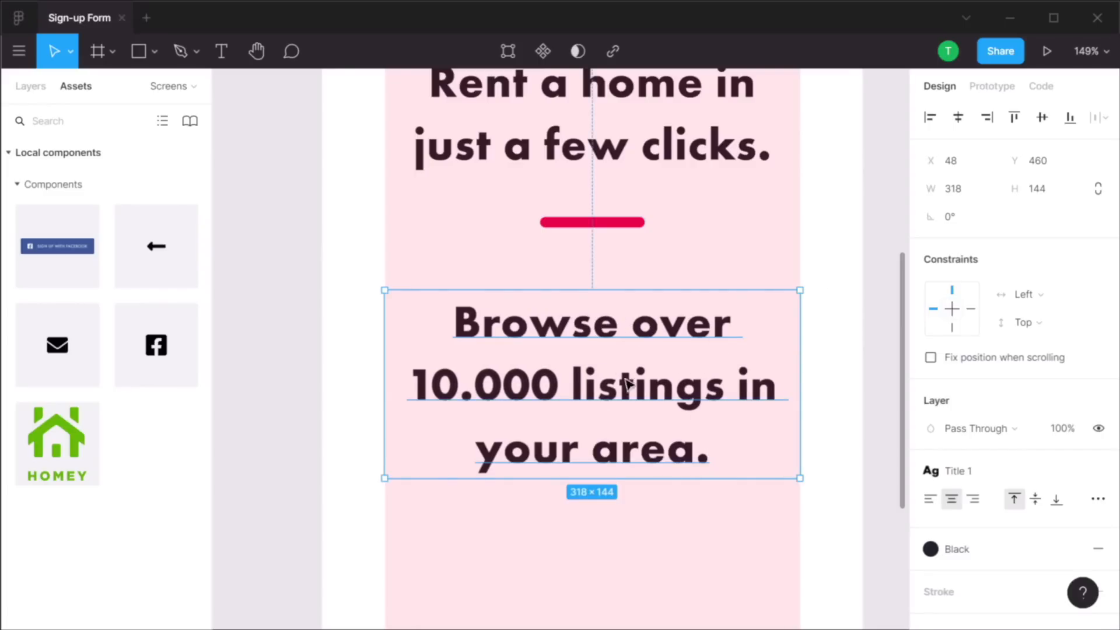
Detach the Title 1 style from the listings text and change its font weight to Book
mouse_move(1019, 489)
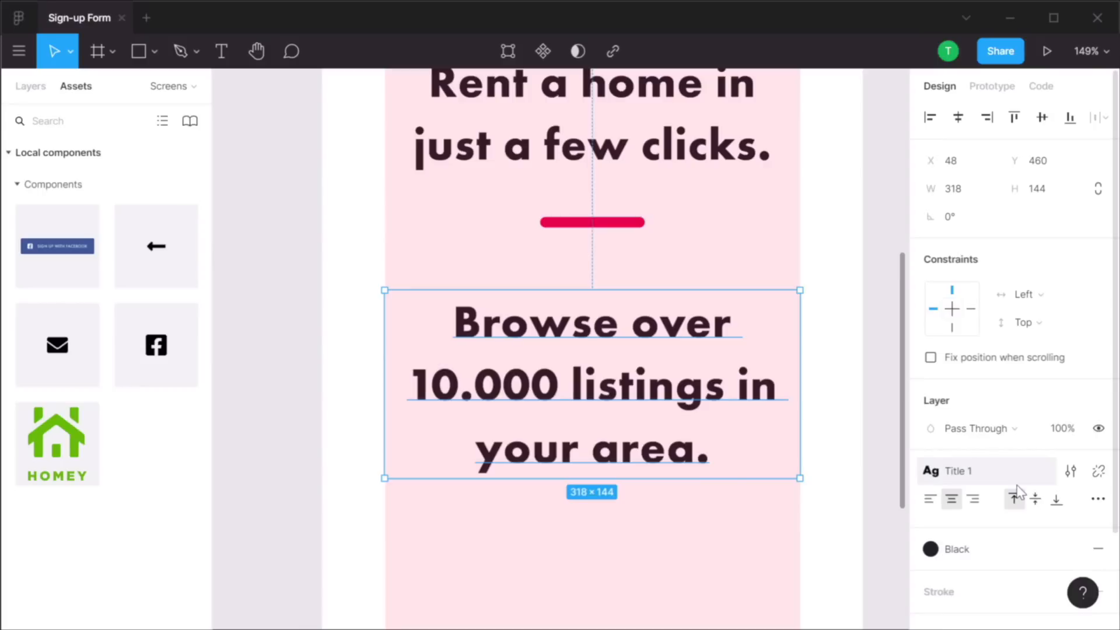
click(1098, 476)
scroll(1020, 420, down, 4)
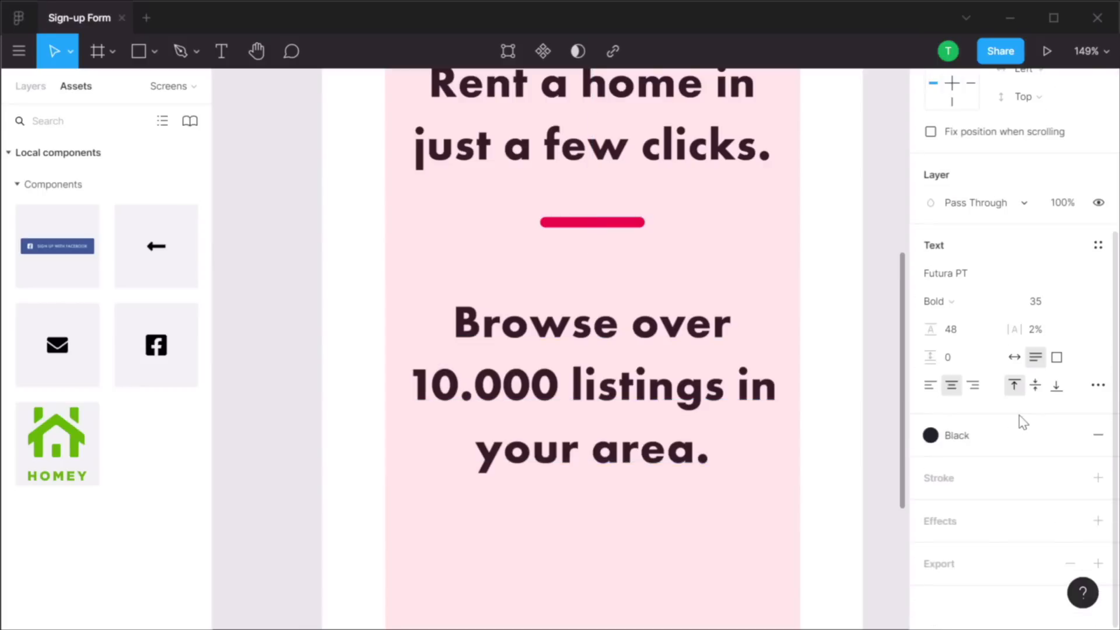
click(947, 302)
click(981, 224)
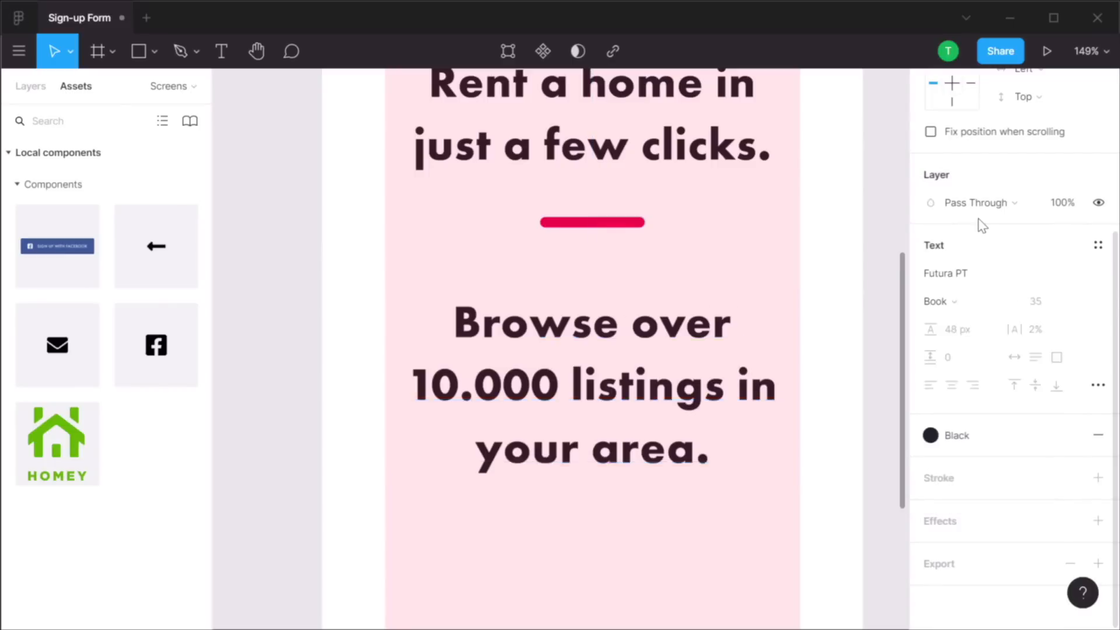
Set the "Browse over 10.000 listings" text to size 22, line height 32 and letter spacing 0%
click(1055, 304)
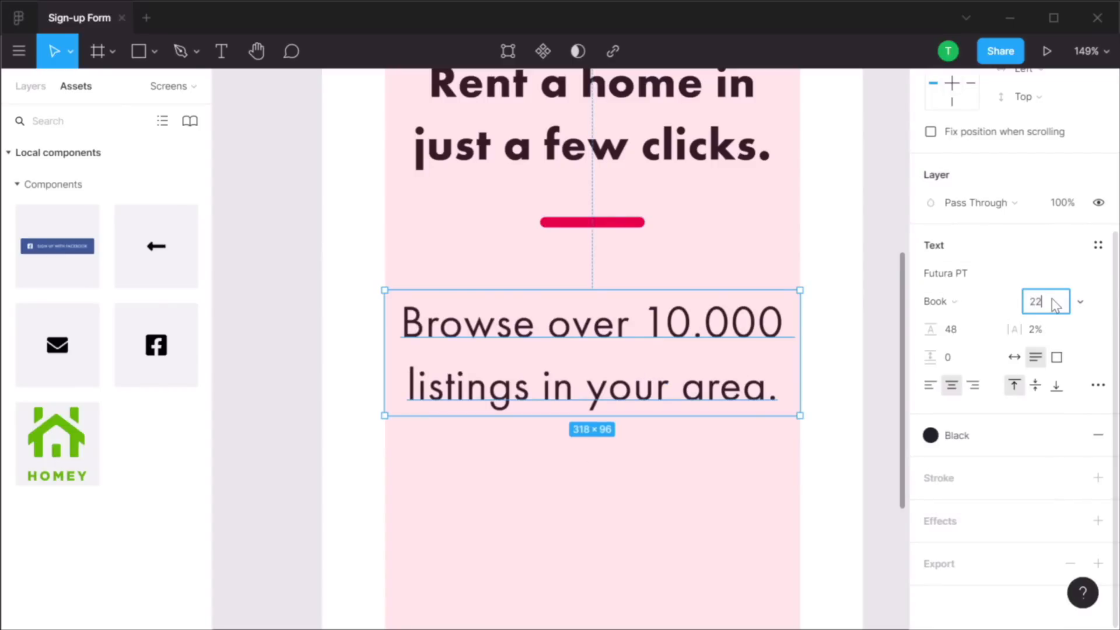
text(22)
key(Tab)
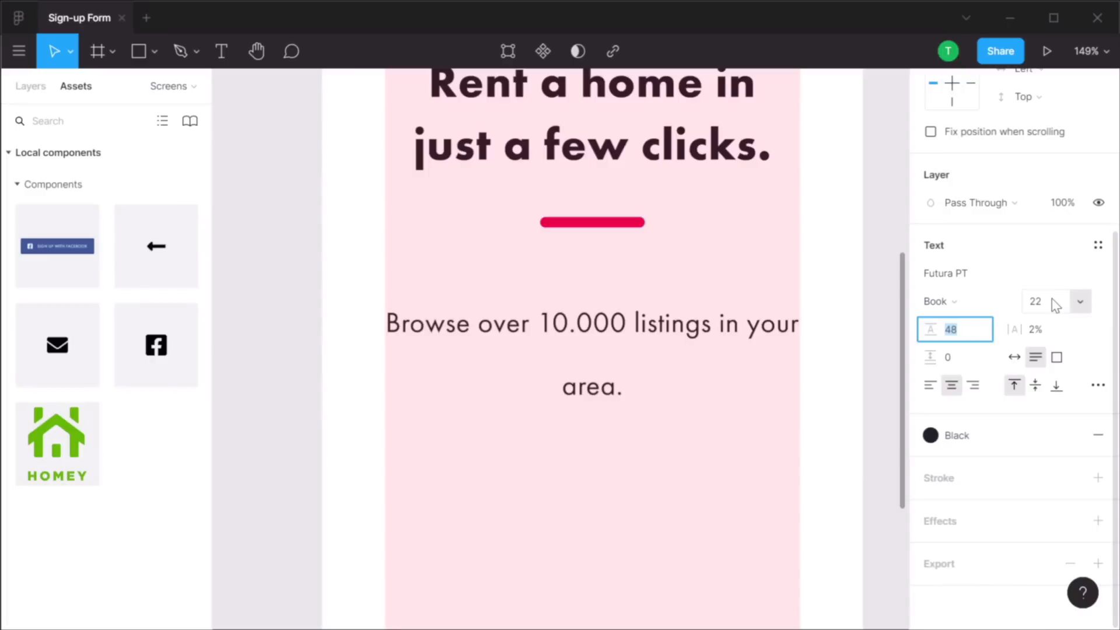
key(Tab)
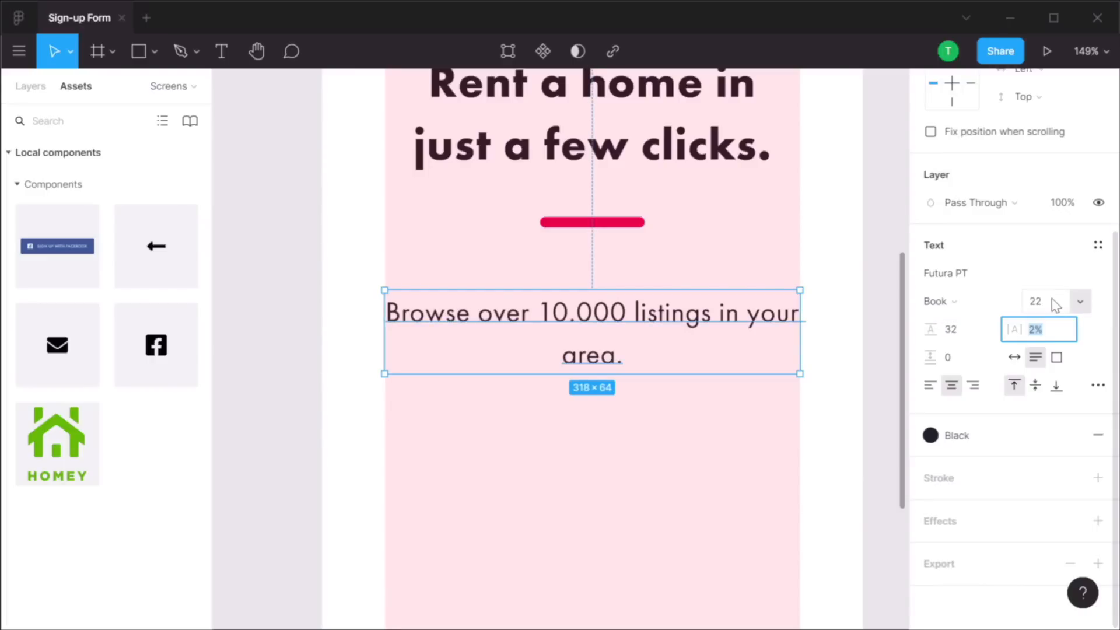
key(Tab)
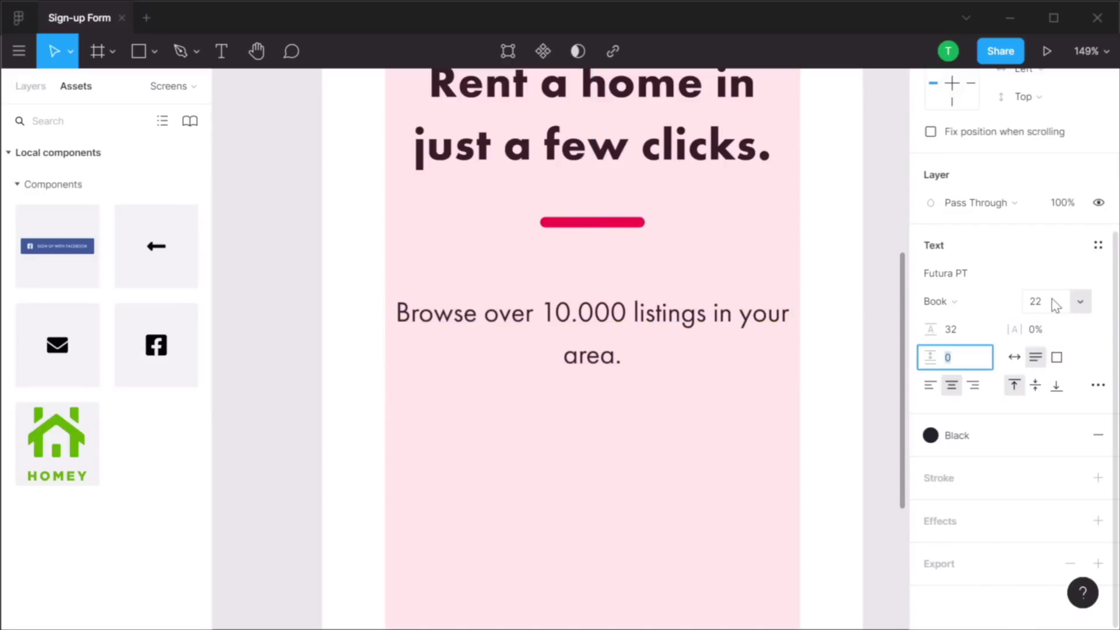
Edit the Title 1 text style so its letter spacing is 0%
click(690, 150)
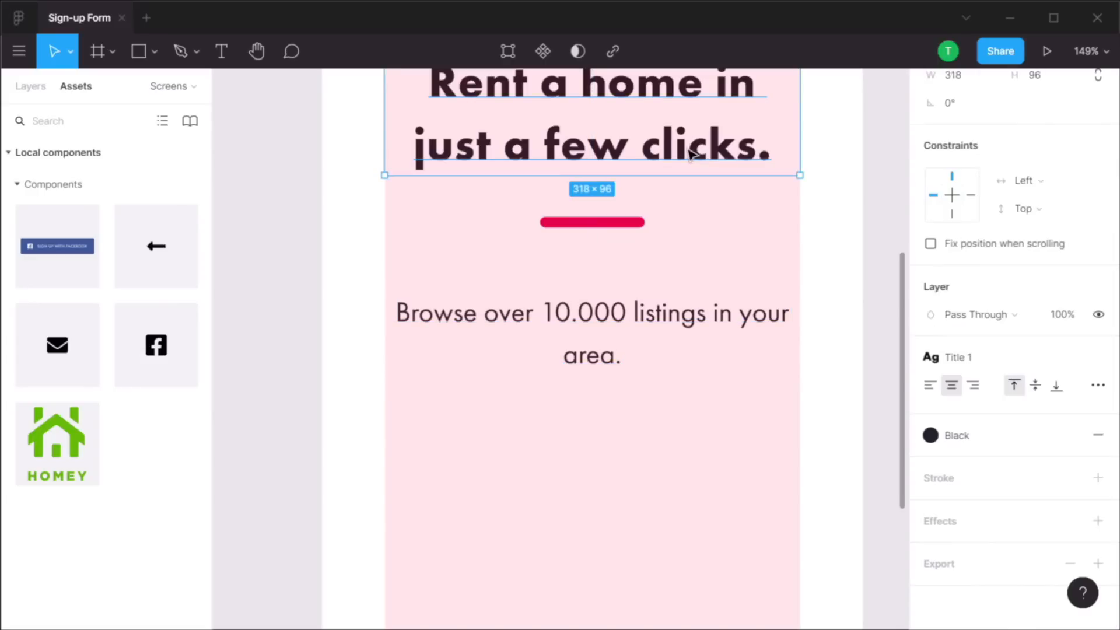
click(819, 225)
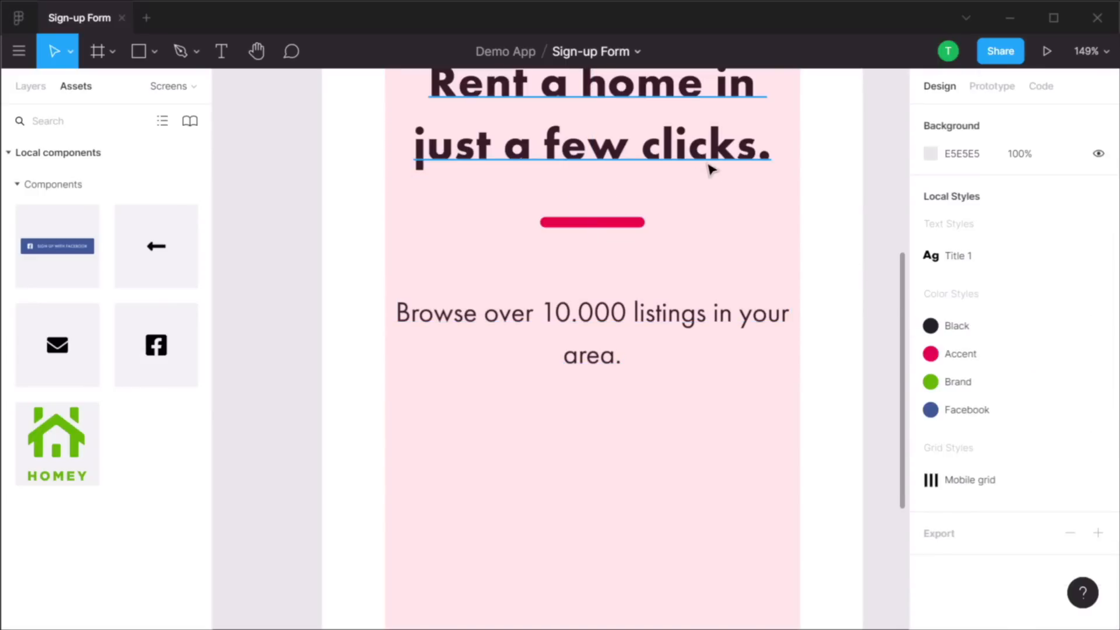
scroll(729, 180, up, 2)
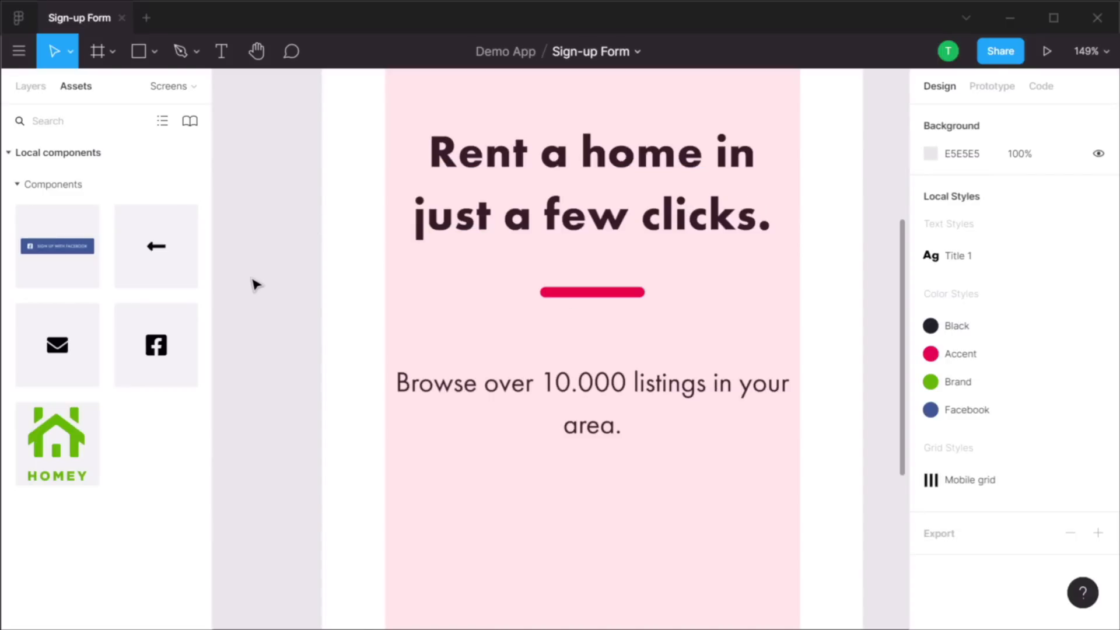
mouse_move(971, 251)
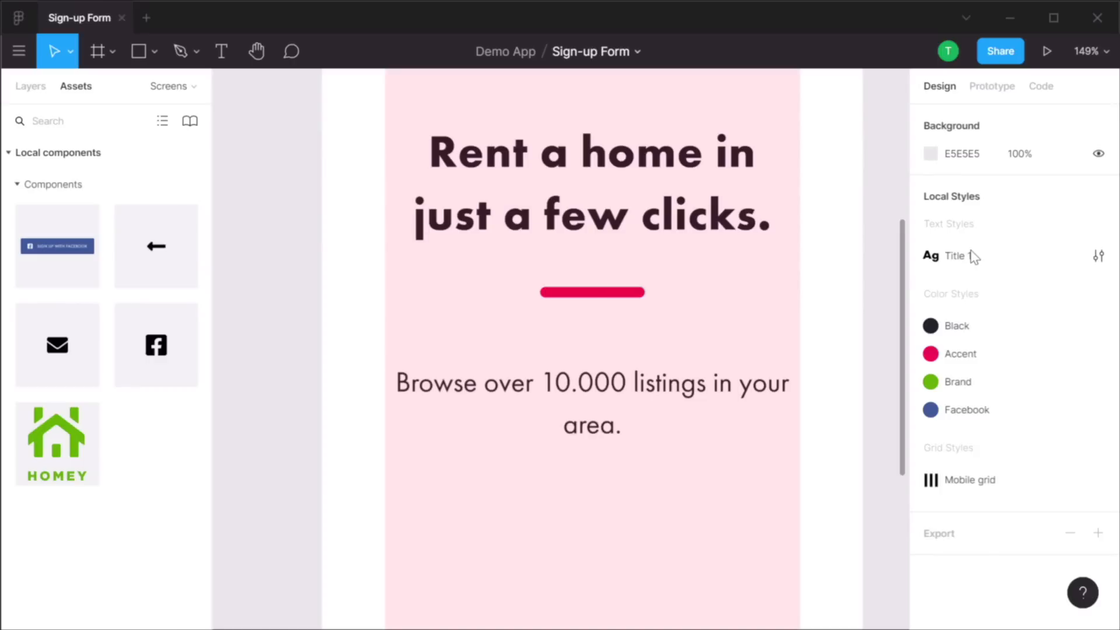
click(1097, 256)
click(1045, 388)
key(Return)
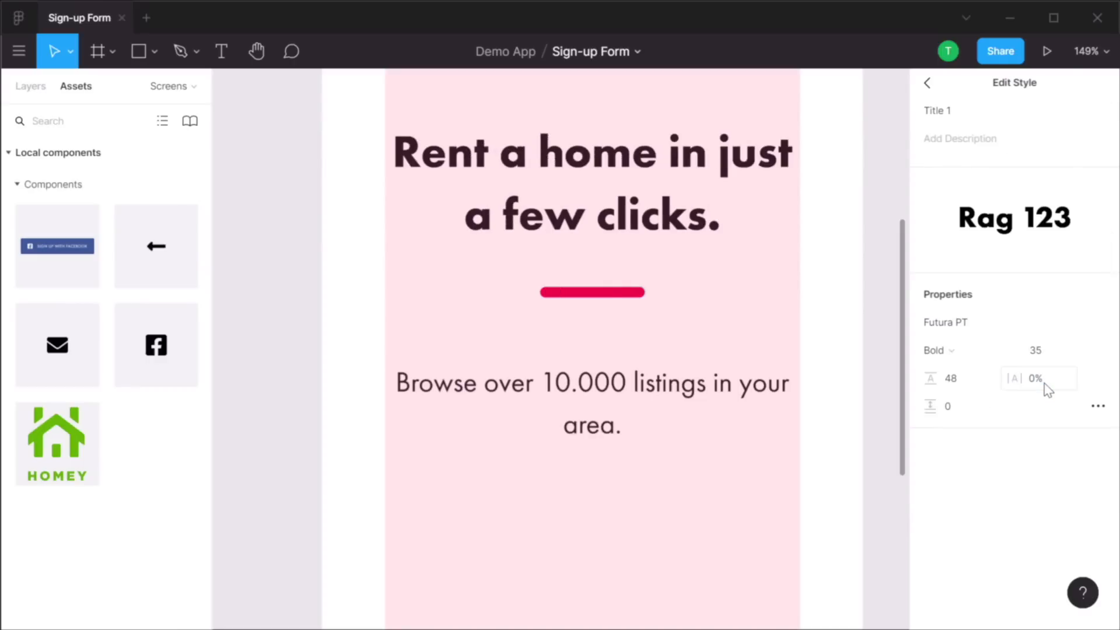
click(878, 187)
Create a new text style named "Title 2" from the "Browse over 10.000 listings" text
click(668, 381)
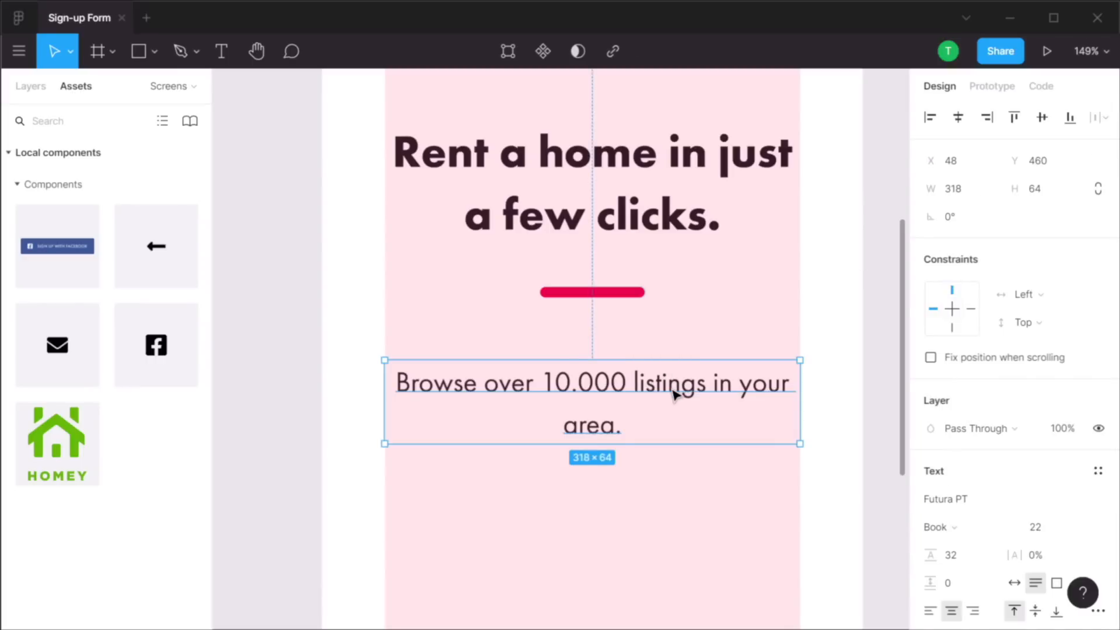
click(1098, 471)
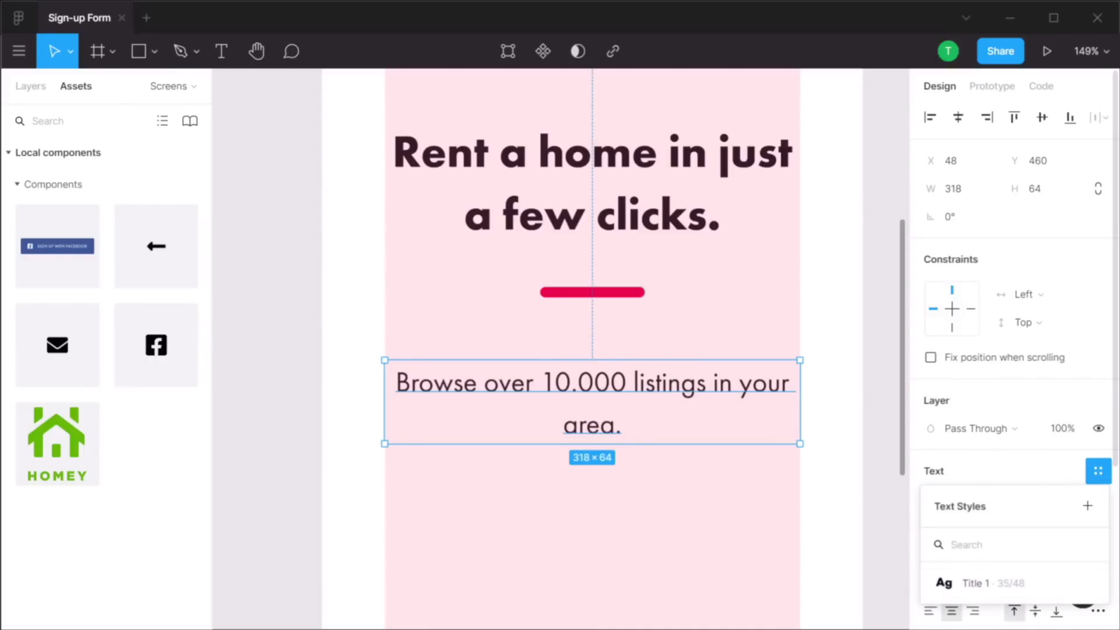
click(1087, 505)
text(Title)
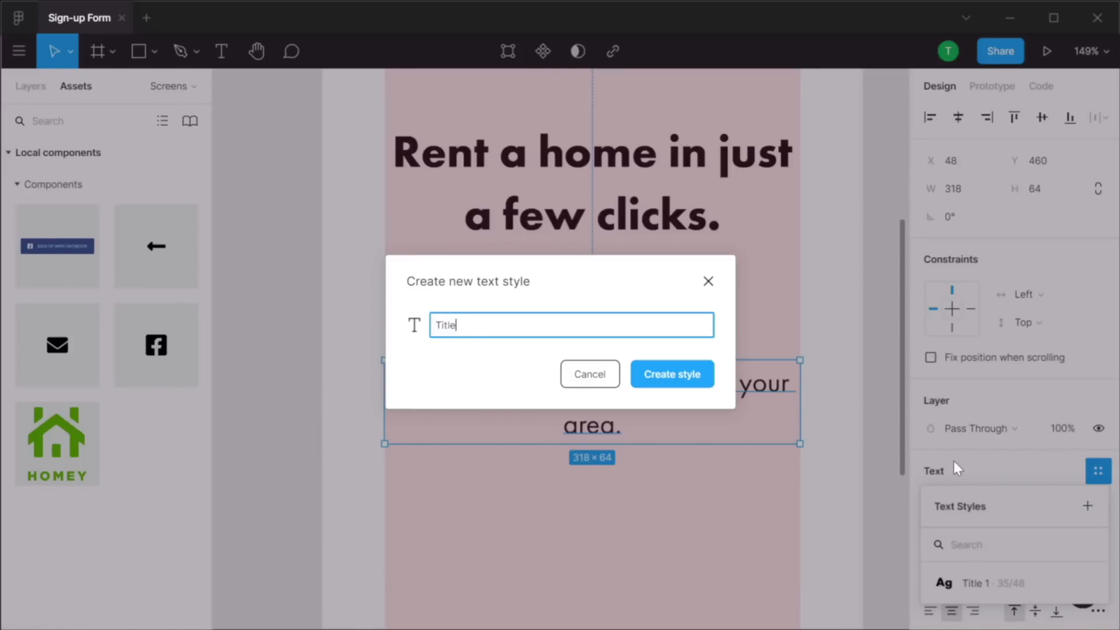
text( 2)
key(Return)
Nudge the "Browse over 10.000 listings" text up to Y 444, 32 px below the red divider line
key(Up)
key(Up)
key(Up)
key(Up)
key(Up)
key(Up)
key(Up)
key(Up)
key(Up)
key(Up)
key(Up)
key(Up)
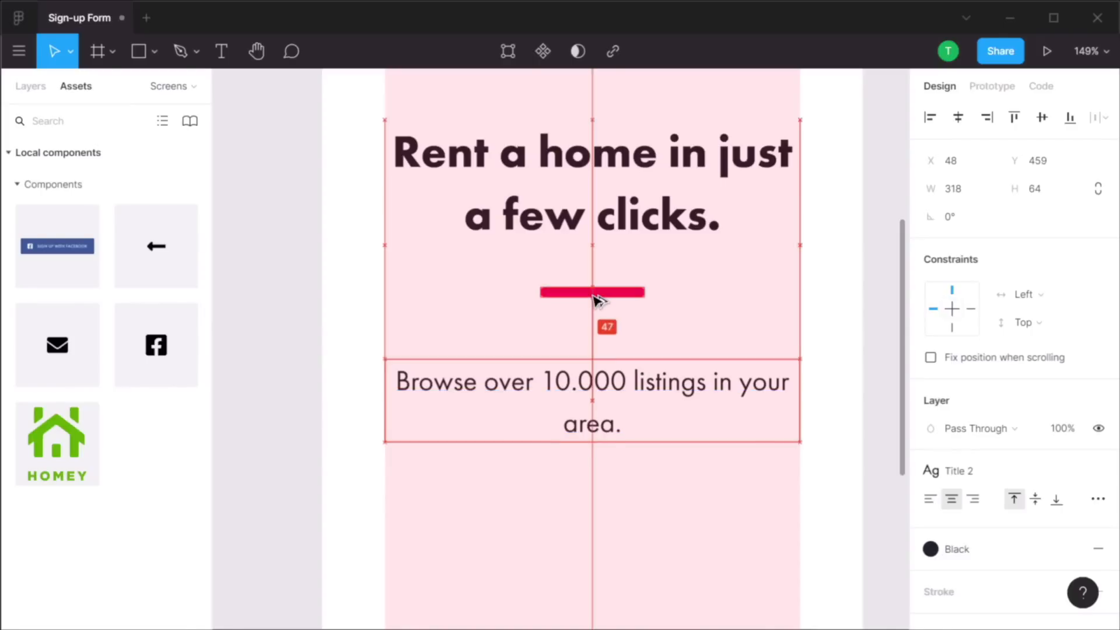
key(Up)
key(Up)
key(Up)
key(Up)
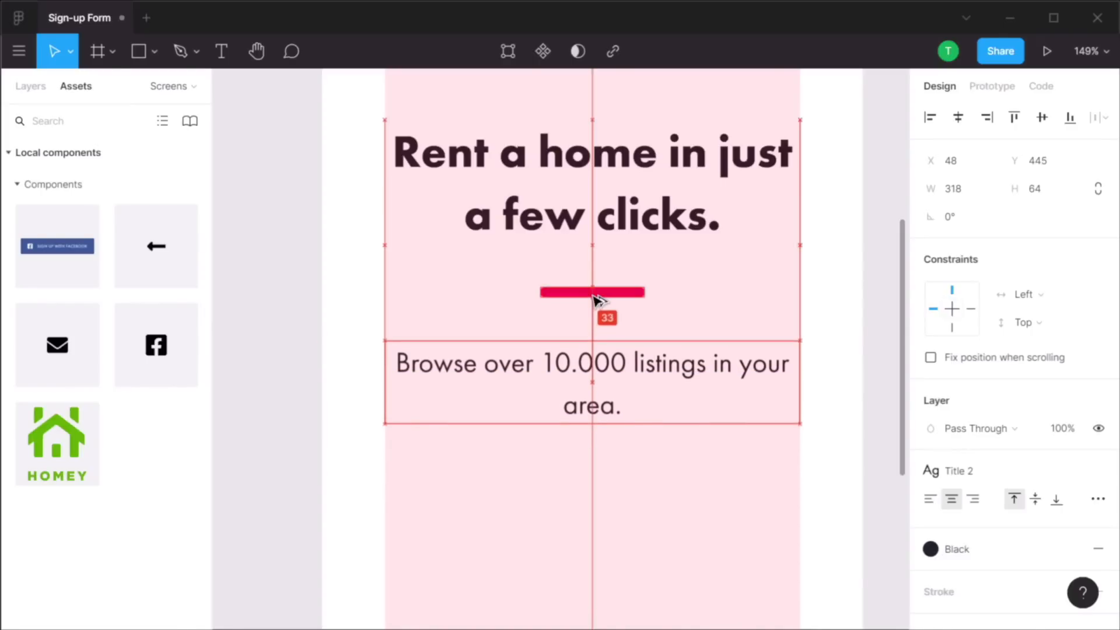
key(alt)
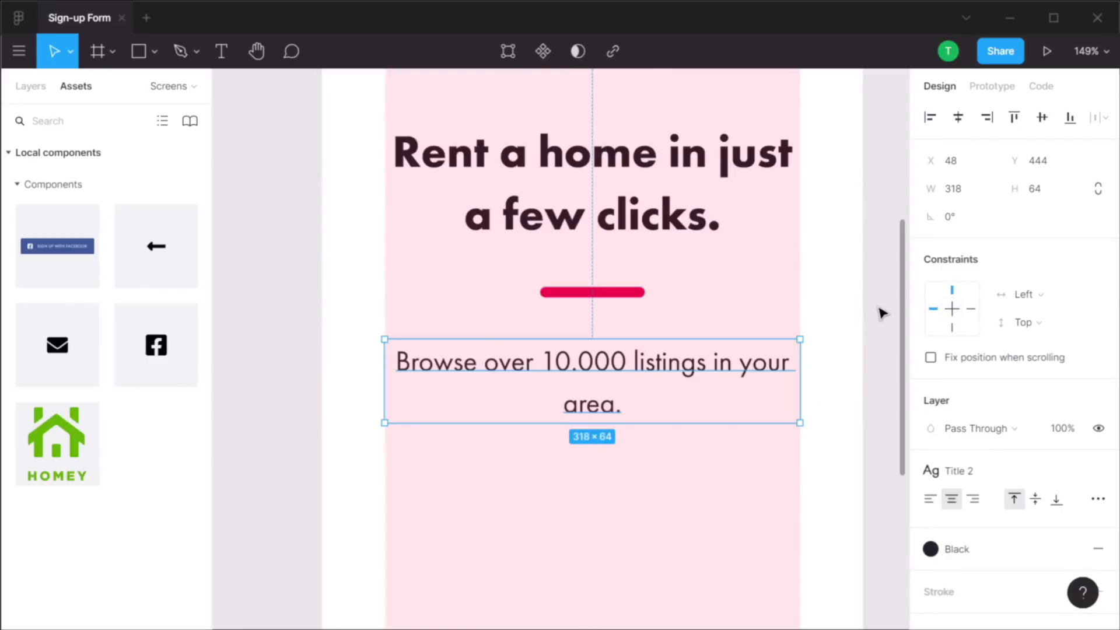
click(860, 342)
Wrap the heading, the red divider line and the subtitle together in an auto layout frame
key(shift+0)
scroll(860, 343, down, 1)
scroll(818, 357, up, 2)
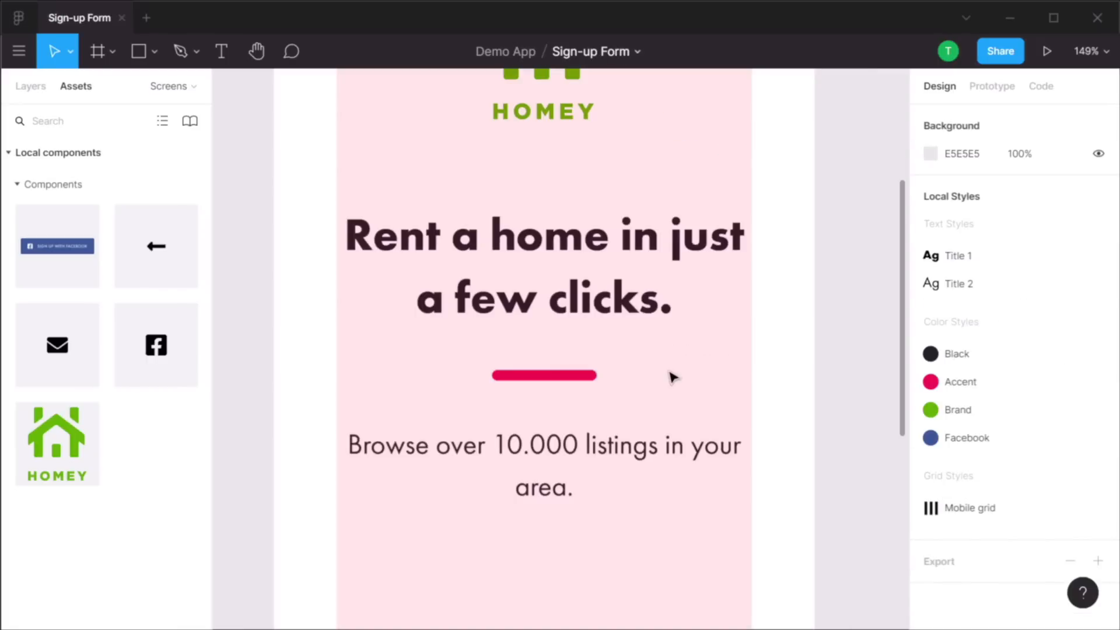
click(548, 446)
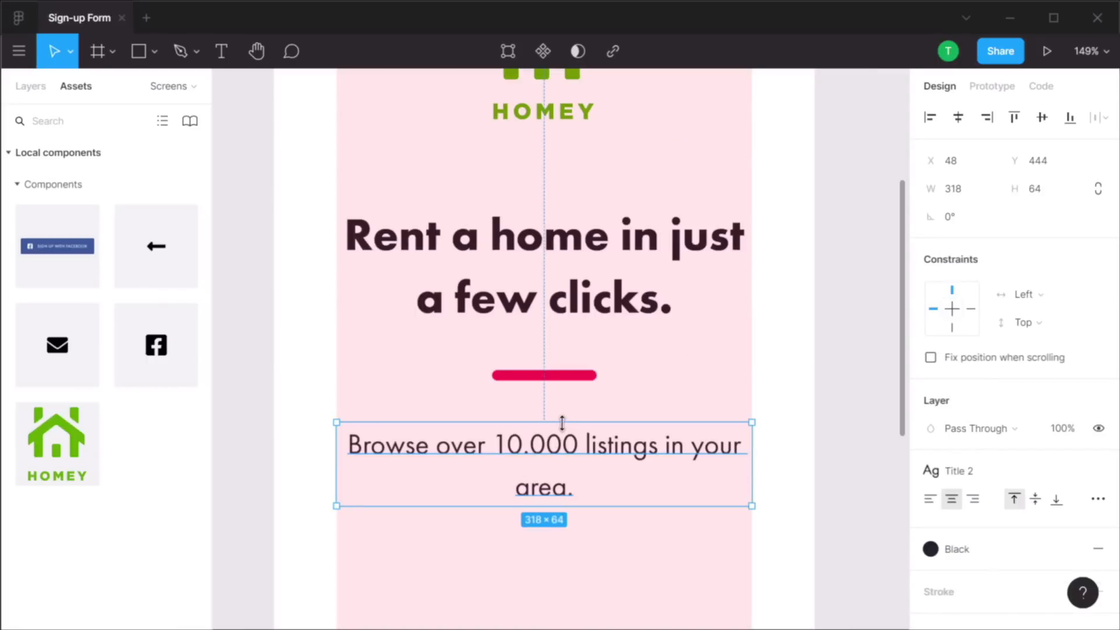
click(541, 376)
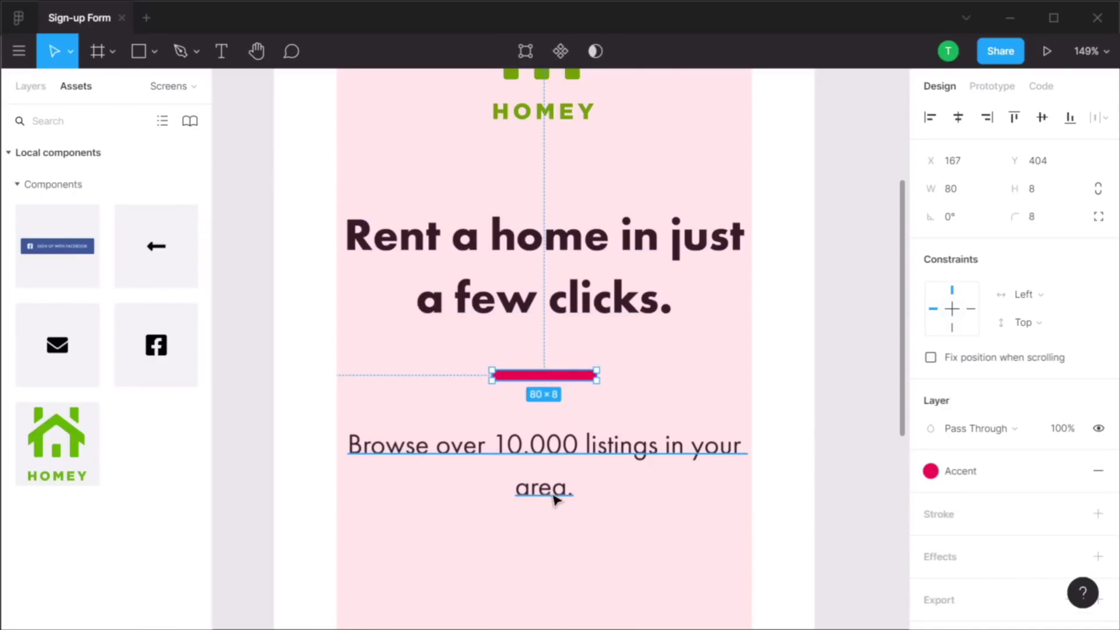
click(550, 464)
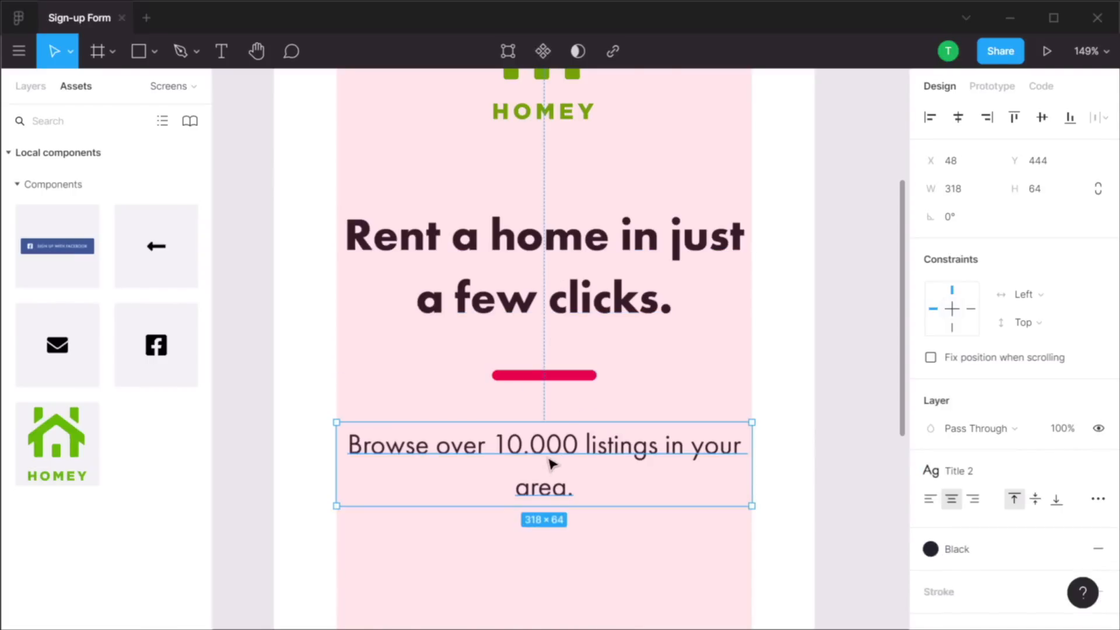
shift+click(576, 377)
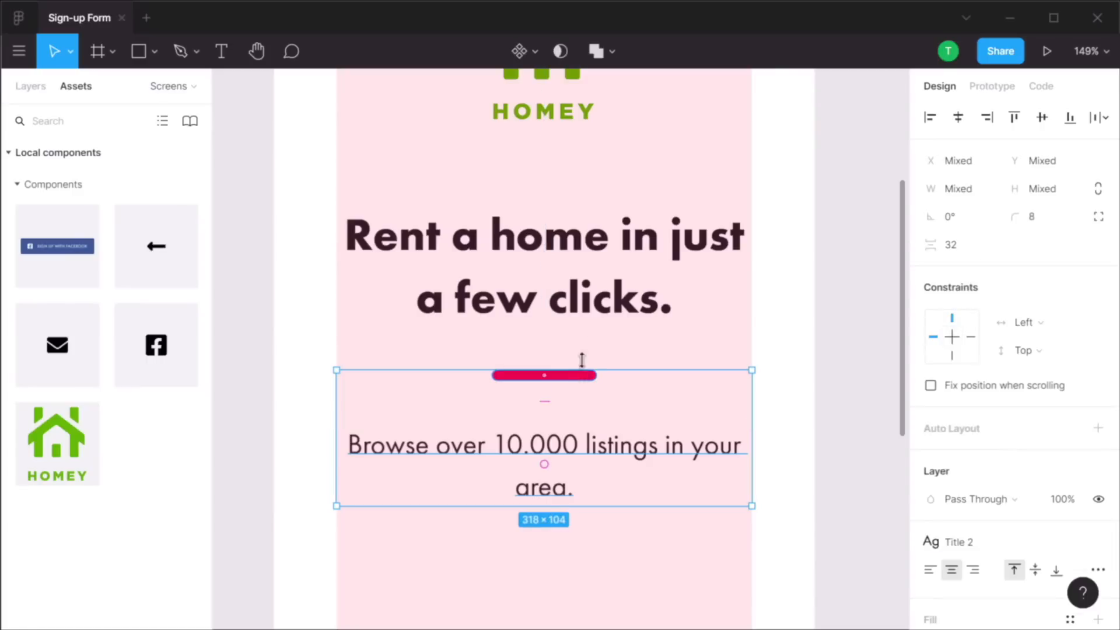
shift+click(591, 306)
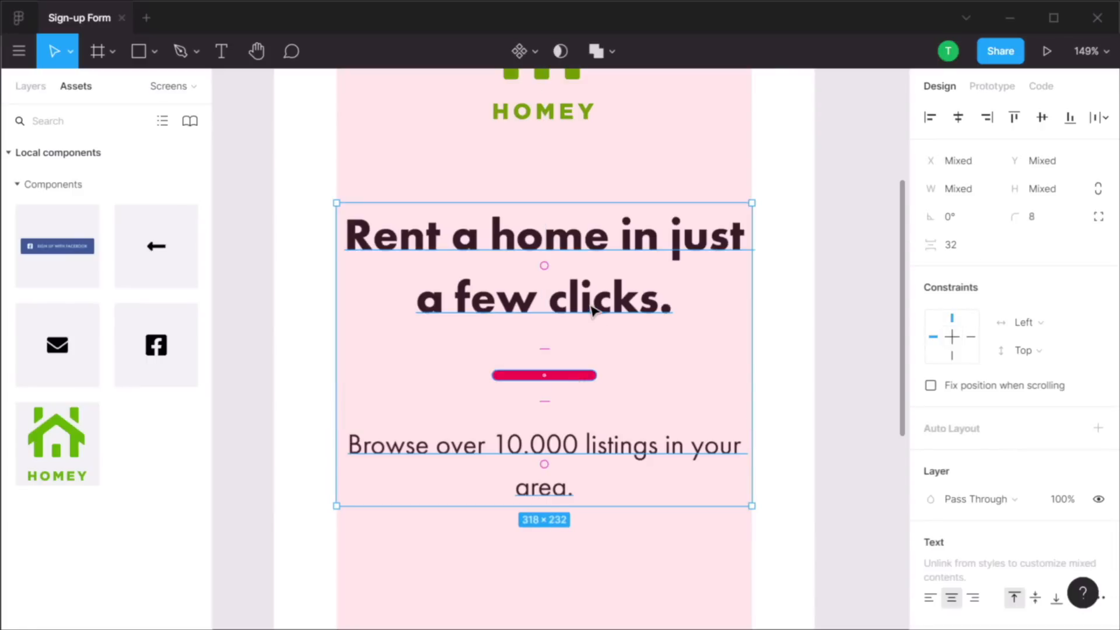
key(shift+a)
click(827, 365)
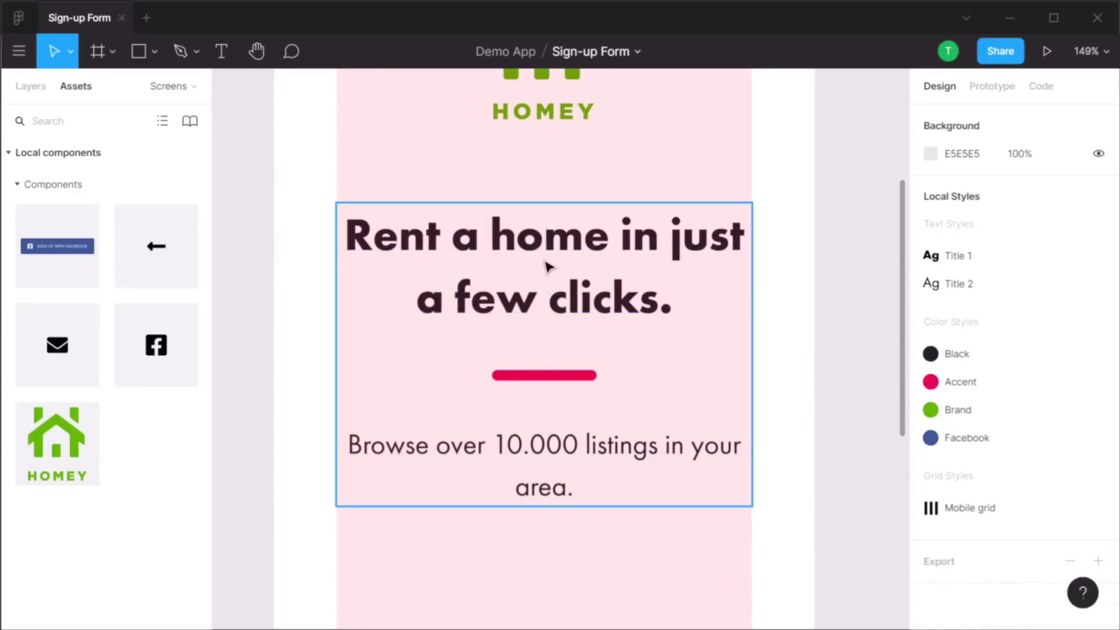
Try an item spacing of 64 on the heading's auto layout frame, and reset it to 32
click(550, 239)
click(1083, 517)
text(64)
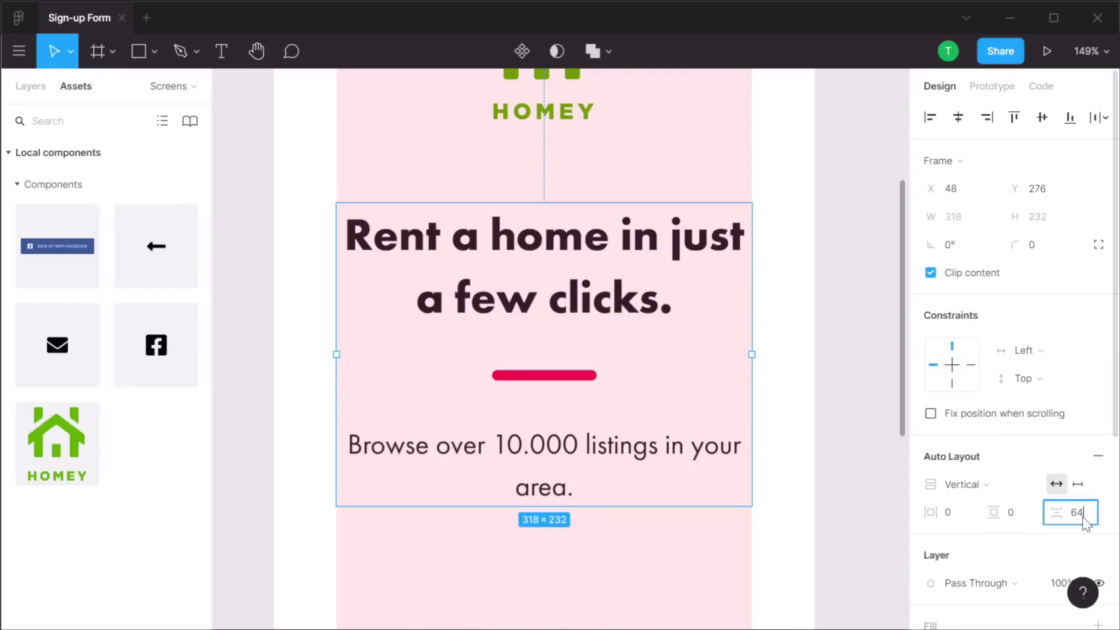
key(Return)
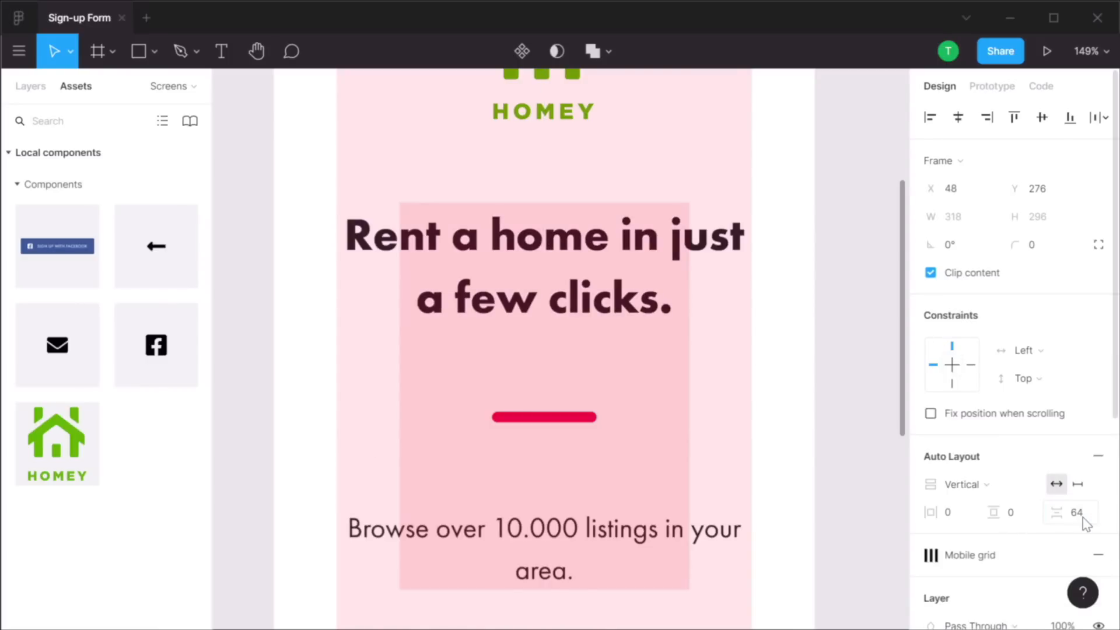
click(1084, 518)
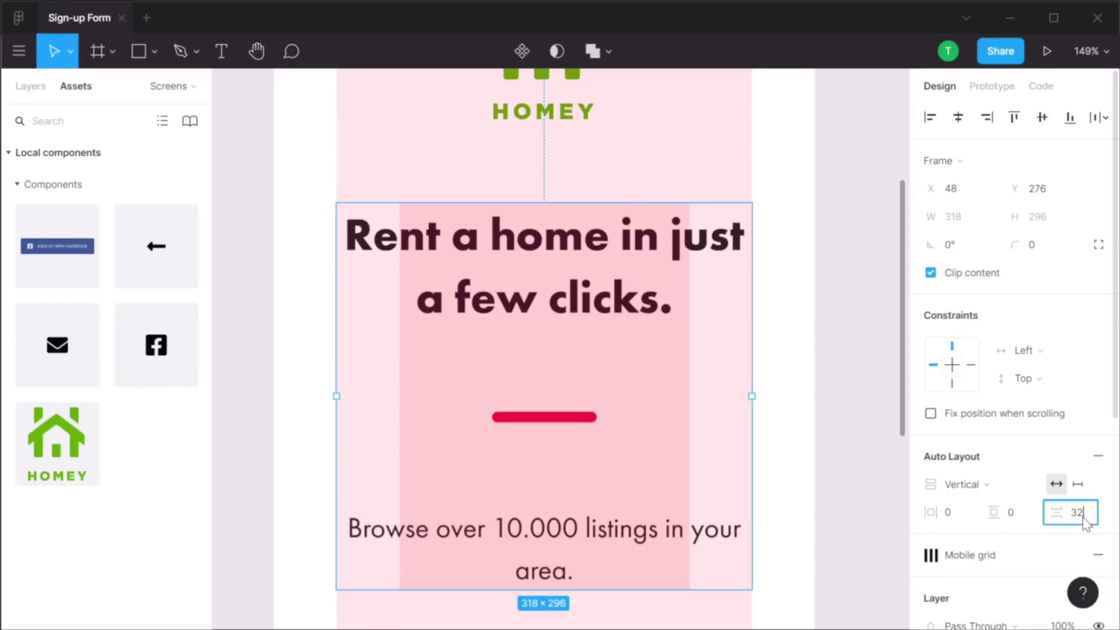
key(Return)
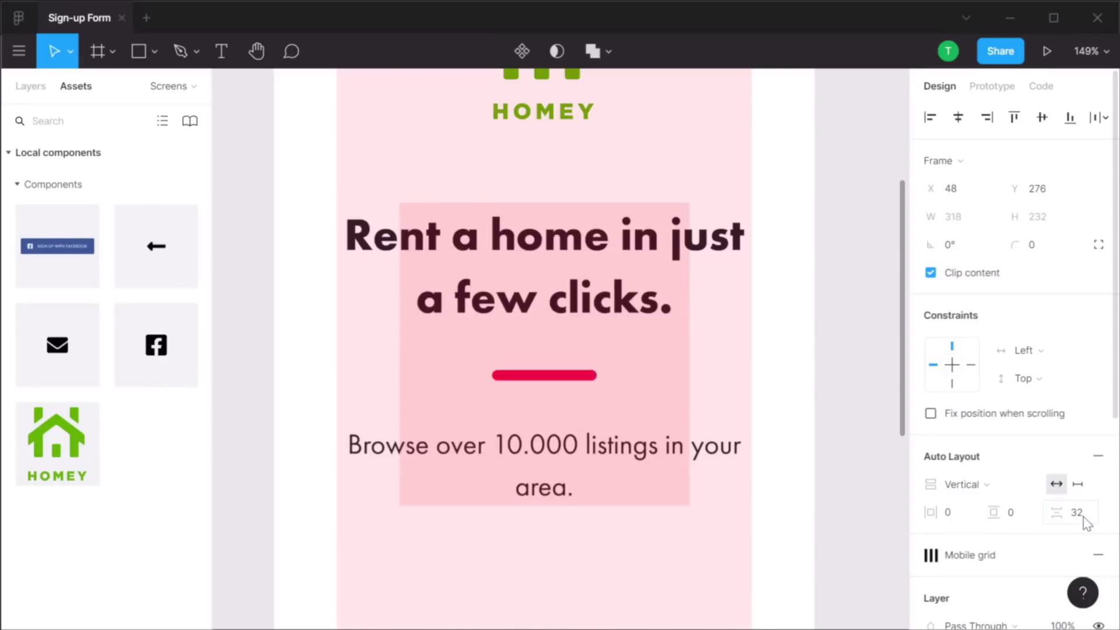
Hide the layout grids and place an instance of the Facebook button component centred below the subtitle at X 79, Y 554
click(853, 277)
scroll(850, 286, down, 5)
key(ctrl+g)
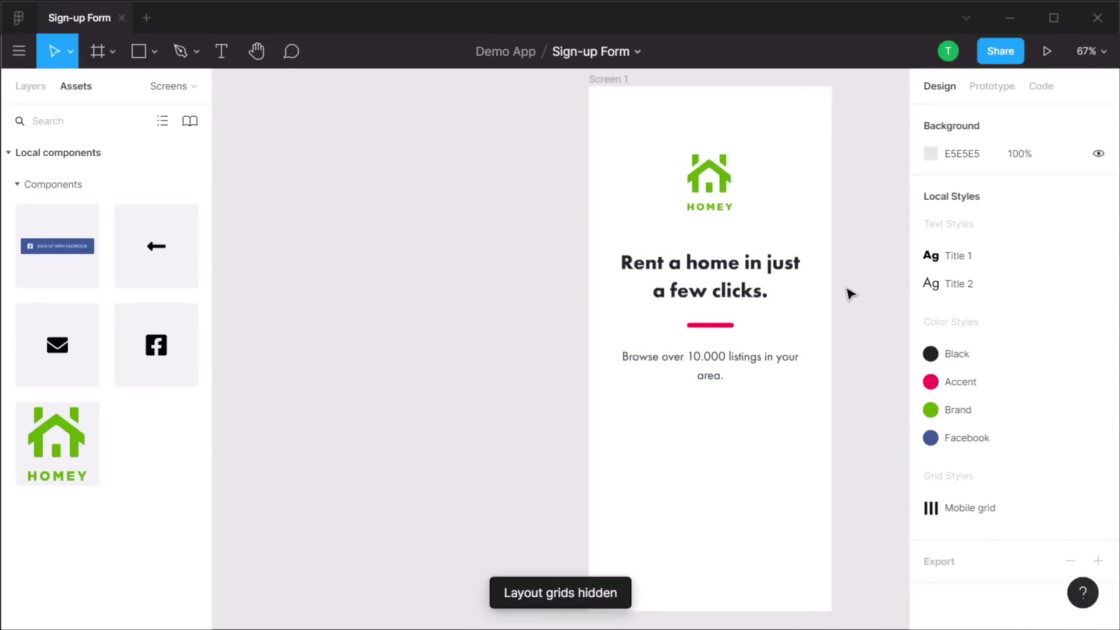
drag(831, 317, 688, 291)
scroll(613, 360, up, 2)
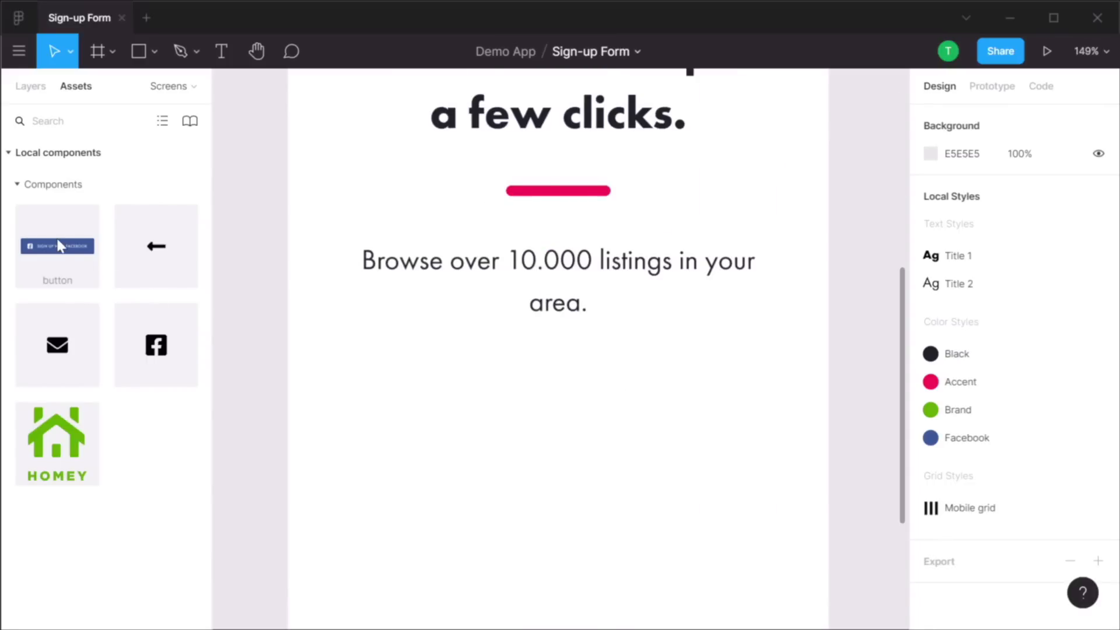
drag(58, 245, 592, 414)
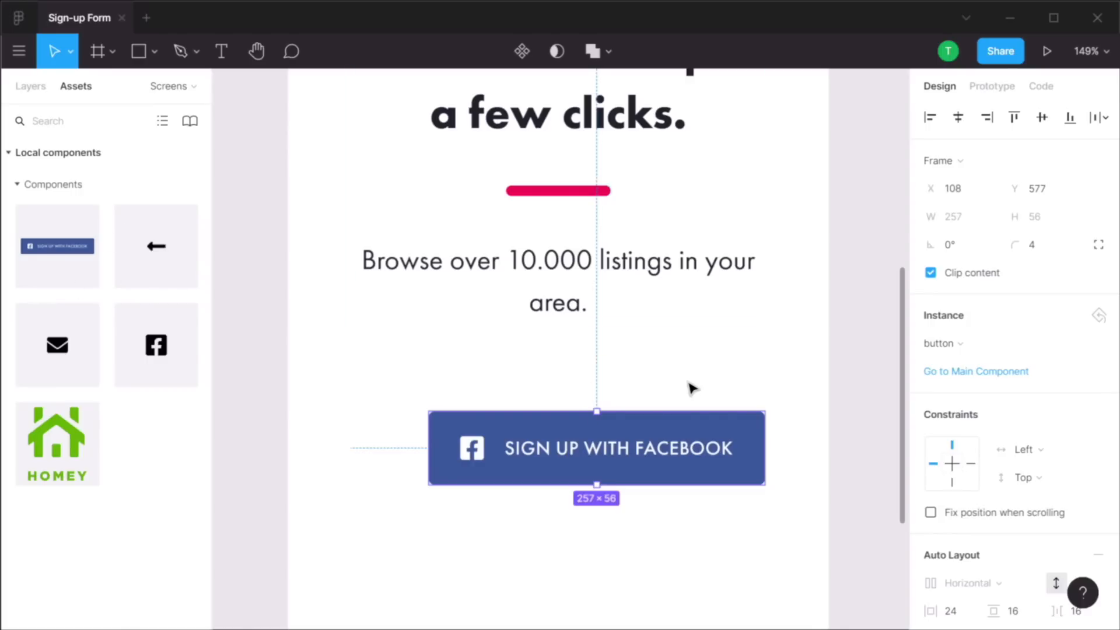
drag(620, 450, 584, 419)
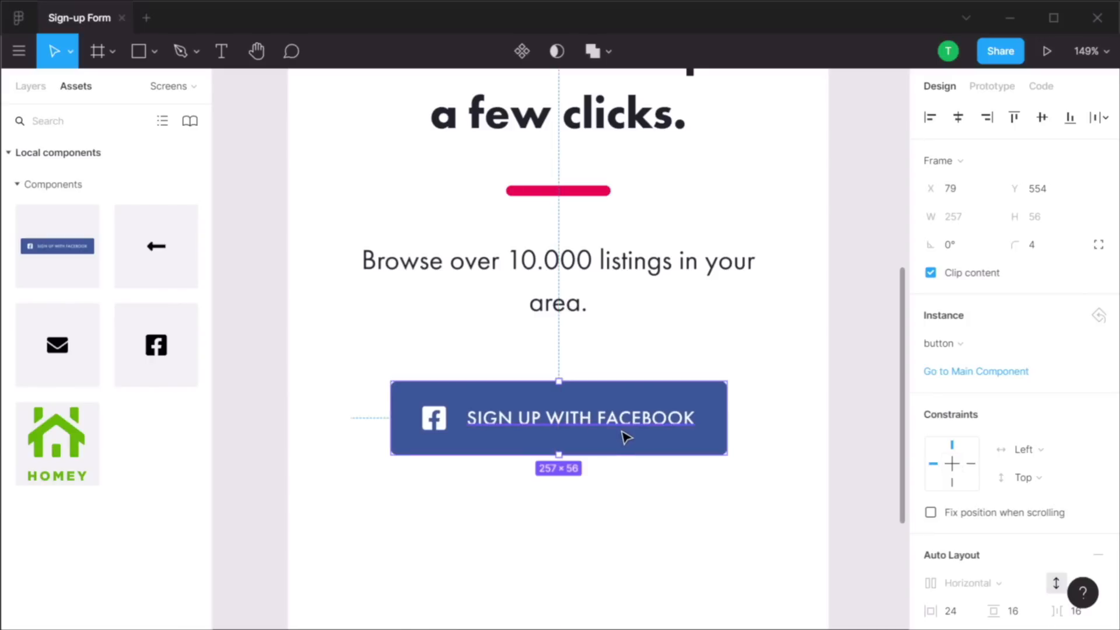
Show the layout grids and move the Facebook button to the grid's left margin at X 48
key(ctrl+shift+4)
drag(658, 425, 607, 425)
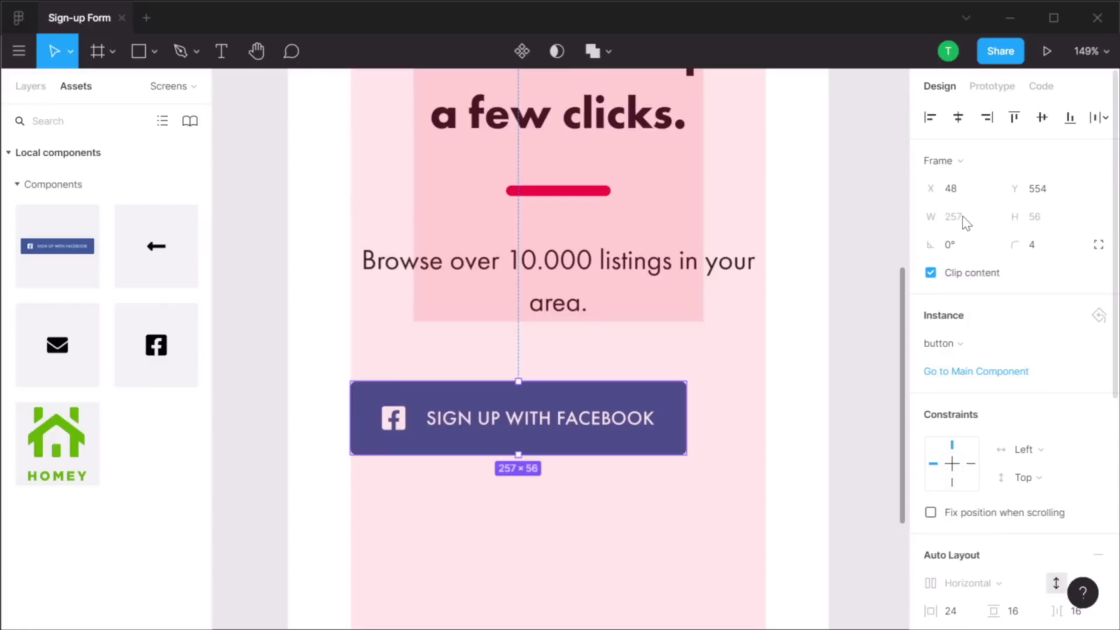
scroll(1004, 397, down, 5)
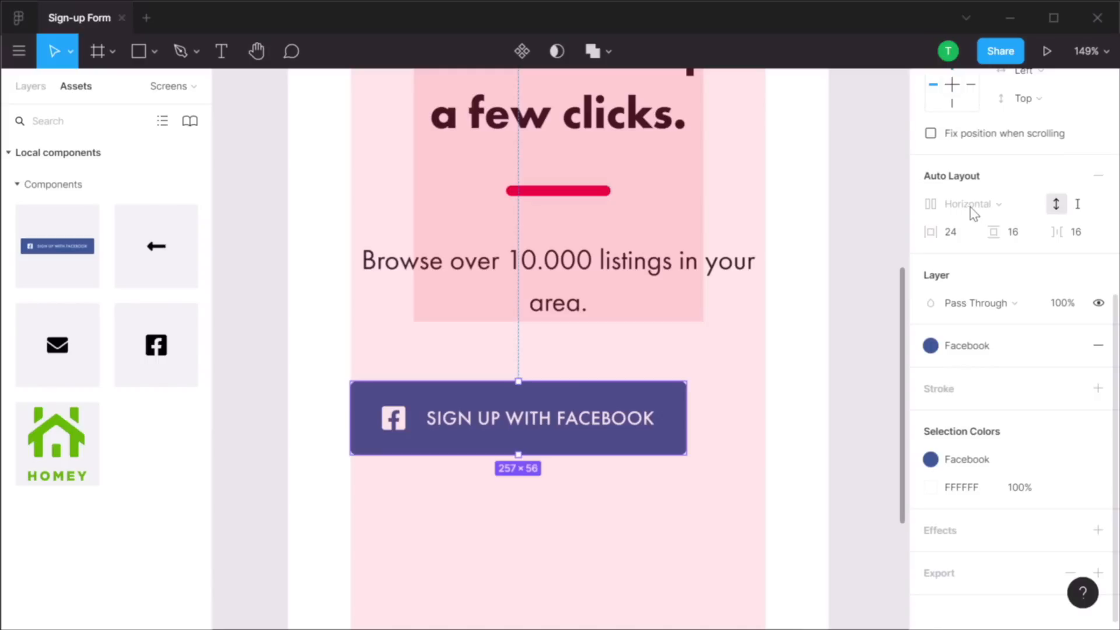
click(846, 271)
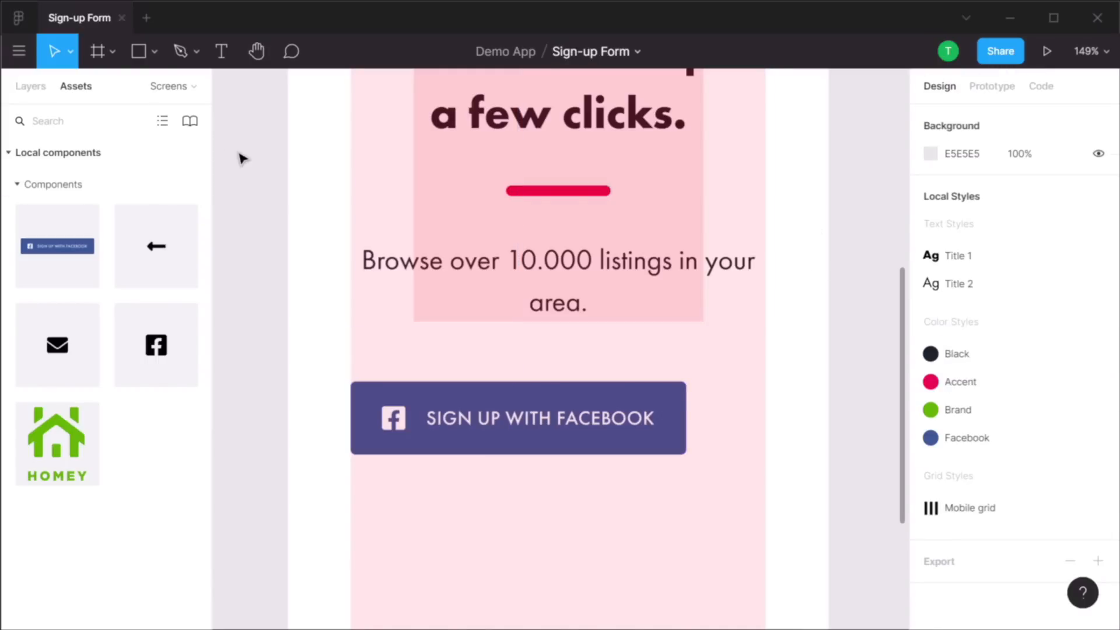
On the Assets page, wrap the Facebook button component's icon and label together in an auto layout frame
click(171, 90)
click(52, 156)
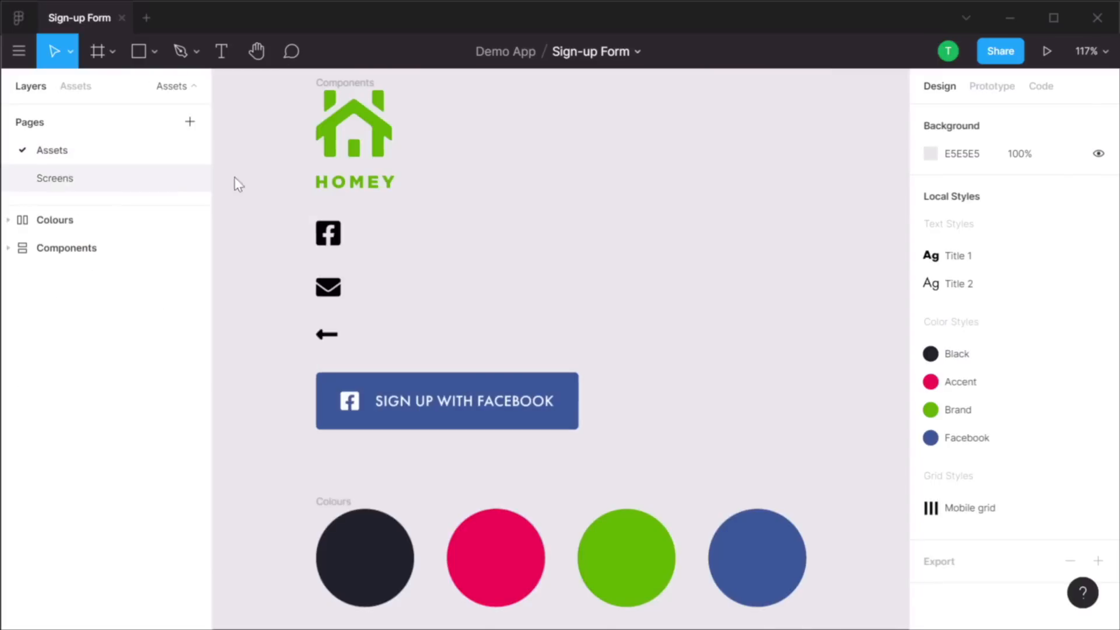
key(z)
drag(267, 343, 657, 449)
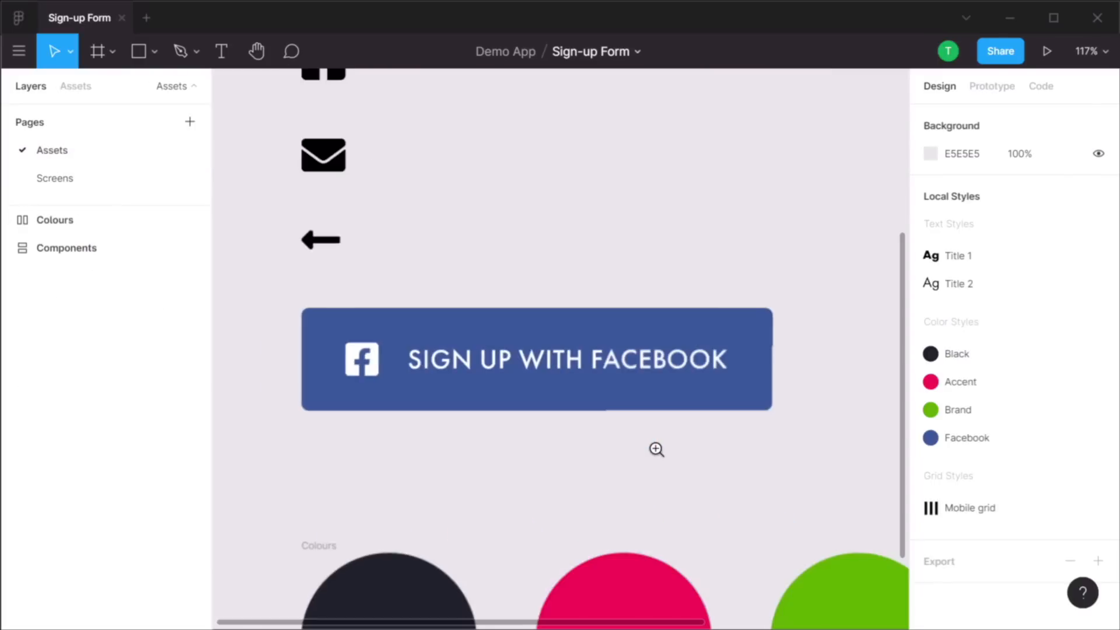
click(477, 380)
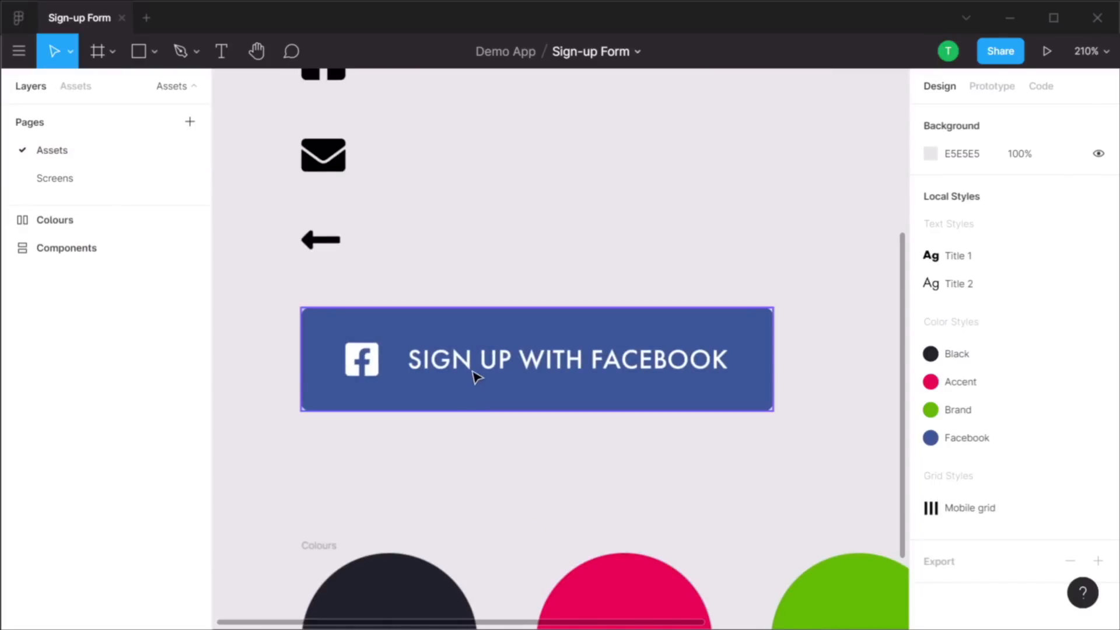
double_click(445, 365)
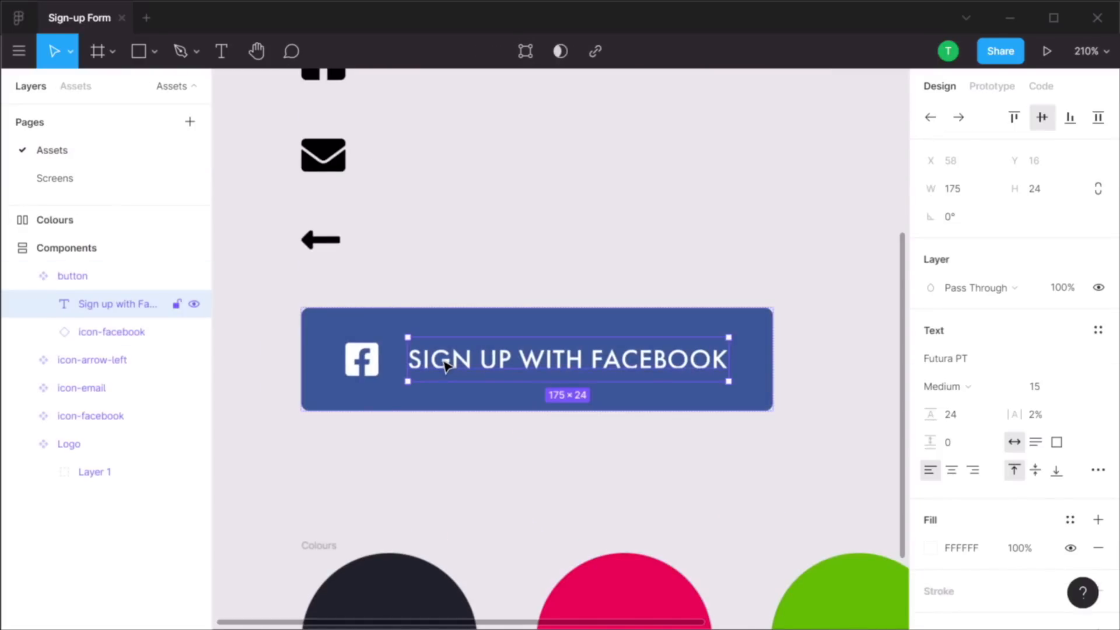
shift+click(370, 369)
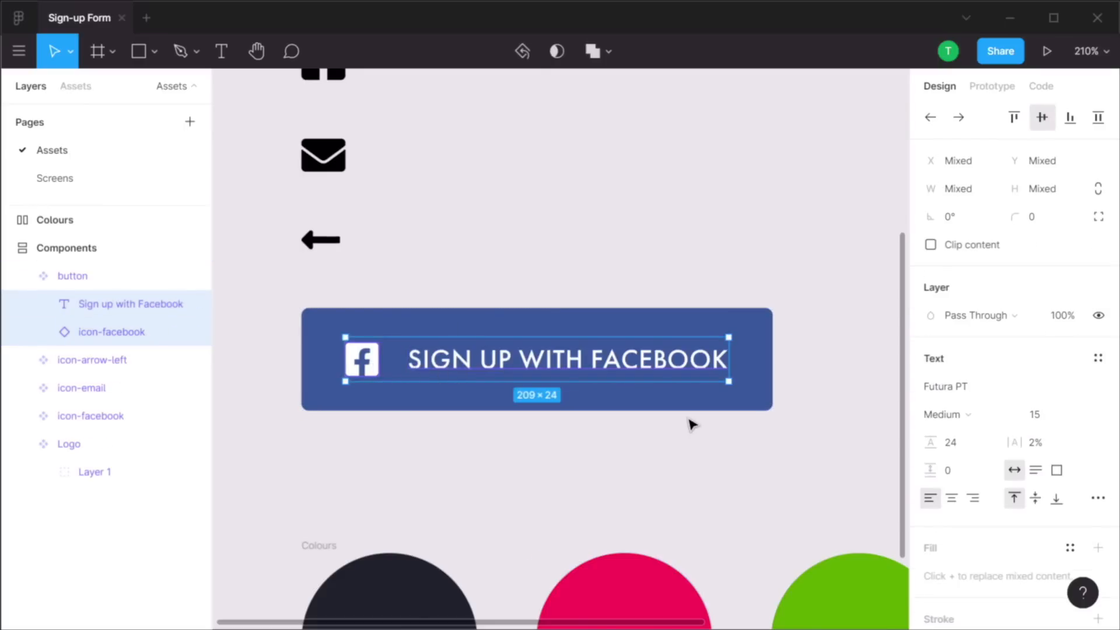
key(shift+a)
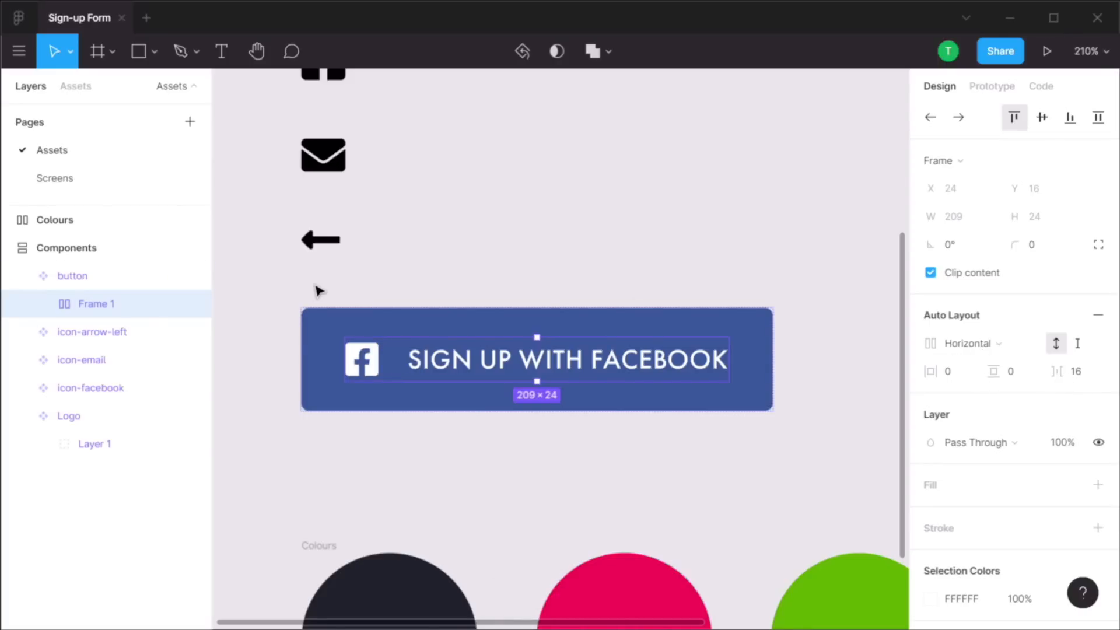
Set the Facebook button component's own auto layout to vertical direction with a fixed width
click(95, 279)
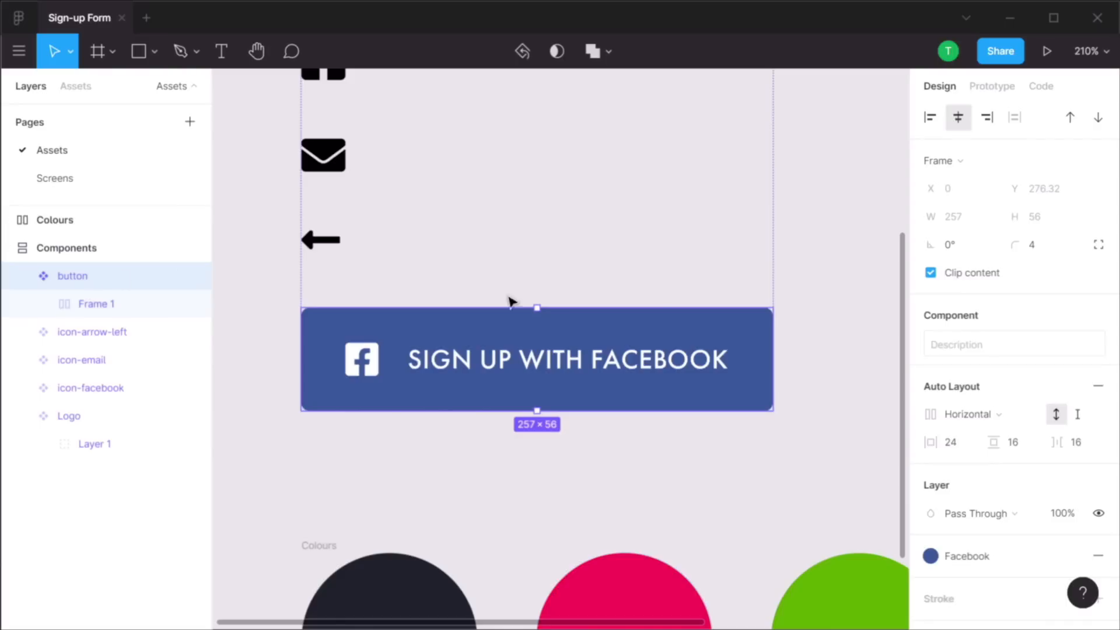
click(992, 420)
click(992, 437)
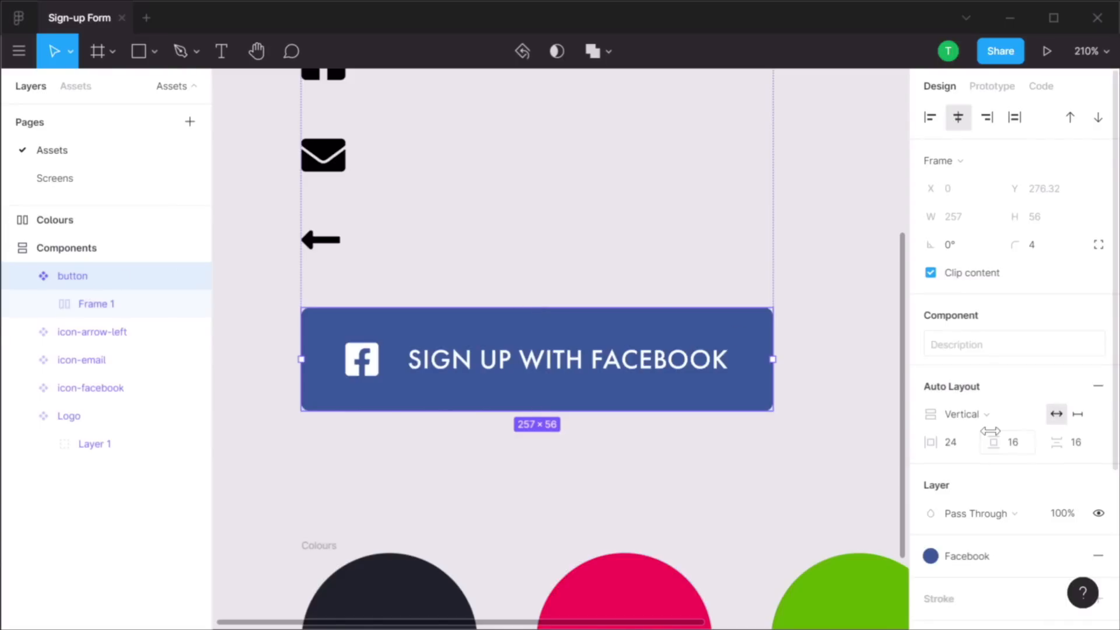
click(1078, 416)
click(555, 175)
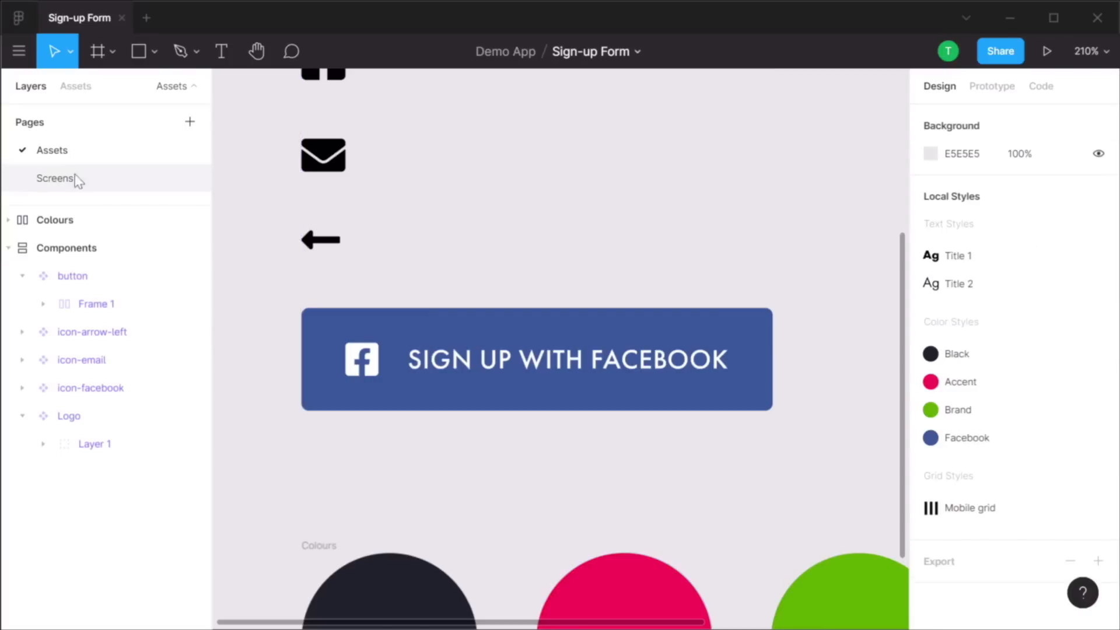
On the Screens page, widen the Facebook button instance to 318 so it spans the grid columns up to the right margin
click(54, 177)
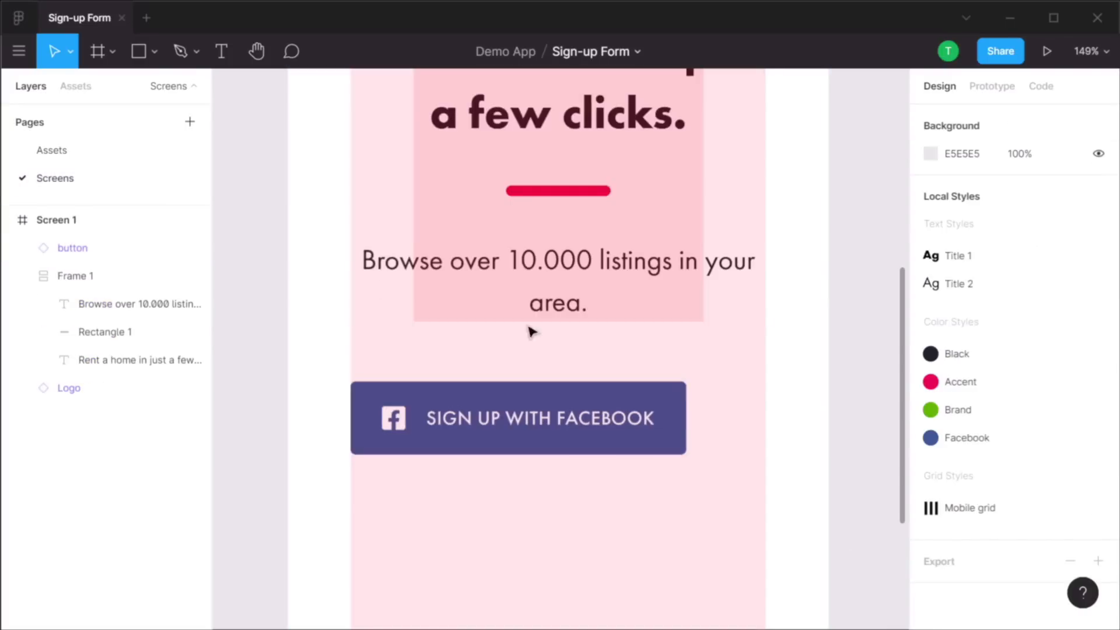
click(608, 409)
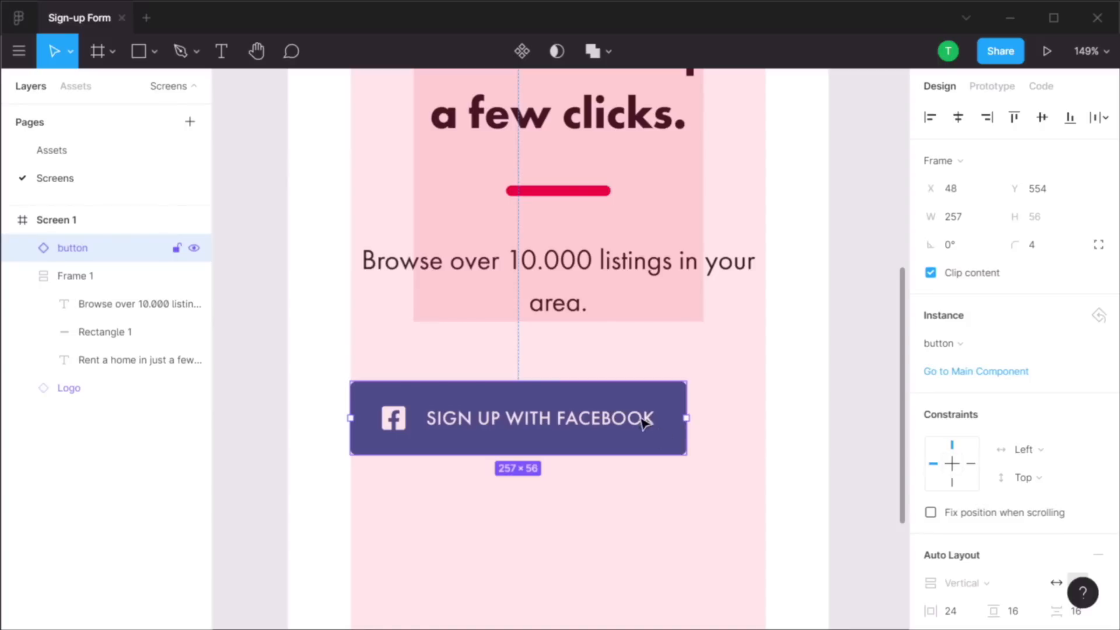
drag(685, 419, 767, 419)
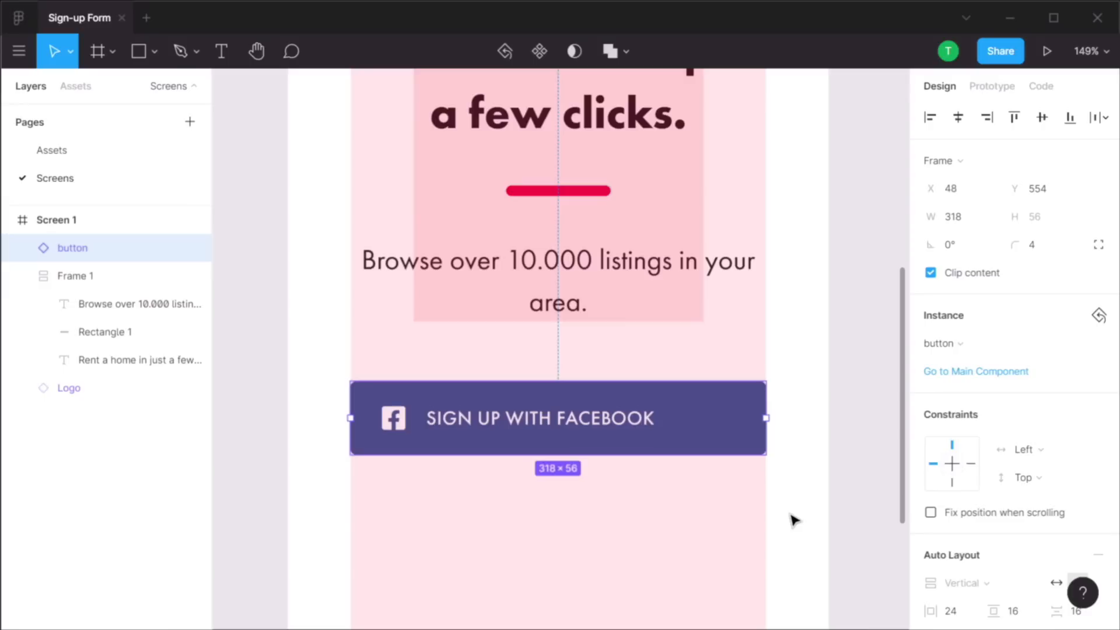
click(859, 463)
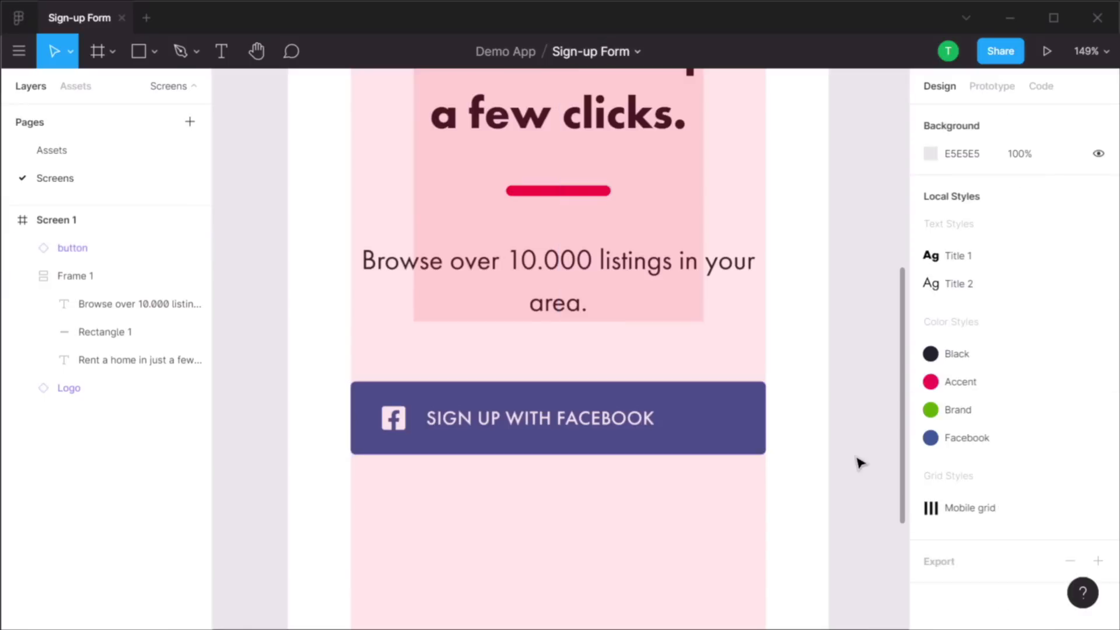
On the Assets page, centre the icon-and-label frame horizontally inside the main button component
click(90, 151)
click(449, 370)
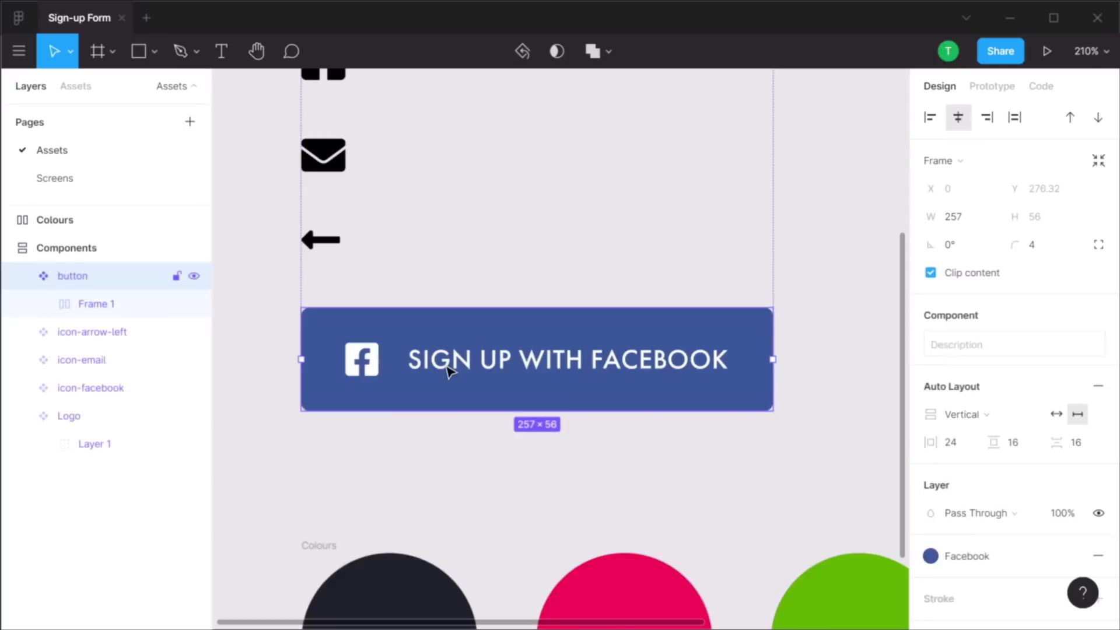
click(449, 371)
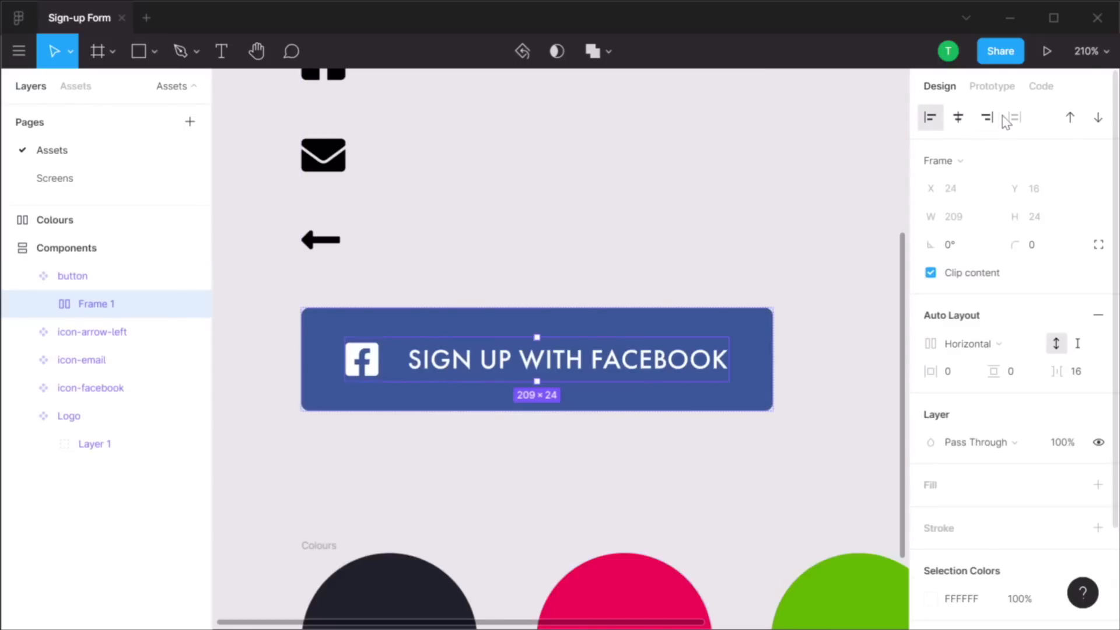
click(958, 117)
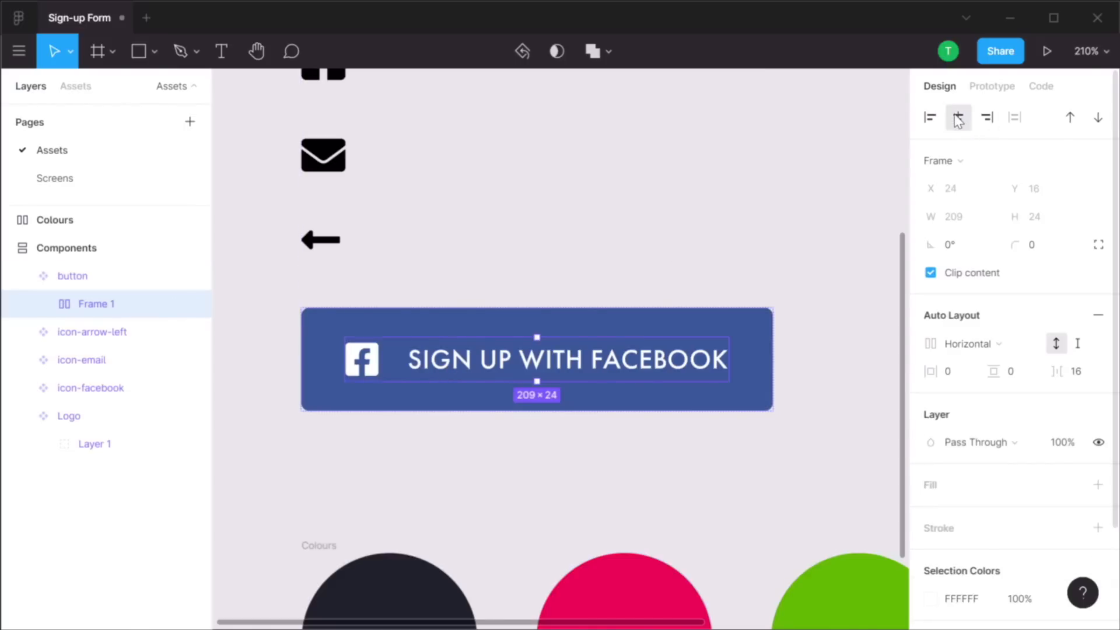
On the Screens page, hide the layout grids and place a duplicate of the Facebook button below it at X 48, Y 625
click(167, 181)
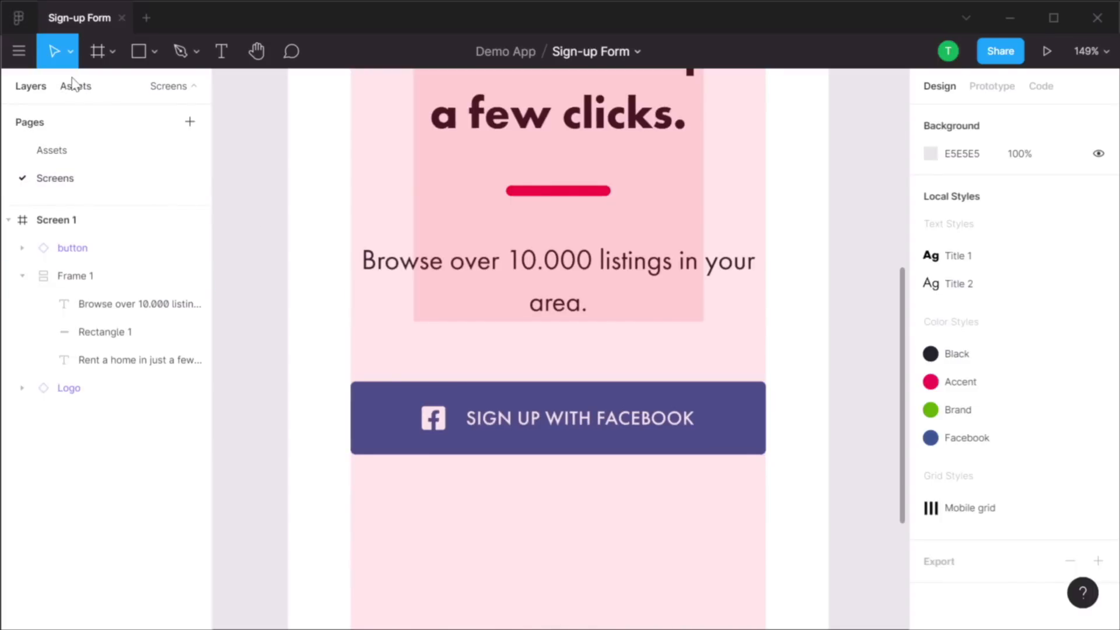
key(ctrl+shift+4)
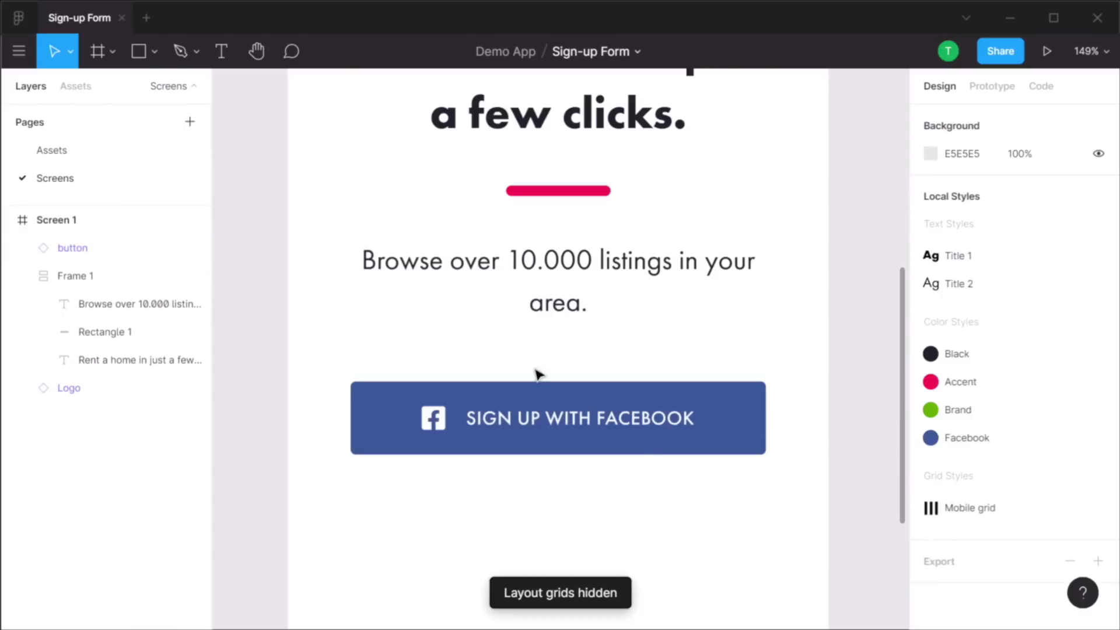
click(640, 421)
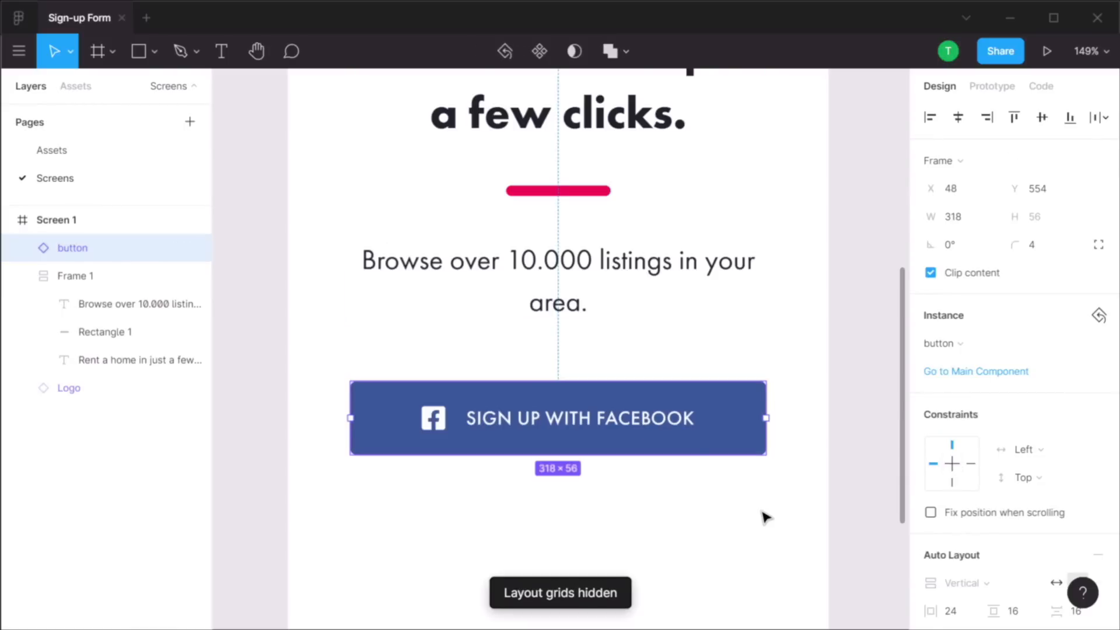
key(ctrl+d)
drag(725, 413, 734, 504)
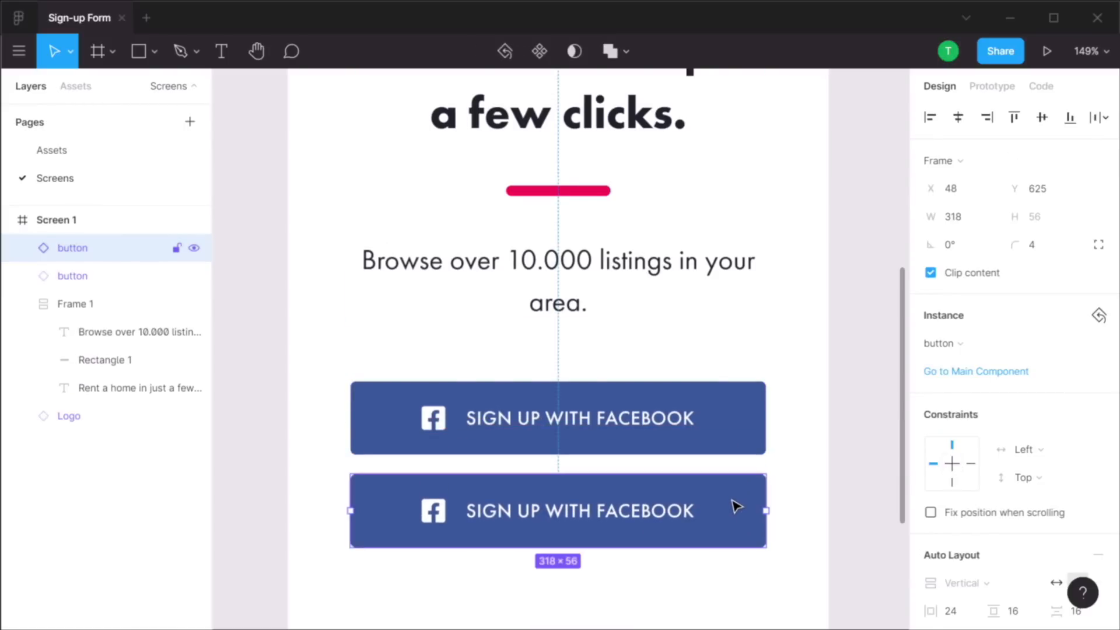
Change the lower button's label to "Sign up with email"
scroll(859, 498, down, 2)
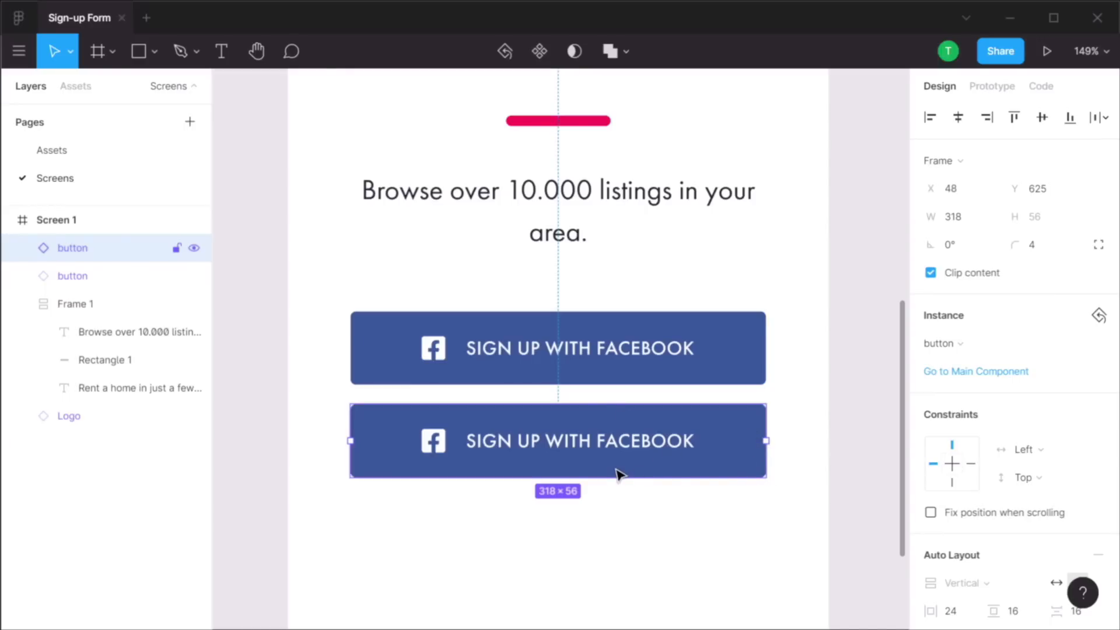
double_click(641, 442)
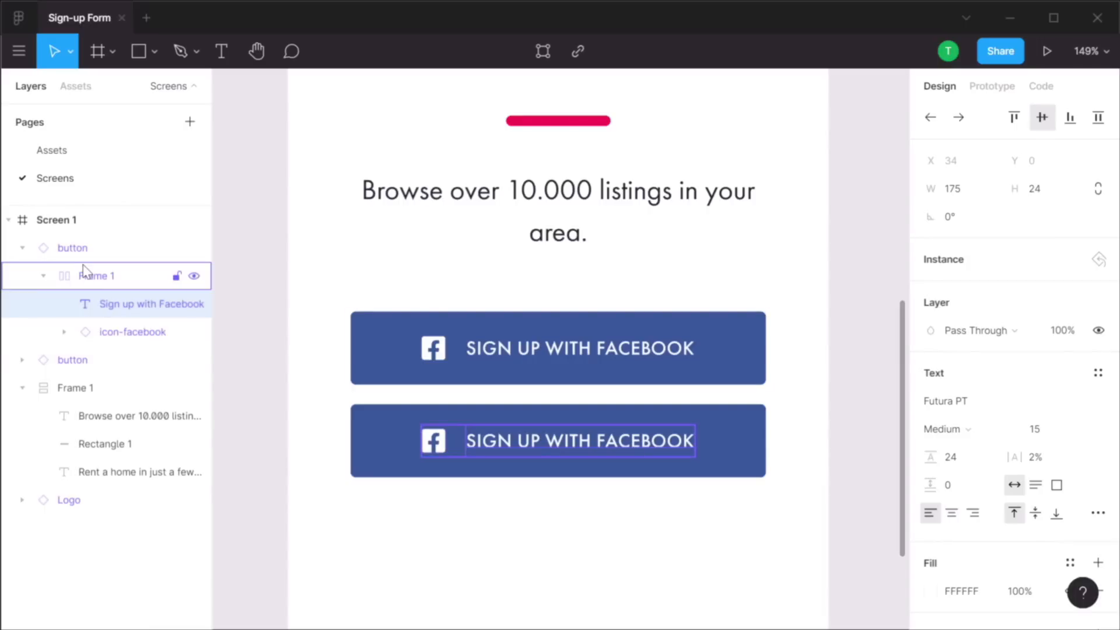
click(117, 335)
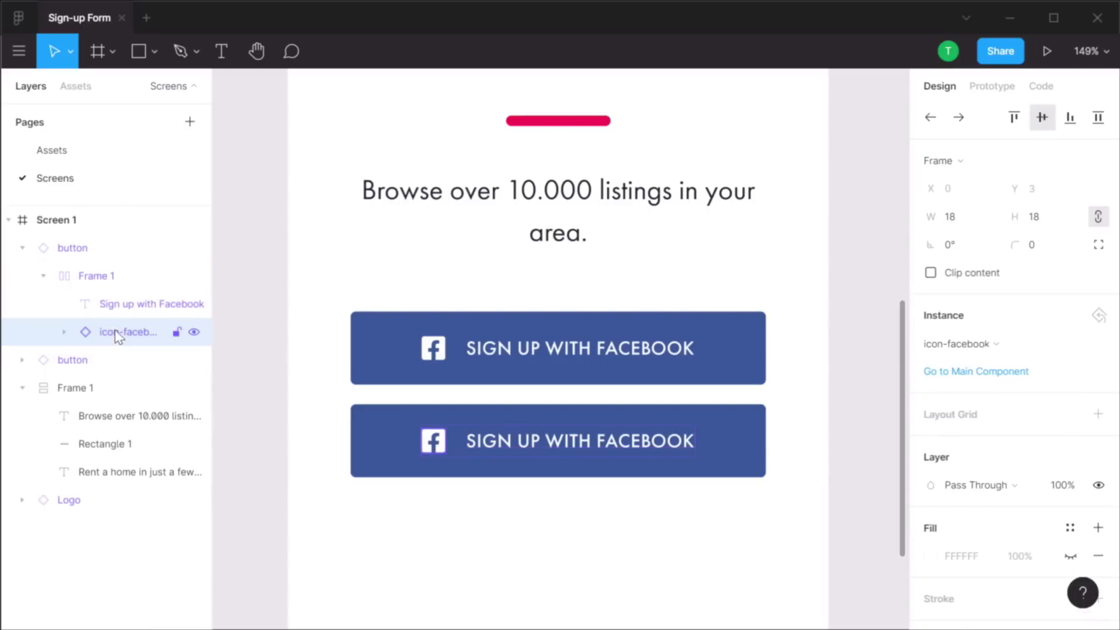
click(113, 304)
click(112, 279)
click(115, 333)
click(560, 446)
double_click(573, 446)
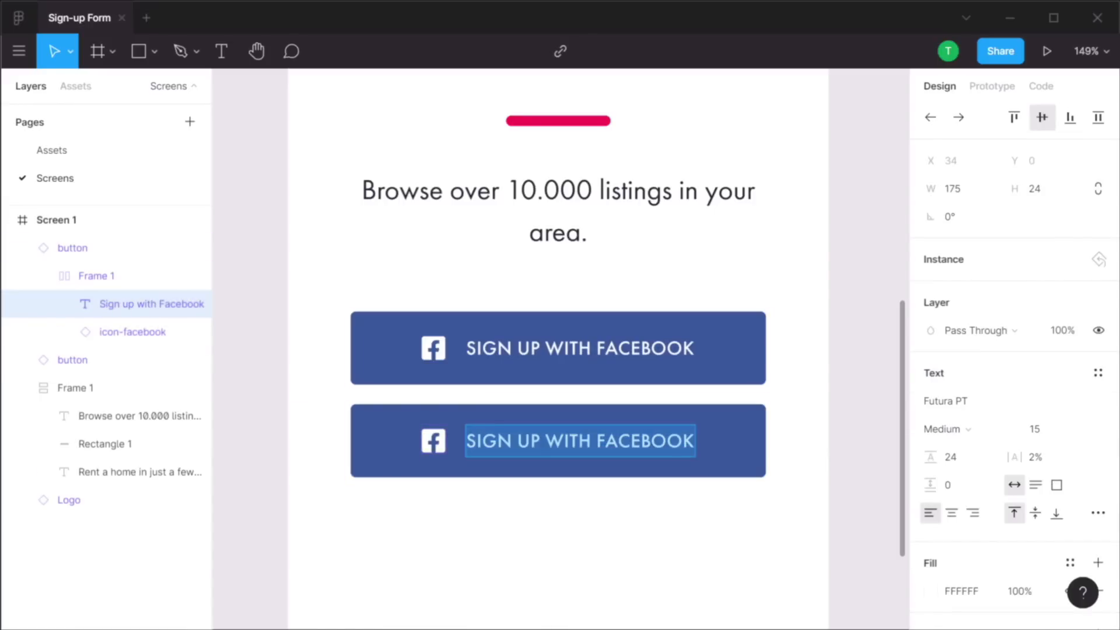
click(565, 443)
double_click(637, 445)
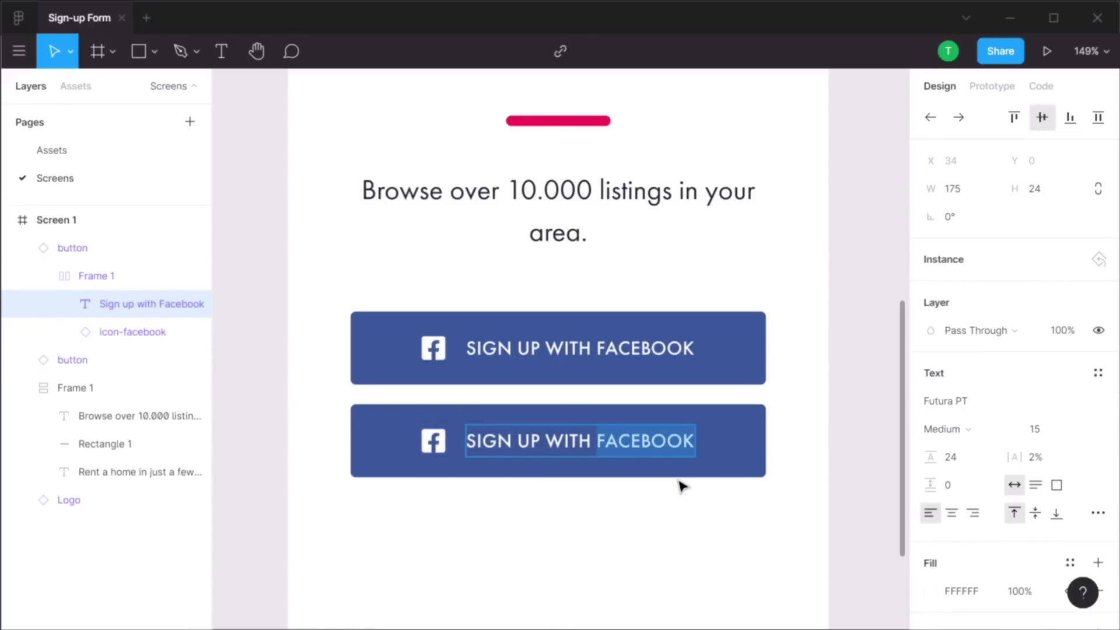
text(email)
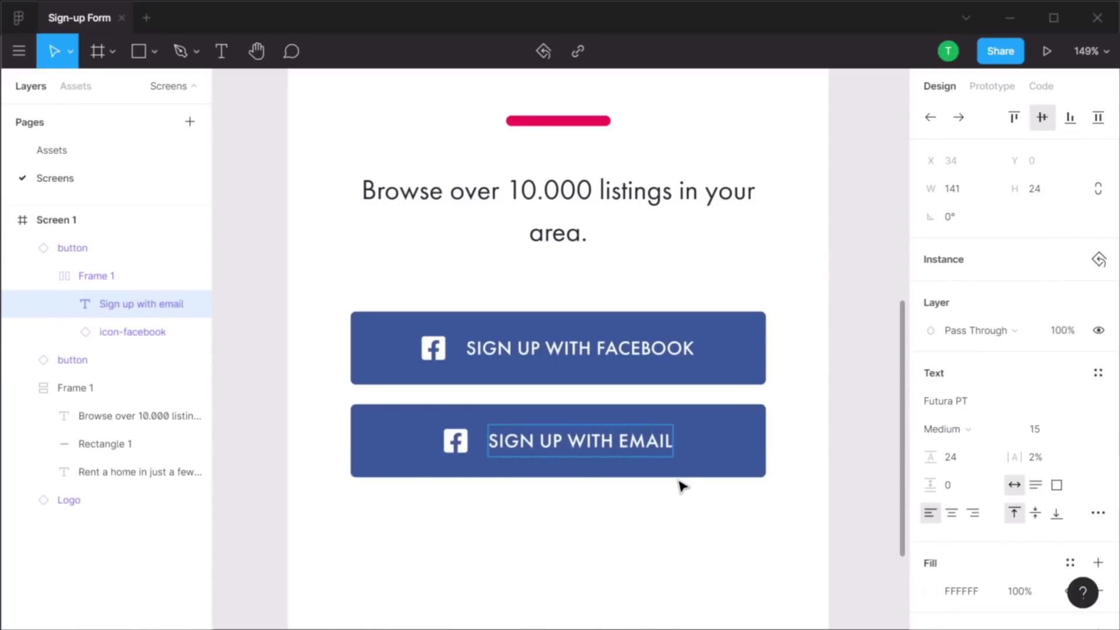
Apply the green Brand colour style to the email button's fill
click(89, 250)
scroll(1060, 400, down, 6)
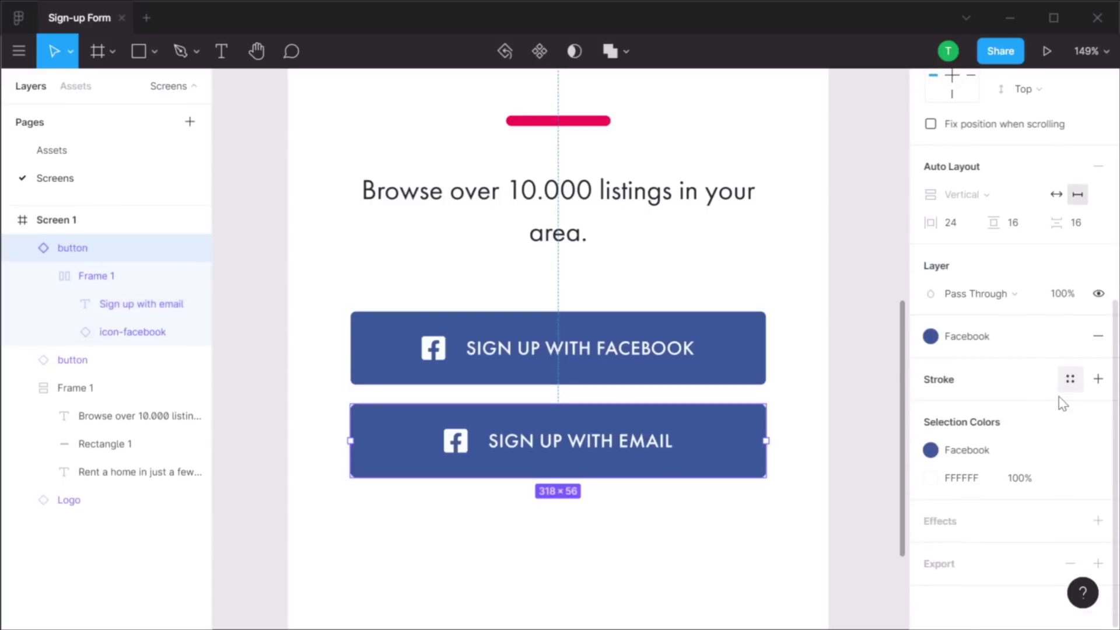
click(990, 341)
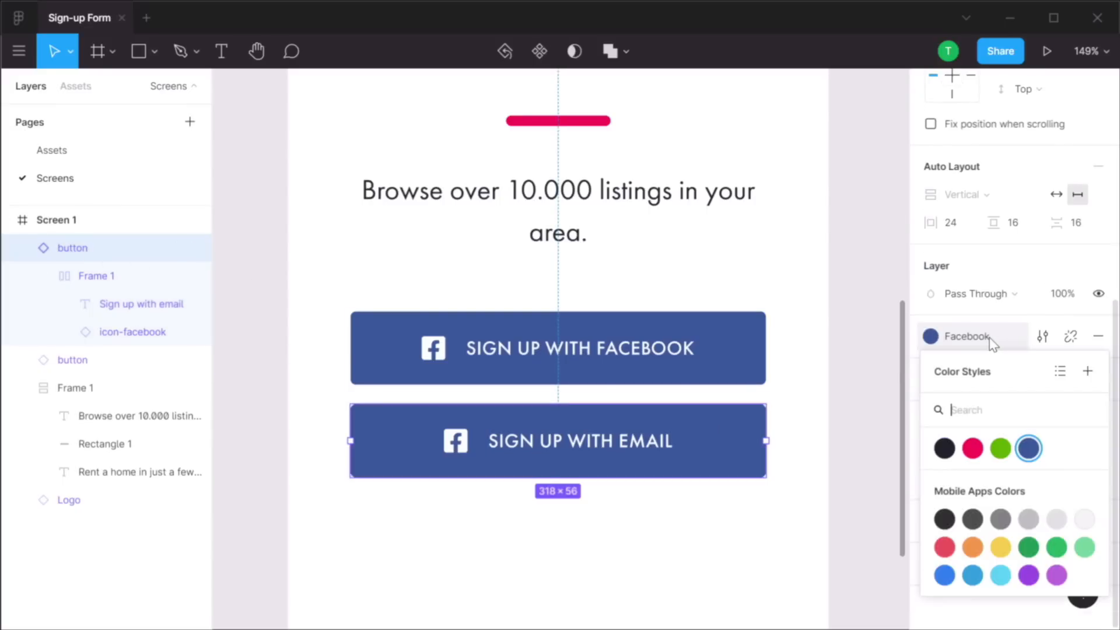
click(1002, 449)
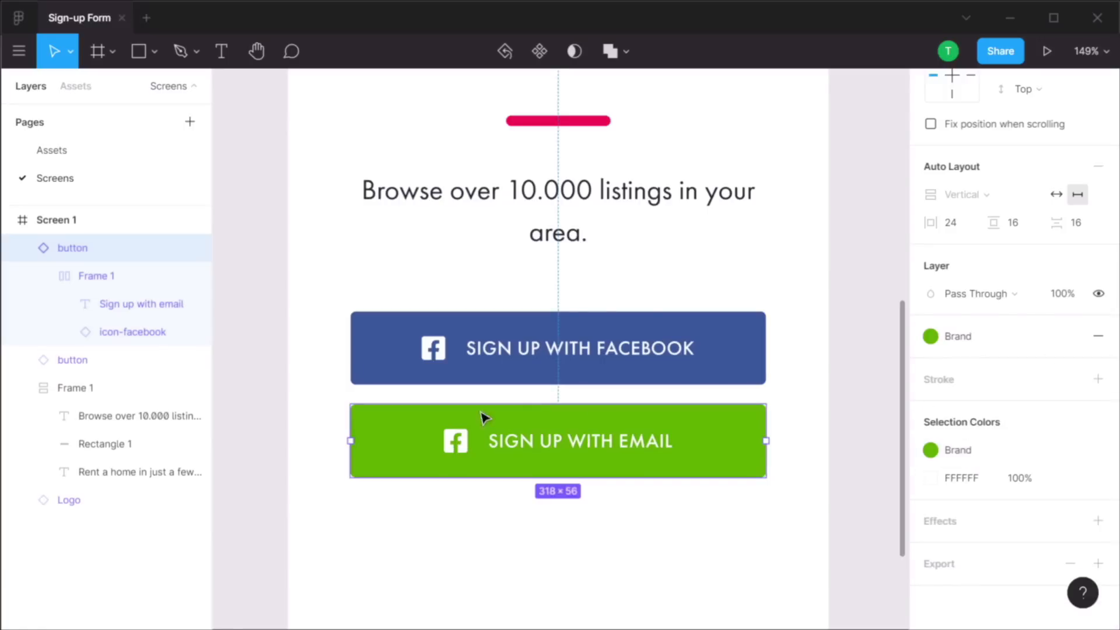
Swap the Facebook icon instance inside the email button for icon-email
double_click(460, 445)
double_click(461, 445)
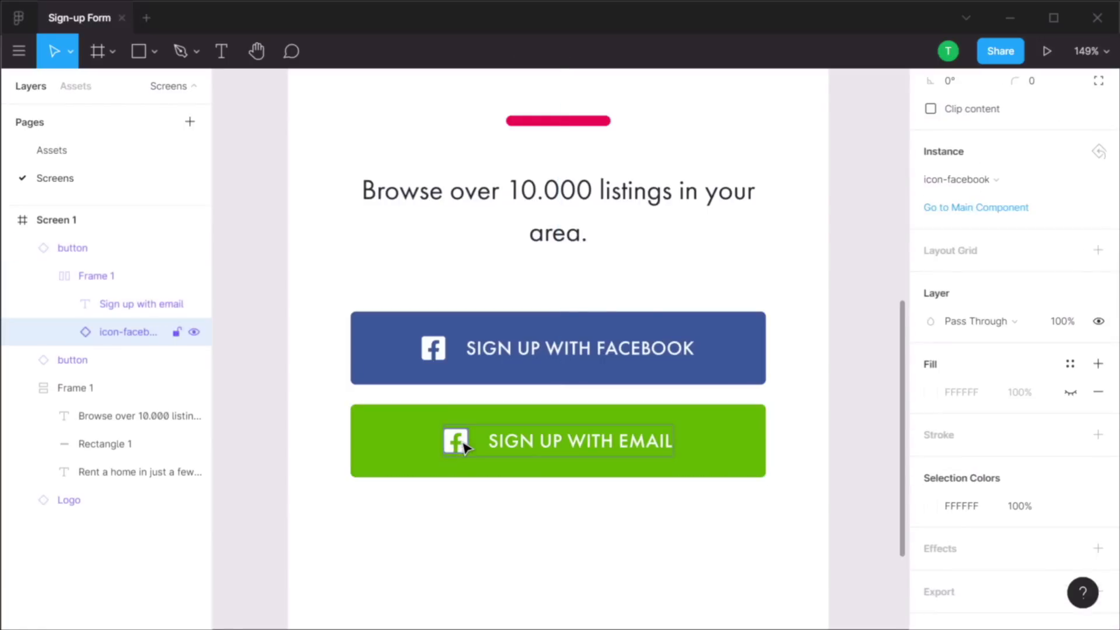
right_click(133, 339)
click(130, 336)
right_click(138, 337)
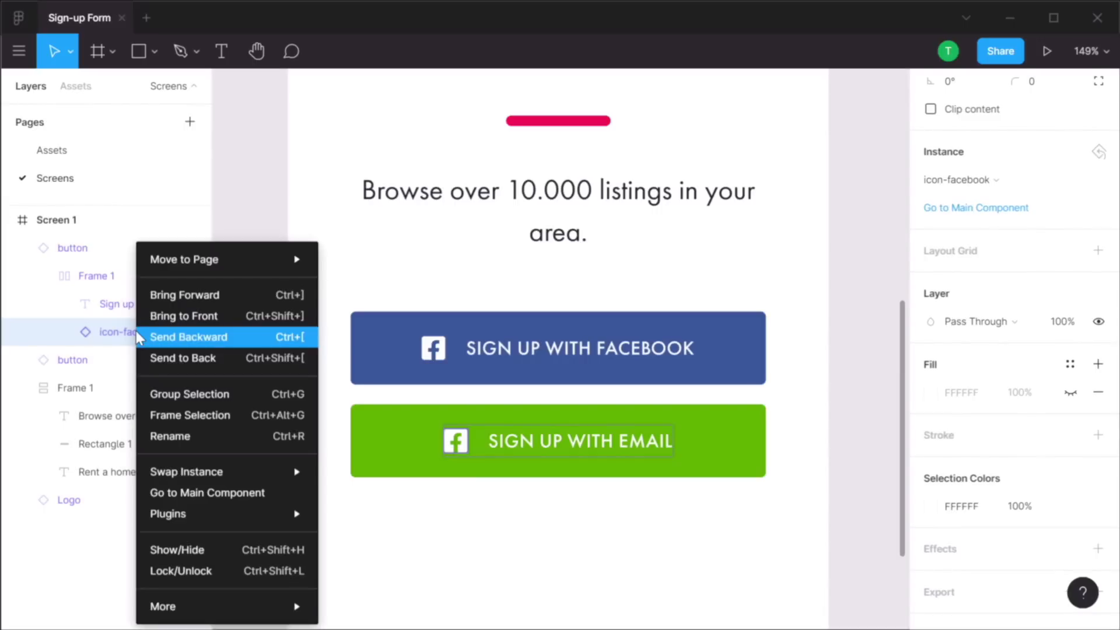
mouse_move(222, 468)
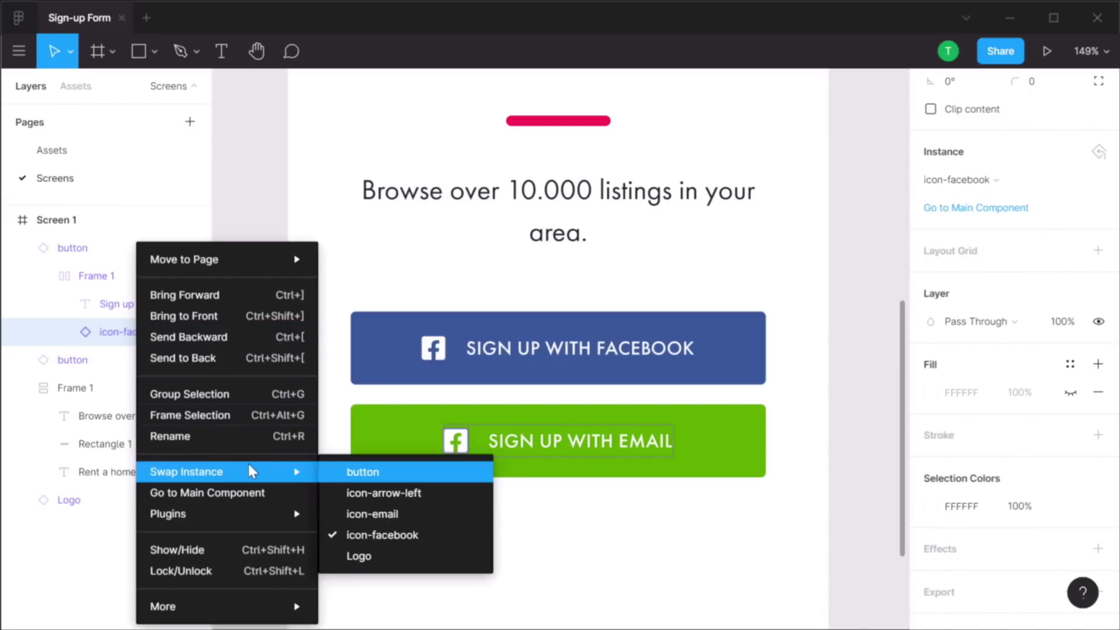
click(393, 516)
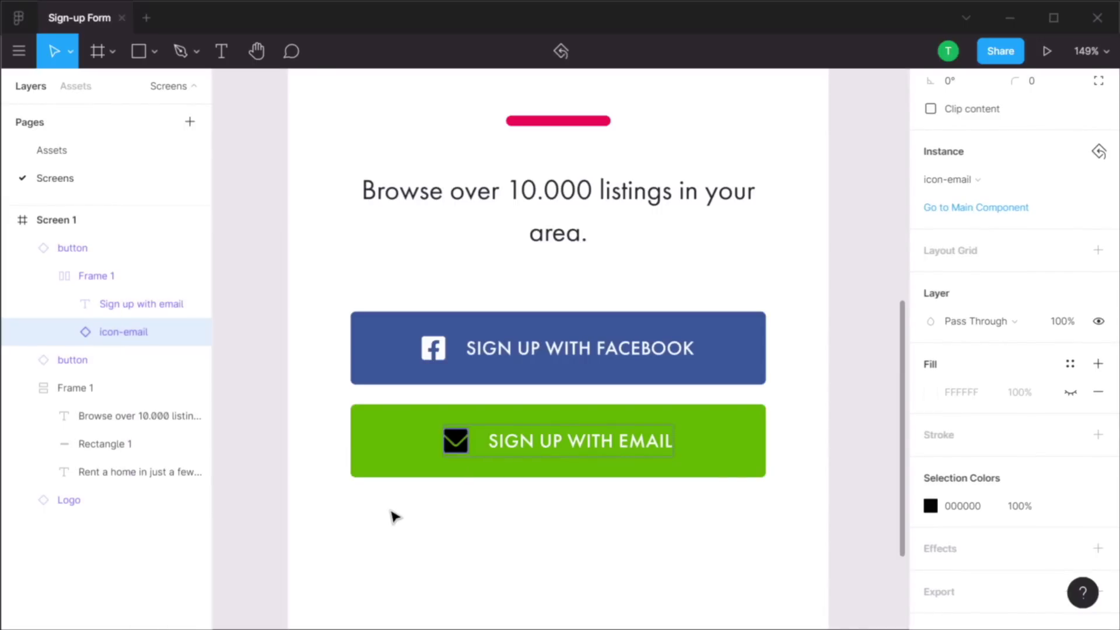
Set the email icon's colour to white, FFFFFF
click(931, 505)
click(755, 249)
drag(736, 241, 655, 158)
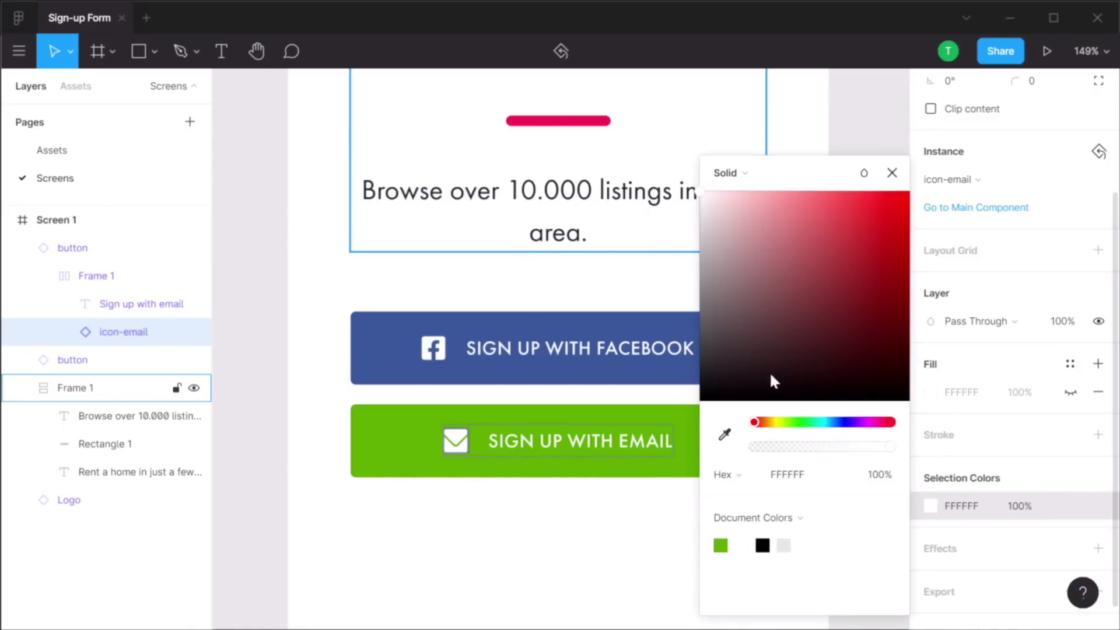
click(892, 173)
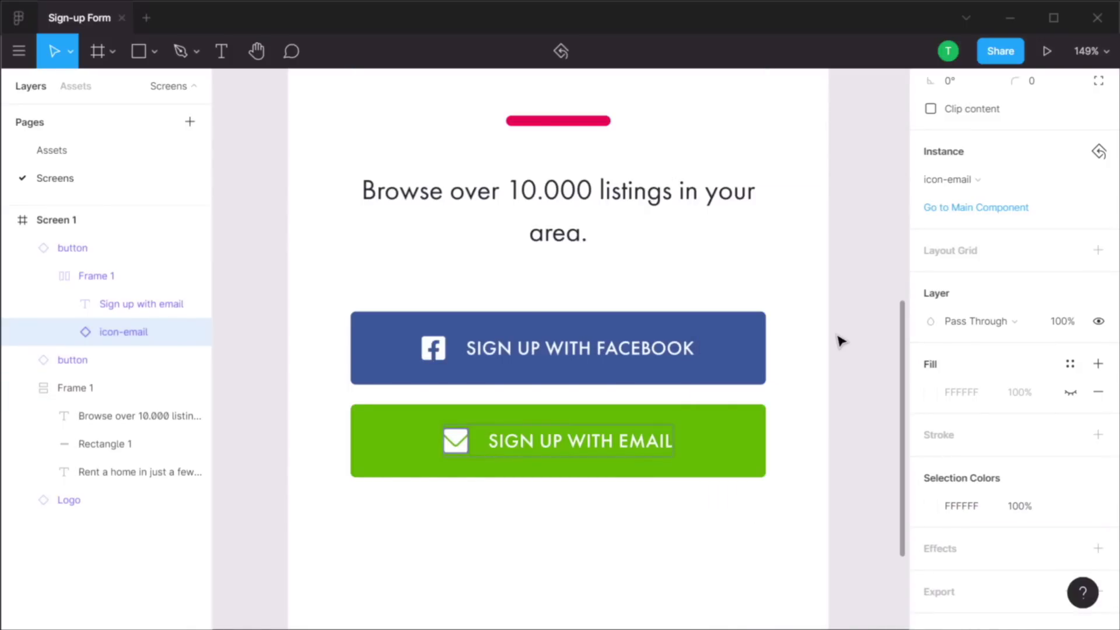
Compare the dimensions of the Facebook and email icon components on the Assets page
scroll(1002, 296, up, 3)
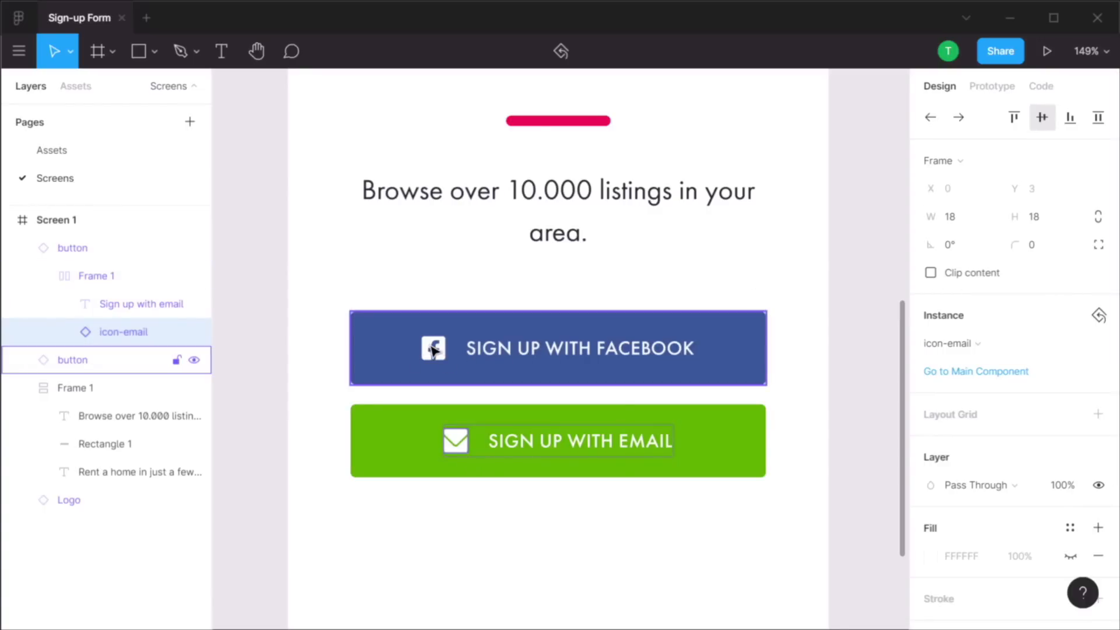
click(97, 157)
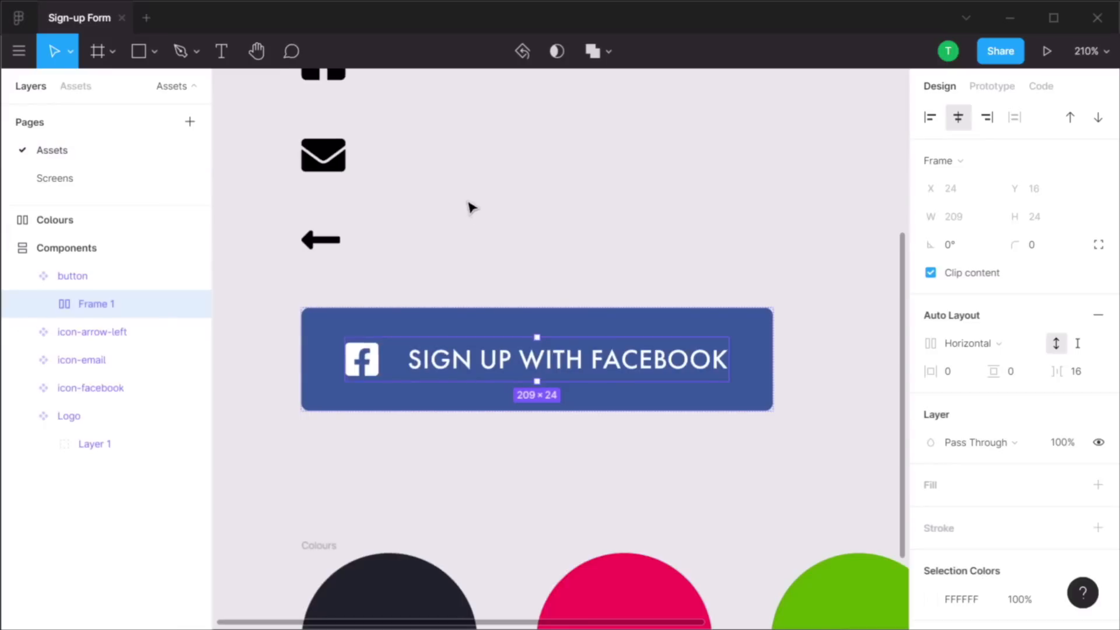
click(324, 130)
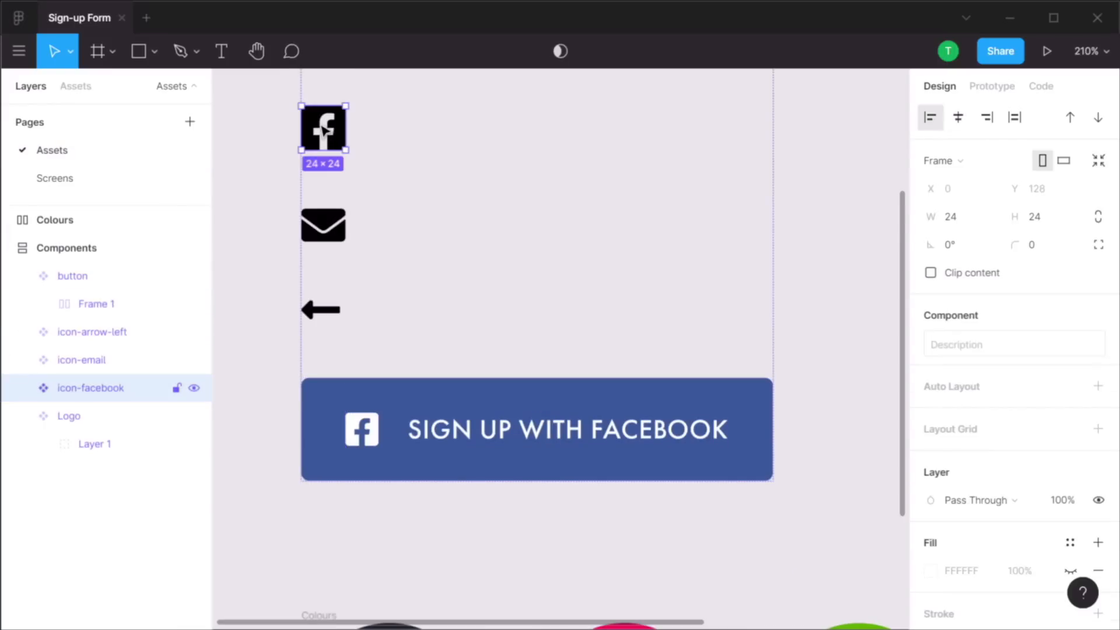
click(325, 228)
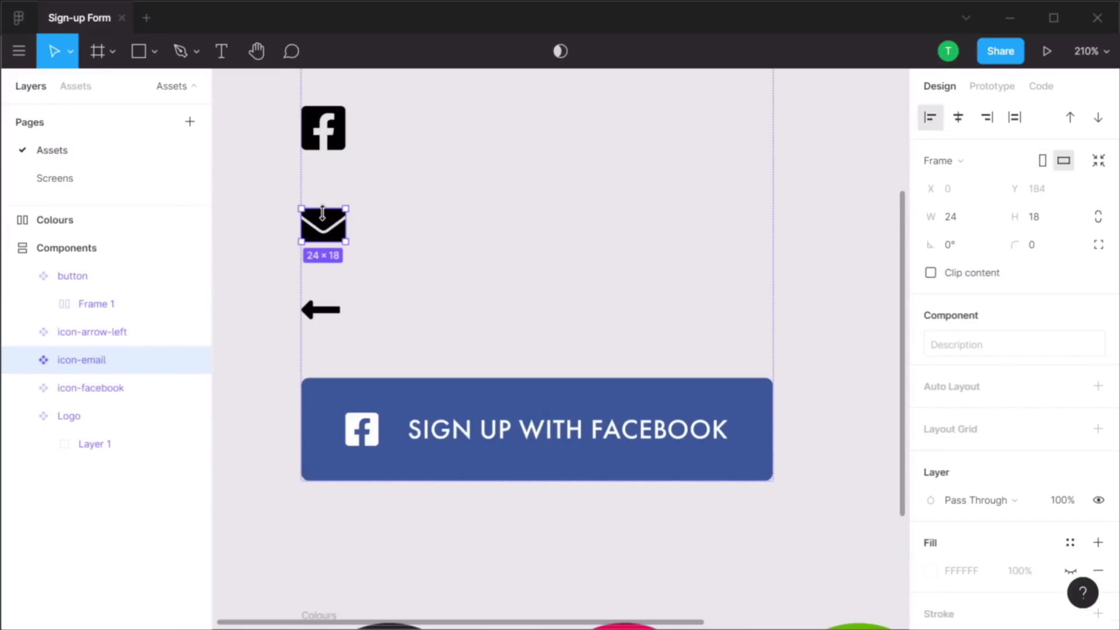
double_click(325, 229)
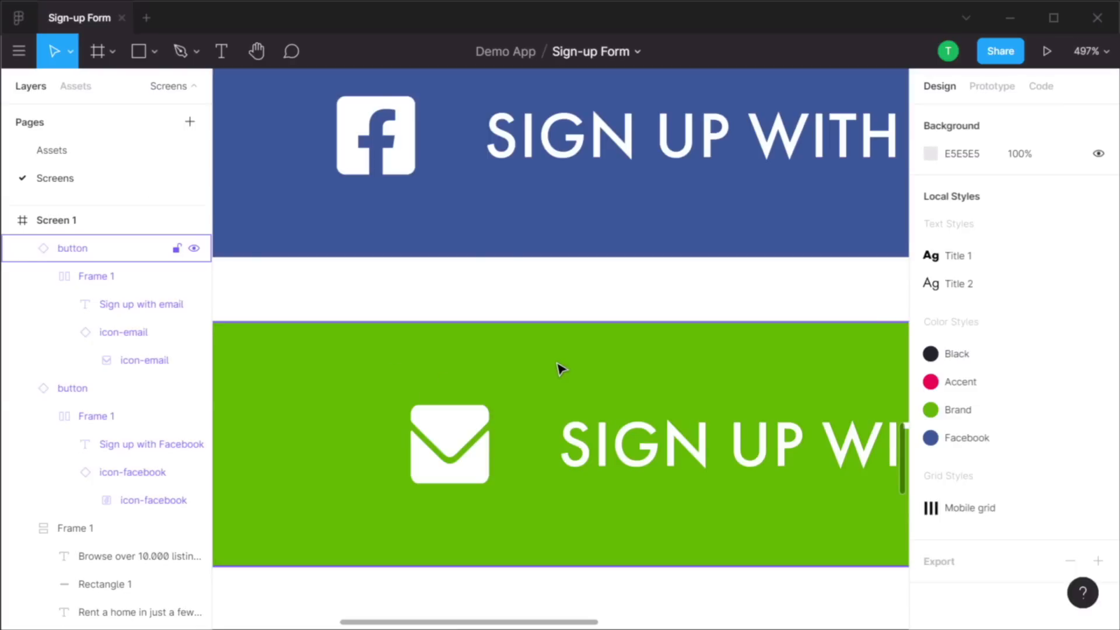
click(88, 153)
scroll(485, 237, up, 3)
click(329, 355)
click(328, 355)
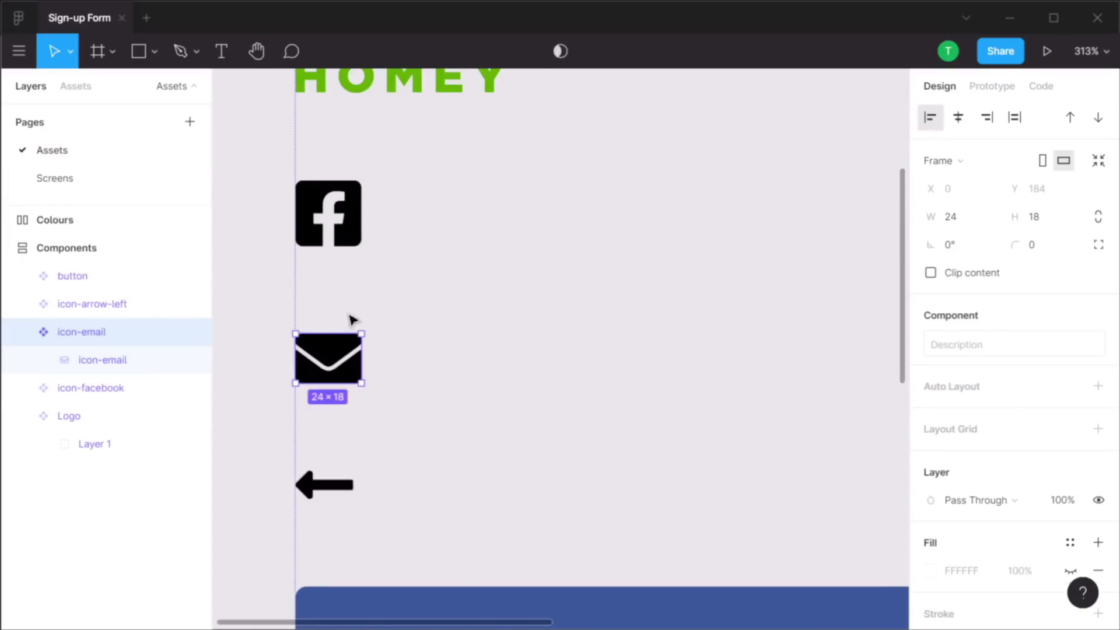
click(357, 205)
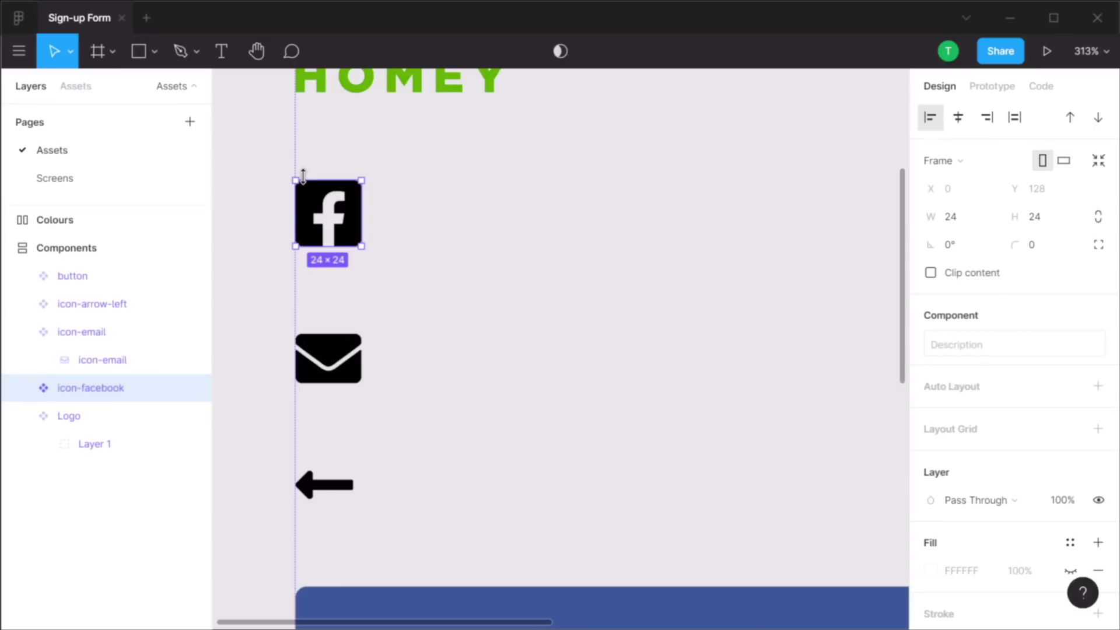
click(336, 350)
click(652, 413)
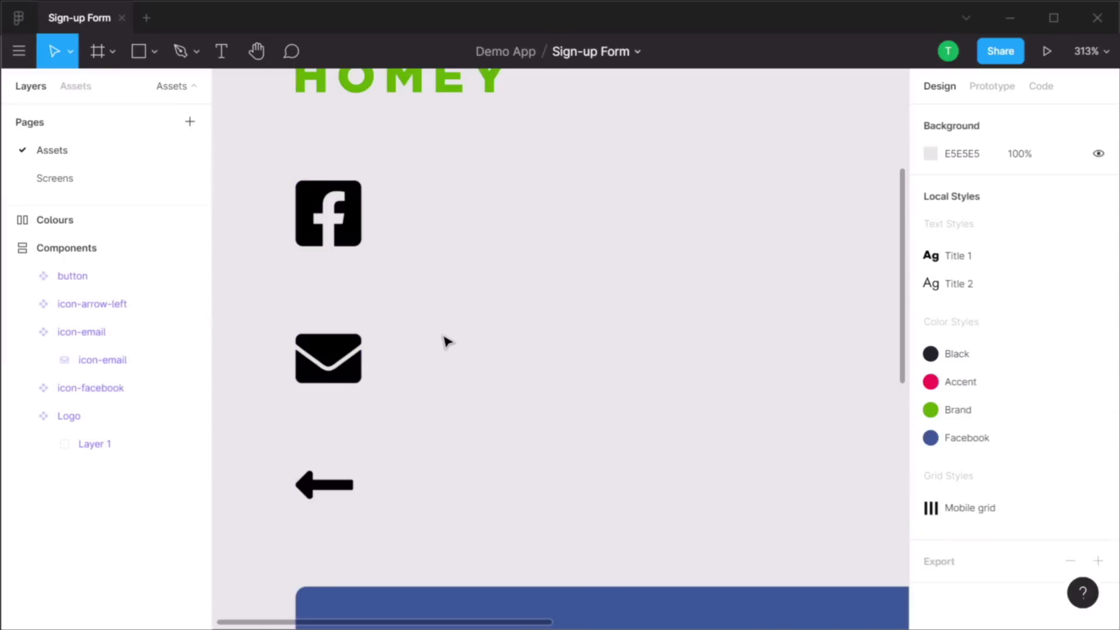
Switch to Iconset, search the solid icons for "envel", and bring the envelope-open-text icon into the Components frame in Figma
key(alt+Tab)
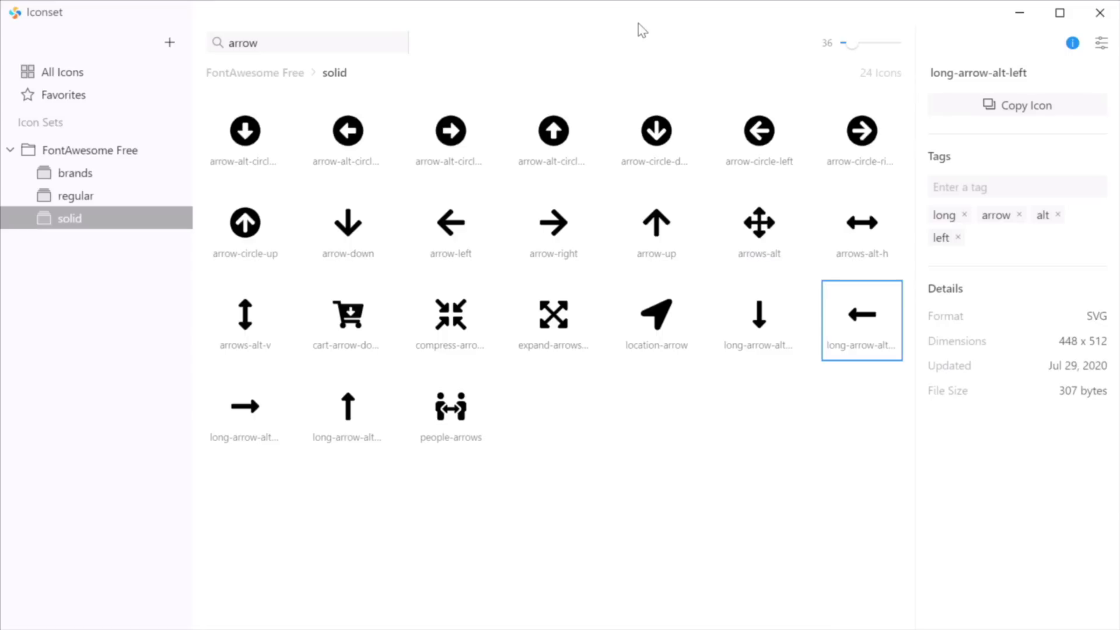
double_click(341, 44)
text(envel)
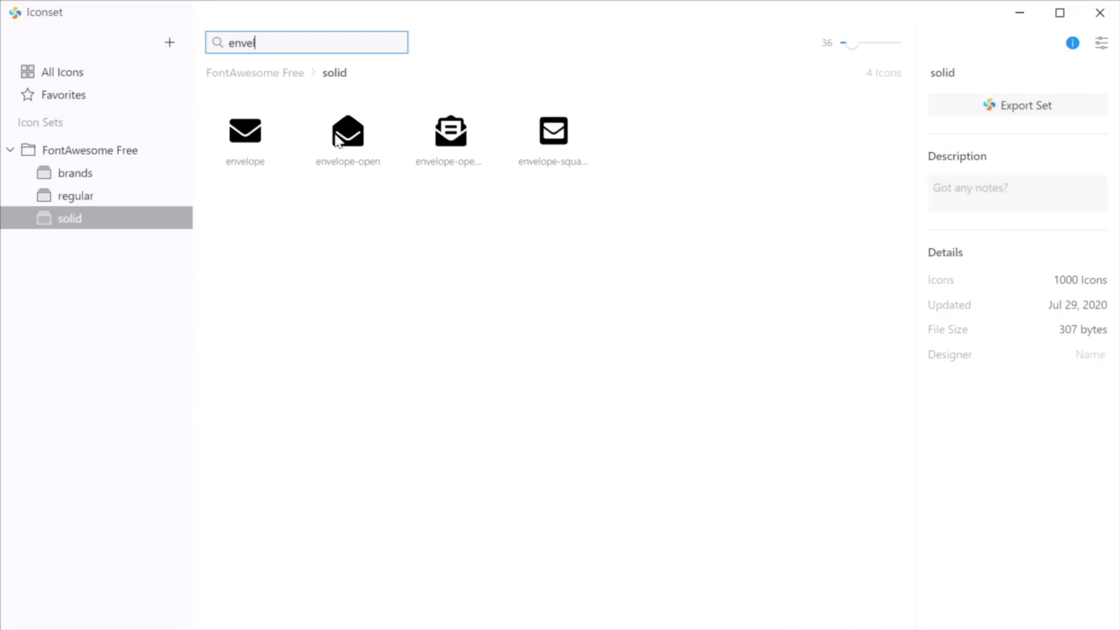
click(560, 158)
click(453, 156)
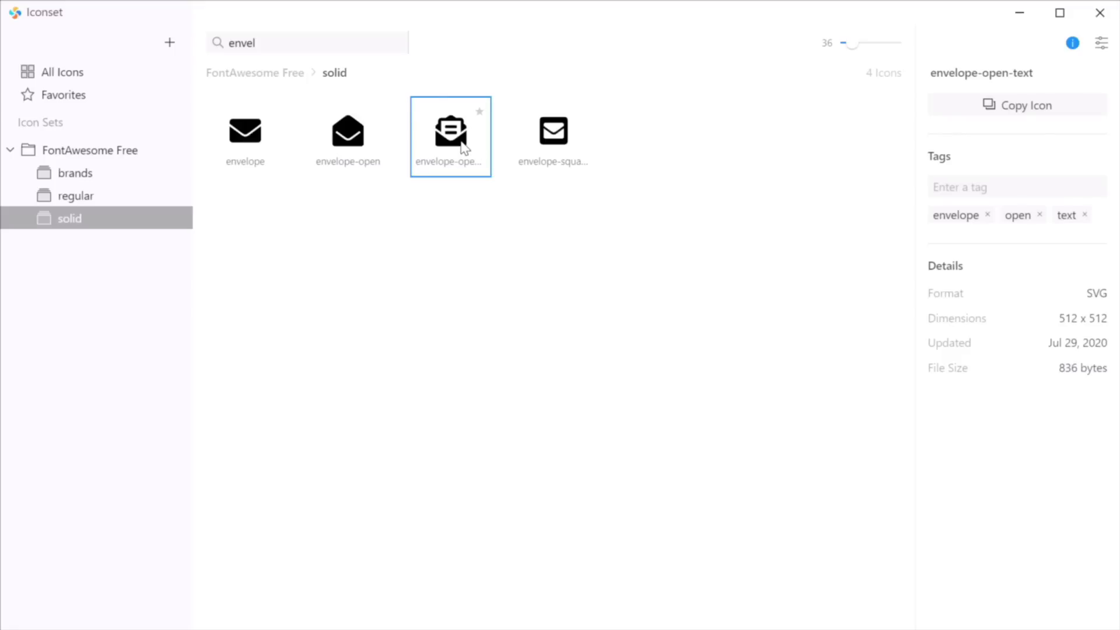
drag(460, 150, 537, 308)
key(alt+Tab)
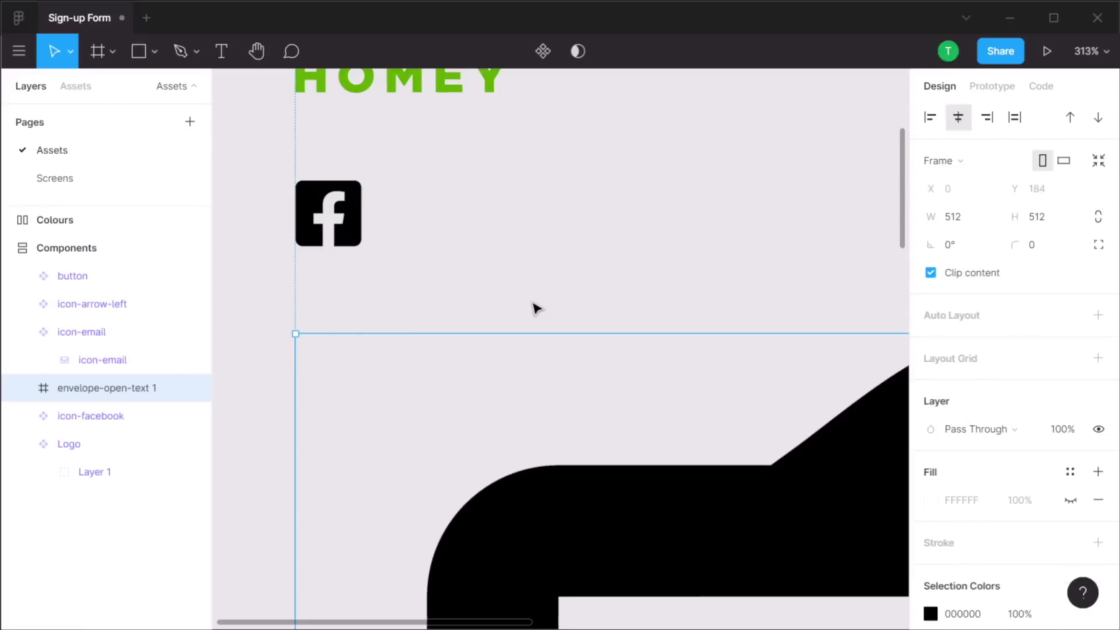
Lock the proportions of the imported envelope-open-text icon and resize it to 24 × 24
scroll(585, 303, down, 10)
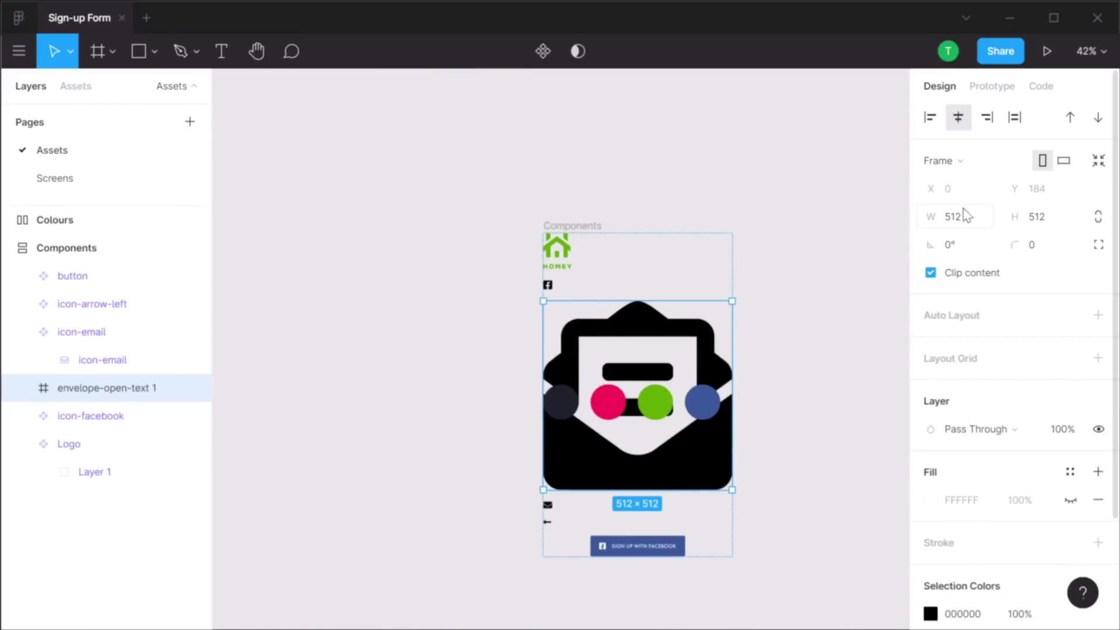
click(1099, 216)
click(1041, 216)
text(24)
key(Return)
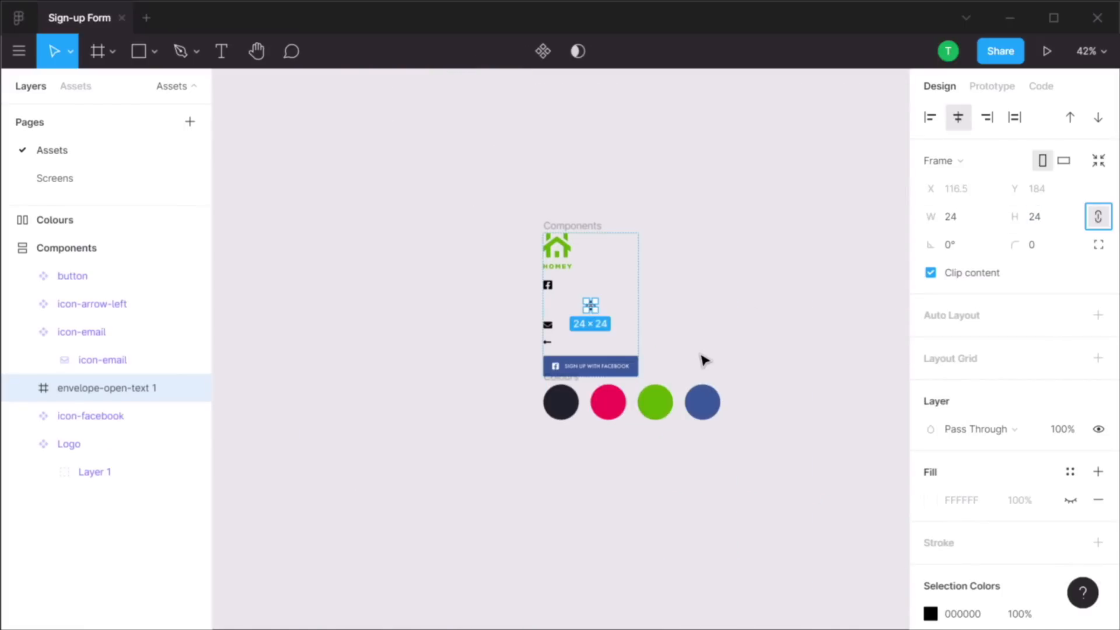
Ungroup the open-envelope icon's frame and align its vector with the left edge of the Components frame
scroll(567, 283, up, 5)
key(ctrl+shift+g)
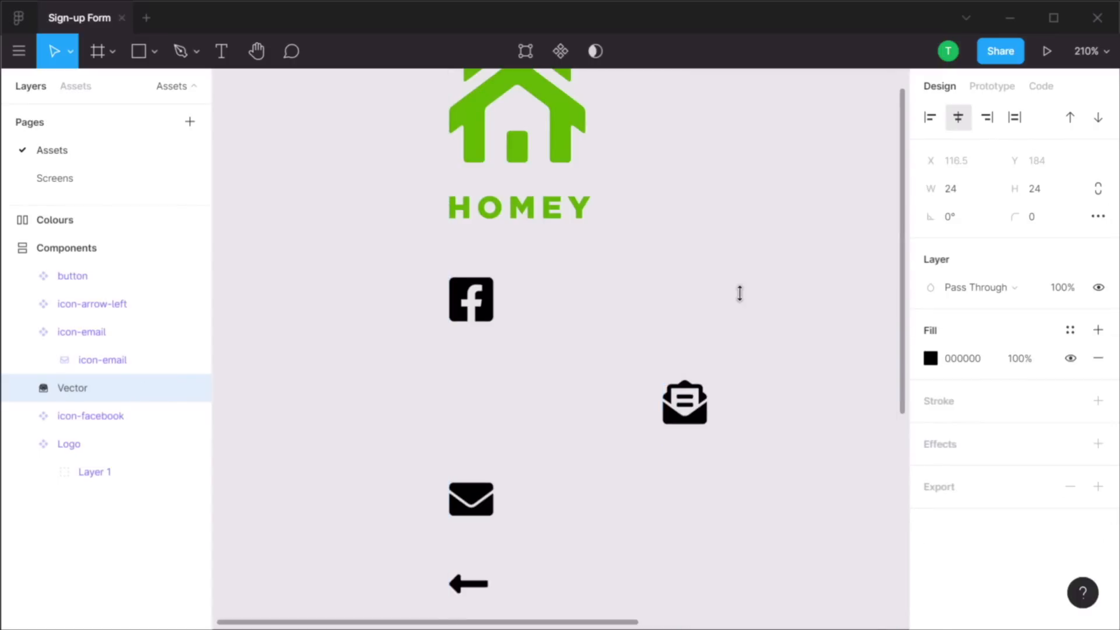
key(alt+a)
Delete the old closed-envelope component and turn the open-envelope vector into a component named icon-email
click(111, 340)
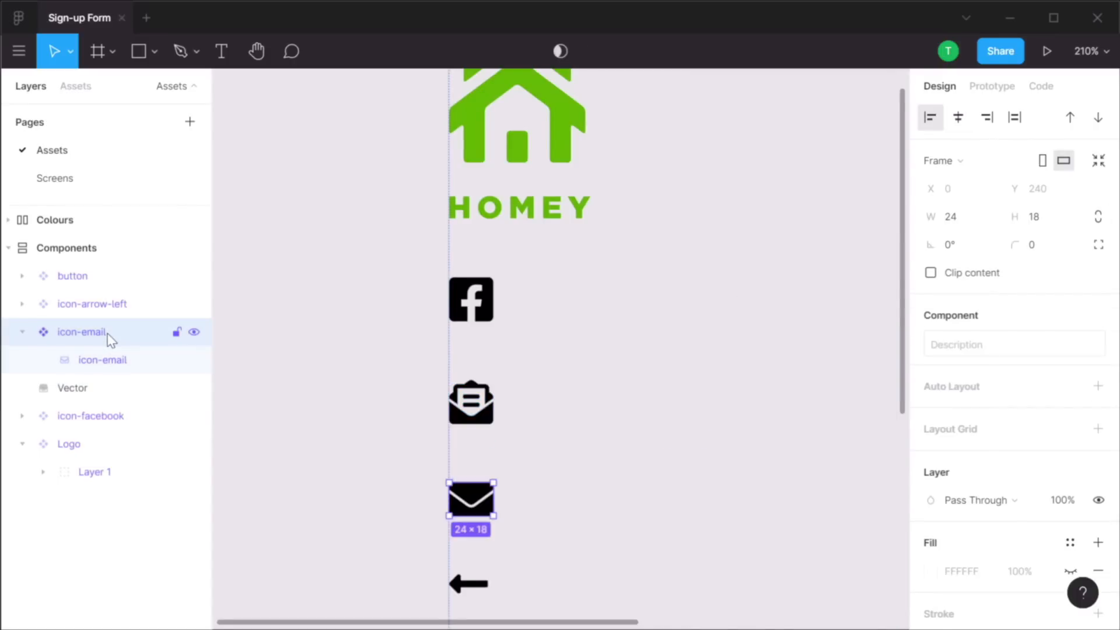
key(Delete)
double_click(81, 332)
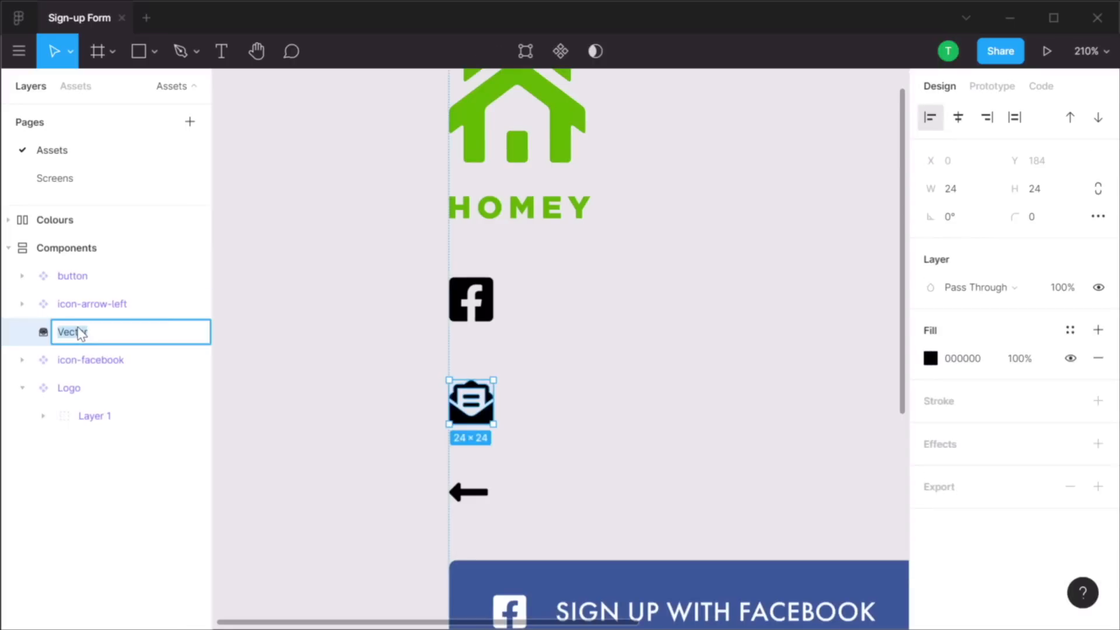
text(icon-email)
key(Return)
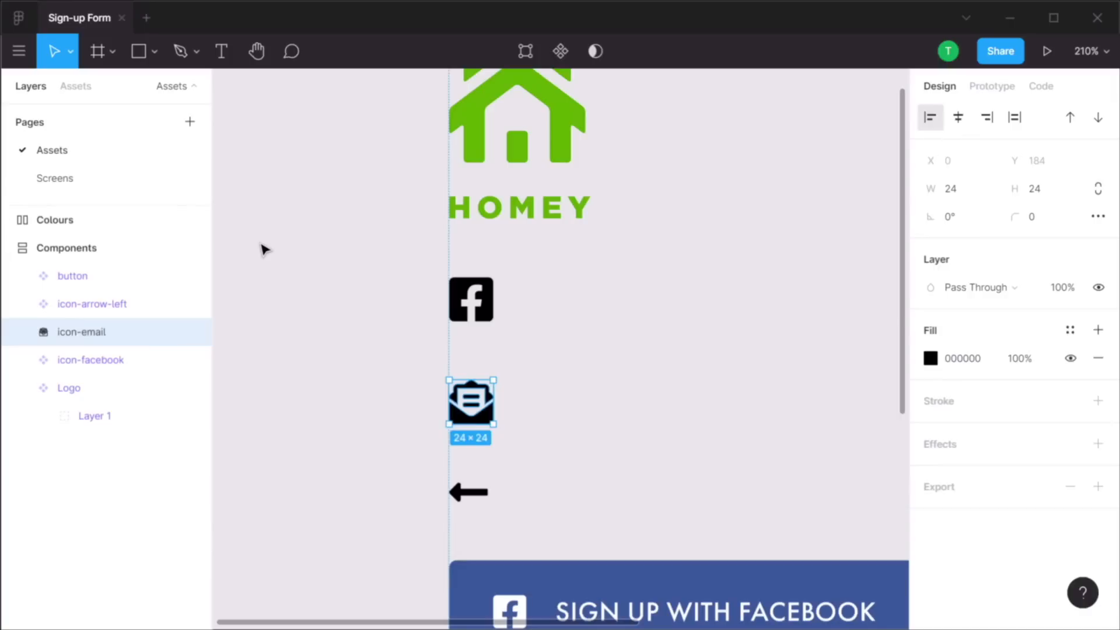
click(562, 52)
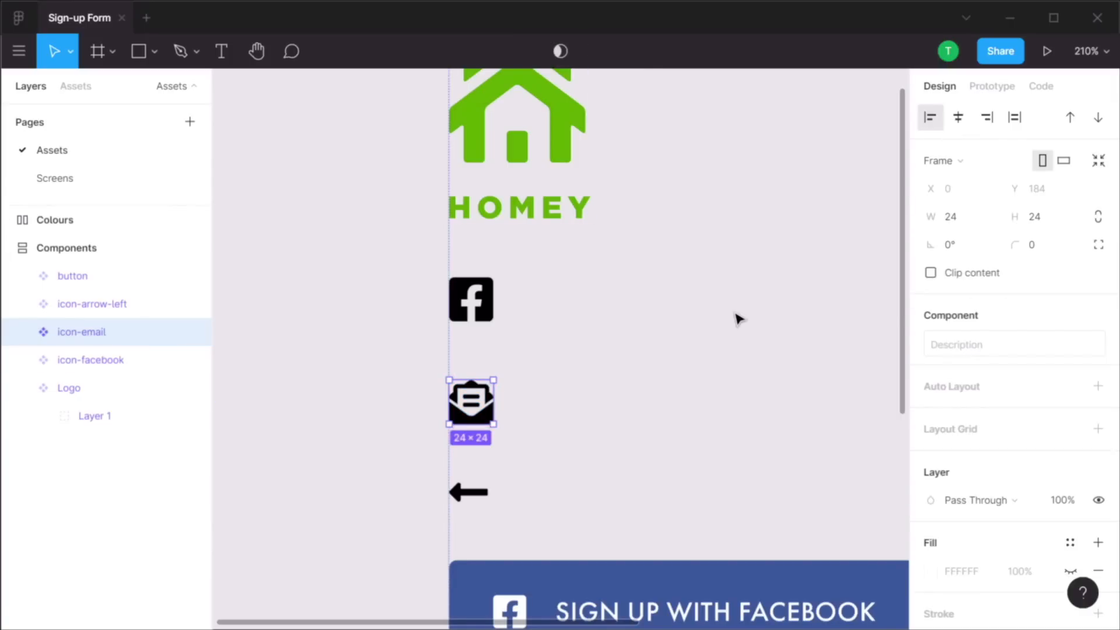
On the Screens page, reset the email button's icon instance and swap it for the new icon-email component
click(112, 178)
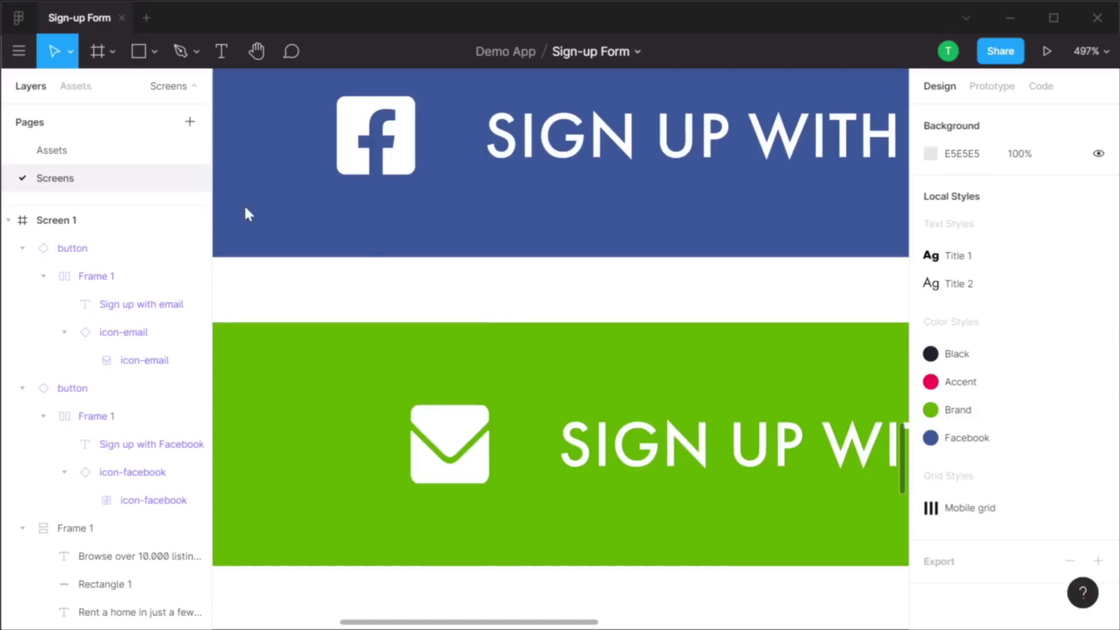
click(445, 450)
click(441, 450)
click(443, 448)
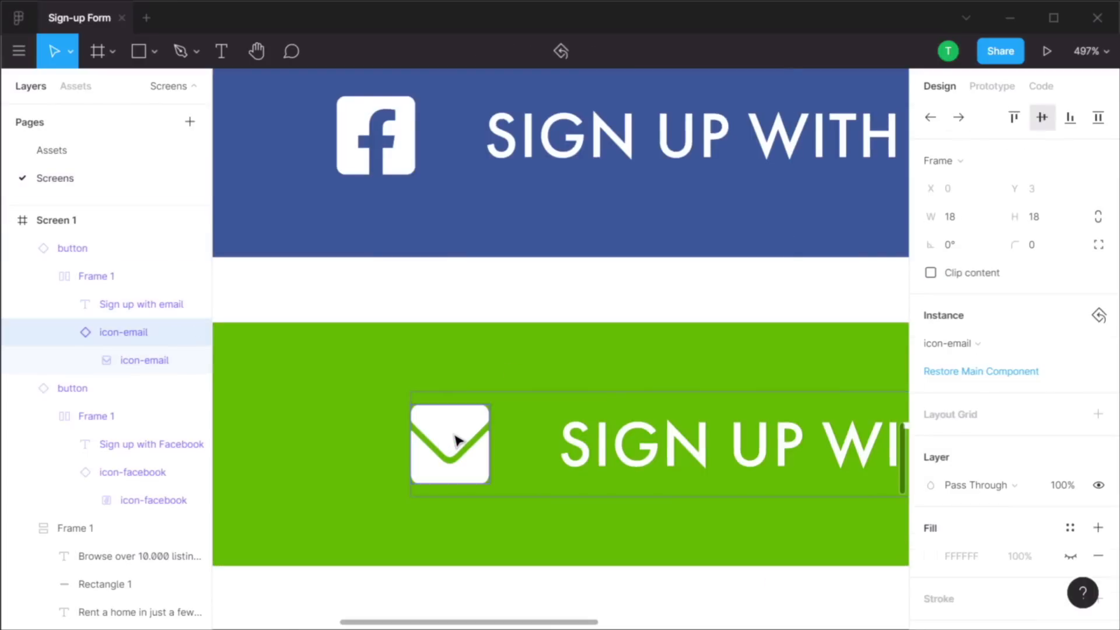
right_click(131, 338)
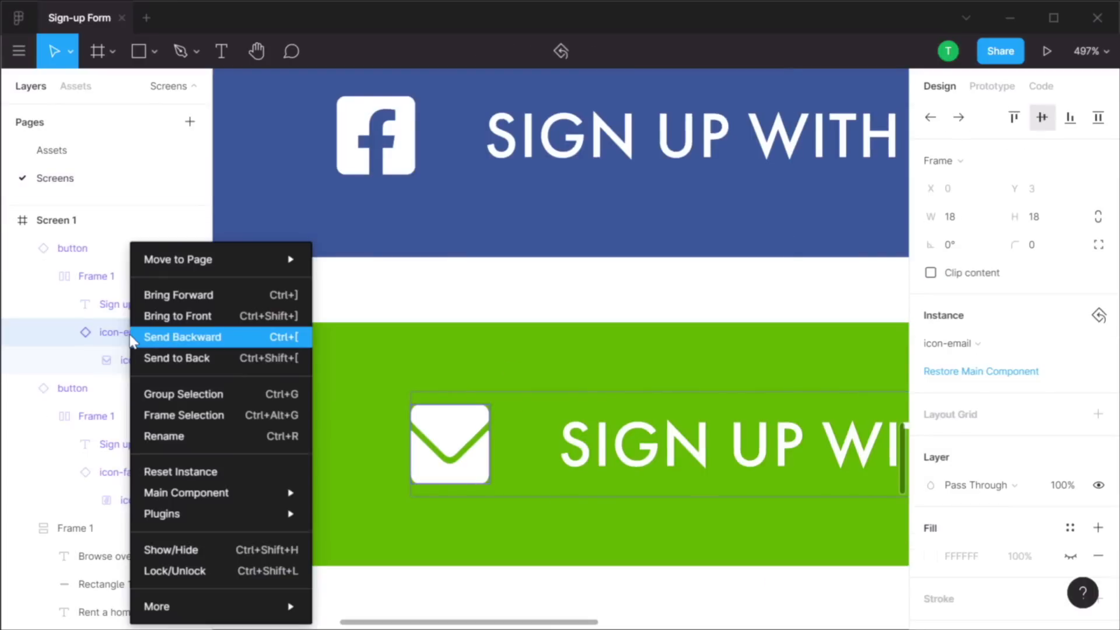
click(204, 472)
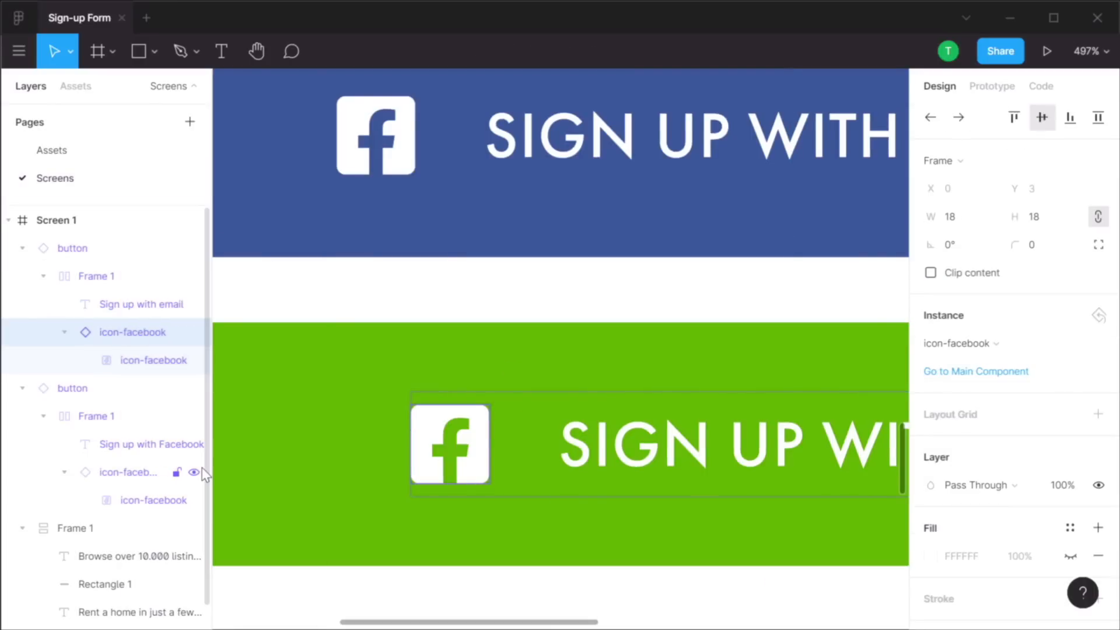
right_click(118, 337)
mouse_move(218, 470)
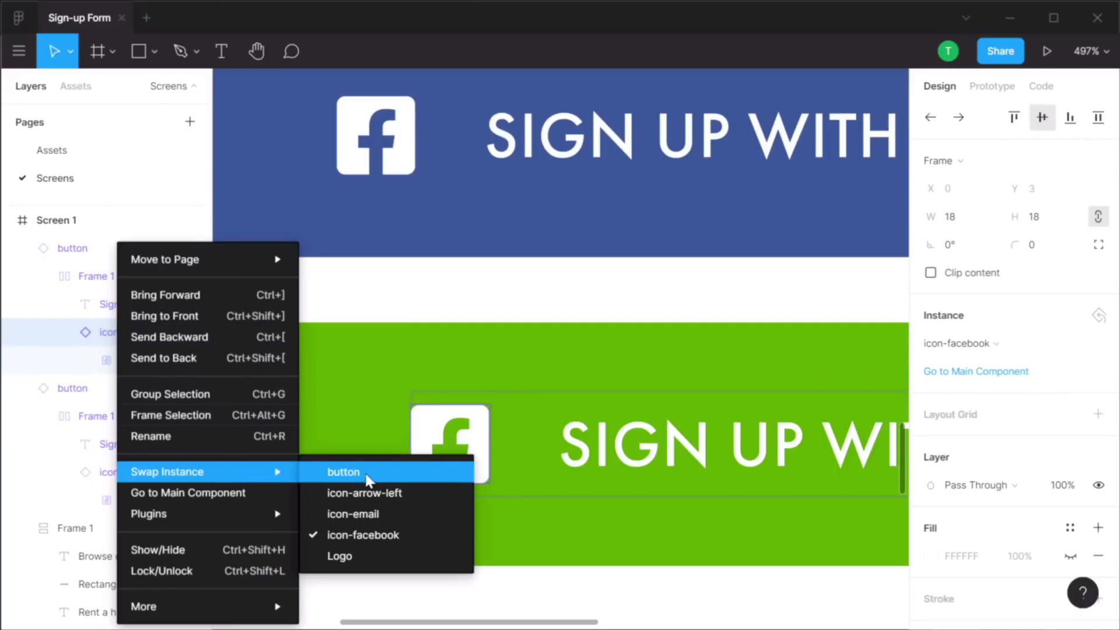
click(375, 516)
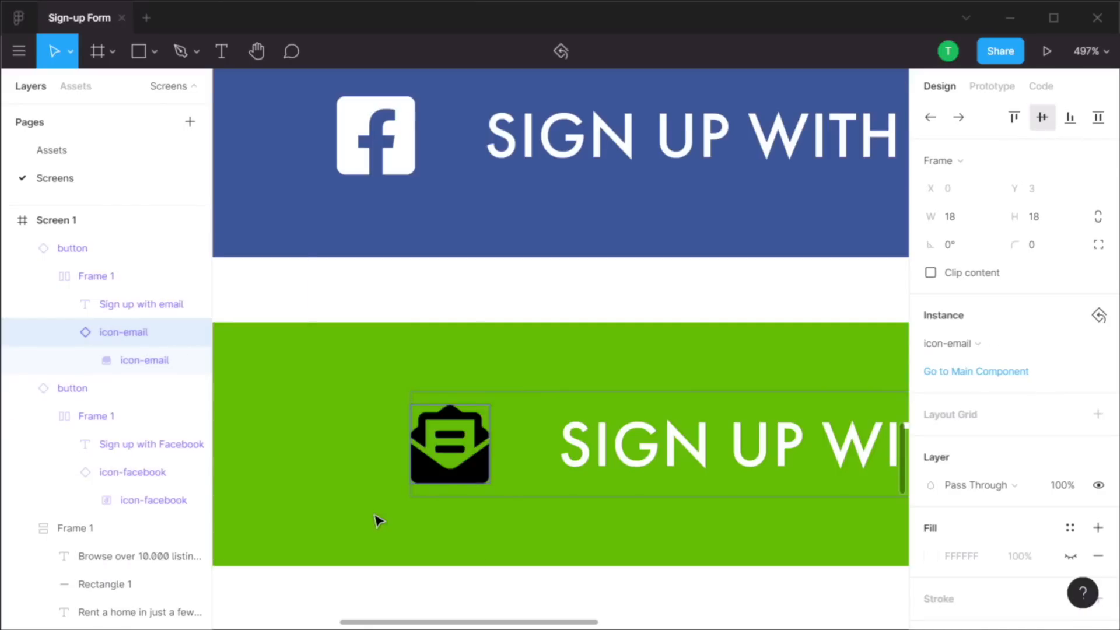
Set the open-envelope icon's colour in the email button to white, FFFFFF
scroll(1015, 425, down, 3)
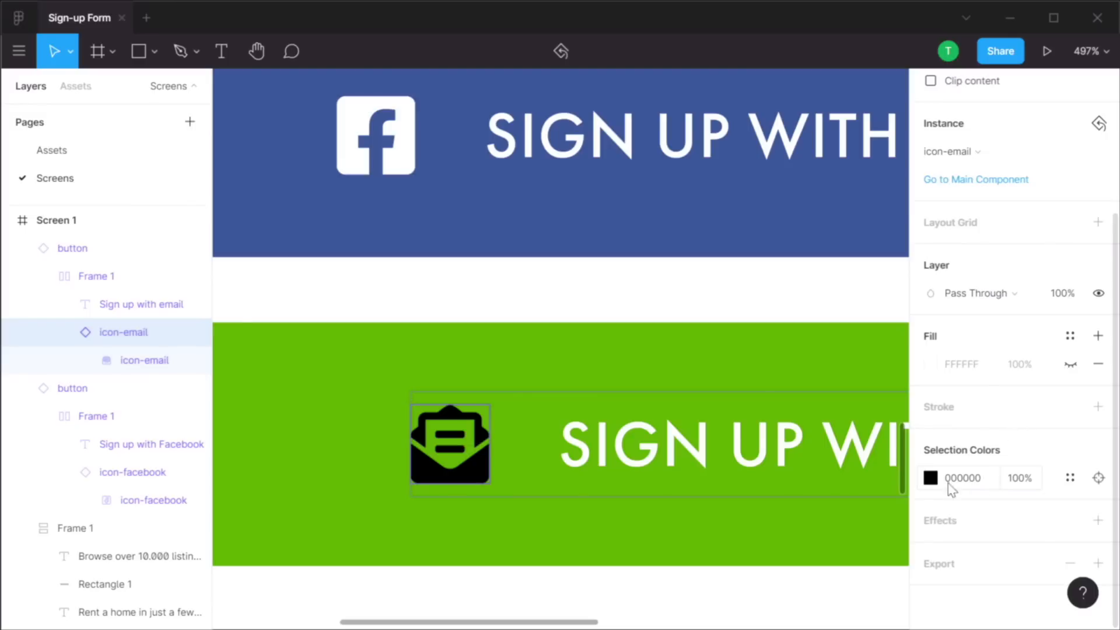
click(930, 478)
drag(736, 350, 703, 187)
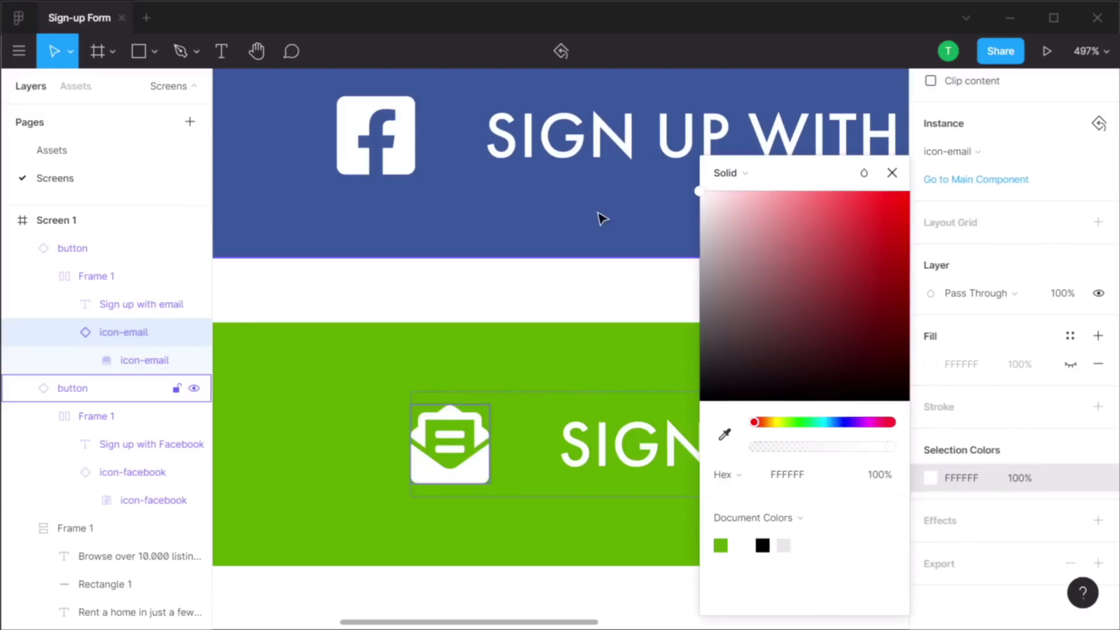
click(586, 291)
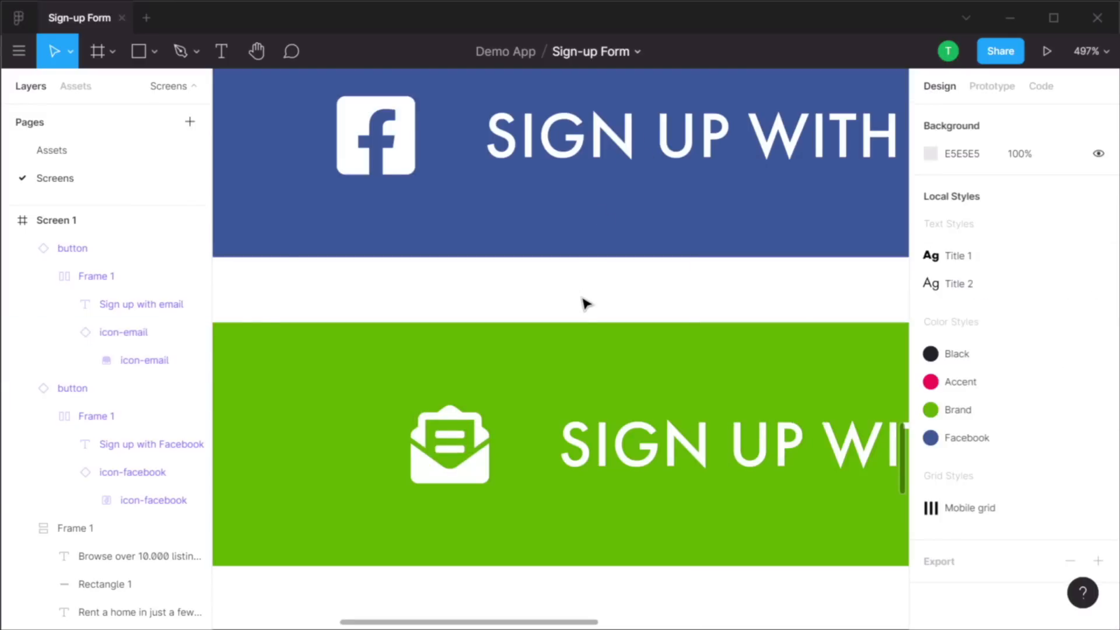
Combine the Facebook and email buttons in a vertical auto layout with 32 spacing between items
scroll(585, 304, down, 6)
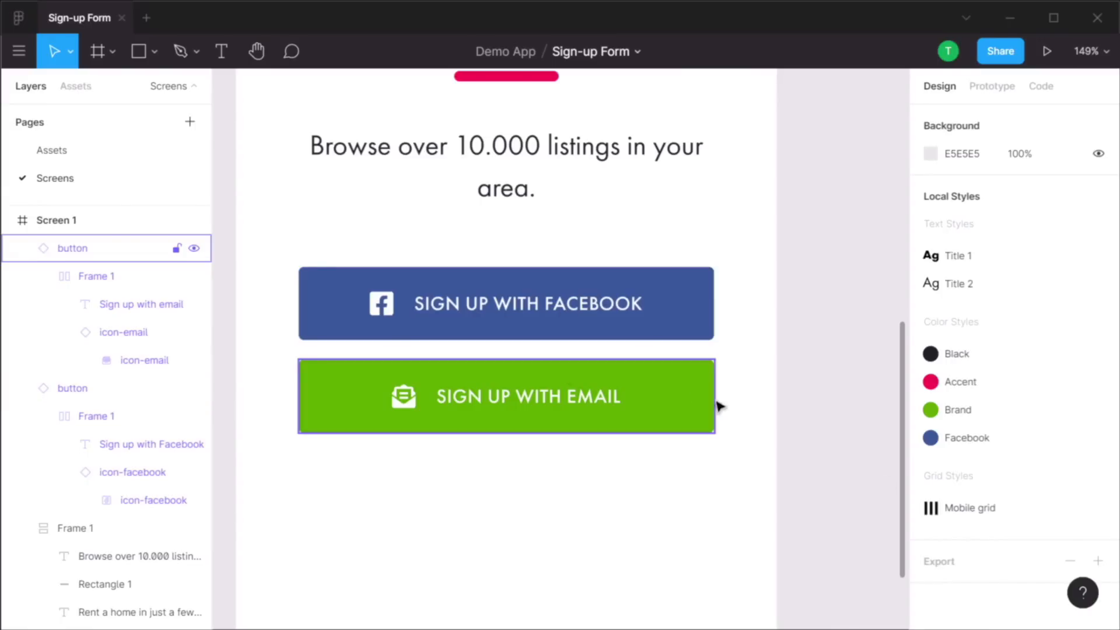
click(655, 320)
shift+click(664, 398)
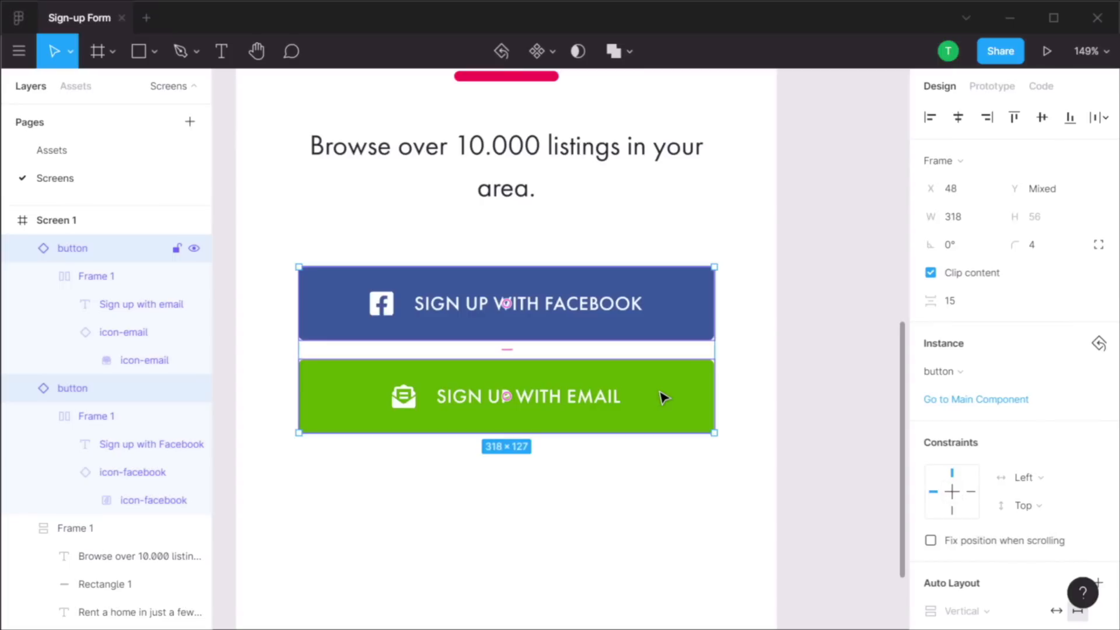
key(shift+a)
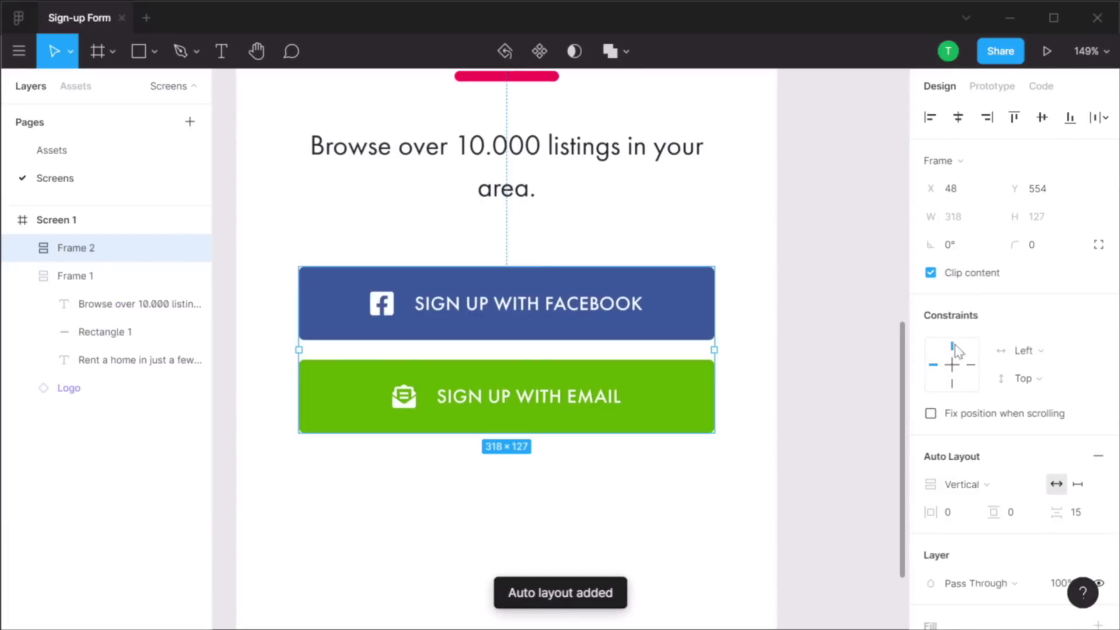
click(1088, 514)
text(32)
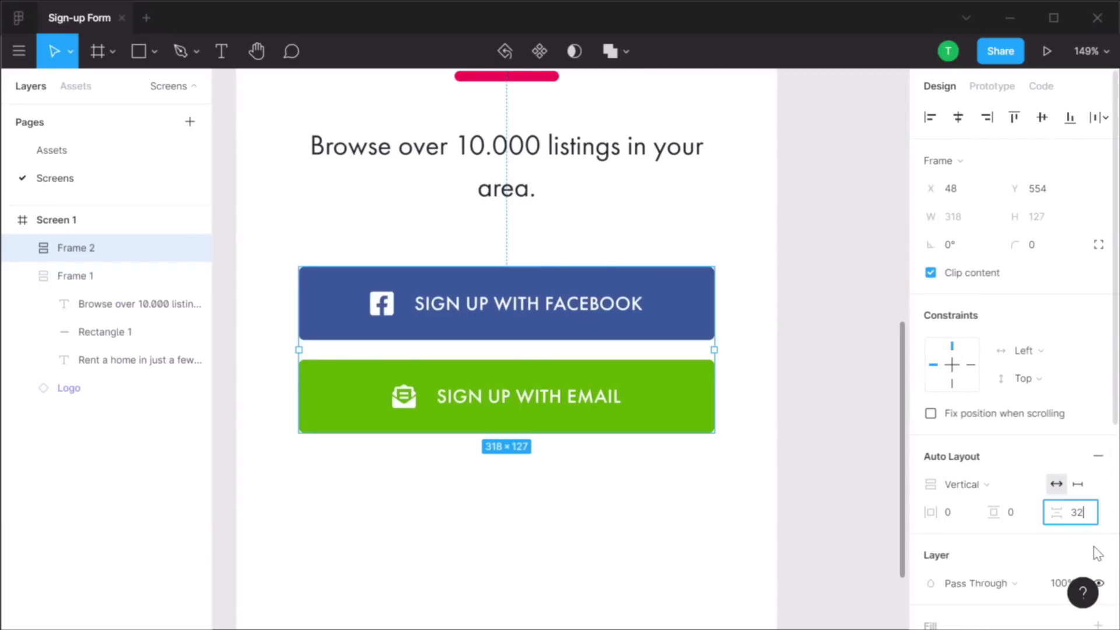
key(Tab)
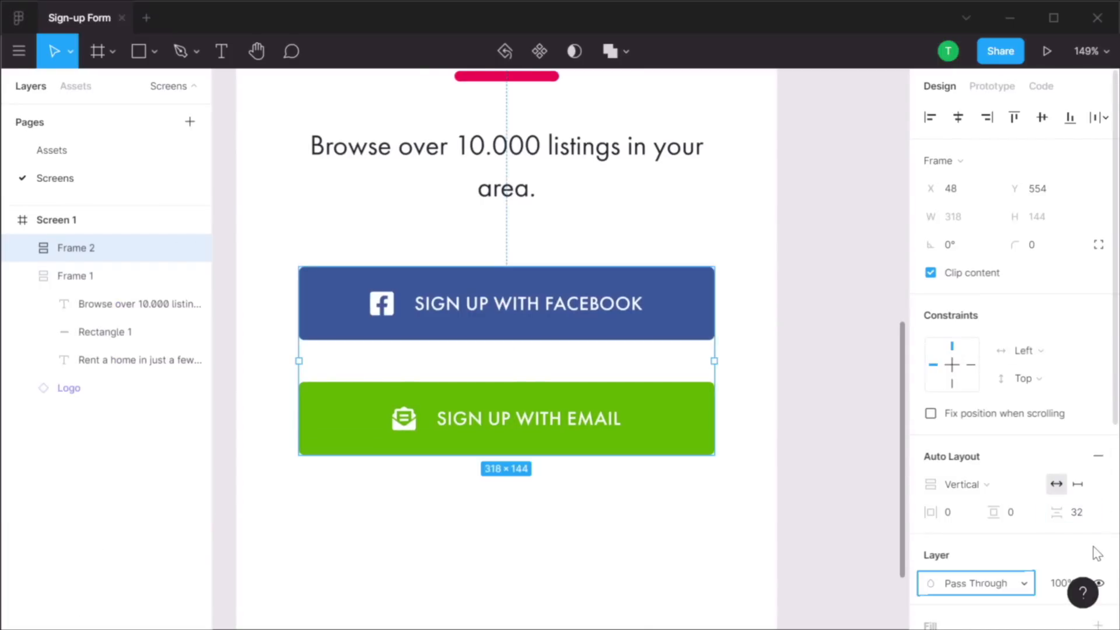
Combine the logo, the heading text frame and the sign-up button frame in a vertical auto layout with 64 spacing between items
click(798, 255)
key(shift+1)
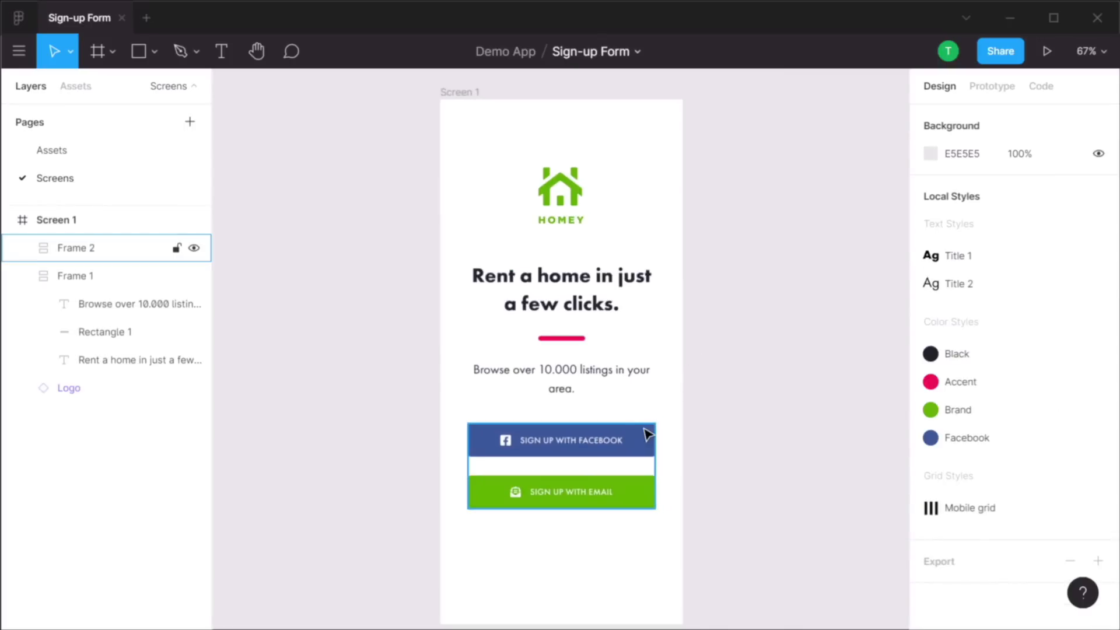
click(598, 441)
shift+click(583, 380)
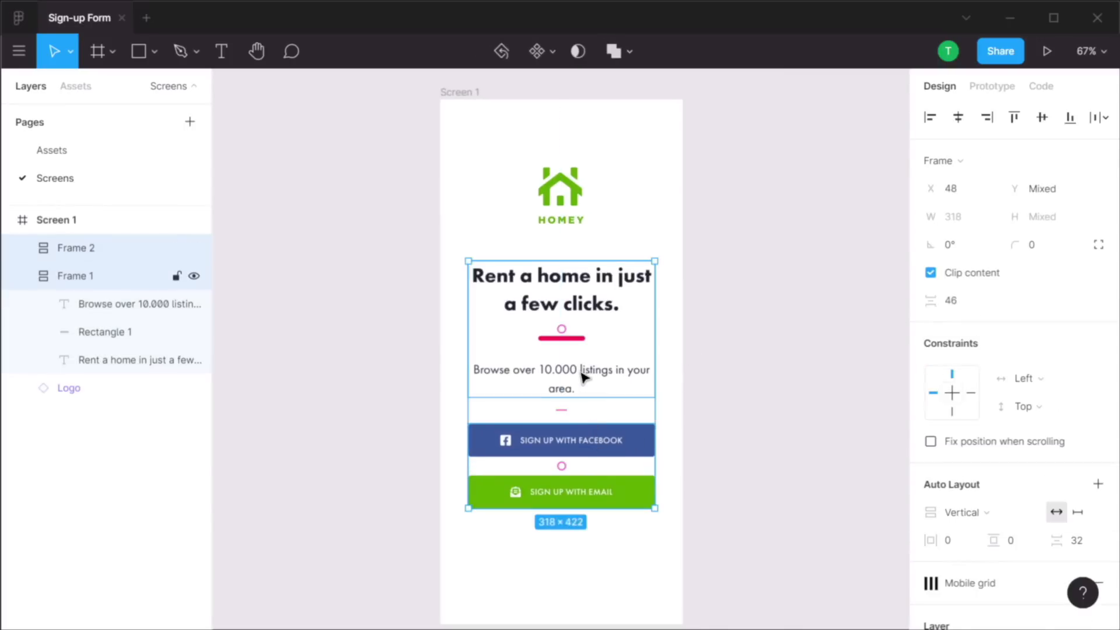
shift+click(569, 208)
key(shift+a)
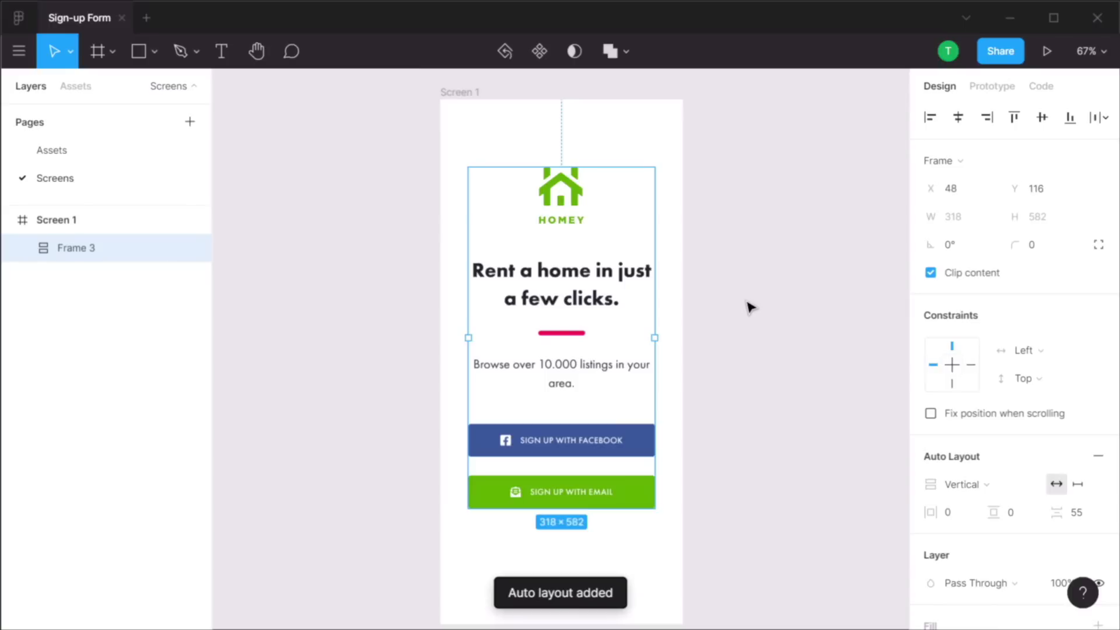
click(1084, 513)
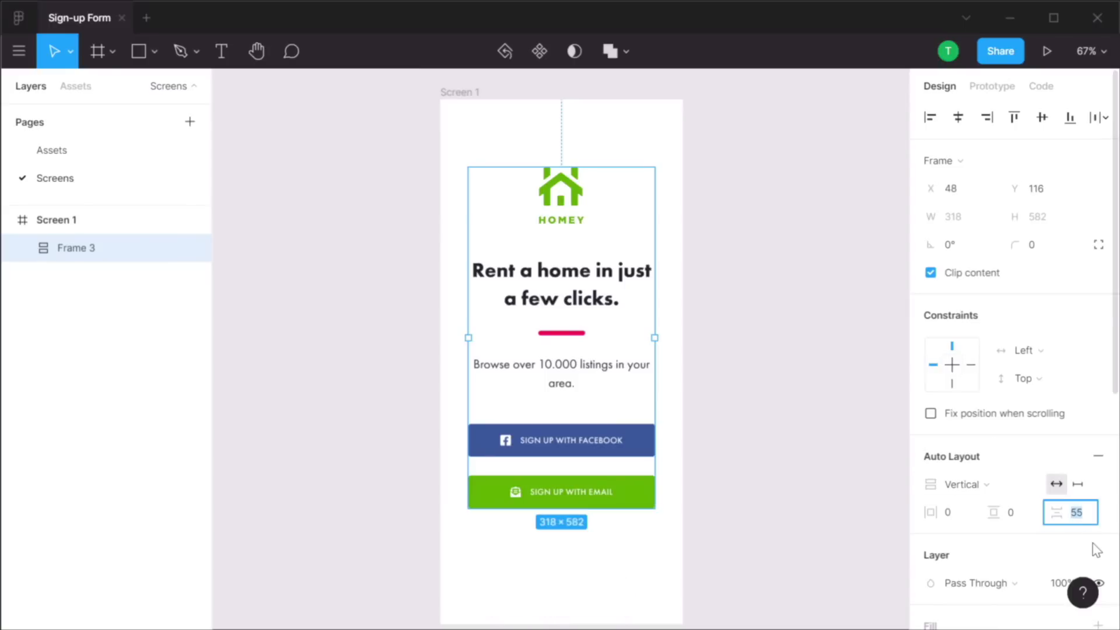
key(Return)
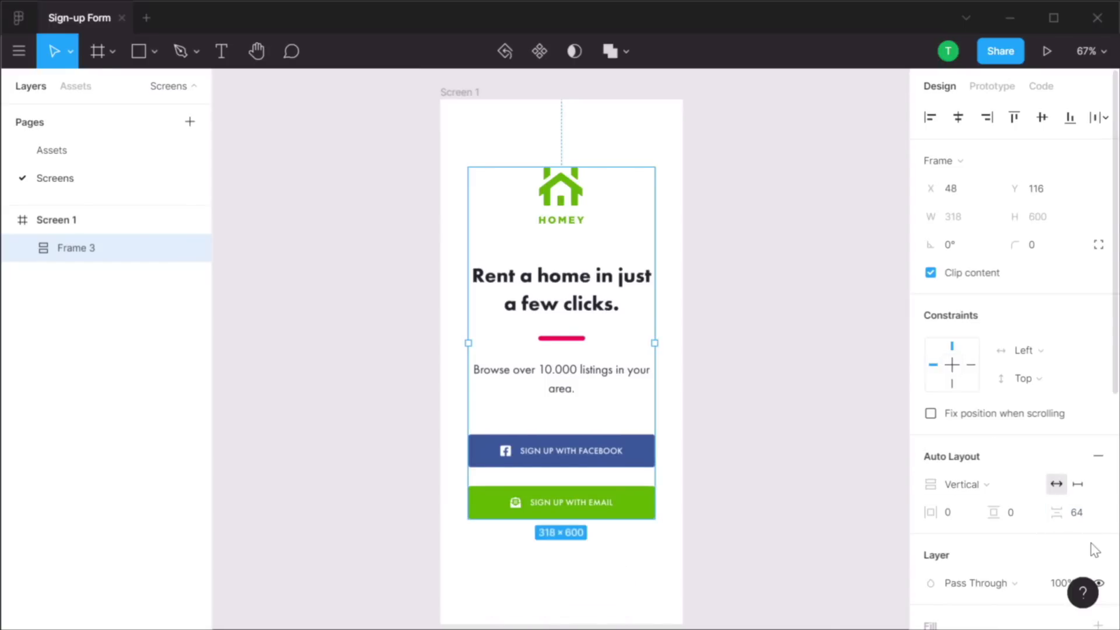
Add the text "Already have an account? Log in" below the email button and apply the Black colour style to it
click(795, 385)
scroll(797, 386, down, 2)
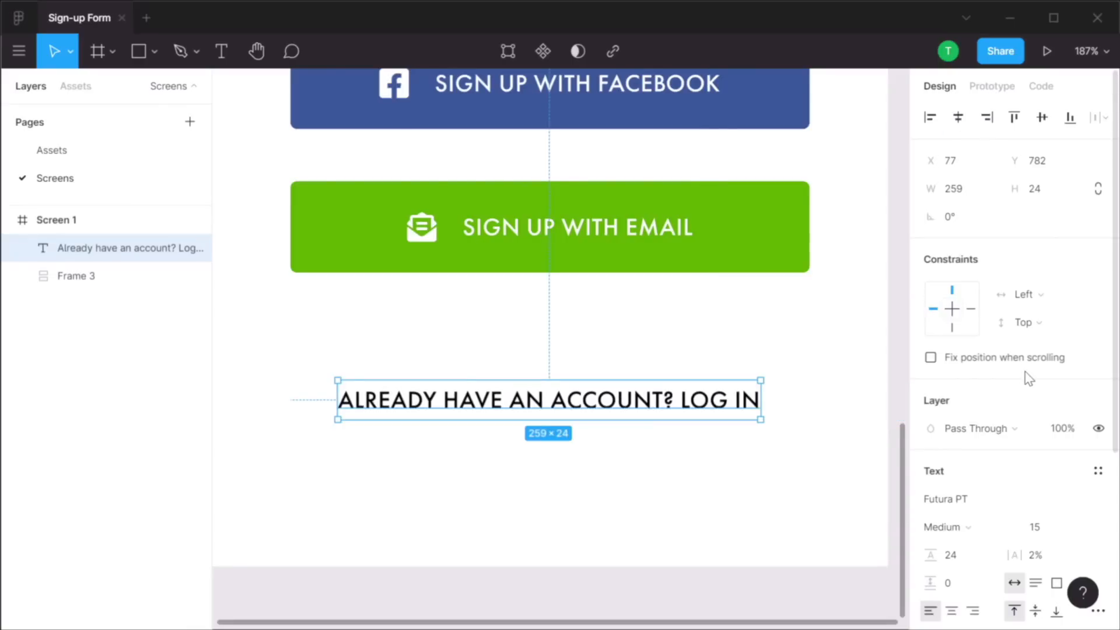
scroll(1044, 390, down, 5)
click(1066, 406)
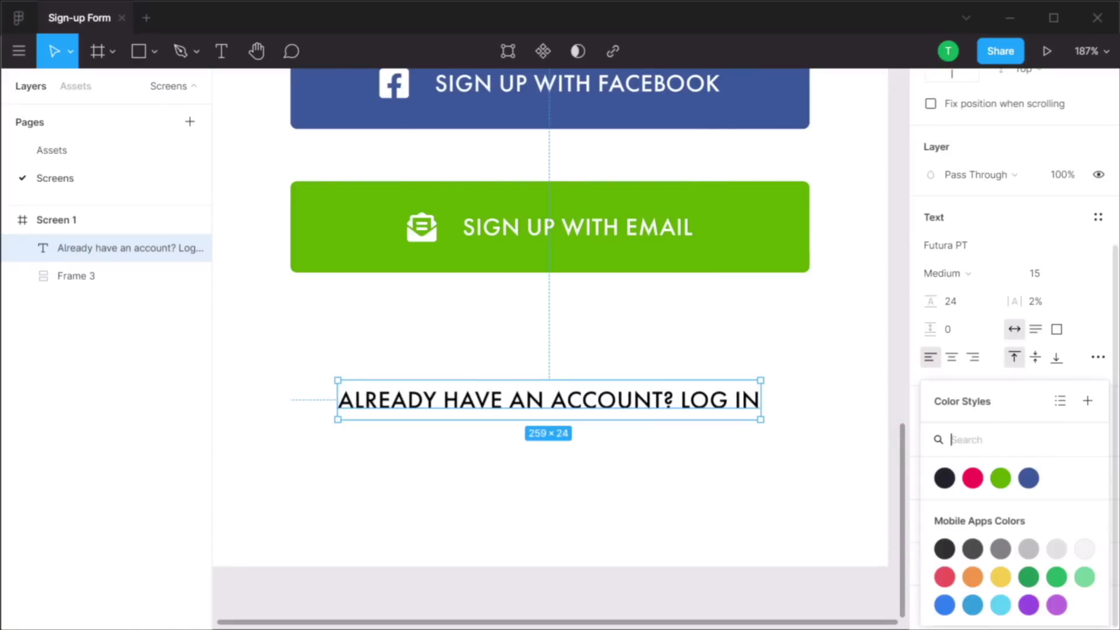
click(945, 478)
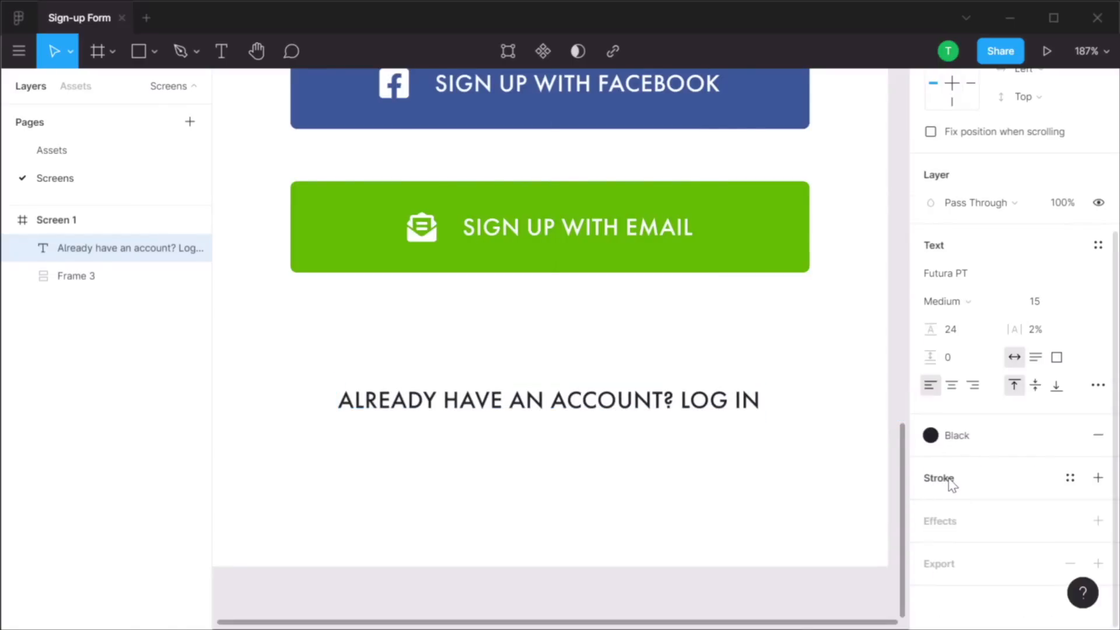
Set the "Already have an account? Log in" text to the Book weight at size 18
click(959, 299)
click(973, 277)
click(1059, 304)
text(18)
key(Tab)
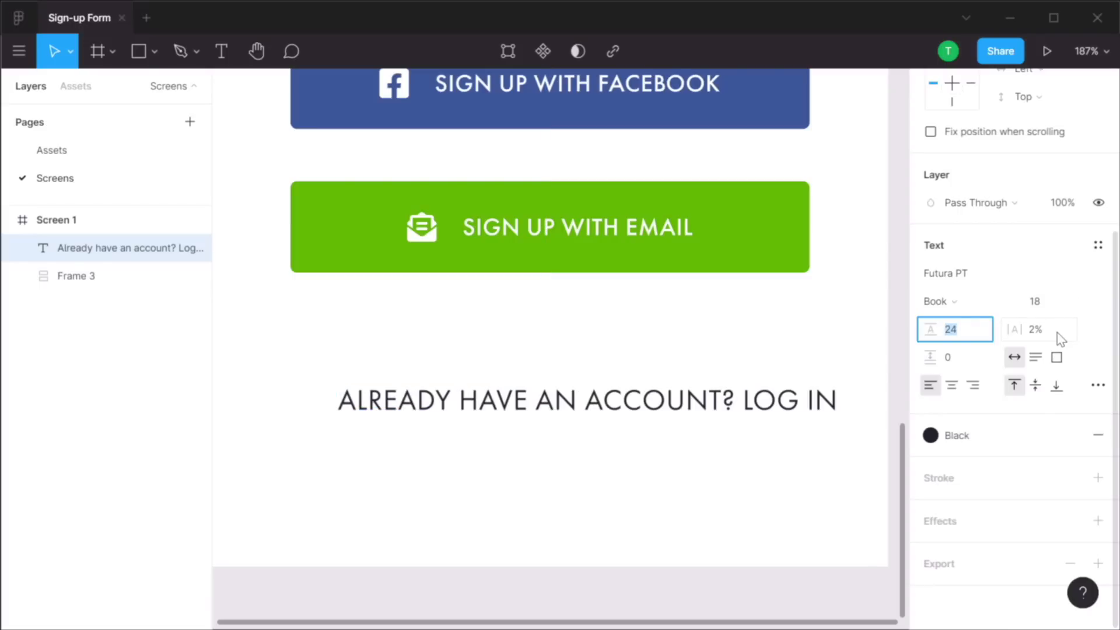
Change the letter case of the "Already have an account? Log in" text to As Typed
click(1098, 385)
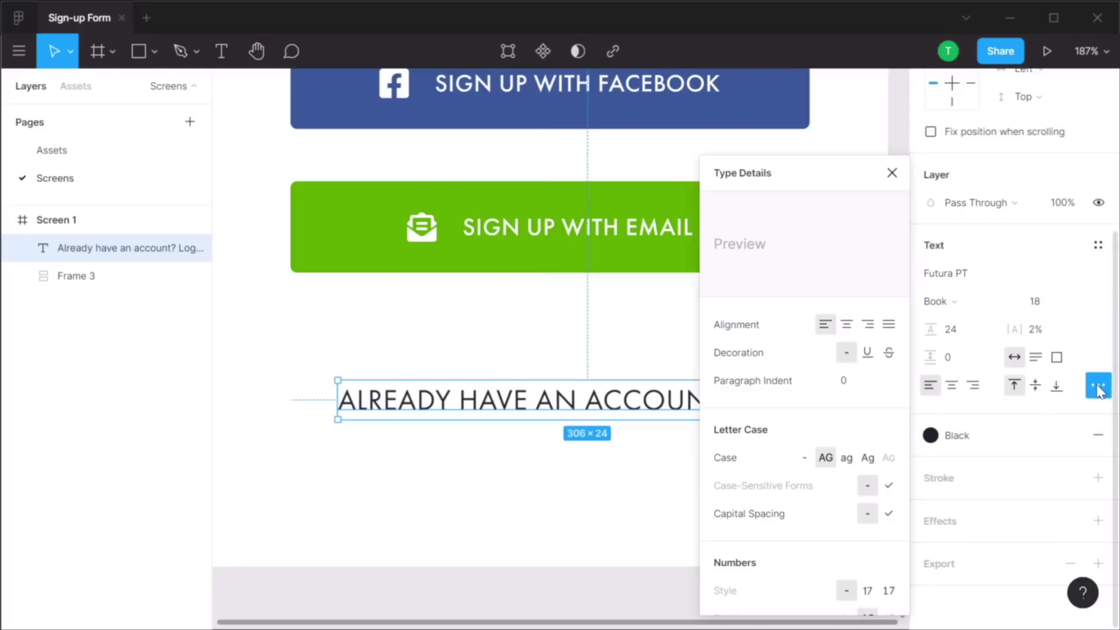
click(805, 458)
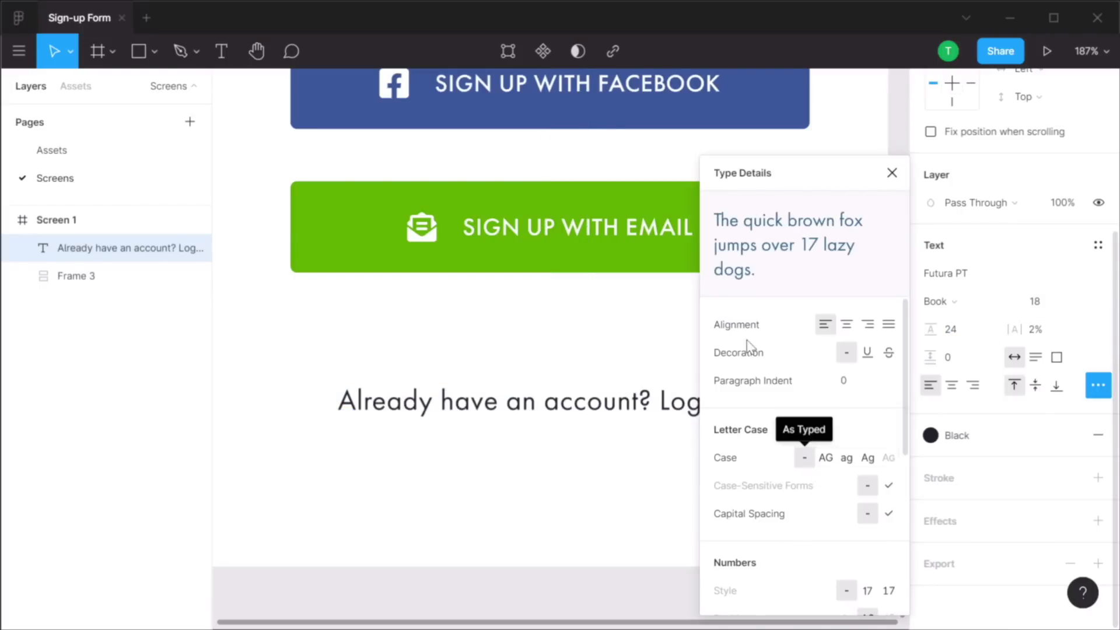
click(892, 173)
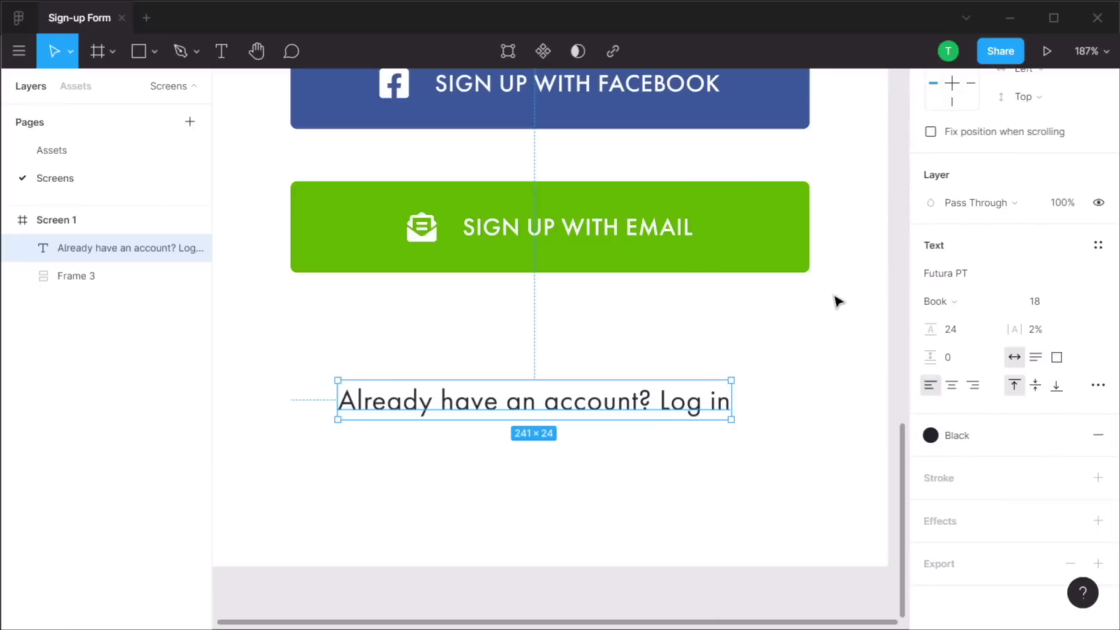
Set the letter spacing of the "Already have an account? Log in" text to 0% and centre-align it
click(1041, 330)
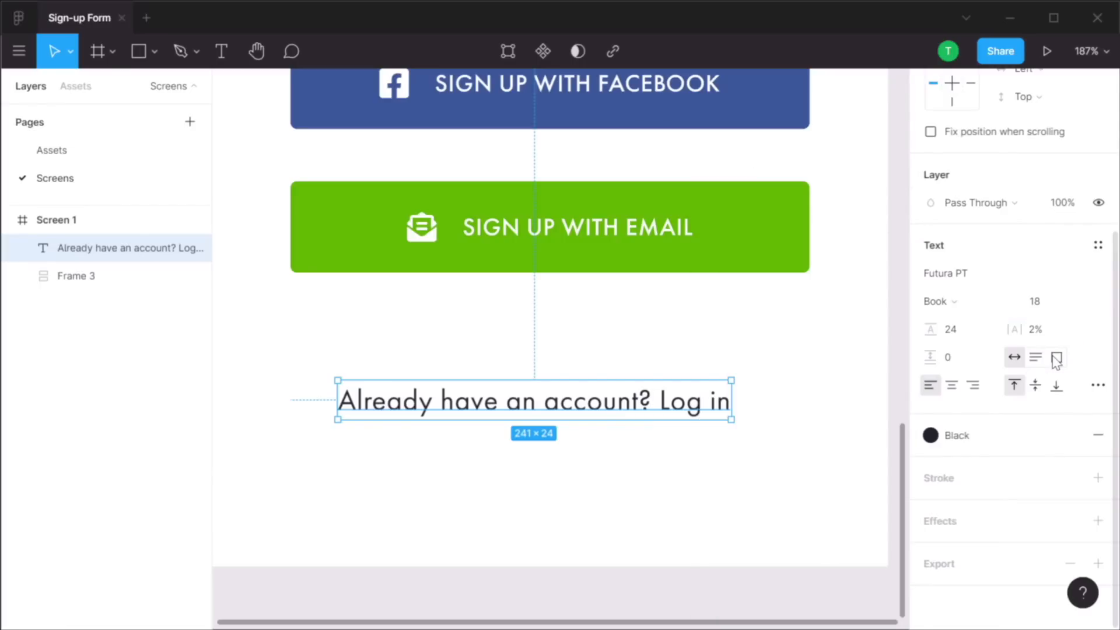
text(0)
key(Return)
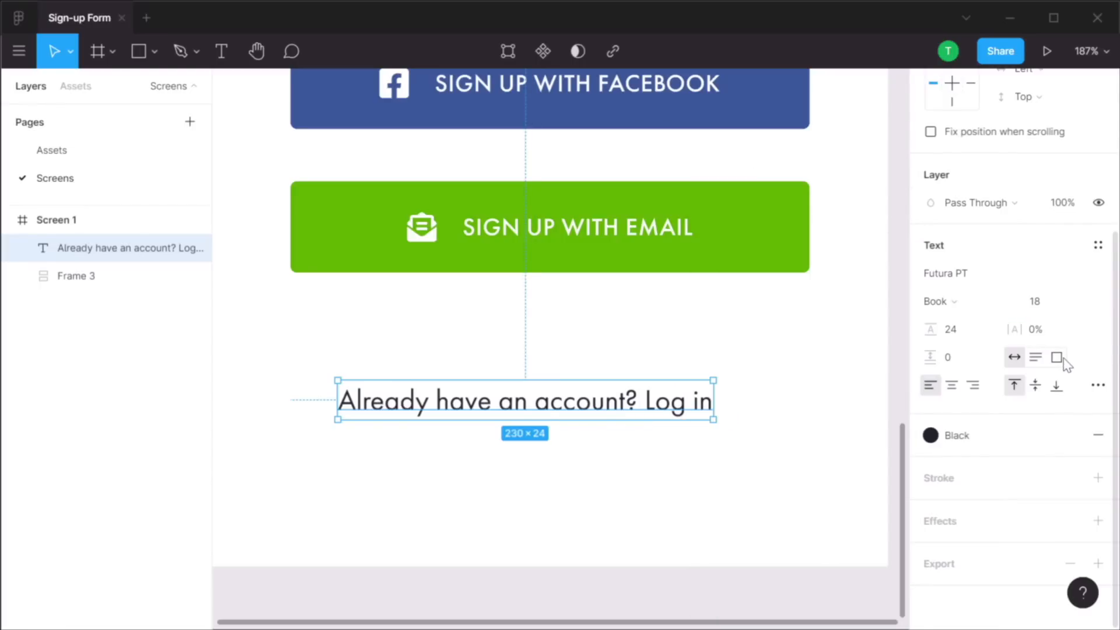
click(952, 385)
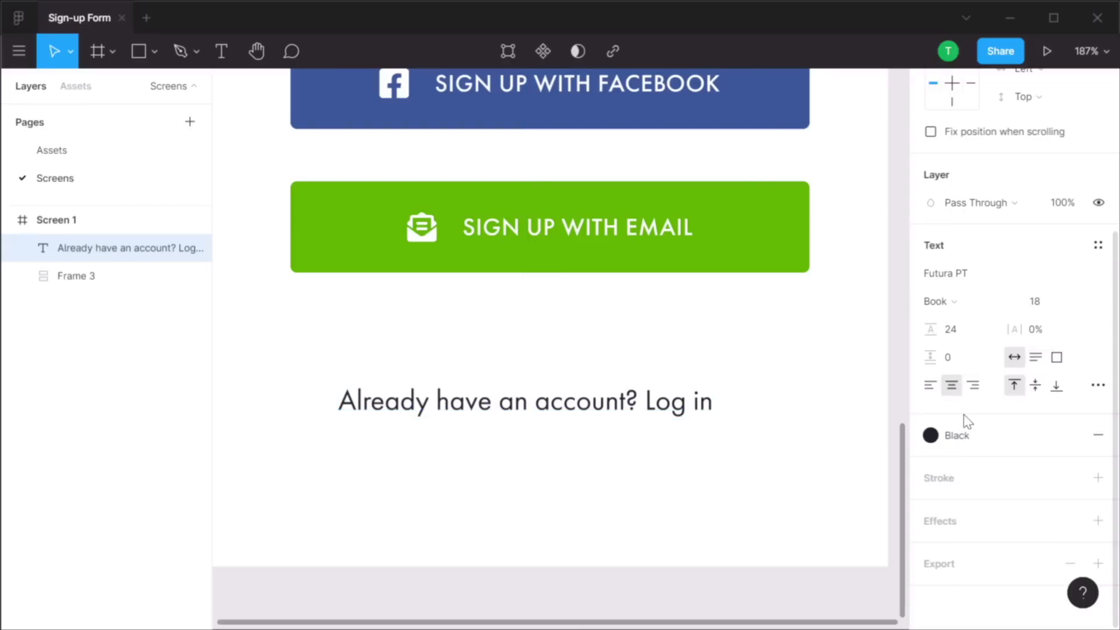
double_click(645, 401)
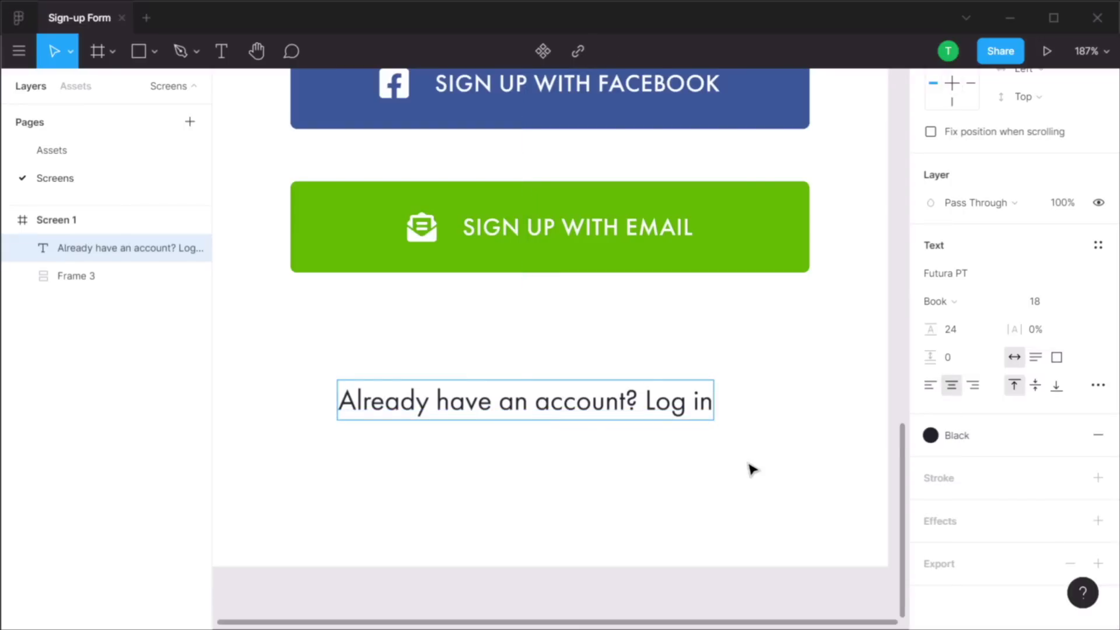
key(shift+Right)
key(shift+Right)
key(shift+Right)
key(shift+Right)
key(shift+Right)
key(shift+Right)
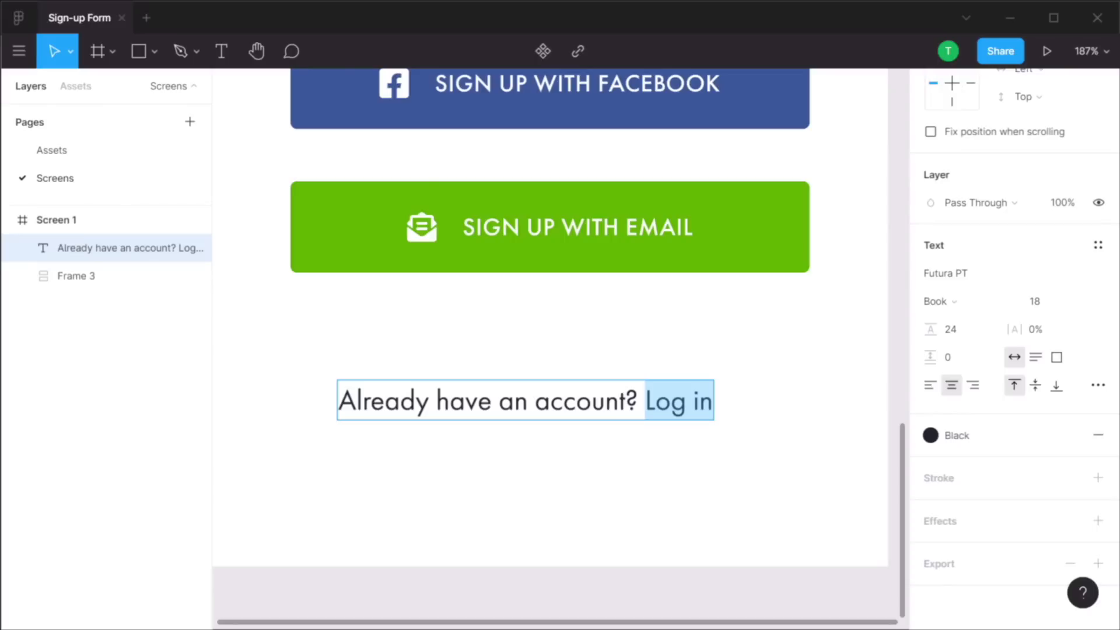
scroll(550, 350, up, 2)
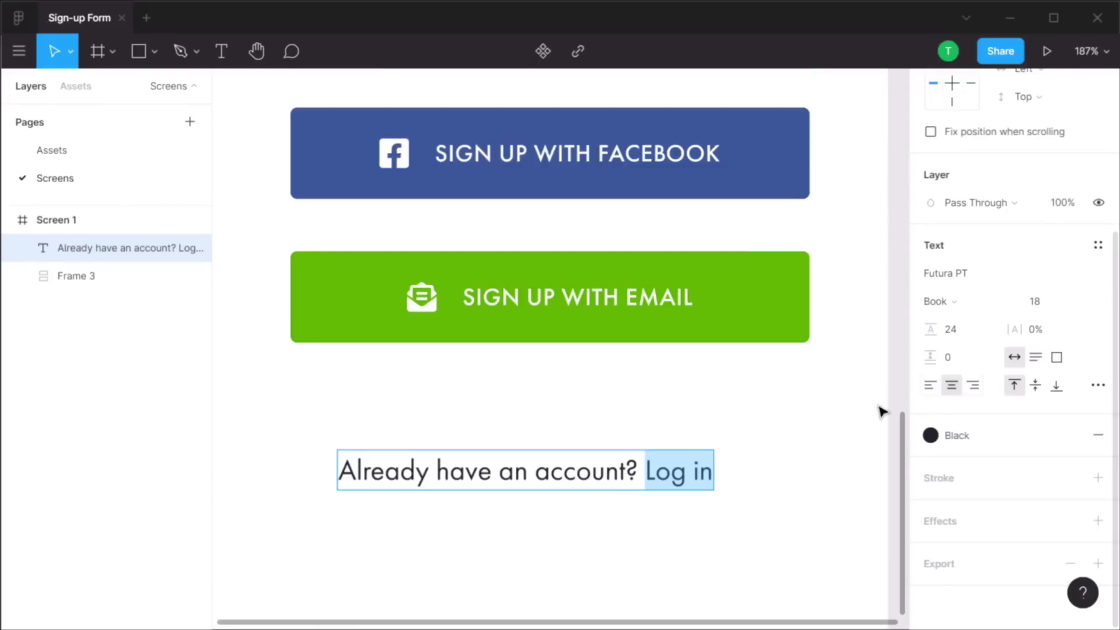
key(Escape)
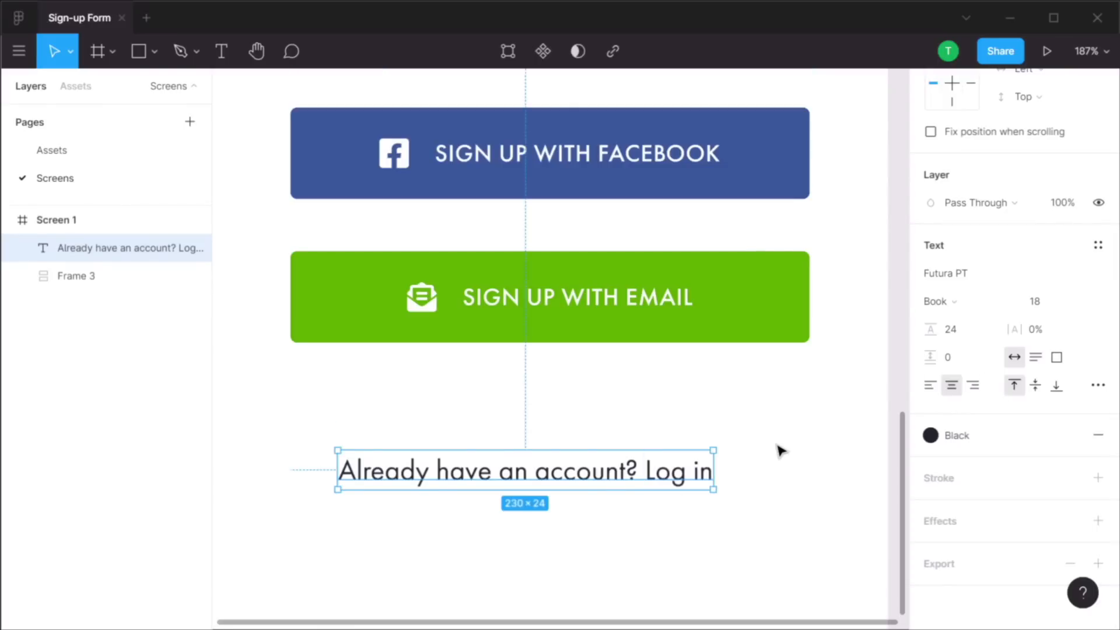
click(778, 458)
click(623, 483)
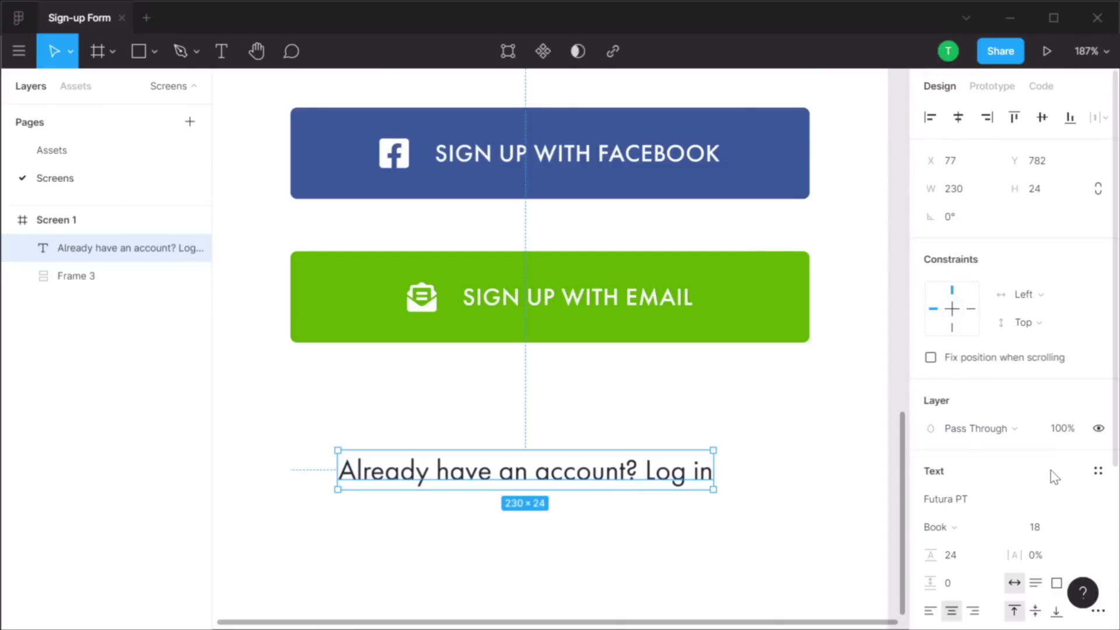
scroll(1038, 466, down, 4)
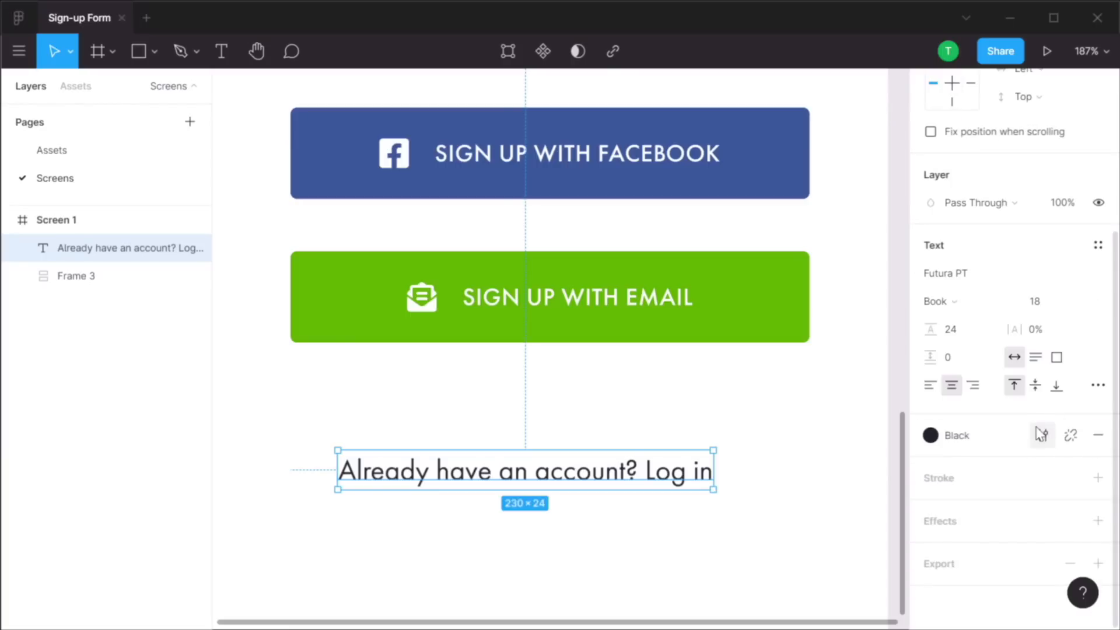
double_click(657, 473)
click(644, 472)
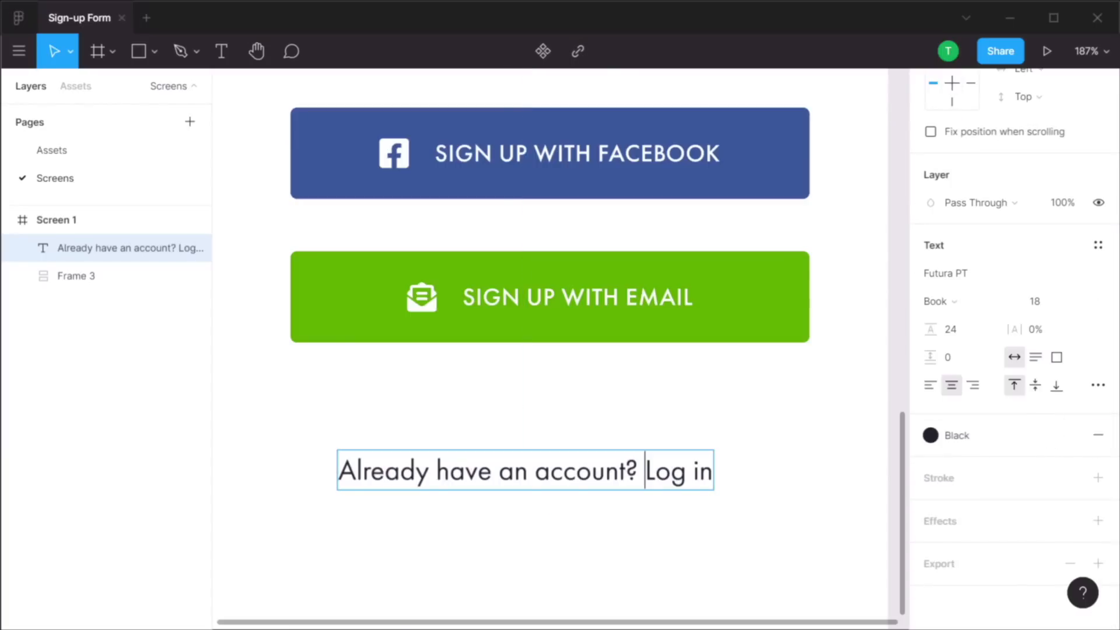
drag(513, 472, 686, 472)
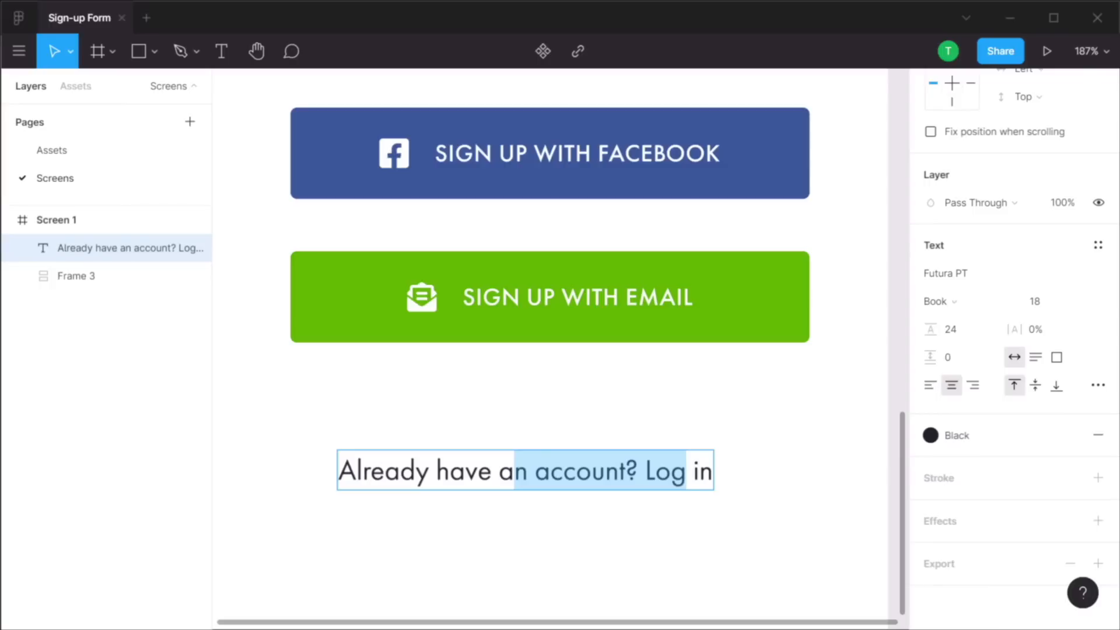
key(Escape)
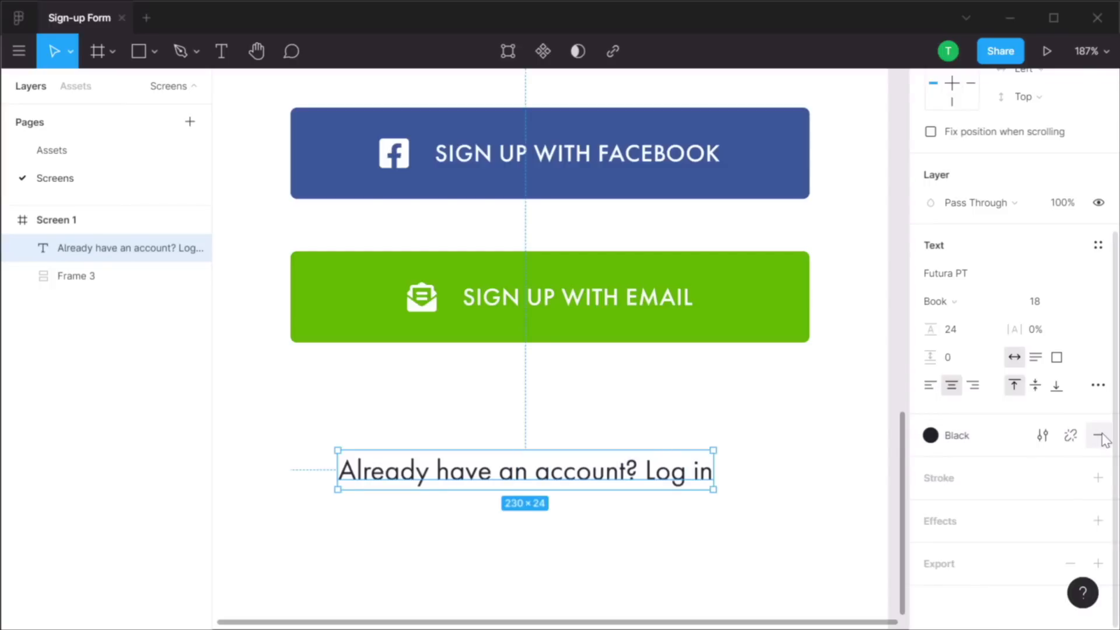
Detach the Black style from the account text and colour only the words "Log in" with the email button's sampled green, 5DA800
click(1071, 435)
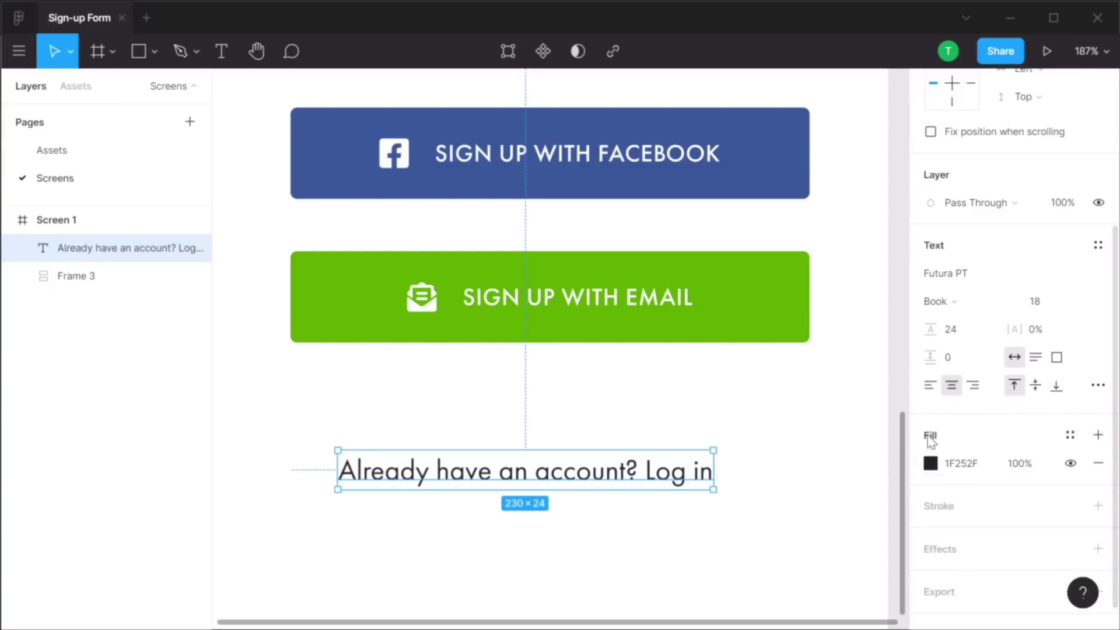
double_click(666, 471)
click(645, 470)
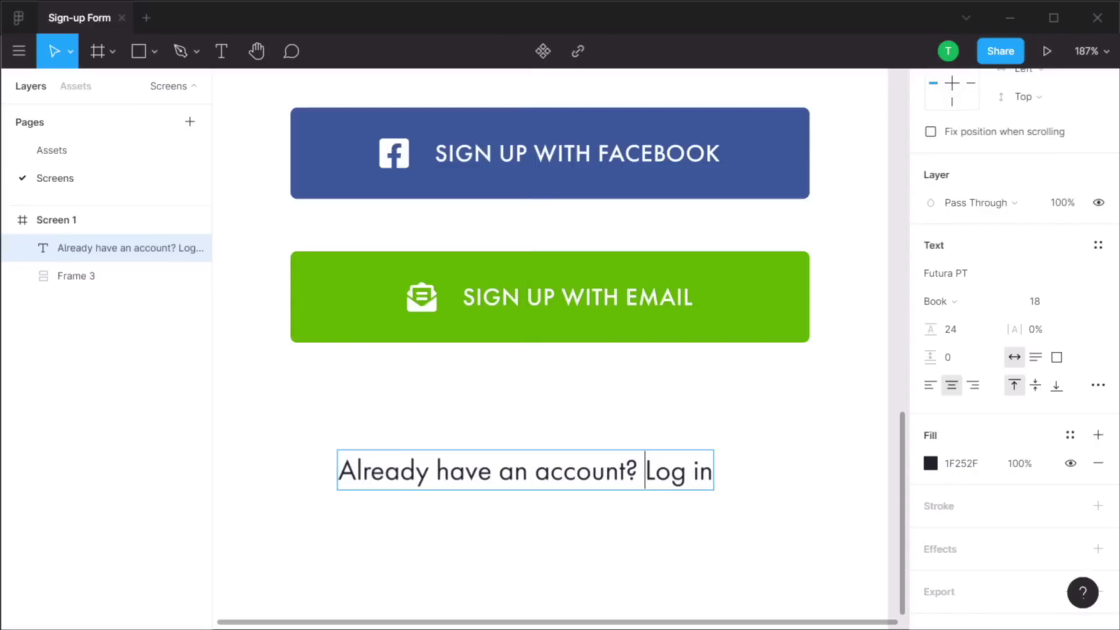
key(shift+End)
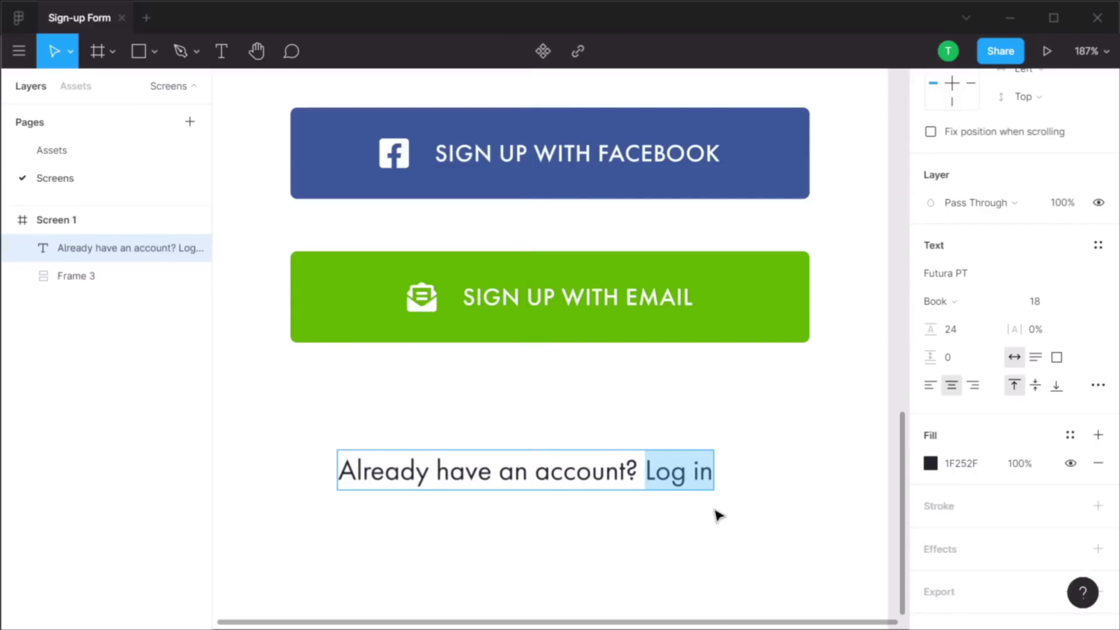
click(931, 464)
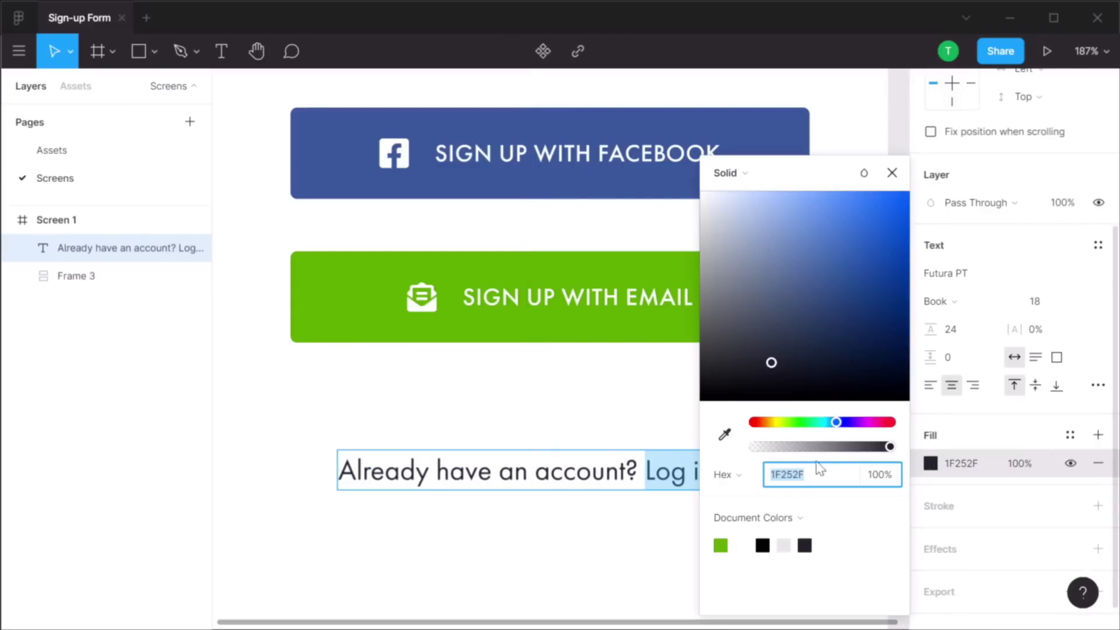
click(725, 434)
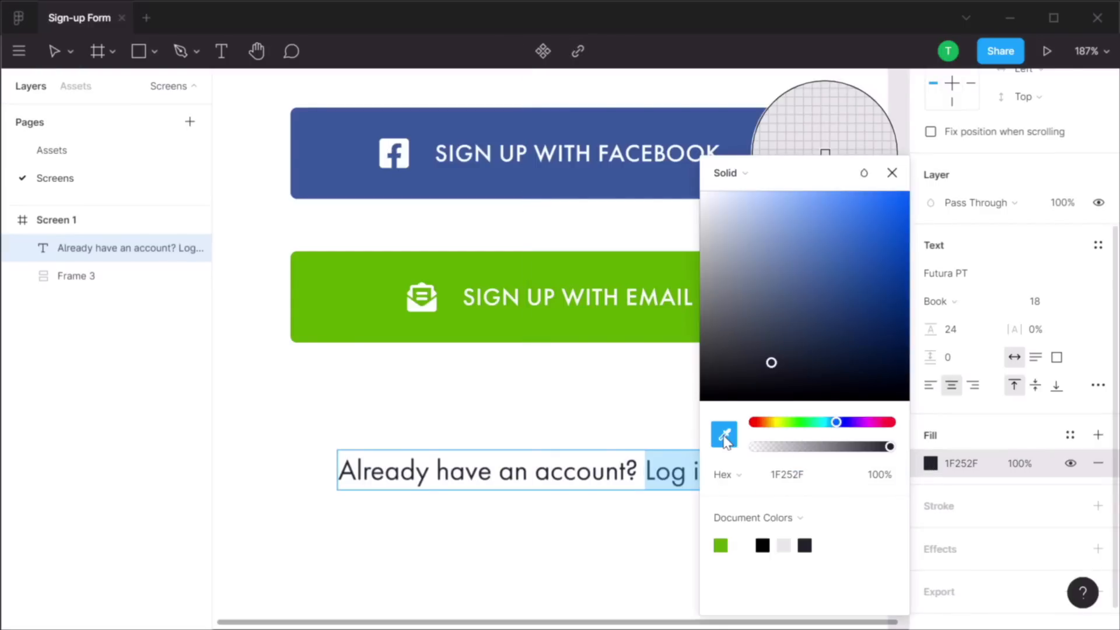
click(353, 306)
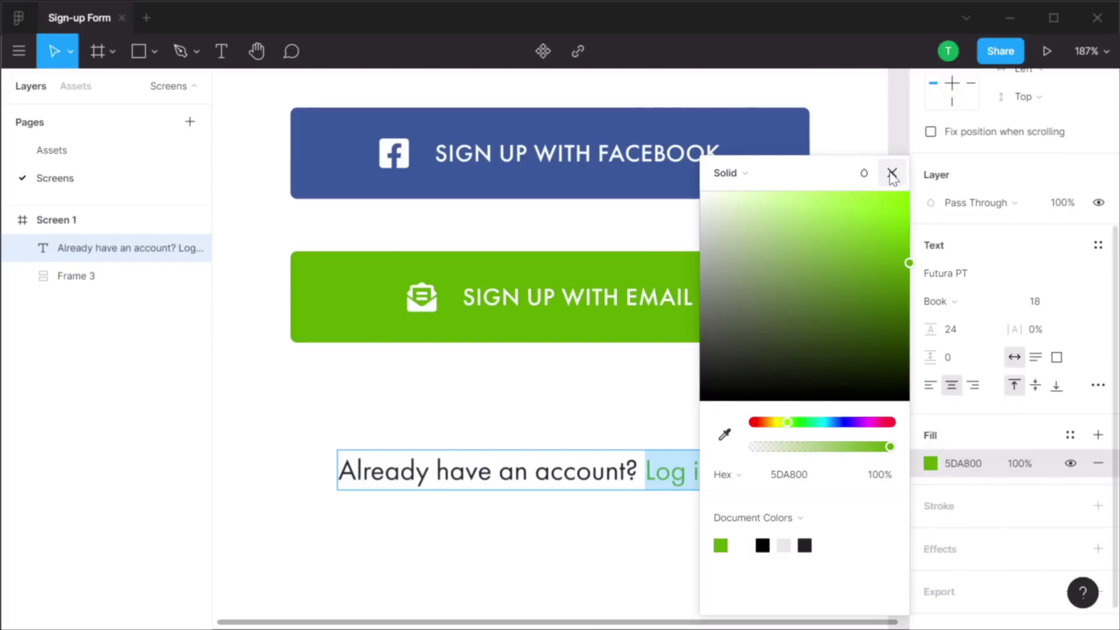
click(892, 173)
click(809, 458)
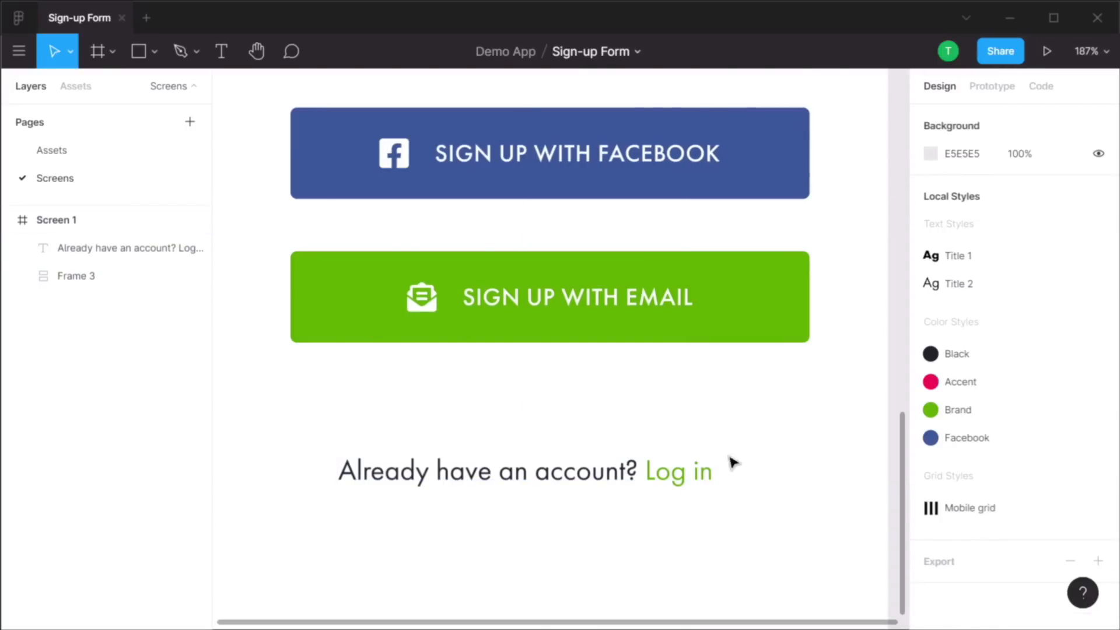
Move the "Already have an account? Log in" text into Frame 3 below the buttons and centre it horizontally
click(604, 471)
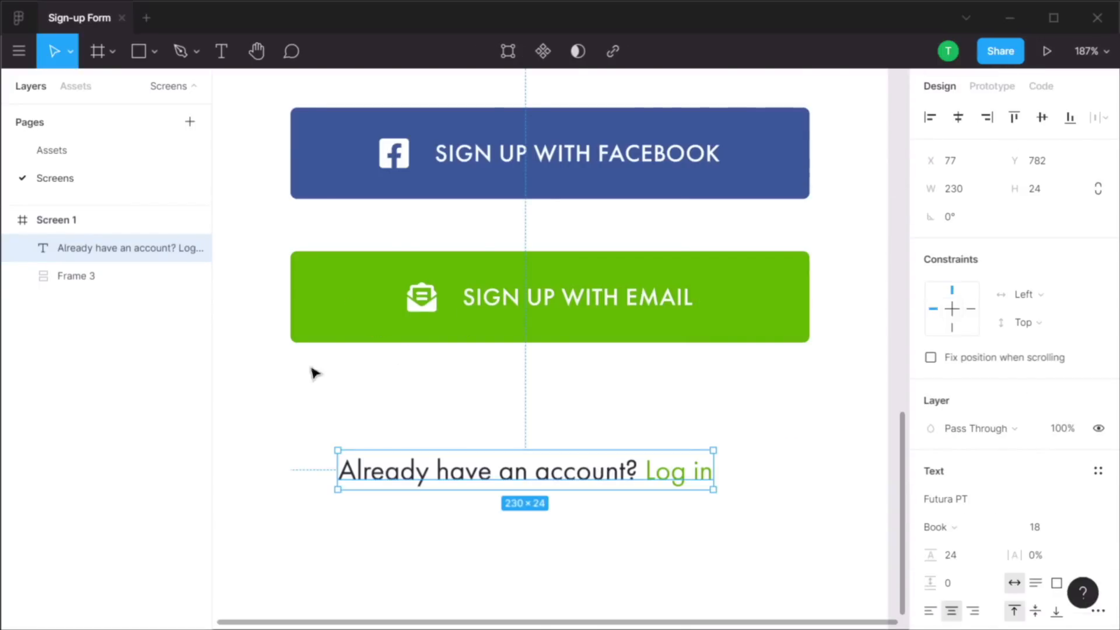
drag(112, 282, 113, 280)
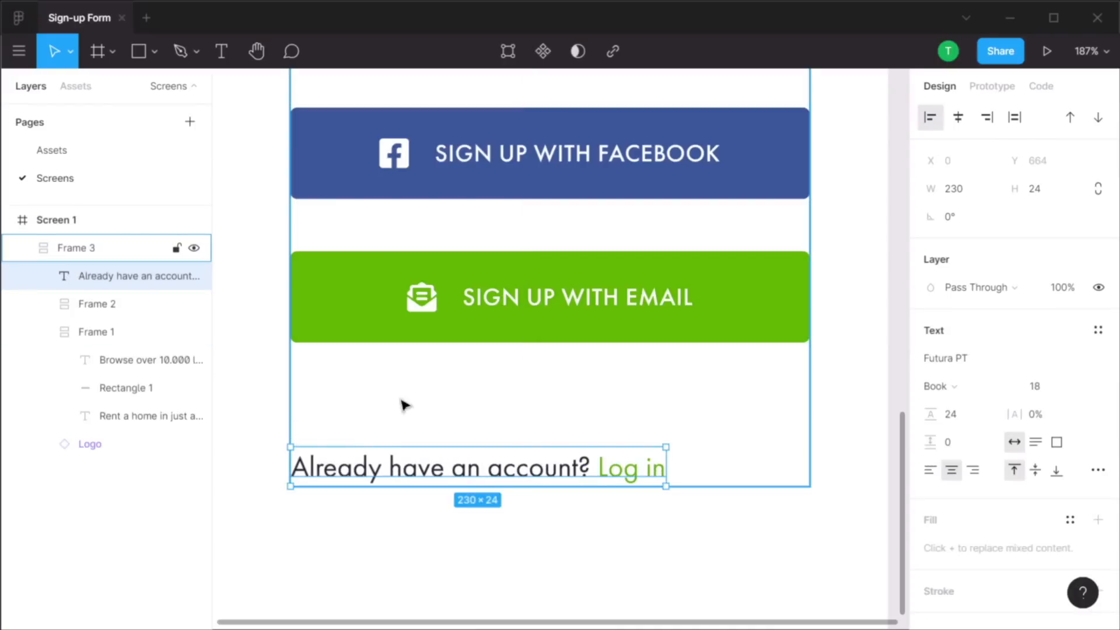
key(alt)
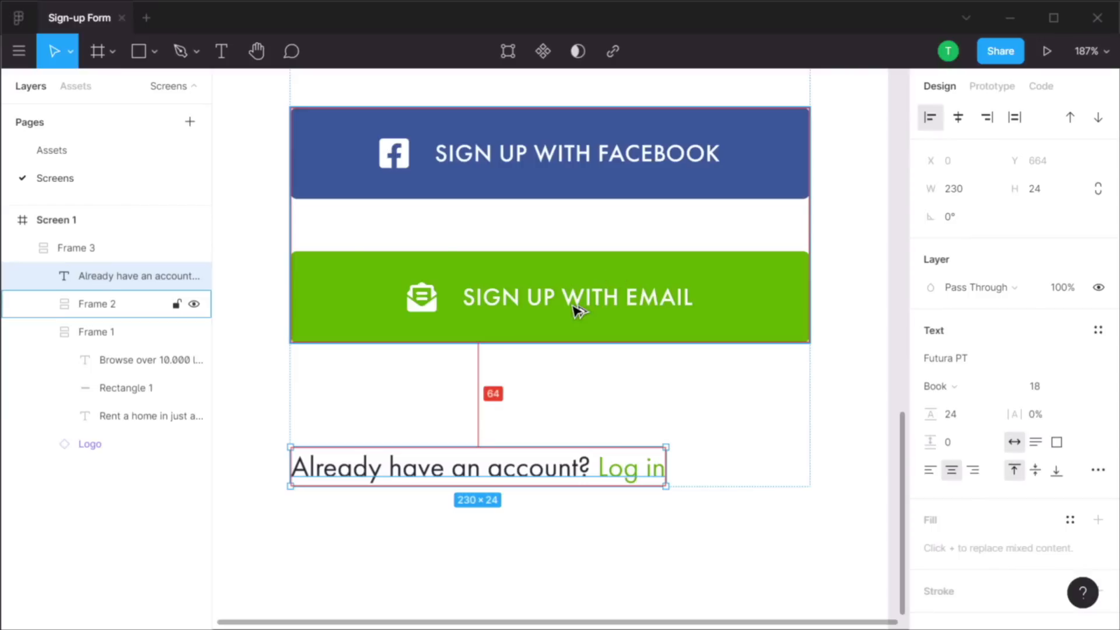
click(958, 117)
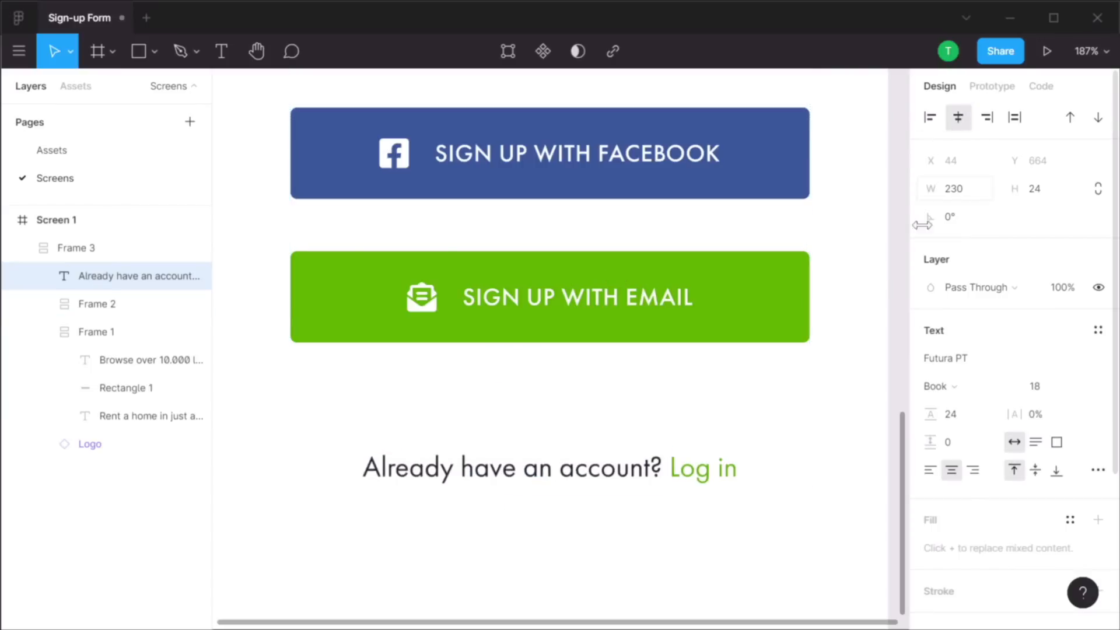
Centre Frame 3 vertically within Screen 1
click(863, 418)
scroll(860, 417, down, 6)
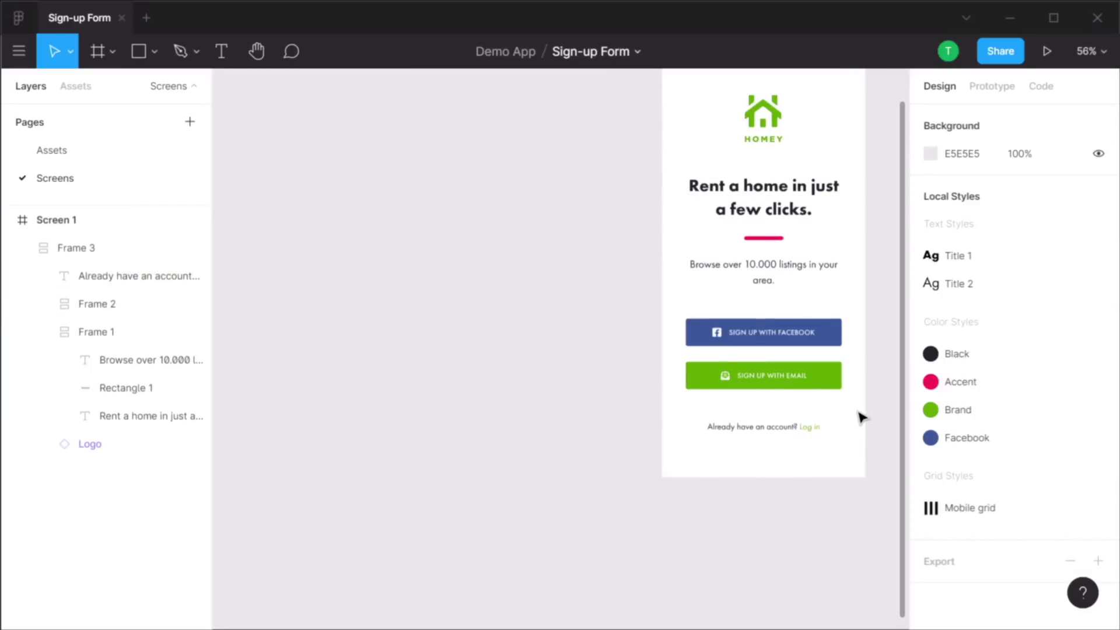
drag(833, 344, 565, 453)
click(513, 300)
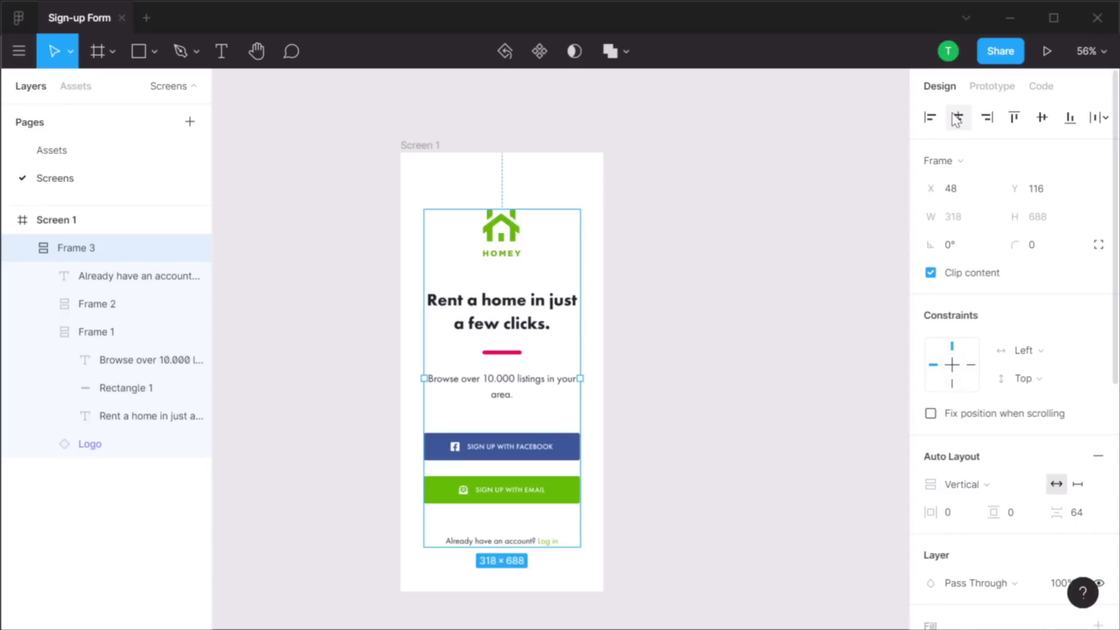
click(1044, 119)
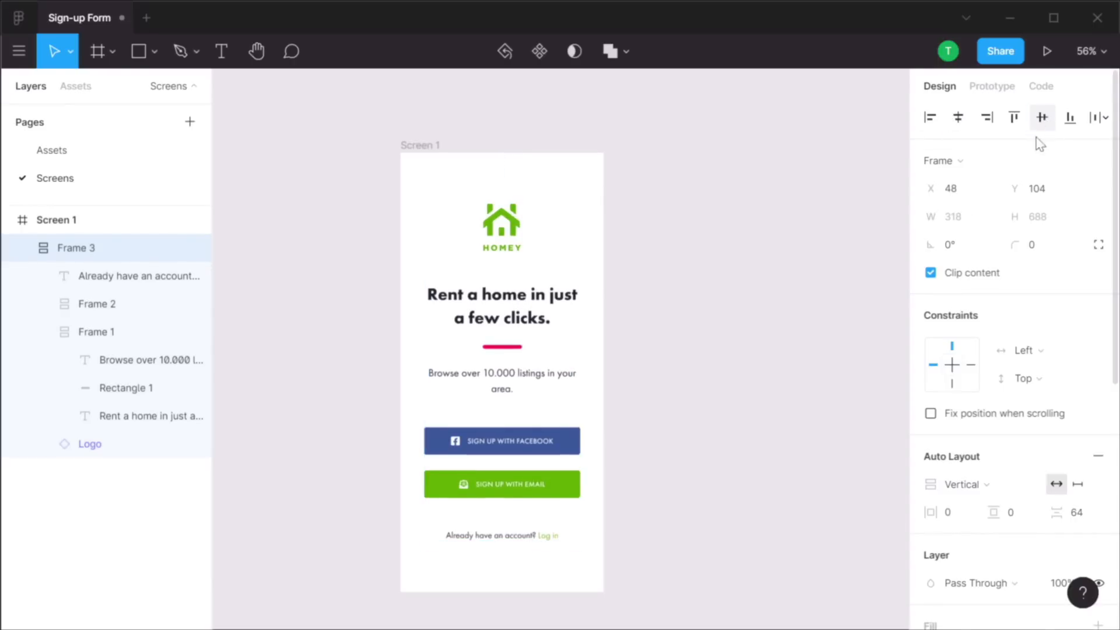
click(815, 323)
Add an iPhone 11 Pro Max frame beside Screen 1 and line up its top edge with Screen 1
scroll(773, 352, up, 3)
drag(644, 343, 678, 393)
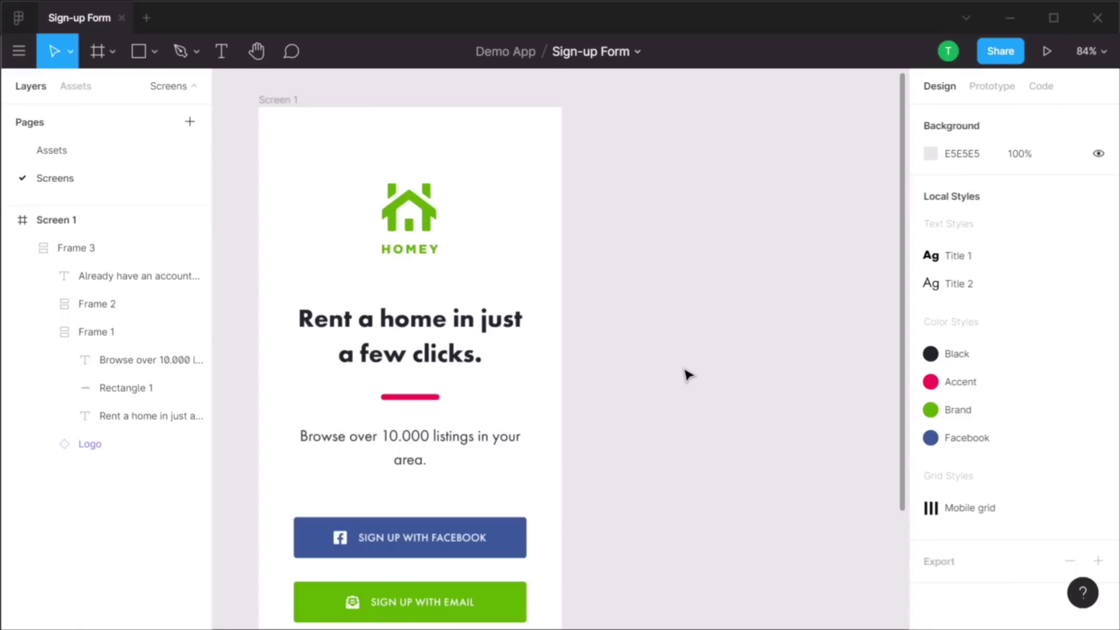
key(f)
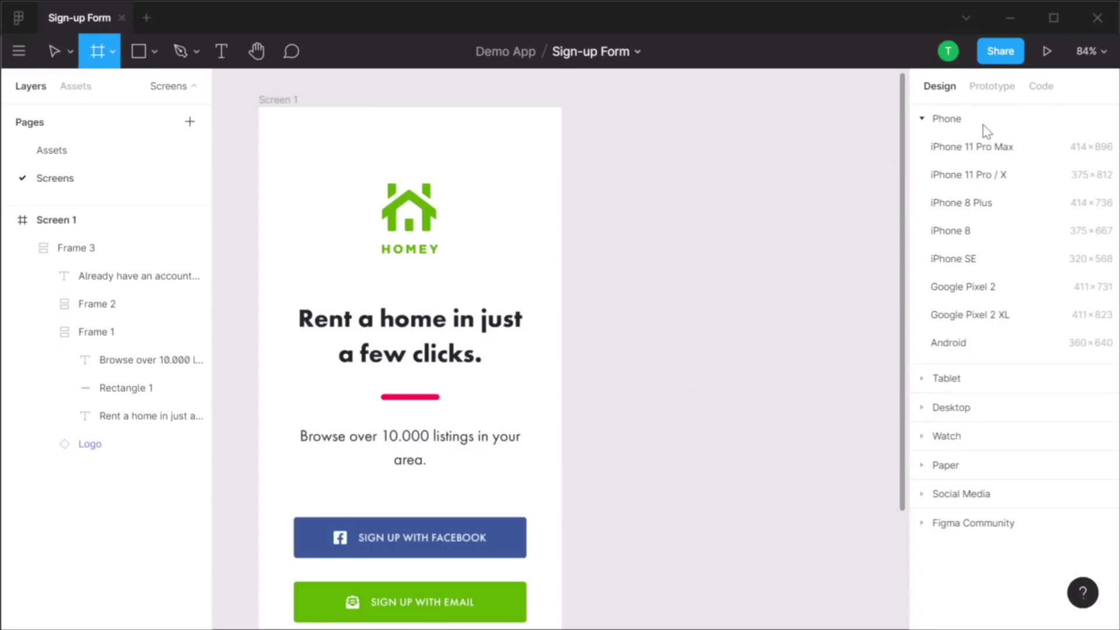
click(986, 149)
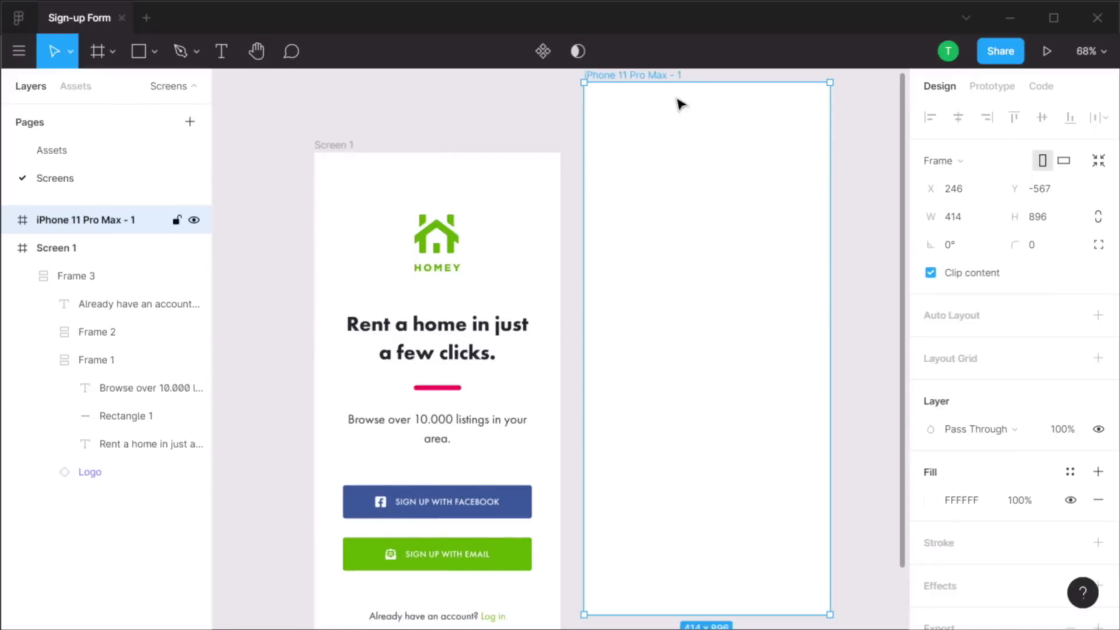
drag(656, 82, 674, 156)
Rename the new iPhone 11 Pro Max frame to Screen 2
key(ctrl+r)
text(S)
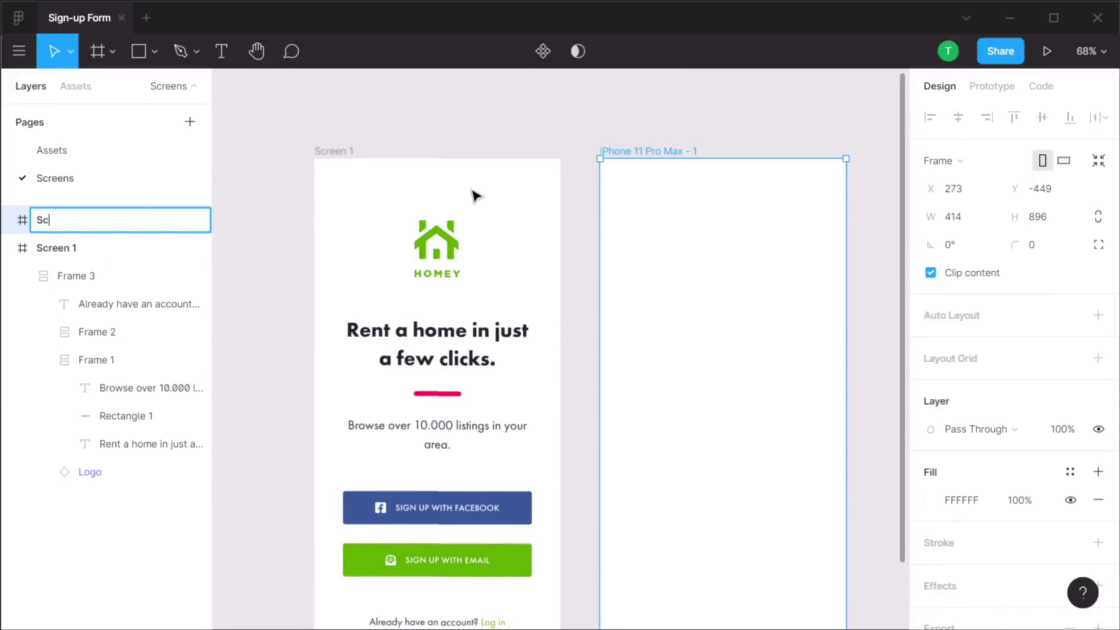
key(Return)
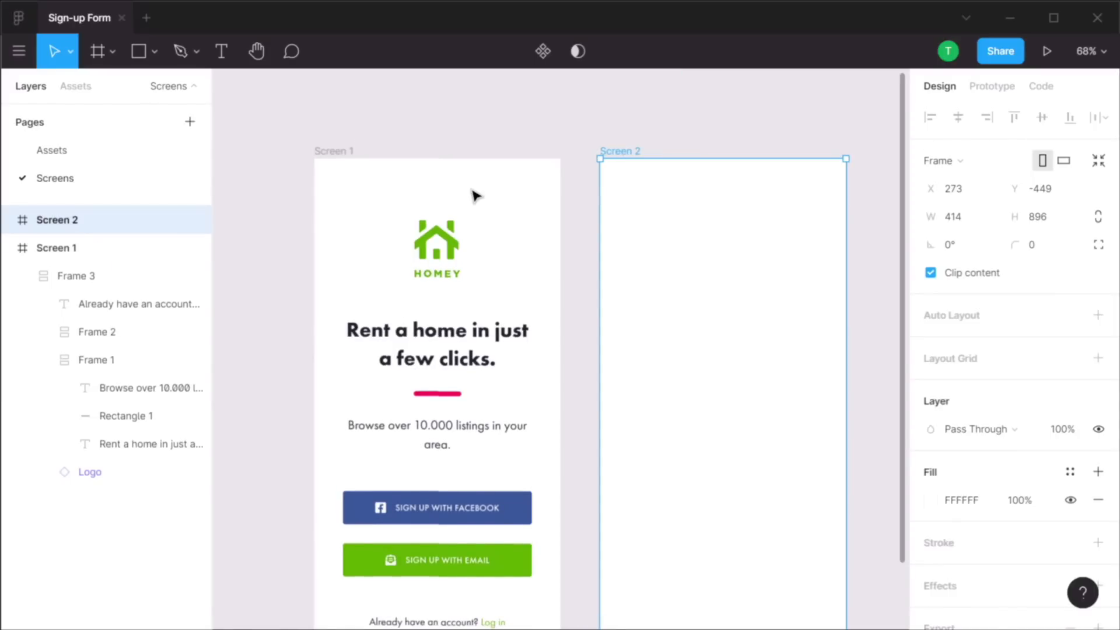
Apply the Mobile grid layout style to Screen 2
key(shift+2)
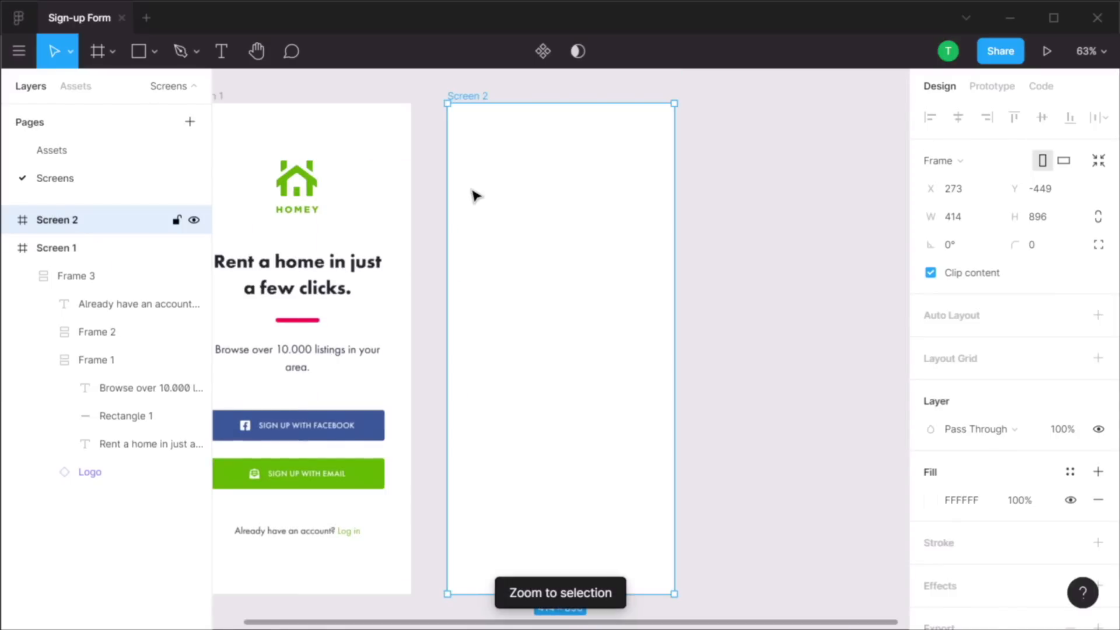
key(shift+0)
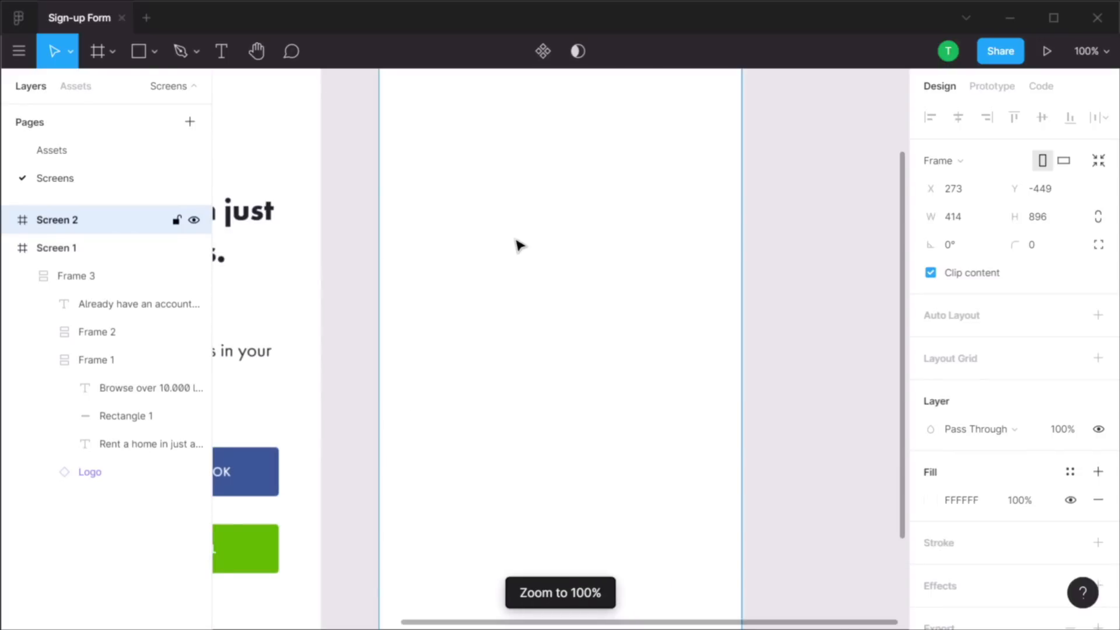
scroll(518, 244, up, 3)
scroll(519, 246, down, 3)
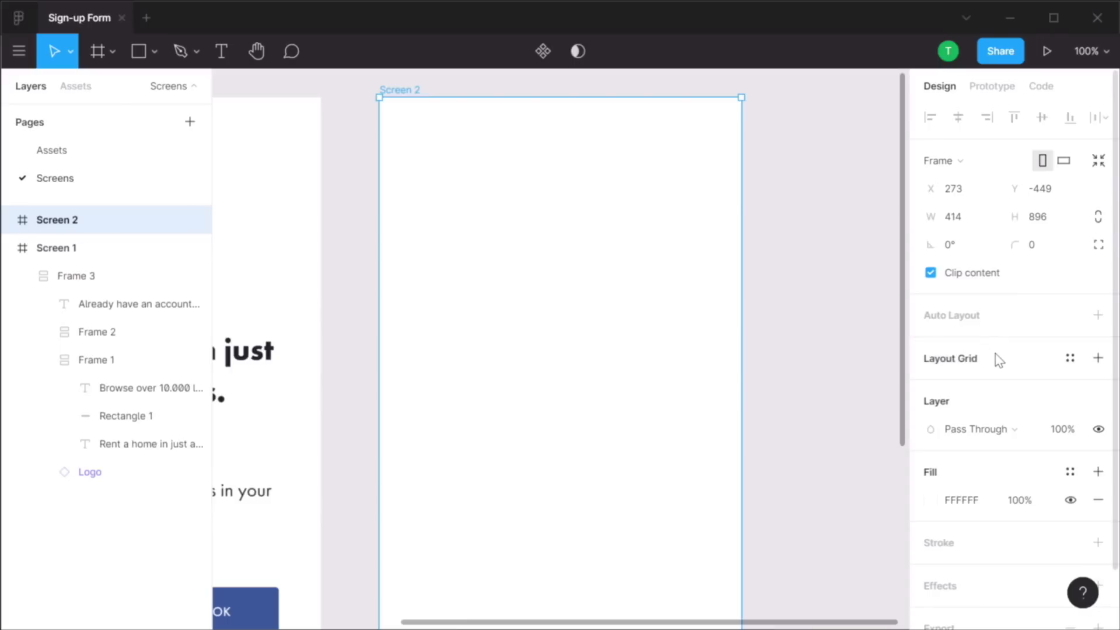
click(1070, 358)
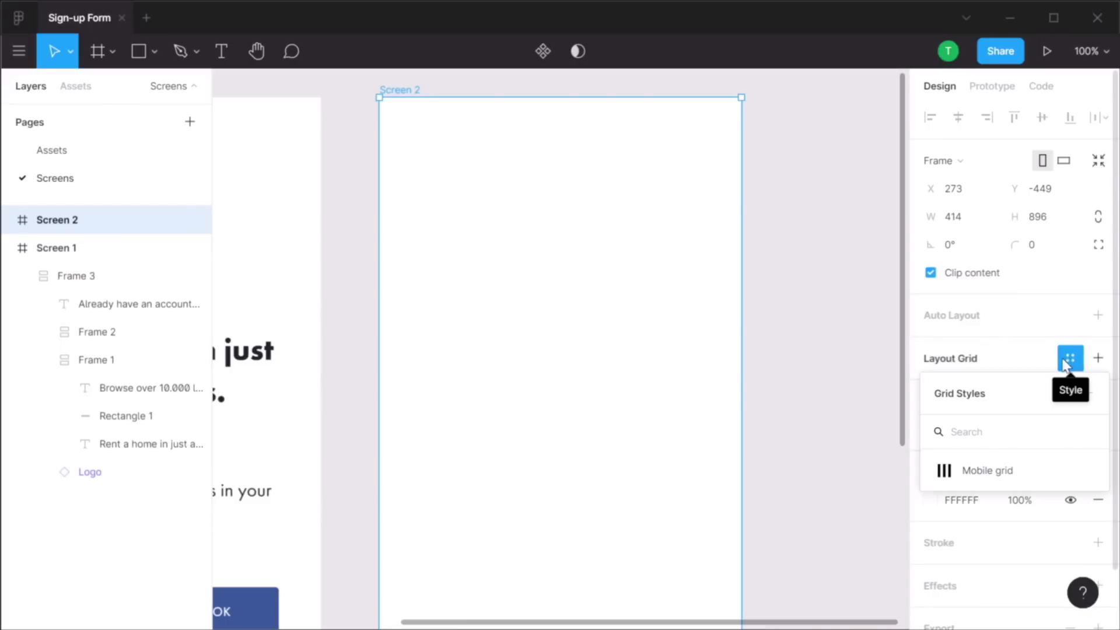
click(1000, 472)
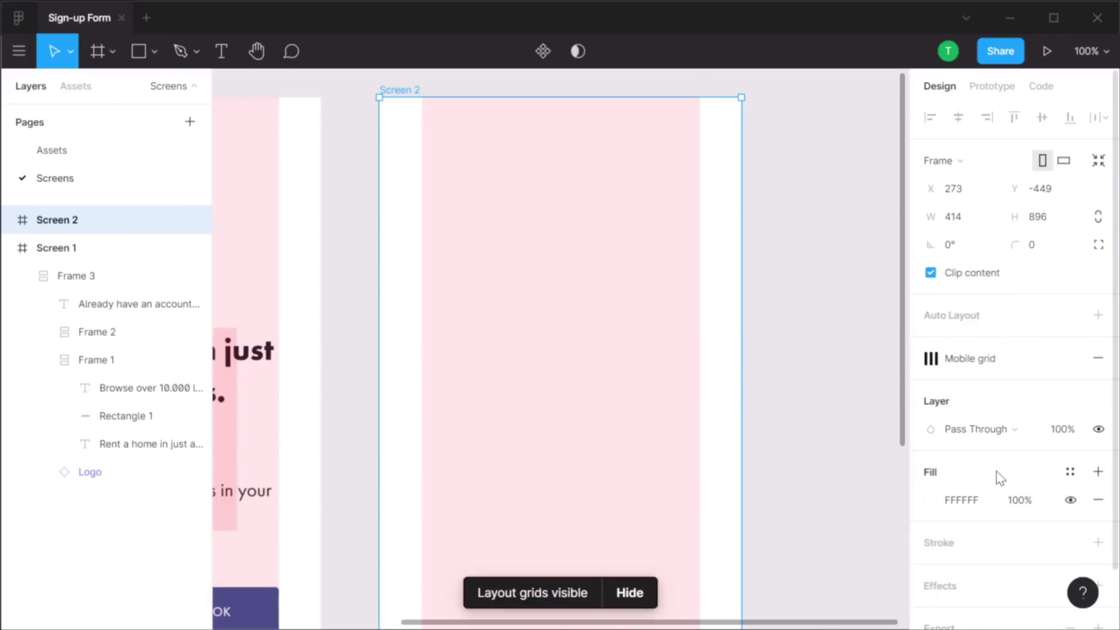
click(795, 302)
Place an icon-arrow-left component instance near the top of Screen 2, flush with the grid's left edge
drag(467, 263, 513, 278)
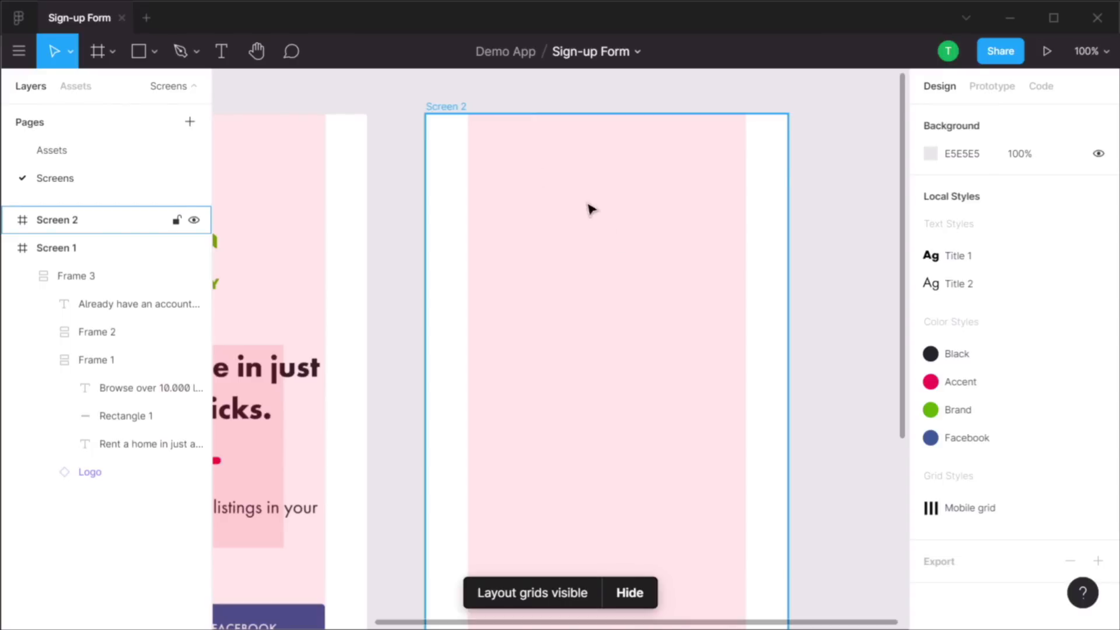
click(76, 88)
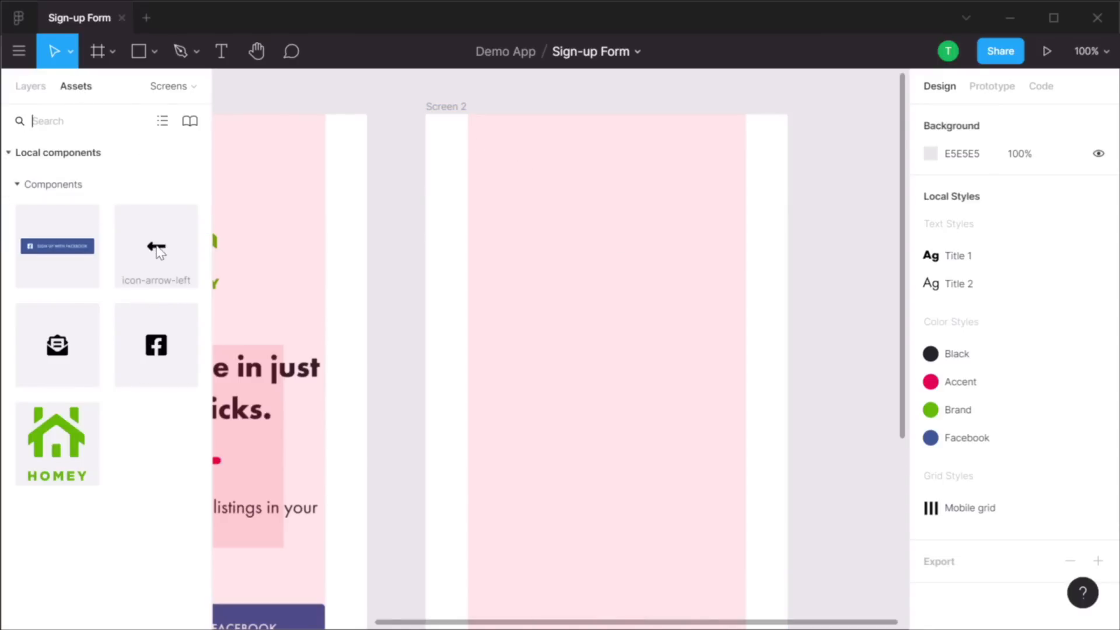
drag(157, 248, 561, 202)
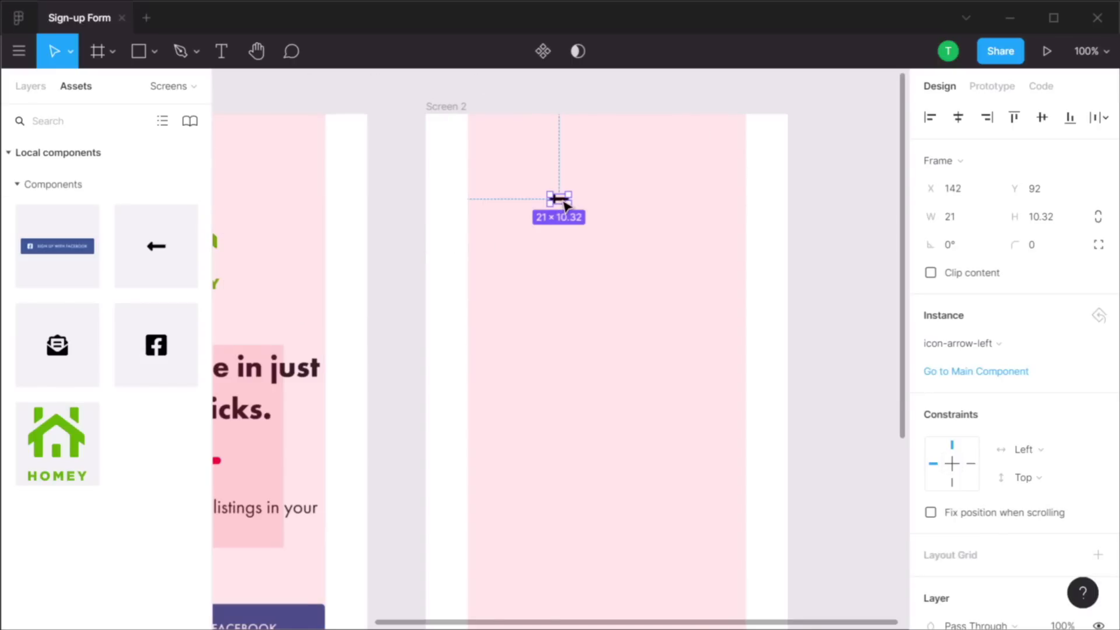
drag(565, 204, 484, 184)
click(596, 189)
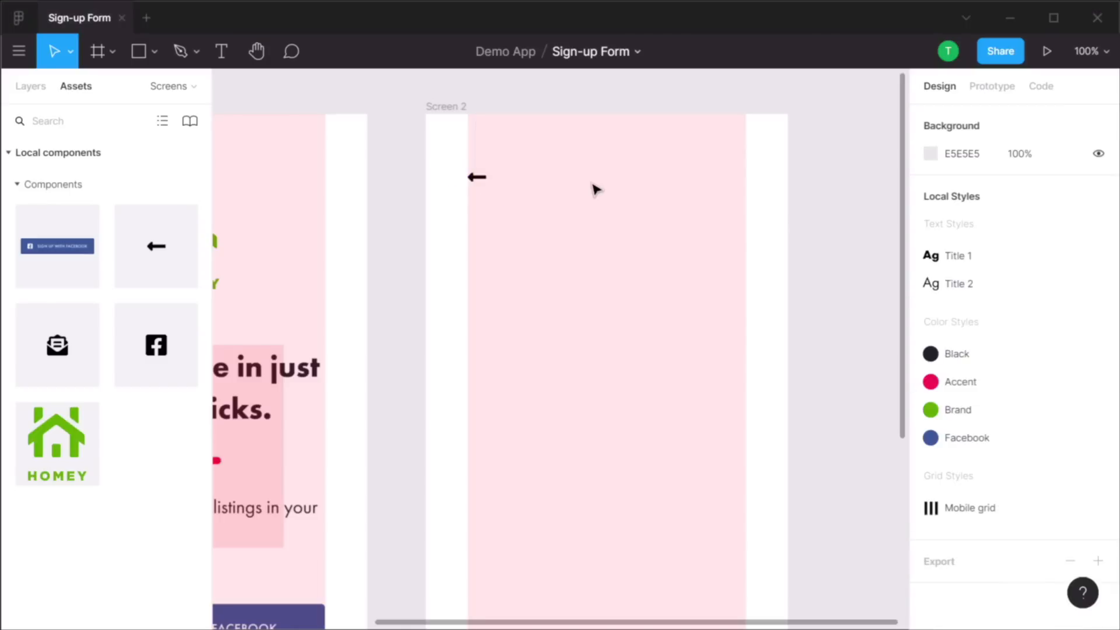
Nudge the arrow icon up so it sits 64 px from the top of Screen 2
click(476, 179)
key(alt)
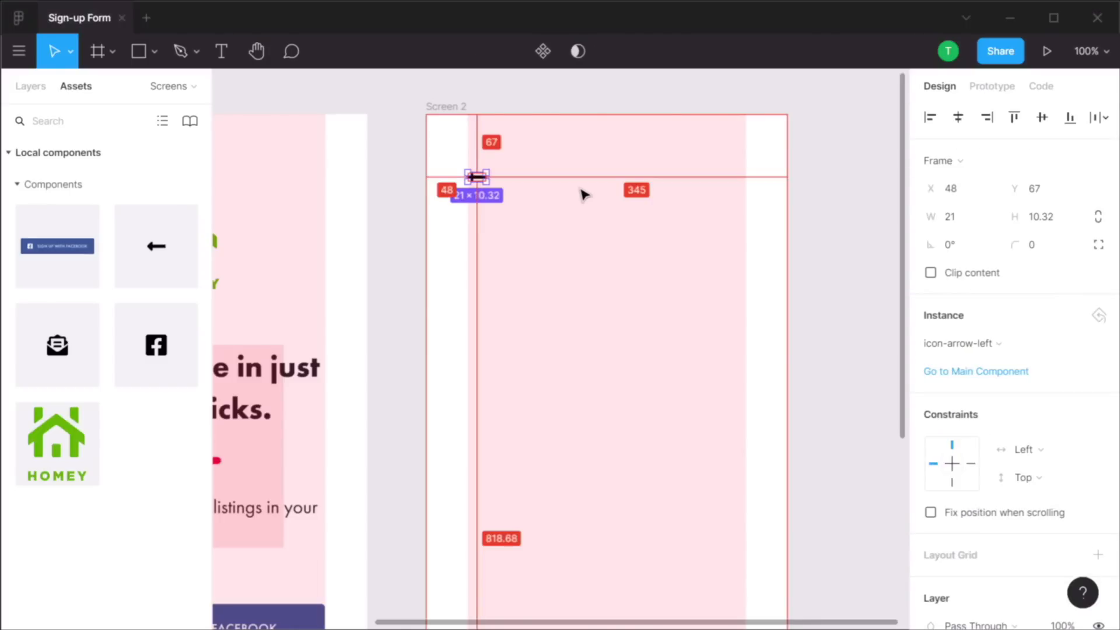
key(Up)
key(Up)
key(Up)
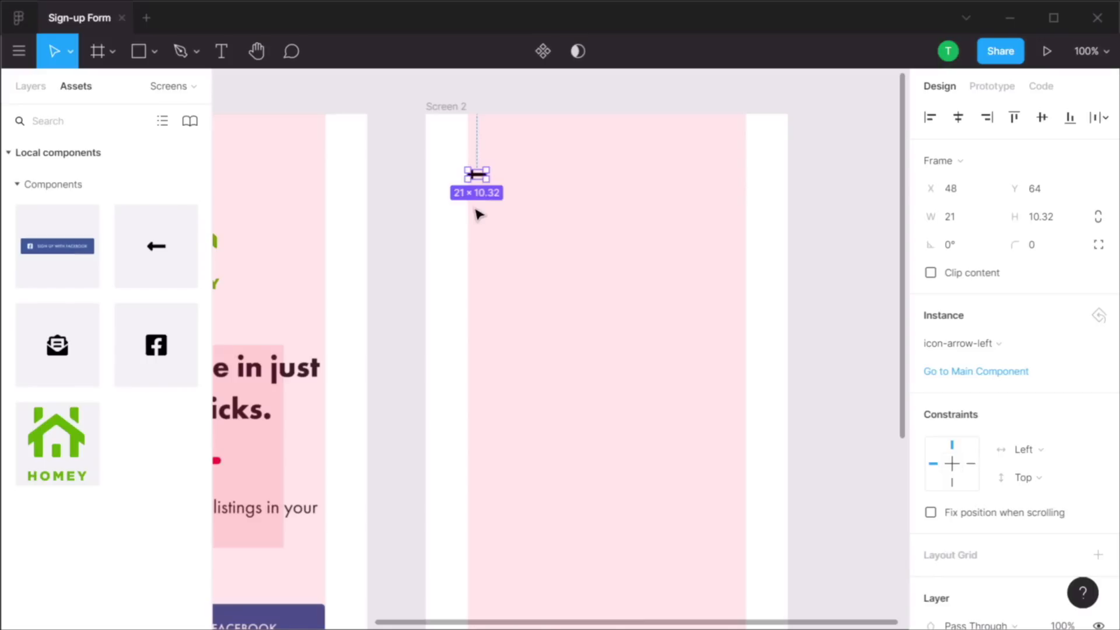
Apply the Black colour style to the arrow icon's selection colour
scroll(1007, 437, down, 5)
click(1070, 477)
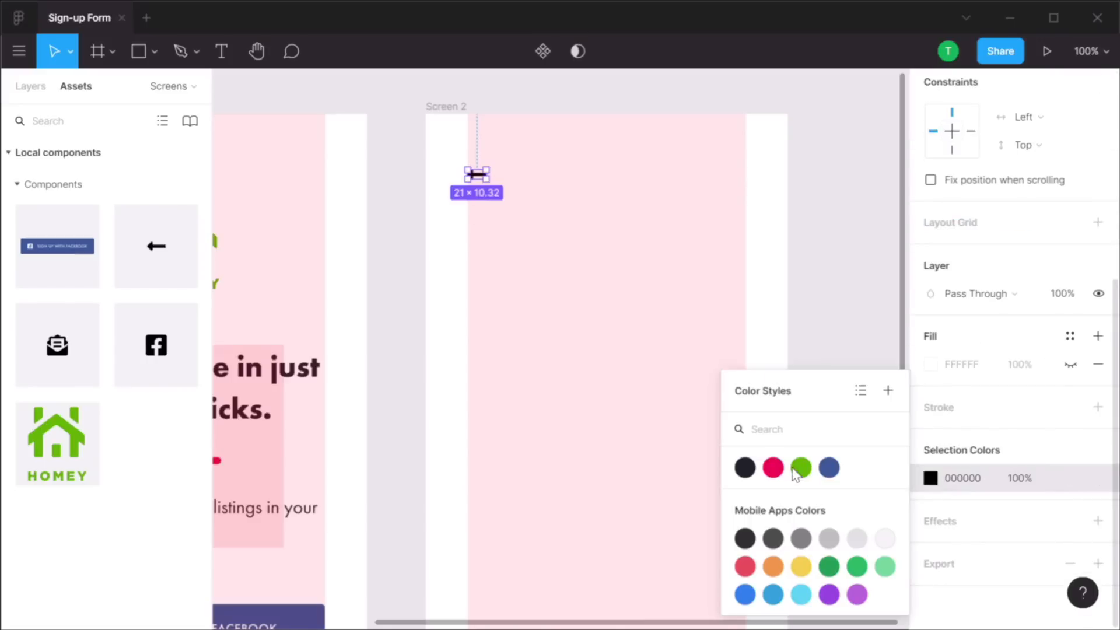
click(752, 469)
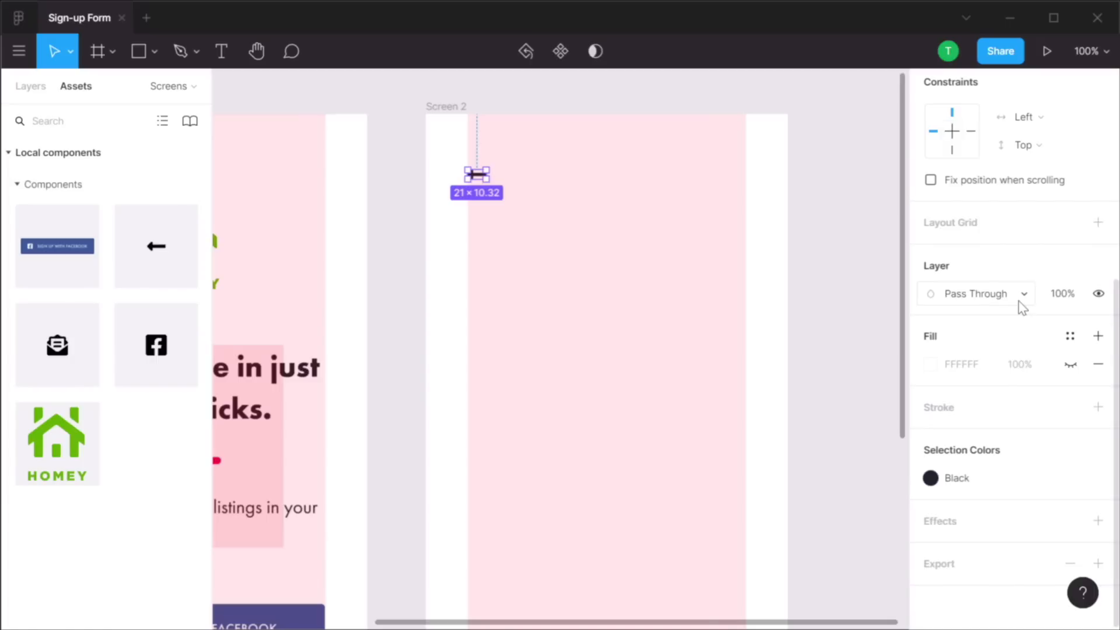
click(1064, 295)
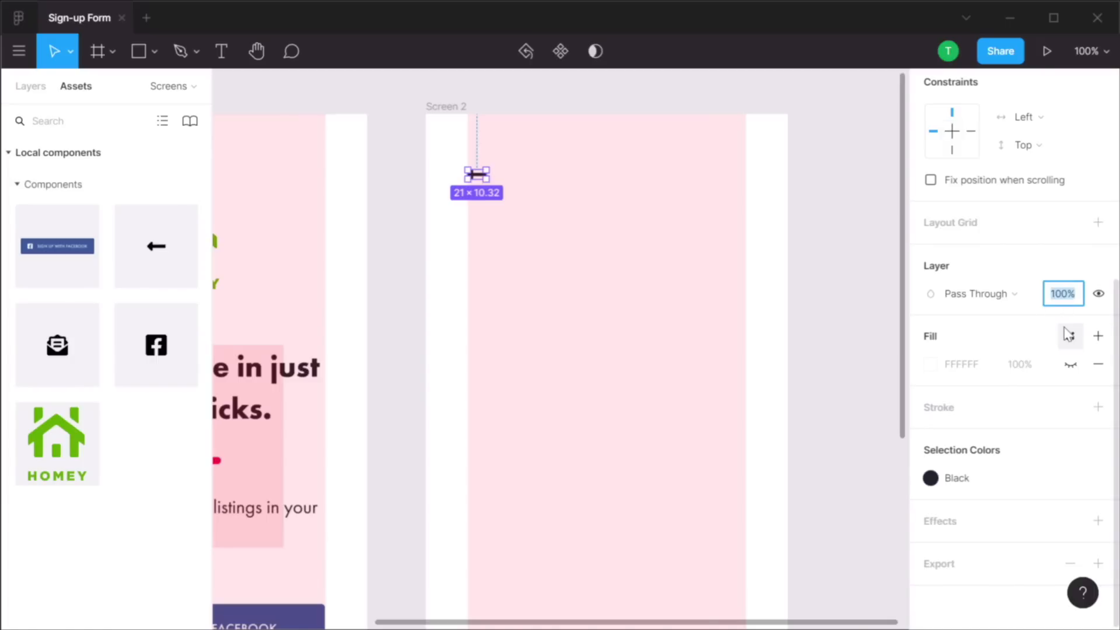
text(5)
key(Return)
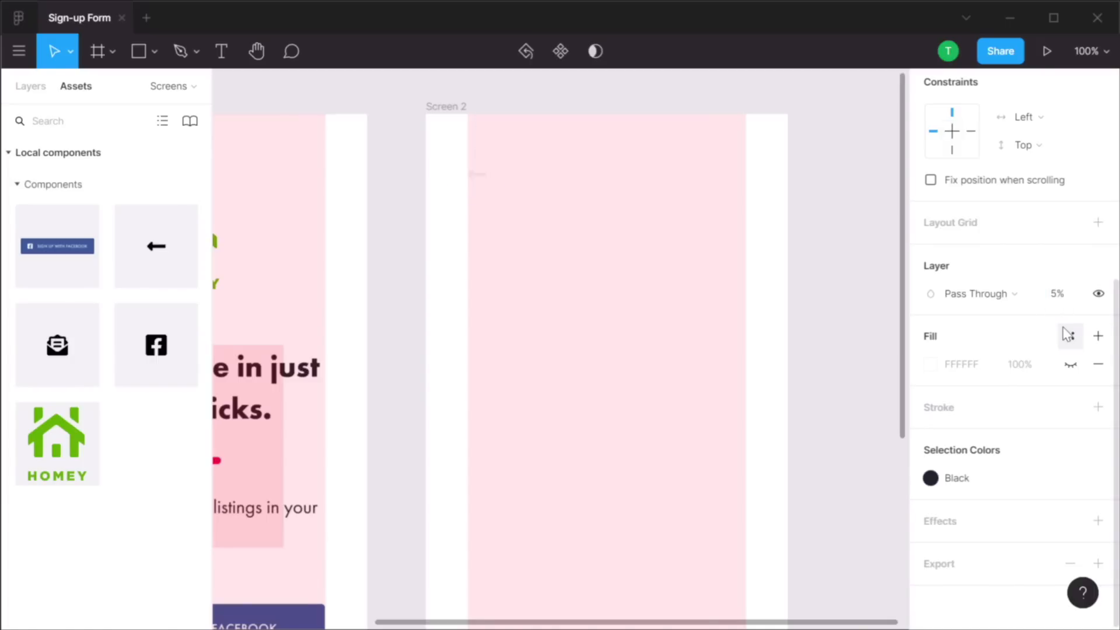
Set the arrow icon's layer opacity to 50% and hide the layout grids
click(1064, 299)
text(50)
key(Return)
click(641, 195)
key(ctrl+shift+4)
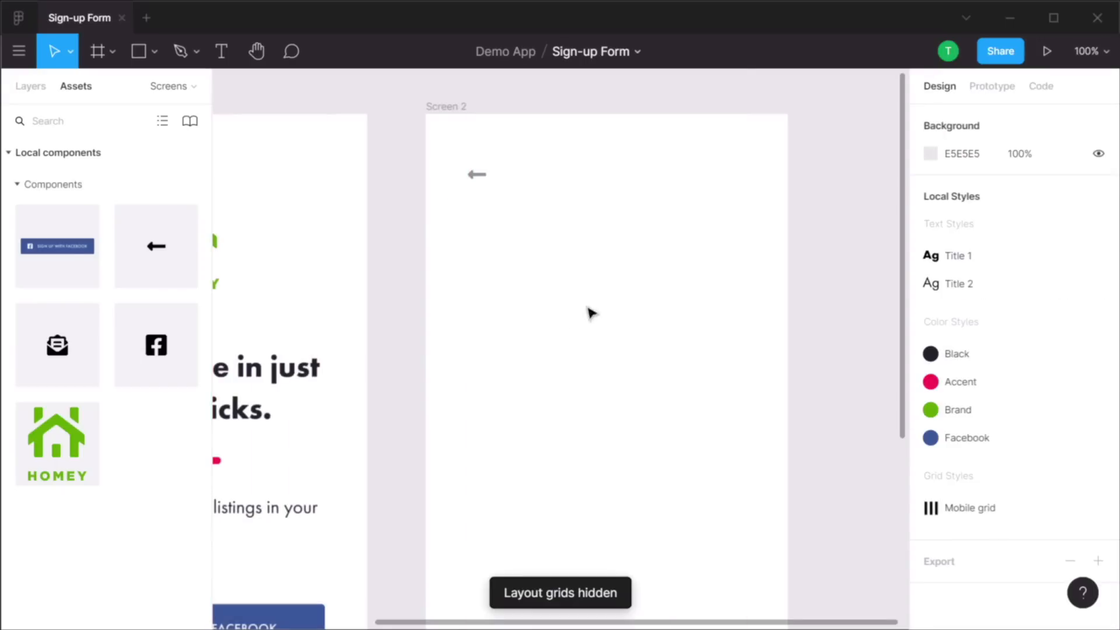
Add the text "Sign up with email" below the arrow icon on Screen 2
key(space)
drag(545, 290, 620, 287)
key(t)
click(562, 255)
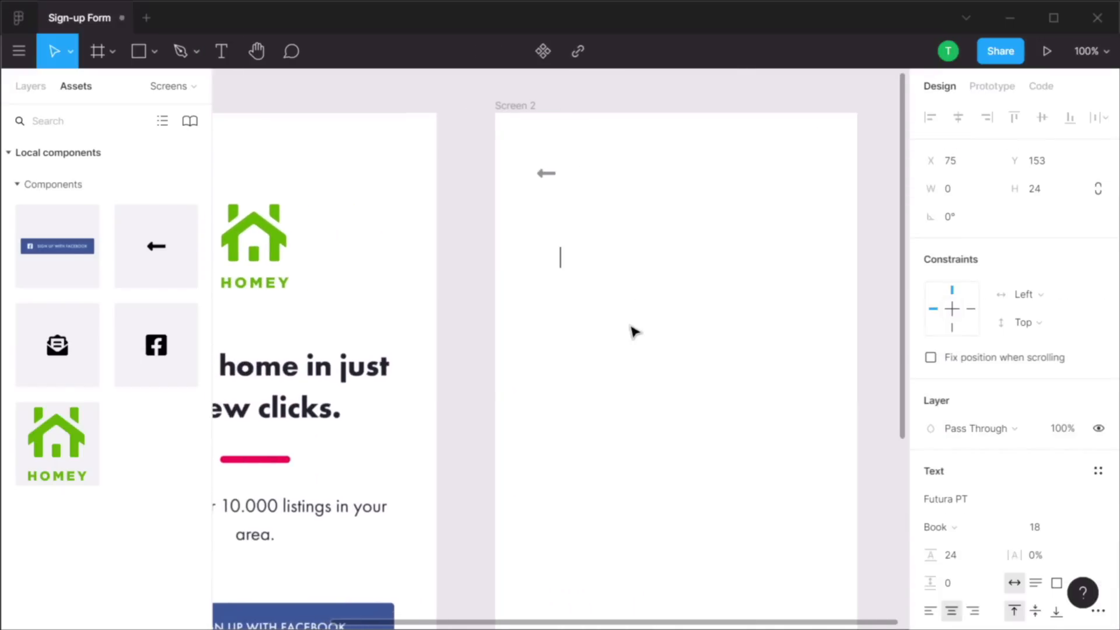
text(Sign u)
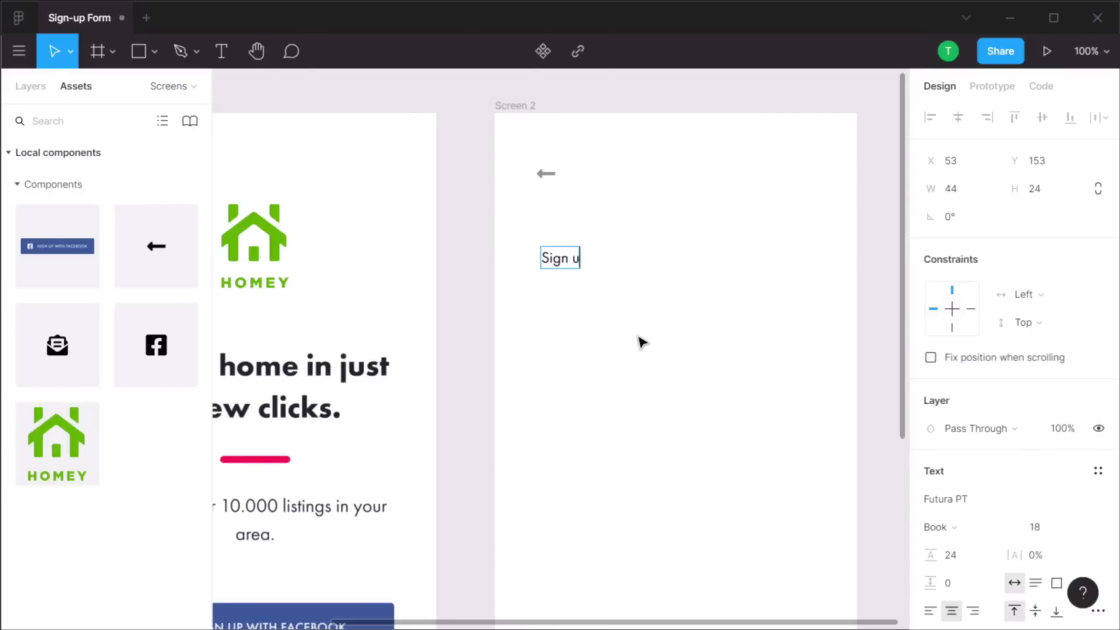
text(p with email)
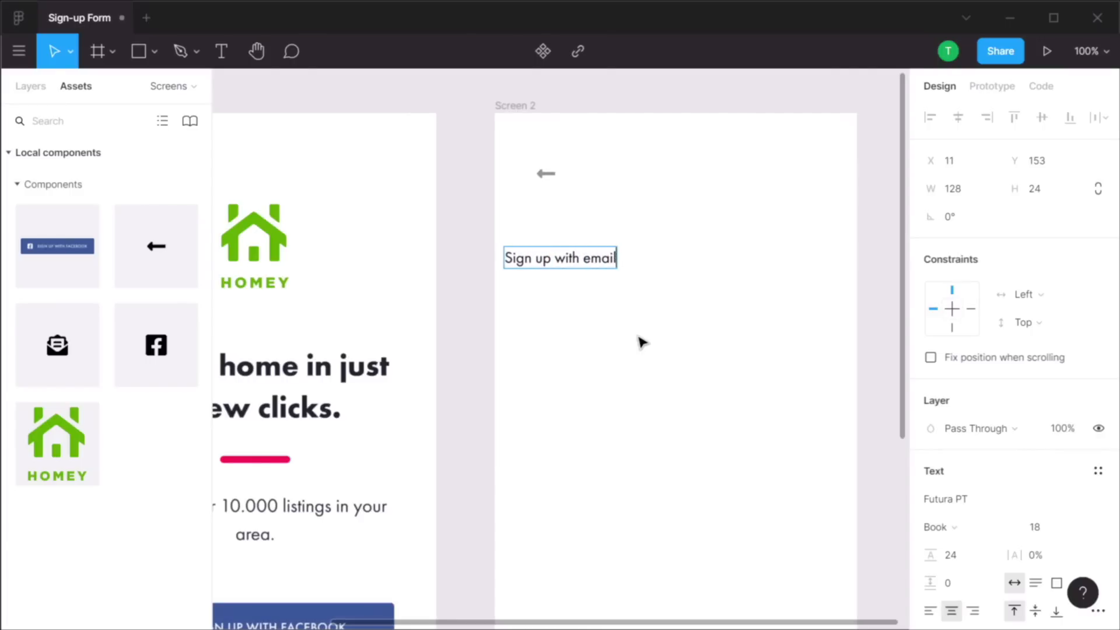
key(Escape)
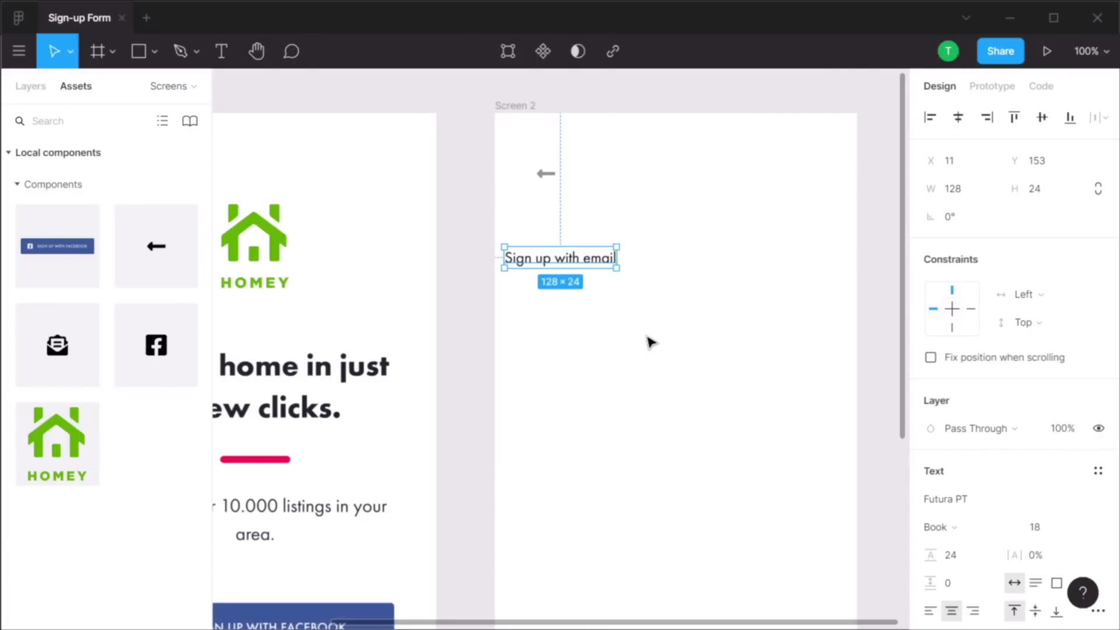
Apply the Title 1 text style to the "Sign up with email" text and left-align it beneath the arrow icon
scroll(1095, 445, down, 5)
click(1099, 219)
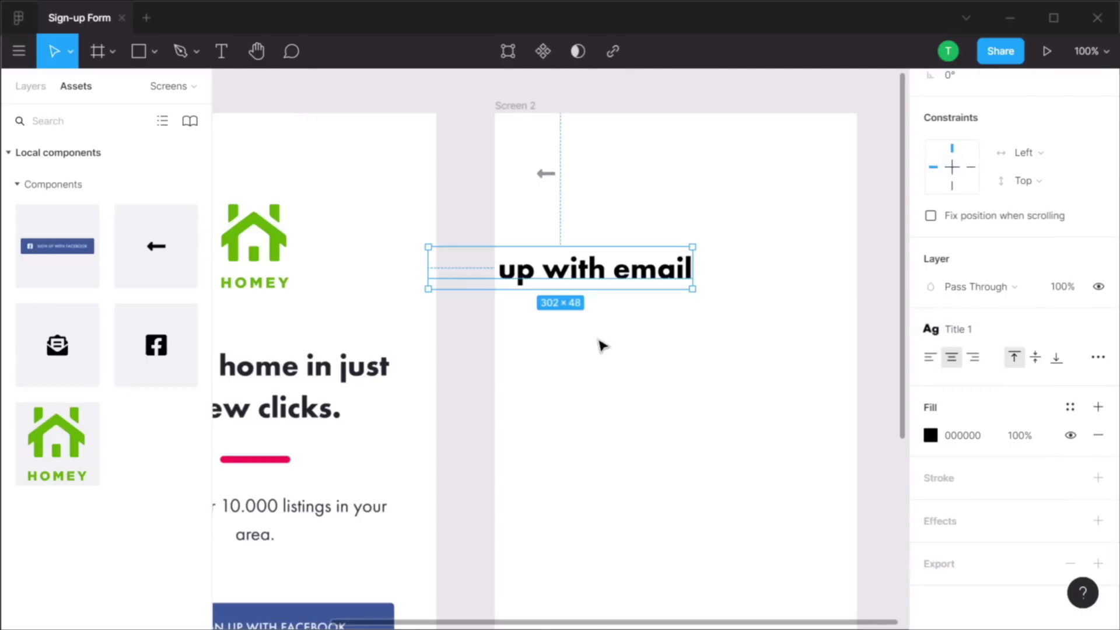
drag(540, 270, 638, 234)
Combine the arrow icon and "Sign up with email" heading in a vertical auto layout with 32 spacing between items
drag(561, 287, 533, 178)
key(shift+a)
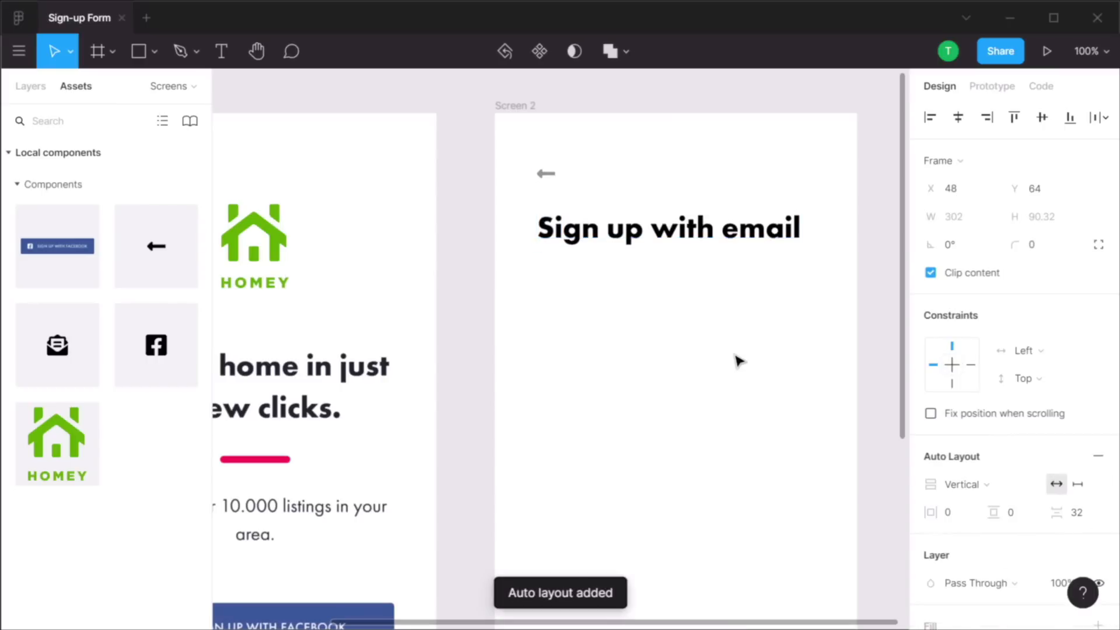
click(1088, 518)
text(3)
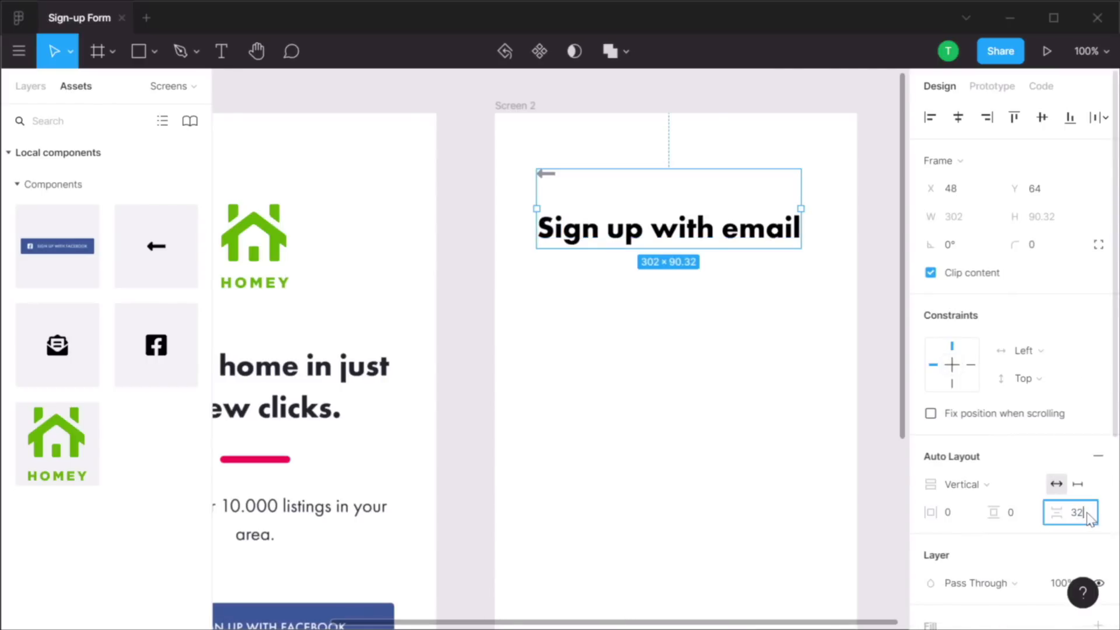
key(Return)
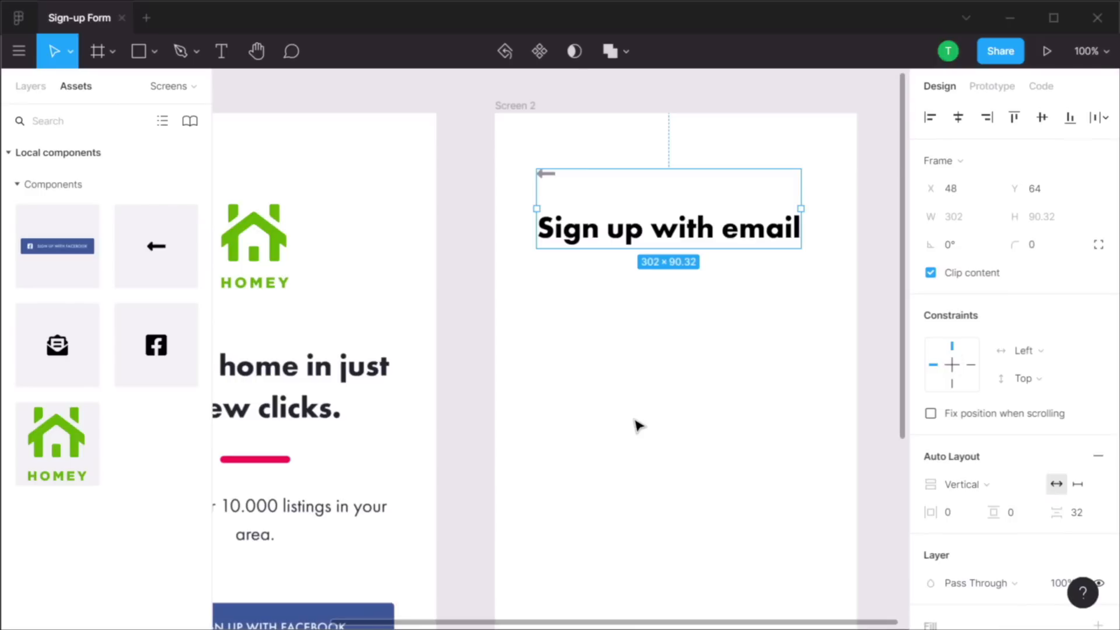
click(630, 420)
Draw a rectangle about 248 × 56 below the heading, show the layout grids and align it to the left grid edge at X 48
scroll(627, 418, down, 1)
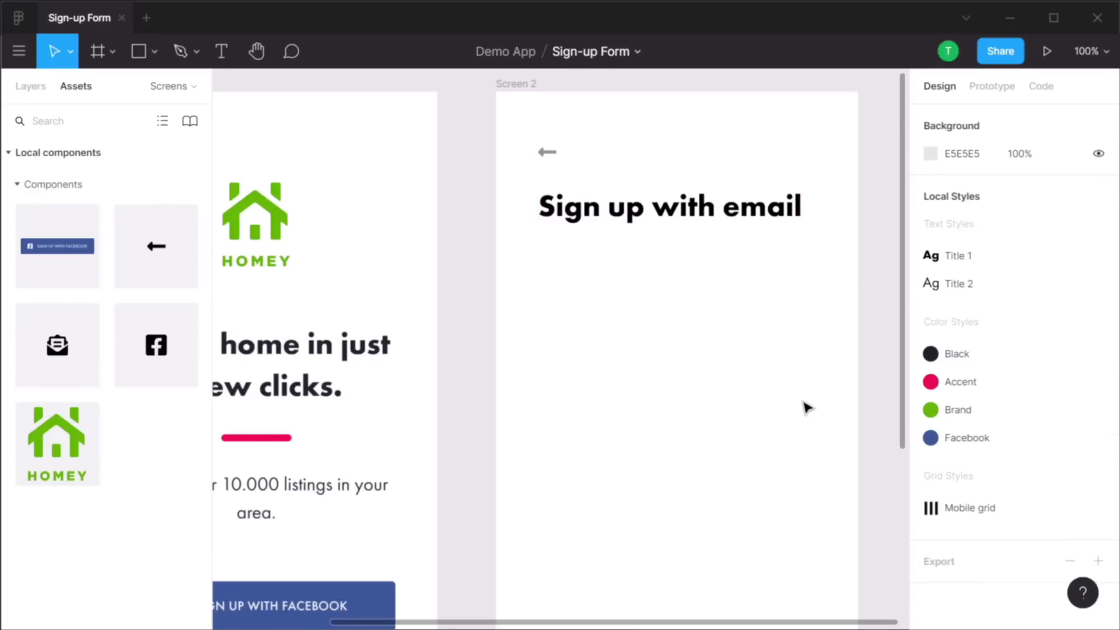
key(r)
drag(548, 257, 765, 305)
key(ctrl+g)
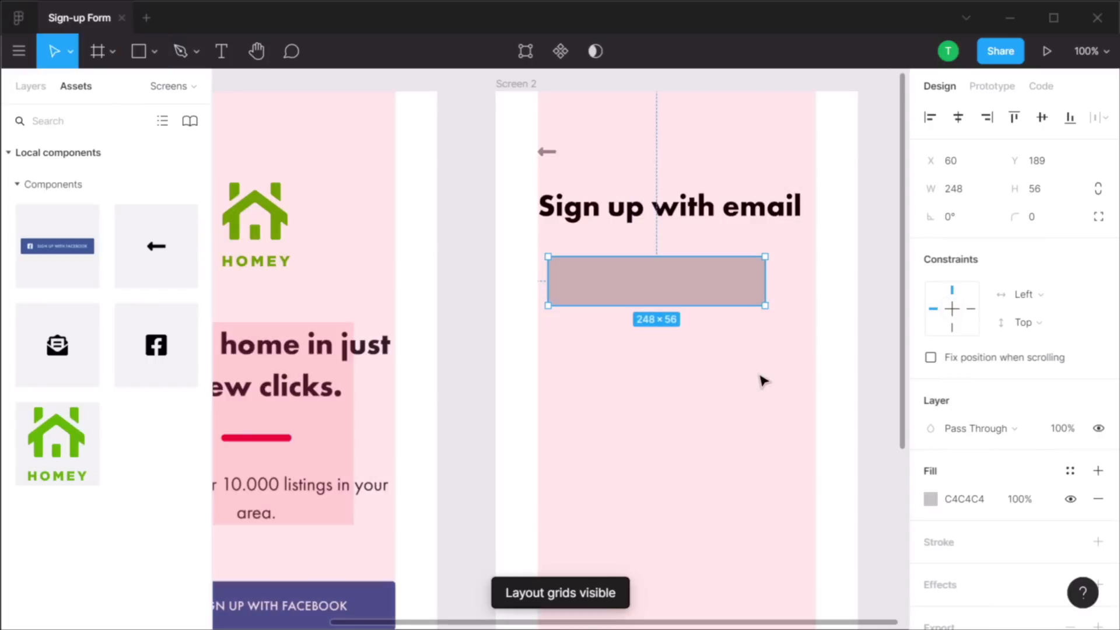
drag(604, 282, 593, 282)
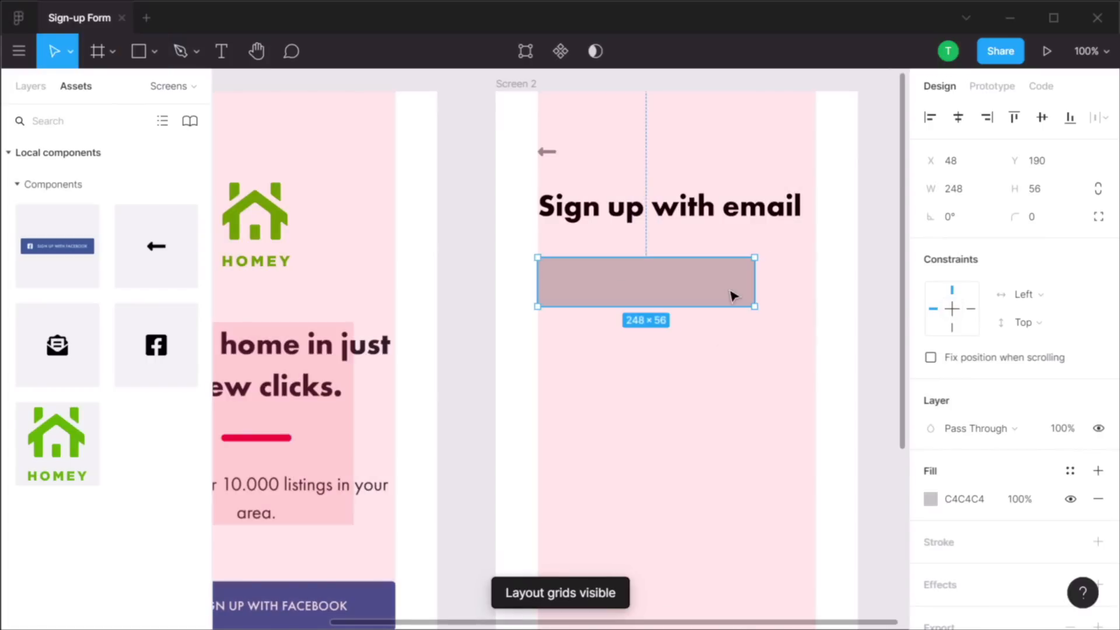
Widen the rectangle to 318 so it reaches the right grid edge, hide the layout grids and set its corner radius to 4
drag(753, 280, 814, 280)
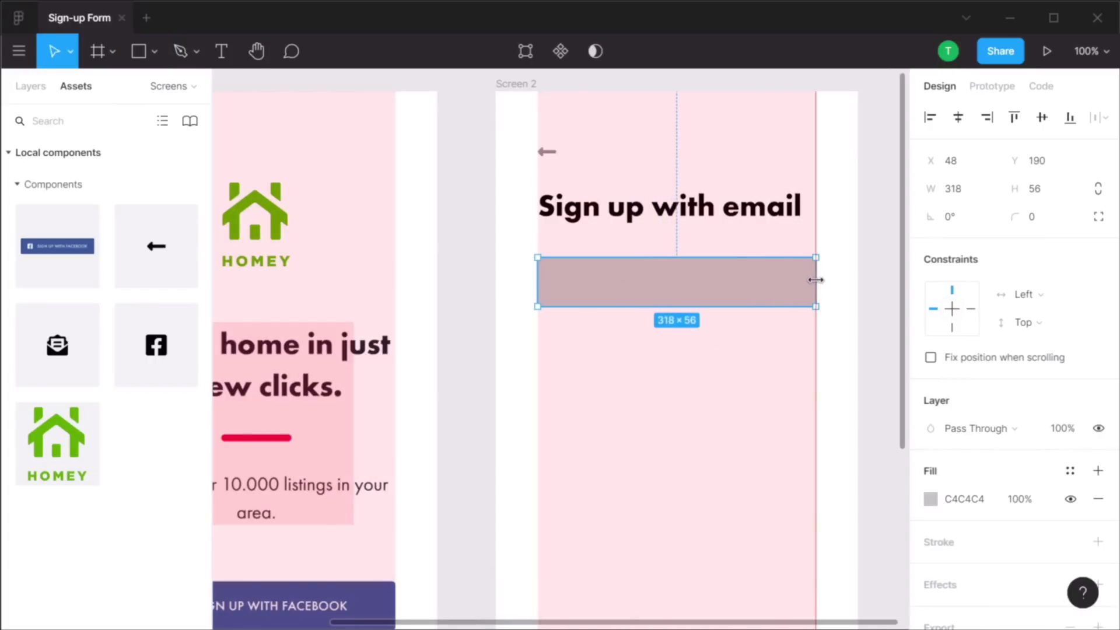
key(ctrl+shift+4)
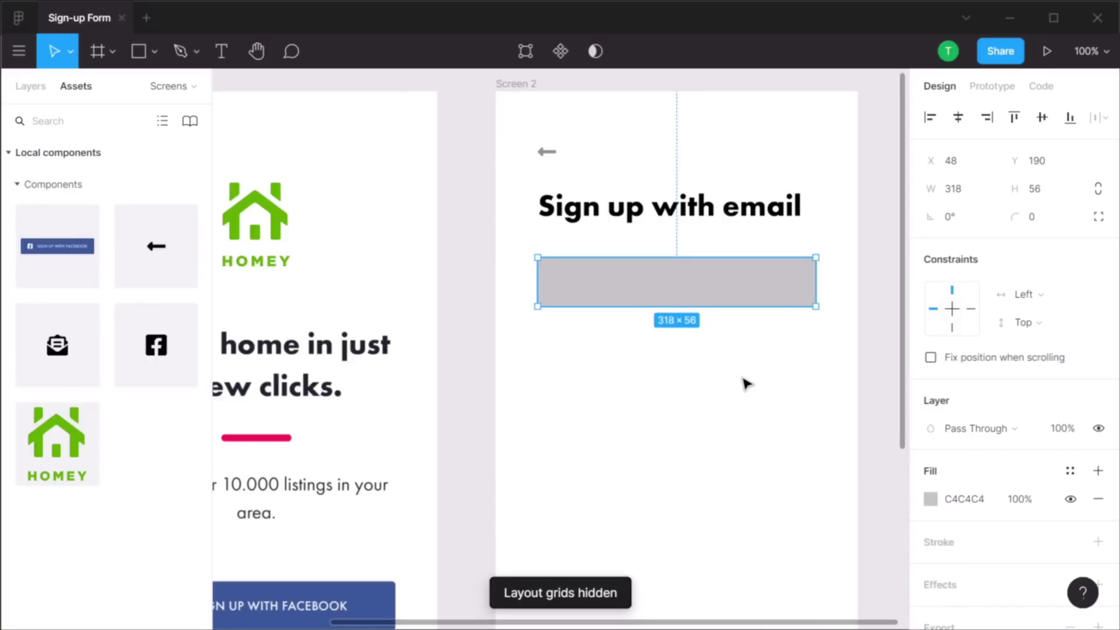
click(1046, 223)
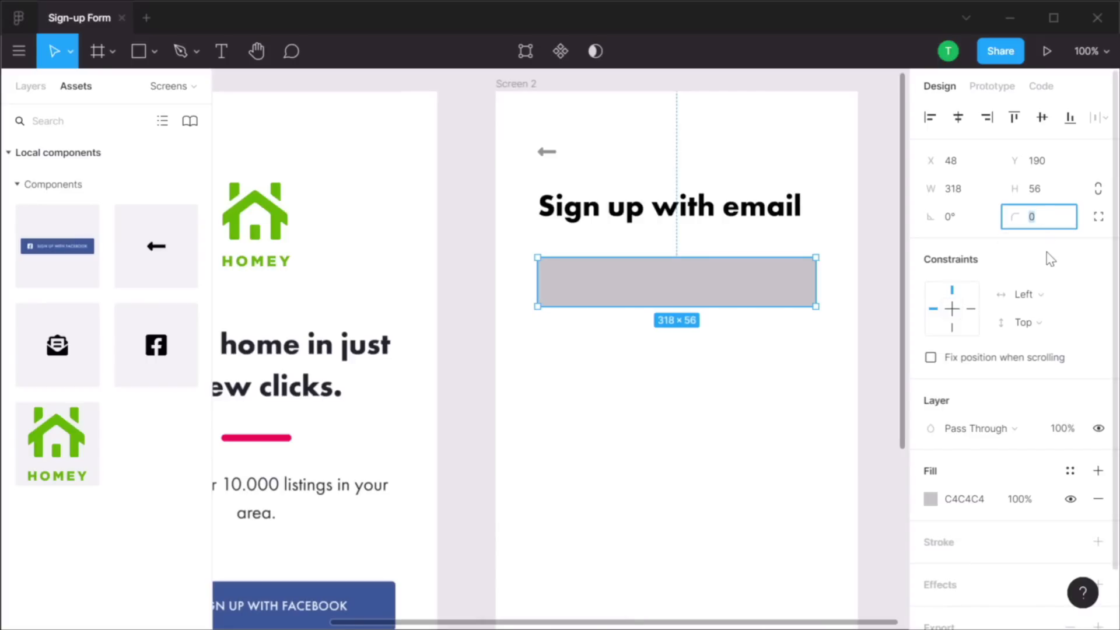
text(4)
key(Tab)
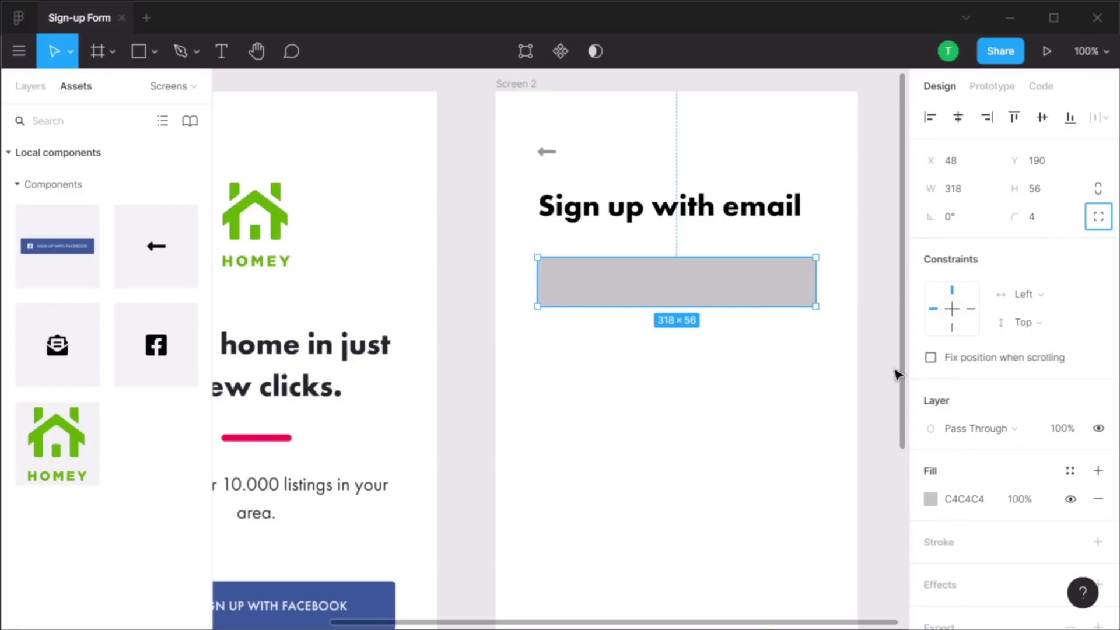
Apply the Black color style to the rectangle and set its layer opacity to 10%
click(932, 500)
click(945, 478)
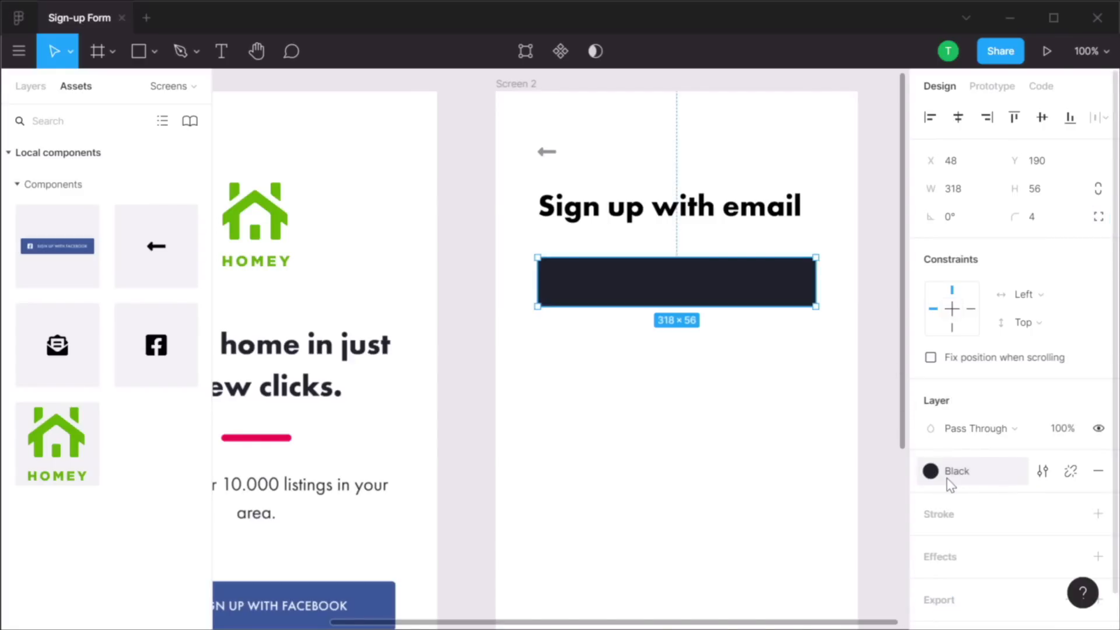
click(1063, 430)
text(1)
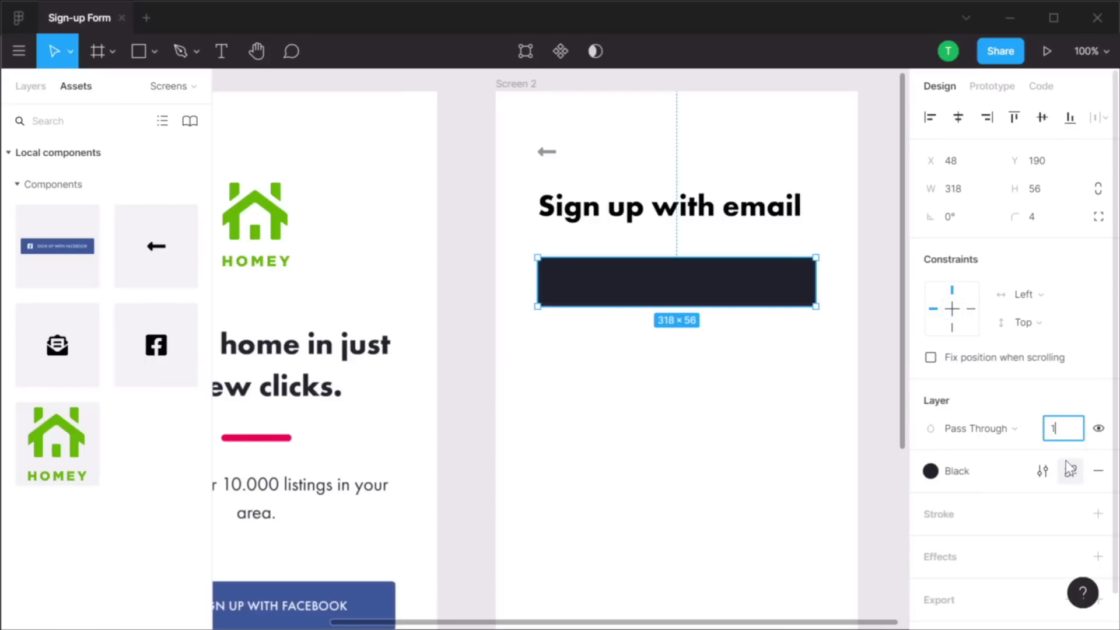
key(Tab)
click(1068, 438)
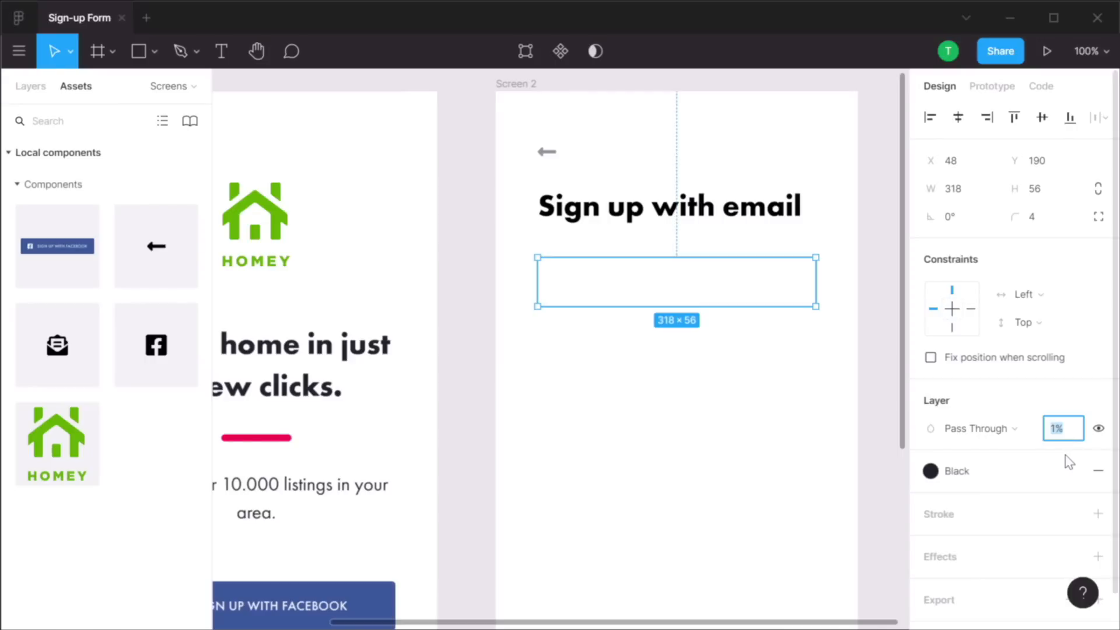
key(Return)
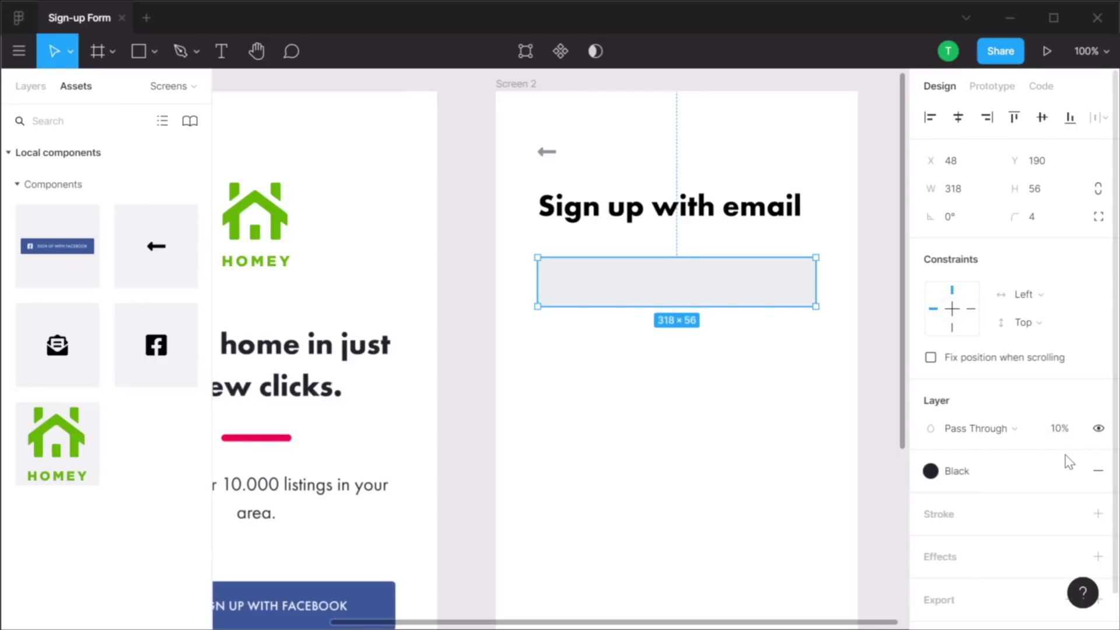
Move the rectangle further down from the heading and add the text "Your name" above it
key(Escape)
drag(669, 294, 671, 328)
click(593, 261)
drag(597, 300, 711, 269)
key(t)
click(696, 234)
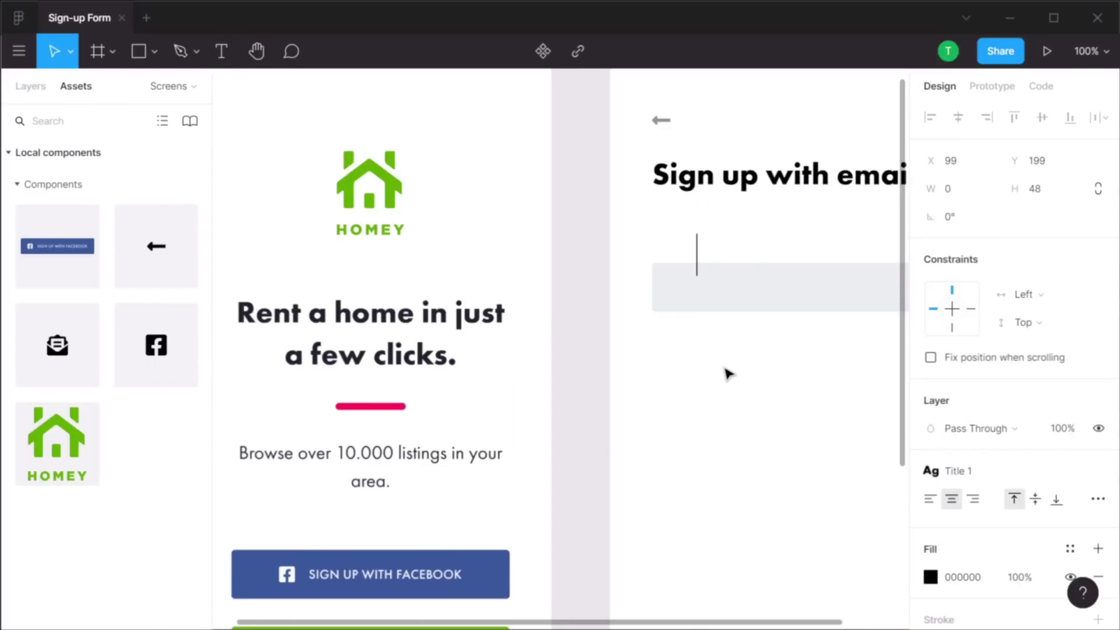
text(Your name)
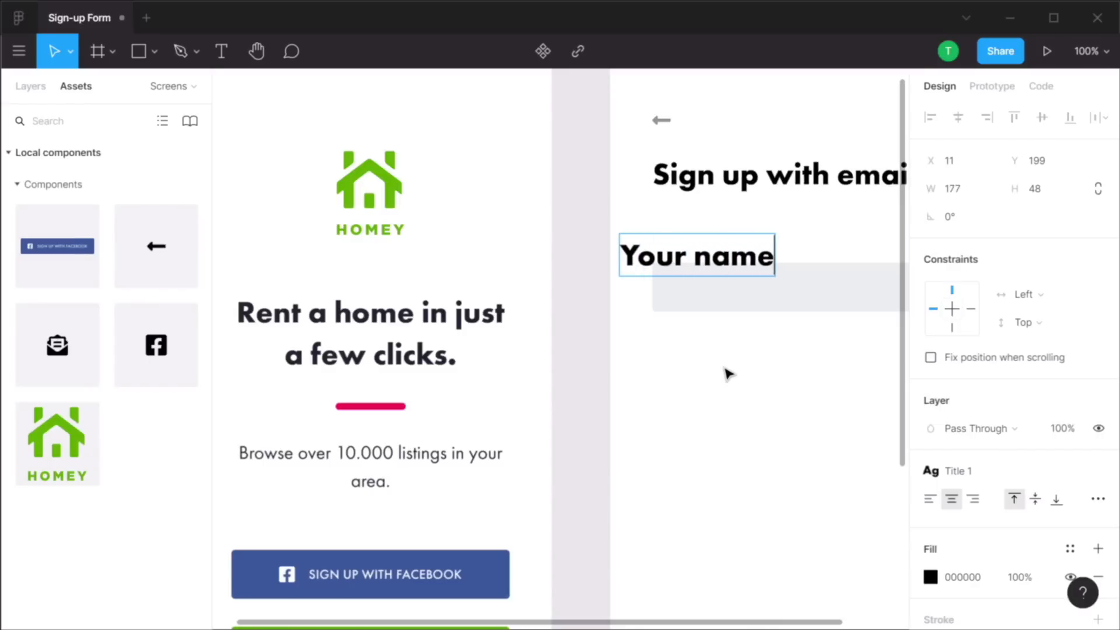
key(Escape)
click(734, 439)
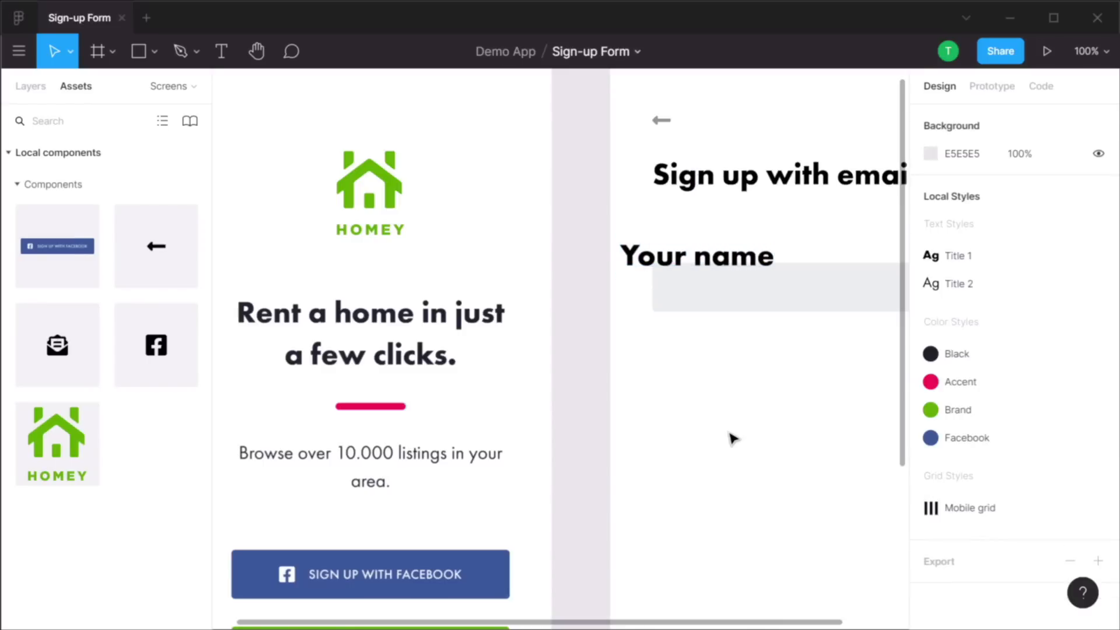
Copy the properties of the "SIGN UP WITH FACEBOOK" button label and paste them onto the "Your name" text
scroll(734, 439, down, 3)
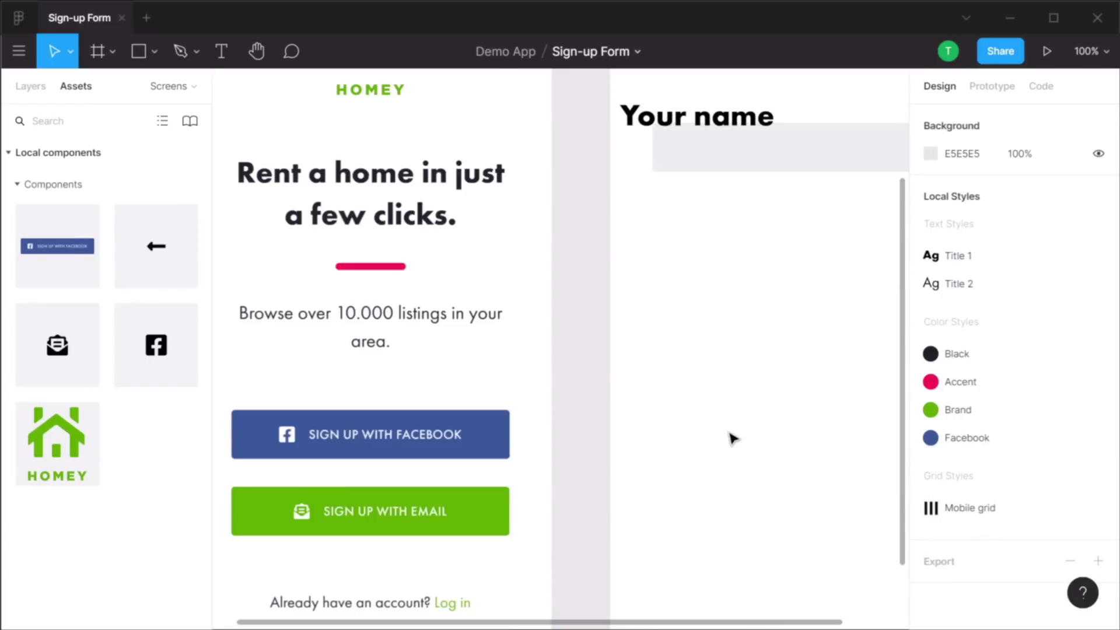
double_click(418, 436)
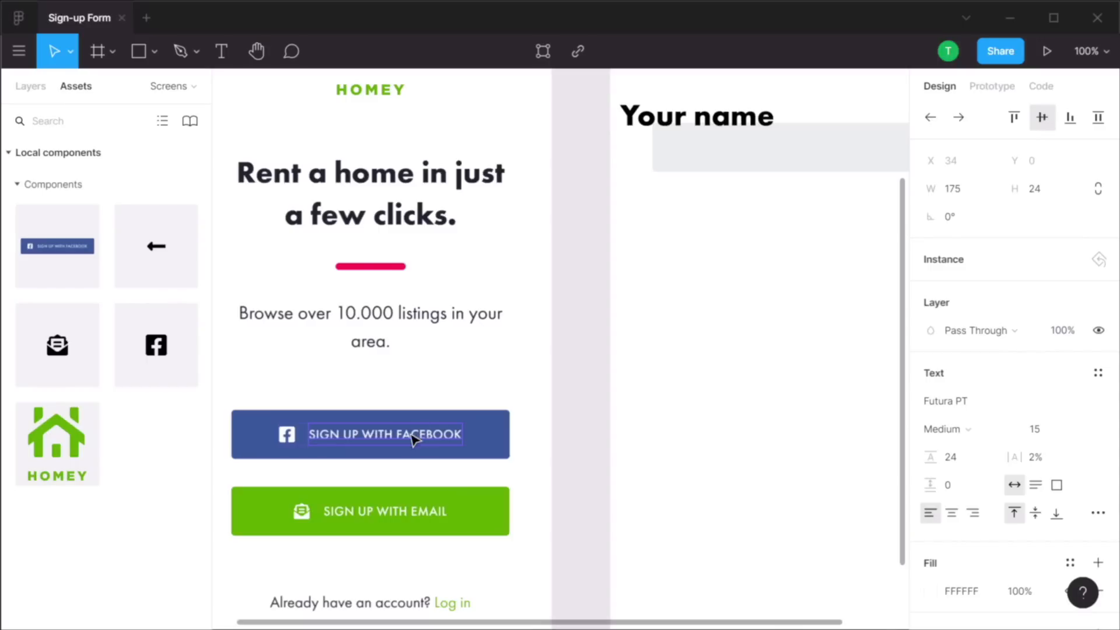
right_click(418, 435)
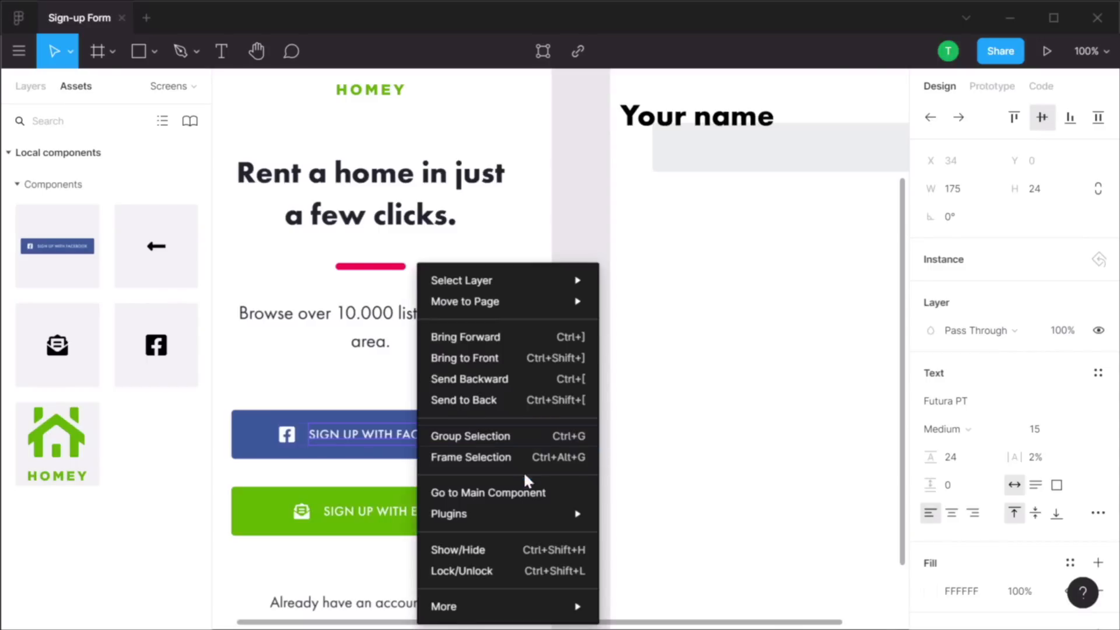
mouse_move(541, 616)
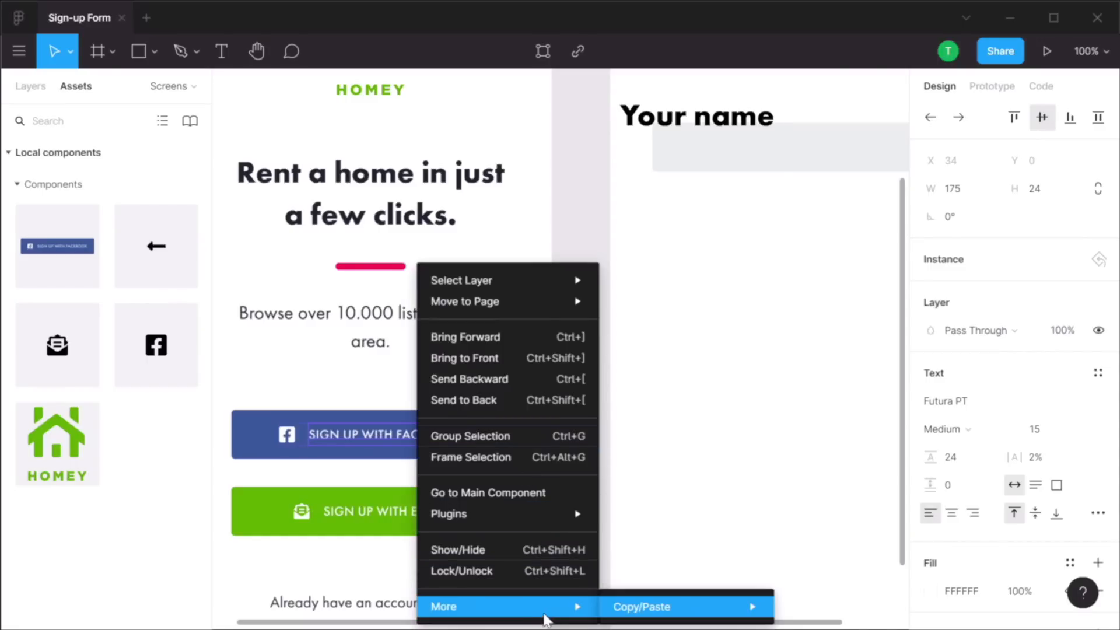
mouse_move(659, 610)
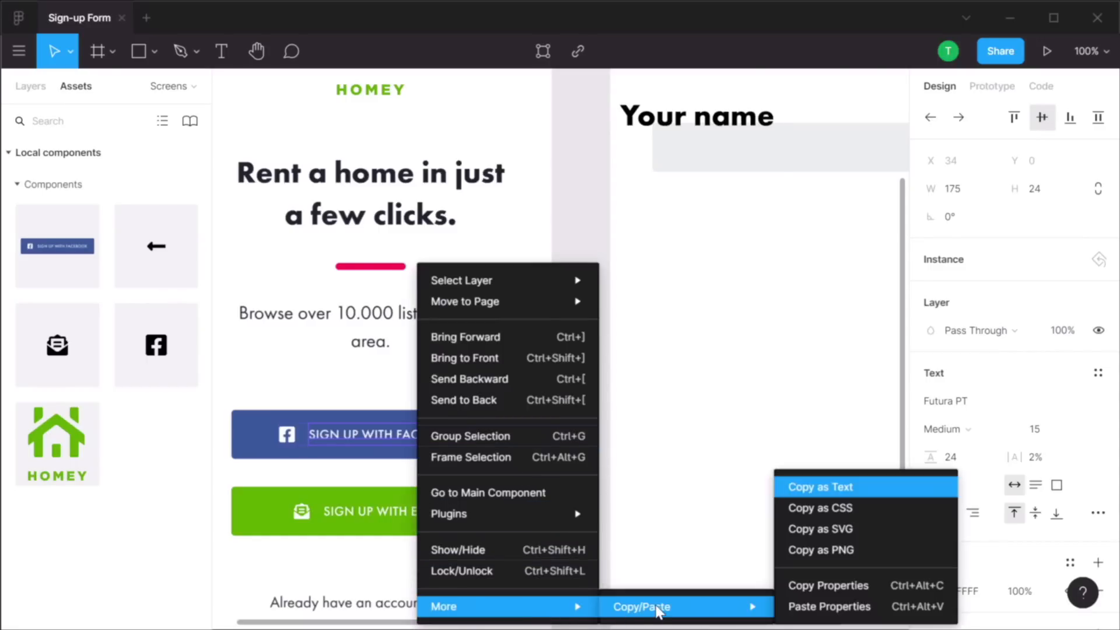
click(853, 587)
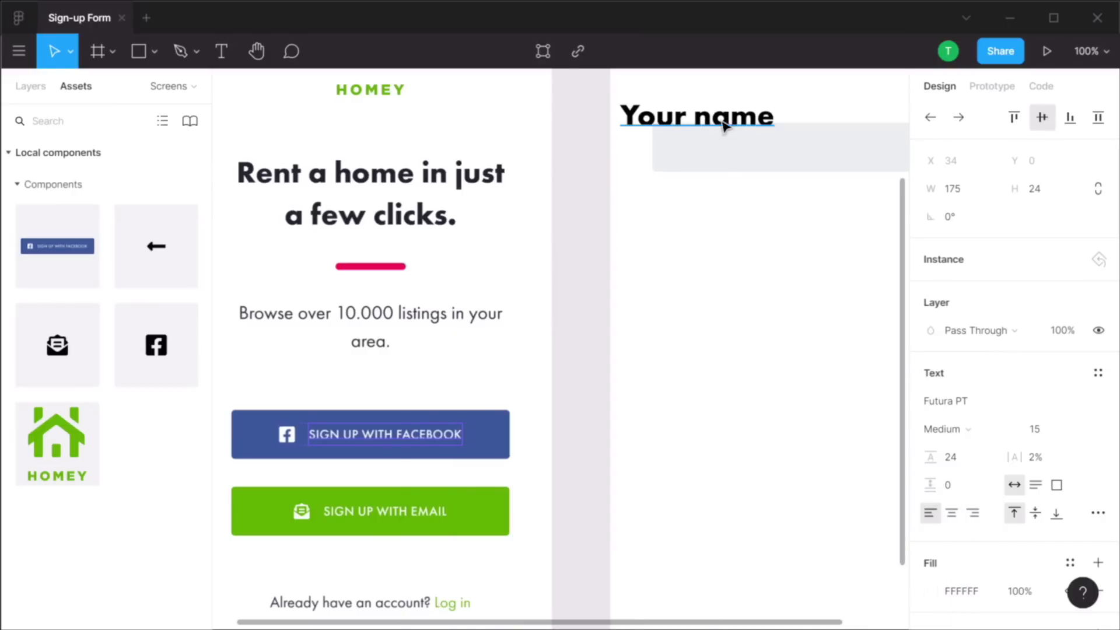
scroll(734, 178, up, 2)
click(736, 188)
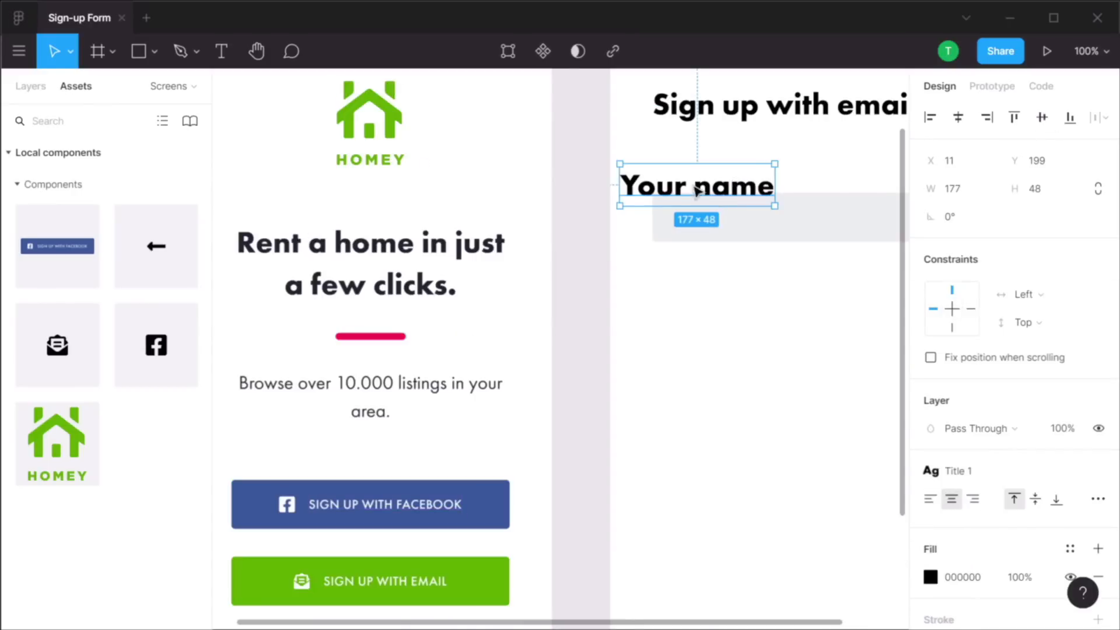
right_click(712, 190)
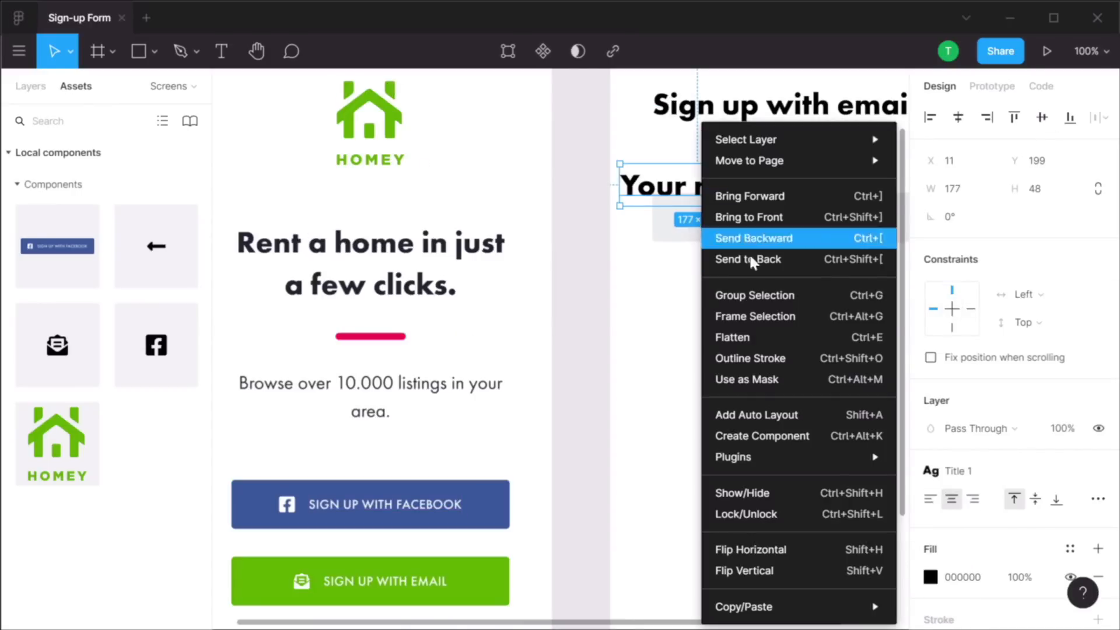
mouse_move(828, 607)
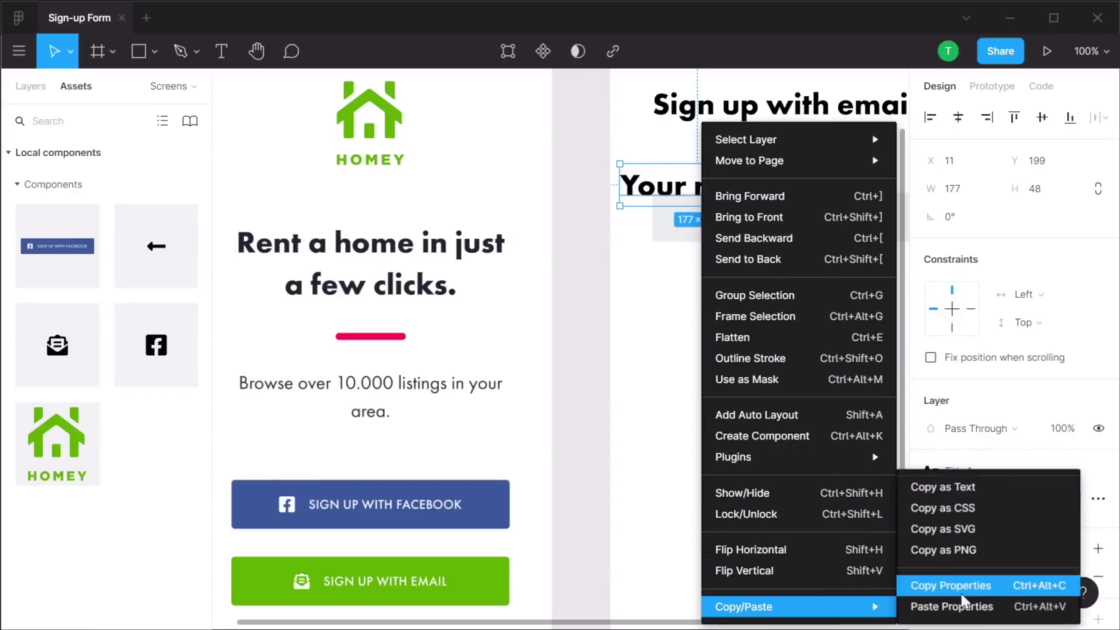
click(952, 607)
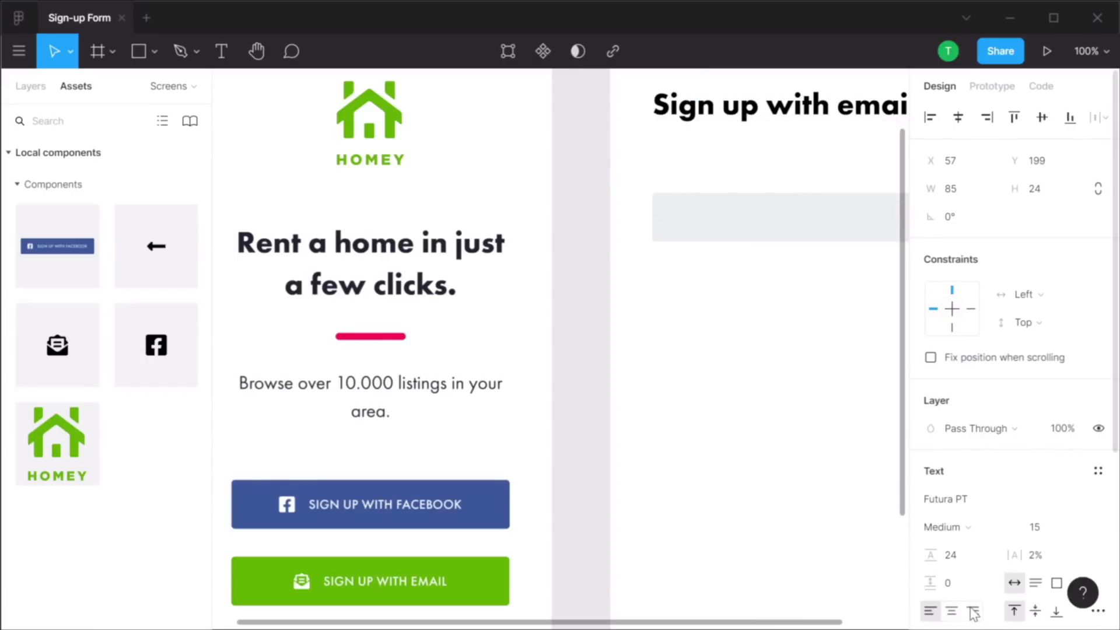
Apply the Black color style as the fill of the "YOUR NAME" label
scroll(960, 466, down, 4)
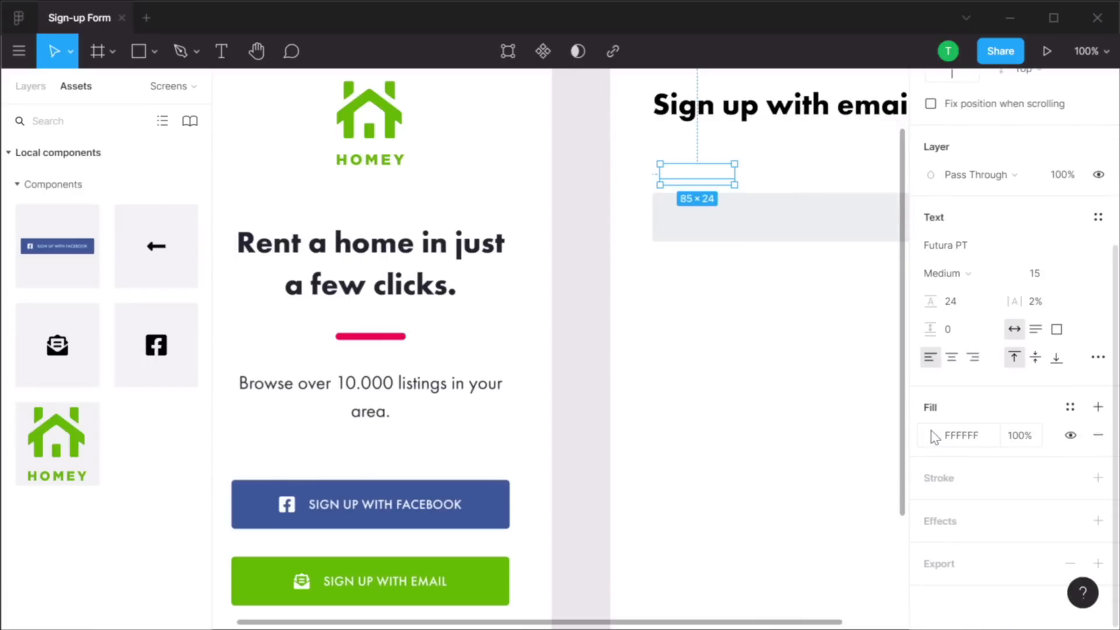
click(1070, 406)
click(944, 478)
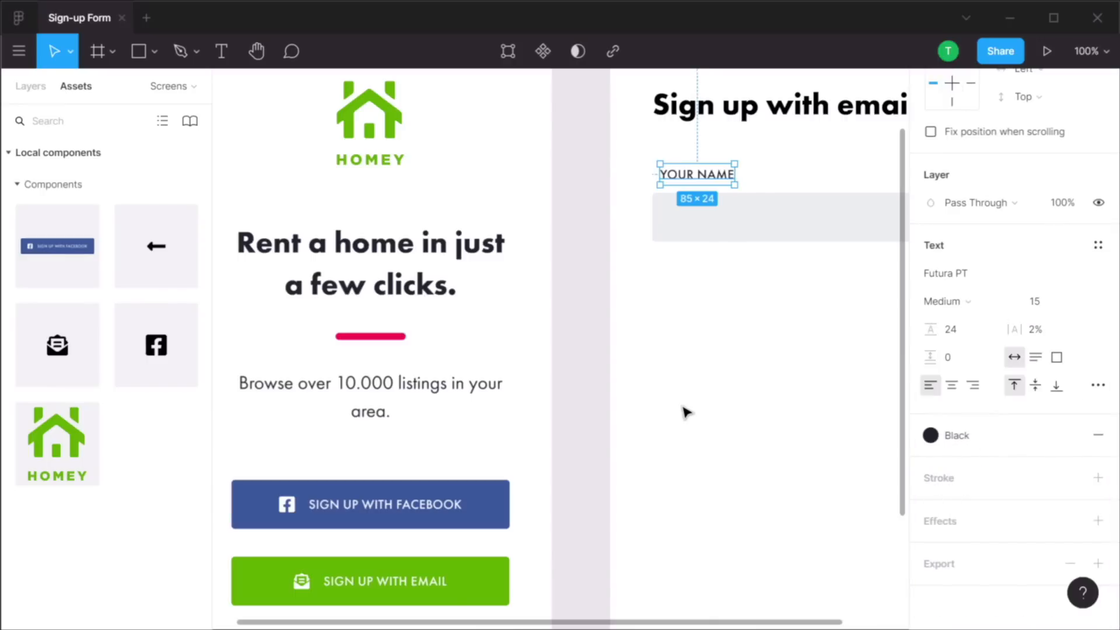
click(756, 342)
Move the "YOUR NAME" label to X 48, Y 200, flush with the left edge of the input rectangle
scroll(757, 342, up, 2)
drag(696, 244, 691, 247)
scroll(747, 292, up, 5)
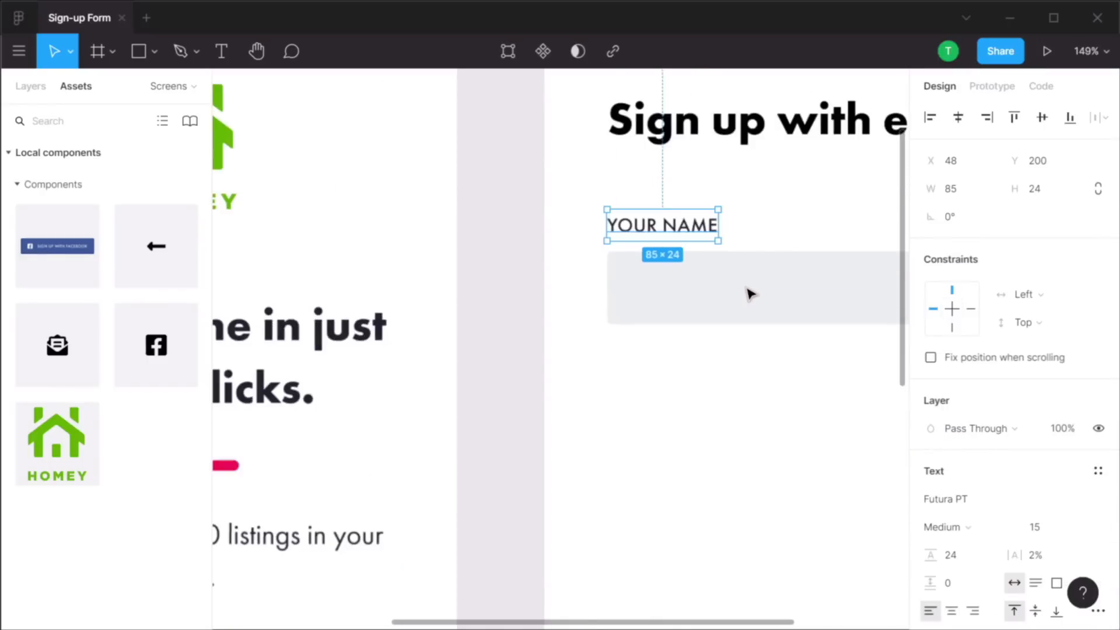
drag(744, 286, 429, 331)
Check the gap between the label and the rectangle and combine both in a vertical auto layout with 8 spacing
key(alt)
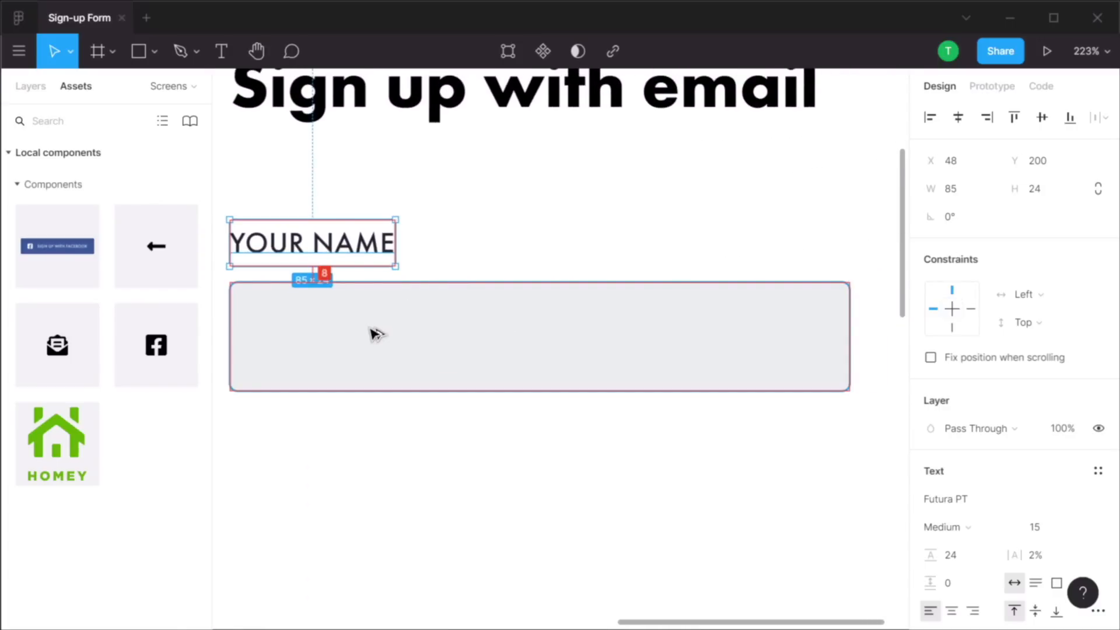
shift+click(373, 334)
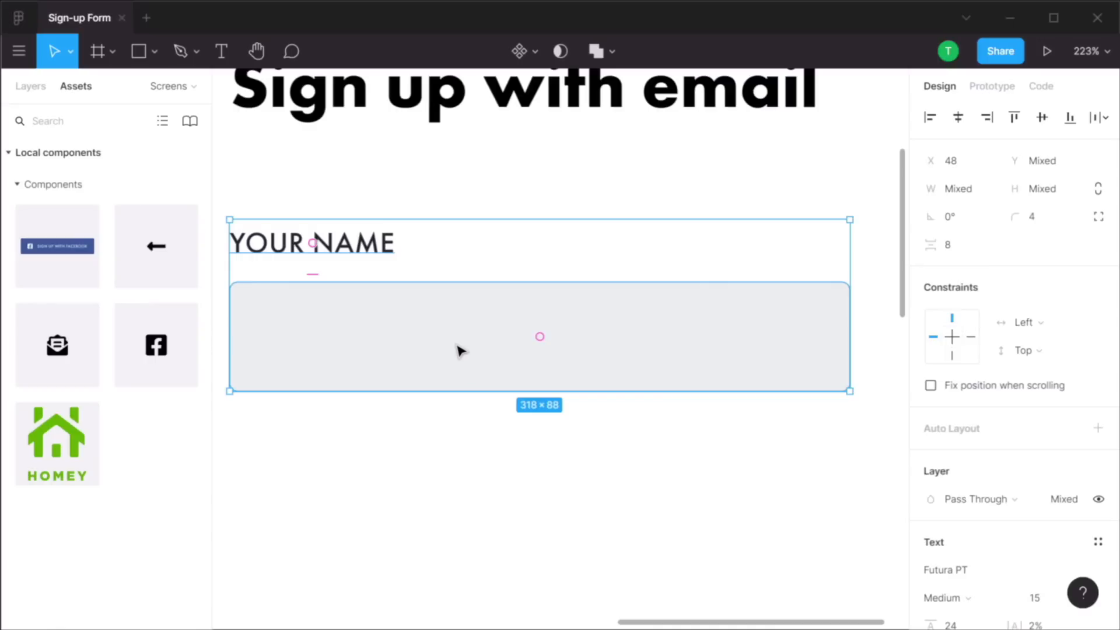
key(shift+a)
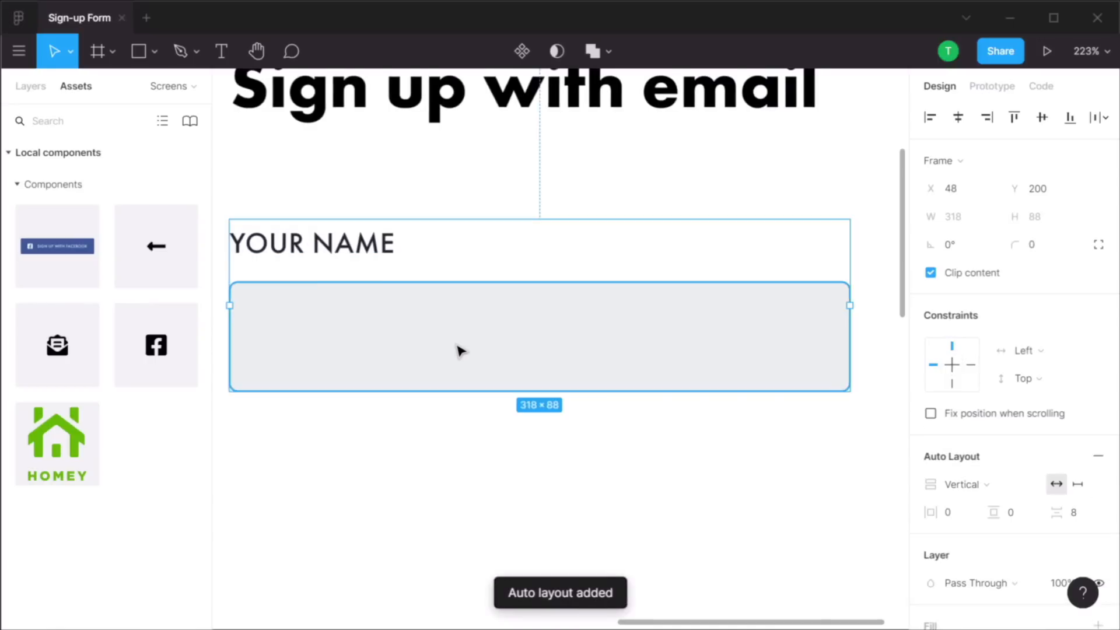
Duplicate the "YOUR NAME" field twice, placing the copies below it at Y 319 and Y 438
key(shift+0)
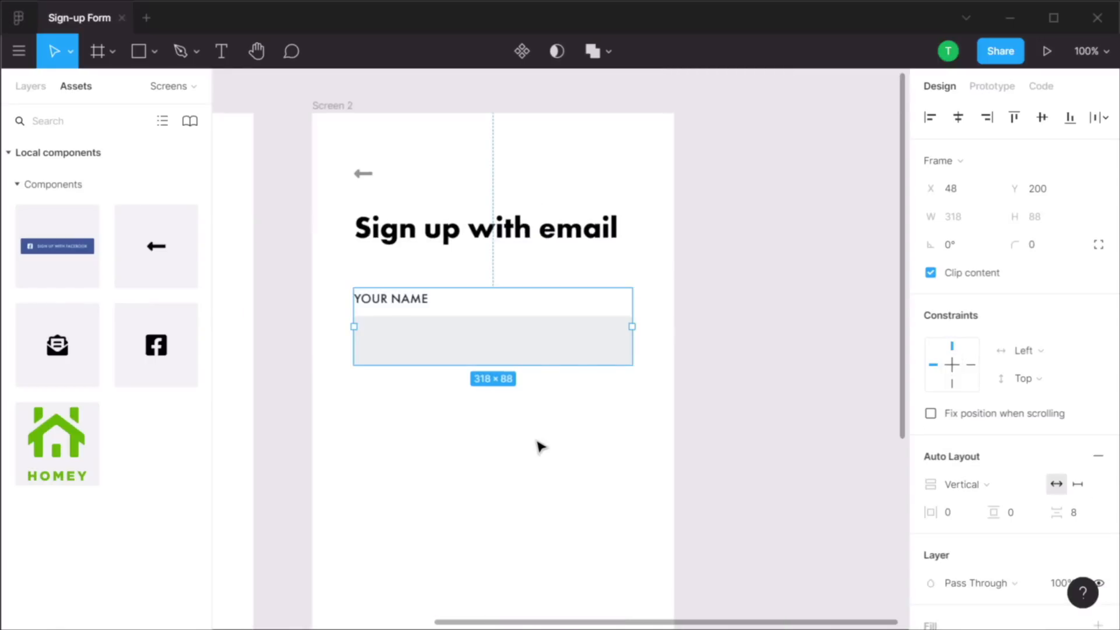
key(ctrl+d)
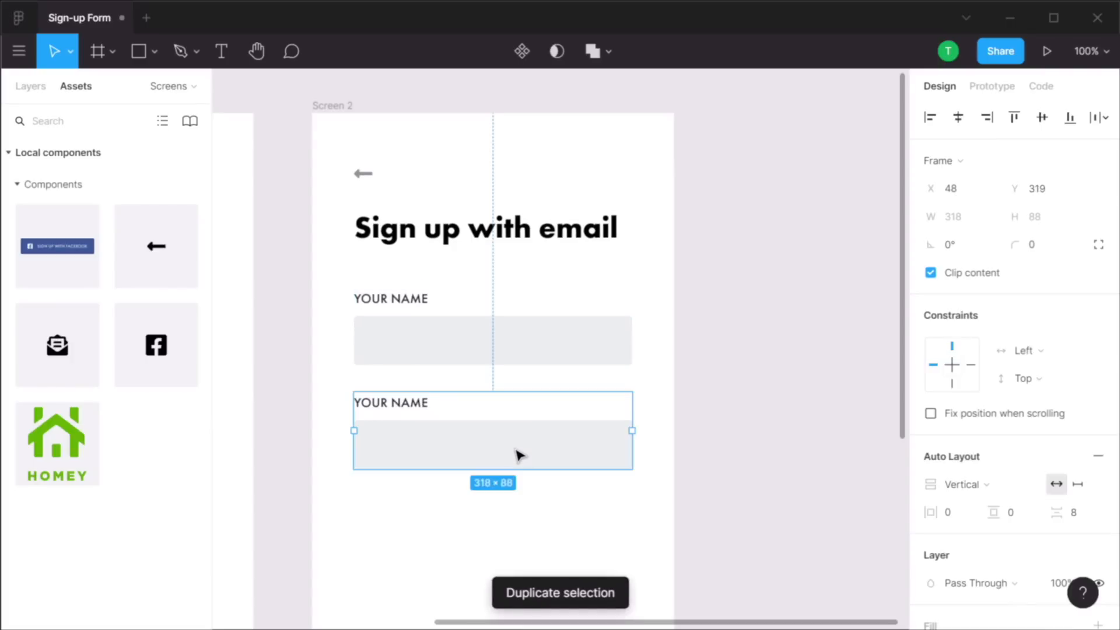
key(ctrl+d)
Change the second field's label to "YOUR EMAIL ADDRESS" and the third field's label to "YOUR PASSWORD"
scroll(595, 420, down, 2)
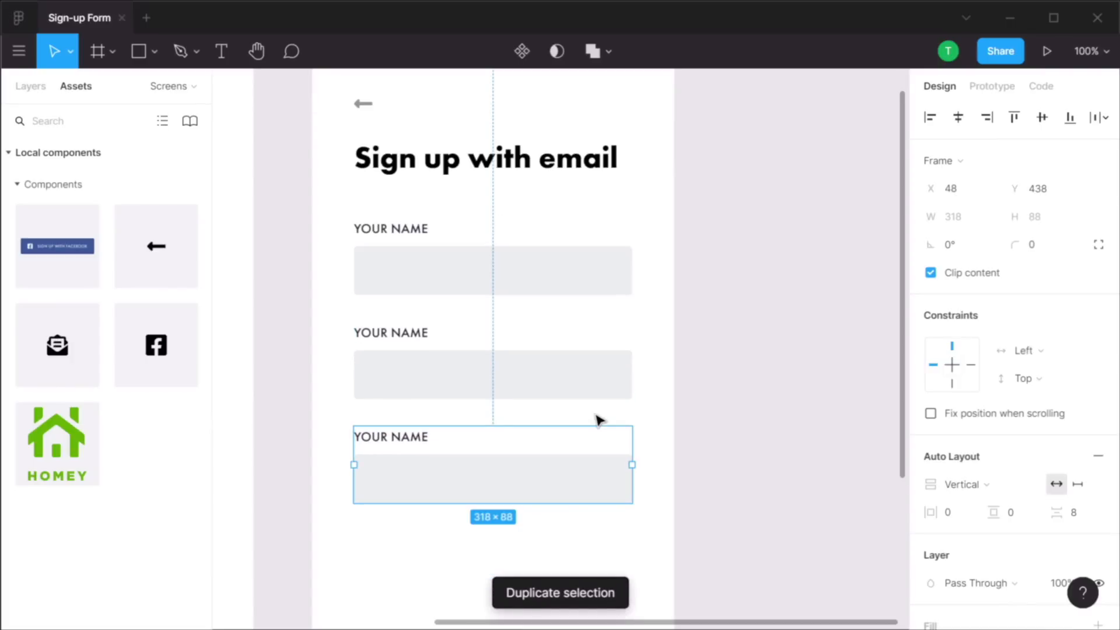
double_click(372, 336)
double_click(398, 334)
double_click(399, 335)
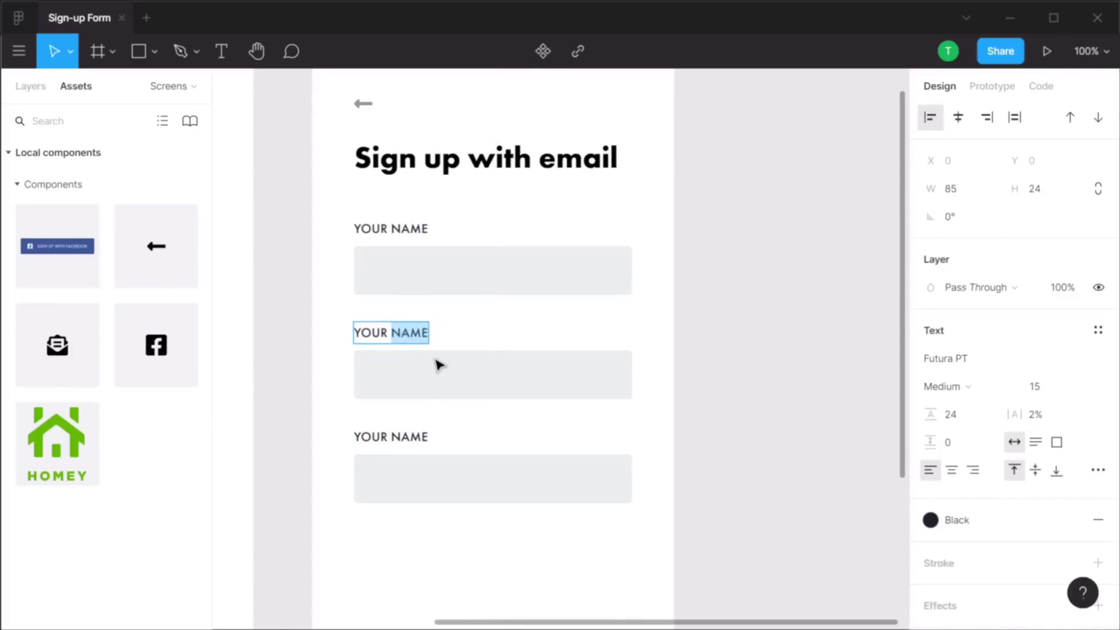
text(EMAIL ADDRESS)
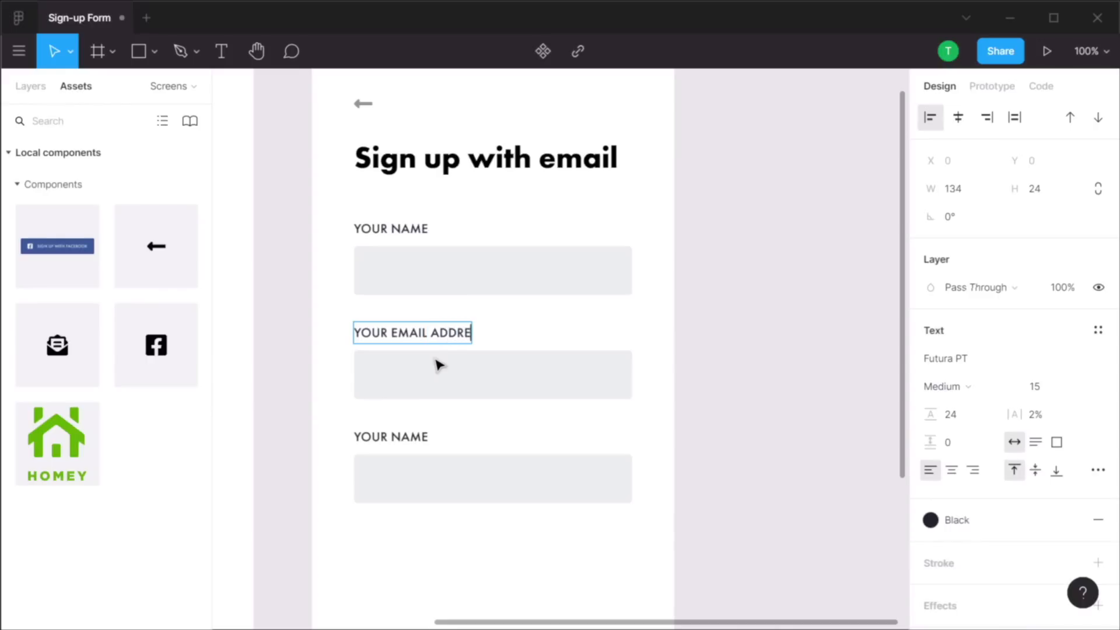
double_click(410, 438)
text(PASSWORD)
Combine the three form fields in a vertical auto layout with 32 spacing between items
drag(744, 245, 444, 583)
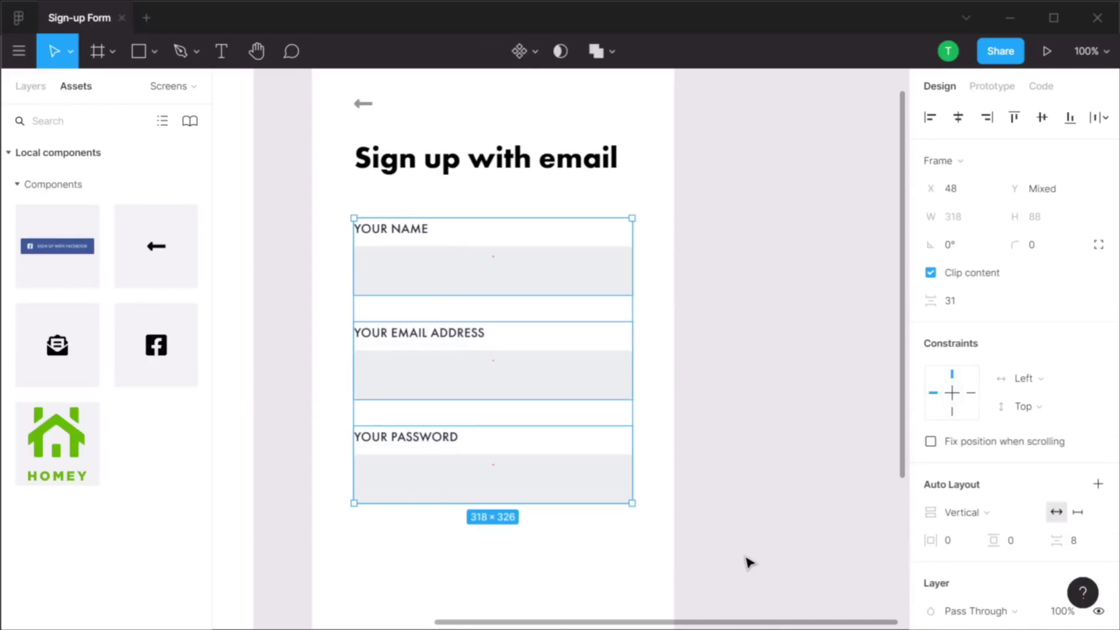
key(shift+a)
click(1074, 511)
text(32)
key(Tab)
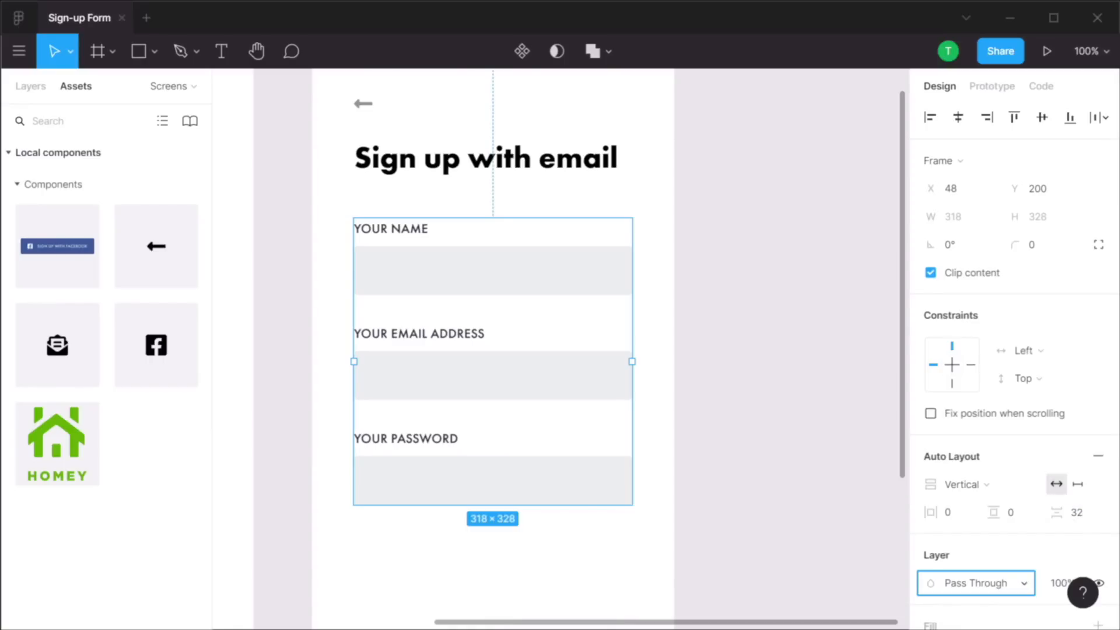
click(776, 400)
click(441, 258)
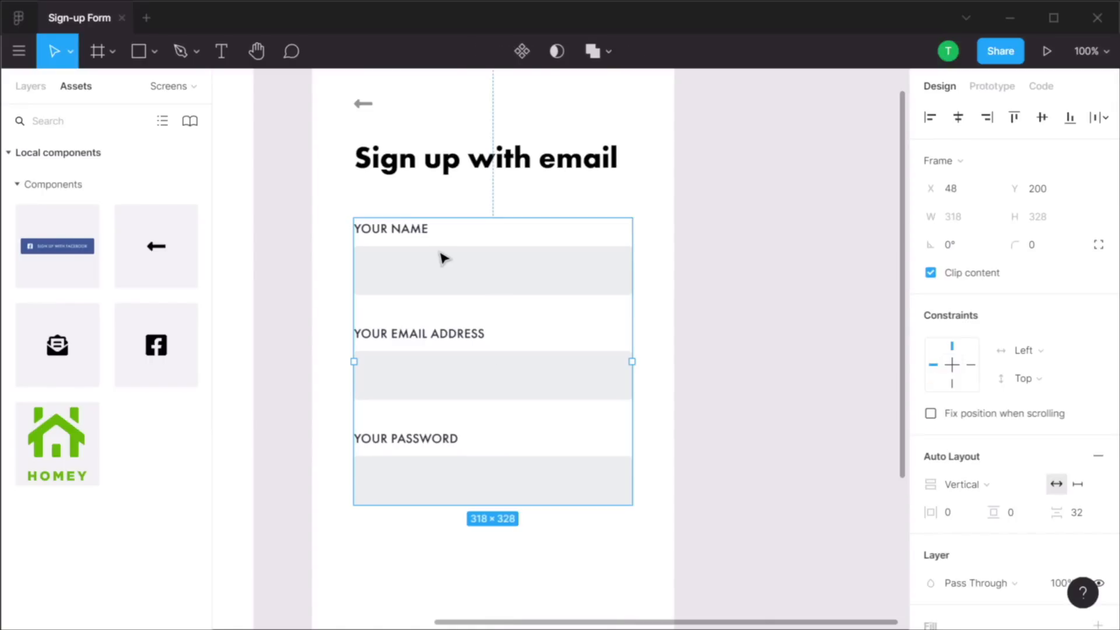
Move the form fields group down to Y 219 and check its distance from the "Sign up with email" heading block
key(alt)
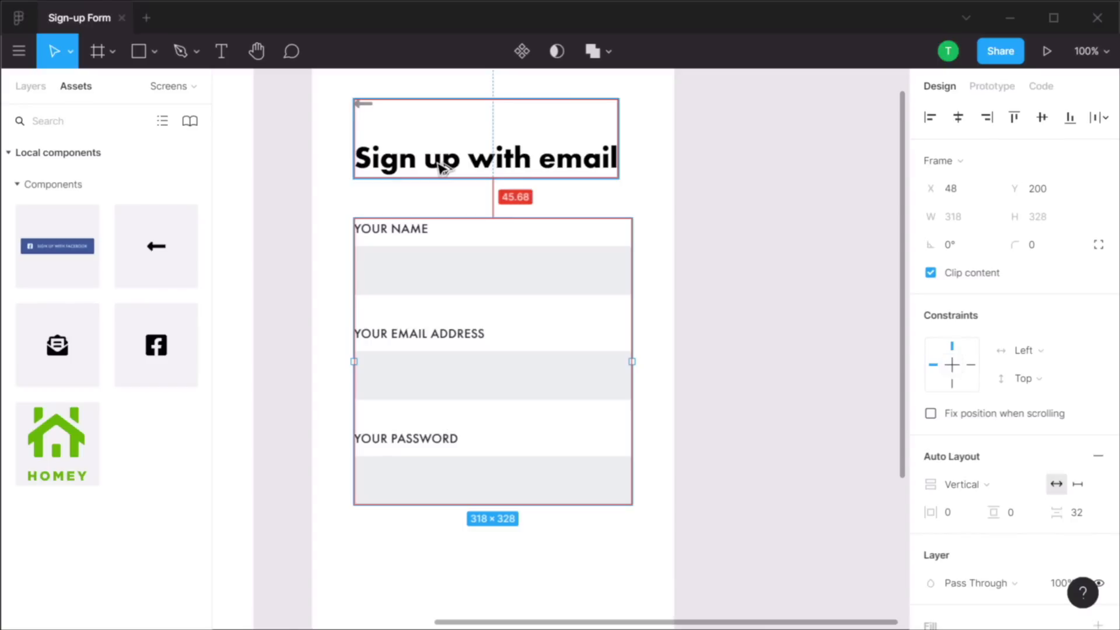
key(shift+Down)
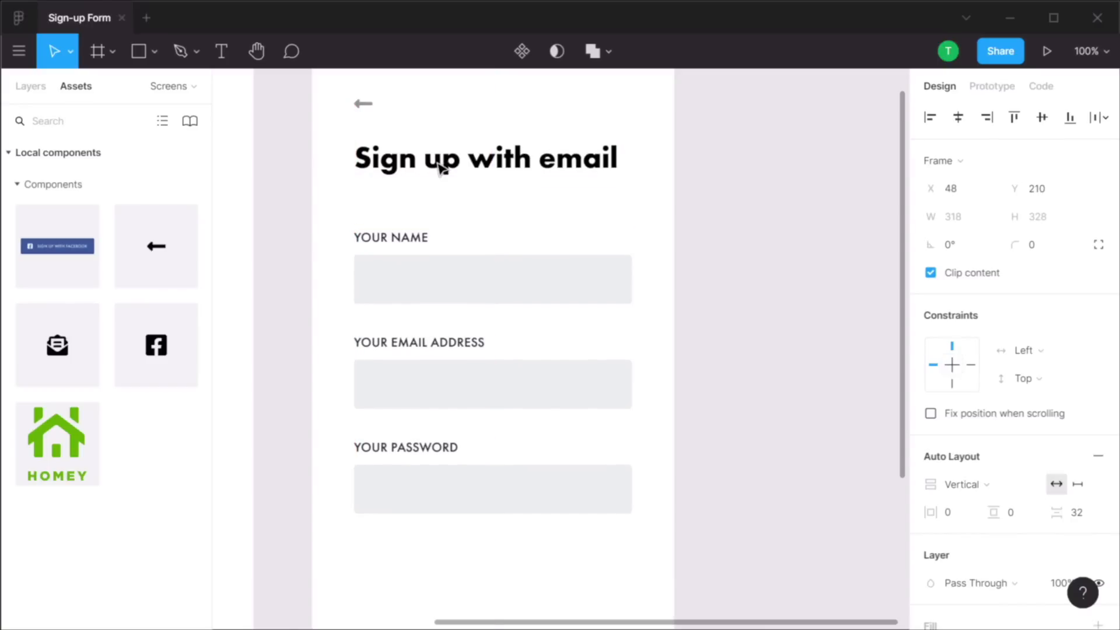
key(Down)
key(Down)
key(Down)
key(Down)
key(Down)
key(Down)
key(Down)
key(Down)
key(Down)
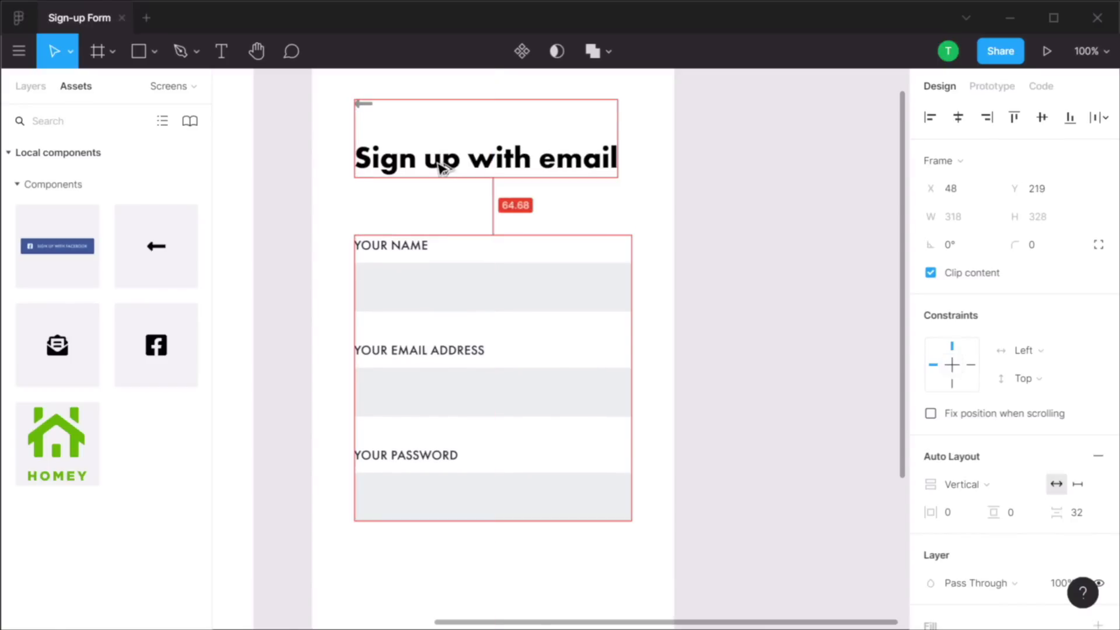
click(712, 233)
Add an instance of the button component to the form layout below the password field, left-aligned and 318 wide
drag(678, 311, 838, 322)
scroll(780, 327, down, 4)
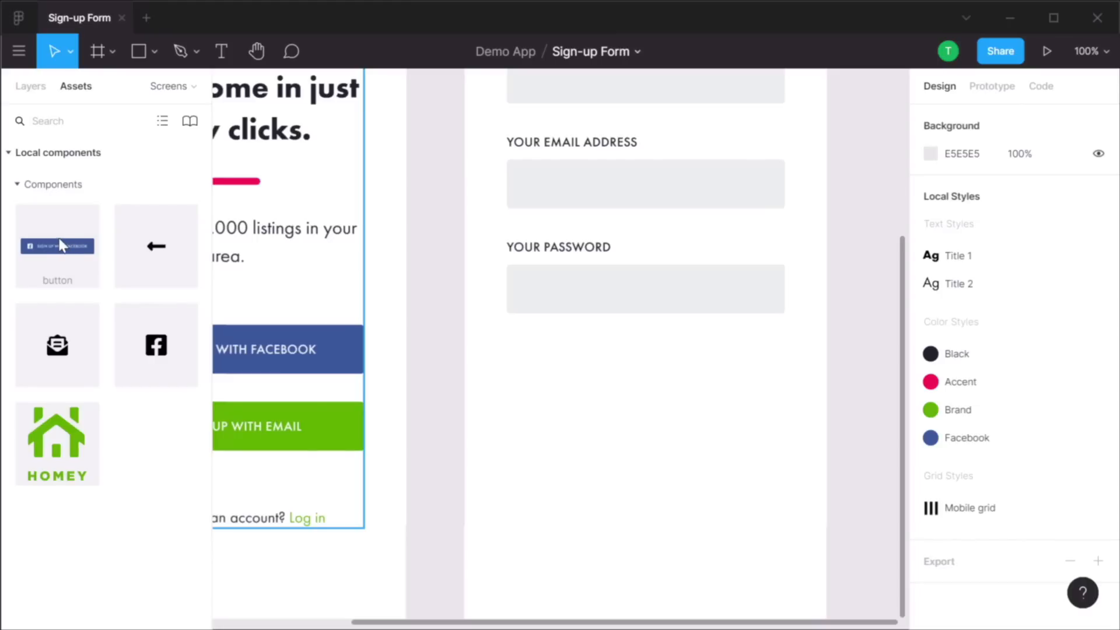
drag(61, 245, 601, 294)
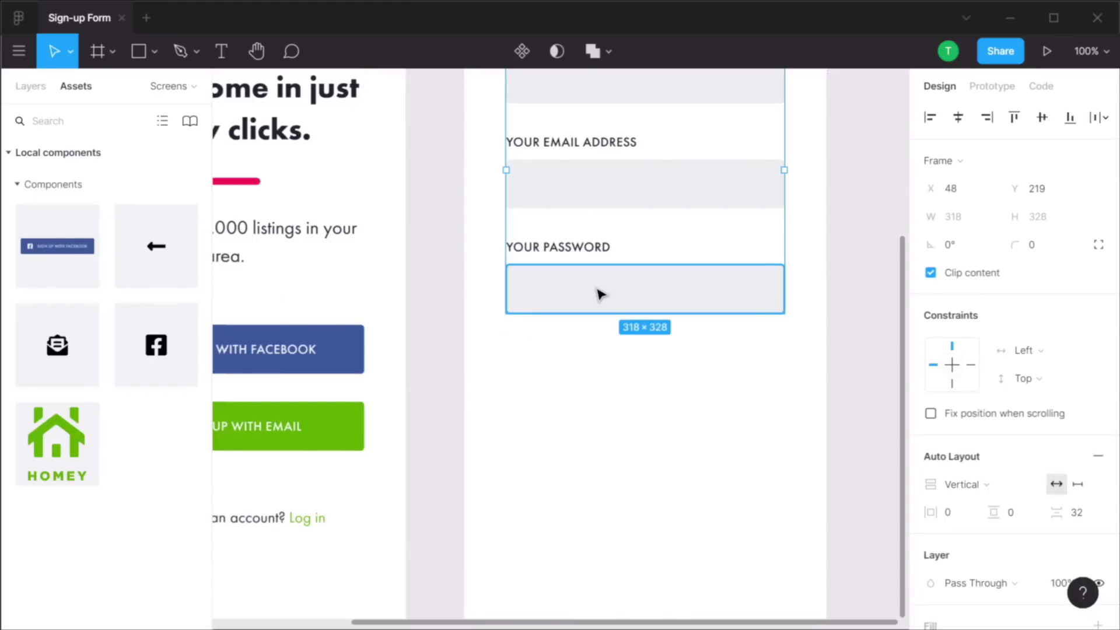
key(ctrl+v)
scroll(641, 245, up, 2)
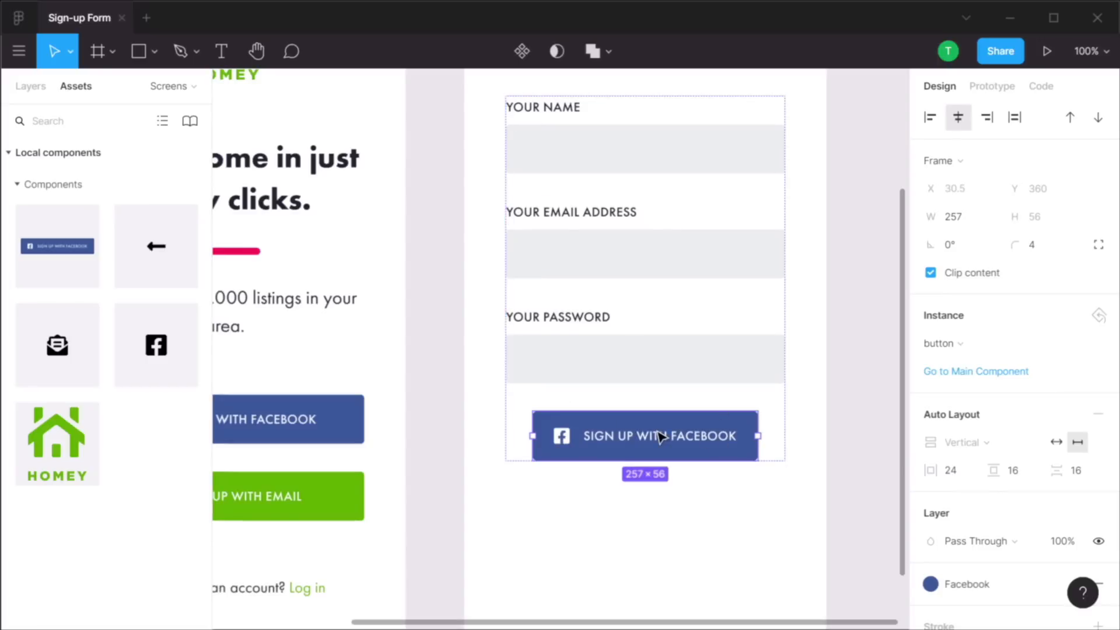
click(930, 117)
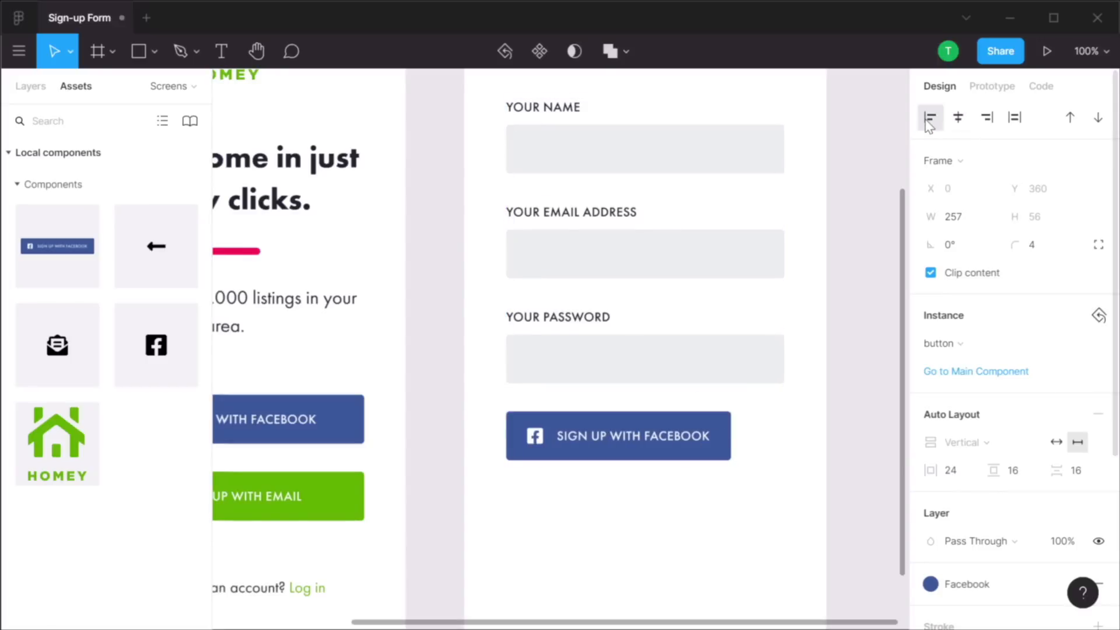
drag(728, 434, 787, 437)
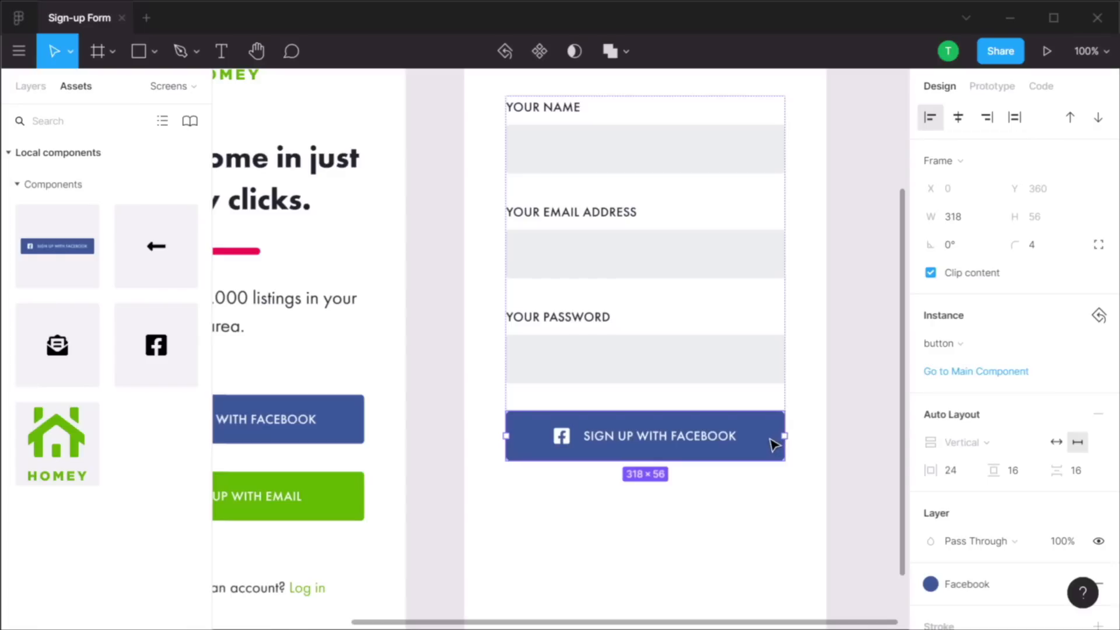
Change the new button's fill to the Brand colour style
scroll(1007, 440, down, 5)
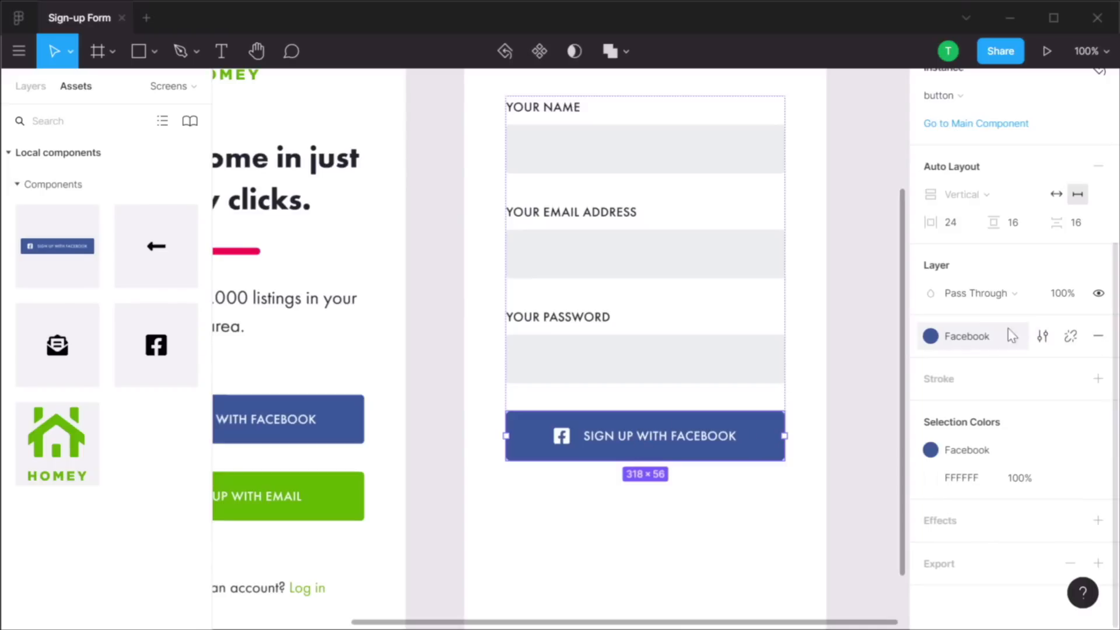
click(1071, 337)
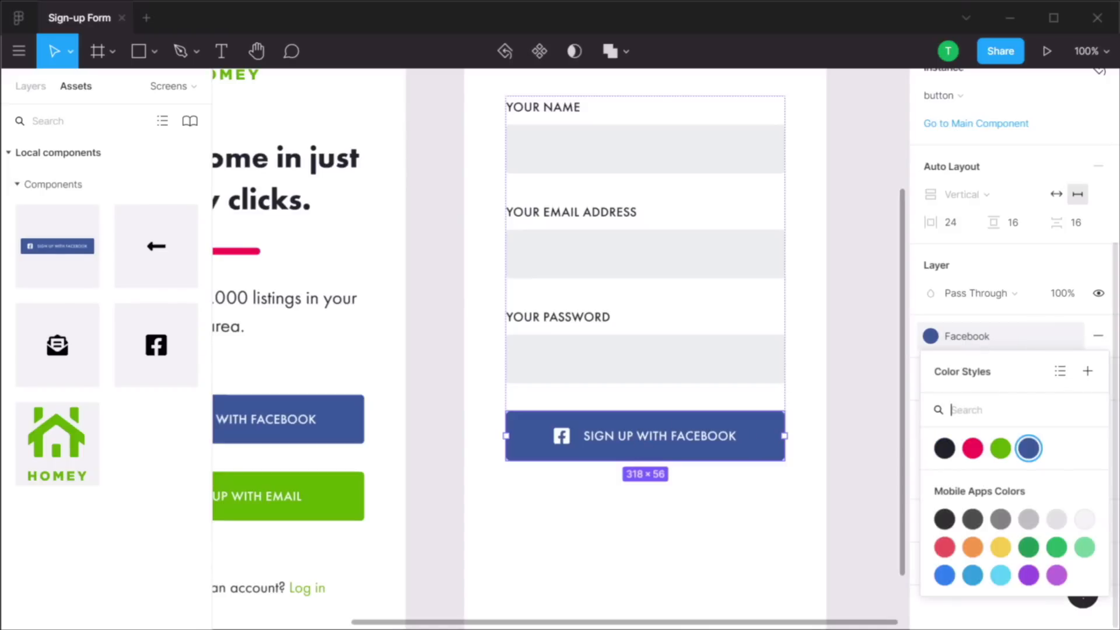
click(1000, 450)
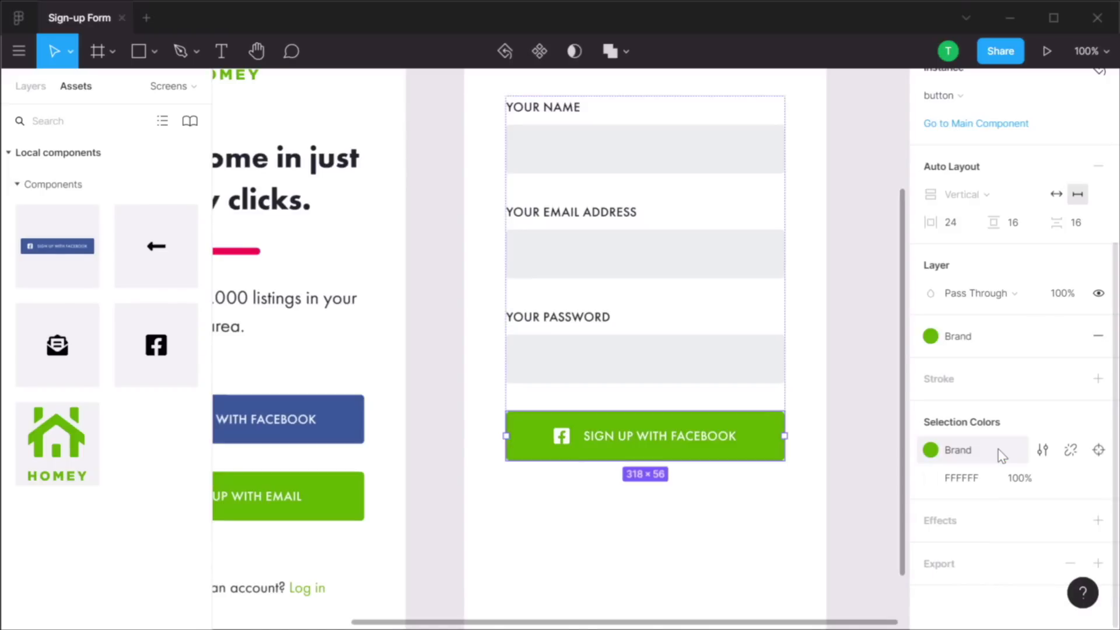
Shorten the new button's label to "SIGN UP"
double_click(668, 440)
double_click(668, 440)
double_click(668, 440)
click(668, 437)
click(718, 436)
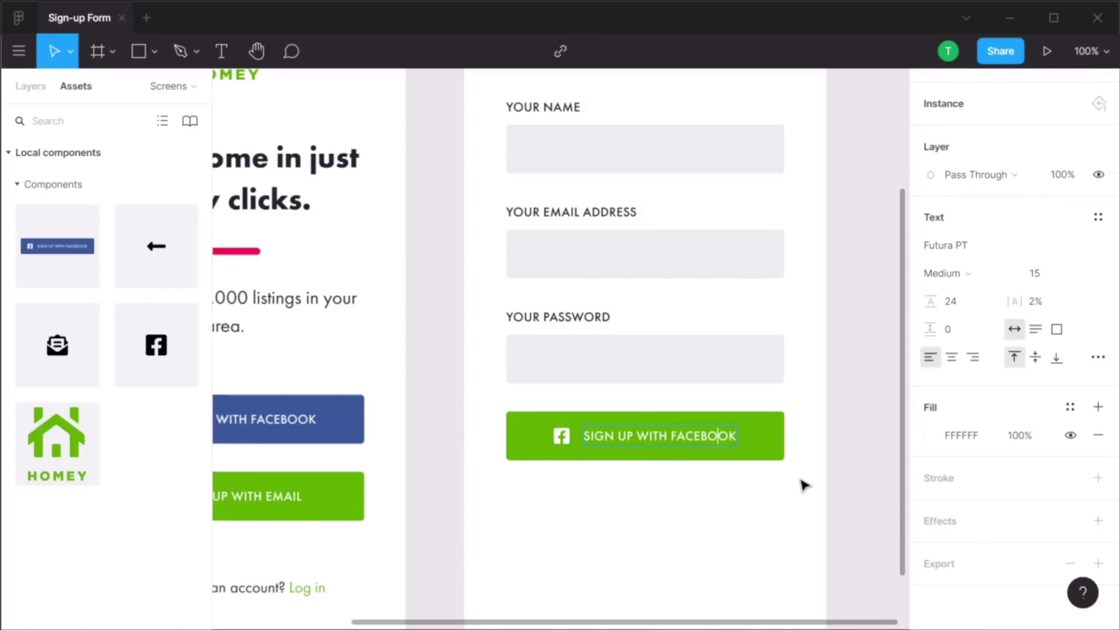
key(ctrl+shift+Left)
key(ctrl+shift+Left)
key(ctrl+shift+Left)
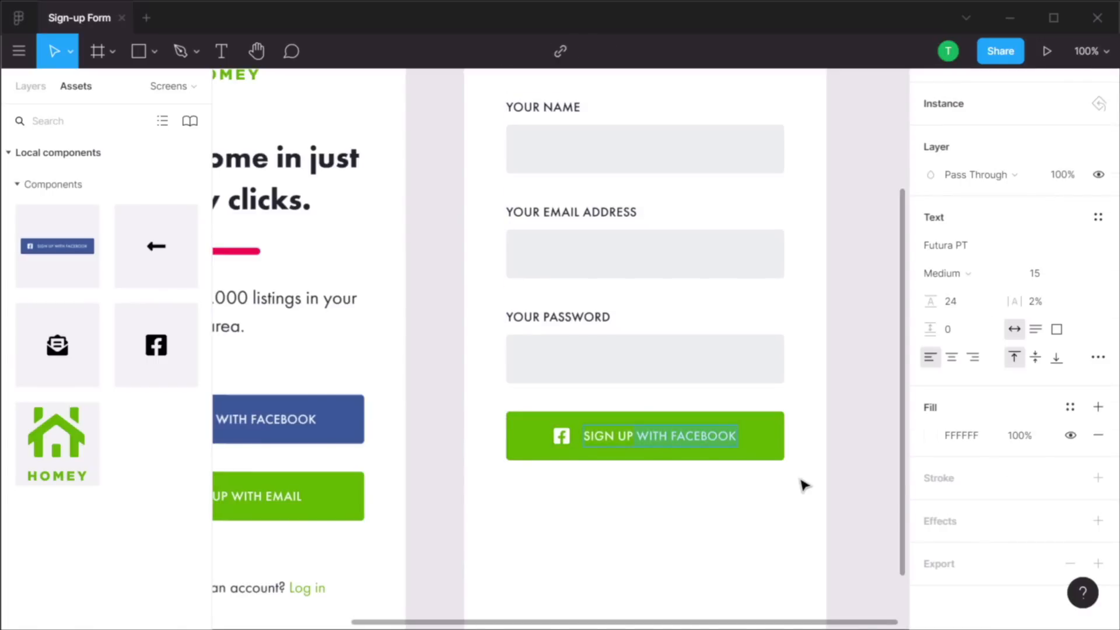
key(BackSpace)
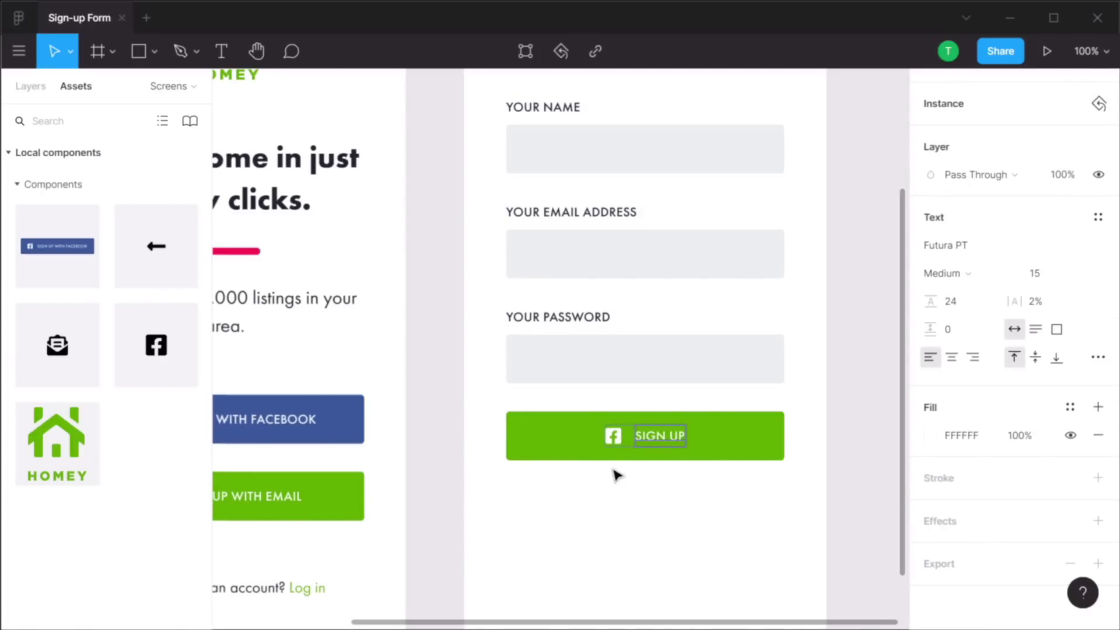
Hide the Facebook icon layer inside the "SIGN UP" button
click(613, 437)
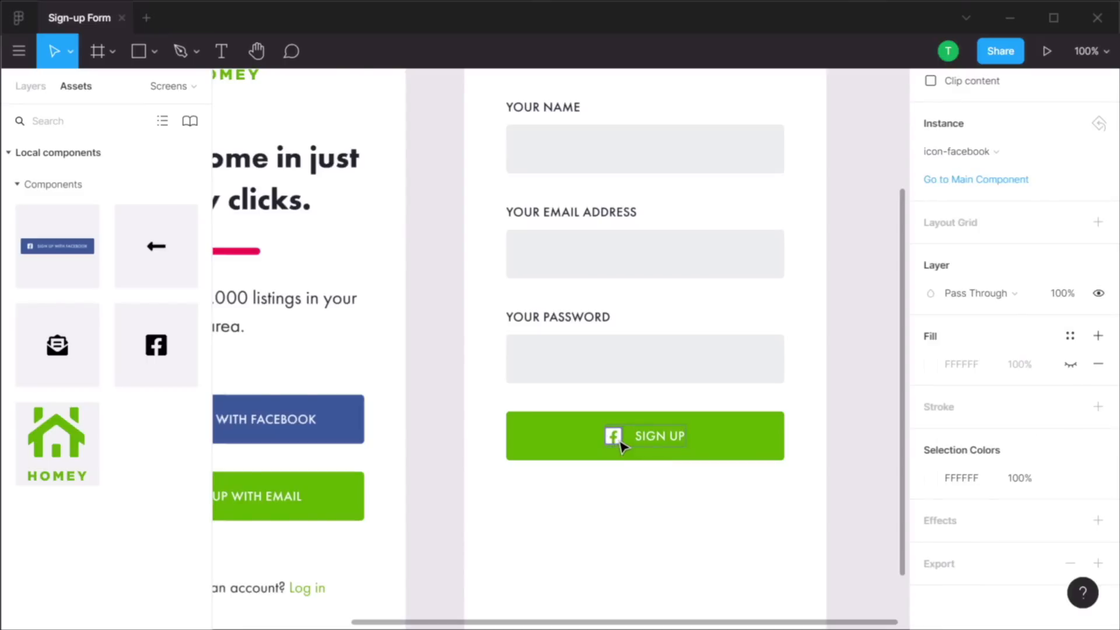
click(29, 86)
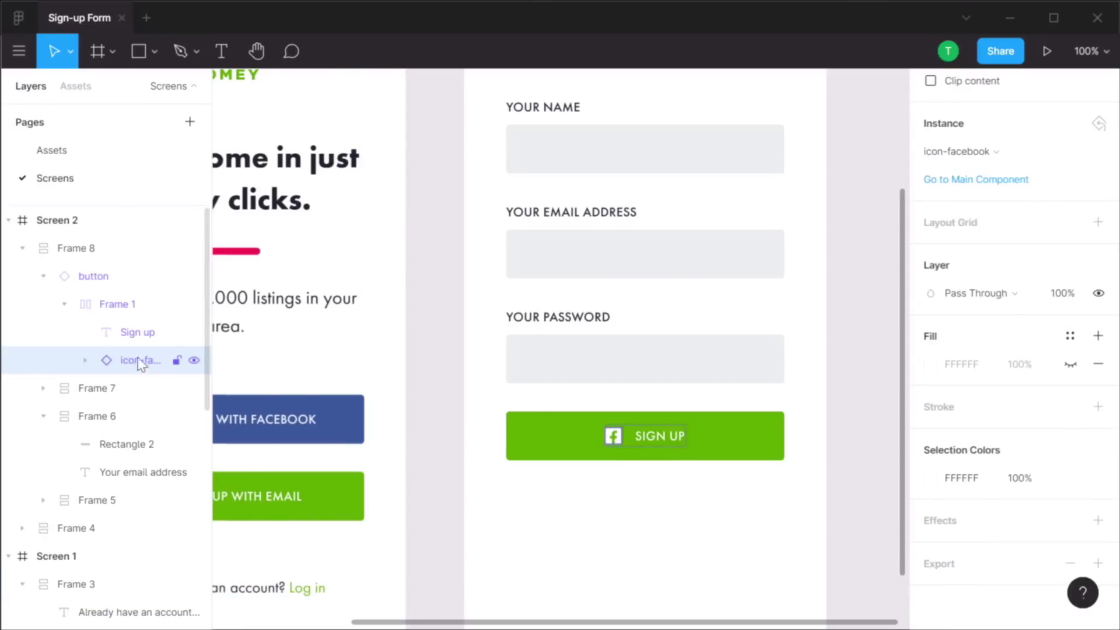
click(195, 361)
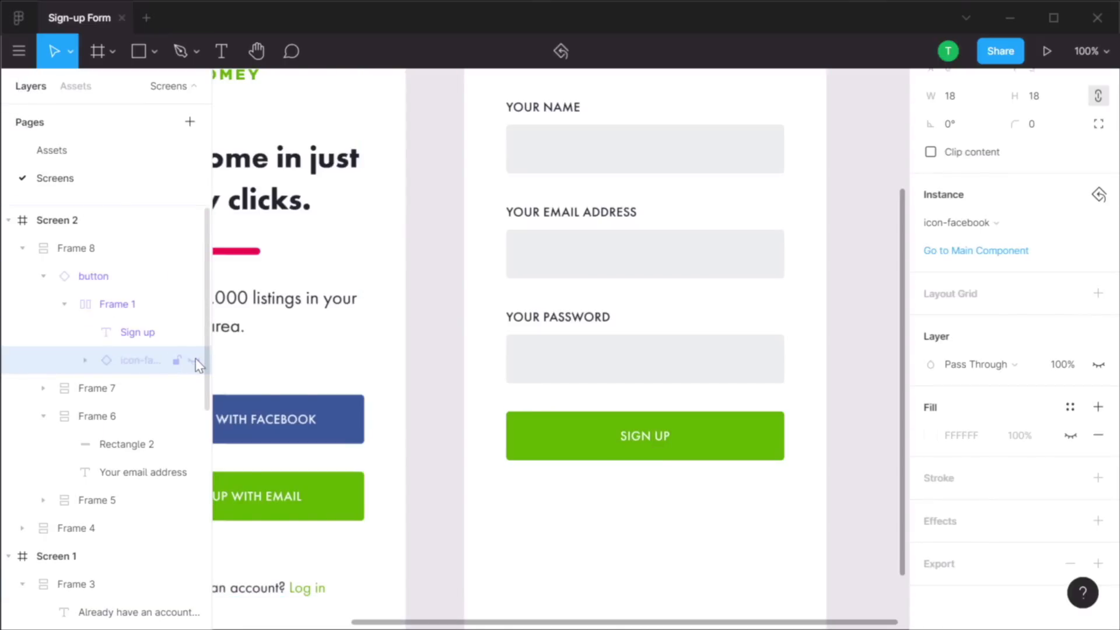
click(735, 532)
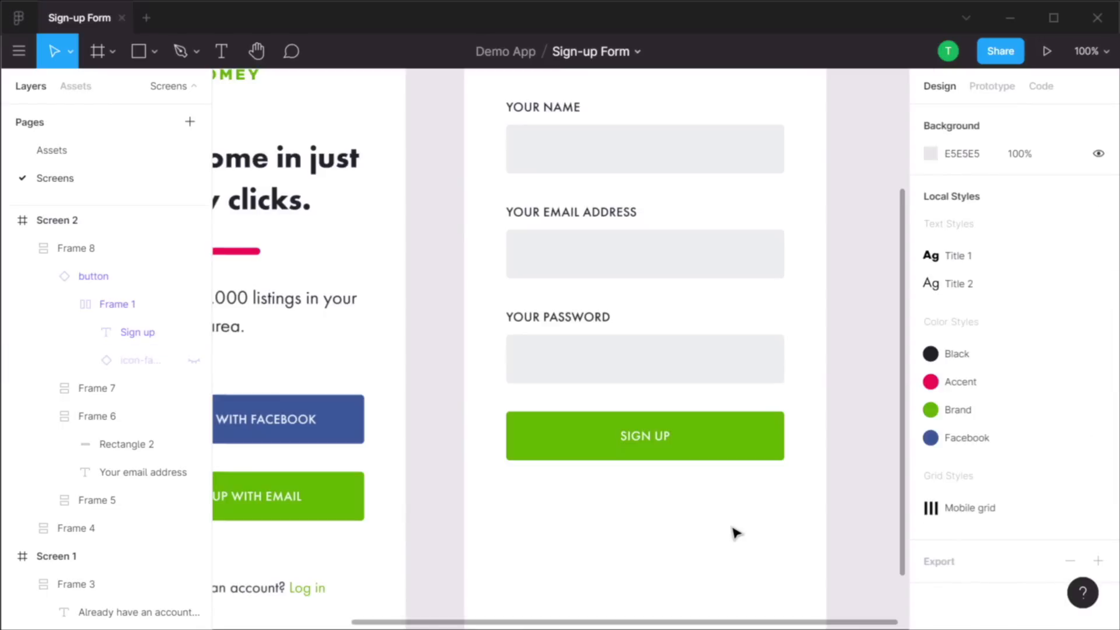
Copy the "Already have an account? Log in" text from Screen 1 into Screen 2's form layout, below the "SIGN UP" button
scroll(735, 532, down, 2)
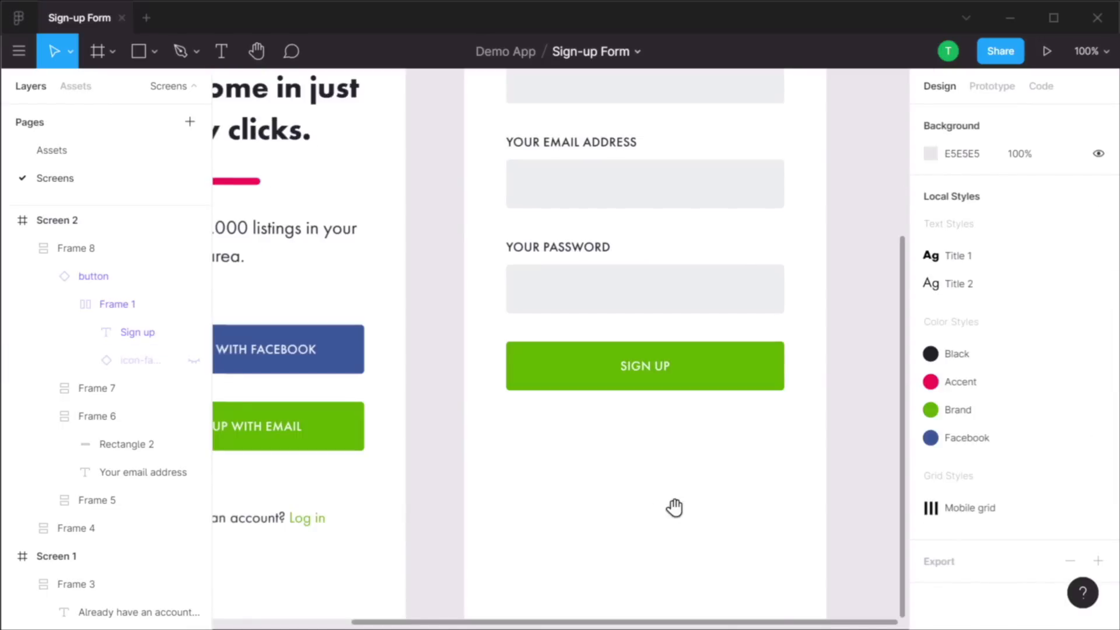
drag(685, 513, 807, 382)
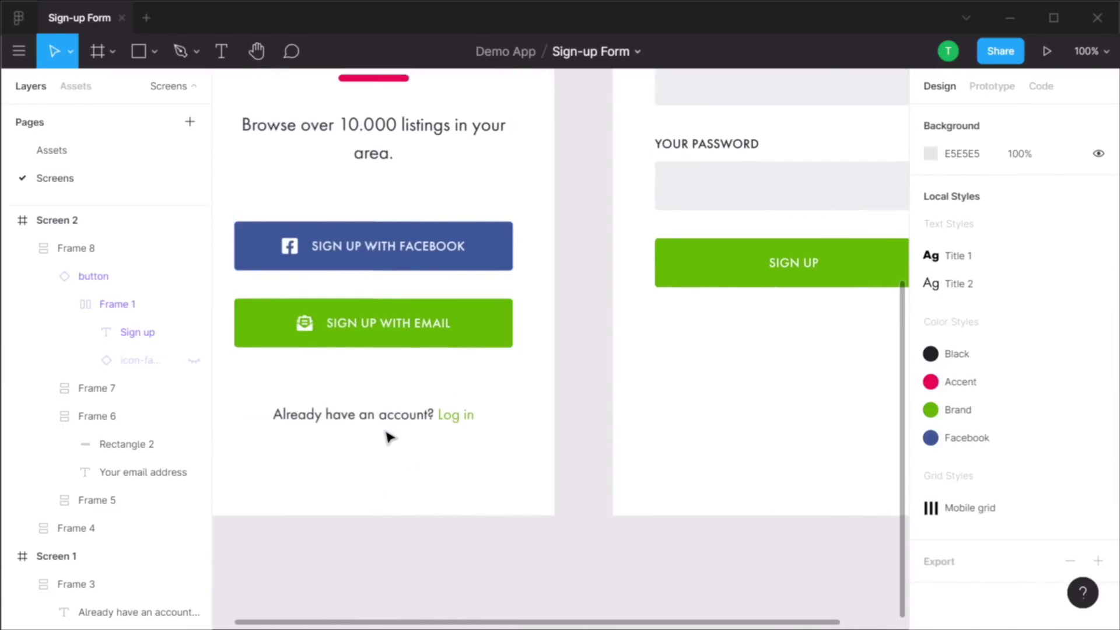
double_click(374, 418)
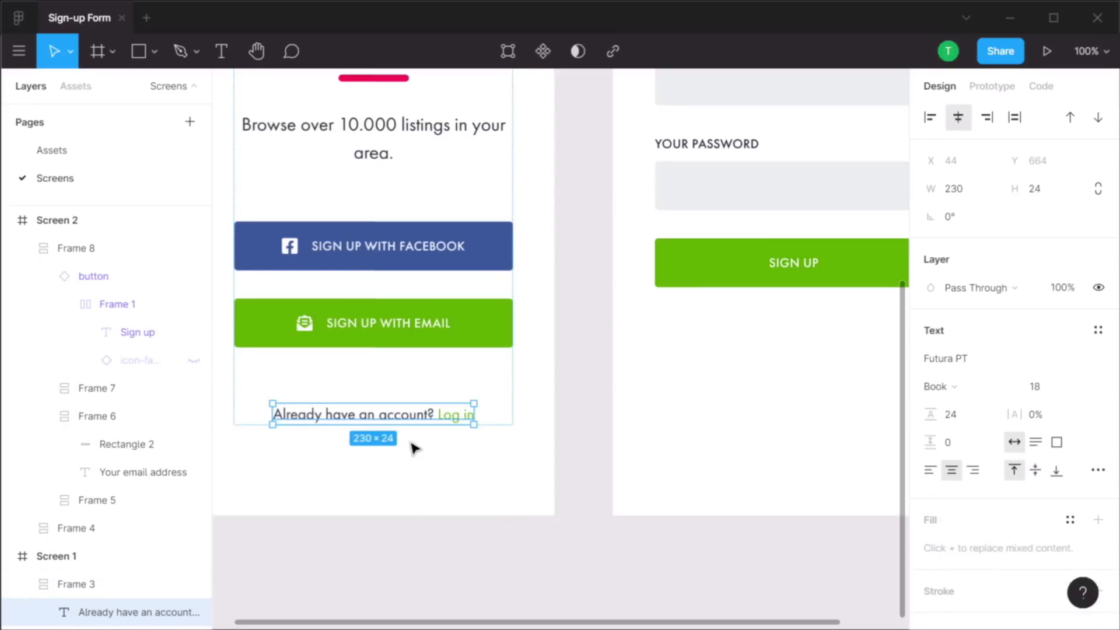
key(ctrl+v)
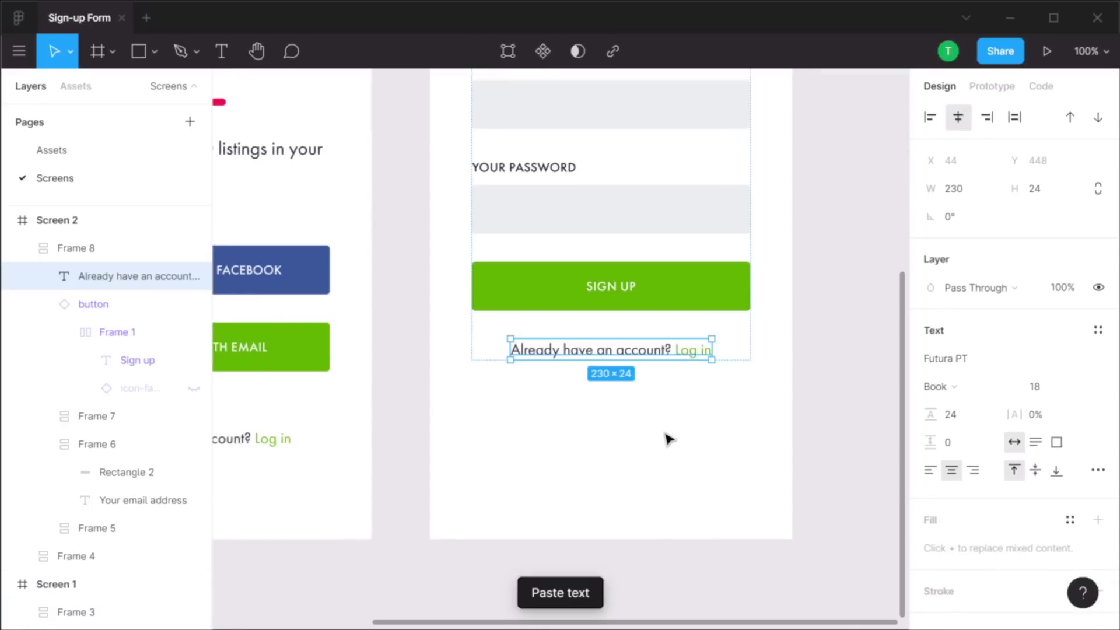
Replace the pasted text with "By continuing, you agree to accept our Privacy Policy & Terms of Service."
double_click(654, 354)
click(672, 352)
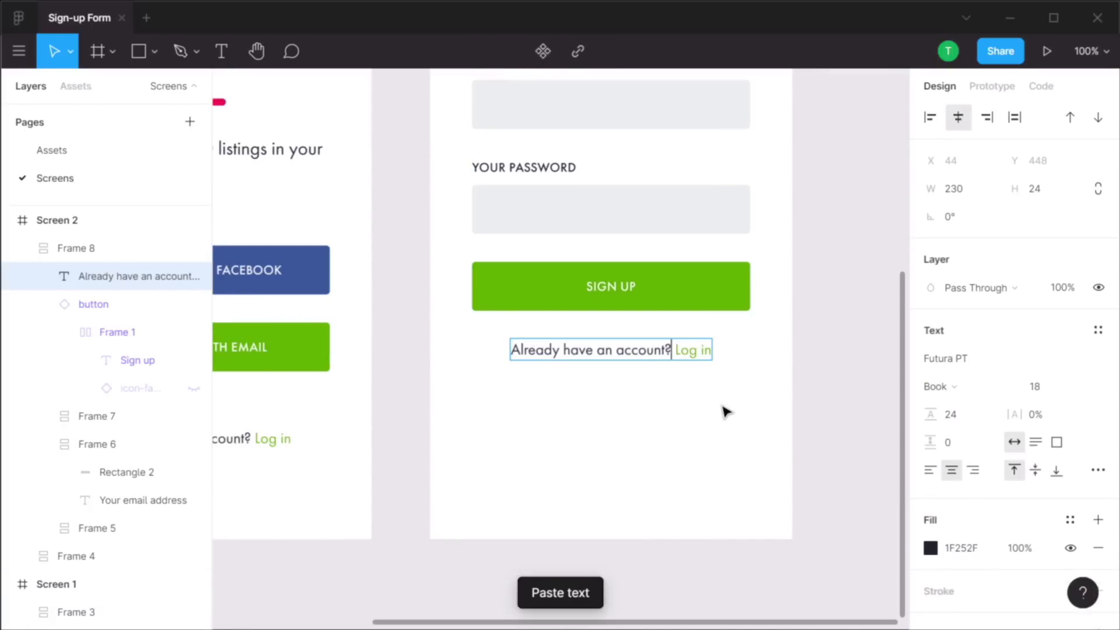
key(shift+Right)
key(shift+Right)
key(shift+Right)
key(shift+Right)
key(shift+Right)
key(shift+Right)
key(BackSpace)
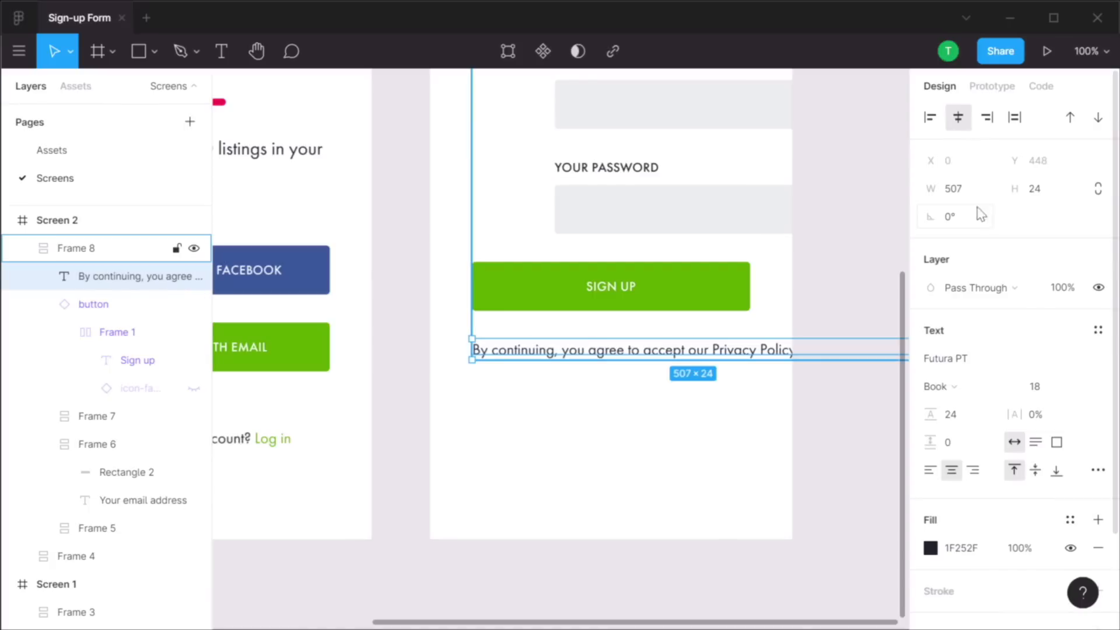
Set the width of the "By continuing" text to 318
click(967, 191)
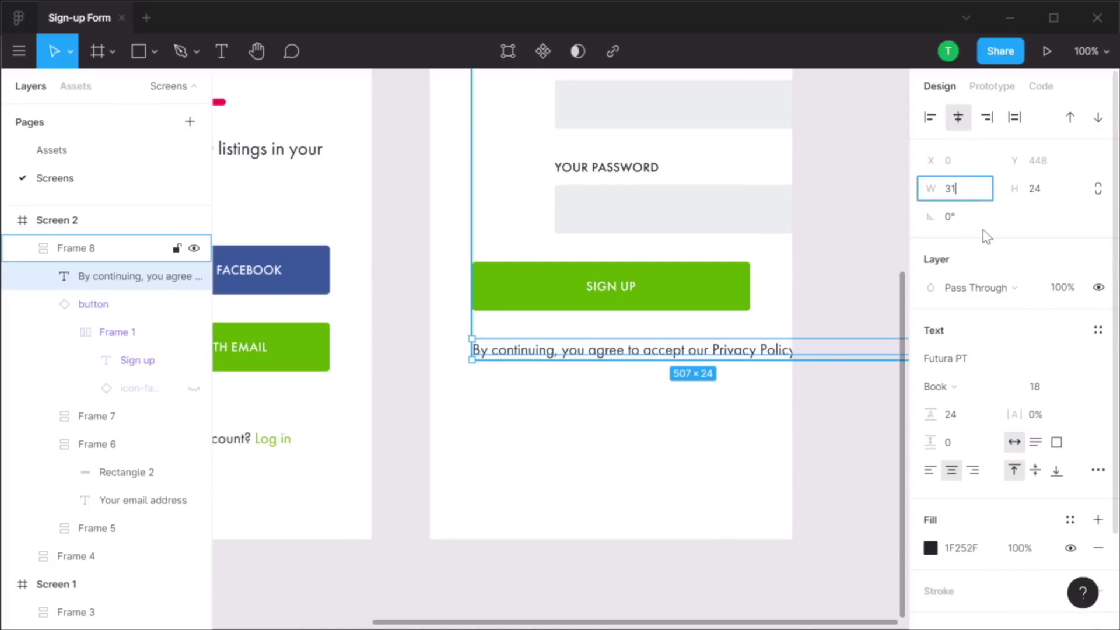
text(318)
key(Return)
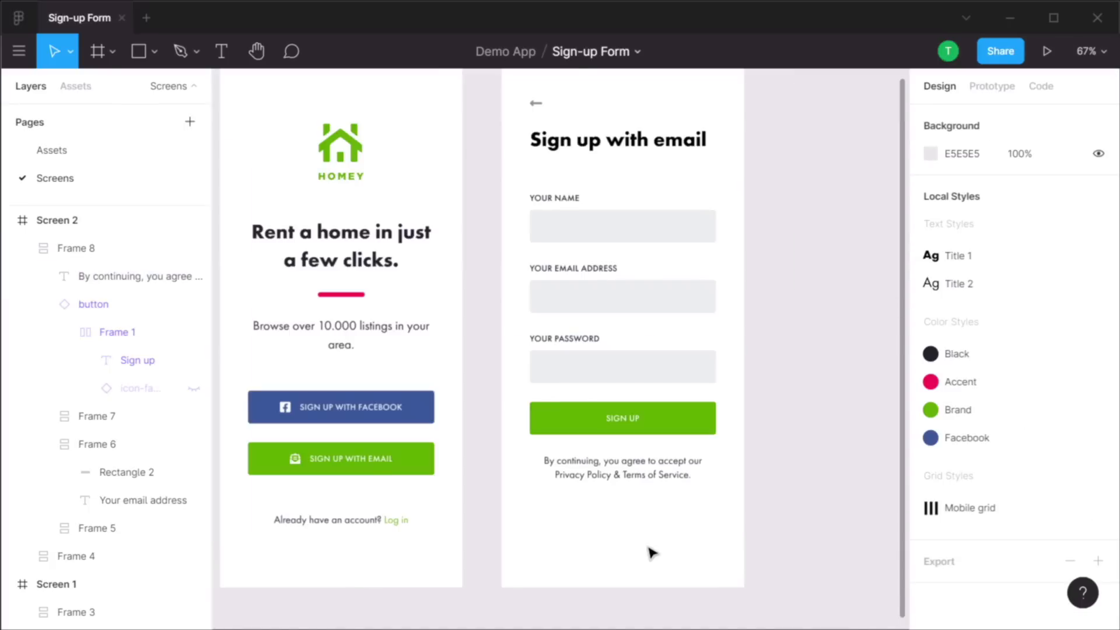
Open the prototype settings and review the available model colours for the iPhone 11 Pro Max device
drag(551, 372, 613, 397)
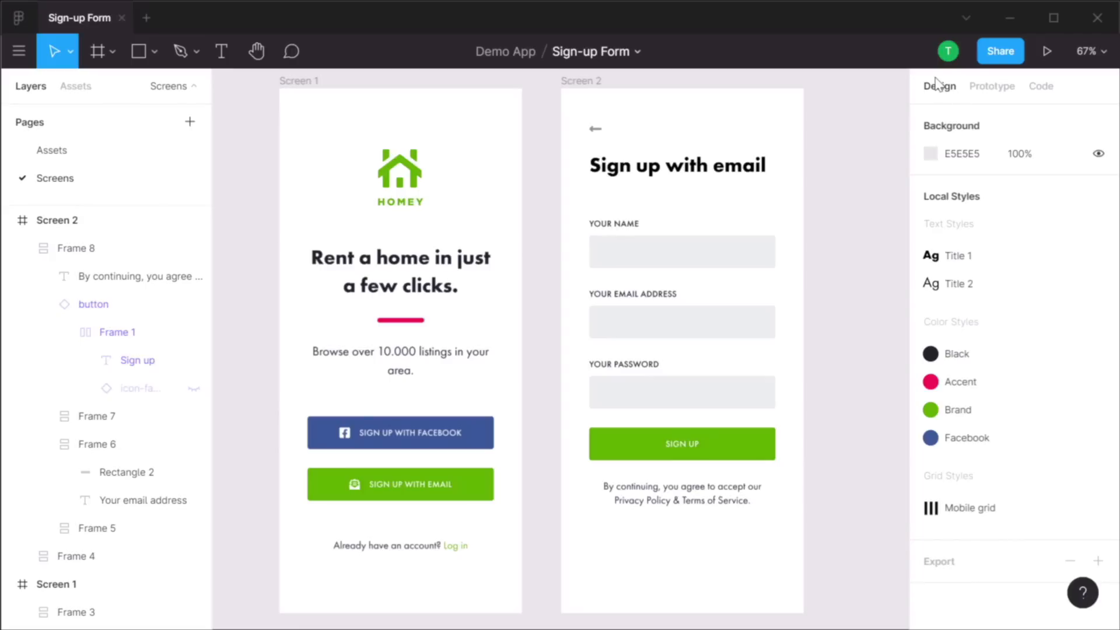
click(1008, 89)
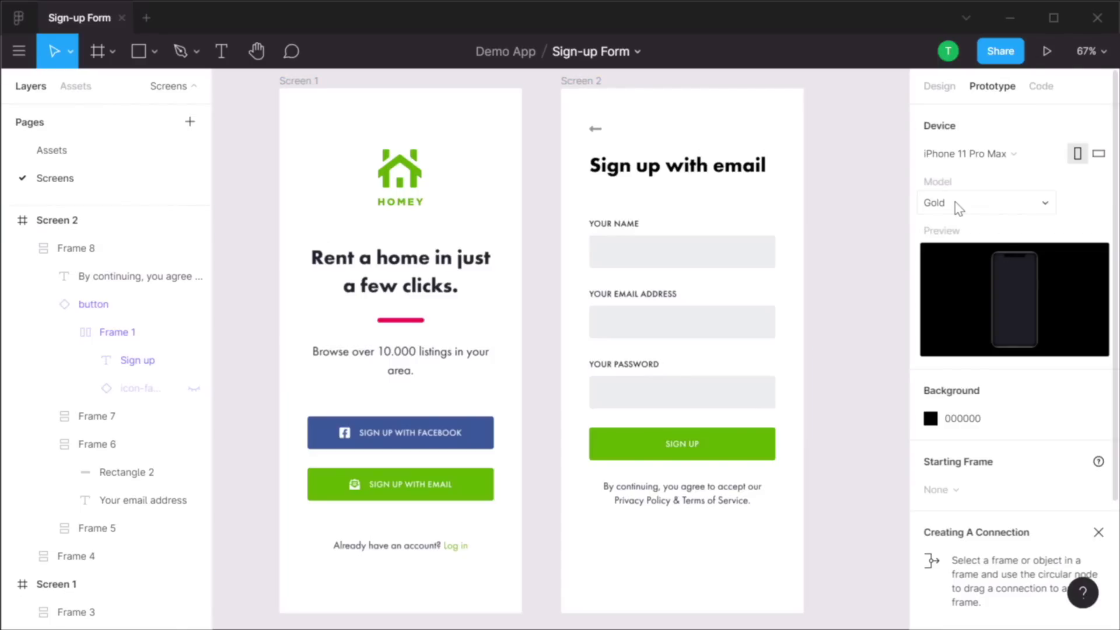
click(977, 203)
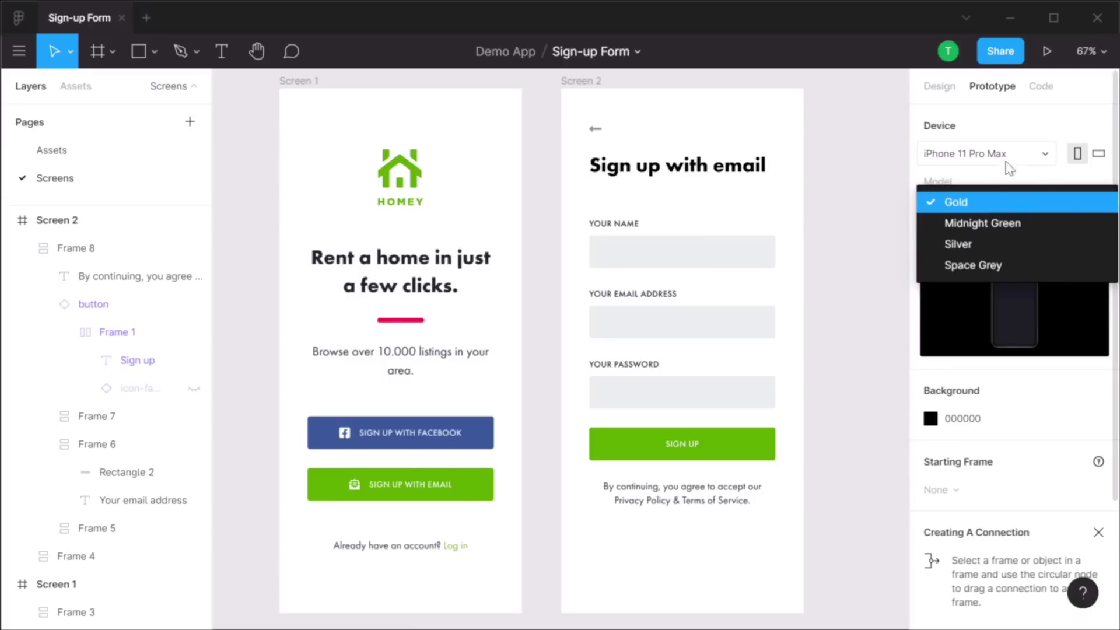
click(1042, 127)
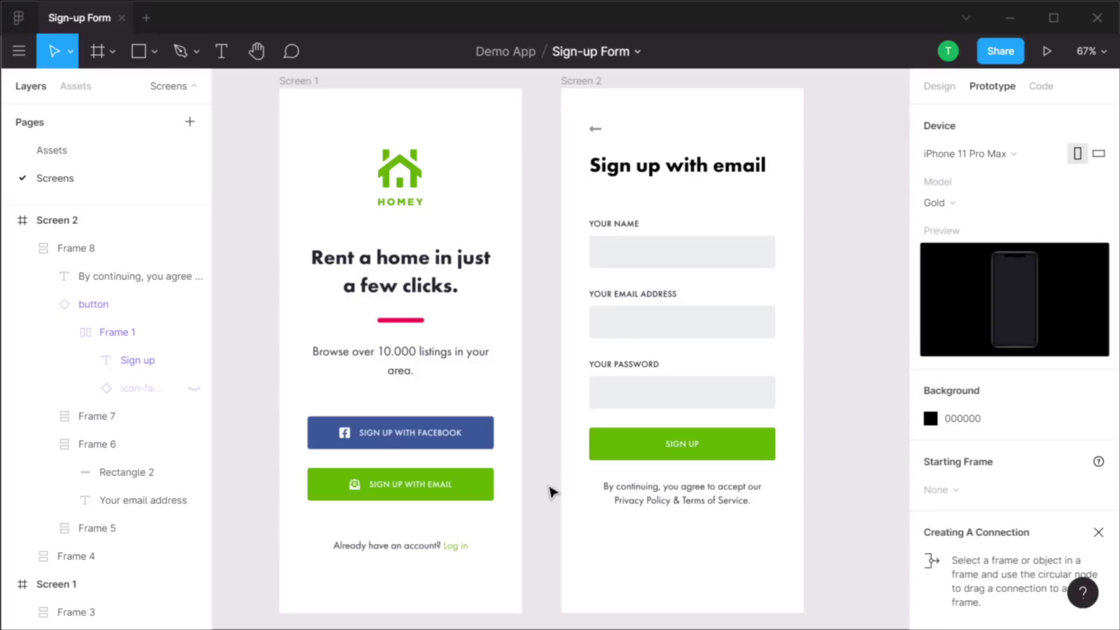
Connect the "SIGN UP WITH EMAIL" button on Screen 1 to Screen 2 with a prototype link
click(476, 492)
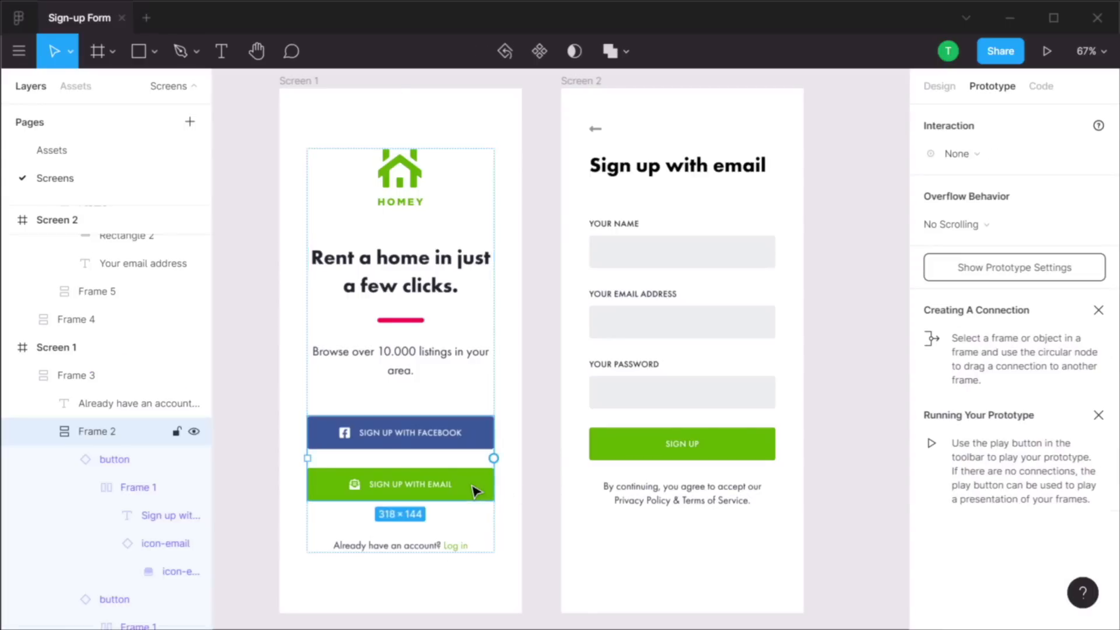
double_click(476, 492)
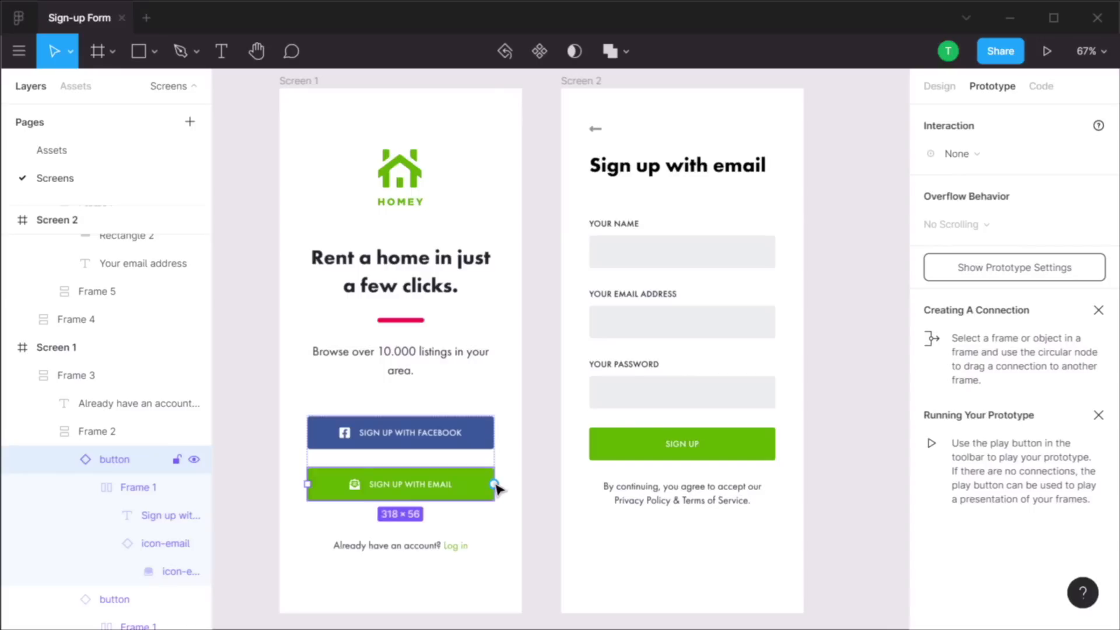
drag(494, 483, 610, 385)
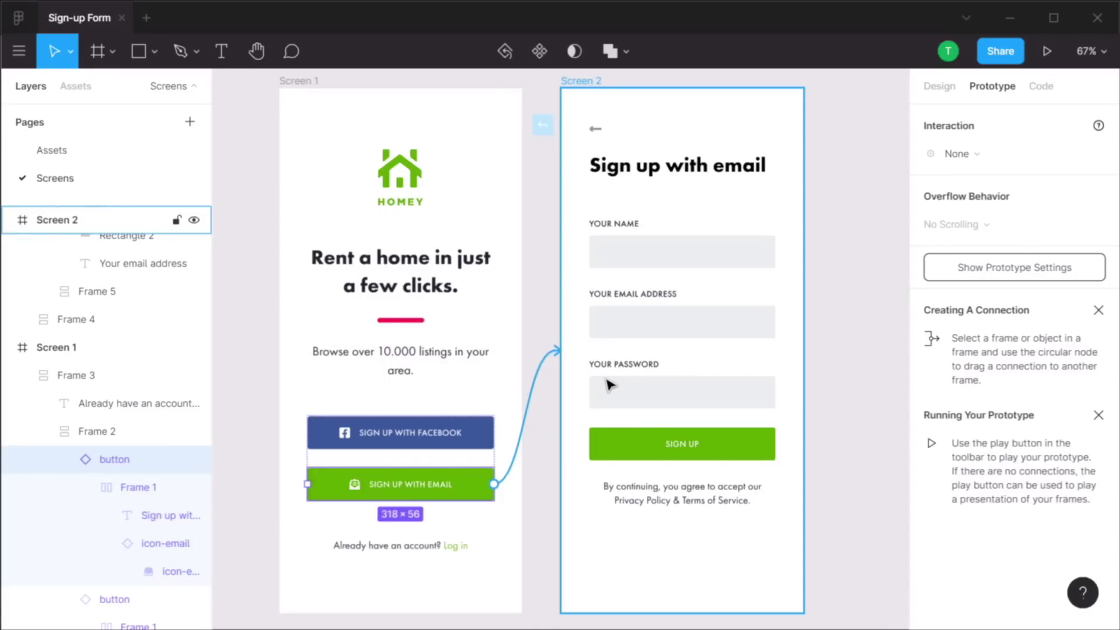
drag(610, 385, 610, 385)
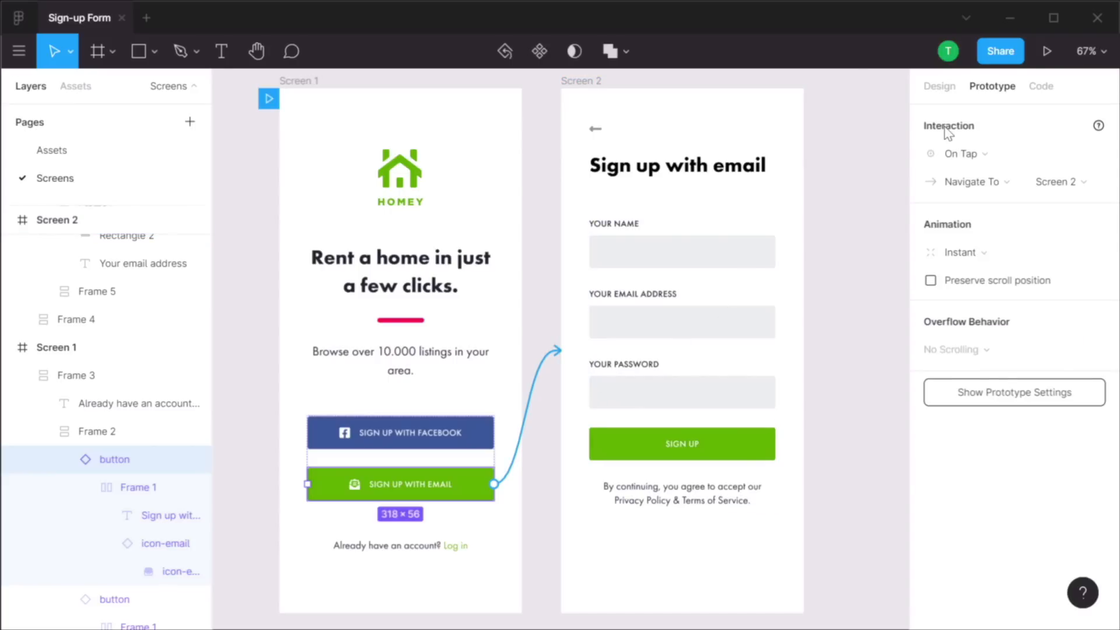
Set the email sign-up button's link to animate with a leftward Slide In, Ease Out, 300ms, keeping the On Tap trigger and Navigate To action
click(973, 157)
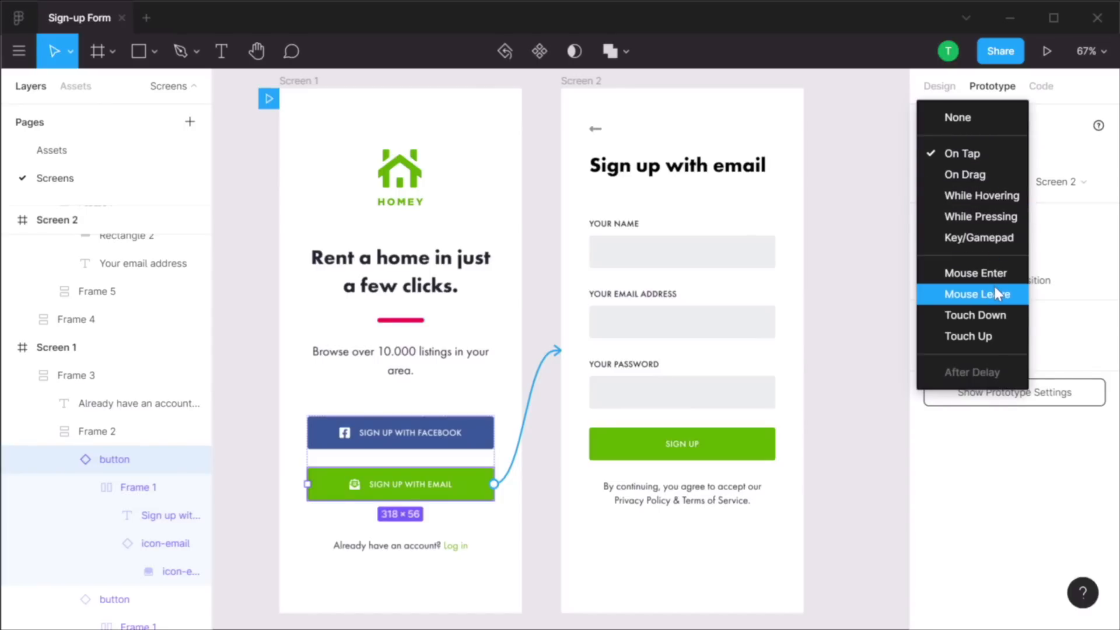
click(986, 158)
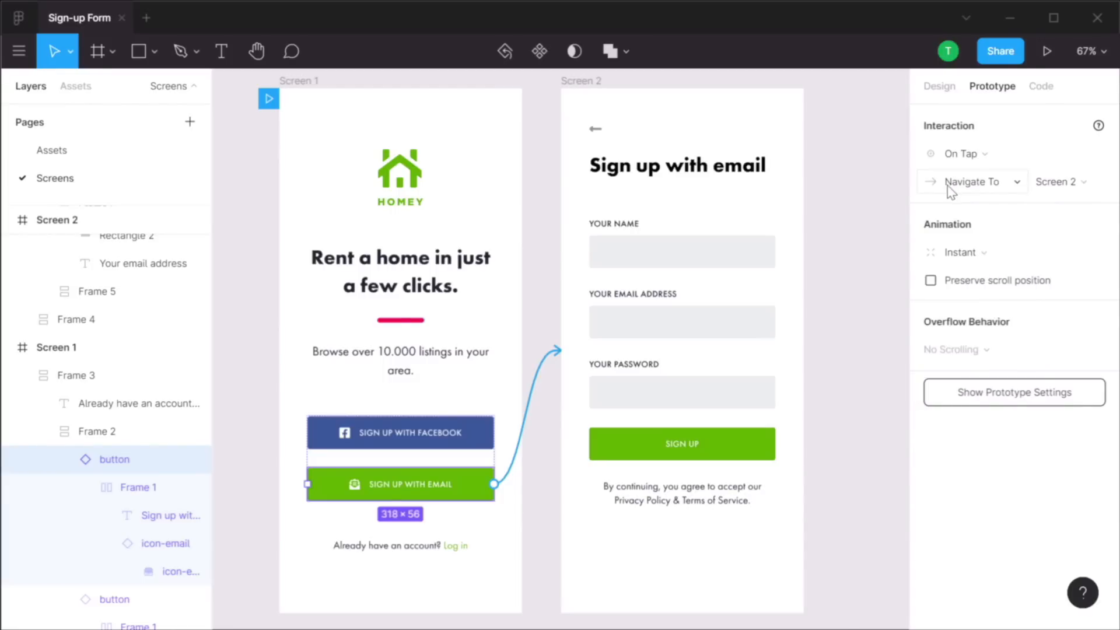
click(999, 182)
click(999, 183)
click(975, 257)
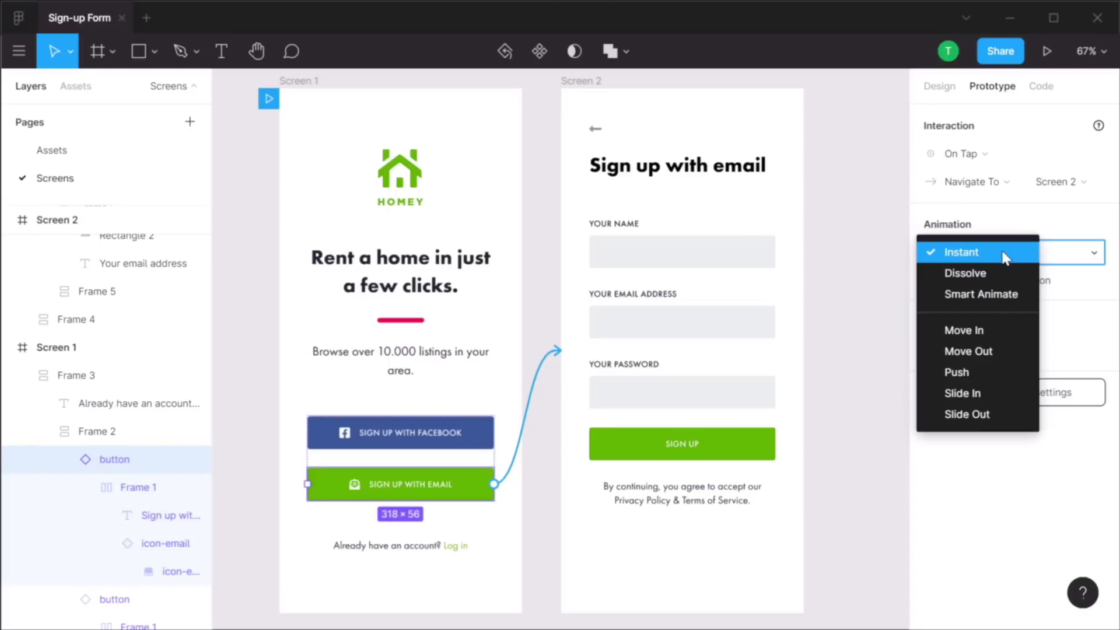
click(992, 400)
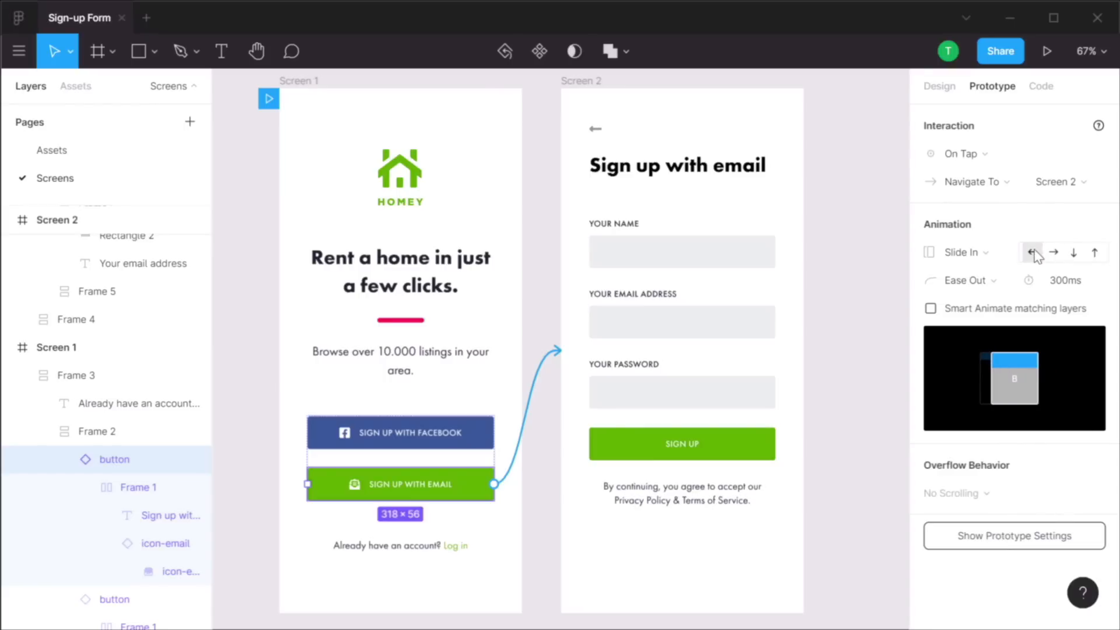
click(987, 281)
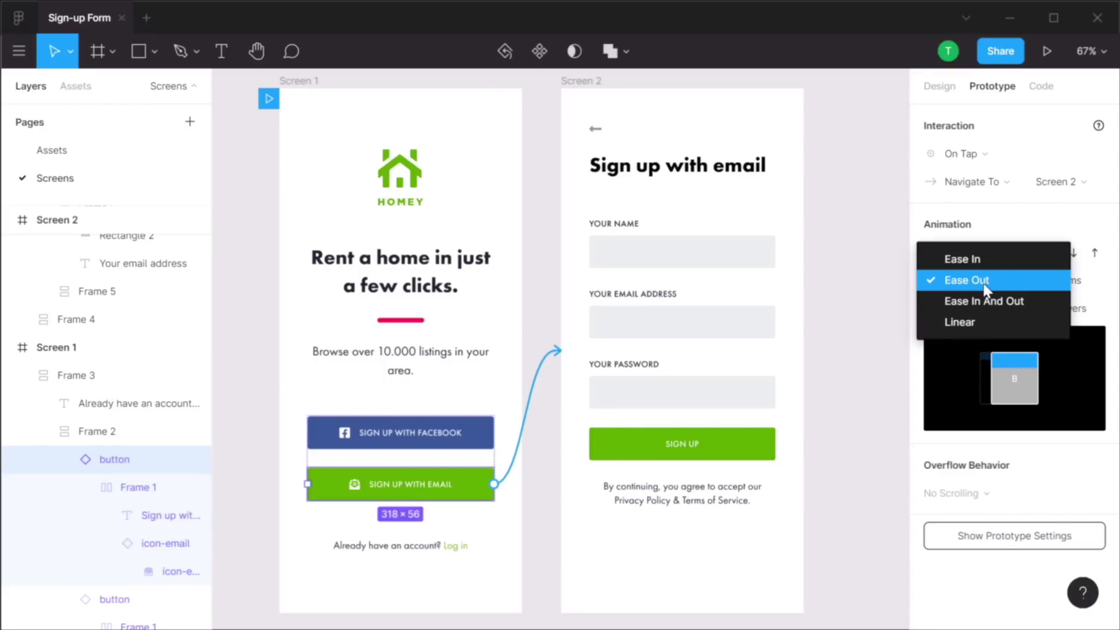
click(1002, 287)
click(1102, 281)
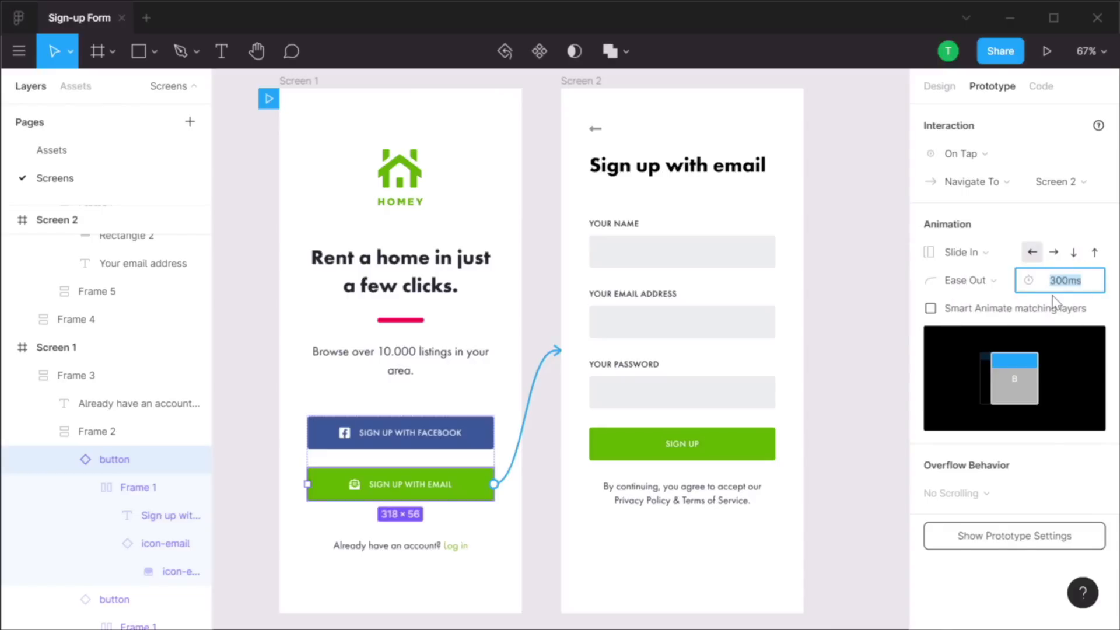
click(855, 114)
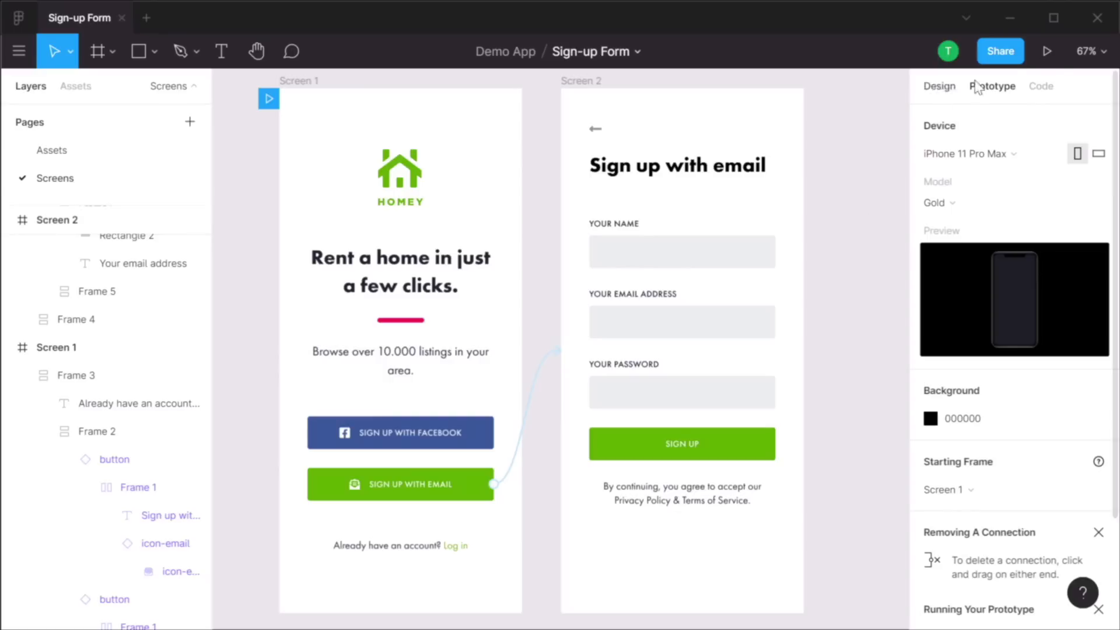
Play the prototype to test the email sign-up button's link to Screen 2, and return to the design file
click(1052, 51)
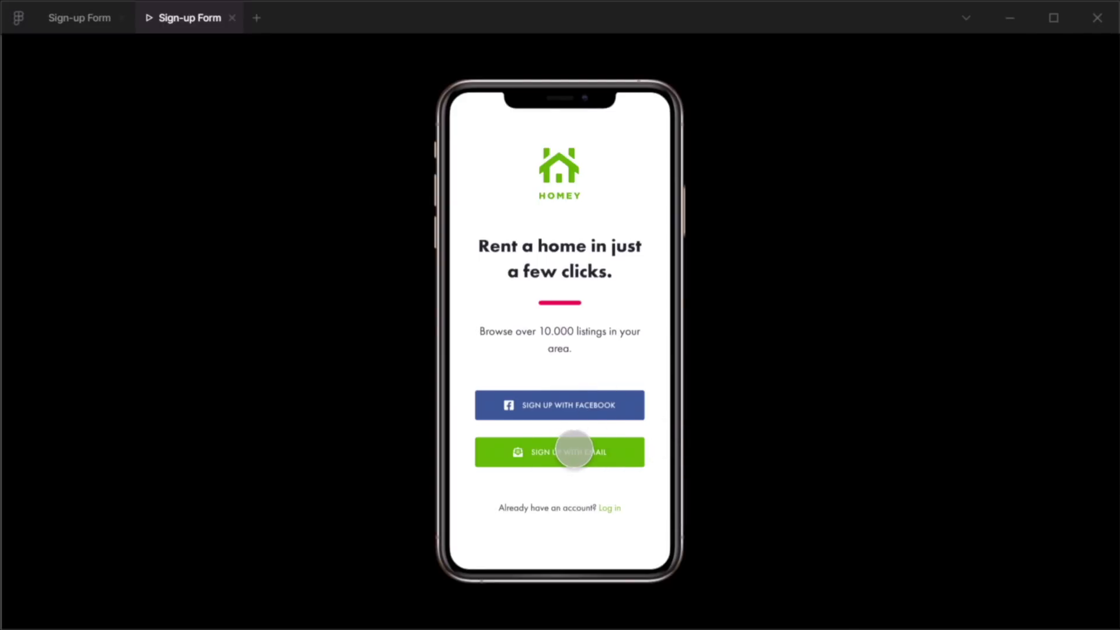
click(574, 449)
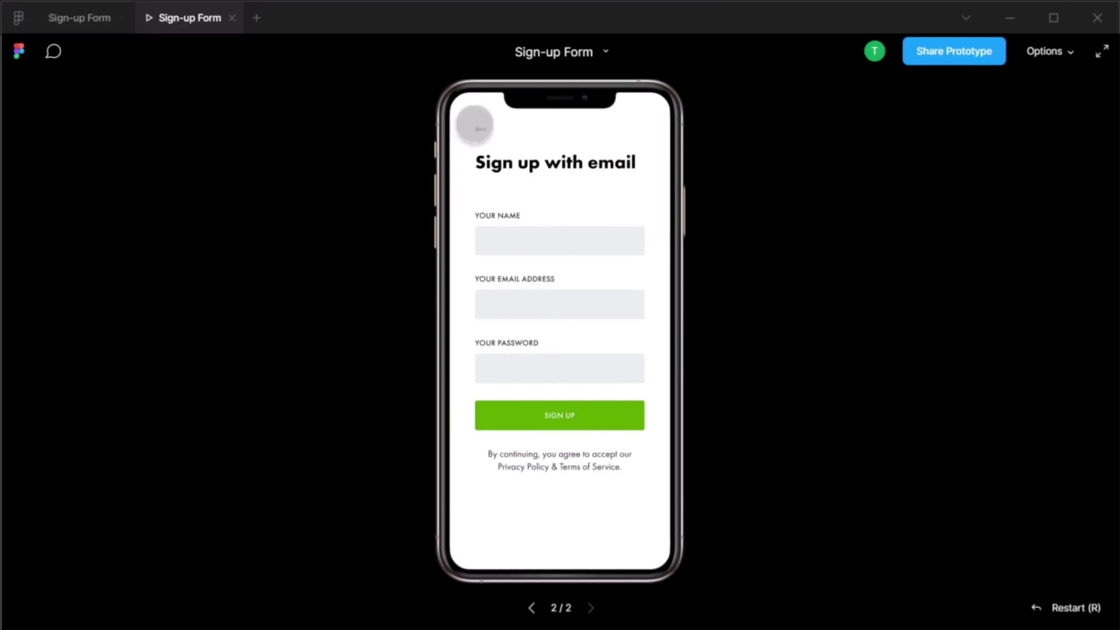
click(81, 18)
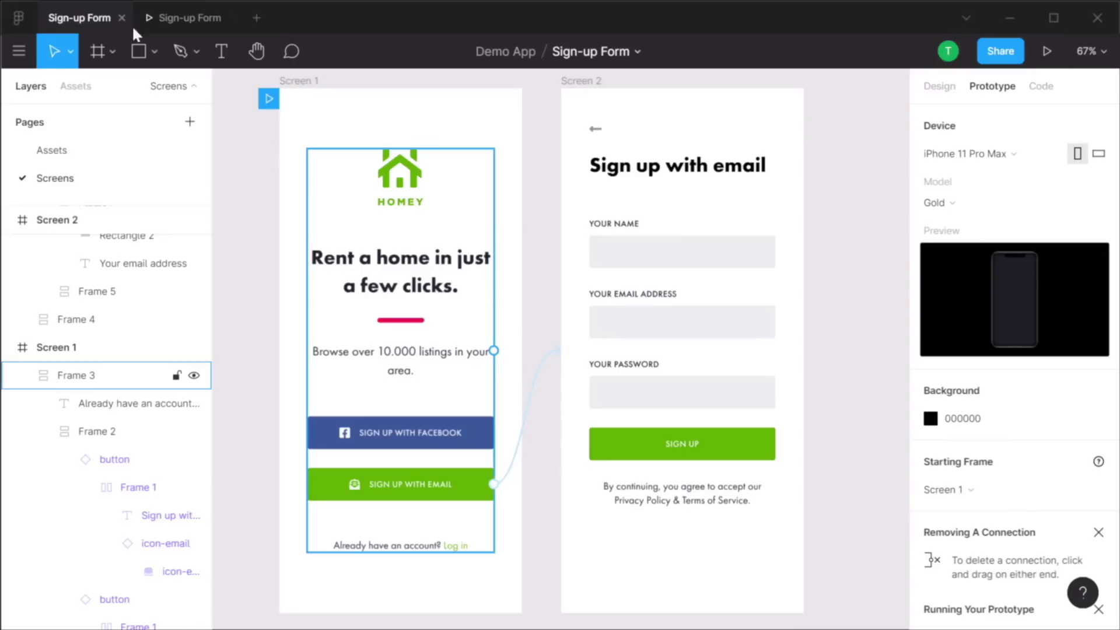
Link the back arrow on Screen 2 to Screen 1 and set its Slide In animation to move rightward
click(598, 135)
click(598, 130)
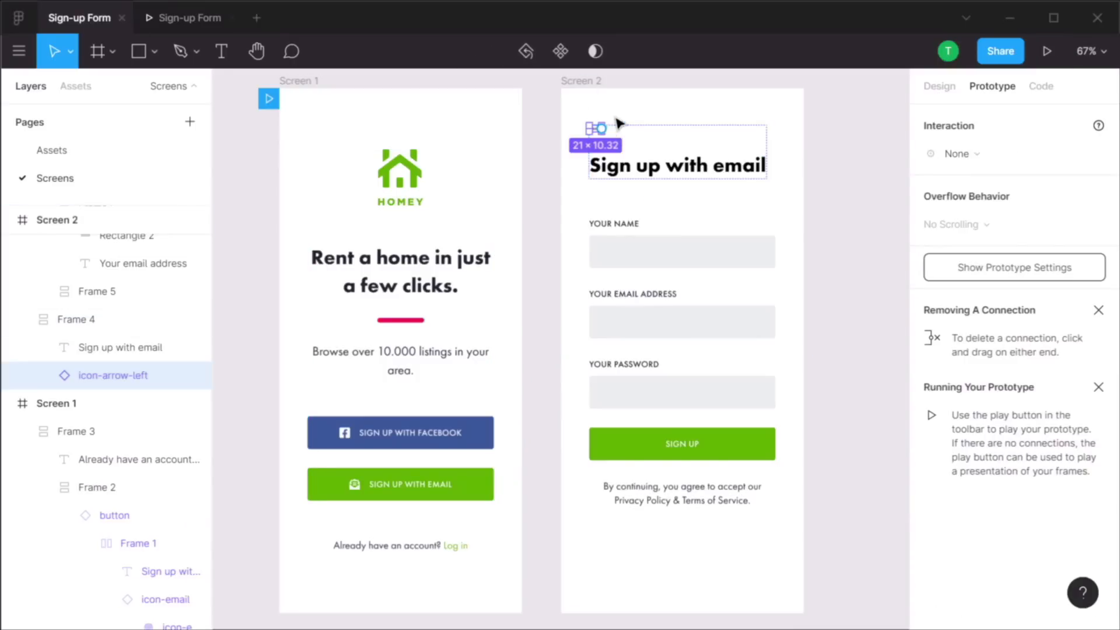
drag(603, 129, 492, 312)
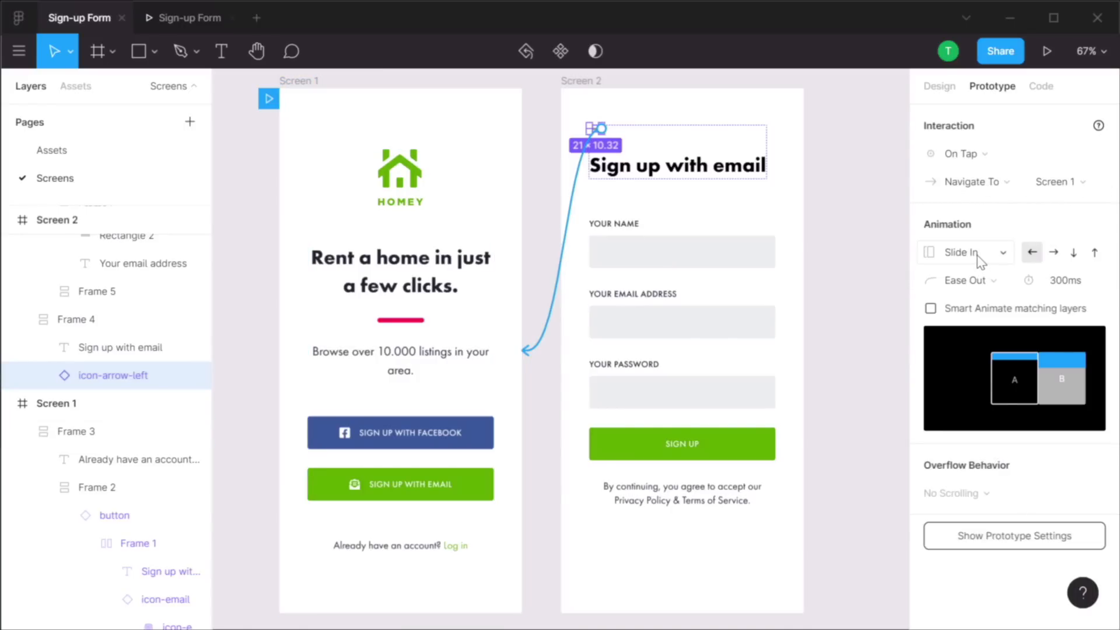
click(1054, 254)
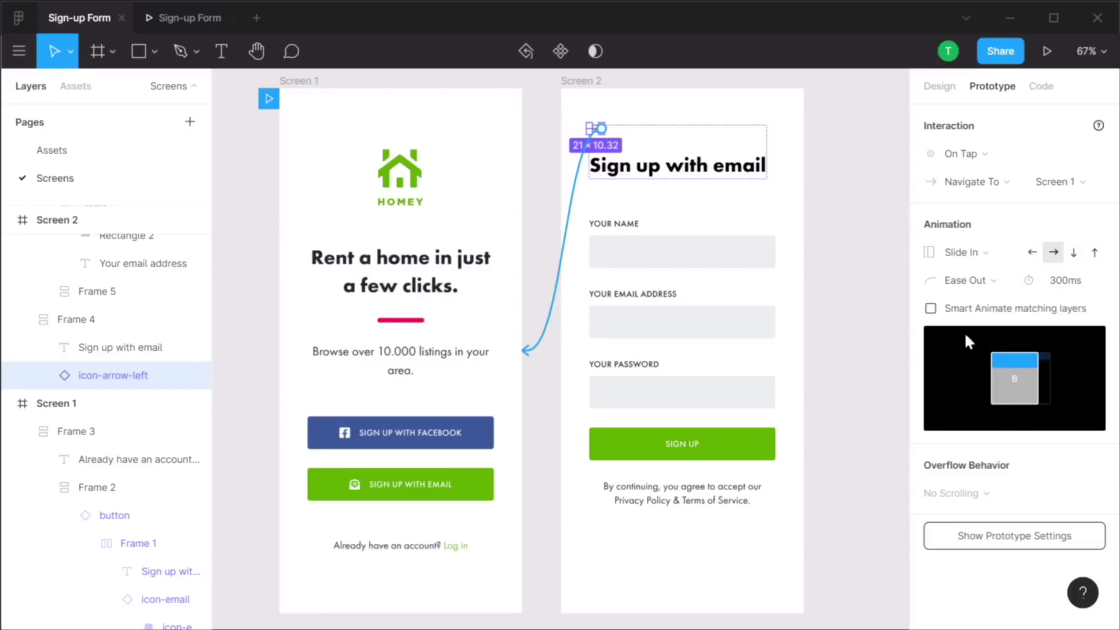
Test the email sign-up button and back arrow links repeatedly in the running prototype, and return to the design file
click(191, 21)
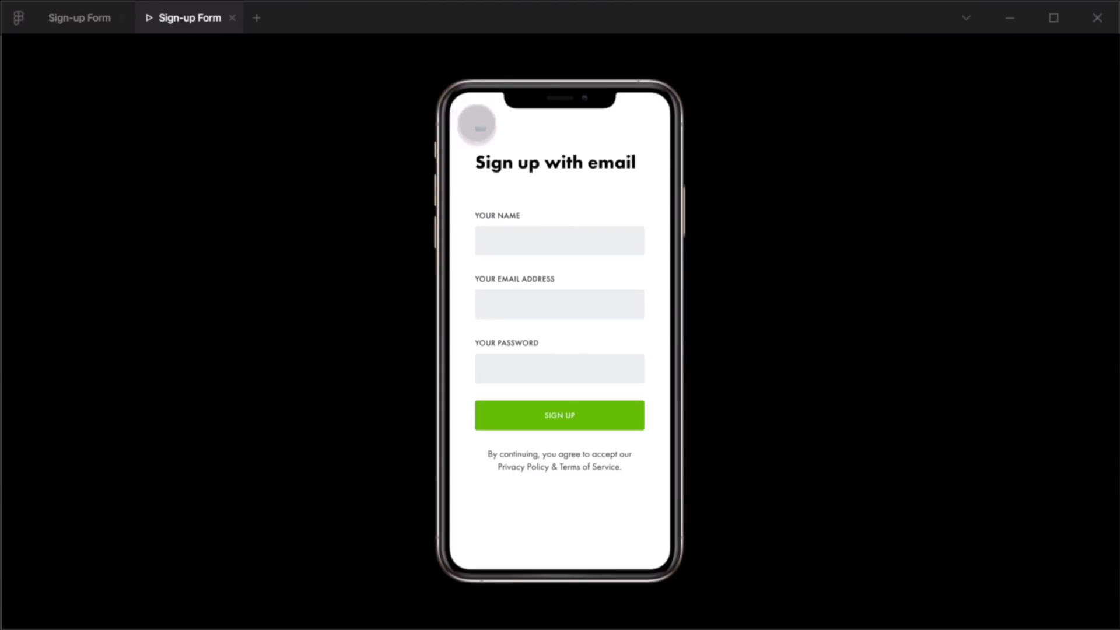
click(477, 125)
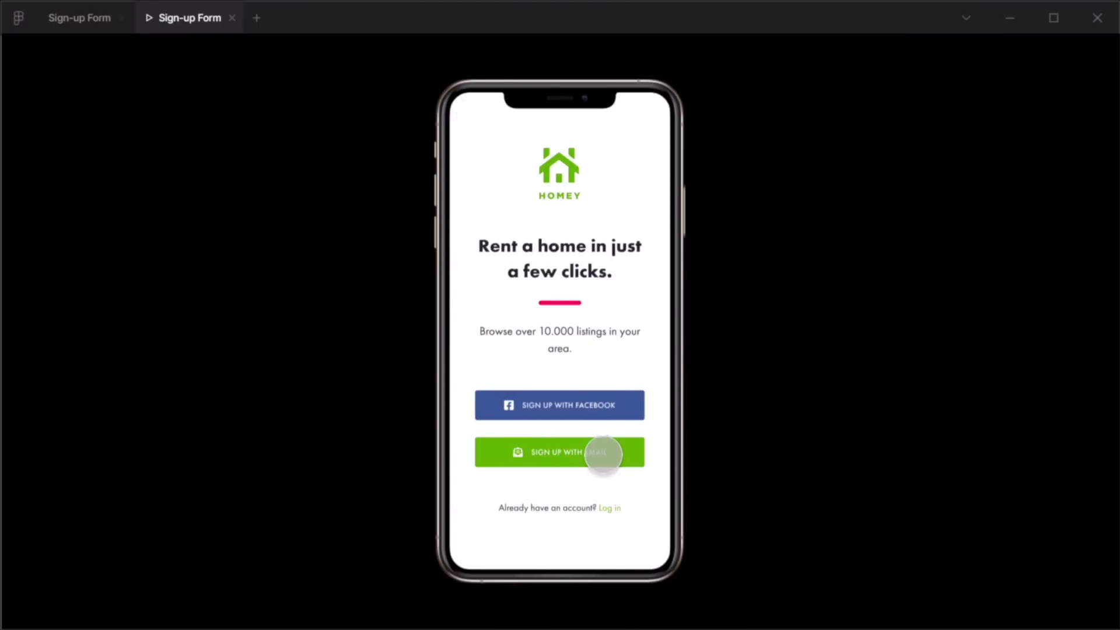
click(604, 456)
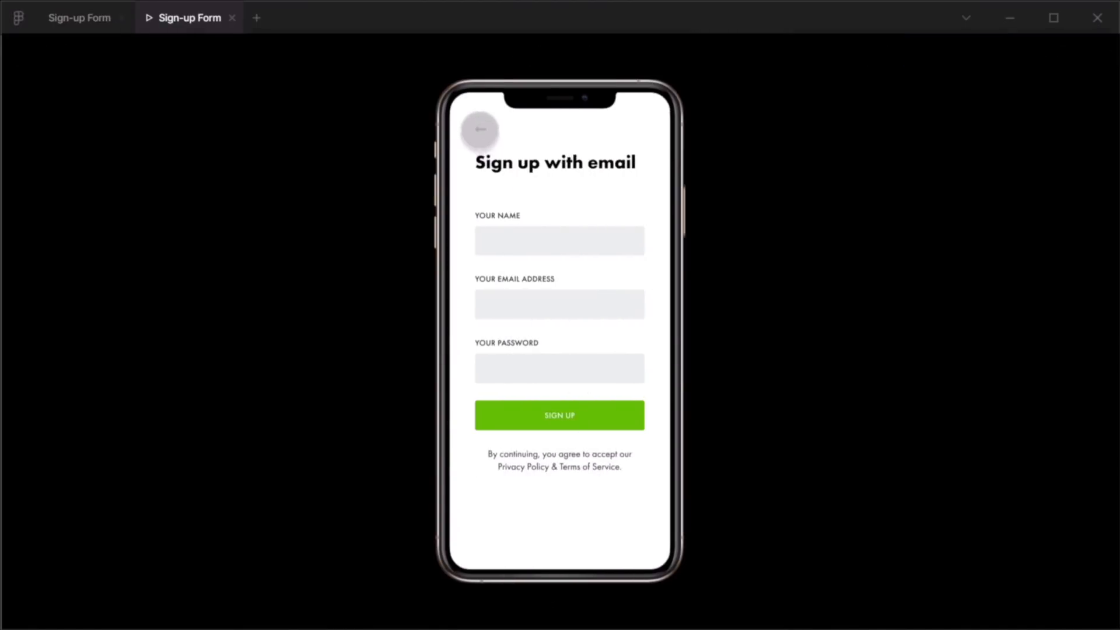
click(479, 130)
click(611, 455)
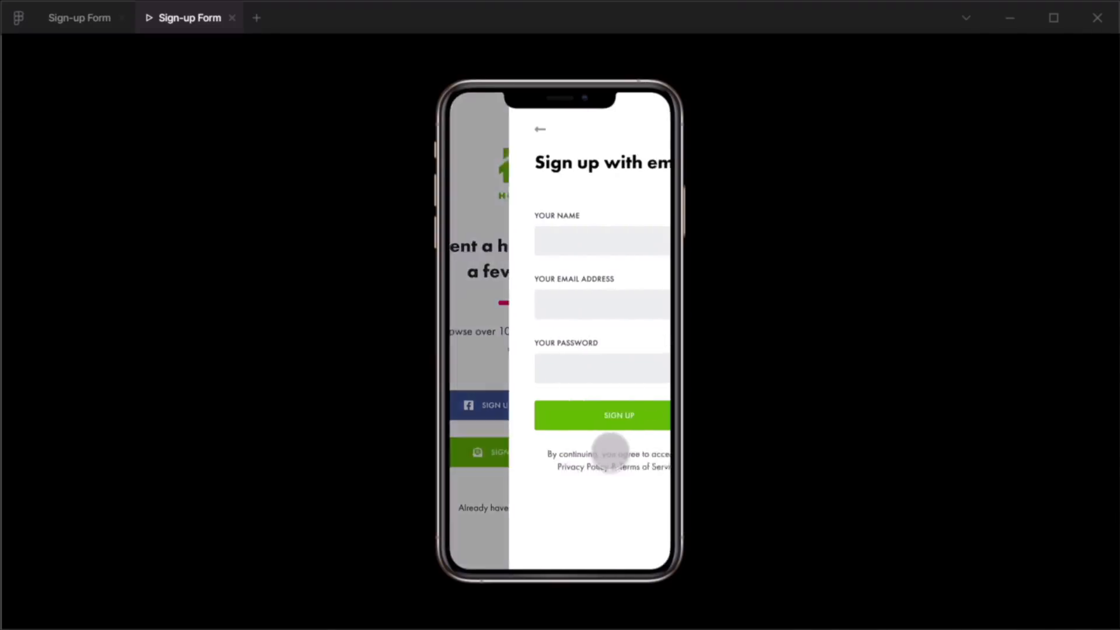
click(480, 130)
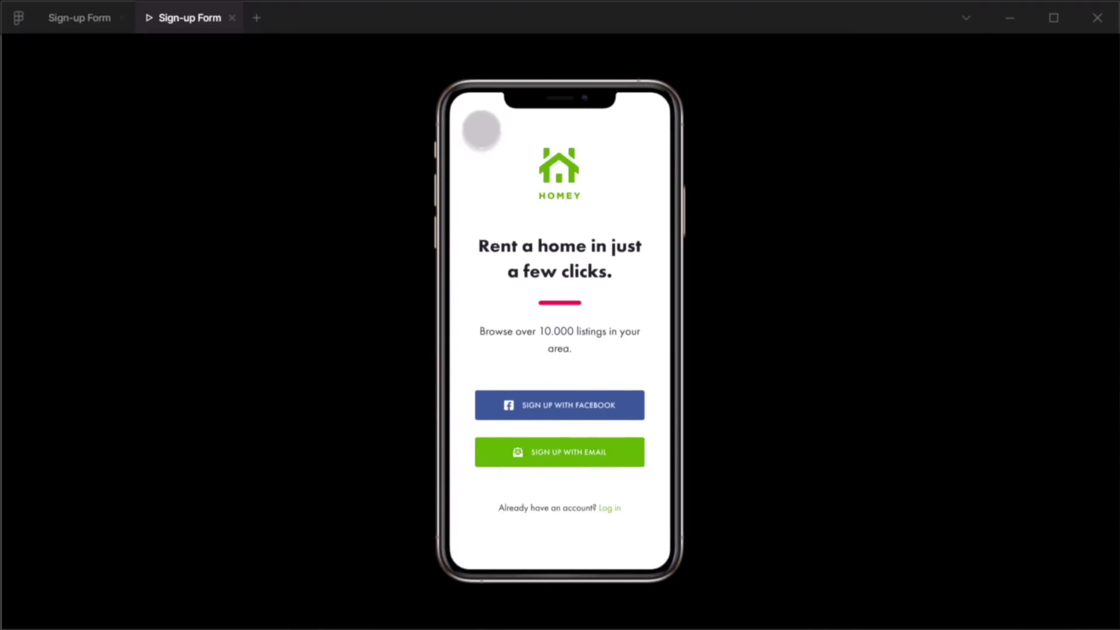
click(78, 22)
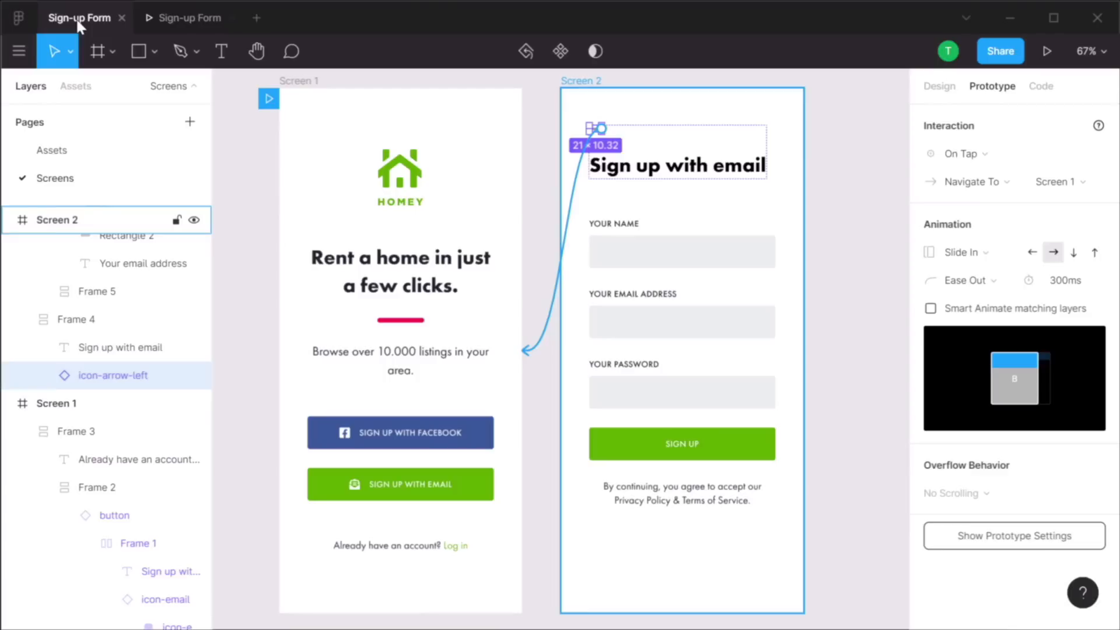
click(864, 300)
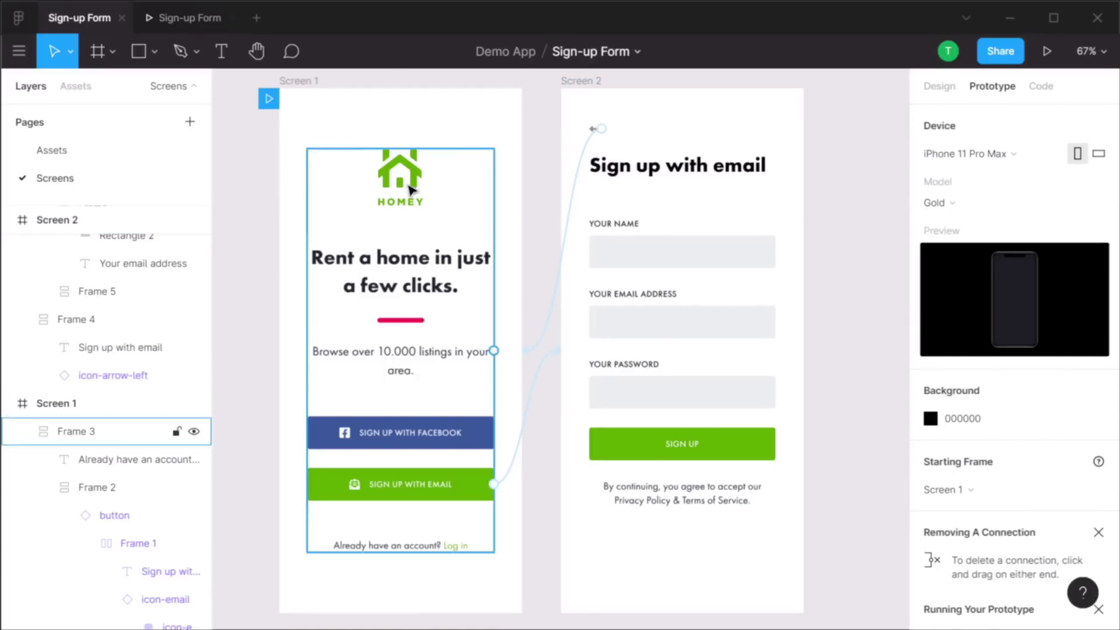
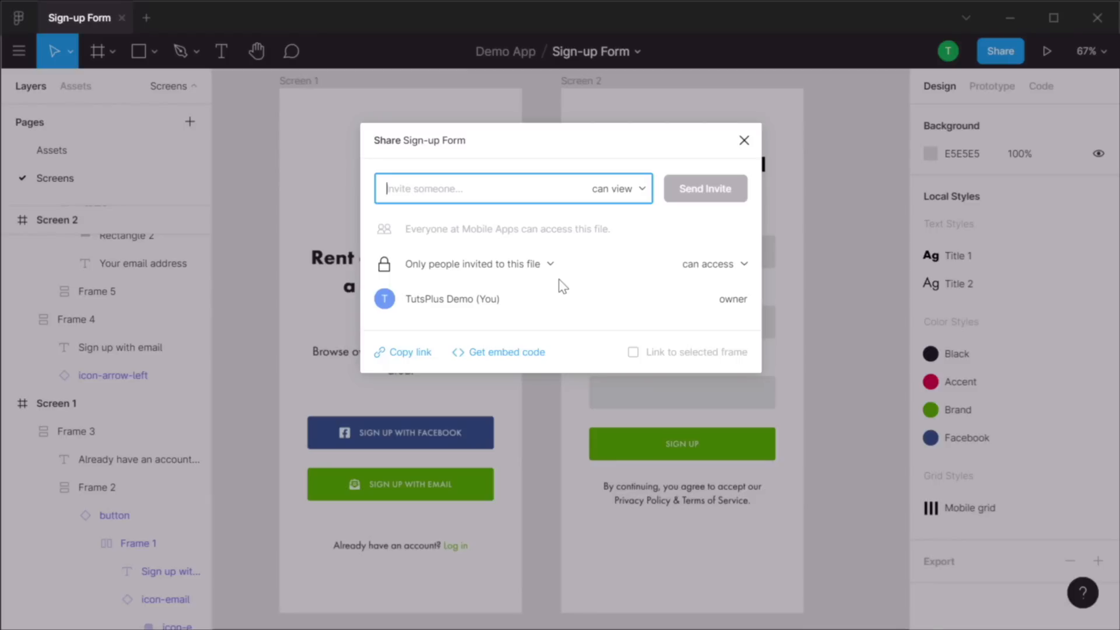
Set the file's sharing access so that anyone with the link can view it
click(529, 267)
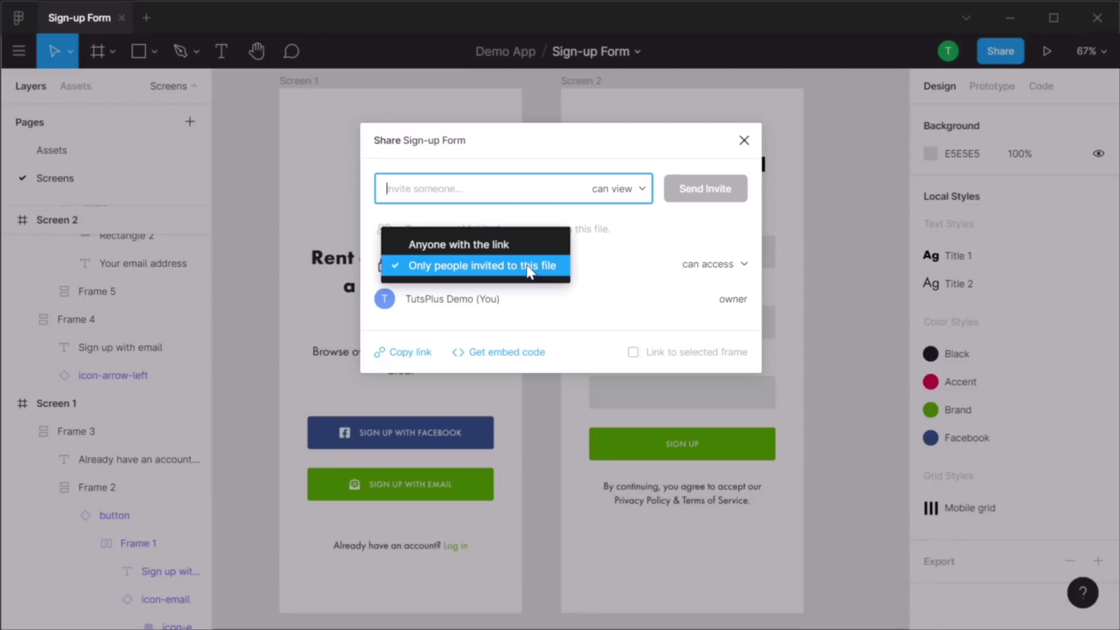
click(642, 266)
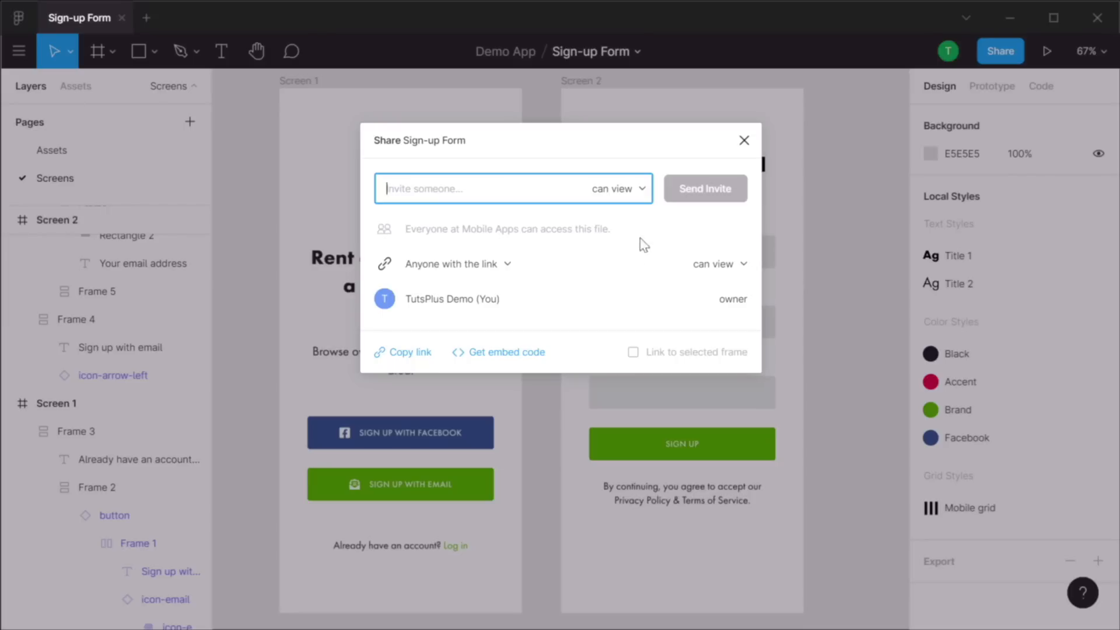
click(743, 141)
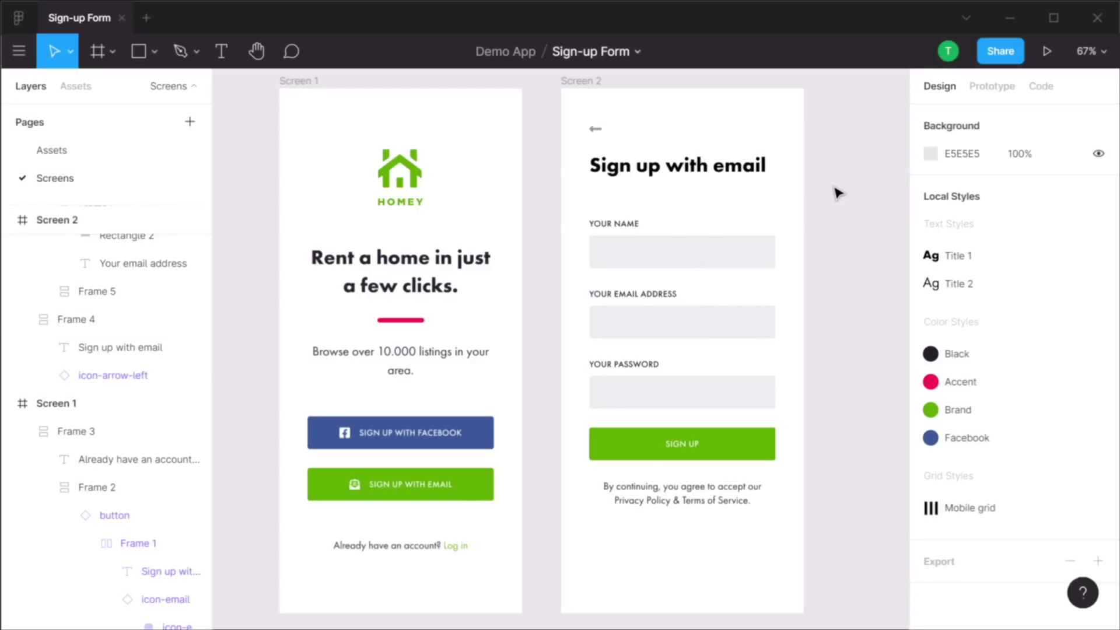
Post the comment "This colour doesn't work." beside the red divider on Screen 1 and resolve it
click(293, 50)
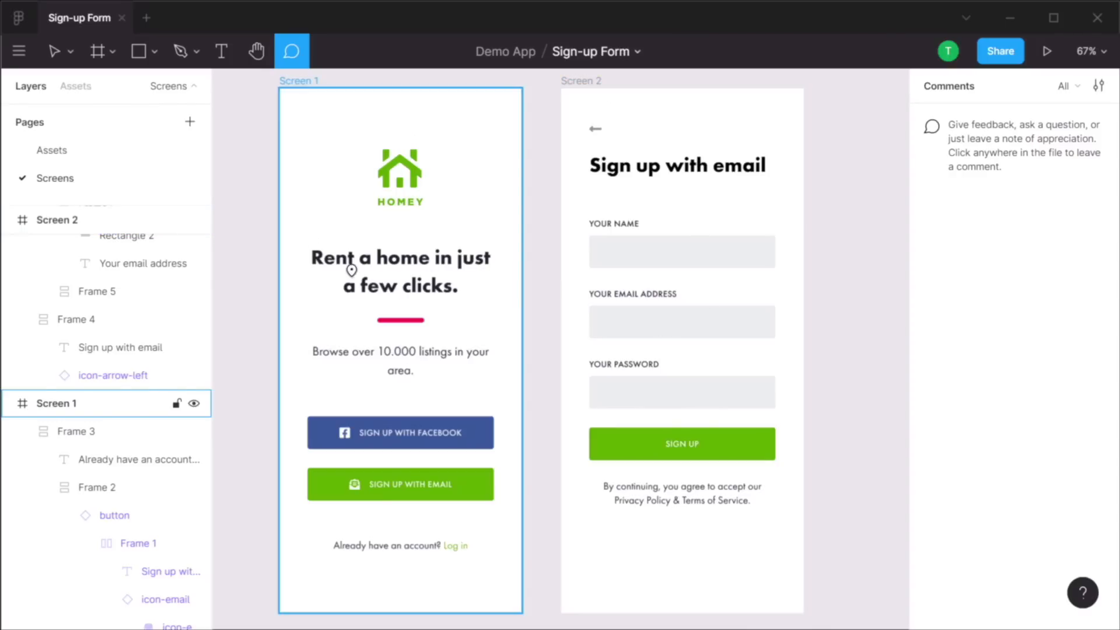
click(436, 312)
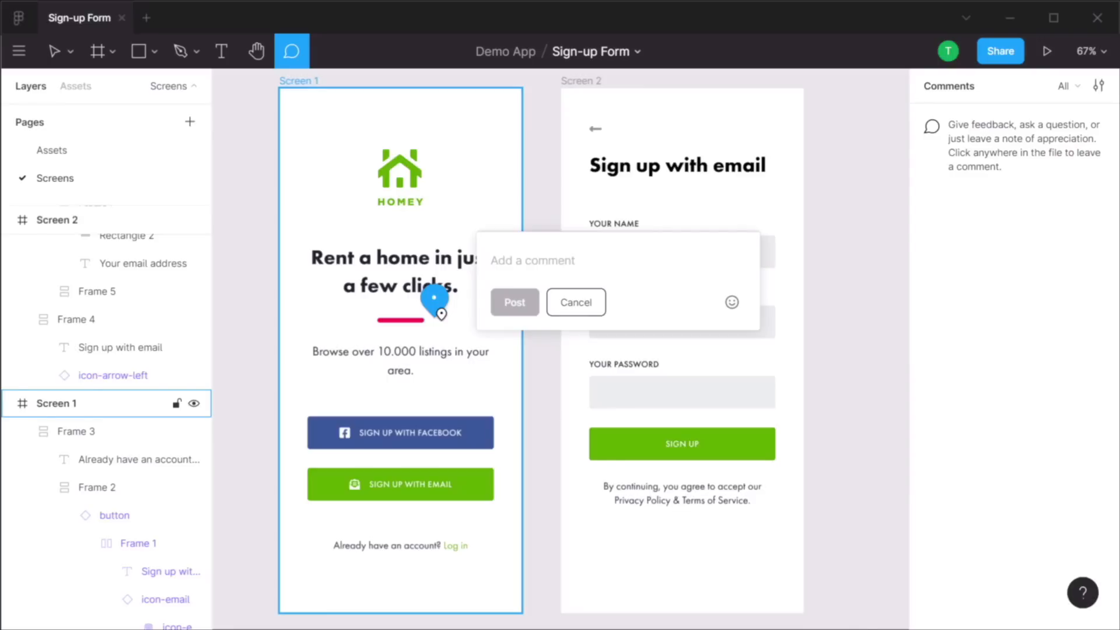
text(This colour doesn't work.)
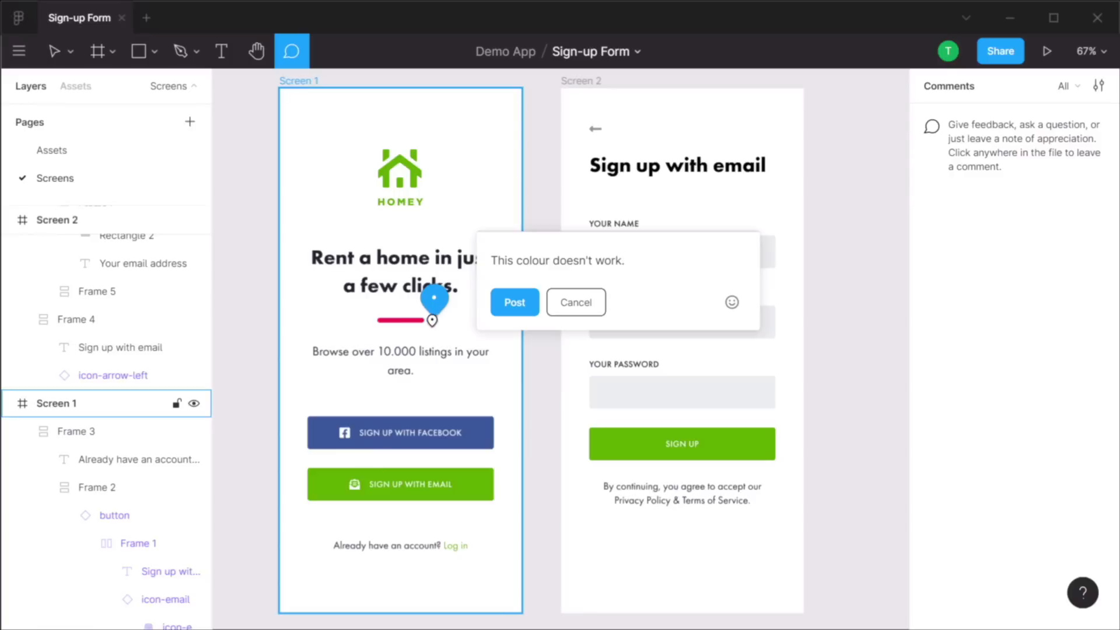
click(516, 308)
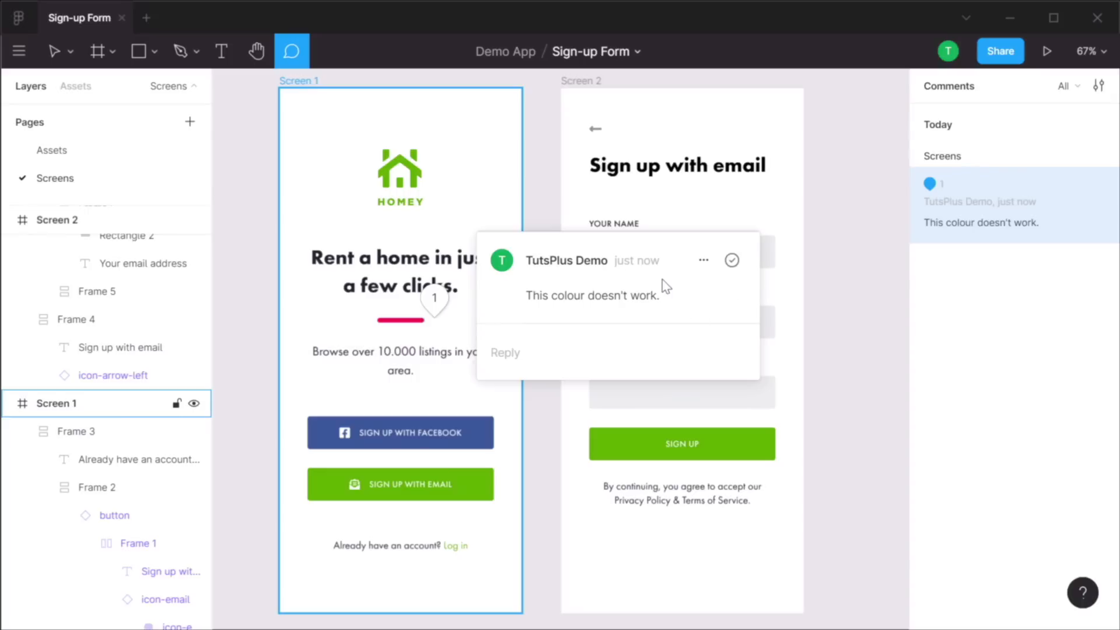
click(733, 262)
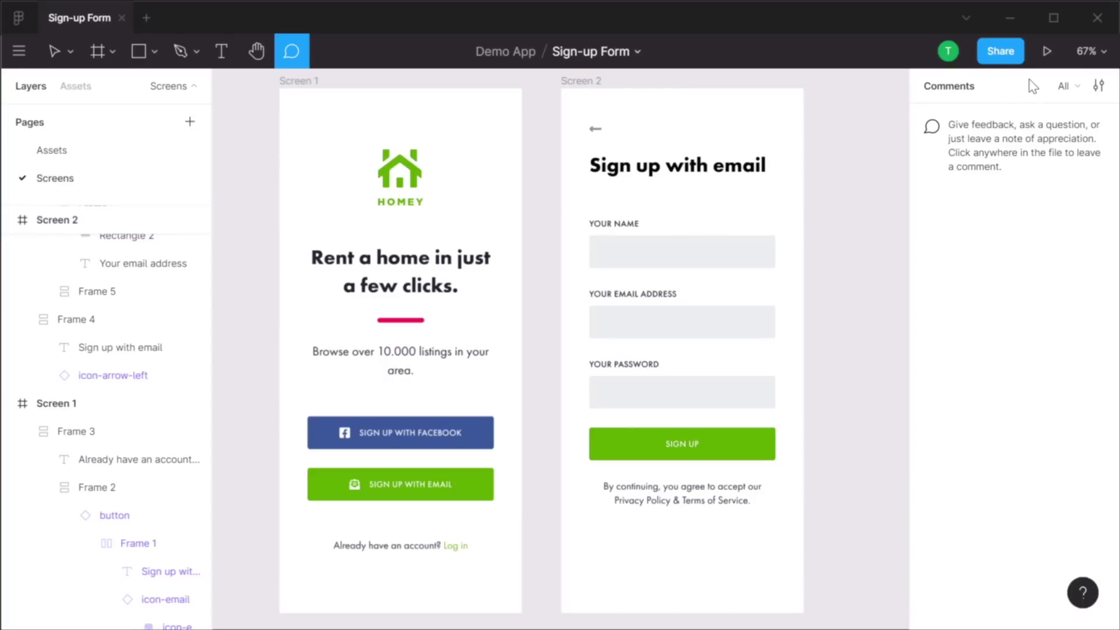
key(v)
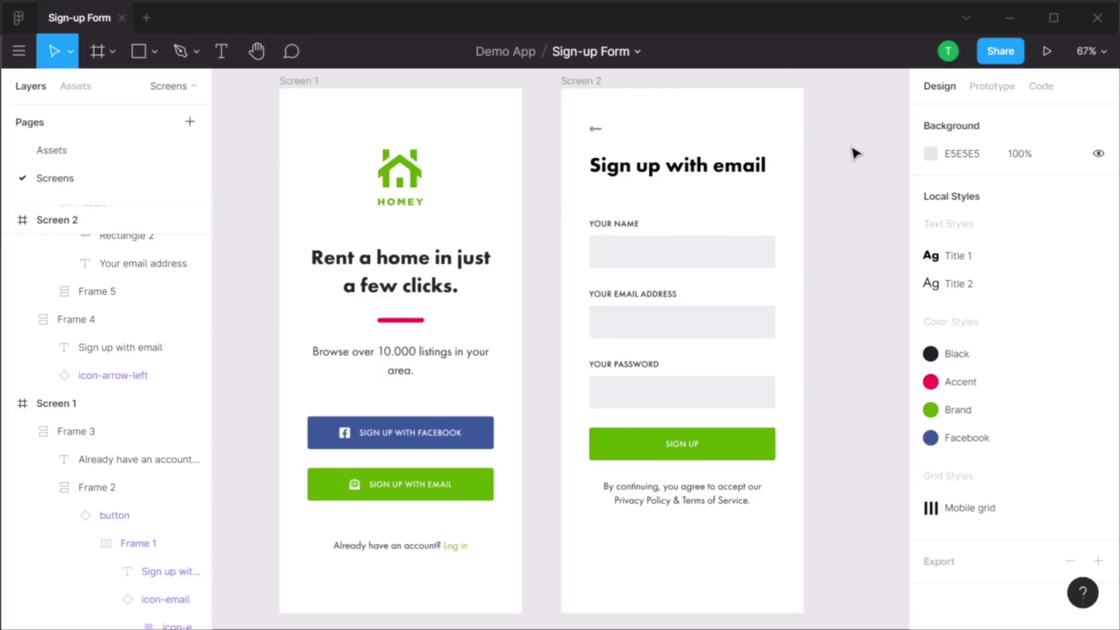
Play the prototype again and check navigation from Screen 1 to the email sign-up screen and back
click(1047, 50)
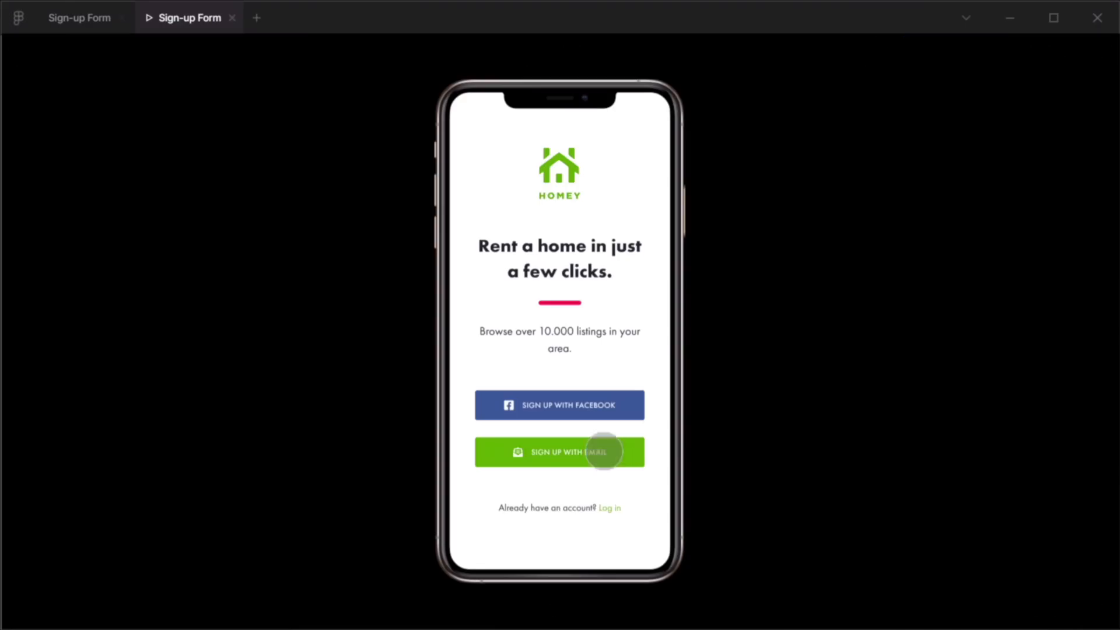
click(604, 451)
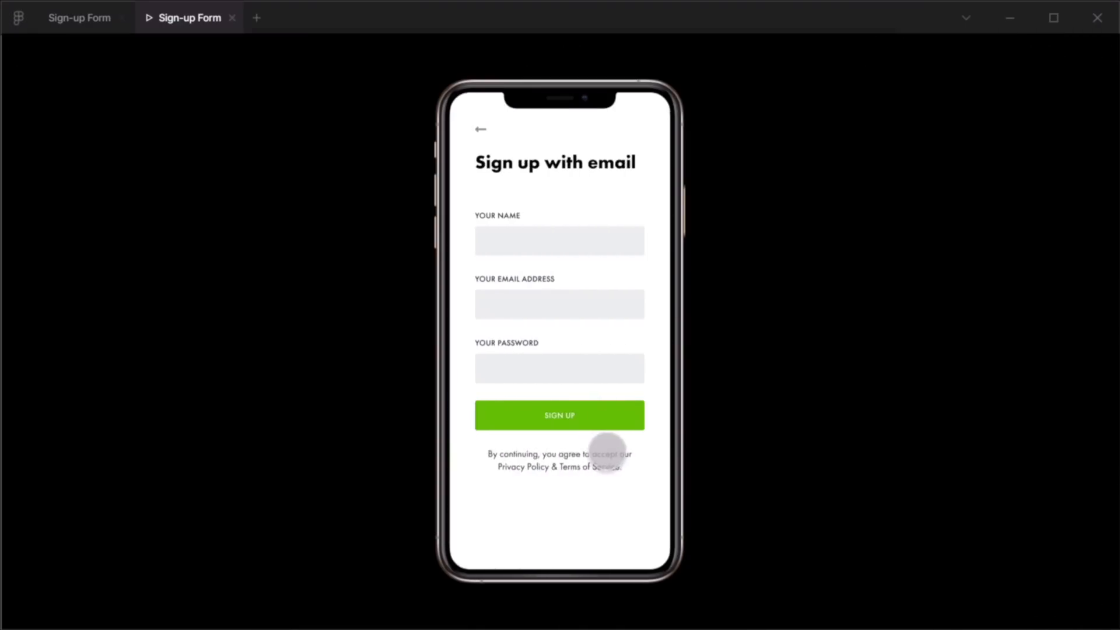
click(479, 133)
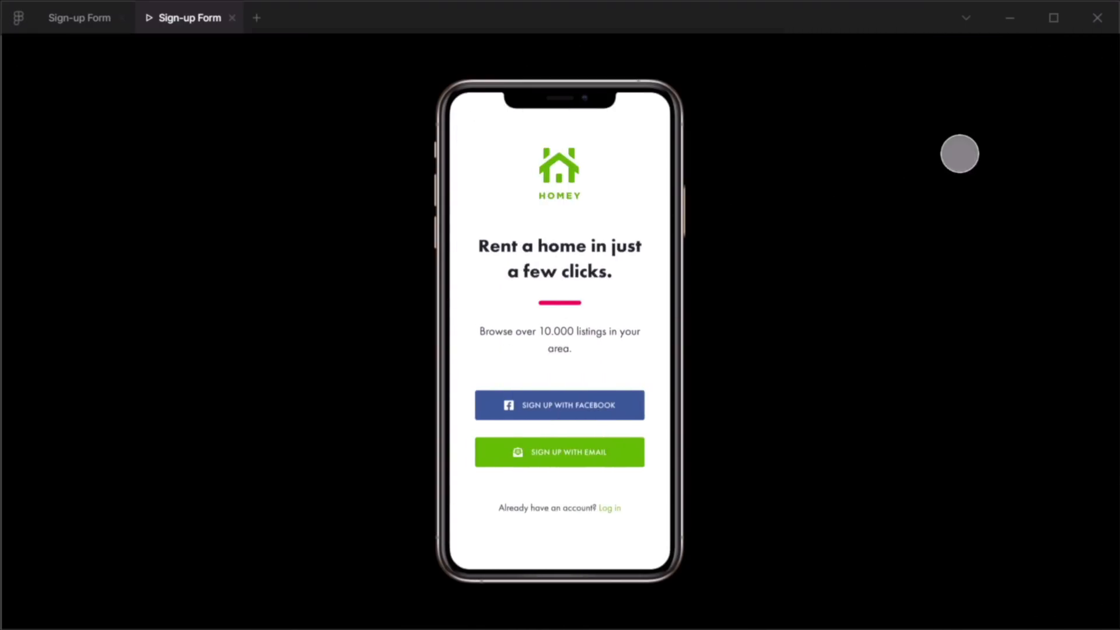
Copy the prototype's share link, with view access for anyone with the link, and close the sharing settings
click(960, 153)
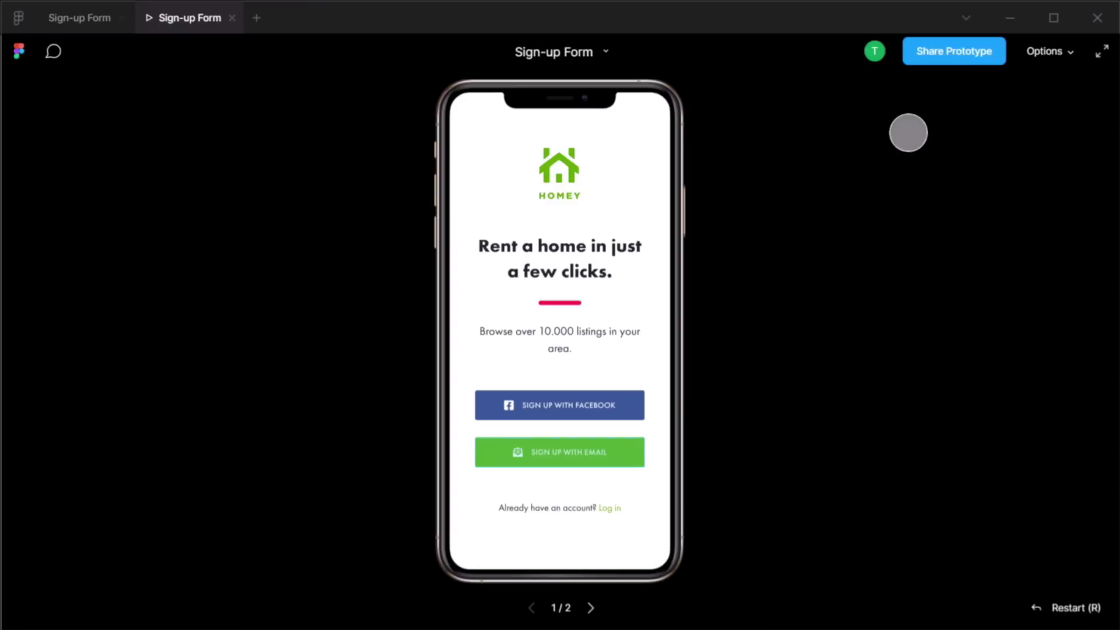
click(969, 56)
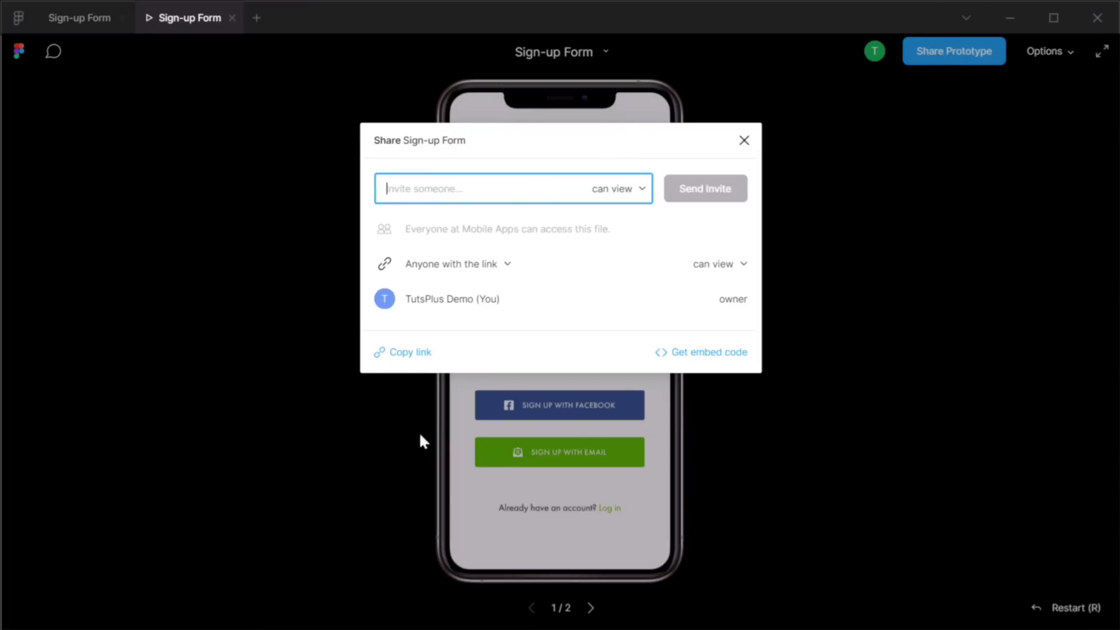
click(482, 265)
click(610, 260)
click(414, 354)
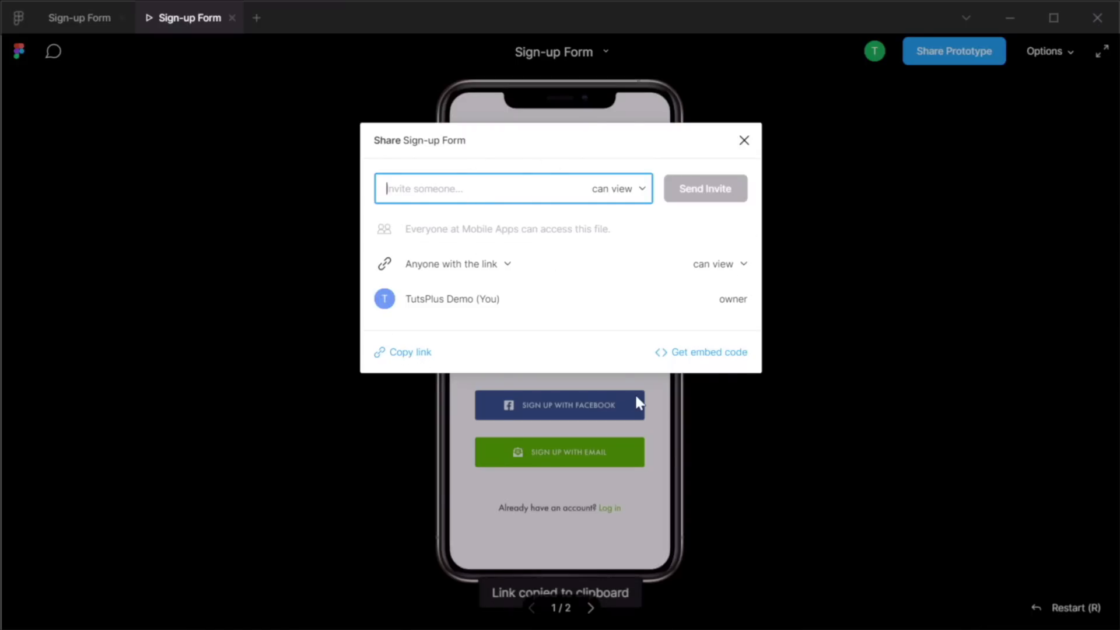
click(886, 344)
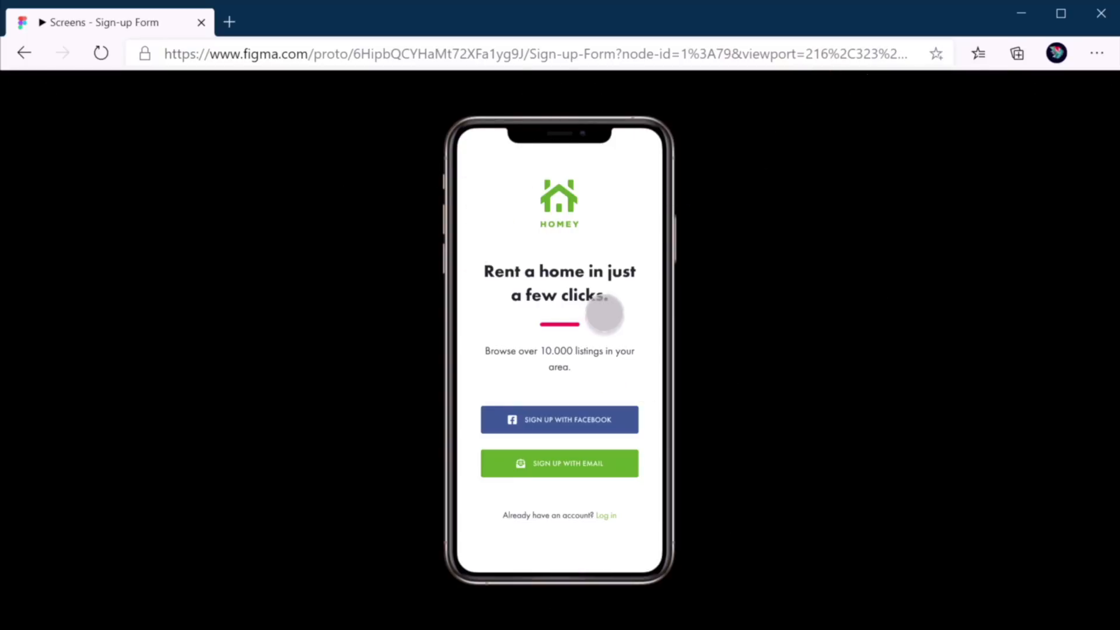
In the web browser, test the shared prototype's email sign-up button and back arrow, and check whether commenting requires an account
click(575, 465)
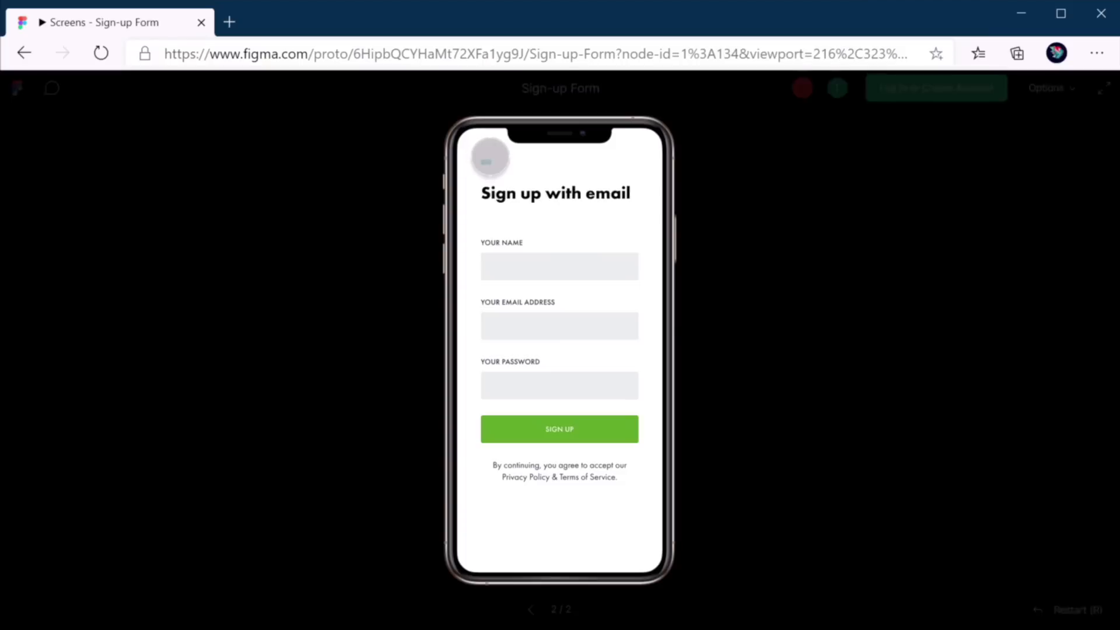
click(486, 160)
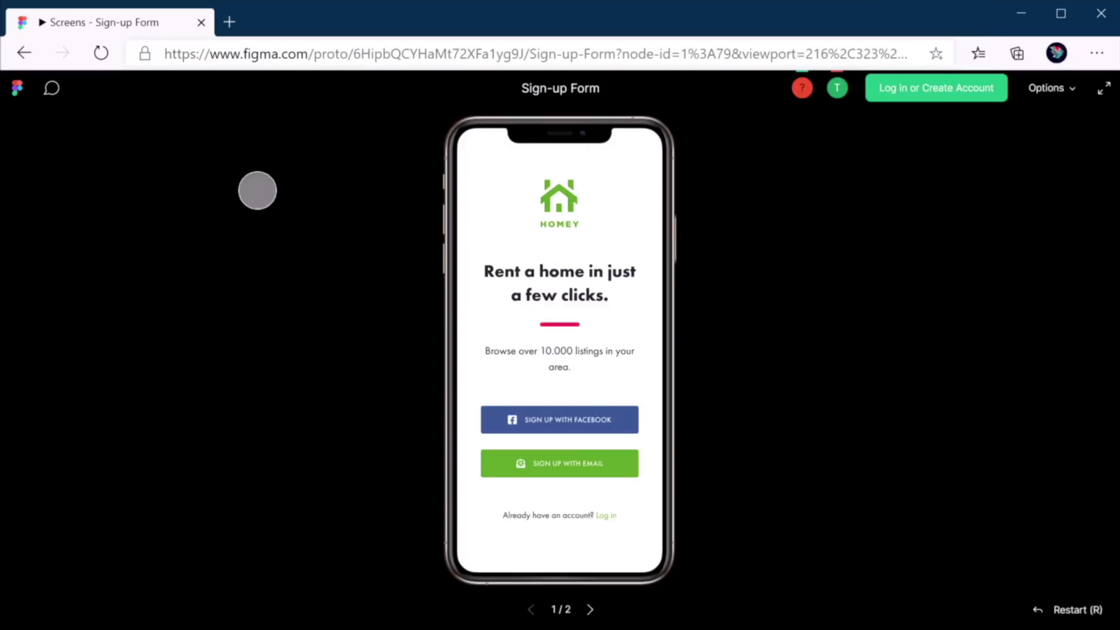
click(53, 84)
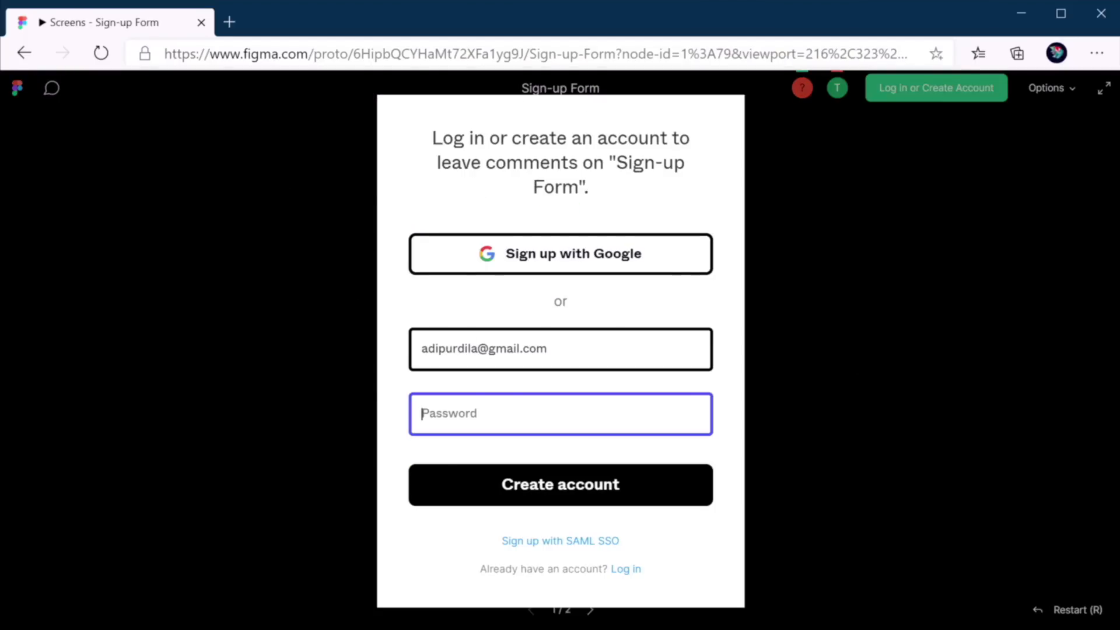
click(865, 231)
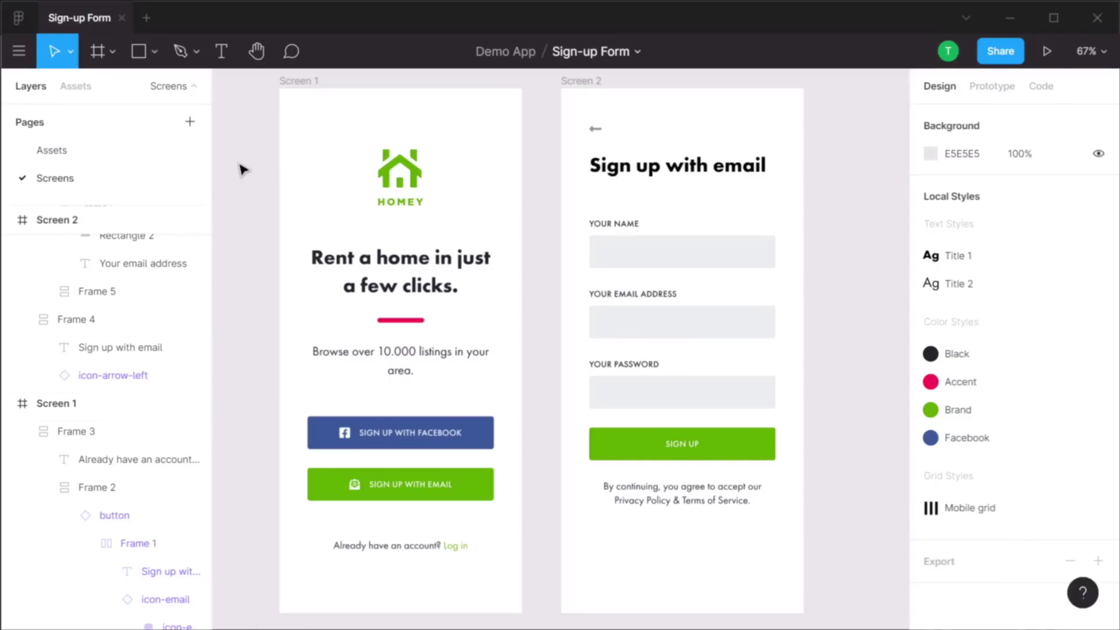
In the Sign-up Form design file, view the local components and the available team libraries
click(88, 91)
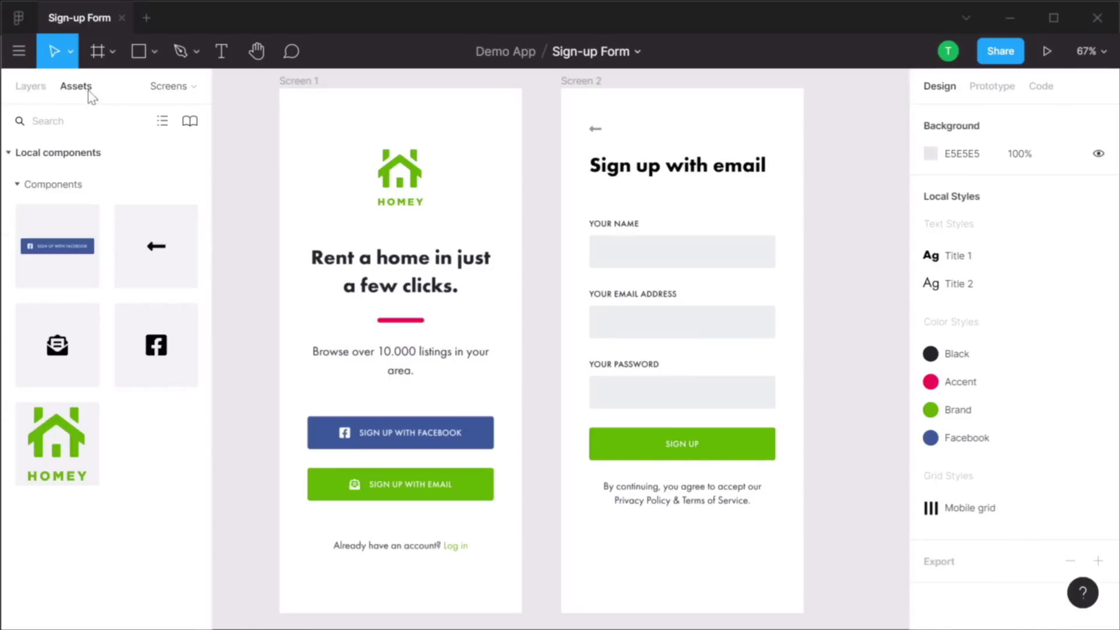
click(199, 127)
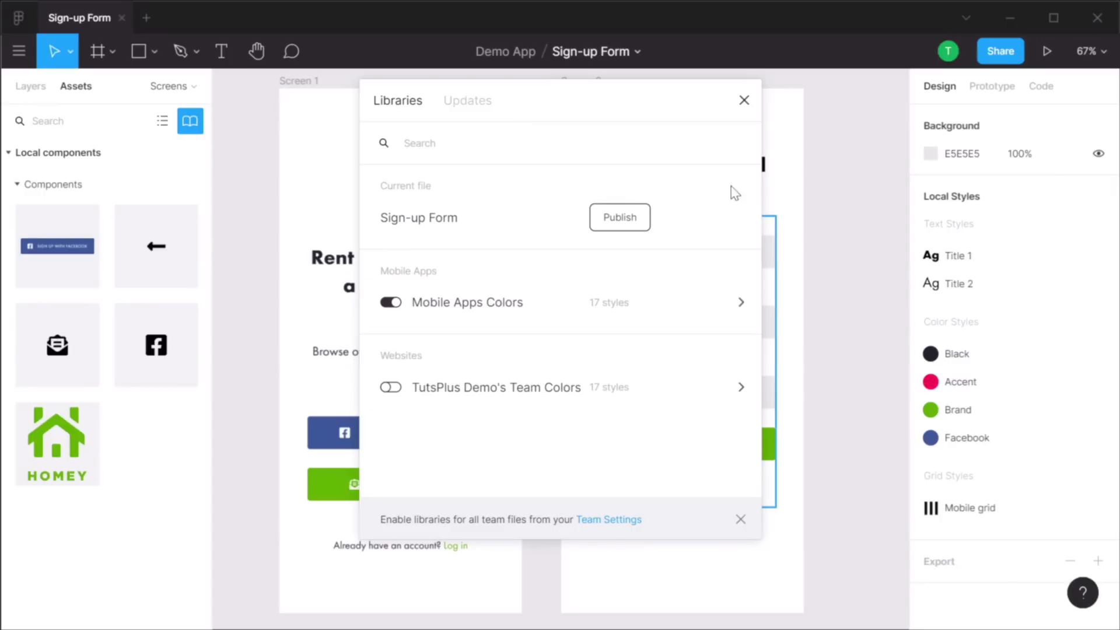
click(744, 102)
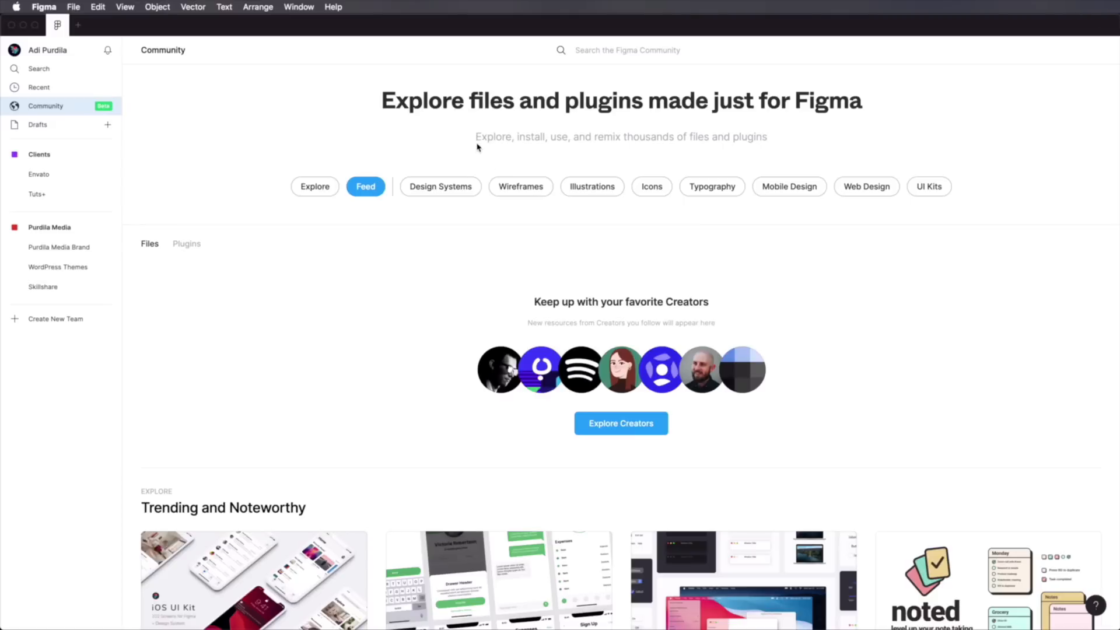
Browse the Community's trending files and open the Mobile UI kit page
drag(476, 137, 778, 140)
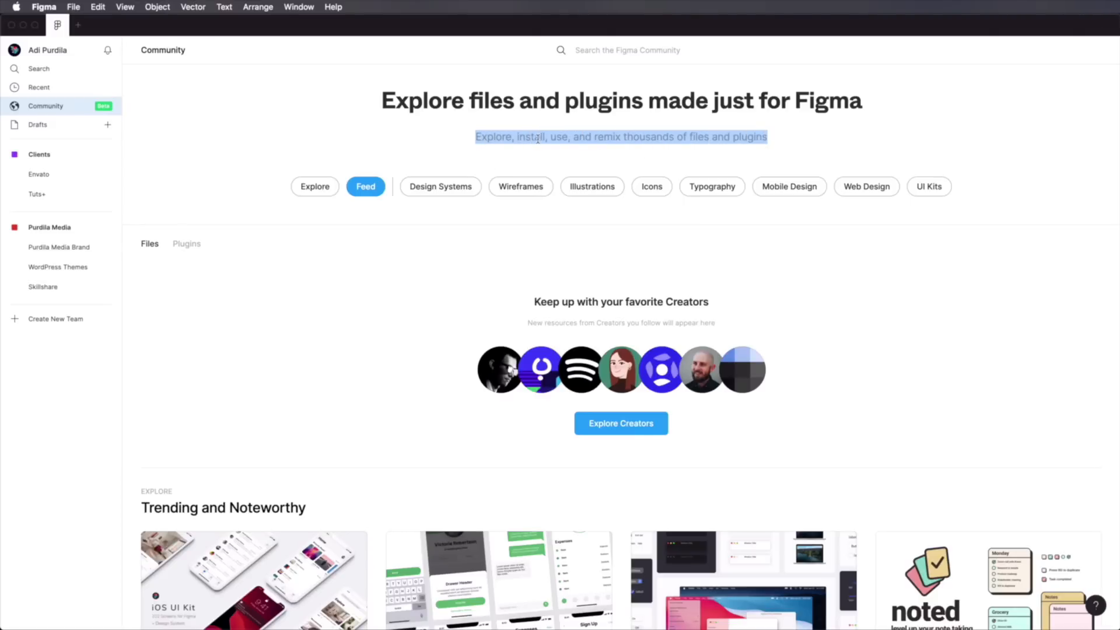
click(641, 137)
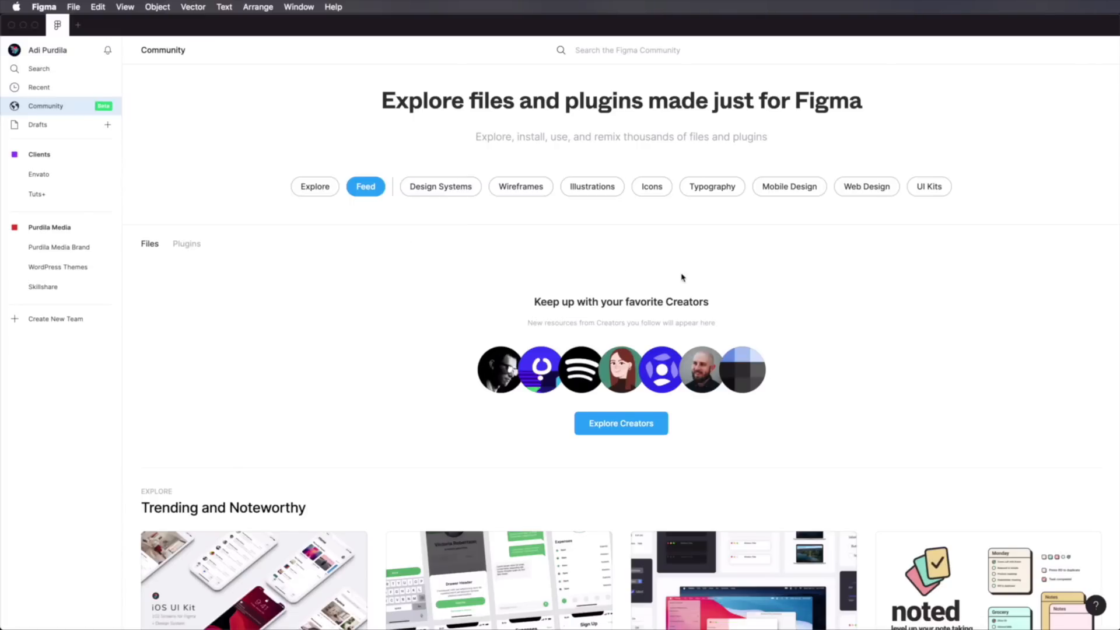
scroll(688, 282, down, 1)
scroll(688, 283, down, 3)
scroll(689, 282, up, 4)
scroll(688, 282, down, 6)
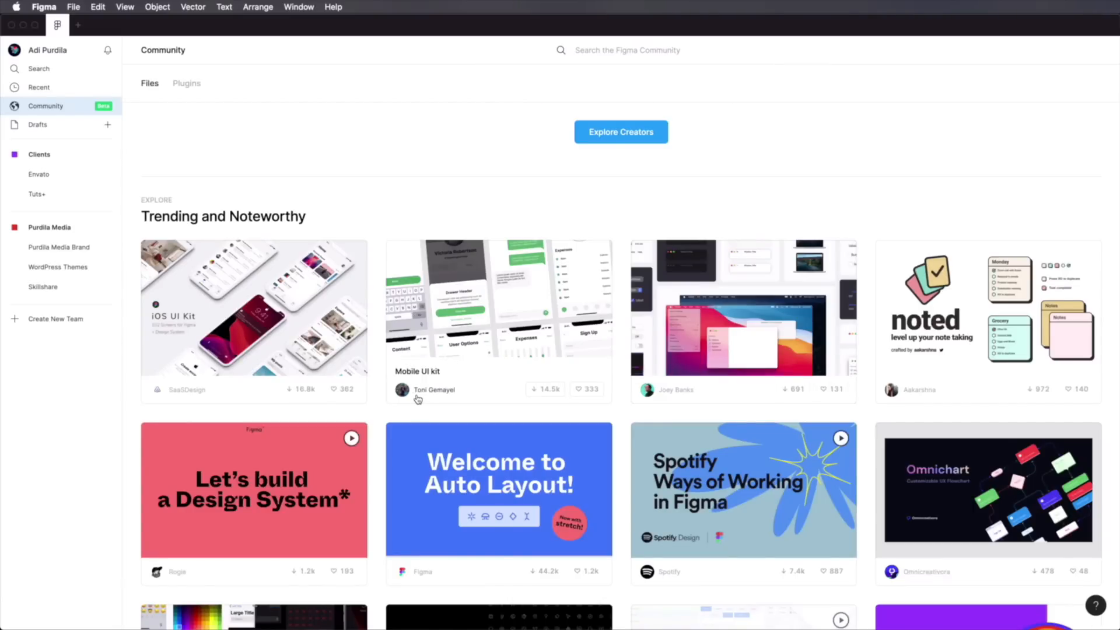
click(493, 293)
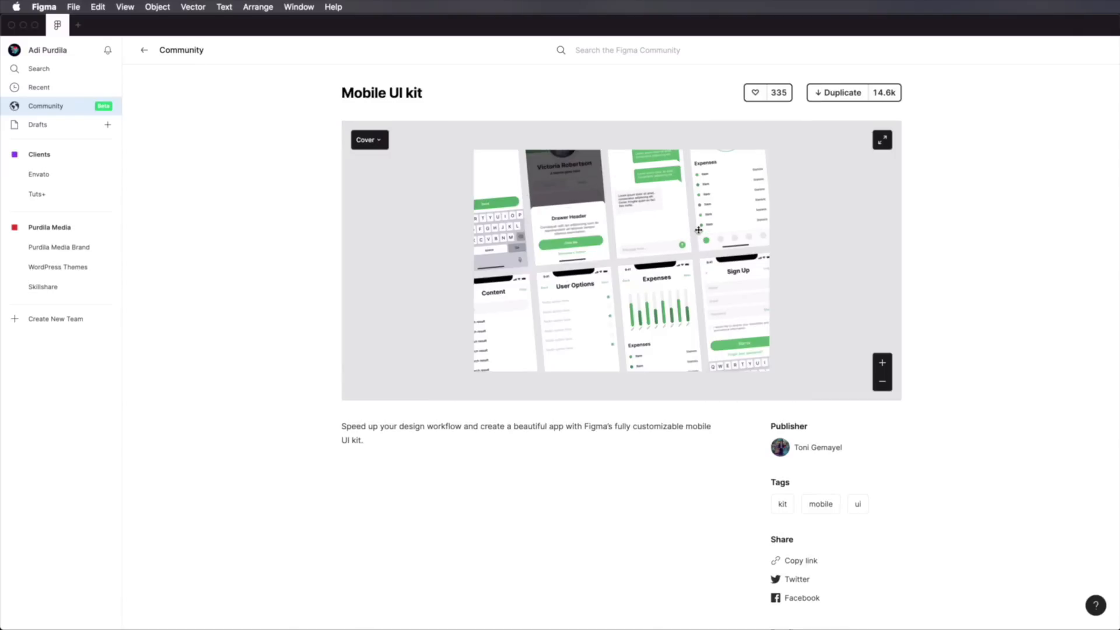
Examine the Mobile UI kit's cover preview, including at full screen, along with its description and publishing details
mouse_move(700, 230)
mouse_down()
mouse_move(622, 245)
mouse_move(717, 218)
mouse_up()
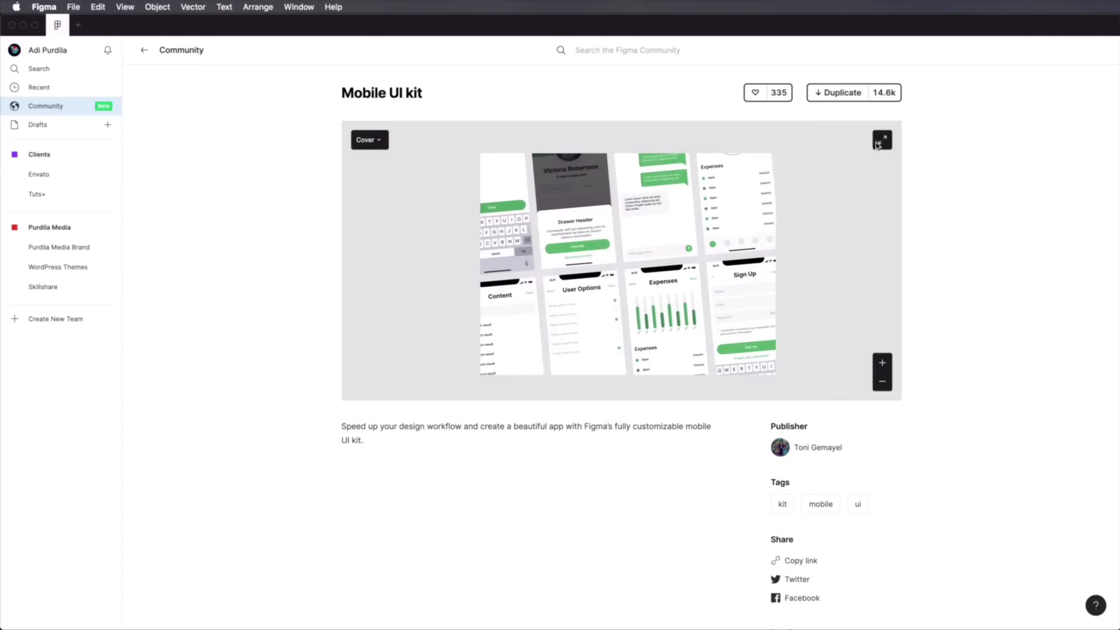
click(886, 142)
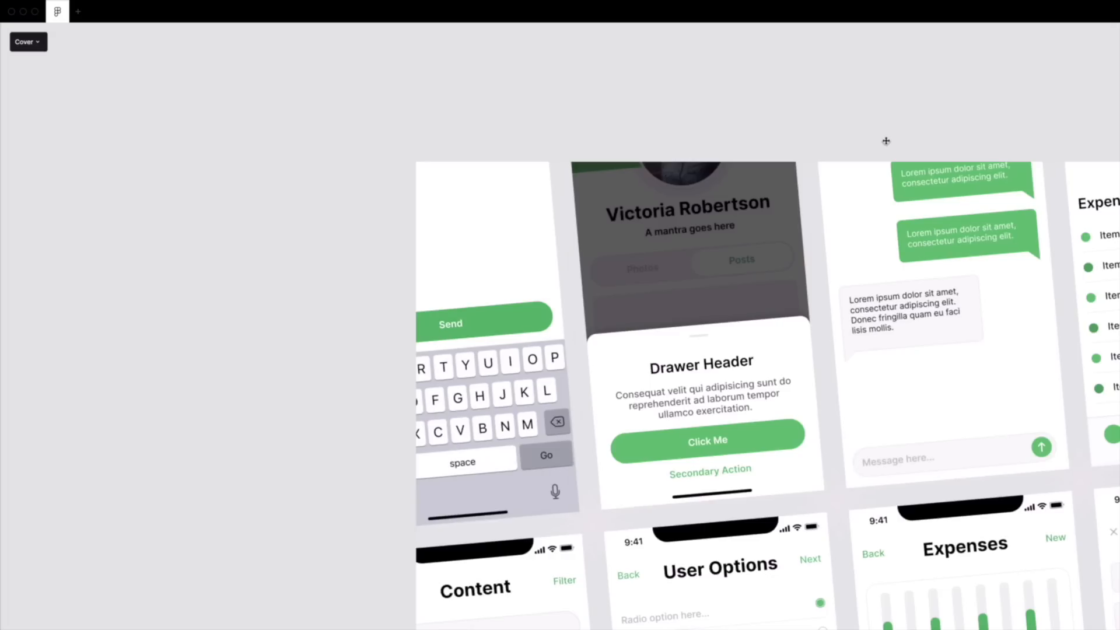
key(Escape)
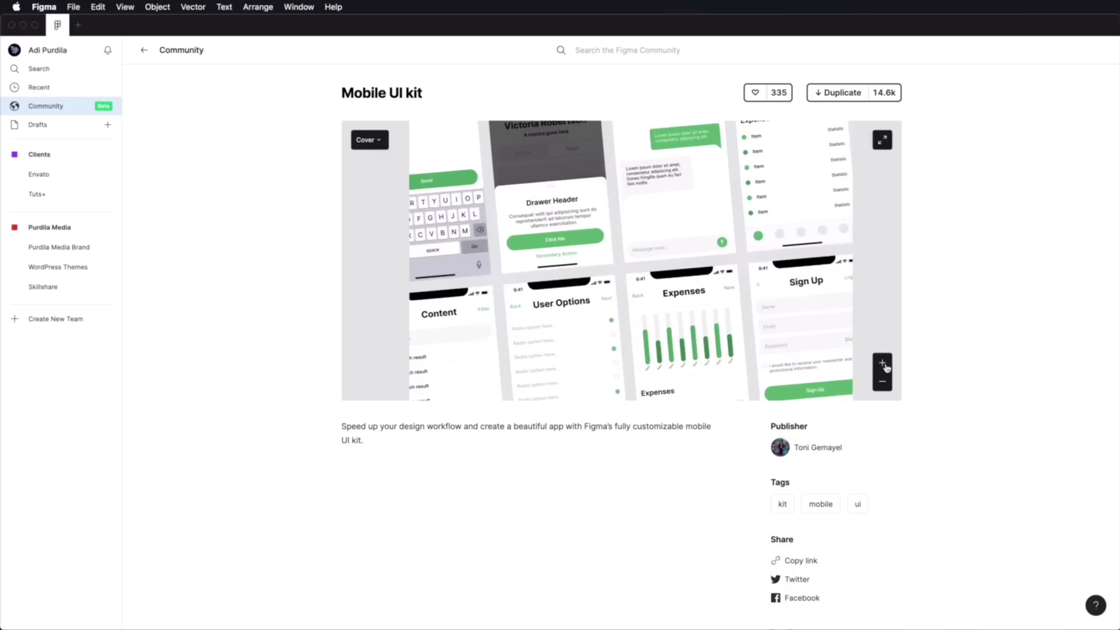
click(885, 367)
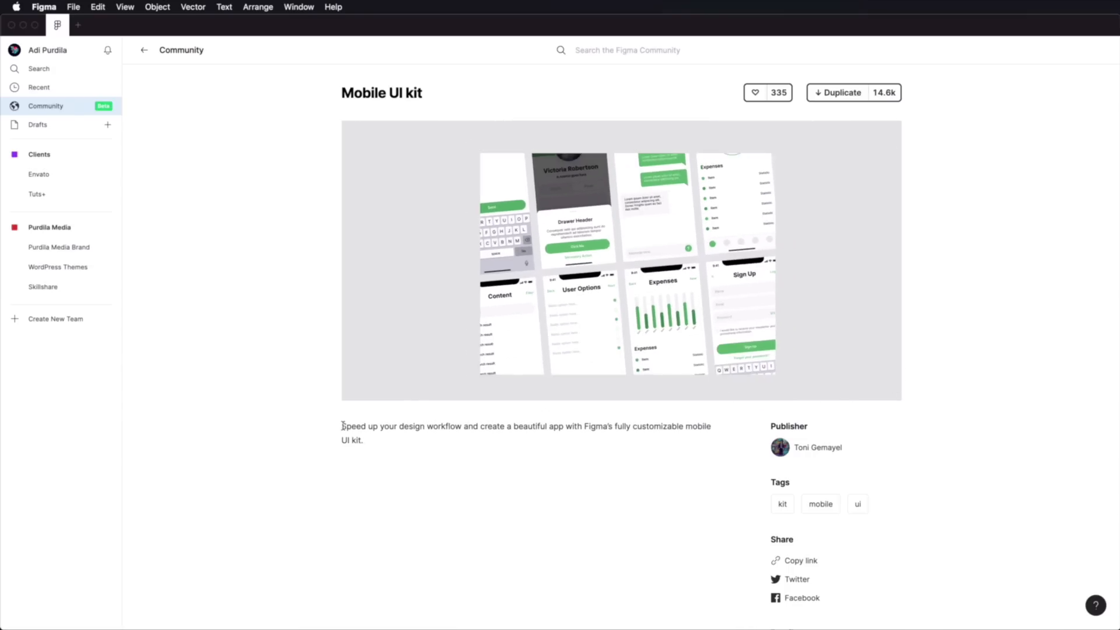
drag(342, 426, 465, 458)
click(465, 458)
scroll(835, 470, down, 3)
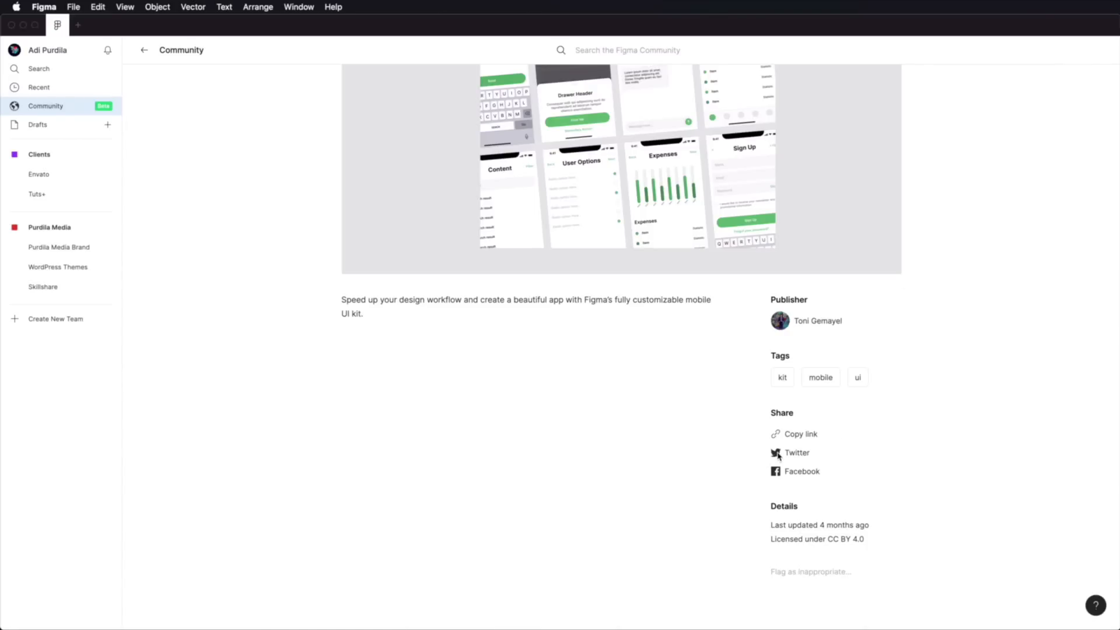
scroll(776, 455, up, 3)
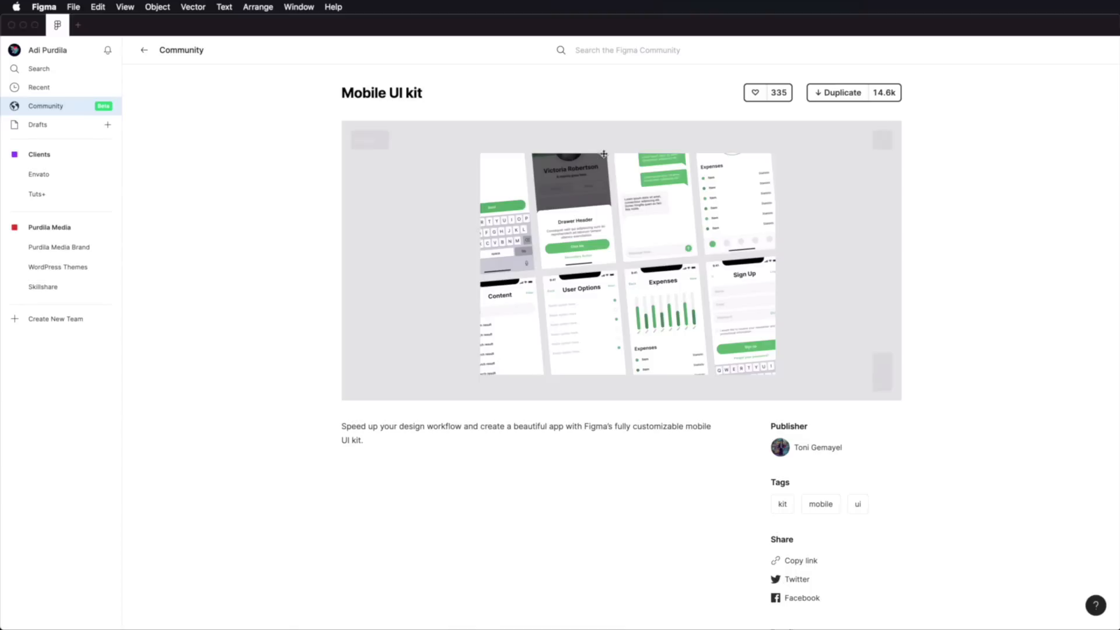
Duplicate the Mobile UI kit into drafts and inspect the Message/Send element in the Content frame of its Components page
click(843, 97)
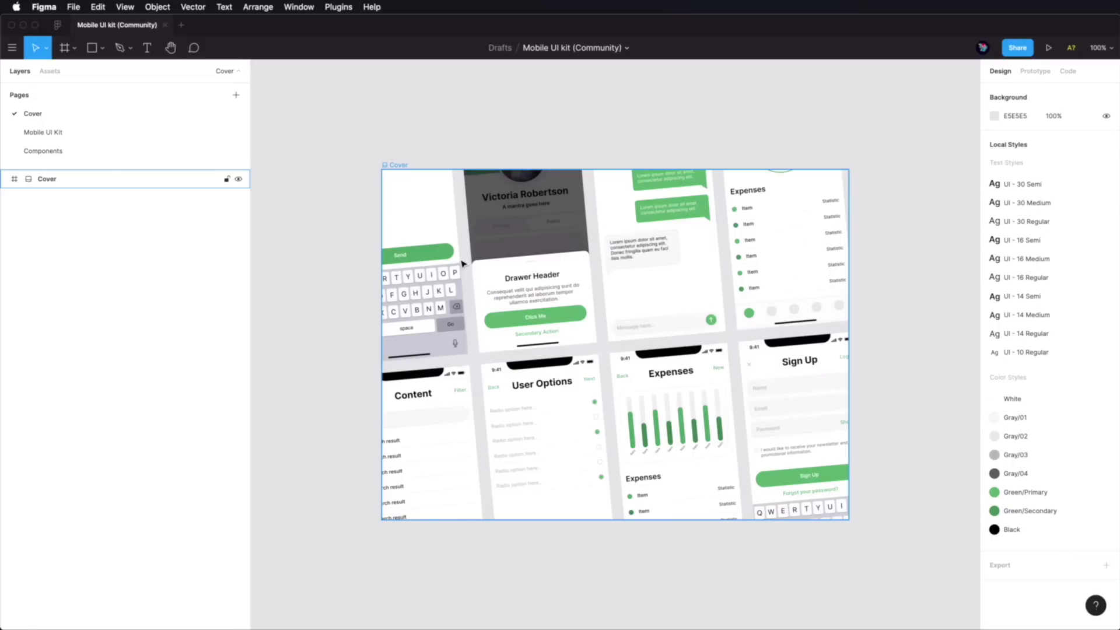
click(125, 152)
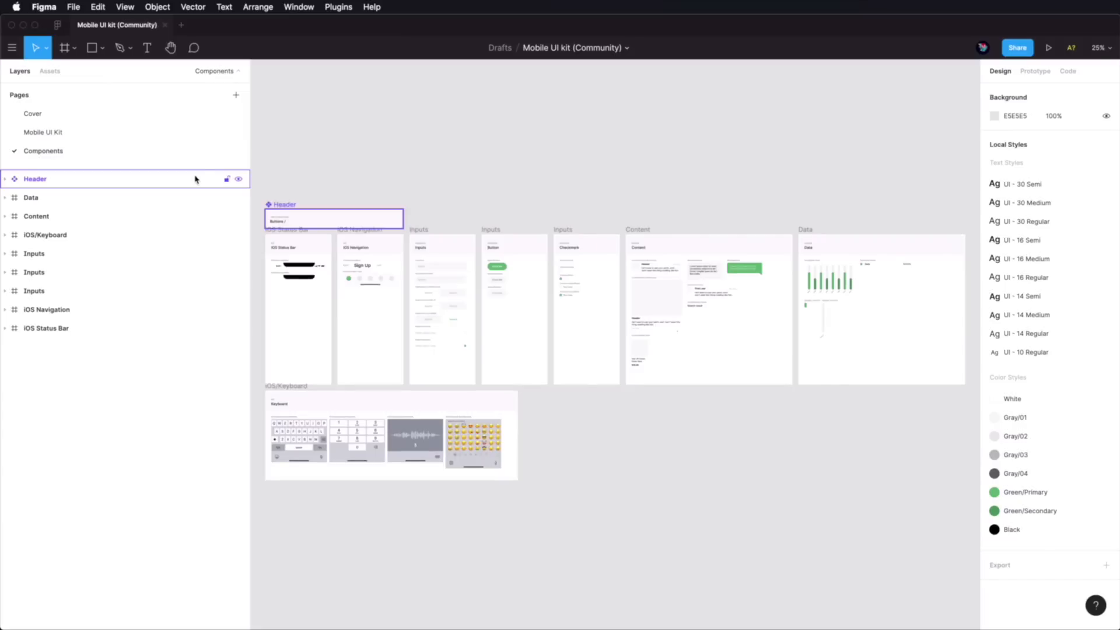
key(z)
drag(610, 201, 741, 331)
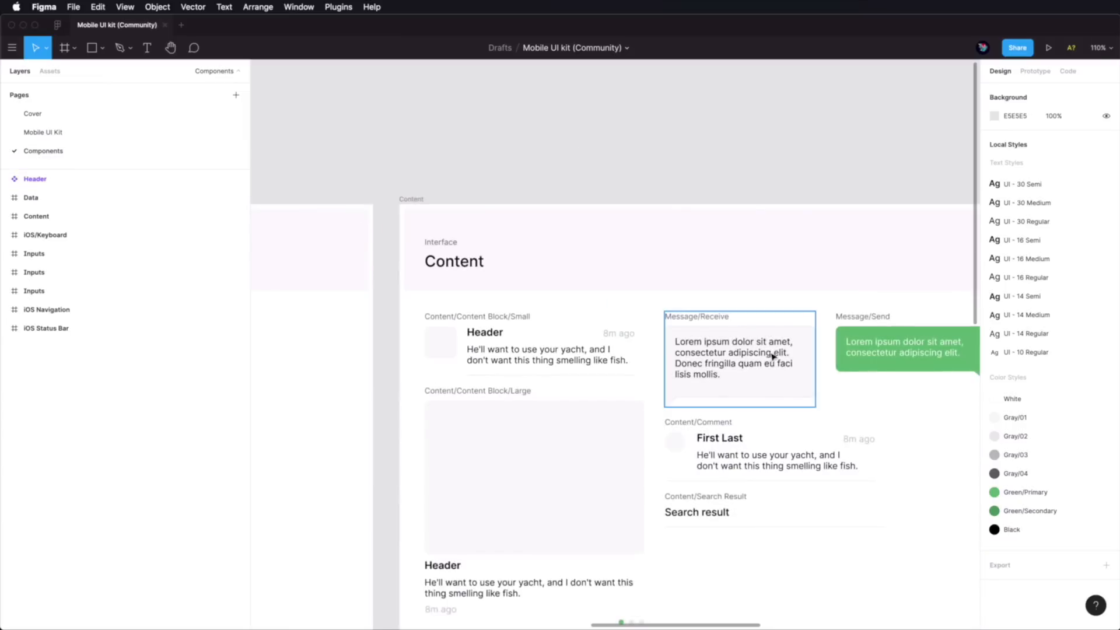
key(space)
drag(798, 376, 650, 238)
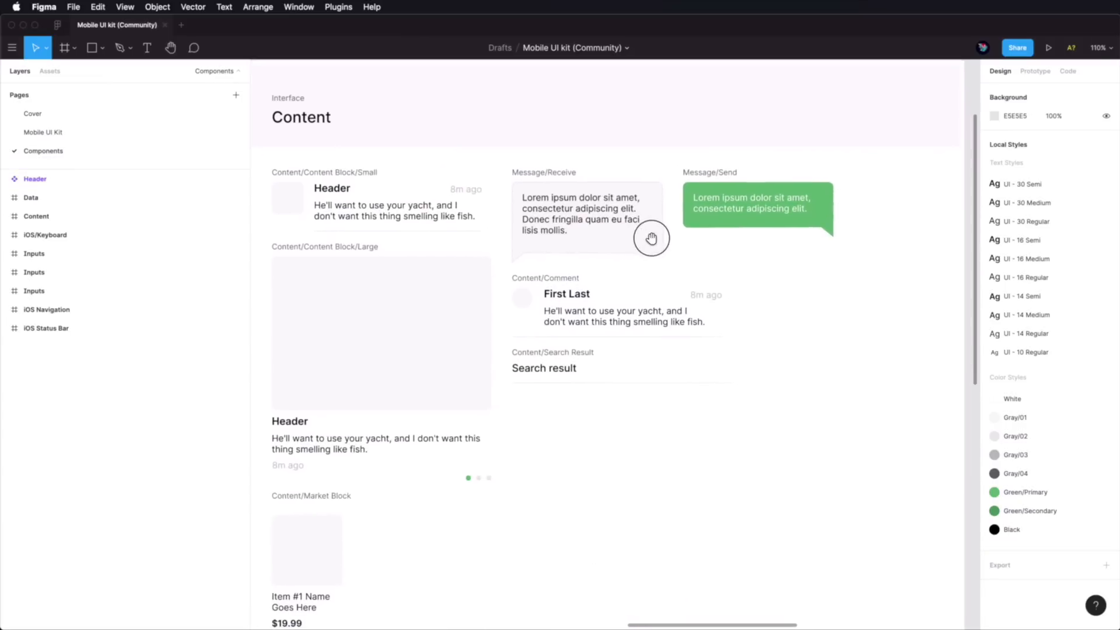
click(730, 210)
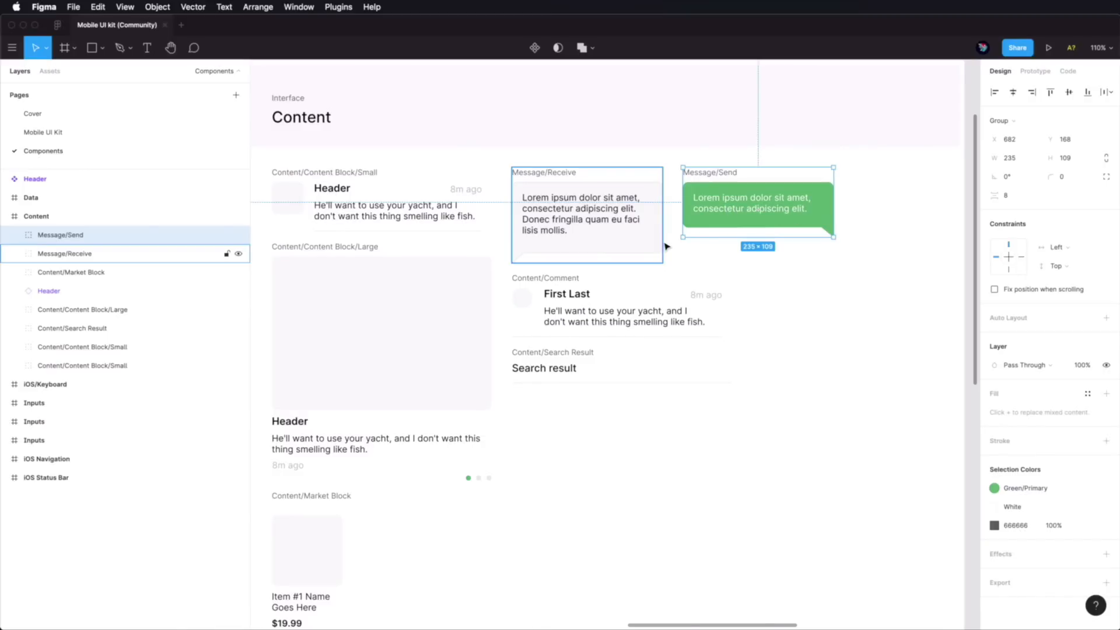
Return to the Community feed and browse the Wireframes, Icons and Mobile Design categories
click(58, 25)
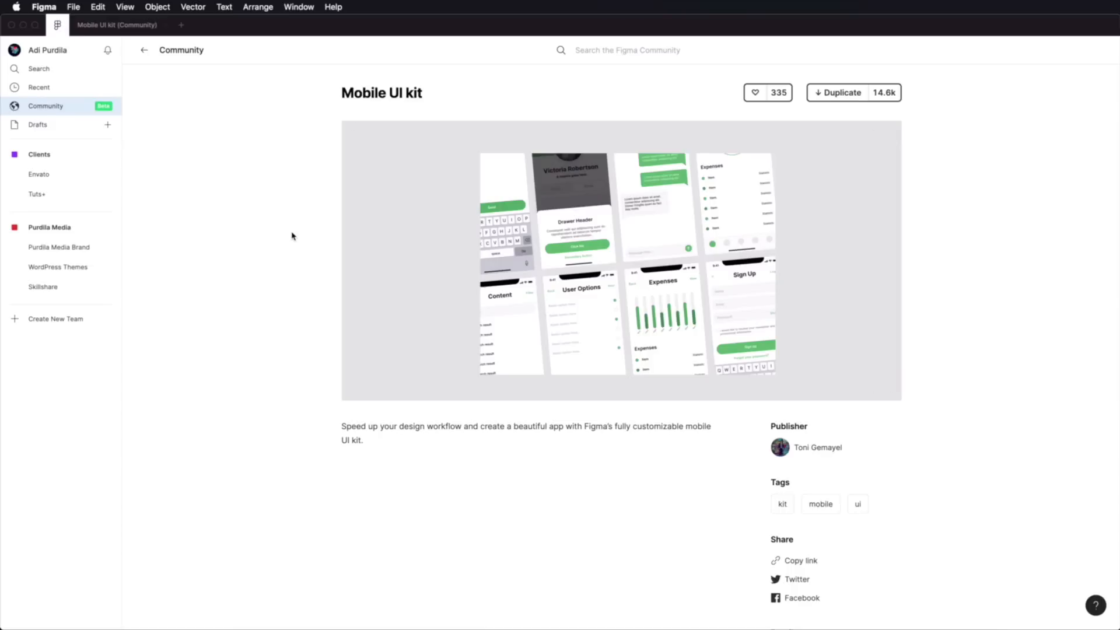
click(146, 50)
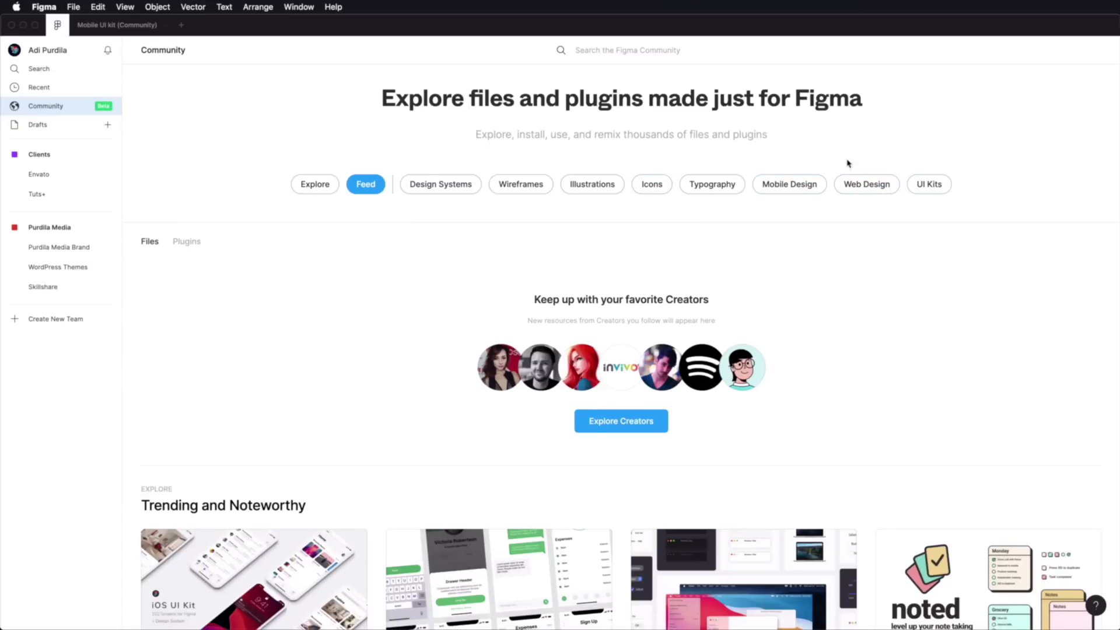
scroll(576, 287, down, 10)
scroll(574, 287, up, 10)
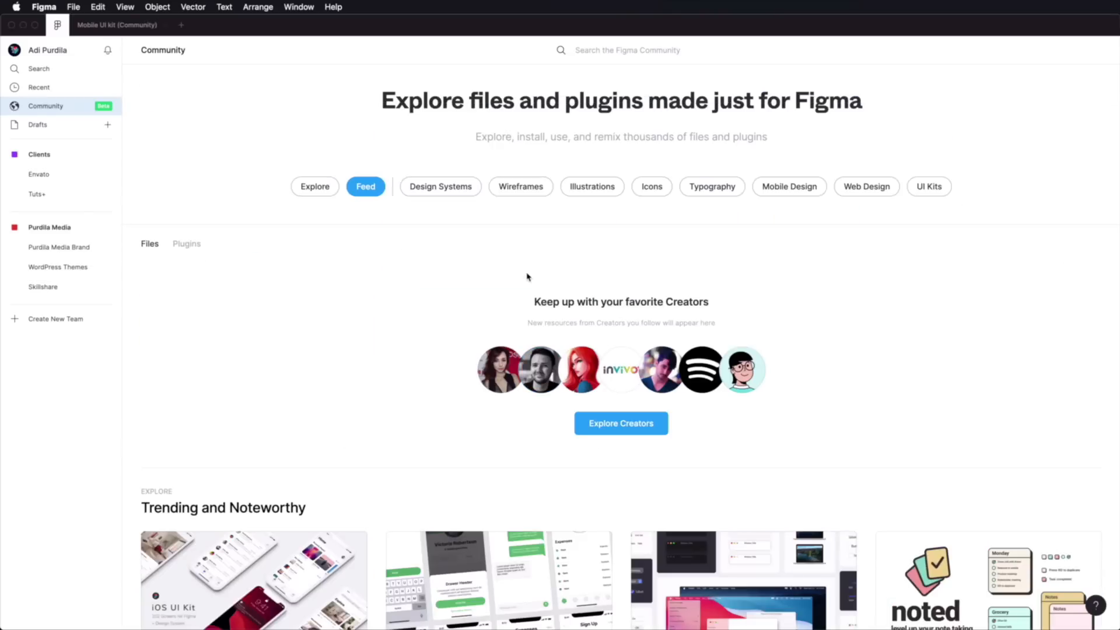
click(518, 187)
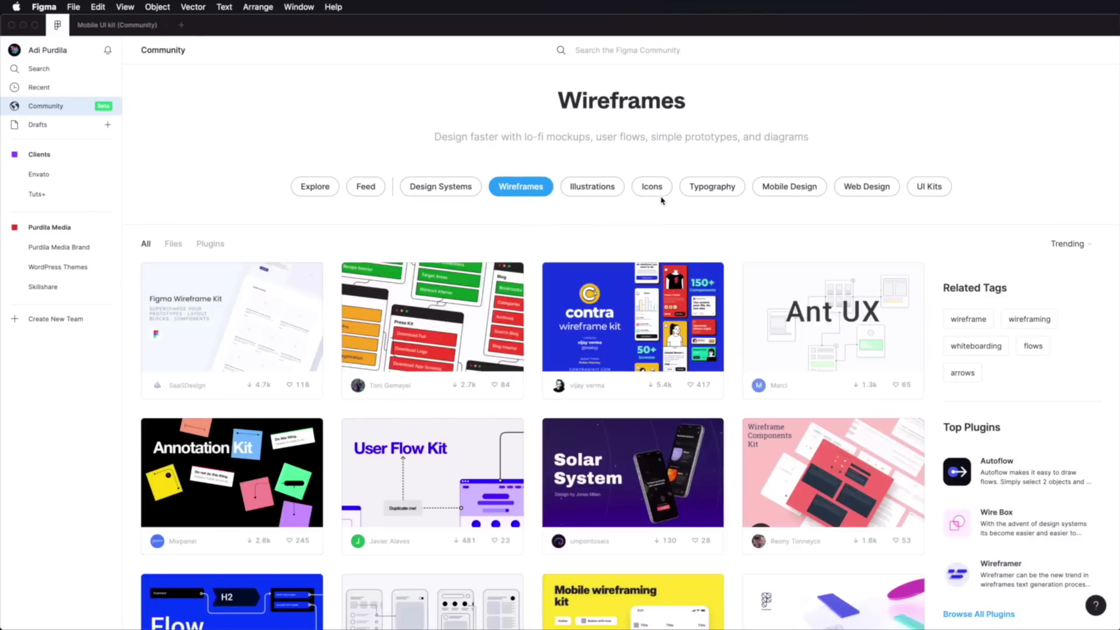
click(658, 191)
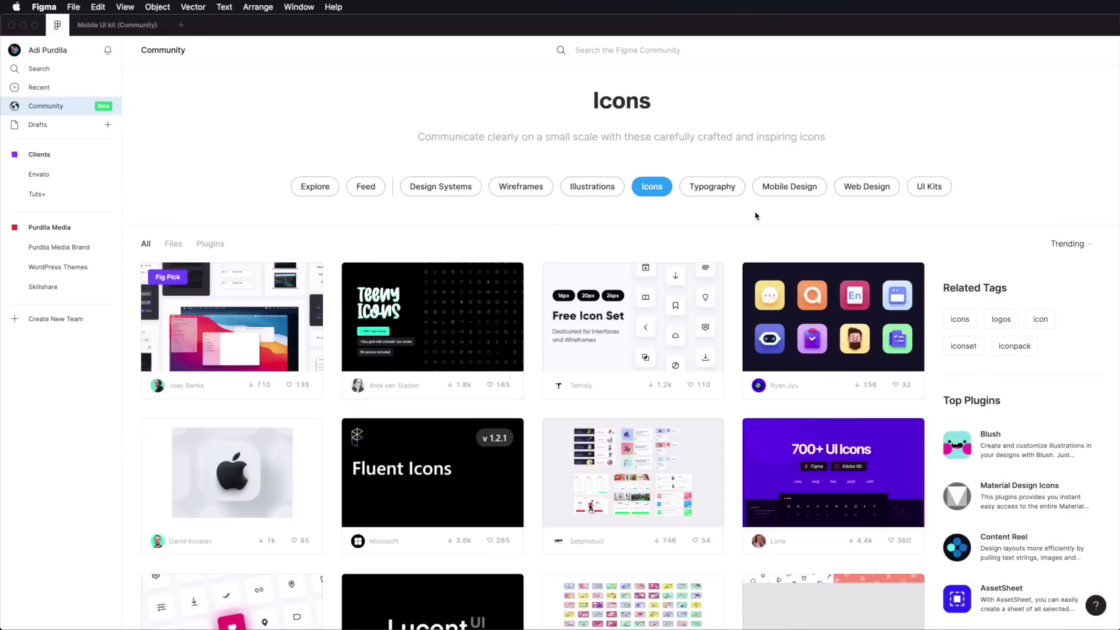
click(787, 194)
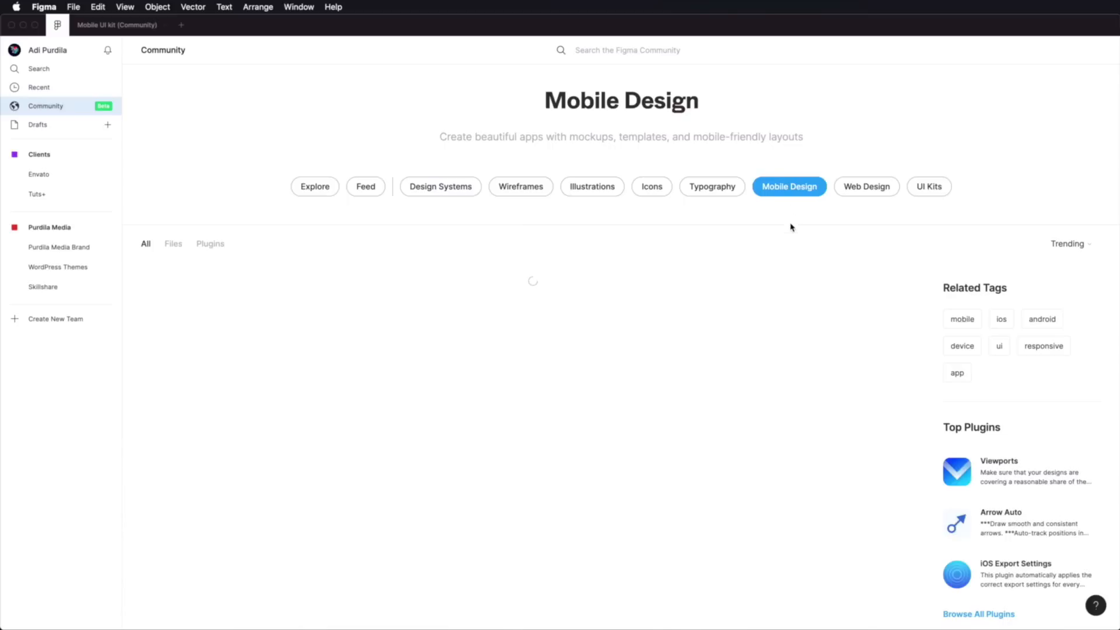
Browse the Mobile Design files tagged responsive and open the page for Responsive component with Auto Layout
click(1043, 347)
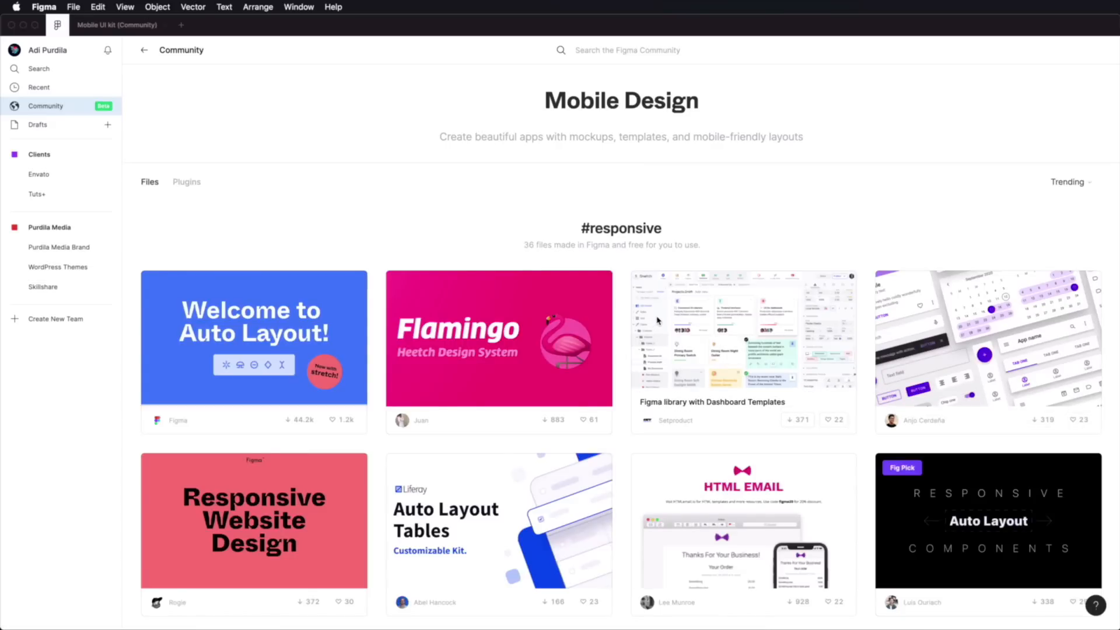
scroll(658, 320, down, 7)
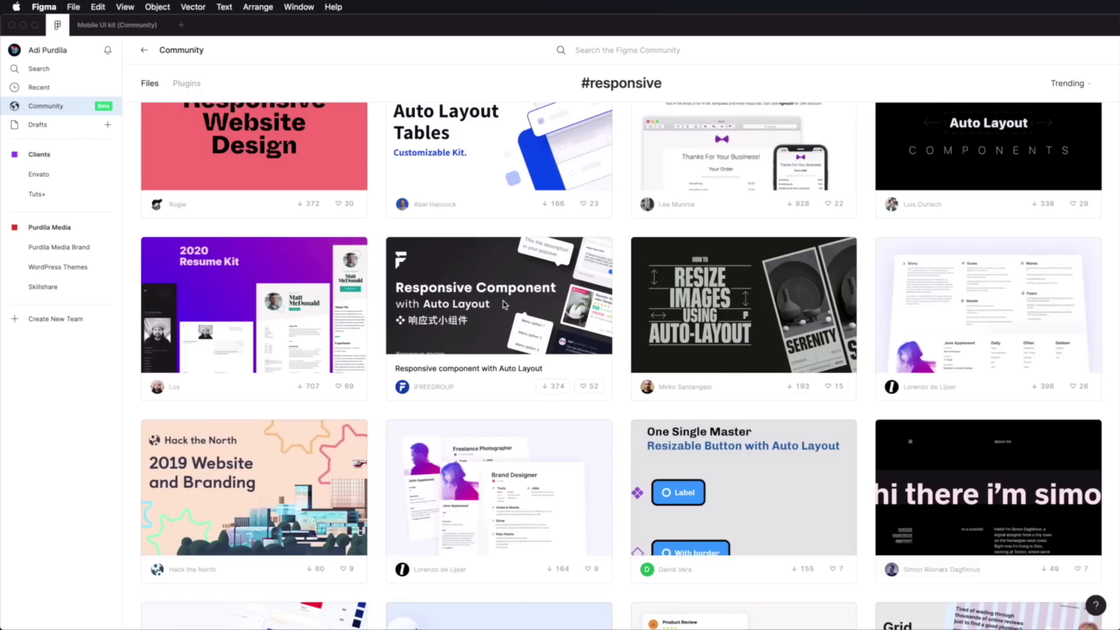
click(505, 305)
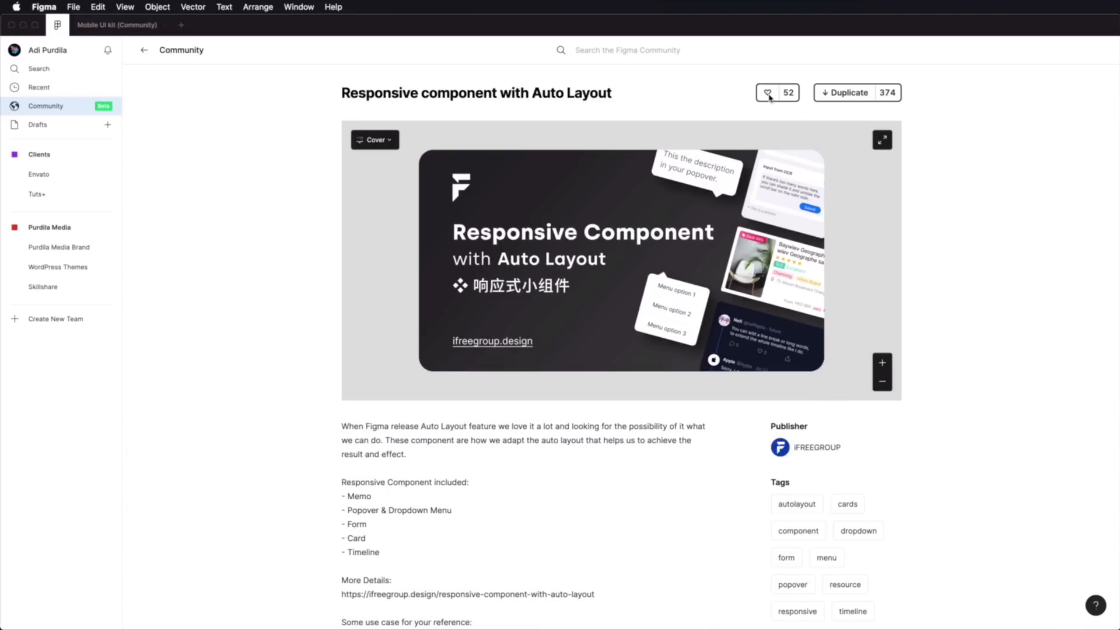
Try to like Responsive component with Auto Layout, dismiss the profile creation prompt, and view the iFREEGROUP publisher page
click(769, 95)
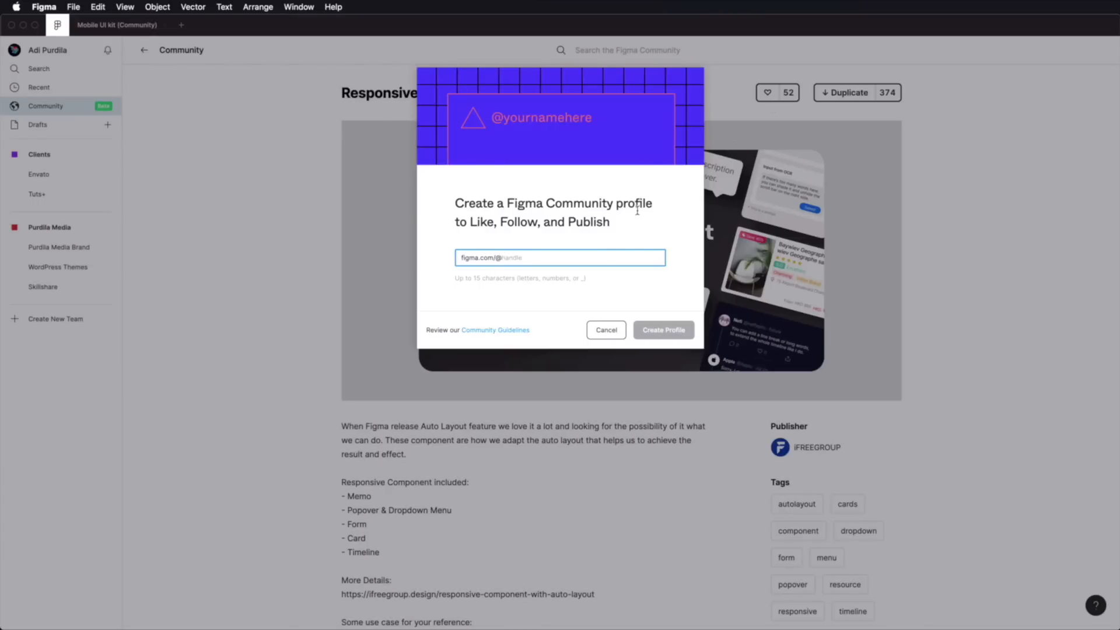
click(606, 330)
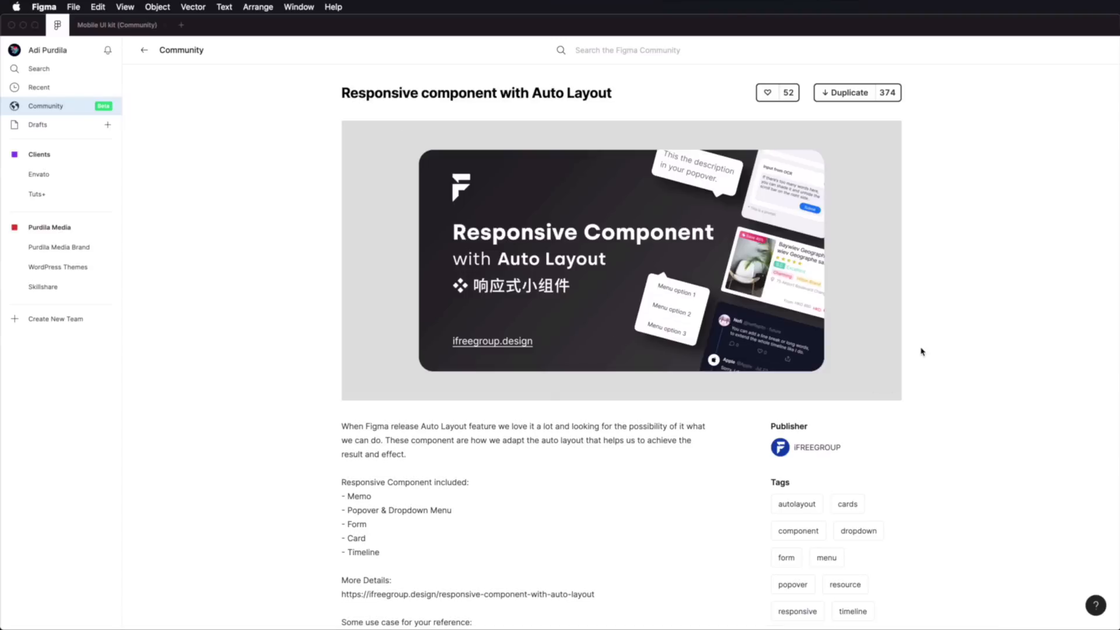
click(806, 447)
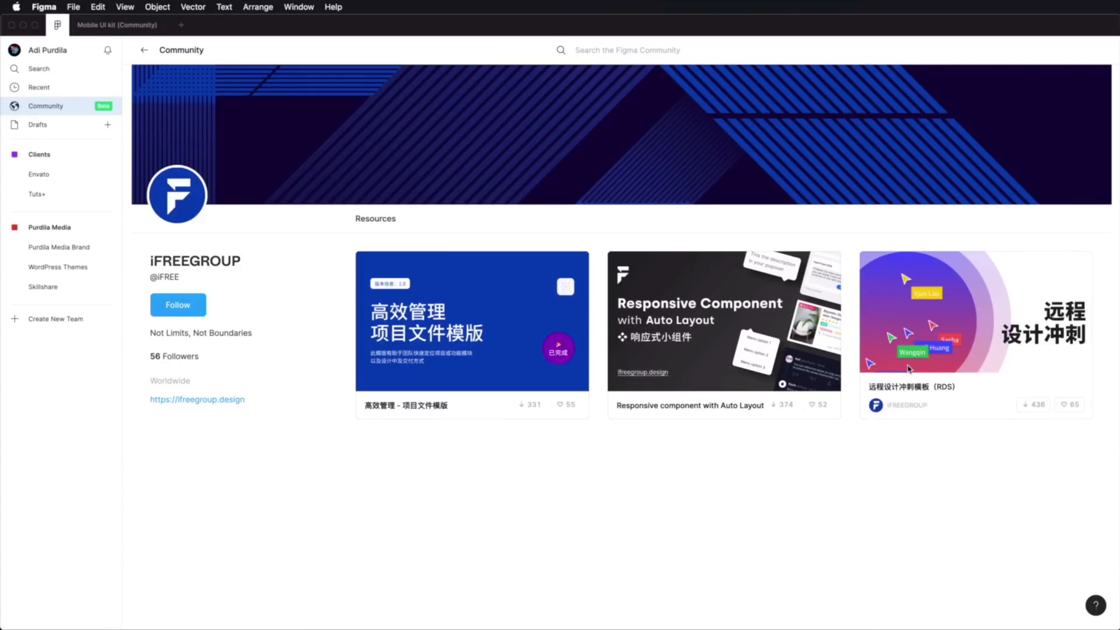
Return to the Mobile Design category and browse its Files and Plugins listings
click(144, 51)
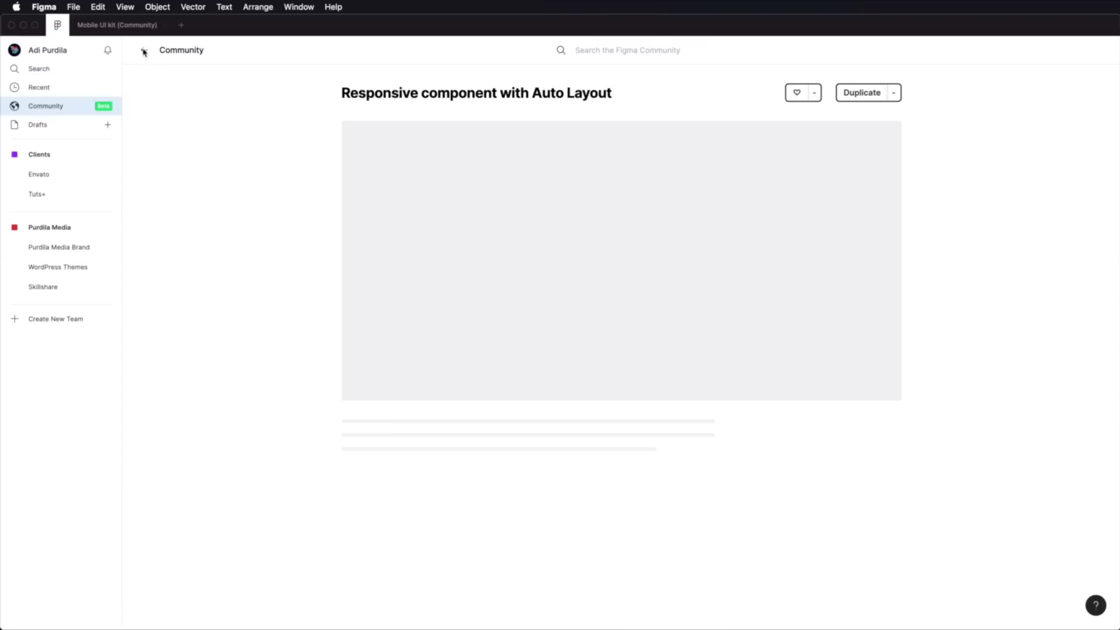
click(145, 52)
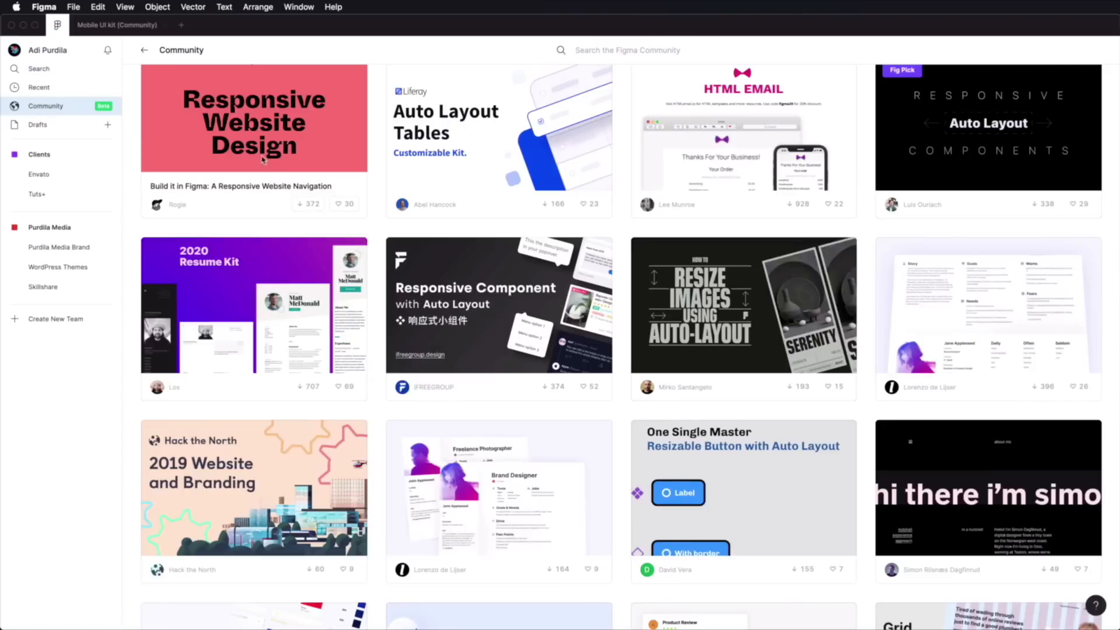
scroll(436, 240, up, 7)
click(144, 51)
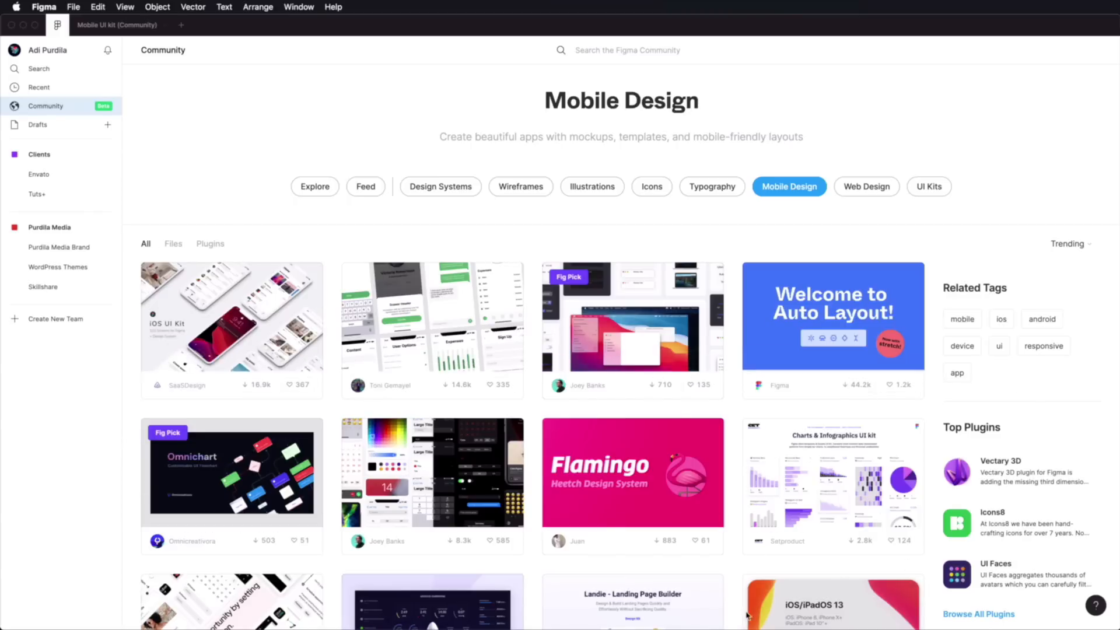
click(172, 245)
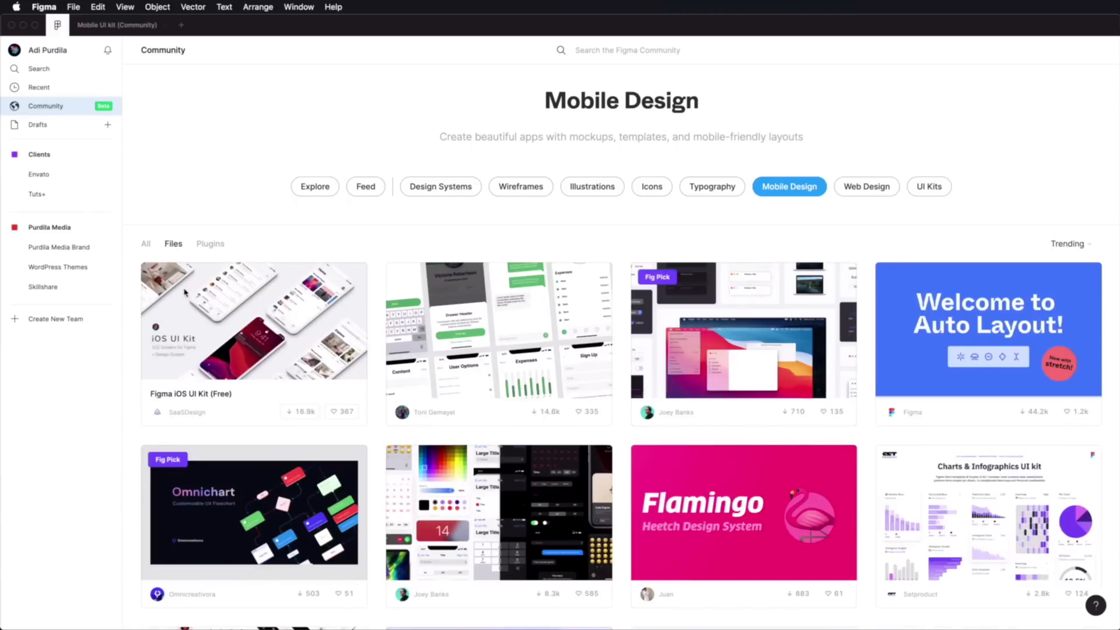
click(208, 244)
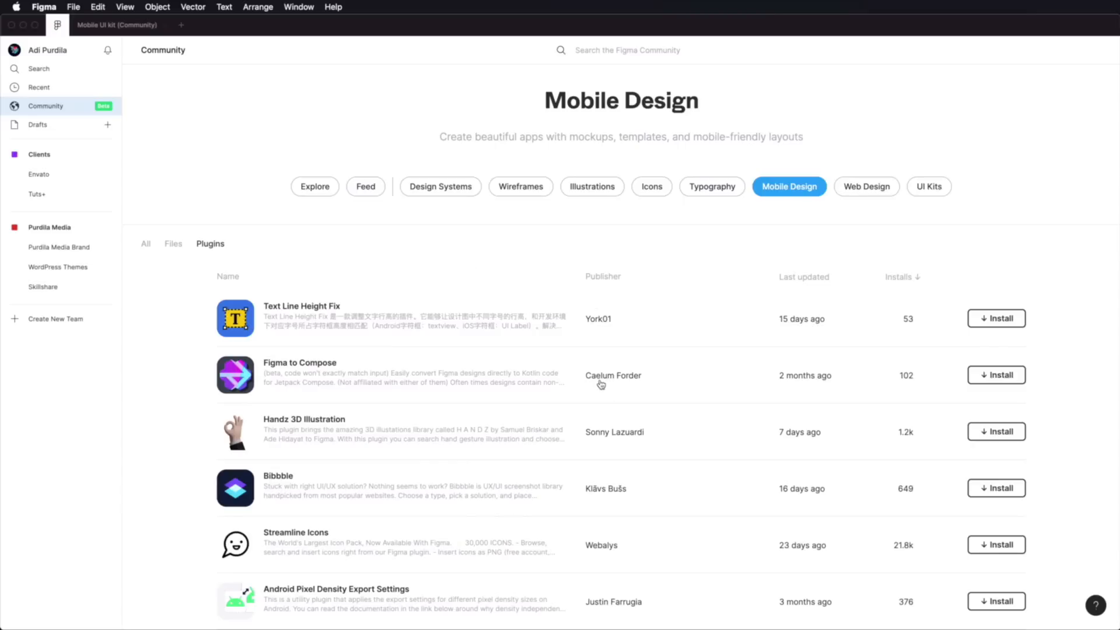
scroll(600, 380, down, 10)
scroll(592, 320, down, 5)
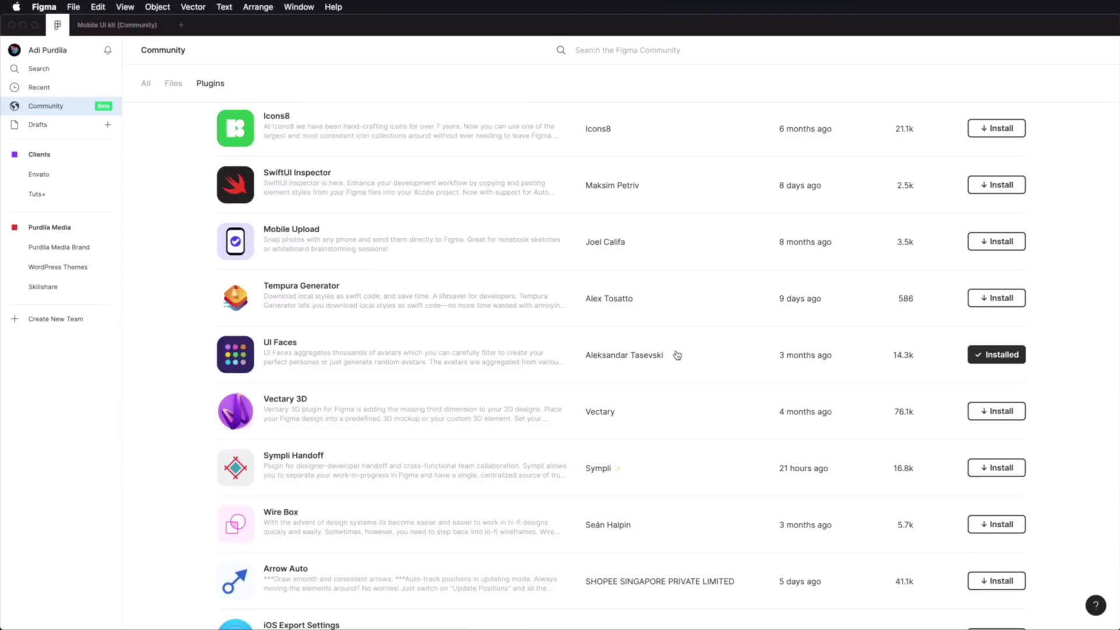
scroll(502, 355, up, 20)
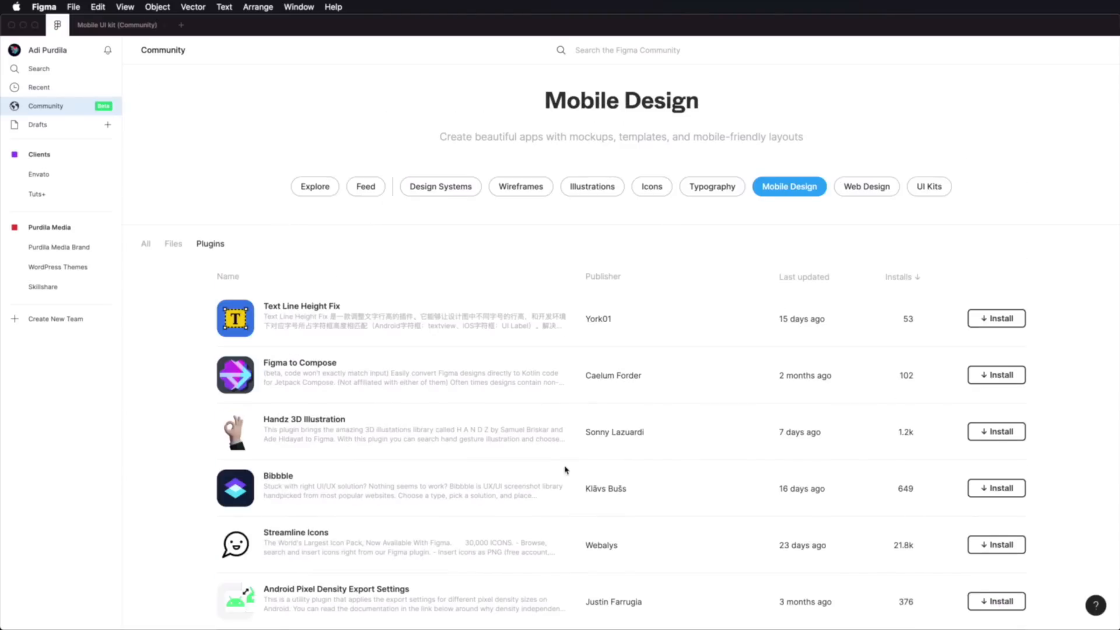
scroll(554, 455, down, 5)
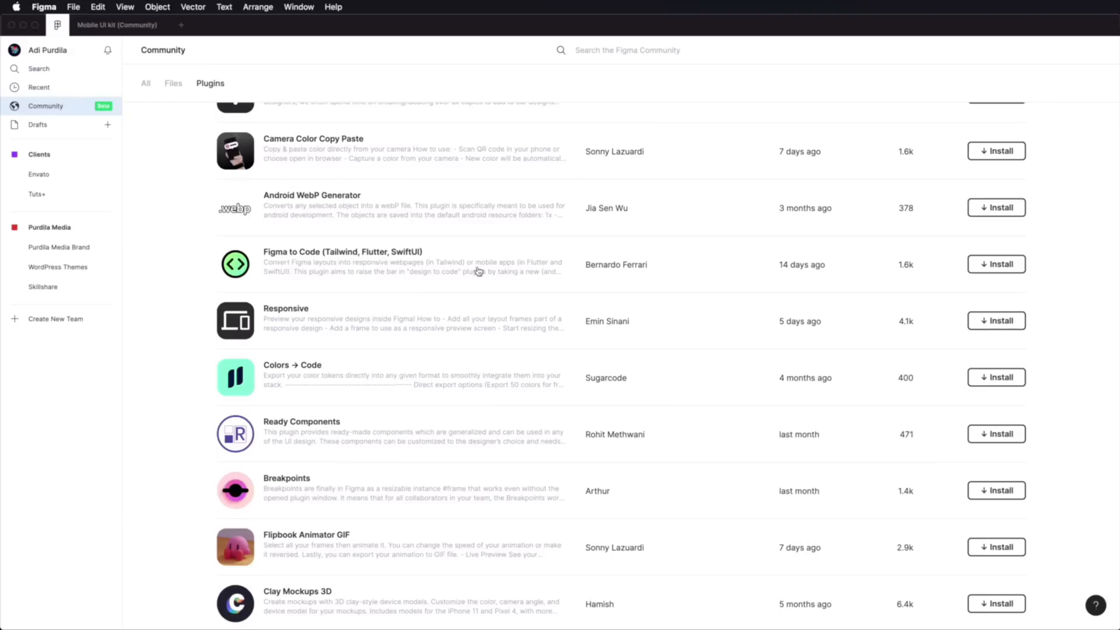
Create a public Community profile from the account settings, entering the account owner's profile handle
click(56, 53)
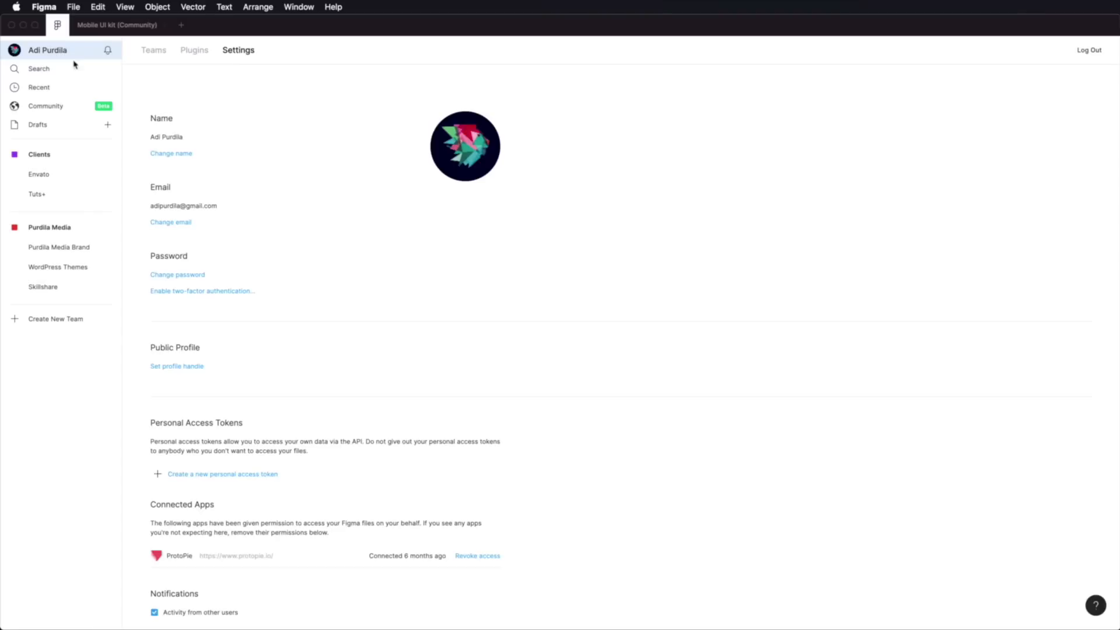
click(184, 368)
text(adipurdila)
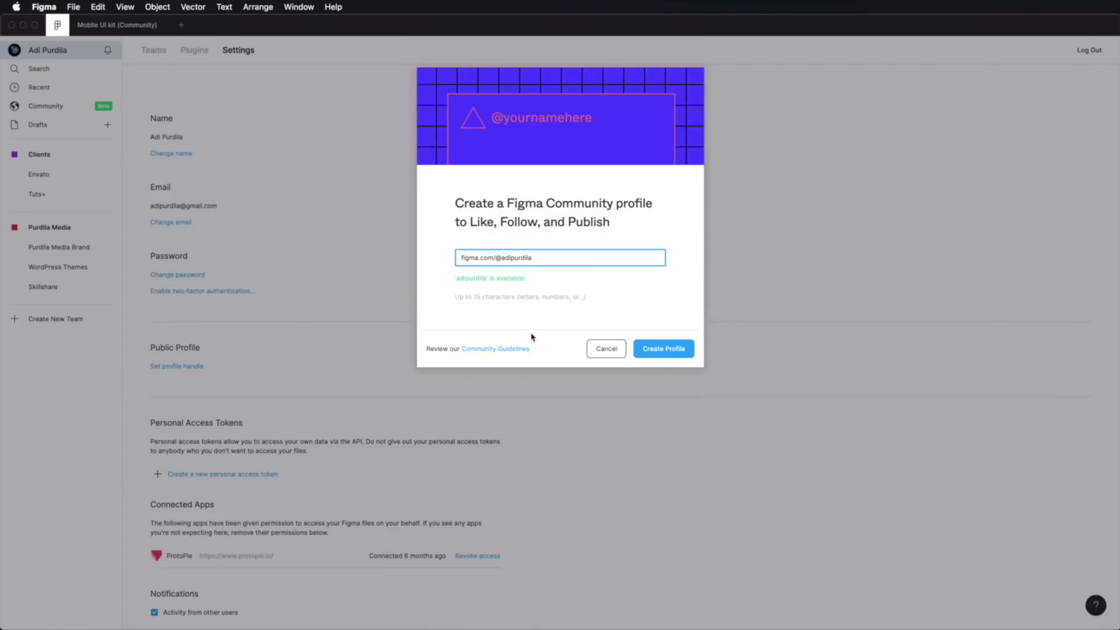
click(679, 350)
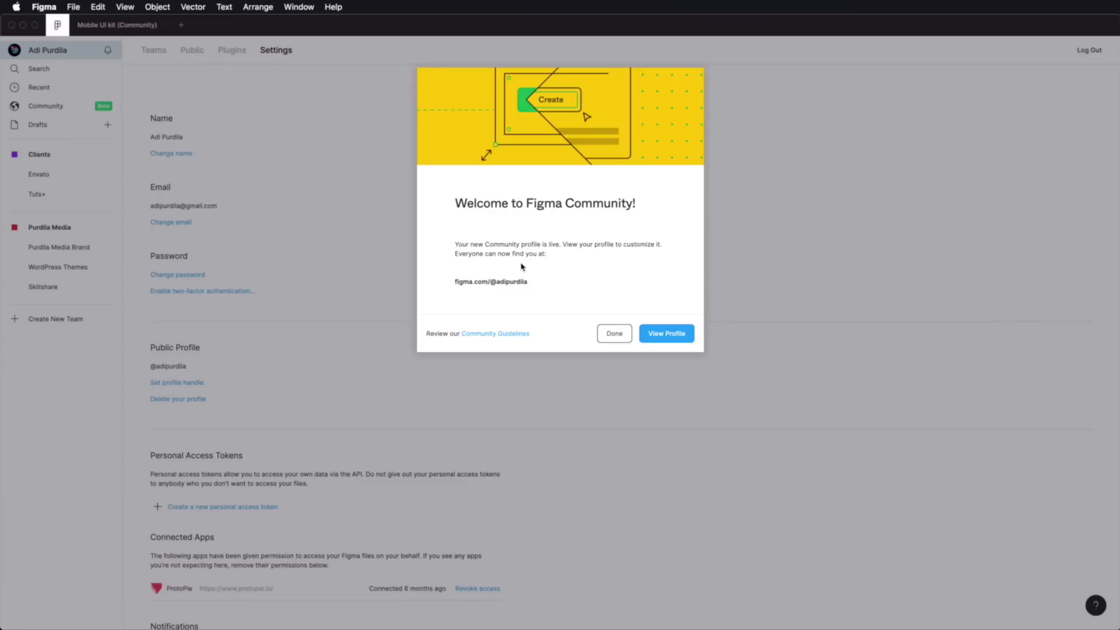
View the new profile's public address in Safari, check its Resources and Likes, and dismiss the Figma welcome message
drag(455, 282, 530, 285)
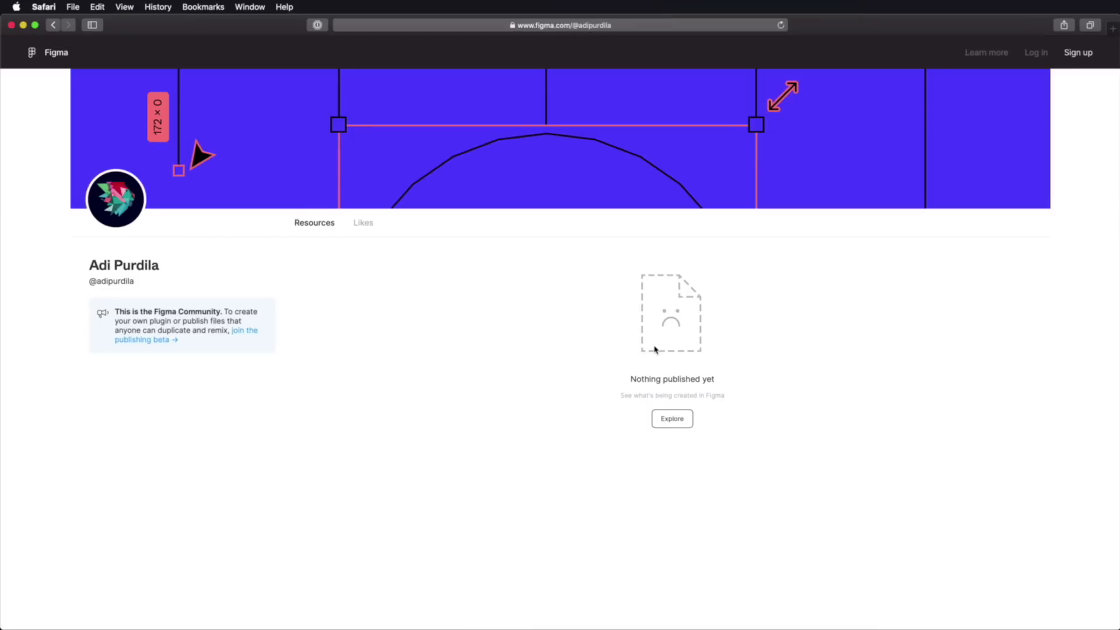
click(370, 225)
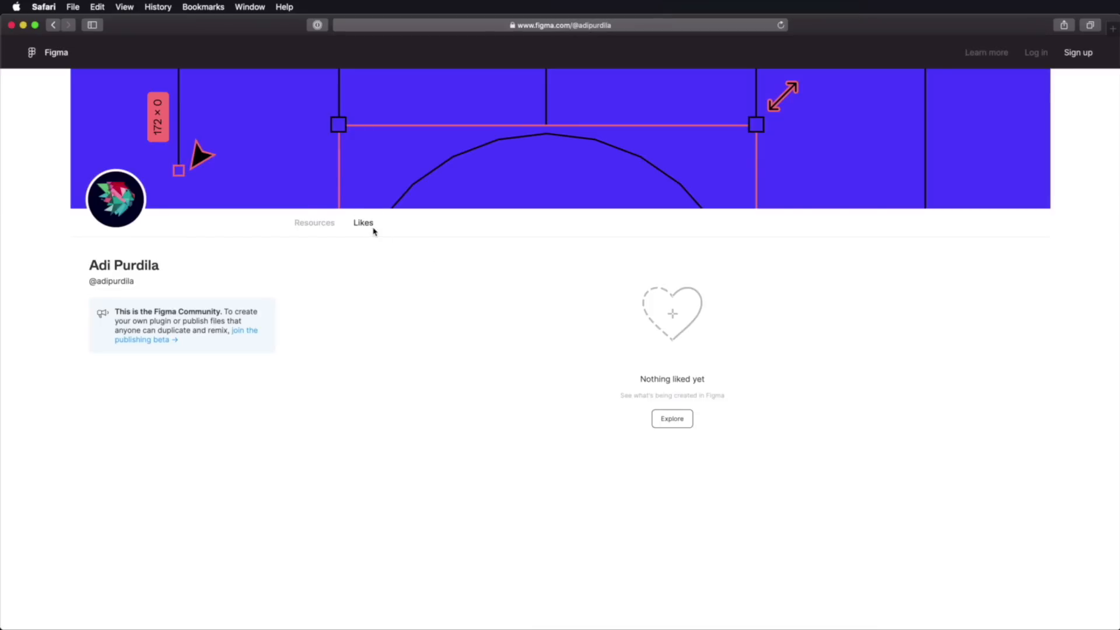
click(327, 229)
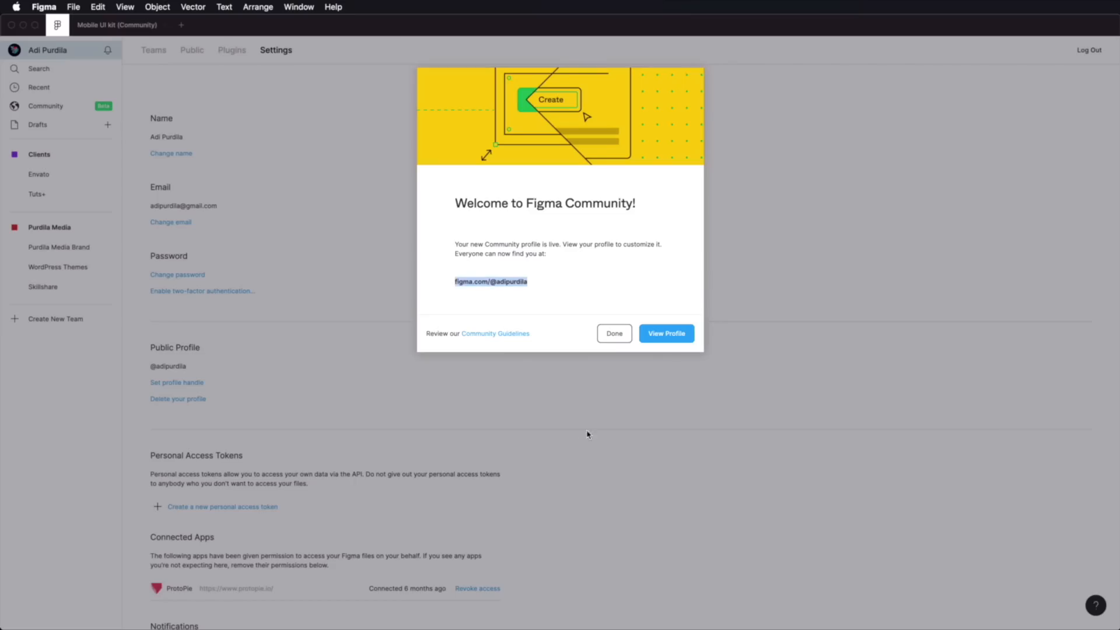
click(615, 335)
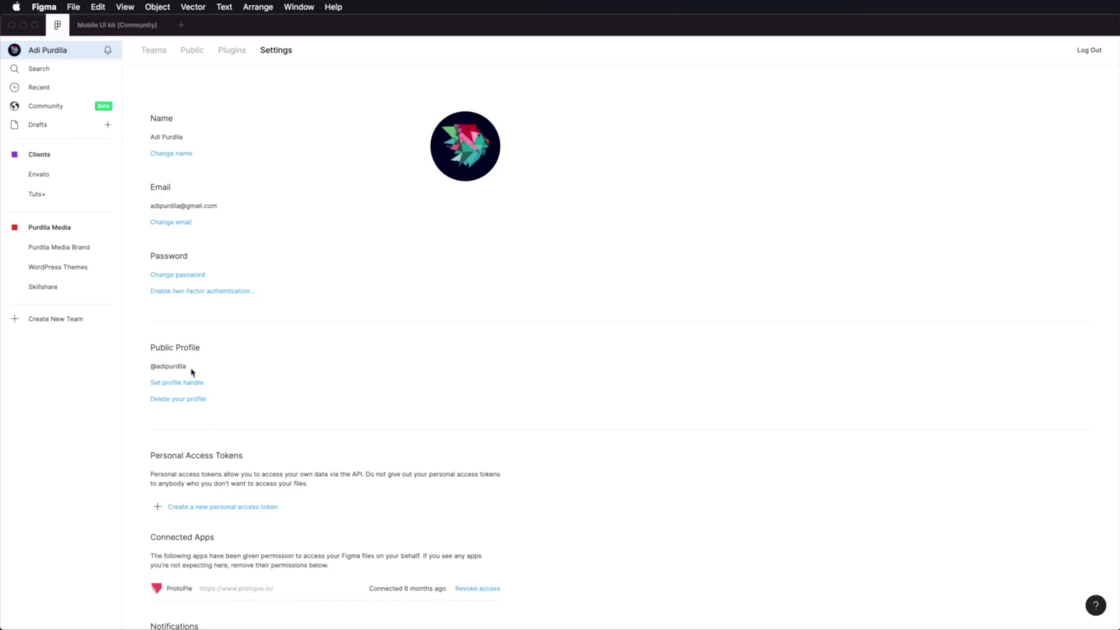
View the public profile's handle in the settings and the dialog for changing it, and cancel without entering a new handle
drag(192, 372, 155, 365)
click(155, 366)
click(172, 384)
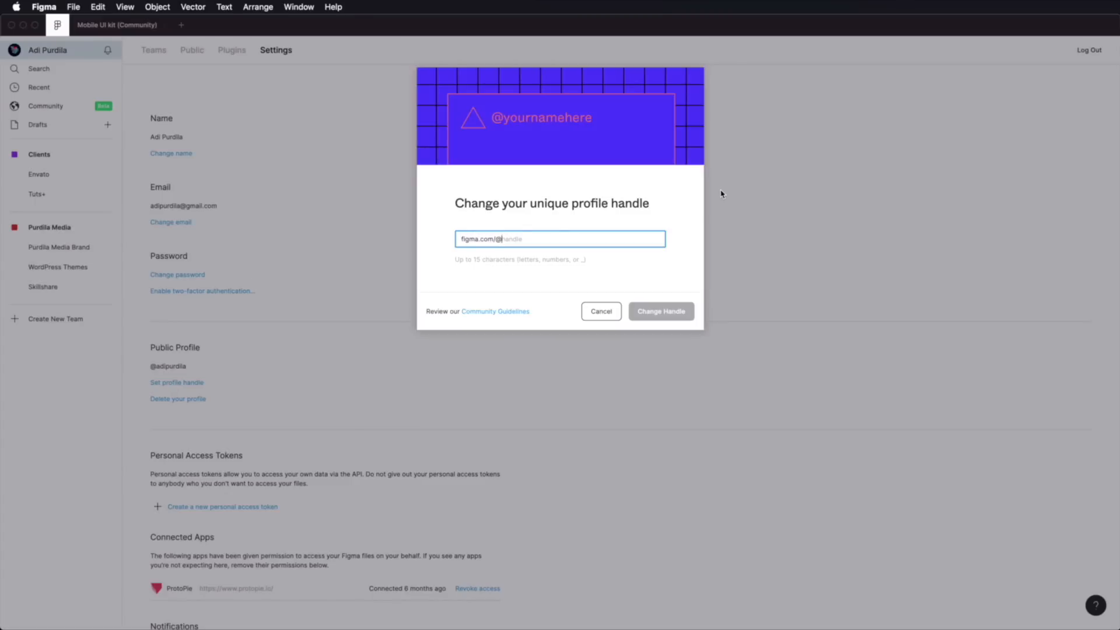
click(599, 309)
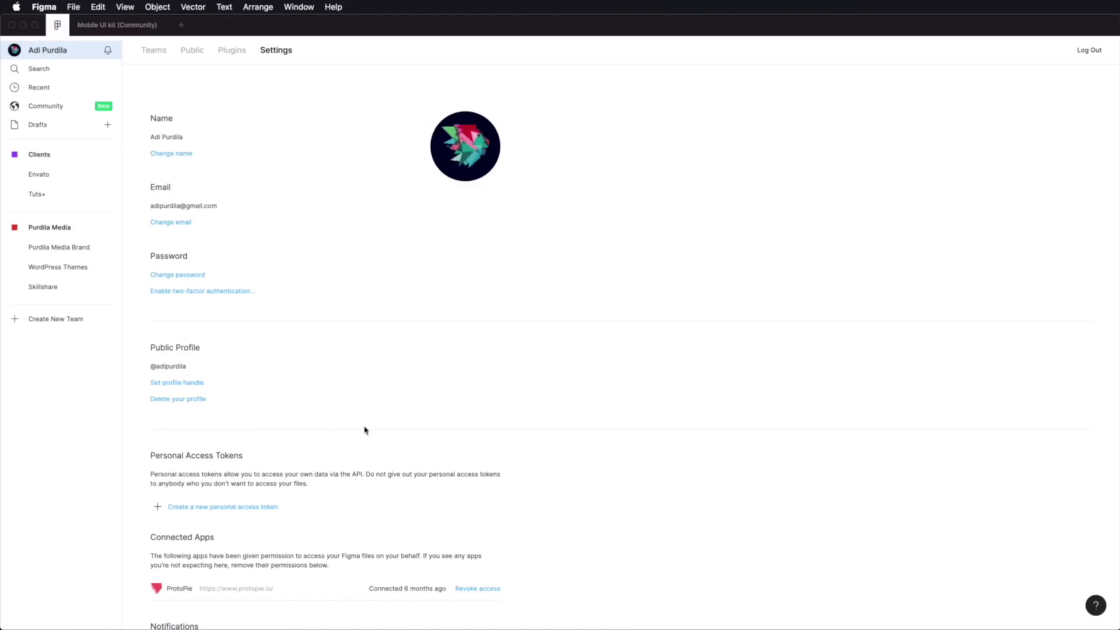
Open Met UI Kit (Demo) from the Community's Design Systems category and like it
click(81, 108)
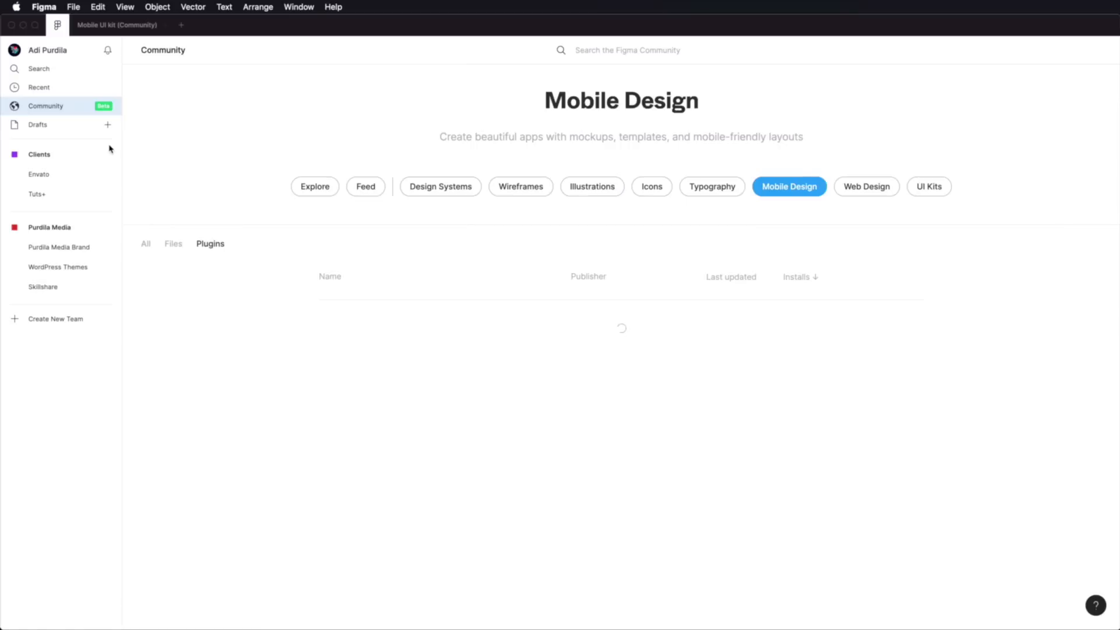
click(440, 186)
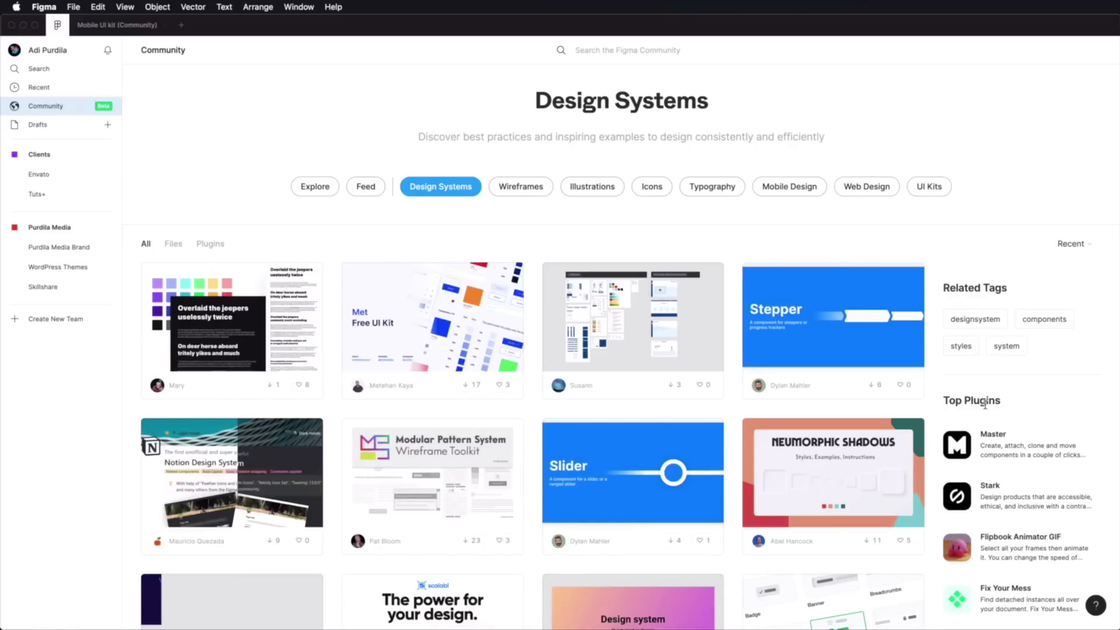
click(455, 327)
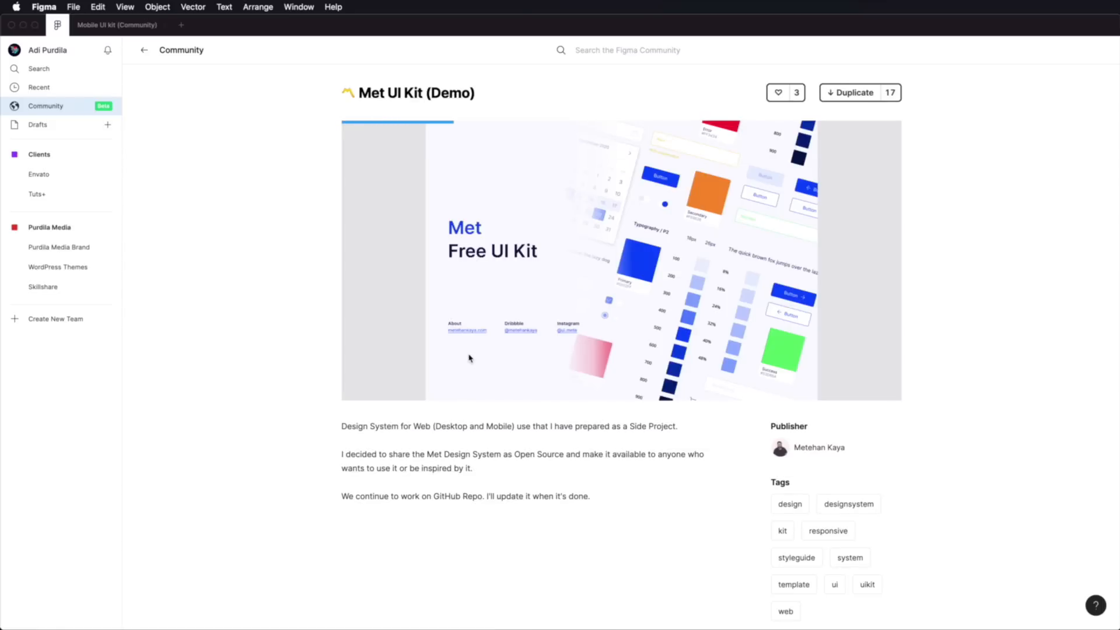
click(782, 99)
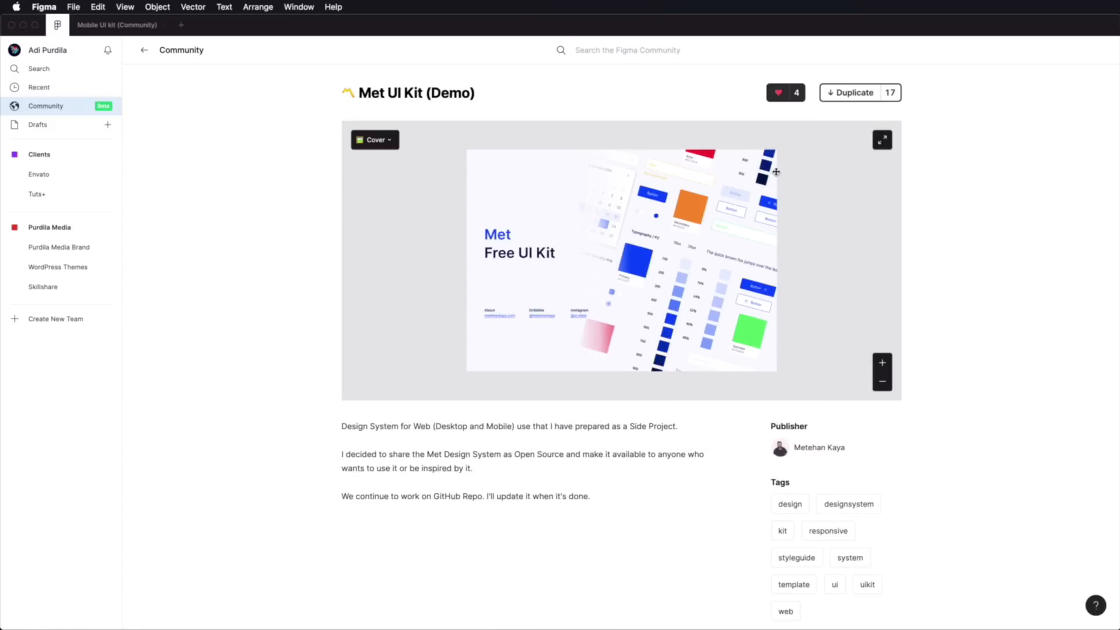
Switch to Safari, reload the public profile page, check its Likes, and return to Figma
key(super+Tab)
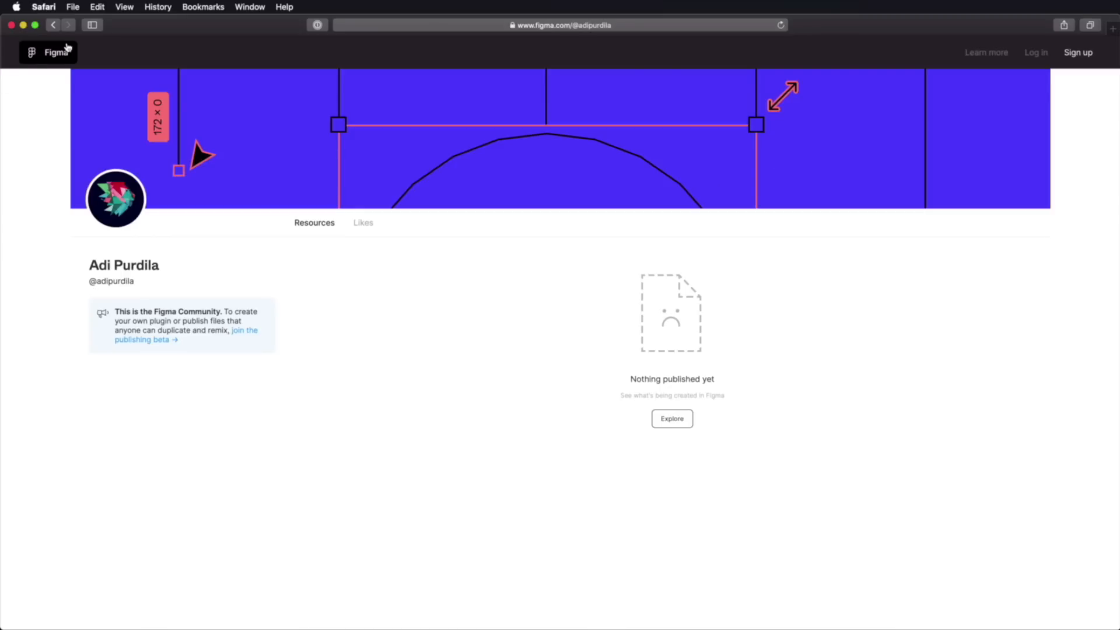
click(781, 25)
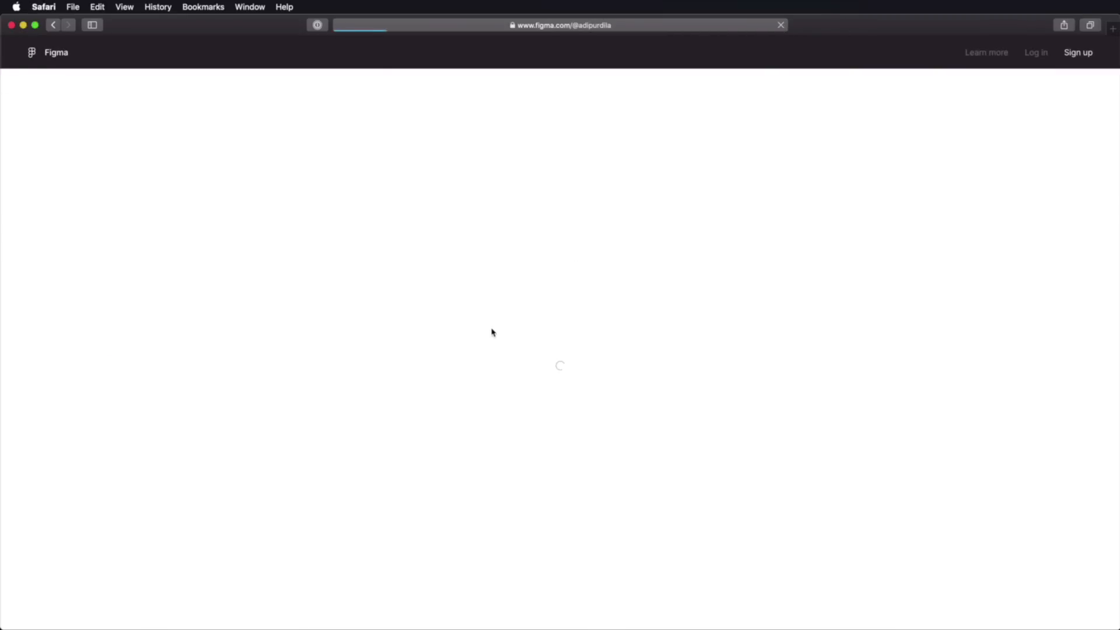
click(367, 228)
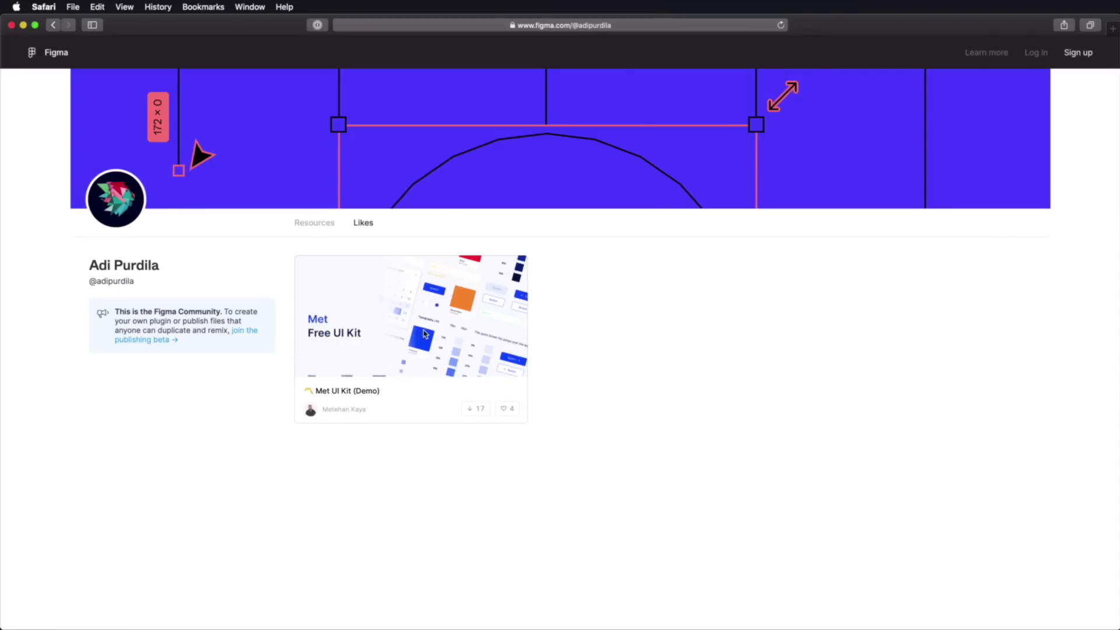
key(super+Tab)
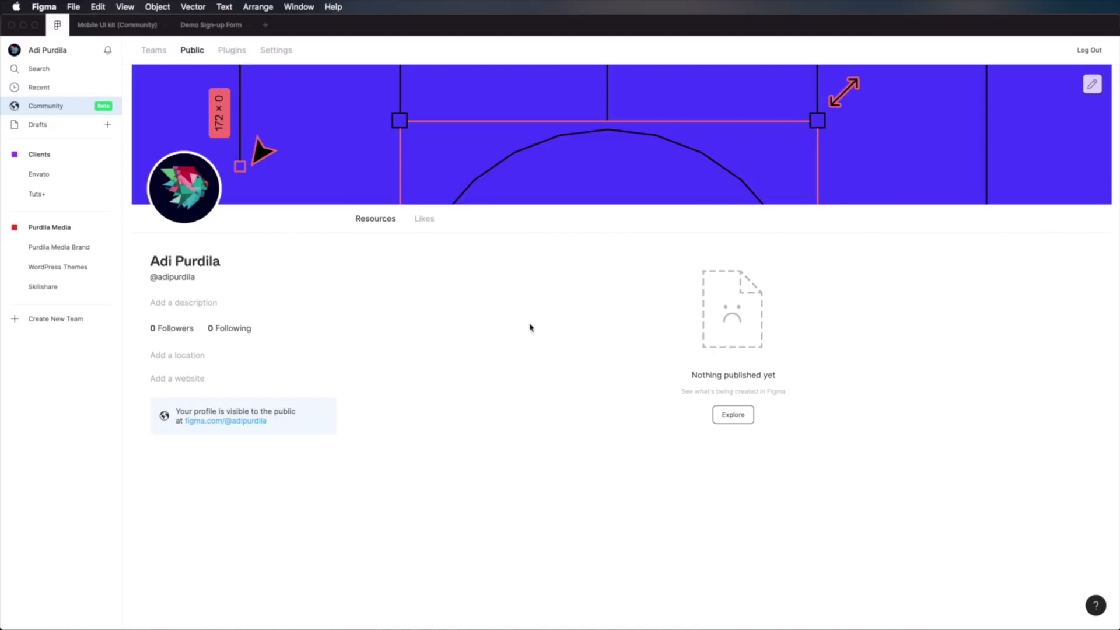
Open the Demo Sign-up Form file and look over its Assets and Screens pages
click(211, 24)
drag(339, 179, 788, 532)
click(795, 478)
scroll(673, 358, left, 5)
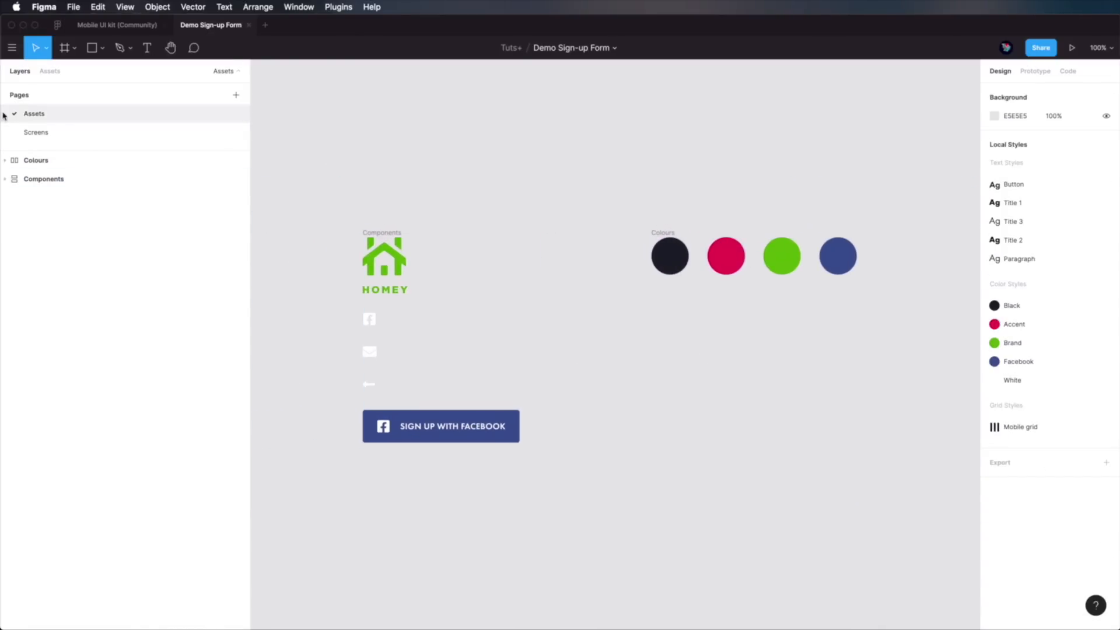
click(83, 134)
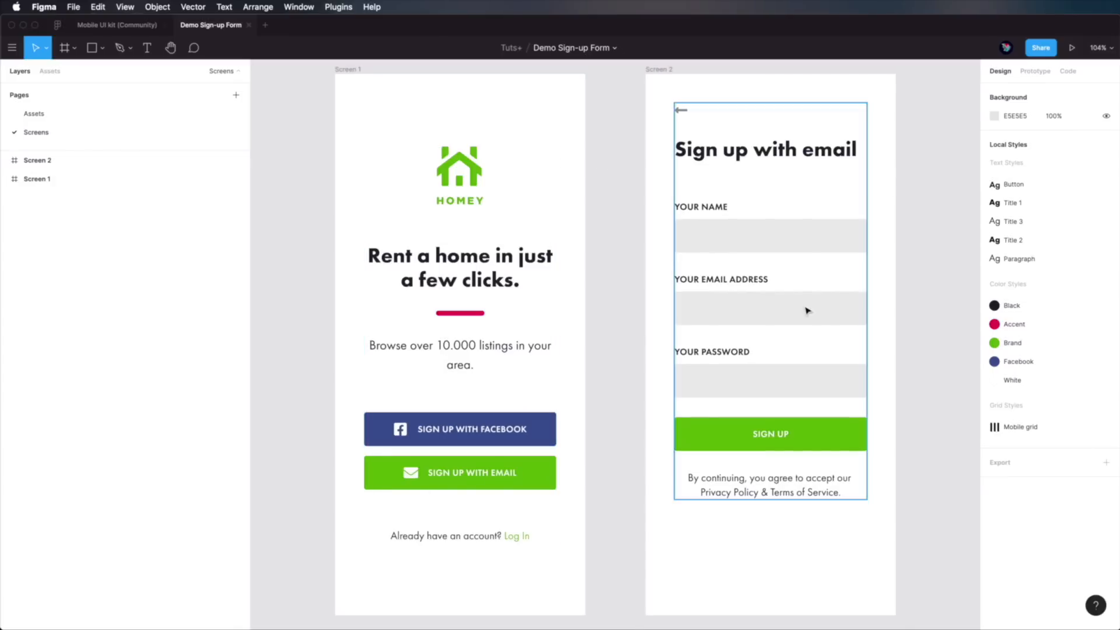
click(83, 117)
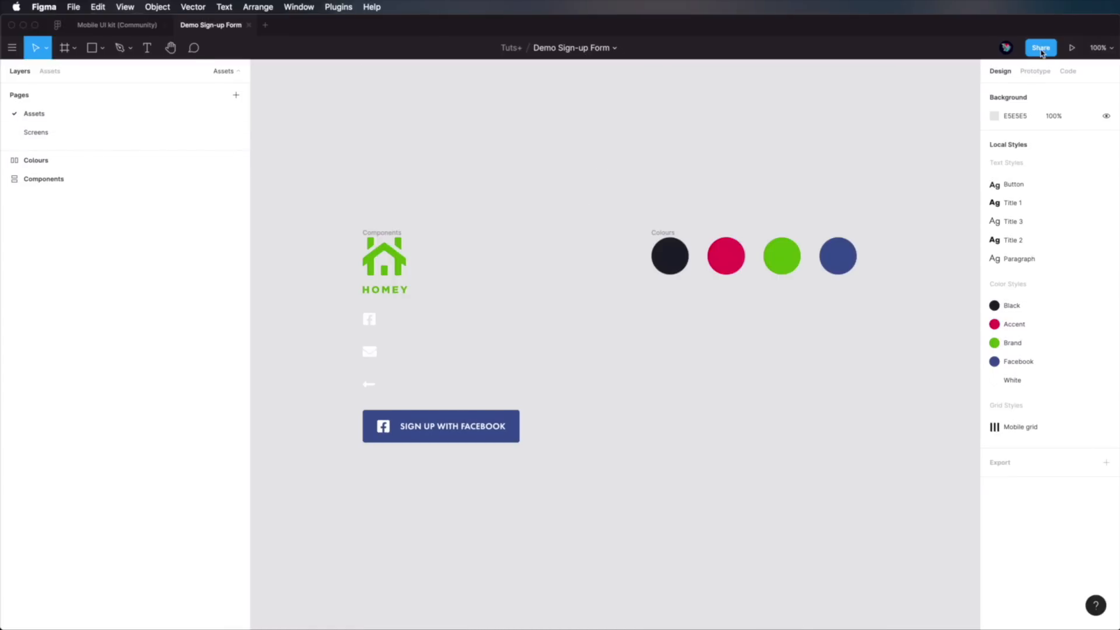
Open the Publish to Community form for the Demo Sign-up Form file, review its fields and license, and cancel without publishing
click(1041, 51)
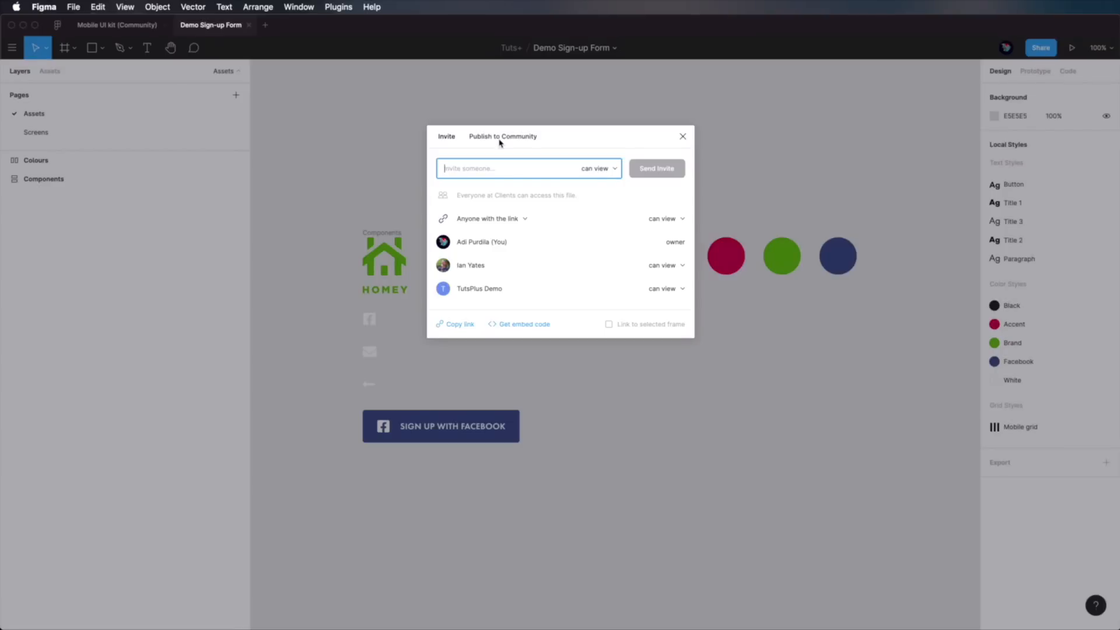
click(513, 138)
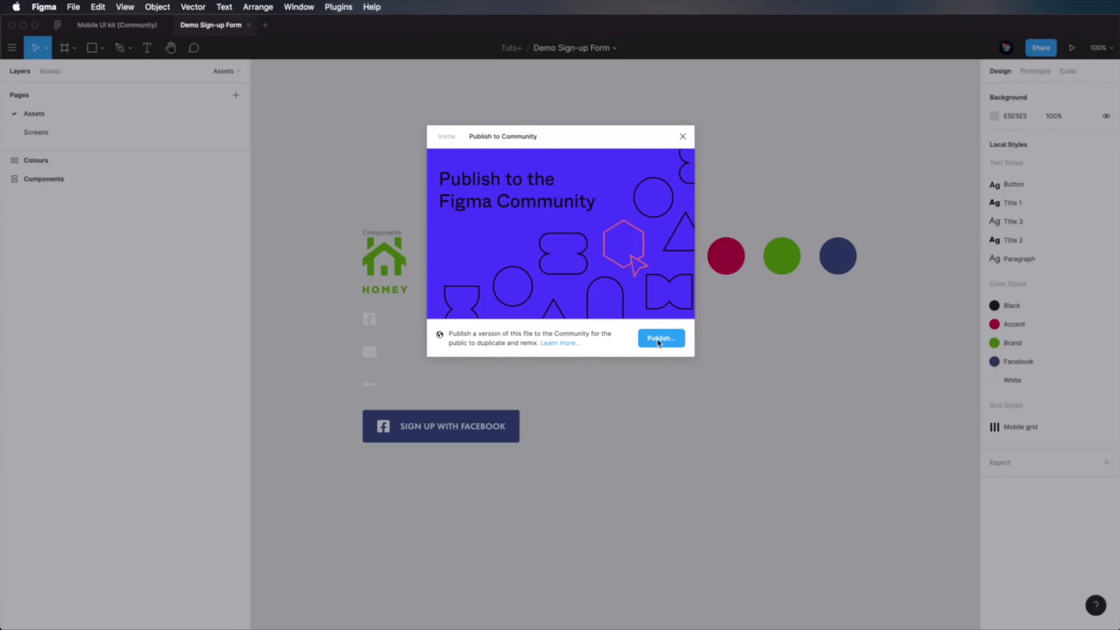
click(659, 339)
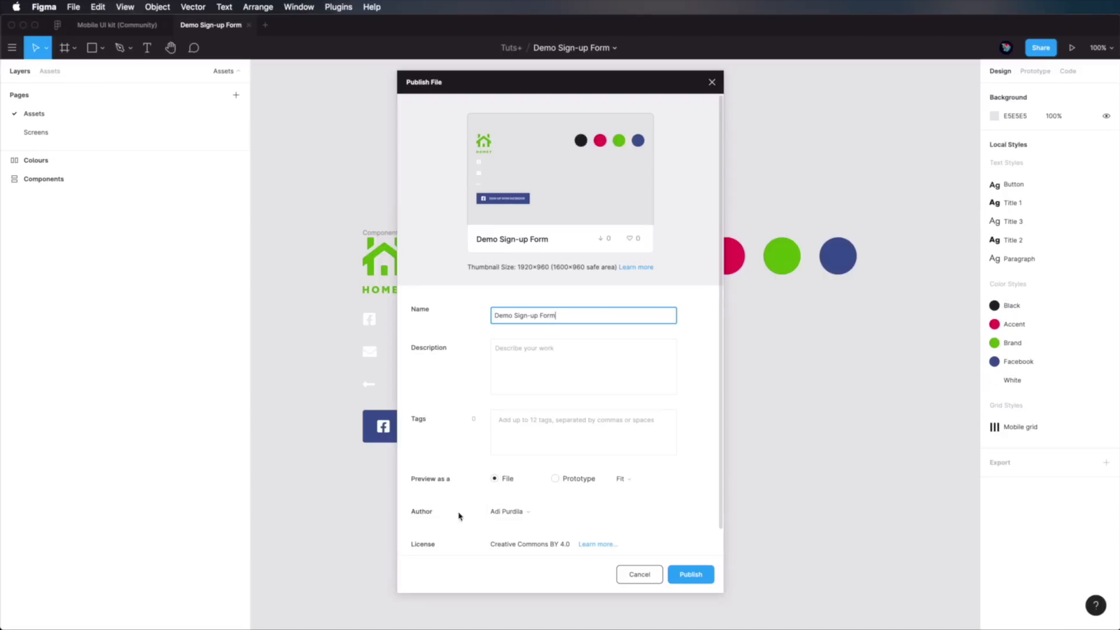
scroll(528, 518, down, 1)
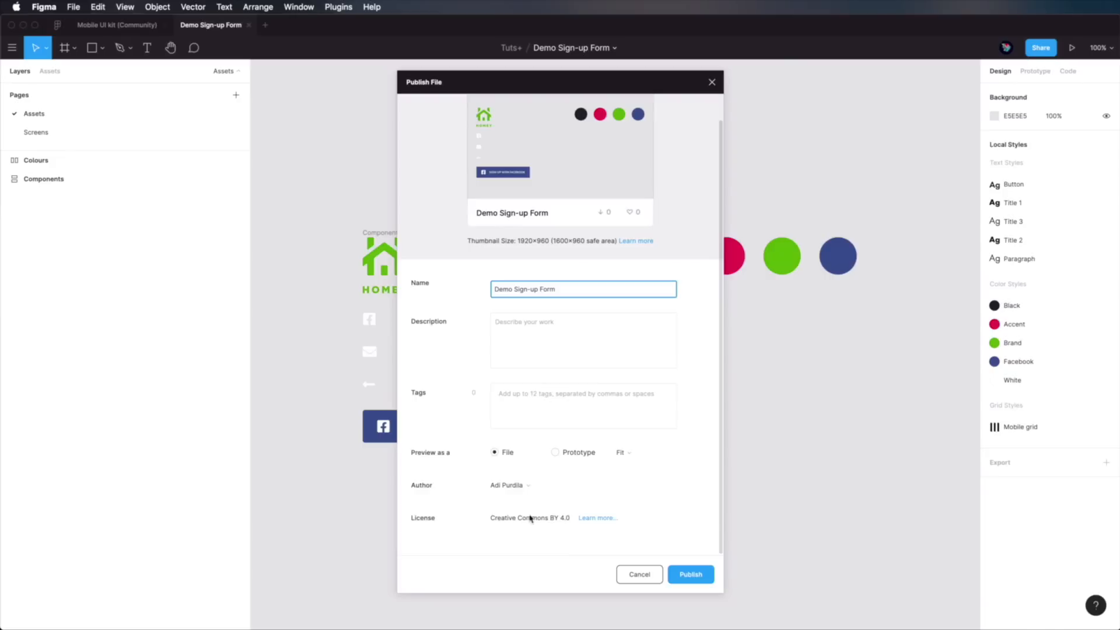
scroll(550, 515, up, 1)
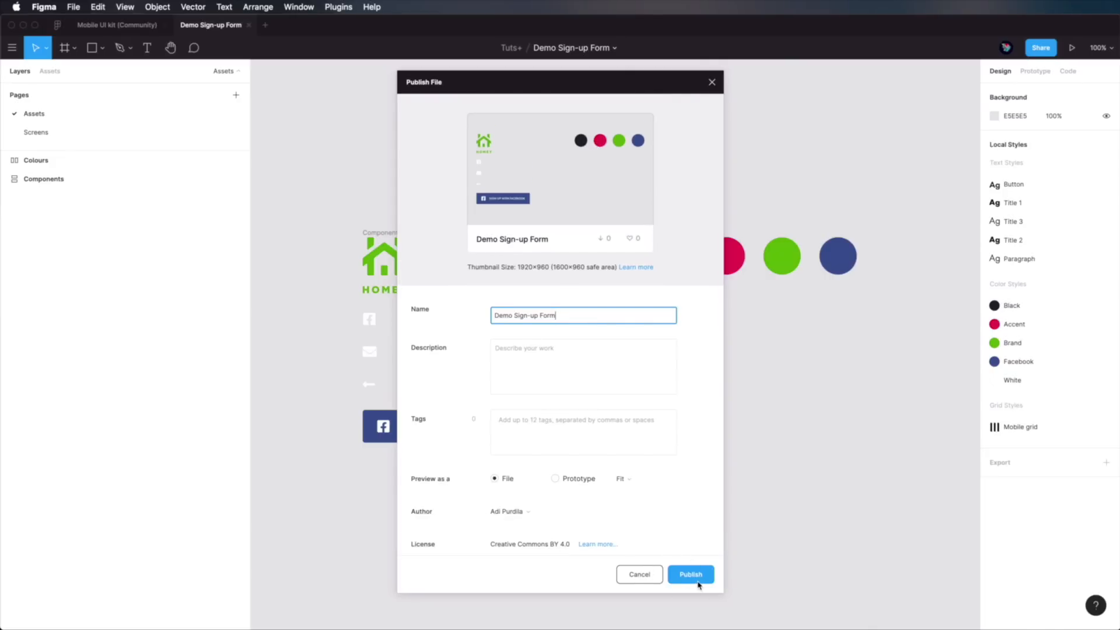
click(657, 580)
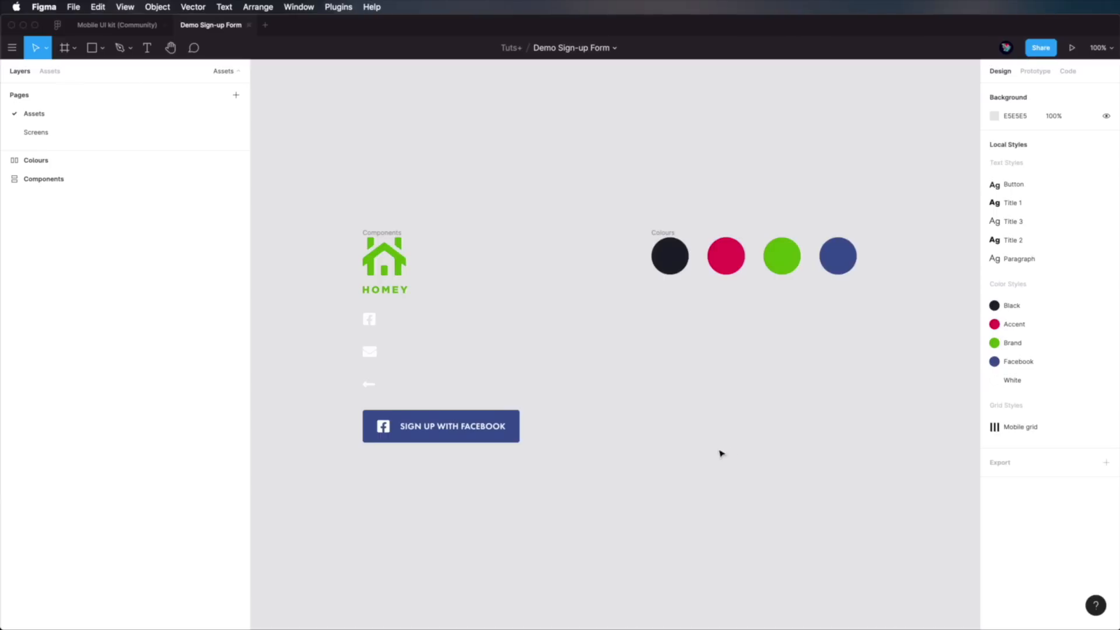
Return to the Community's Design Systems category and browse its published files
click(56, 25)
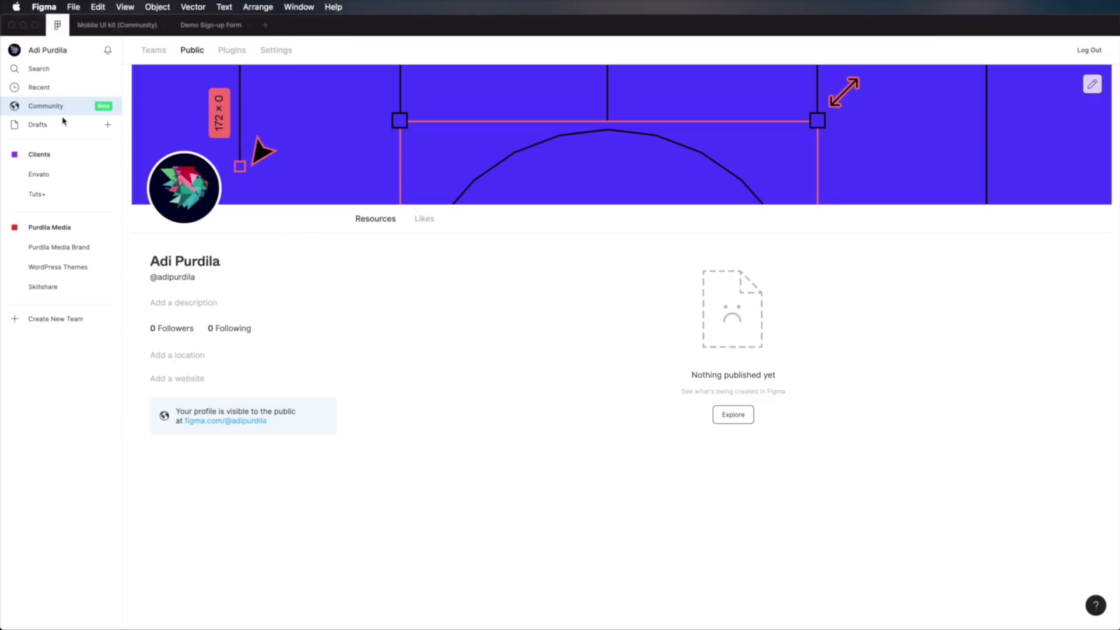
click(78, 108)
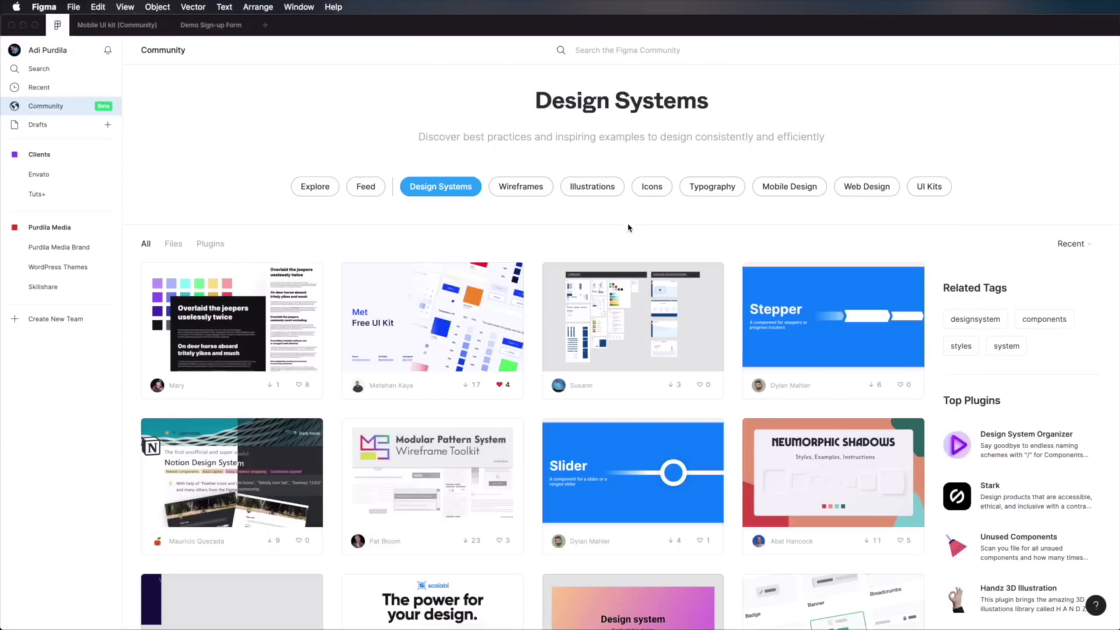
scroll(628, 225, down, 15)
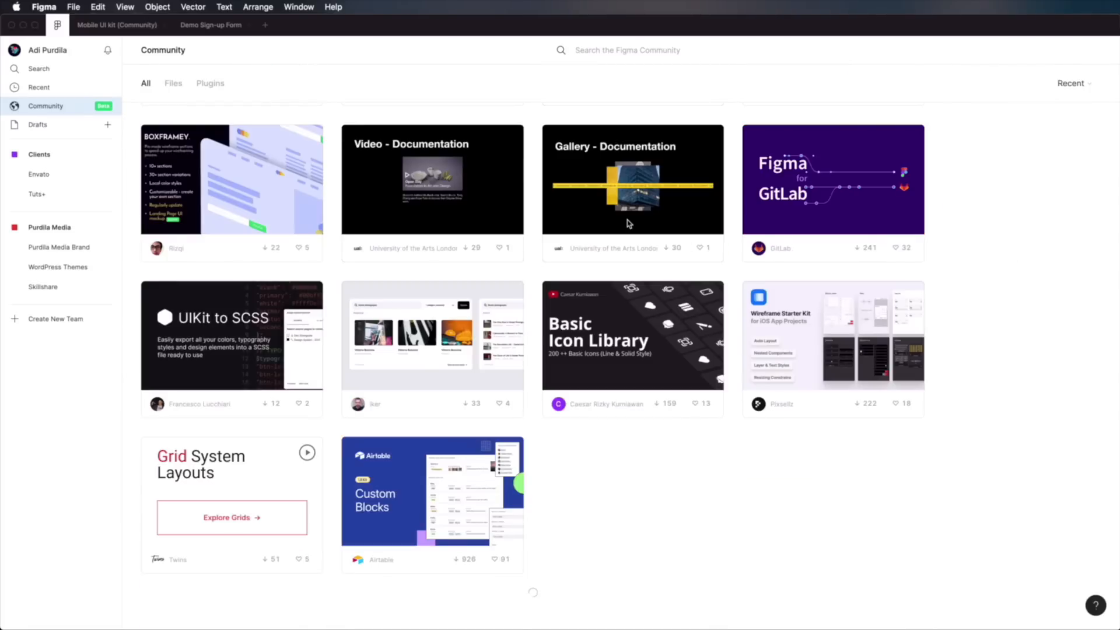
scroll(629, 224, up, 20)
scroll(629, 224, down, 20)
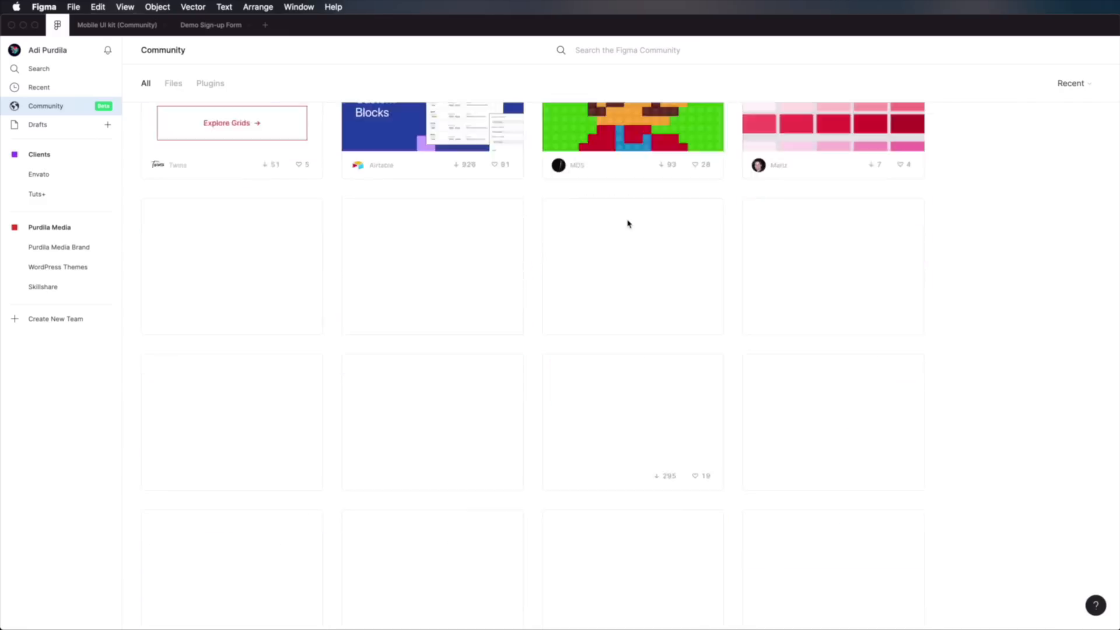
scroll(627, 224, down, 8)
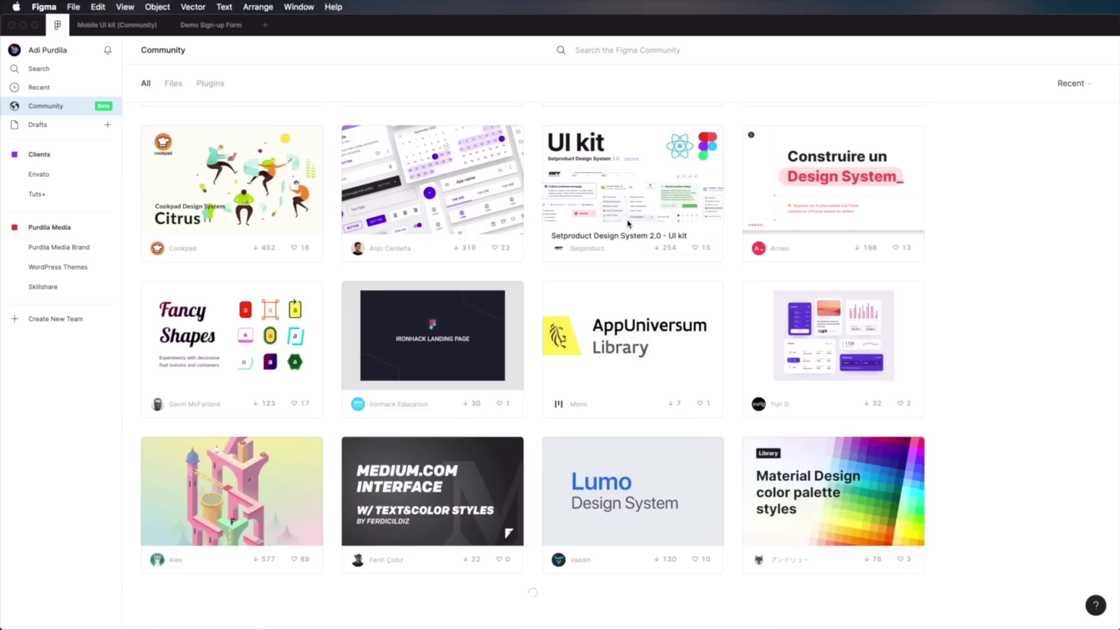
scroll(628, 224, up, 20)
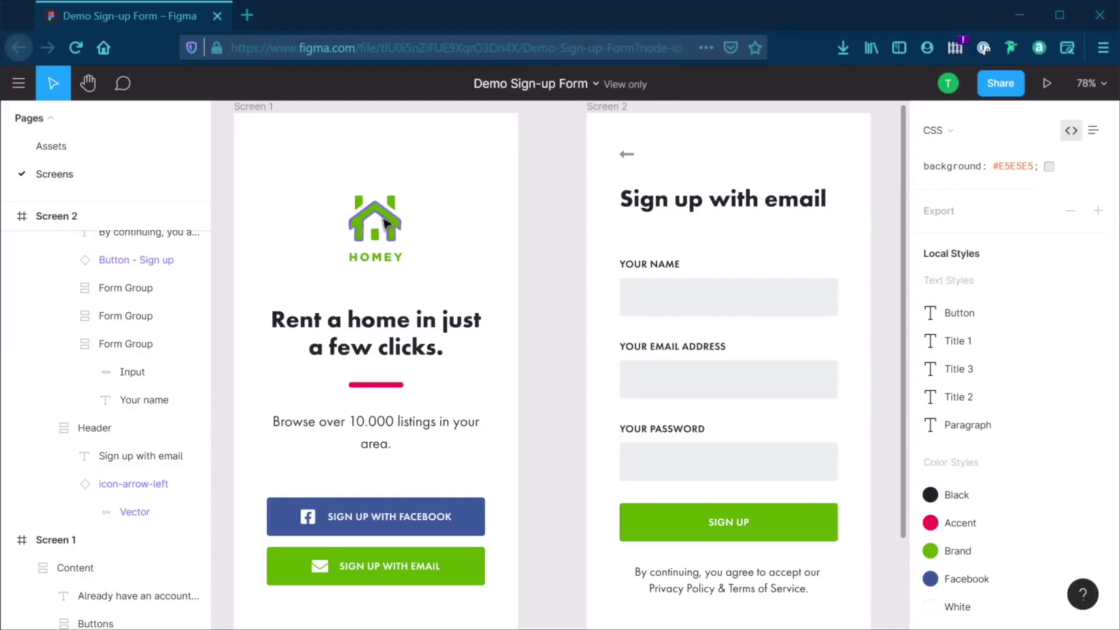
In Firefox's view-only Demo Sign-up Form, try to move the Content groups on Screen 1 and Screen 2, and clear the selection
click(401, 227)
drag(389, 219, 443, 244)
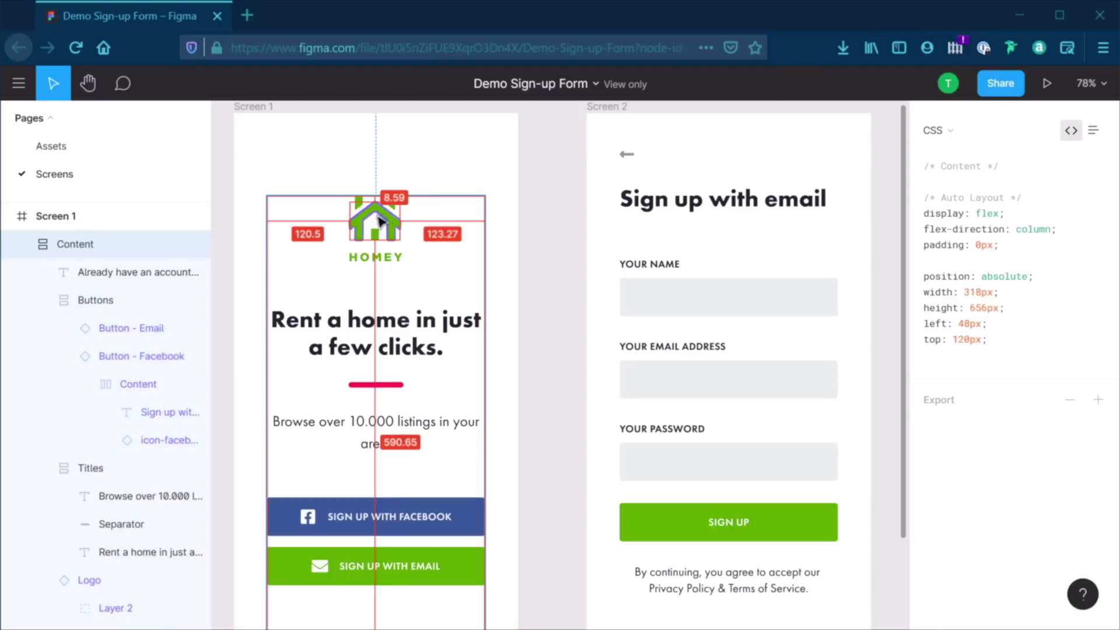
drag(379, 217, 544, 421)
drag(340, 328, 749, 337)
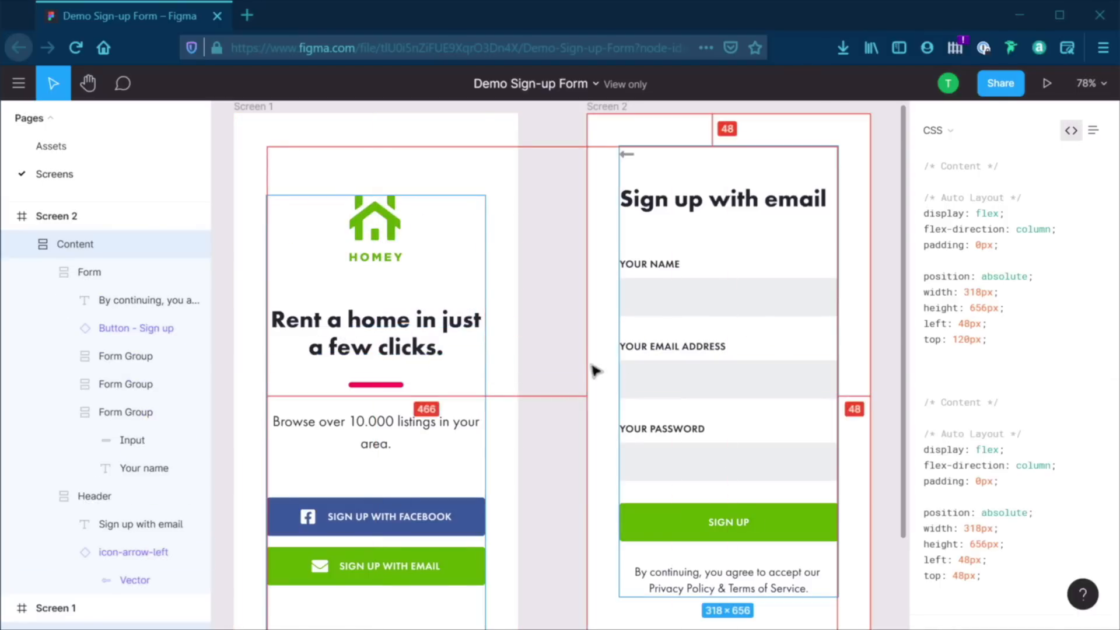
click(734, 296)
drag(734, 296, 479, 341)
click(529, 300)
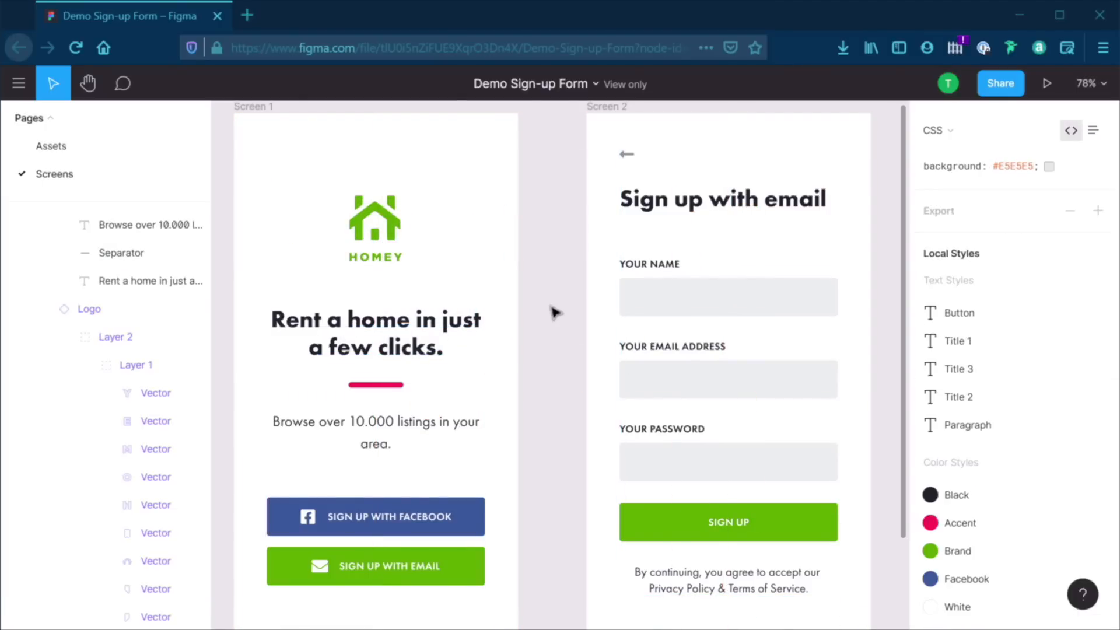
Inspect the CSS and spacing of Screen 1's heading and Facebook button and Screen 2's name input, and clear the selection
click(406, 331)
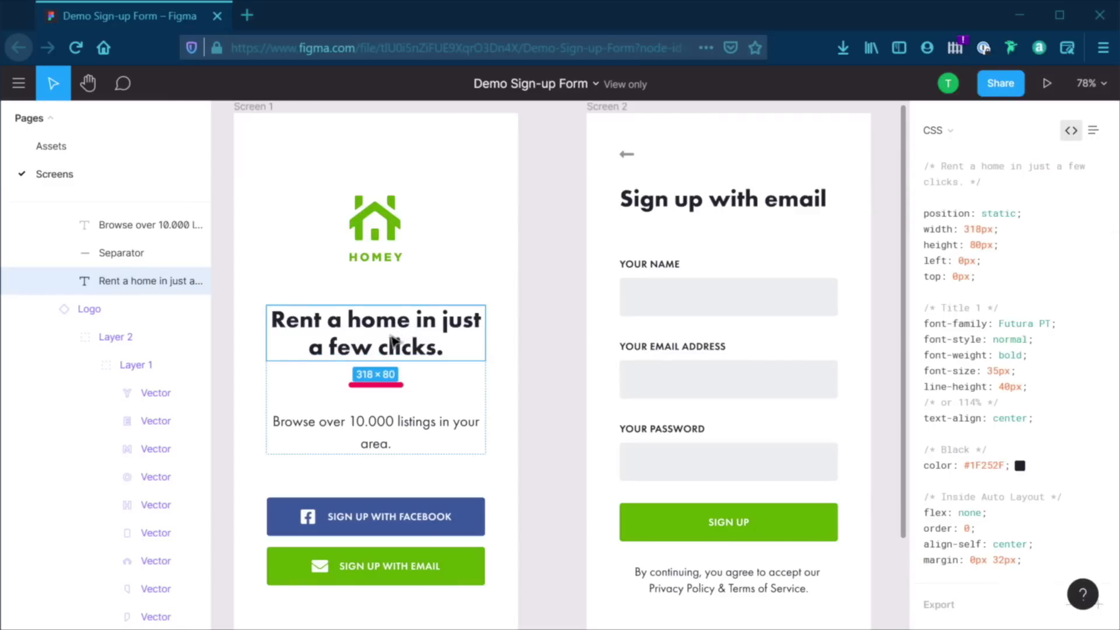
mouse_move(370, 378)
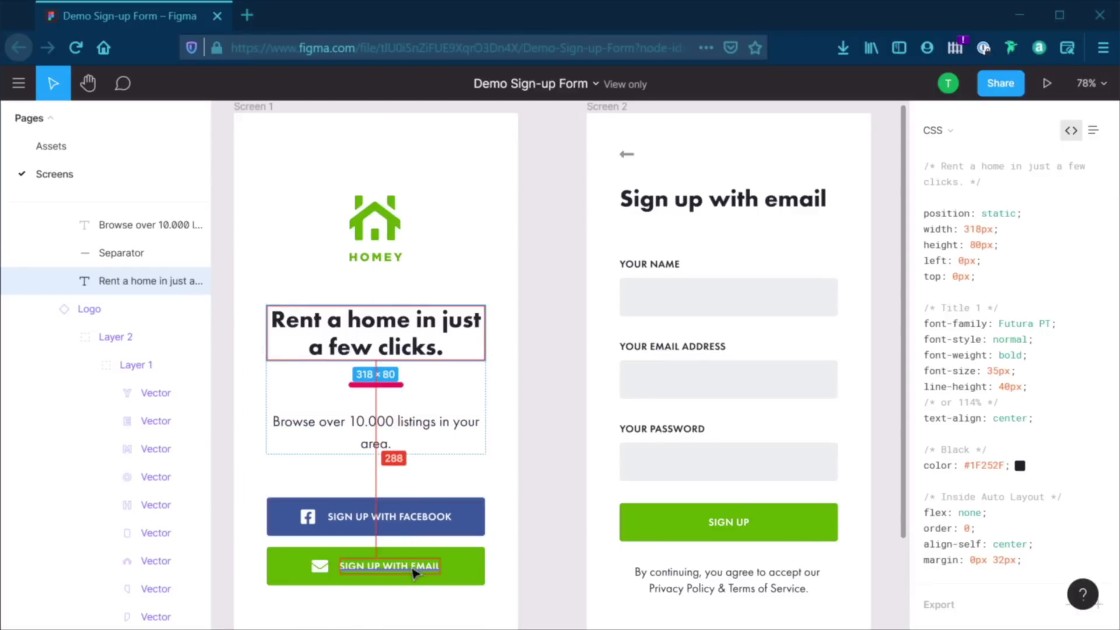
click(474, 524)
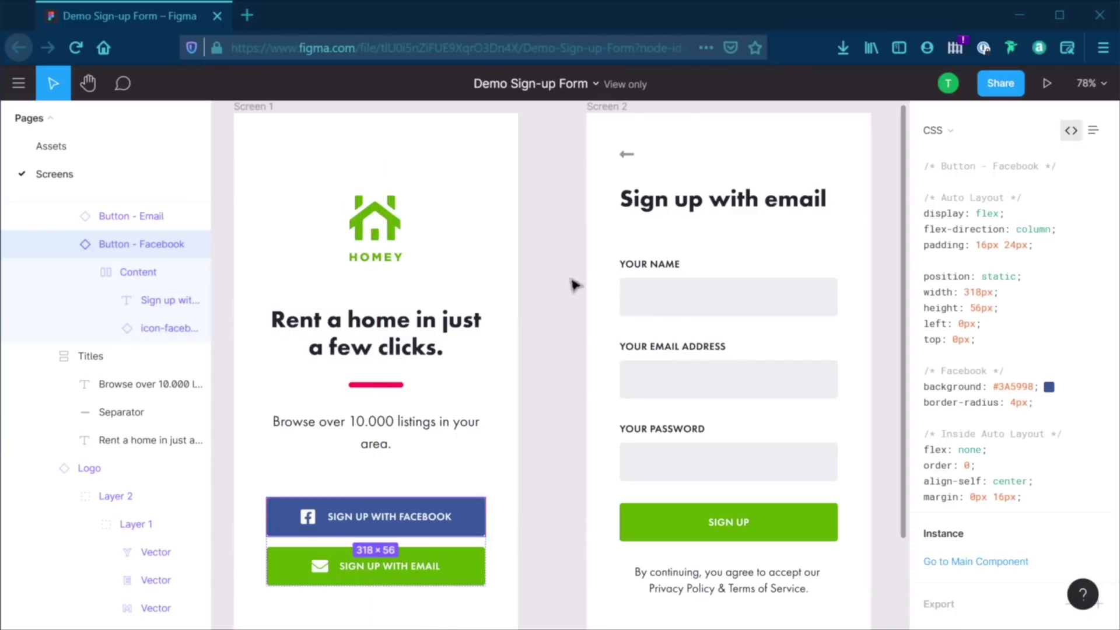
click(709, 306)
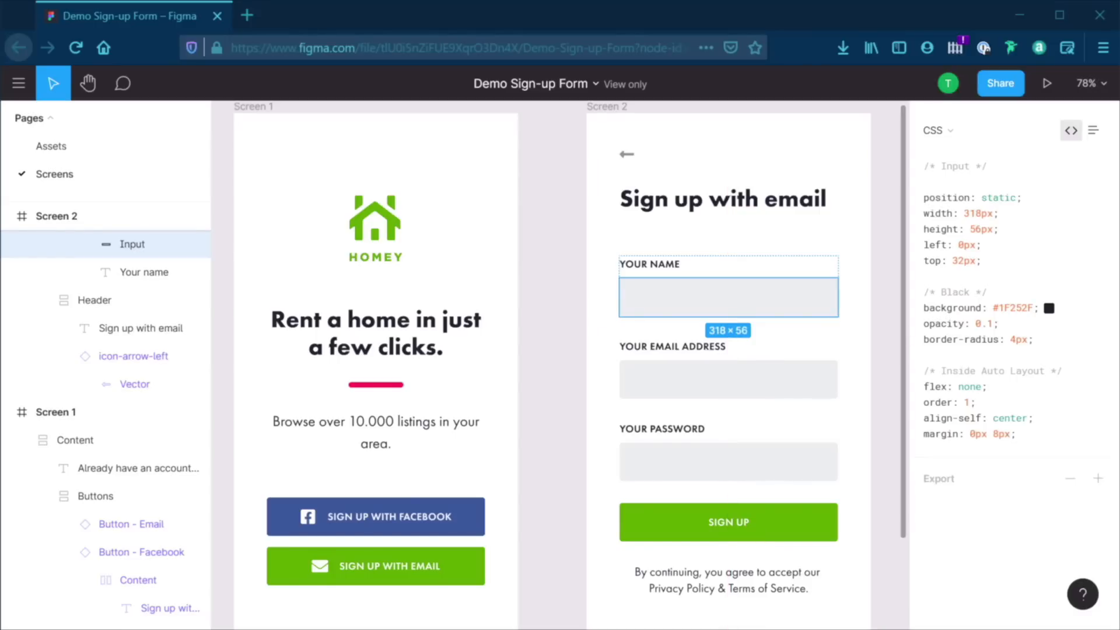
drag(941, 292, 970, 292)
click(890, 285)
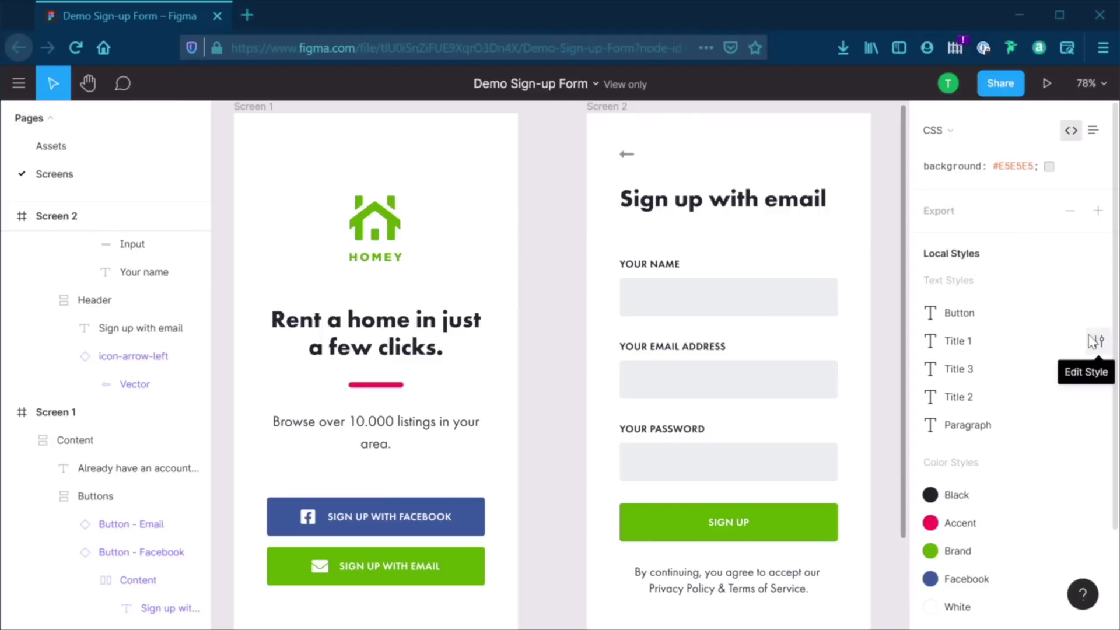
Open the Title 1 text style and view its properties as a list and as CSS code
click(1098, 341)
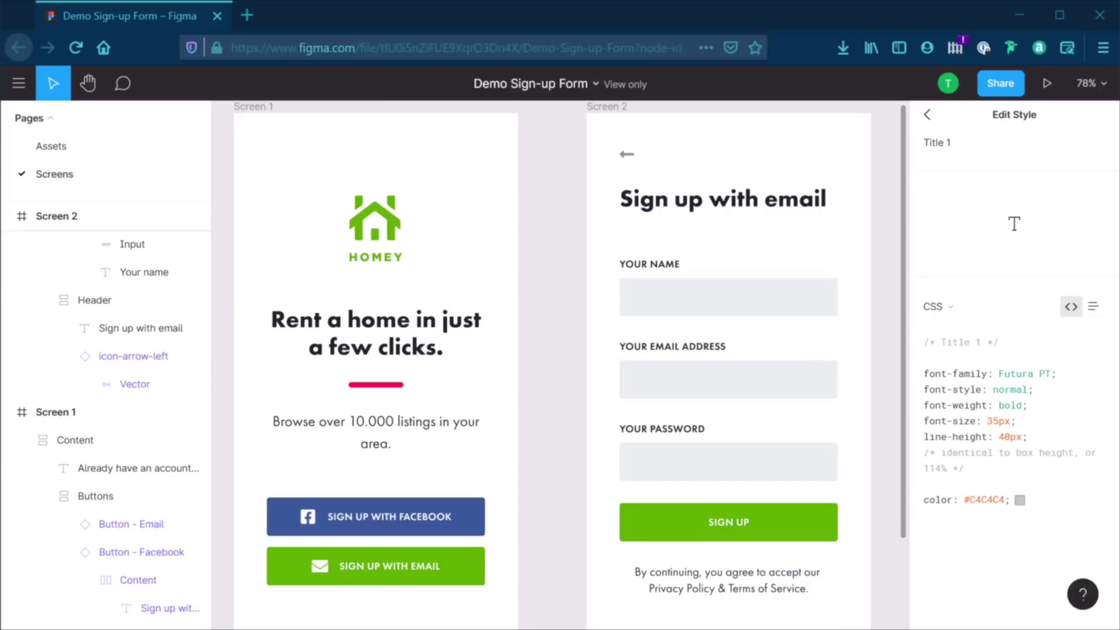
click(1095, 310)
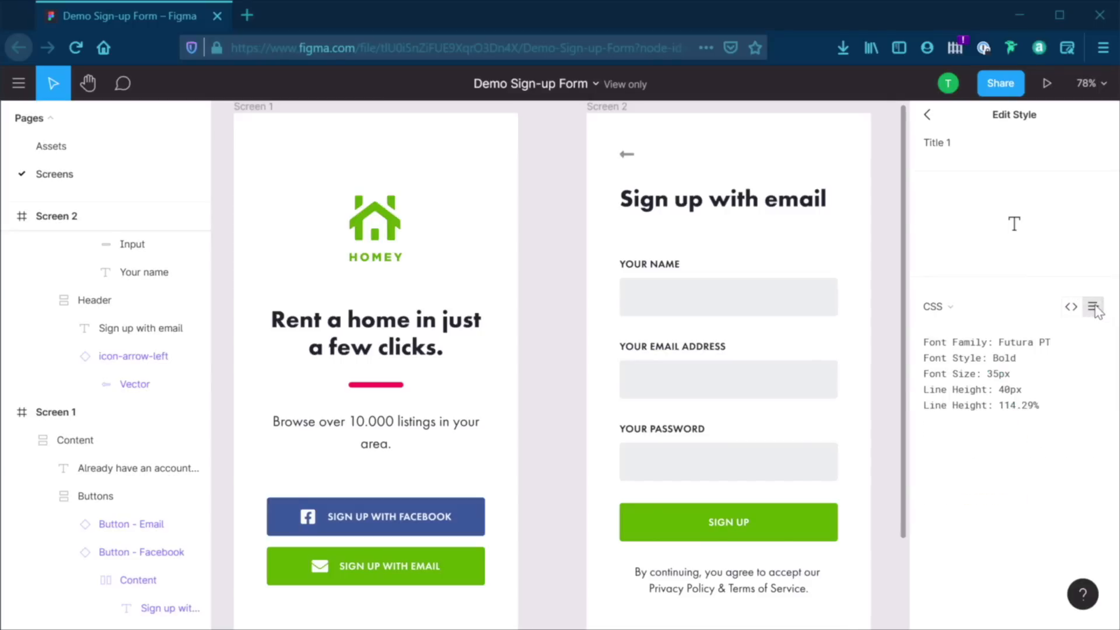
click(1072, 307)
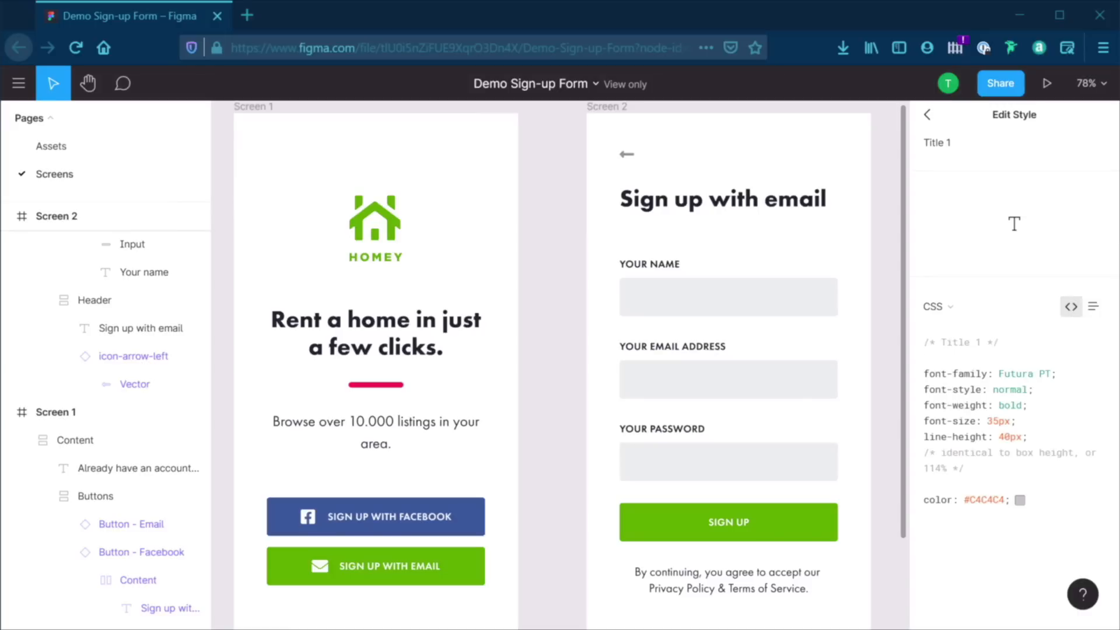
View the Title 1 style's code in iOS and Android formats, and close the style's details
click(957, 315)
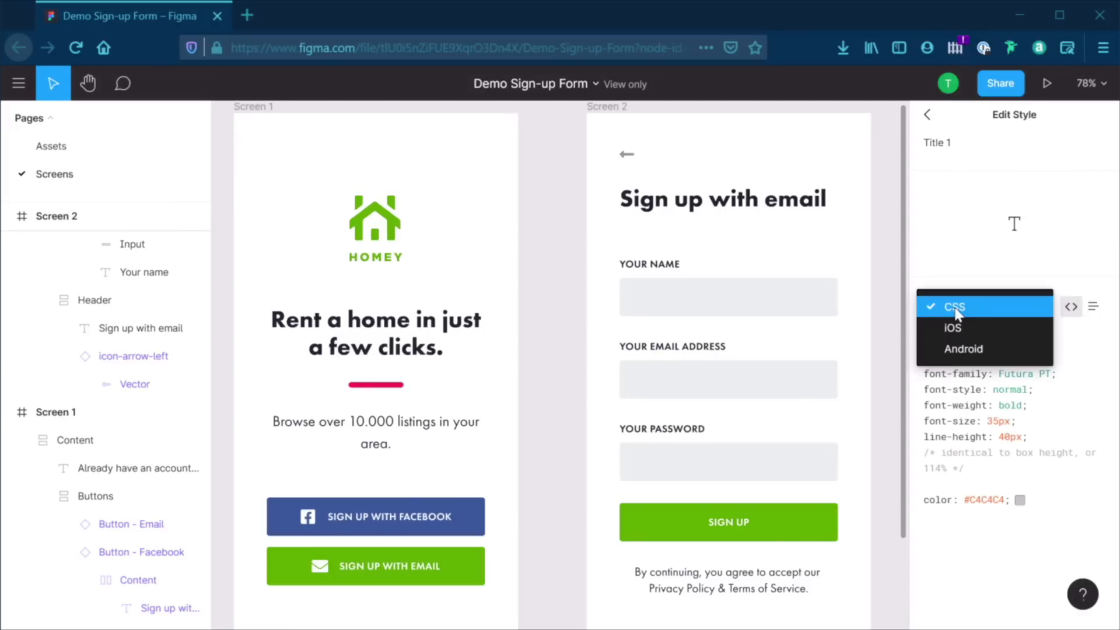
click(994, 333)
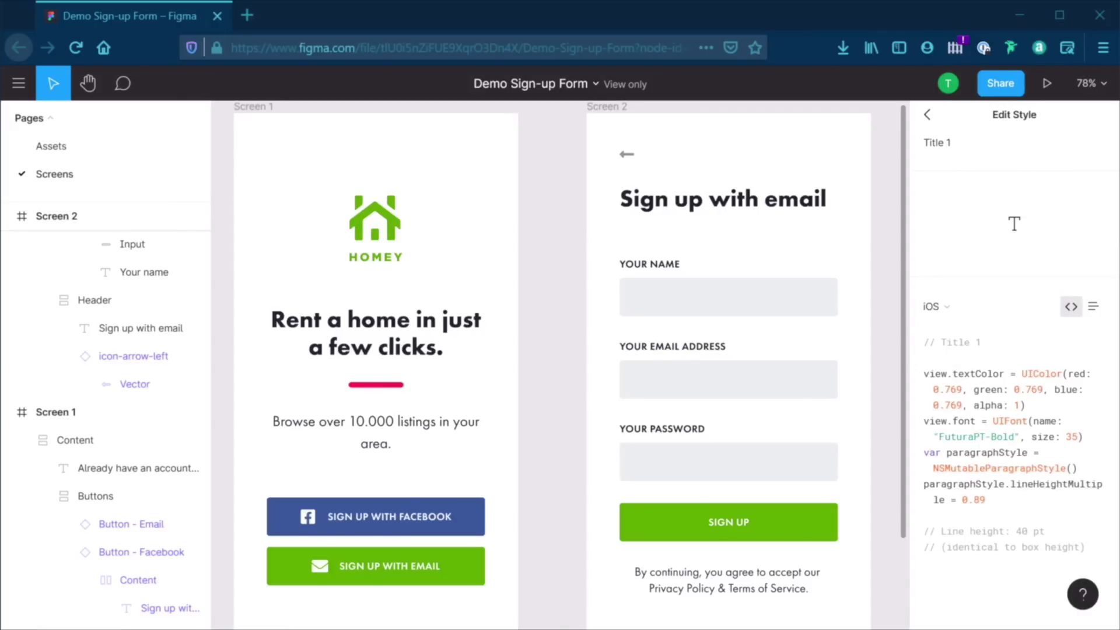
click(934, 307)
click(961, 325)
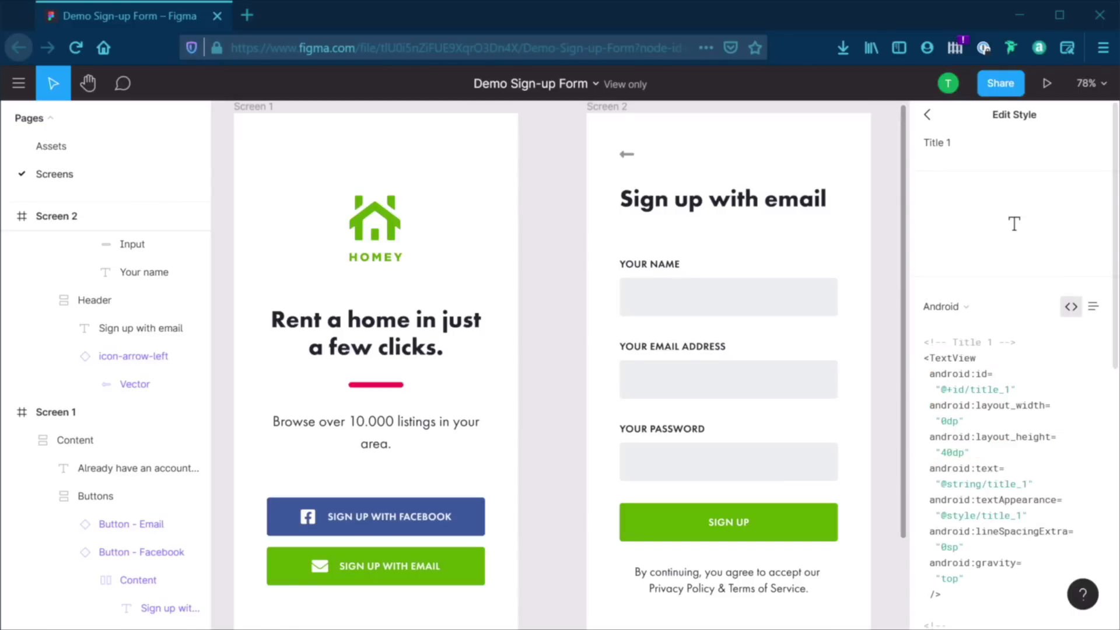
scroll(1015, 362, down, 10)
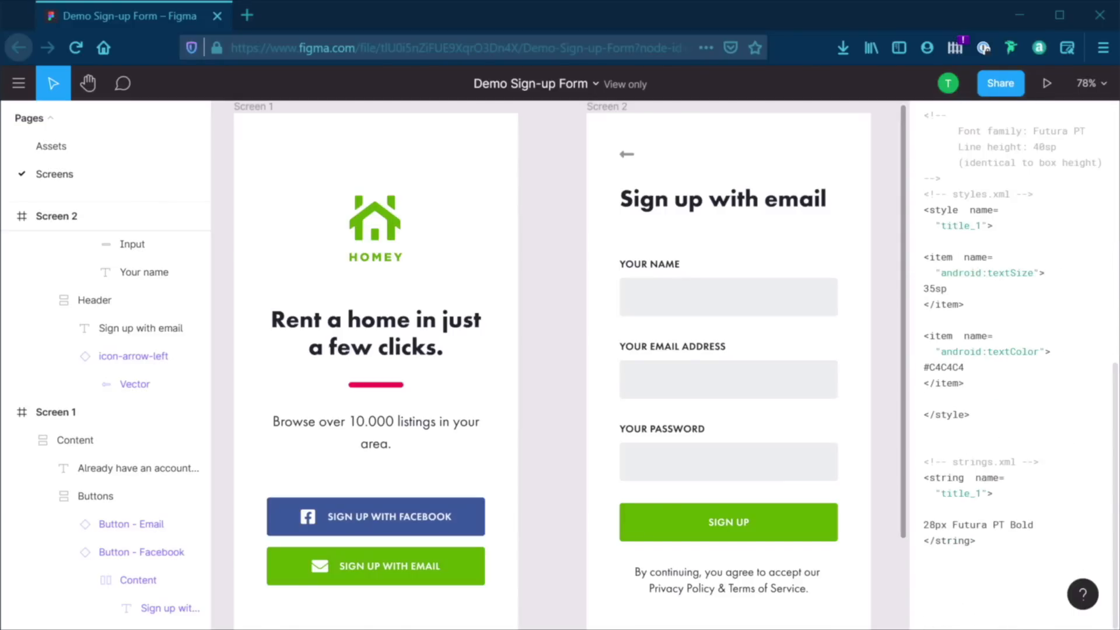
scroll(1015, 362, up, 10)
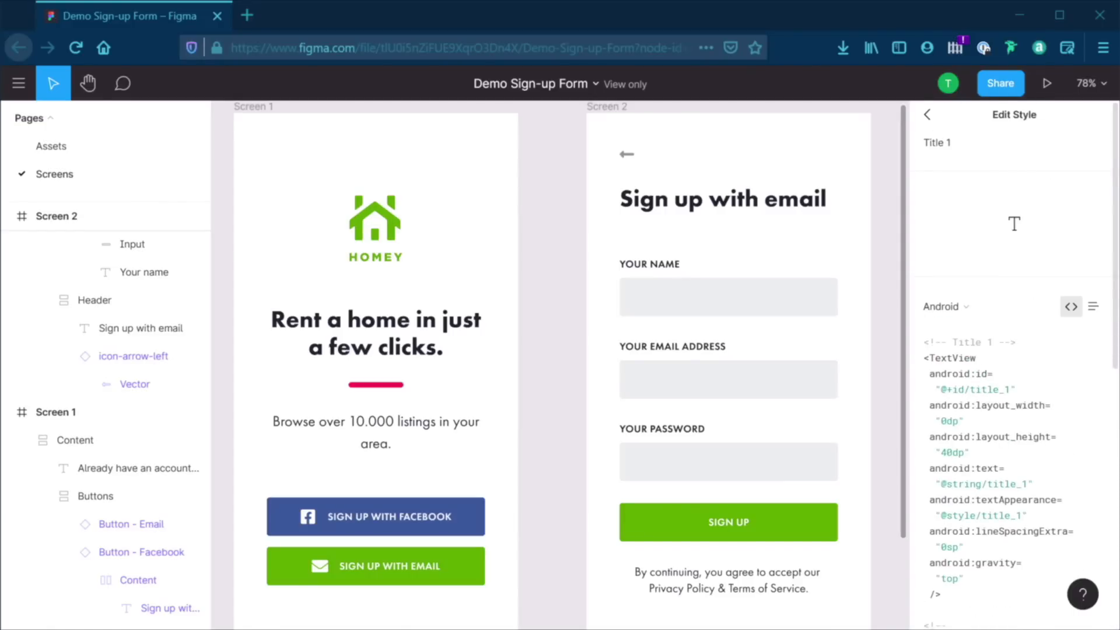
click(926, 117)
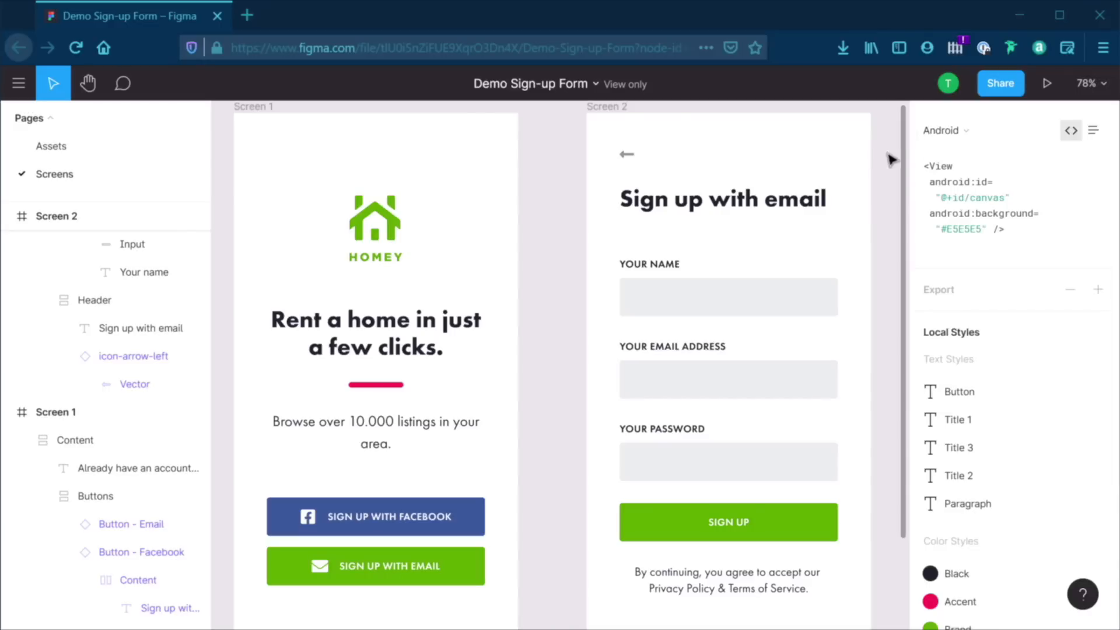
Select Screen 2's name input and compare its code in the CSS and iOS formats, ending on CSS
click(722, 295)
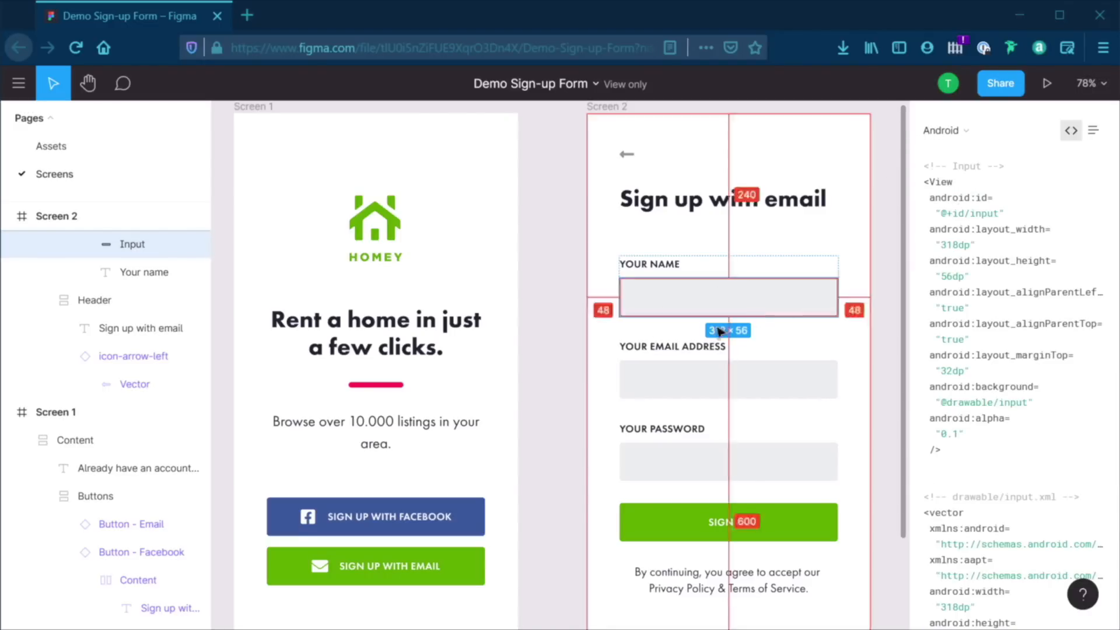
click(962, 131)
click(965, 129)
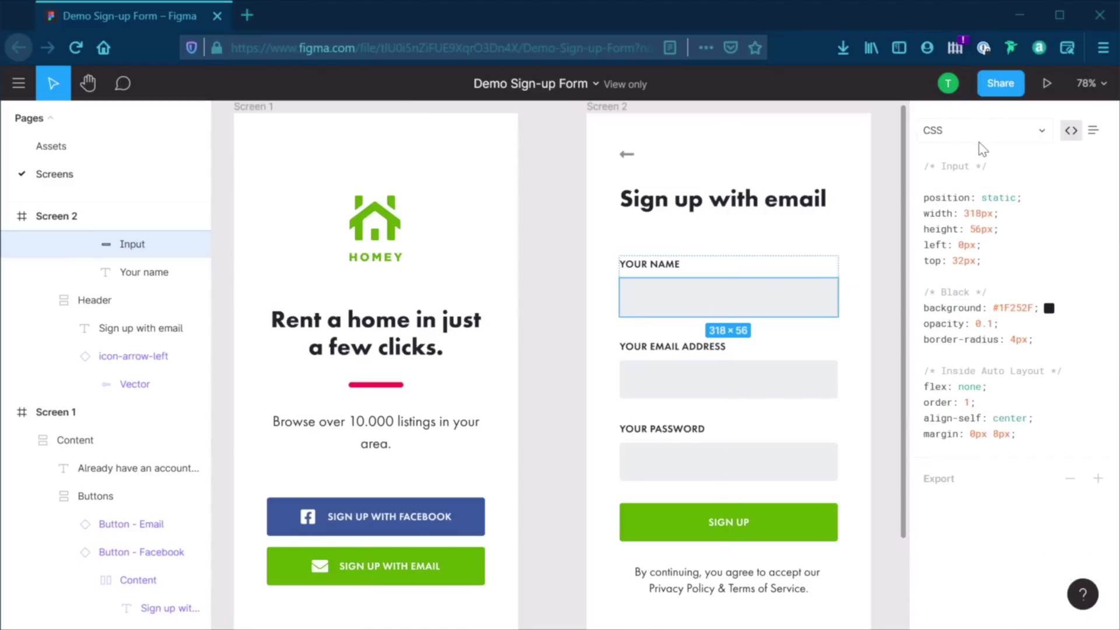
click(982, 136)
click(957, 148)
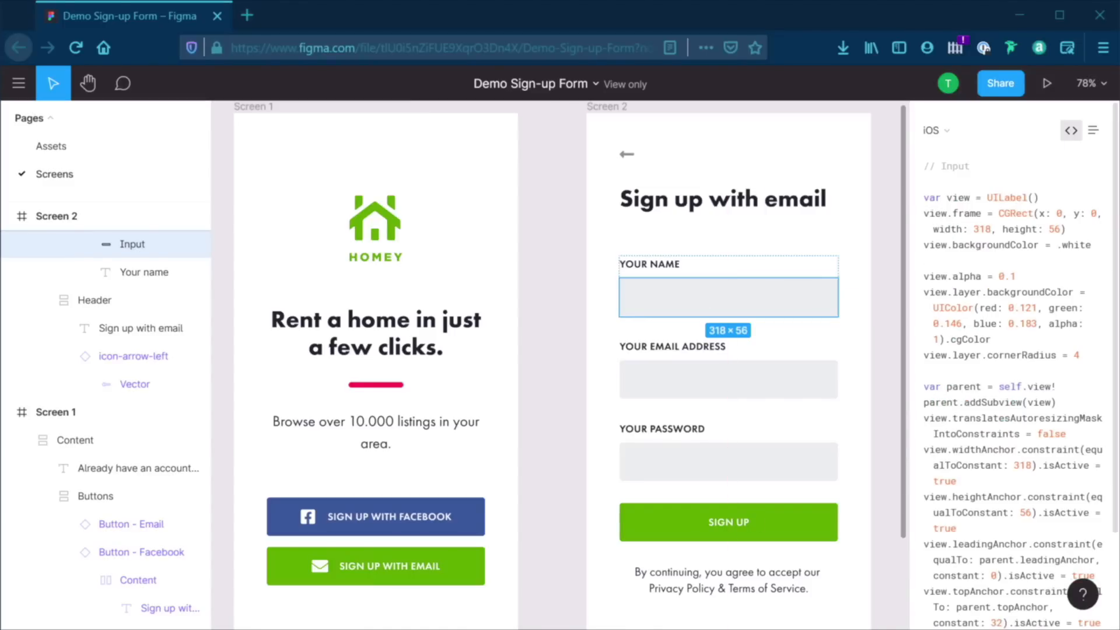
scroll(1013, 374, down, 2)
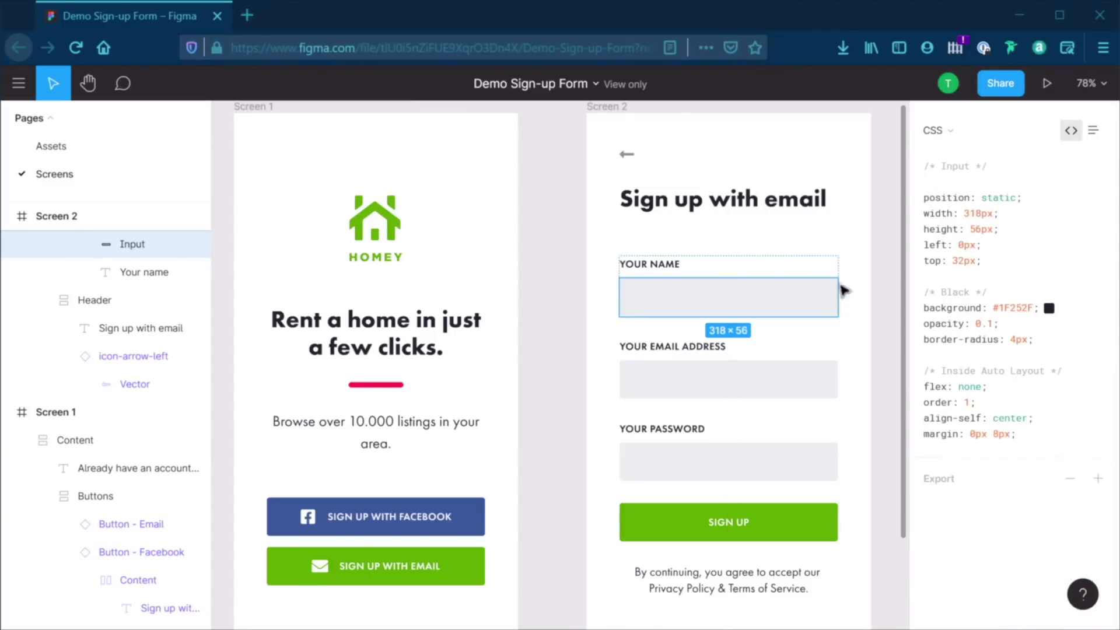
Clear the selection and look over the file's local text, color and grid styles
click(884, 275)
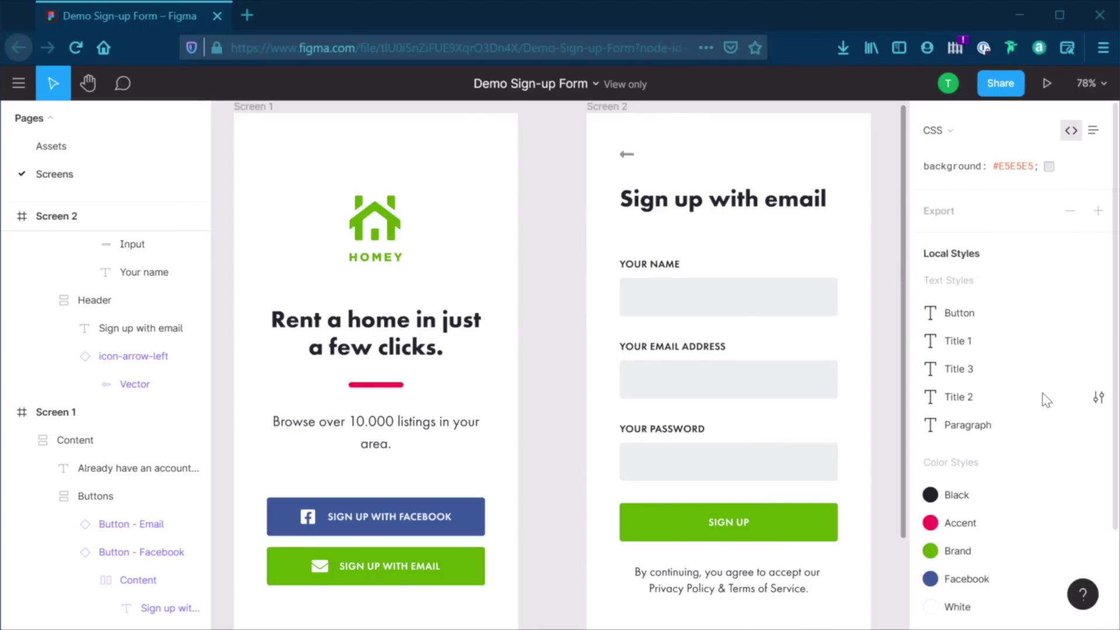
scroll(1046, 400, down, 2)
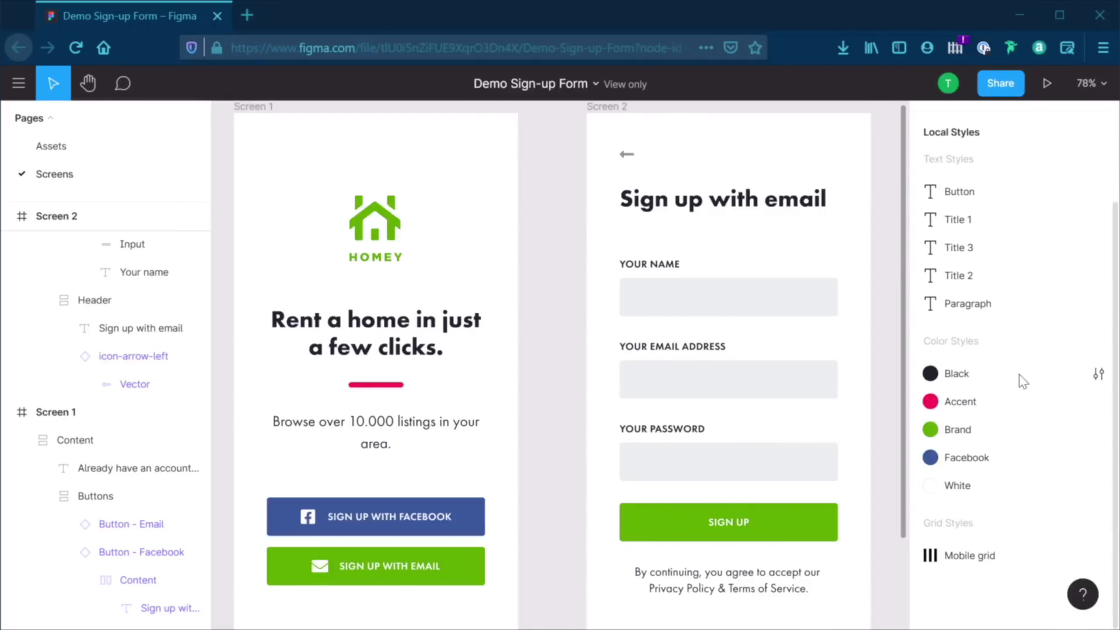
View the code of the Black color style and the Mobile grid style, closing each style's details
click(1099, 374)
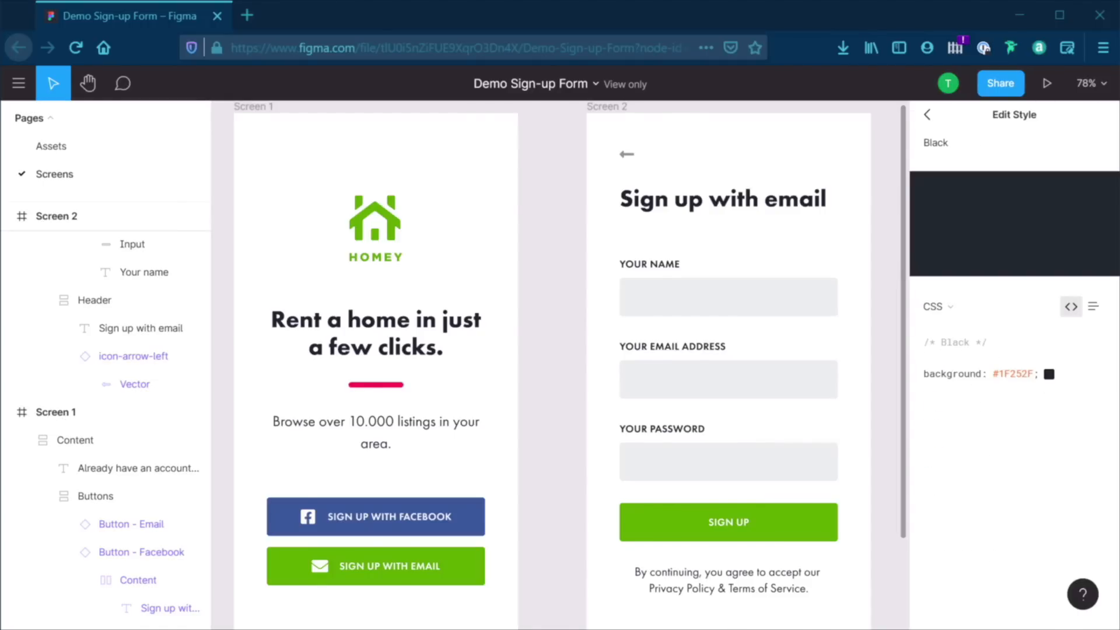
click(929, 116)
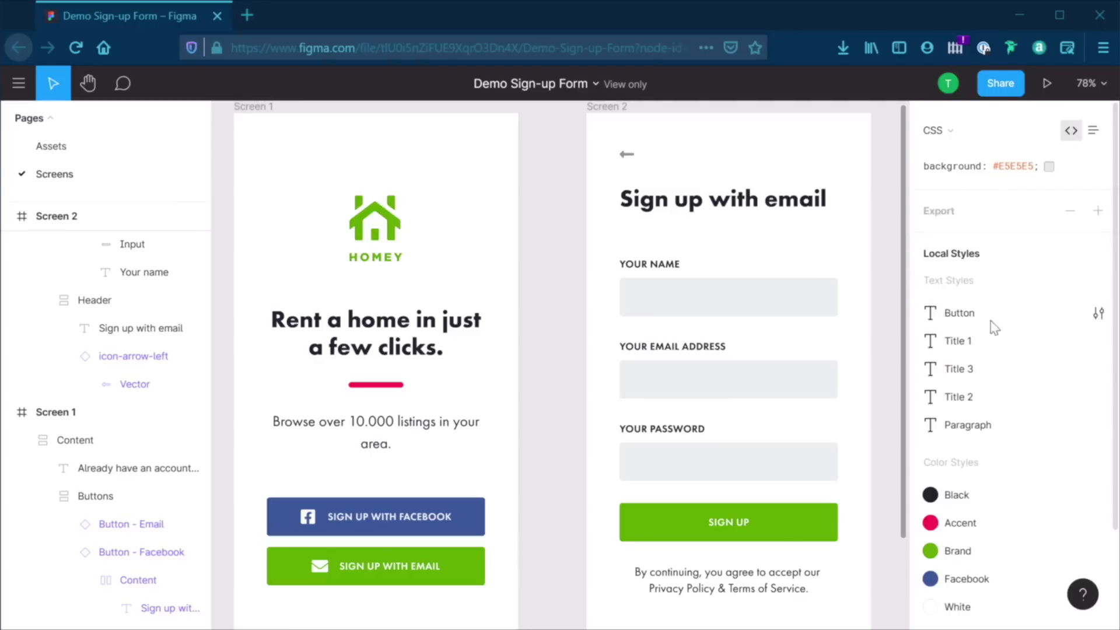
scroll(989, 333, down, 2)
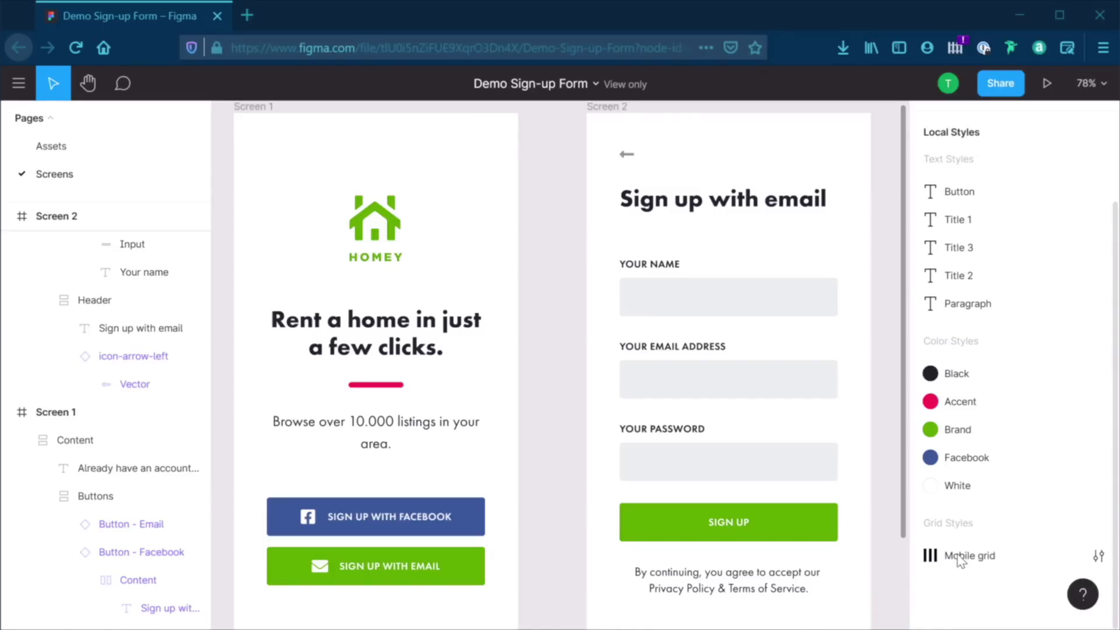
click(1098, 555)
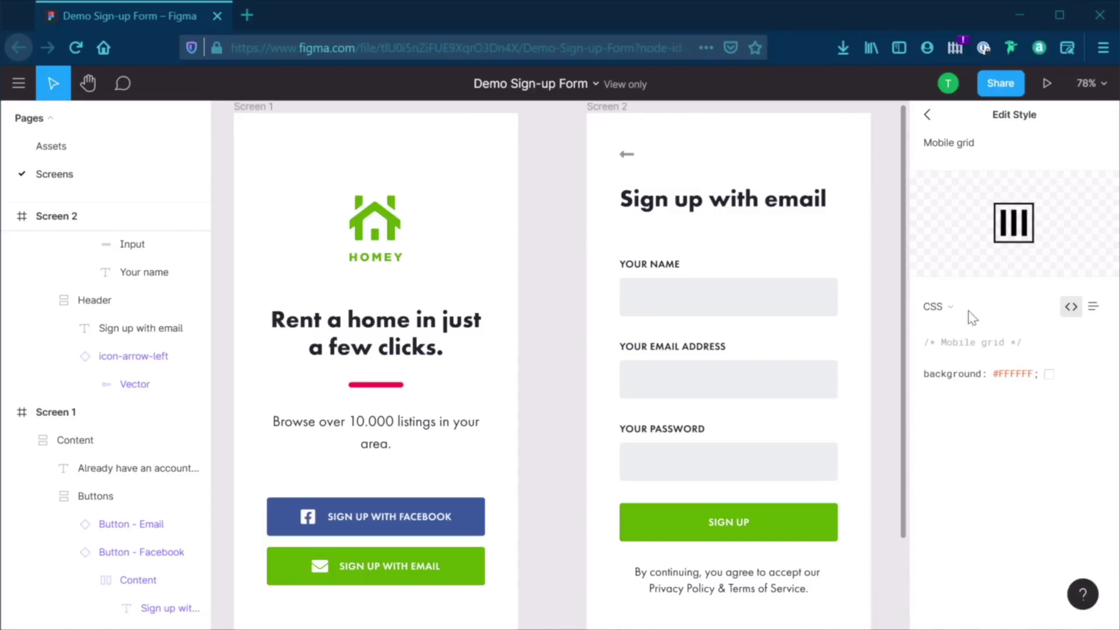
click(927, 117)
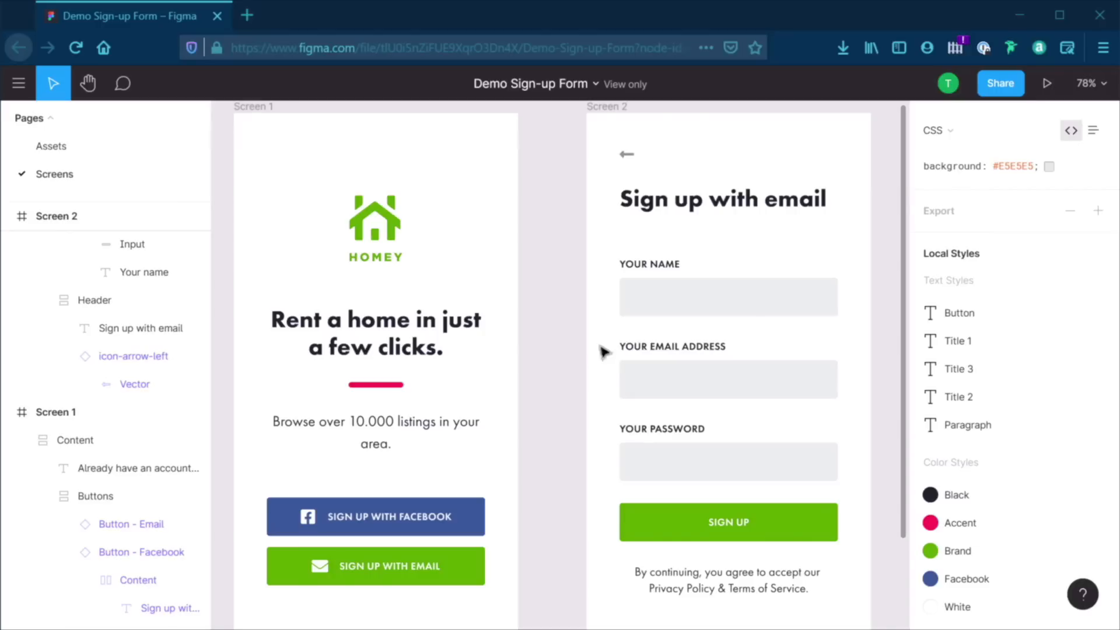
Select Screen 2's "Sign up with email" heading, look over its copy options, and dismiss them without copying
click(661, 203)
right_click(656, 204)
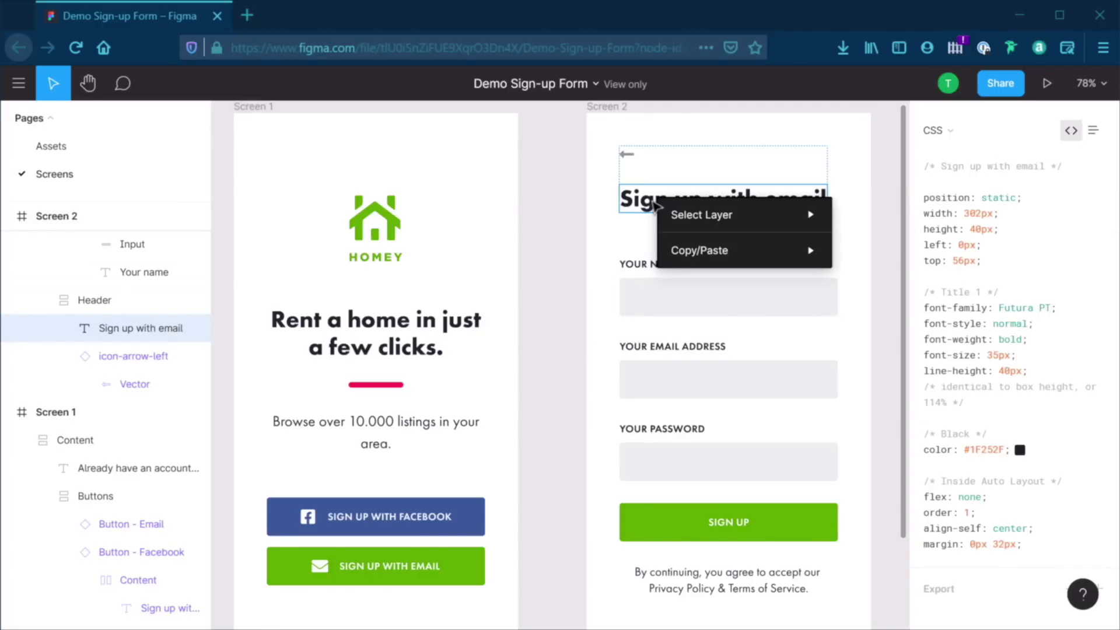
mouse_move(719, 251)
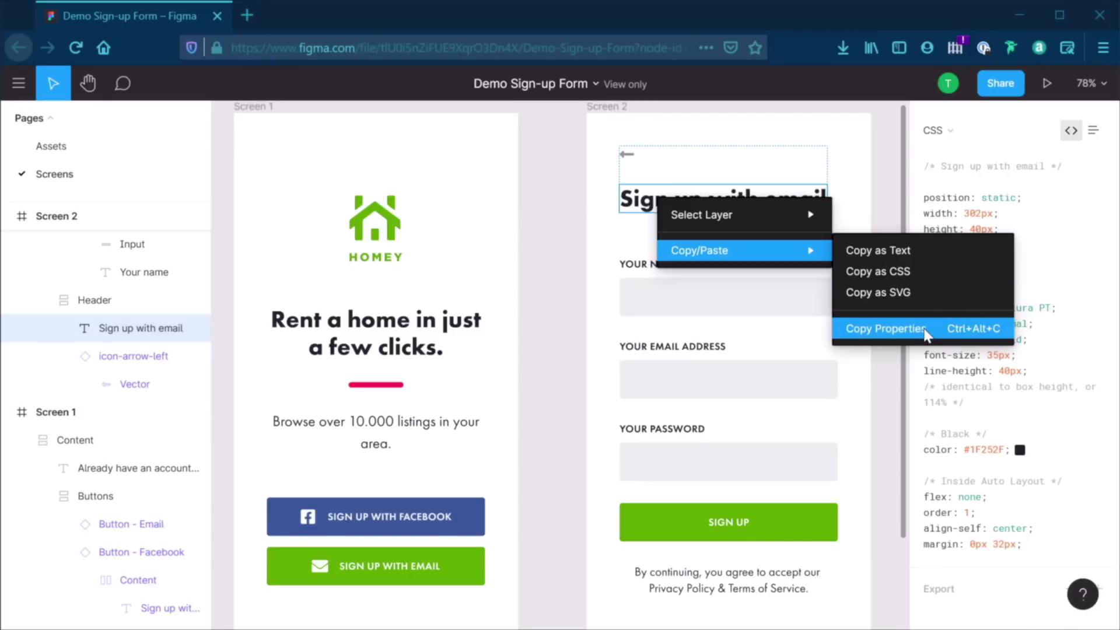
click(899, 373)
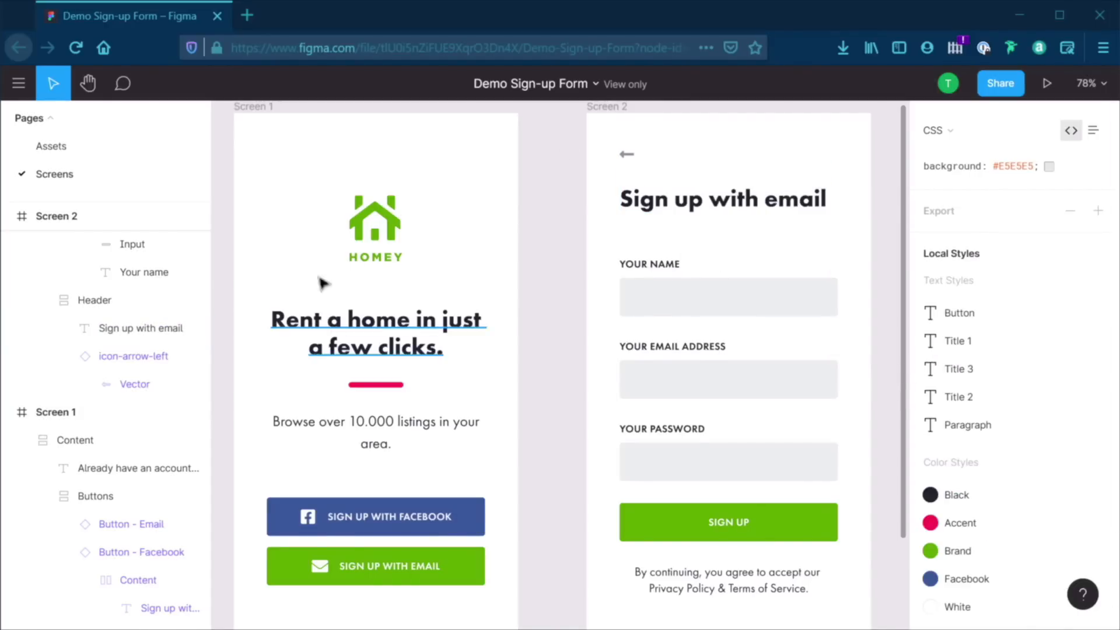
Inspect the CSS code of Screen 1's "Rent a home in just a few clicks." heading and the "Browse over 10.000 listings" text below it
click(408, 341)
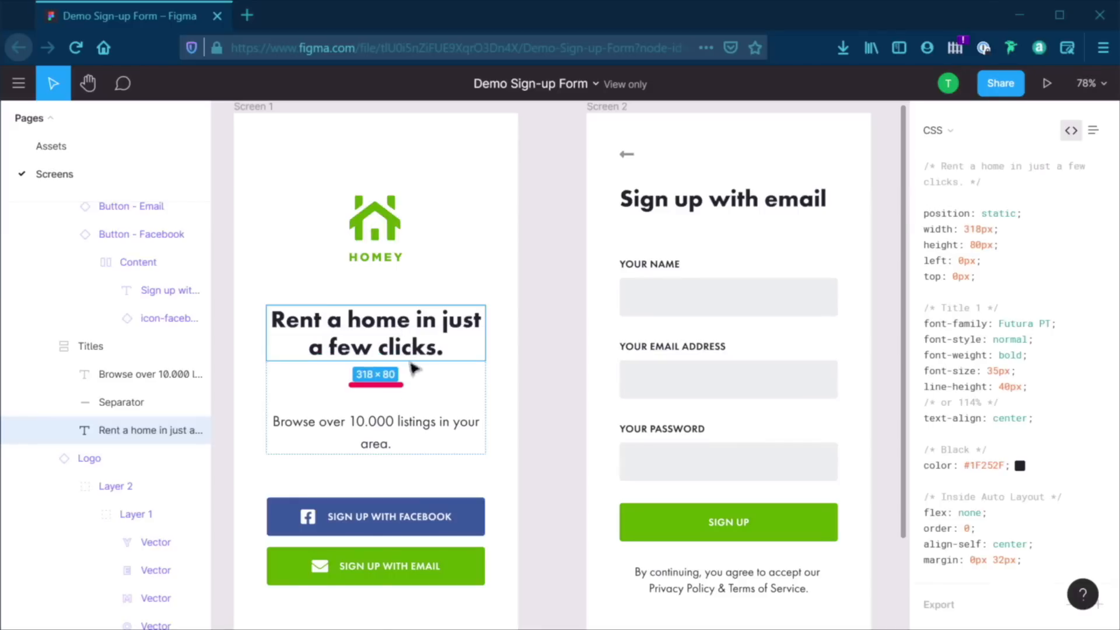
click(397, 431)
scroll(595, 394, down, 3)
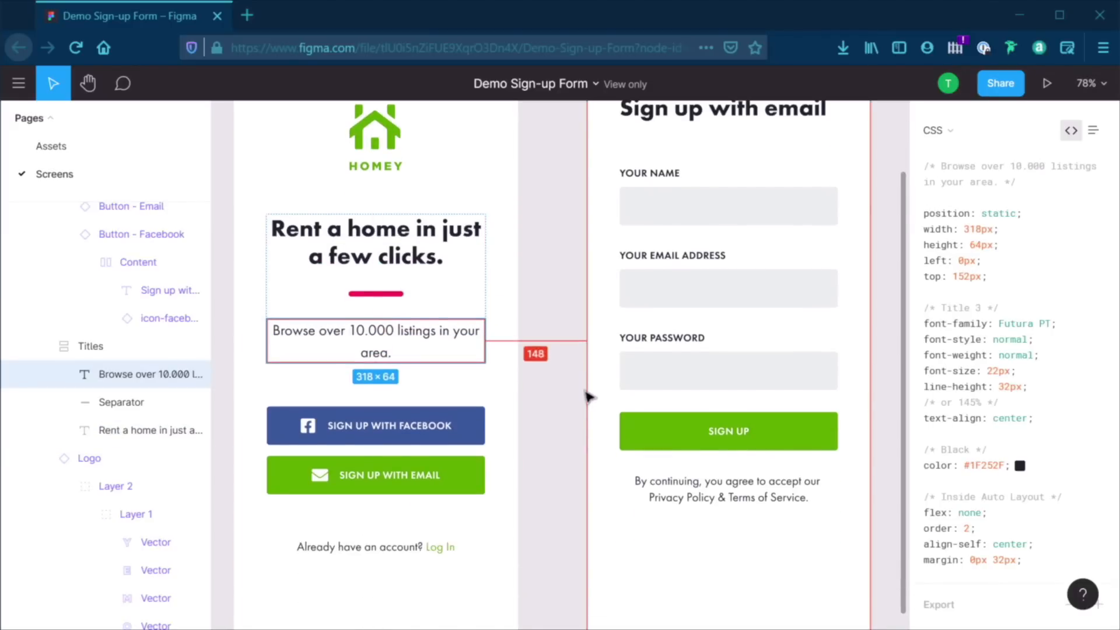